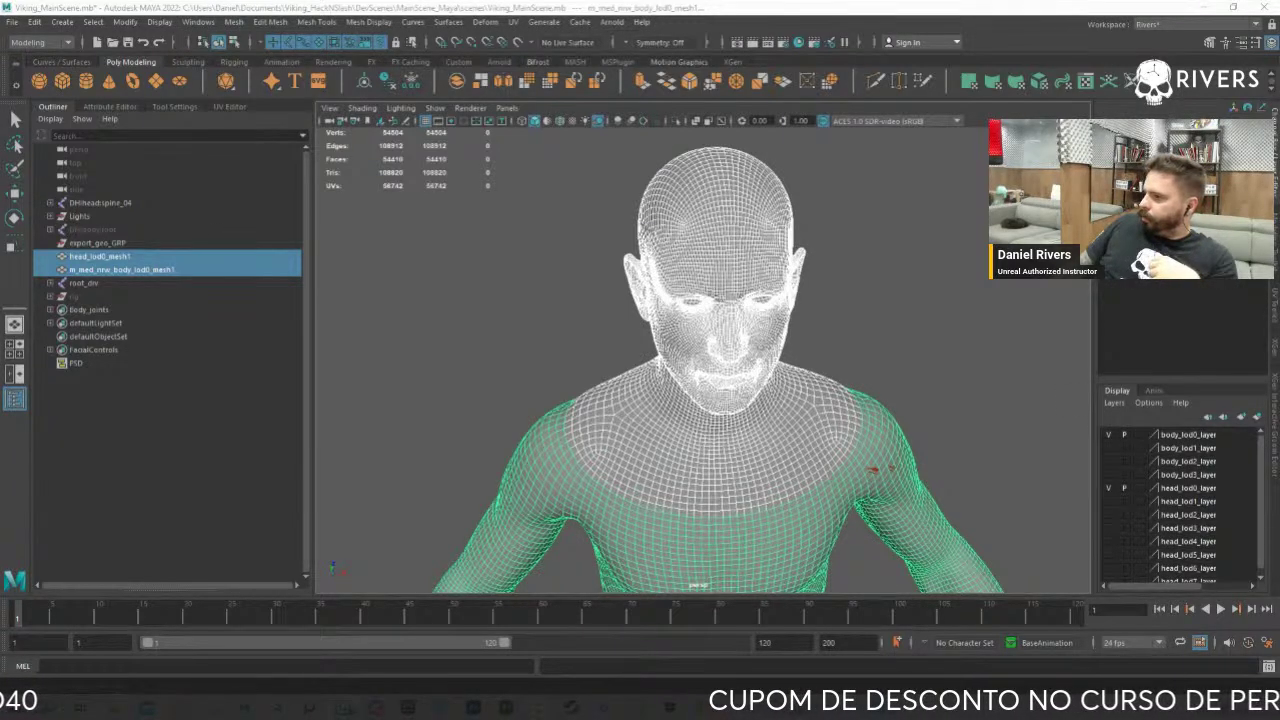
Shade the meshes with wireframe, frame the whole body, and open File > Export Selection
key("5")
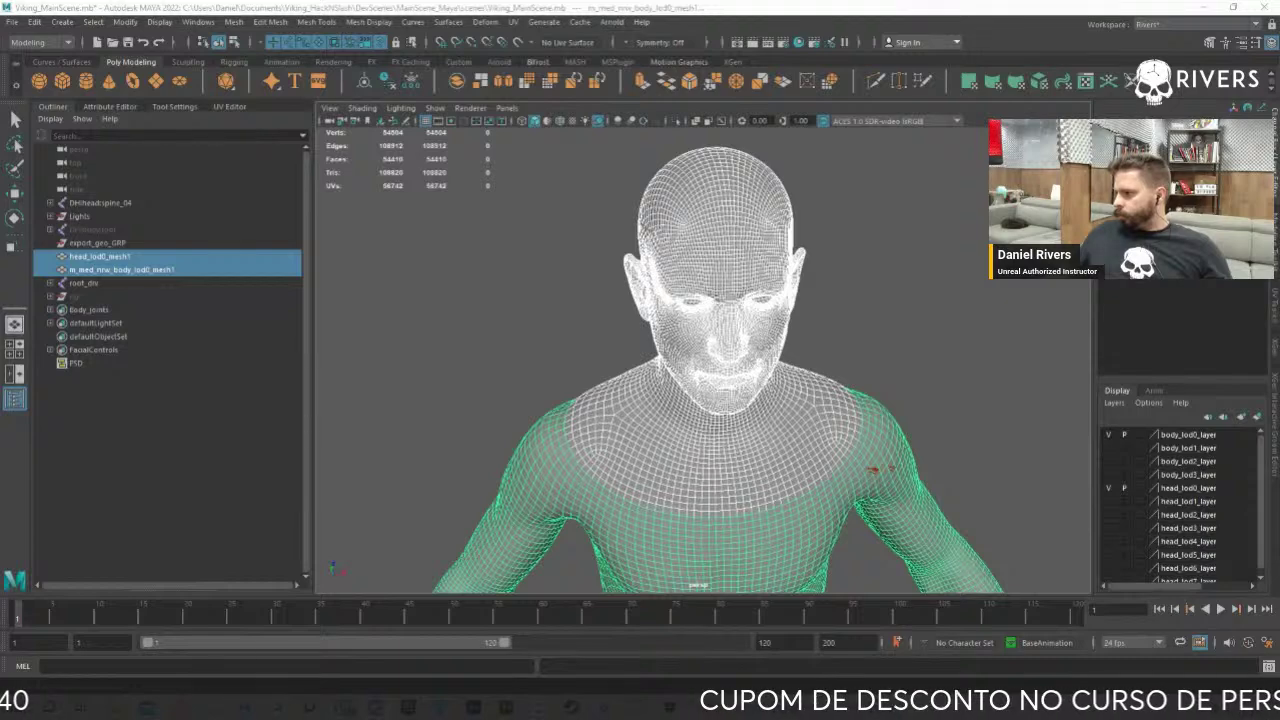
right_click_drag(982, 430, 868, 320, "alt")
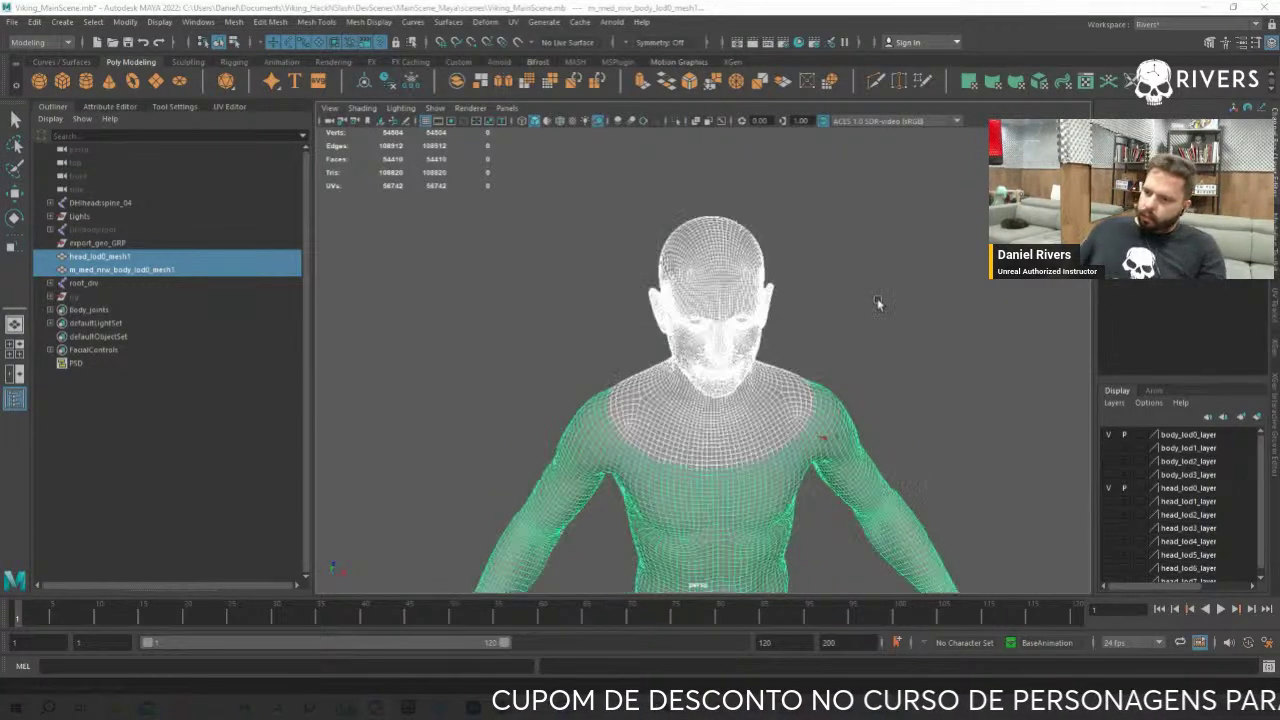
scroll(868, 320, "up", 4)
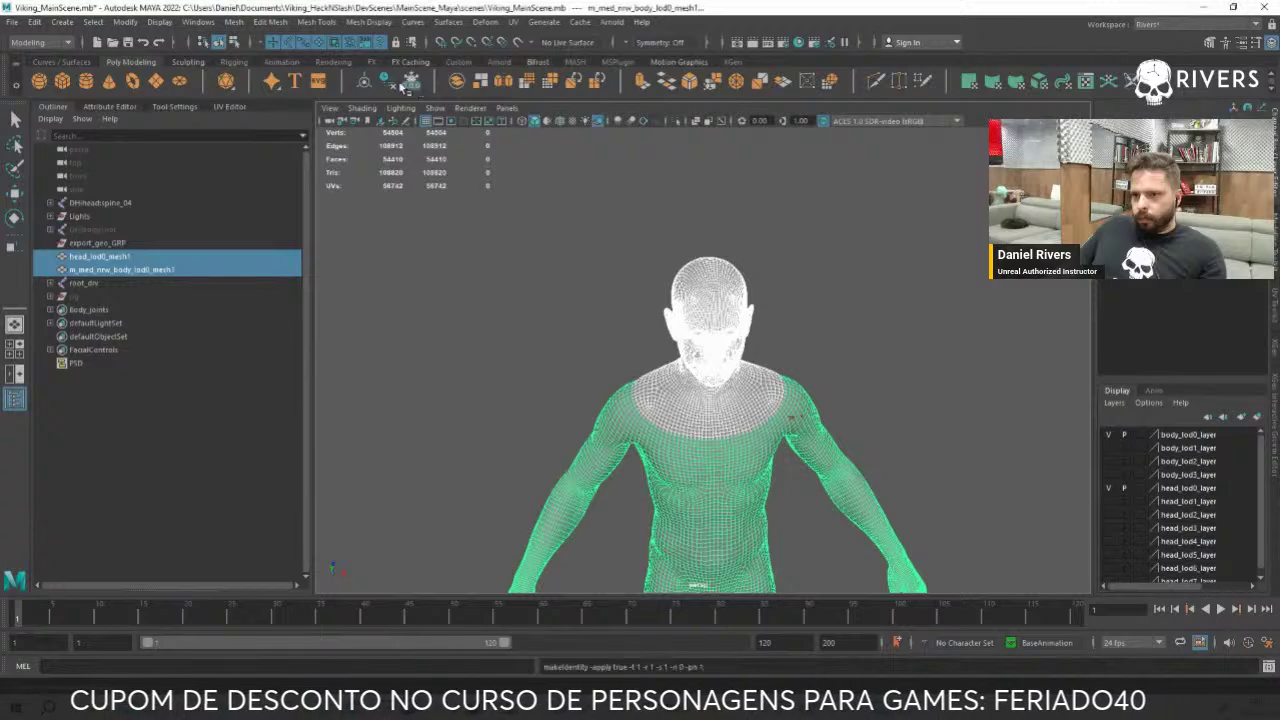
left_click(11, 22)
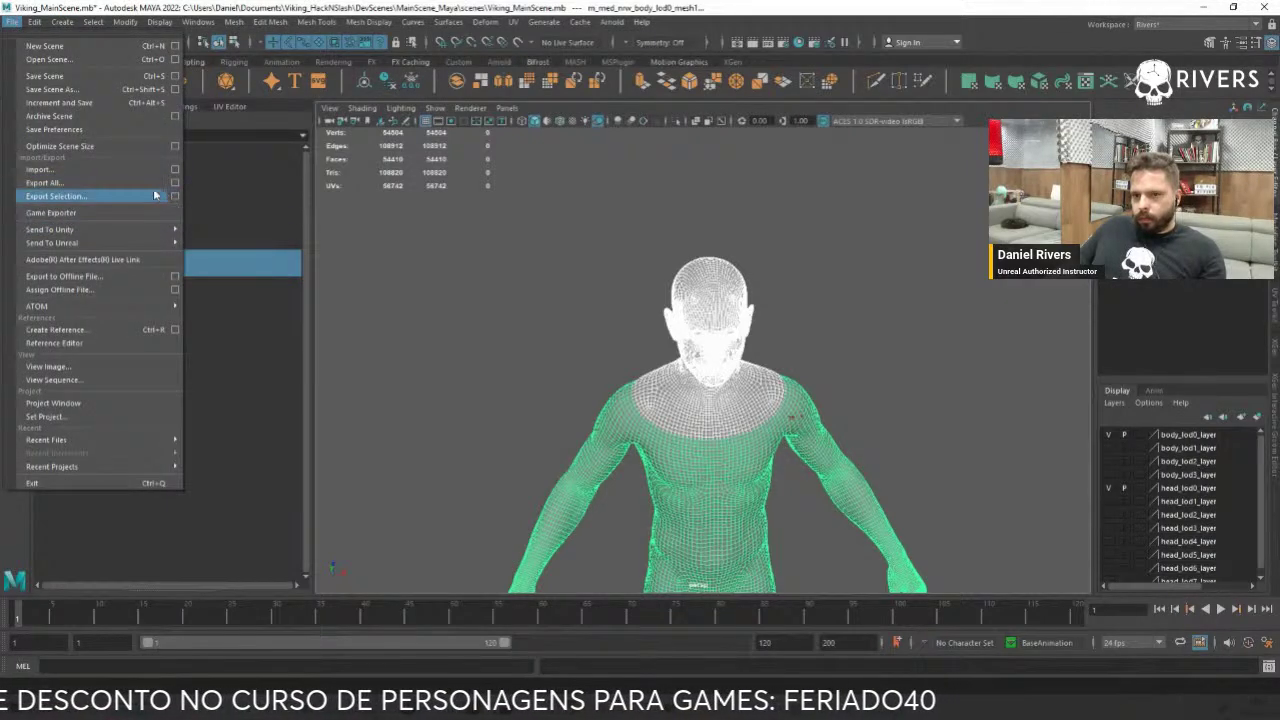
left_click(141, 193)
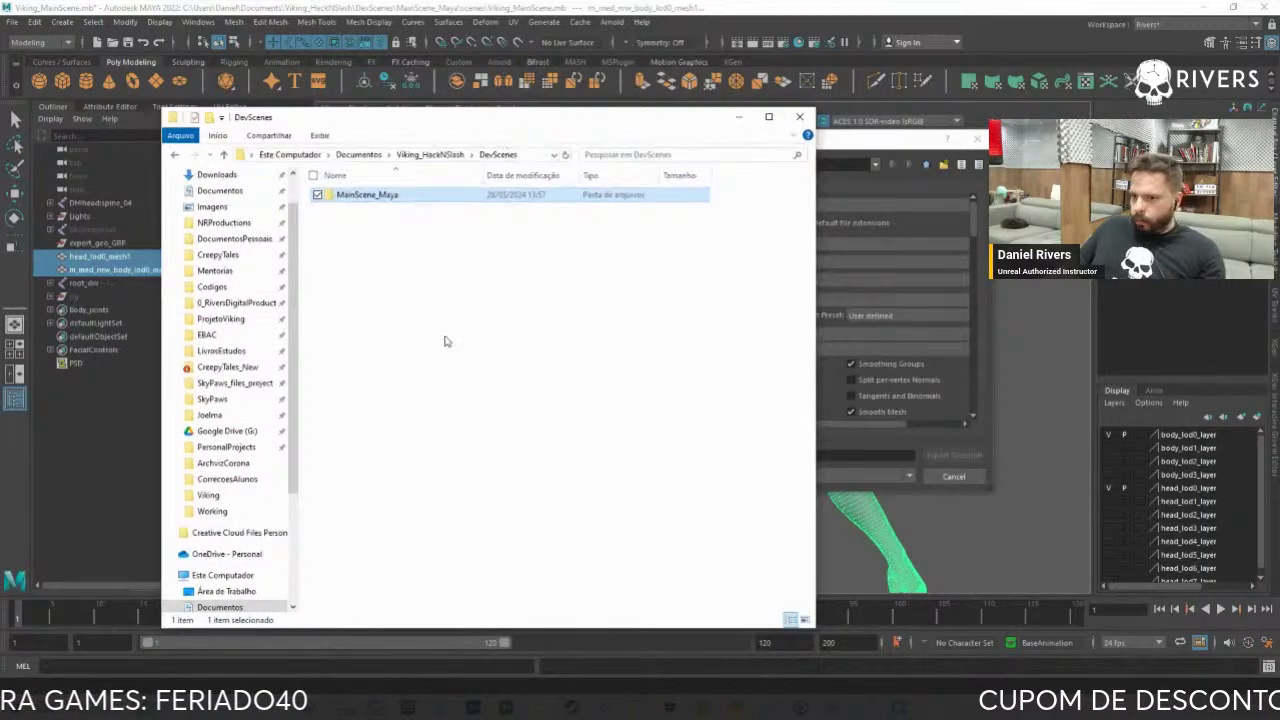
Create a new folder named Meshes inside the DevScenes project folder
left_click(432, 155)
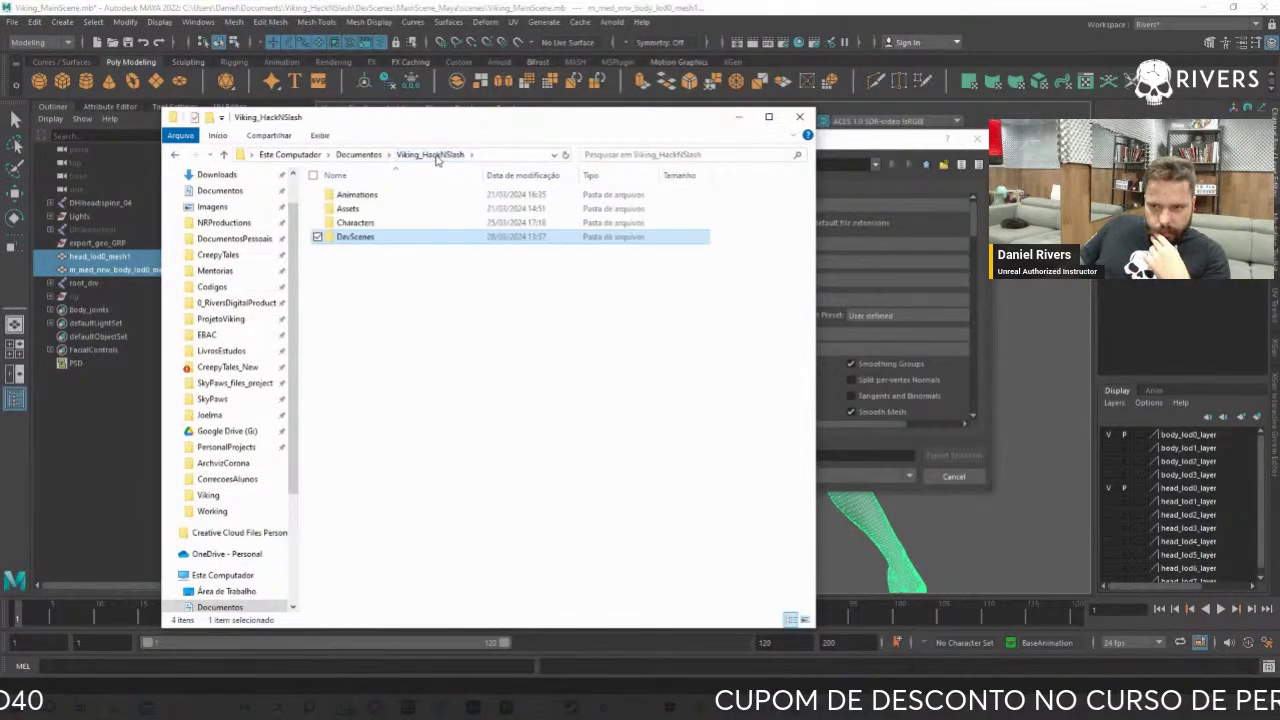
double_click(367, 243)
right_click(417, 285)
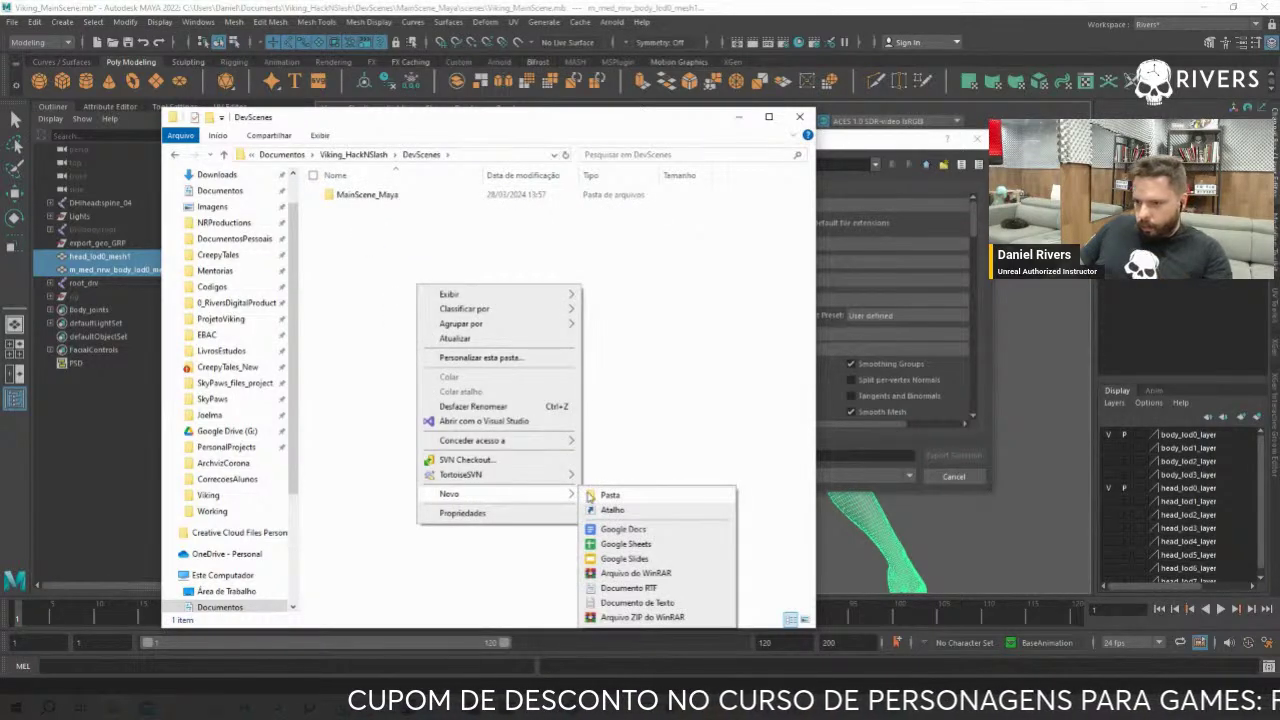
left_click(589, 496)
type("Meshes")
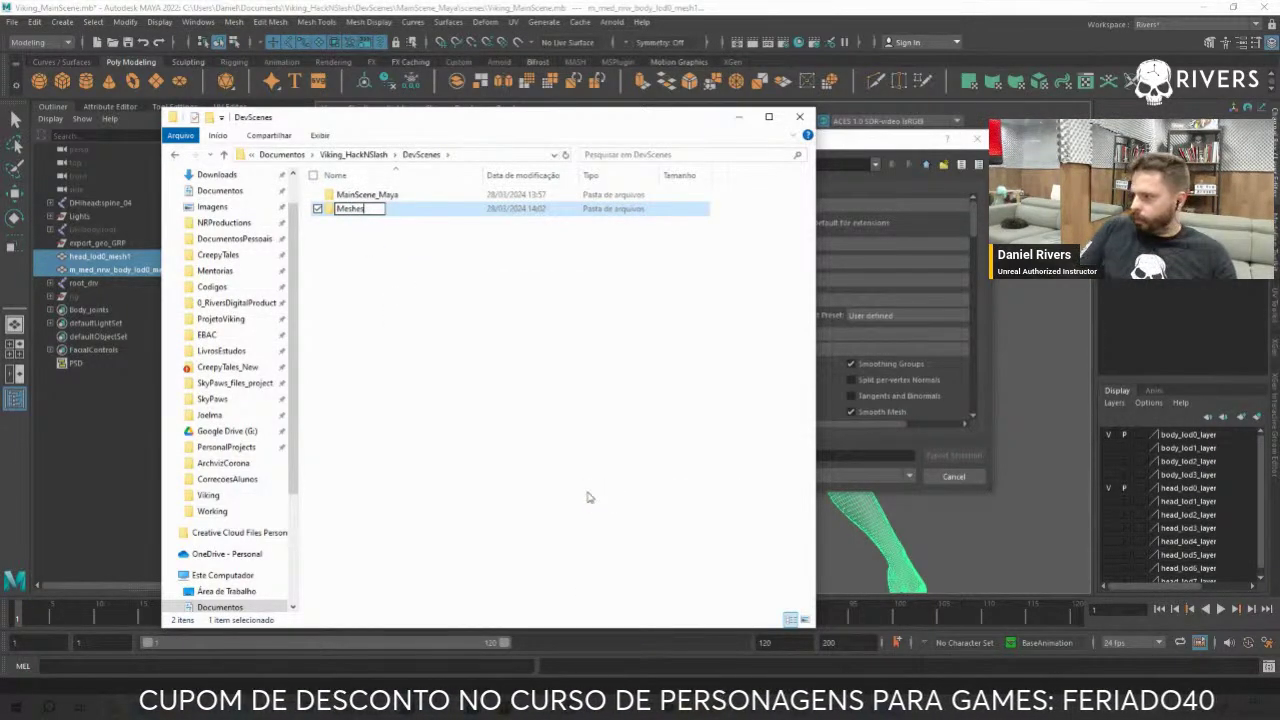
key("Return")
key("Return")
Create a BaseMesh folder inside Meshes
right_click(487, 199)
mouse_move(565, 408)
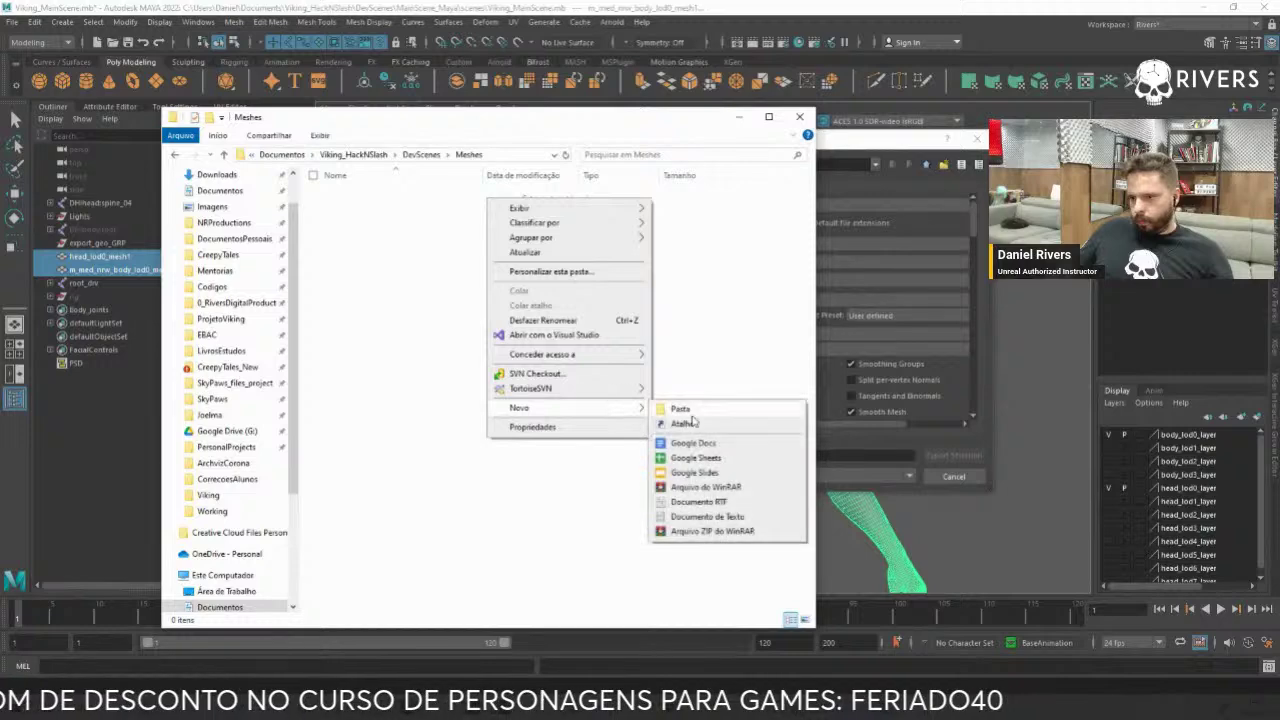
left_click(682, 409)
type("Bo")
type("Me")
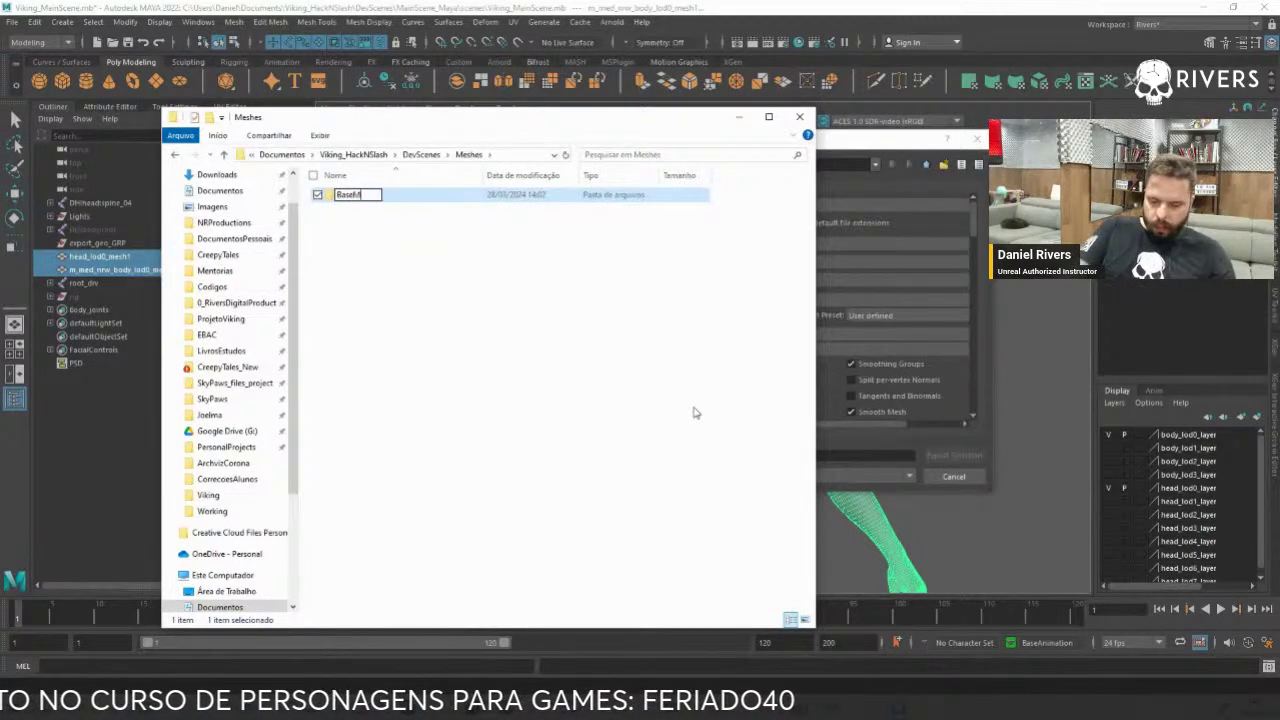
type("sh")
key("Return")
key("Return")
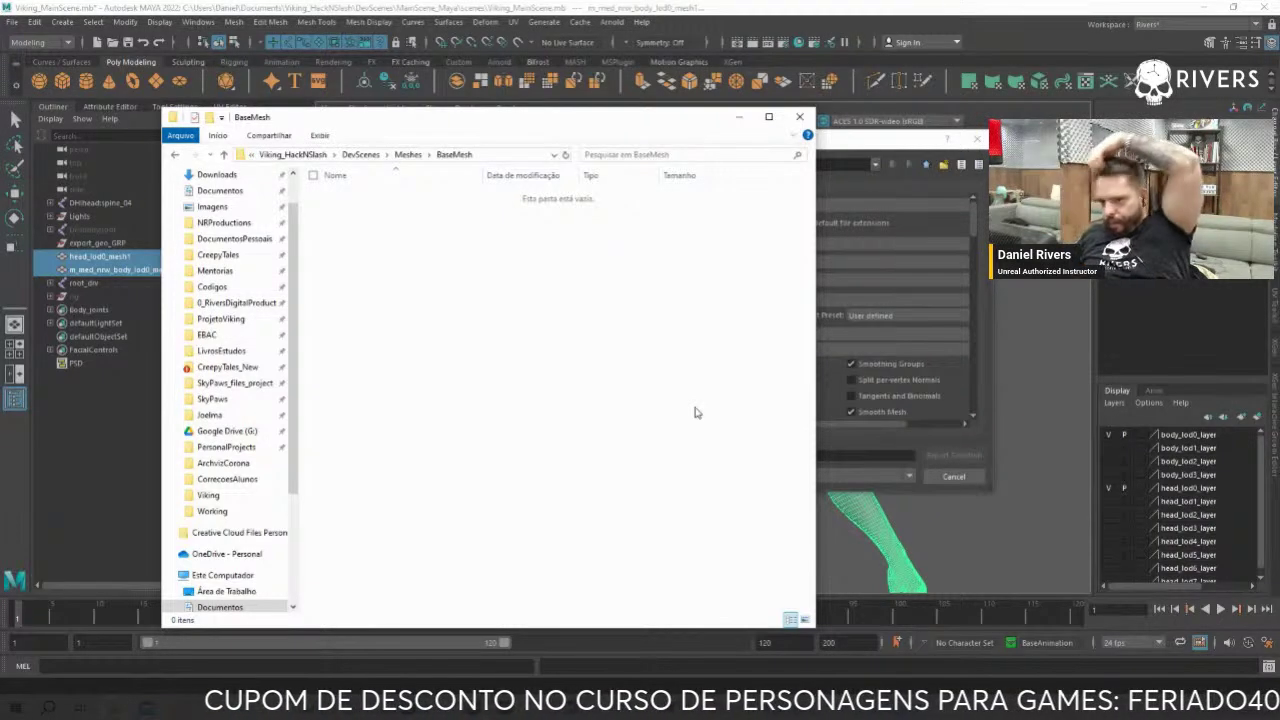
Point the export dialog's location to the copied BaseMesh folder path
left_click(489, 155)
left_click(849, 154)
left_click(788, 166)
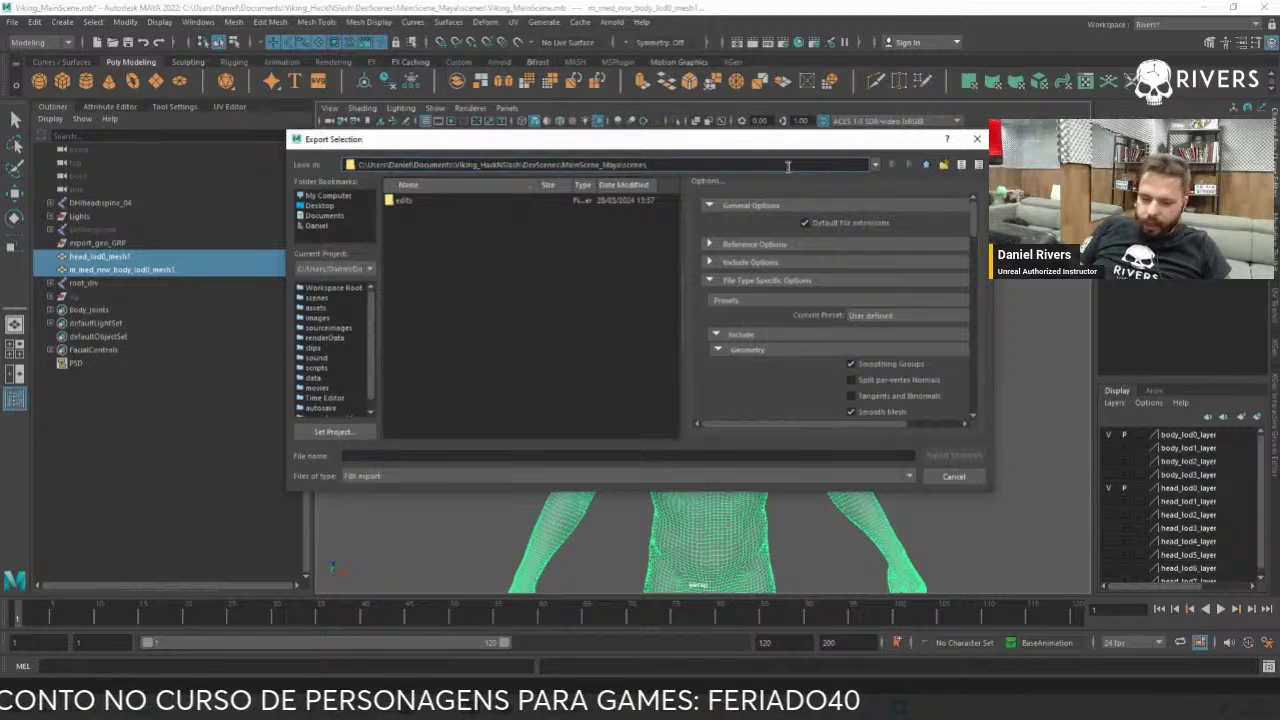
key("ctrl+v")
key("Return")
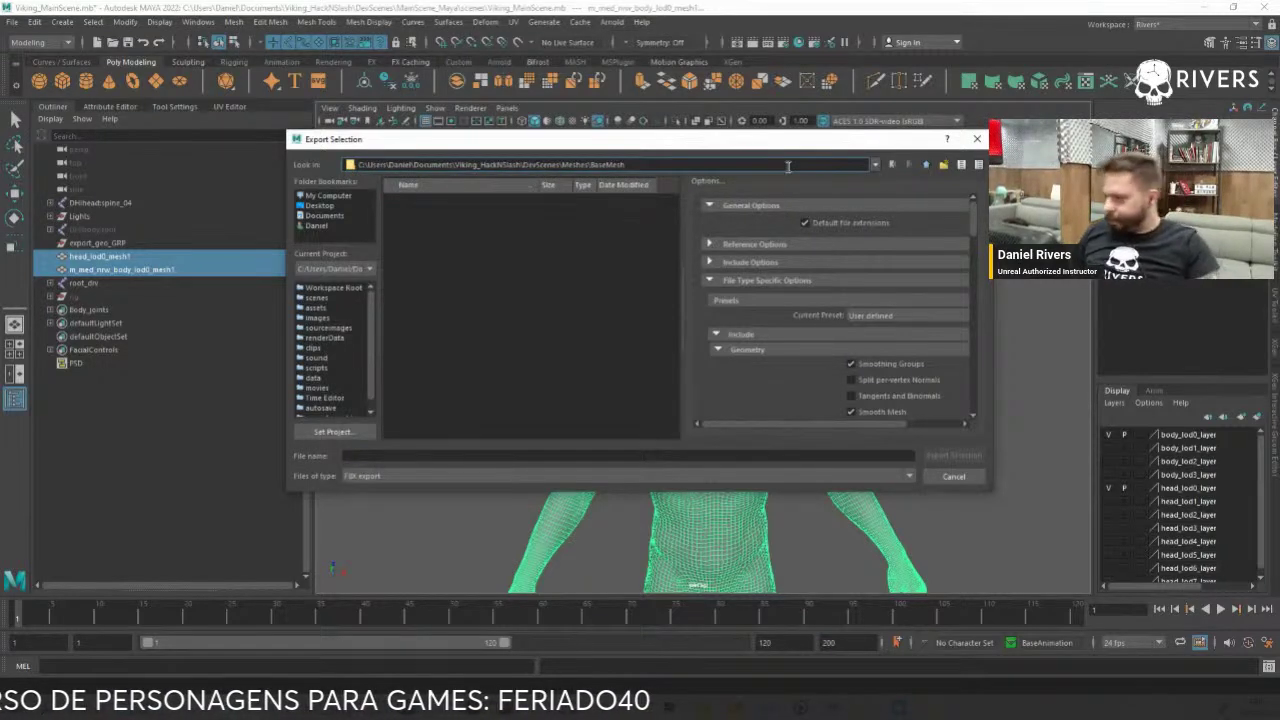
Name the file Viking_BaseMesh, review the FBX options, and export the selection
left_click(408, 455)
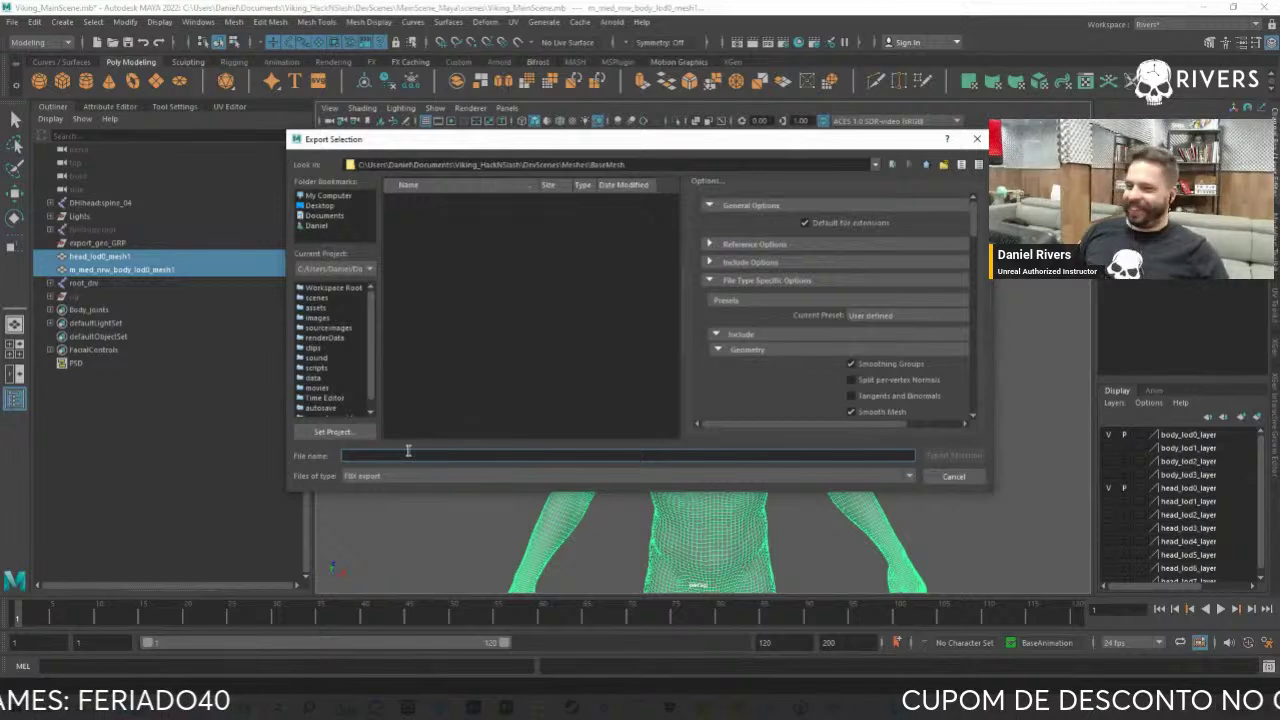
type("Viking_BaseMesh")
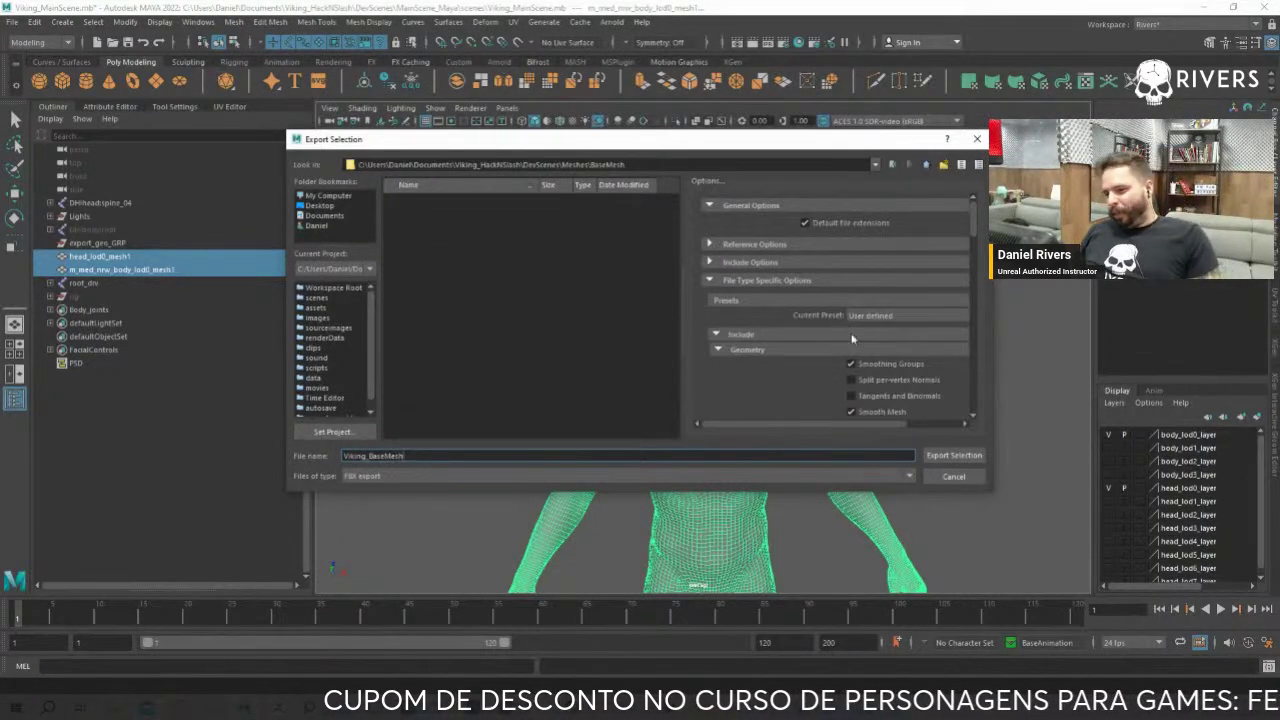
scroll(852, 338, "down", 5)
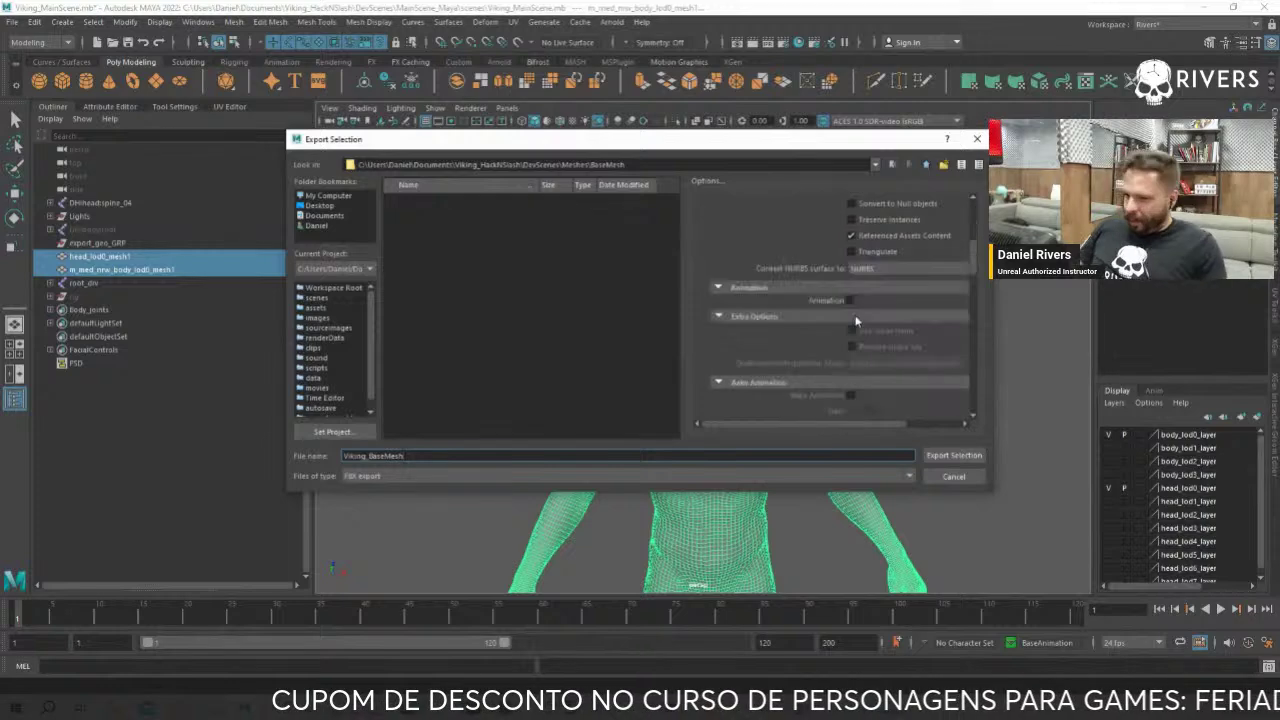
scroll(854, 320, "down", 5)
left_click(942, 459)
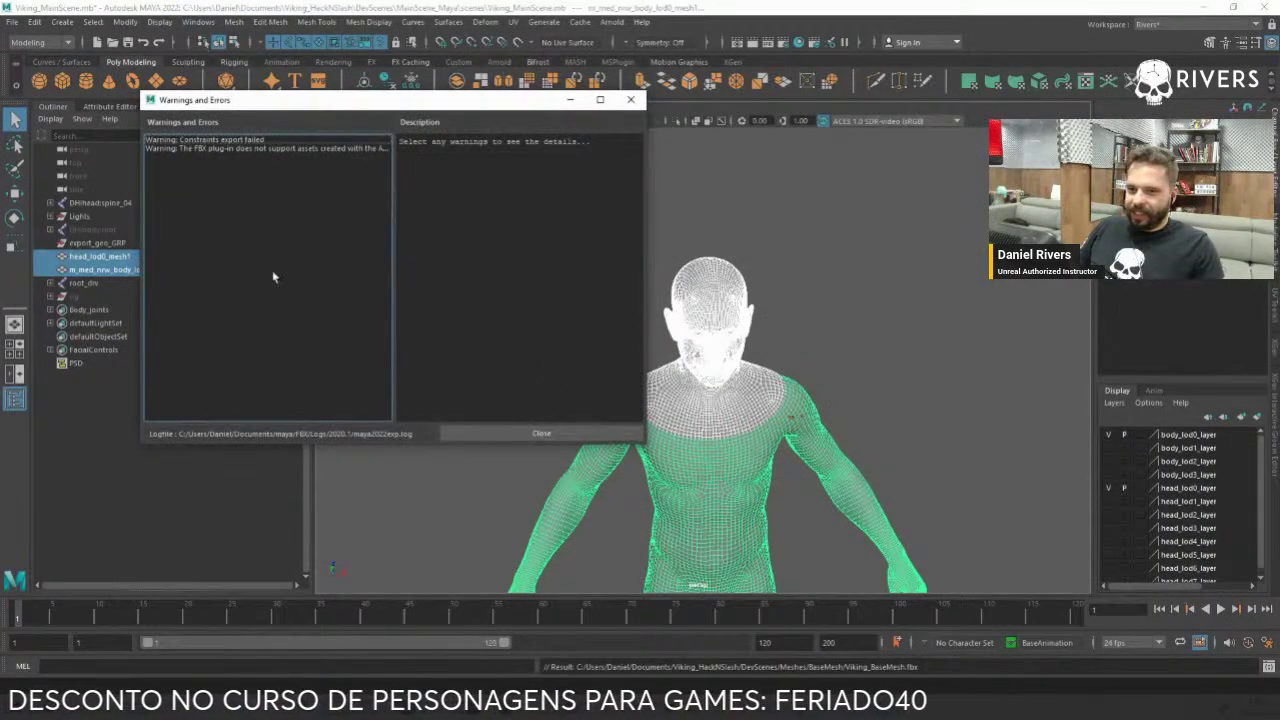
Close the export Warnings and Errors window
left_click(506, 433)
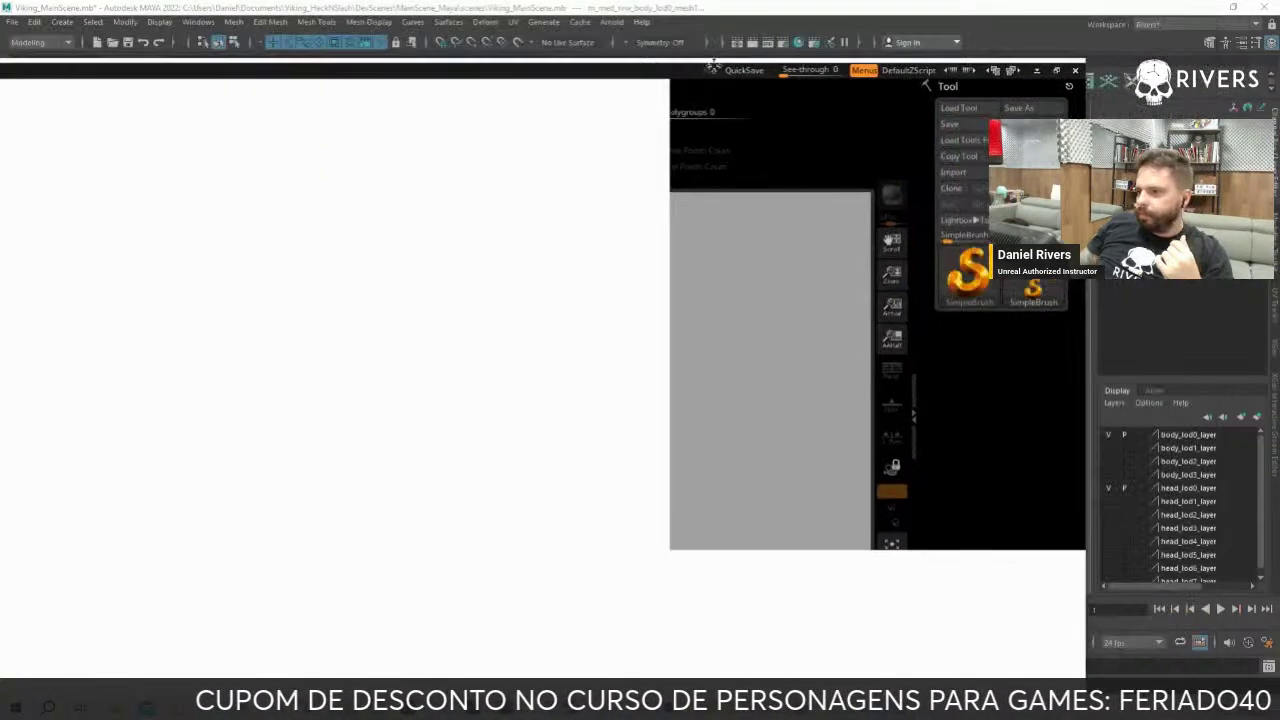
Maximize ZBrush and import Viking_BaseMesh.fbx from the BaseMesh folder with default FBX options
left_click(1057, 70)
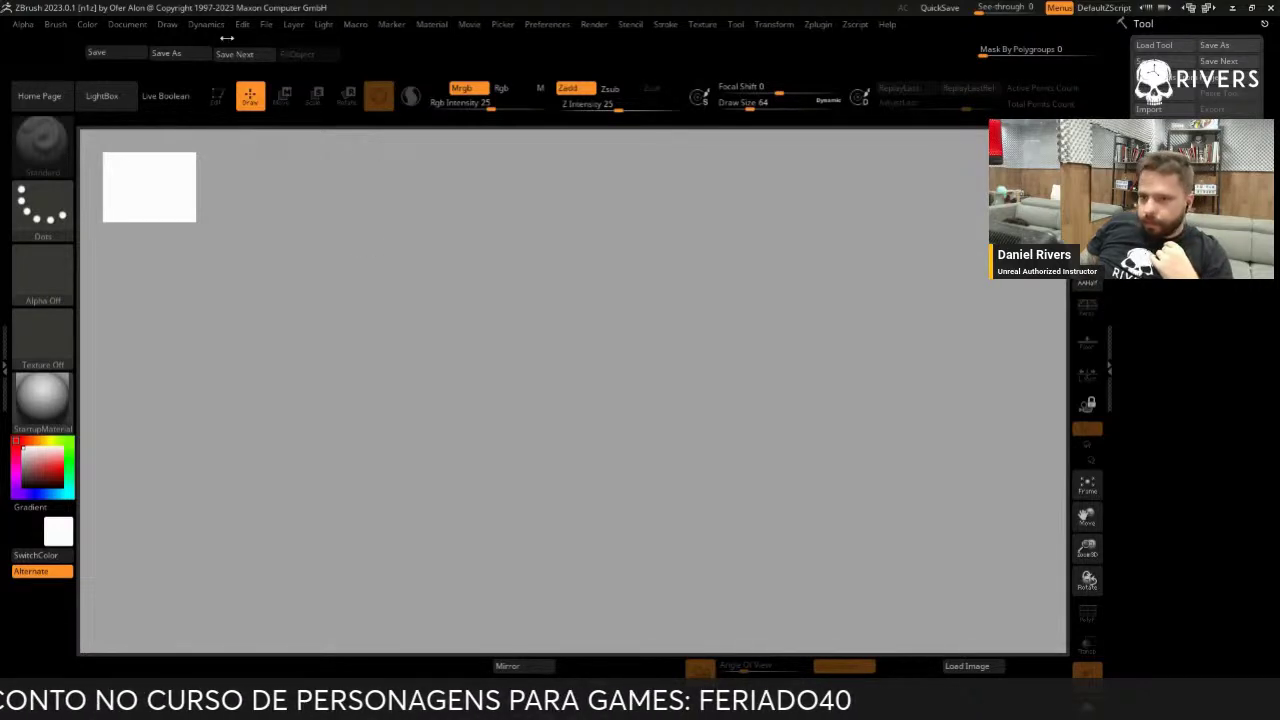
left_click(1150, 109)
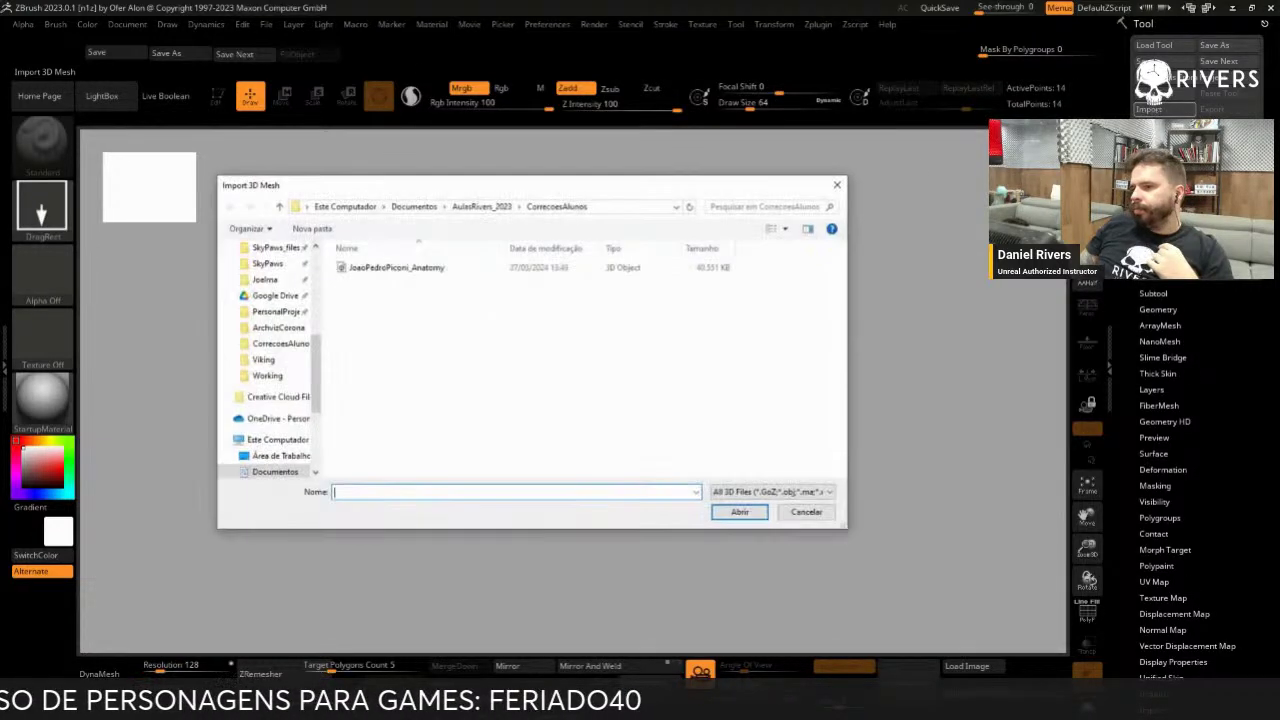
left_click(605, 206)
key("ctrl+v")
key("Return")
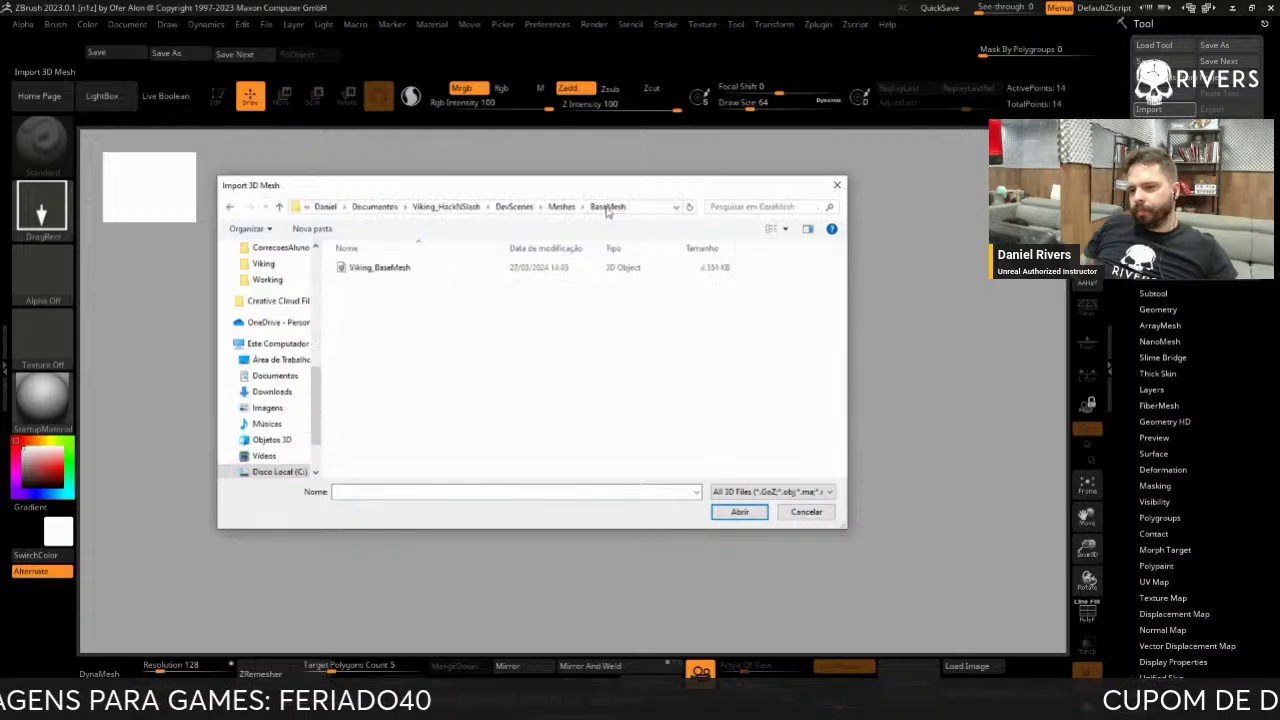
left_click(468, 270)
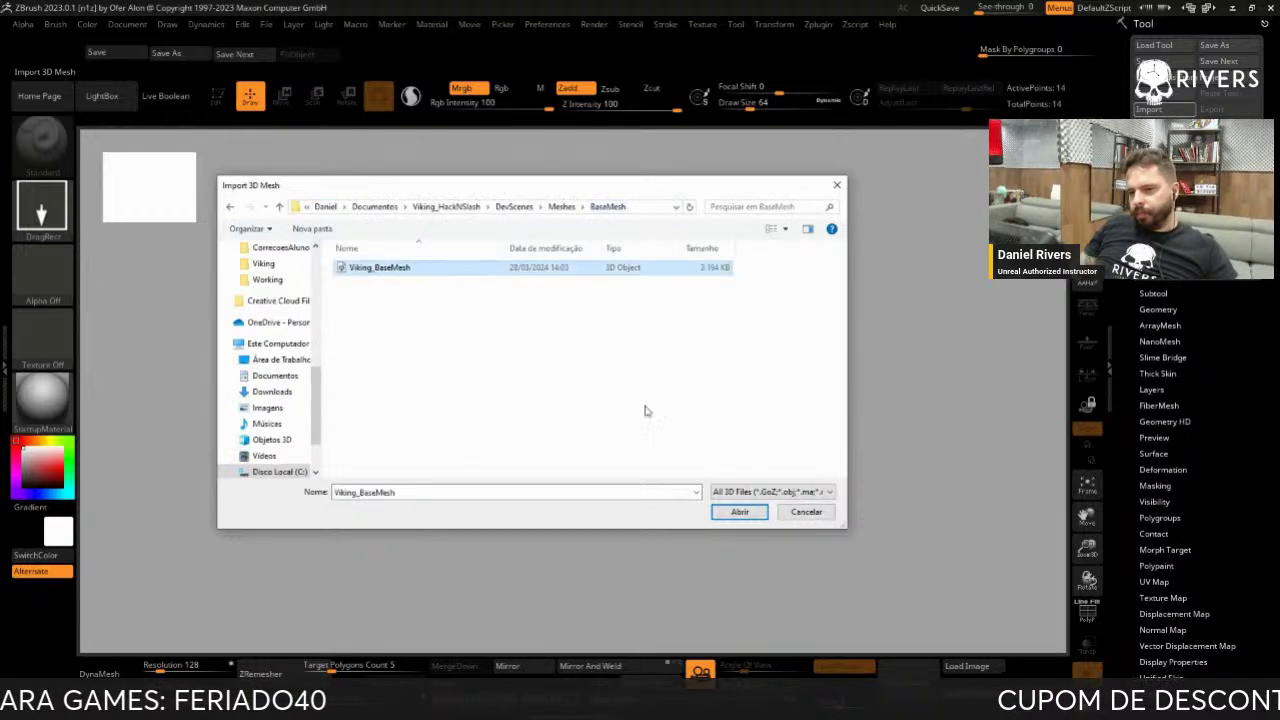
left_click(750, 514)
left_click(612, 502)
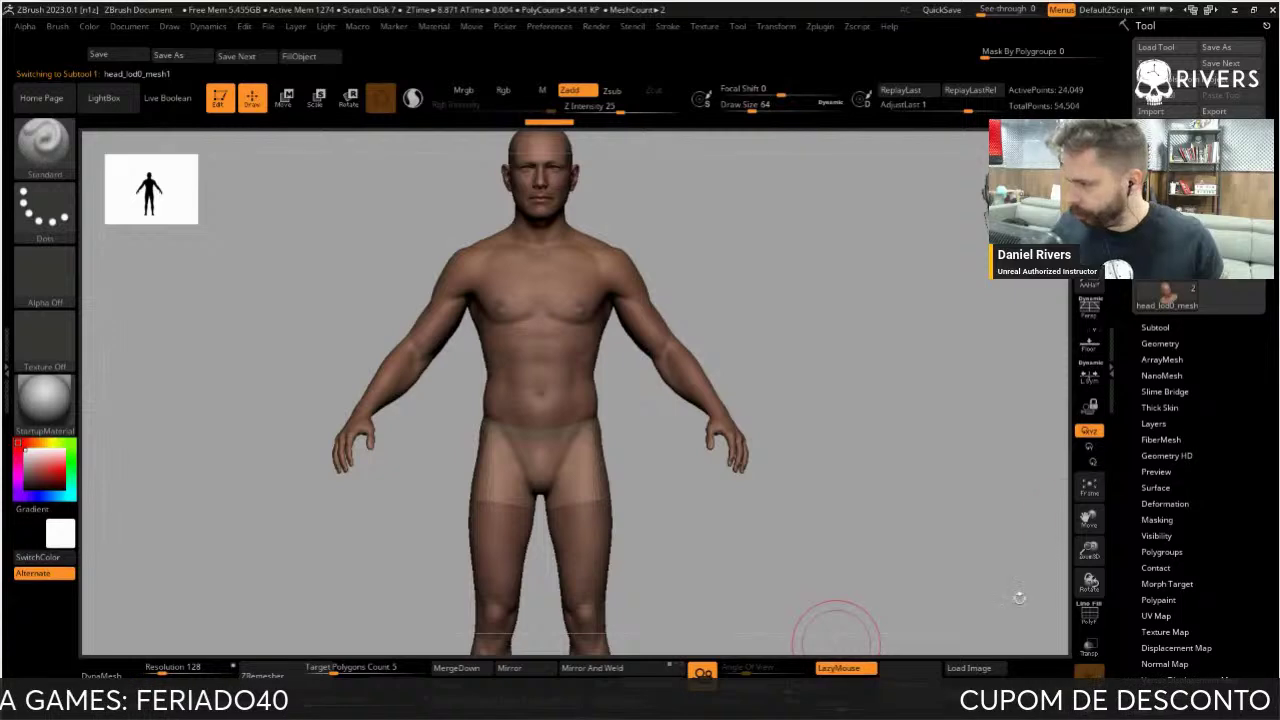
Delete the unwanted active subtool and step between the body and head subtools
left_click(1155, 327)
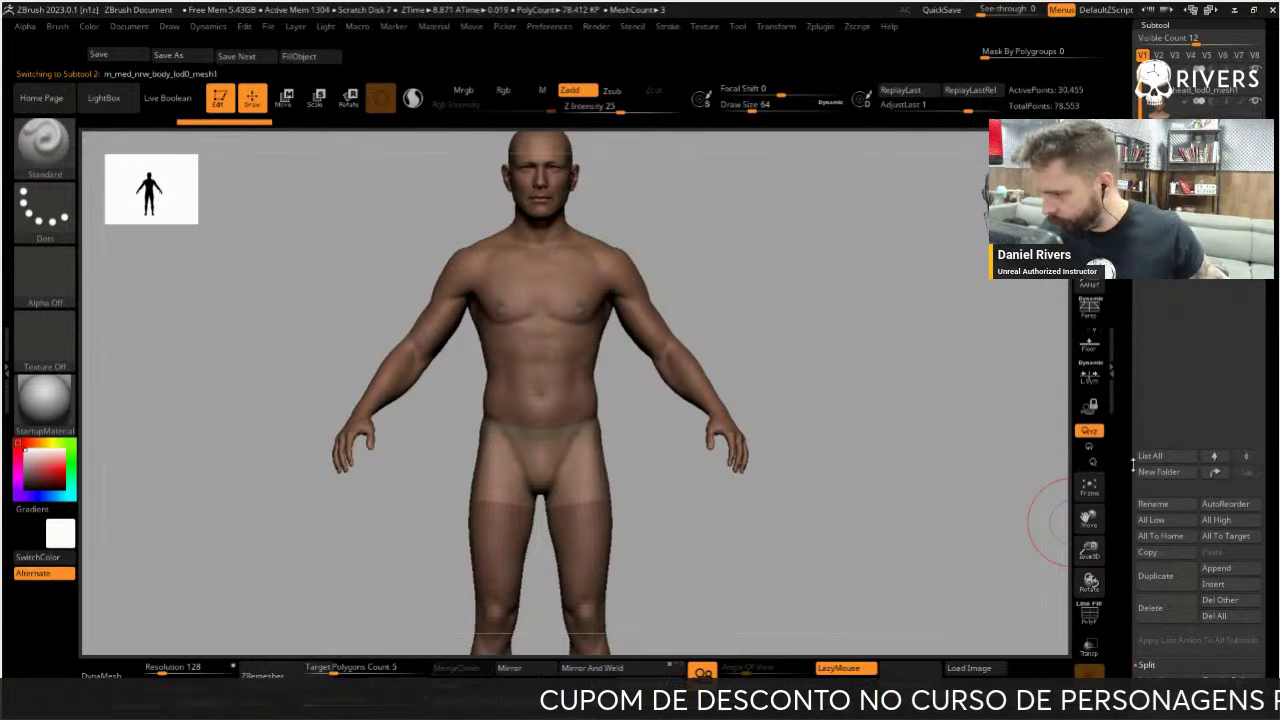
left_click(1170, 610)
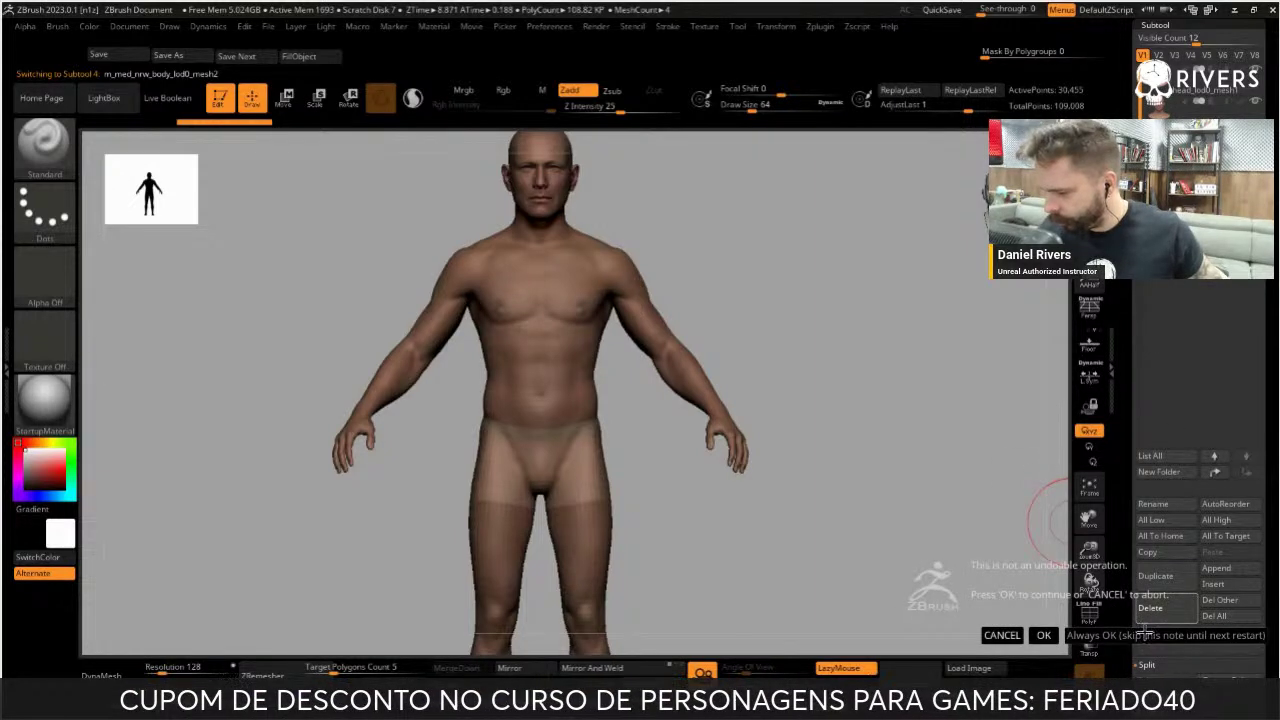
left_click(1043, 635)
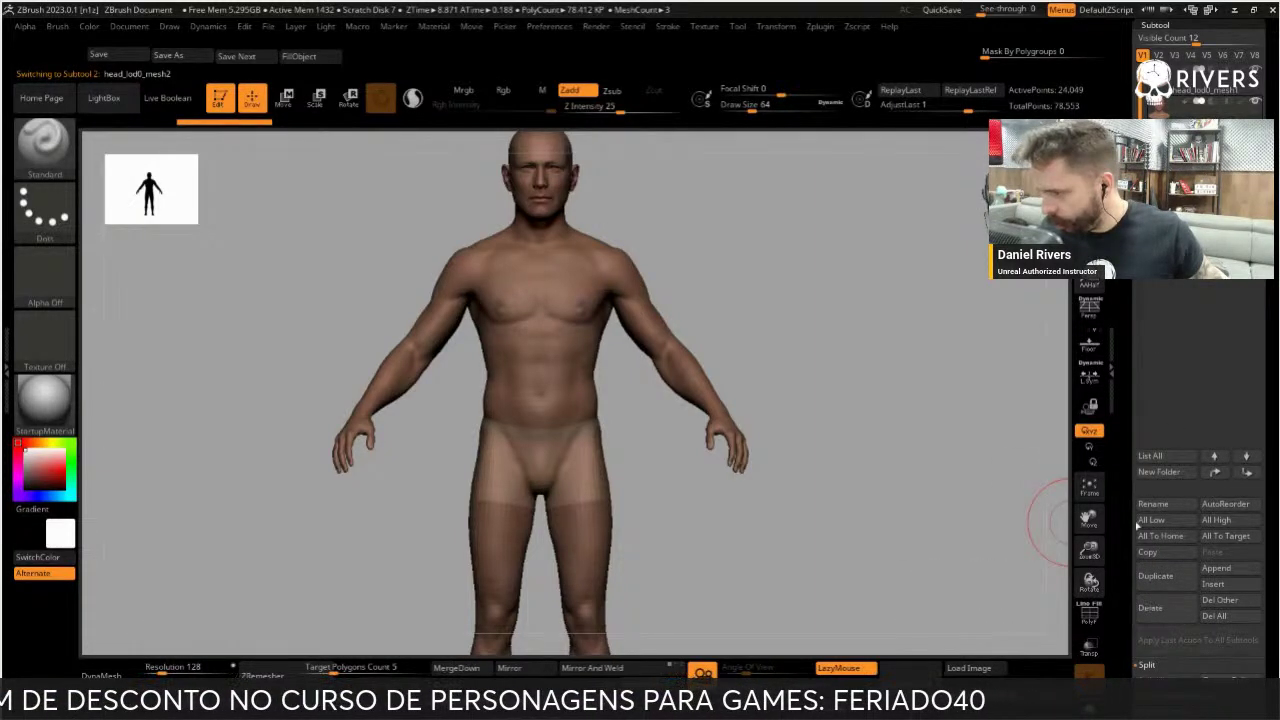
key("Down")
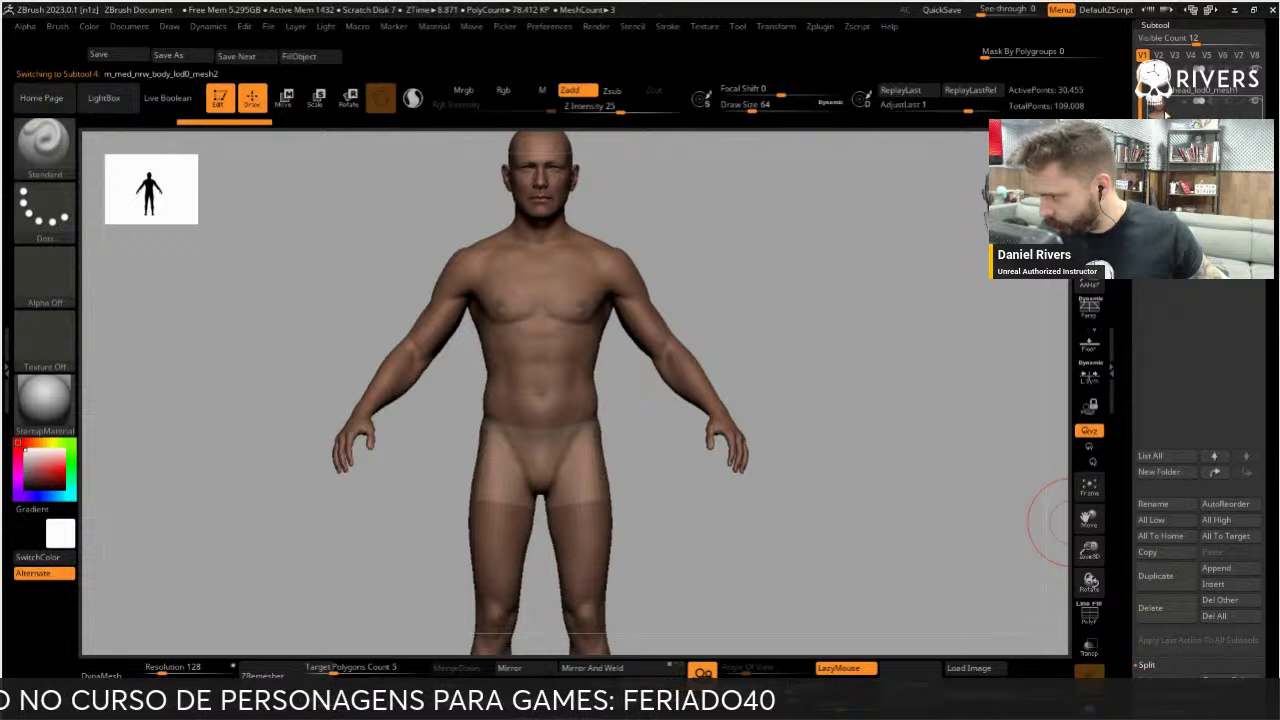
key("Up")
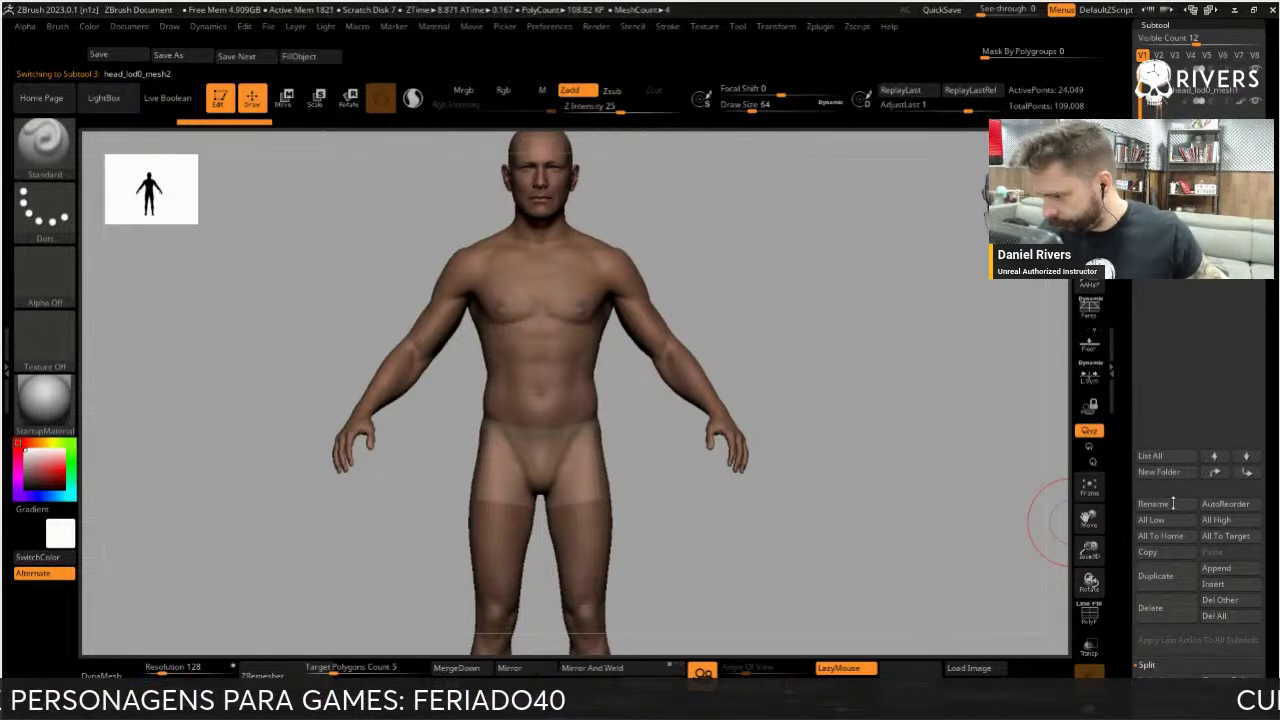
MergeDown the current subtool into the one below and confirm
left_click(1148, 664)
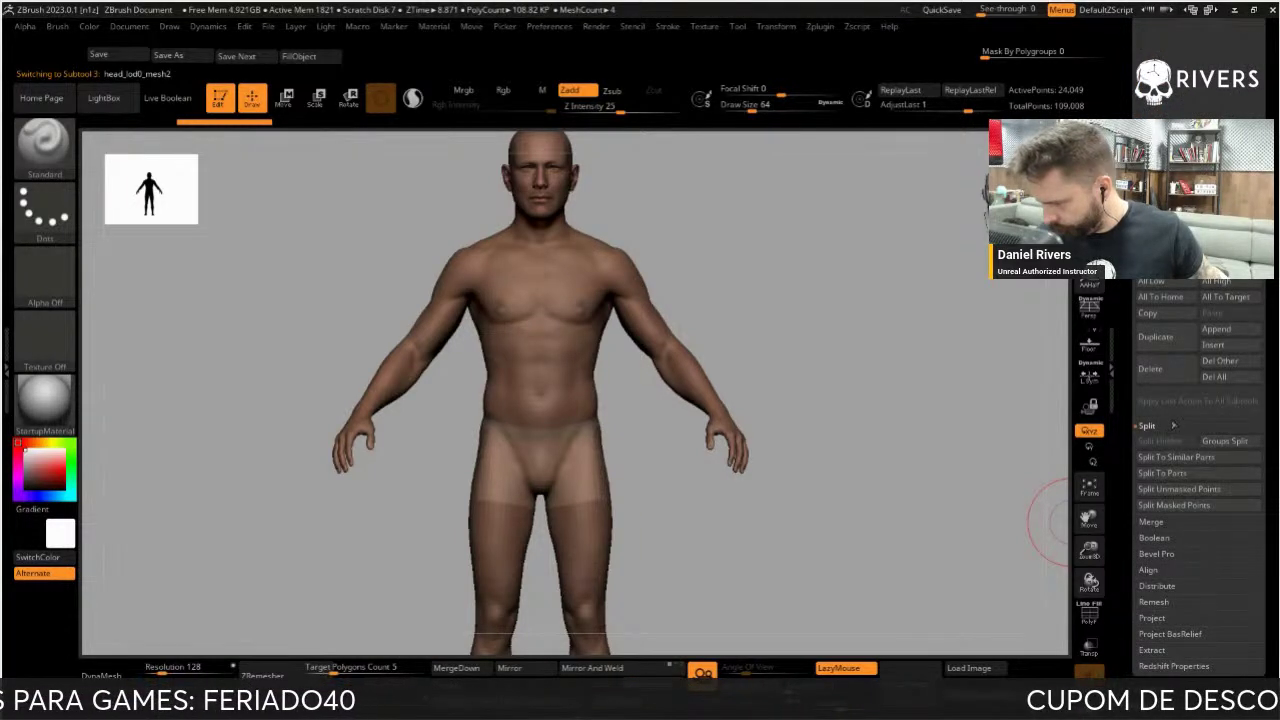
left_click(1151, 521)
left_click(1161, 457)
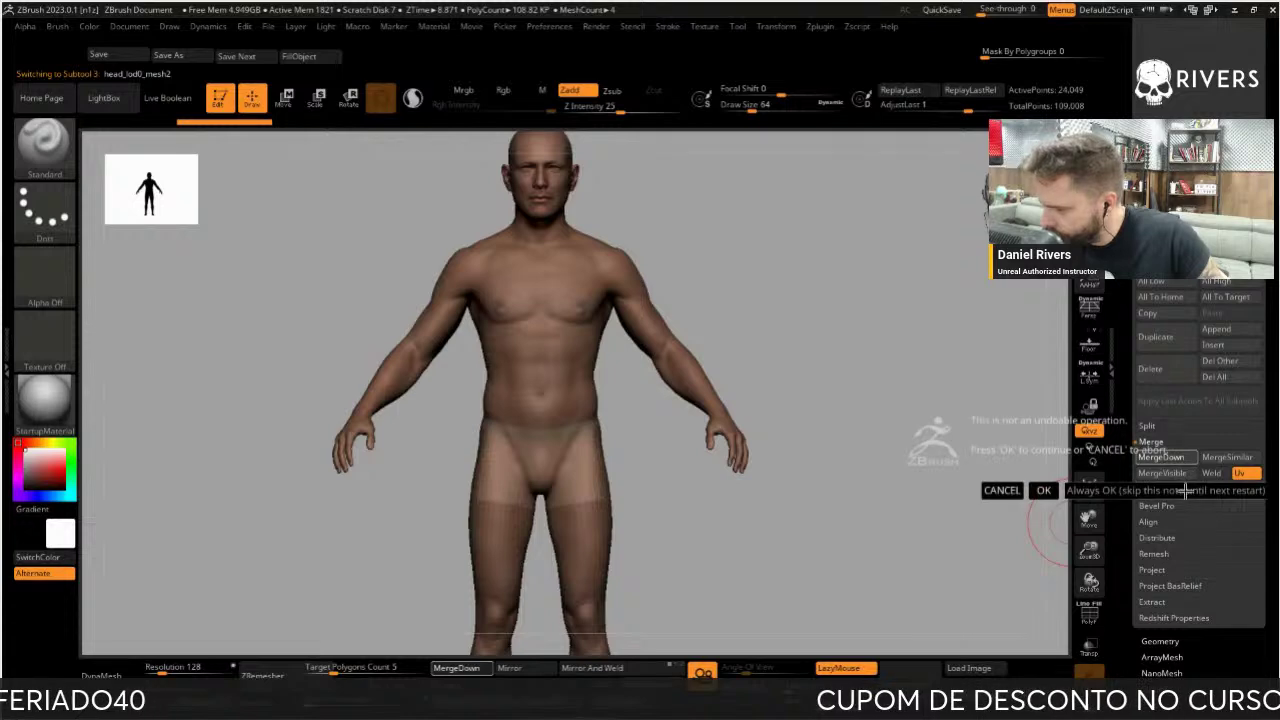
left_click(1185, 490)
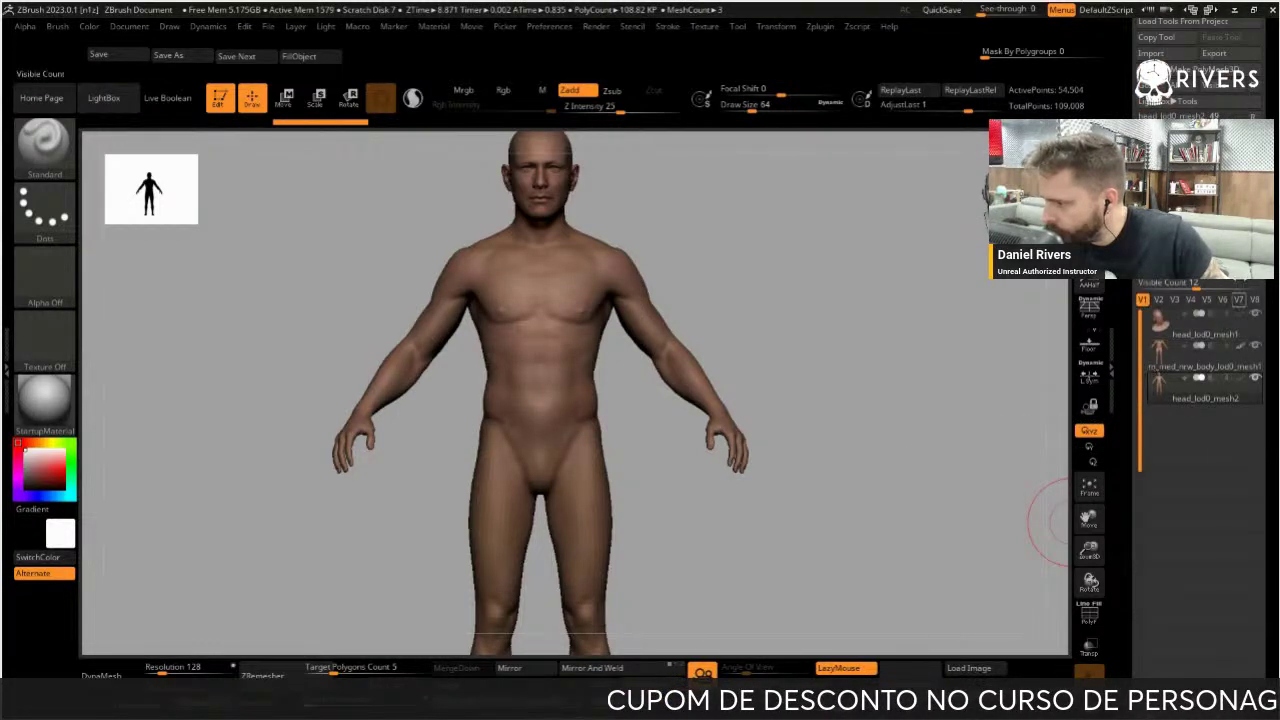
Select head_lod0_mesh1 and add a new subtool folder titled for the original body
left_click(1190, 322)
left_click_drag(1138, 600, 1138, 333)
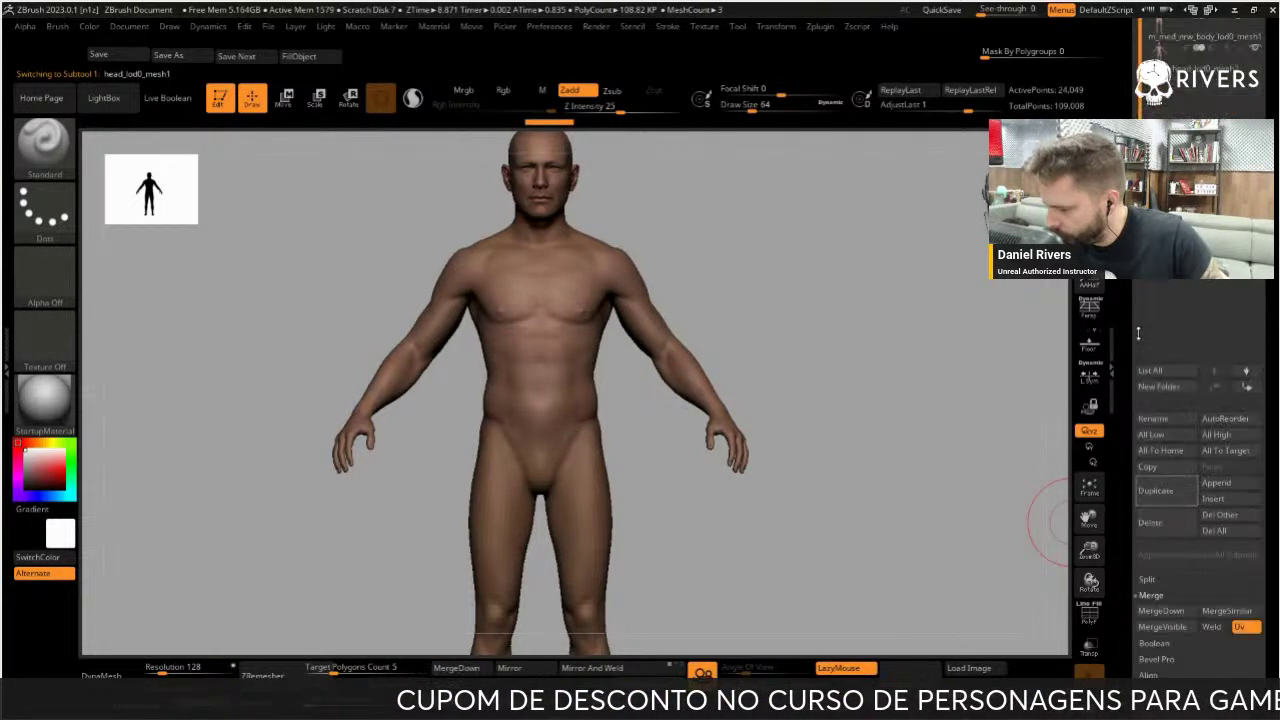
left_click(1179, 388)
type("rigi")
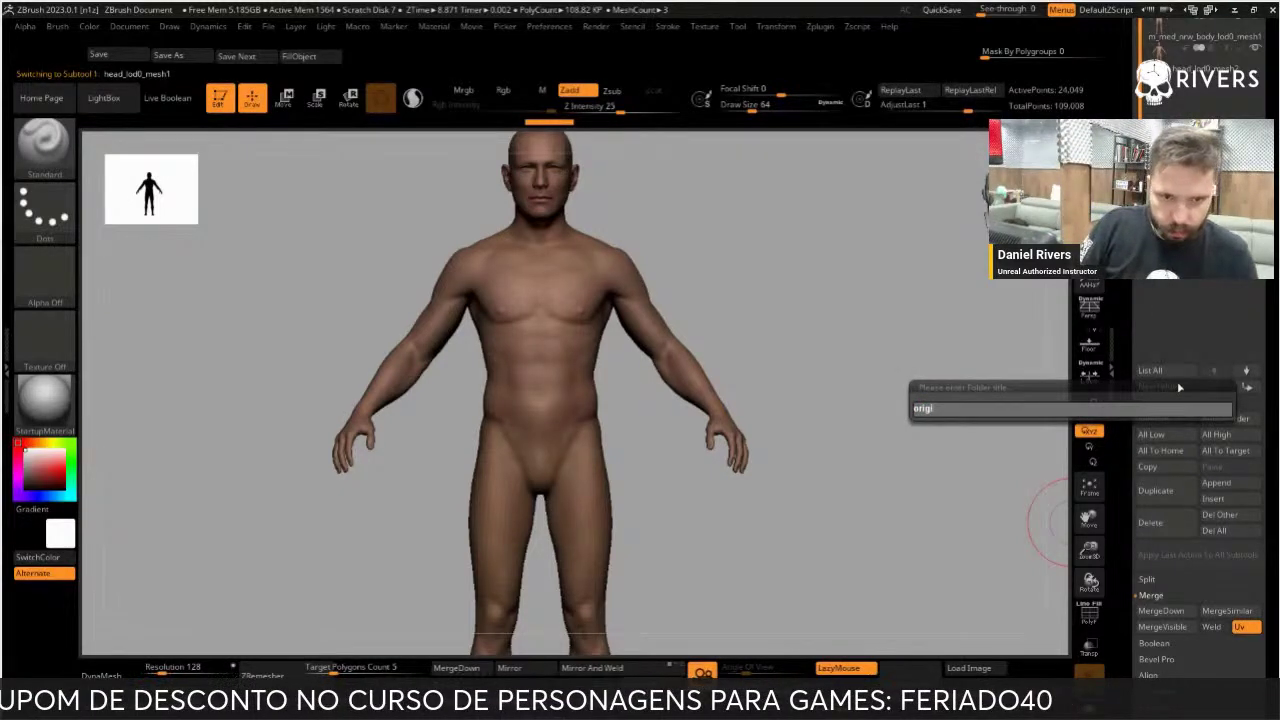
type("nal")
type(" body")
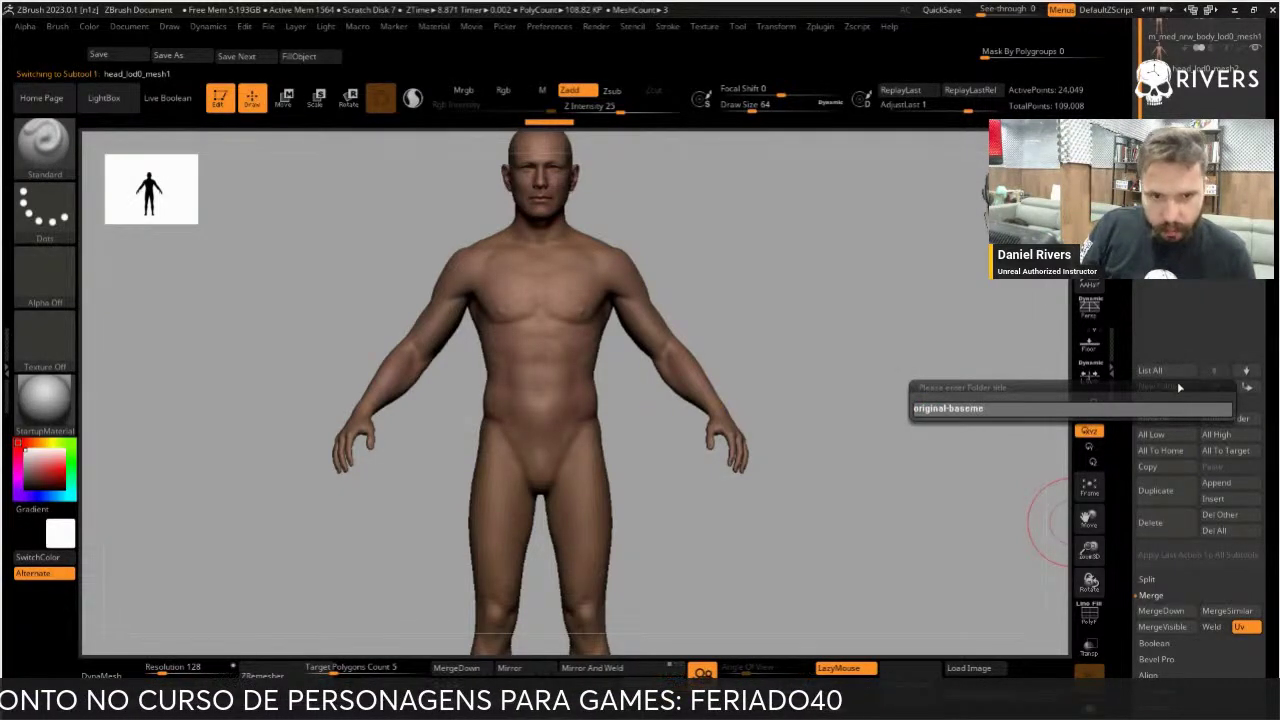
key("Return")
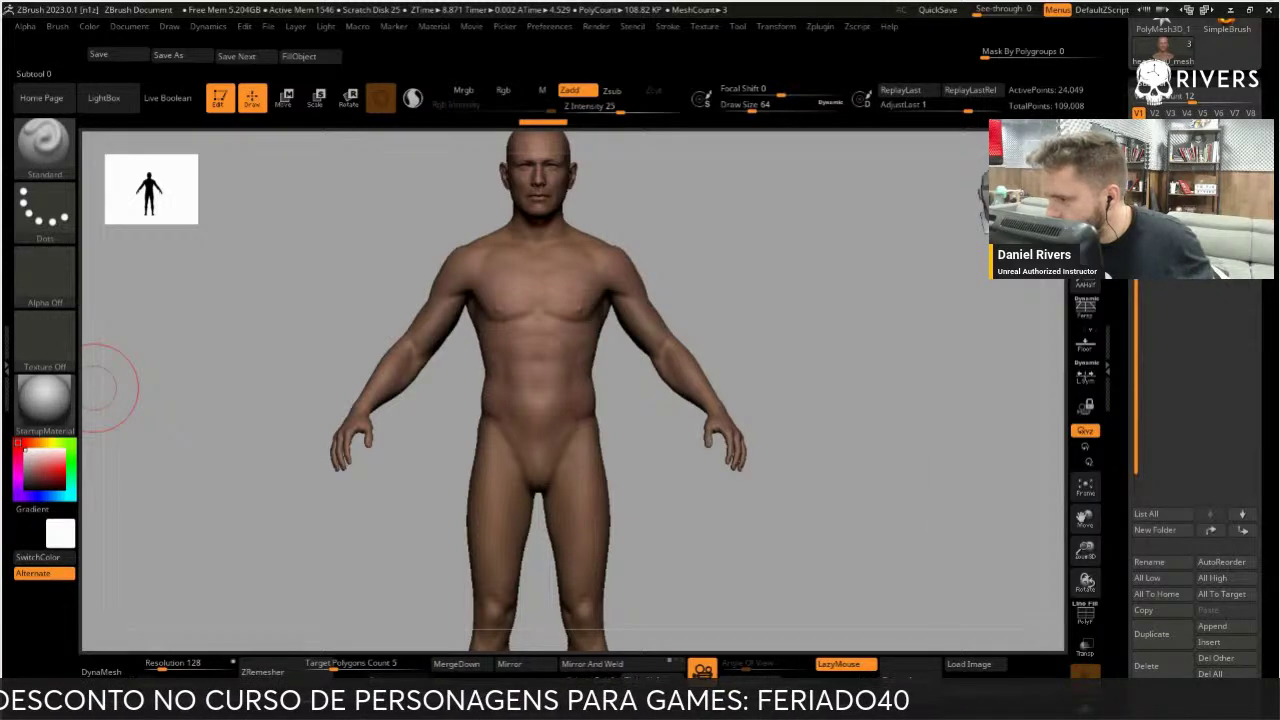
Select head_lod0_mesh2 and DynaMesh it at resolution 936, orbiting to check the result
key("alt+Down")
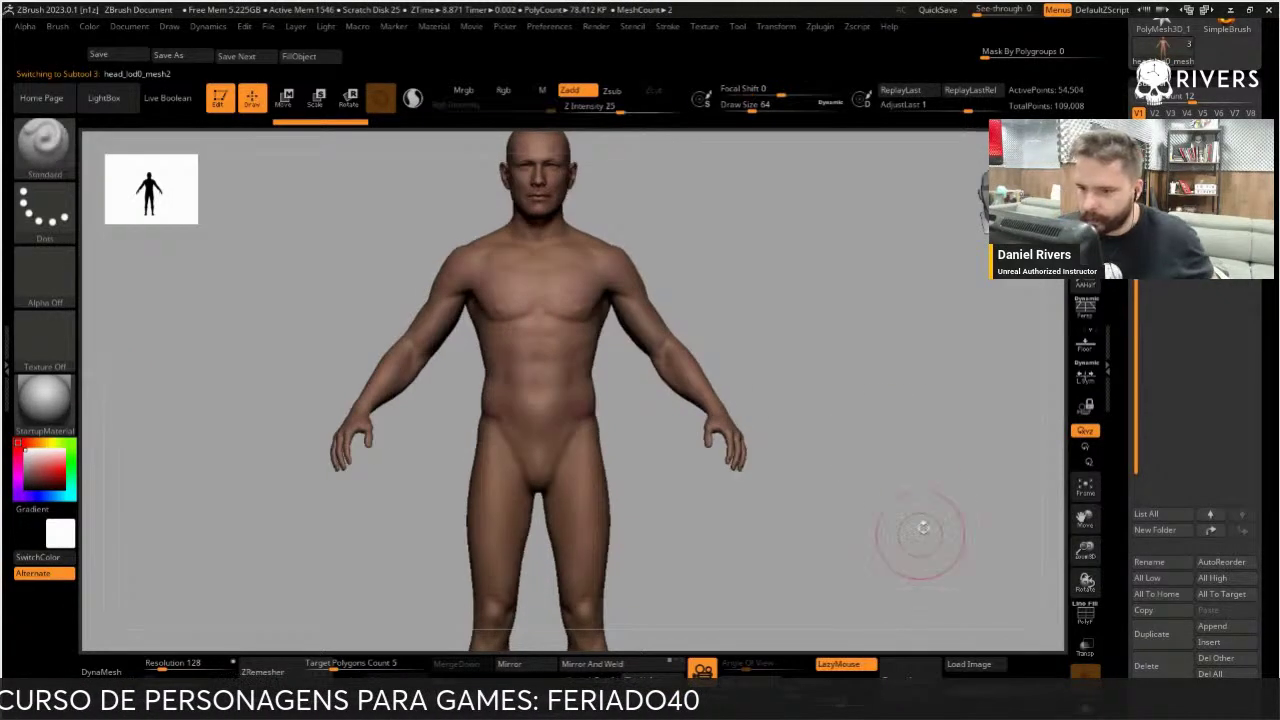
mouse_move(922, 530)
left_mouse_down()
mouse_move(949, 477)
mouse_move(906, 526)
mouse_move(841, 515)
mouse_move(923, 460)
mouse_move(883, 580)
mouse_move(846, 560)
mouse_move(974, 571)
mouse_move(957, 514)
mouse_move(930, 560)
left_mouse_up()
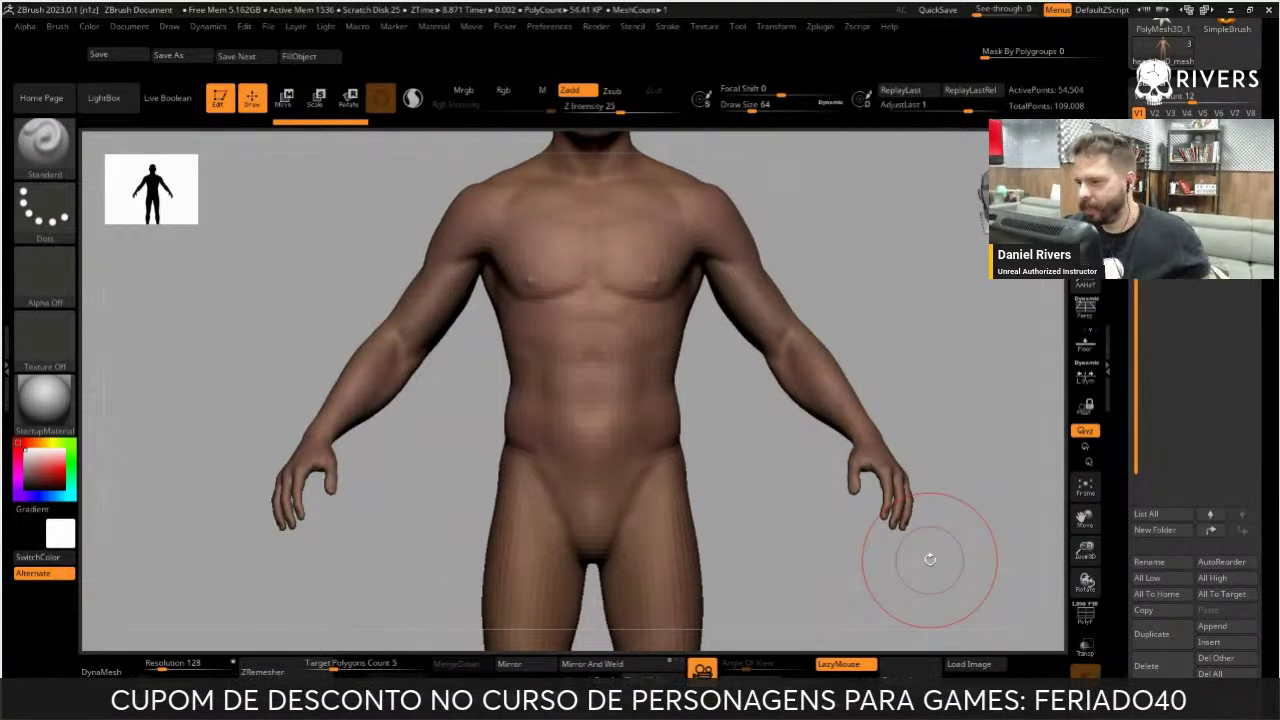
mouse_move(986, 371)
left_mouse_down("alt")
mouse_move(986, 394)
mouse_move(980, 369)
mouse_move(909, 368)
mouse_move(948, 371)
left_mouse_up("alt")
left_click_drag(920, 471, 751, 650, "alt")
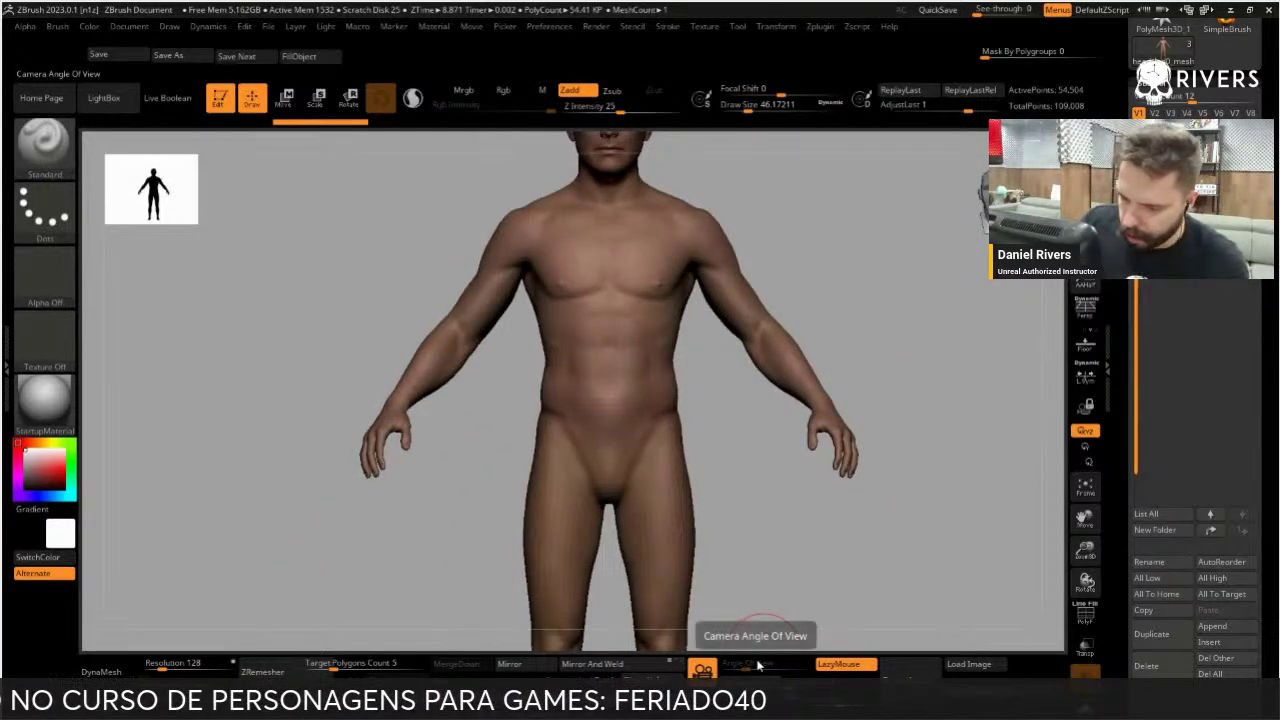
left_click(180, 663)
type("600")
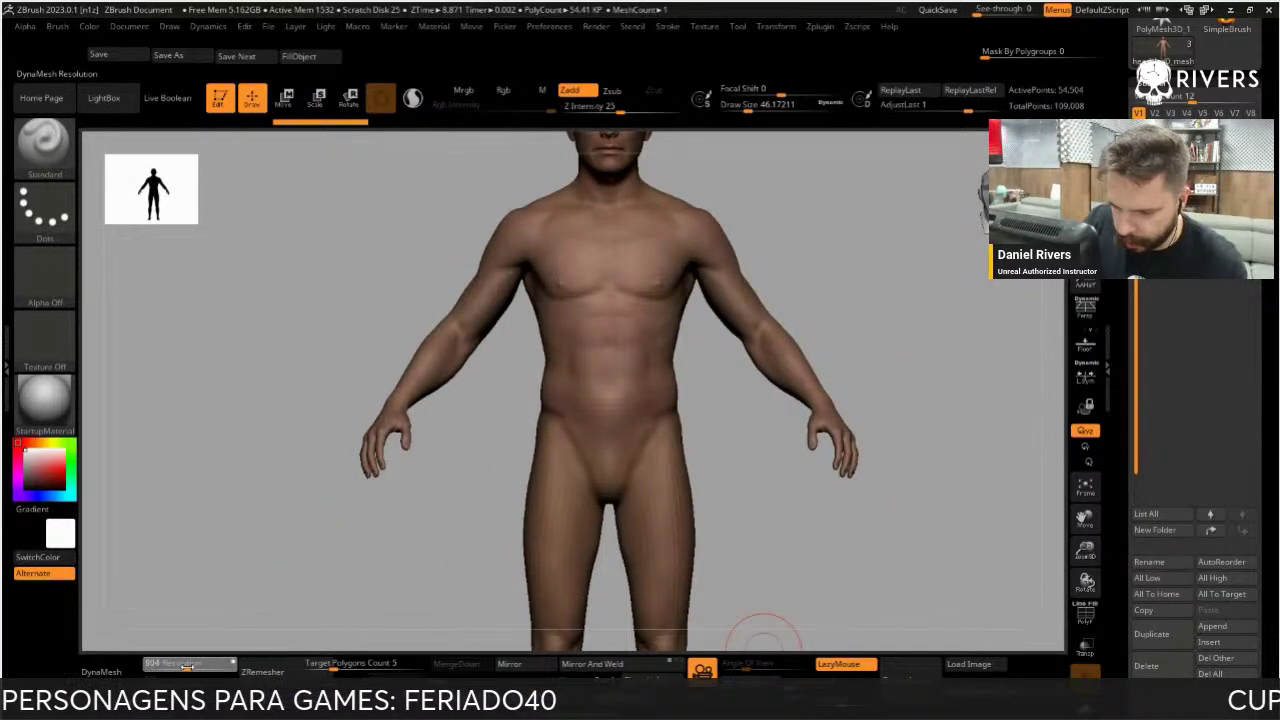
left_click(102, 672)
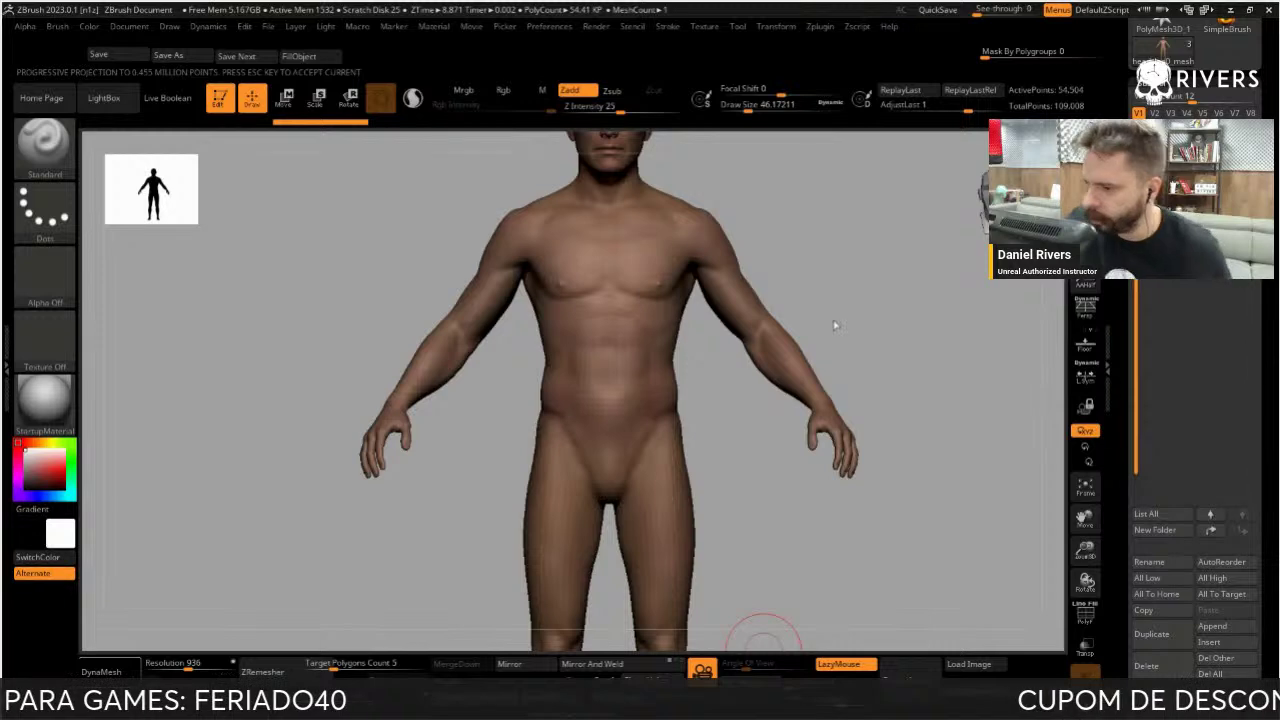
mouse_move(857, 329)
left_mouse_down()
mouse_move(908, 354)
mouse_move(843, 369)
mouse_move(890, 358)
mouse_move(906, 403)
mouse_move(908, 389)
mouse_move(889, 457)
mouse_move(857, 426)
mouse_move(903, 611)
mouse_move(920, 457)
mouse_move(900, 430)
left_mouse_up()
key("b")
key("c")
key("b")
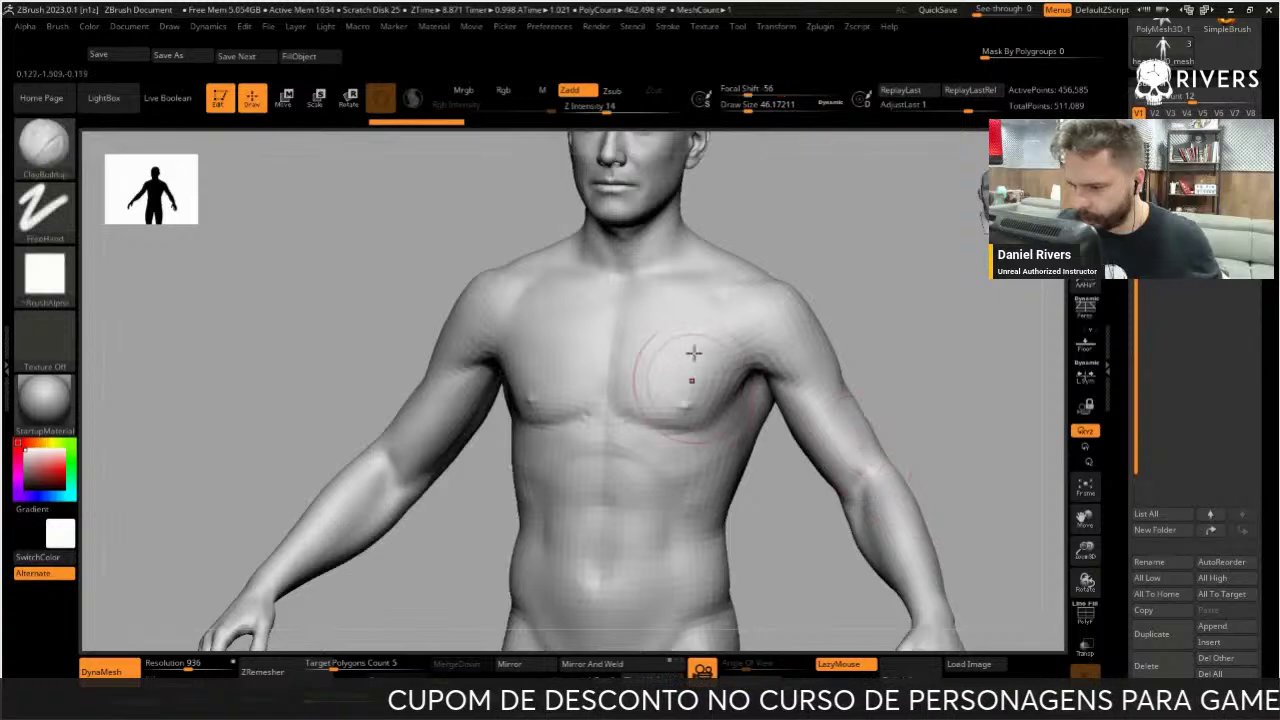
left_click_drag(693, 353, 620, 410)
key("ctrl+z")
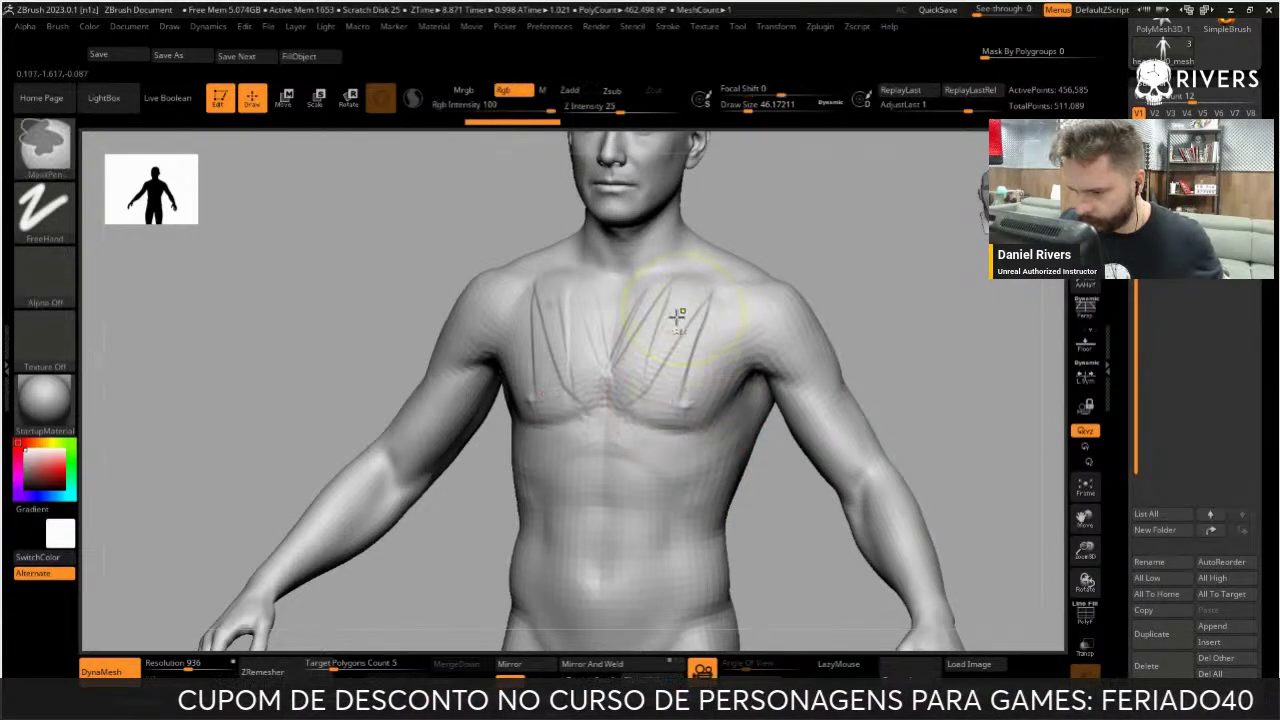
key("shift+f")
mouse_move(941, 424)
left_mouse_down()
mouse_move(951, 434)
mouse_move(920, 434)
mouse_move(1000, 460)
mouse_move(920, 418)
mouse_move(962, 418)
mouse_move(949, 339)
mouse_move(1003, 369)
mouse_move(977, 366)
mouse_move(971, 343)
left_mouse_up()
key("shift+f")
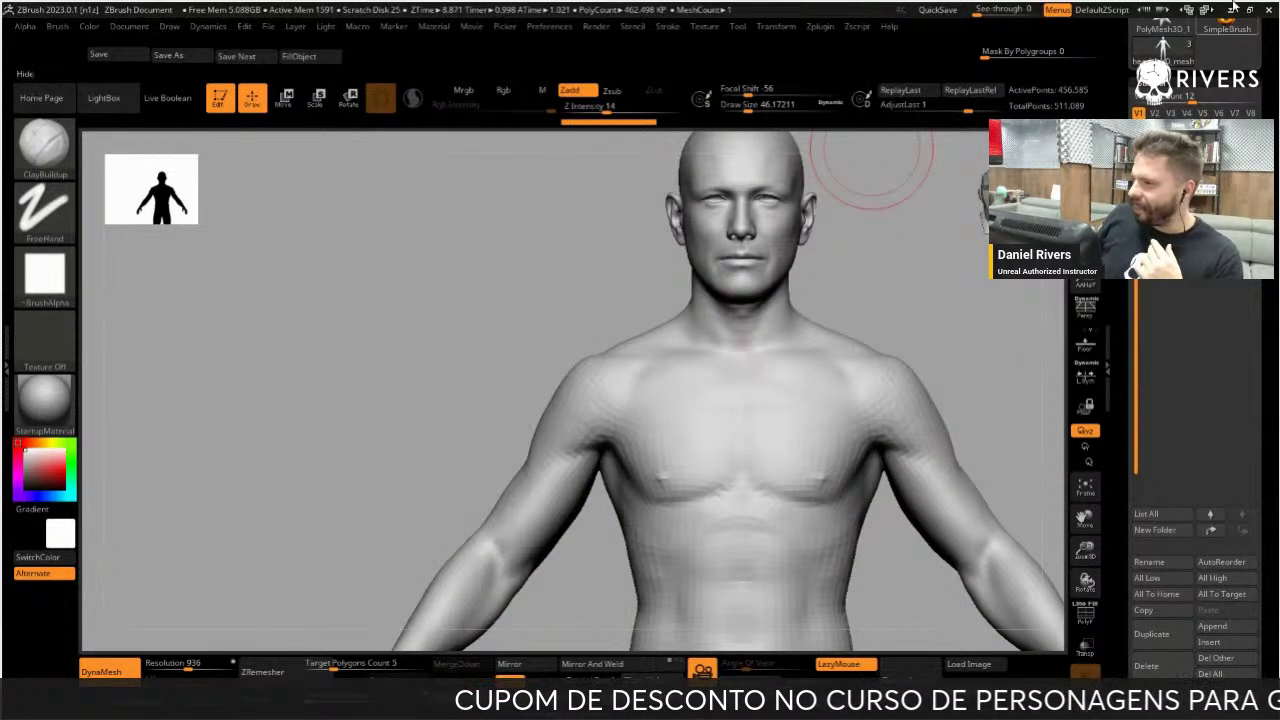
Restore ZBrush to a window, shift it right over Maya, and place PureRef on the left
left_click(1234, 8)
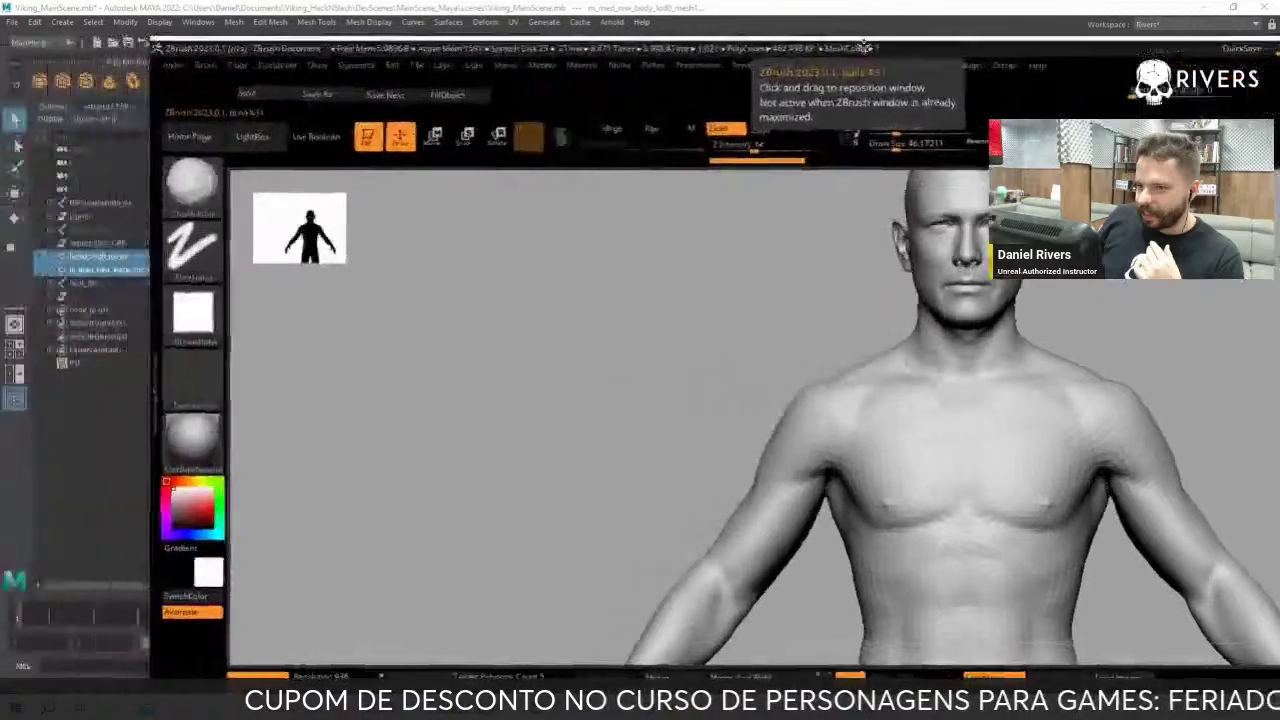
mouse_move(367, 62)
left_mouse_down()
mouse_move(605, 65)
mouse_move(539, 100)
mouse_move(2, 32)
mouse_move(97, 272)
left_mouse_up()
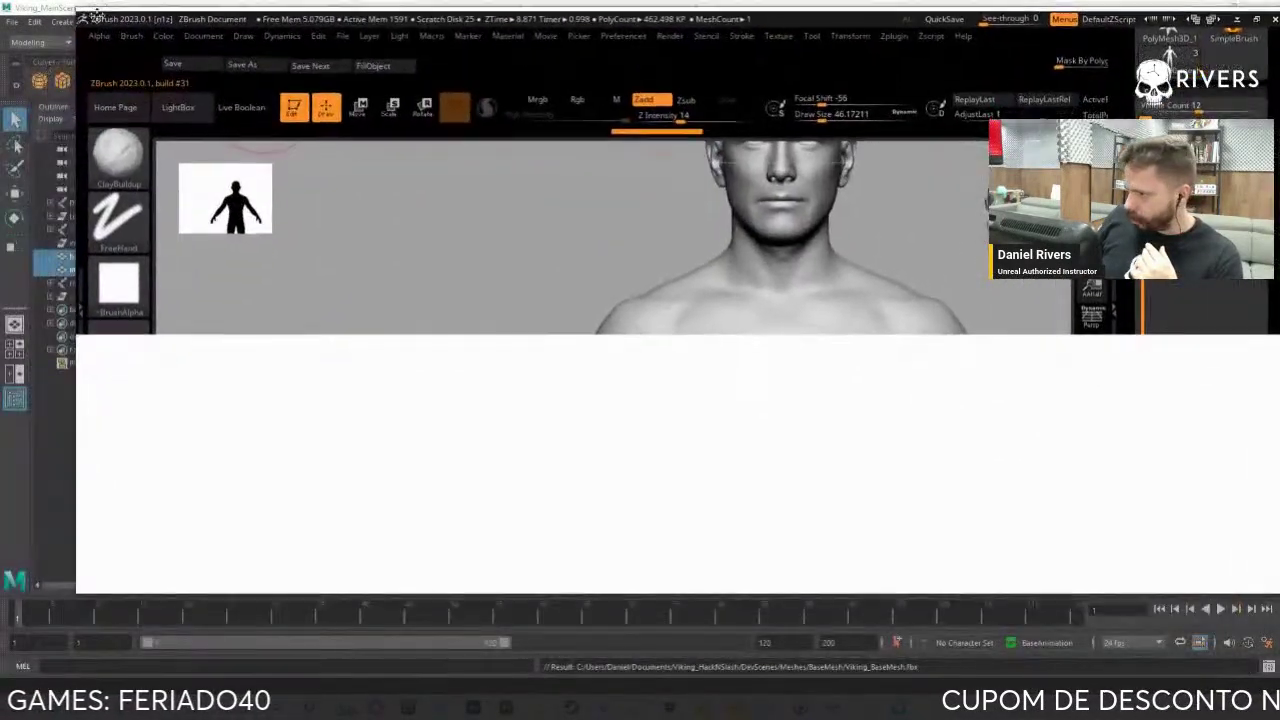
left_click_drag(97, 272, 88, 12)
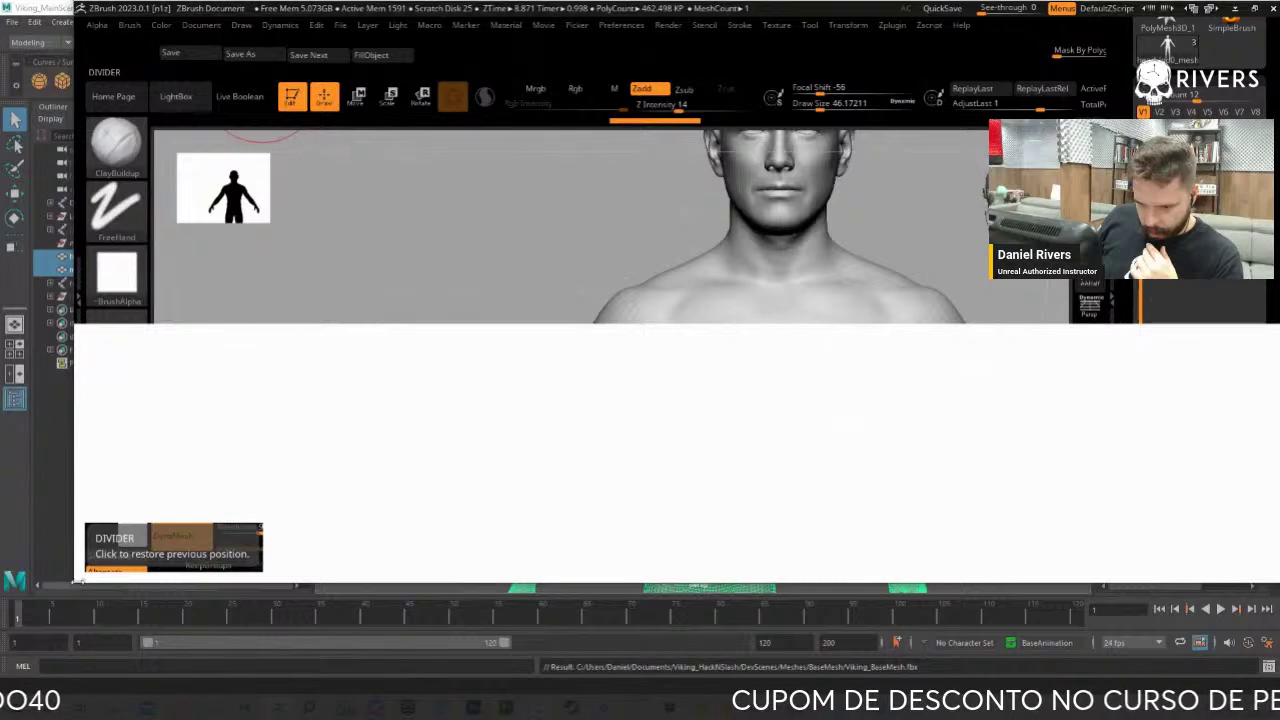
left_click_drag(70, 587, 225, 592)
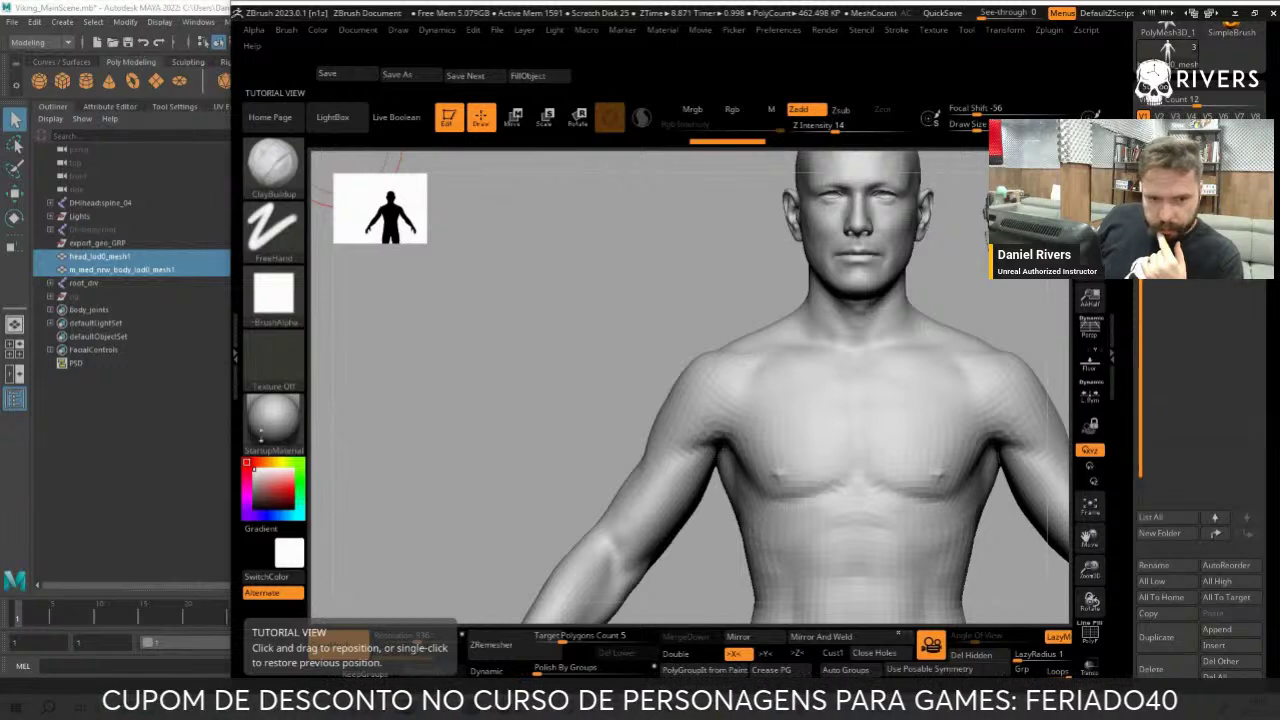
left_click_drag(991, 322, 297, 236)
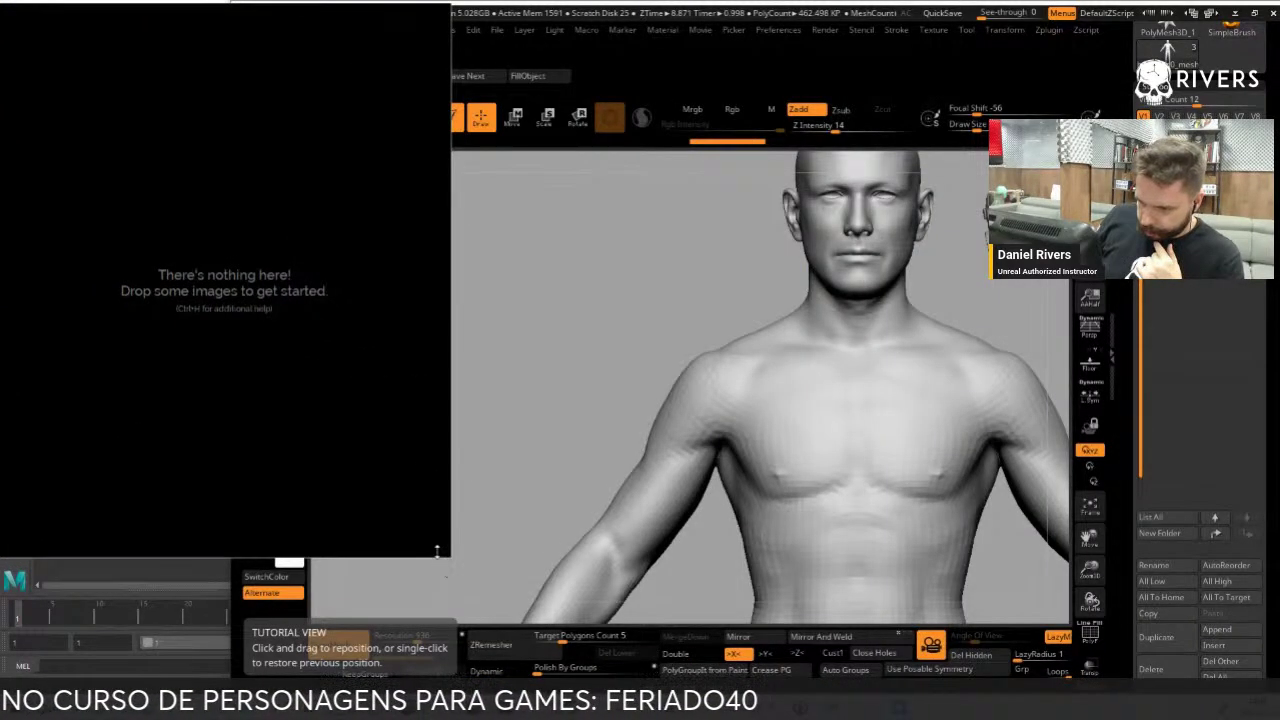
Reshape the PureRef window taller and load the recent anatomy reference board
left_click_drag(455, 560, 247, 675)
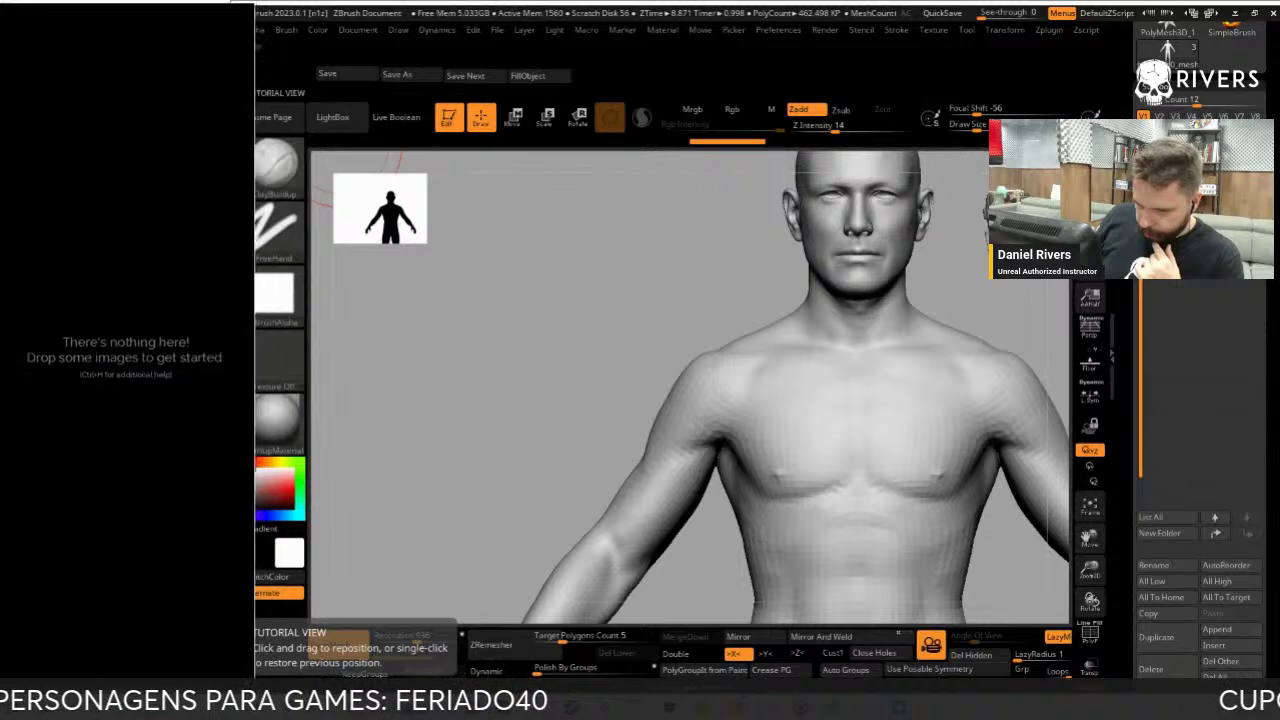
right_click(139, 352)
mouse_move(293, 600)
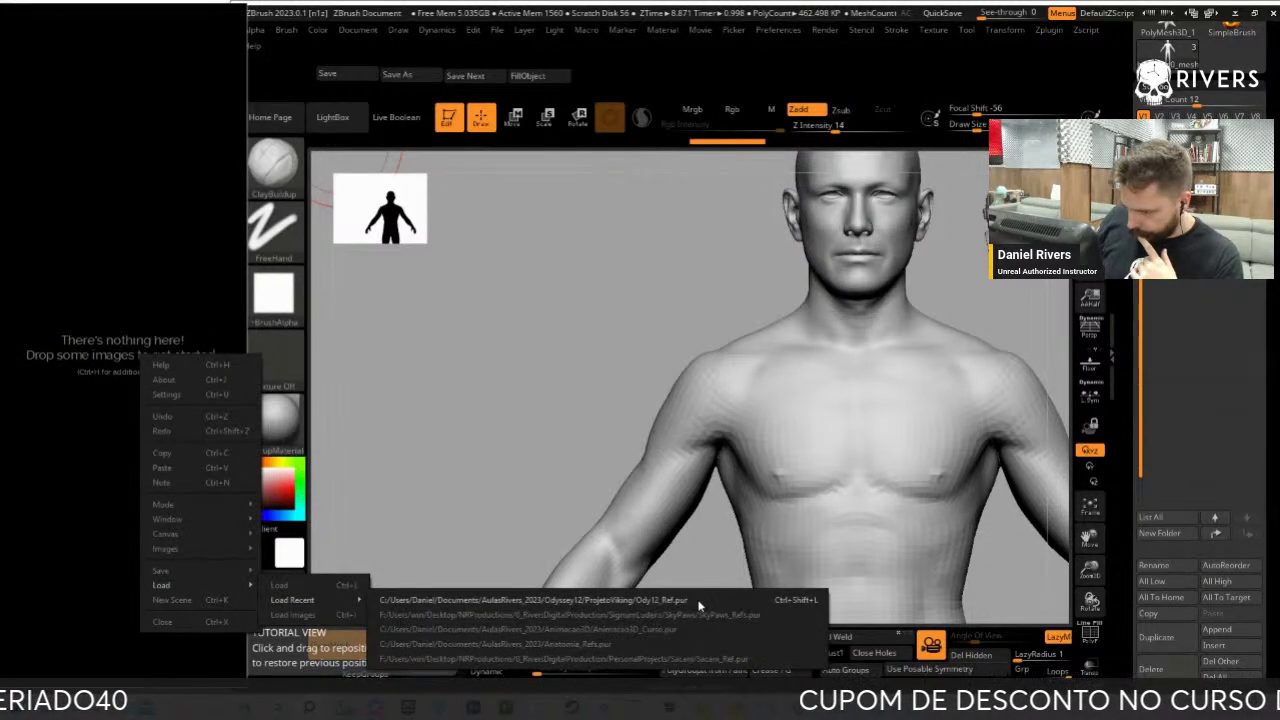
left_click(614, 646)
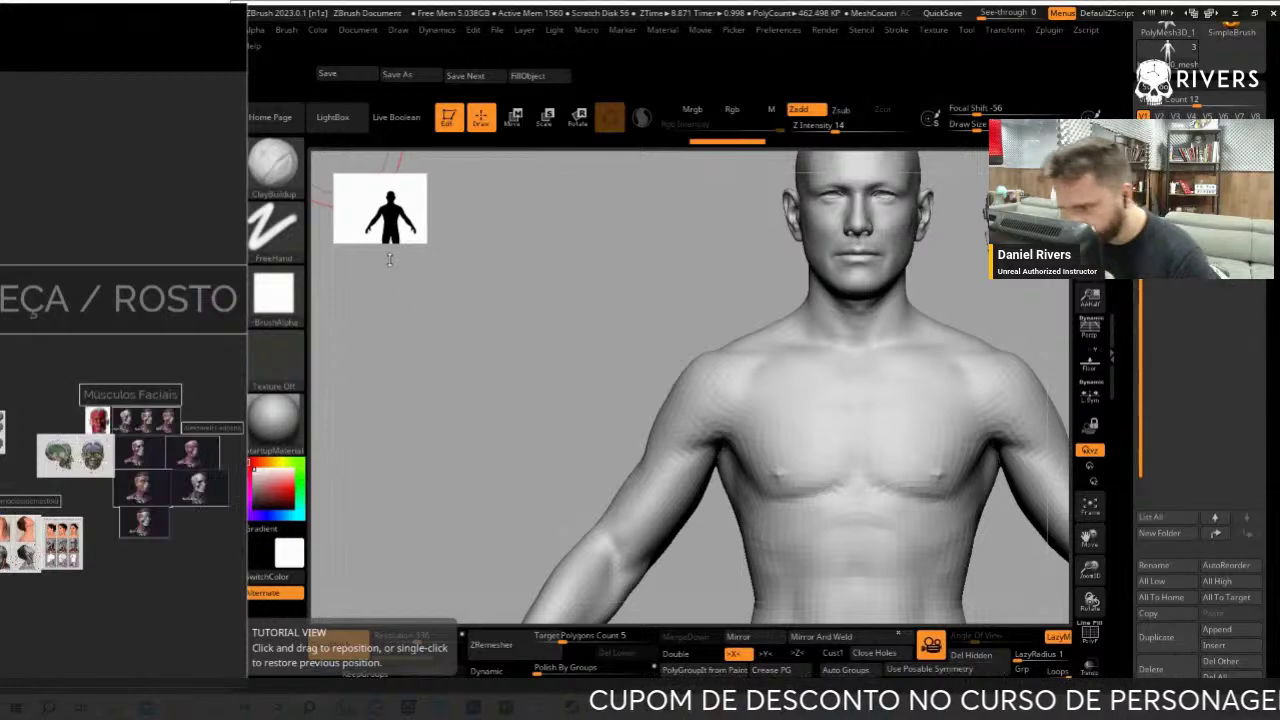
scroll(107, 499, "down", 3)
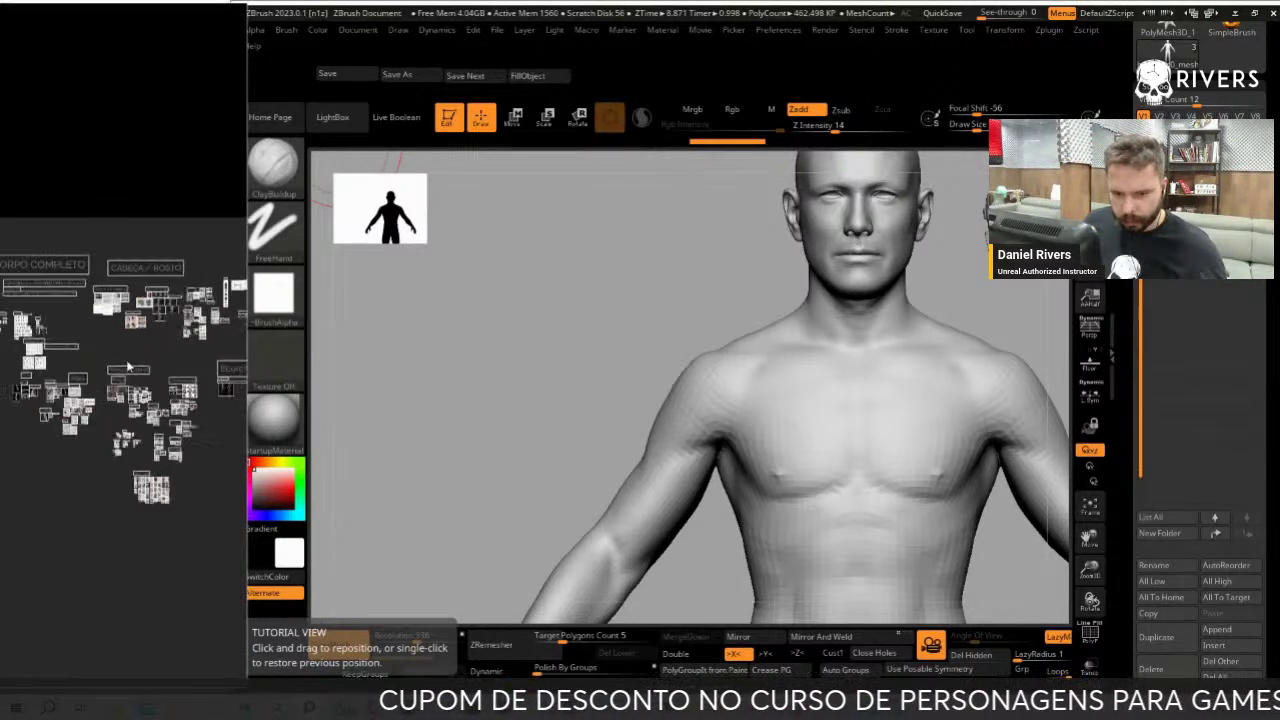
scroll(115, 430, "up", 4)
Pan and zoom the board to the Costas and Costelas rib references
middle_click_drag(38, 483, 0, 391)
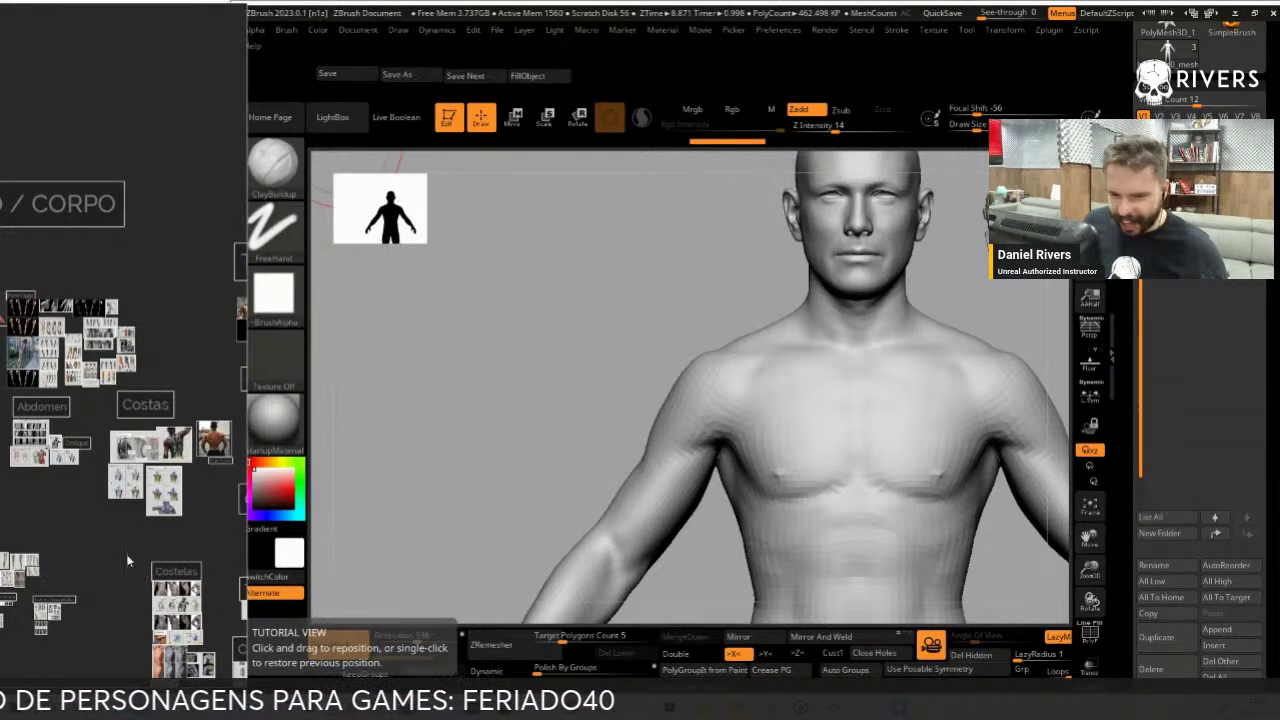
scroll(126, 561, "up", 3)
scroll(110, 530, "up", 2)
scroll(95, 500, "down", 2)
scroll(73, 457, "down", 2)
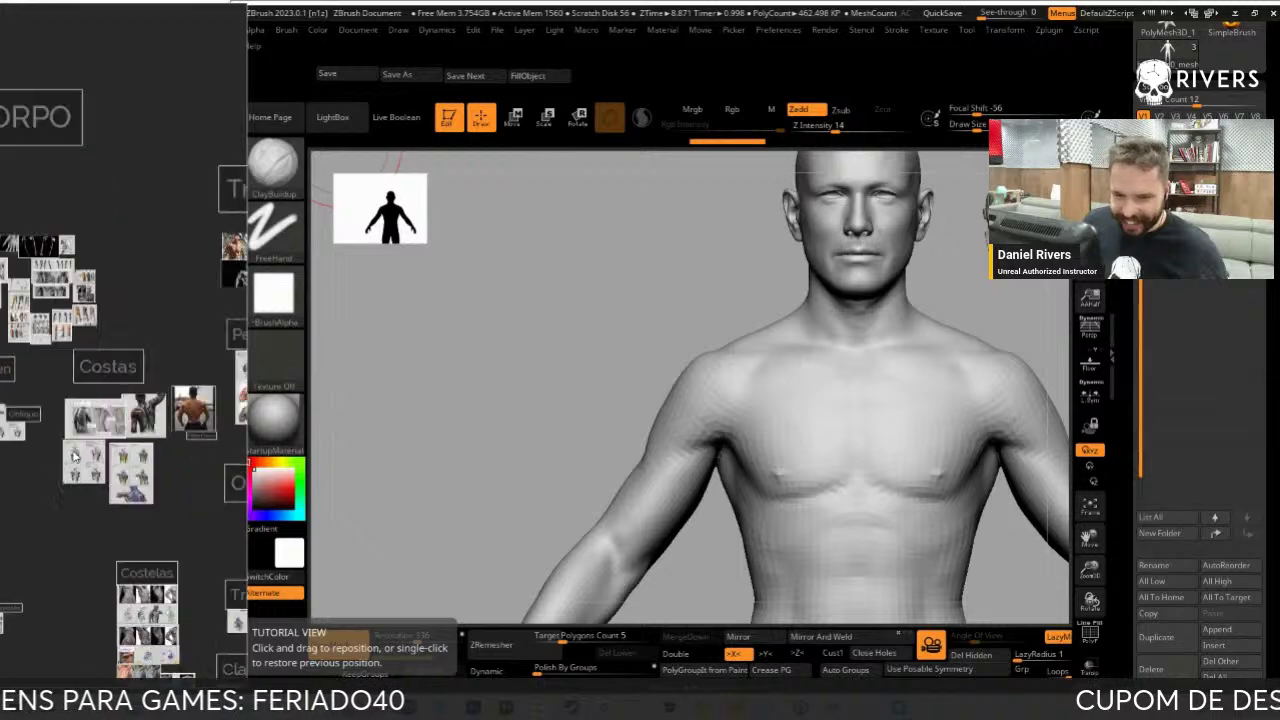
scroll(73, 457, "down", 2)
scroll(59, 398, "up", 2)
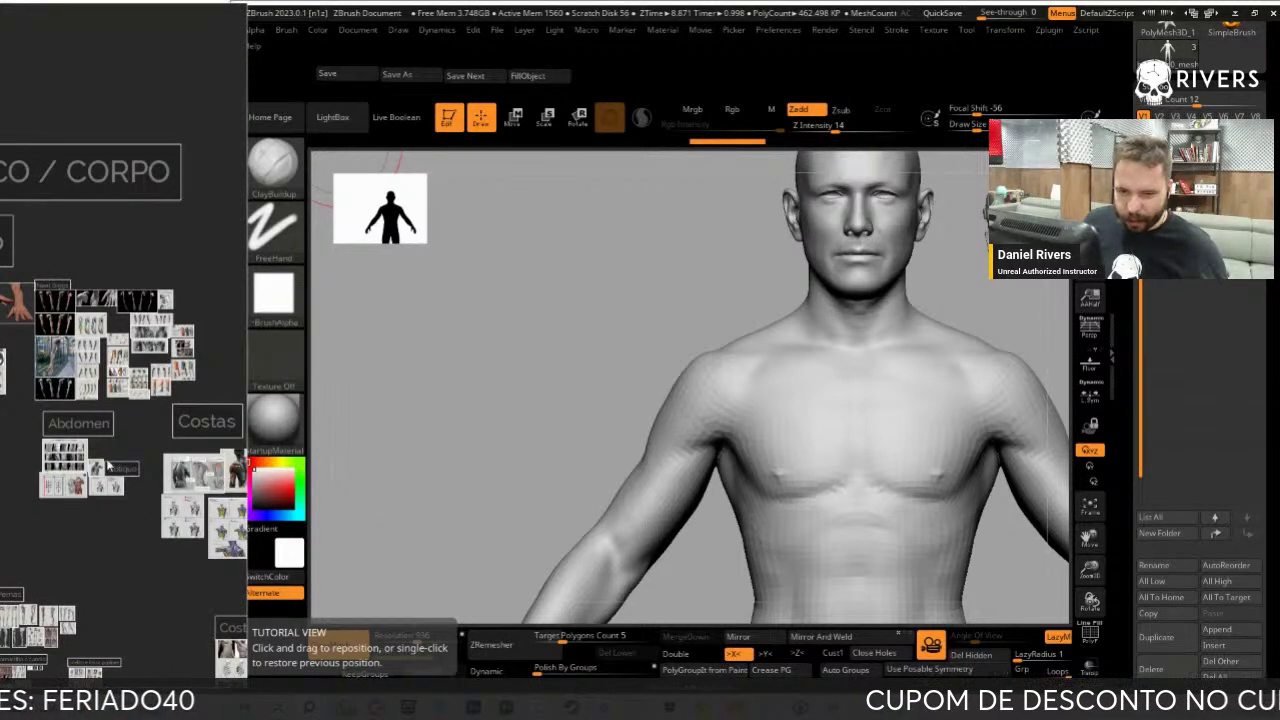
Zoom into the Tronco Frontal, Peitoral and Ombro reference images
middle_click_drag(108, 465, 0, 469)
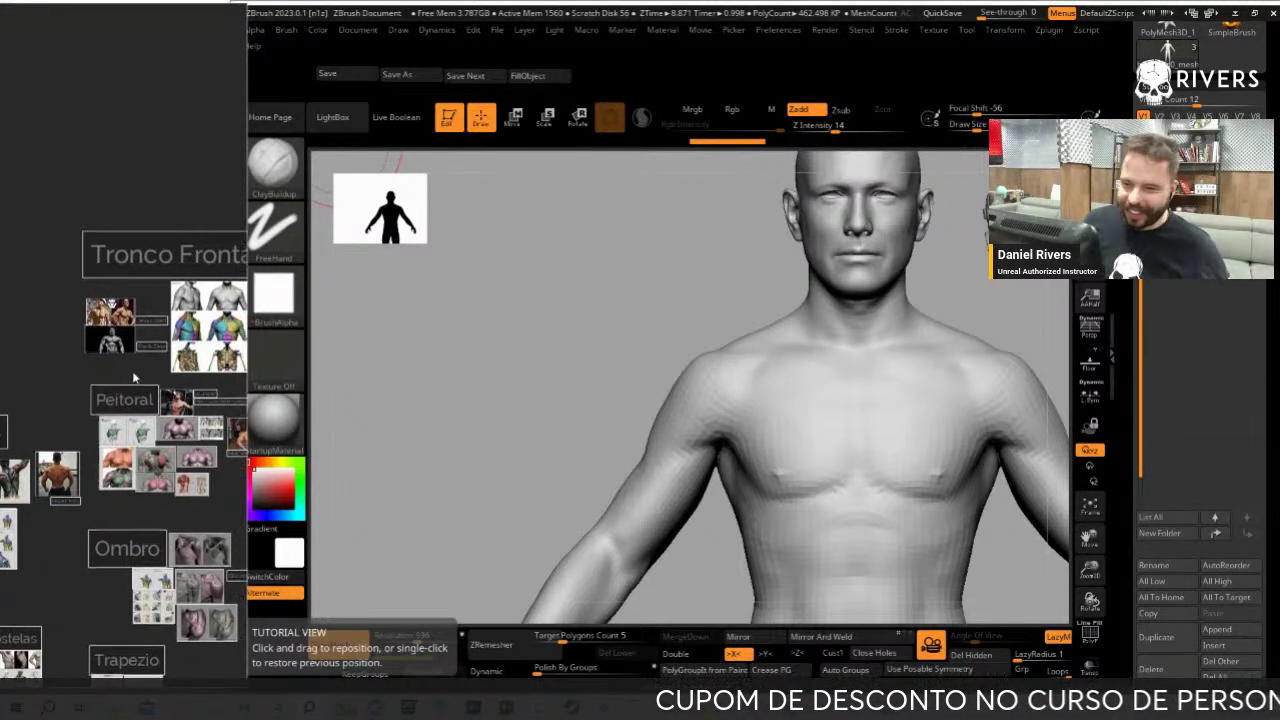
scroll(122, 405, "up", 2)
scroll(112, 420, "up", 2)
scroll(100, 437, "up", 2)
scroll(100, 437, "down", 2)
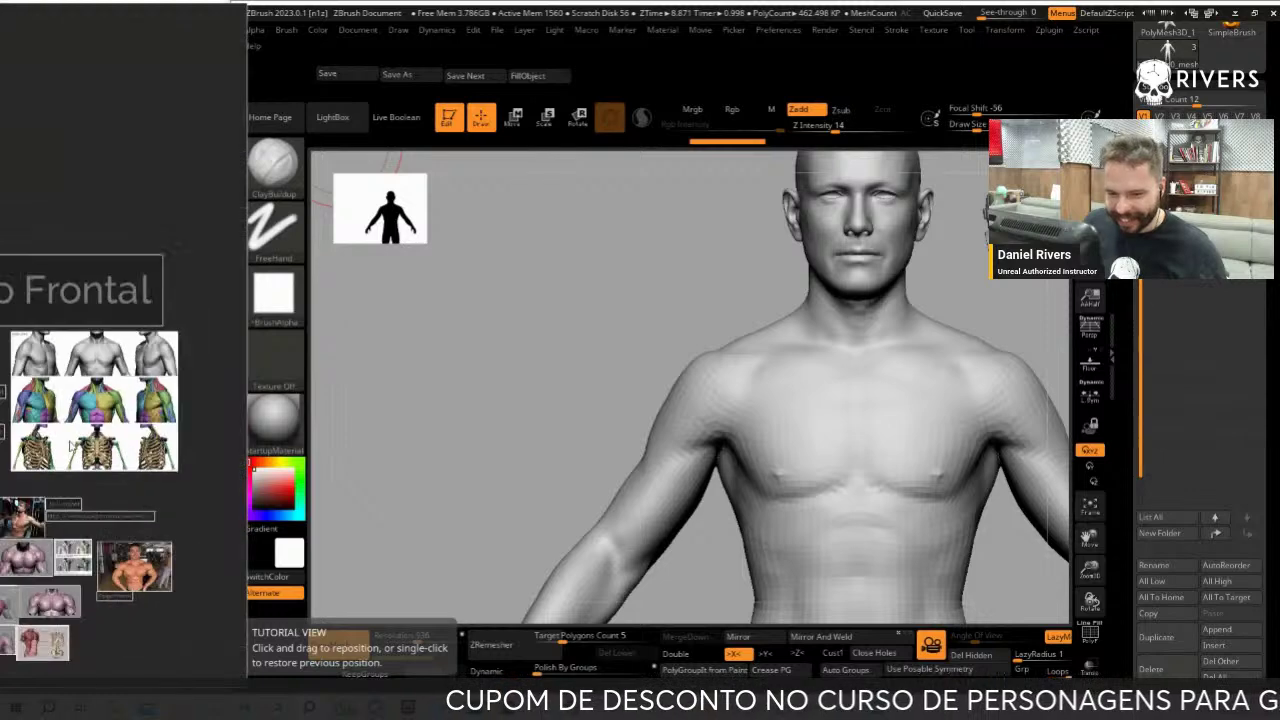
scroll(100, 437, "down", 1)
Bring the bodybuilder reference photos into view and zoom on them
mouse_move(50, 440)
middle_mouse_down()
mouse_move(130, 437)
mouse_move(32, 535)
middle_mouse_up()
scroll(130, 437, "up", 3)
scroll(55, 522, "down", 3)
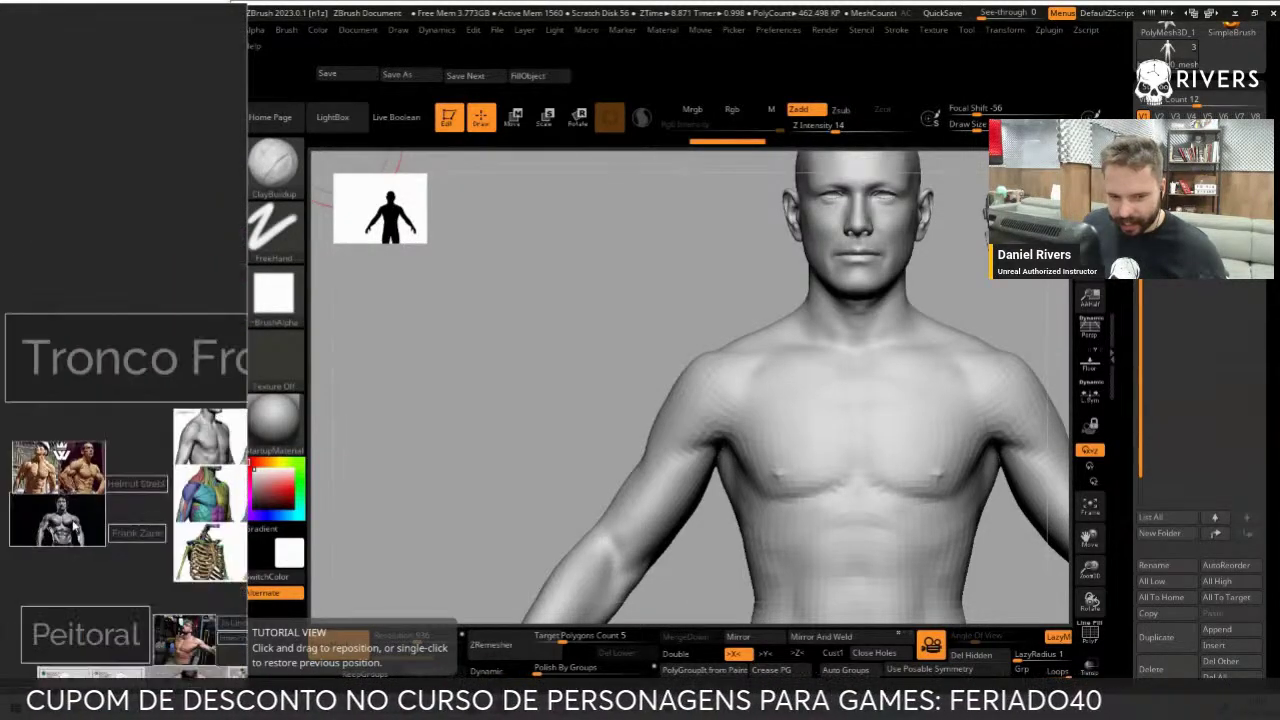
scroll(85, 530, "up", 1)
scroll(108, 470, "up", 1)
scroll(130, 435, "up", 1)
scroll(137, 438, "down", 2)
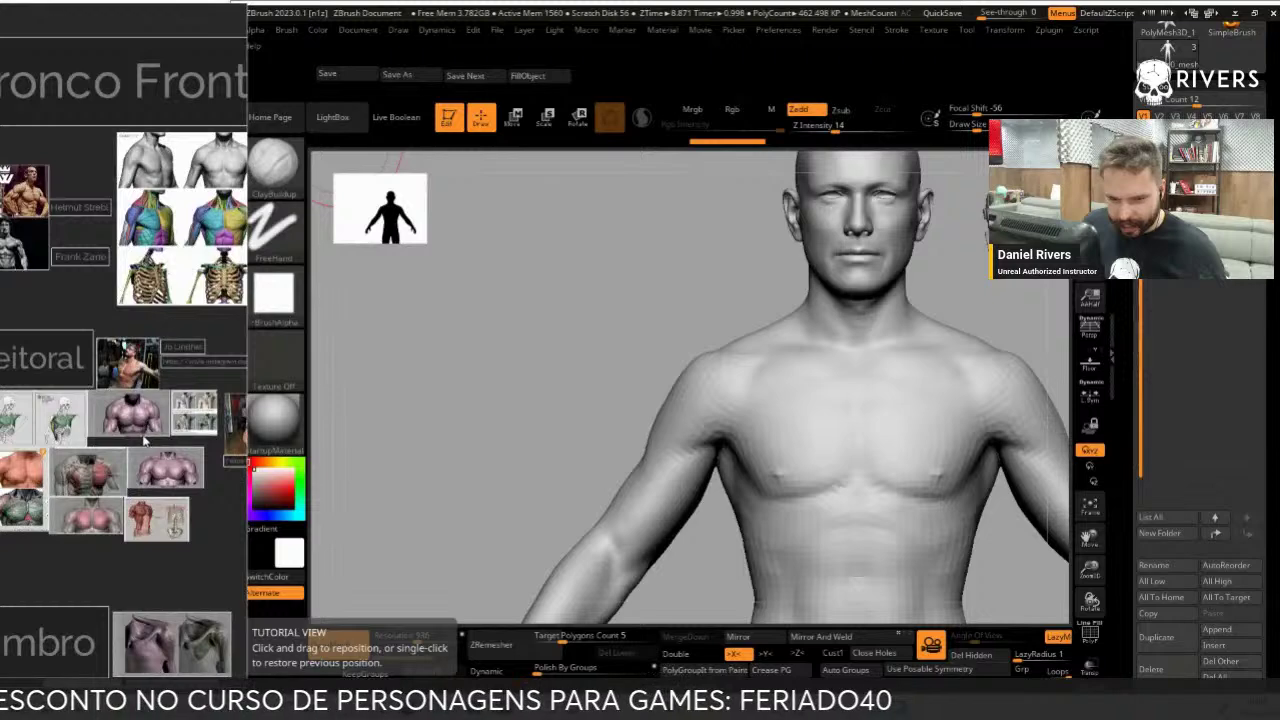
Enlarge the Peitoral references, then turn the ZBrush model back to front view
mouse_move(137, 438)
middle_mouse_down()
mouse_move(53, 362)
mouse_move(118, 368)
middle_mouse_up()
scroll(60, 363, "up", 2)
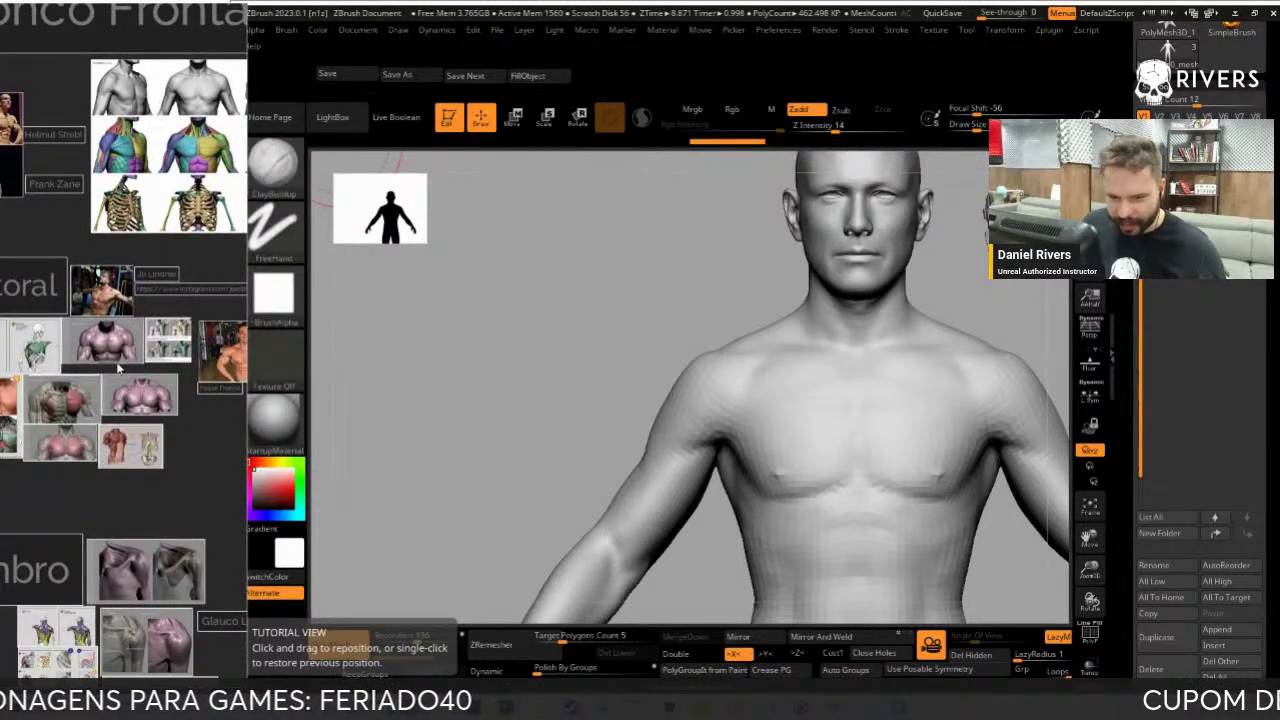
scroll(118, 368, "up", 1)
scroll(120, 370, "up", 1)
scroll(120, 370, "up", 1)
scroll(122, 372, "up", 1)
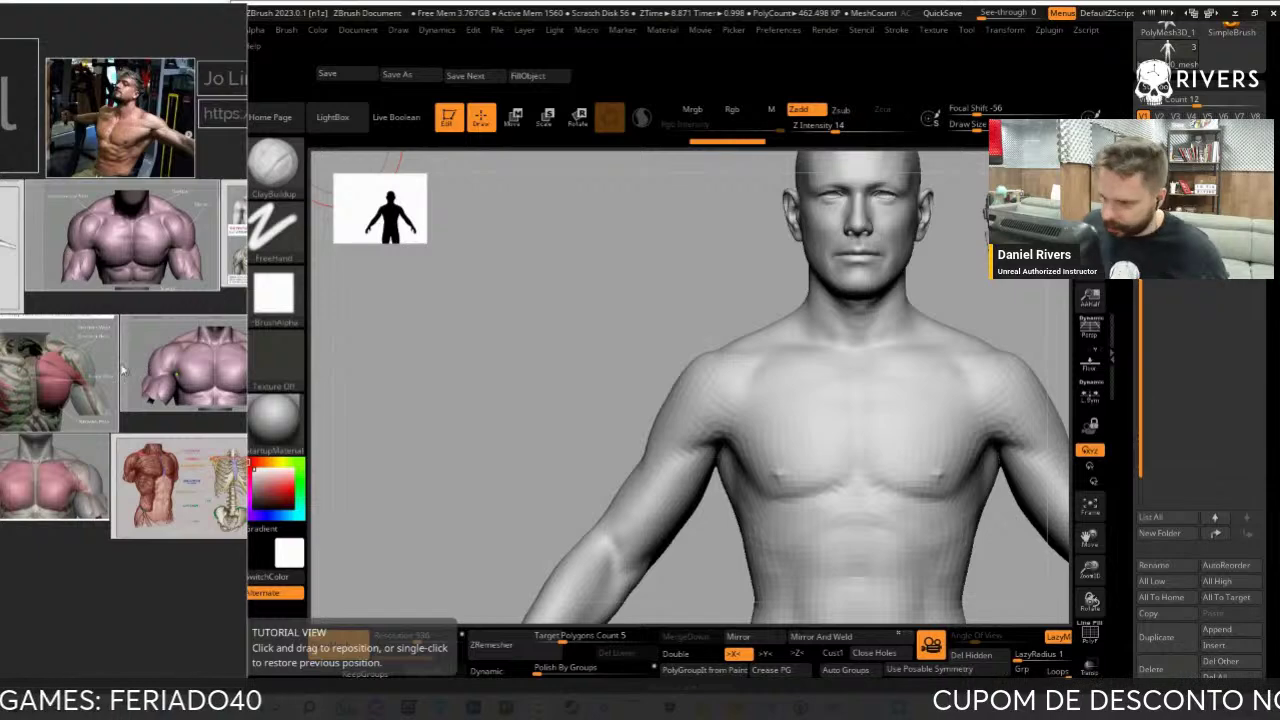
mouse_move(982, 317)
left_mouse_down()
mouse_move(820, 371)
mouse_move(794, 443)
mouse_move(806, 484)
left_mouse_up()
Turn the figure to a three-quarter shoulder view and switch between Smooth and ClayBuildup brushes
left_click_drag(971, 423, 971, 414)
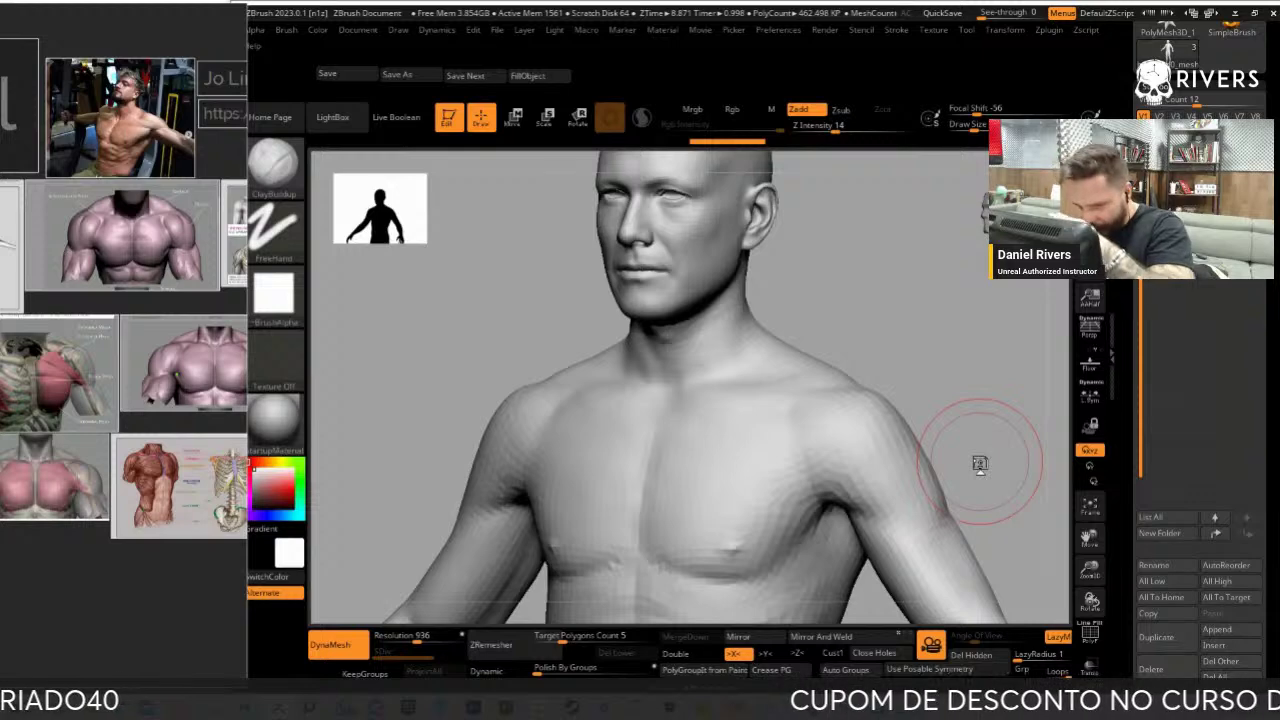
mouse_move(979, 463)
left_mouse_down()
mouse_move(951, 366)
mouse_move(977, 394)
mouse_move(927, 418)
left_mouse_up()
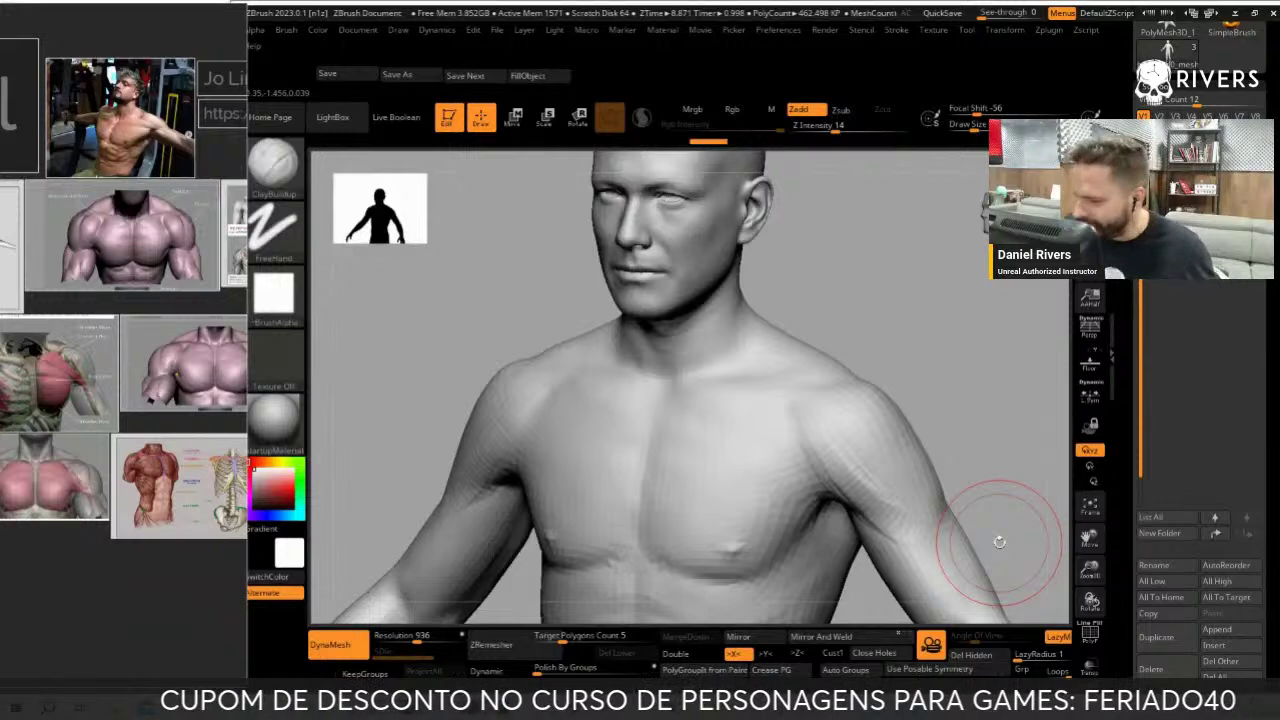
left_click_drag(999, 541, 871, 485)
key("b")
key("s")
key("t")
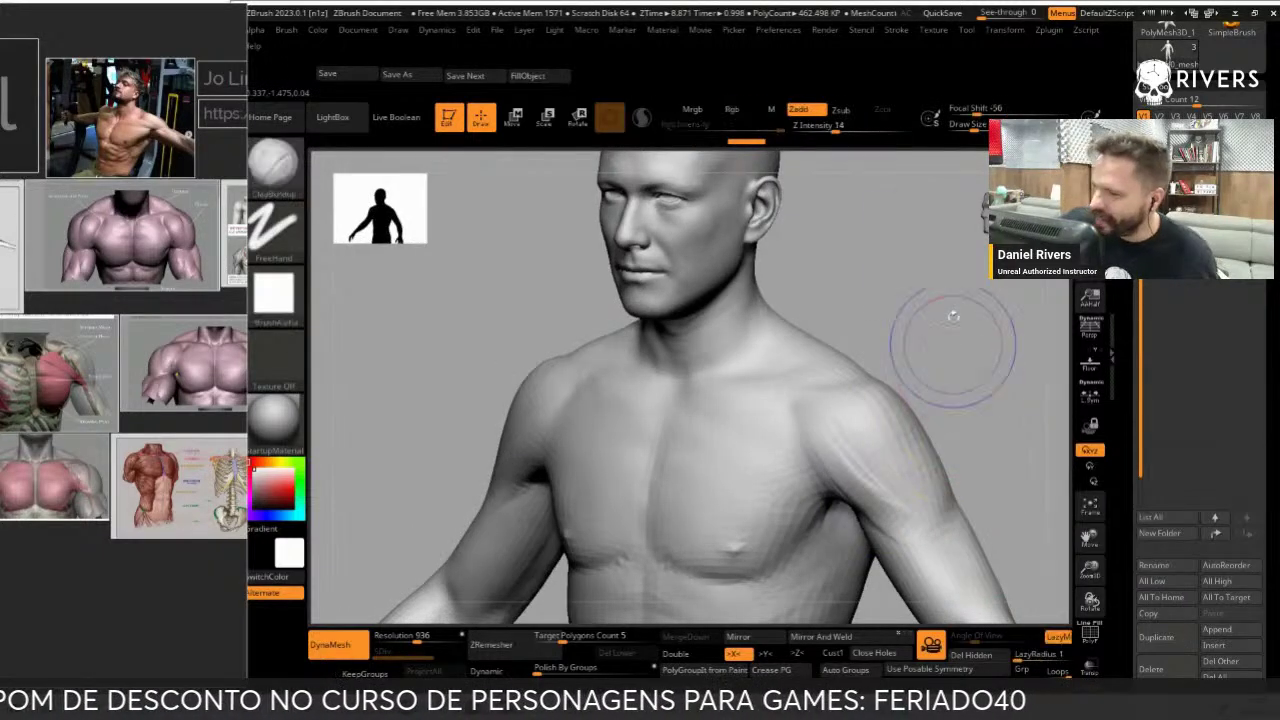
key("b")
key("c")
key("b")
Build up clay strokes on the deltoid and upper arm from side and back angles
mouse_move(870, 175)
left_mouse_down()
mouse_move(893, 515)
mouse_move(857, 457)
mouse_move(918, 511)
mouse_move(862, 401)
left_mouse_up()
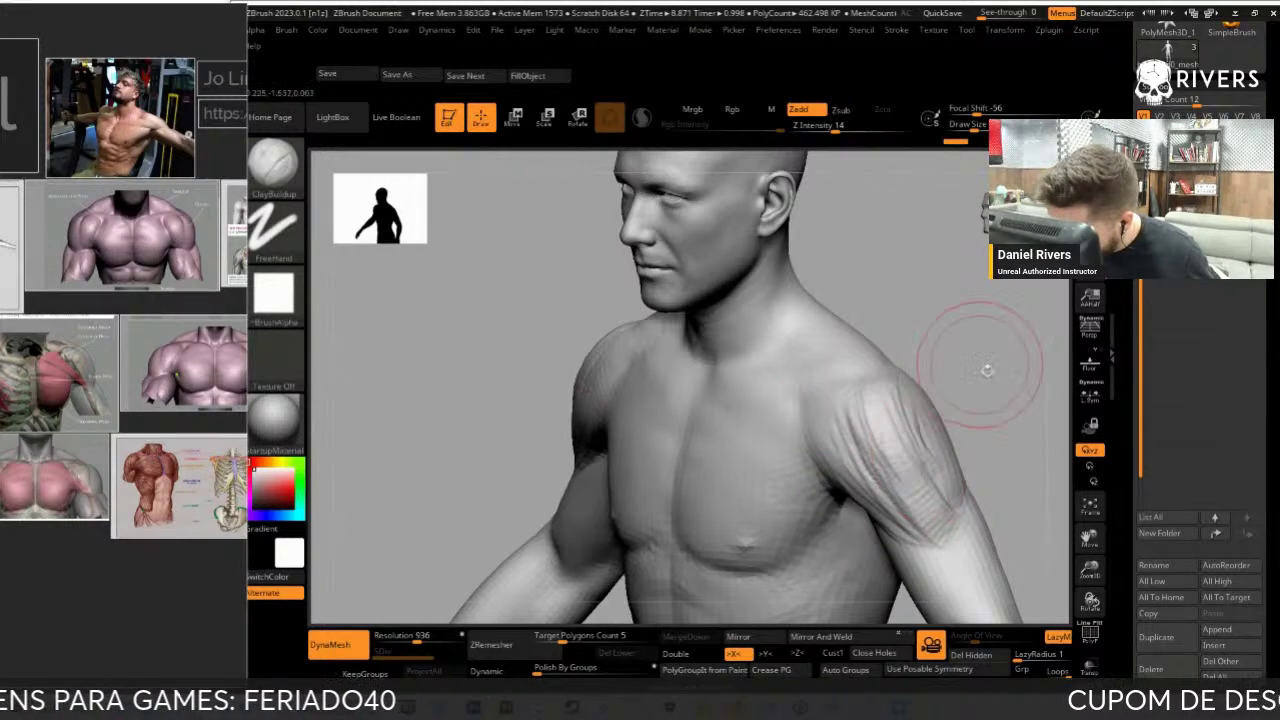
left_click_drag(986, 371, 836, 500)
mouse_move(808, 380)
left_mouse_down()
mouse_move(800, 443)
mouse_move(868, 462)
left_mouse_up()
left_click_drag(783, 421, 808, 414)
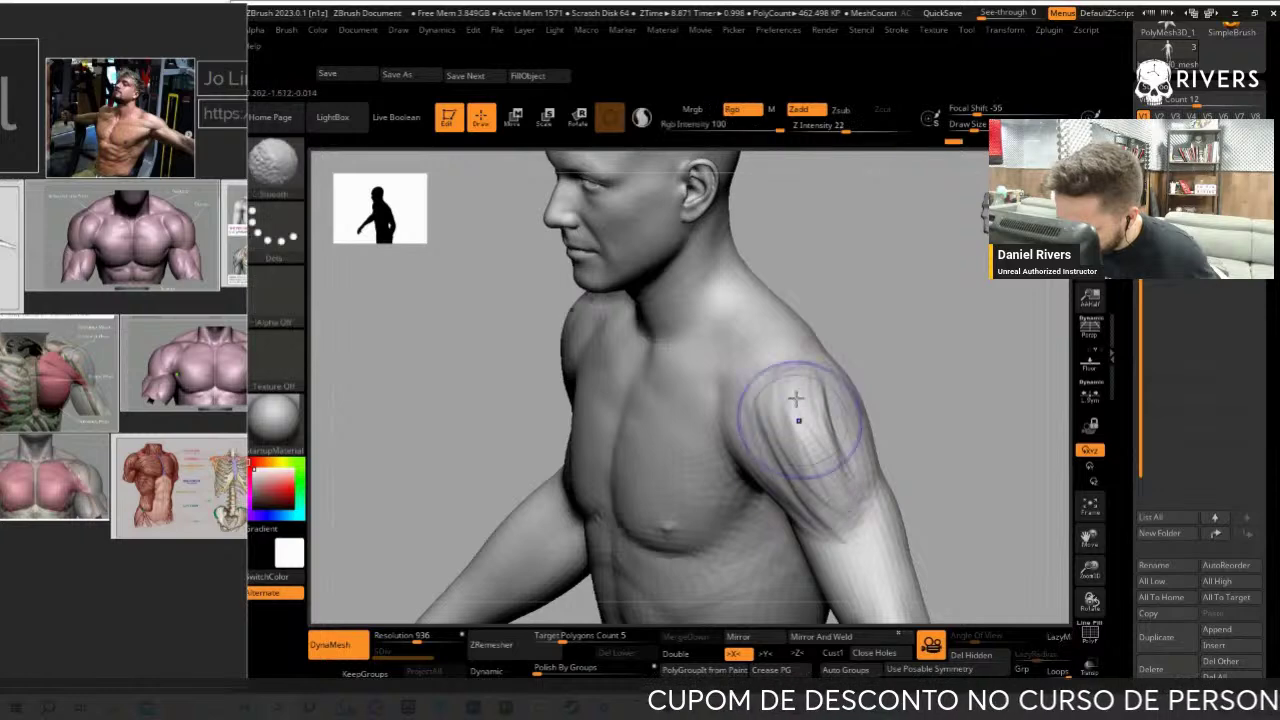
left_click_drag(894, 414, 812, 470)
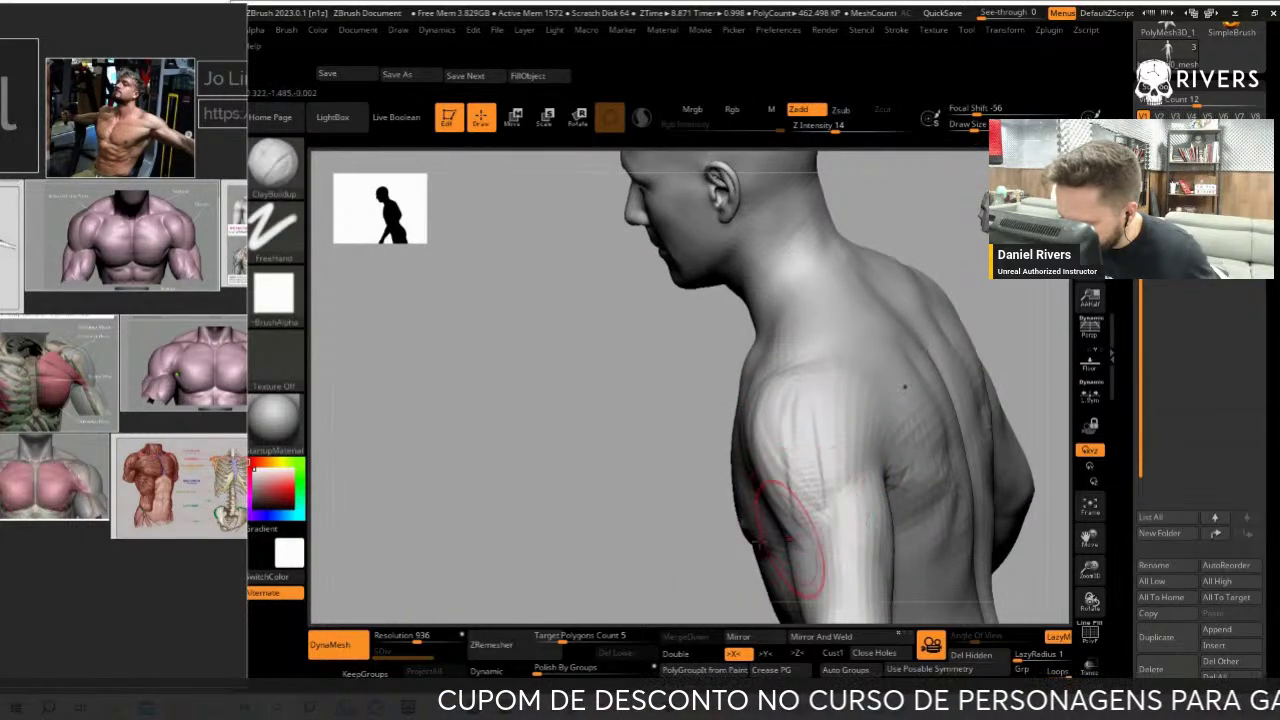
left_click_drag(790, 530, 786, 420)
left_click_drag(640, 500, 543, 543)
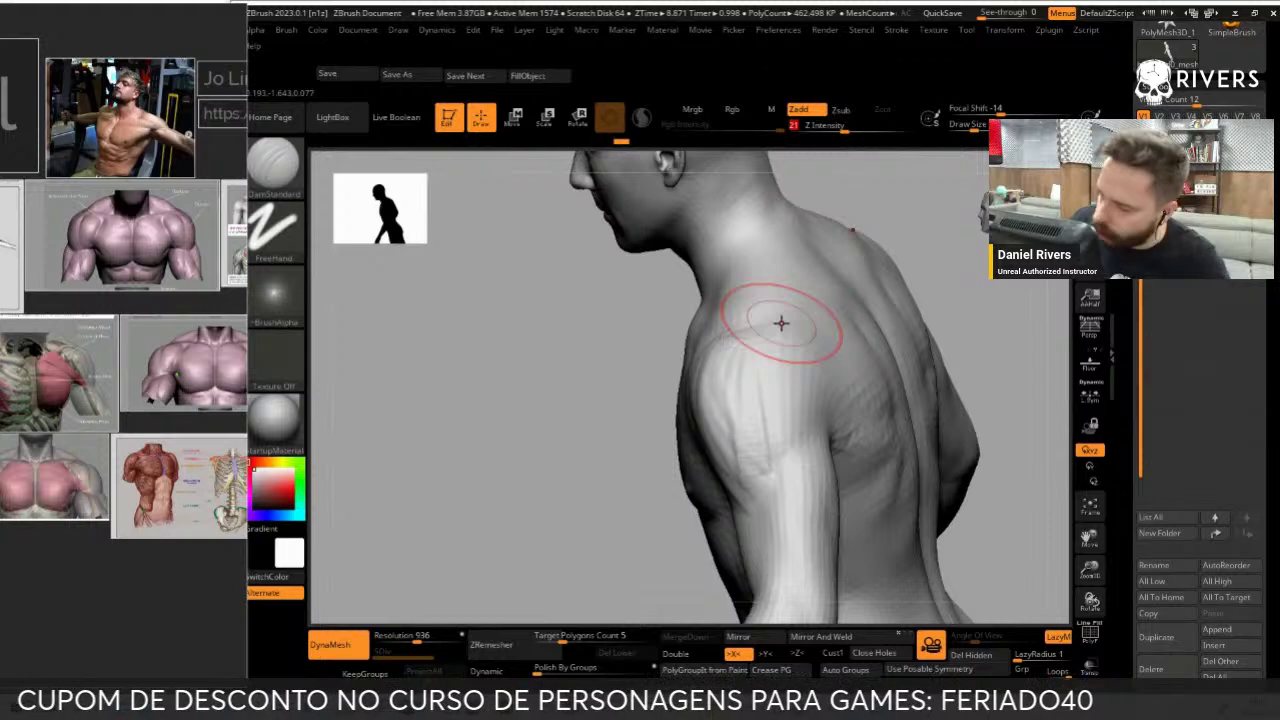
left_click_drag(625, 438, 518, 519)
mouse_move(688, 478)
left_mouse_down()
mouse_move(724, 420)
mouse_move(740, 480)
mouse_move(714, 486)
left_mouse_up()
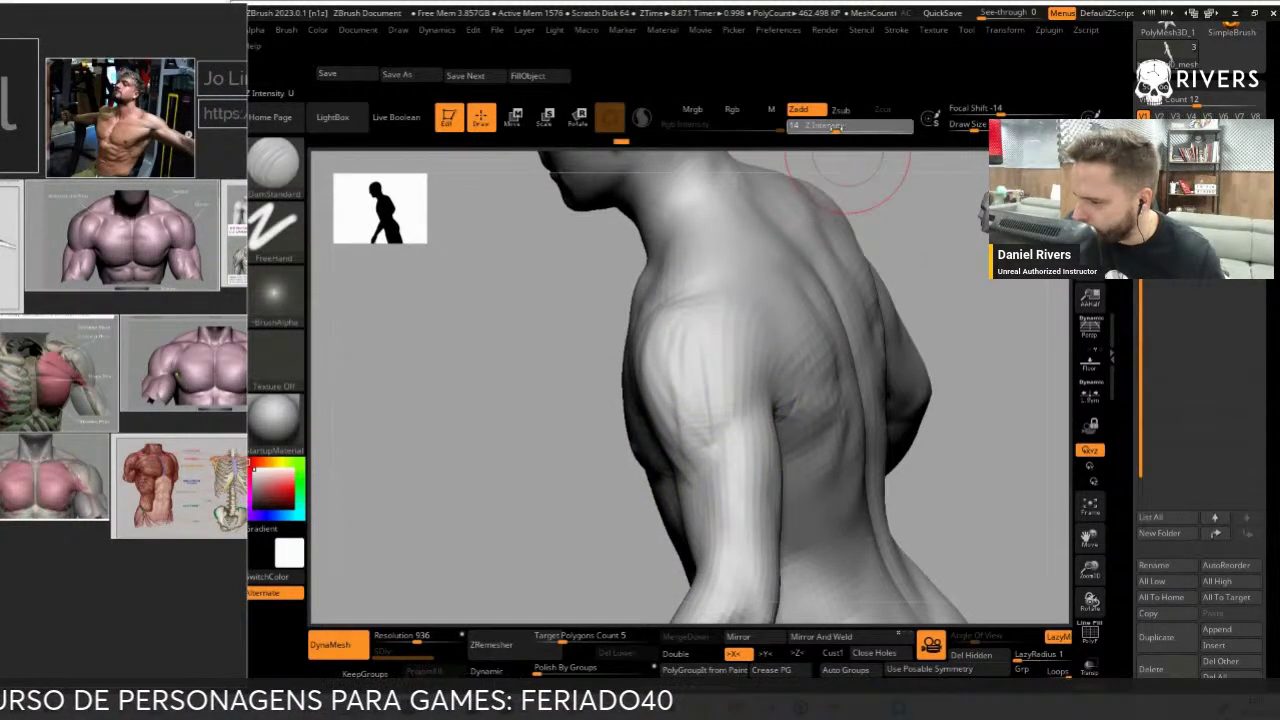
Smooth the shoulder surface, viewing it from the back, side and front three-quarter
left_click_drag(590, 470, 697, 480)
left_click_drag(686, 366, 703, 424)
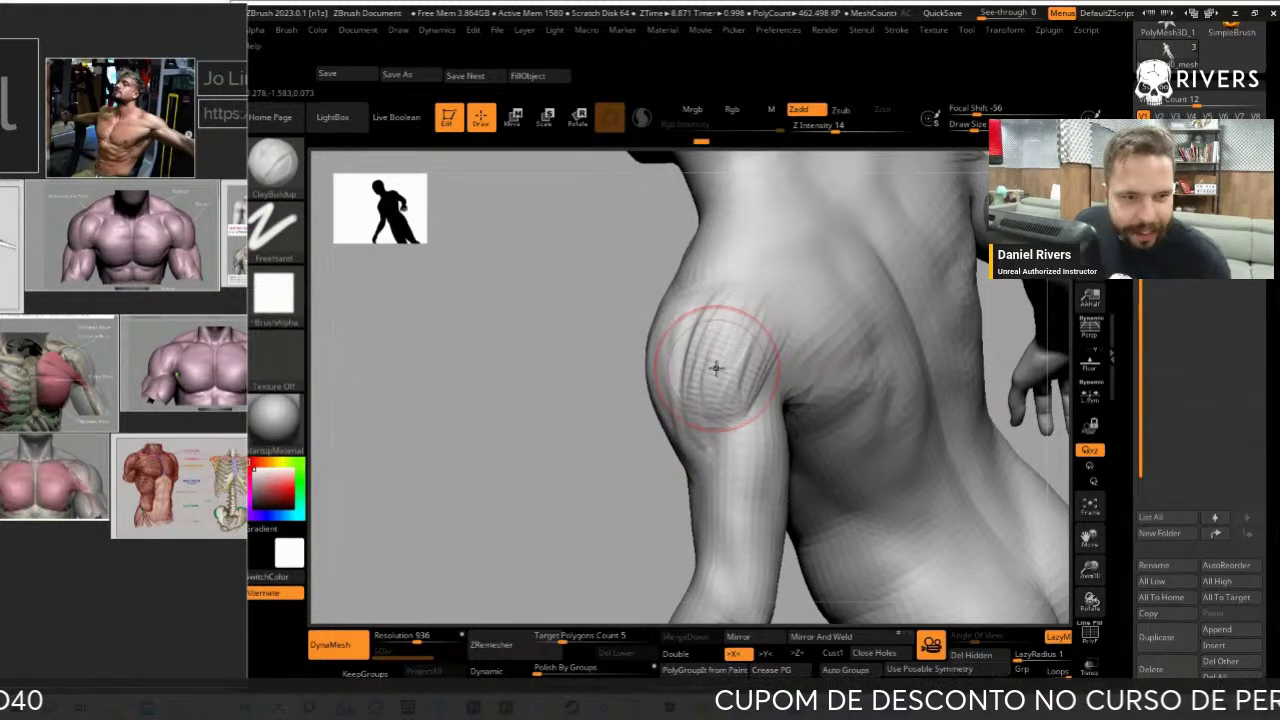
left_click_drag(716, 368, 614, 429)
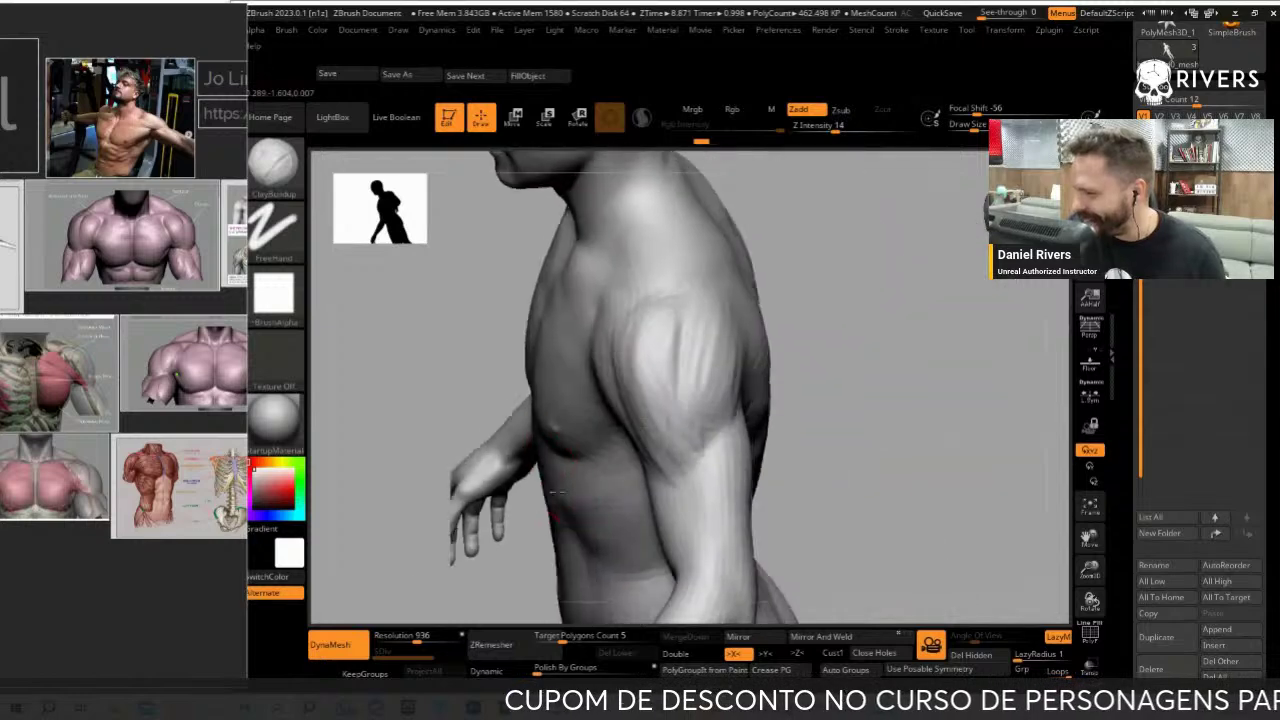
left_click_drag(709, 386, 675, 357)
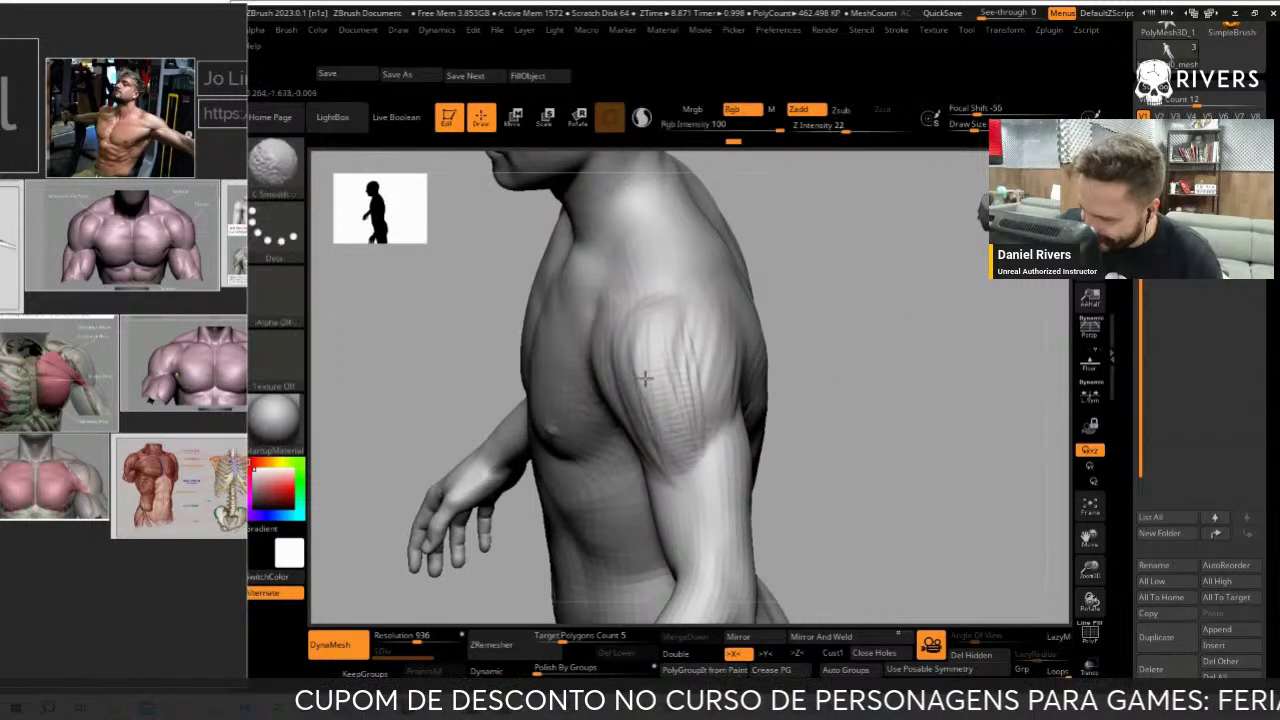
left_click_drag(760, 370, 800, 380)
left_click_drag(650, 330, 652, 398, "shift")
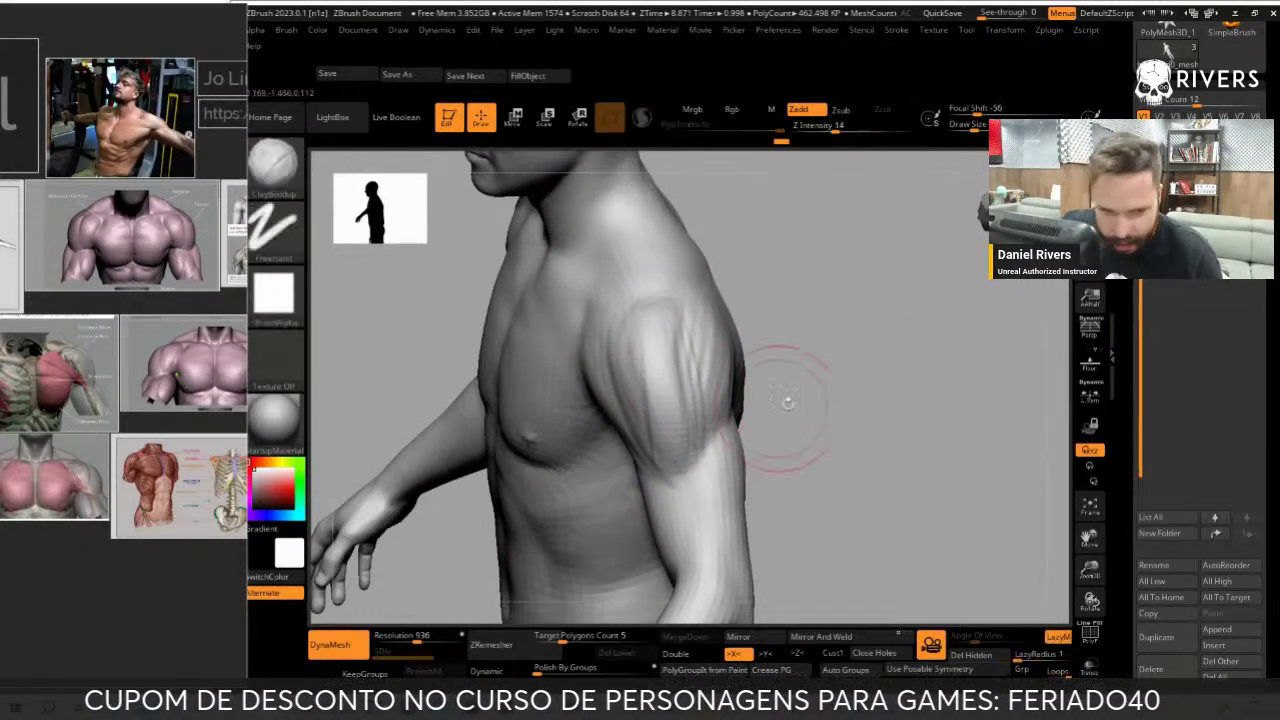
mouse_move(786, 400)
left_mouse_down()
mouse_move(866, 457)
mouse_move(613, 471)
left_mouse_up()
mouse_move(687, 502)
left_mouse_down()
mouse_move(572, 372)
mouse_move(857, 446)
mouse_move(871, 357)
mouse_move(748, 453)
mouse_move(886, 409)
mouse_move(871, 405)
left_mouse_up()
Adjust the Draw Size, inspect the right shoulder closely, and snap back to front view
key("s")
key("s")
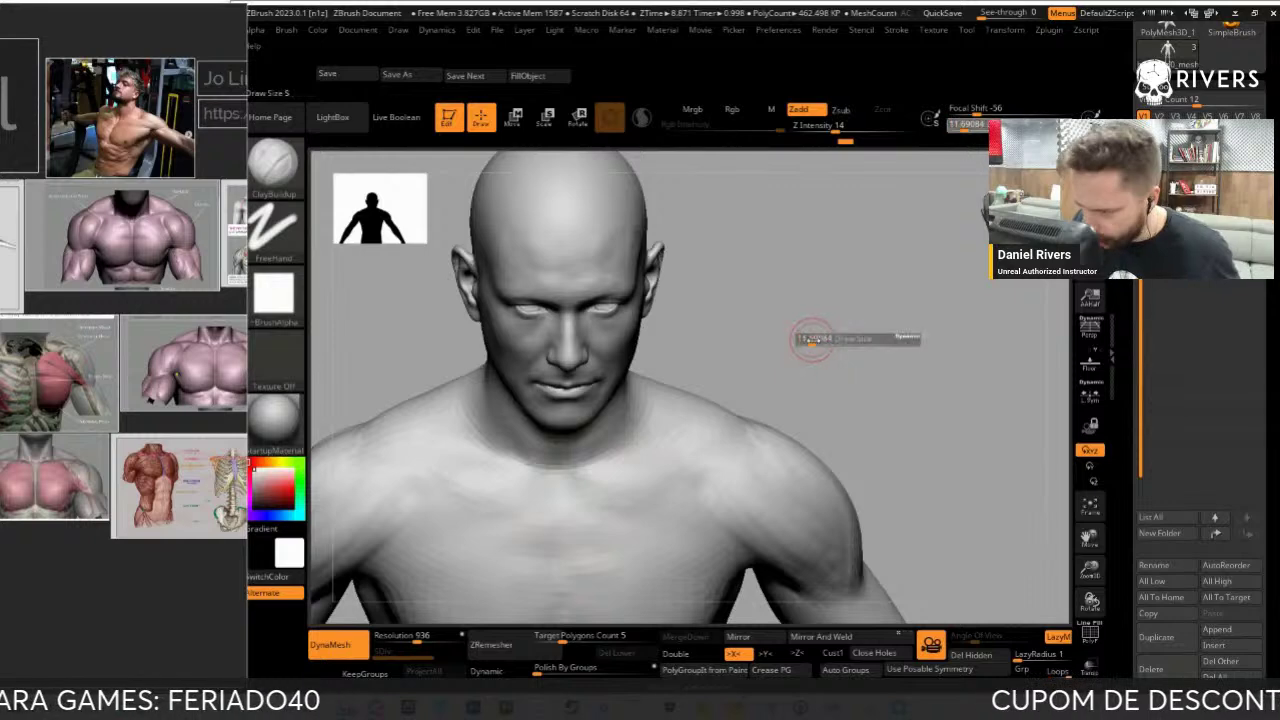
left_click_drag(816, 340, 778, 335)
left_click_drag(896, 322, 792, 495)
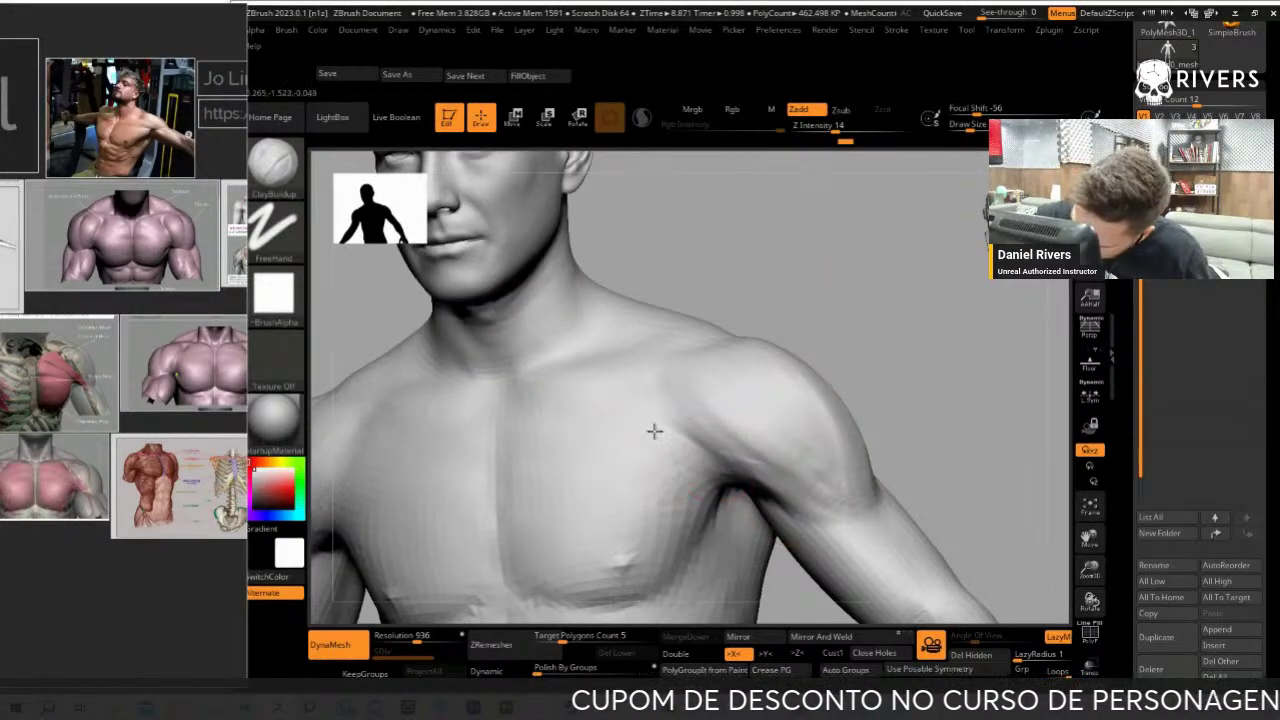
mouse_move(654, 431)
left_mouse_down()
mouse_move(831, 420)
mouse_move(831, 309)
mouse_move(908, 291)
mouse_move(891, 383)
left_mouse_up()
left_click_drag(869, 428, 860, 440, "shift")
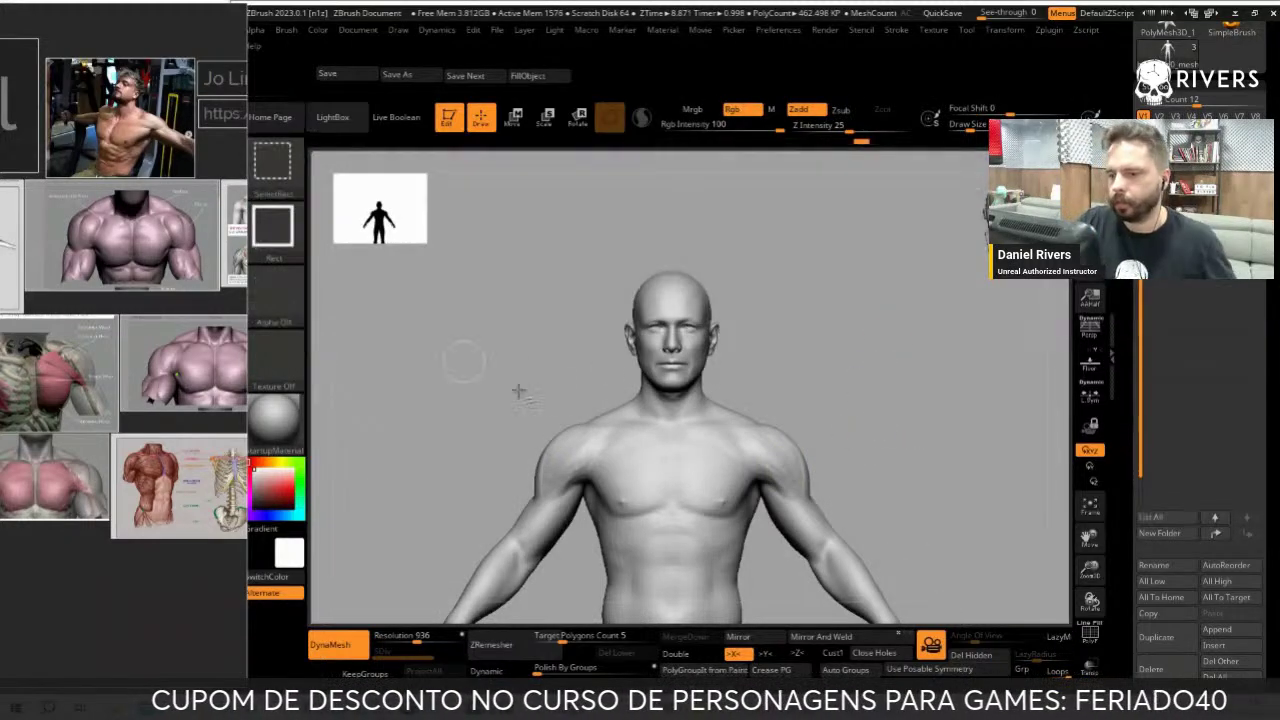
From a right-side view, SelectLasso around the chest to hide the arms and head, keeping the torso
left_click(272, 162)
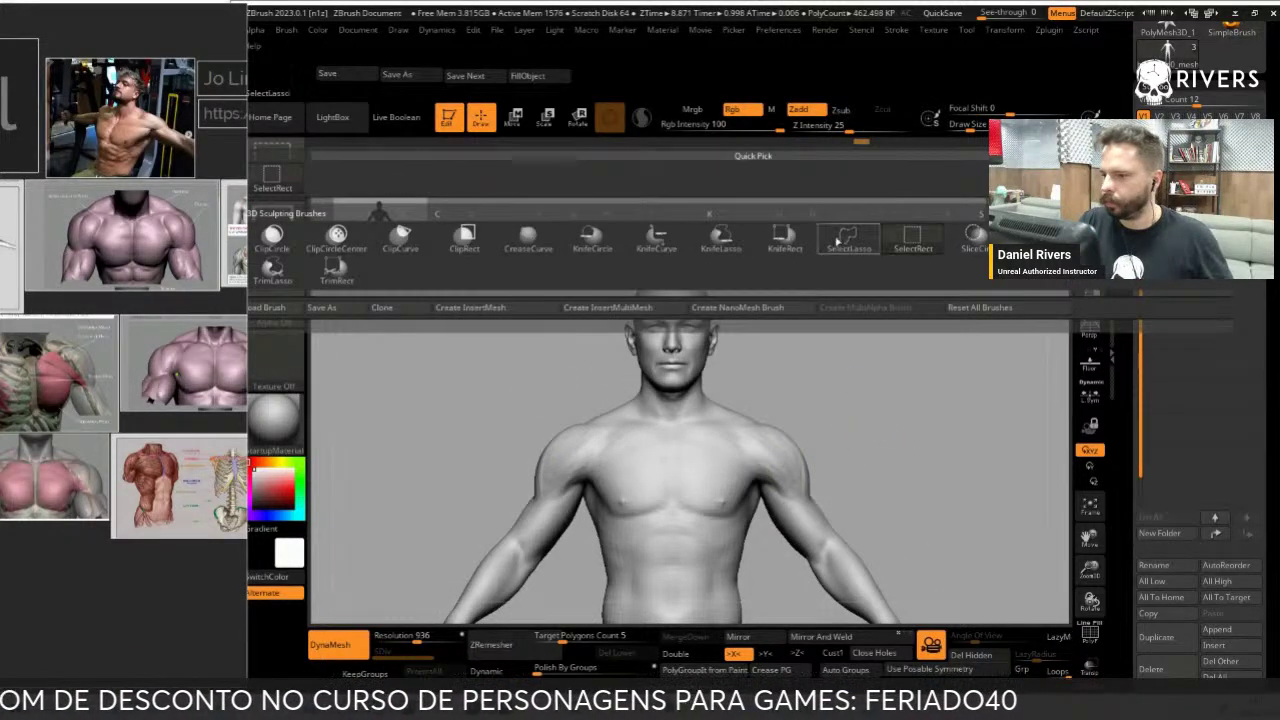
mouse_move(857, 466)
left_mouse_down()
mouse_move(886, 323)
mouse_move(837, 317)
mouse_move(893, 305)
mouse_move(878, 296)
left_mouse_up()
mouse_move(893, 214)
left_mouse_down("ctrl+shift")
mouse_move(704, 485)
mouse_move(1006, 357)
mouse_move(856, 375)
mouse_move(852, 350)
mouse_move(1029, 391)
mouse_move(850, 520)
left_mouse_up("ctrl+shift")
mouse_move(929, 380)
left_mouse_down("alt")
mouse_move(949, 570)
mouse_move(885, 536)
left_mouse_up("alt")
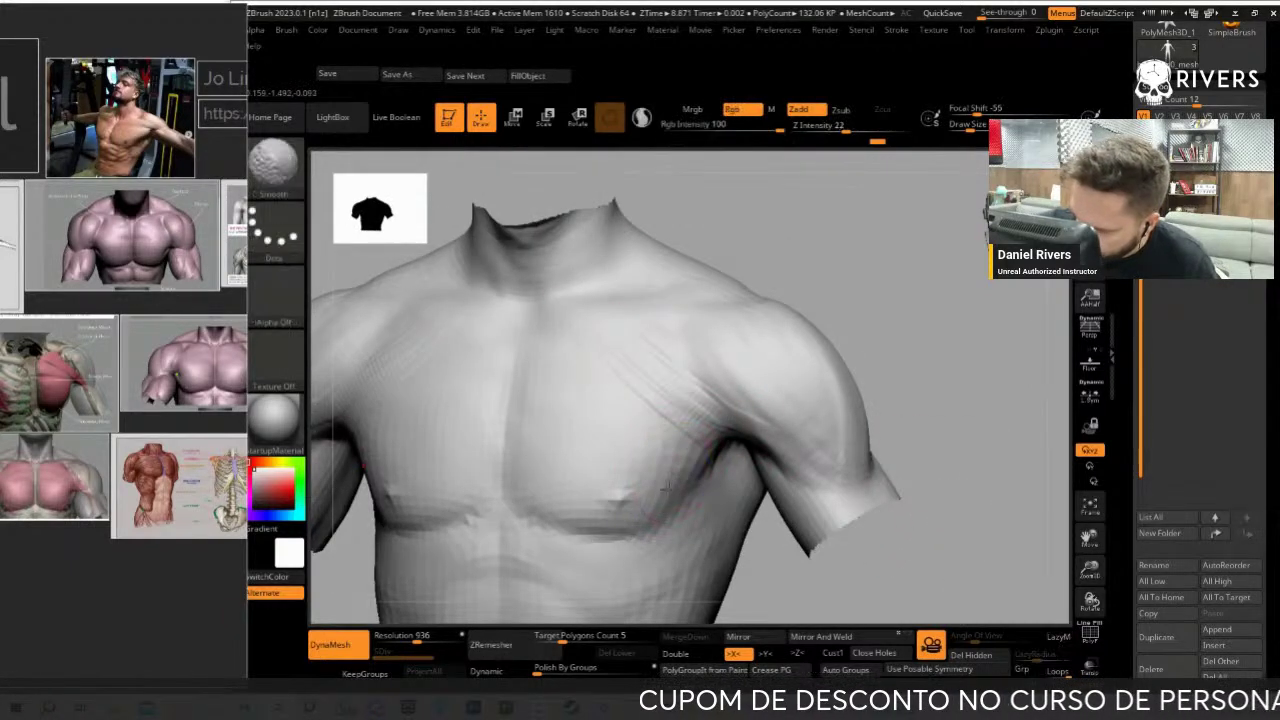
Add ClayBuildup strokes to the upper chest, collarbone and across the left pec
key("b")
key("c")
key("b")
mouse_move(740, 369)
left_mouse_down()
mouse_move(762, 429)
mouse_move(686, 414)
mouse_move(543, 330)
mouse_move(586, 272)
left_mouse_up()
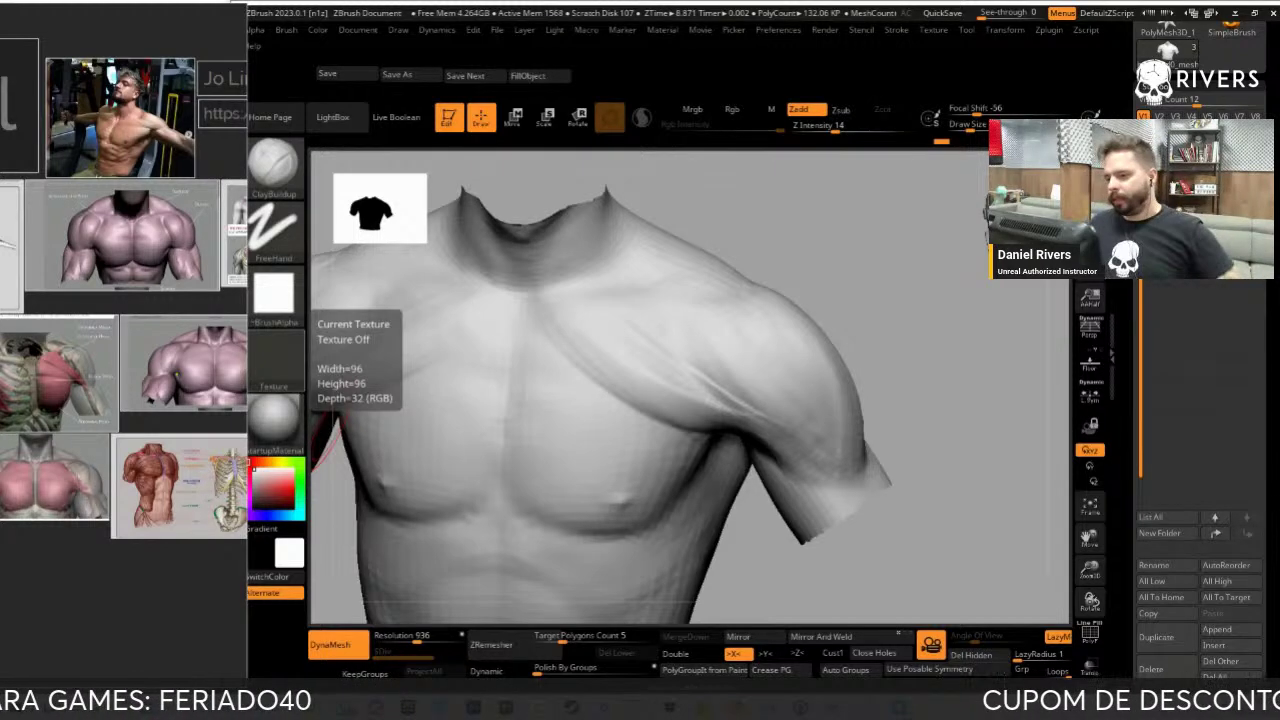
left_click_drag(971, 357, 729, 366)
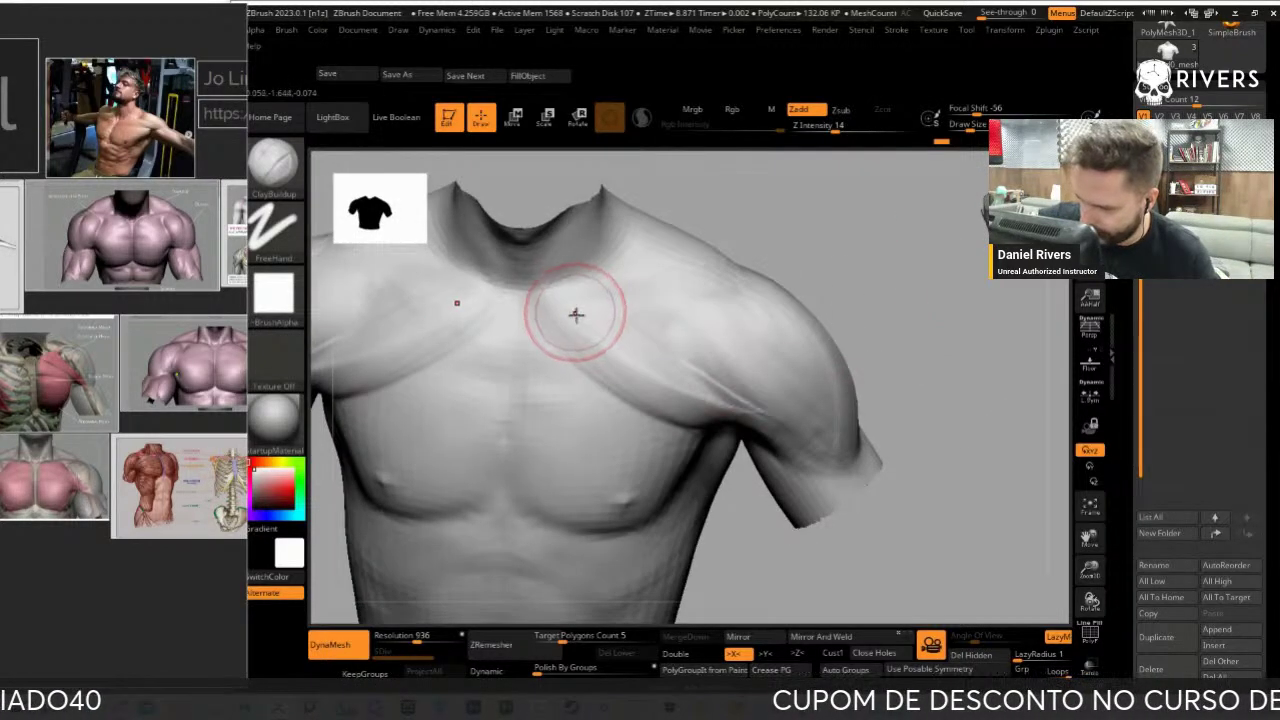
mouse_move(546, 308)
left_mouse_down()
mouse_move(686, 371)
mouse_move(663, 396)
left_mouse_up()
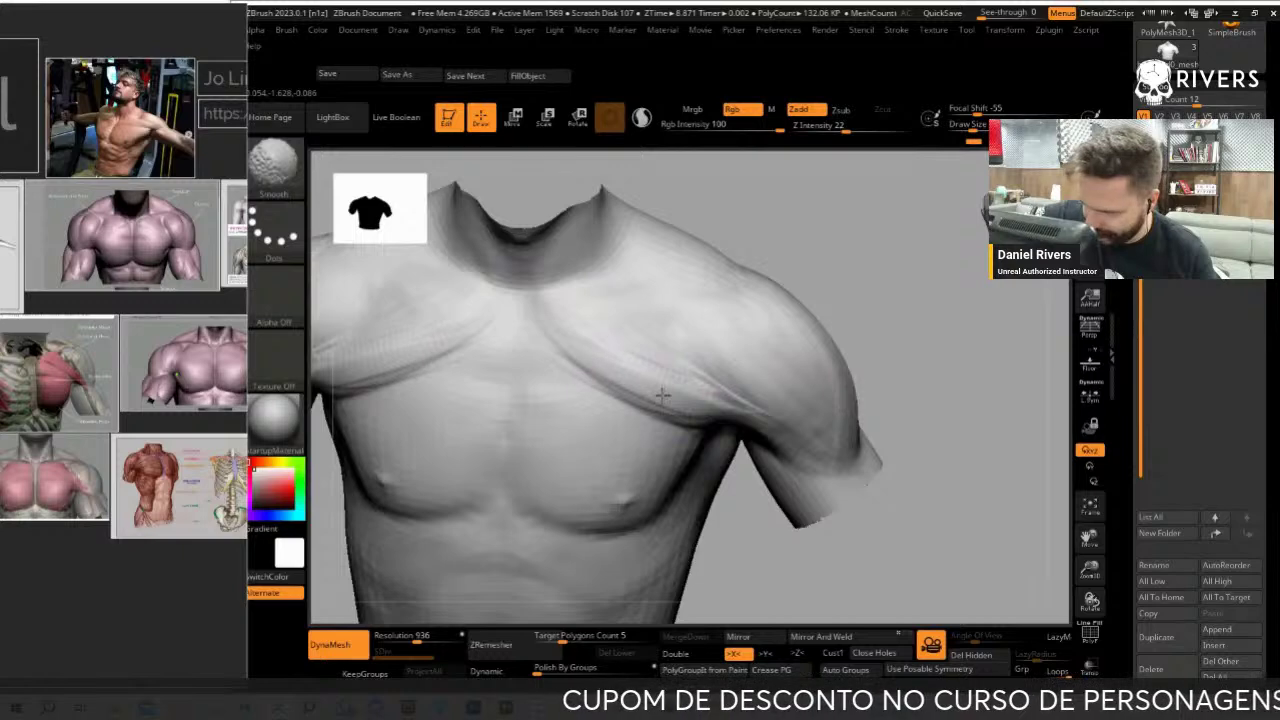
mouse_move(913, 344)
left_mouse_down()
mouse_move(1014, 357)
mouse_move(943, 386)
left_mouse_up()
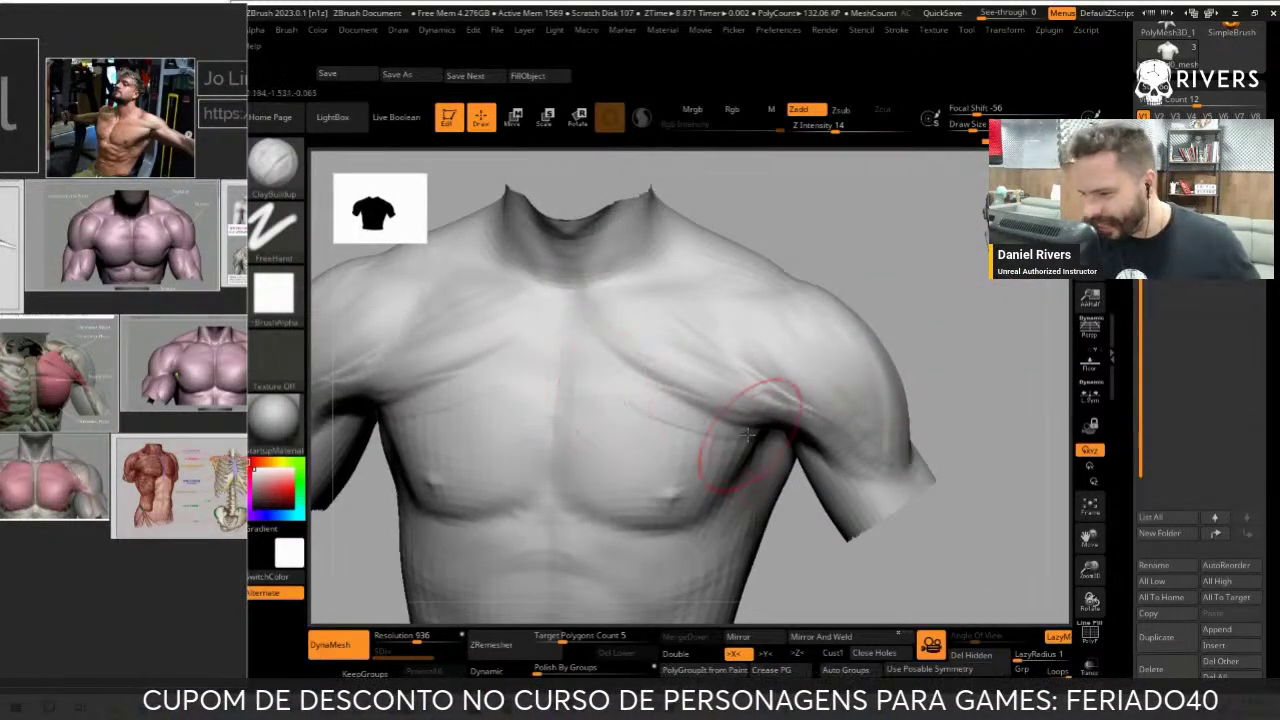
mouse_move(757, 386)
left_mouse_down()
mouse_move(640, 425)
mouse_move(735, 430)
left_mouse_up()
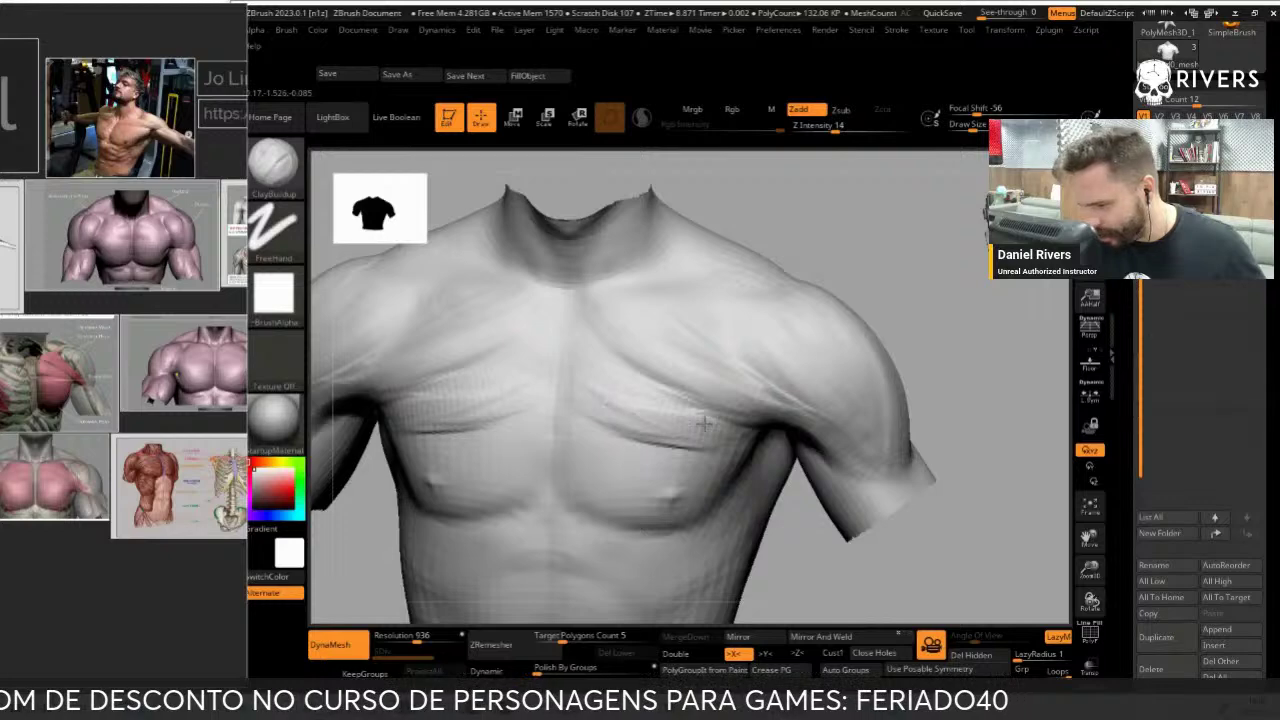
Smooth the pec strokes, then define the lower pec edges and lines near the right armpit
key("shift")
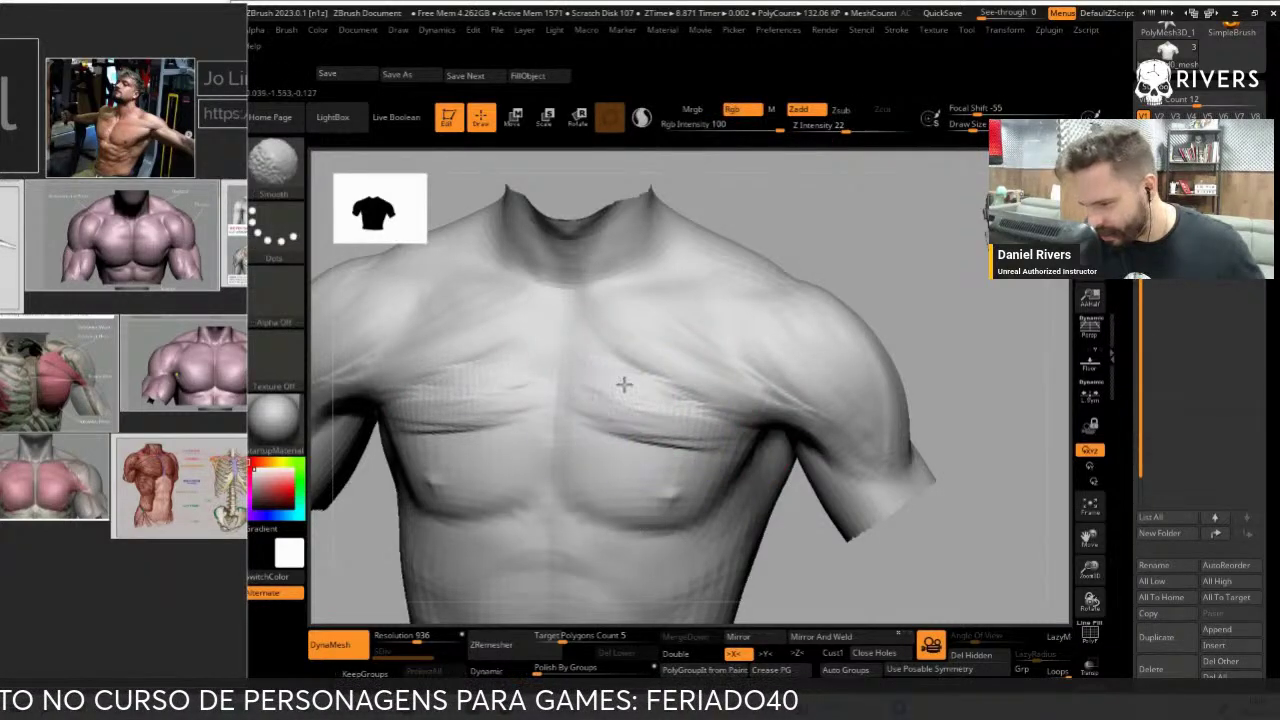
left_click_drag(623, 384, 677, 366, "shift")
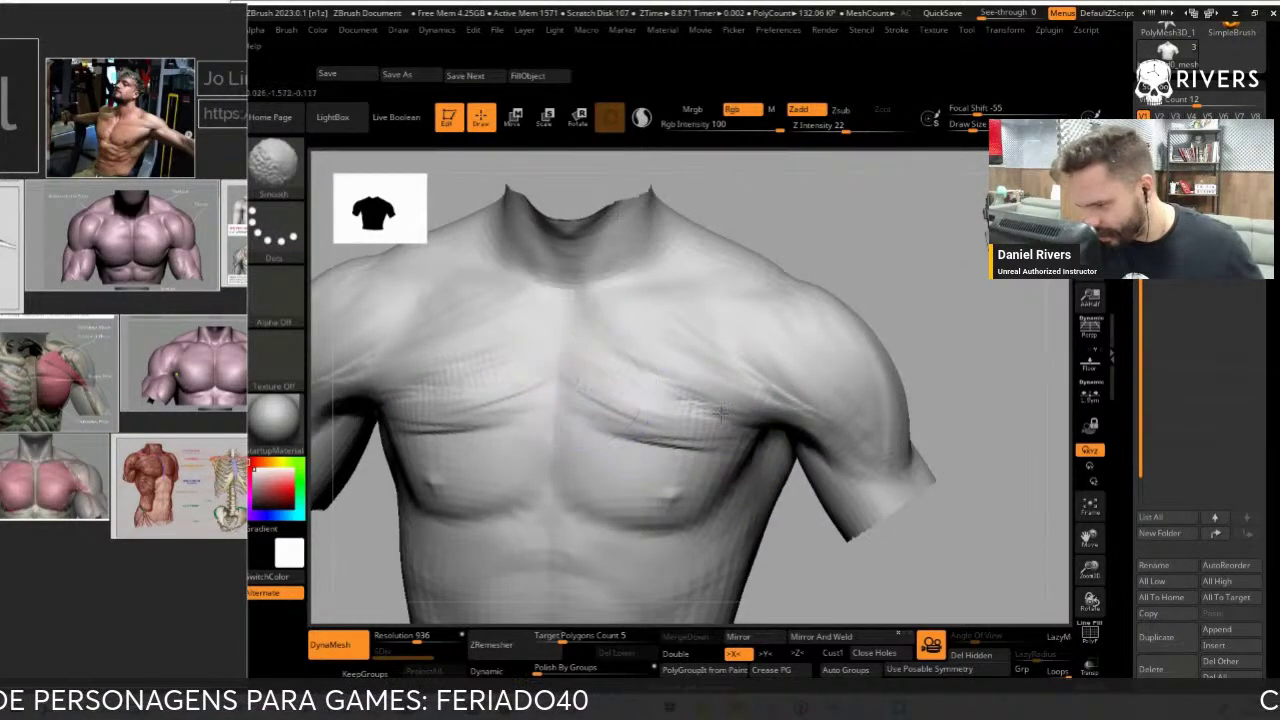
mouse_move(930, 330)
left_mouse_down()
mouse_move(911, 287)
mouse_move(597, 449)
left_mouse_up()
left_click_drag(886, 371, 770, 432)
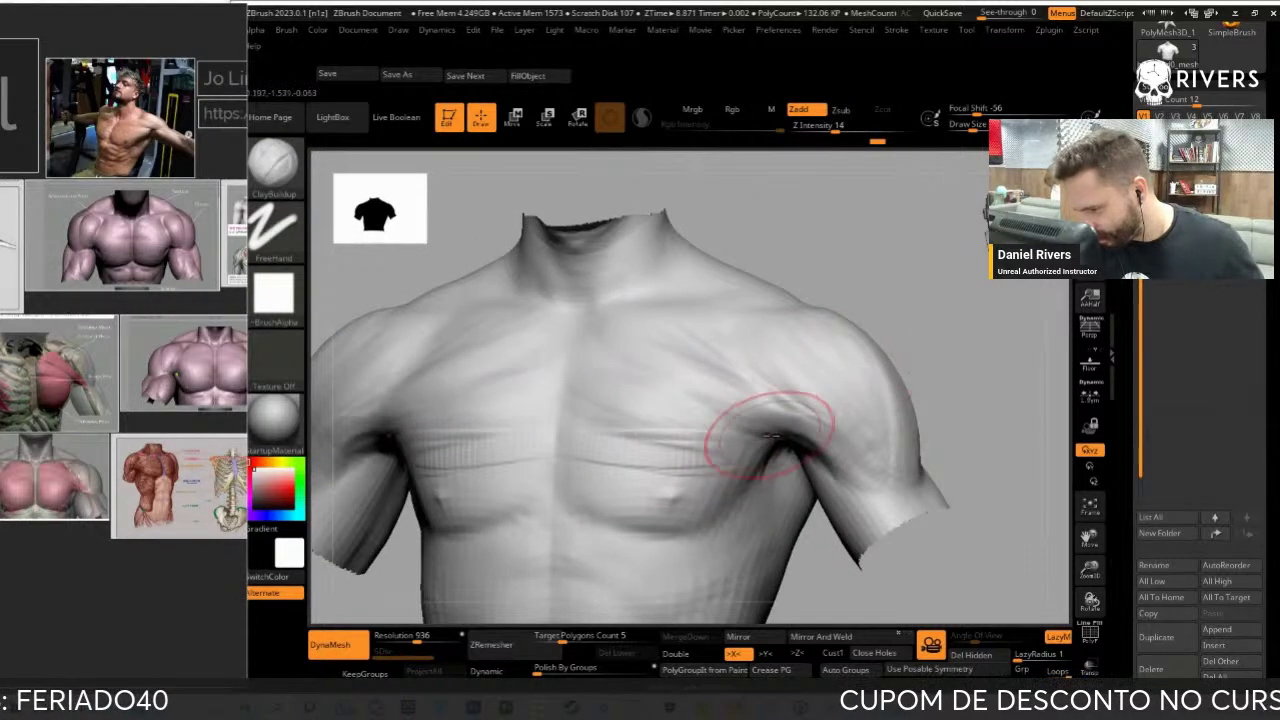
mouse_move(700, 470)
left_mouse_down()
mouse_move(620, 470)
mouse_move(714, 443)
mouse_move(643, 492)
mouse_move(700, 480)
mouse_move(663, 491)
mouse_move(706, 497)
mouse_move(689, 477)
mouse_move(569, 457)
mouse_move(688, 446)
left_mouse_up()
mouse_move(779, 433)
left_mouse_down()
mouse_move(729, 414)
mouse_move(786, 437)
left_mouse_up()
key("shift")
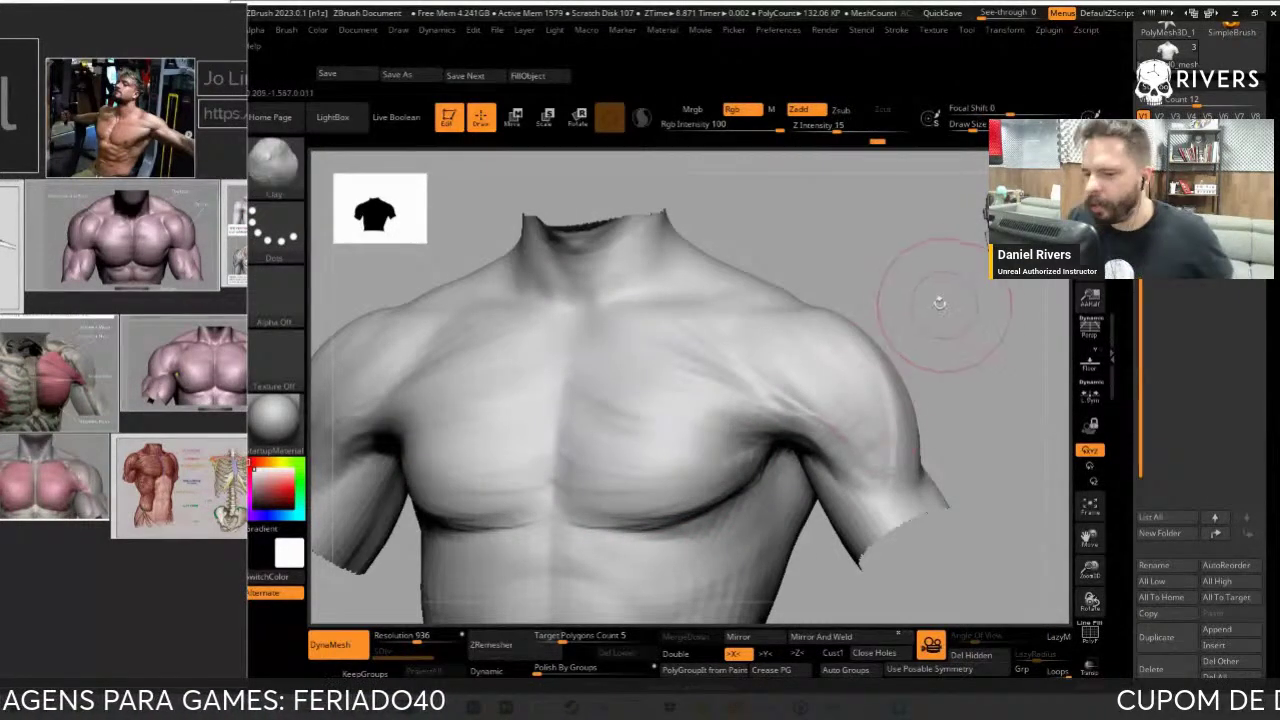
Switch to DamStandard and raise Z Intensity to 16 while viewing the shoulders from above
mouse_move(928, 300)
left_mouse_down()
mouse_move(903, 320)
mouse_move(905, 345)
left_mouse_up()
key("b")
key("d")
key("s")
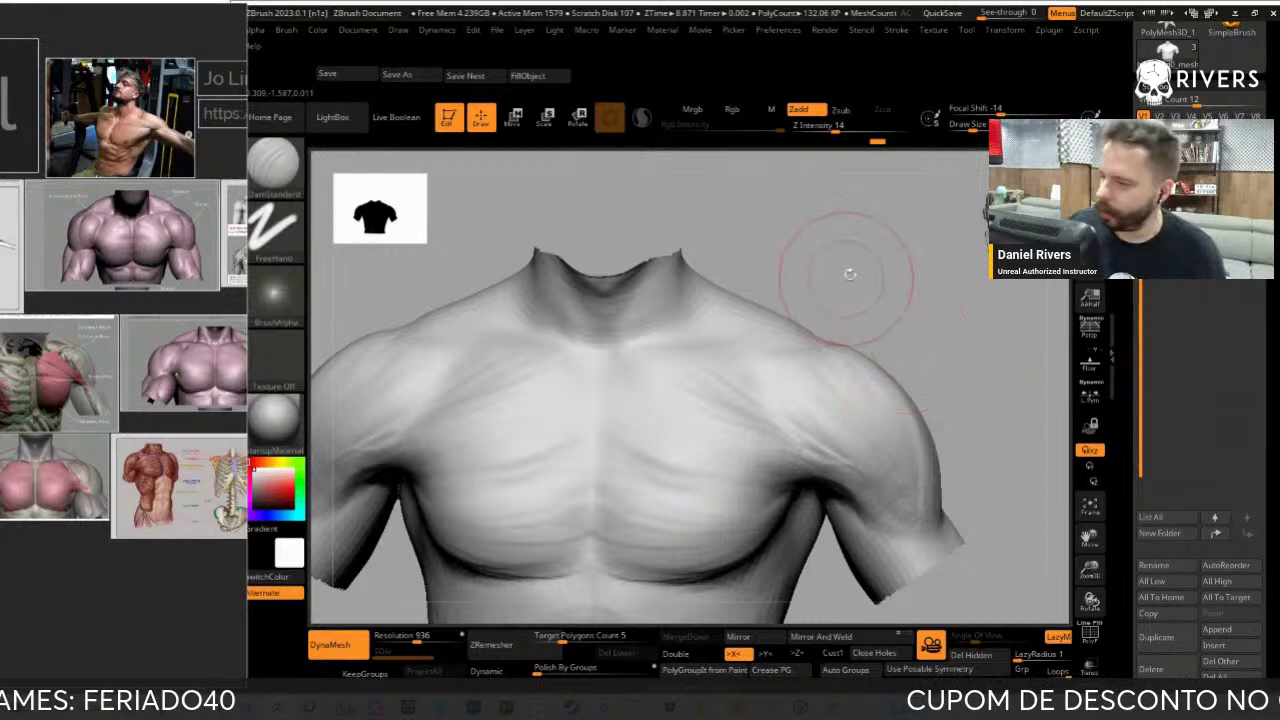
mouse_move(843, 271)
left_mouse_down()
mouse_move(862, 263)
mouse_move(857, 234)
mouse_move(757, 309)
left_mouse_up()
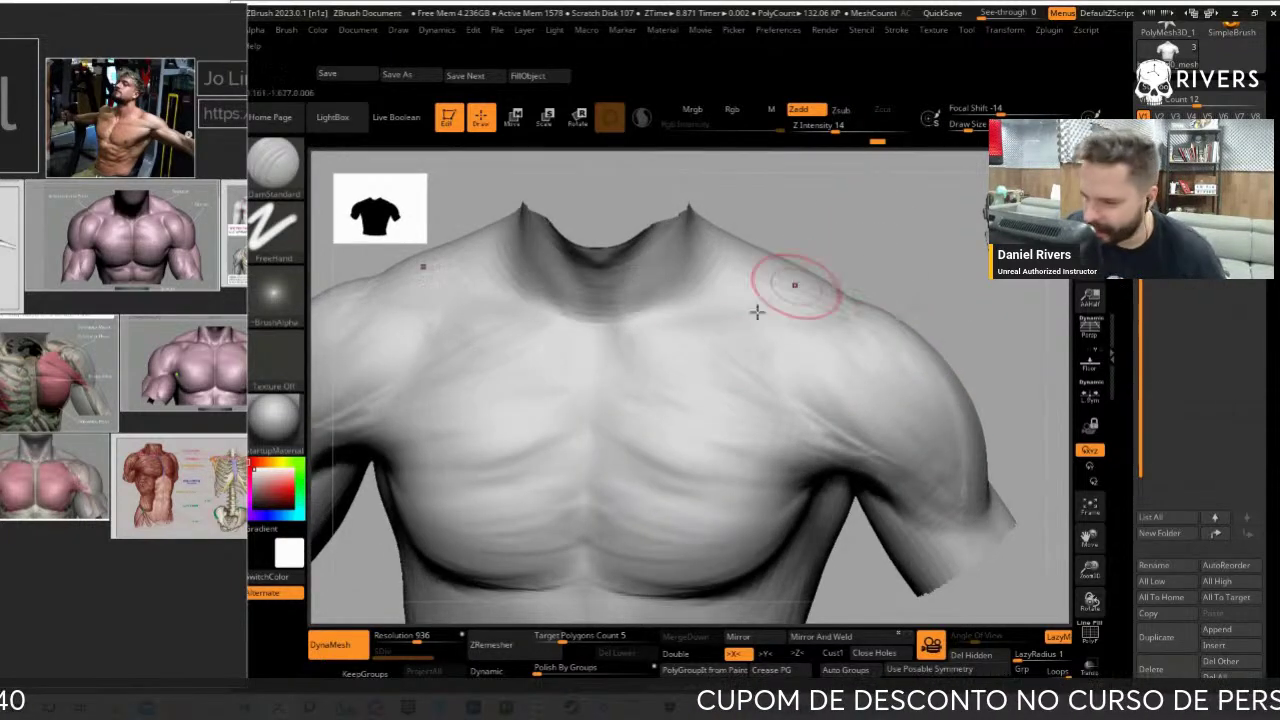
right_click_drag(651, 314, 616, 371)
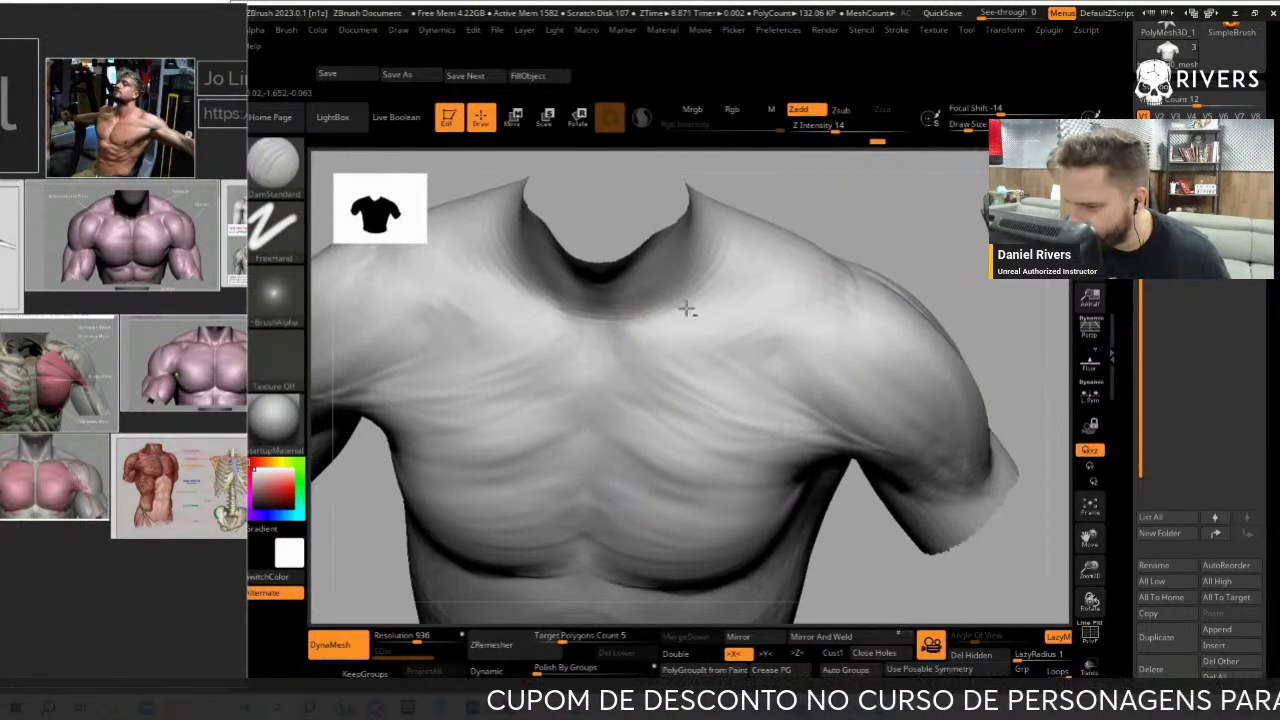
left_click(806, 125)
type("16")
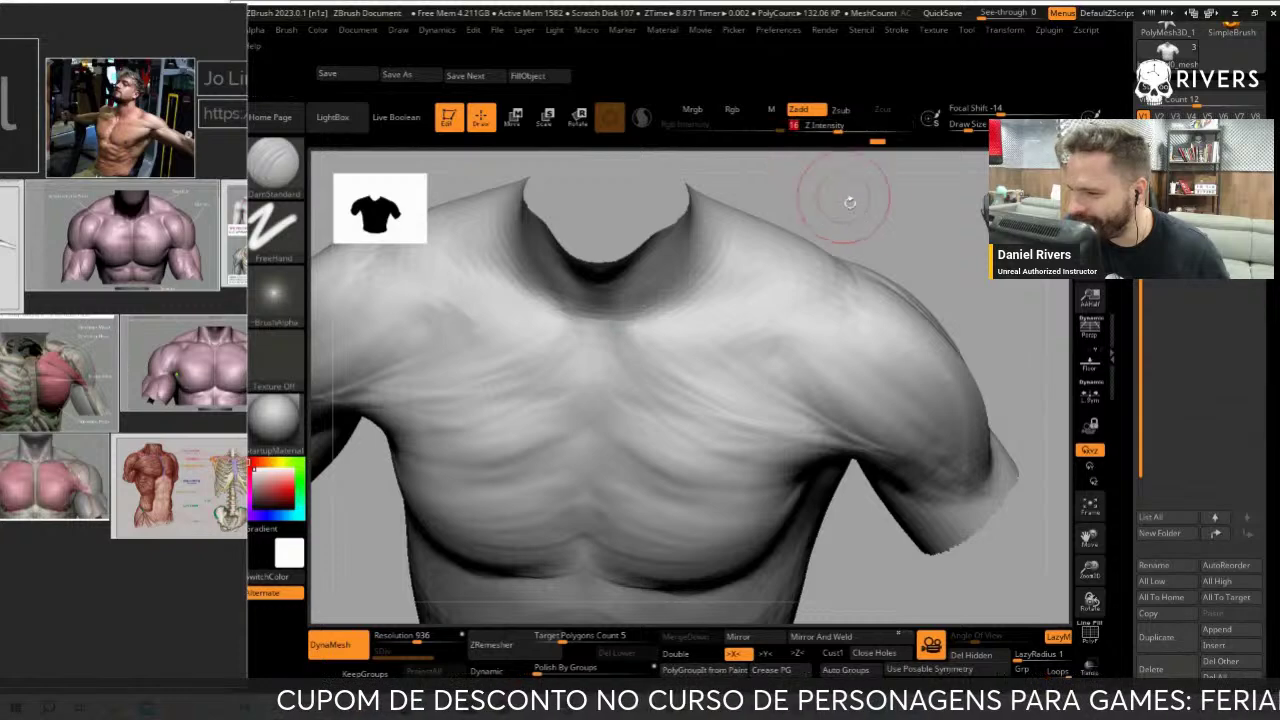
right_click_drag(814, 263, 671, 306)
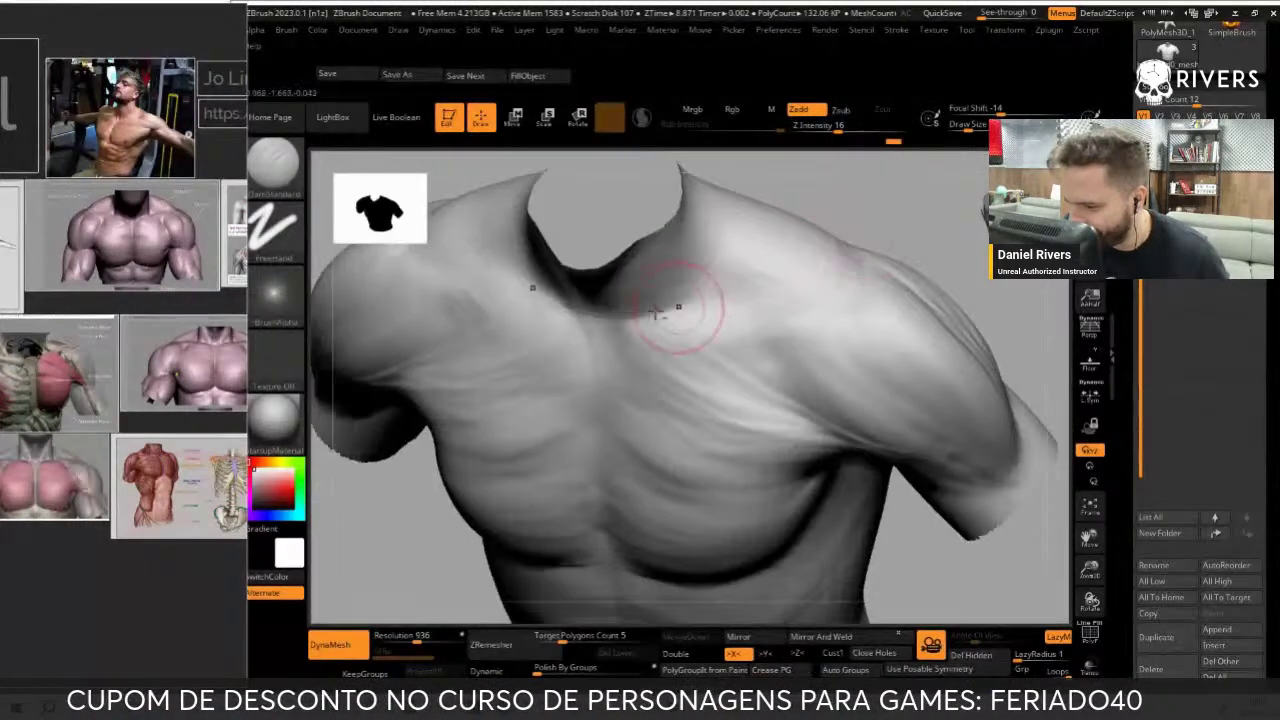
Carve mirrored ClayBuildup striations into the shoulders and smooth them
key("b")
key("c")
key("b")
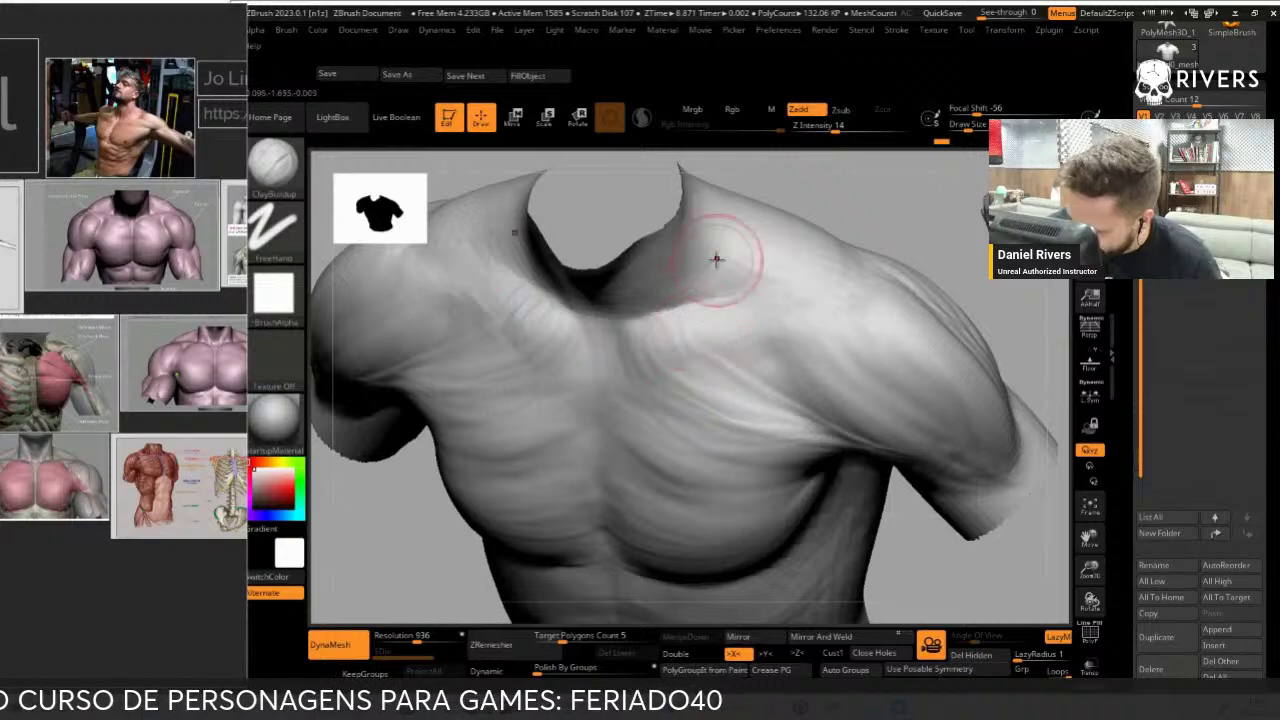
mouse_move(716, 259)
right_mouse_down()
mouse_move(929, 249)
mouse_move(720, 326)
right_mouse_up()
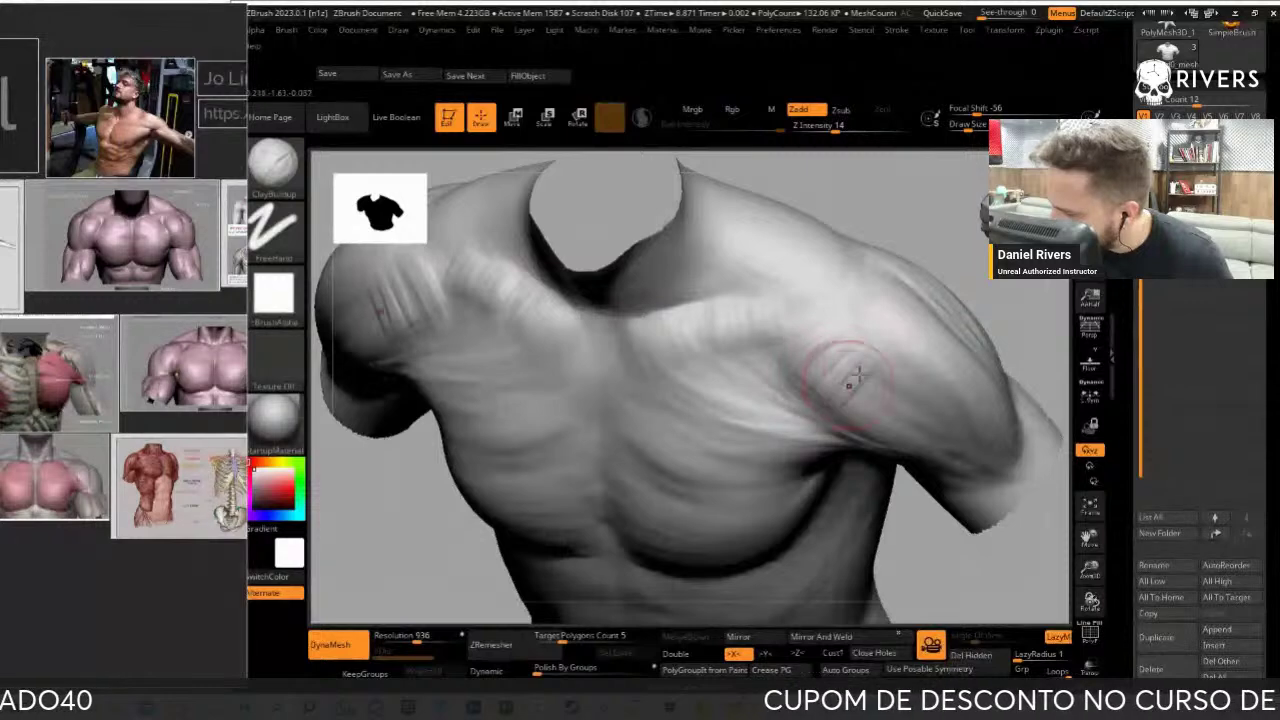
left_click_drag(852, 378, 862, 428)
key("shift")
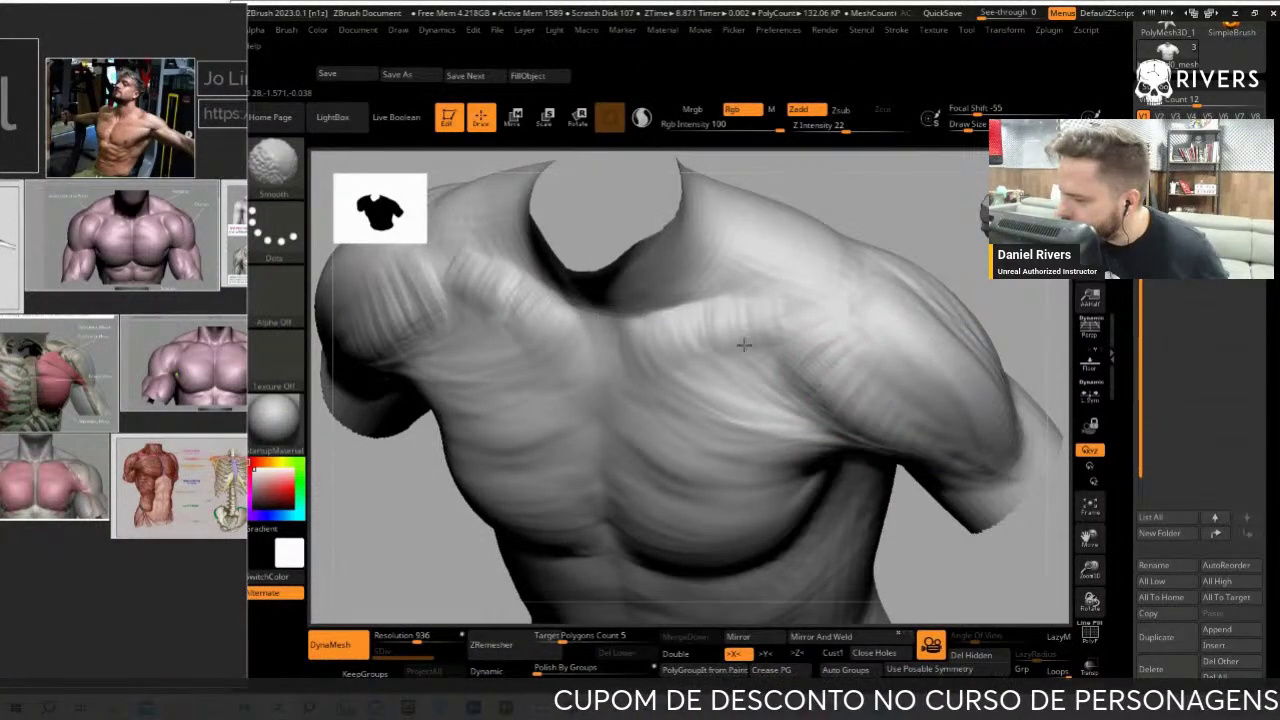
left_click_drag(957, 257, 986, 343)
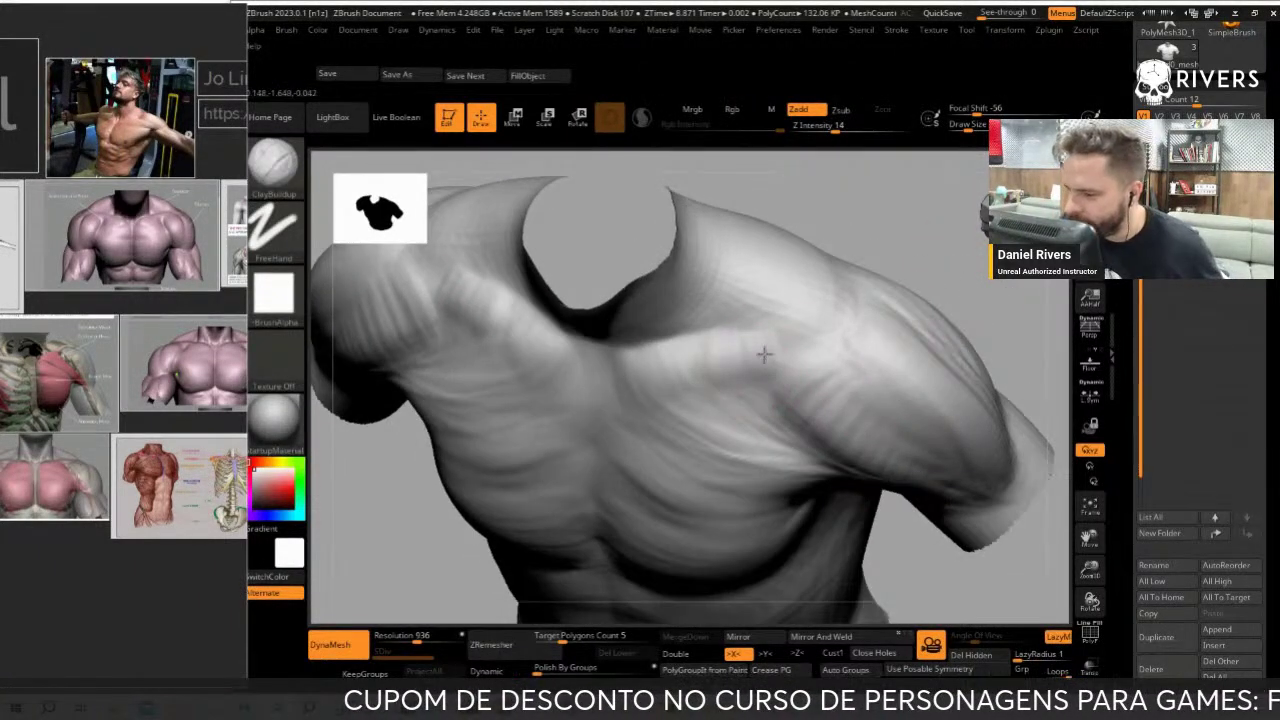
key("shift")
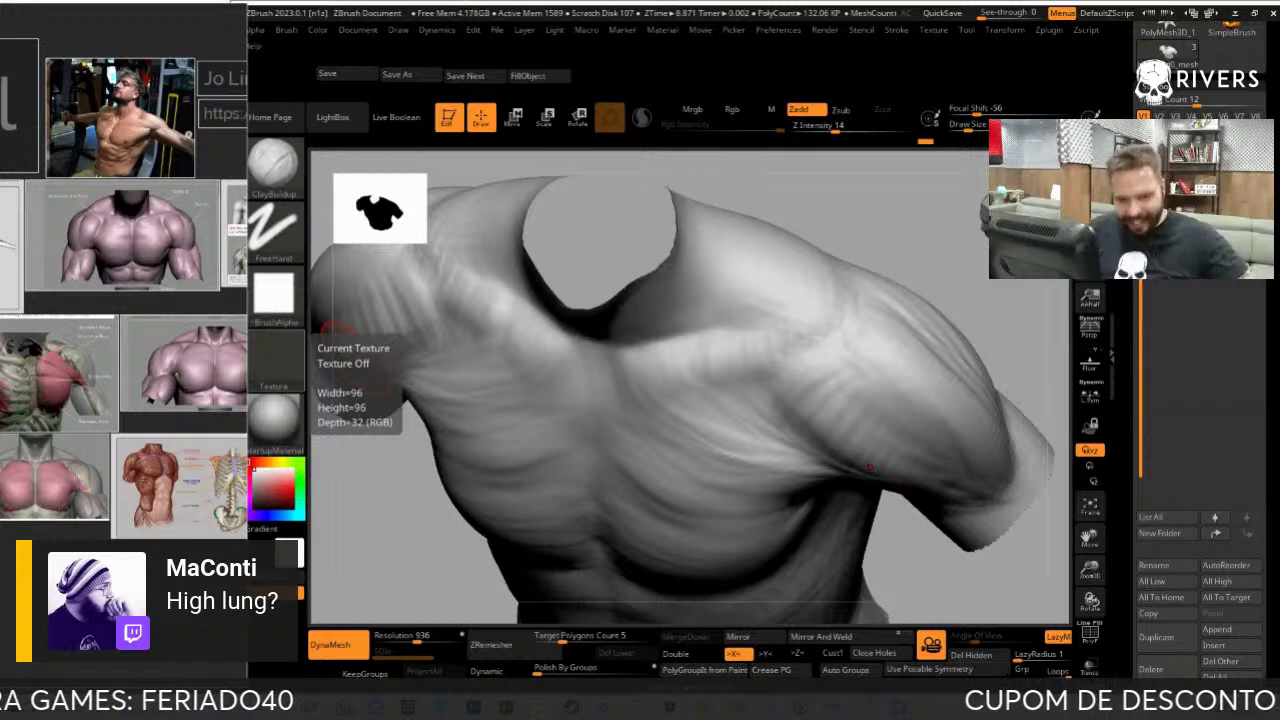
mouse_move(986, 306)
left_mouse_down()
mouse_move(1013, 358)
mouse_move(1003, 311)
left_mouse_up()
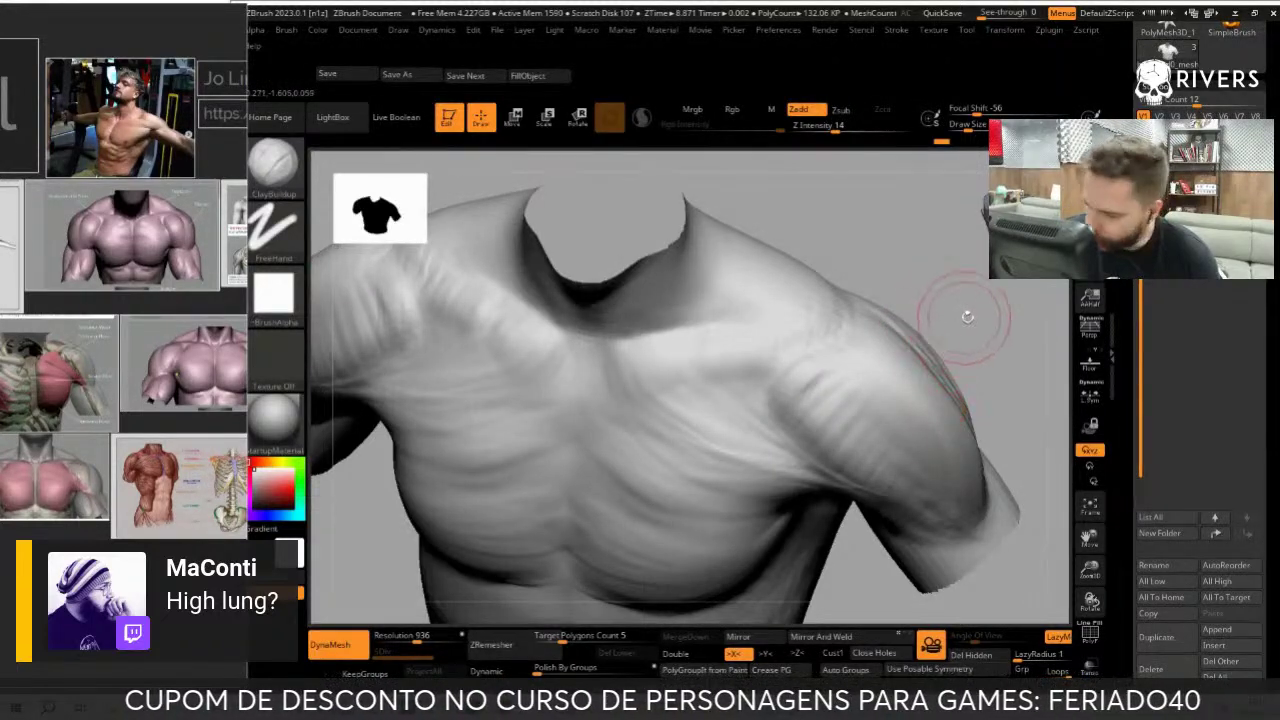
Shape the right deltoid and set Z Intensity to 19
left_click_drag(966, 314, 857, 371)
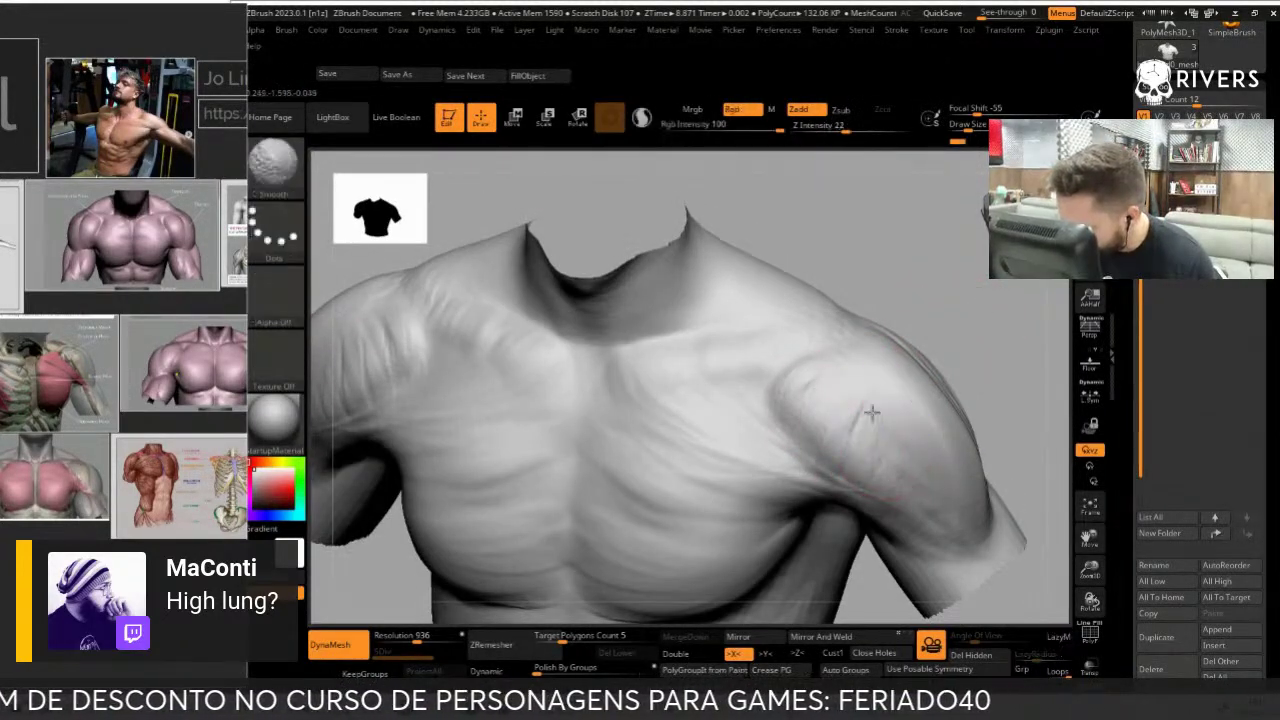
left_click_drag(960, 360, 986, 351)
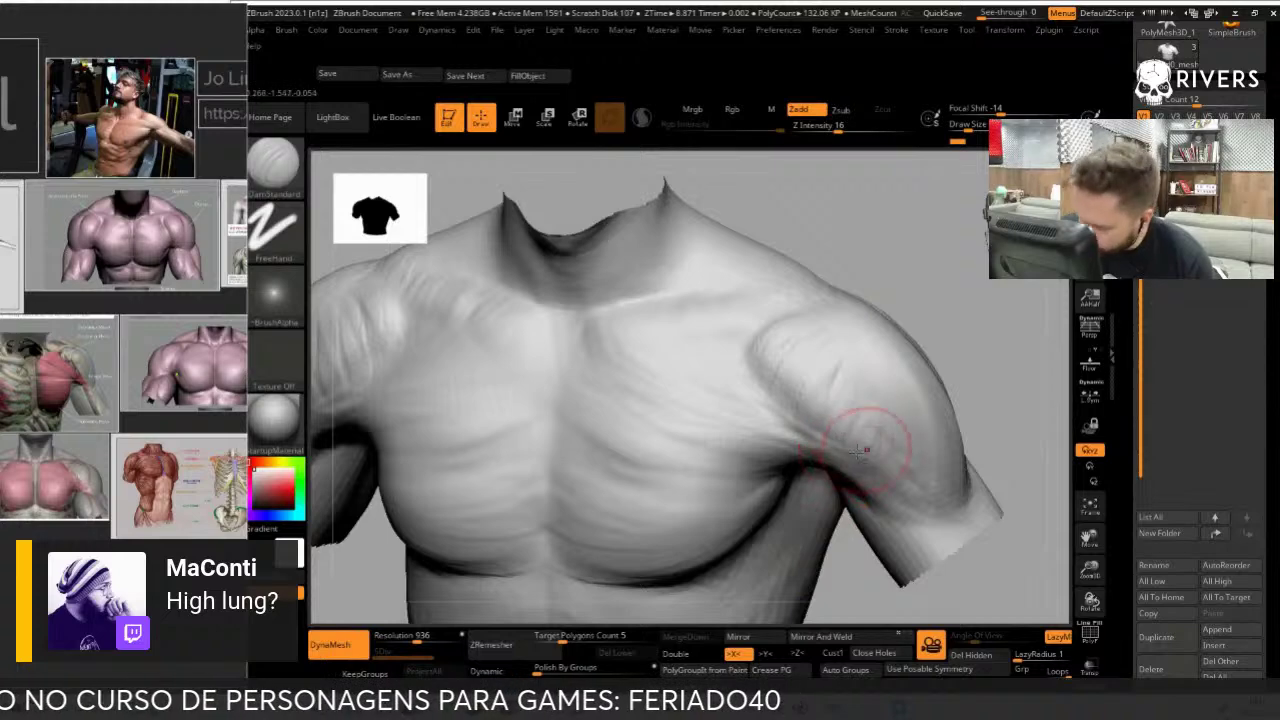
left_click_drag(857, 443, 800, 390)
left_click_drag(940, 470, 886, 472)
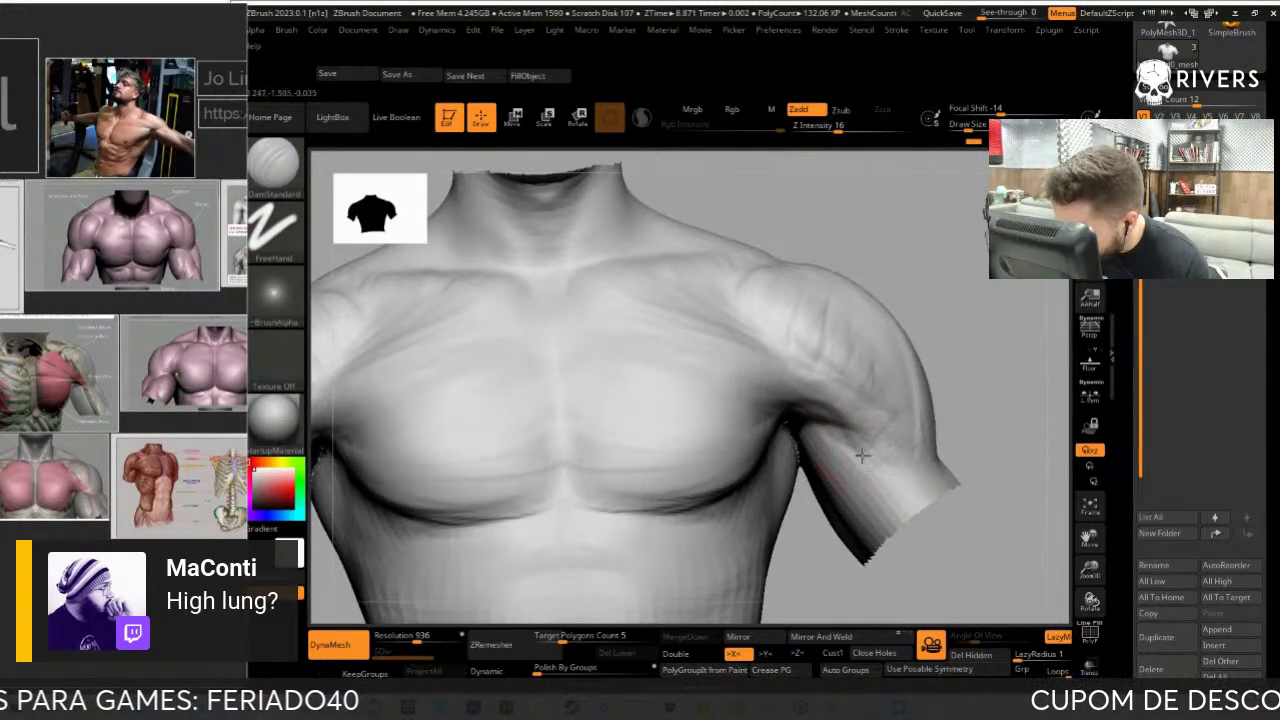
left_click_drag(871, 428, 857, 243)
left_click_drag(820, 126, 845, 127)
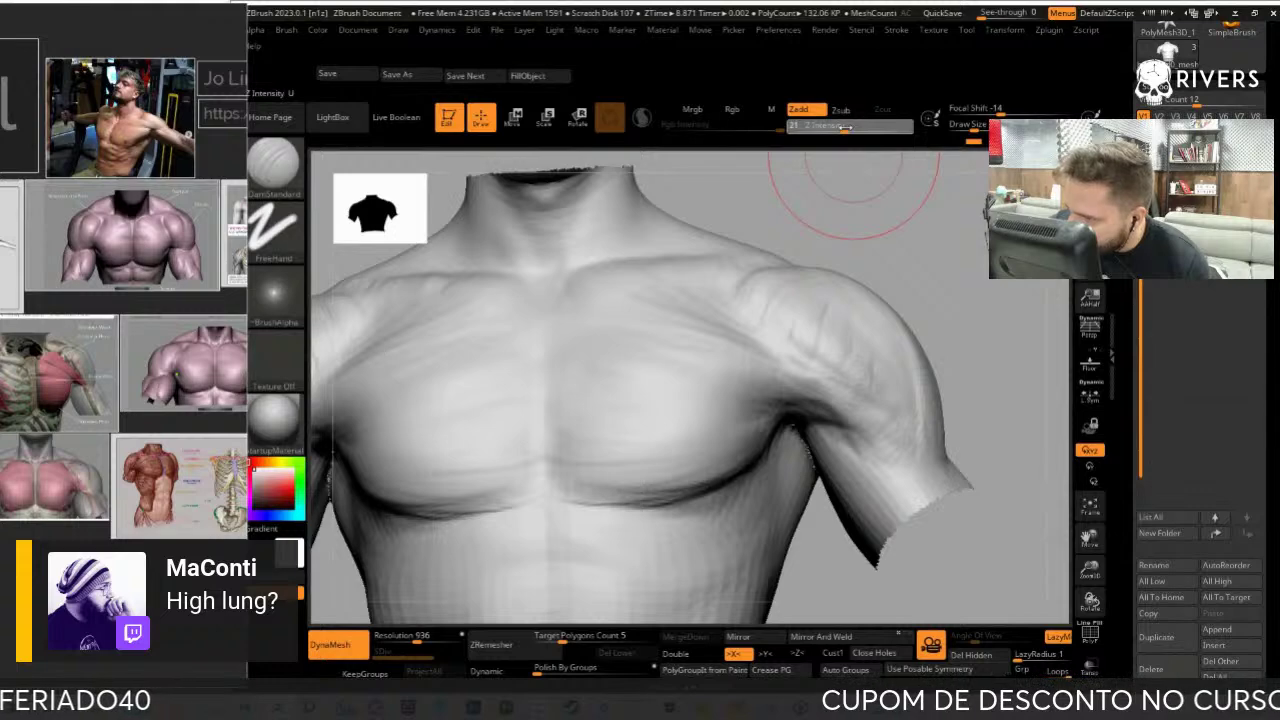
mouse_move(929, 271)
left_mouse_down()
mouse_move(943, 263)
mouse_move(838, 432)
left_mouse_up()
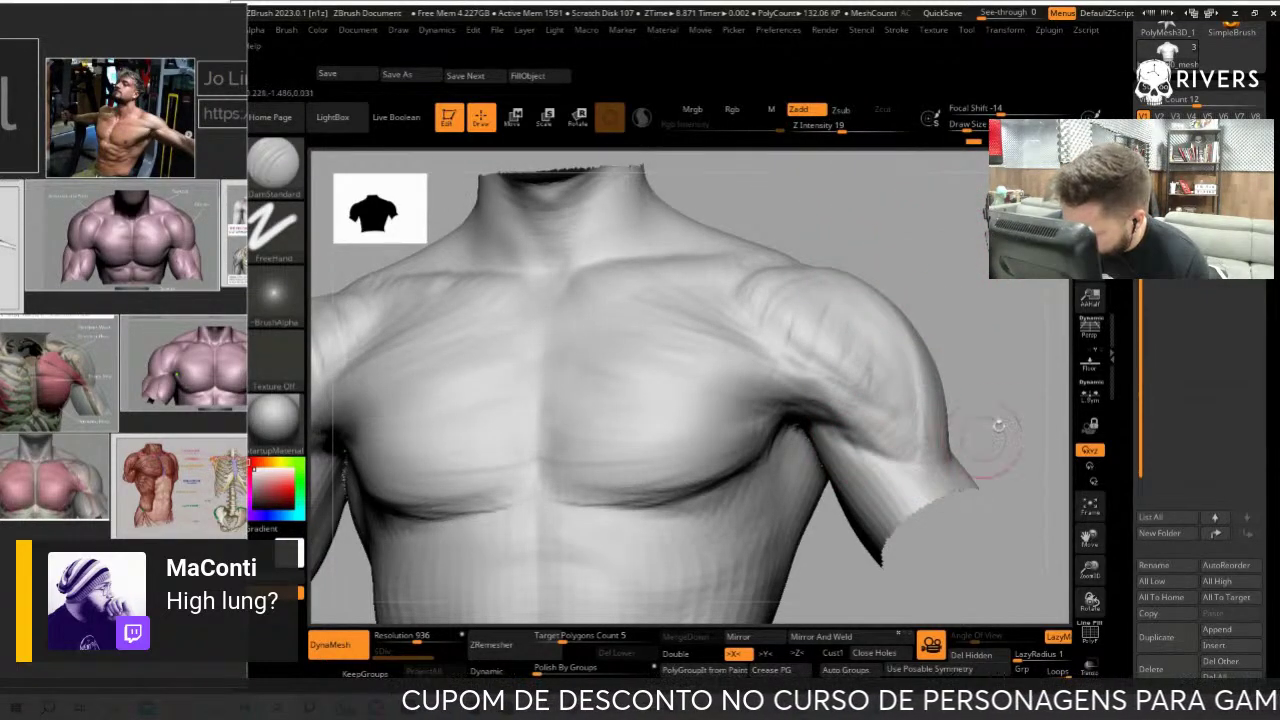
Add short vertical ClayBuildup fibre strokes across both pectorals, then smooth them out
left_click_drag(994, 428, 884, 430)
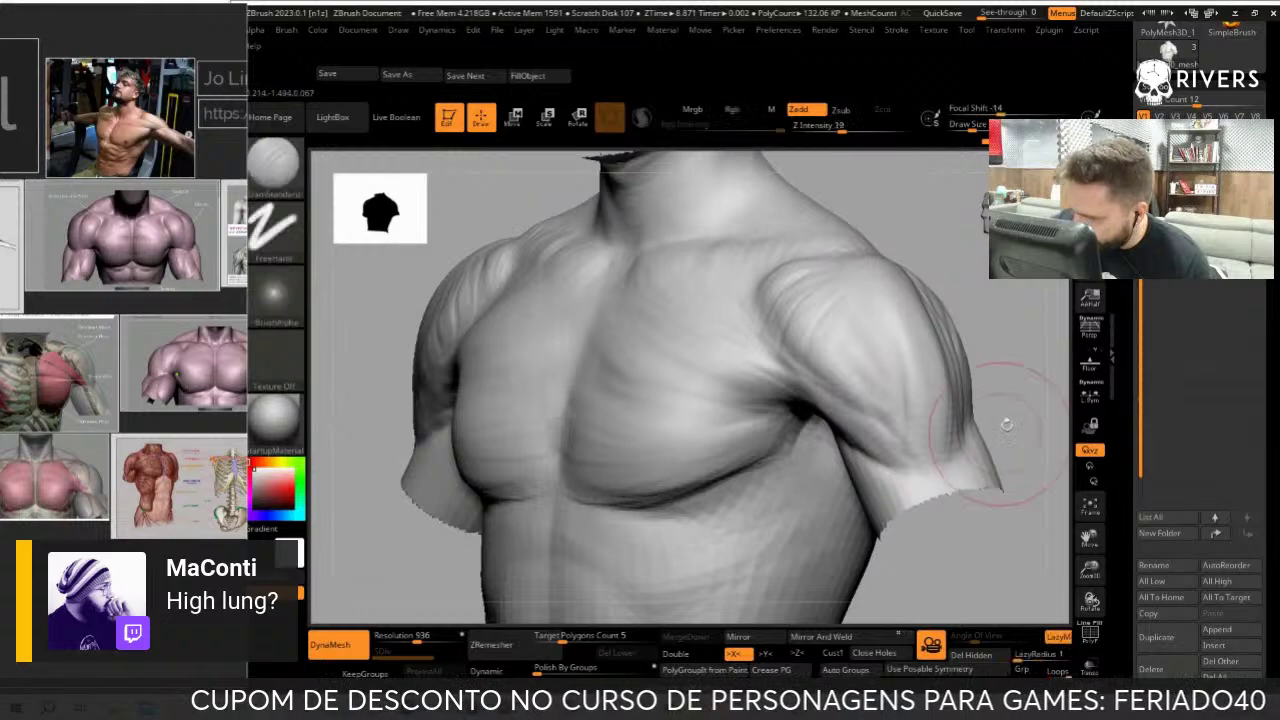
left_click_drag(1006, 430, 782, 379)
key("b")
key("c")
key("b")
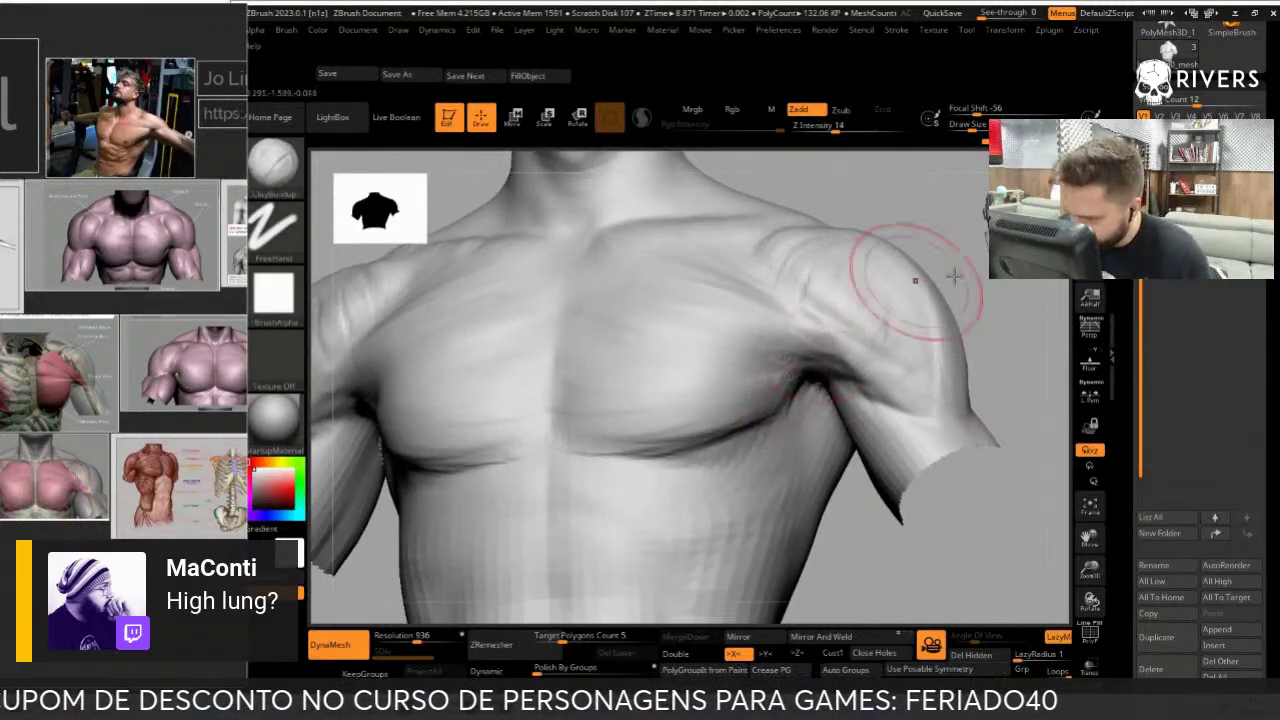
mouse_move(909, 277)
left_mouse_down()
mouse_move(771, 371)
mouse_move(640, 400)
left_mouse_up()
left_click_drag(470, 430, 588, 408)
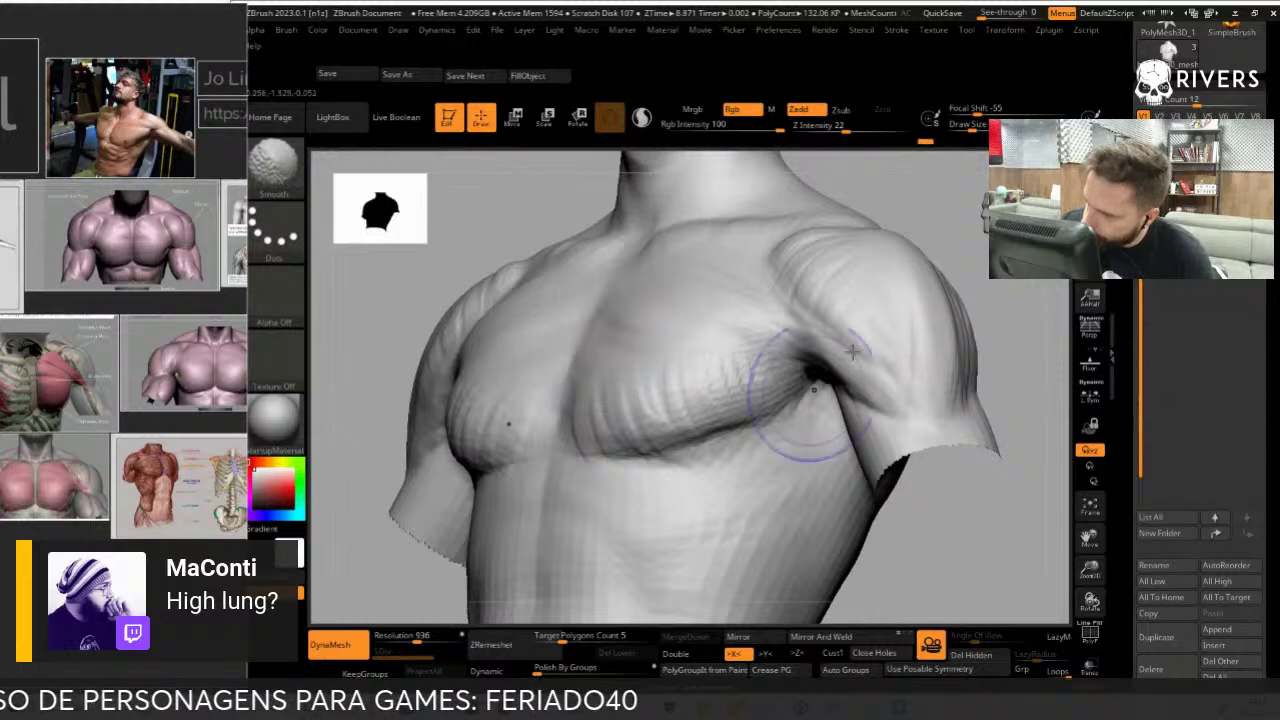
left_click_drag(795, 400, 790, 408)
left_click_drag(725, 360, 700, 440)
mouse_move(670, 335)
left_mouse_down()
mouse_move(660, 435)
mouse_move(635, 440)
left_mouse_up()
left_click_drag(628, 330, 605, 425)
mouse_move(614, 371)
left_mouse_down("shift")
mouse_move(600, 440)
mouse_move(640, 490)
left_mouse_up("shift")
left_click_drag(640, 260, 660, 337, "shift")
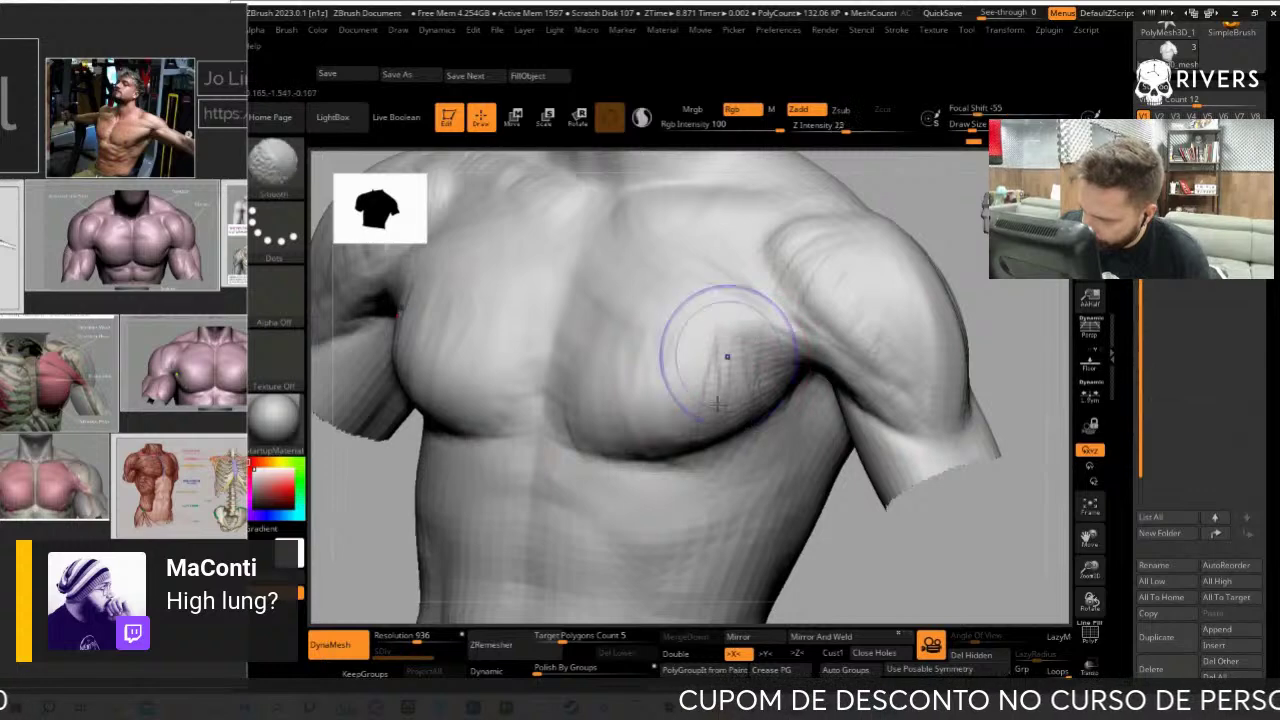
Stroke along the right deltoid, check the side and back, and return to front view at Z Intensity 19
mouse_move(920, 232)
left_mouse_down()
mouse_move(942, 330)
mouse_move(829, 344)
mouse_move(795, 320)
mouse_move(780, 330)
left_mouse_up()
left_click_drag(966, 291, 600, 400)
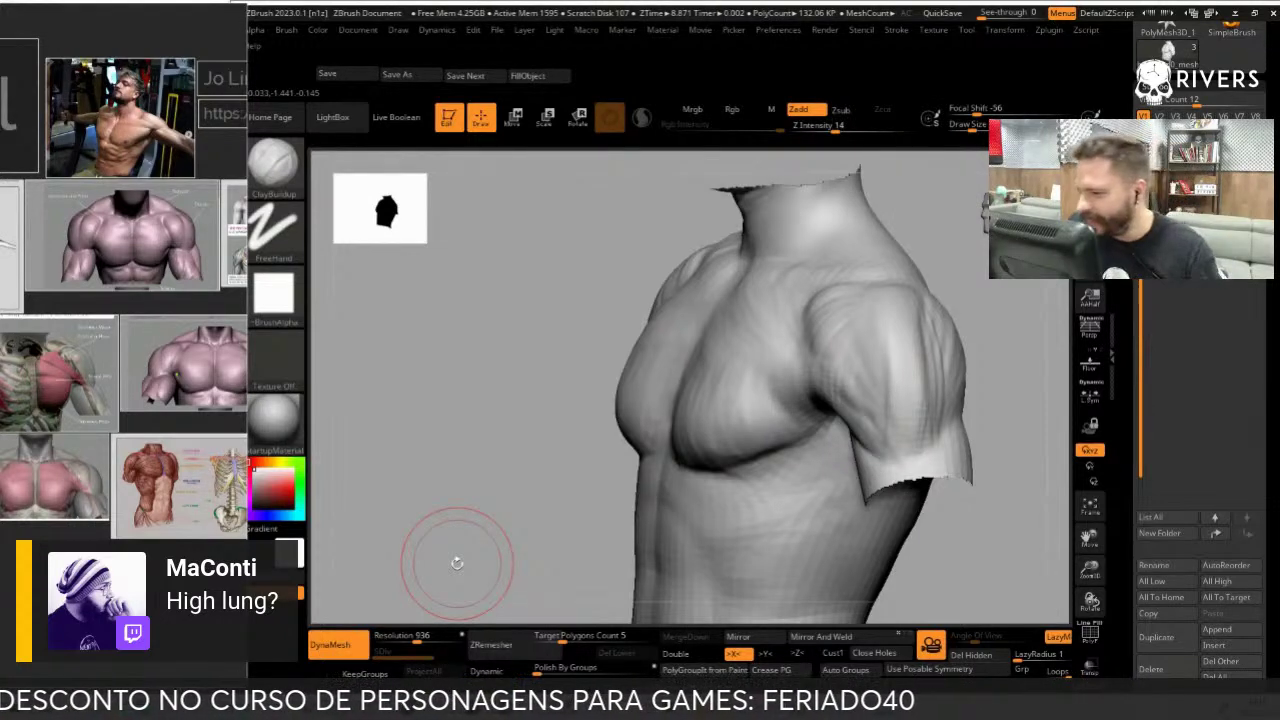
mouse_move(456, 563)
left_mouse_down()
mouse_move(986, 366)
mouse_move(829, 300)
left_mouse_up()
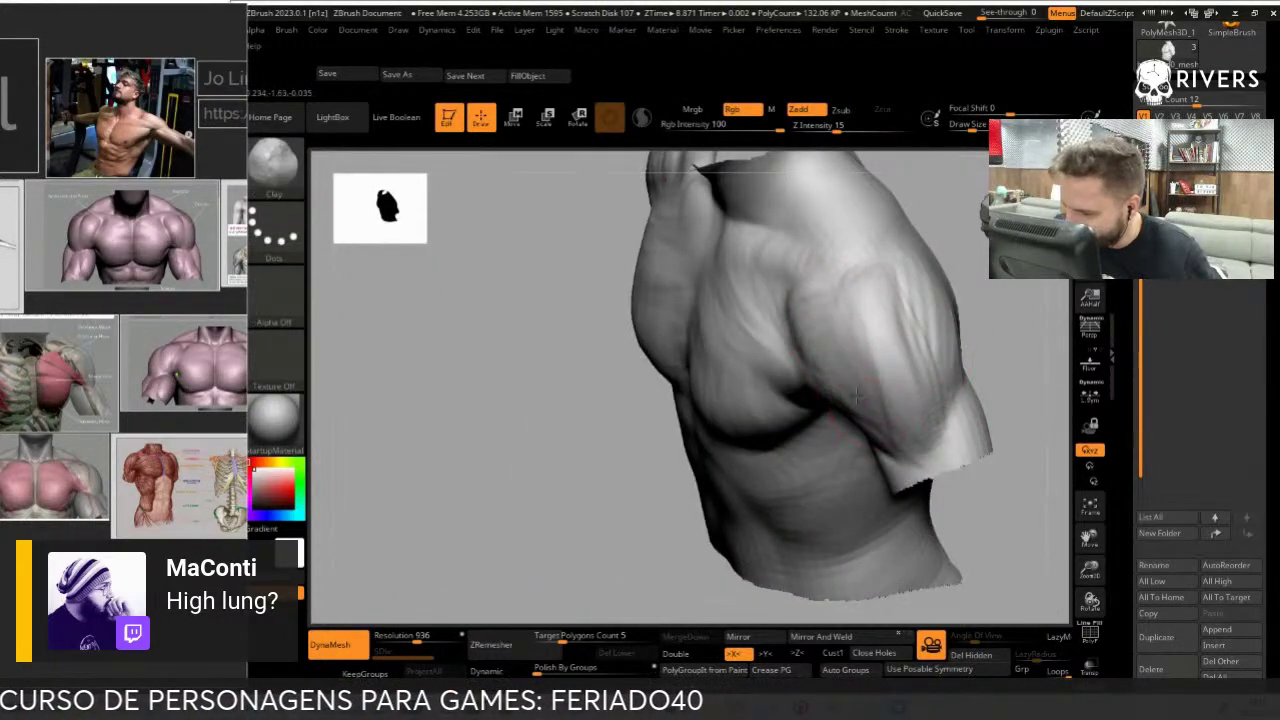
scroll(923, 337, "up", 3)
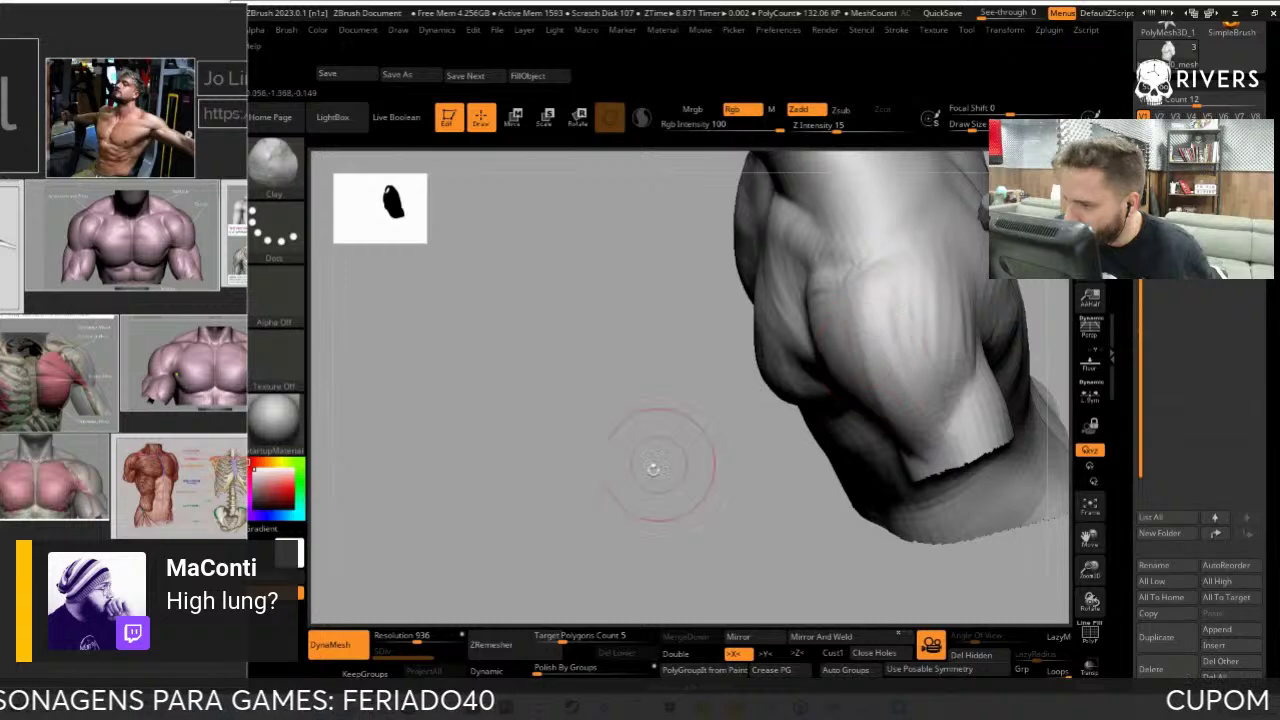
mouse_move(653, 468)
left_mouse_down()
mouse_move(657, 514)
mouse_move(986, 357)
mouse_move(891, 251)
mouse_move(920, 522)
mouse_move(914, 449)
mouse_move(860, 452)
mouse_move(931, 551)
mouse_move(671, 300)
left_mouse_up()
key("u")
left_click(680, 314)
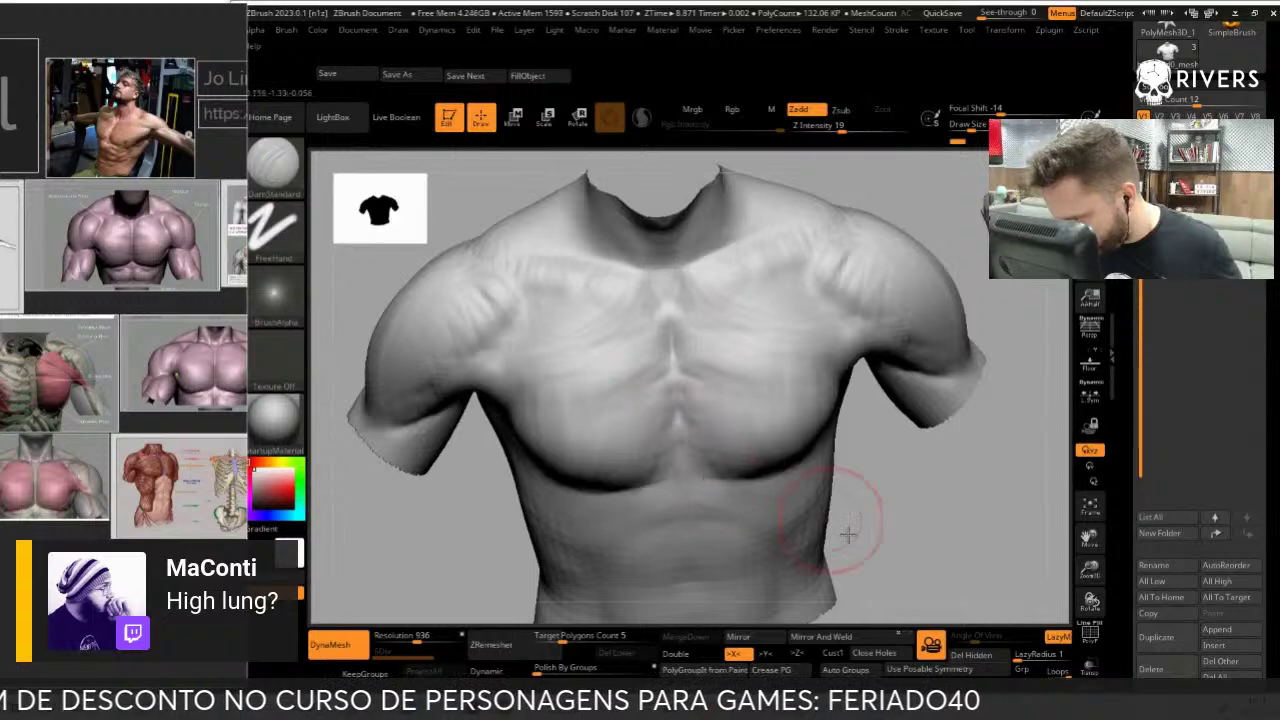
Smooth the chest surface while orbiting around the shoulder
right_click_drag(848, 535, 709, 429)
right_click_drag(894, 509, 681, 396)
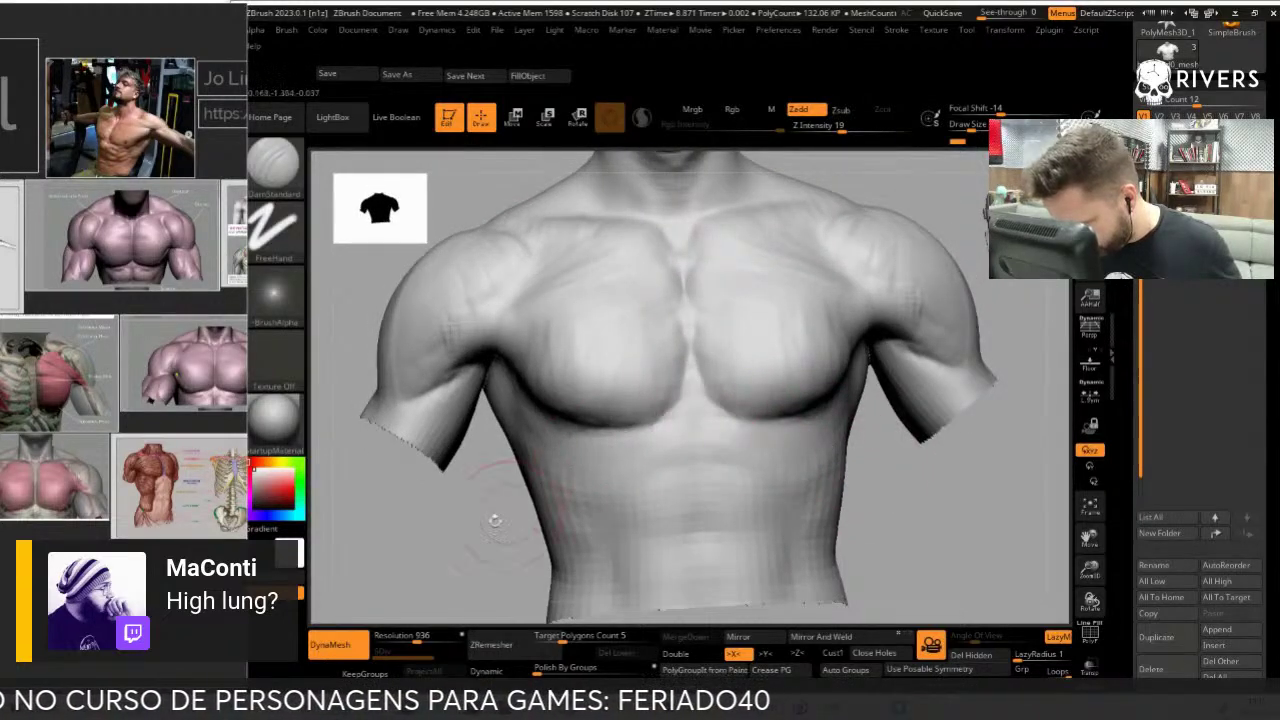
mouse_move(494, 520)
right_mouse_down()
mouse_move(665, 398)
mouse_move(986, 357)
right_mouse_up()
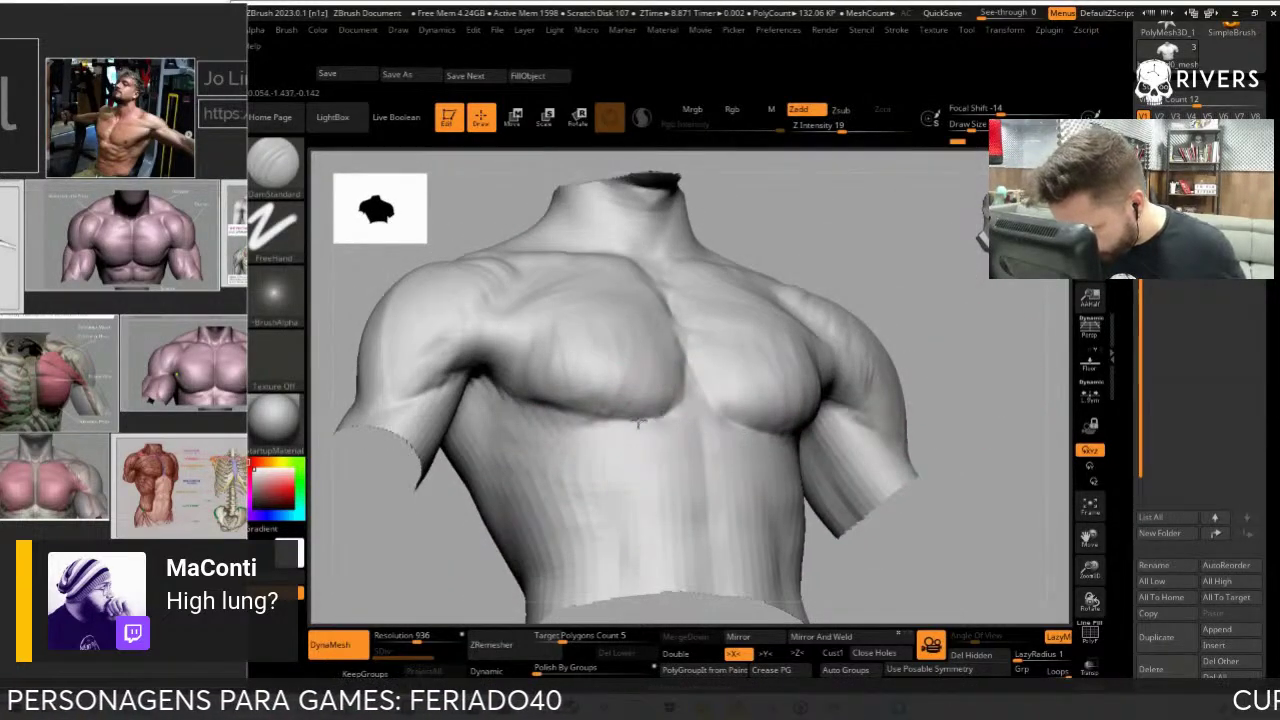
mouse_move(943, 300)
right_mouse_down()
mouse_move(614, 400)
mouse_move(641, 337)
right_mouse_up()
mouse_move(560, 400)
left_mouse_down("shift")
mouse_move(537, 354)
mouse_move(571, 371)
mouse_move(571, 394)
mouse_move(551, 376)
left_mouse_up("shift")
right_click_drag(766, 286, 606, 405)
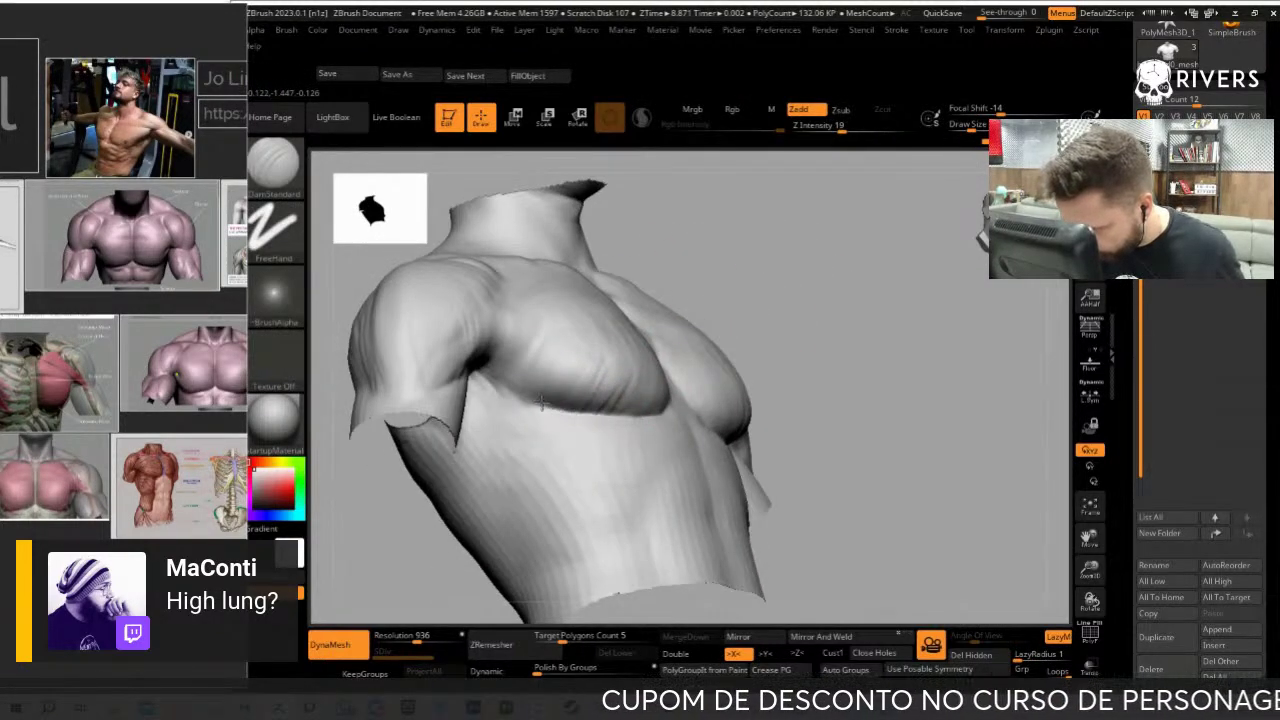
right_click_drag(737, 271, 510, 390)
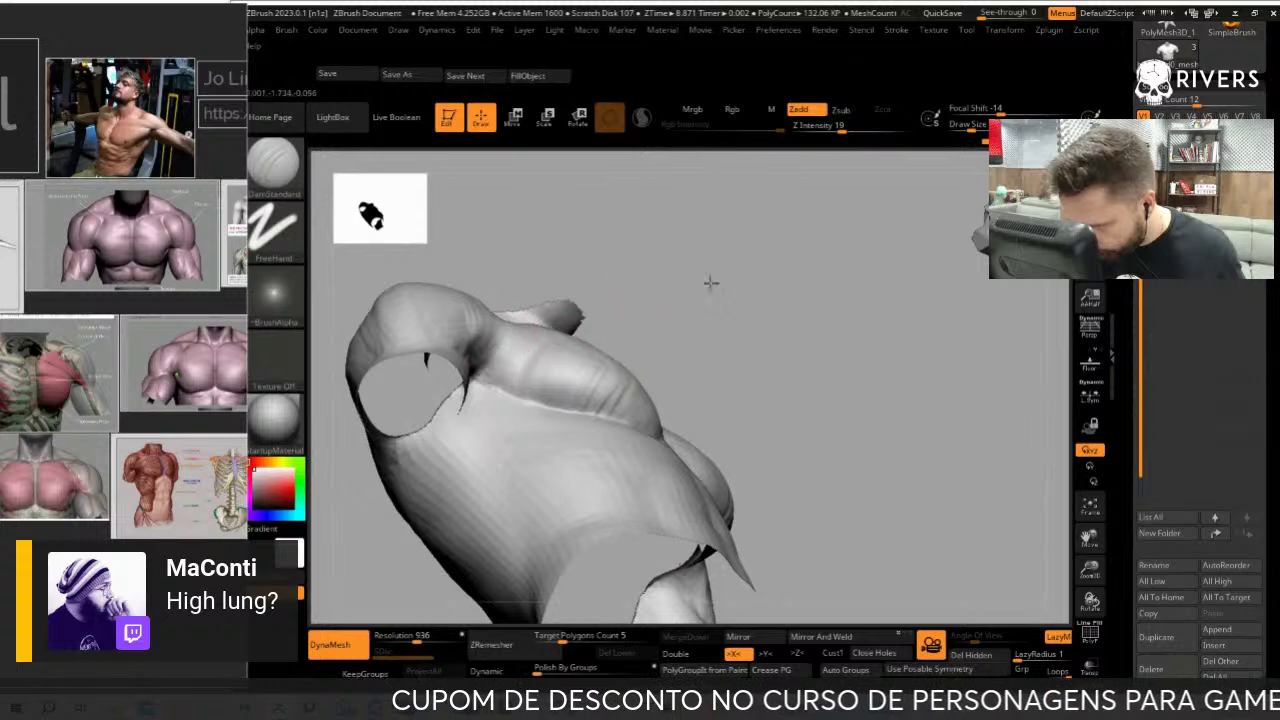
Sculpt the deltoid-pectoral line with ClayBuildup and smooth the chest from a frontal view
key("b")
key("c")
key("b")
mouse_move(710, 283)
right_mouse_down()
mouse_move(498, 351)
mouse_move(920, 357)
mouse_move(551, 334)
right_mouse_up()
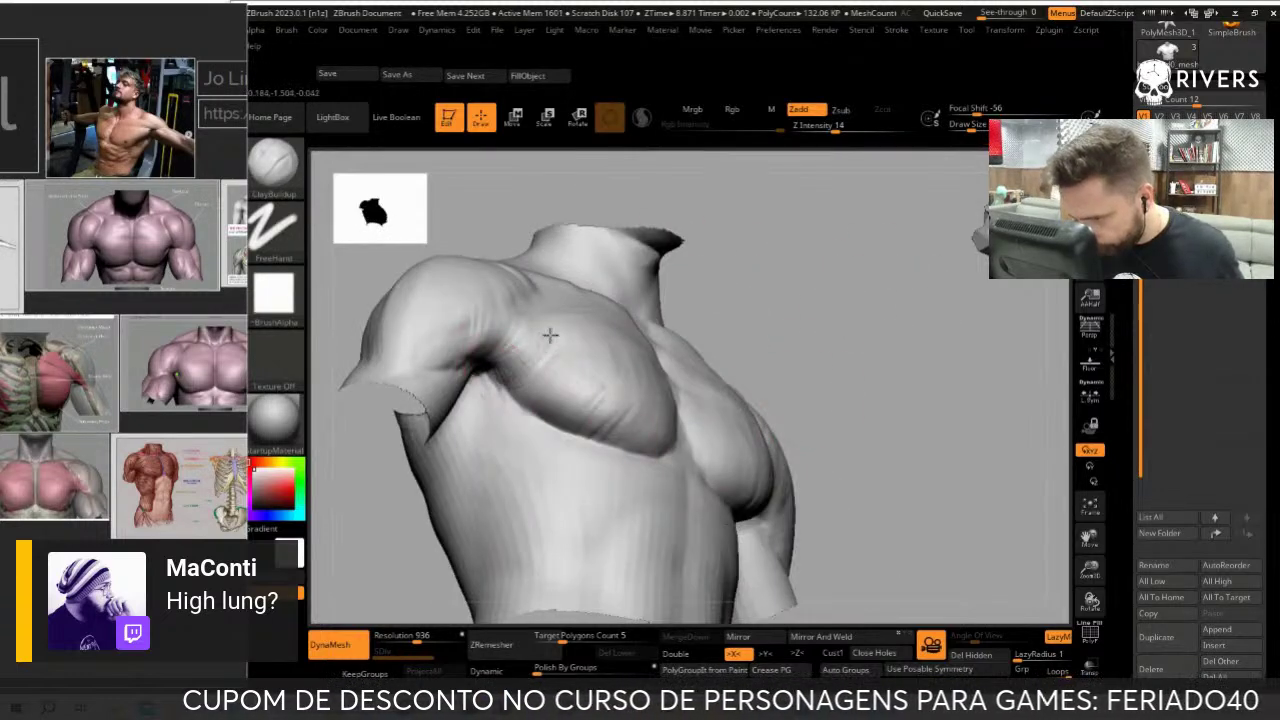
key("shift")
right_click_drag(700, 315, 484, 389)
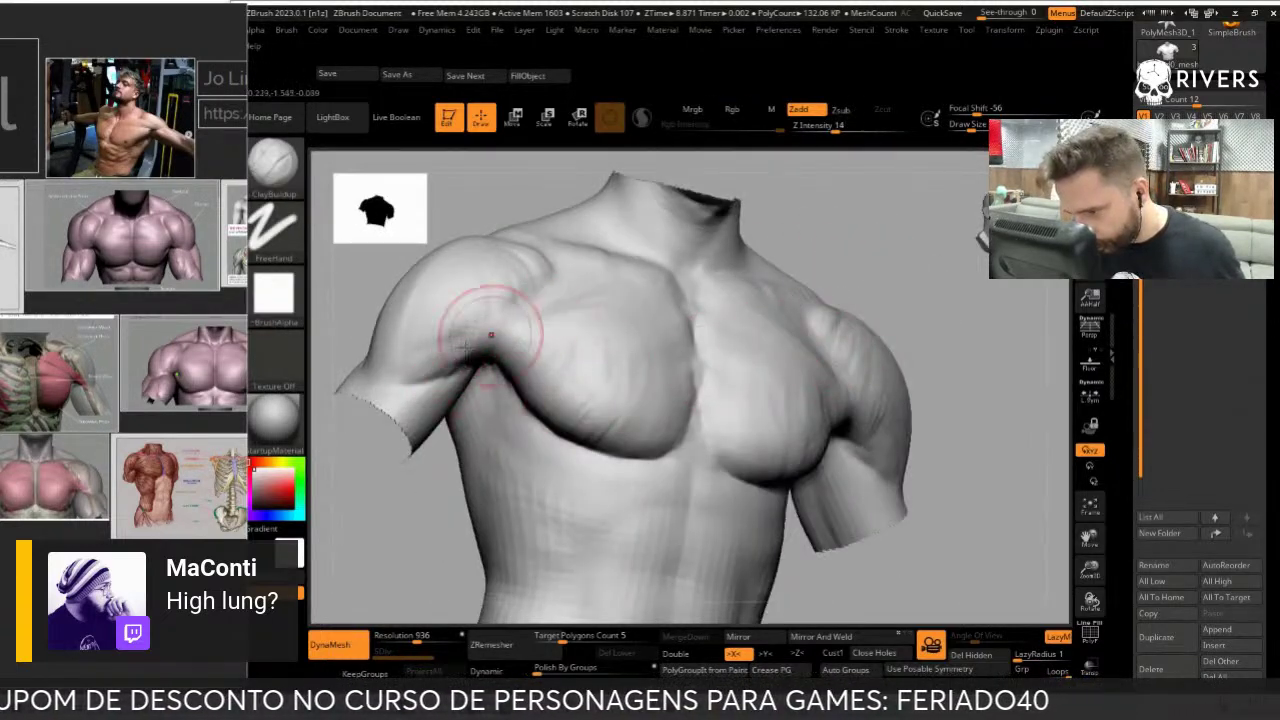
right_click_drag(490, 335, 941, 301)
left_click_drag(449, 359, 528, 322)
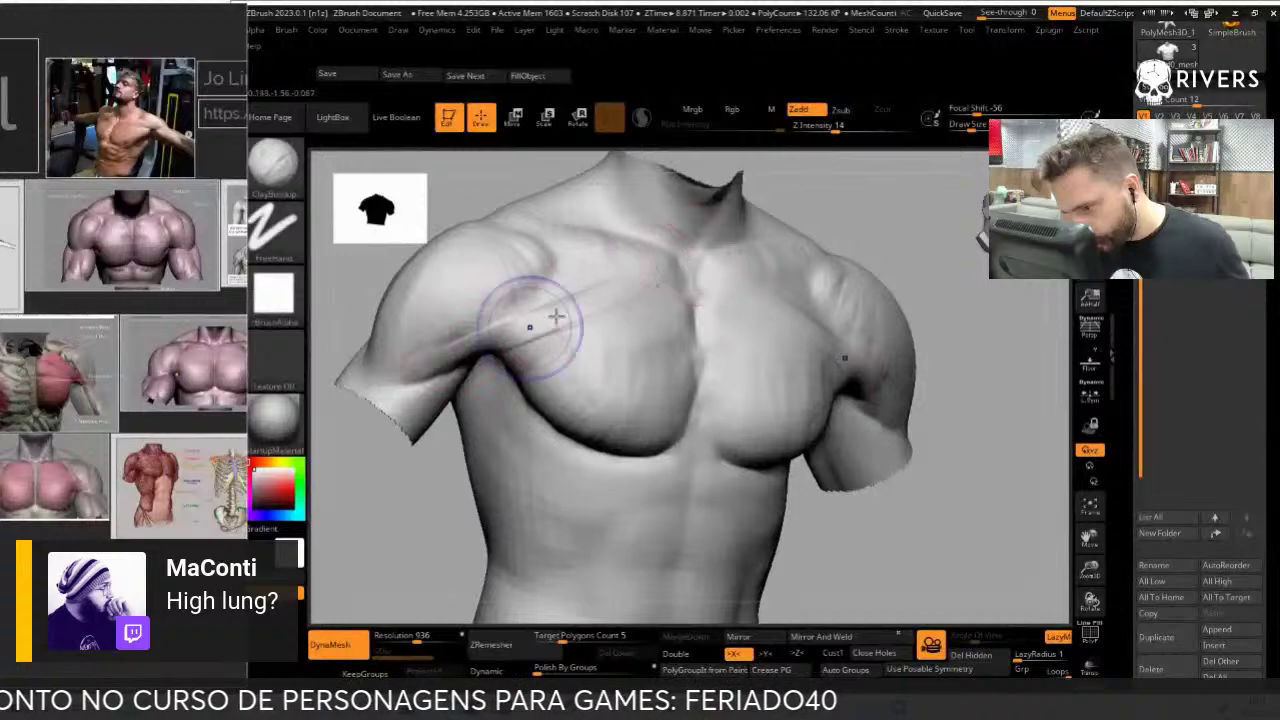
right_click_drag(657, 263, 600, 286, "shift")
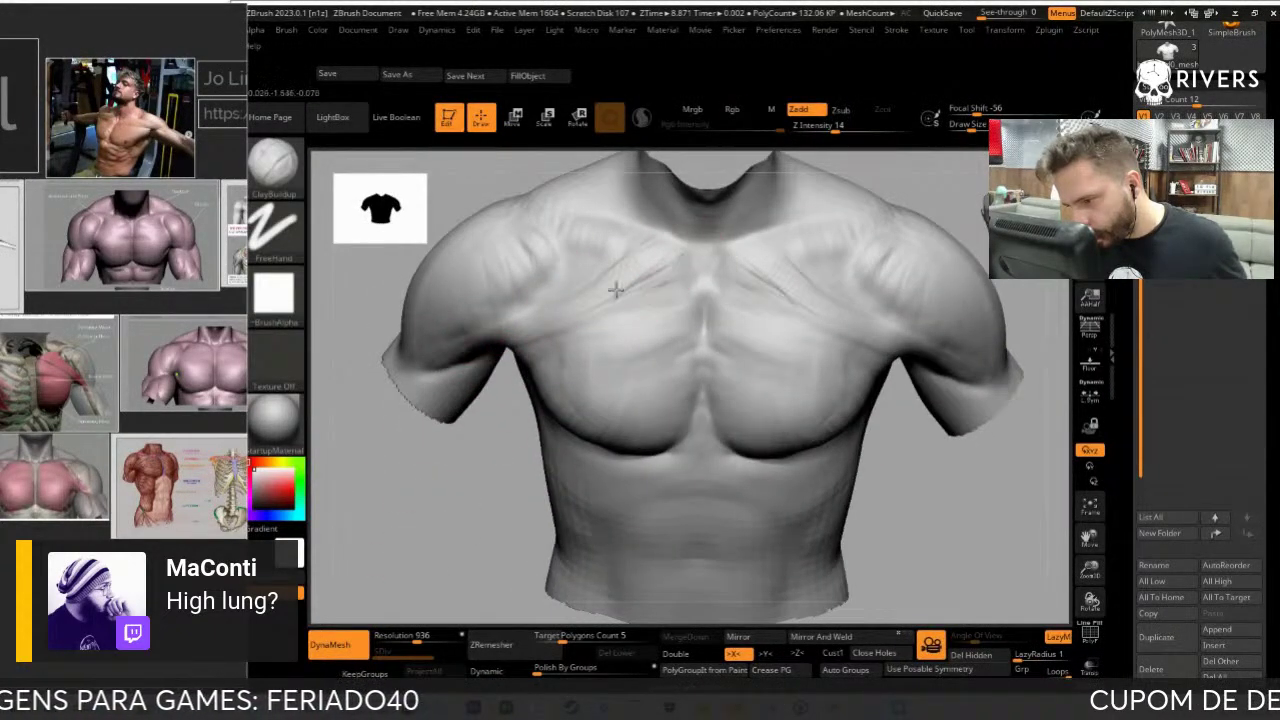
left_click_drag(580, 309, 652, 257, "shift")
Smooth the left shoulder, checking it from above
right_click_drag(429, 457, 608, 263)
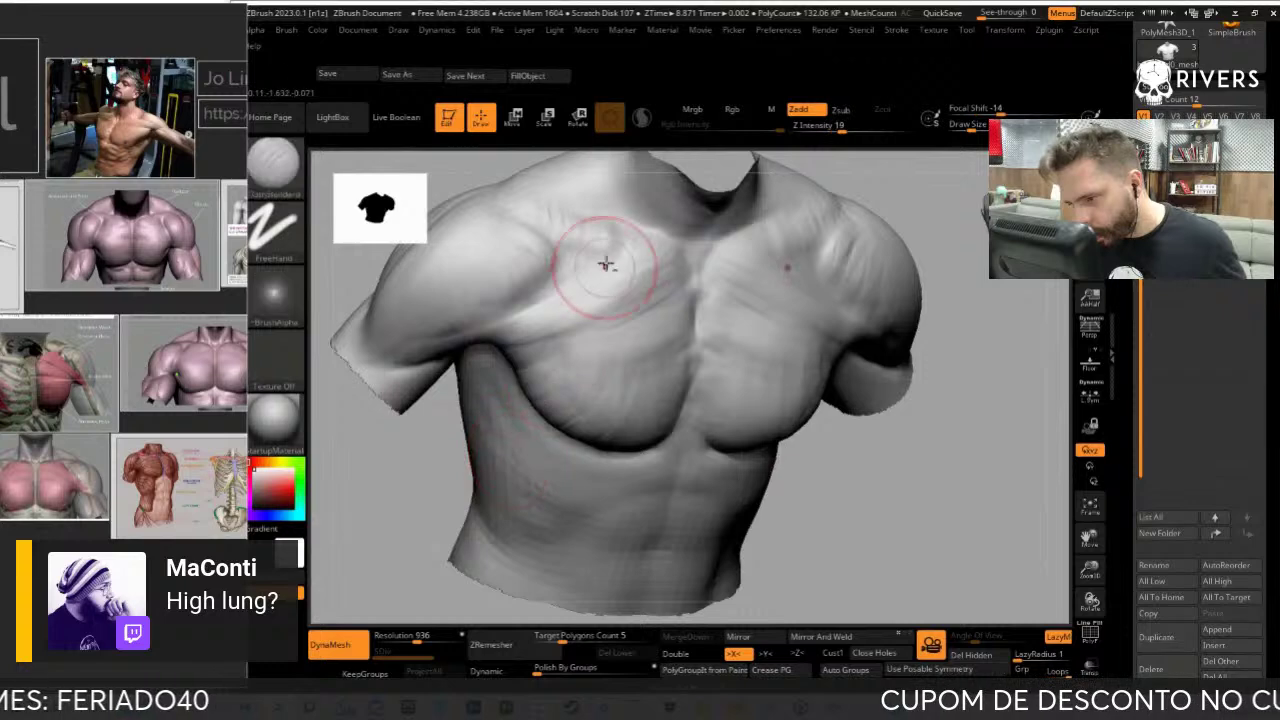
right_click_drag(521, 300, 584, 316)
key("b")
key("c")
key("b")
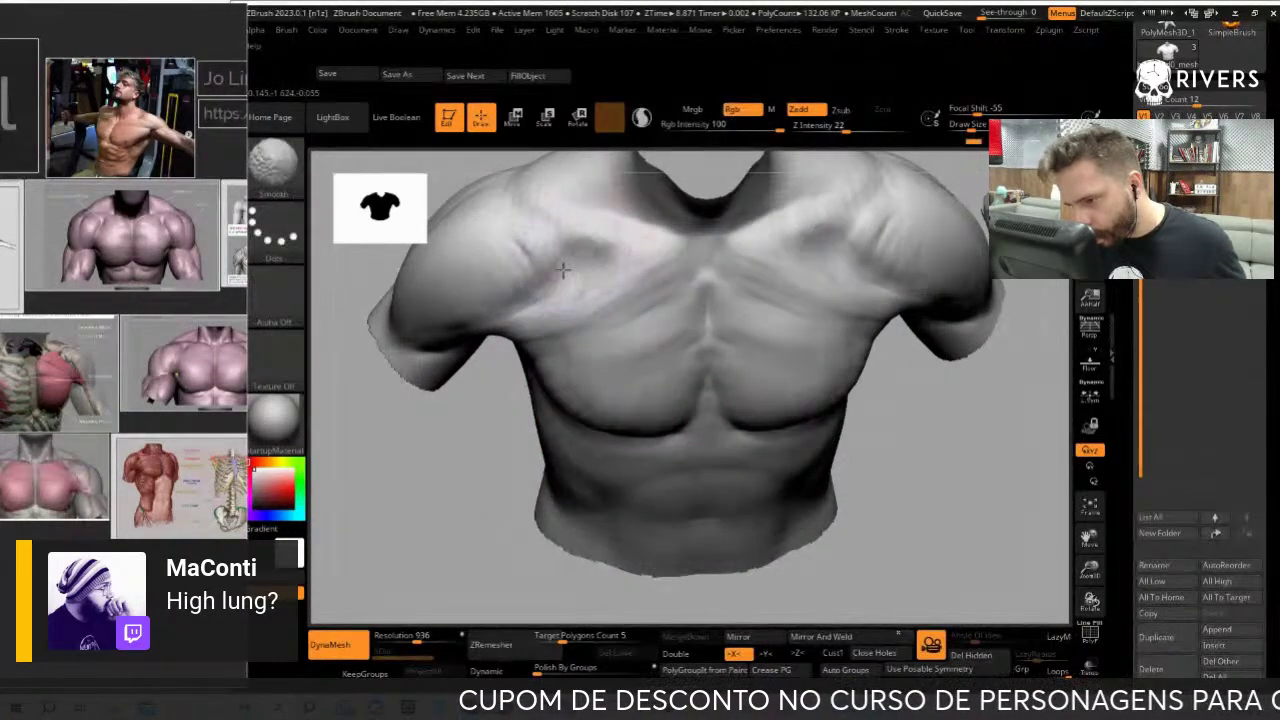
mouse_move(563, 271)
right_mouse_down()
mouse_move(449, 523)
mouse_move(571, 294)
right_mouse_up()
key("b")
key("c")
key("s")
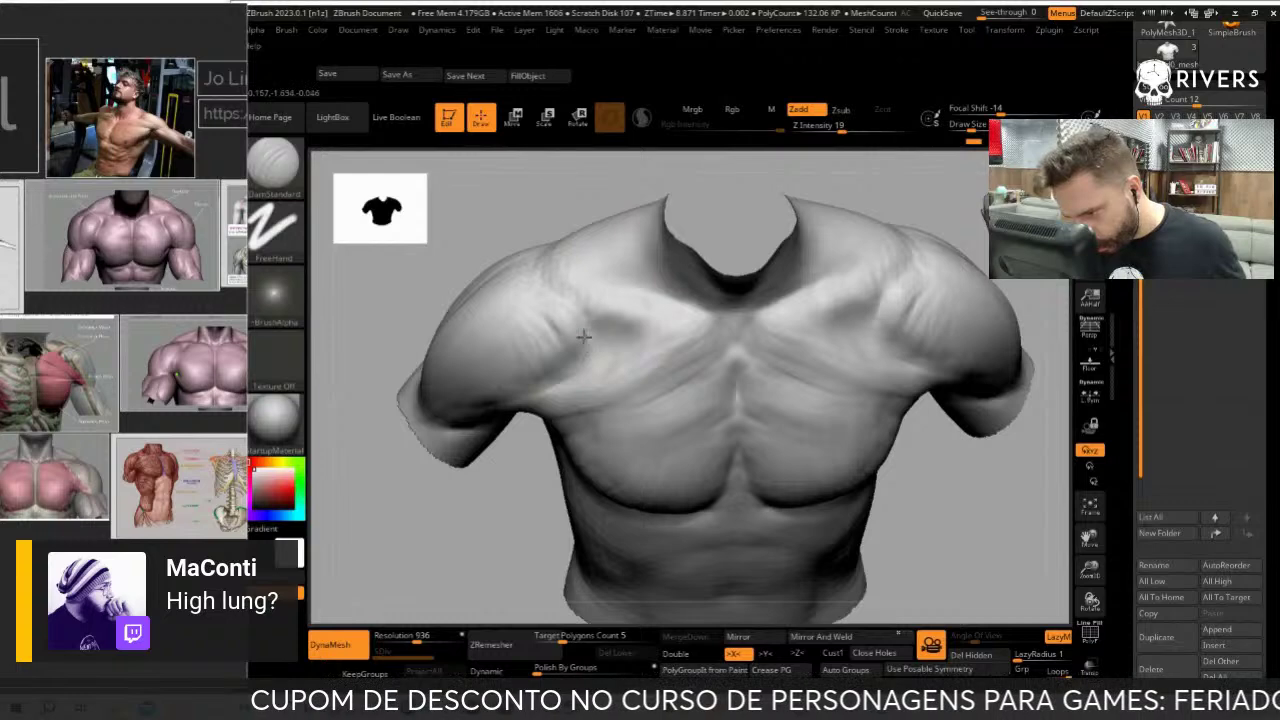
right_click_drag(583, 337, 480, 491)
mouse_move(563, 320)
left_mouse_down("shift")
mouse_move(537, 323)
mouse_move(534, 343)
left_mouse_up("shift")
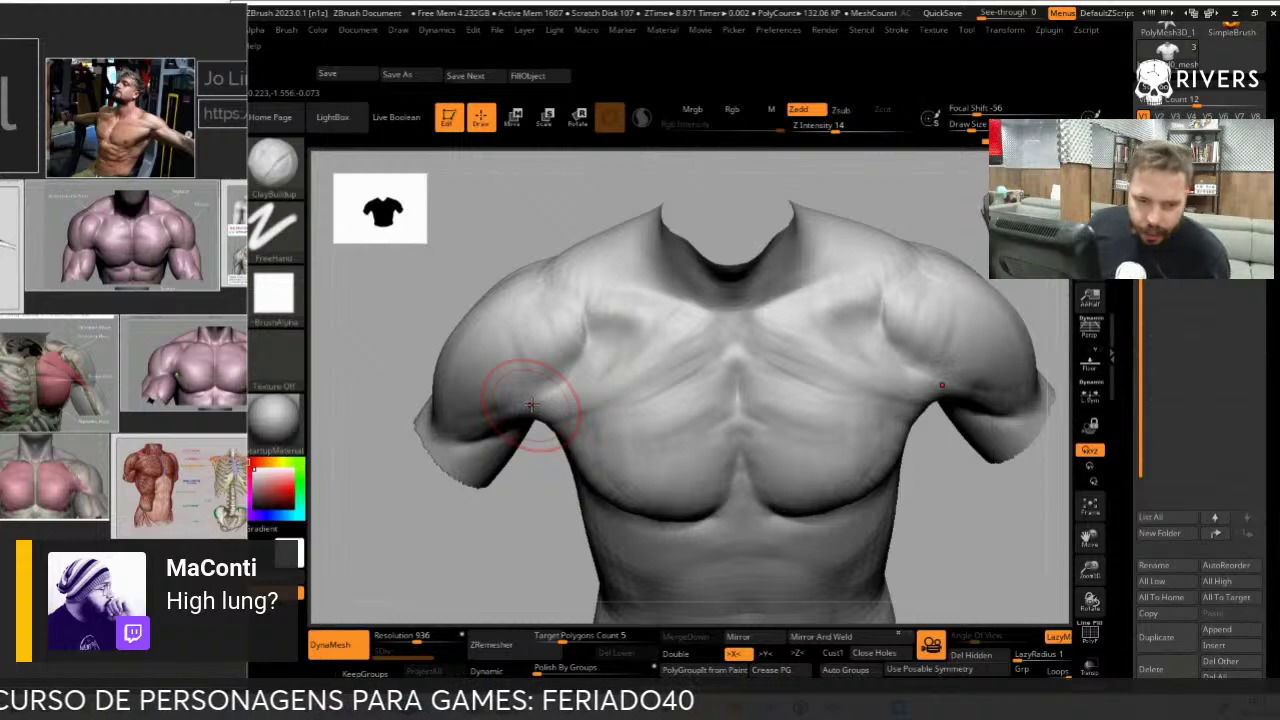
Build up clay on the right pec and shoulder from a three-quarter angle
right_click_drag(531, 404, 600, 380)
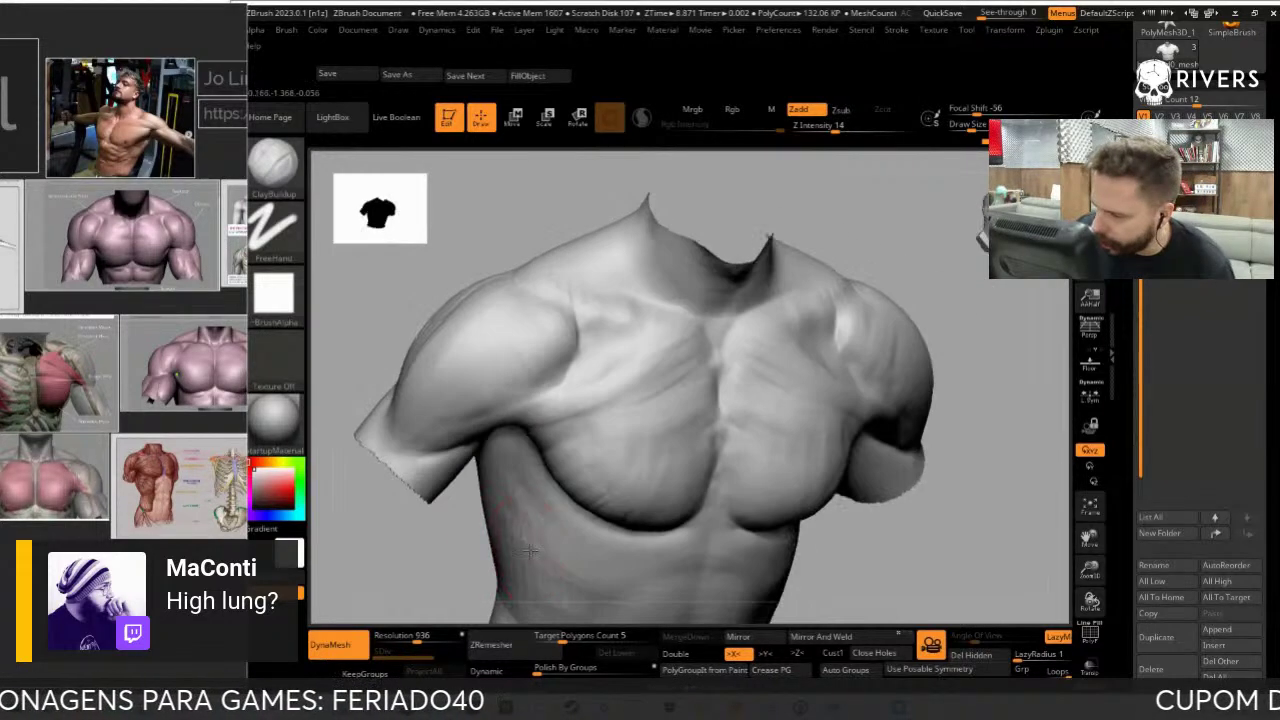
mouse_move(900, 308)
right_mouse_down()
mouse_move(949, 294)
mouse_move(732, 332)
right_mouse_up()
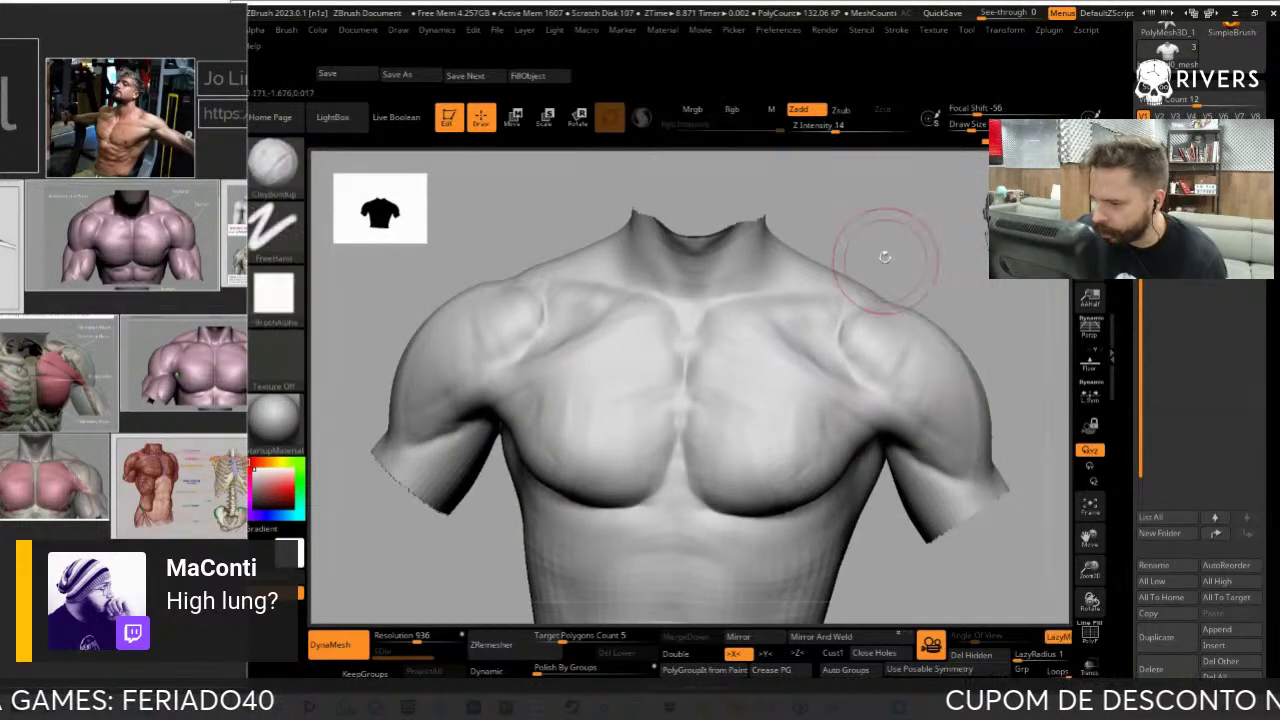
right_click_drag(883, 254, 770, 360)
mouse_move(813, 404)
left_mouse_down()
mouse_move(808, 357)
mouse_move(834, 423)
mouse_move(730, 404)
mouse_move(860, 468)
left_mouse_up()
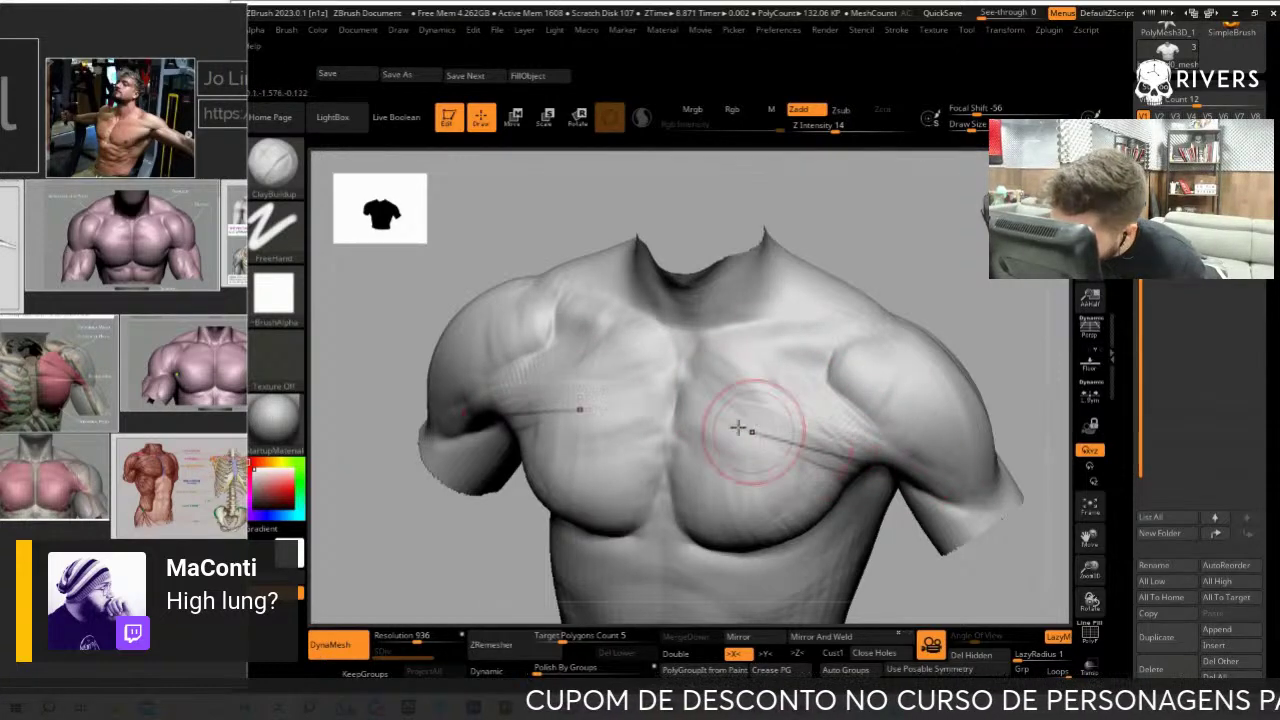
mouse_move(903, 586)
right_mouse_down()
mouse_move(903, 449)
mouse_move(937, 449)
mouse_move(965, 537)
right_mouse_up()
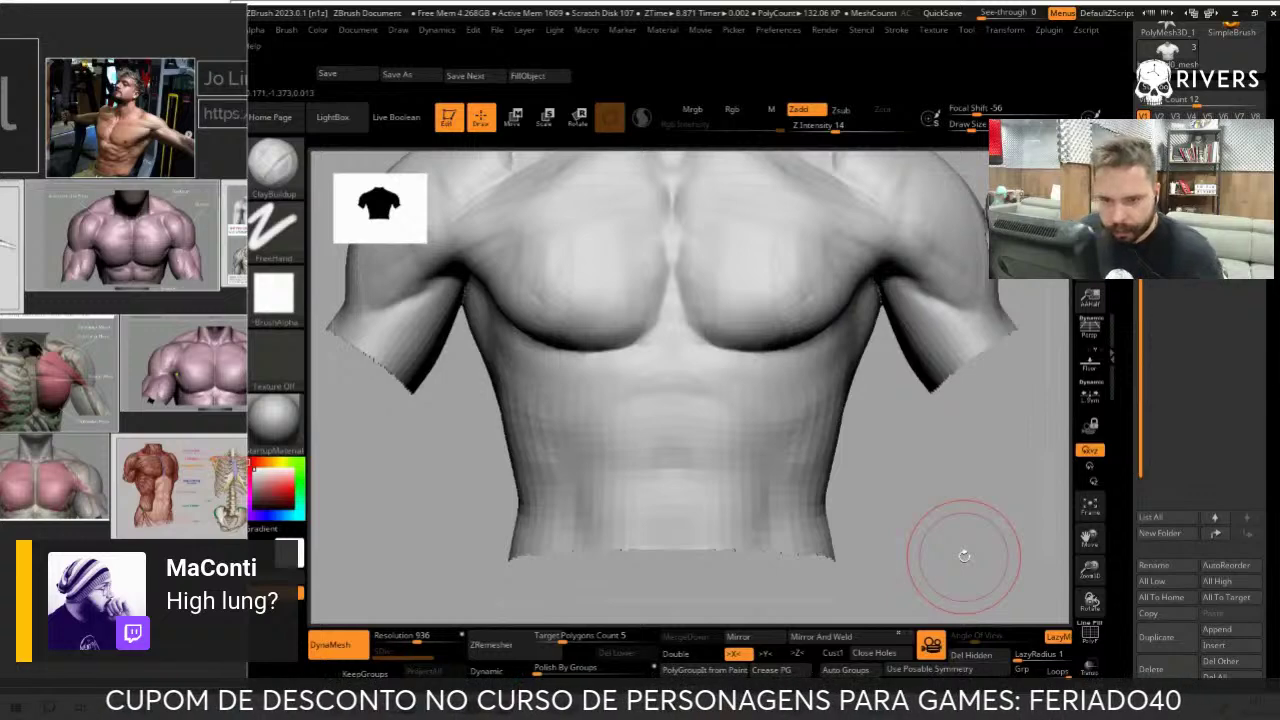
Zoom and pan the PureRef board over to the frontal torso references
scroll(130, 310, "down", 3)
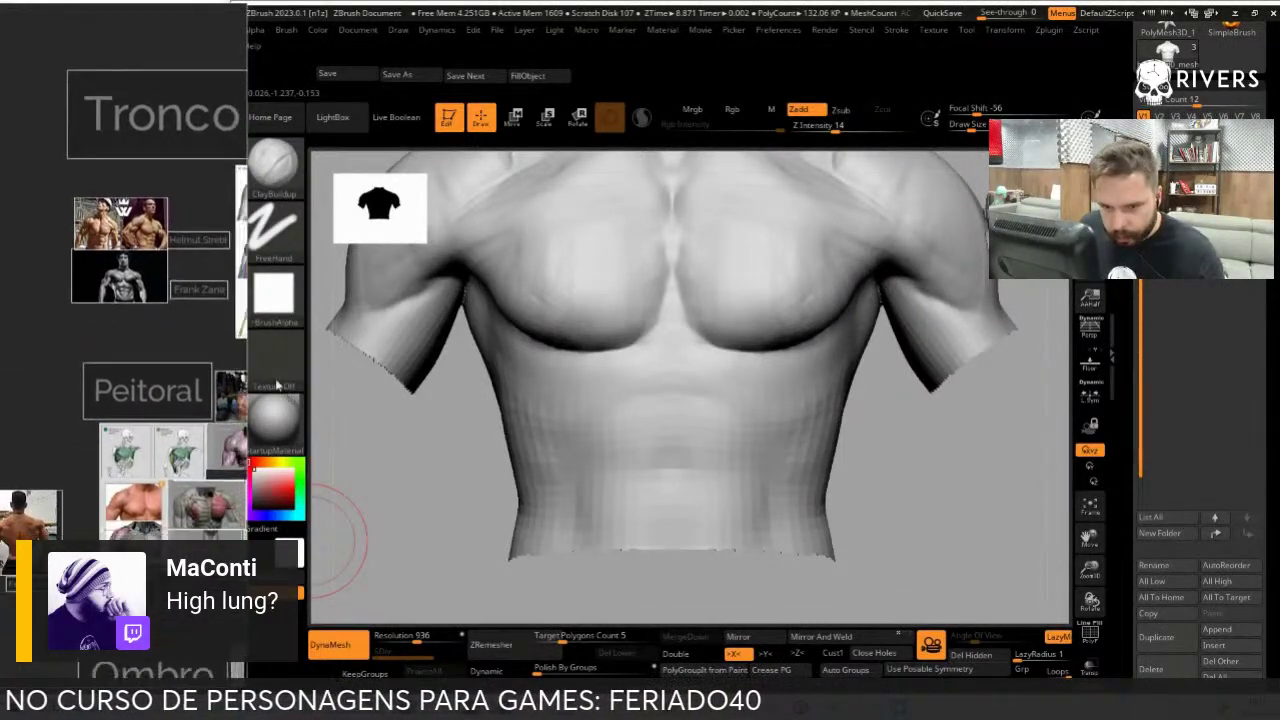
scroll(90, 357, "up", 3)
scroll(90, 357, "down", 2)
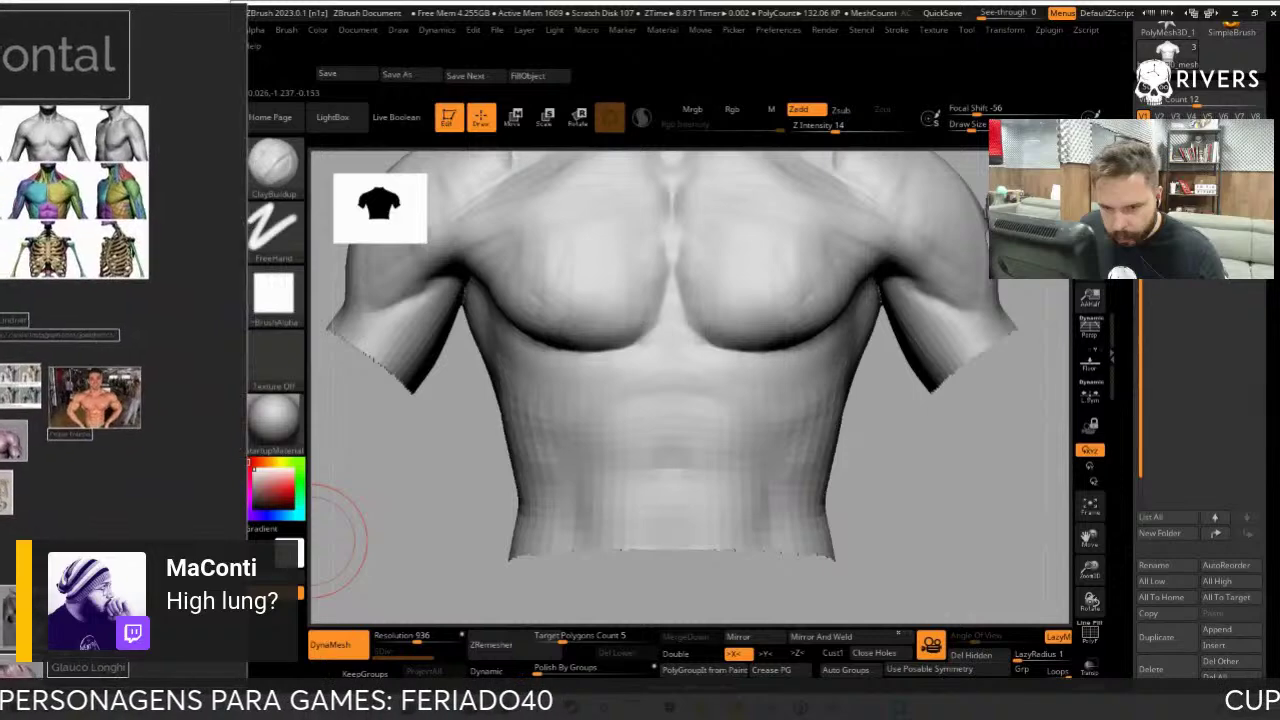
scroll(90, 357, "up", 2)
middle_click_drag(90, 357, 132, 299)
middle_click_drag(245, 428, 154, 477)
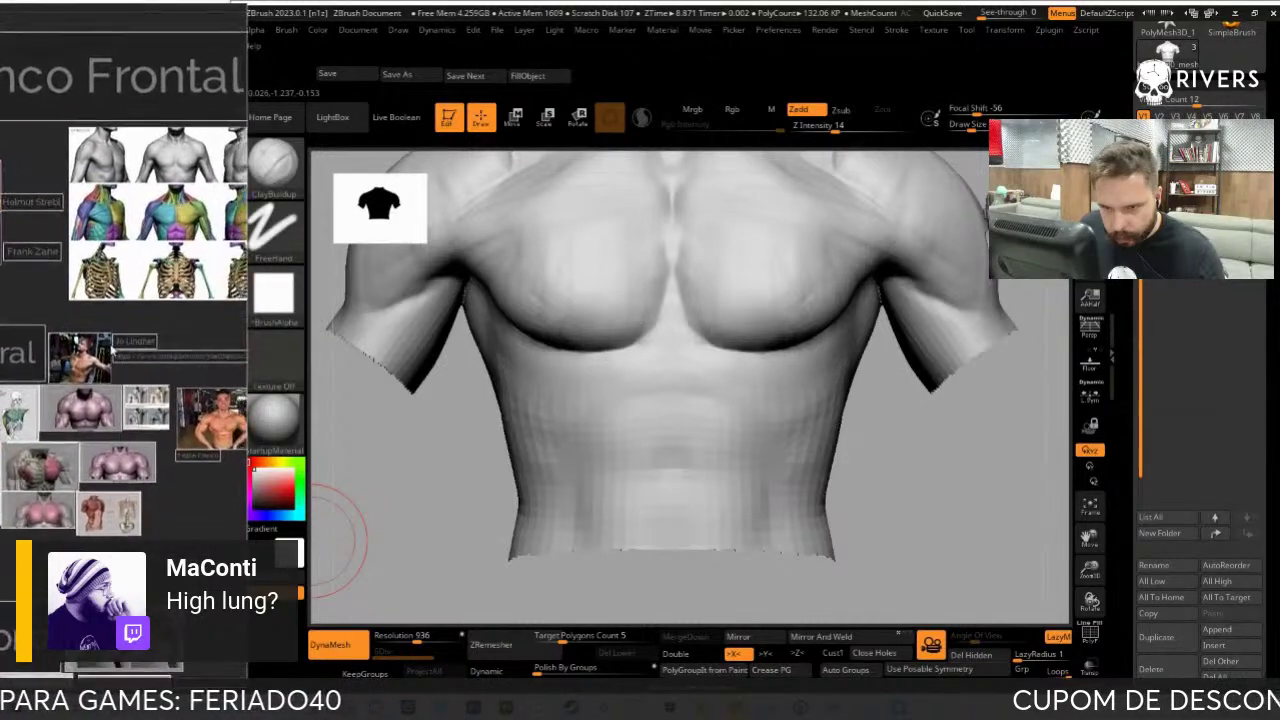
scroll(103, 445, "up", 2)
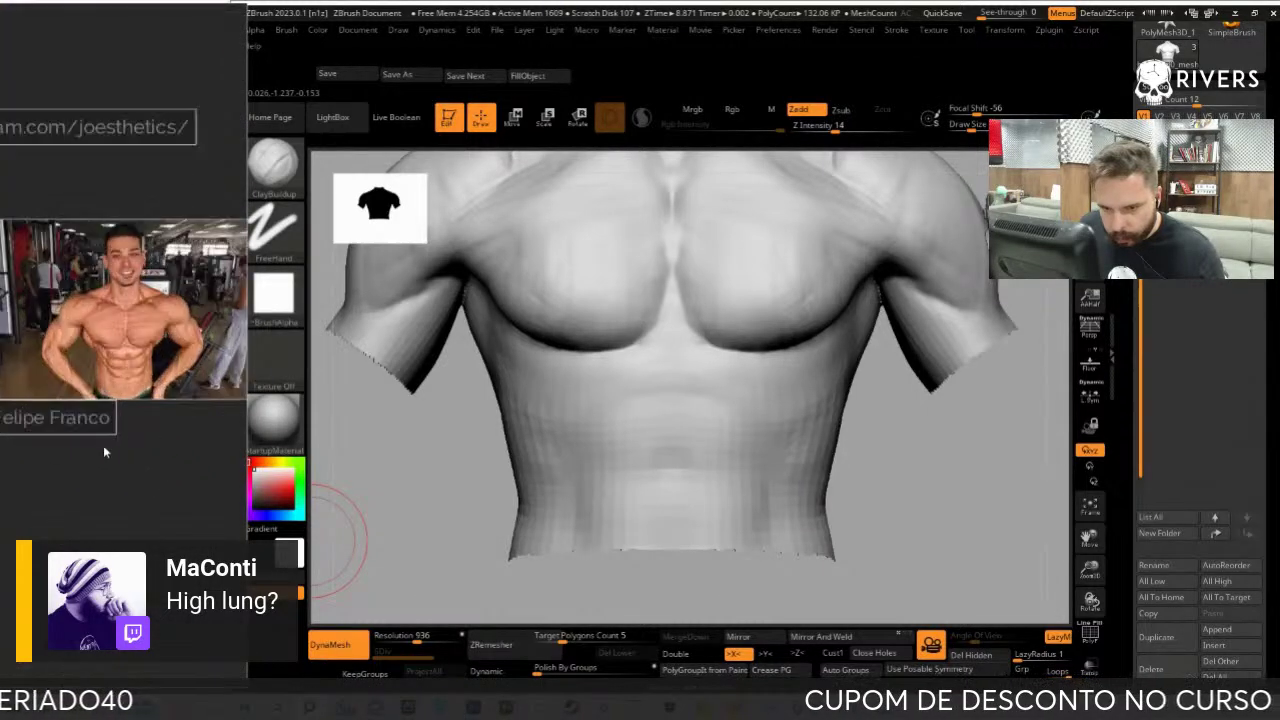
scroll(124, 483, "down", 2)
scroll(124, 483, "down", 2)
Zoom in on the Abdomen group's classic sculpture and fitness six-pack photos
mouse_move(157, 404)
middle_mouse_down()
mouse_move(199, 398)
mouse_move(150, 380)
mouse_move(127, 340)
middle_mouse_up()
scroll(127, 340, "up", 2)
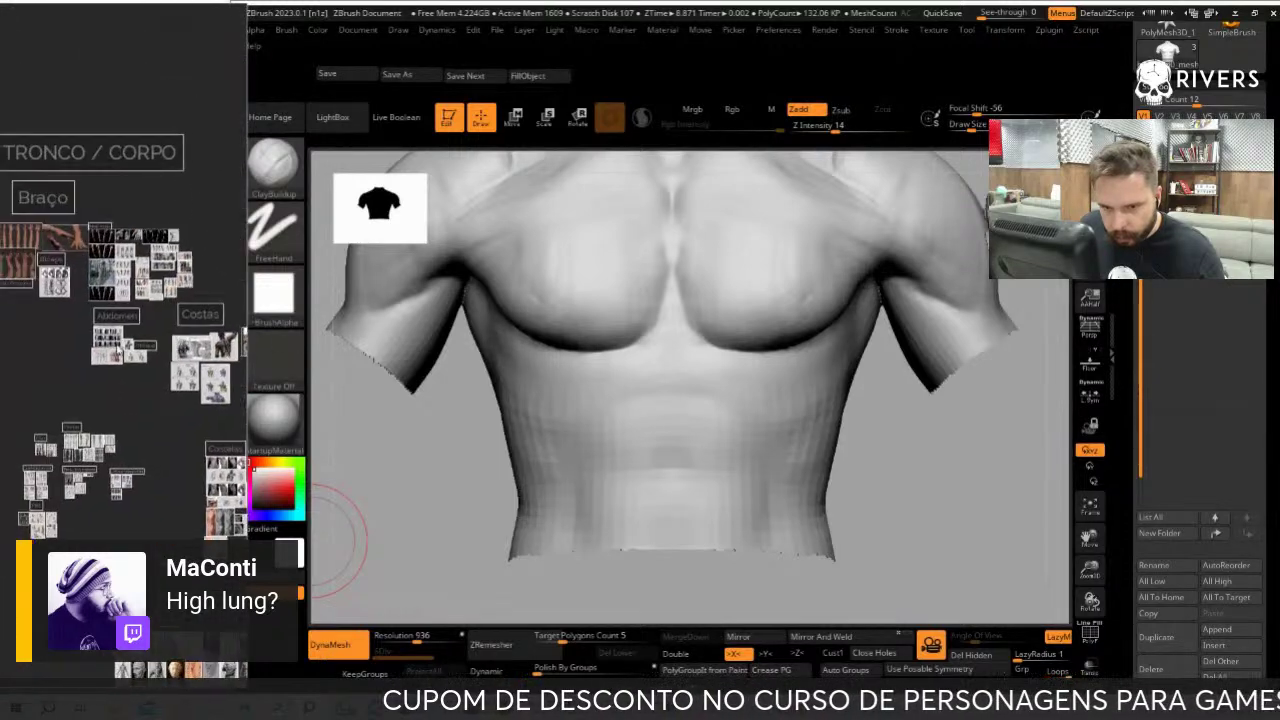
scroll(103, 346, "up", 2)
scroll(95, 380, "up", 2)
scroll(80, 430, "up", 2)
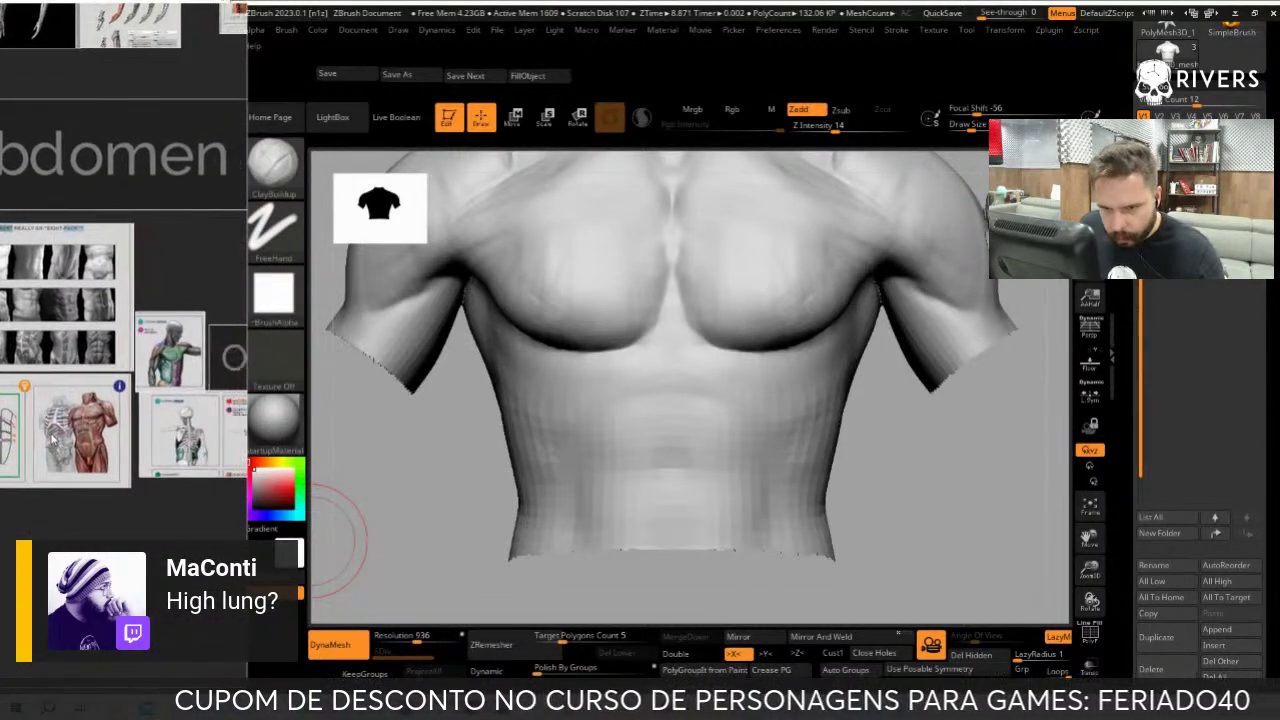
scroll(80, 432, "up", 2)
mouse_move(80, 432)
middle_mouse_down()
mouse_move(130, 337)
mouse_move(122, 500)
middle_mouse_up()
scroll(130, 337, "up", 3)
scroll(130, 337, "down", 2)
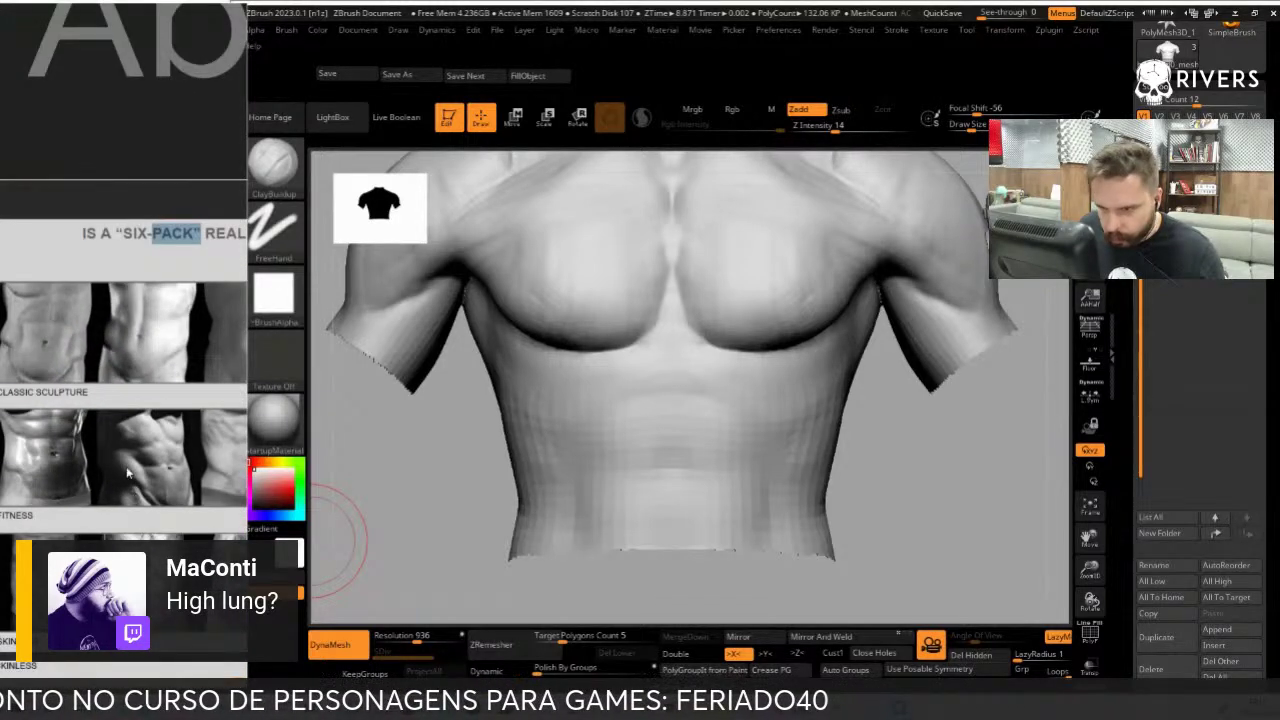
Build up clay on the upper abs below the pecs
left_click_drag(911, 504, 930, 505)
key("b")
key("d")
key("s")
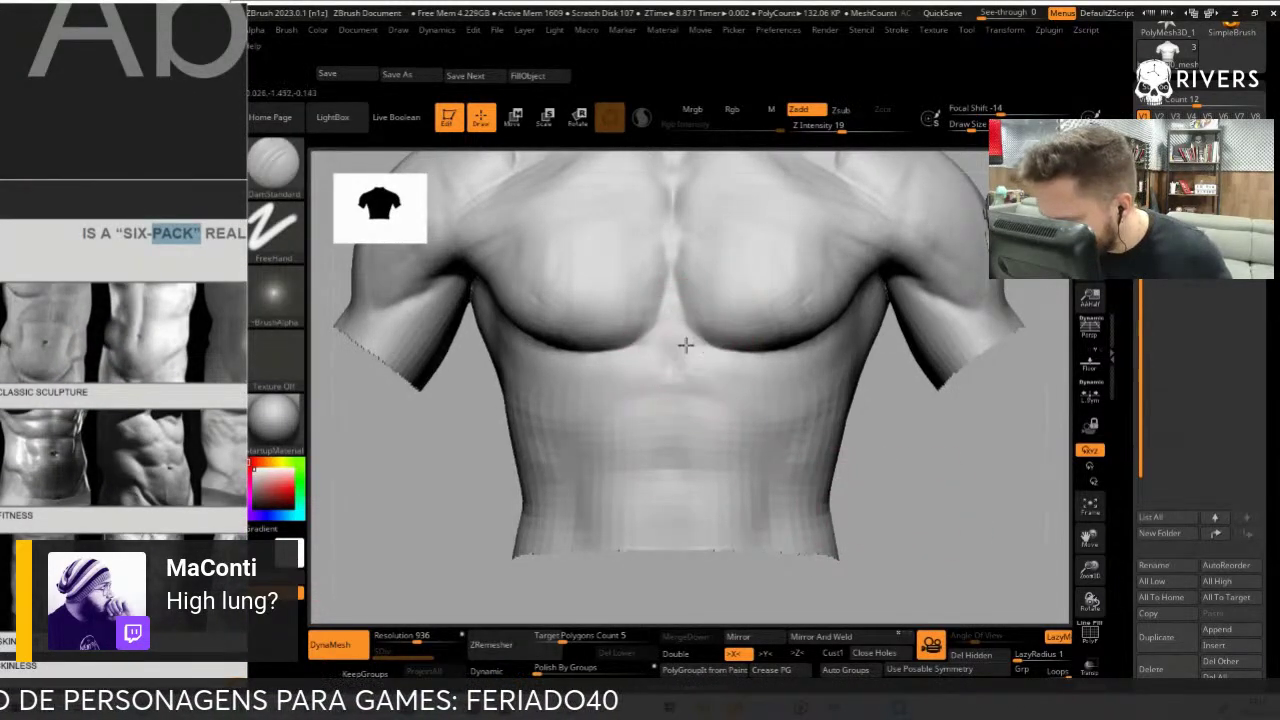
left_click_drag(892, 457, 686, 400)
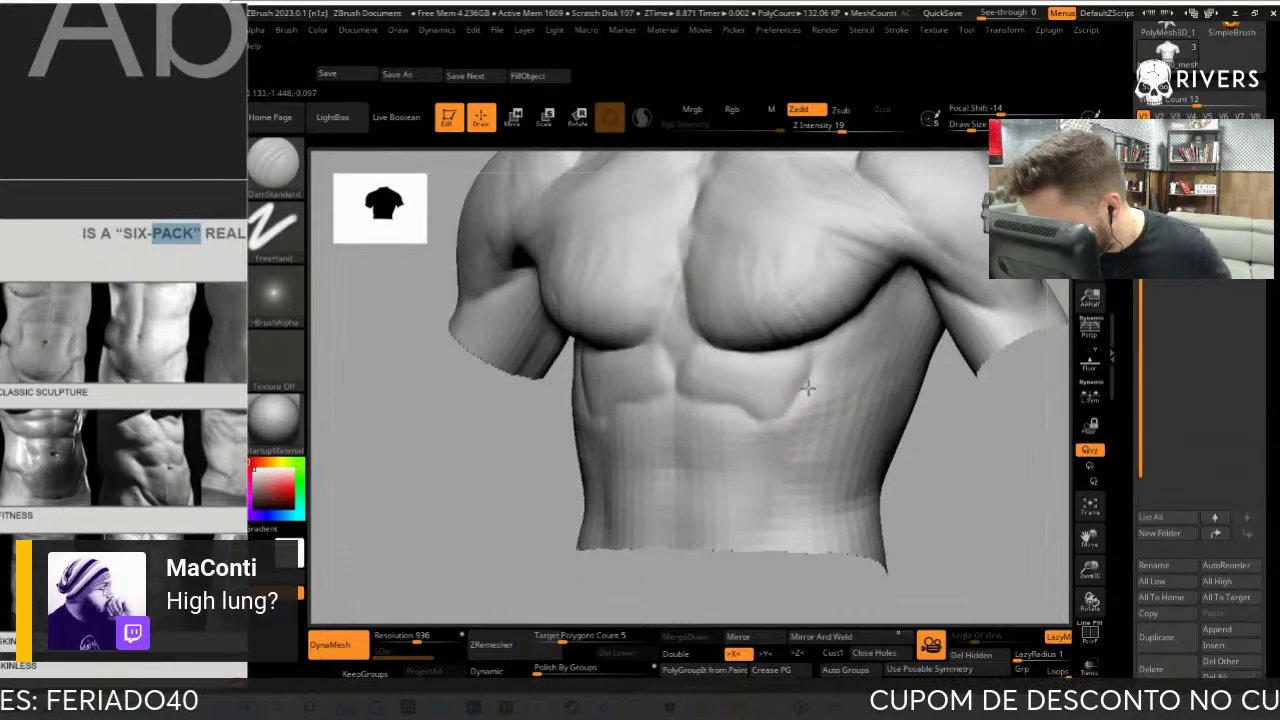
key("b")
key("c")
key("b")
left_click_drag(792, 352, 737, 376)
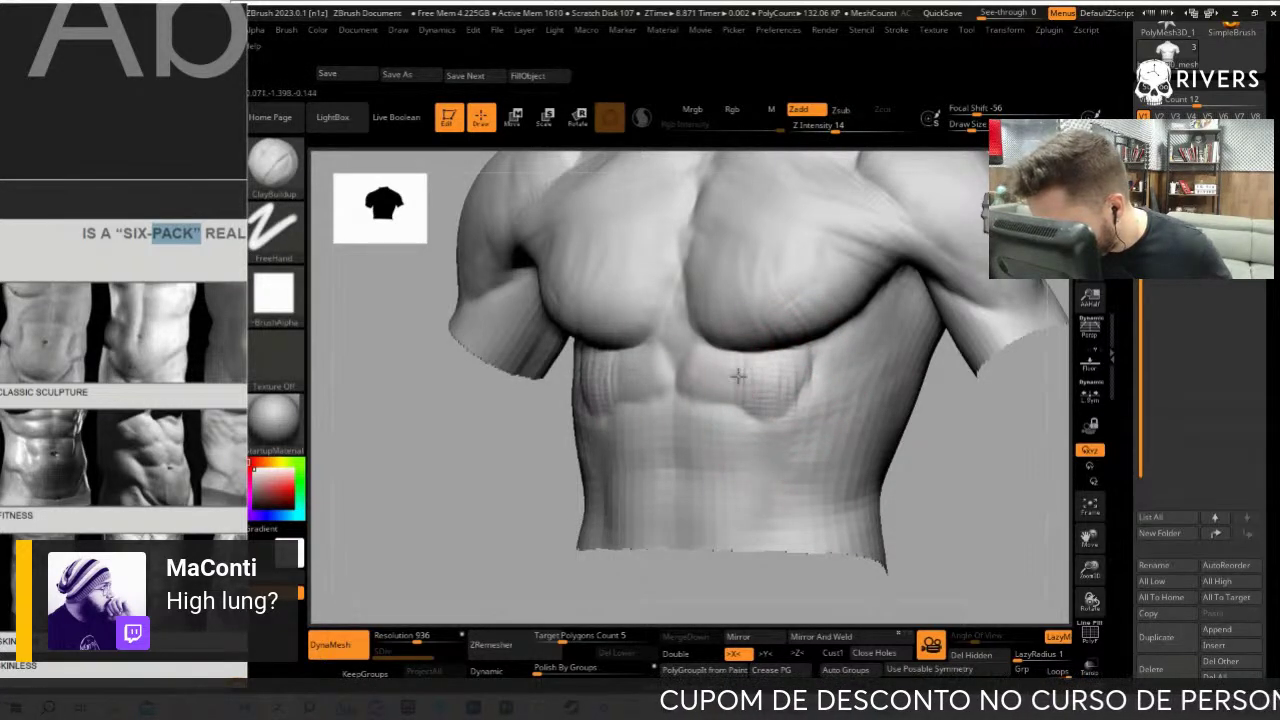
Smooth the abs, check them at three-quarter view, and start lassoing the torso
key("shift")
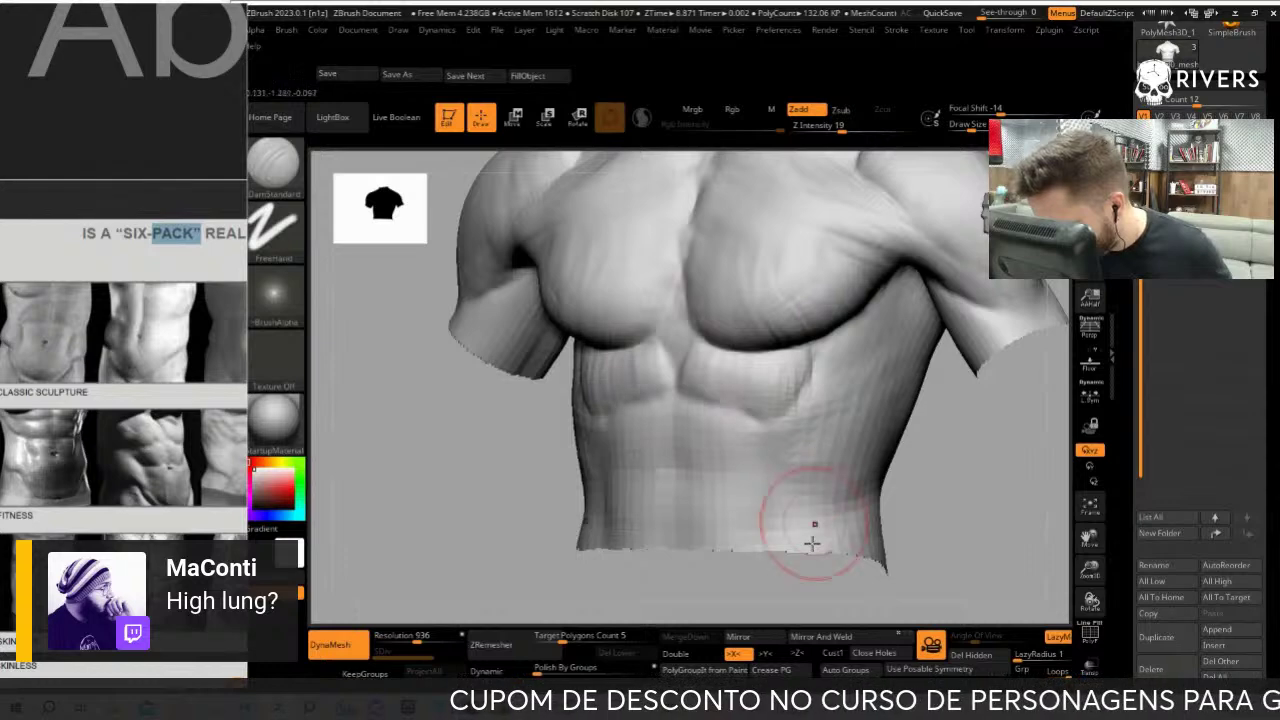
mouse_move(811, 529)
right_mouse_down()
mouse_move(777, 457)
mouse_move(551, 471)
mouse_move(862, 505)
mouse_move(966, 320)
mouse_move(914, 349)
right_mouse_up()
left_click_drag(808, 262, 815, 335, "ctrl+shift")
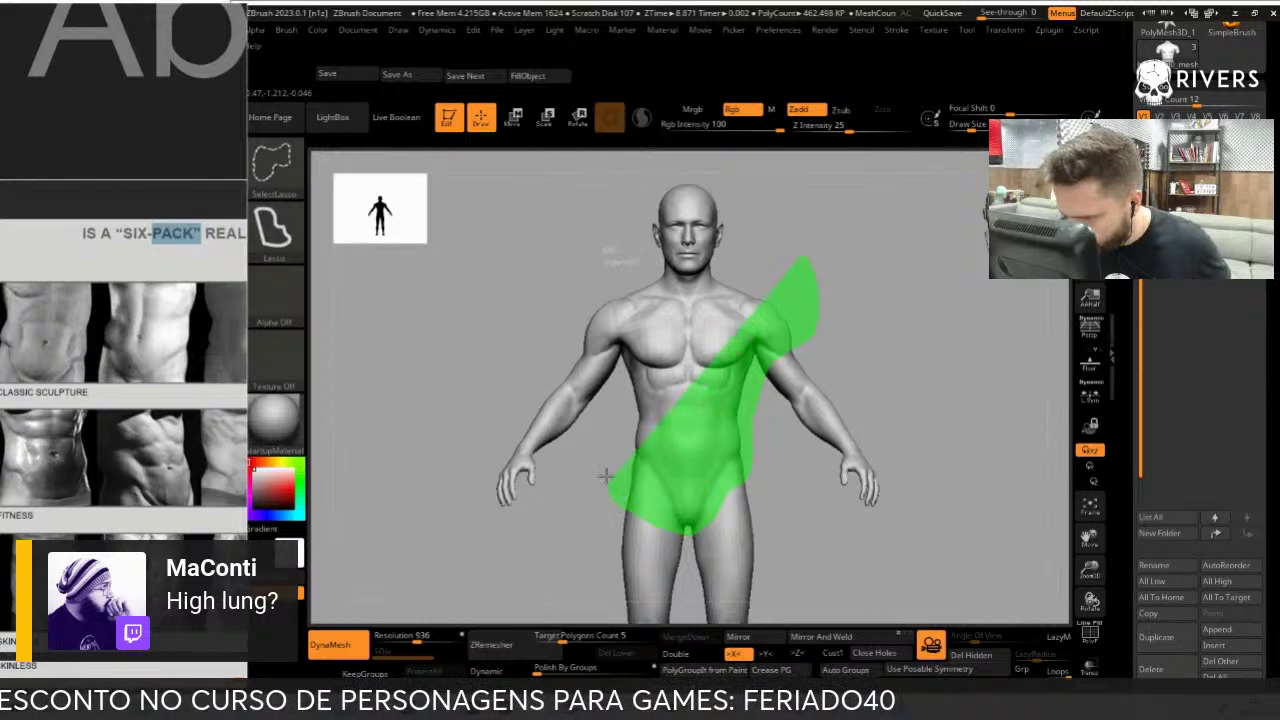
Hide the head and limbs with SelectLasso and frame the isolated torso on the abdomen
left_click_drag(688, 536, 596, 300, "ctrl+shift")
mouse_move(929, 409)
right_mouse_down()
mouse_move(814, 249)
mouse_move(822, 213)
right_mouse_up()
left_click(844, 236, "ctrl+shift")
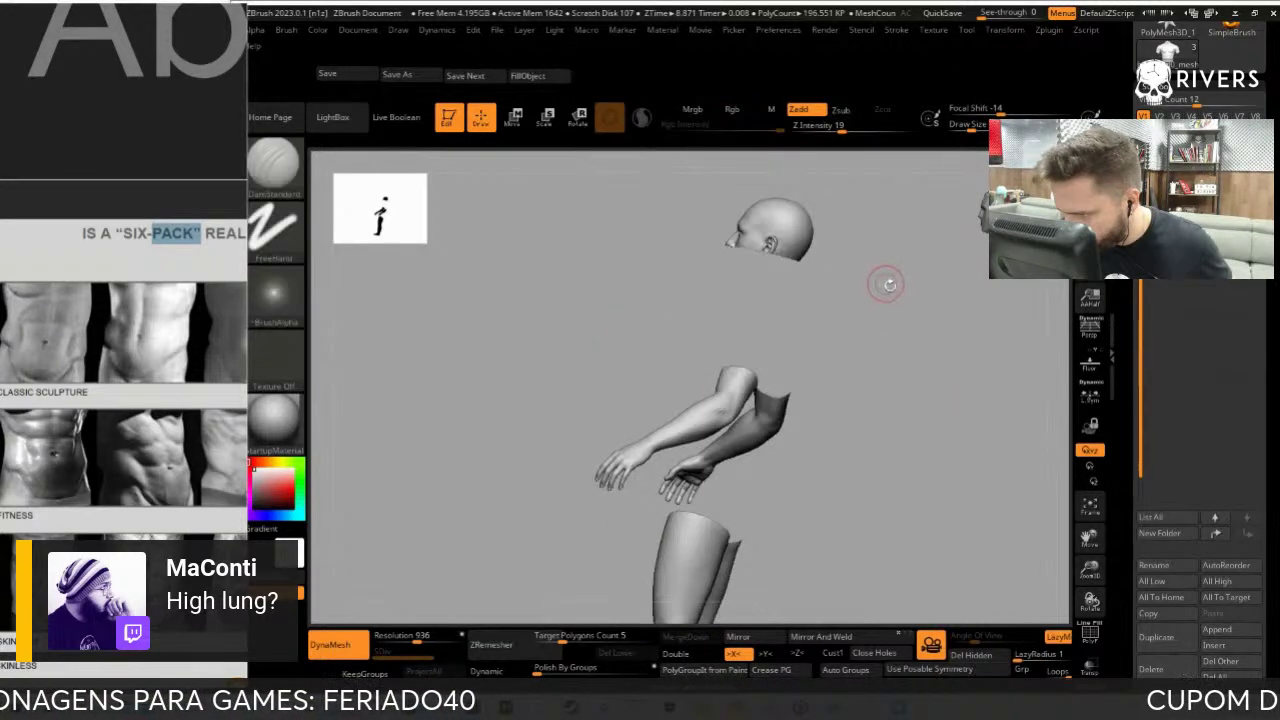
key("ctrl+z")
right_click_drag(889, 300, 871, 306)
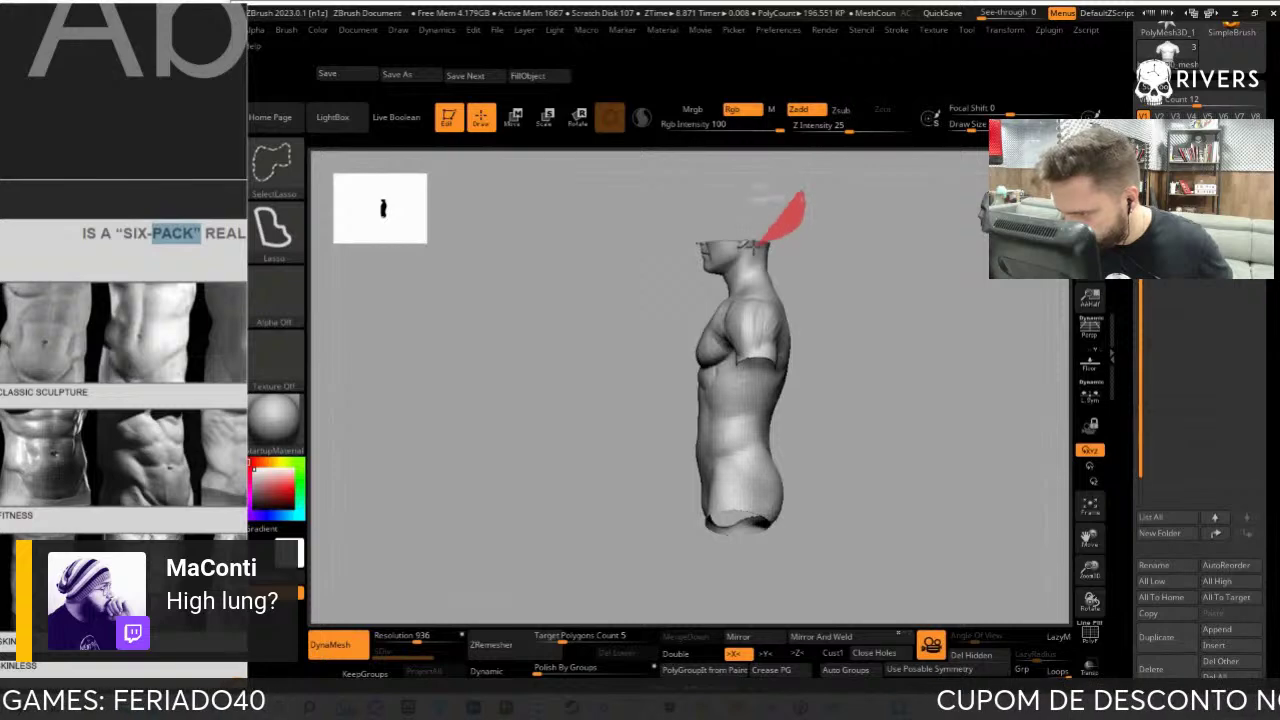
left_click_drag(802, 196, 620, 260, "ctrl+shift")
right_click_drag(640, 300, 949, 374, "shift")
key("f")
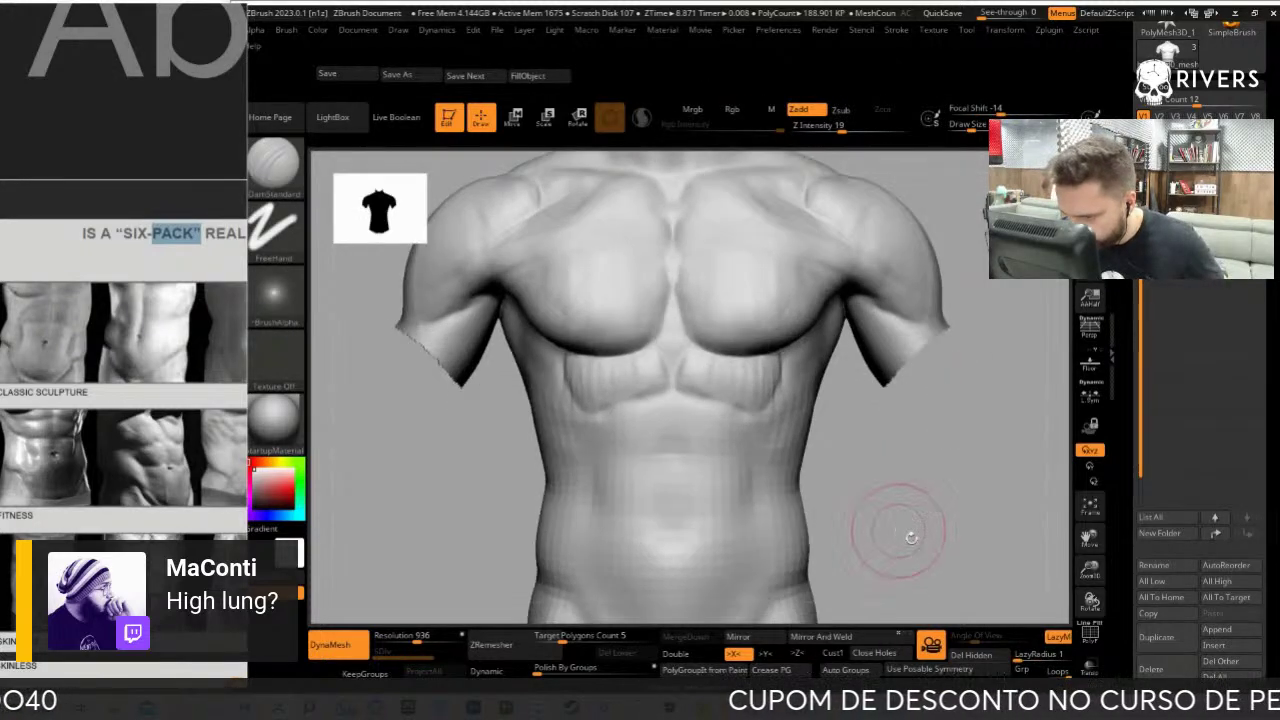
right_click_drag(911, 537, 905, 445, "alt")
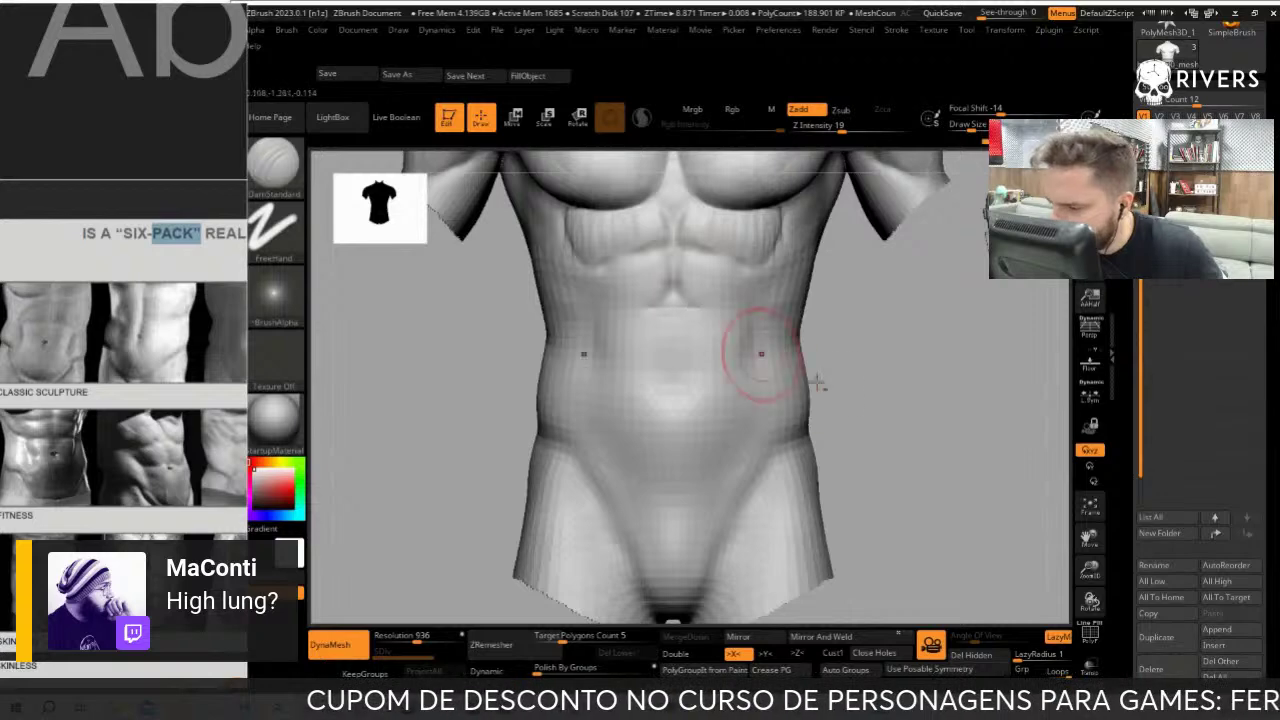
Carve deeper six-pack definition into the lower abs, checking from frontal and three-quarter angles
right_click_drag(817, 383, 712, 315)
mouse_move(743, 314)
left_mouse_down()
mouse_move(757, 288)
mouse_move(677, 320)
mouse_move(735, 365)
left_mouse_up()
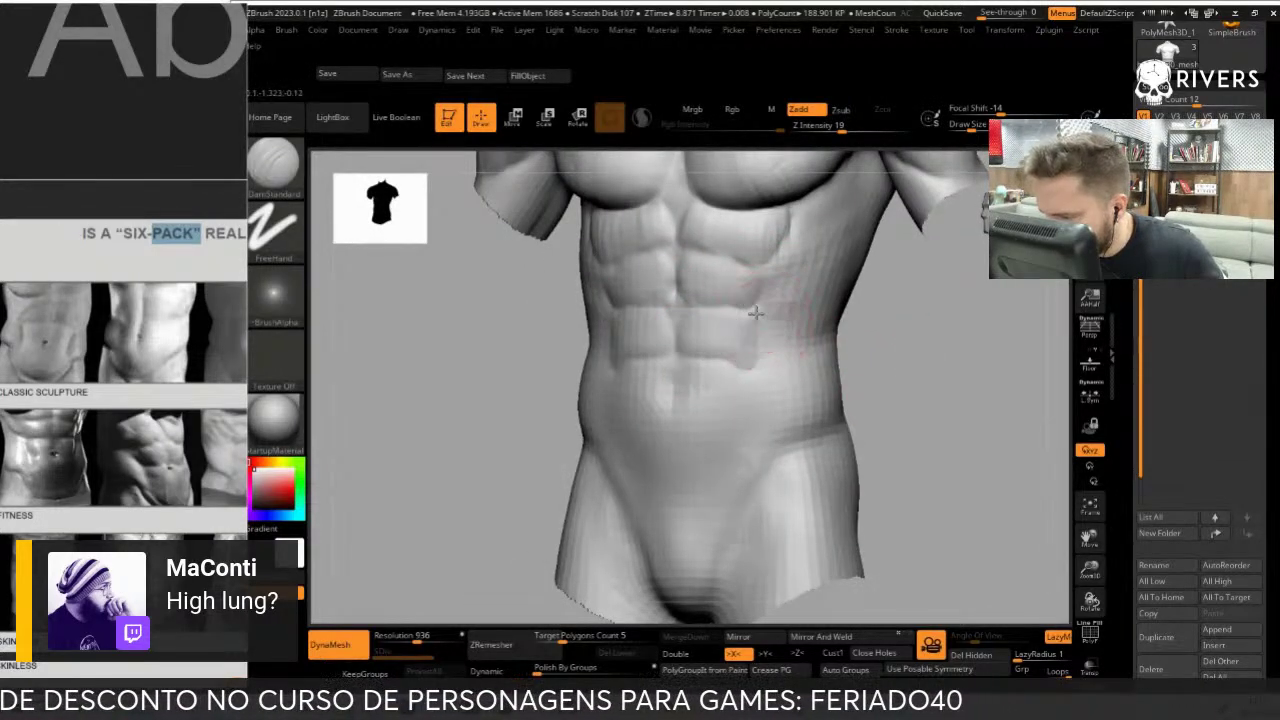
mouse_move(756, 313)
right_mouse_down()
mouse_move(903, 386)
mouse_move(897, 423)
right_mouse_up()
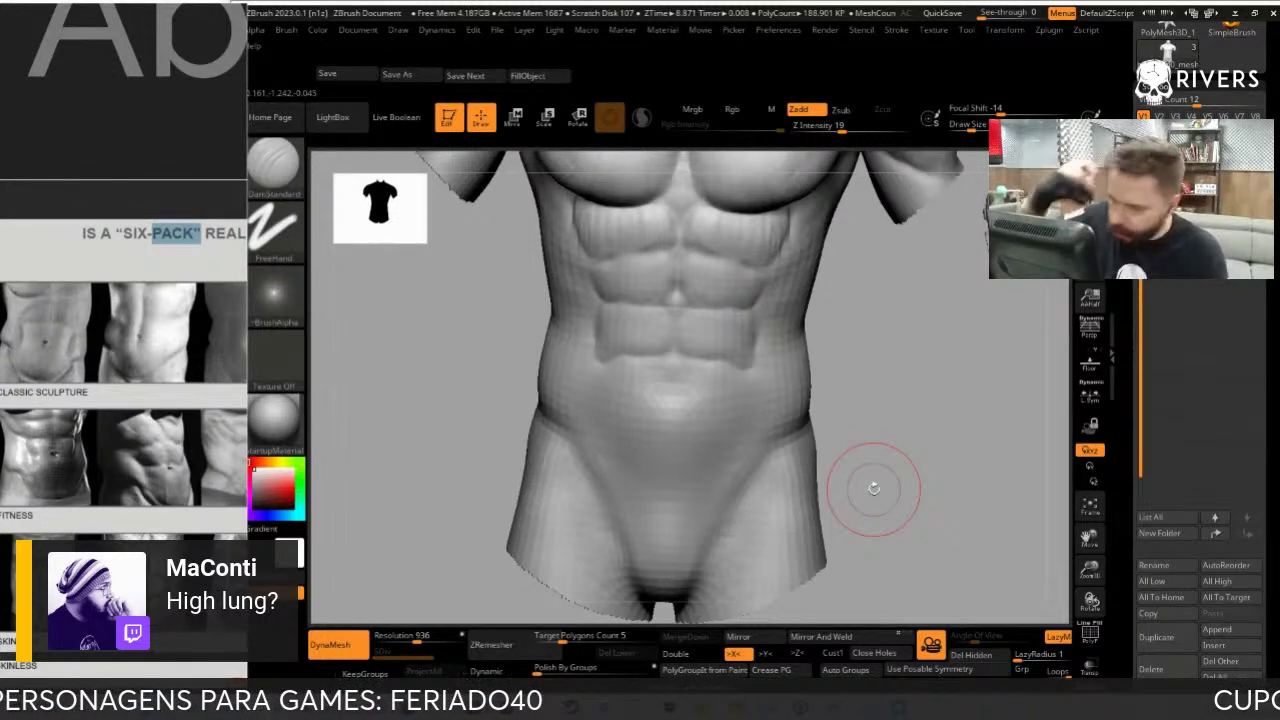
mouse_move(871, 360)
right_mouse_down()
mouse_move(766, 366)
mouse_move(910, 374)
right_mouse_up()
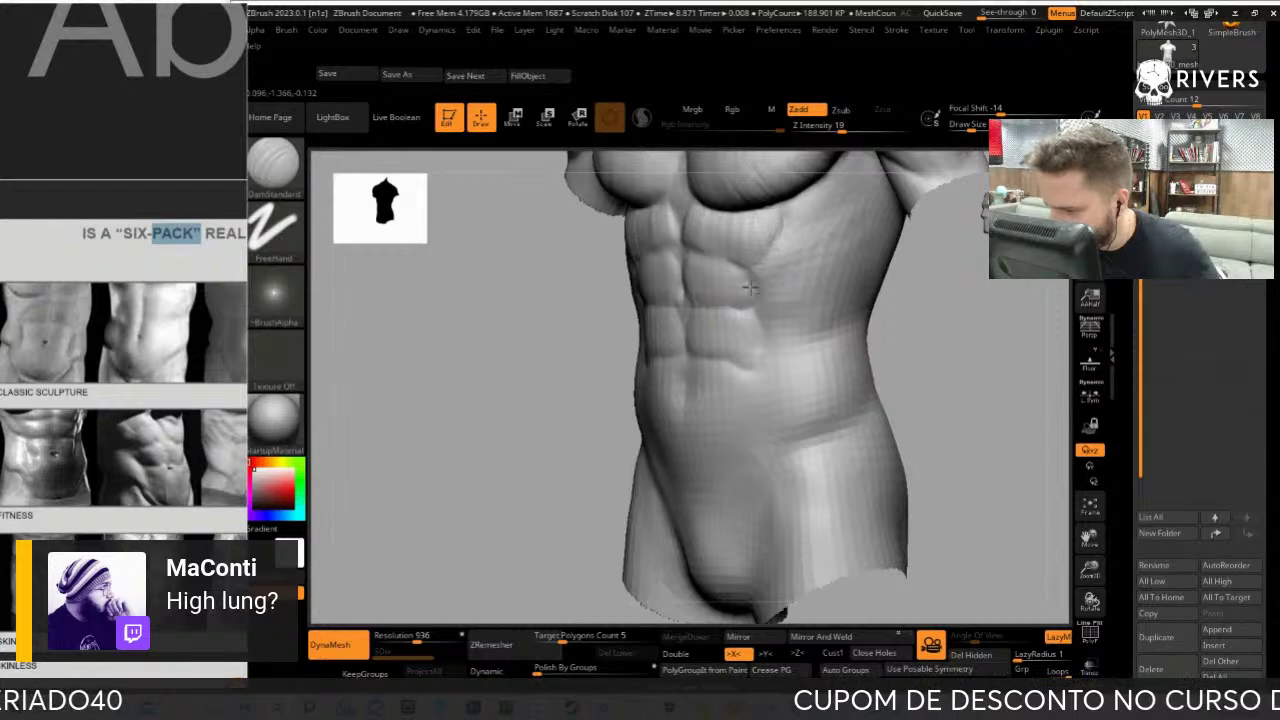
right_click_drag(748, 268, 960, 349)
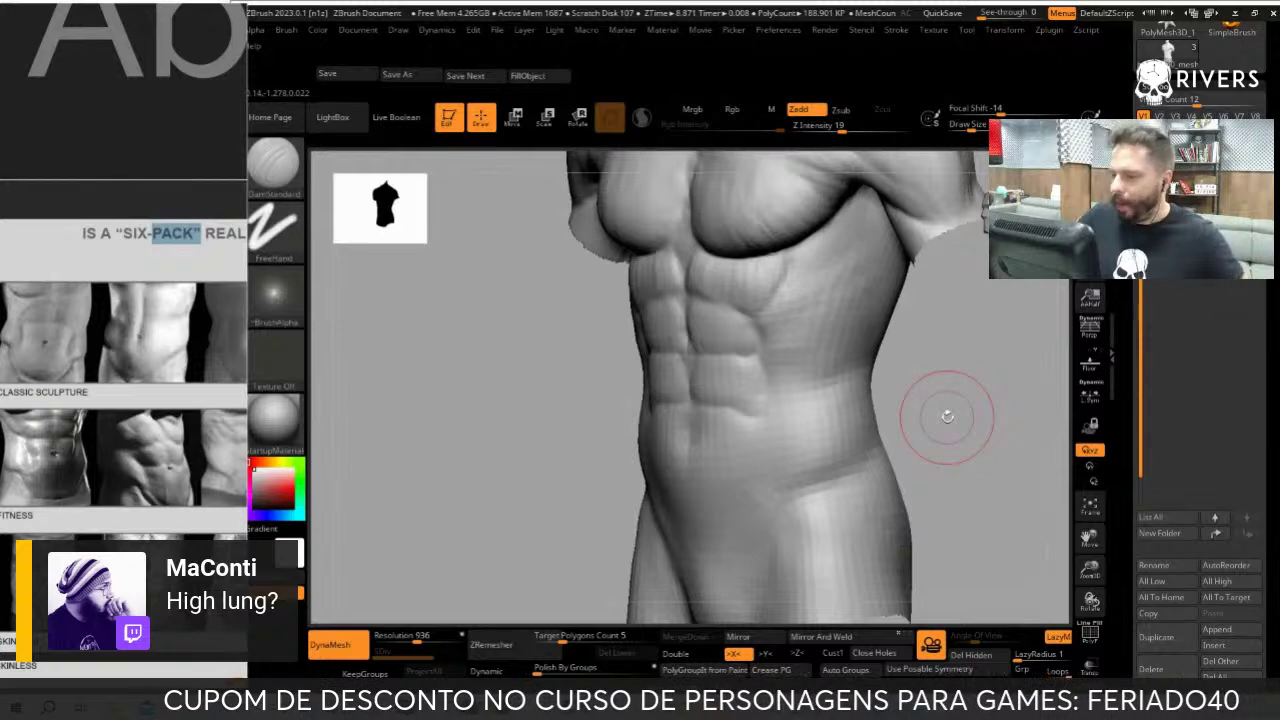
mouse_move(947, 416)
left_mouse_down()
mouse_move(970, 428)
mouse_move(1014, 371)
mouse_move(923, 517)
left_mouse_up()
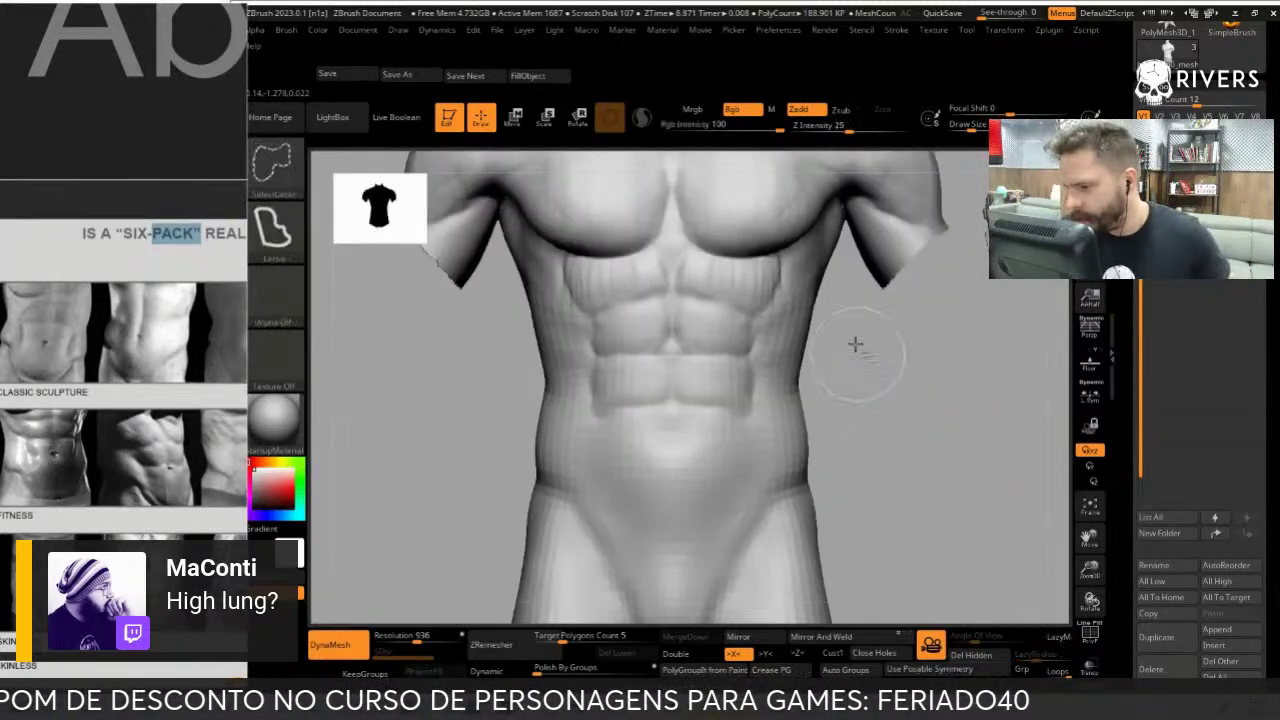
mouse_move(851, 343)
left_mouse_down()
mouse_move(850, 454)
mouse_move(832, 401)
left_mouse_up()
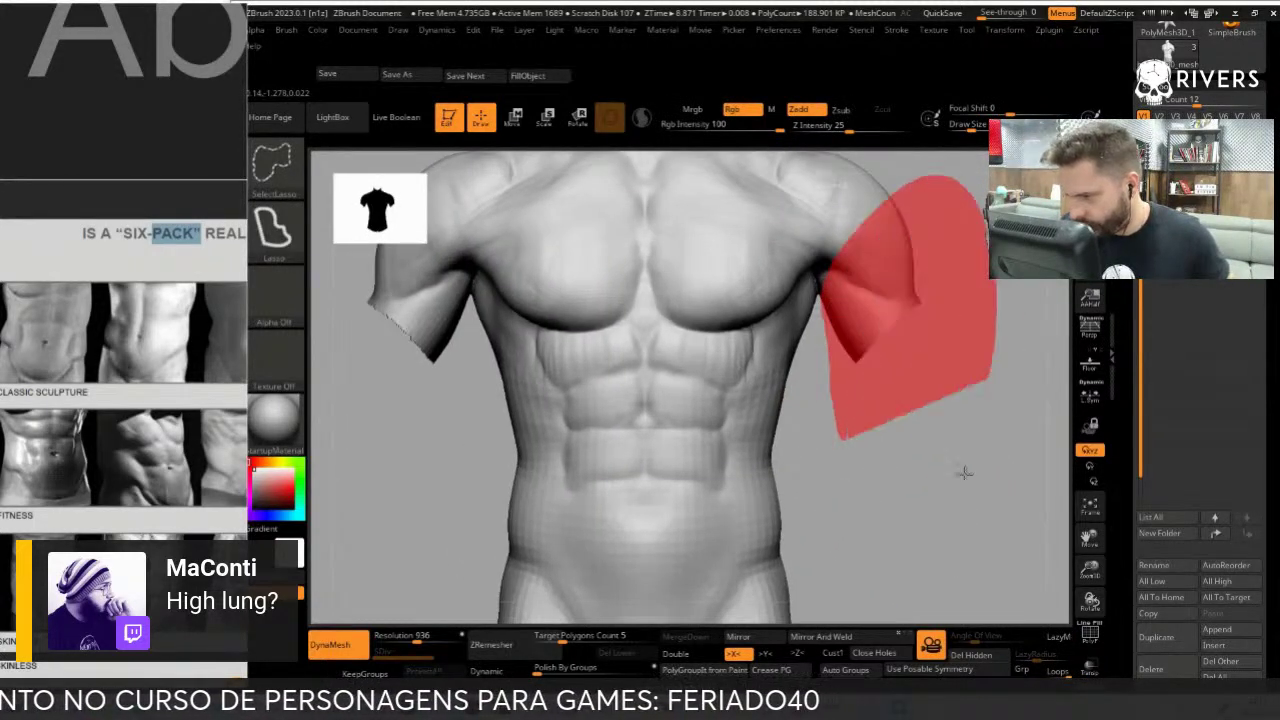
Hide the right shoulder and smooth the torso's side from back, profile and three-quarter views
left_click_drag(821, 311, 966, 475, "ctrl+shift")
key("s")
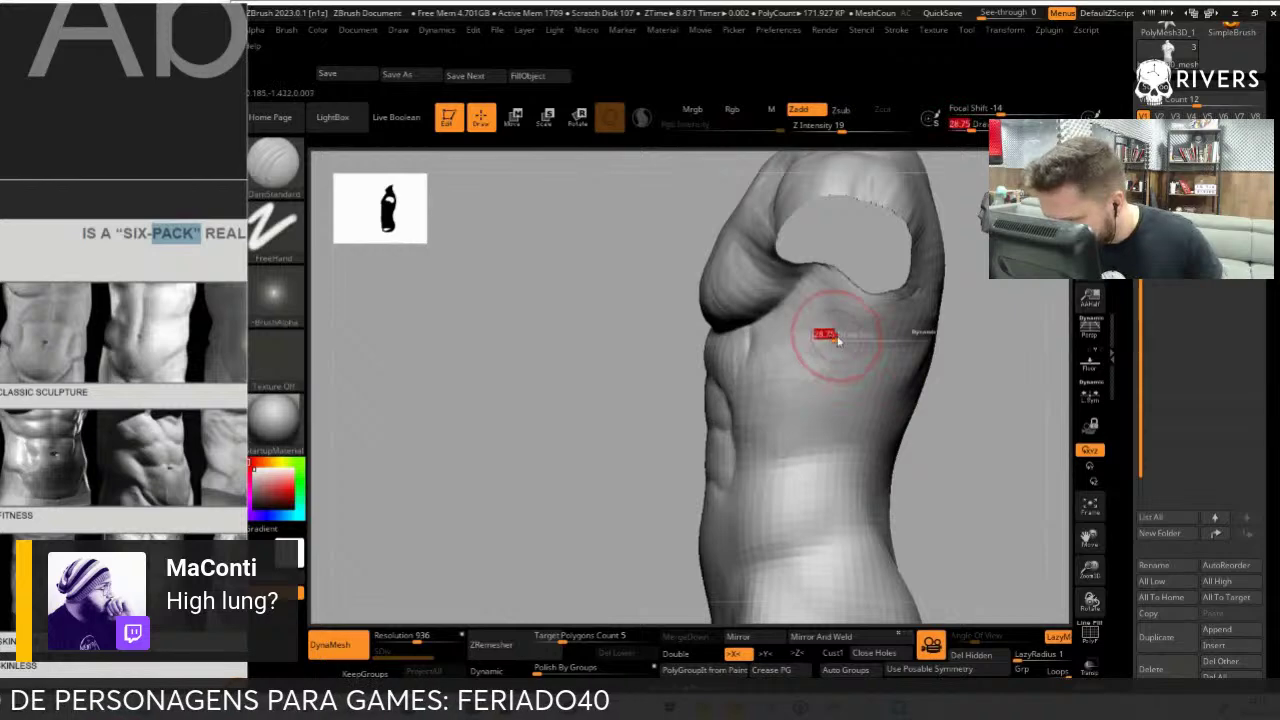
mouse_move(851, 390)
right_mouse_down()
mouse_move(912, 395)
mouse_move(813, 430)
mouse_move(829, 414)
mouse_move(745, 525)
right_mouse_up()
mouse_move(806, 455)
right_mouse_down()
mouse_move(909, 509)
mouse_move(825, 458)
right_mouse_up()
key("shift")
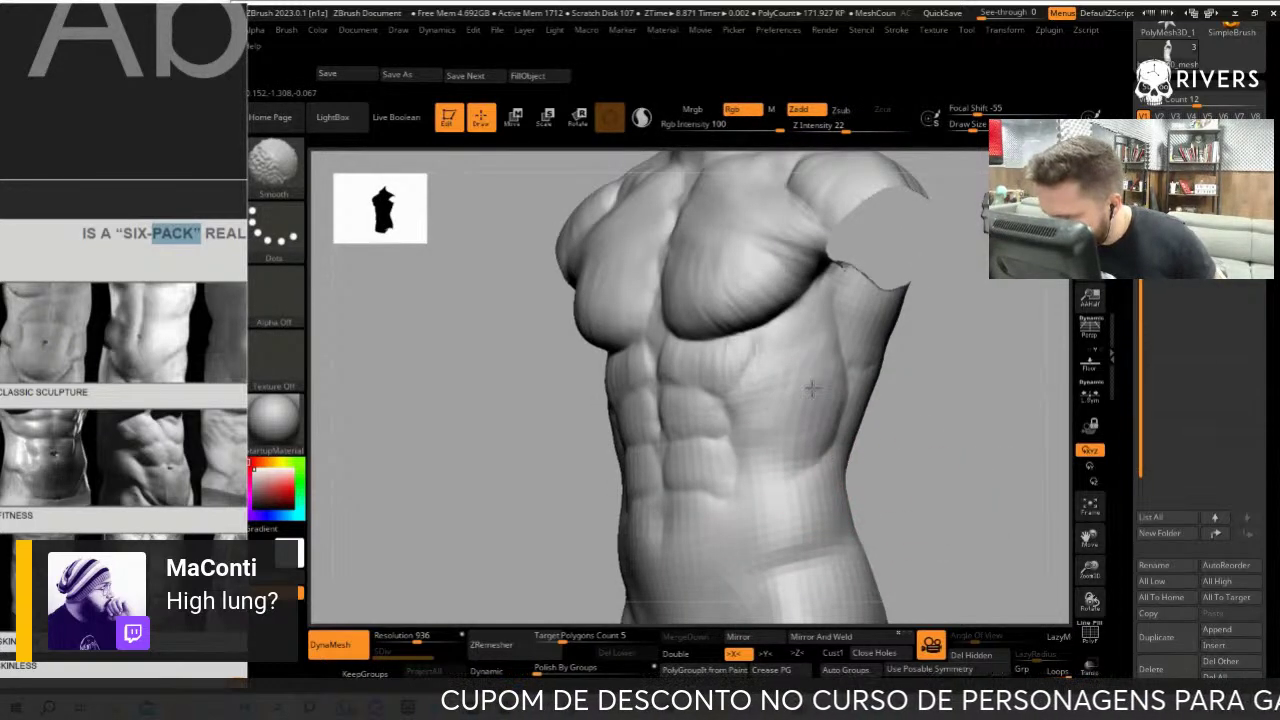
mouse_move(812, 389)
right_mouse_down()
mouse_move(931, 443)
mouse_move(946, 380)
mouse_move(826, 318)
right_mouse_up()
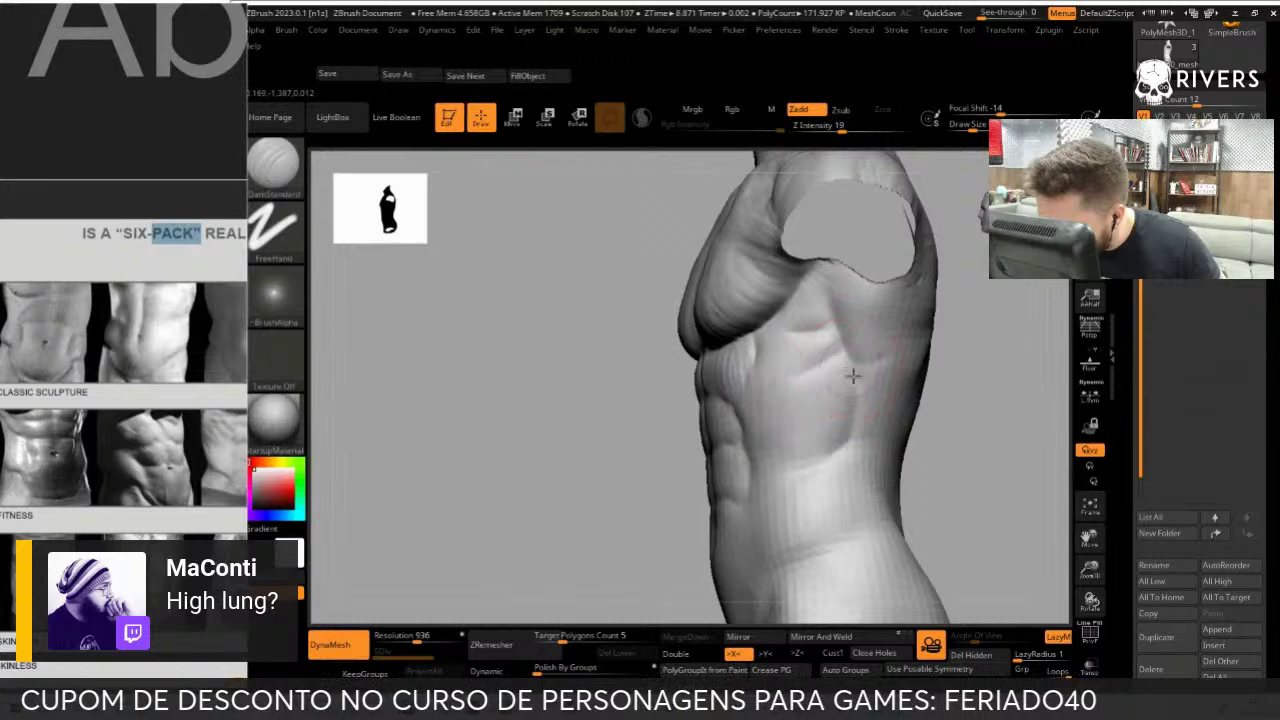
mouse_move(801, 425)
right_mouse_down()
mouse_move(994, 463)
mouse_move(834, 317)
right_mouse_up()
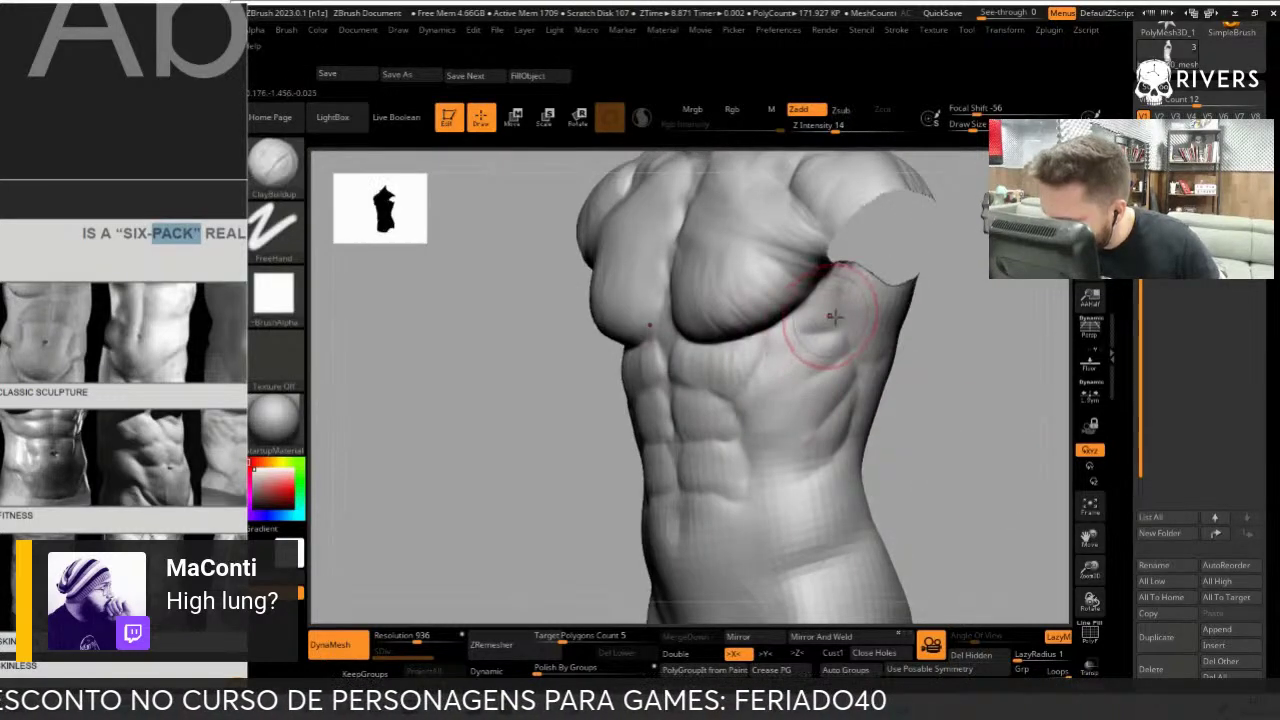
Alternate ClayBuildup and DamStandard to build and carve the serratus ribs along the side
key("shift")
key("b")
key("c")
key("b")
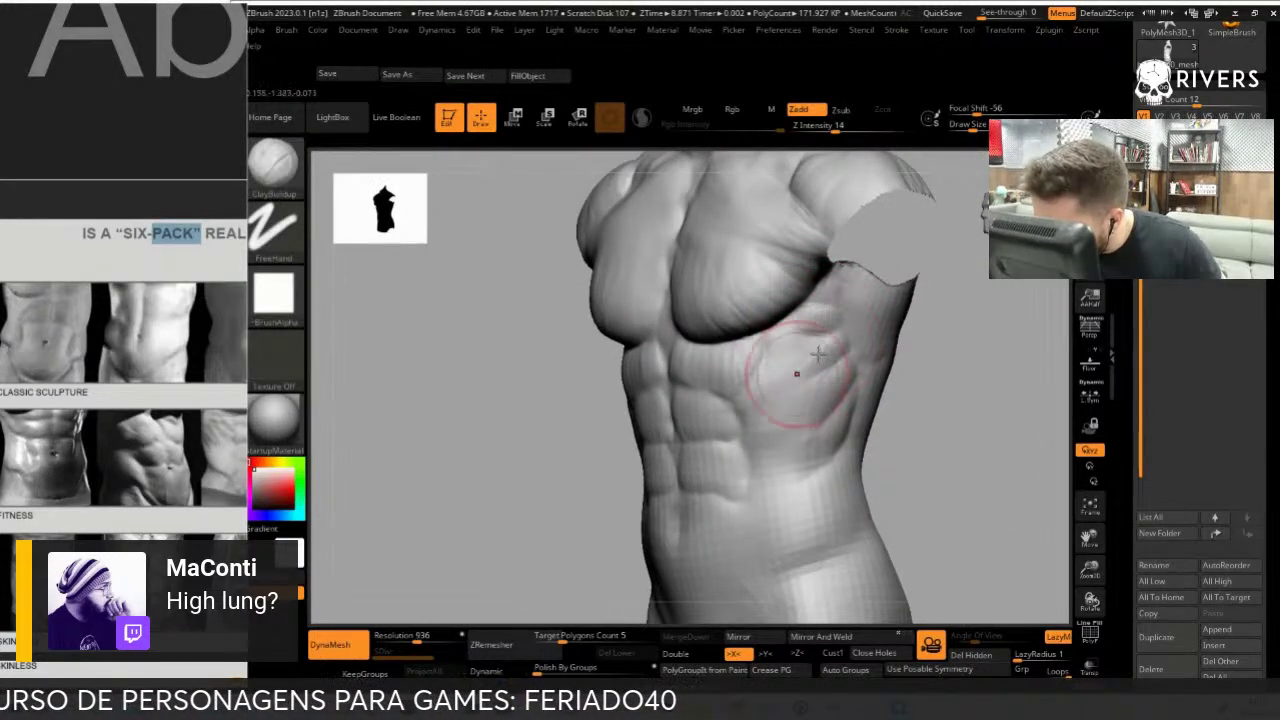
key("b")
key("d")
key("s")
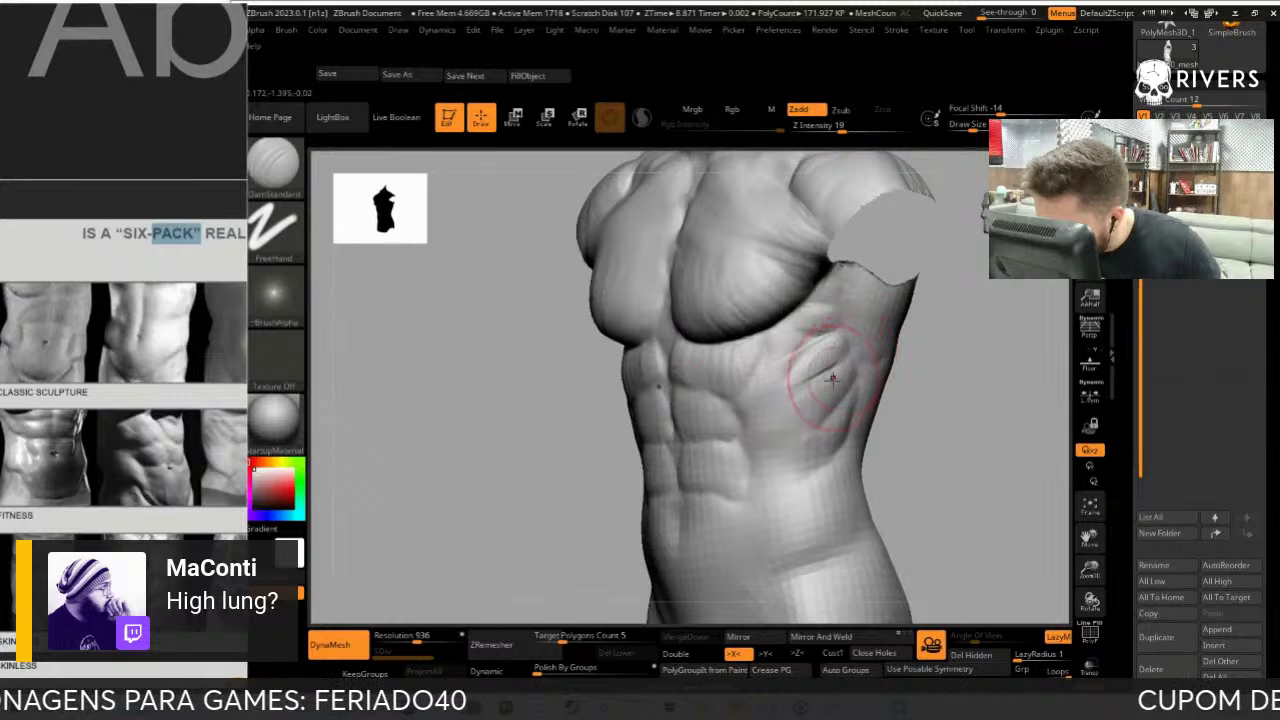
key("b")
key("c")
key("b")
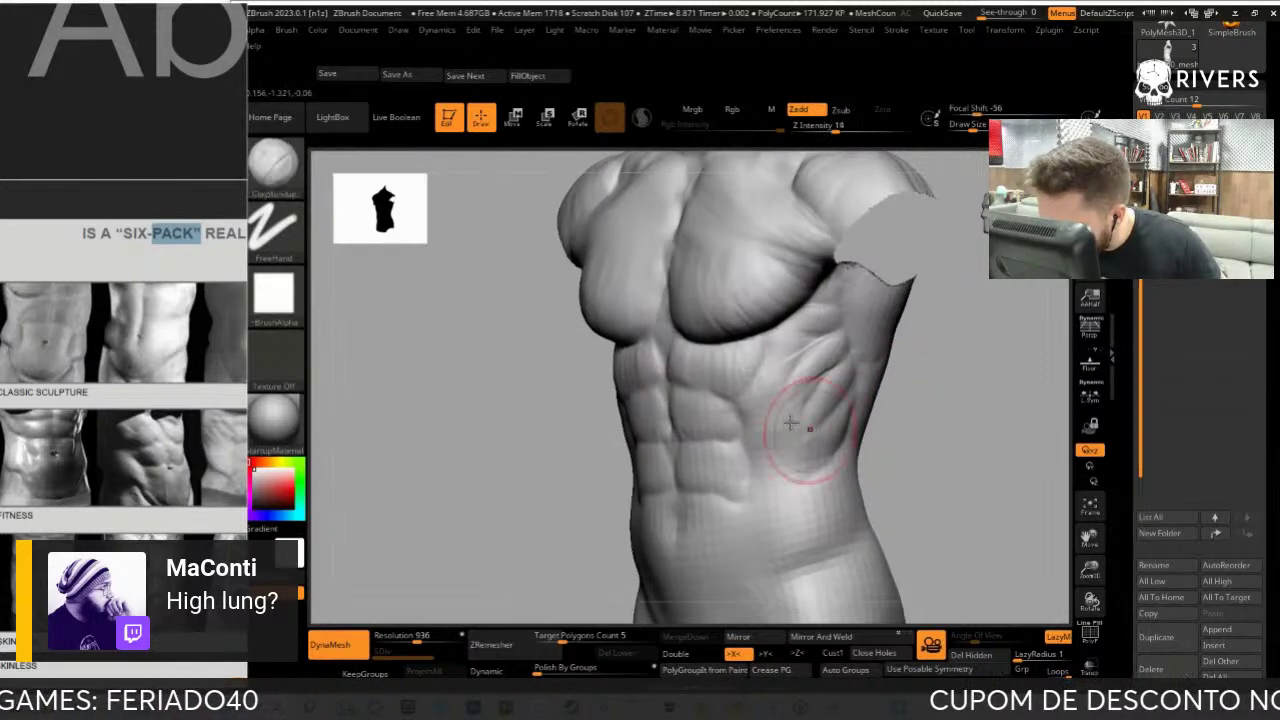
key("b")
key("d")
key("s")
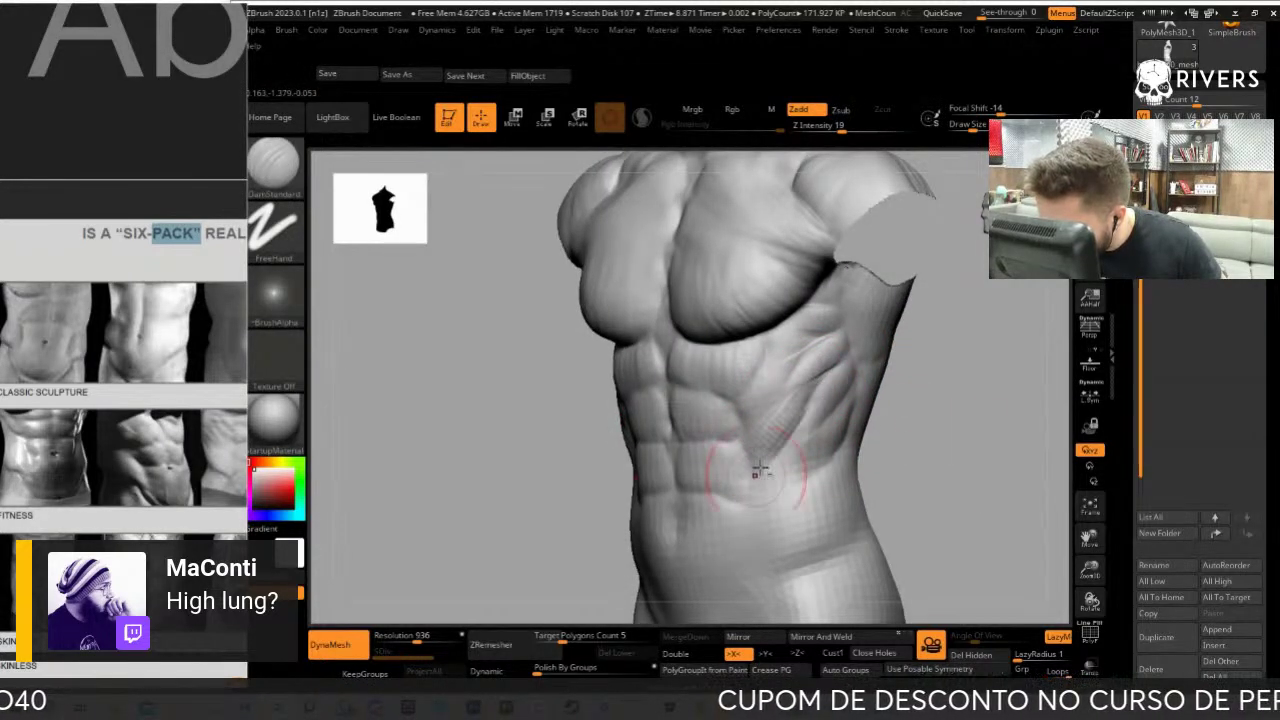
key("b")
key("c")
key("b")
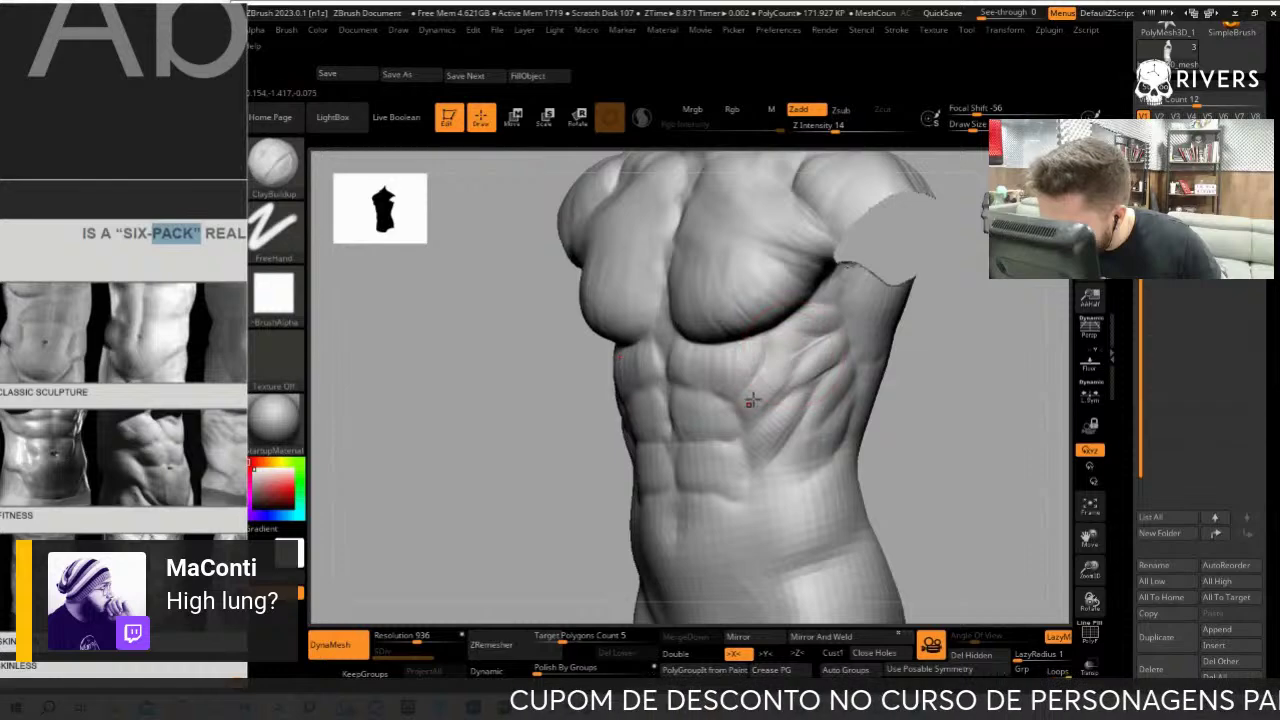
key("b")
key("d")
key("s")
key("b")
key("c")
key("b")
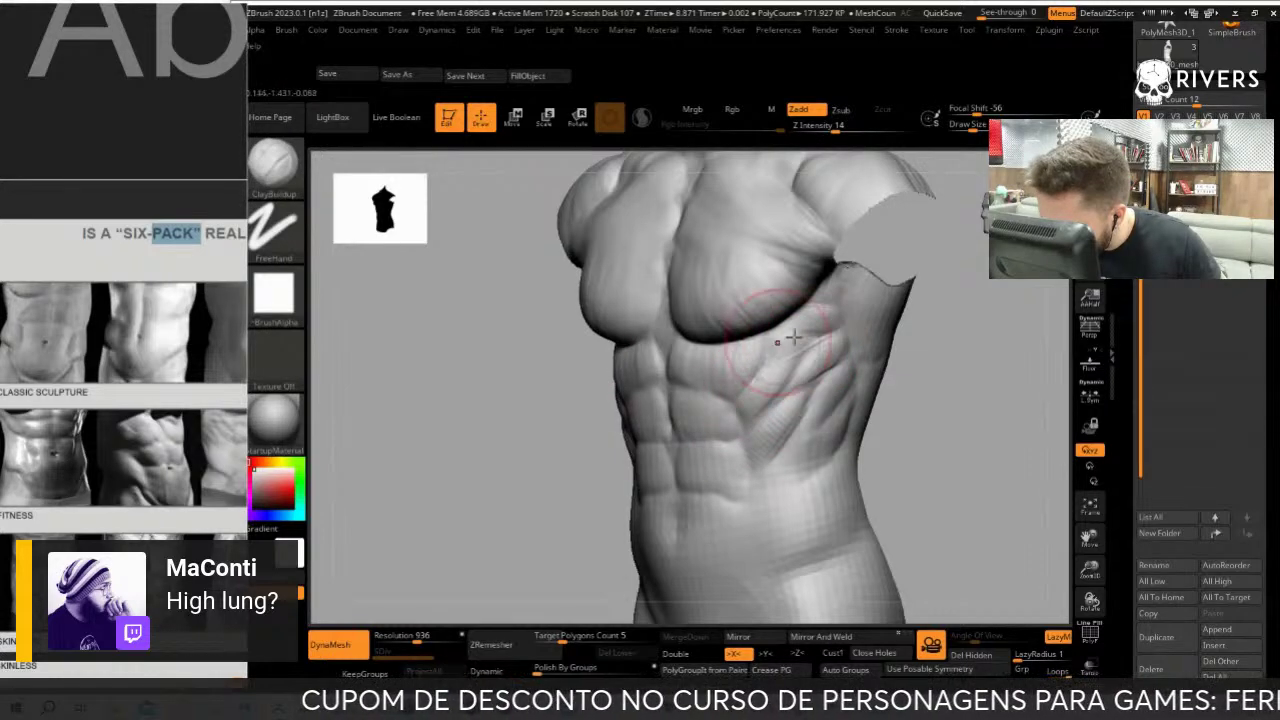
key("b")
key("d")
key("s")
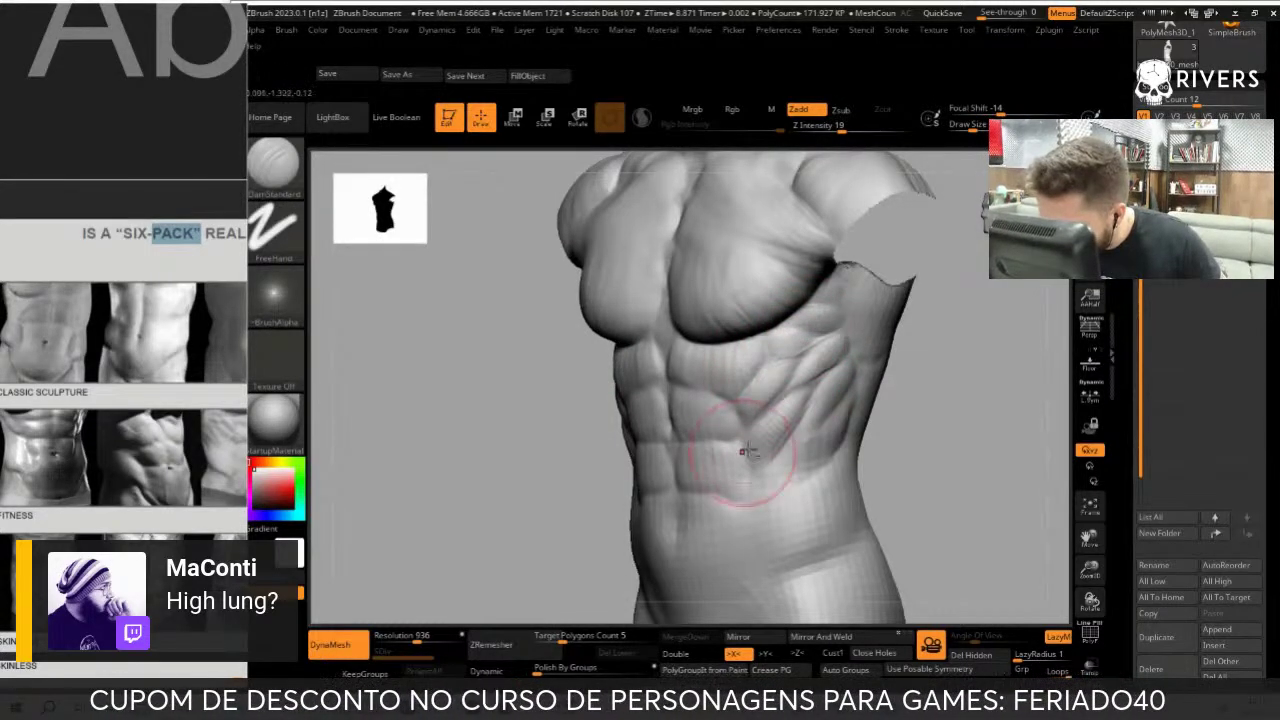
Refine the obliques from a frontal angle with ClayBuildup and DamStandard, then frame the torso
left_click_drag(940, 416, 801, 432)
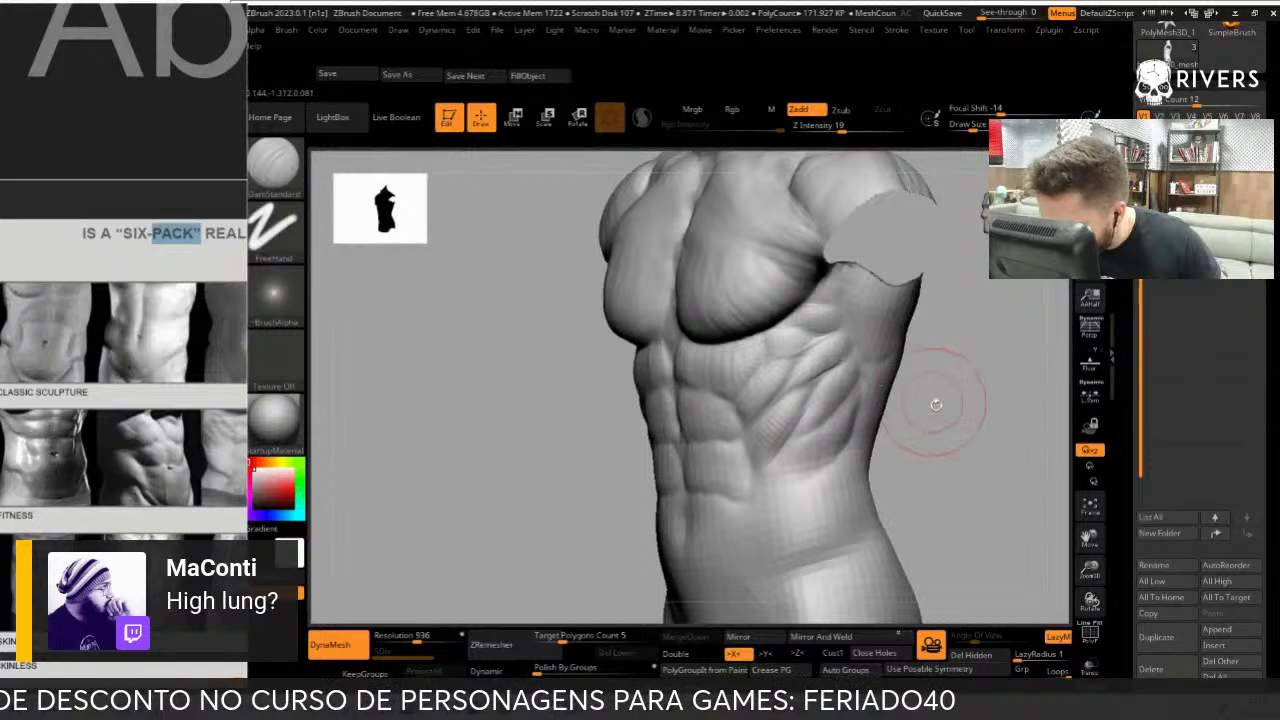
left_click_drag(936, 404, 851, 372)
key("b")
key("c")
key("b")
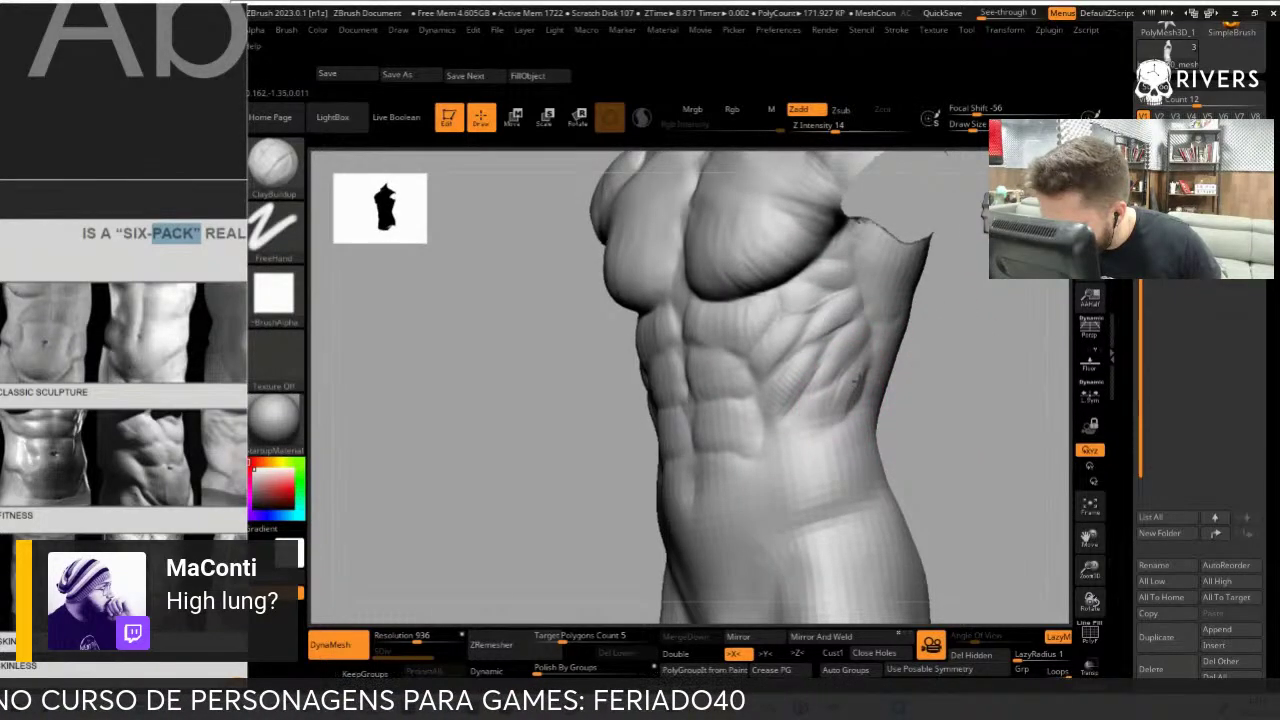
key("b")
key("d")
key("s")
key("b")
key("c")
key("b")
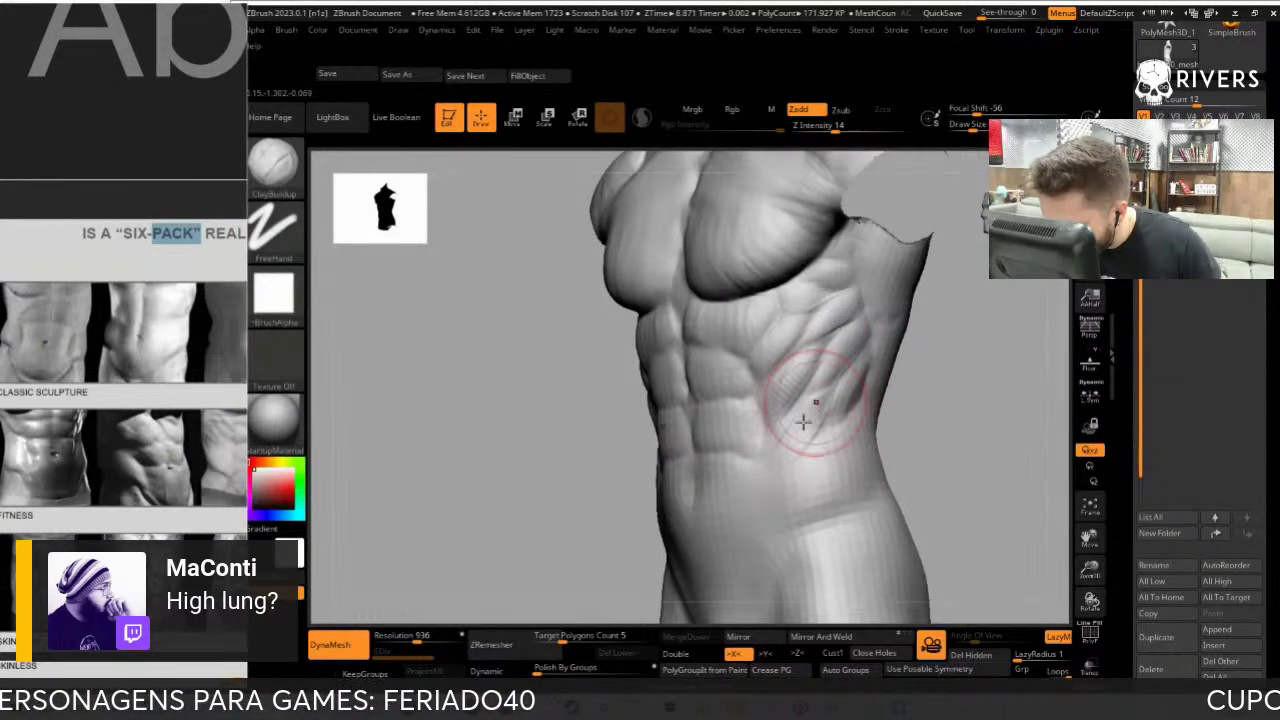
key("b")
key("d")
key("s")
left_click_drag(822, 425, 986, 443, "shift")
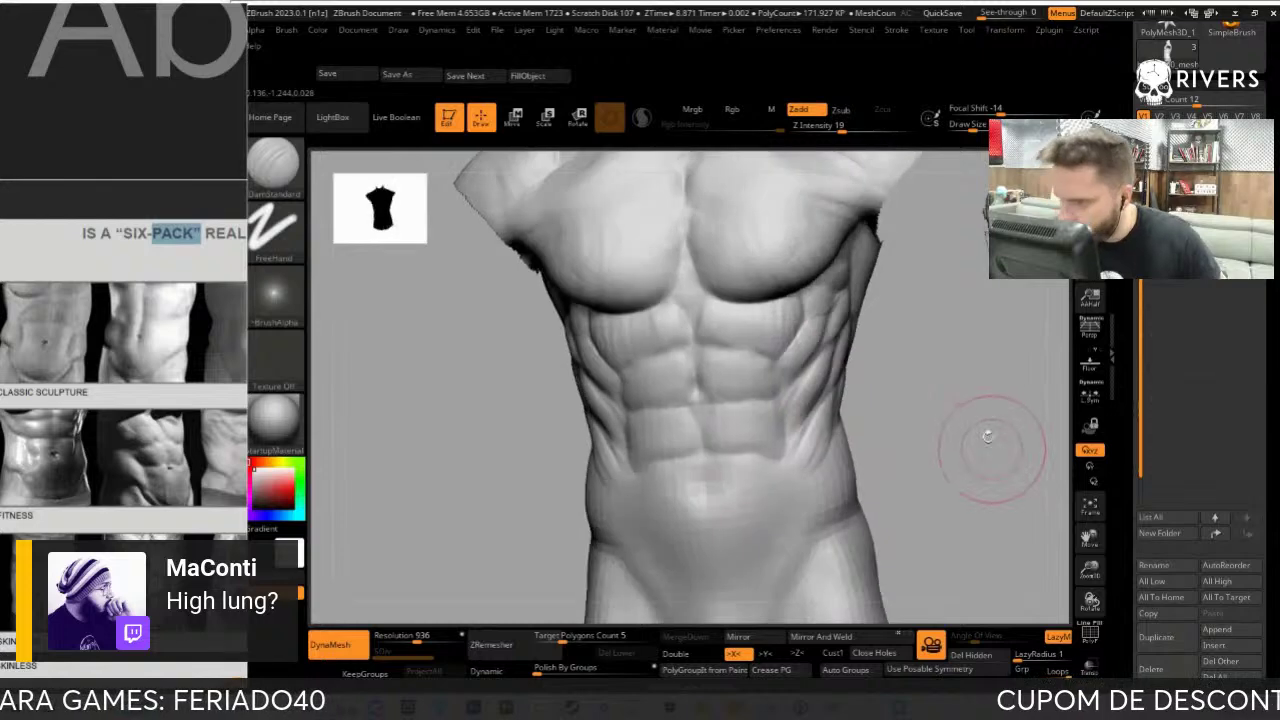
key("f")
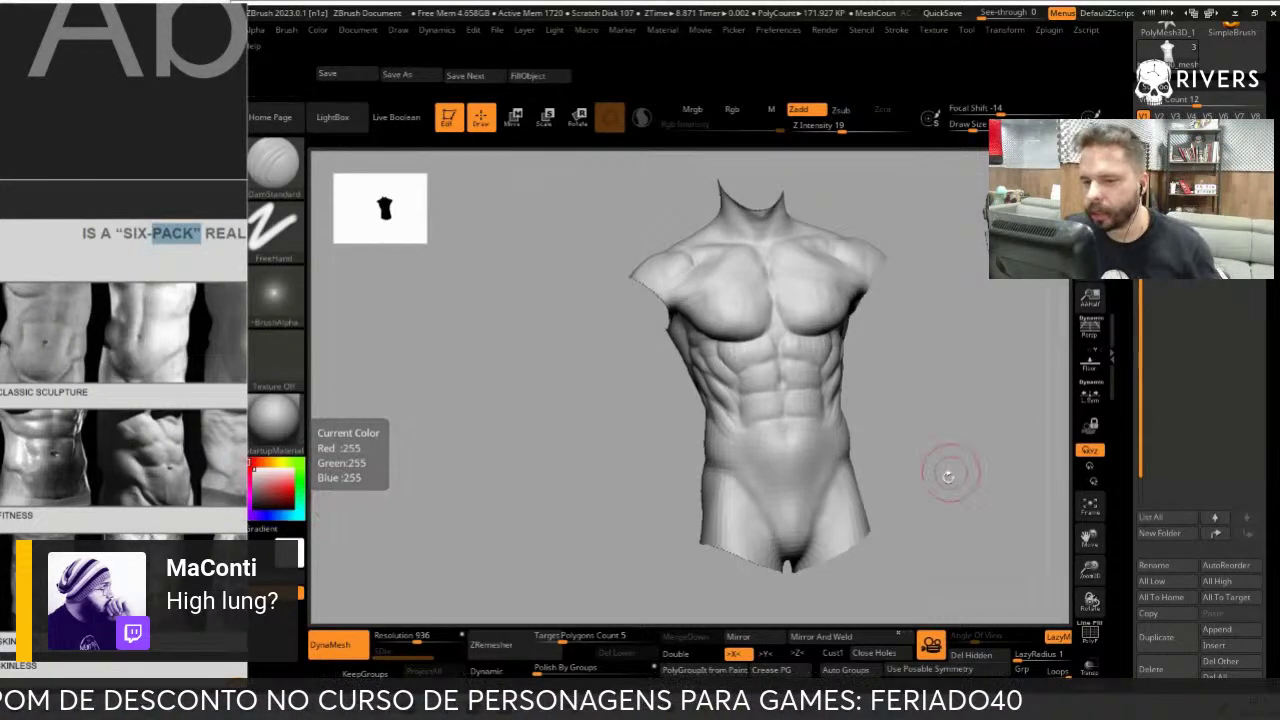
Save the project via Save As into a newly created DevScenes/1_ZB_Blocking folder
mouse_move(951, 471)
left_mouse_down()
mouse_move(694, 408)
mouse_move(428, 457)
left_mouse_up()
left_click(398, 76)
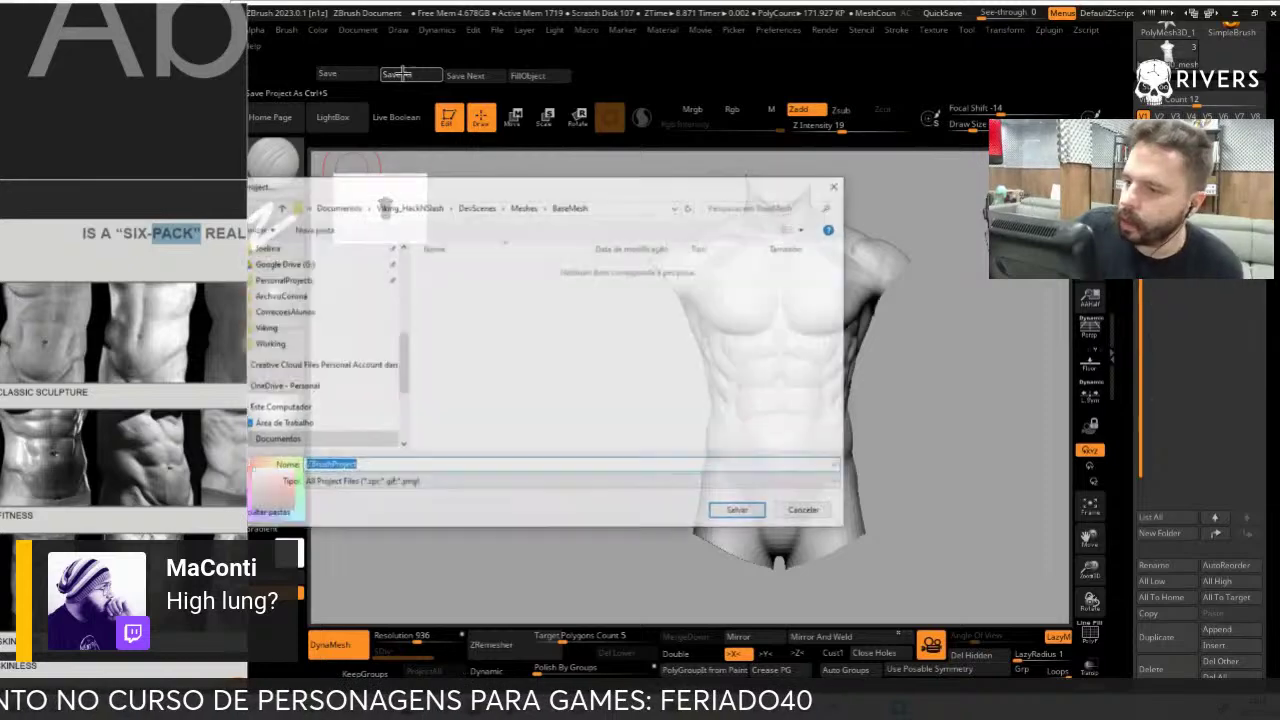
left_click(672, 188)
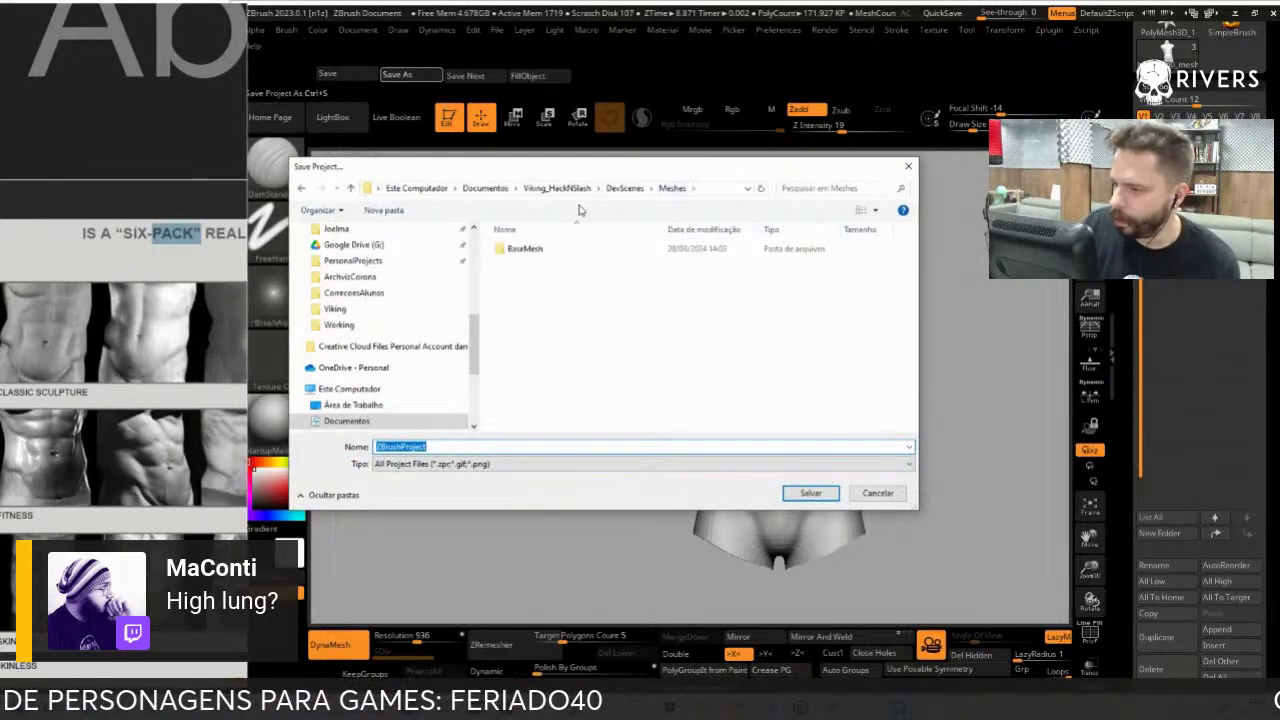
left_click(625, 188)
double_click(538, 248)
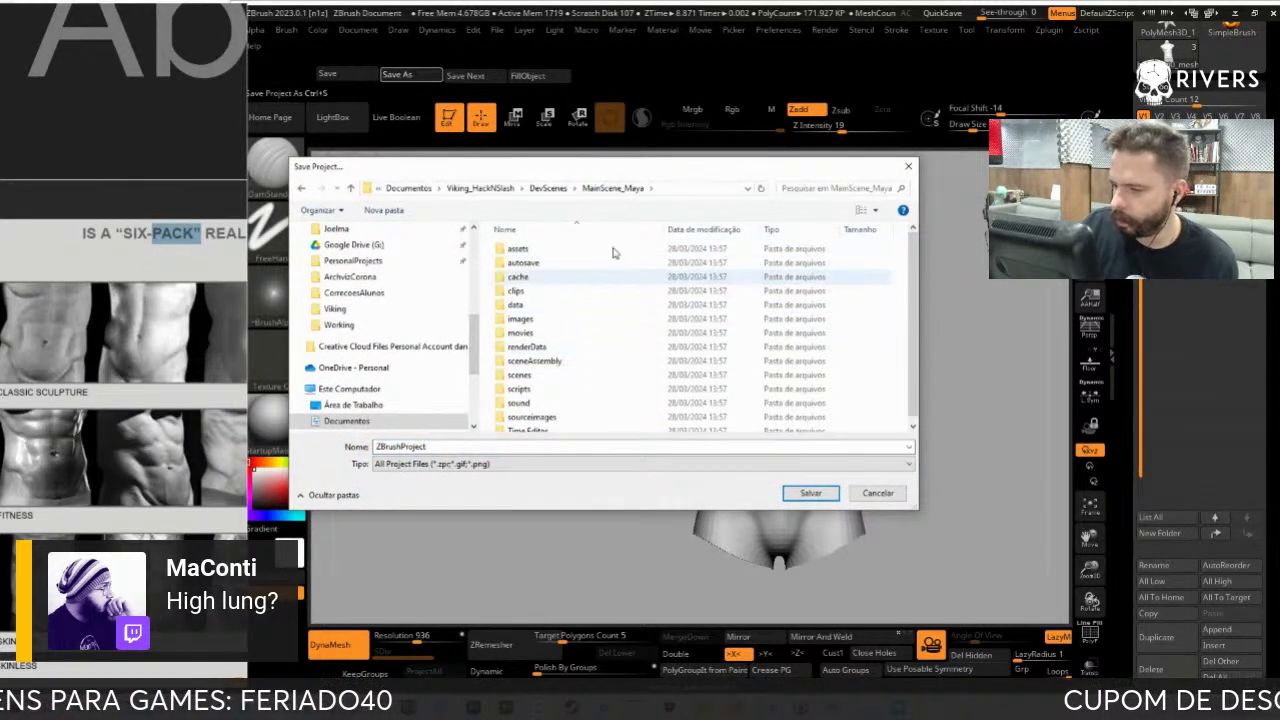
left_click(549, 188)
left_click(384, 211)
type("1_ZB_Blocking")
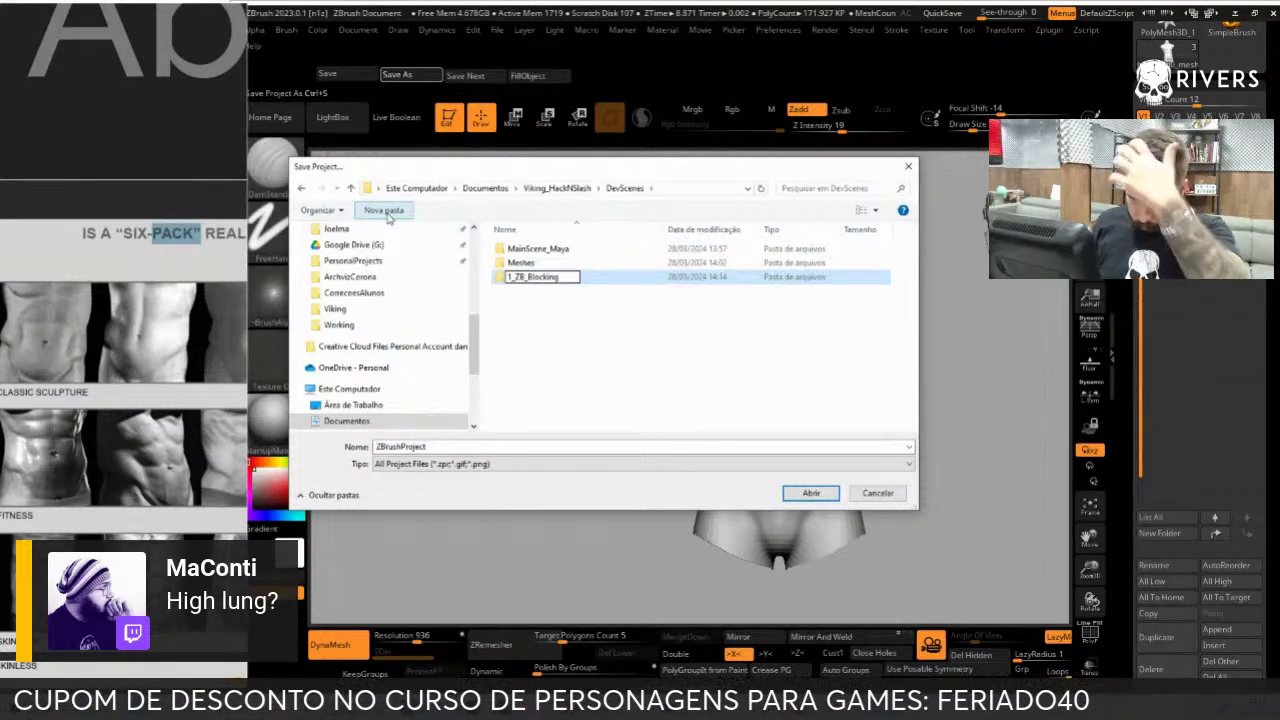
key("Return")
key("Return")
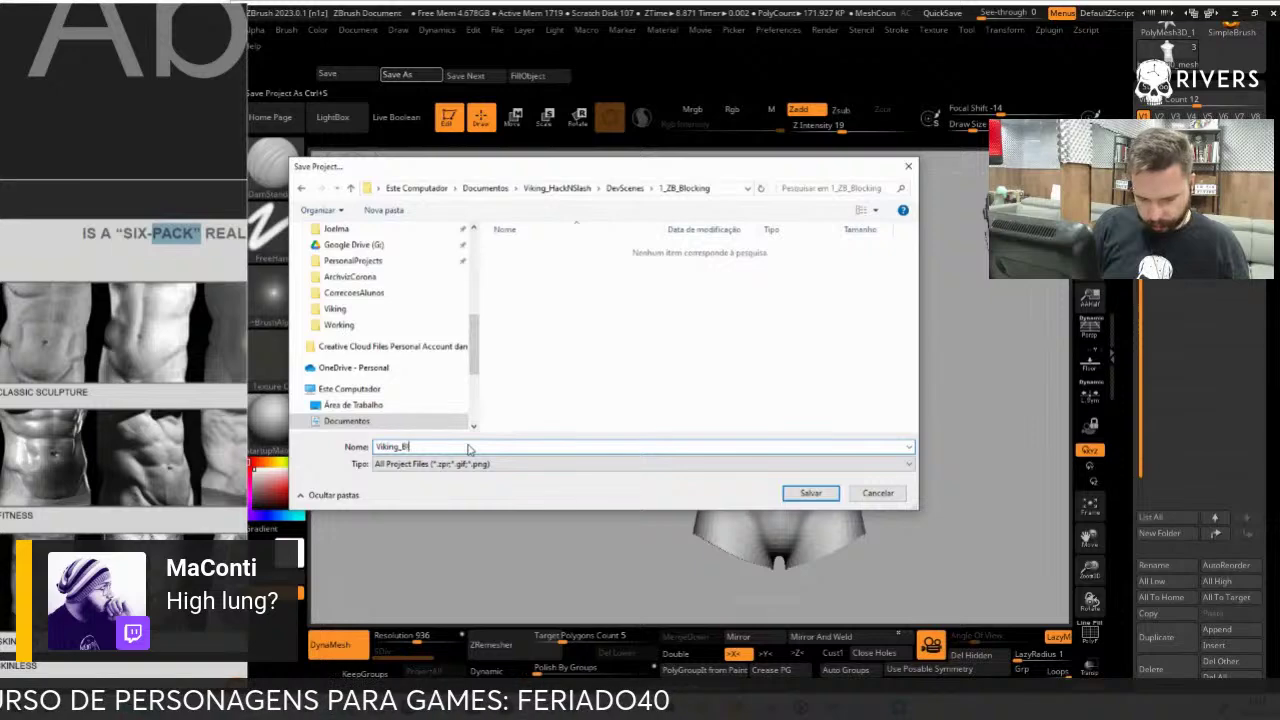
type("en")
key("Return")
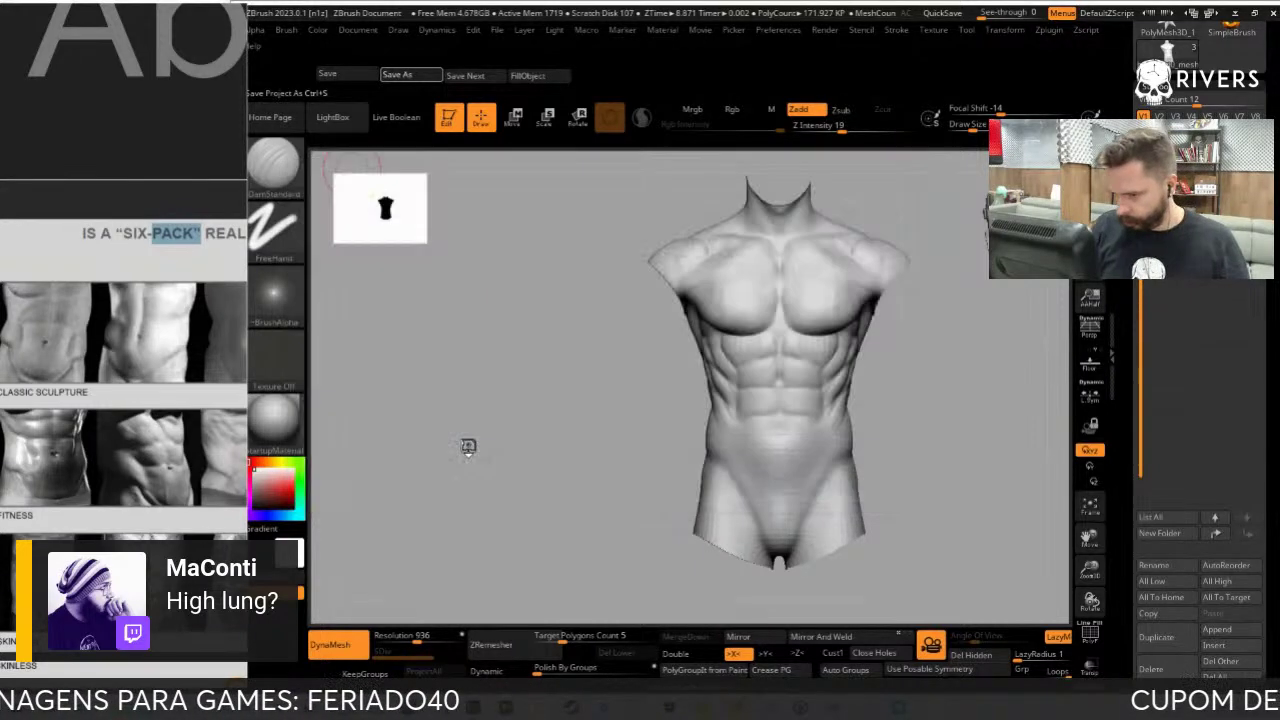
Build up the abdomen with ClayBuildup, then shape the side with a Move brush sized about 115
mouse_move(463, 443)
left_mouse_down()
mouse_move(946, 480)
mouse_move(986, 534)
left_mouse_up()
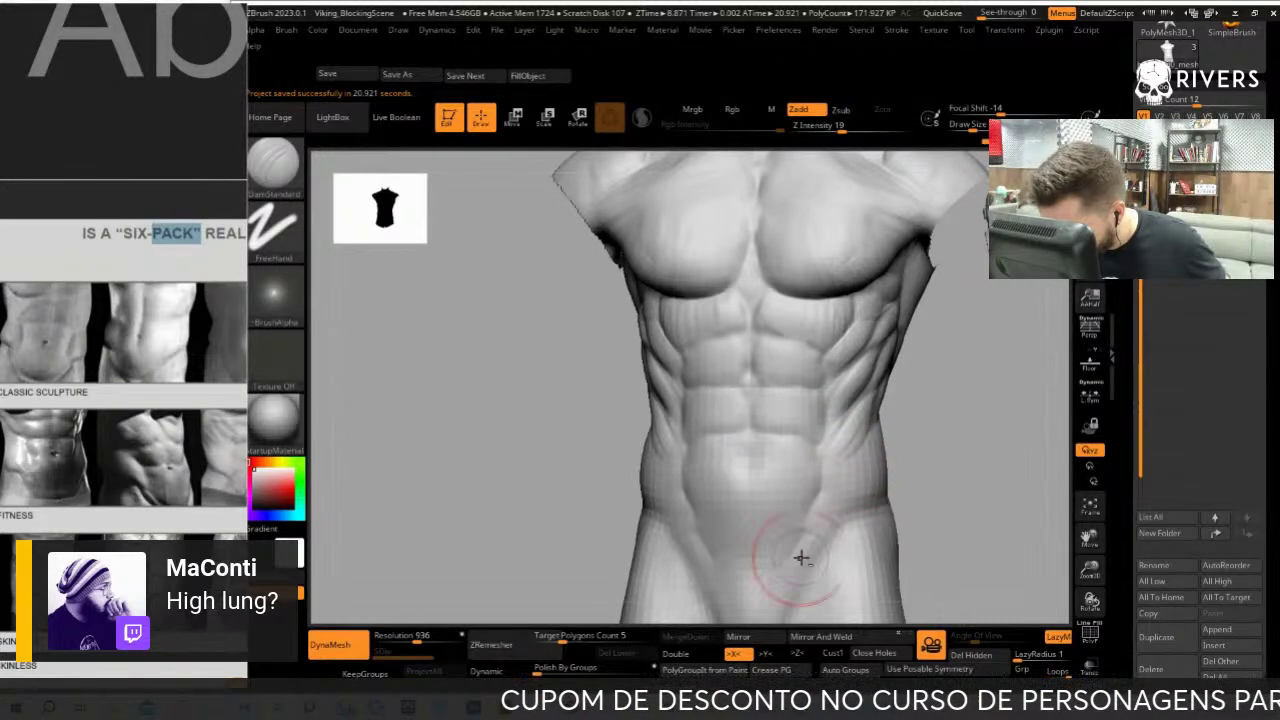
key("b")
key("c")
key("b")
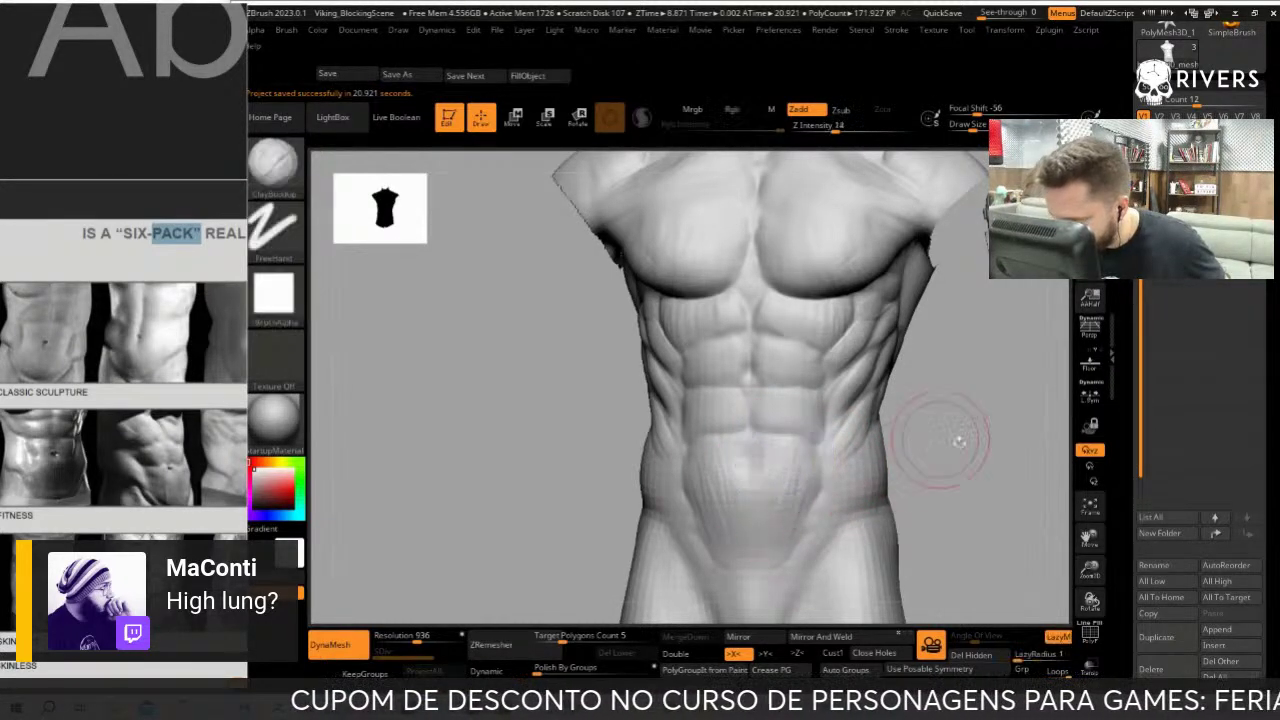
mouse_move(958, 440)
left_mouse_down()
mouse_move(654, 515)
mouse_move(651, 426)
left_mouse_up()
key("b")
key("m")
key("v")
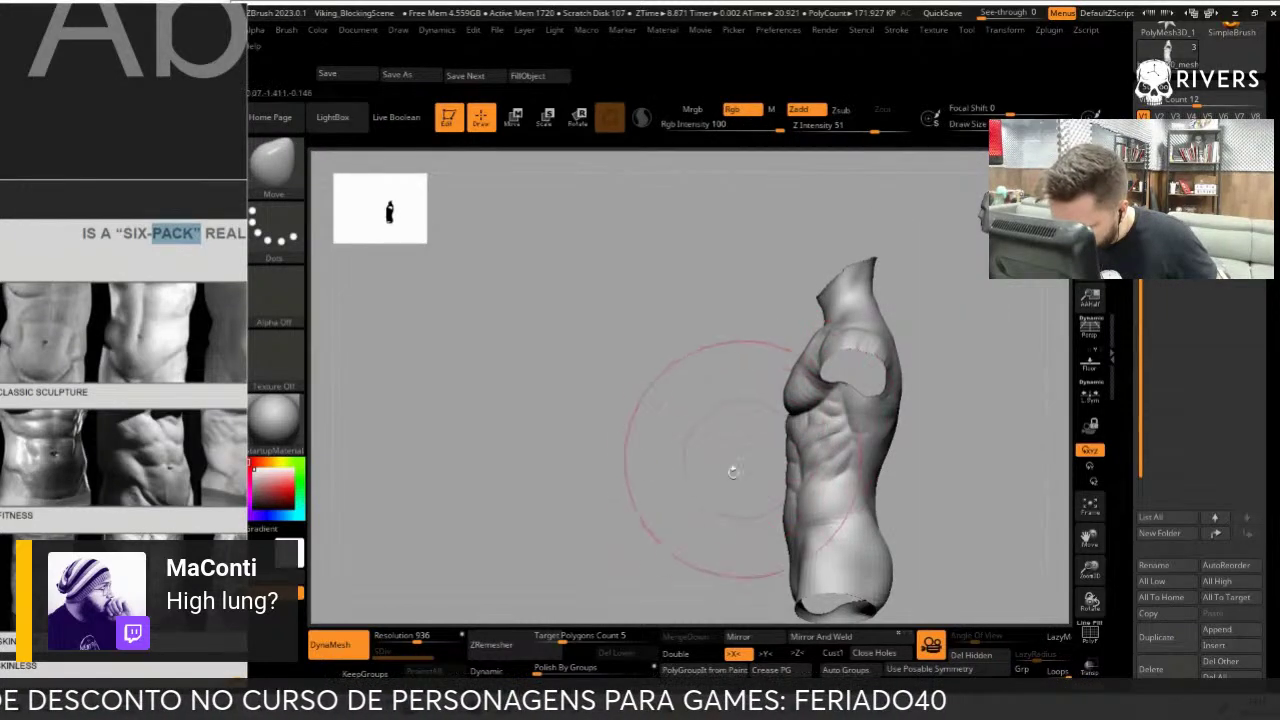
left_click_drag(729, 457, 714, 457, "alt")
left_click_drag(780, 378, 790, 377)
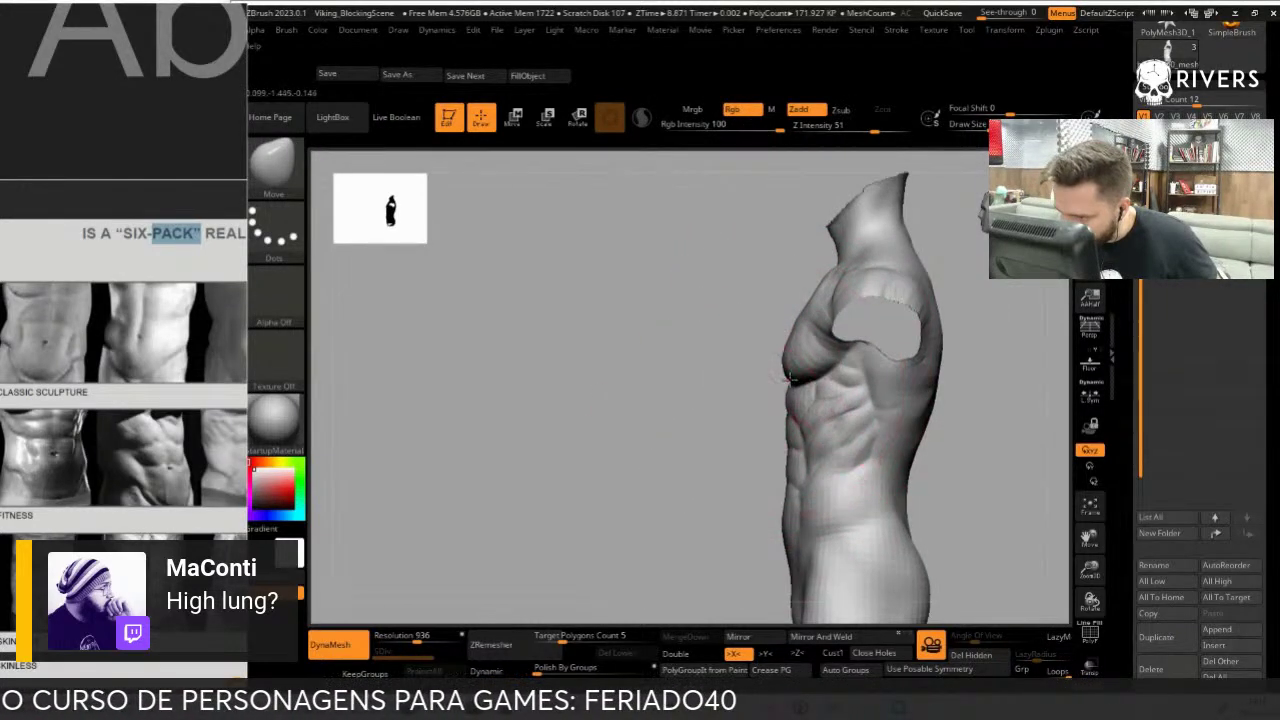
mouse_move(847, 438)
left_mouse_down("shift")
mouse_move(1006, 423)
mouse_move(996, 374)
mouse_move(686, 300)
left_mouse_up("shift")
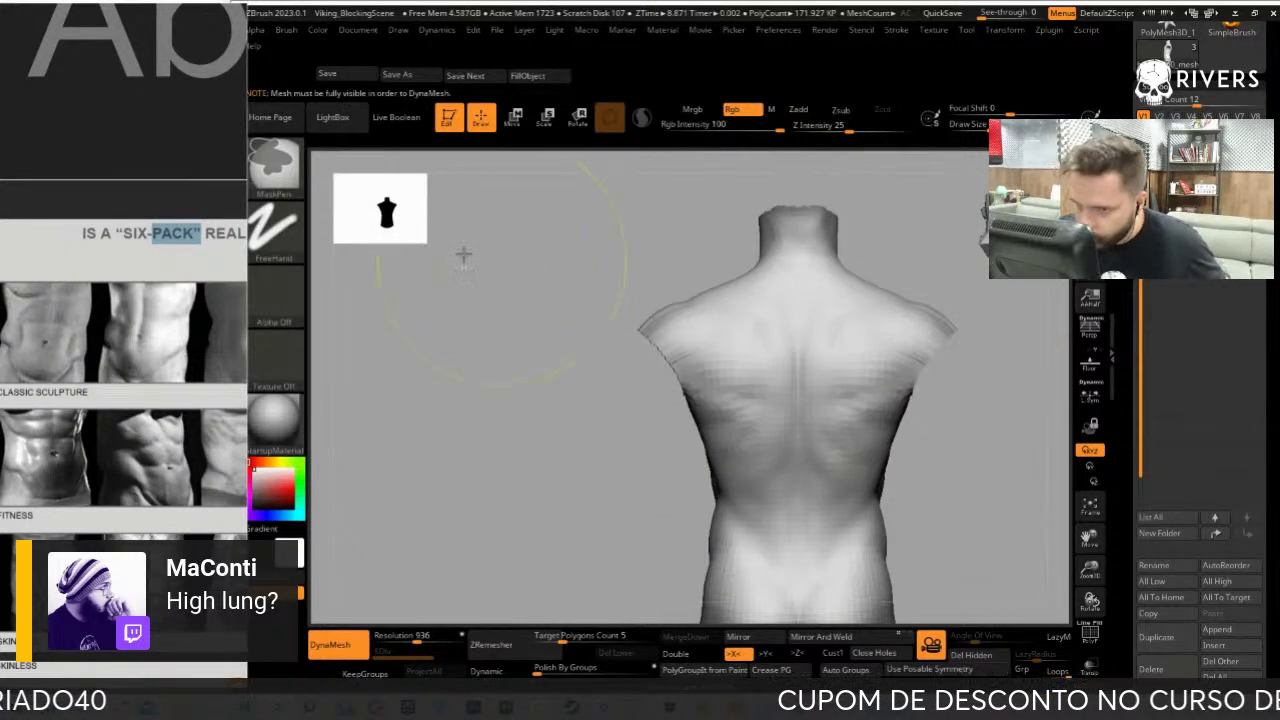
Lasso-mask the shoulder areas of the torso from side and three-quarter views
key("b")
key("b")
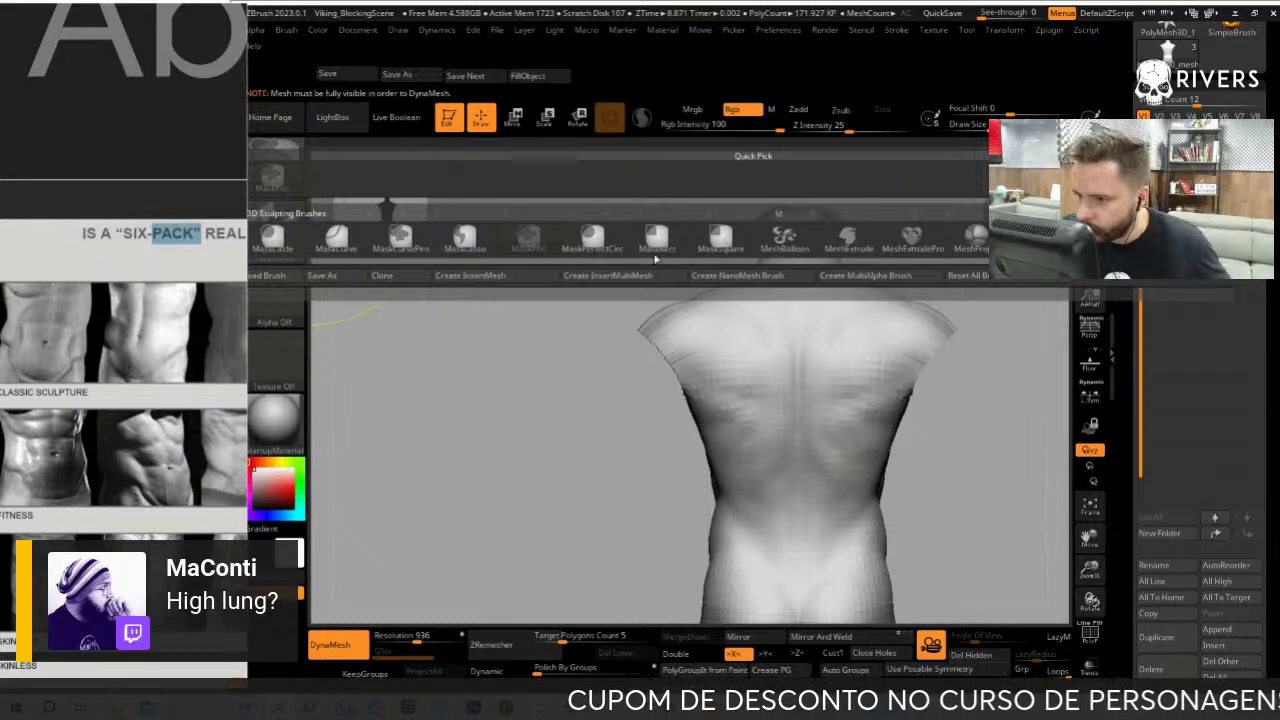
left_click(468, 245)
left_click_drag(678, 362, 601, 352, "ctrl")
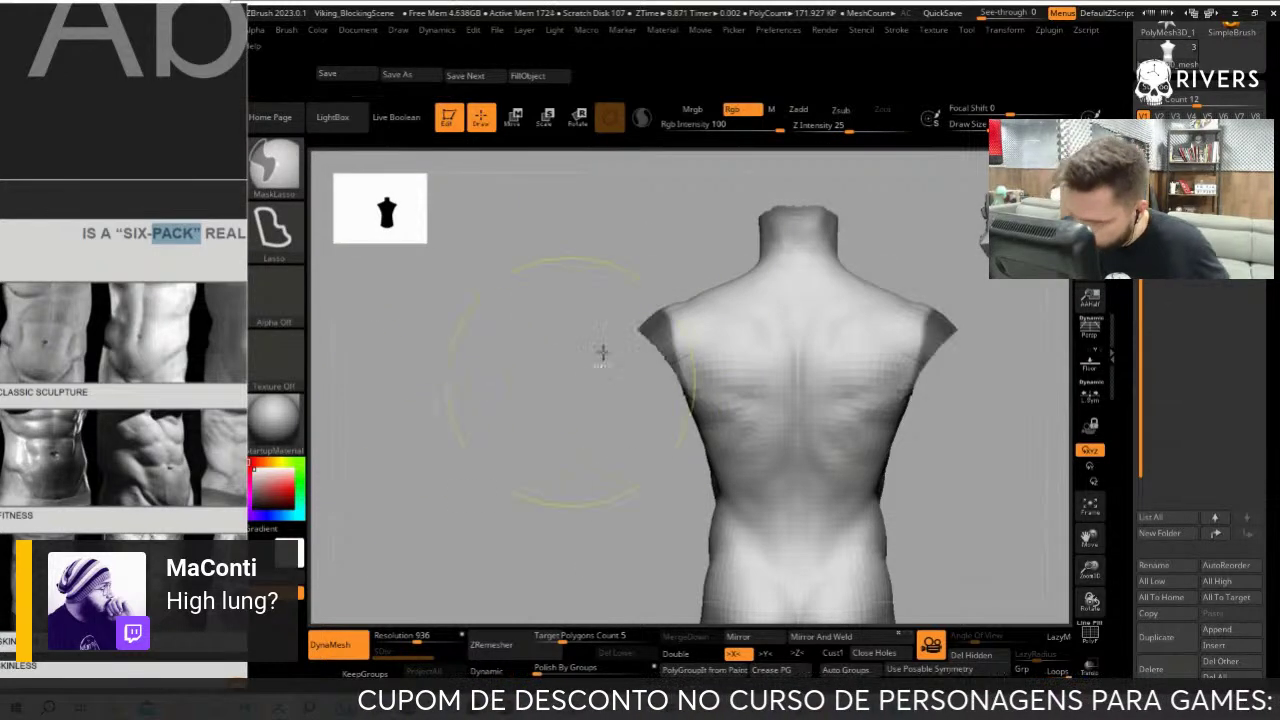
mouse_move(620, 517)
left_mouse_down()
mouse_move(906, 440)
mouse_move(726, 360)
mouse_move(705, 333)
left_mouse_up()
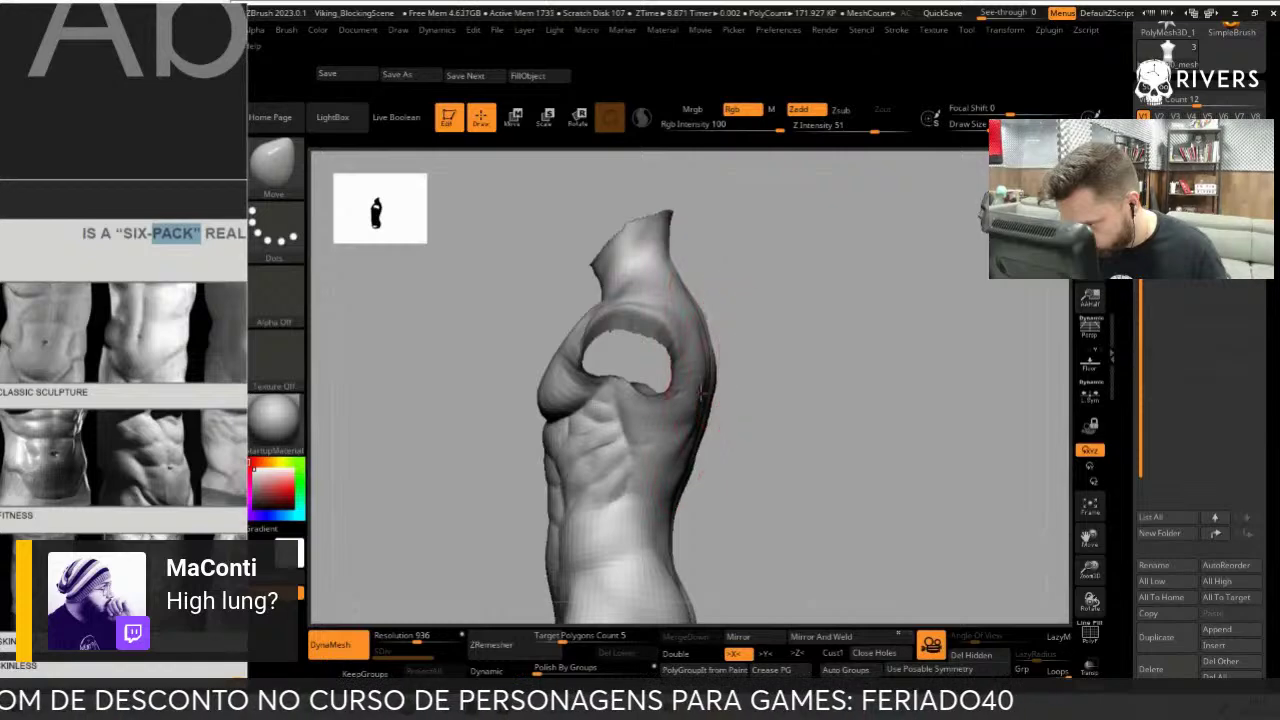
mouse_move(751, 474)
left_mouse_down()
mouse_move(820, 371)
mouse_move(928, 354)
mouse_move(906, 326)
mouse_move(886, 423)
mouse_move(857, 457)
mouse_move(878, 452)
left_mouse_up()
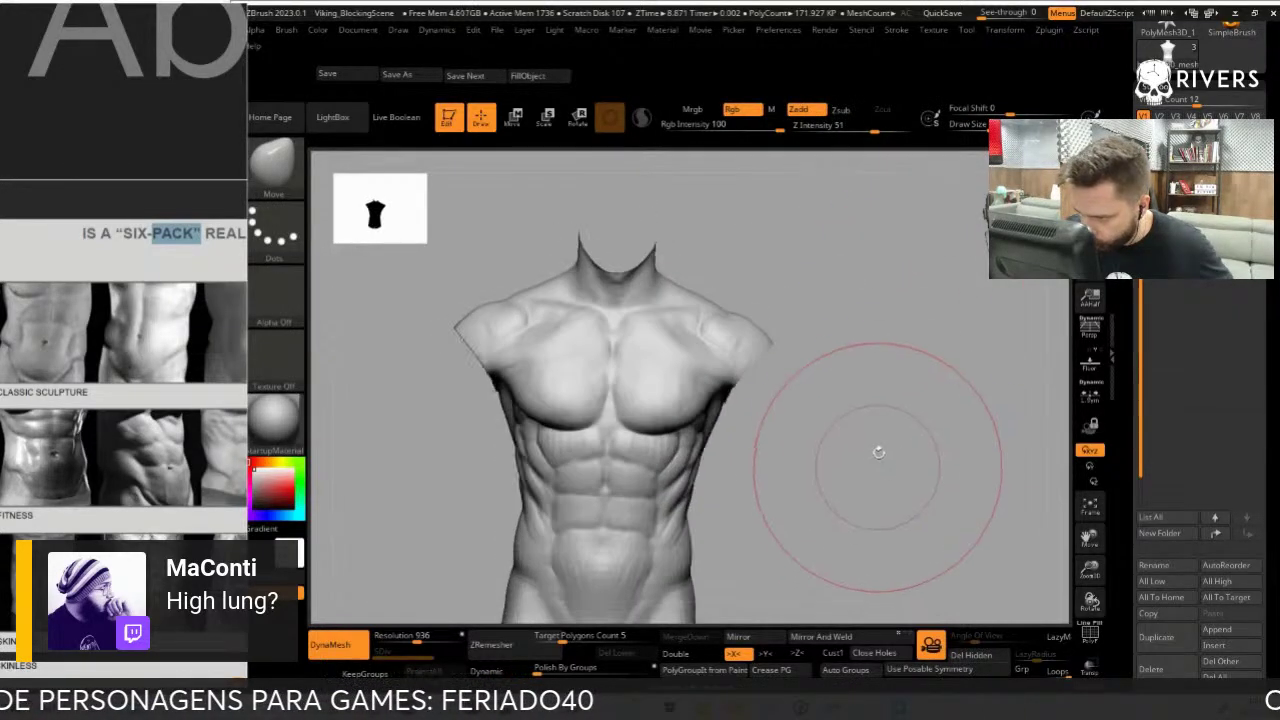
mouse_move(874, 266)
left_mouse_down("ctrl")
mouse_move(757, 271)
mouse_move(750, 370)
mouse_move(740, 305)
left_mouse_up("ctrl")
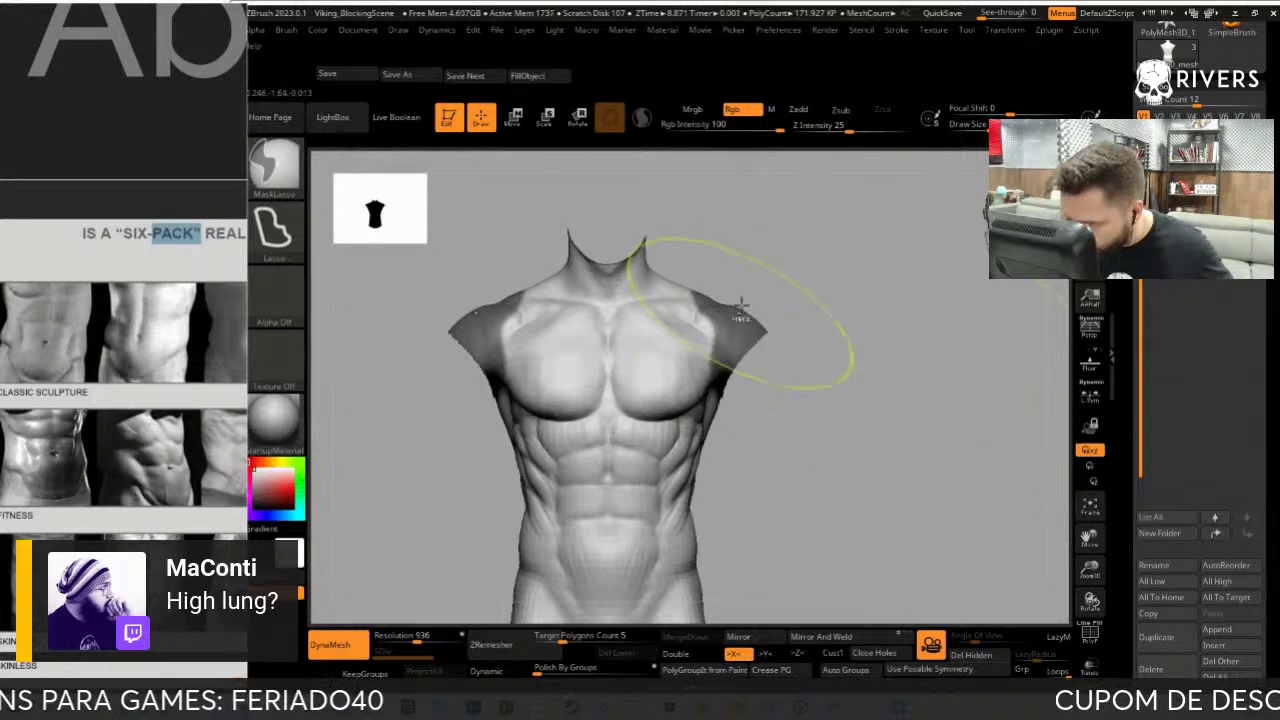
Reshape the shoulder openings with a smaller Move brush and frame the torso
key("b")
key("m")
key("v")
mouse_move(826, 466)
left_mouse_down()
mouse_move(563, 443)
mouse_move(592, 506)
mouse_move(566, 537)
mouse_move(650, 397)
mouse_move(600, 392)
left_mouse_up()
key("s")
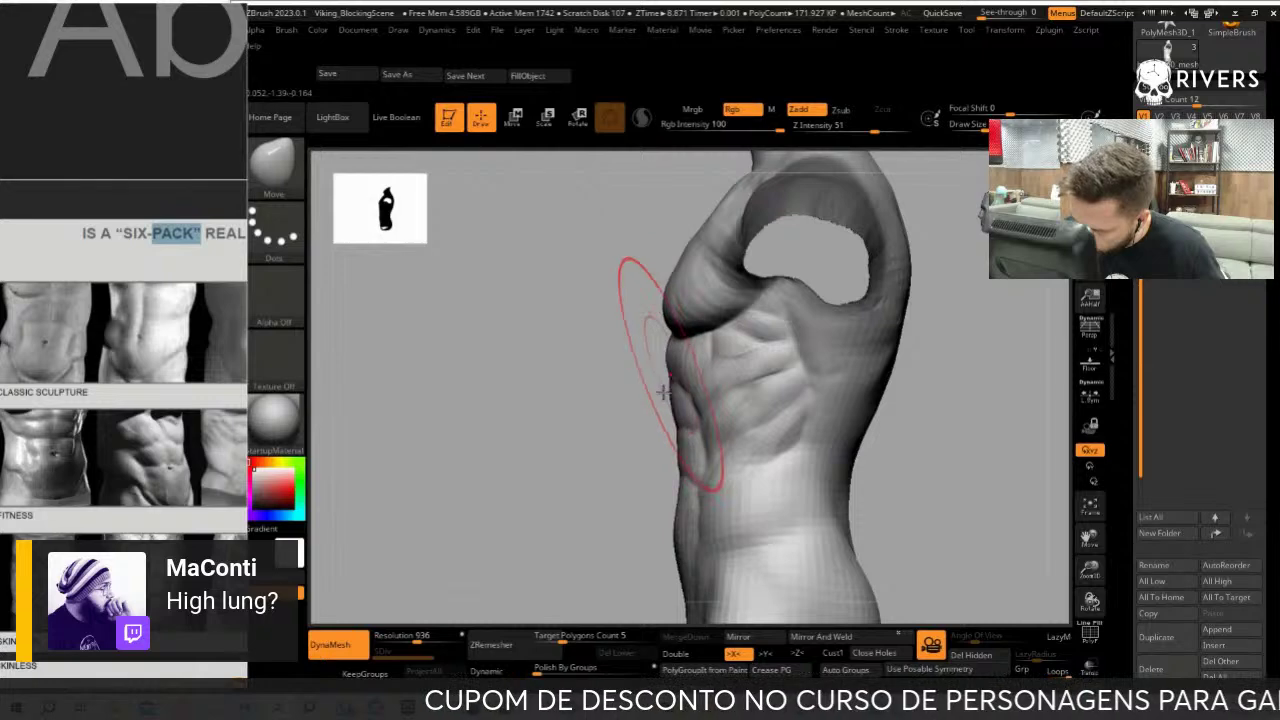
mouse_move(640, 500)
left_mouse_down()
mouse_move(652, 476)
mouse_move(610, 470)
mouse_move(571, 491)
mouse_move(940, 390)
left_mouse_up()
key("f")
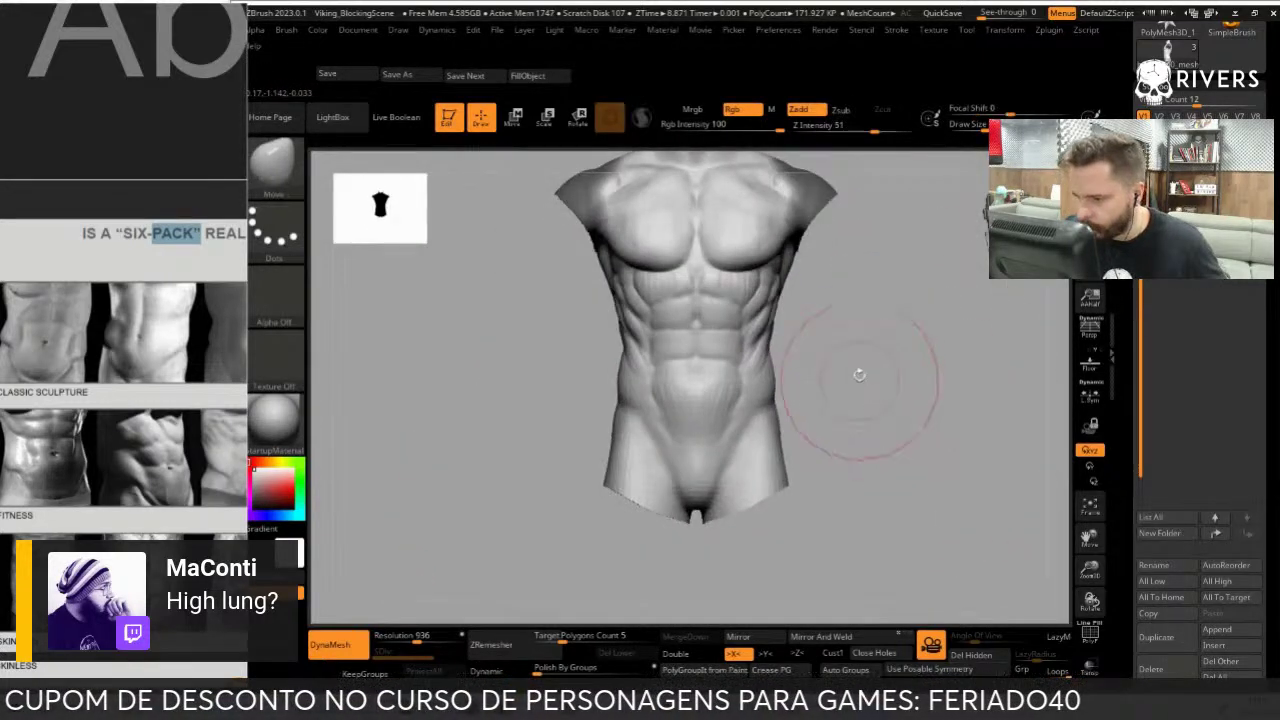
mouse_move(857, 371)
left_mouse_down()
mouse_move(846, 437)
mouse_move(889, 446)
mouse_move(800, 414)
left_mouse_up()
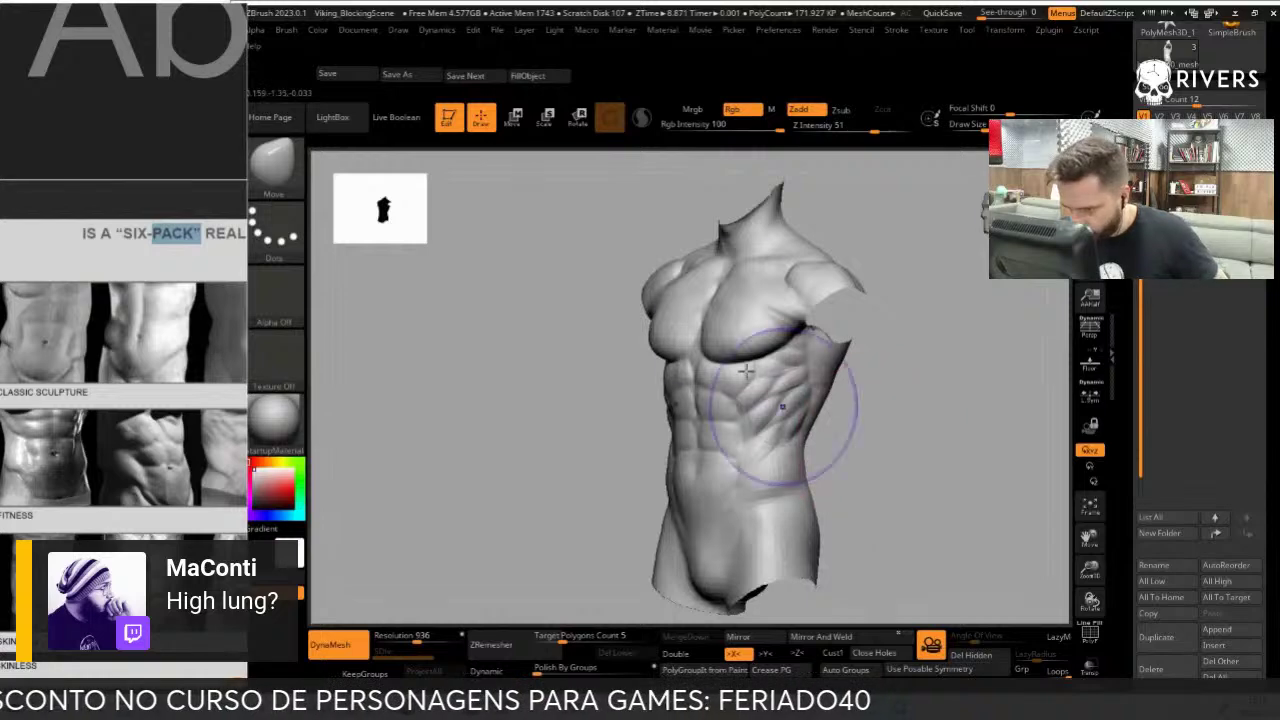
mouse_move(894, 437)
left_mouse_down()
mouse_move(925, 452)
mouse_move(929, 471)
mouse_move(809, 400)
left_mouse_up()
Refine the abs and obliques with DamStandard and ClayBuildup, smoothing detail on the lower belly
key("b")
key("d")
key("s")
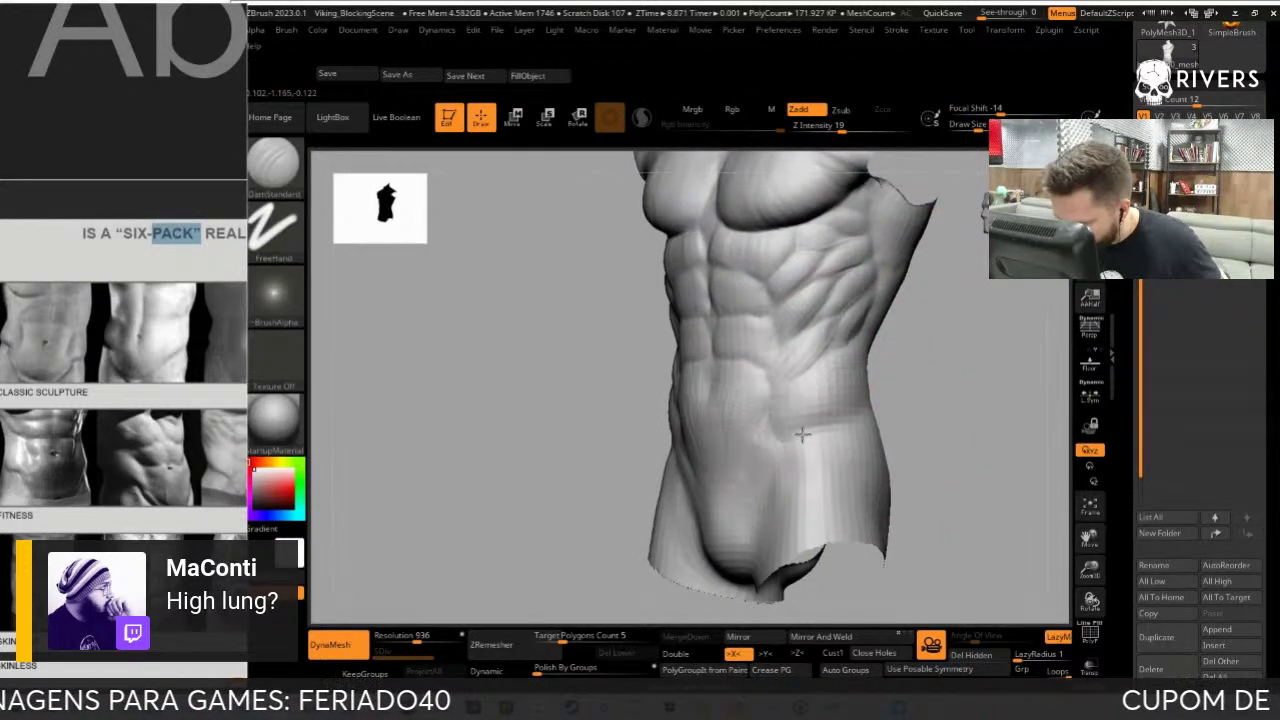
right_click_drag(802, 434, 786, 442)
mouse_move(963, 402)
left_mouse_down()
mouse_move(849, 420)
mouse_move(735, 497)
left_mouse_up()
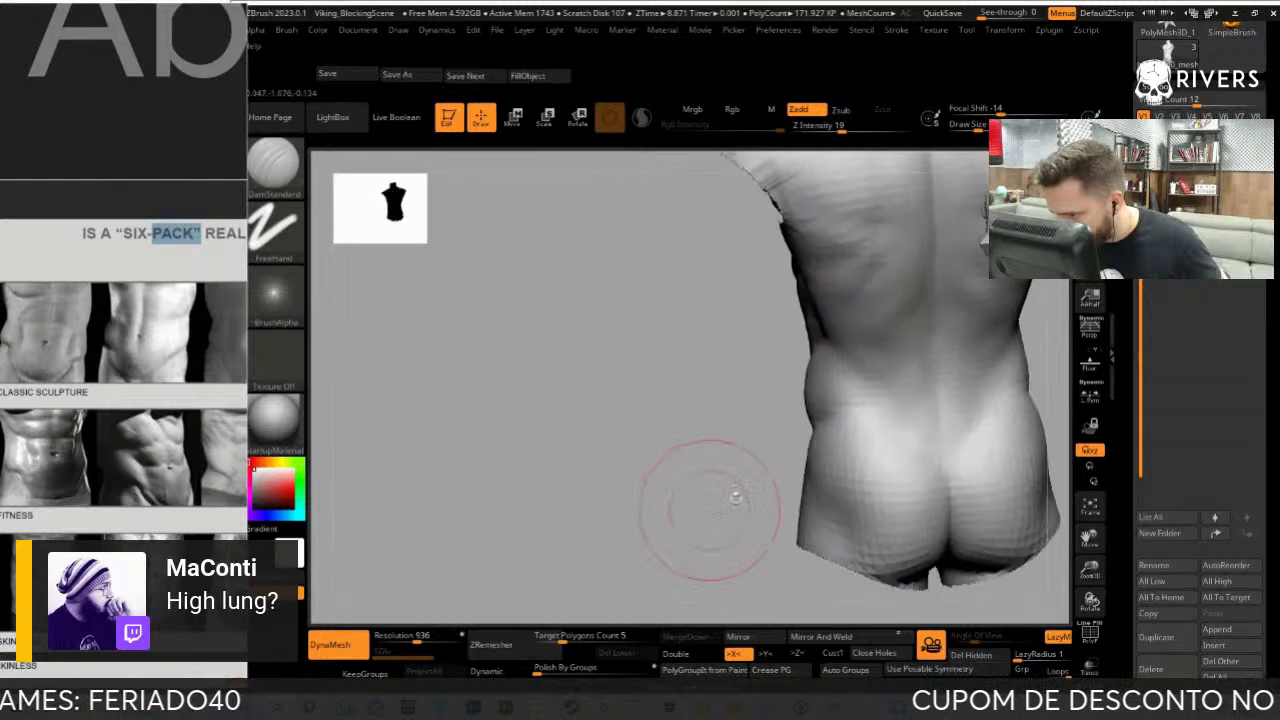
left_click_drag(726, 440, 865, 398)
key("b")
key("c")
key("b")
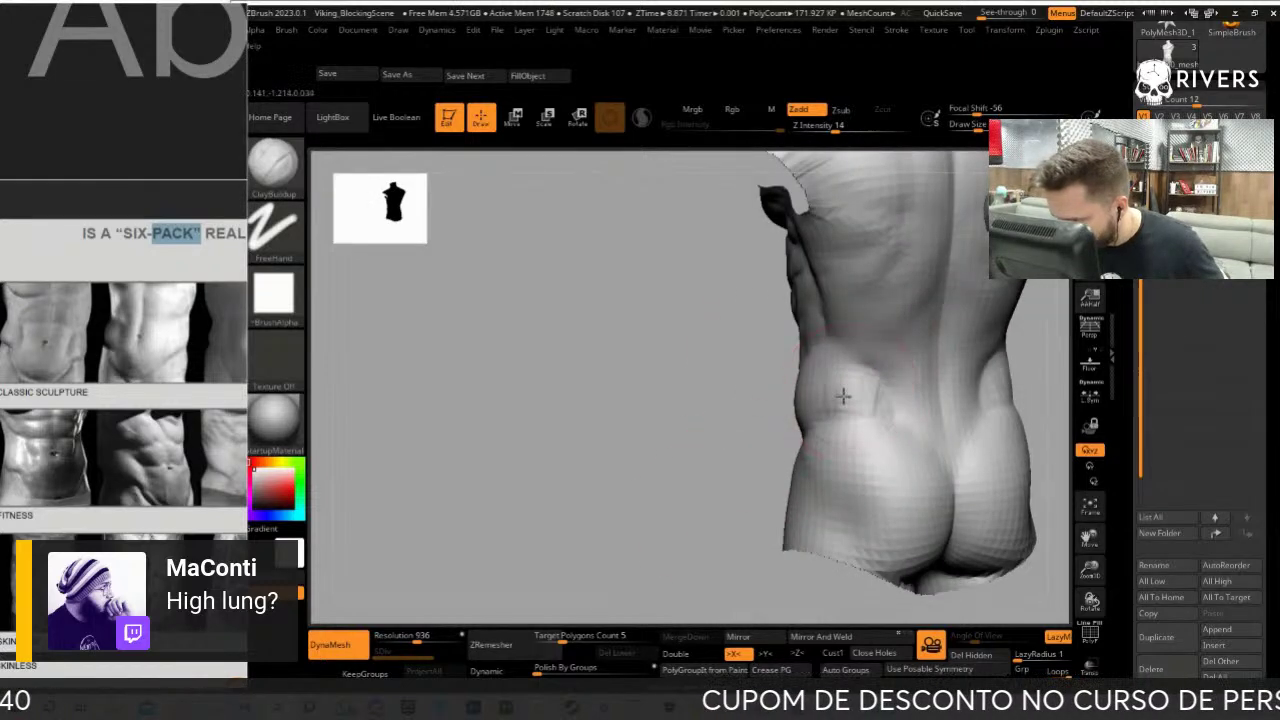
mouse_move(834, 366)
right_mouse_down()
mouse_move(845, 360)
mouse_move(747, 436)
right_mouse_up()
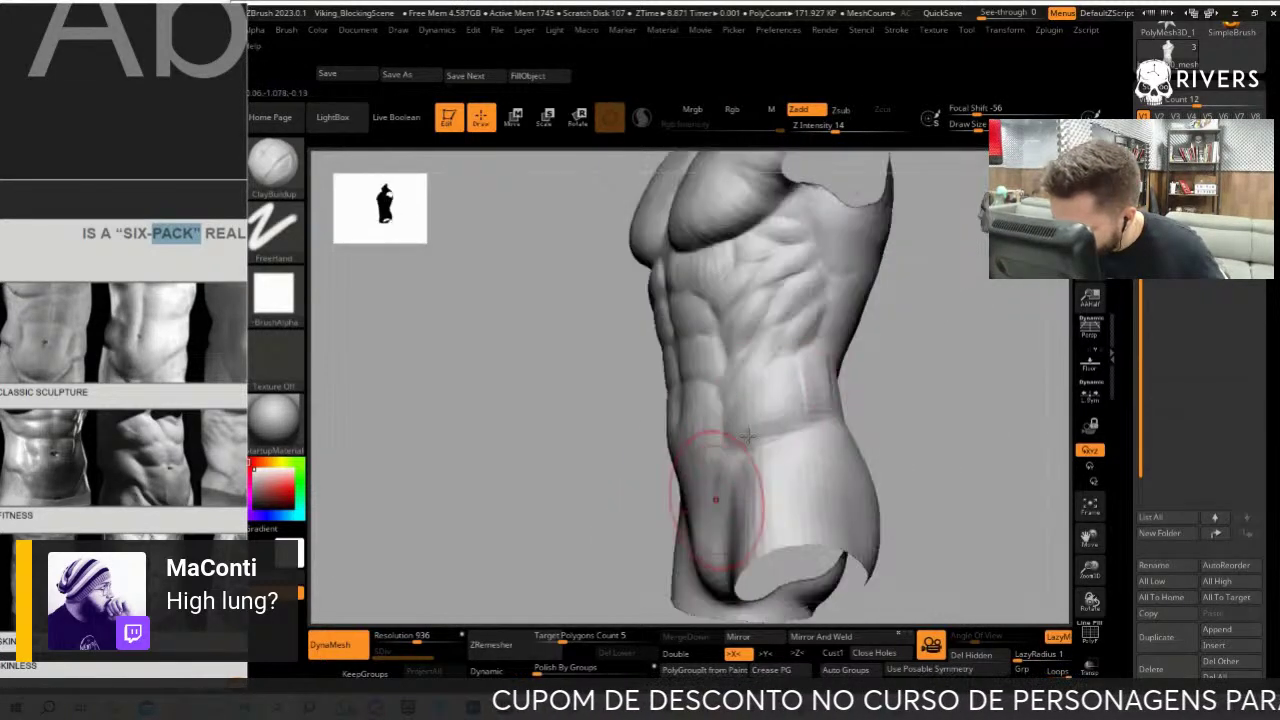
left_click_drag(811, 362, 762, 422, "shift")
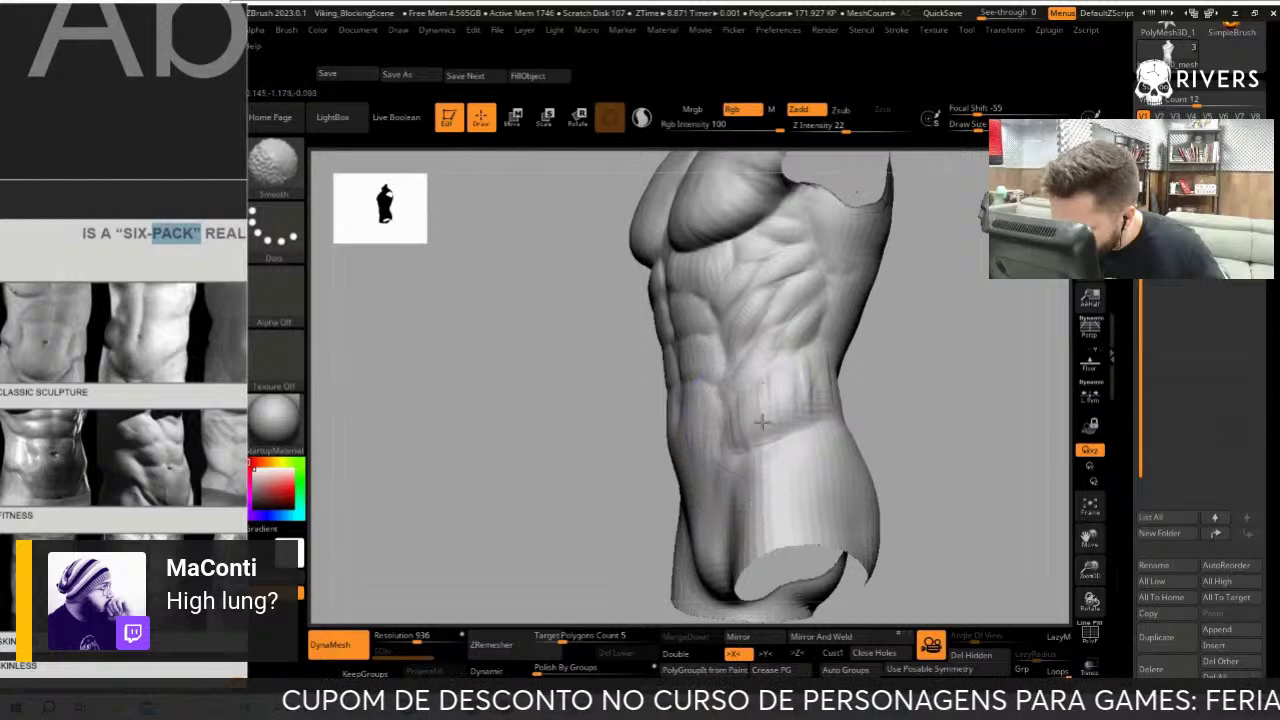
right_click_drag(885, 390, 795, 406)
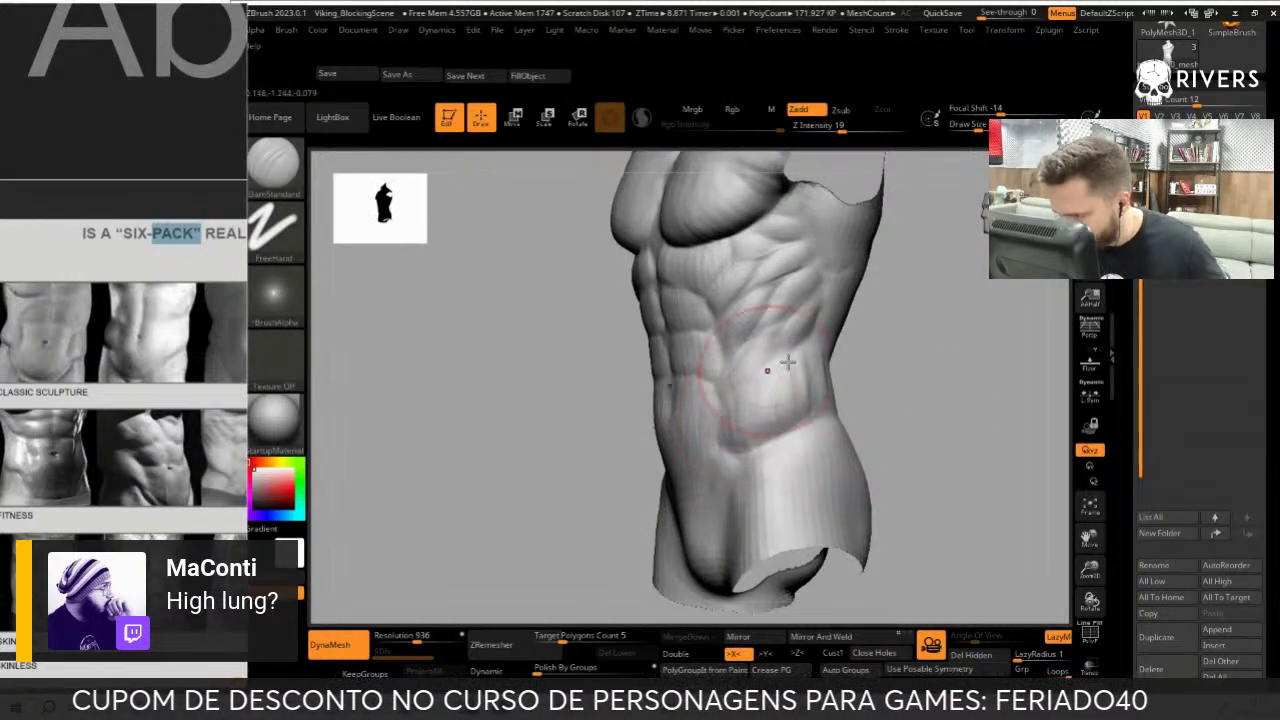
mouse_move(788, 362)
right_mouse_down()
mouse_move(926, 466)
mouse_move(600, 529)
mouse_move(541, 438)
mouse_move(686, 429)
right_mouse_up()
Unhide all polygroups so the full figure, torso and arms together, is visible again
left_click(948, 447, "ctrl+shift")
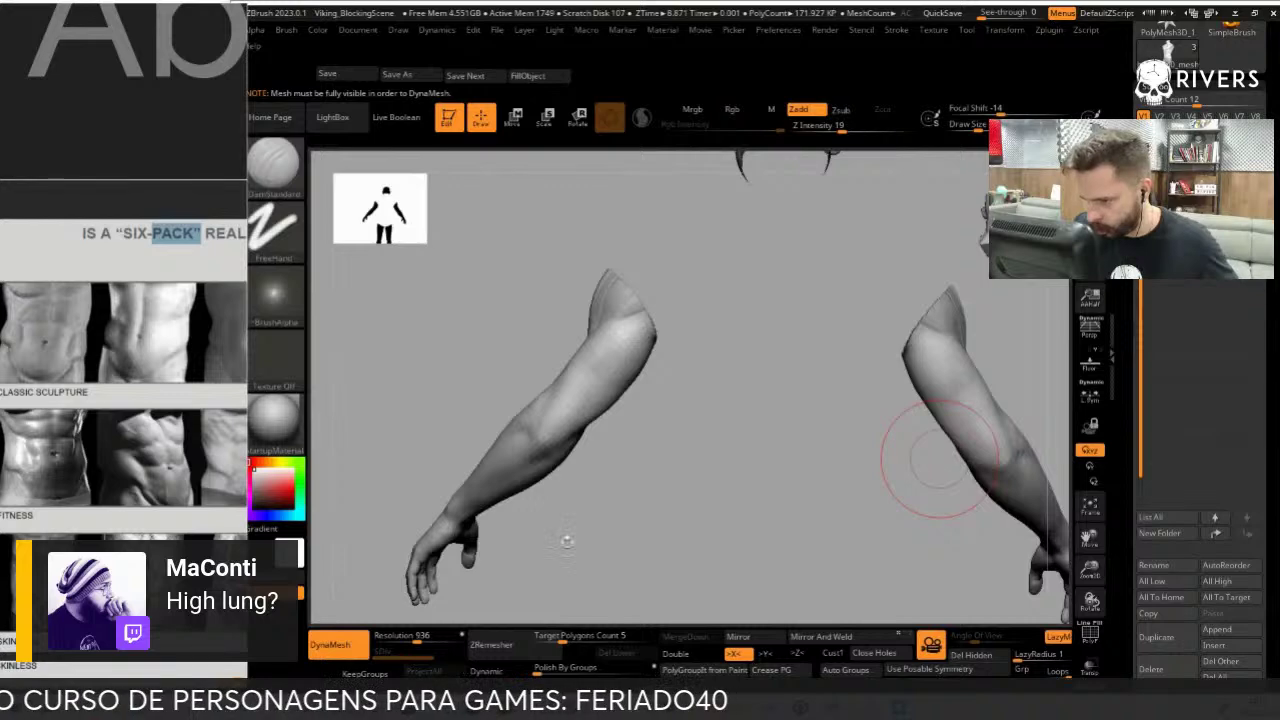
left_click(623, 520, "ctrl+shift")
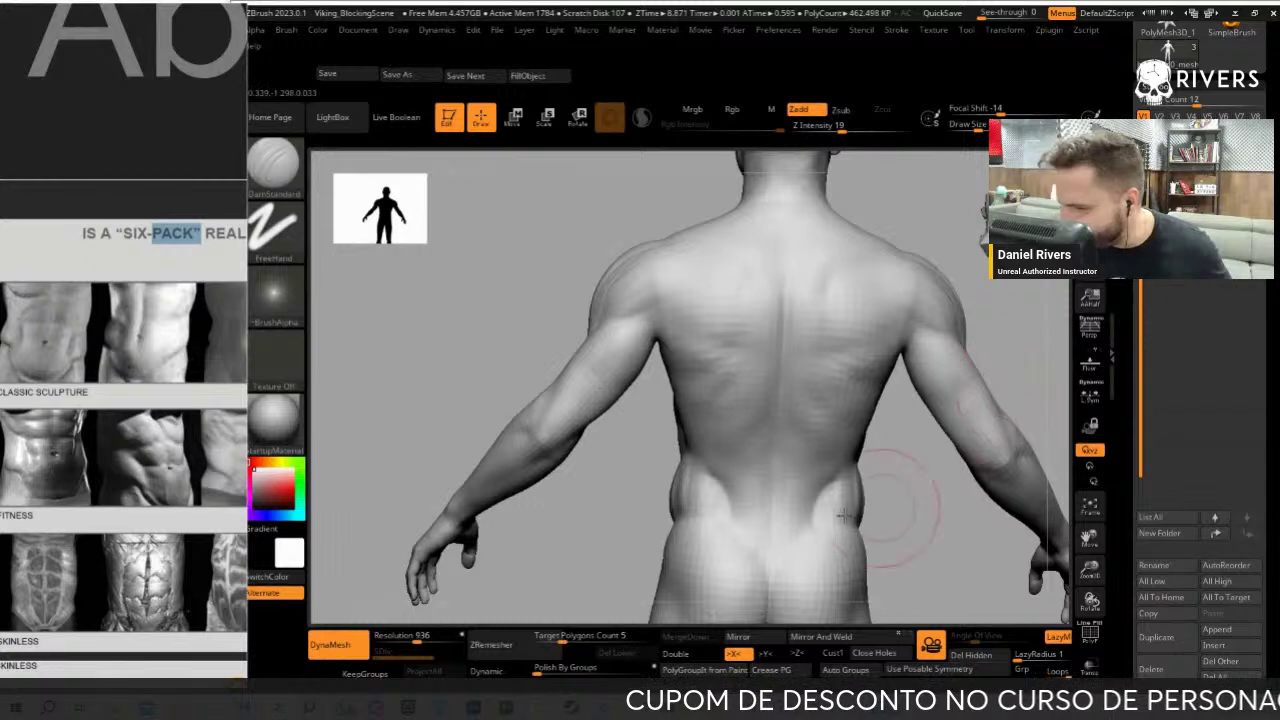
Turn the figure to a straight back view and alternate ClayBuildup and DamStandard between the shoulder blades
mouse_move(908, 491)
left_mouse_down()
mouse_move(543, 514)
mouse_move(643, 314)
left_mouse_up()
mouse_move(501, 366)
left_mouse_down()
mouse_move(457, 457)
mouse_move(423, 489)
mouse_move(637, 424)
left_mouse_up()
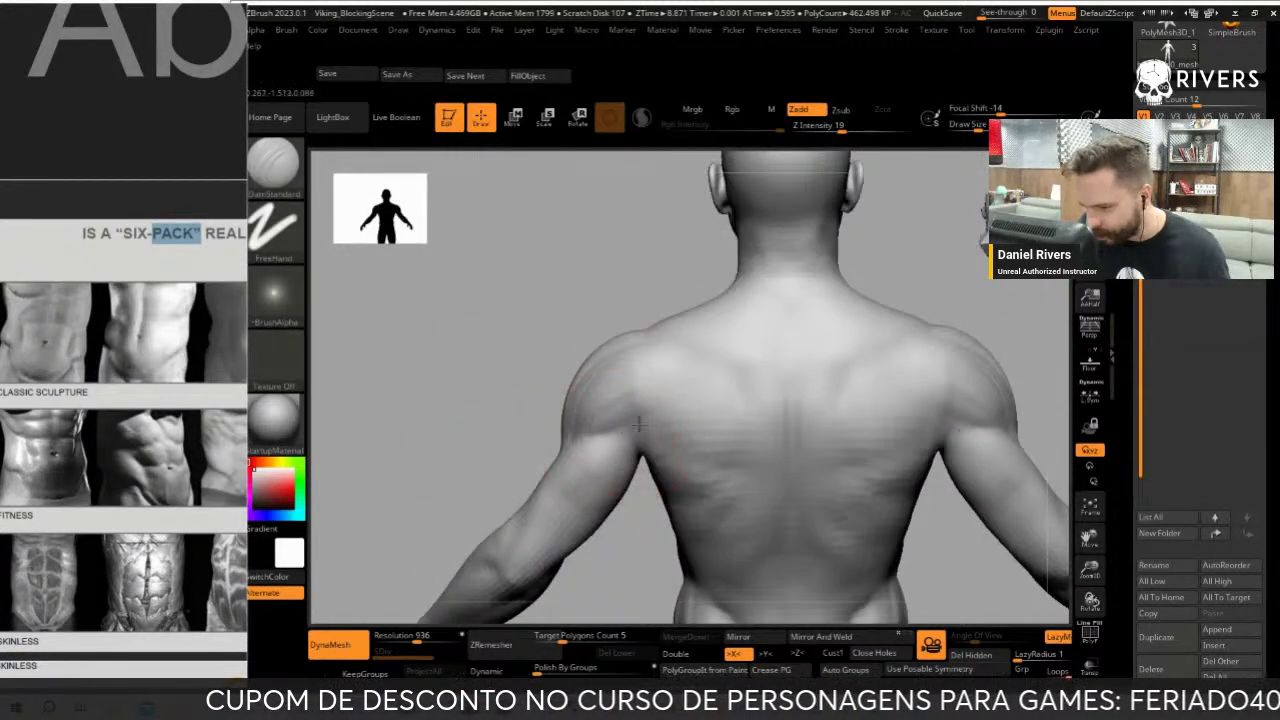
left_click_drag(522, 394, 673, 355)
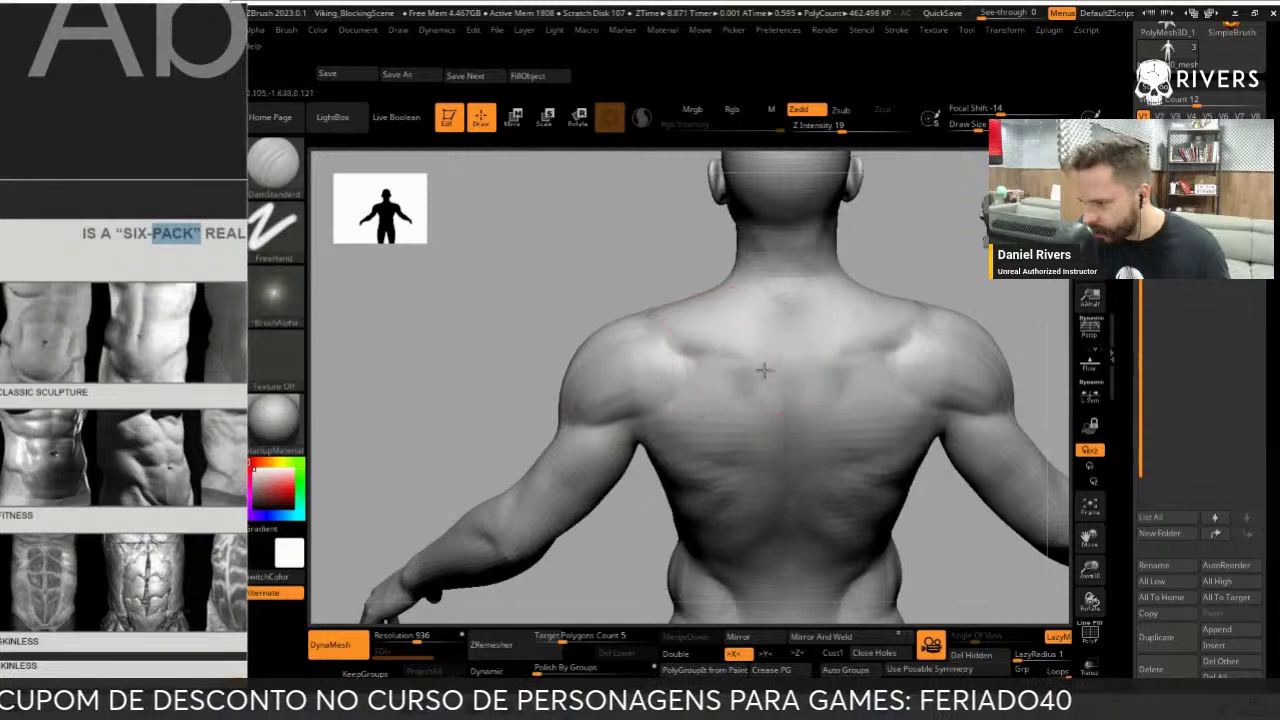
mouse_move(787, 347)
left_mouse_down()
mouse_move(480, 451)
mouse_move(787, 300)
left_mouse_up()
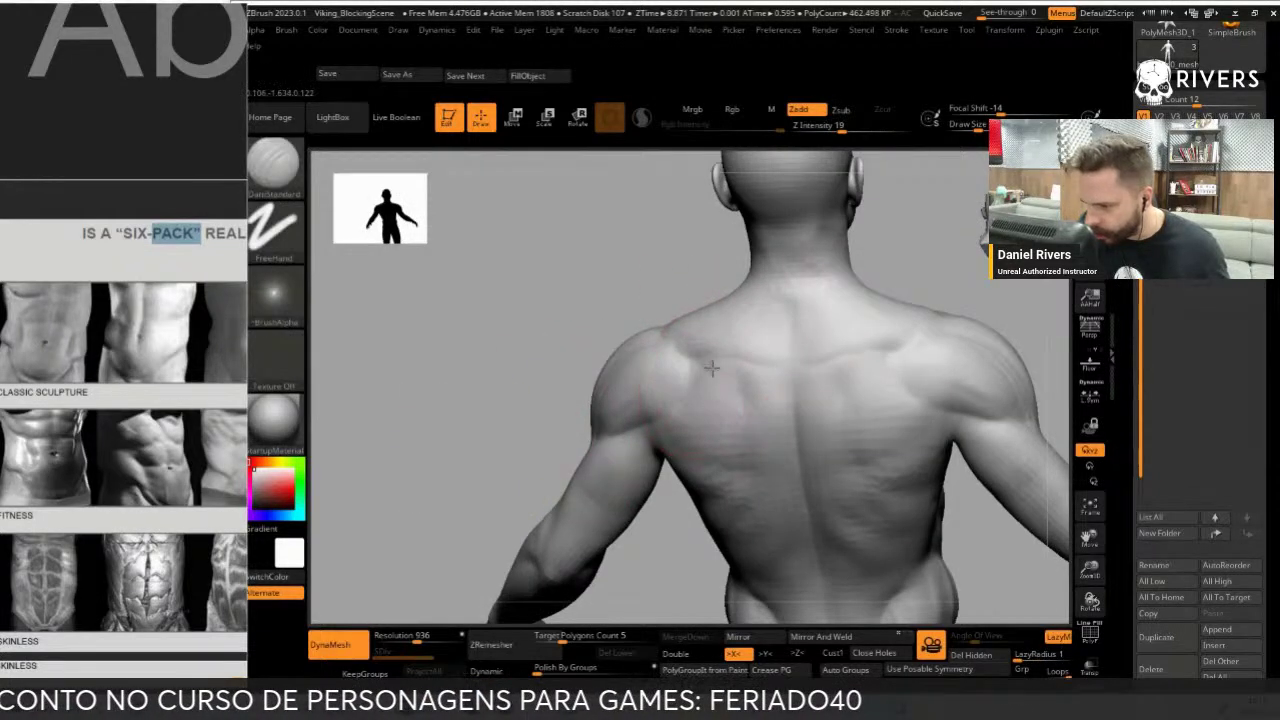
mouse_move(711, 368)
left_mouse_down()
mouse_move(474, 371)
mouse_move(745, 291)
left_mouse_up()
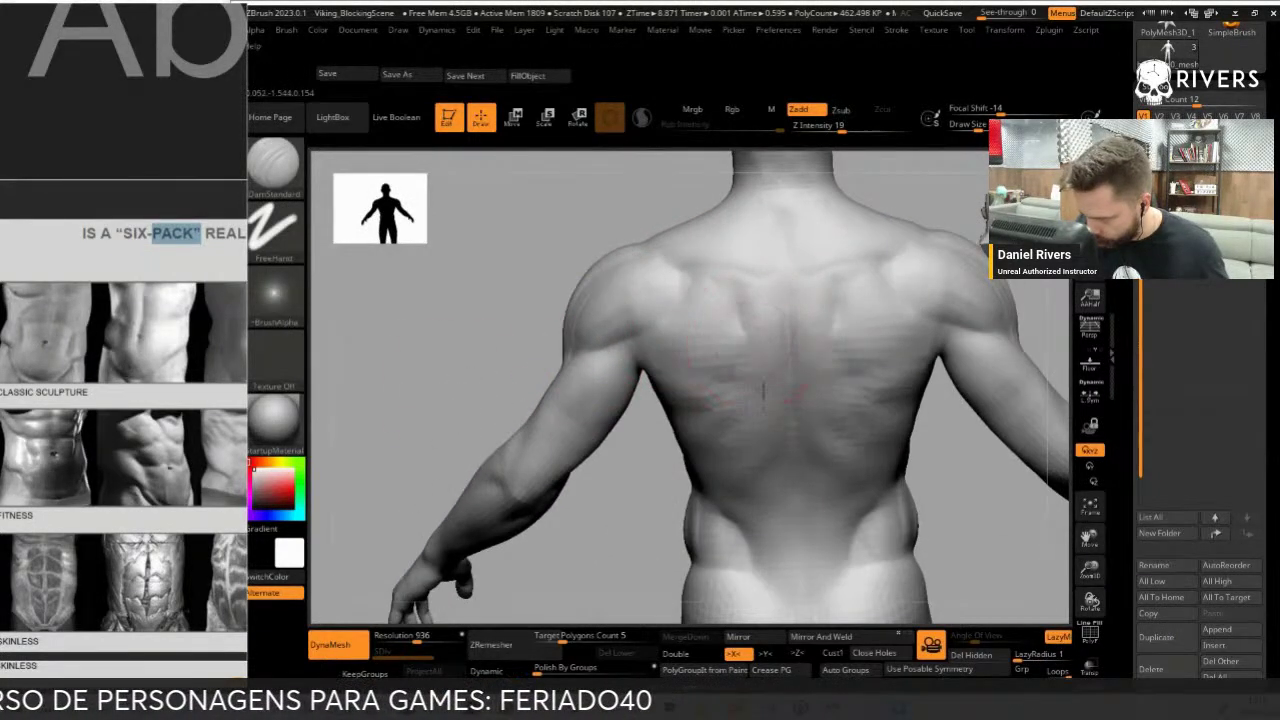
key("b")
key("c")
key("b")
key("b")
key("d")
key("s")
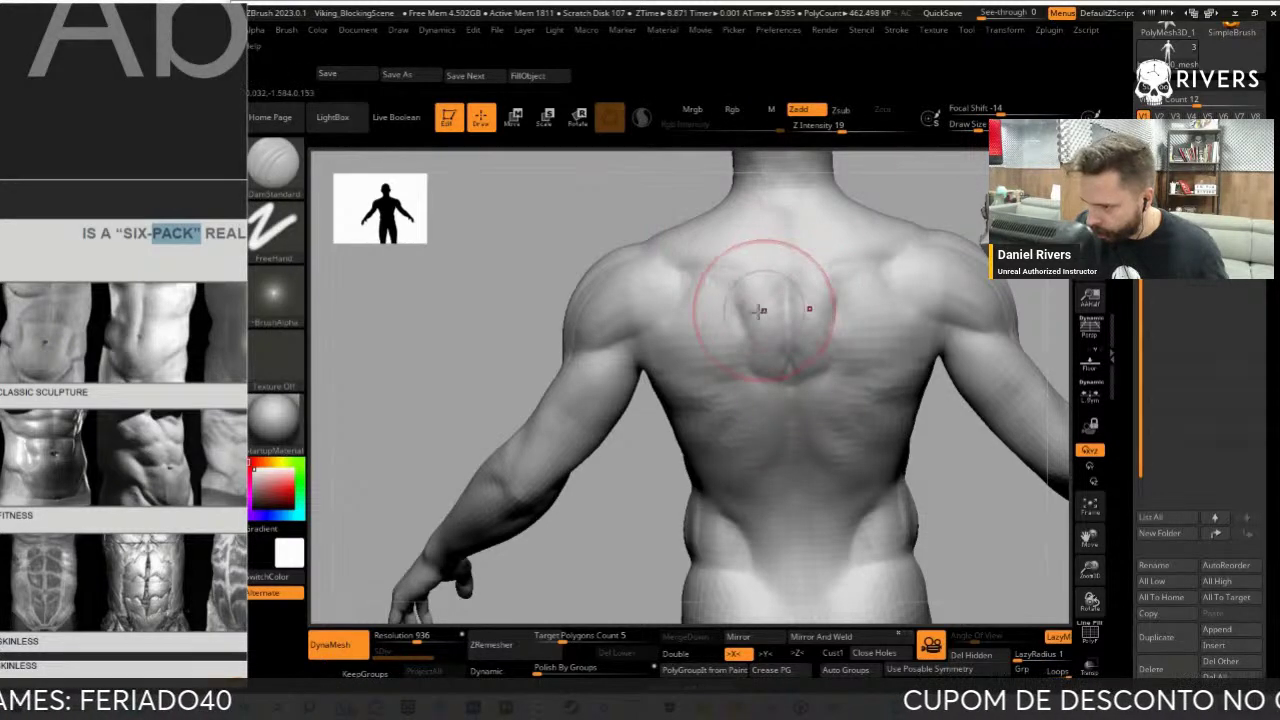
Carve rhomboid fibre lines on the upper back using DamStandard and square-alpha ClayBuildup
key("b")
key("c")
key("b")
key("b")
key("d")
key("s")
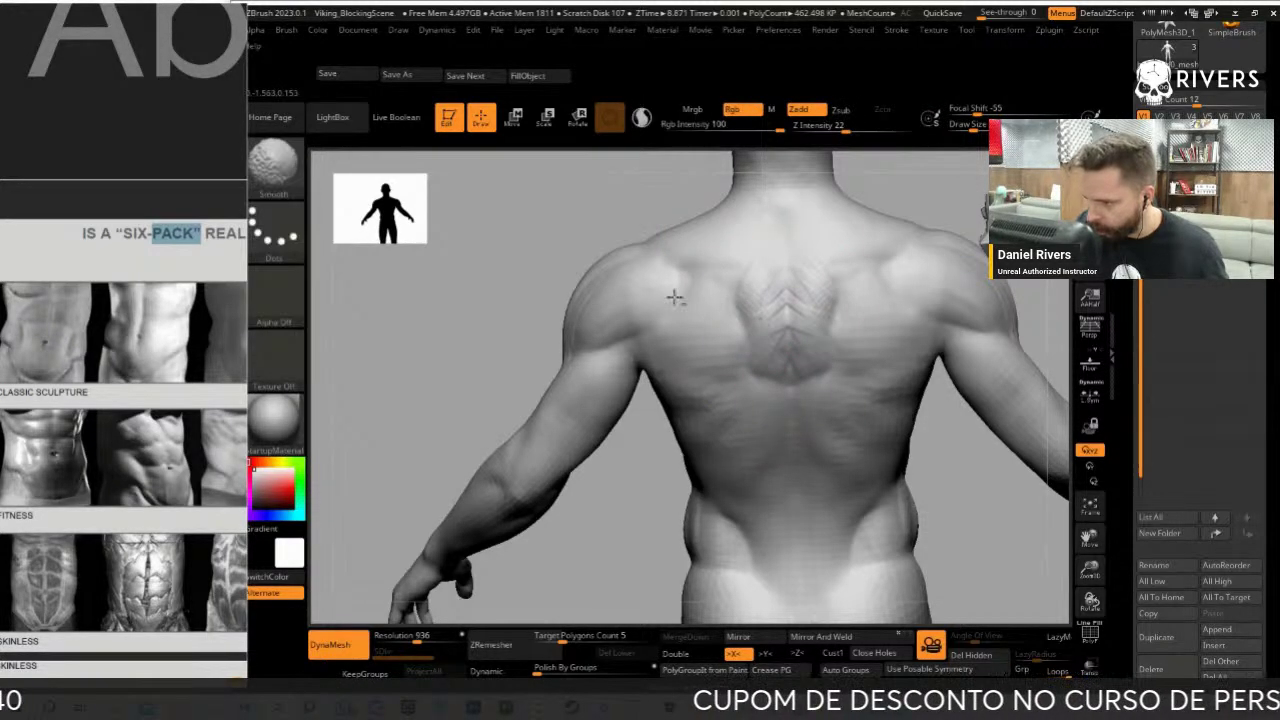
left_click_drag(674, 286, 760, 279)
Build up the trapezius across the upper back and neck with an enlarged ClayBuildup brush
left_click_drag(534, 393, 466, 437, "alt")
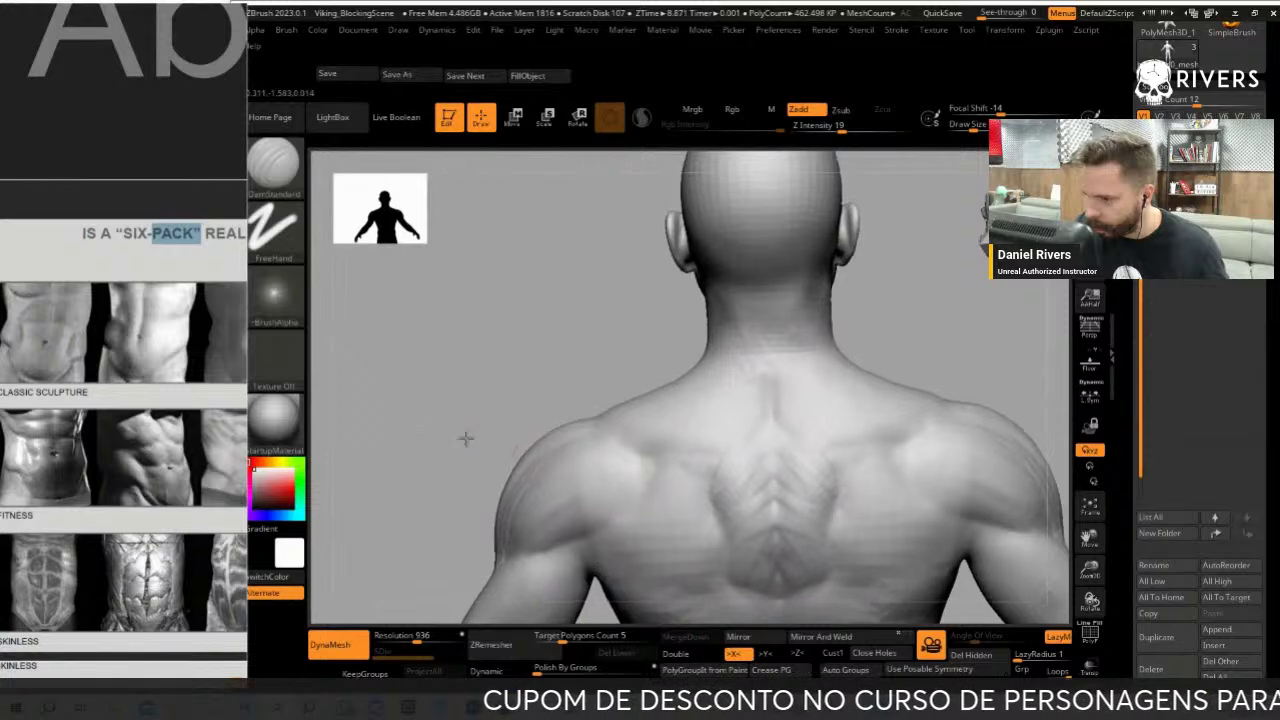
key("b")
key("c")
key("b")
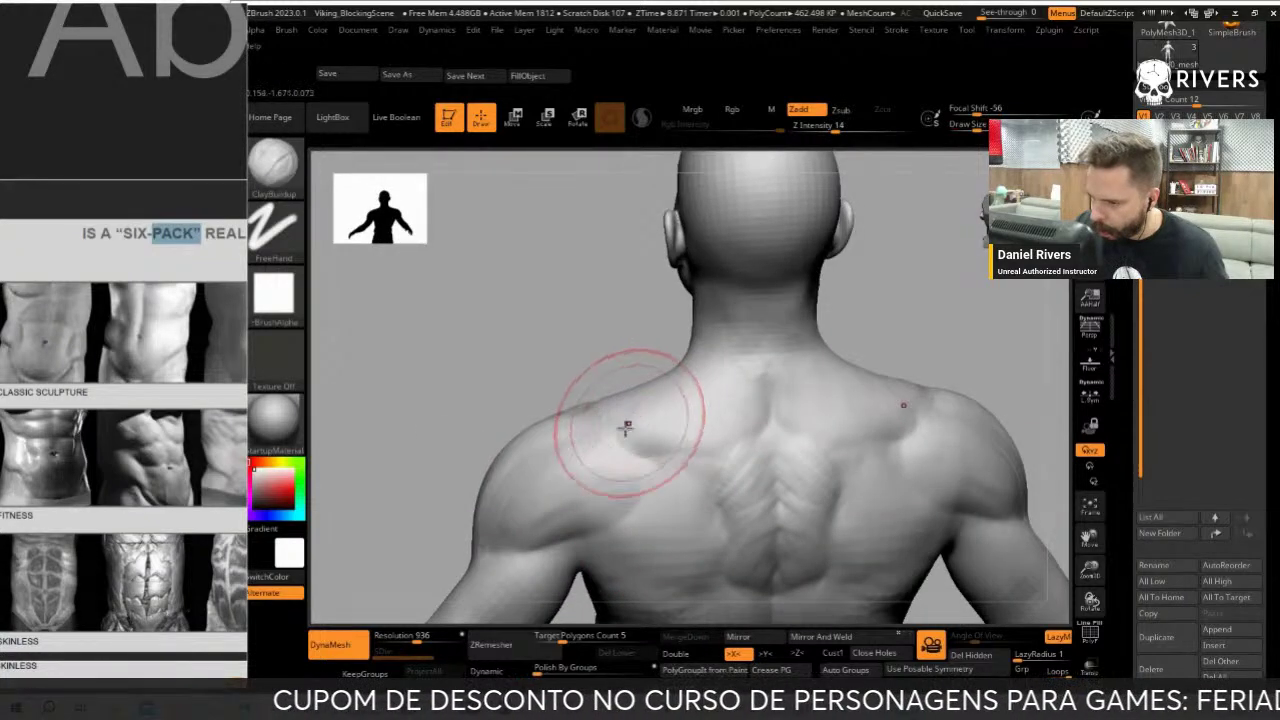
key("]")
mouse_move(673, 418)
left_mouse_down()
mouse_move(749, 380)
mouse_move(731, 419)
left_mouse_up()
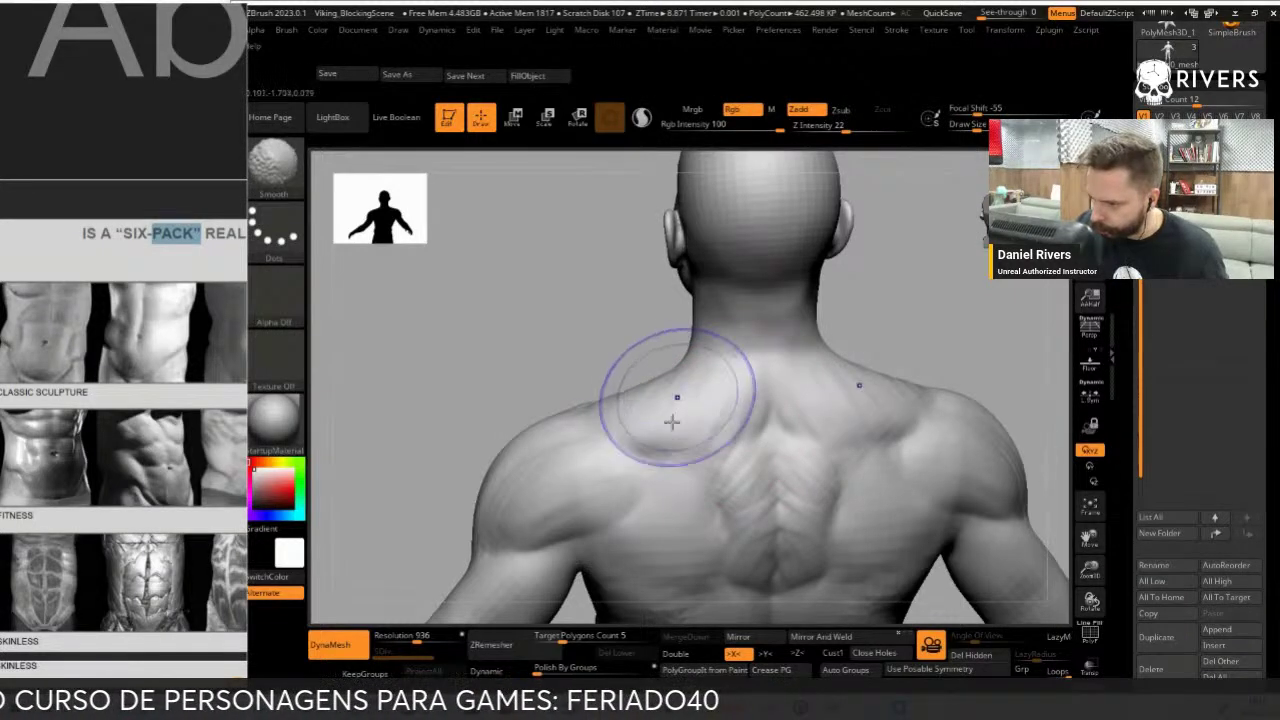
left_click_drag(916, 303, 846, 303, "alt")
Carve creases along the neck and upper trapezius with a smaller, softer DamStandard brush from front and side views
key("b")
key("d")
key("s")
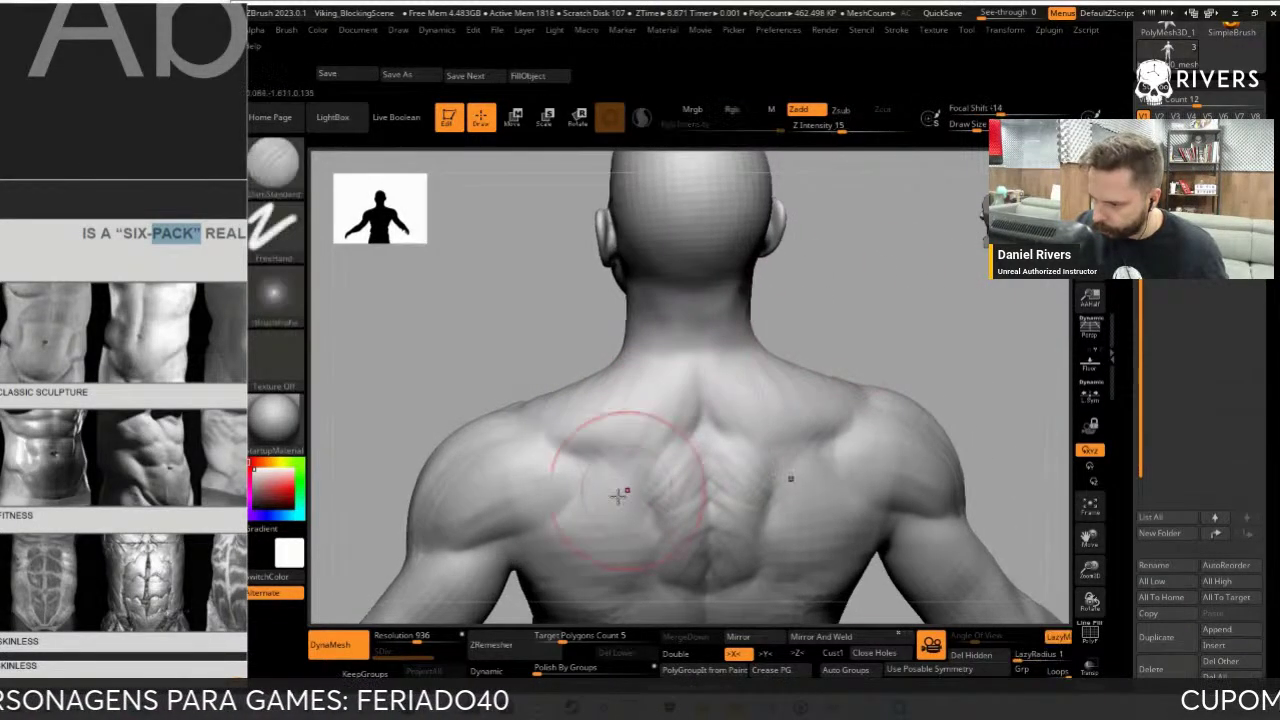
left_click_drag(923, 349, 928, 357, "alt")
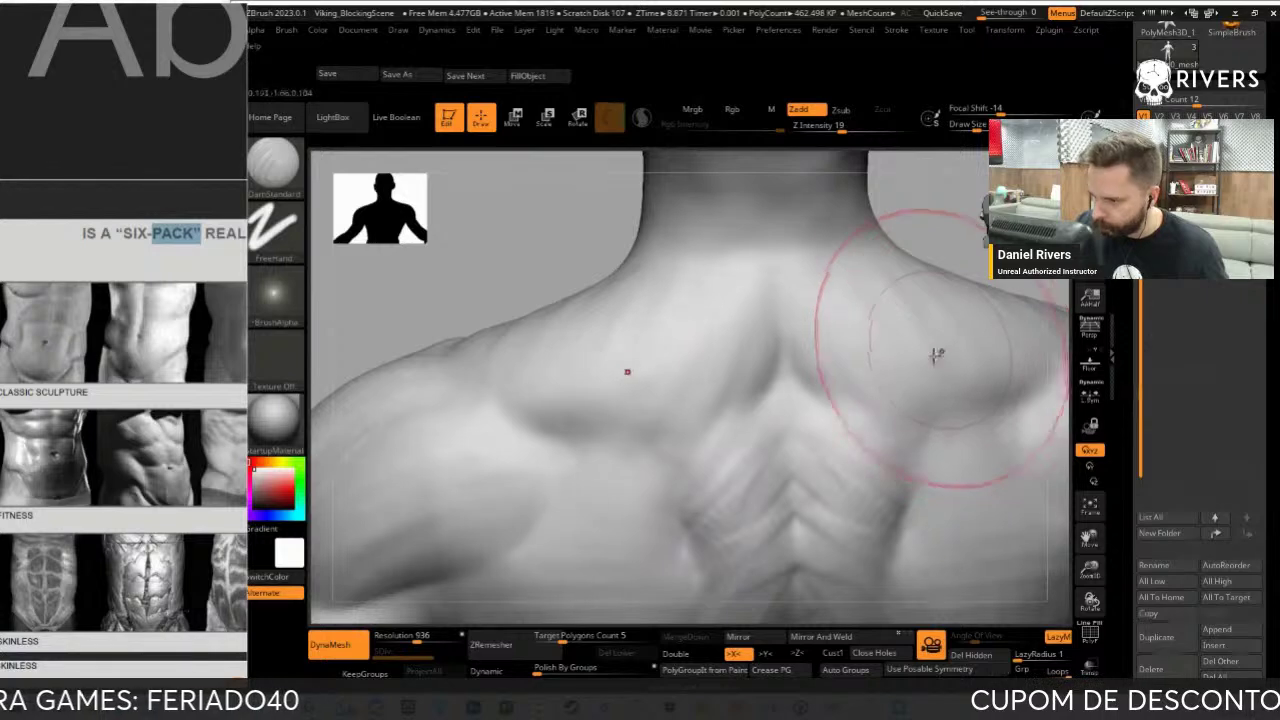
mouse_move(520, 357)
left_mouse_down()
mouse_move(471, 357)
mouse_move(598, 395)
mouse_move(646, 351)
mouse_move(826, 397)
mouse_move(751, 432)
mouse_move(677, 345)
left_mouse_up()
left_click_drag(774, 373, 789, 414)
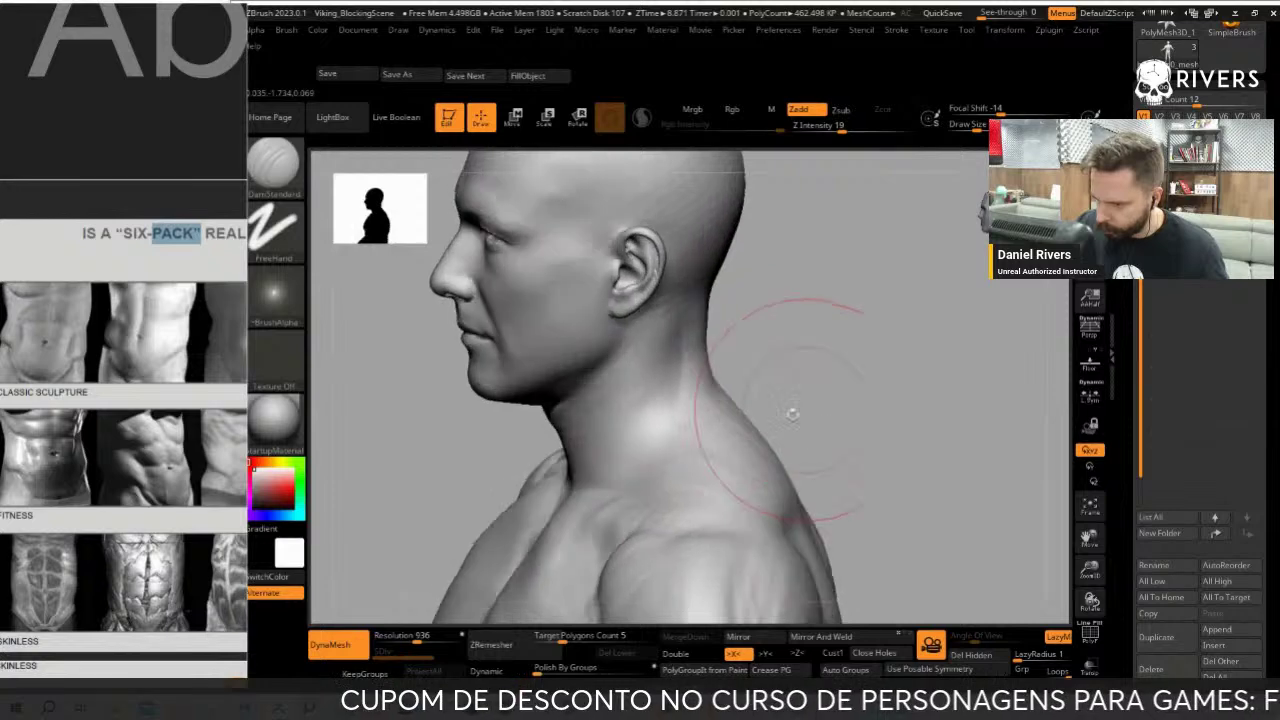
left_click_drag(657, 429, 657, 500)
right_click_drag(612, 505, 600, 508)
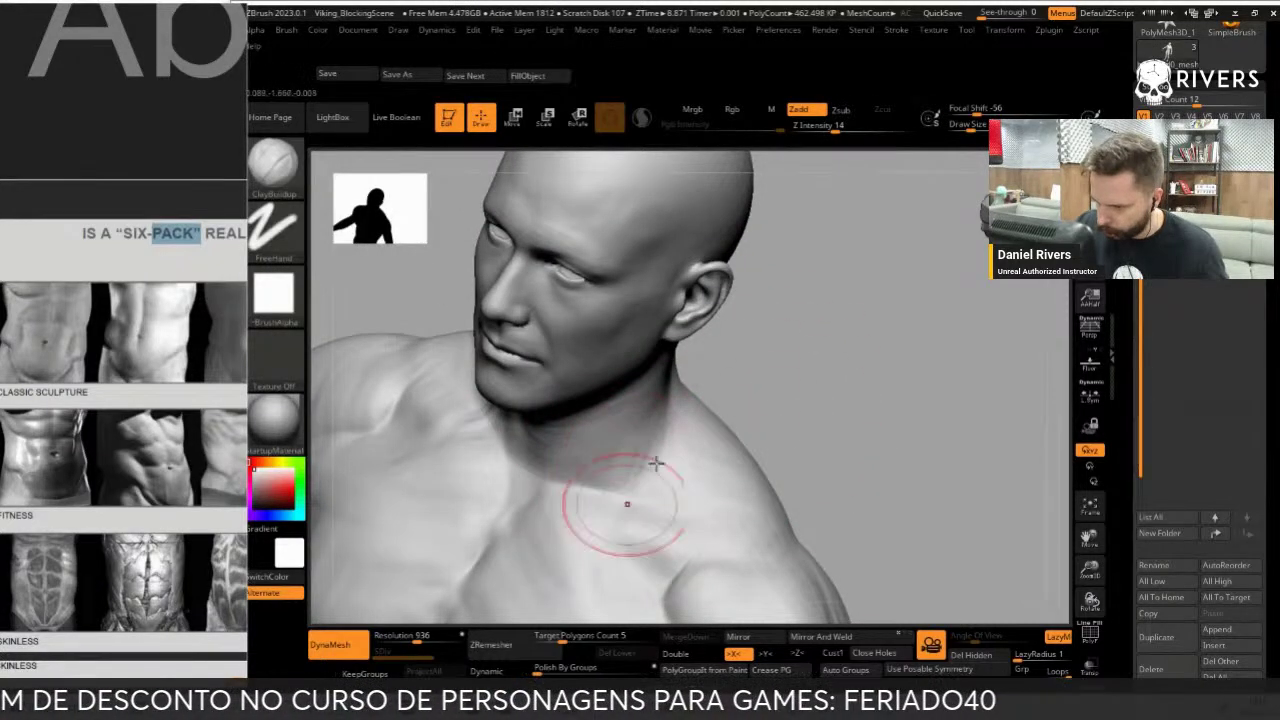
left_click_drag(600, 505, 640, 400)
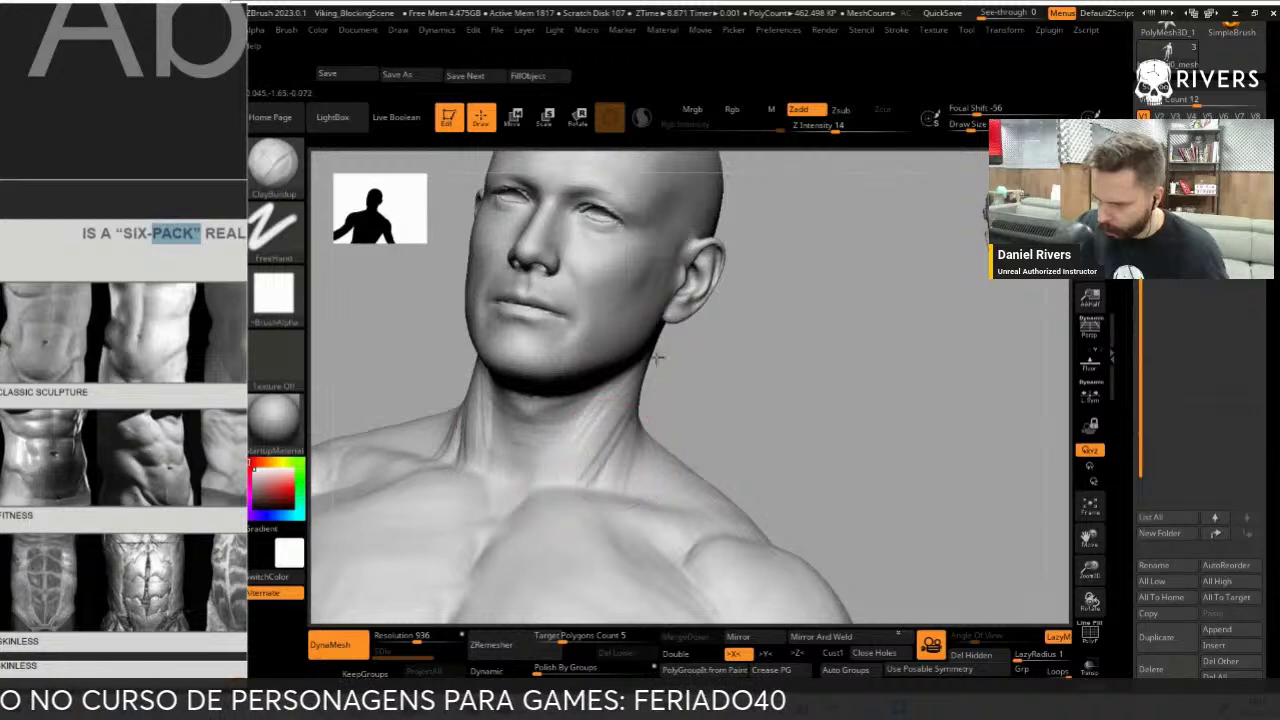
left_click_drag(713, 375, 565, 493)
left_click_drag(634, 392, 641, 431)
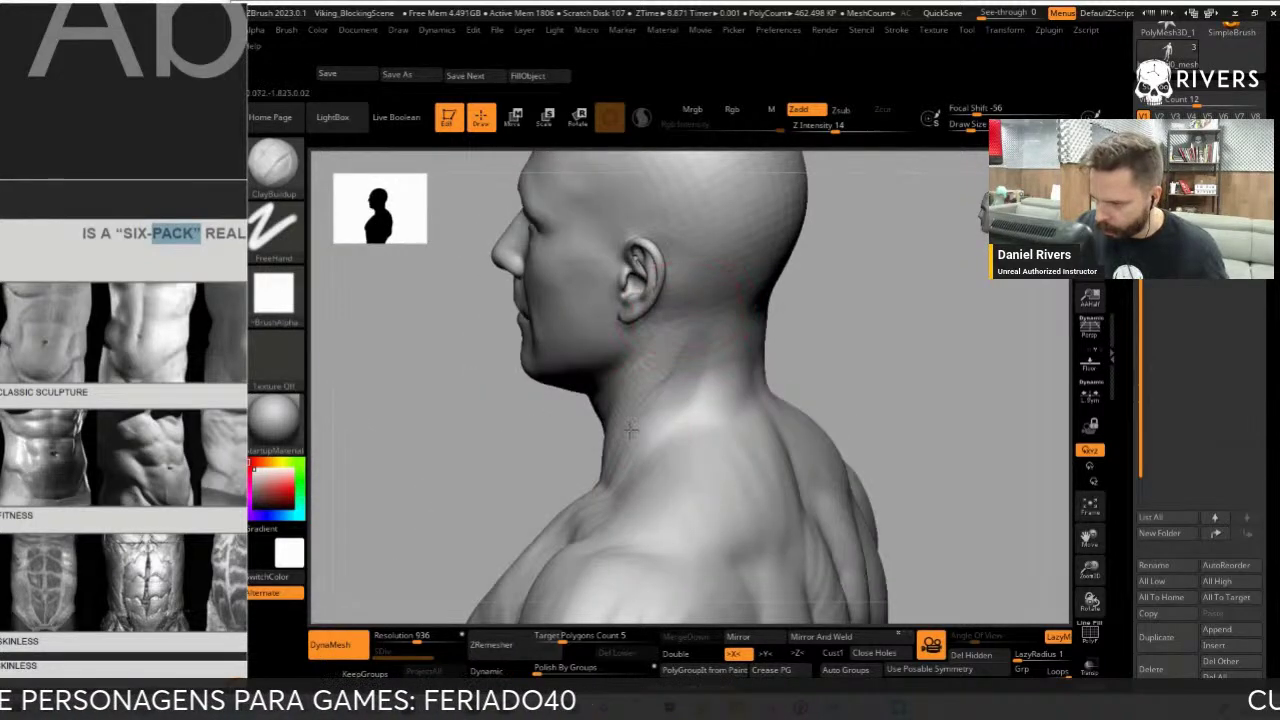
Smooth the neck base and collarbone area, checking from the front and from above
key("shift")
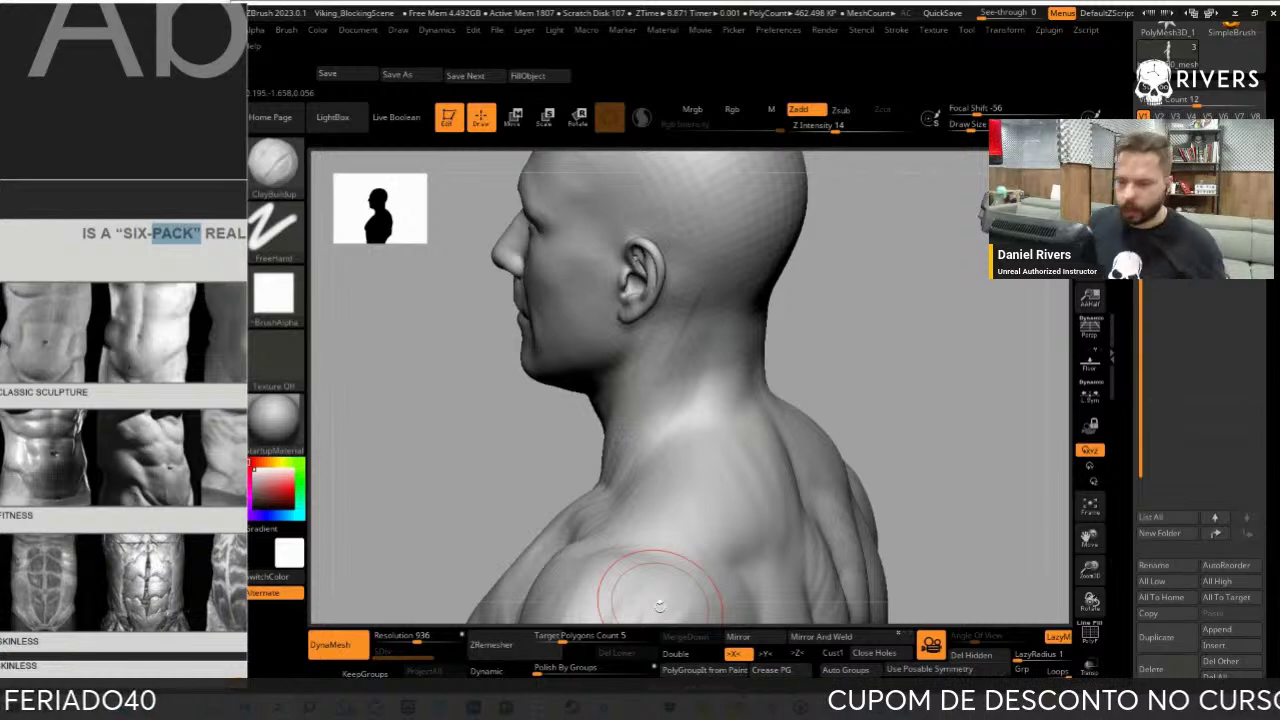
mouse_move(960, 385)
left_mouse_down()
mouse_move(929, 370)
mouse_move(780, 423)
left_mouse_up()
key("shift")
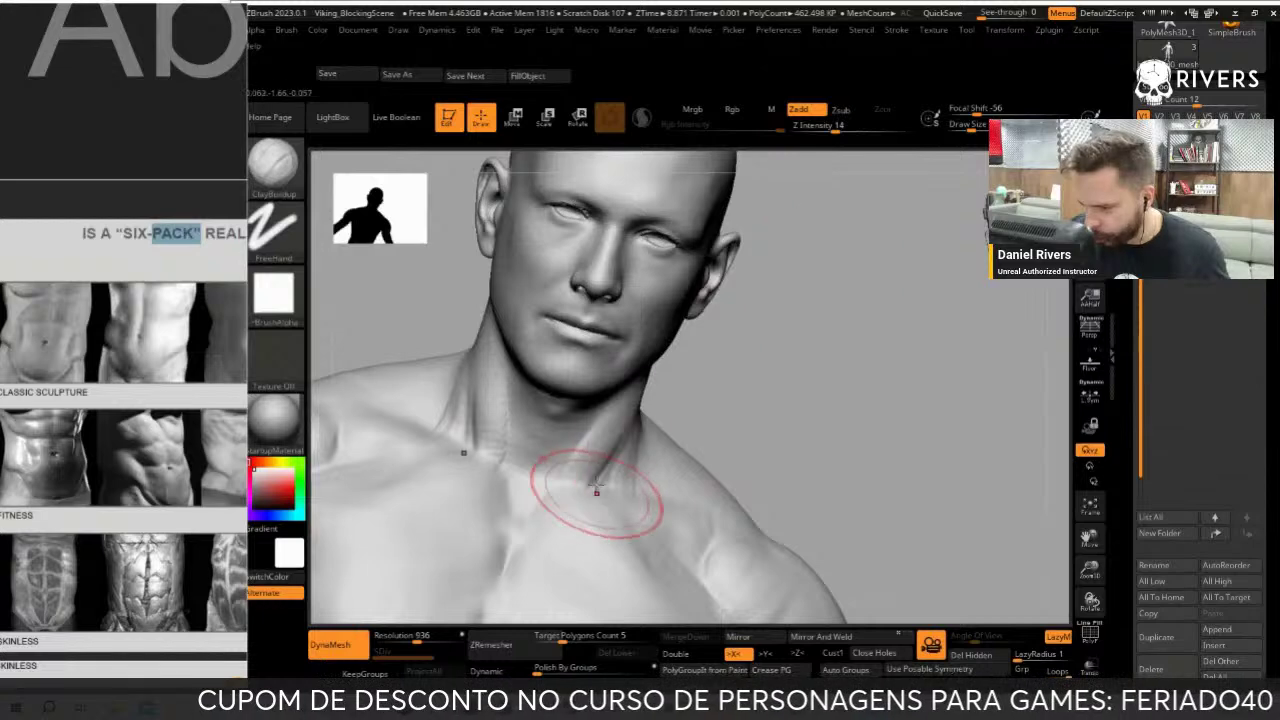
mouse_move(733, 370)
left_mouse_down()
mouse_move(607, 479)
mouse_move(640, 478)
left_mouse_up()
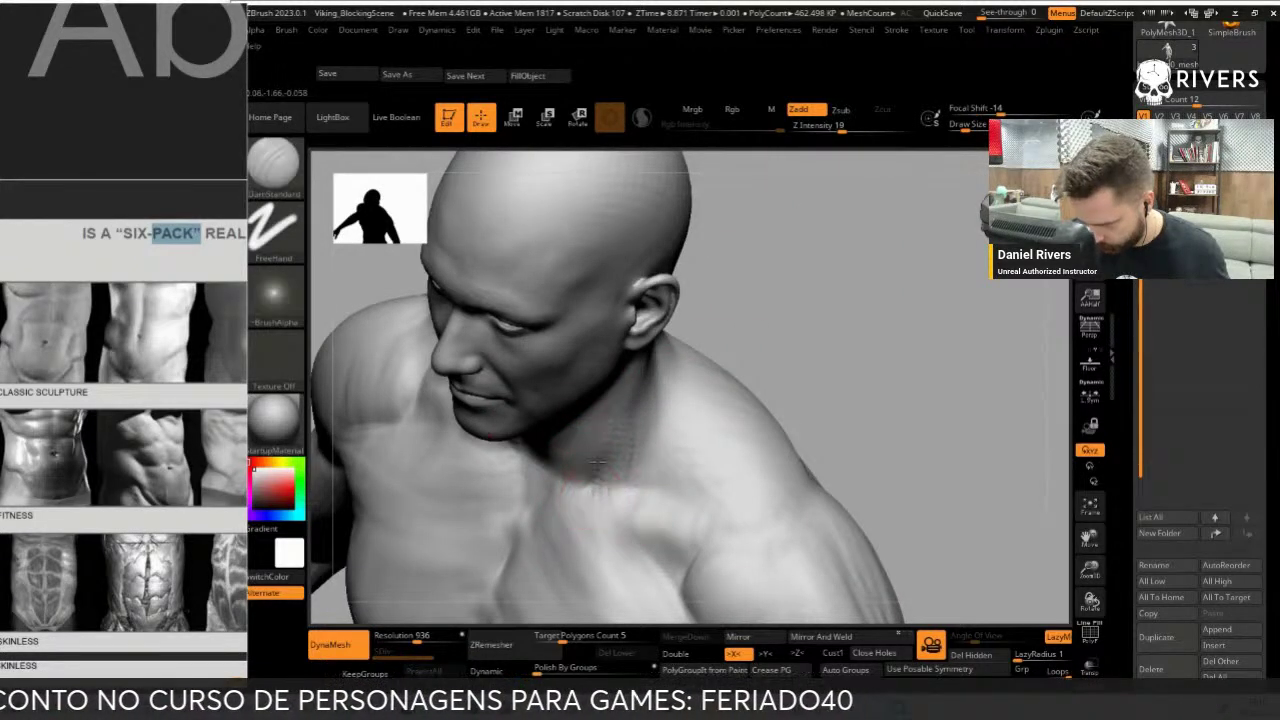
mouse_move(708, 329)
left_mouse_down()
mouse_move(628, 460)
mouse_move(655, 360)
left_mouse_up()
Alternate DamStandard and ClayBuildup to build the front trapezius into the shoulders, then begin a MaskLasso
key("b")
key("d")
key("s")
left_click_drag(756, 328, 658, 456)
key("b")
key("c")
key("b")
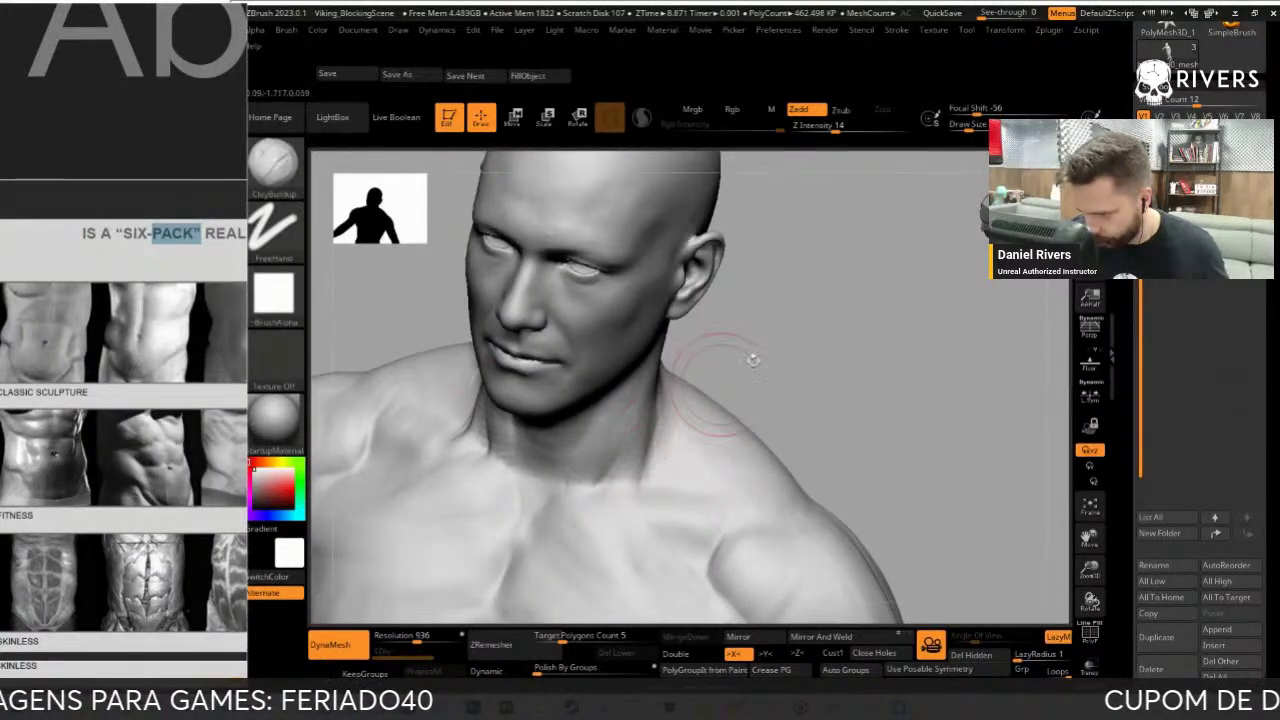
left_click_drag(752, 360, 686, 434)
key("b")
key("d")
key("s")
key("b")
key("c")
key("b")
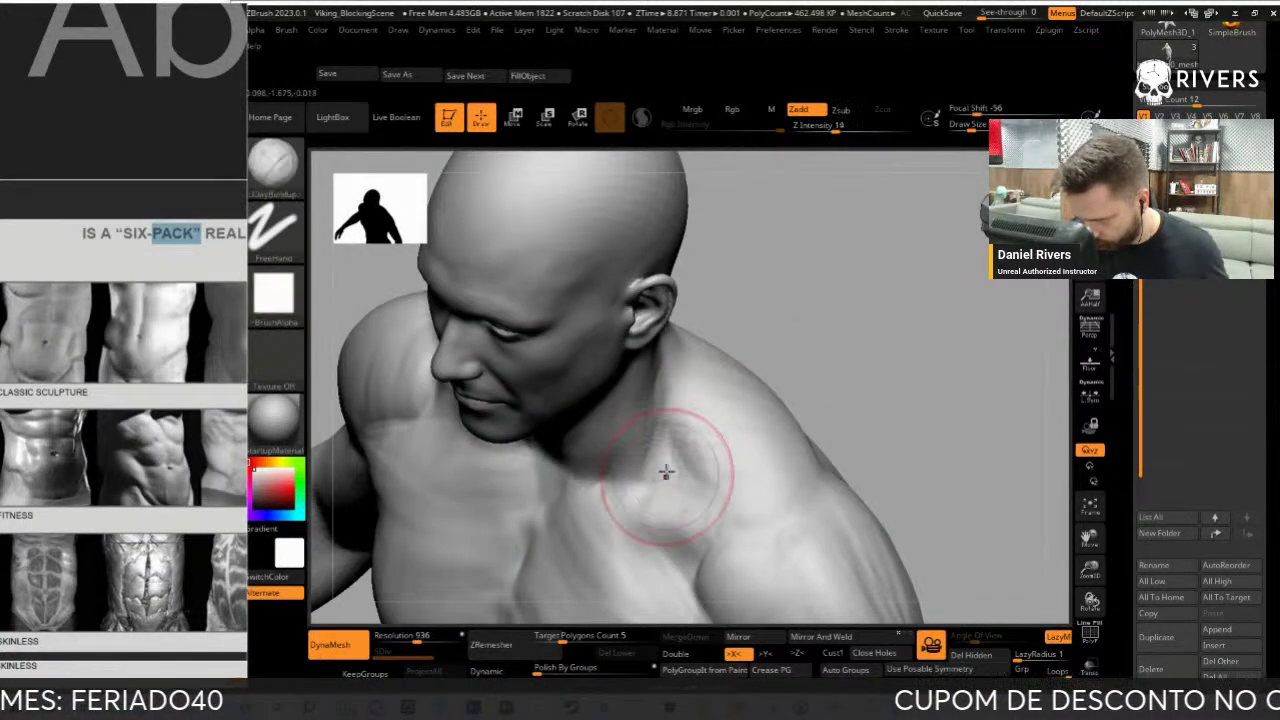
key("ctrl")
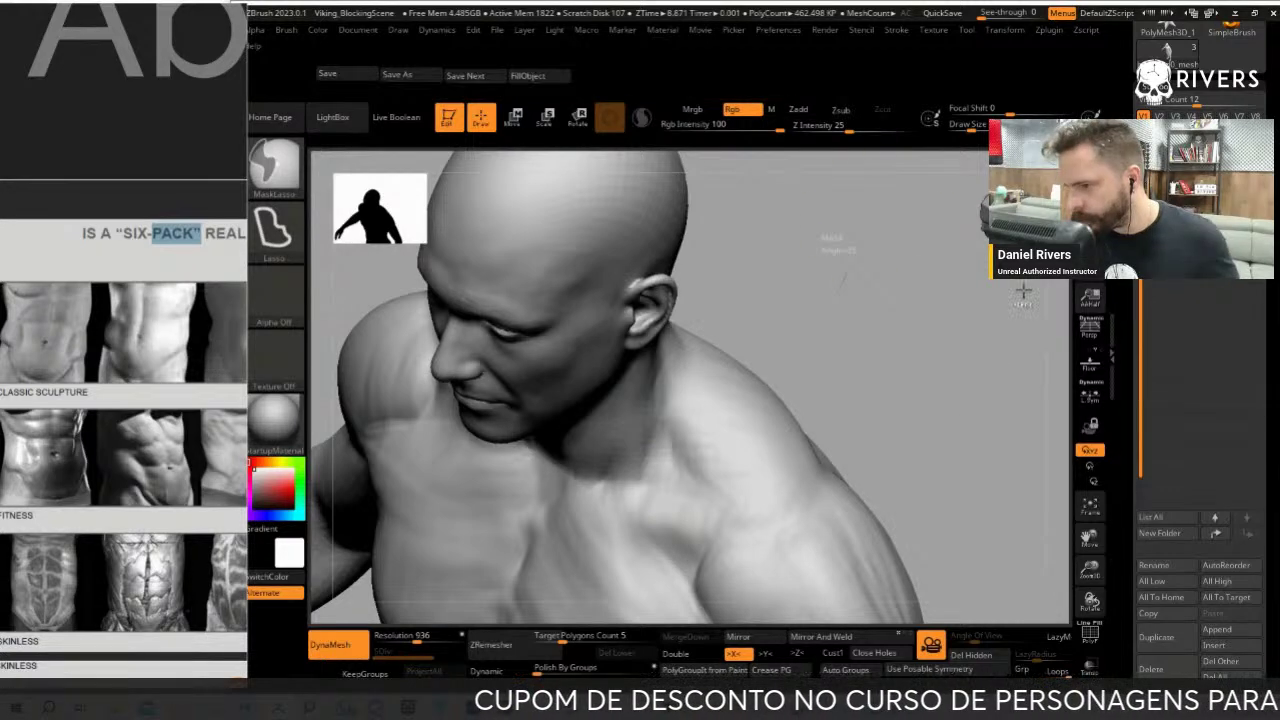
Build up clay on the trapezius where the neck meets the shoulder with DamStandard and ClayBuildup
mouse_move(980, 431)
left_mouse_down()
mouse_move(920, 414)
mouse_move(943, 457)
left_mouse_up()
key("b")
key("d")
key("s")
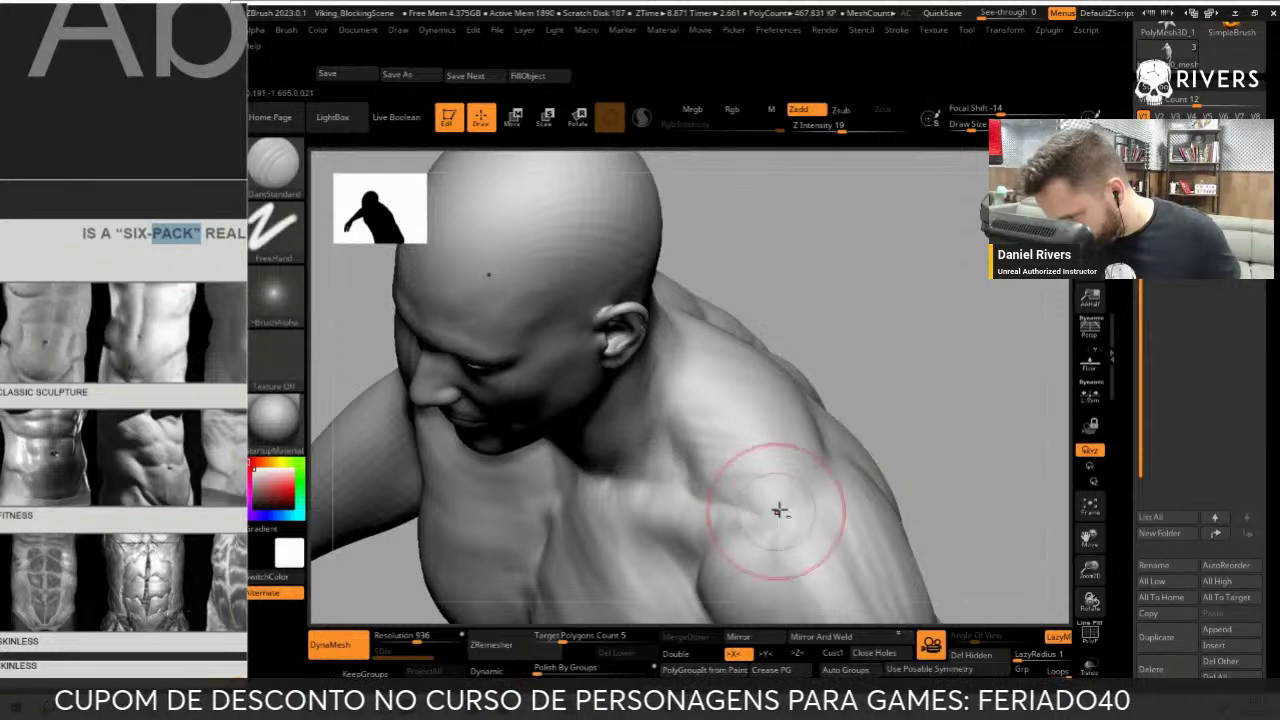
right_click_drag(780, 508, 801, 458)
key("b")
key("c")
key("b")
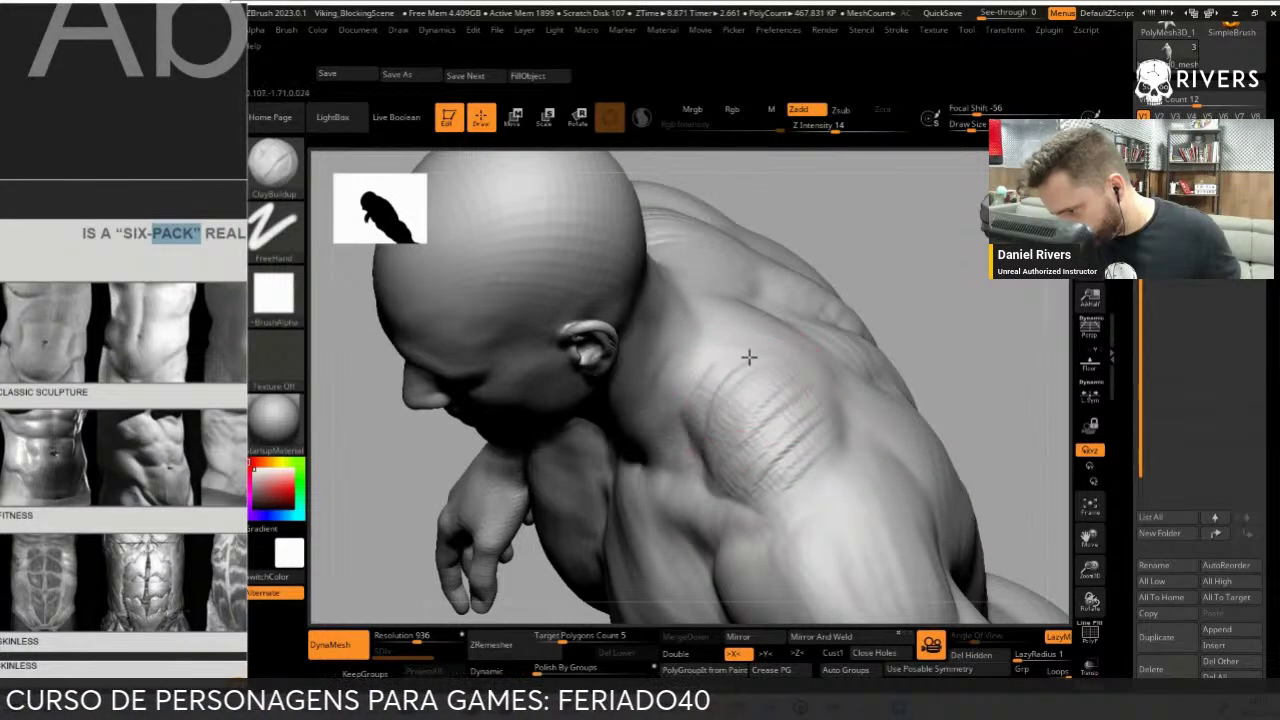
right_click_drag(771, 330, 394, 491)
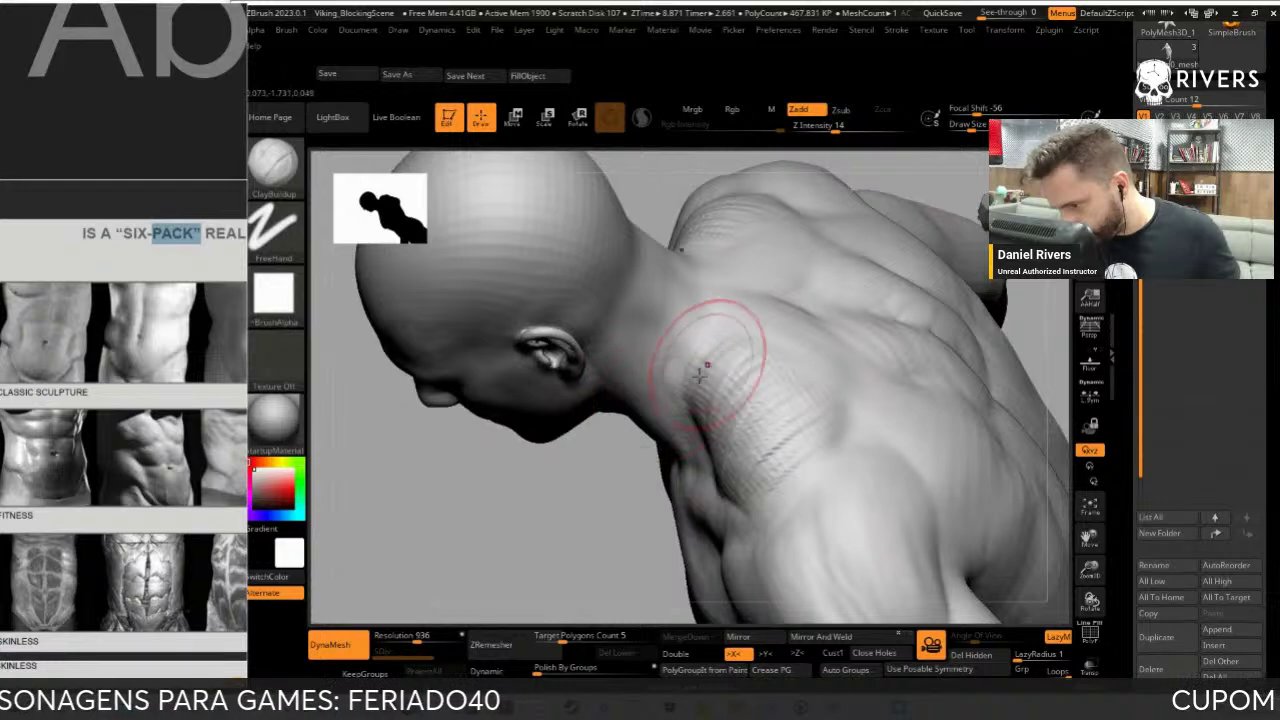
Smooth the trapezius and back of the neck, checking them from behind, side and three-quarter views
key("shift")
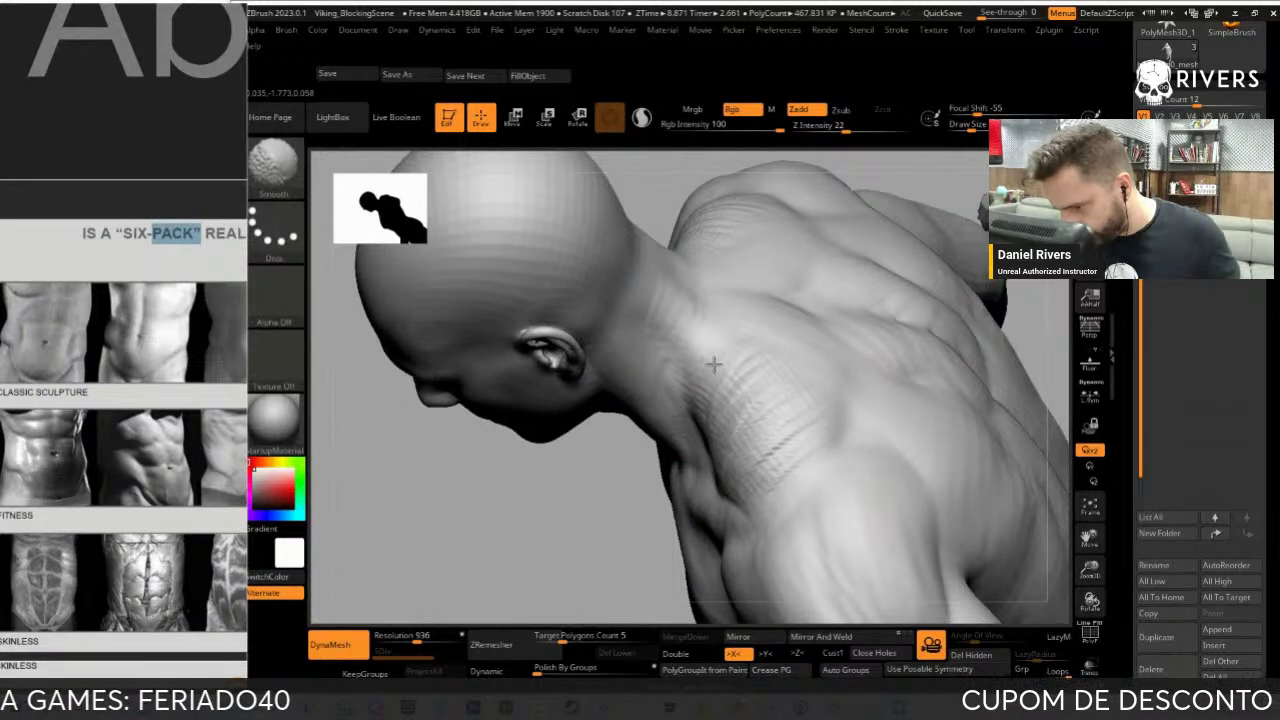
mouse_move(778, 376)
right_mouse_down("shift")
mouse_move(886, 357)
mouse_move(903, 271)
mouse_move(857, 380)
mouse_move(914, 375)
mouse_move(663, 350)
mouse_move(827, 270)
mouse_move(900, 314)
mouse_move(690, 316)
right_mouse_up("shift")
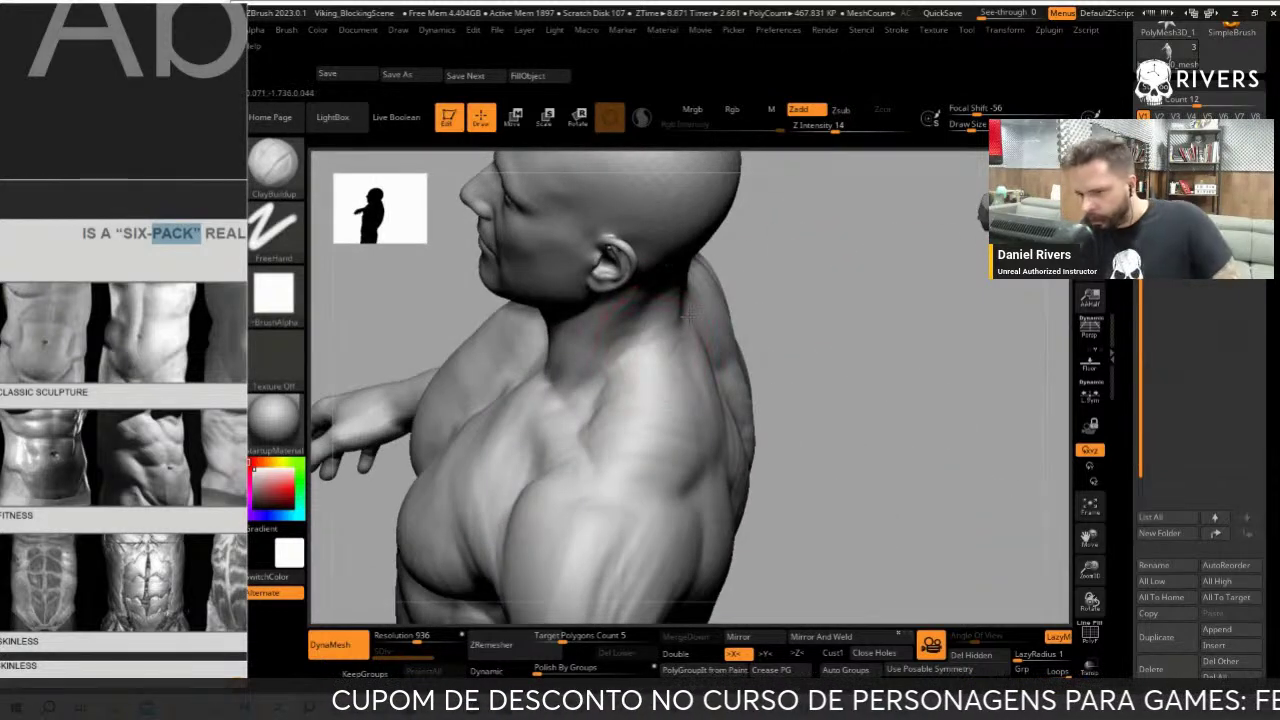
right_click_drag(742, 274, 645, 340)
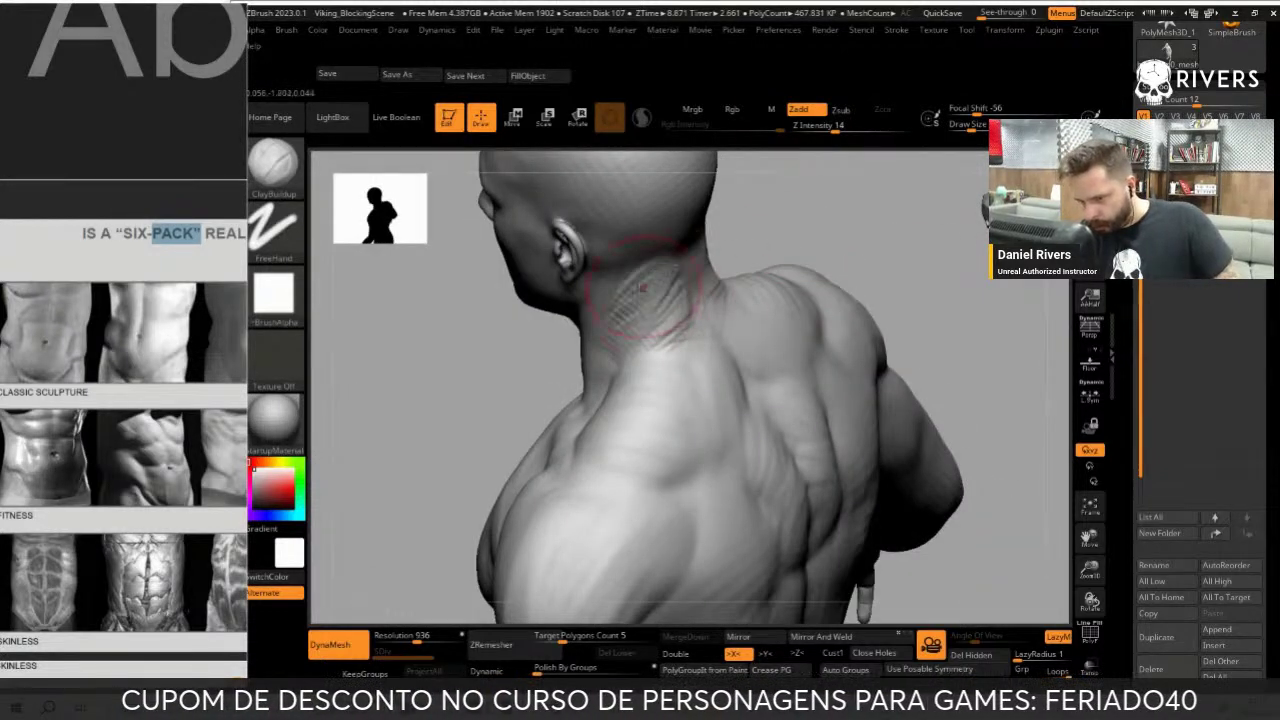
key("shift")
mouse_move(664, 328)
right_mouse_down()
mouse_move(909, 294)
mouse_move(909, 363)
mouse_move(810, 366)
mouse_move(672, 337)
right_mouse_up()
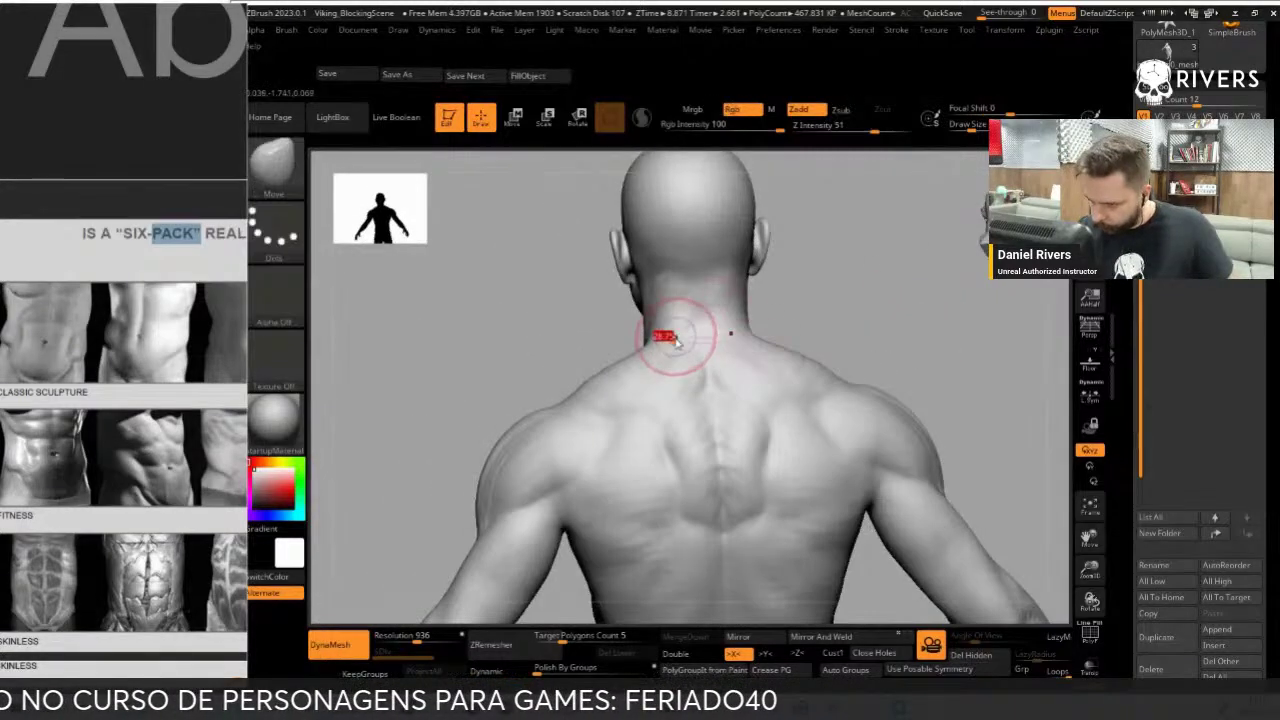
right_click_drag(868, 308, 646, 350)
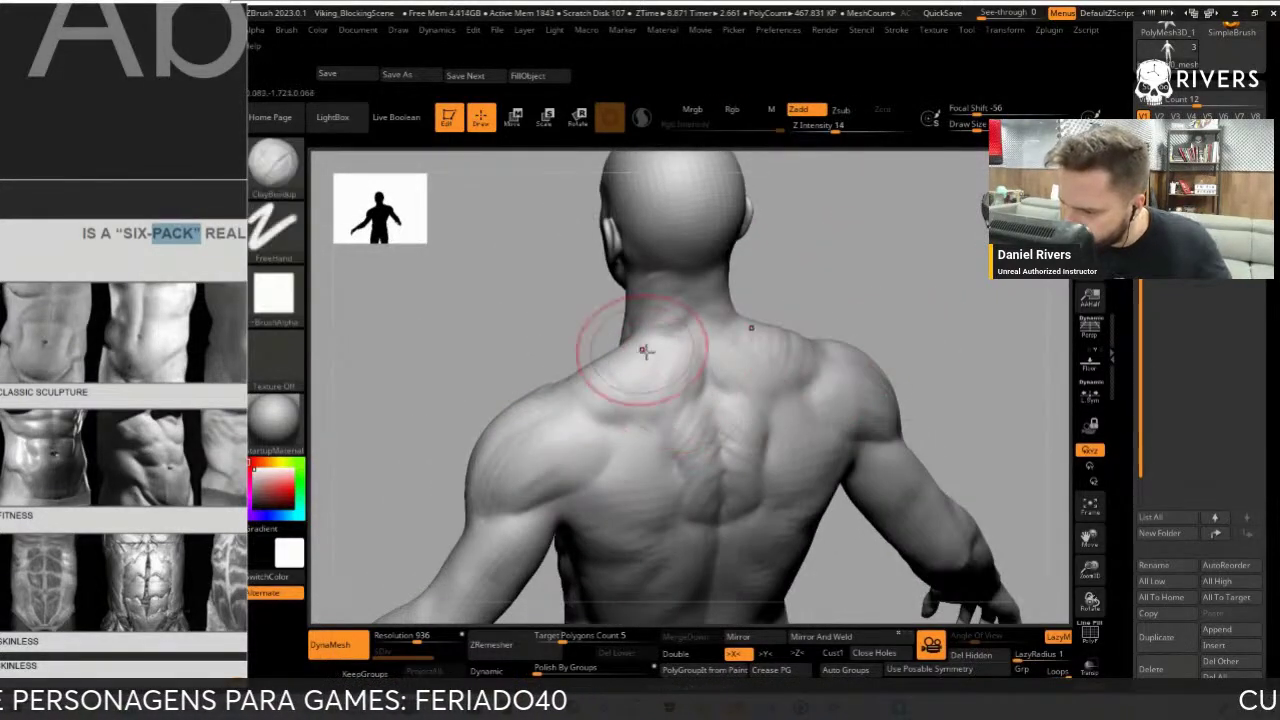
mouse_move(814, 252)
right_mouse_down()
mouse_move(871, 277)
mouse_move(920, 380)
mouse_move(903, 366)
right_mouse_up()
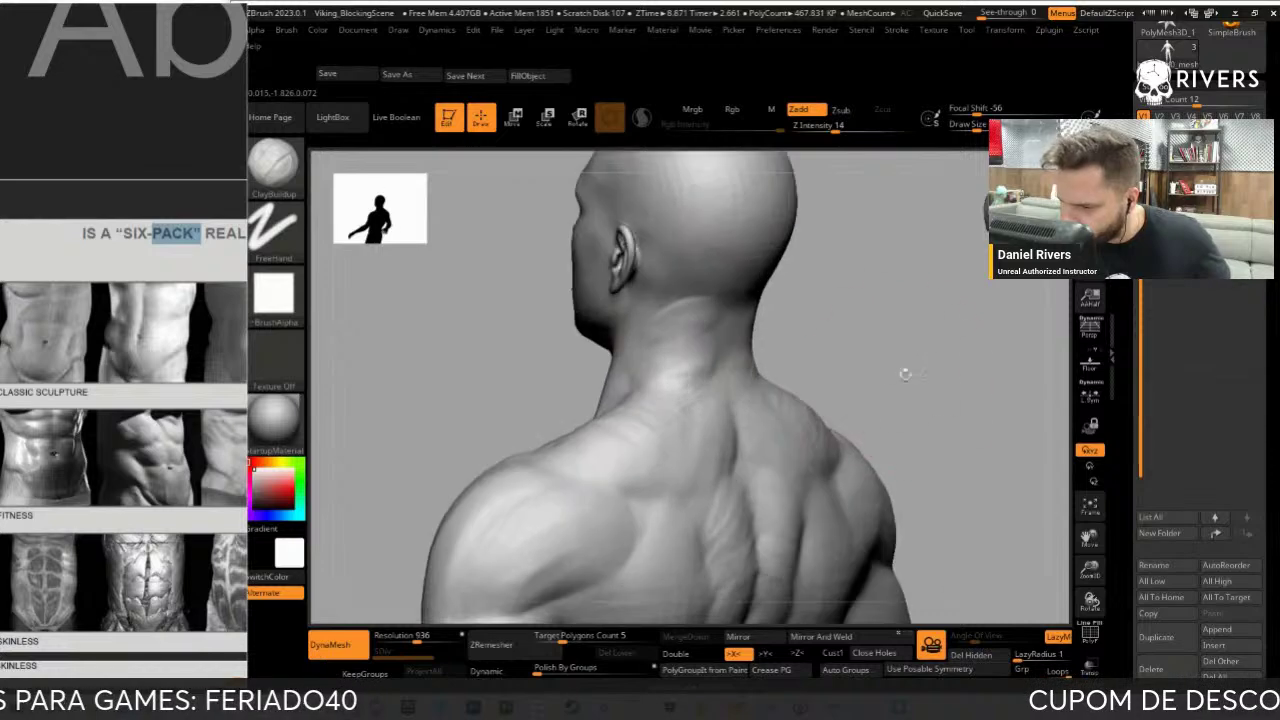
mouse_move(678, 392)
right_mouse_down()
mouse_move(757, 343)
mouse_move(799, 358)
right_mouse_up()
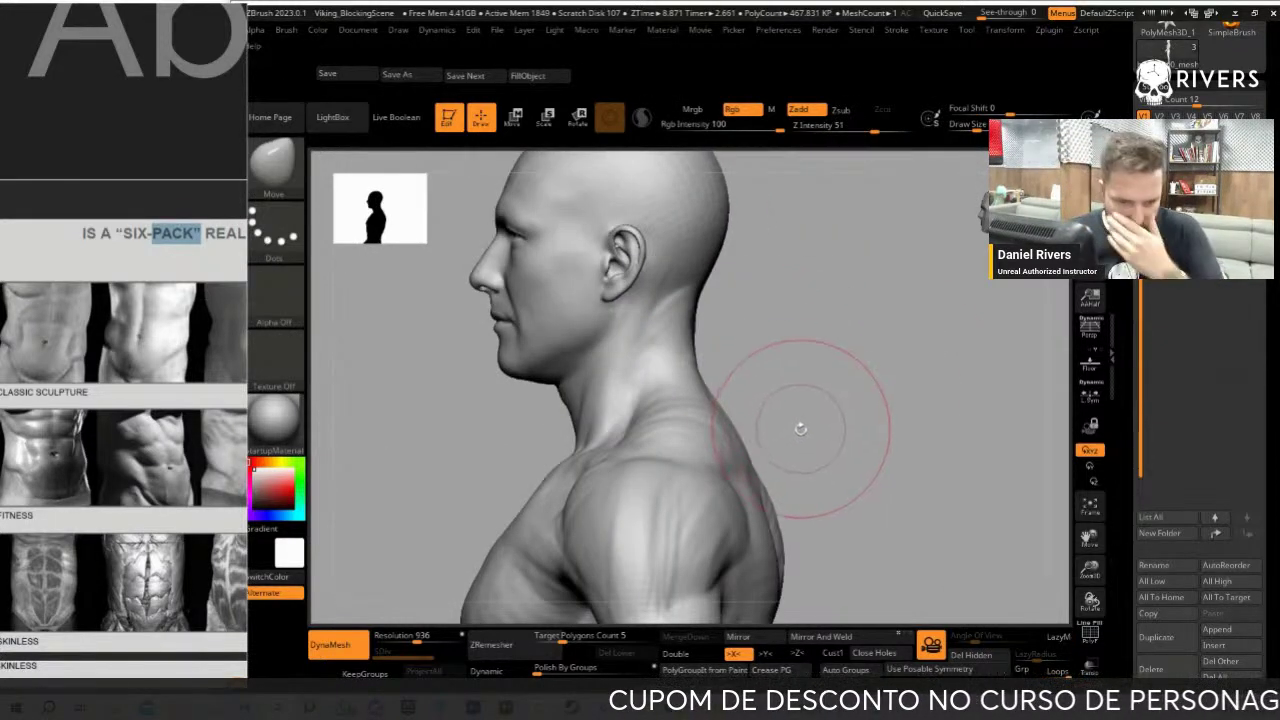
mouse_move(888, 422)
right_mouse_down()
mouse_move(883, 397)
mouse_move(914, 400)
mouse_move(740, 478)
right_mouse_up()
right_click_drag(808, 337, 691, 389)
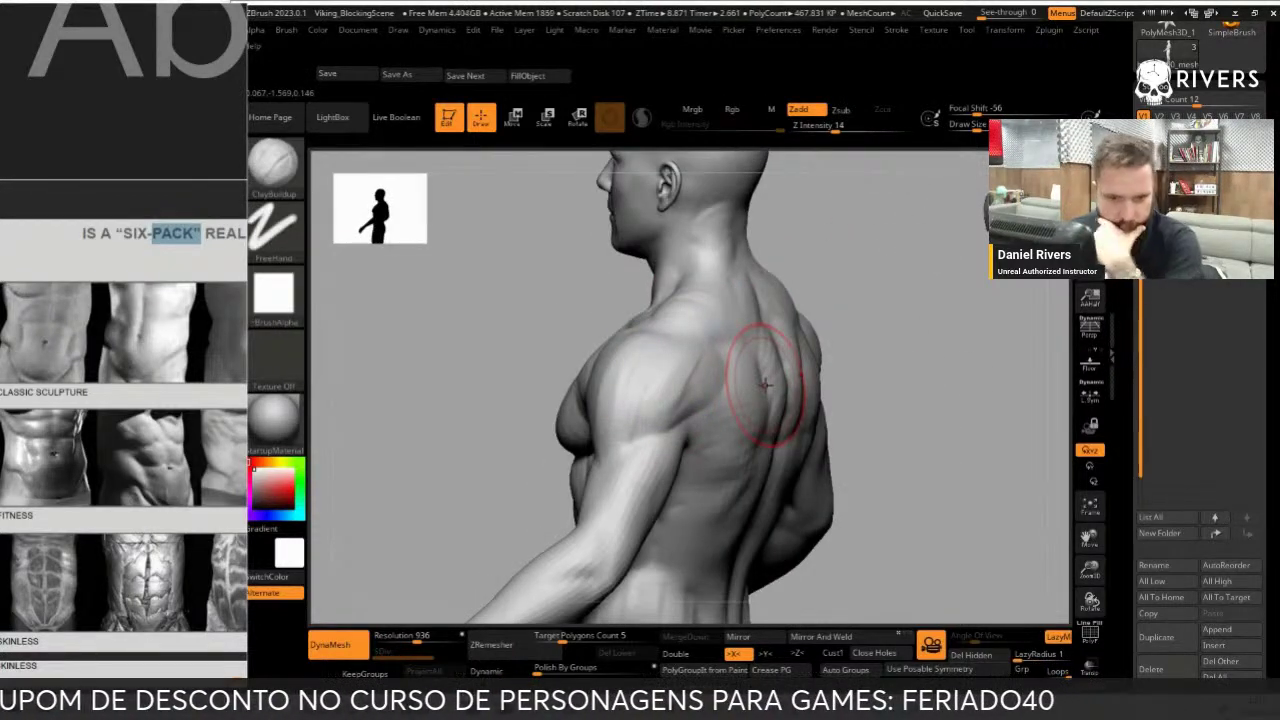
right_click_drag(763, 384, 986, 371)
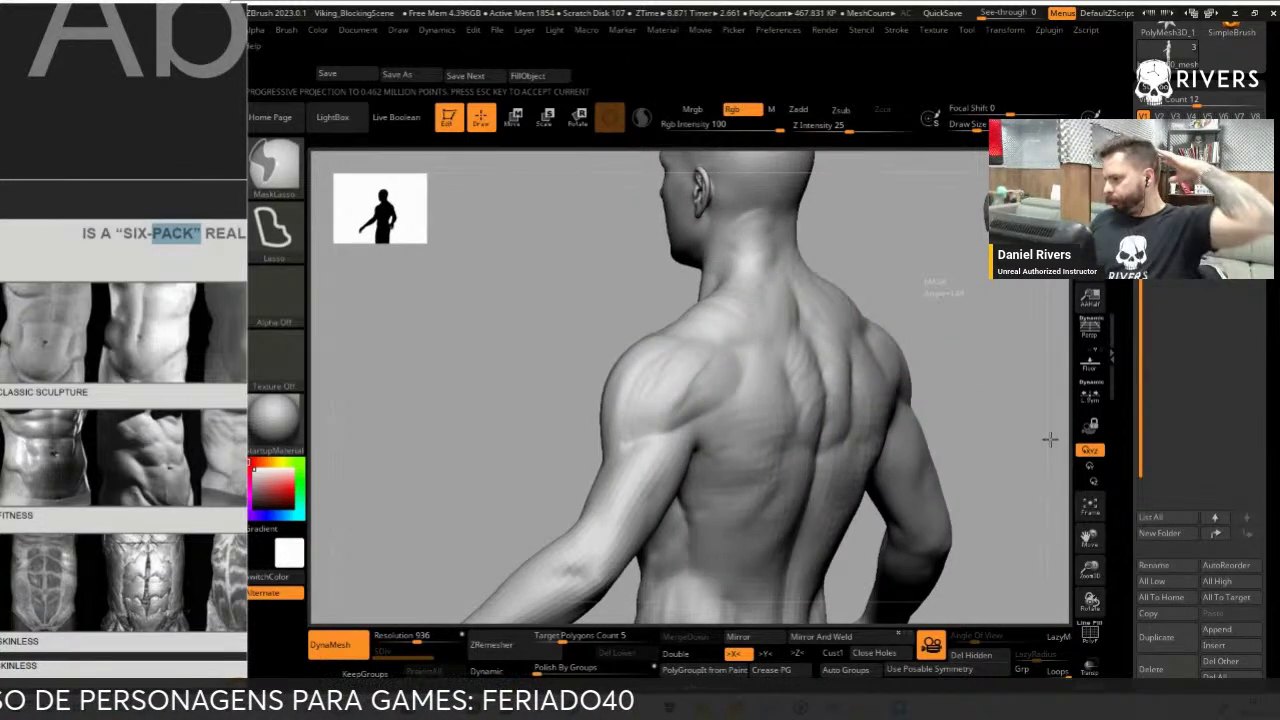
key("ctrl")
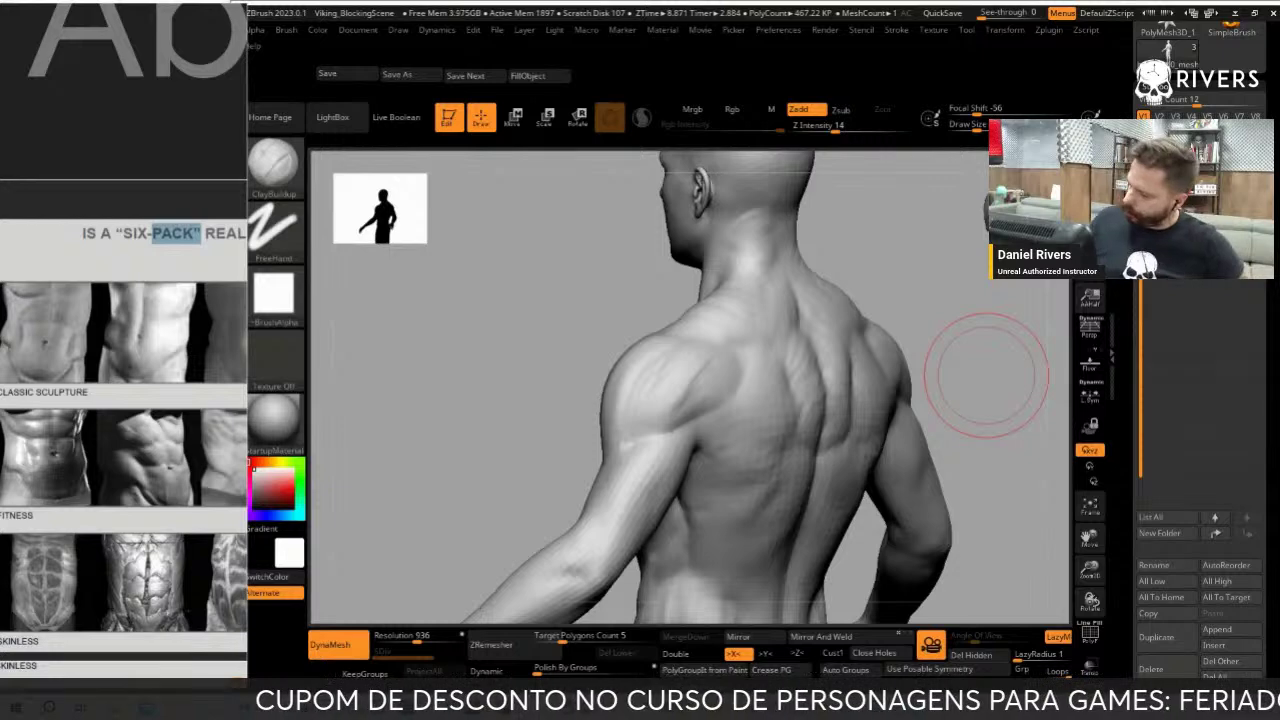
left_click_drag(986, 375, 538, 293)
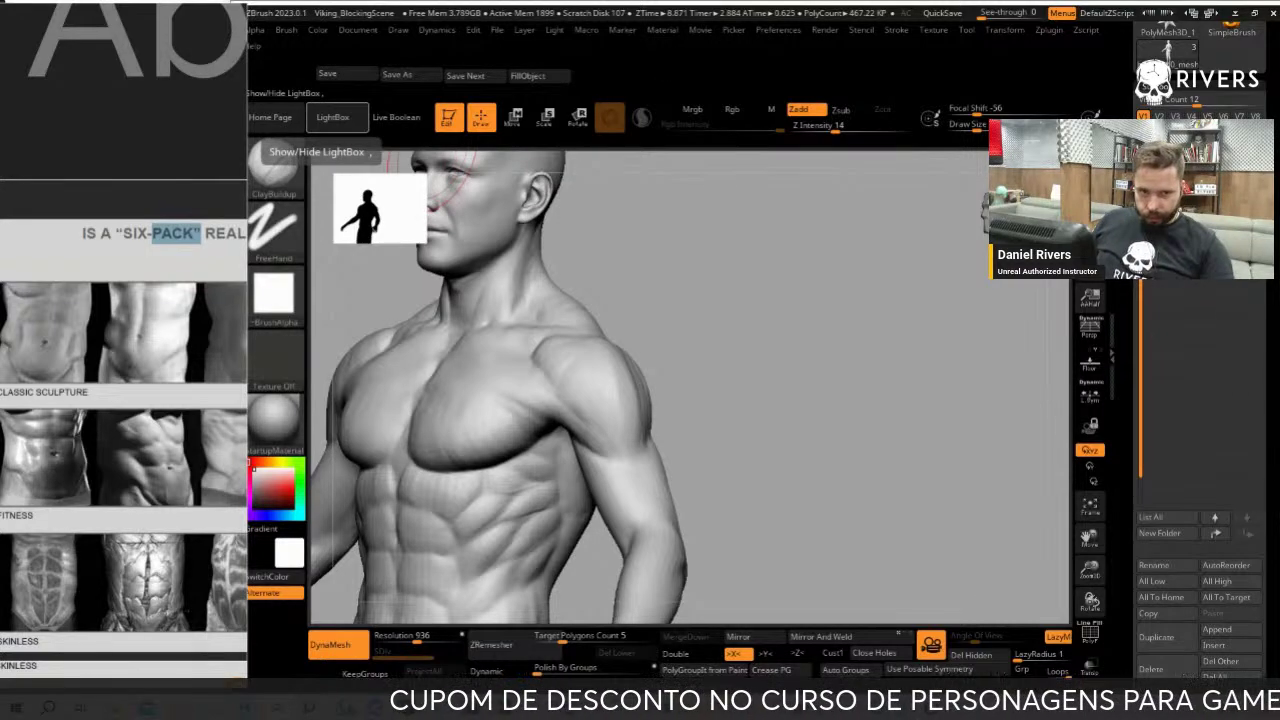
key("alt+Tab")
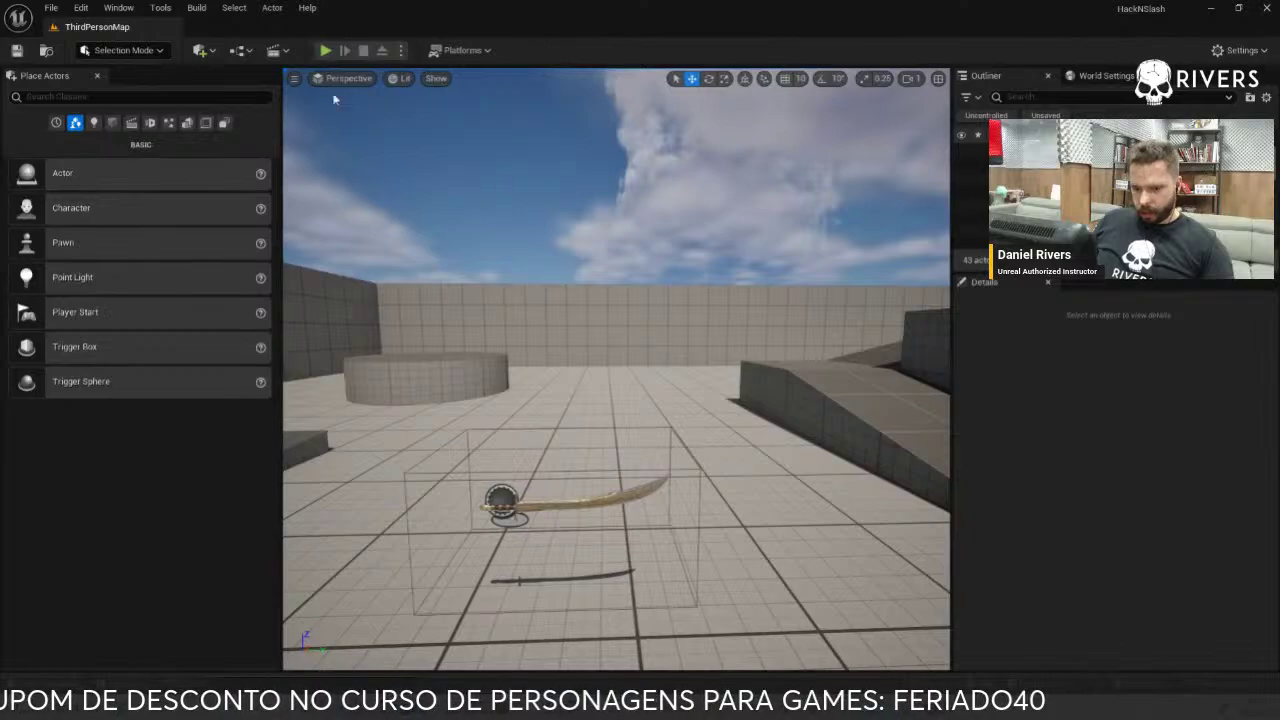
Start a fullscreen play session of ThirdPersonMap and walk the character forward
key("alt+p")
key("F11")
key("w")
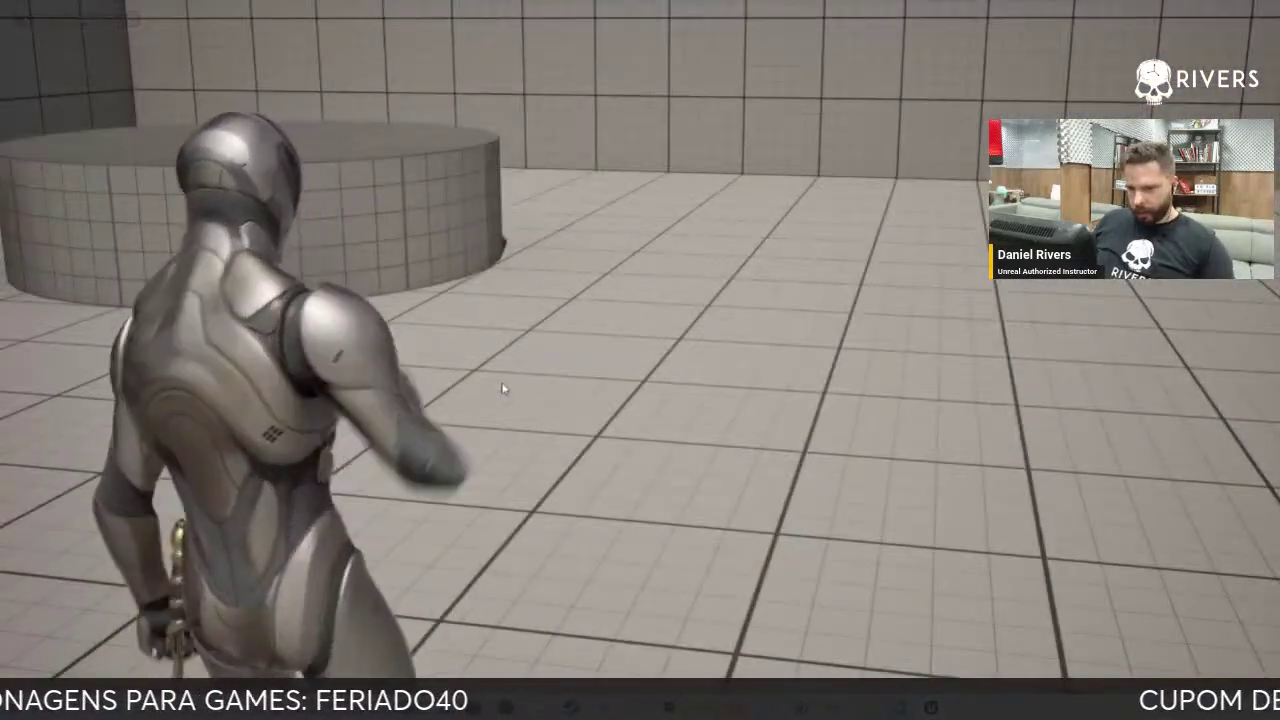
Chain sword attacks against the blue boxes, move up beside one, then end play with Esc
left_click(575, 389)
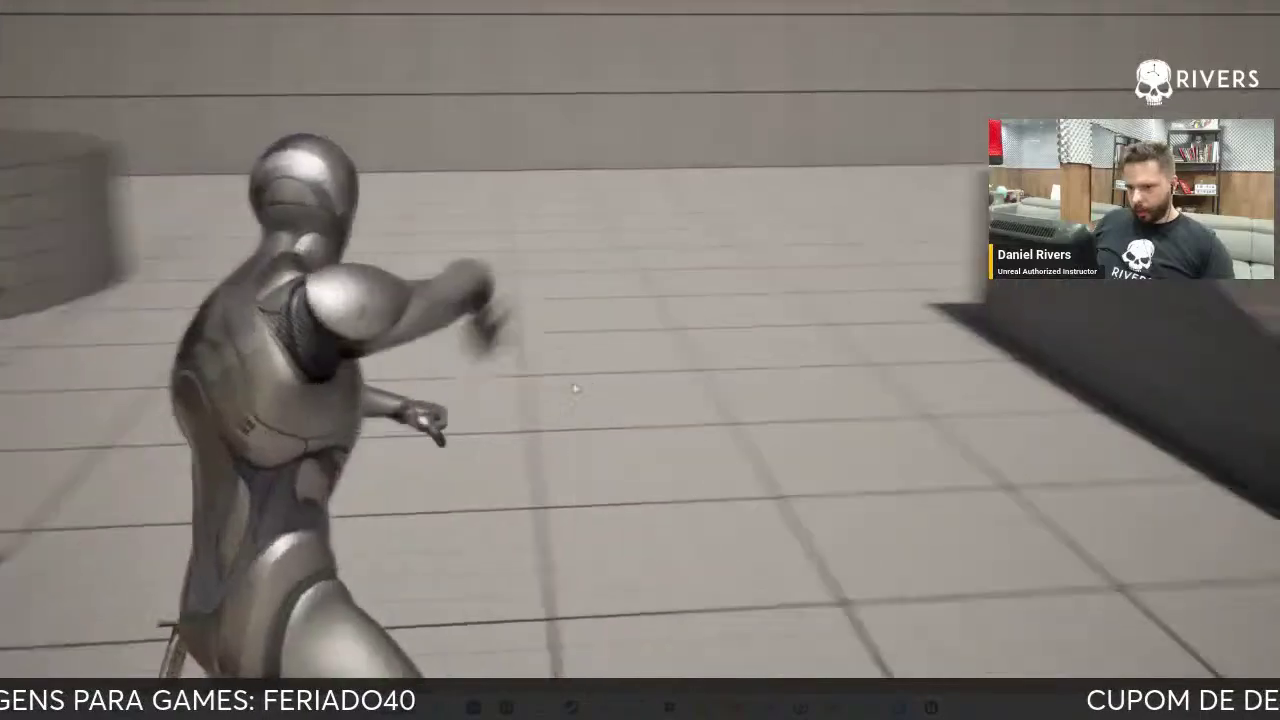
left_click(651, 389)
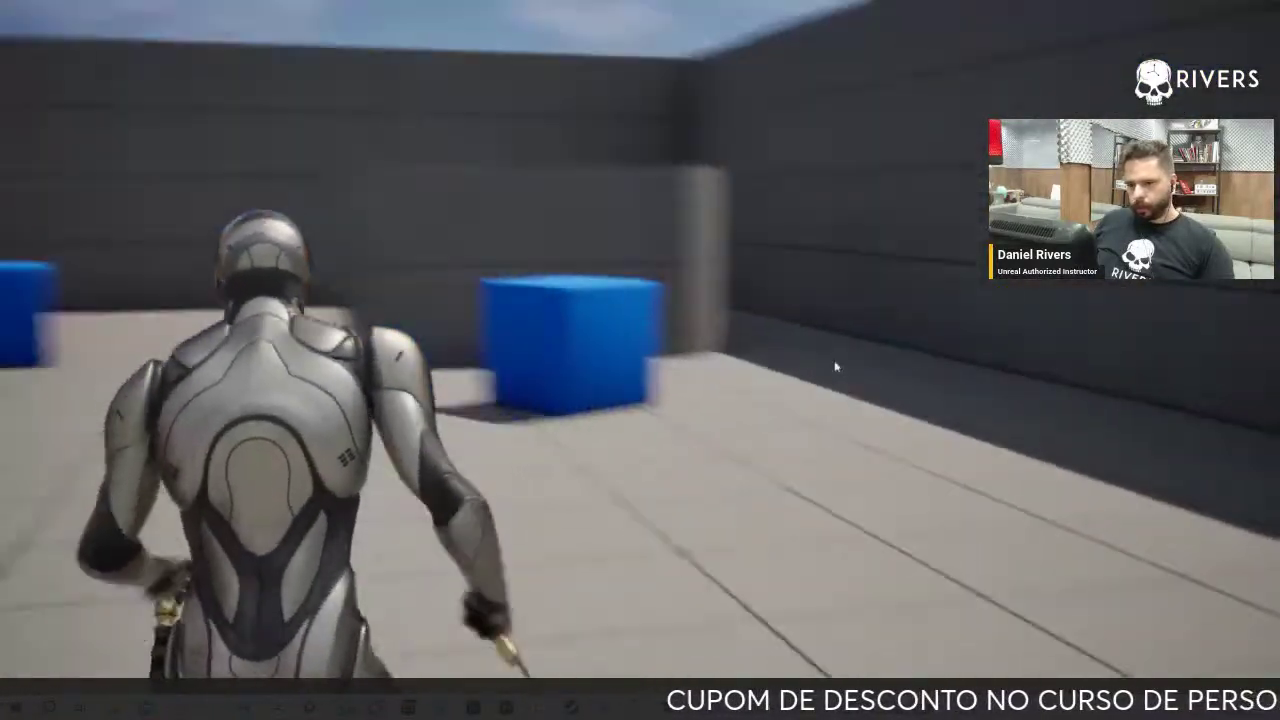
left_click(840, 366)
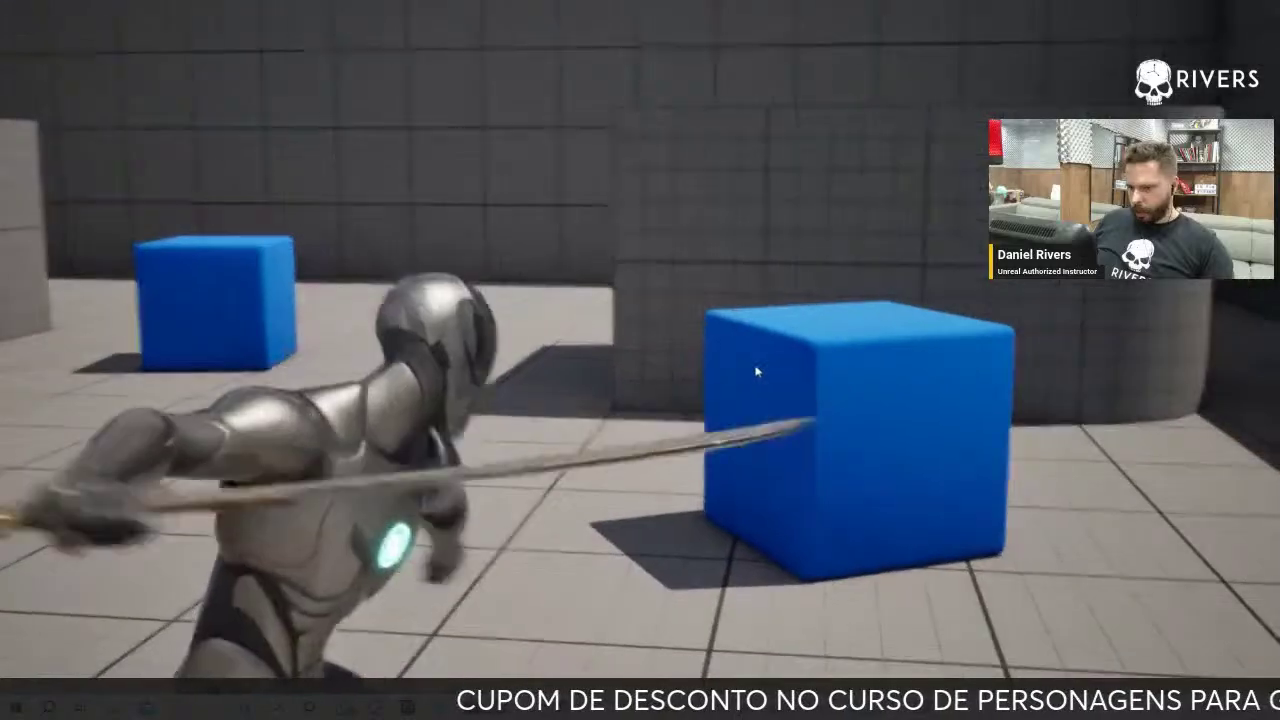
left_click(756, 372)
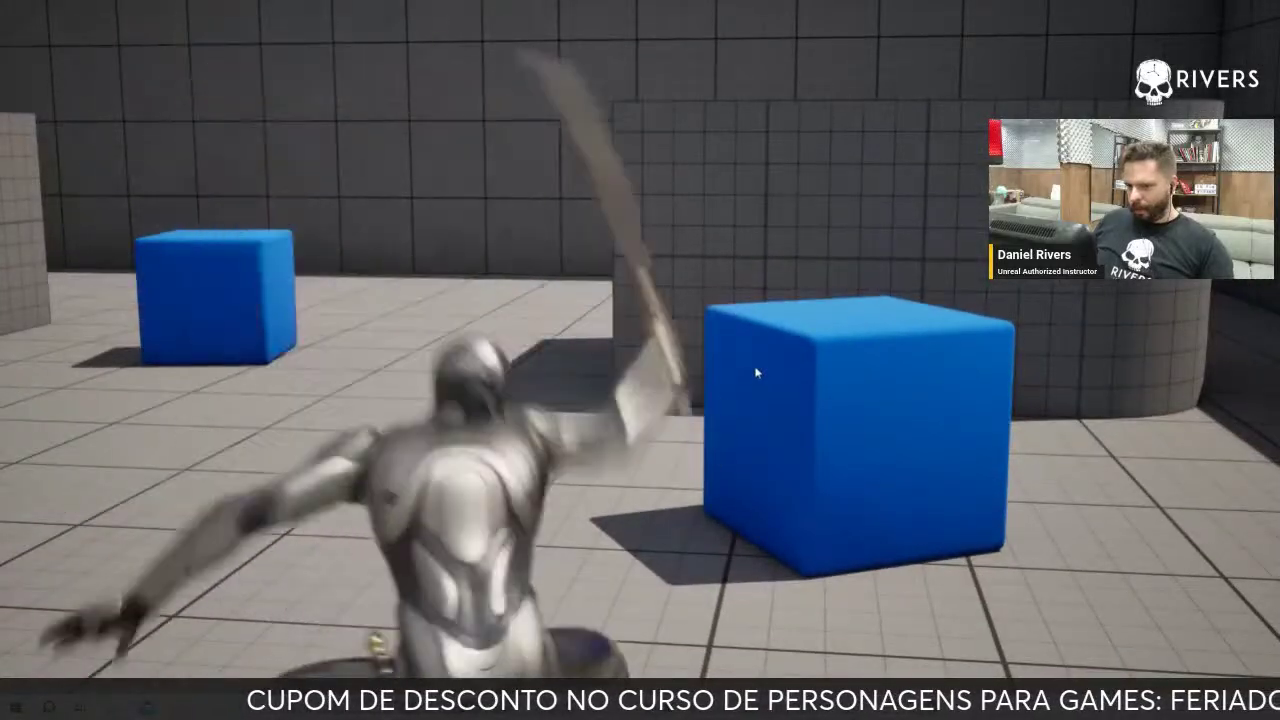
key("w")
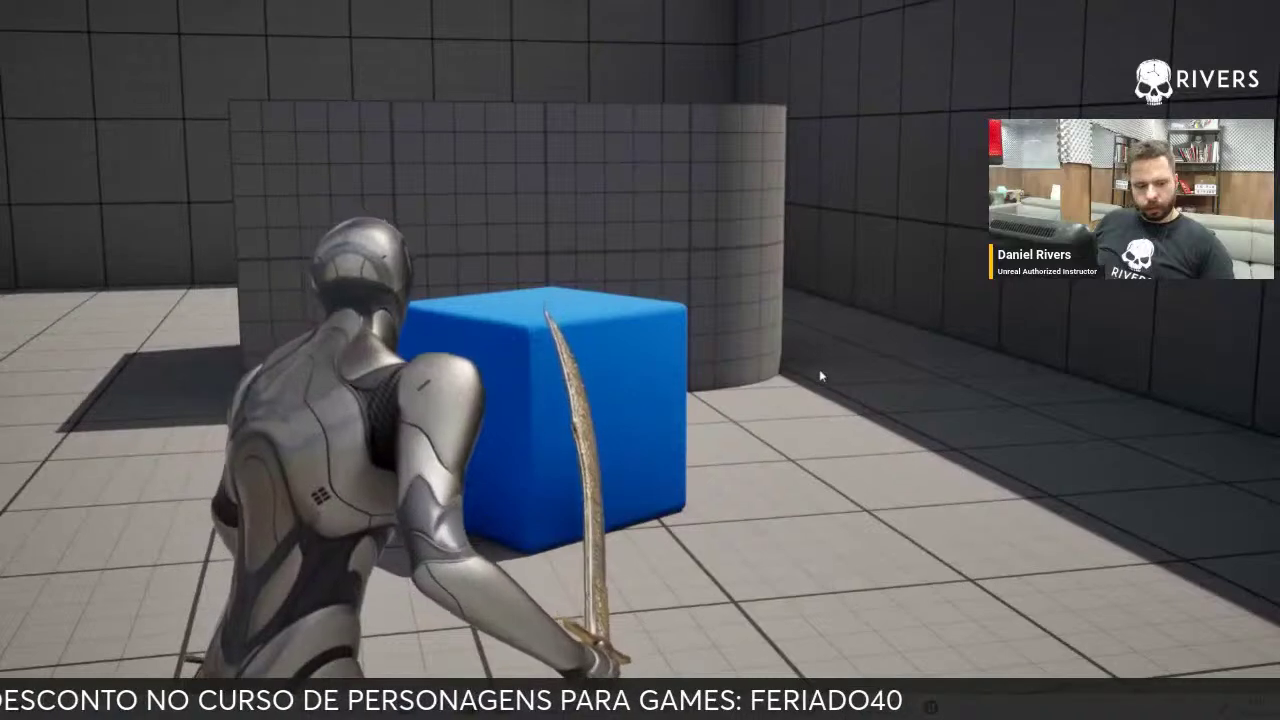
key("Escape")
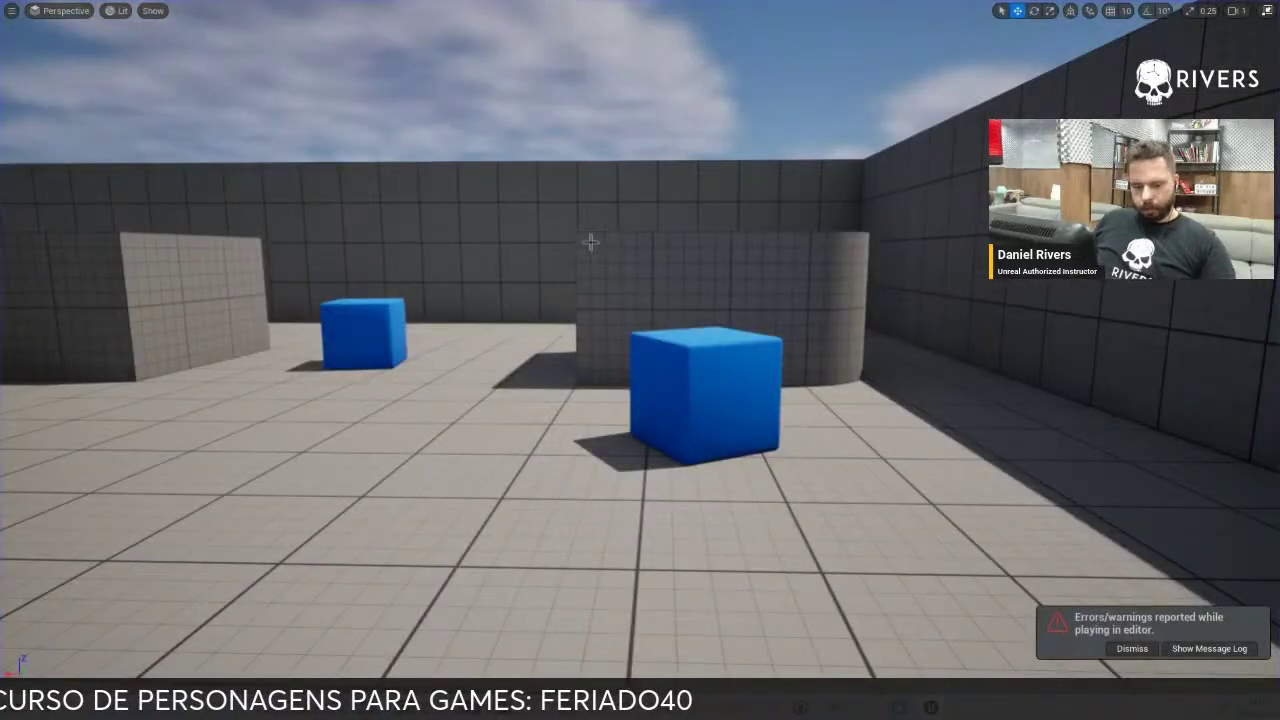
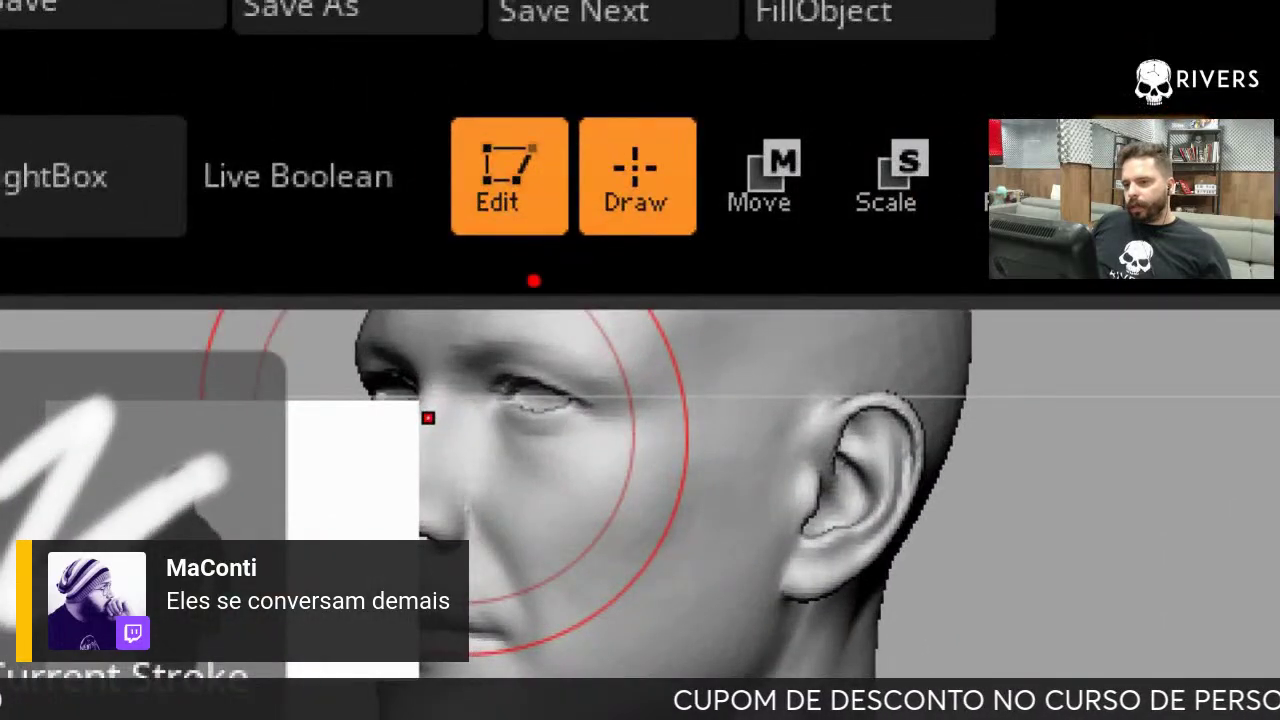
Adjust the view, then open the brush palette and dismiss it with Escape
left_click_drag(534, 225, 688, 427)
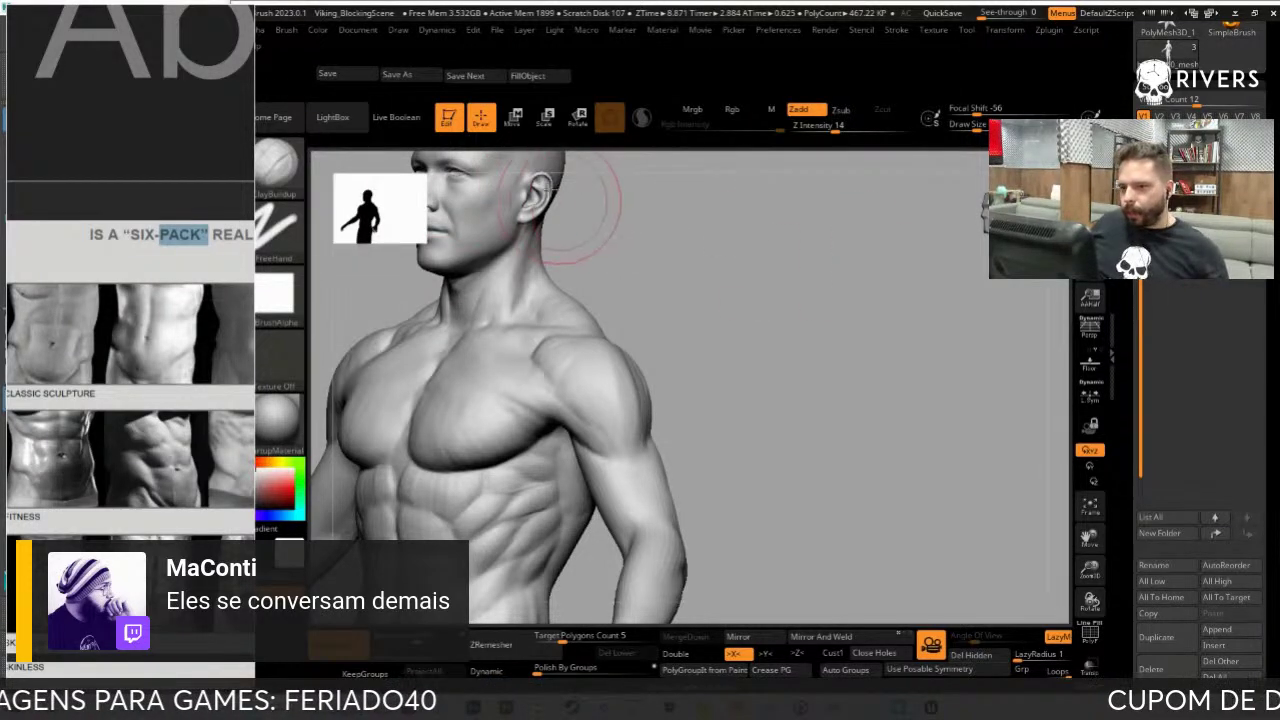
key("b")
left_click_drag(452, 255, 462, 150)
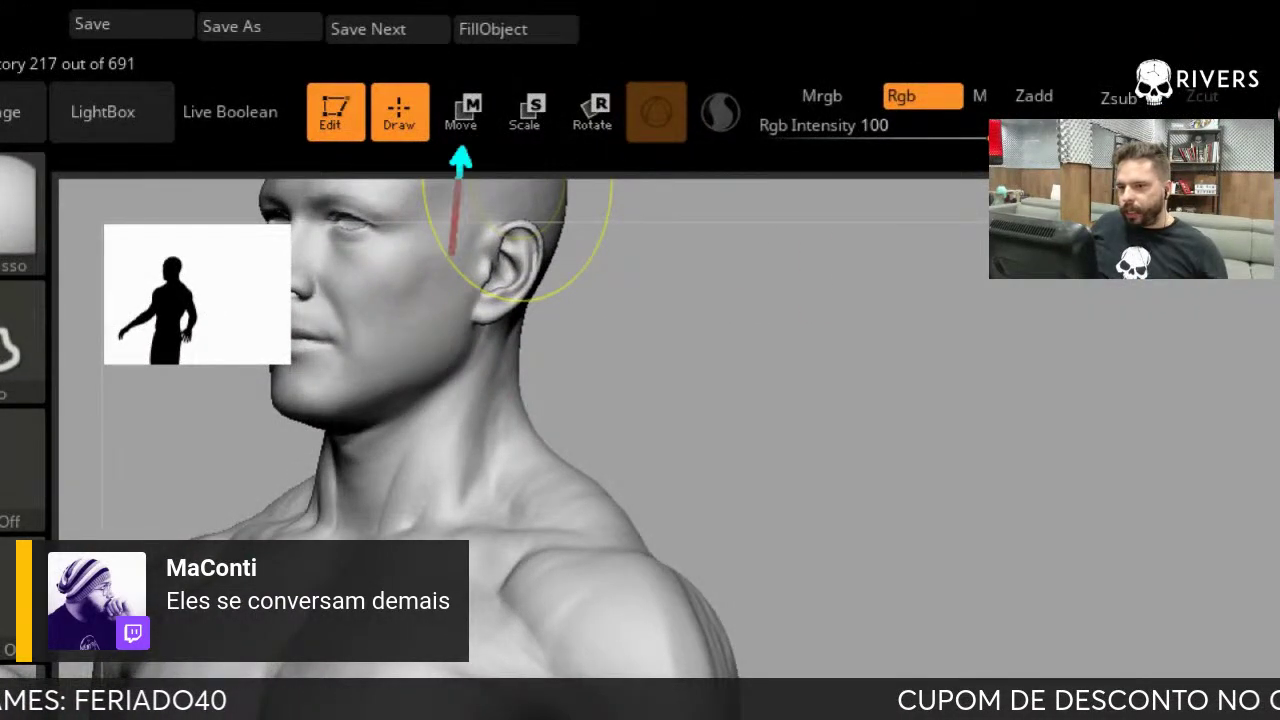
left_click_drag(575, 280, 543, 165)
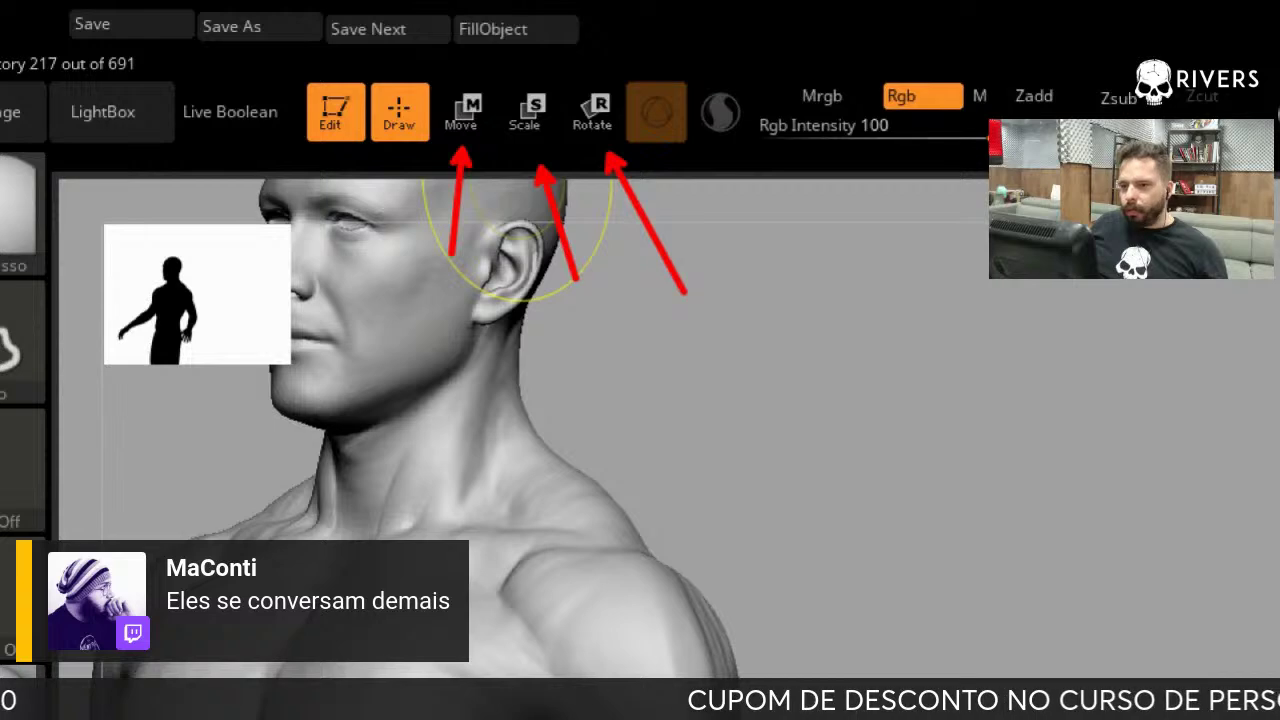
key("Escape")
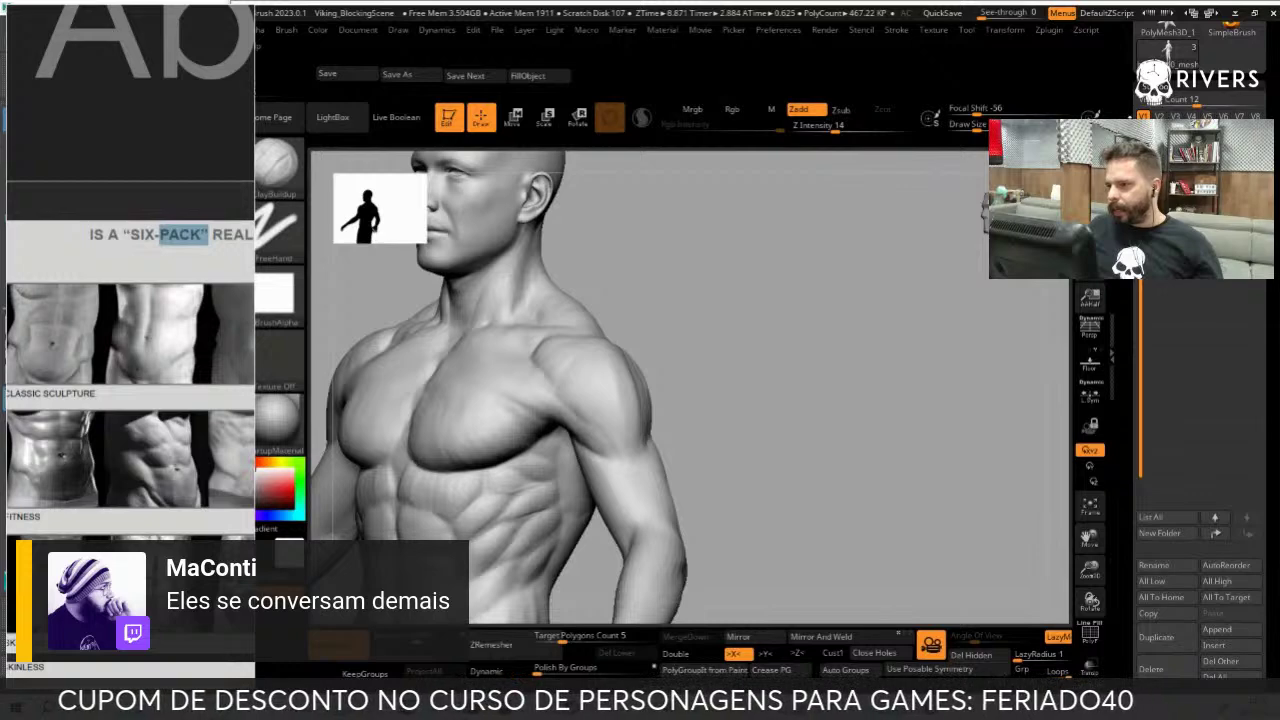
Shift and narrow the left reference image window, then turn the torso to a straight front view
scroll(1125, 30, "up", 5)
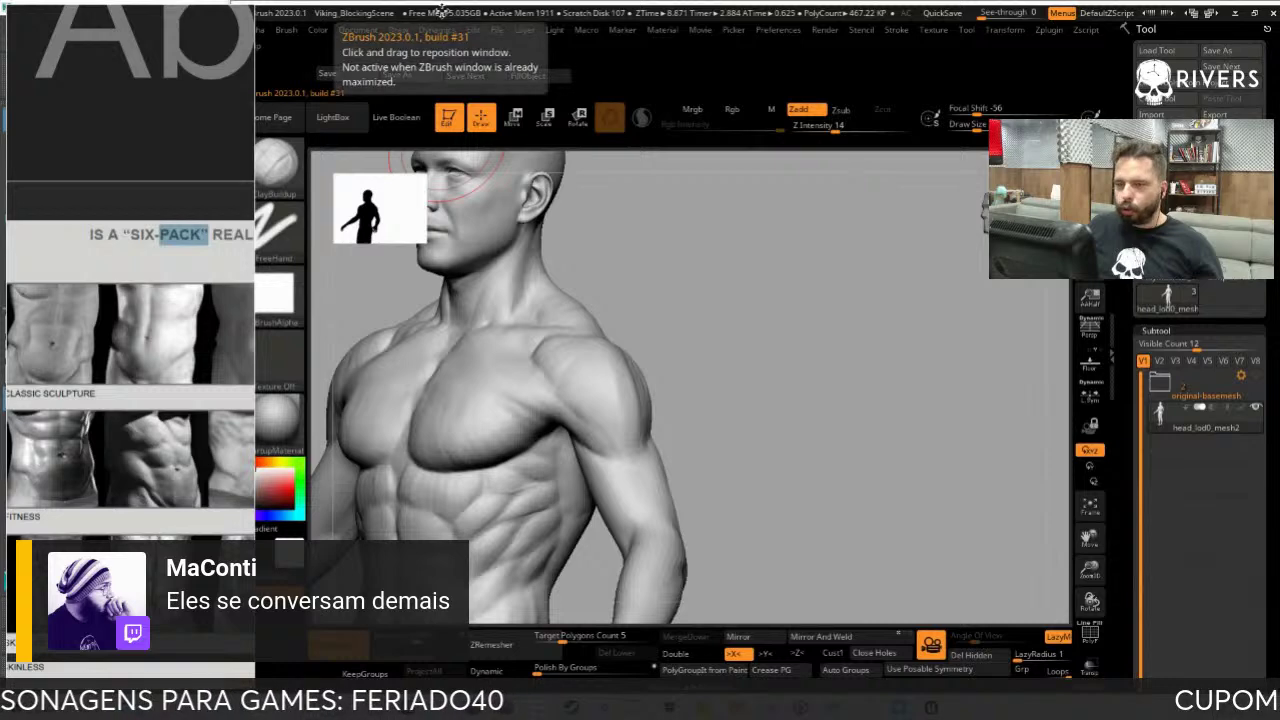
mouse_move(163, 92)
left_mouse_down()
mouse_move(143, 96)
mouse_move(173, 96)
mouse_move(157, 93)
left_mouse_up()
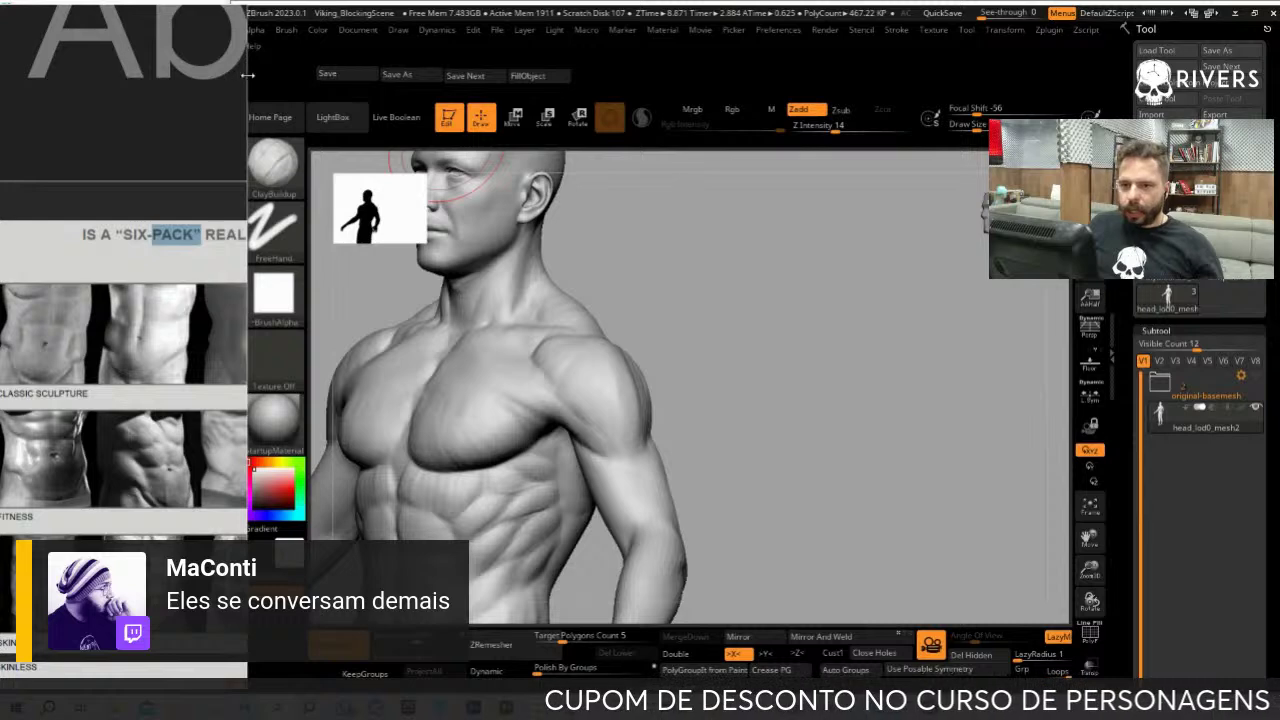
left_click_drag(248, 75, 228, 75)
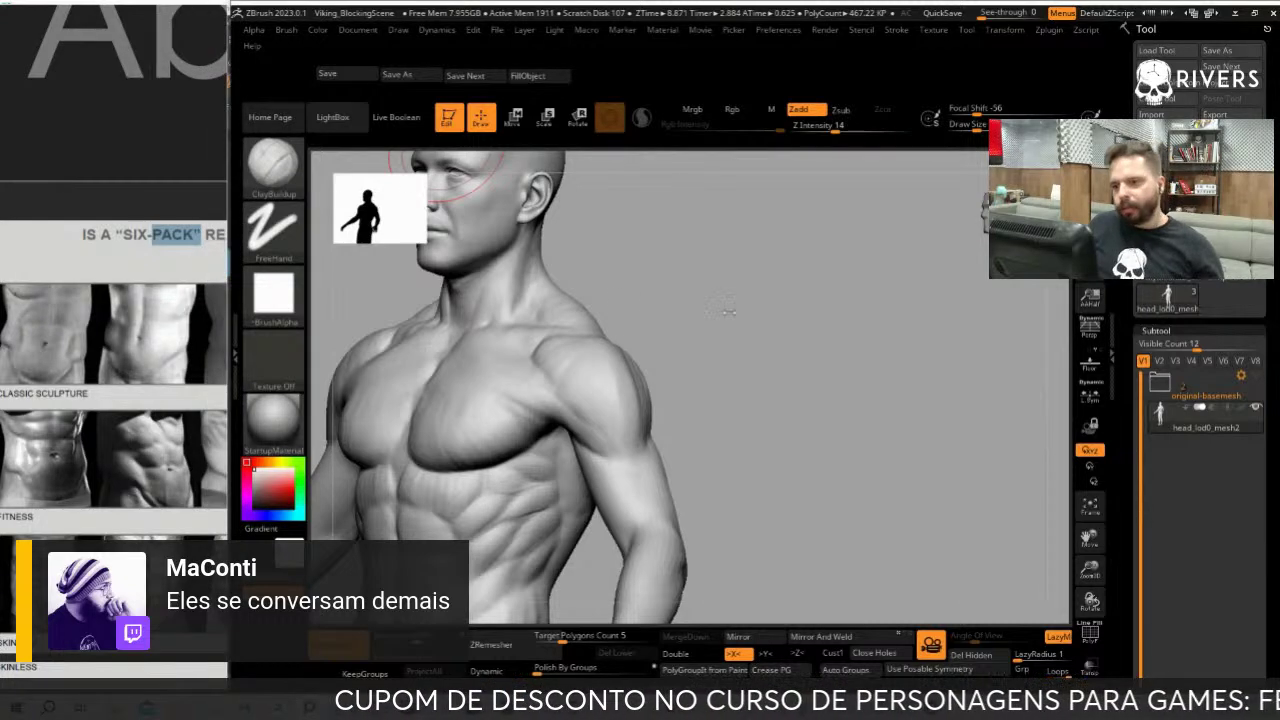
left_click_drag(727, 311, 880, 323)
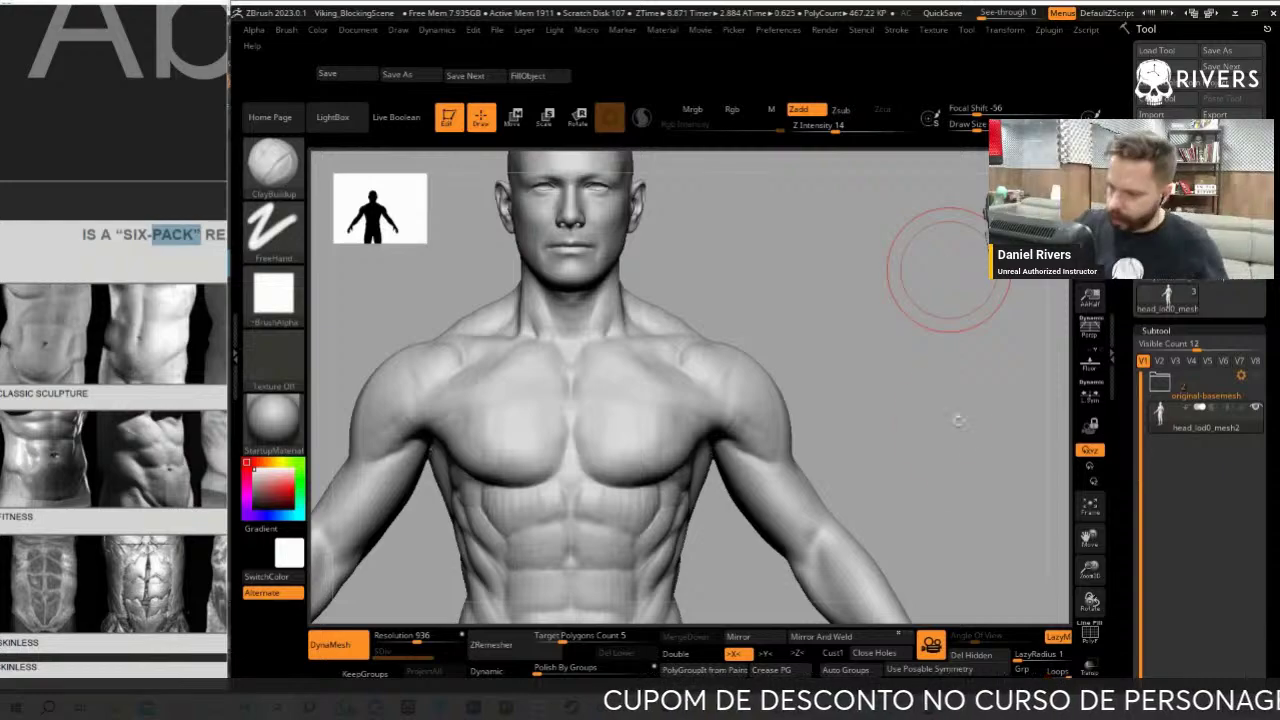
Zoom in on the chest and right arm and select the DamStandard brush
mouse_move(943, 271)
left_mouse_down("alt")
mouse_move(980, 423)
mouse_move(971, 486)
mouse_move(960, 410)
left_mouse_up("alt")
key("b")
key("d")
key("s")
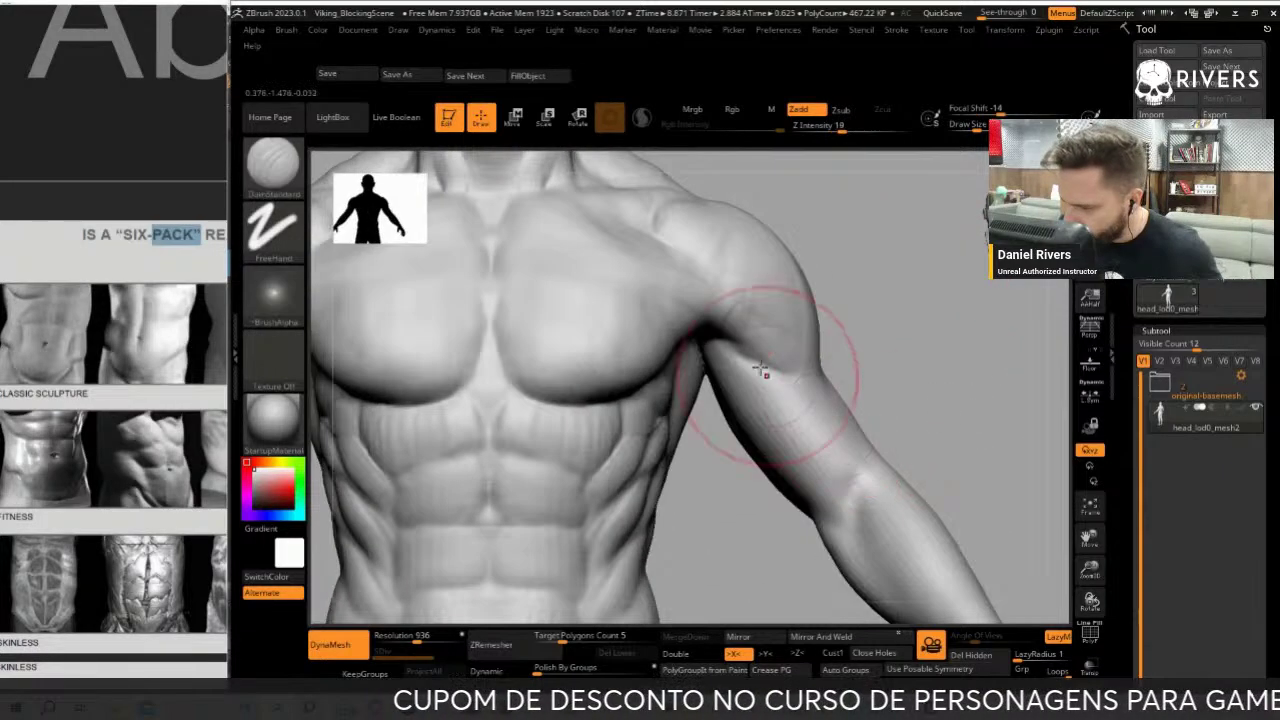
mouse_move(851, 394)
left_mouse_down()
mouse_move(814, 400)
mouse_move(919, 340)
mouse_move(890, 370)
mouse_move(829, 386)
mouse_move(713, 455)
left_mouse_up()
Build up clay on the shoulder and upper arm with ClayBuildup strokes
key("b")
key("c")
key("b")
left_click_drag(866, 340, 918, 400)
left_click_drag(657, 534, 905, 345)
left_click_drag(864, 384, 905, 372)
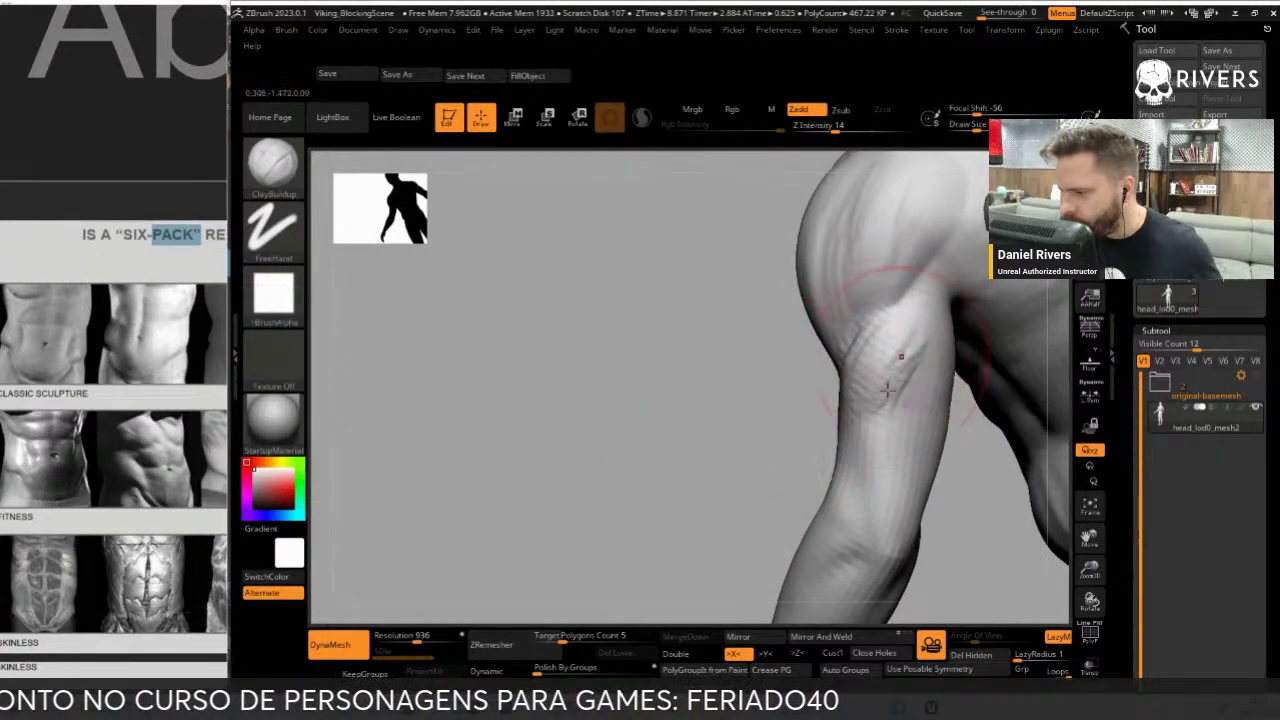
mouse_move(760, 460)
left_mouse_down()
mouse_move(729, 491)
mouse_move(620, 405)
left_mouse_up()
Isolate the arm with a Ctrl+Shift lasso near the shoulder and rotate to inspect it
left_click_drag(649, 363, 677, 337)
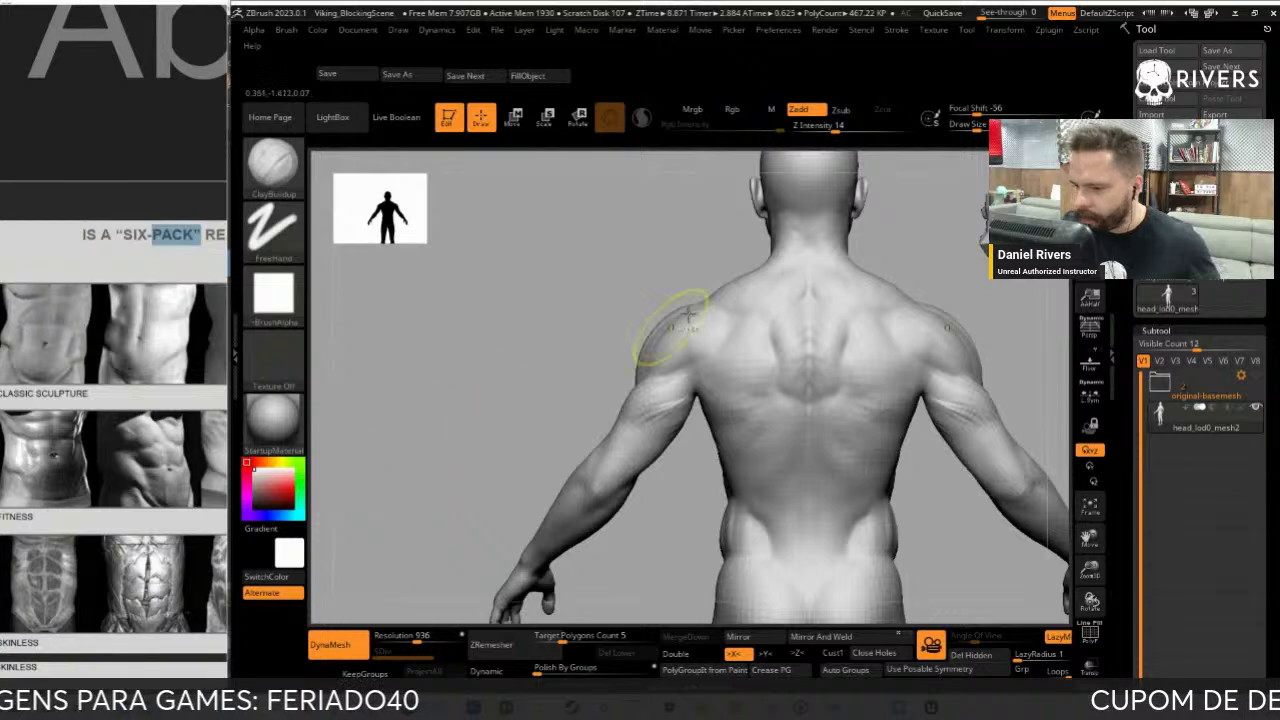
mouse_move(700, 250)
left_mouse_down("ctrl+shift")
mouse_move(689, 404)
mouse_move(731, 411)
mouse_move(631, 523)
left_mouse_up("ctrl+shift")
mouse_move(677, 449)
left_mouse_down("alt")
mouse_move(700, 510)
mouse_move(686, 300)
left_mouse_up("alt")
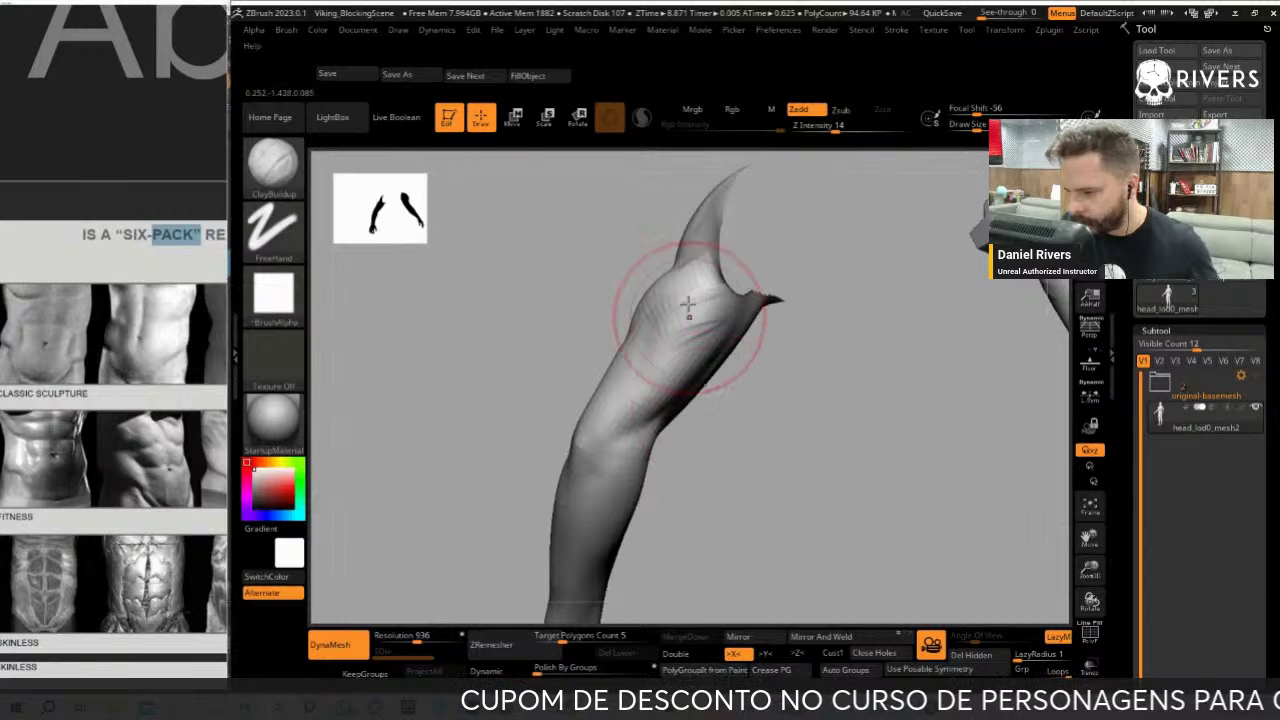
mouse_move(737, 429)
left_mouse_down()
mouse_move(646, 314)
mouse_move(690, 340)
mouse_move(665, 335)
left_mouse_up()
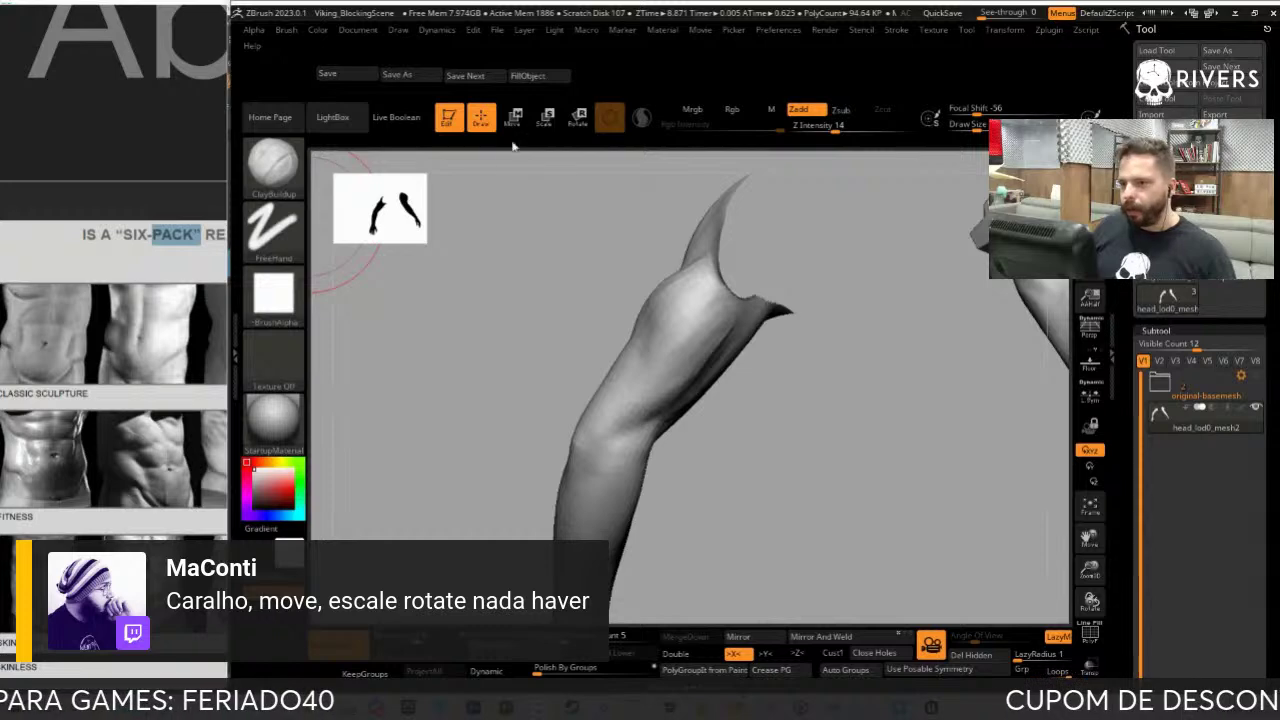
key("ctrl")
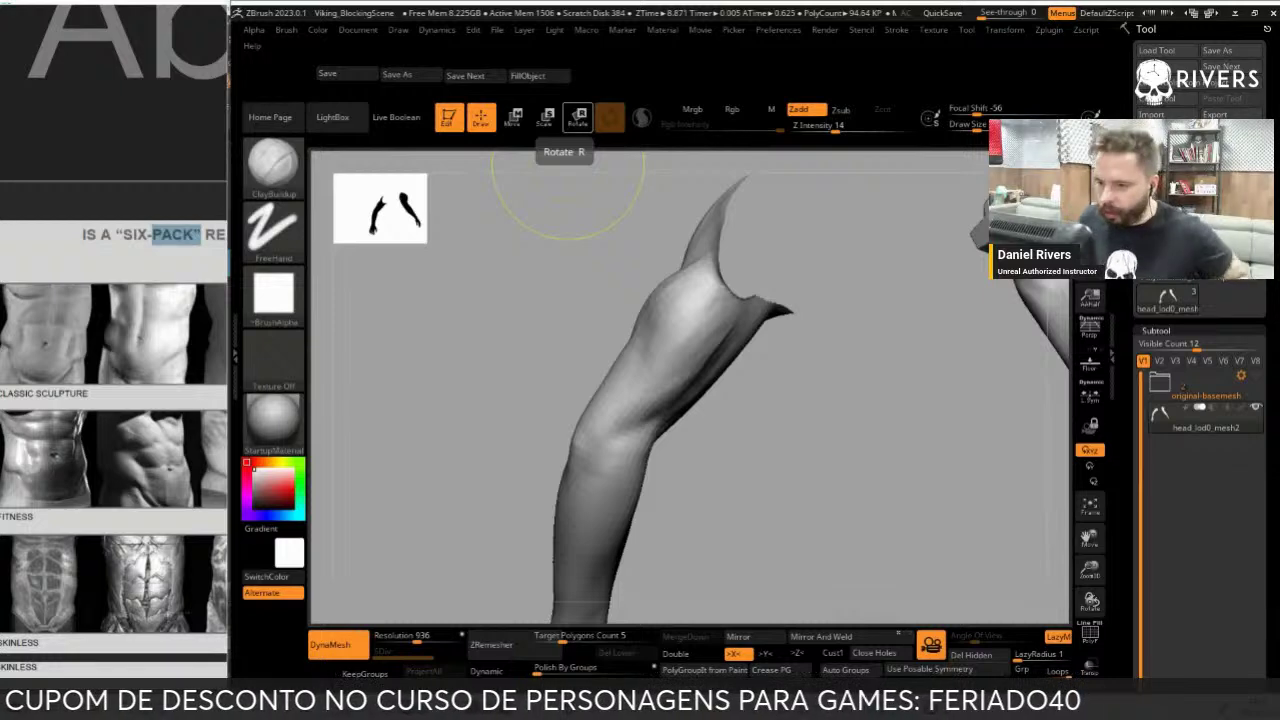
Inspect the upper arm from several angles, toggling DamStandard and ClayBuildup, then face the figure front
mouse_move(851, 491)
left_mouse_down()
mouse_move(808, 525)
mouse_move(700, 443)
mouse_move(636, 338)
mouse_move(714, 421)
mouse_move(715, 488)
mouse_move(786, 457)
mouse_move(786, 437)
mouse_move(558, 270)
left_mouse_up()
key("b")
key("d")
key("s")
mouse_move(760, 430)
left_mouse_down()
mouse_move(834, 414)
mouse_move(600, 371)
left_mouse_up()
key("b")
key("c")
key("b")
left_click_drag(570, 268, 654, 331)
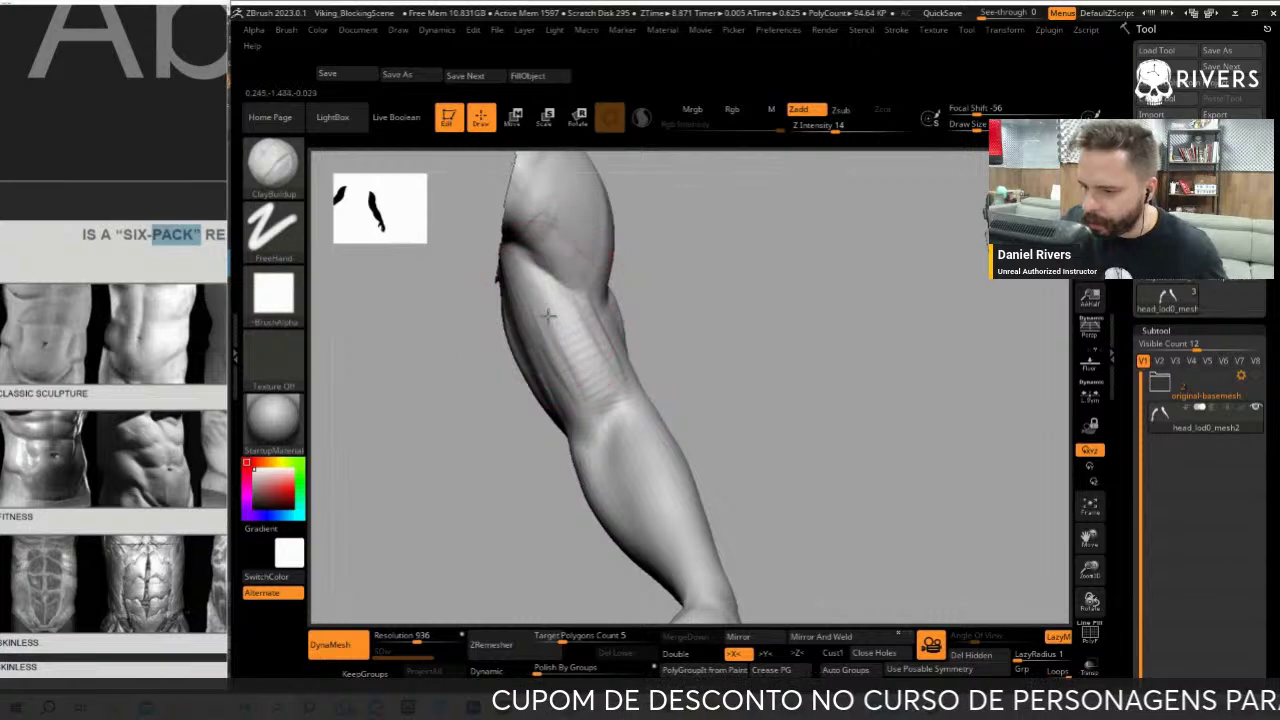
left_click_drag(726, 374, 570, 391)
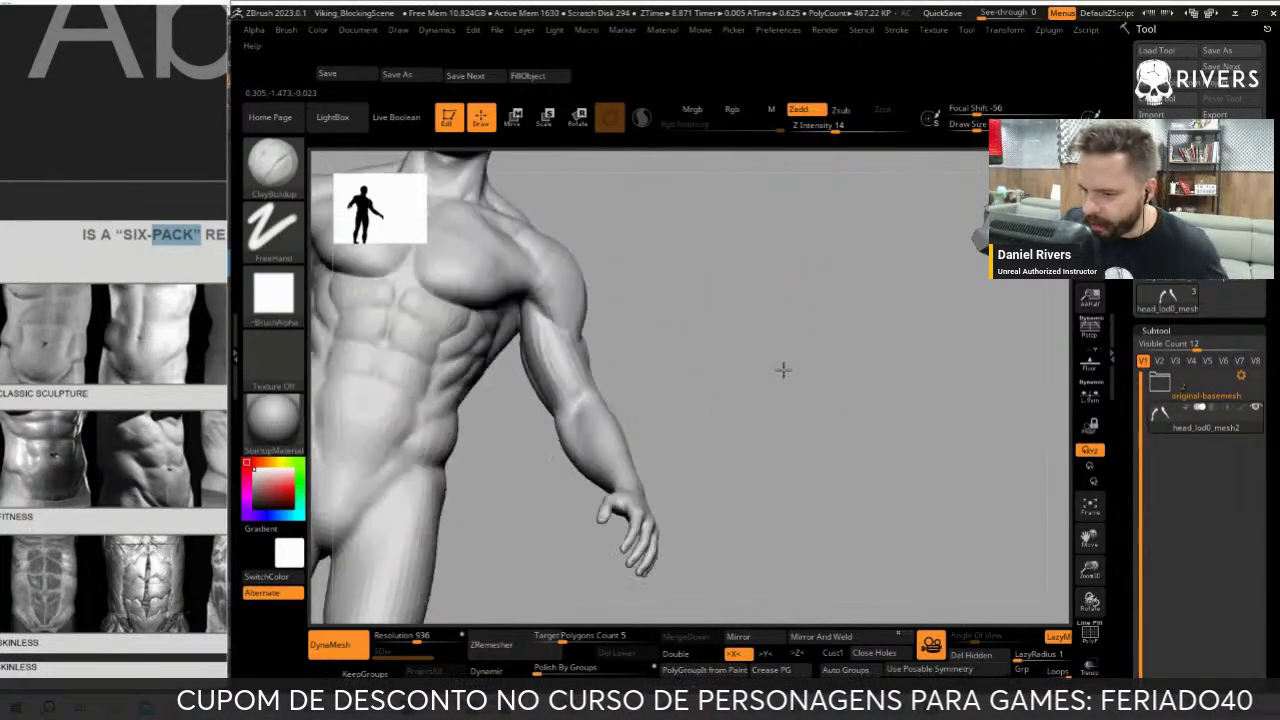
left_click_drag(783, 370, 737, 323)
Isolate the arm with a Ctrl+Shift lasso, frame it, and hide part of the shoulder flap
key("ctrl+shift")
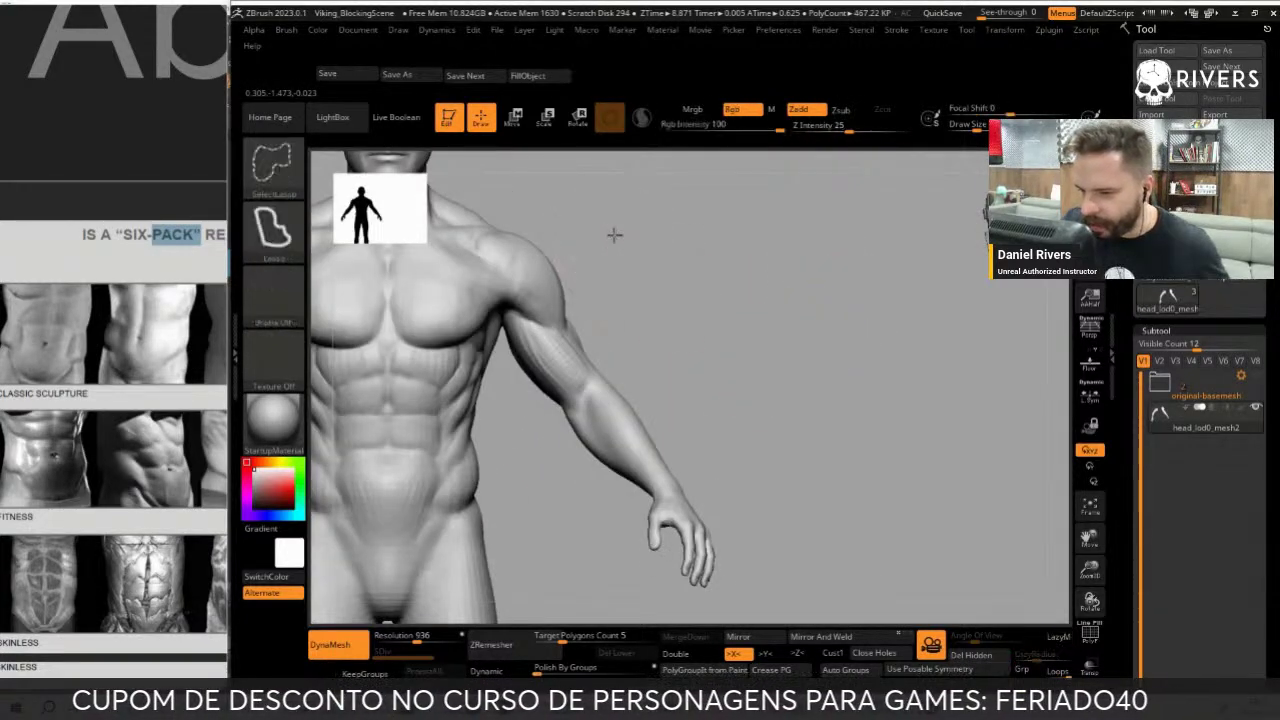
left_click_drag(475, 215, 700, 595, "ctrl+shift")
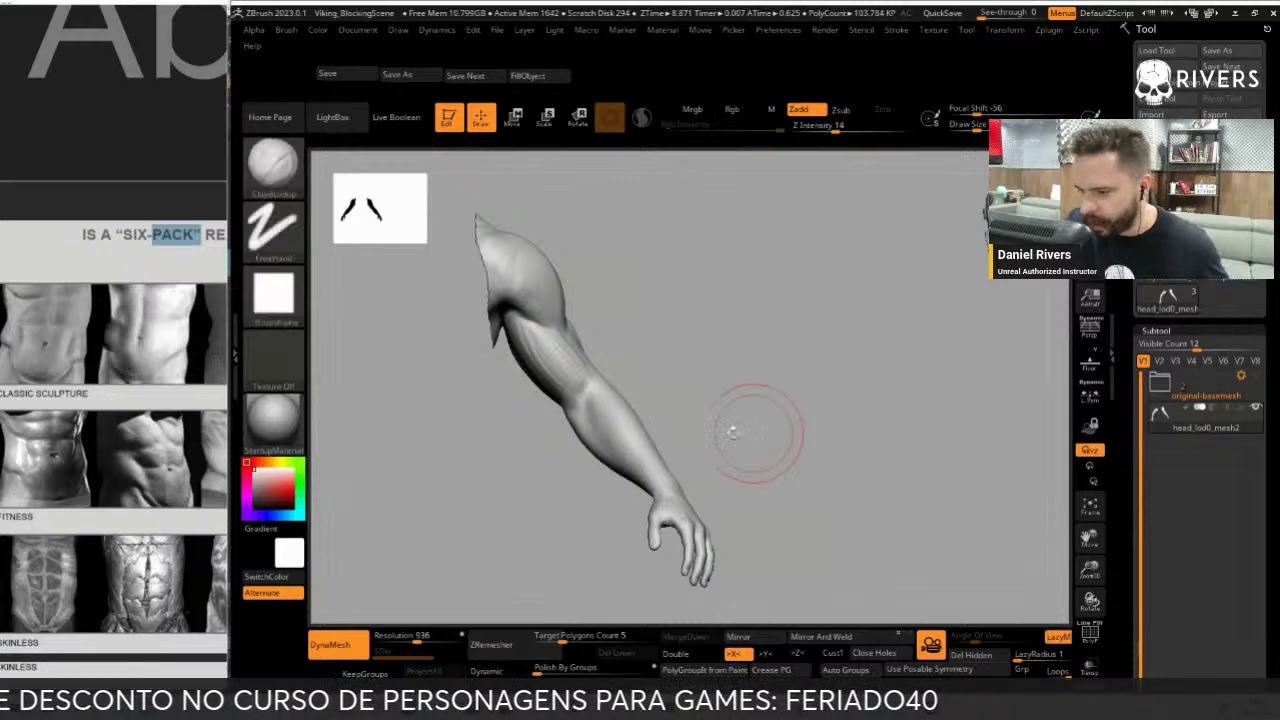
key("f")
left_click_drag(735, 420, 534, 511)
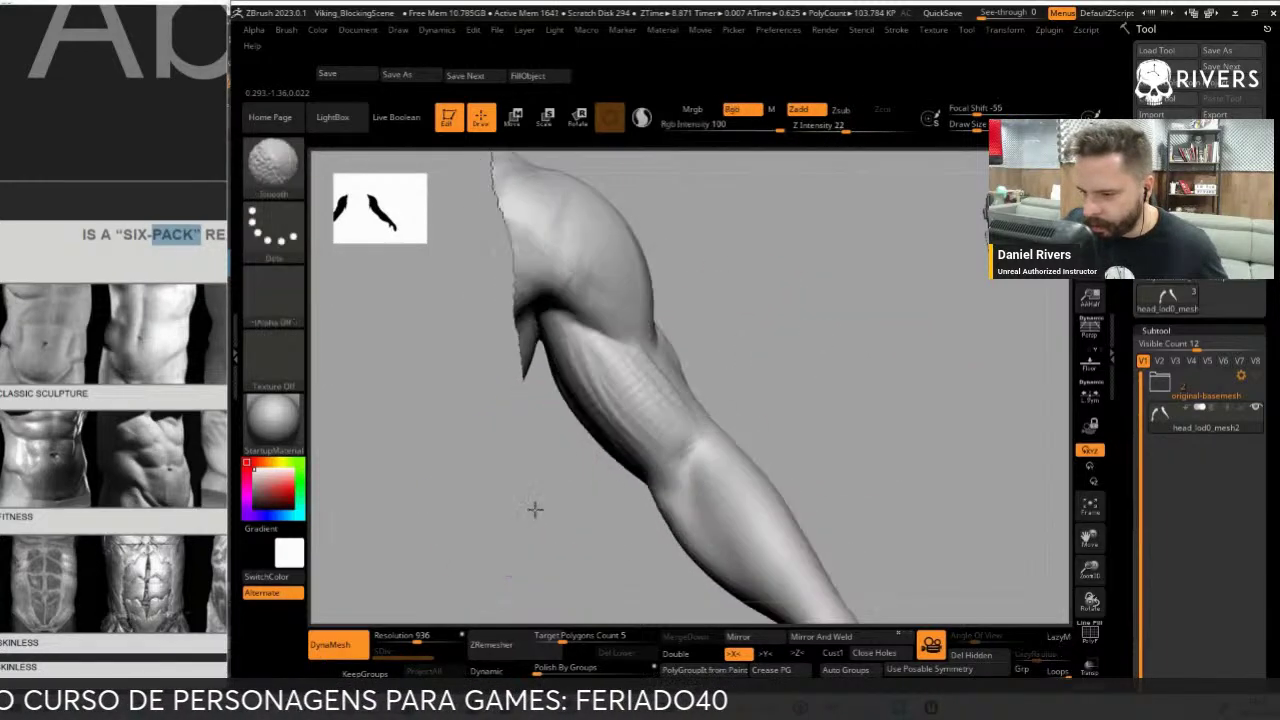
key("ctrl+shift")
left_click_drag(527, 345, 523, 543, "ctrl+alt+shift")
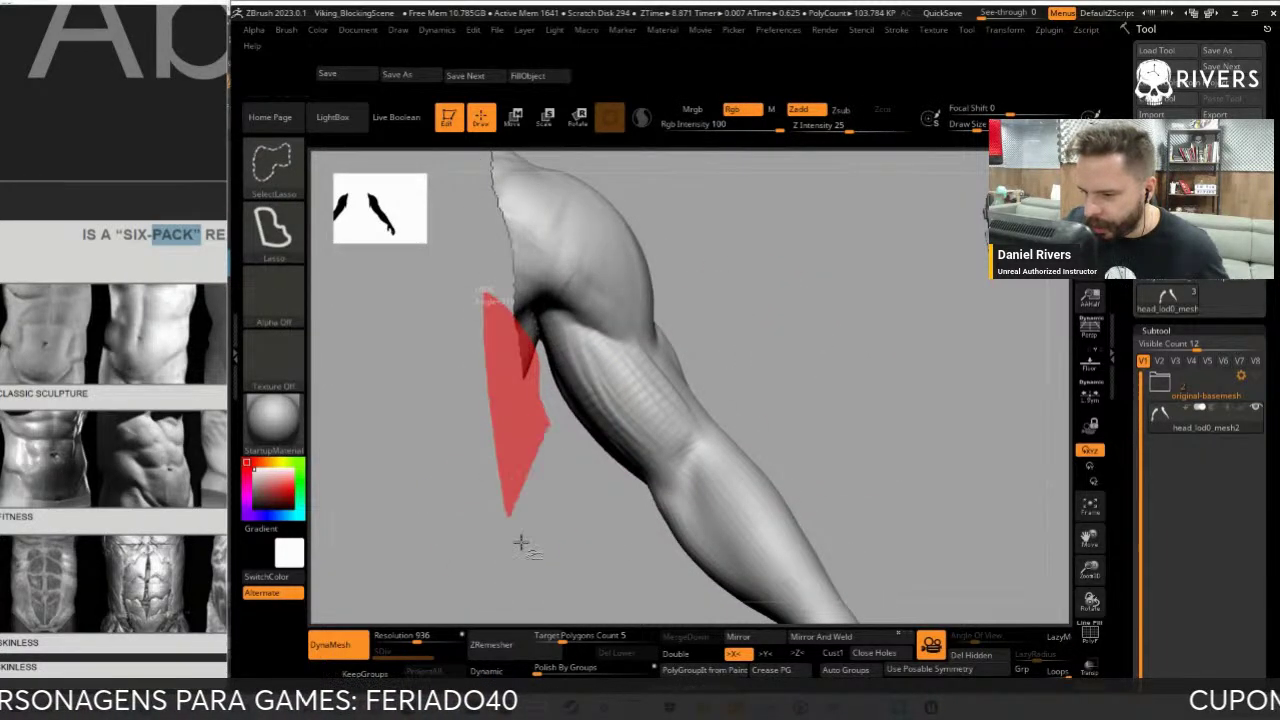
left_click_drag(543, 471, 740, 306)
Rotate around the isolated arm while switching between DamStandard and ClayBuildup
key("b")
key("d")
key("s")
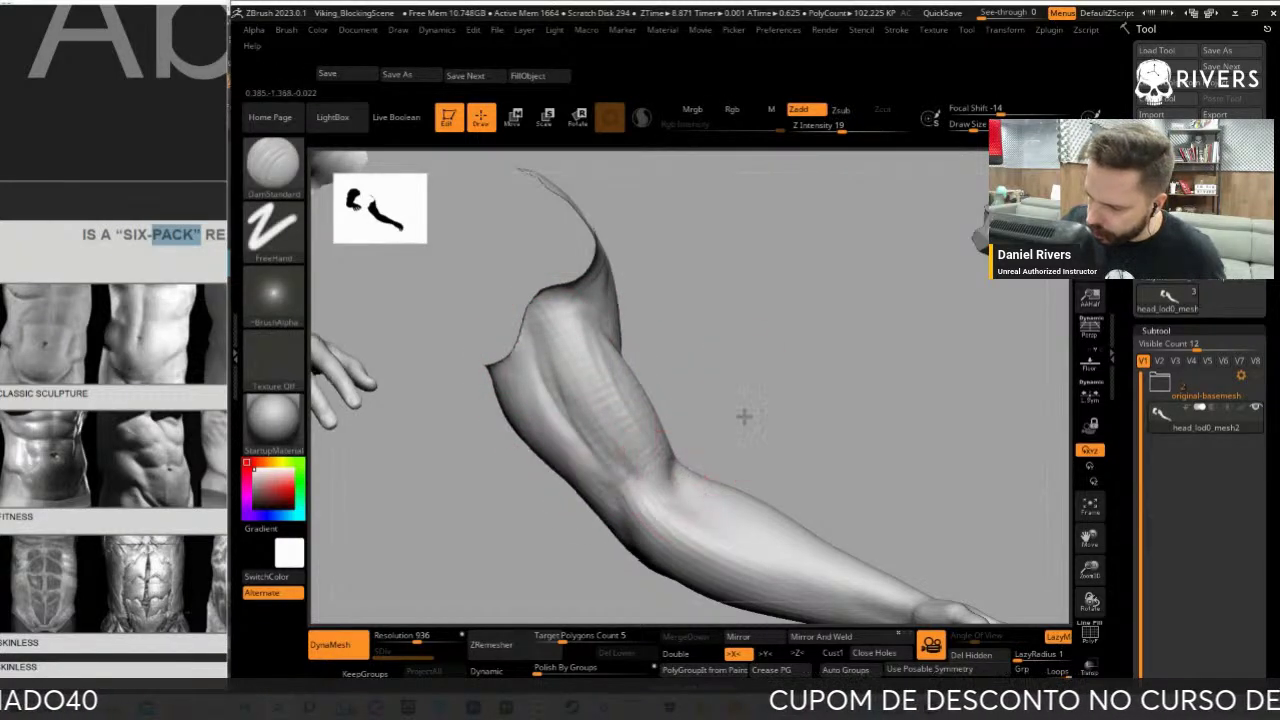
mouse_move(743, 414)
left_mouse_down()
mouse_move(713, 358)
mouse_move(671, 471)
mouse_move(694, 420)
left_mouse_up()
key("b")
key("c")
key("b")
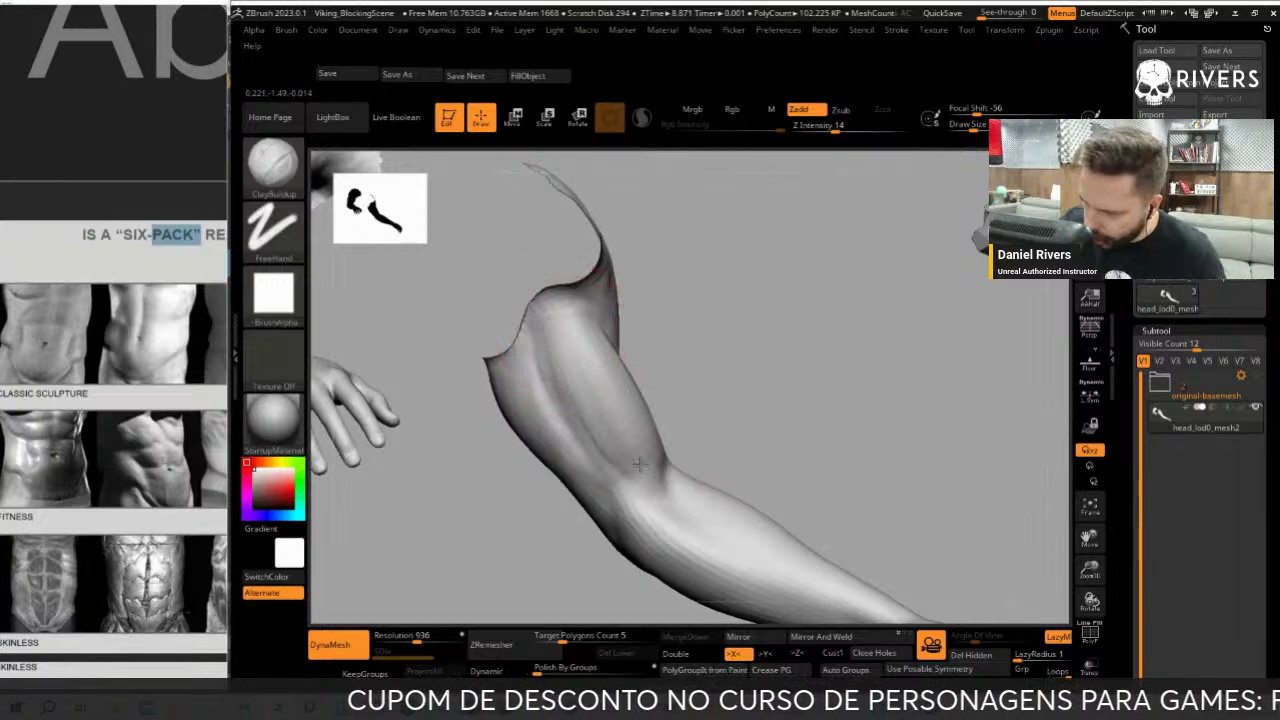
mouse_move(580, 383)
left_mouse_down()
mouse_move(720, 323)
mouse_move(471, 457)
left_mouse_up()
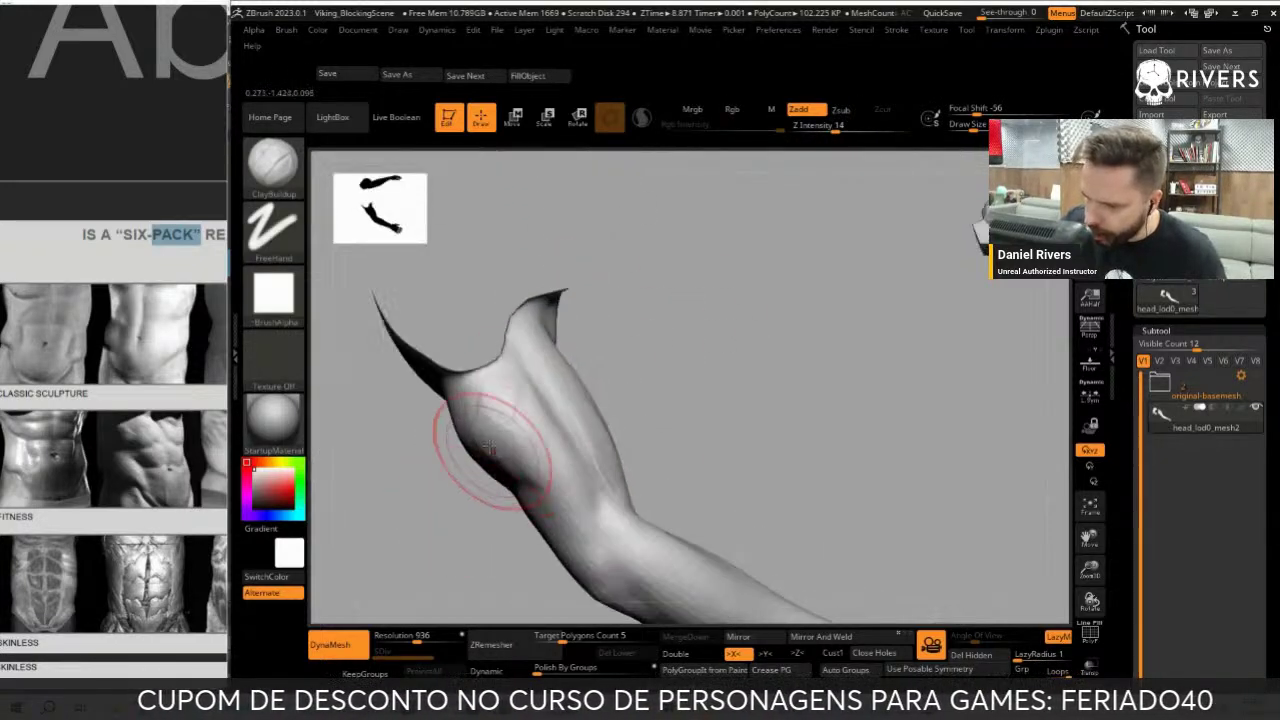
key("b")
key("d")
key("s")
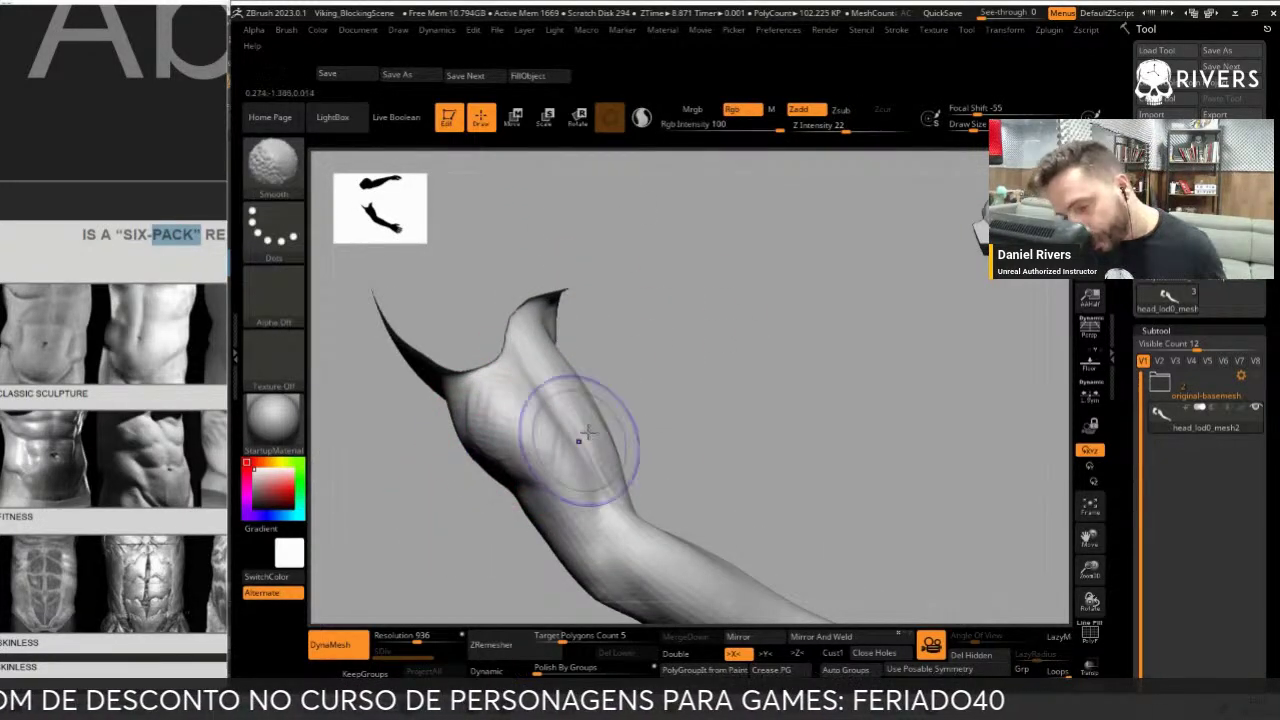
left_click_drag(537, 500, 638, 453)
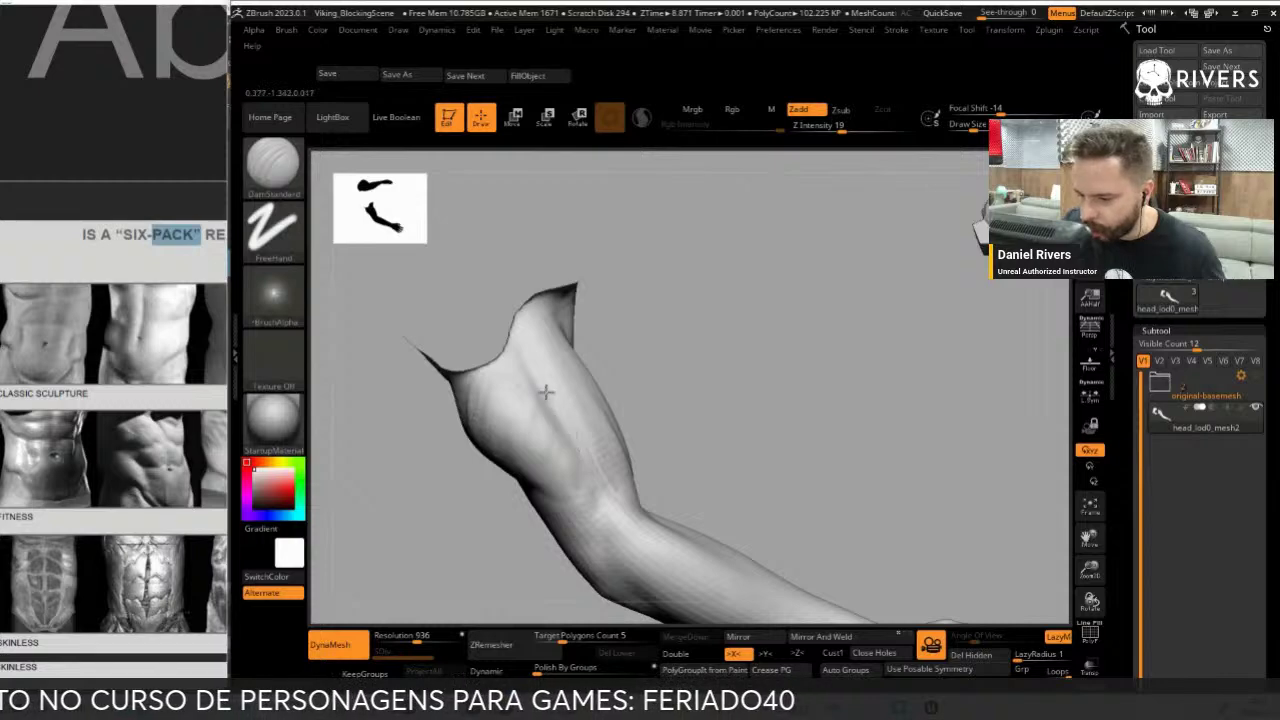
Rotate the model through side and frontal views of the arm, shoulder and hip
left_click_drag(522, 322, 557, 371)
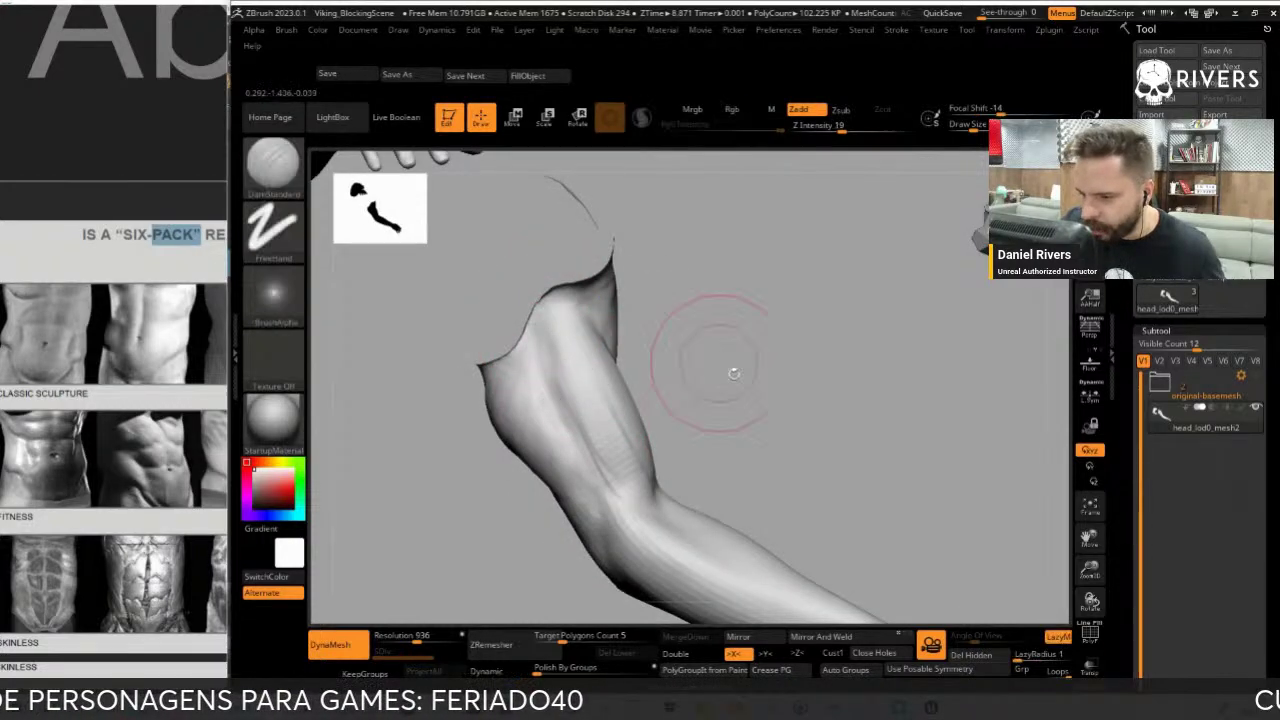
mouse_move(737, 371)
left_mouse_down()
mouse_move(704, 463)
mouse_move(663, 429)
mouse_move(714, 414)
mouse_move(684, 416)
mouse_move(766, 423)
left_mouse_up()
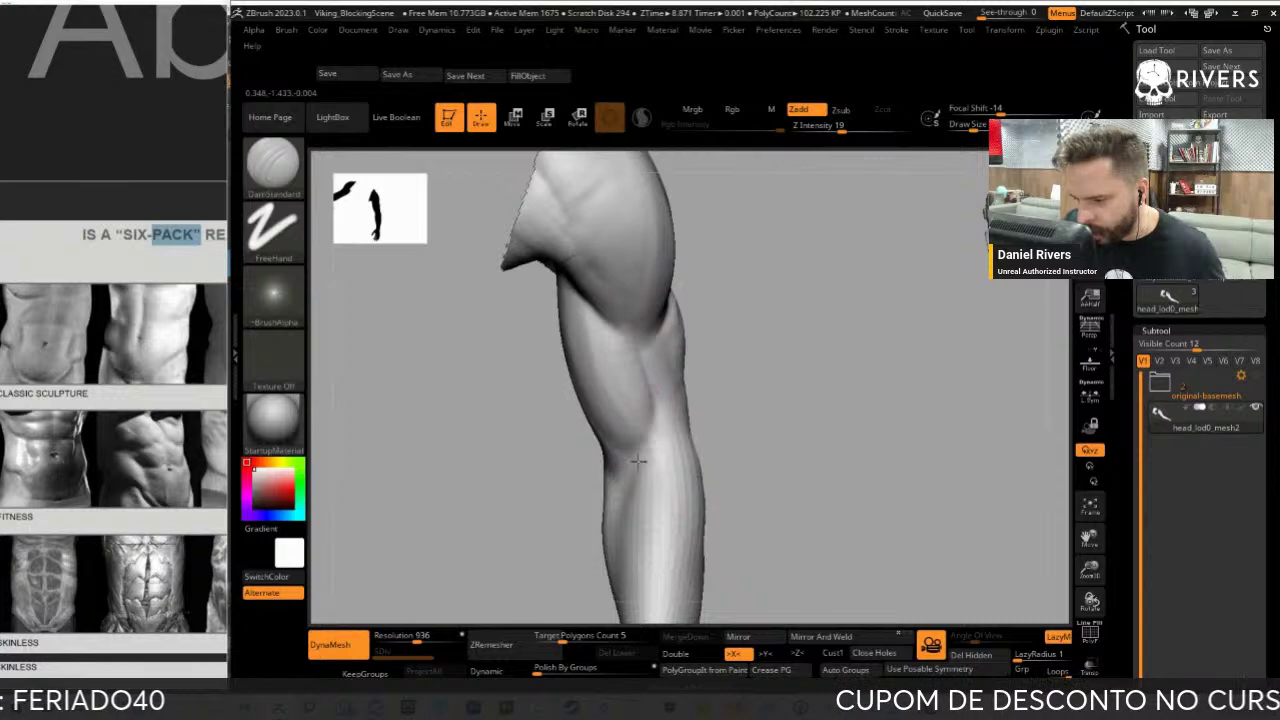
left_click_drag(640, 455, 759, 436)
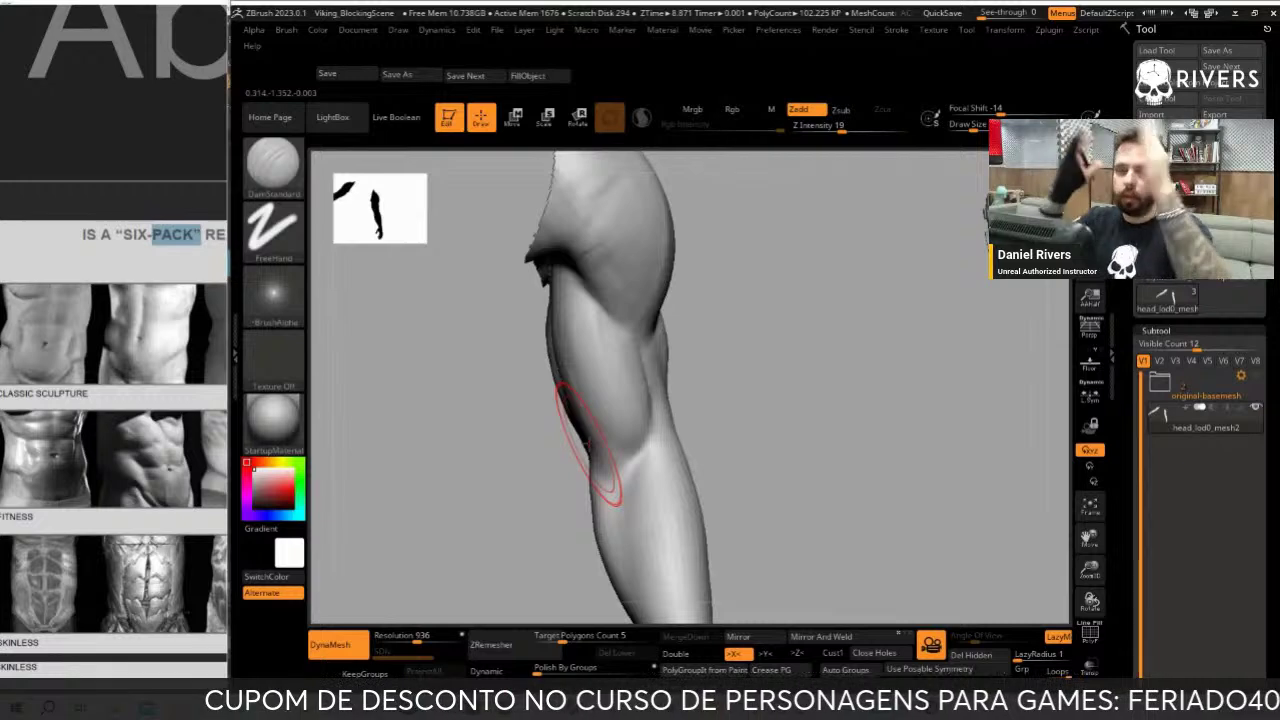
right_click_drag(588, 447, 657, 310)
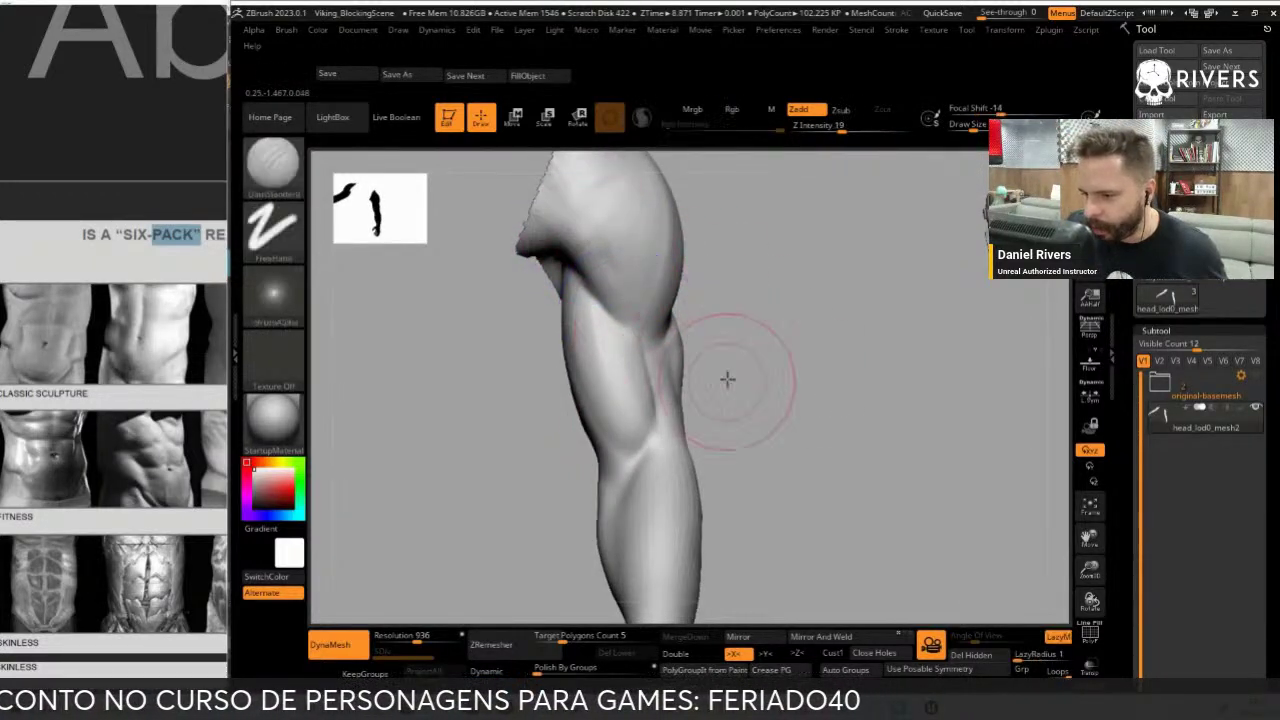
mouse_move(726, 374)
right_mouse_down()
mouse_move(737, 400)
mouse_move(611, 325)
right_mouse_up()
mouse_move(648, 388)
right_mouse_down()
mouse_move(654, 471)
mouse_move(679, 390)
right_mouse_up()
mouse_move(731, 433)
right_mouse_down()
mouse_move(680, 343)
mouse_move(757, 423)
right_mouse_up()
Deepen the crease under the deltoid with DamStandard and smooth the deltoid surface
key("b")
key("c")
key("b")
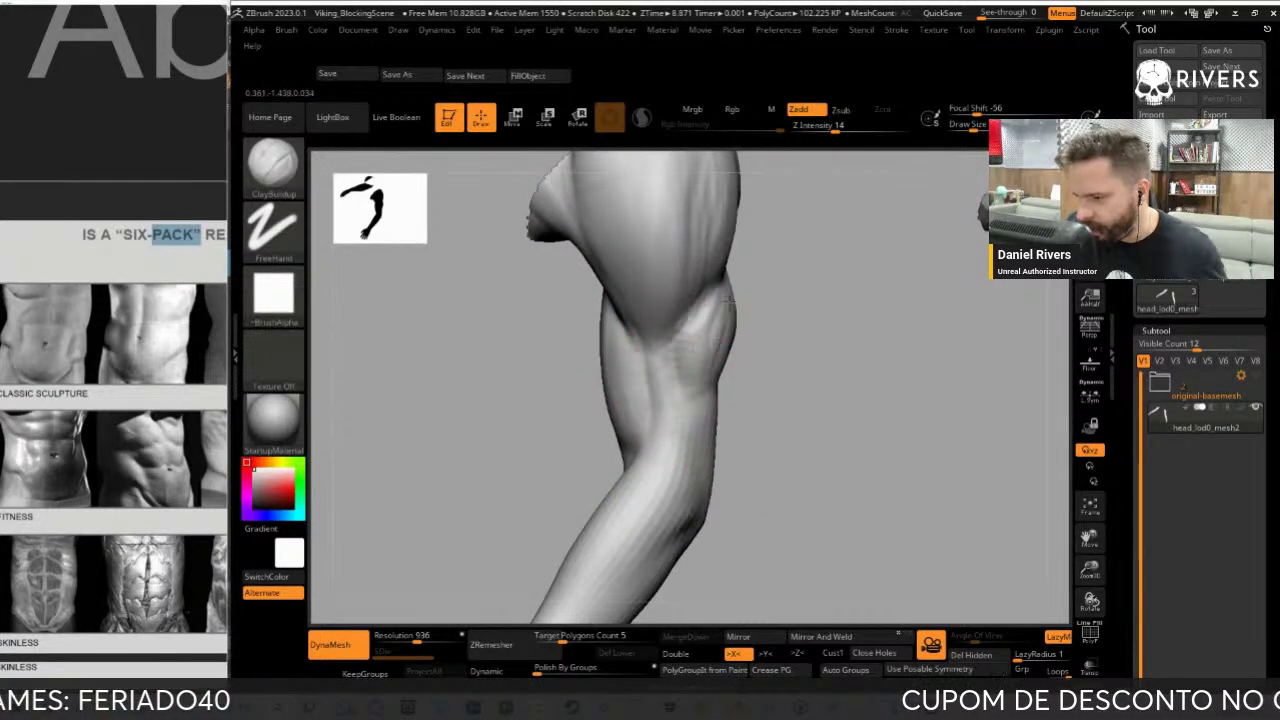
mouse_move(686, 329)
right_mouse_down()
mouse_move(731, 275)
mouse_move(652, 370)
mouse_move(670, 320)
mouse_move(791, 463)
mouse_move(634, 420)
right_mouse_up()
key("b")
key("d")
key("s")
left_click_drag(634, 436, 630, 400)
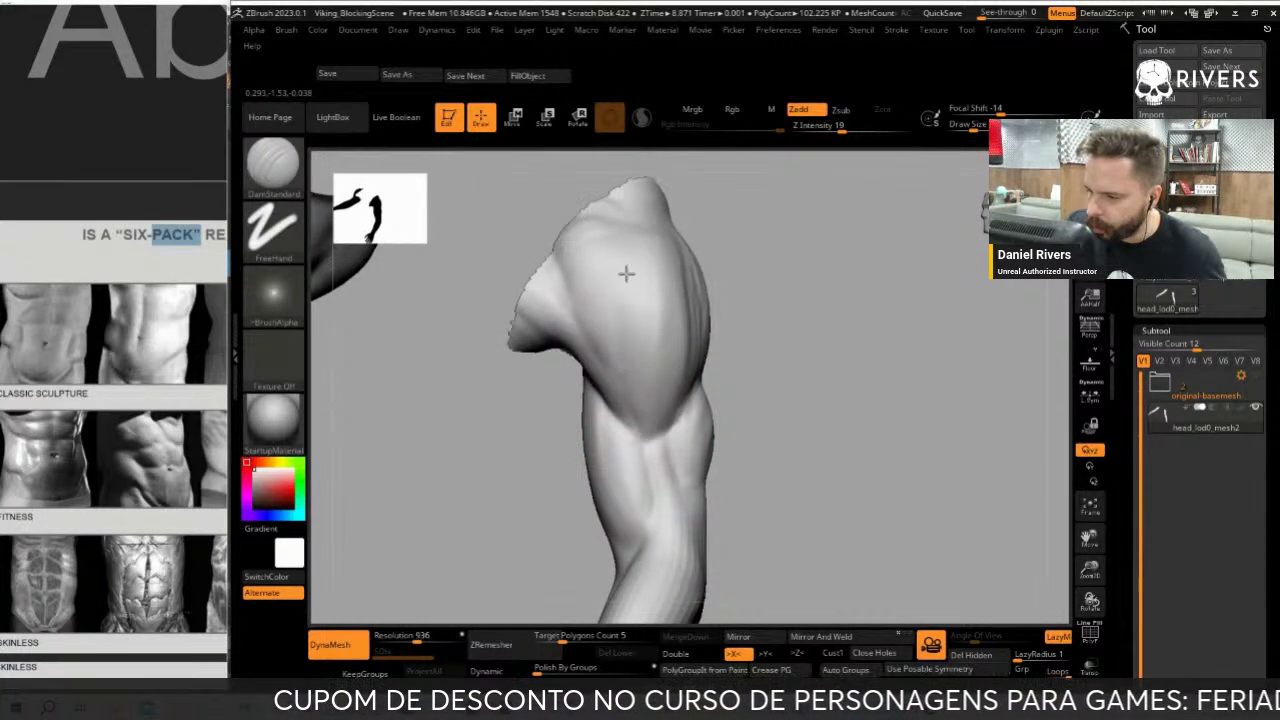
mouse_move(634, 320)
left_mouse_down("shift")
mouse_move(634, 400)
mouse_move(639, 311)
left_mouse_up("shift")
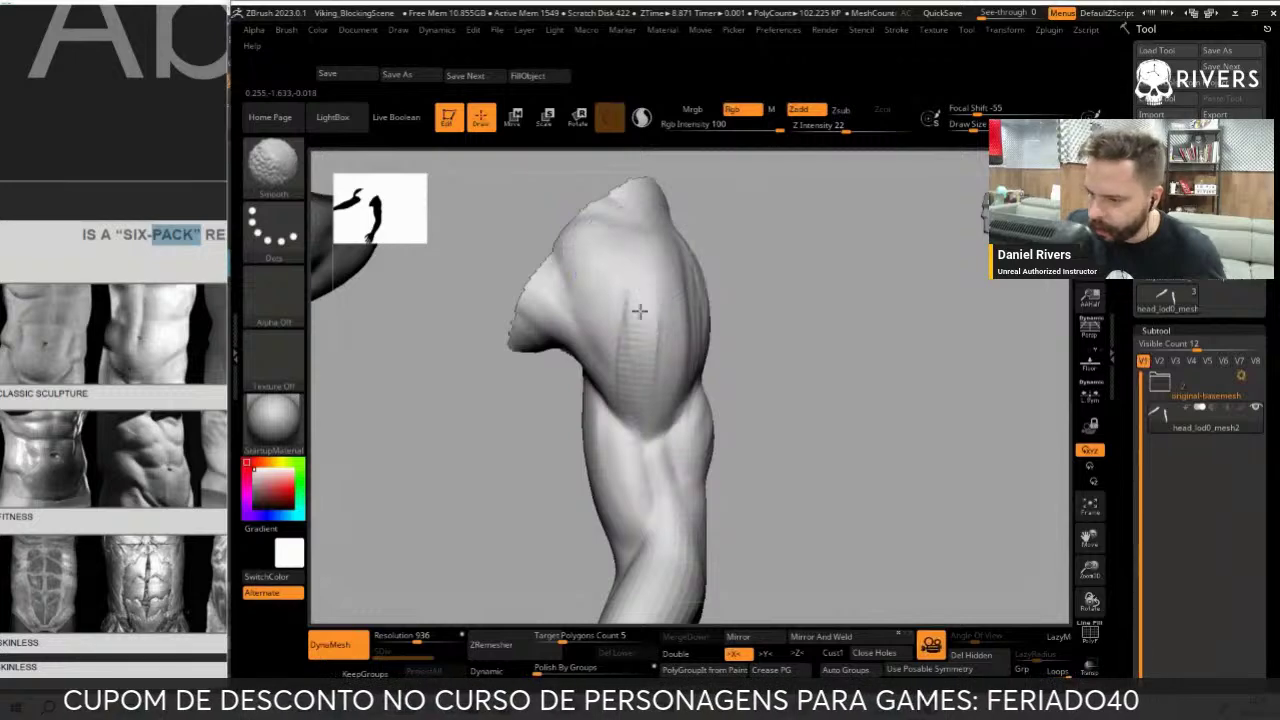
left_click_drag(681, 428, 676, 430, "shift")
Rotate to view the other shoulder and the arm's opposite side, toggling between brushes
mouse_move(690, 455)
right_mouse_down()
mouse_move(644, 452)
mouse_move(643, 400)
mouse_move(695, 400)
right_mouse_up()
key("b")
key("c")
key("b")
key("b")
key("d")
key("s")
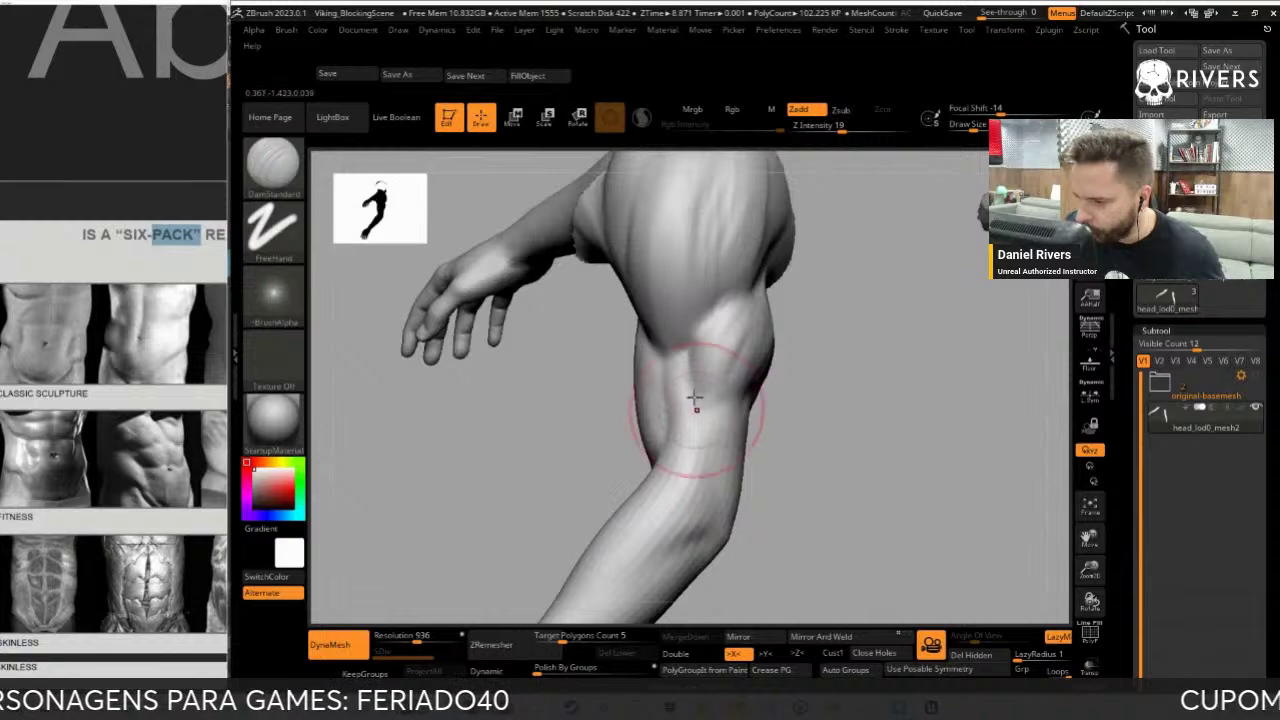
right_click_drag(727, 480, 707, 400)
right_click_drag(637, 491, 703, 411)
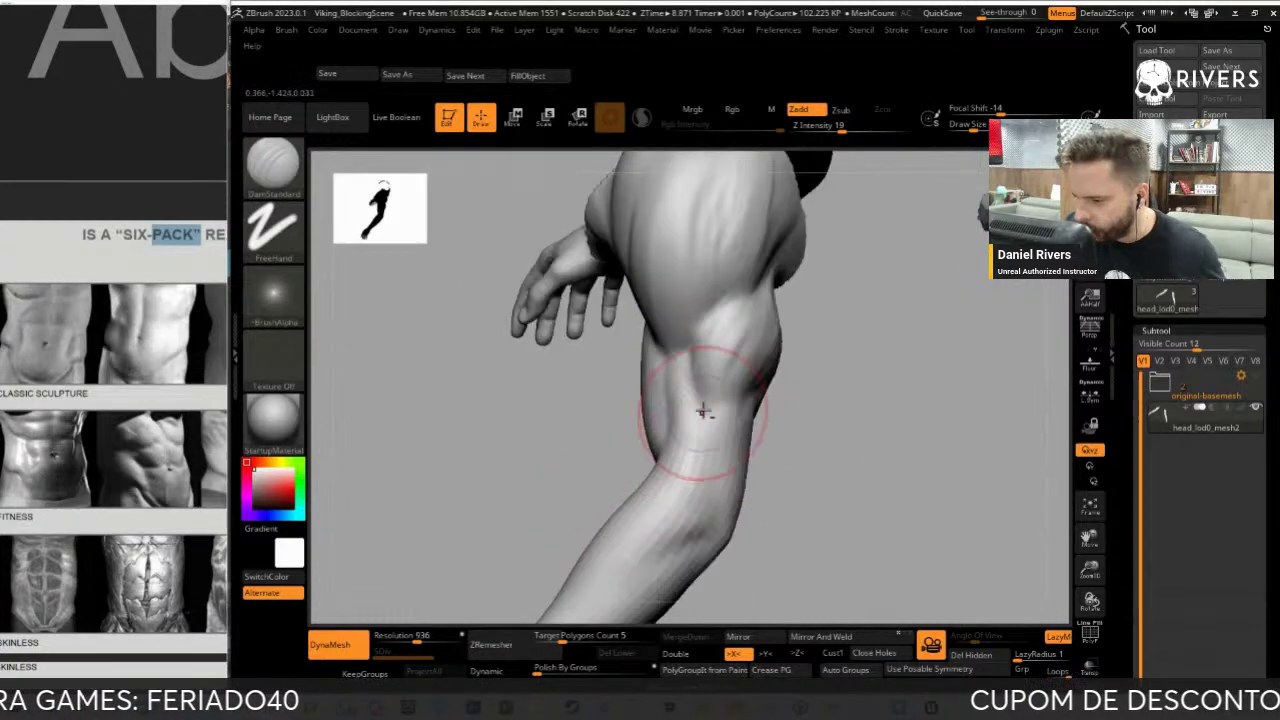
mouse_move(796, 441)
right_mouse_down()
mouse_move(723, 420)
mouse_move(748, 417)
mouse_move(671, 466)
mouse_move(793, 370)
mouse_move(771, 371)
mouse_move(797, 437)
mouse_move(726, 420)
right_mouse_up()
Toggle brushes again and rotate to view the shoulder, forearm and hand
key("b")
key("c")
key("b")
key("b")
key("d")
key("s")
mouse_move(700, 529)
right_mouse_down()
mouse_move(829, 466)
mouse_move(850, 507)
right_mouse_up()
right_click_drag(837, 436, 857, 528)
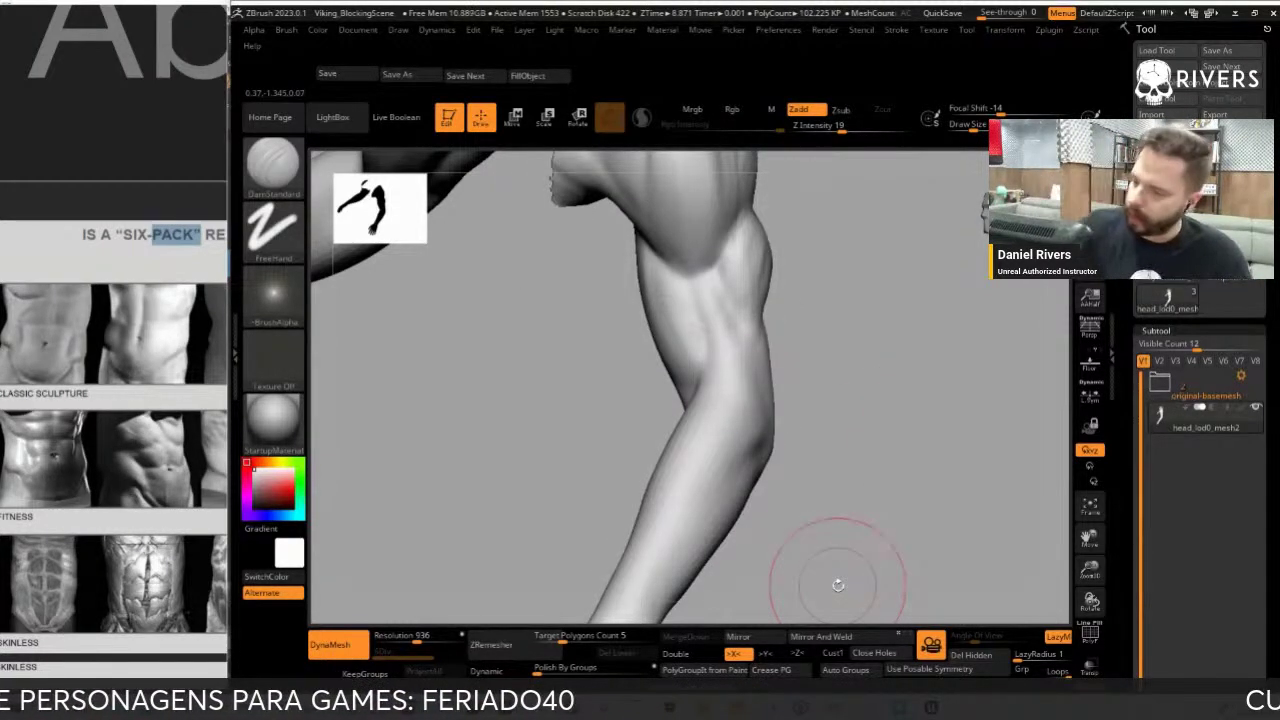
mouse_move(832, 586)
right_mouse_down()
mouse_move(923, 420)
mouse_move(923, 294)
mouse_move(771, 300)
mouse_move(800, 400)
mouse_move(759, 371)
right_mouse_up()
Select the Move brush (B, M, V) and orbit from a three-quarter back view to the front torso
key("b")
key("m")
key("v")
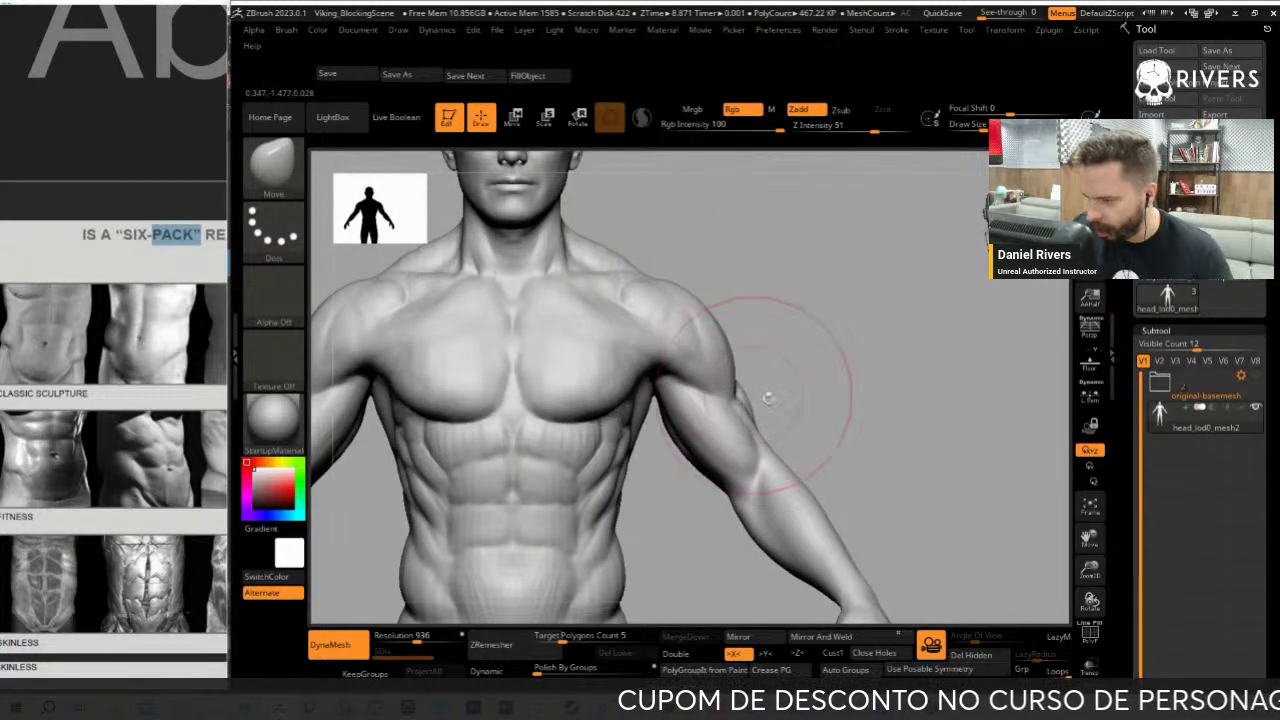
mouse_move(766, 400)
right_mouse_down()
mouse_move(794, 449)
mouse_move(634, 500)
mouse_move(700, 394)
right_mouse_up()
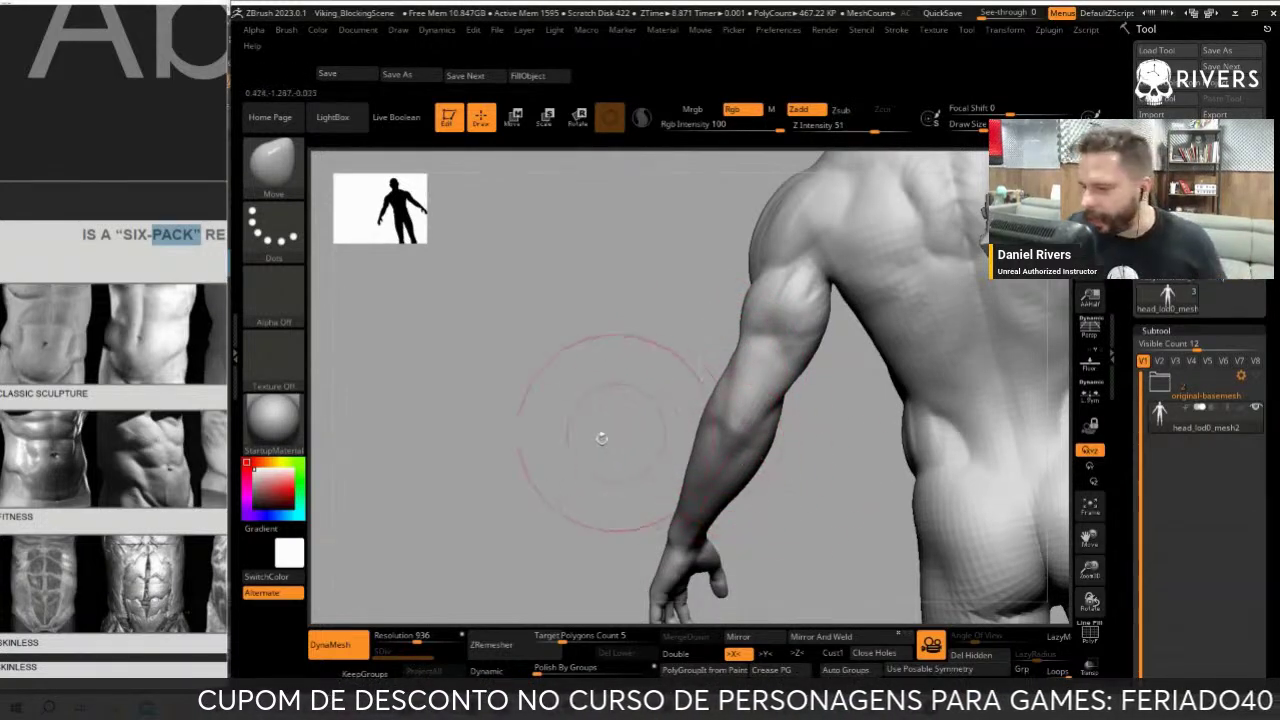
mouse_move(600, 443)
right_mouse_down()
mouse_move(807, 378)
mouse_move(811, 397)
mouse_move(880, 371)
mouse_move(886, 294)
mouse_move(770, 304)
right_mouse_up()
Isolate the arms, mask the shoulder top, and pull the deltoid and upper arm outward
key("ctrl+shift")
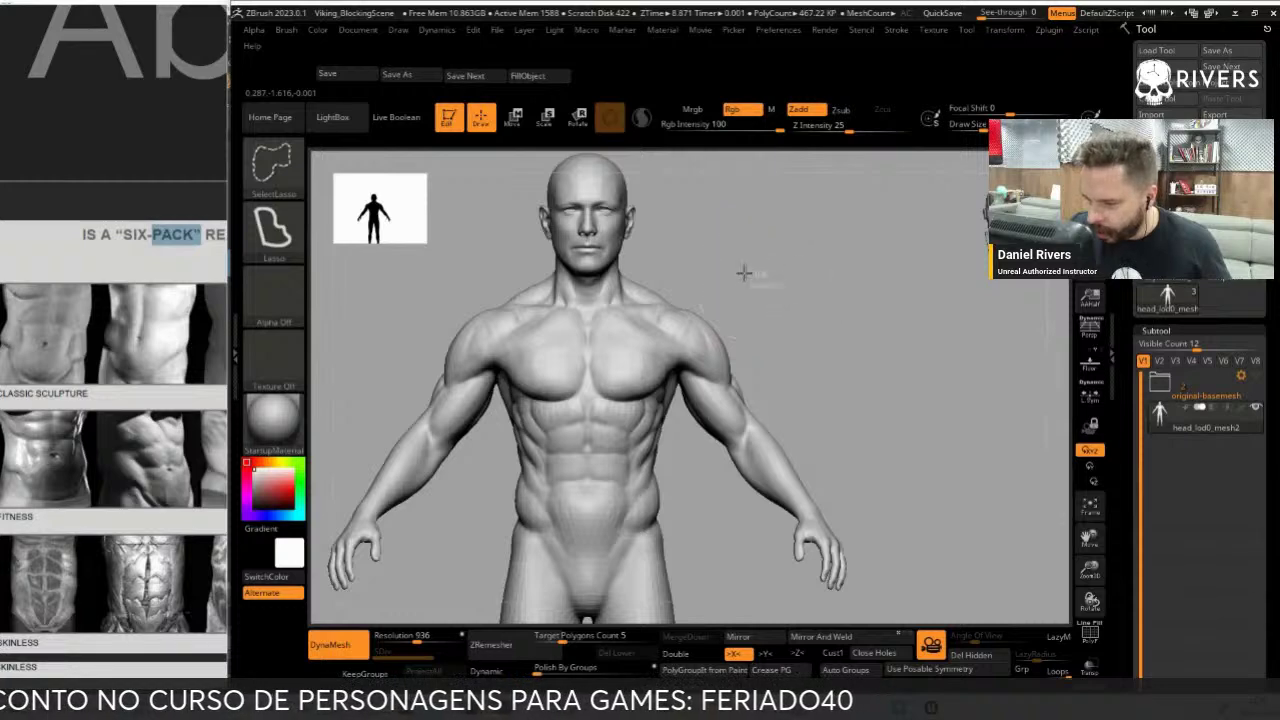
left_click_drag(670, 355, 830, 590, "ctrl+shift")
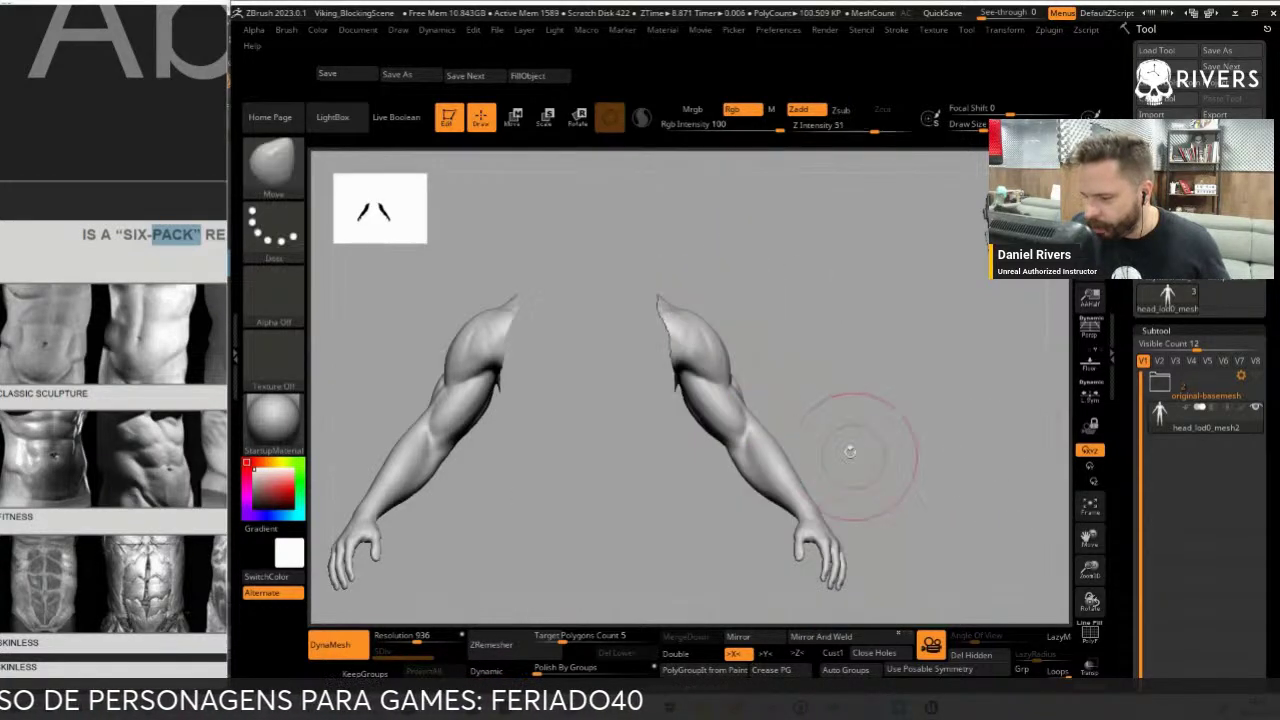
mouse_move(857, 449)
right_mouse_down()
mouse_move(814, 443)
mouse_move(825, 422)
mouse_move(889, 491)
mouse_move(663, 366)
right_mouse_up()
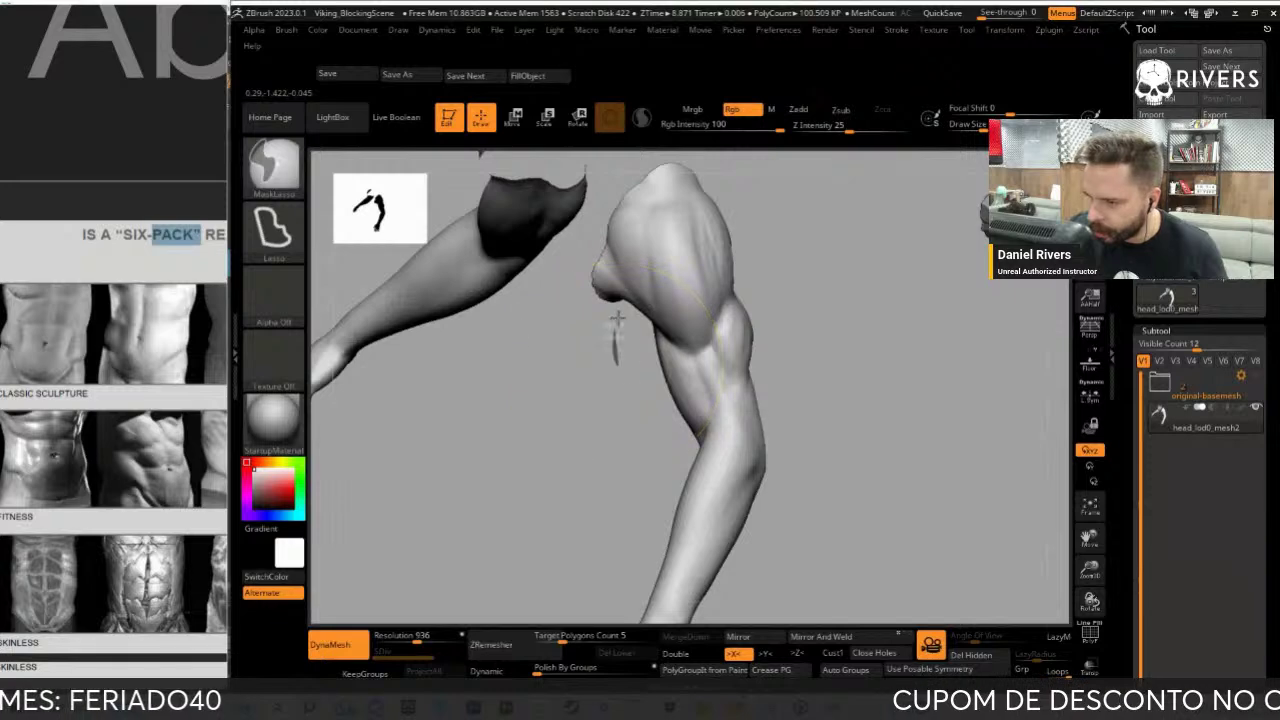
left_click_drag(612, 370, 623, 313, "ctrl")
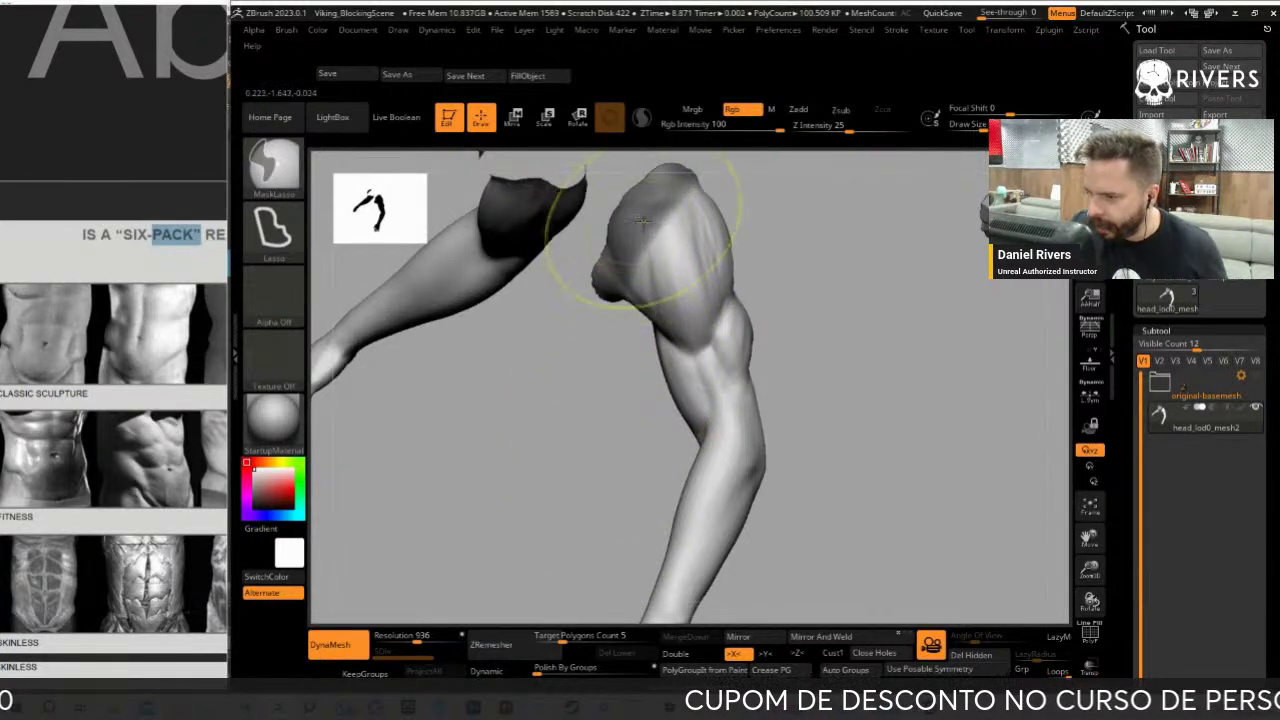
left_click_drag(823, 251, 671, 414)
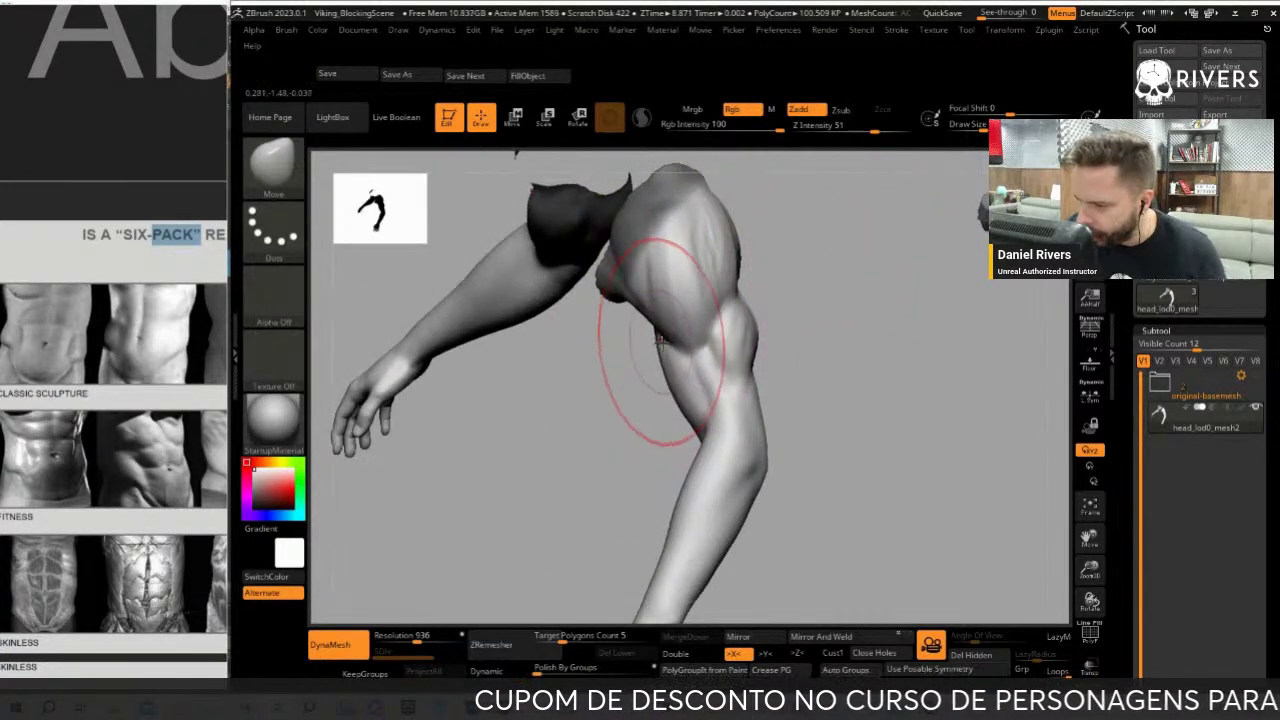
left_click_drag(660, 340, 742, 305)
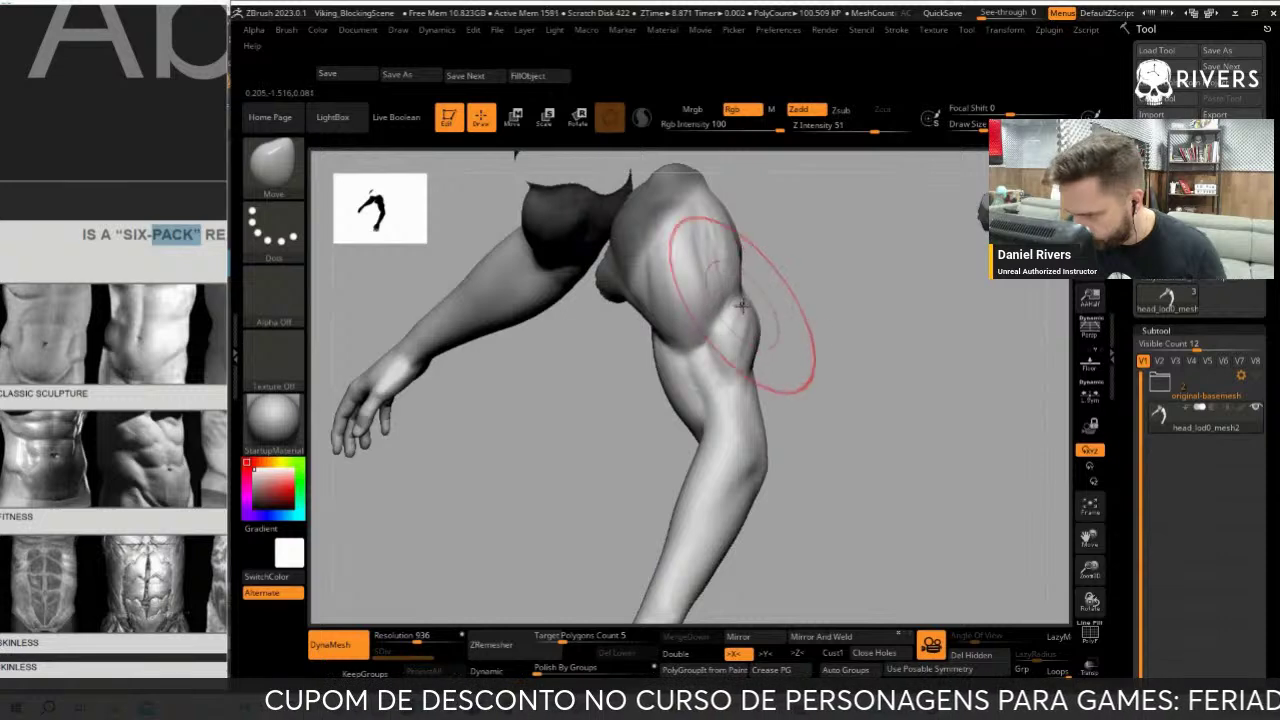
Lasso the upper arm to change which part of the arm stays visible
mouse_move(840, 420)
left_mouse_down()
mouse_move(954, 343)
mouse_move(731, 491)
mouse_move(886, 380)
mouse_move(877, 354)
left_mouse_up()
mouse_move(855, 302)
left_mouse_down("ctrl+shift")
mouse_move(716, 310)
mouse_move(700, 605)
mouse_move(862, 375)
left_mouse_up("ctrl+shift")
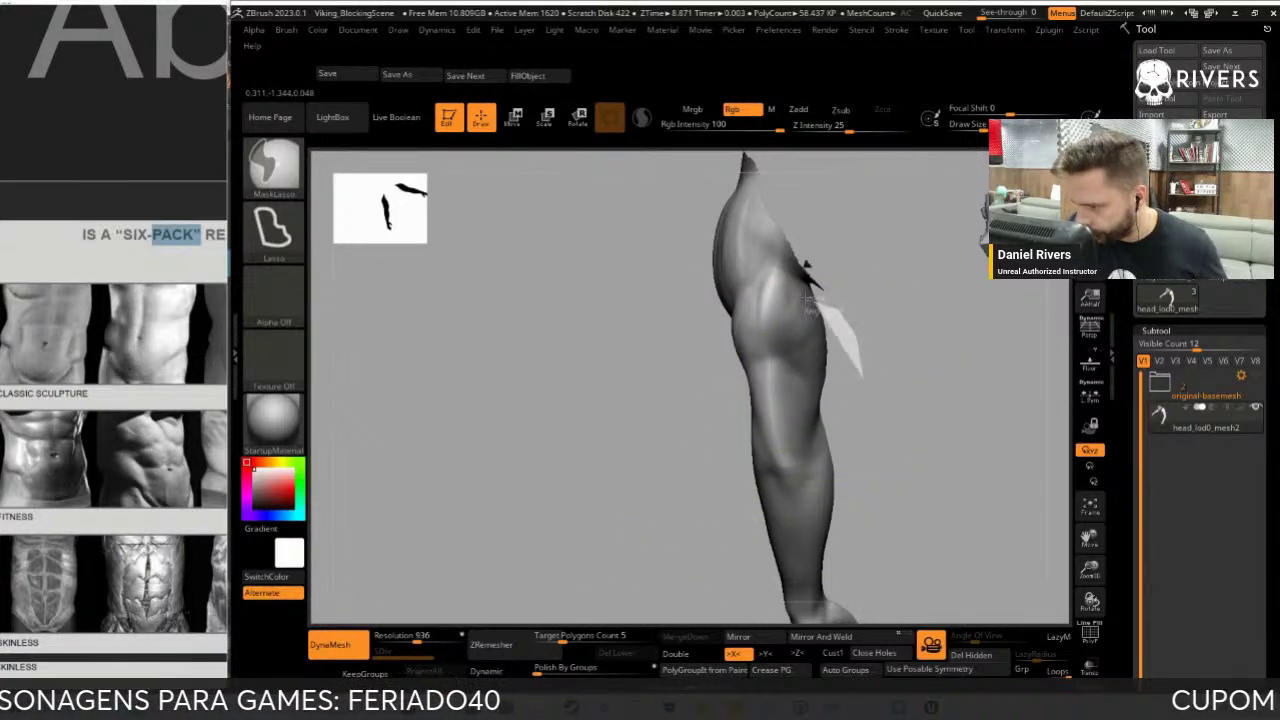
mouse_move(809, 297)
left_mouse_down("ctrl+shift")
mouse_move(951, 594)
mouse_move(789, 282)
left_mouse_up("ctrl+shift")
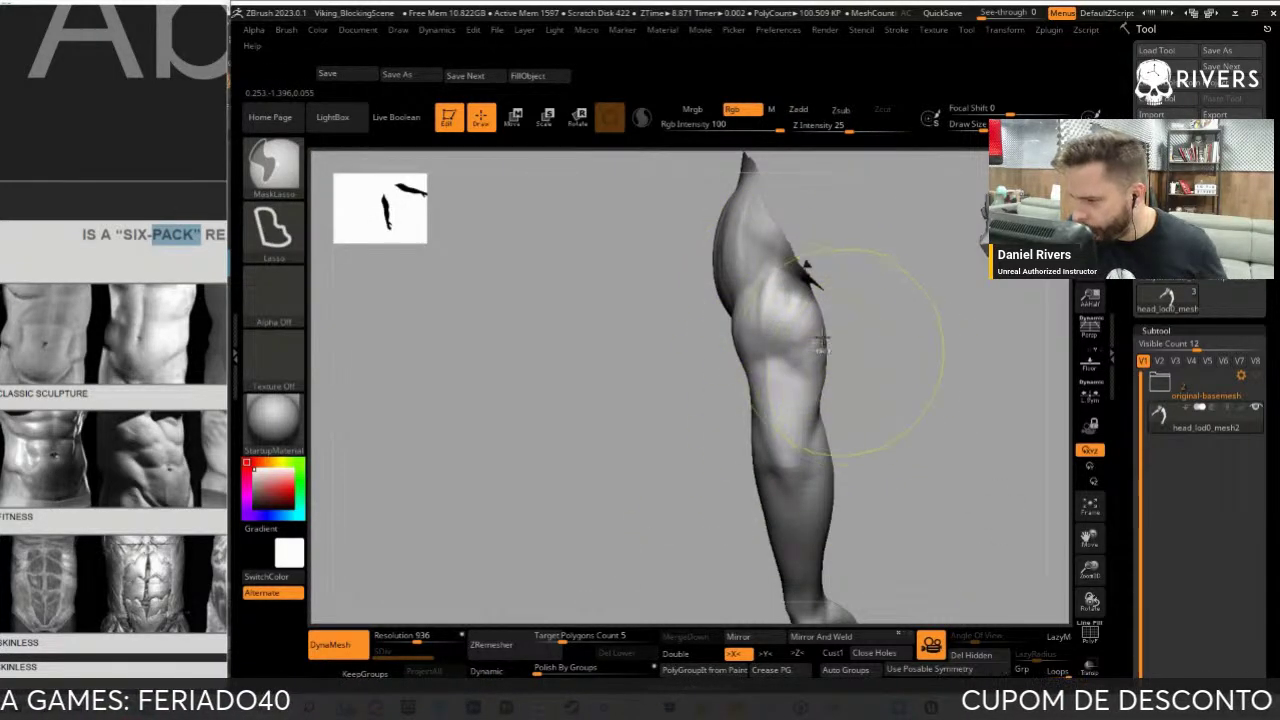
left_click_drag(880, 330, 849, 317)
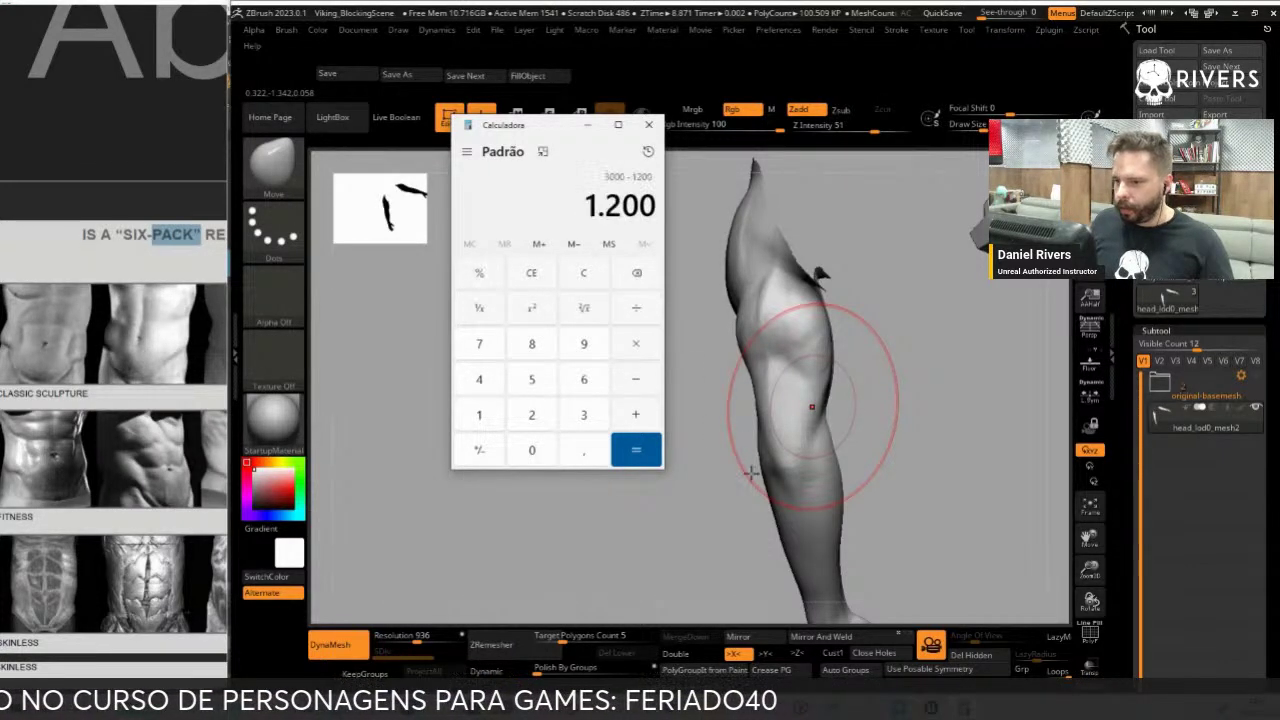
Finish 3000 − 1200 = 1800, divide by 12 to get 150, and close Calculator
left_click(636, 450)
left_click_drag(536, 134, 612, 127)
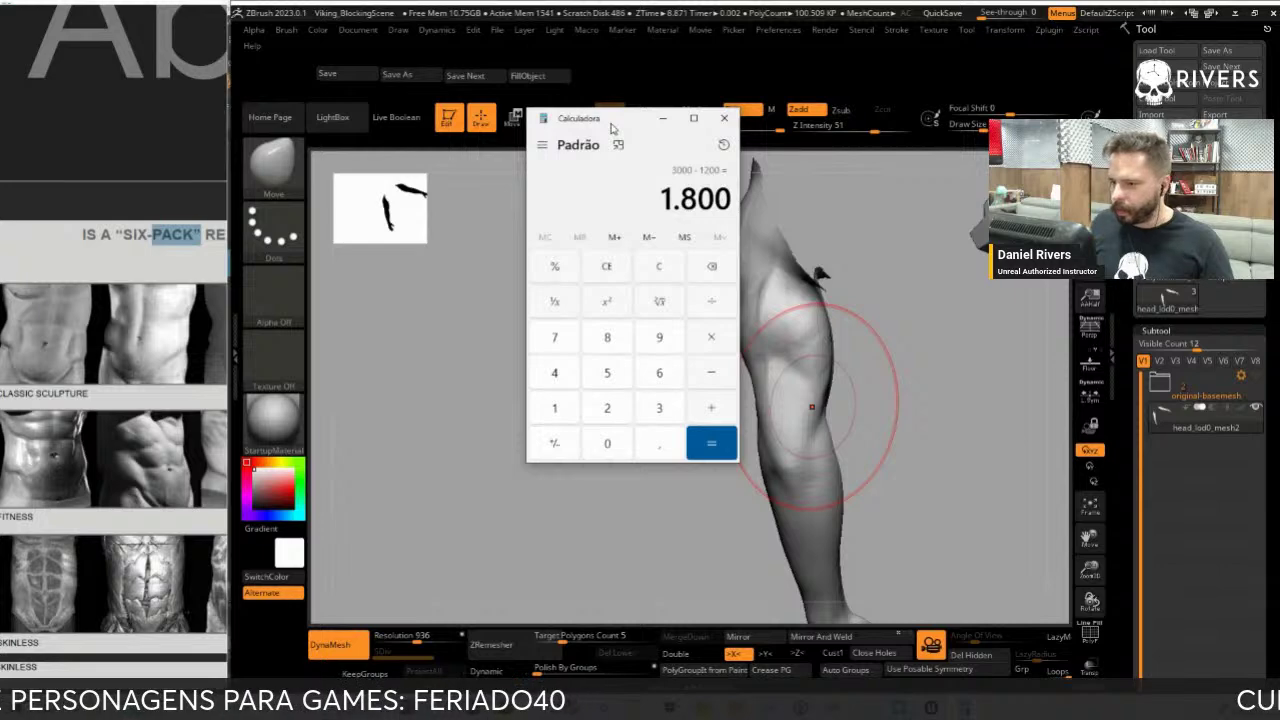
type("/12")
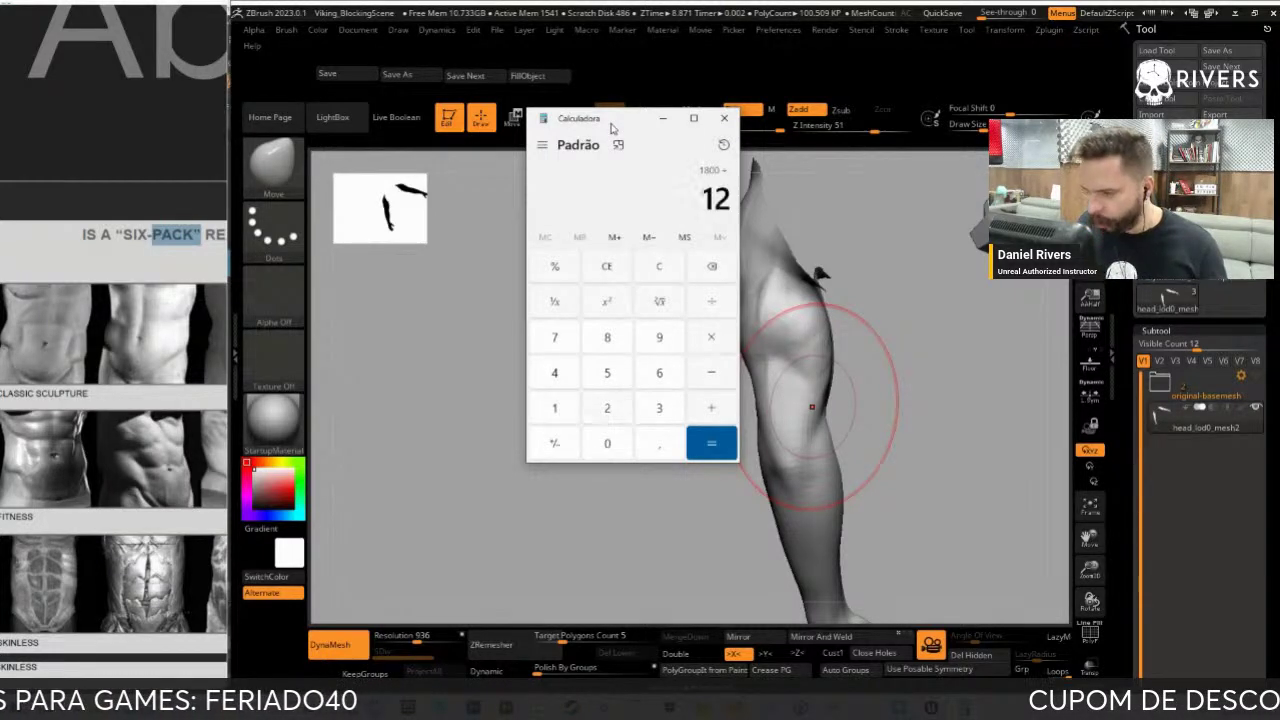
key("Return")
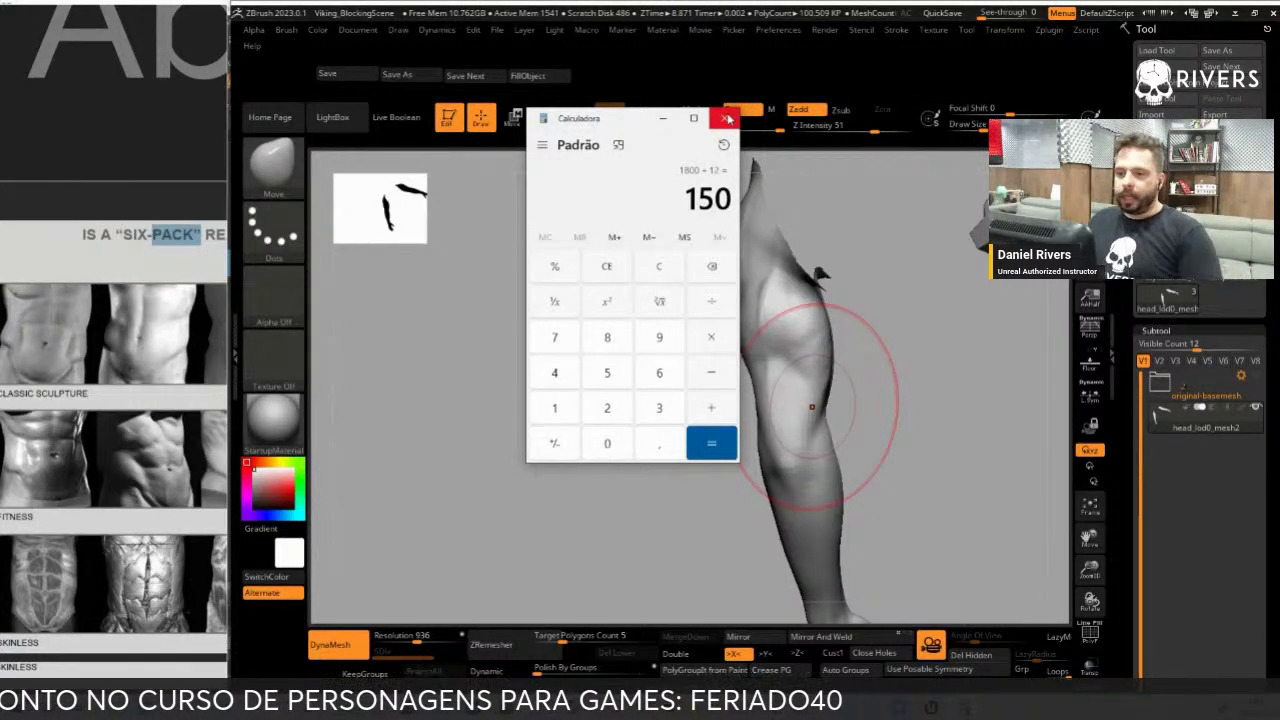
left_click(729, 118)
mouse_move(686, 286)
left_mouse_down()
mouse_move(586, 386)
mouse_move(629, 391)
mouse_move(589, 375)
mouse_move(757, 343)
left_mouse_up()
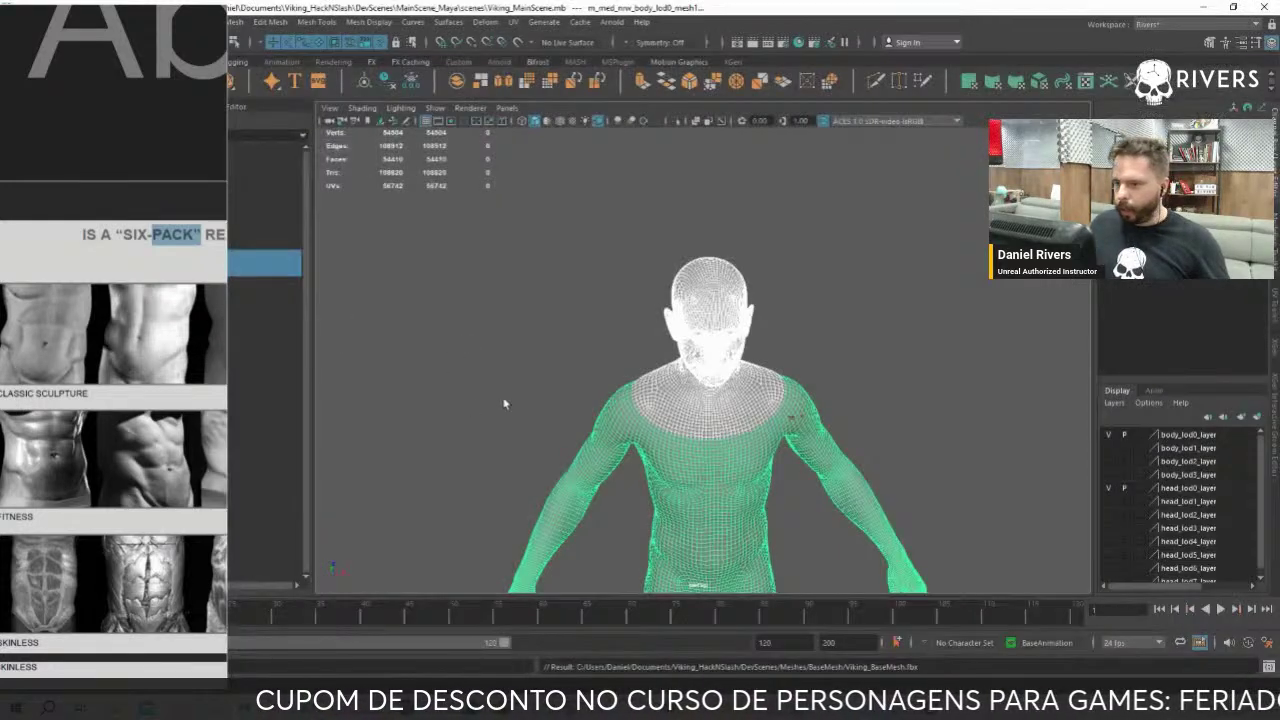
Deselect the Maya body mesh, zoom on the shaded figure, and Alt+Tab back to ZBrush
left_click(819, 367)
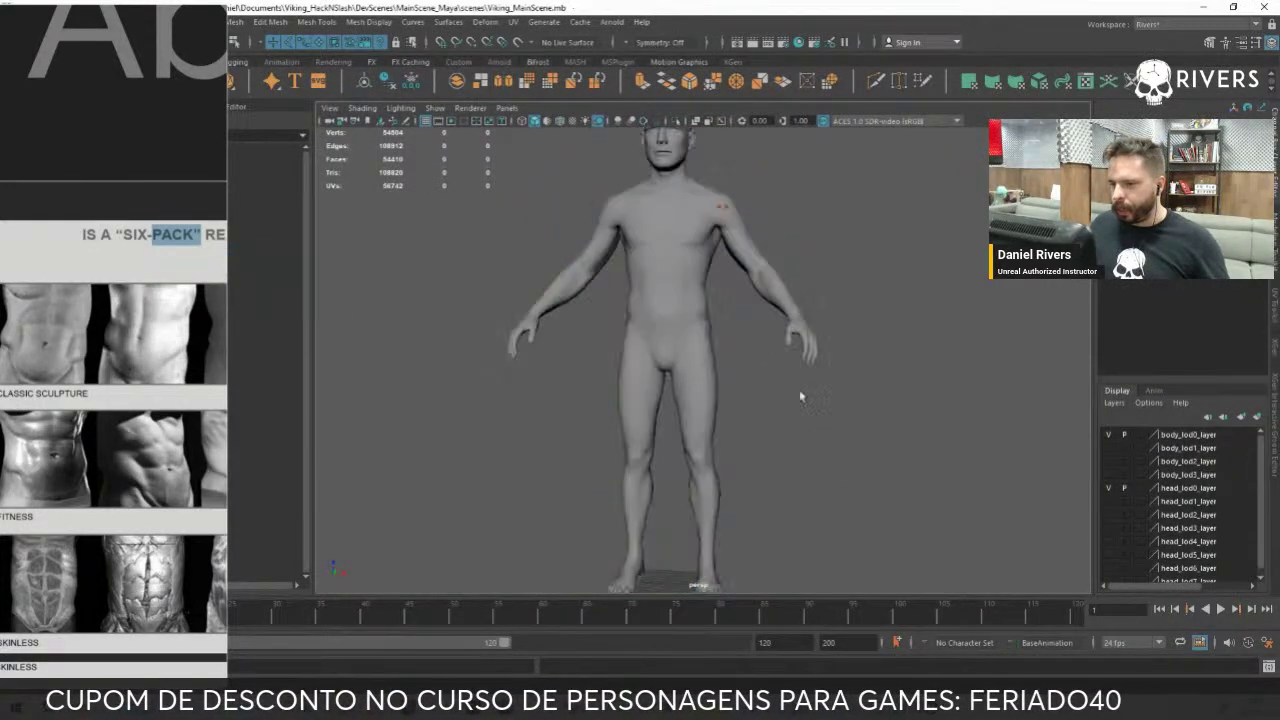
scroll(785, 391, "up", 2)
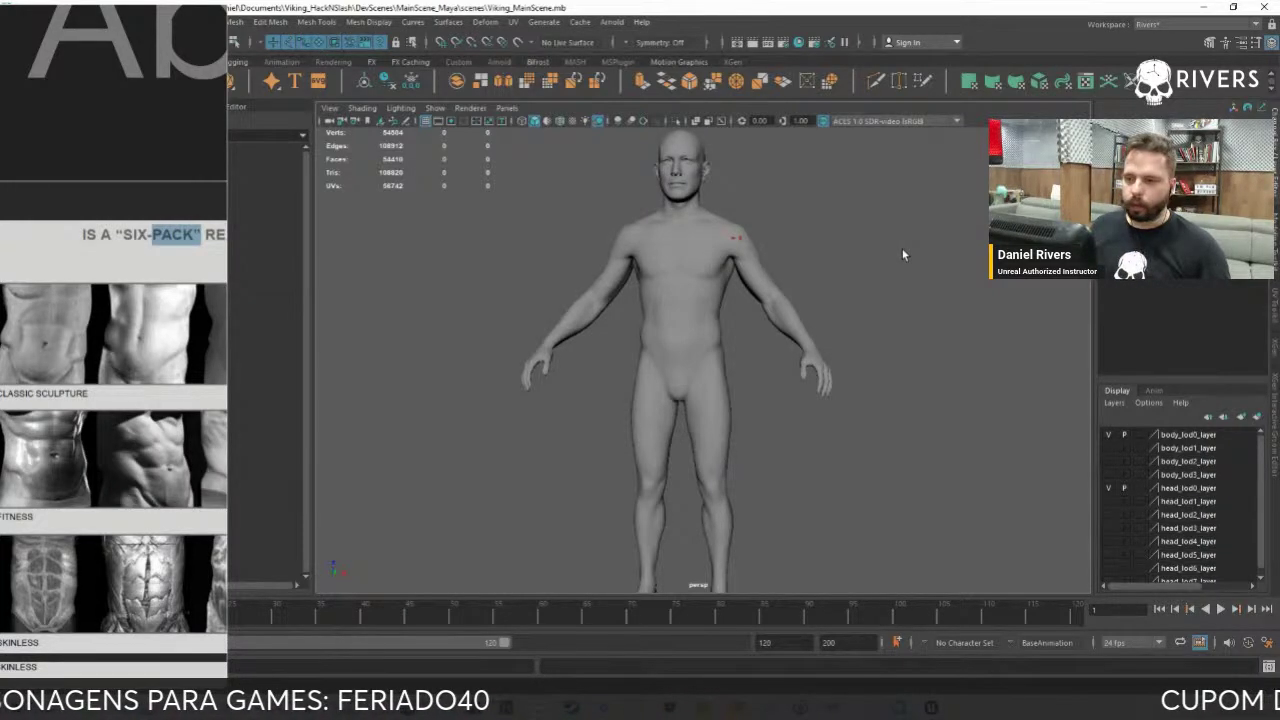
key("alt+Tab")
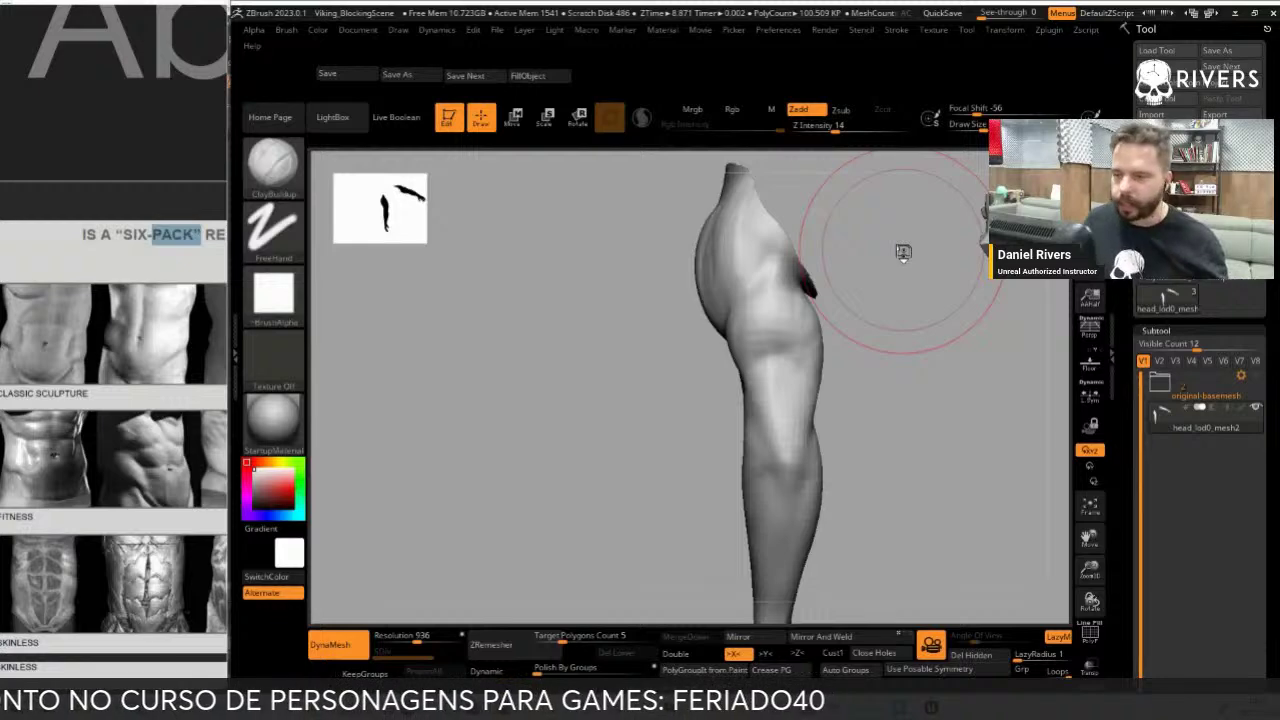
mouse_move(854, 286)
left_mouse_down()
mouse_move(623, 380)
mouse_move(954, 420)
mouse_move(935, 395)
mouse_move(914, 400)
mouse_move(934, 443)
mouse_move(916, 414)
left_mouse_up()
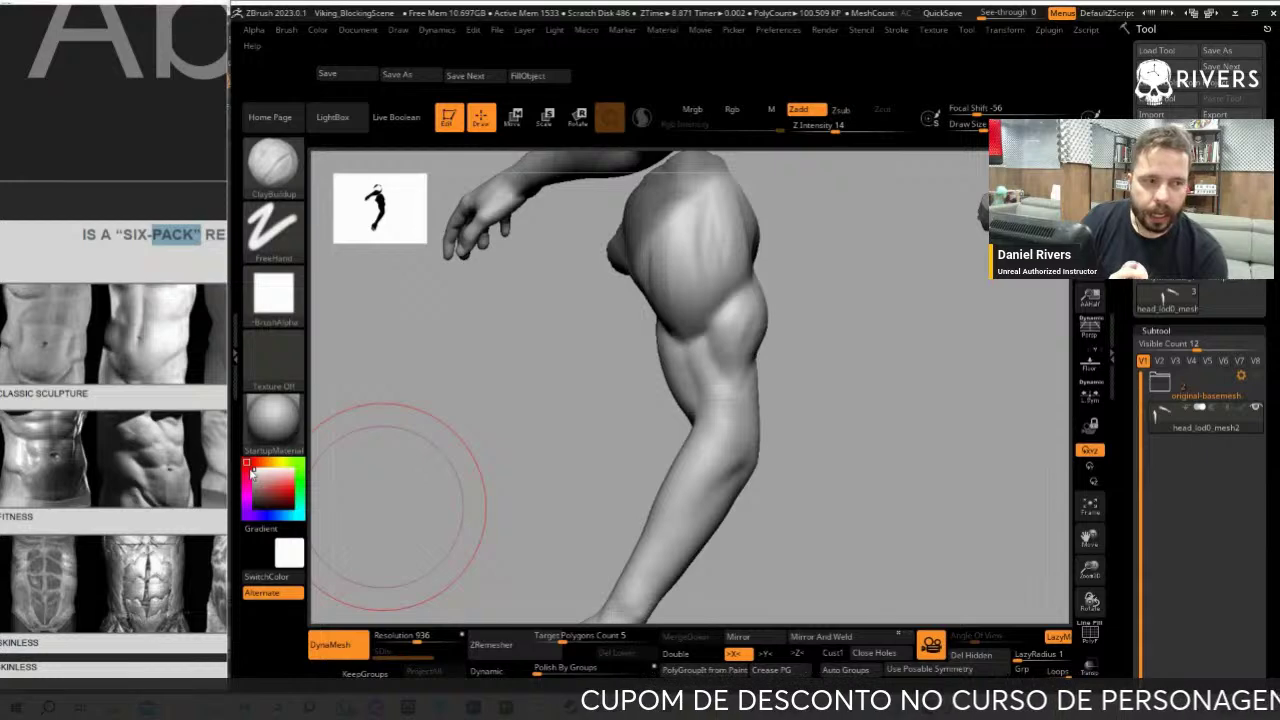
mouse_move(399, 506)
left_mouse_down()
mouse_move(929, 463)
mouse_move(966, 443)
mouse_move(883, 449)
mouse_move(831, 477)
mouse_move(786, 449)
mouse_move(880, 468)
mouse_move(811, 517)
mouse_move(740, 475)
mouse_move(760, 329)
left_mouse_up()
Cycle through the Move, ClayBuildup and DamStandard brushes while rotating the arm and hand into view
key("b")
key("m")
key("v")
key("b")
key("c")
key("b")
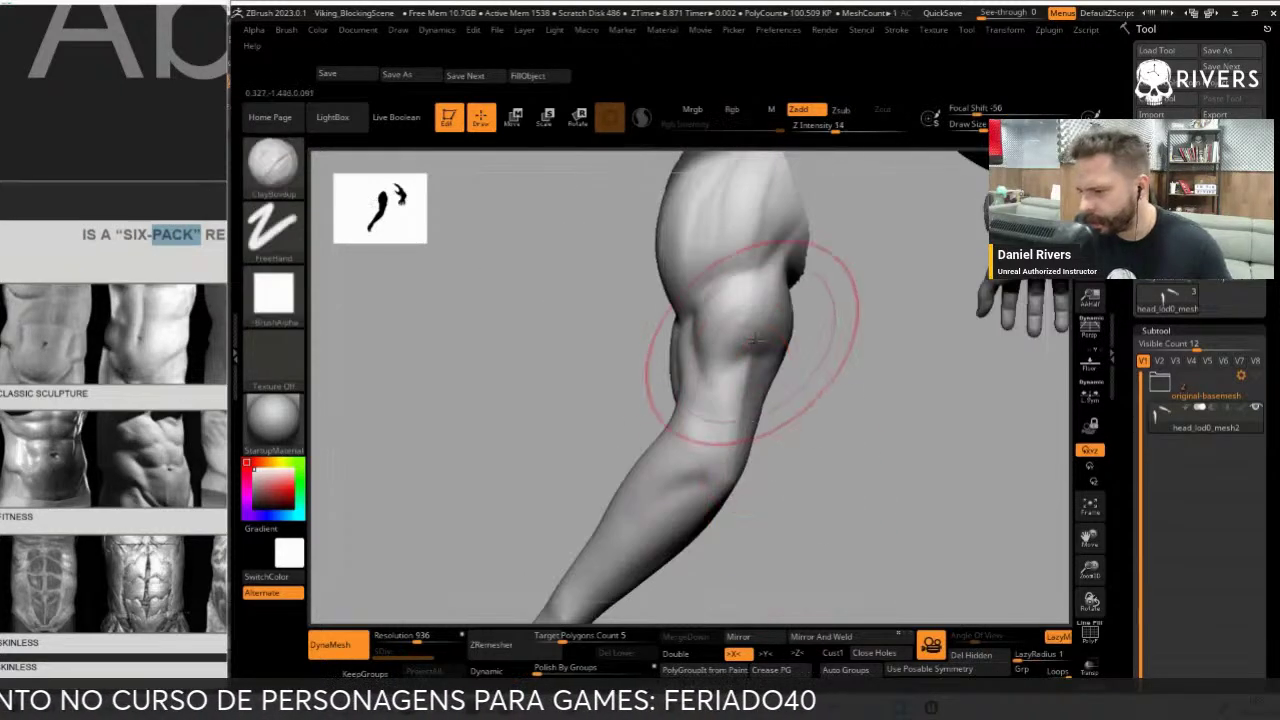
left_click_drag(814, 449, 754, 374)
key("b")
key("d")
key("s")
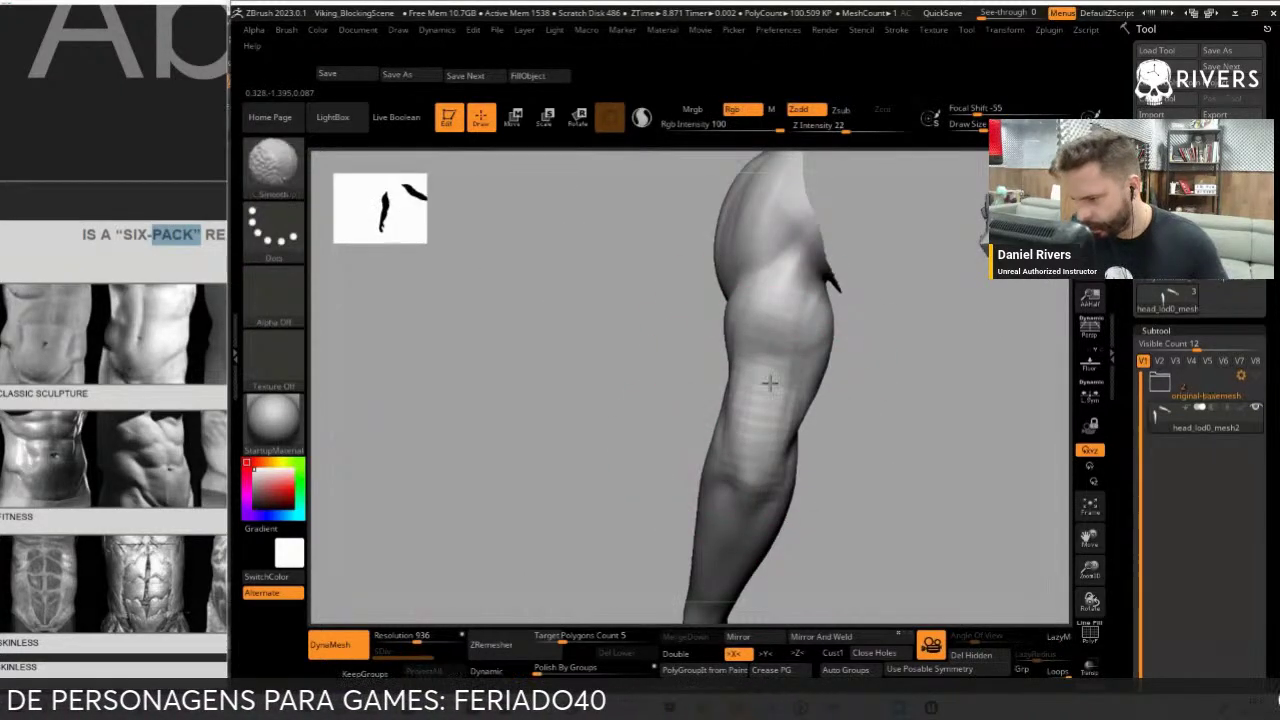
left_click_drag(758, 490, 749, 371)
left_click_drag(814, 423, 759, 364)
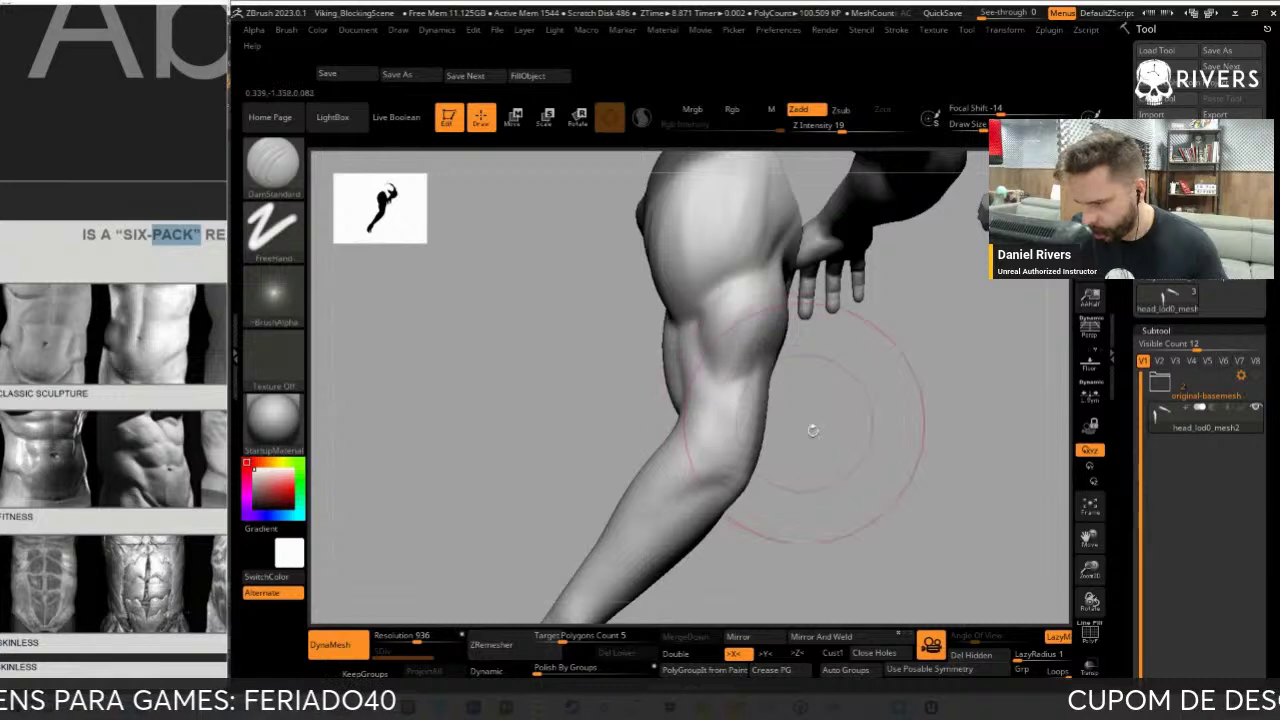
mouse_move(808, 429)
left_mouse_down()
mouse_move(706, 366)
mouse_move(817, 441)
mouse_move(737, 337)
mouse_move(759, 379)
left_mouse_up()
Switch to DamStandard and orbit around the knee and thigh to refine them
key("b")
key("c")
key("b")
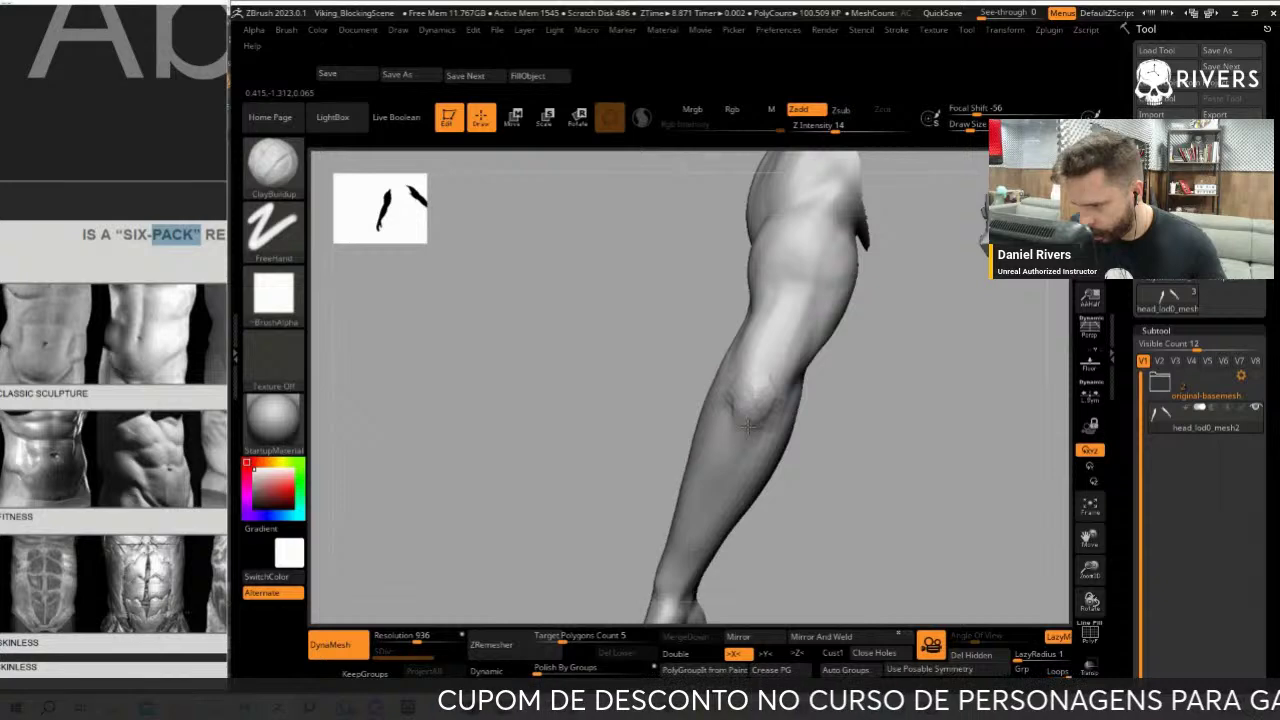
key("b")
key("d")
key("s")
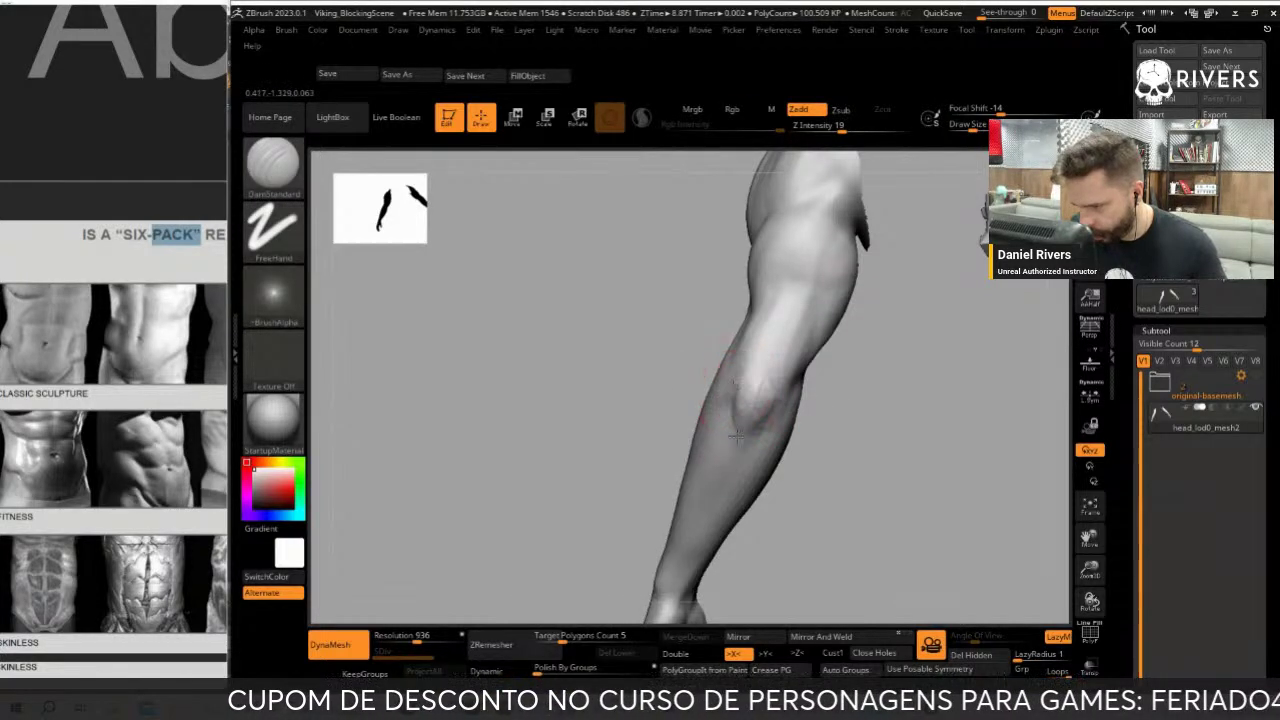
left_click_drag(736, 436, 762, 404)
mouse_move(685, 497)
left_mouse_down()
mouse_move(820, 480)
mouse_move(765, 432)
mouse_move(708, 509)
mouse_move(886, 400)
mouse_move(828, 366)
mouse_move(782, 383)
mouse_move(810, 333)
left_mouse_up()
Carve muscle separation strokes along the forearm, re-angling the arm between strokes
key("b")
key("c")
key("b")
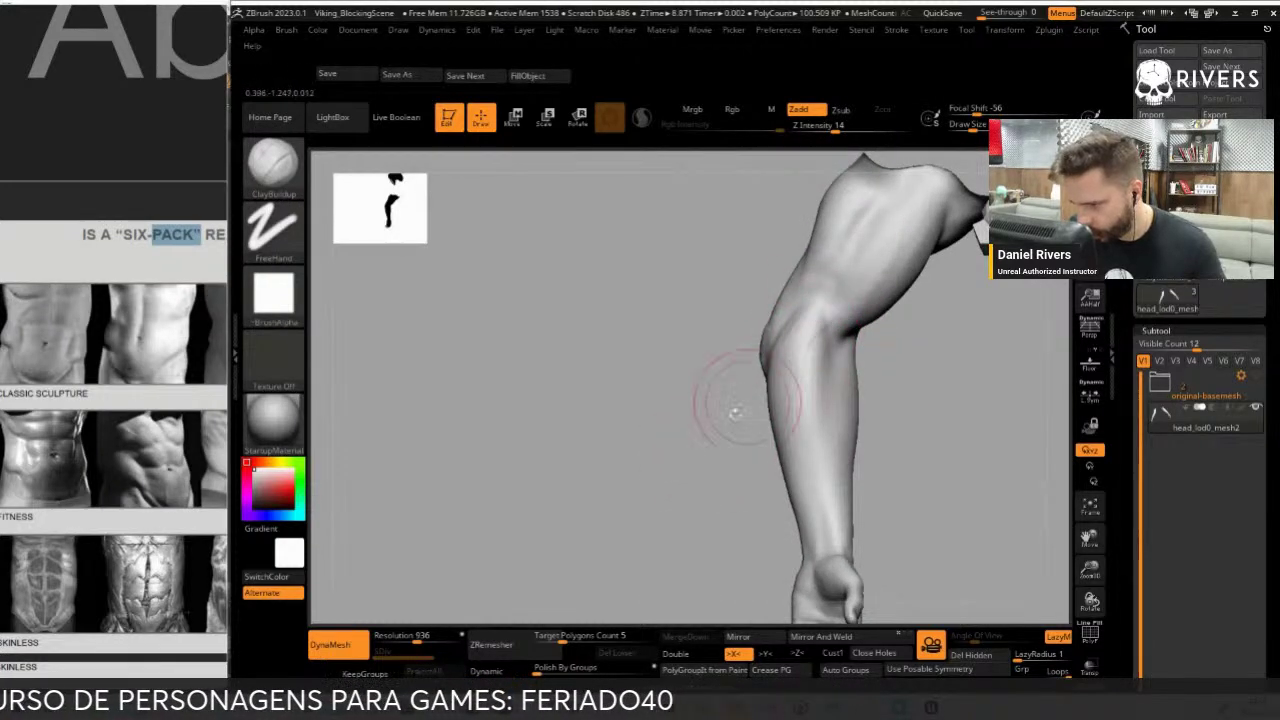
left_click_drag(735, 410, 790, 384)
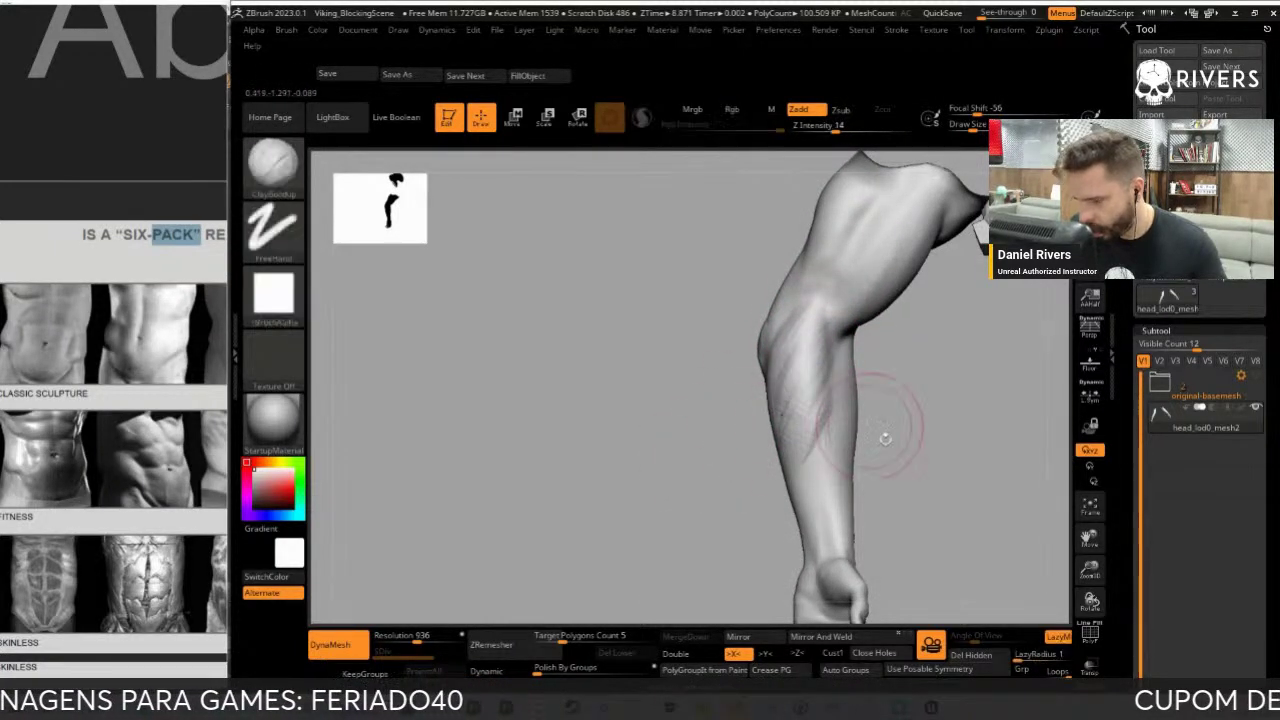
left_click_drag(883, 434, 845, 440)
left_click_drag(775, 385, 790, 470)
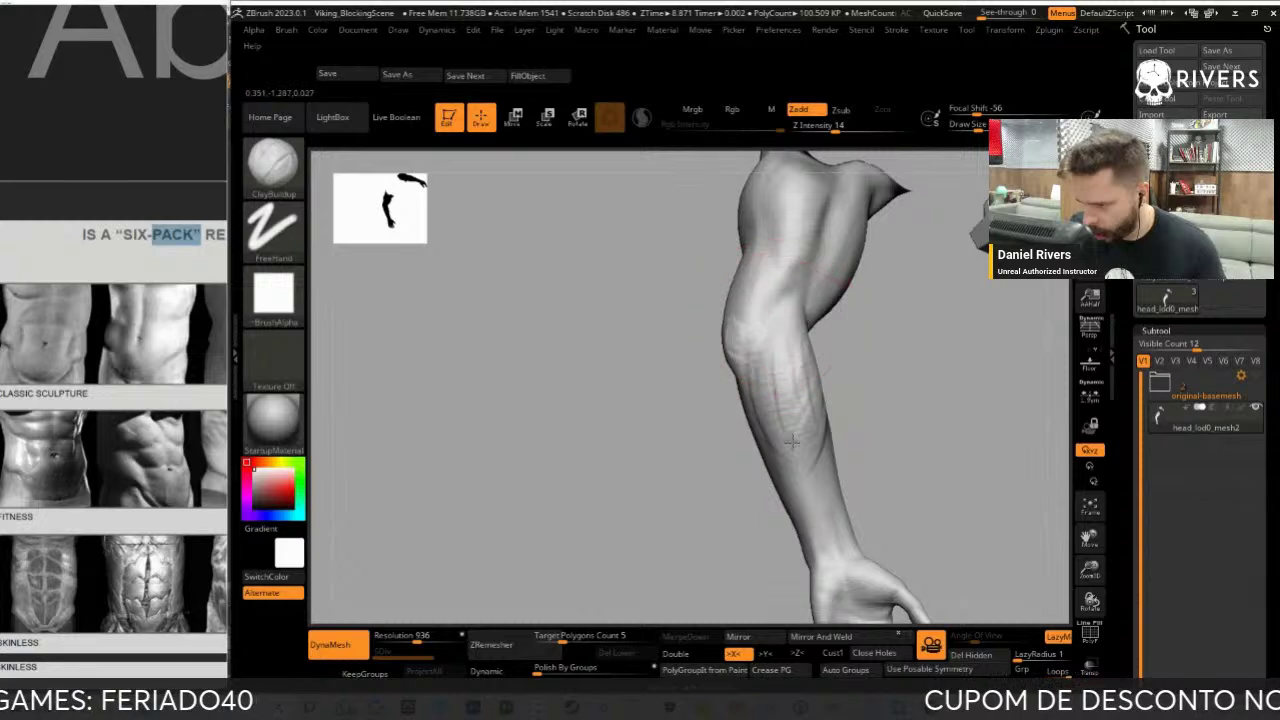
left_click_drag(690, 420, 808, 308)
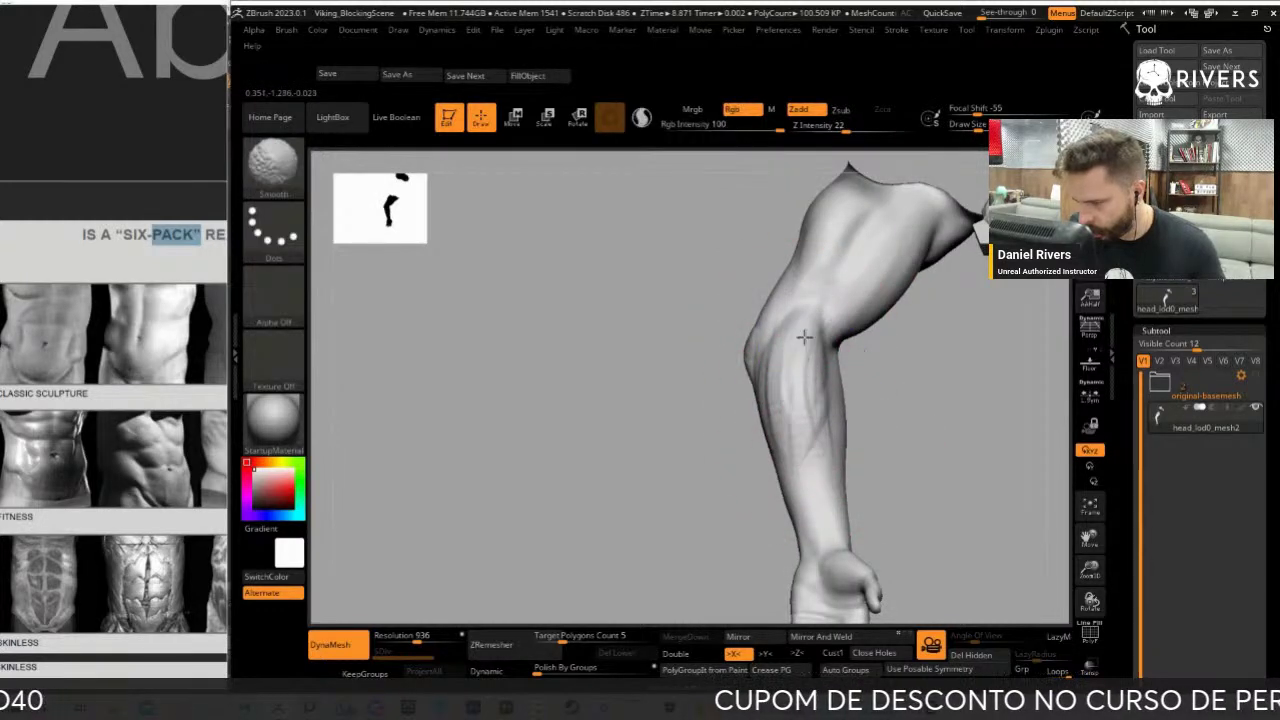
mouse_move(700, 330)
left_mouse_down()
mouse_move(920, 360)
mouse_move(694, 480)
mouse_move(908, 371)
mouse_move(857, 286)
mouse_move(943, 296)
mouse_move(923, 434)
mouse_move(857, 349)
mouse_move(903, 374)
left_mouse_up()
Switch to the Move brush, then back to DamStandard for sharp grooves
key("b")
key("m")
key("v")
key("b")
key("d")
key("s")
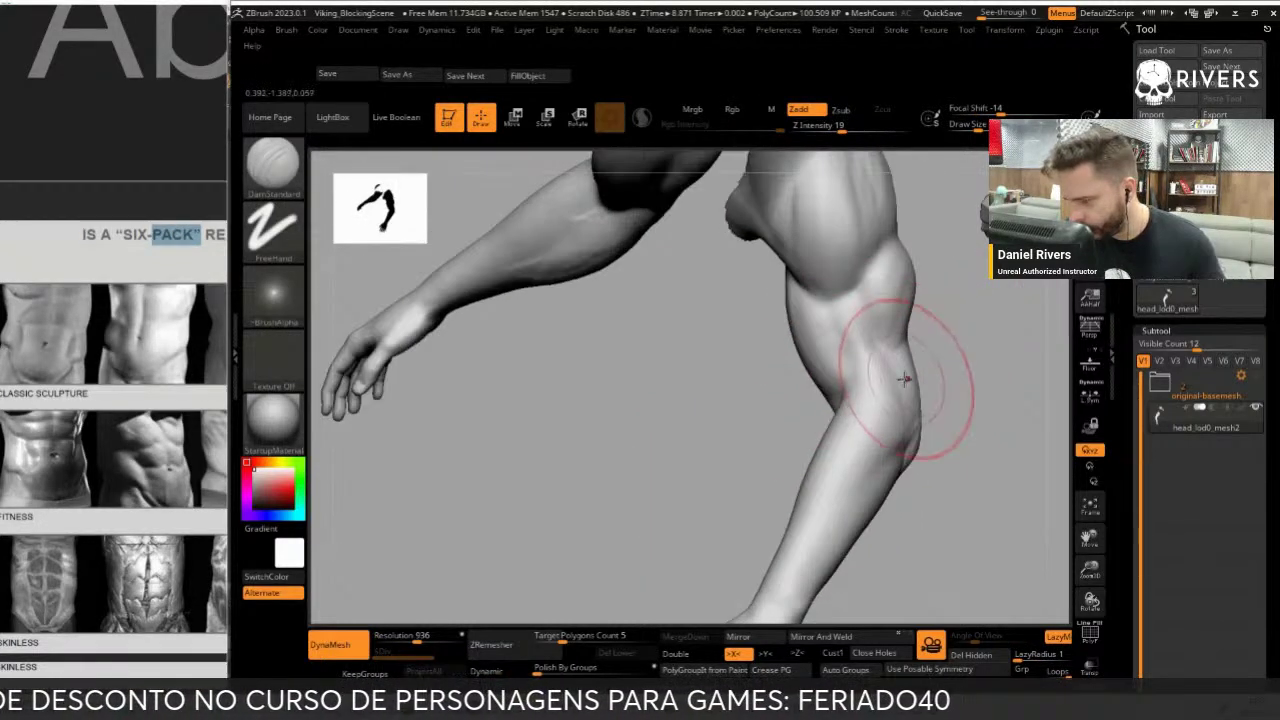
Zoom and pan the PureRef board to the TRONCO / Braço arm and torso anatomy references
scroll(120, 300, "down", 5)
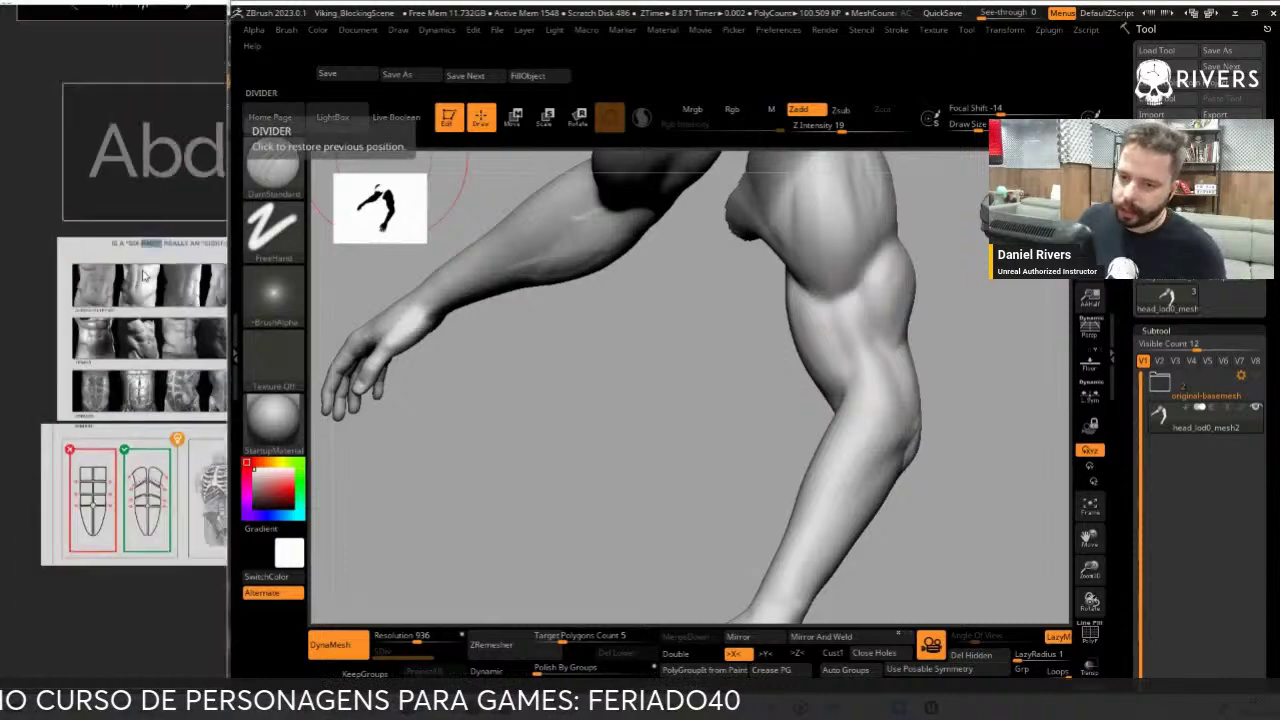
scroll(158, 175, "up", 3)
scroll(155, 190, "up", 2)
scroll(145, 220, "up", 2)
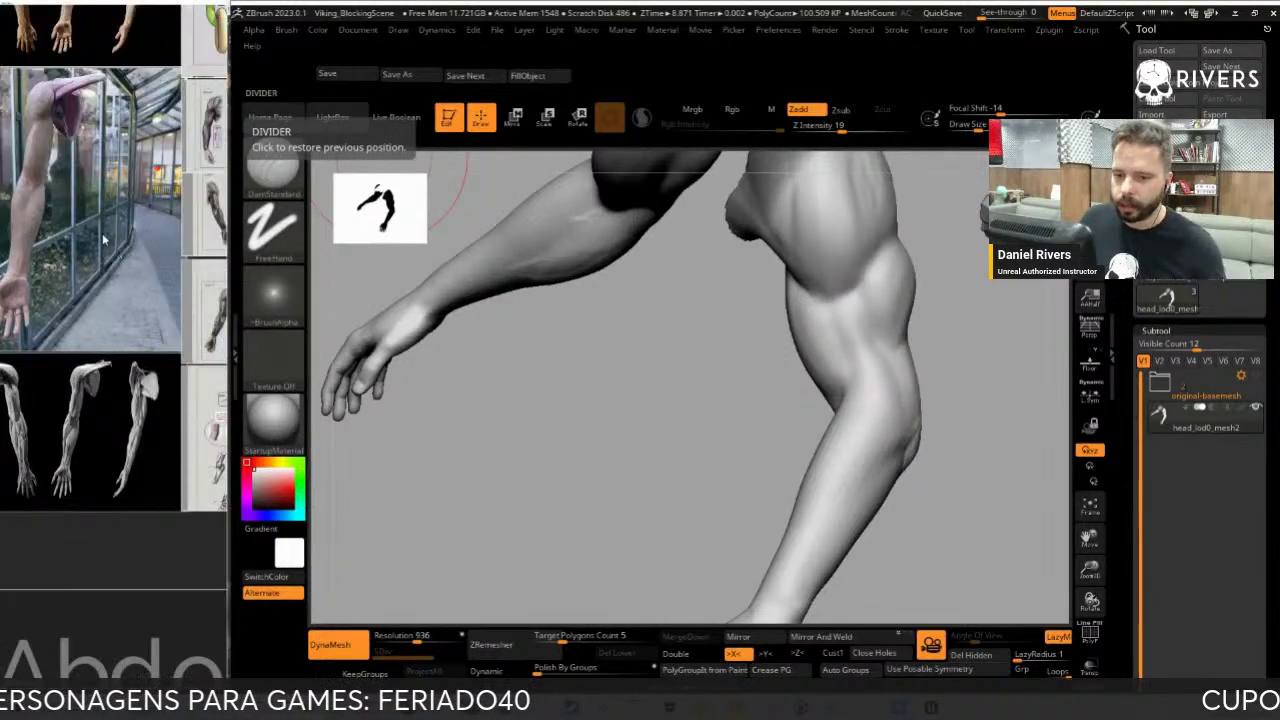
scroll(130, 260, "up", 2)
scroll(118, 296, "up", 2)
scroll(118, 296, "down", 1)
scroll(118, 305, "down", 1)
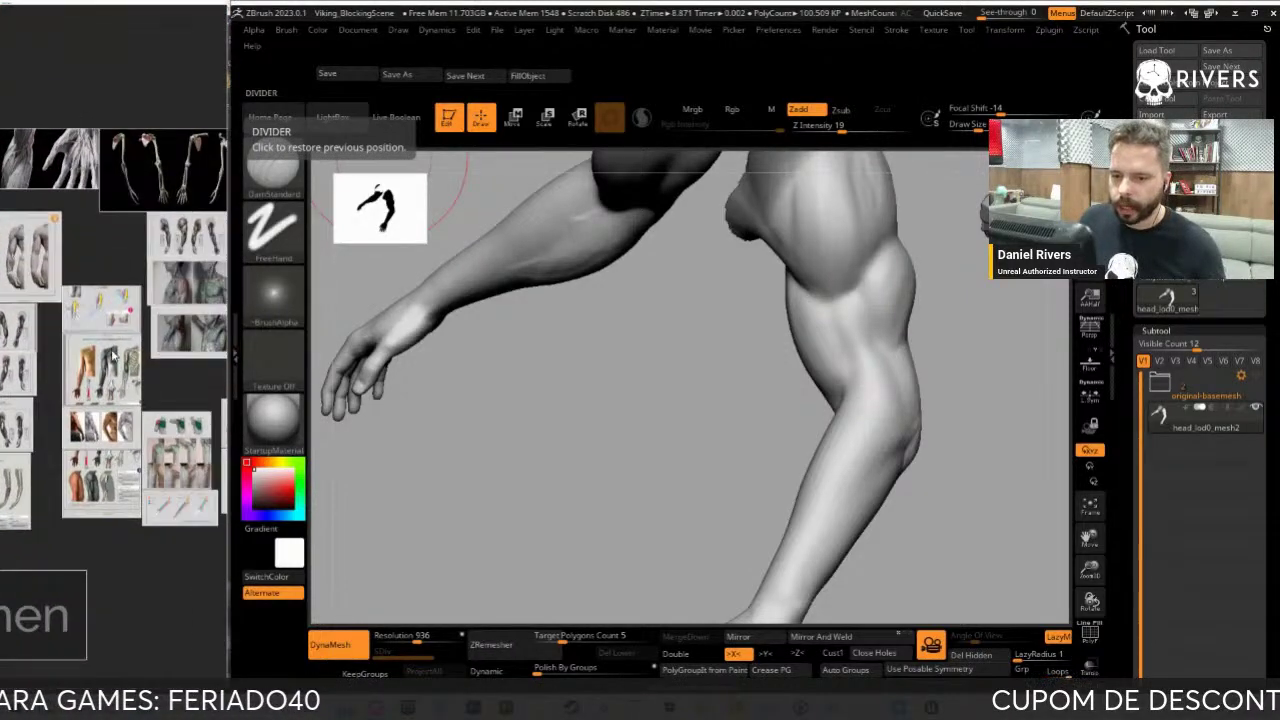
scroll(119, 330, "down", 2)
scroll(120, 360, "down", 2)
scroll(120, 365, "up", 2)
scroll(119, 362, "up", 1)
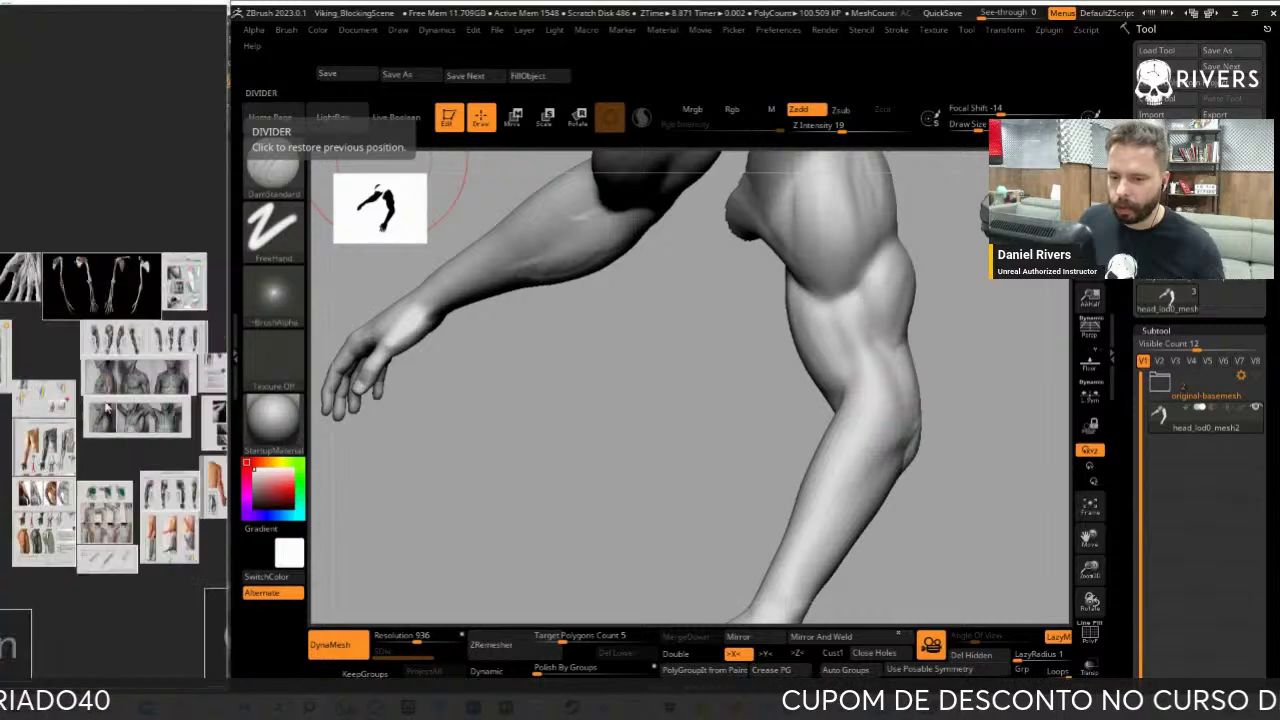
scroll(117, 359, "up", 1)
scroll(115, 356, "up", 1)
scroll(70, 412, "left", 2)
scroll(70, 412, "left", 2)
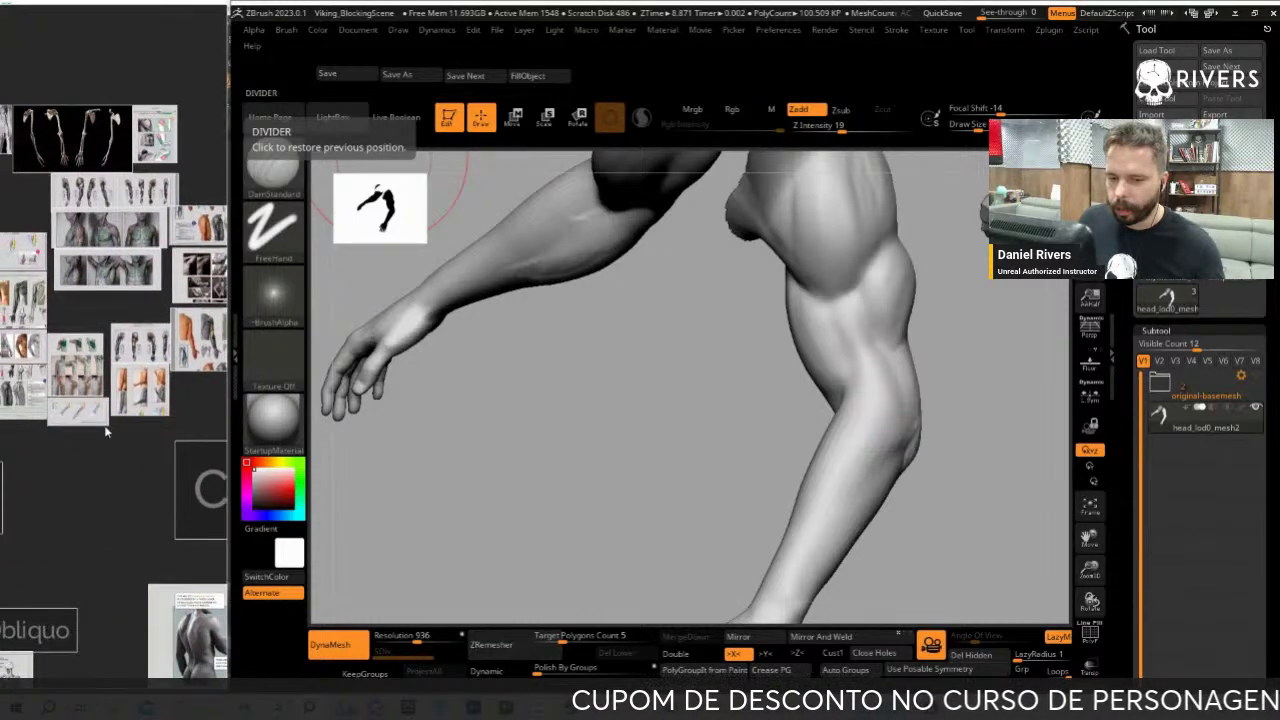
scroll(70, 412, "left", 2)
scroll(92, 345, "up", 1)
scroll(92, 345, "left", 2)
scroll(92, 345, "left", 2)
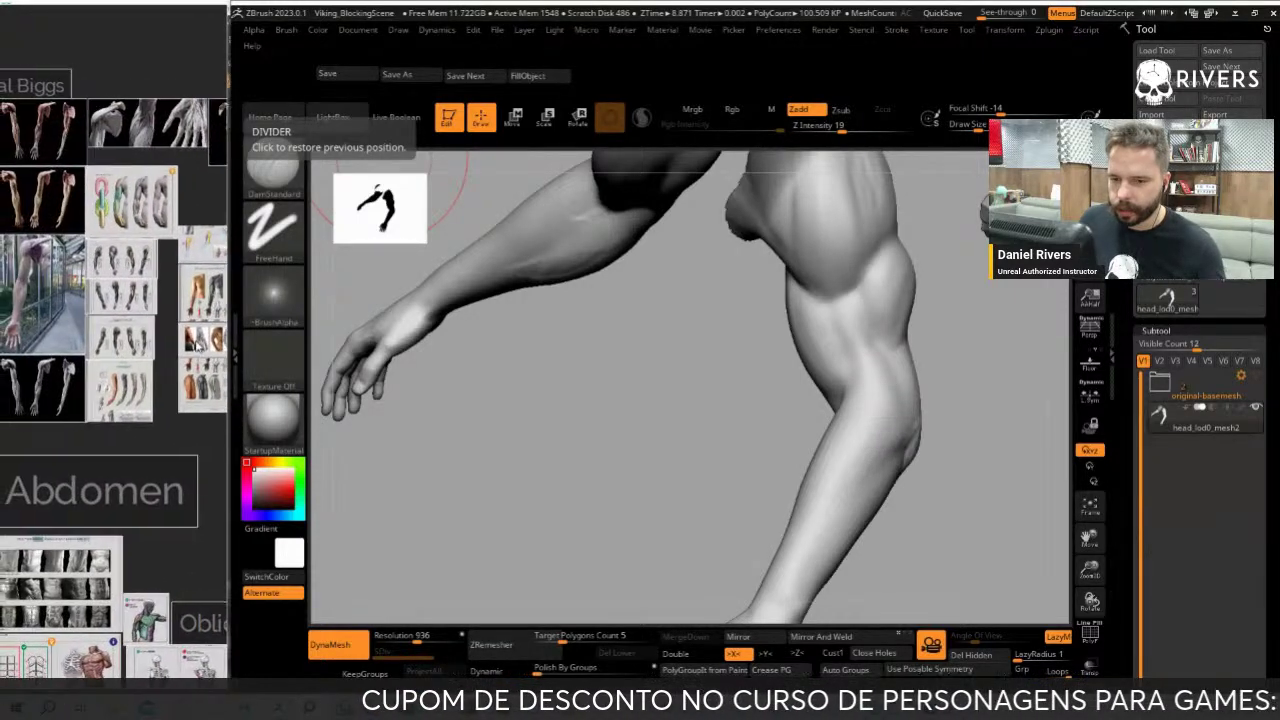
middle_click_drag(197, 341, 48, 351)
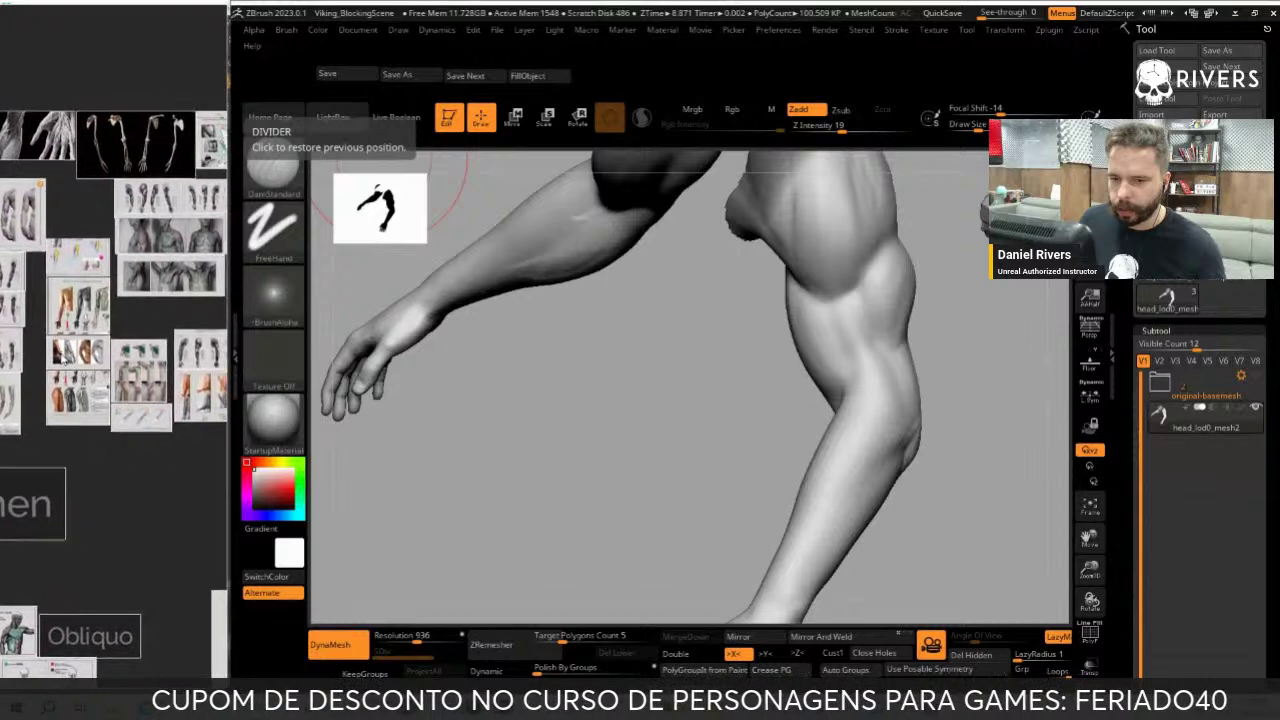
scroll(47, 352, "up", 3)
mouse_move(192, 390)
middle_mouse_down()
mouse_move(262, 395)
mouse_move(170, 362)
middle_mouse_up()
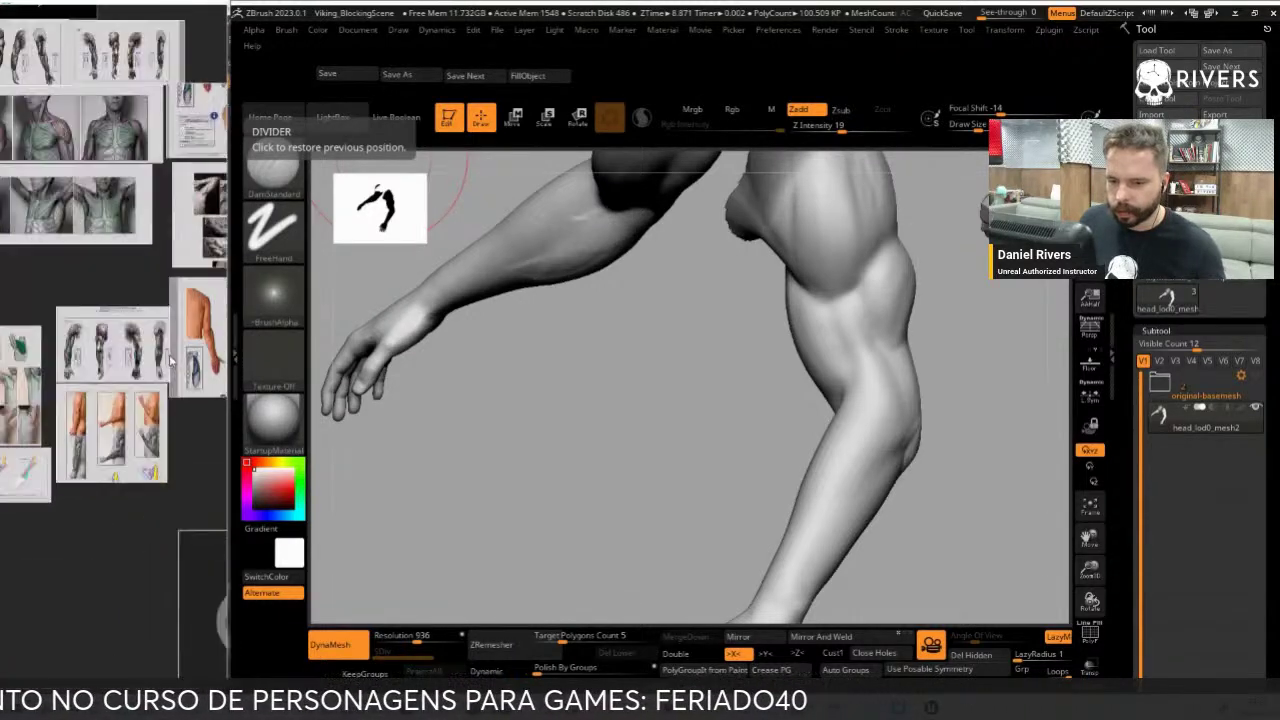
scroll(170, 362, "up", 2)
middle_click_drag(90, 400, 30, 480)
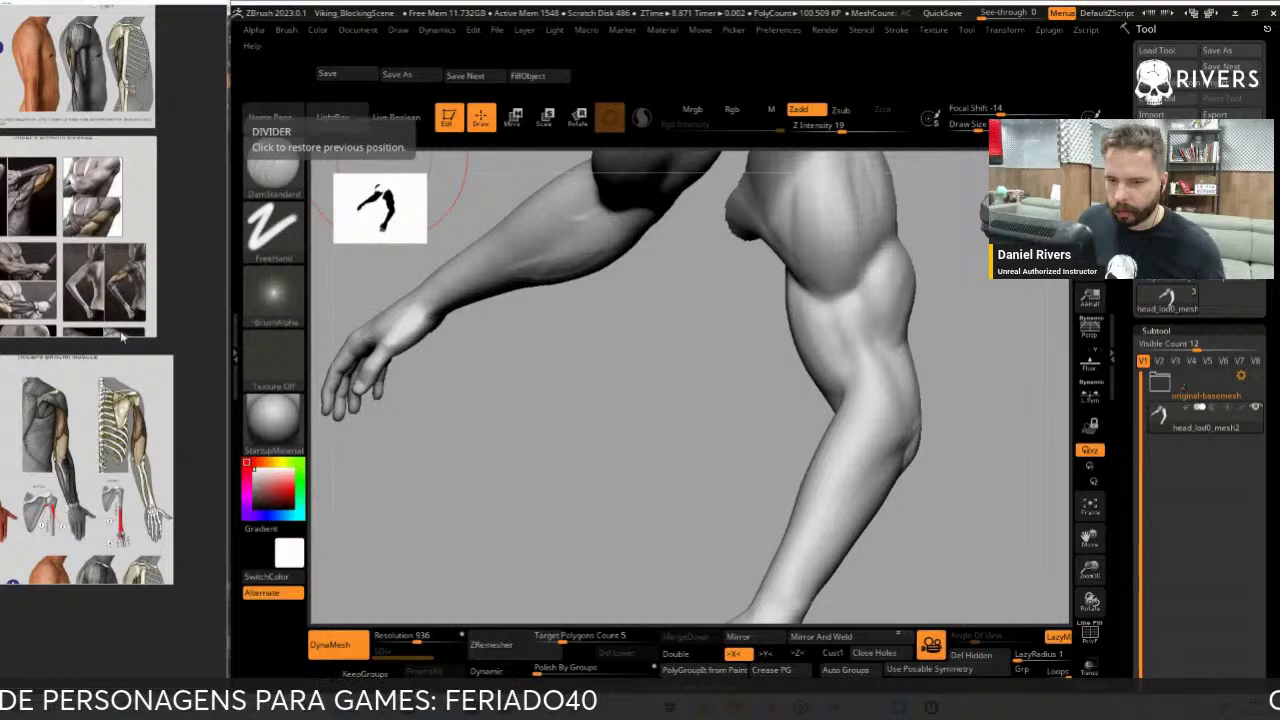
mouse_move(121, 337)
middle_mouse_down()
mouse_move(114, 313)
mouse_move(96, 378)
mouse_move(77, 381)
middle_mouse_up()
scroll(114, 313, "up", 2)
scroll(100, 360, "up", 2)
Orbit to the forearm and lay ClayBuildup strokes down its length to define the muscles
scroll(96, 378, "up", 1)
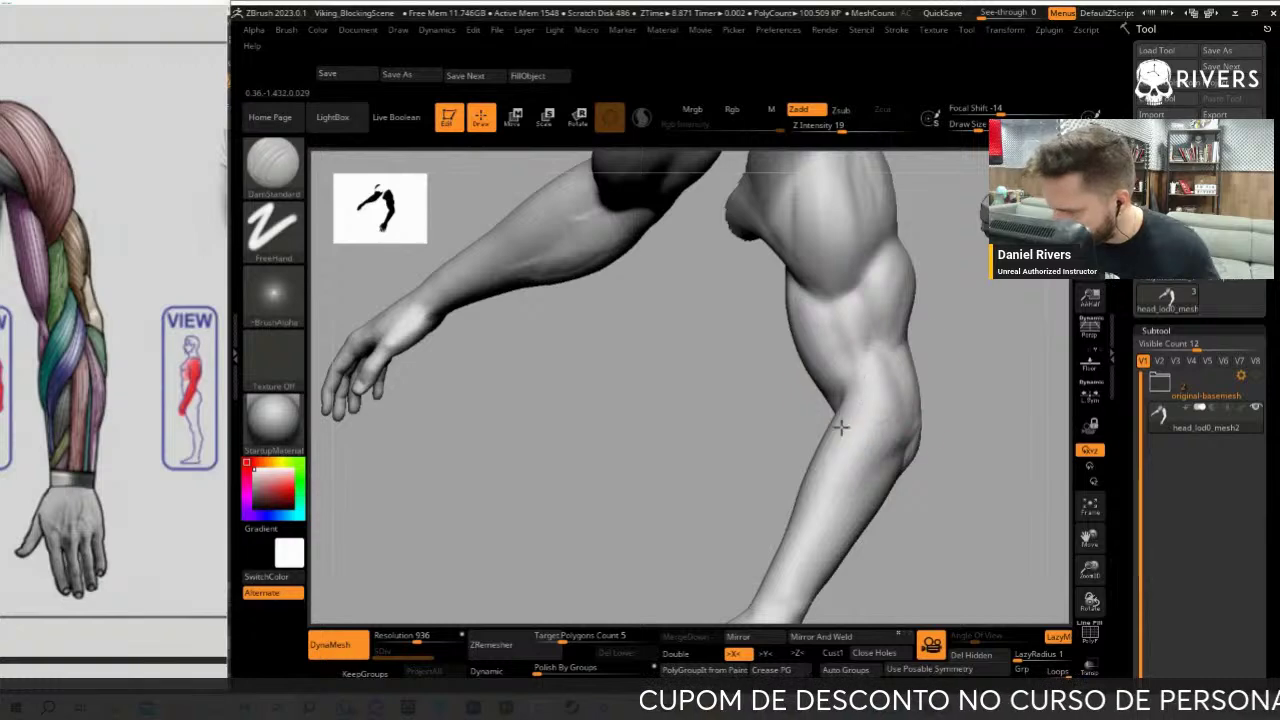
right_click_drag(841, 427, 929, 443)
mouse_move(914, 386)
right_mouse_down()
mouse_move(853, 347)
mouse_move(857, 394)
mouse_move(920, 400)
mouse_move(878, 393)
mouse_move(694, 494)
mouse_move(909, 380)
mouse_move(808, 486)
right_mouse_up()
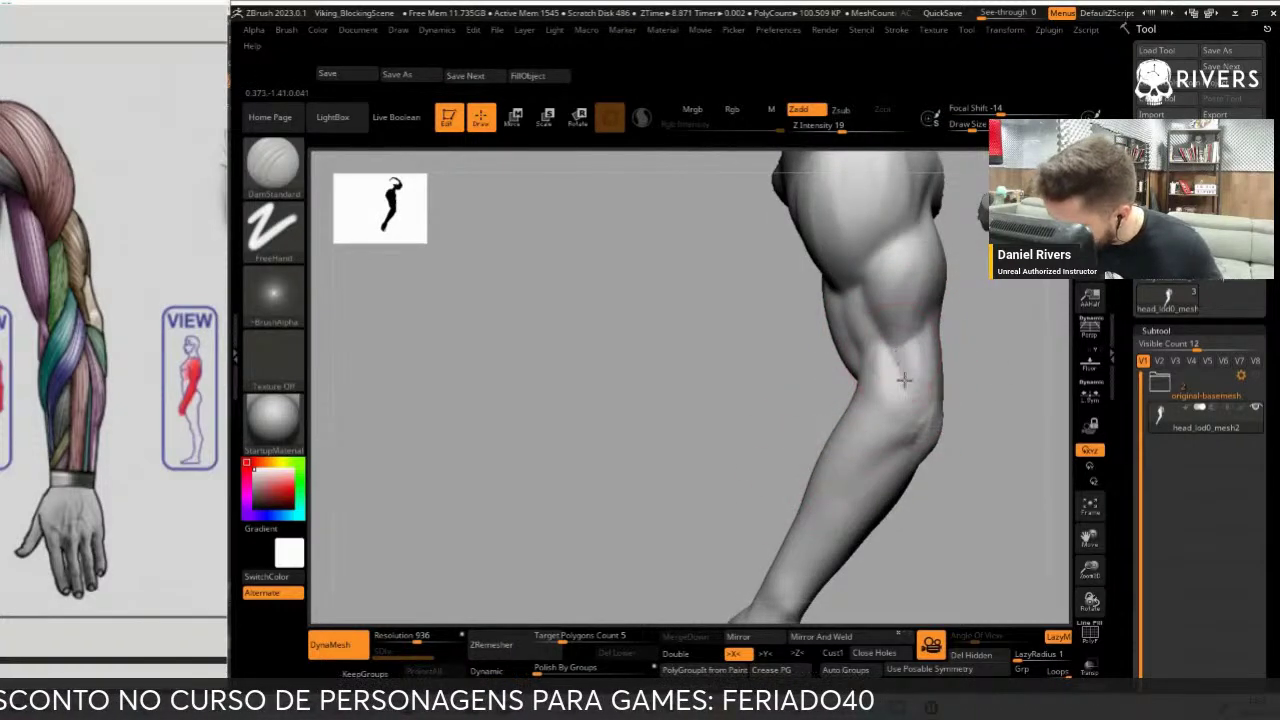
right_click_drag(908, 420, 971, 429)
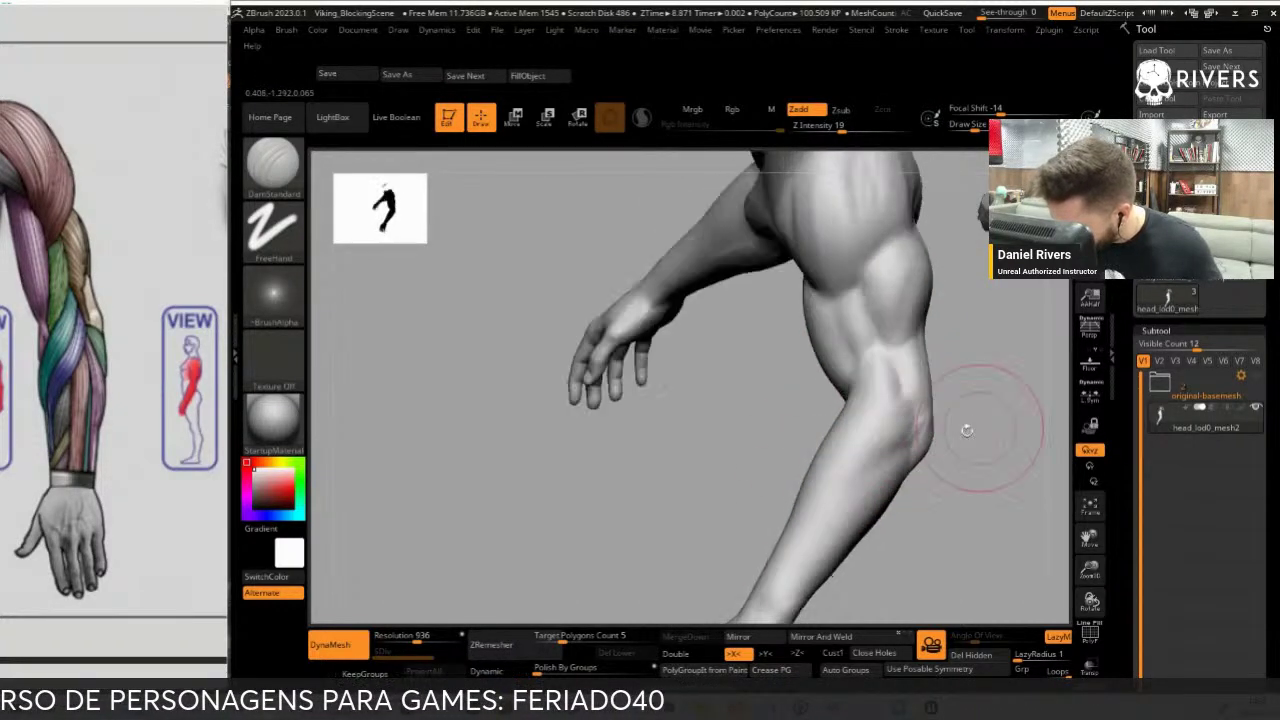
mouse_move(886, 460)
right_mouse_down()
mouse_move(857, 468)
mouse_move(875, 388)
mouse_move(829, 451)
mouse_move(914, 434)
right_mouse_up()
key("b")
key("c")
key("b")
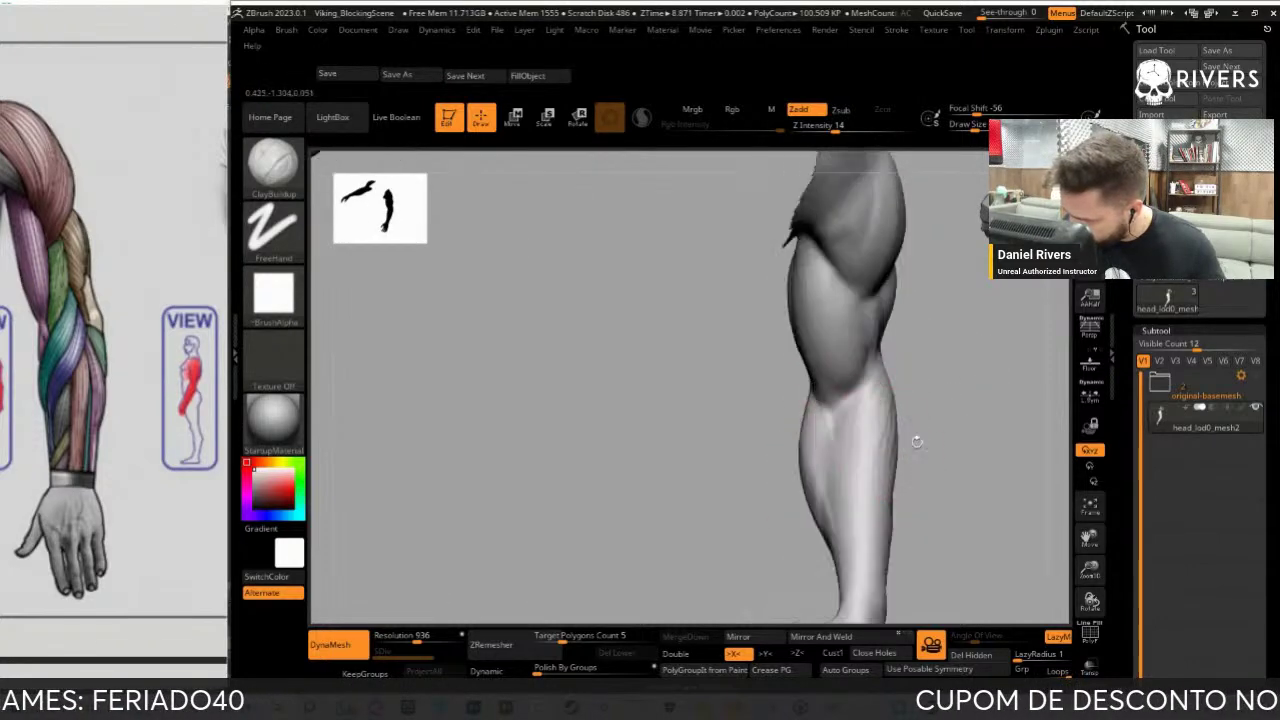
right_click_drag(943, 377, 903, 371)
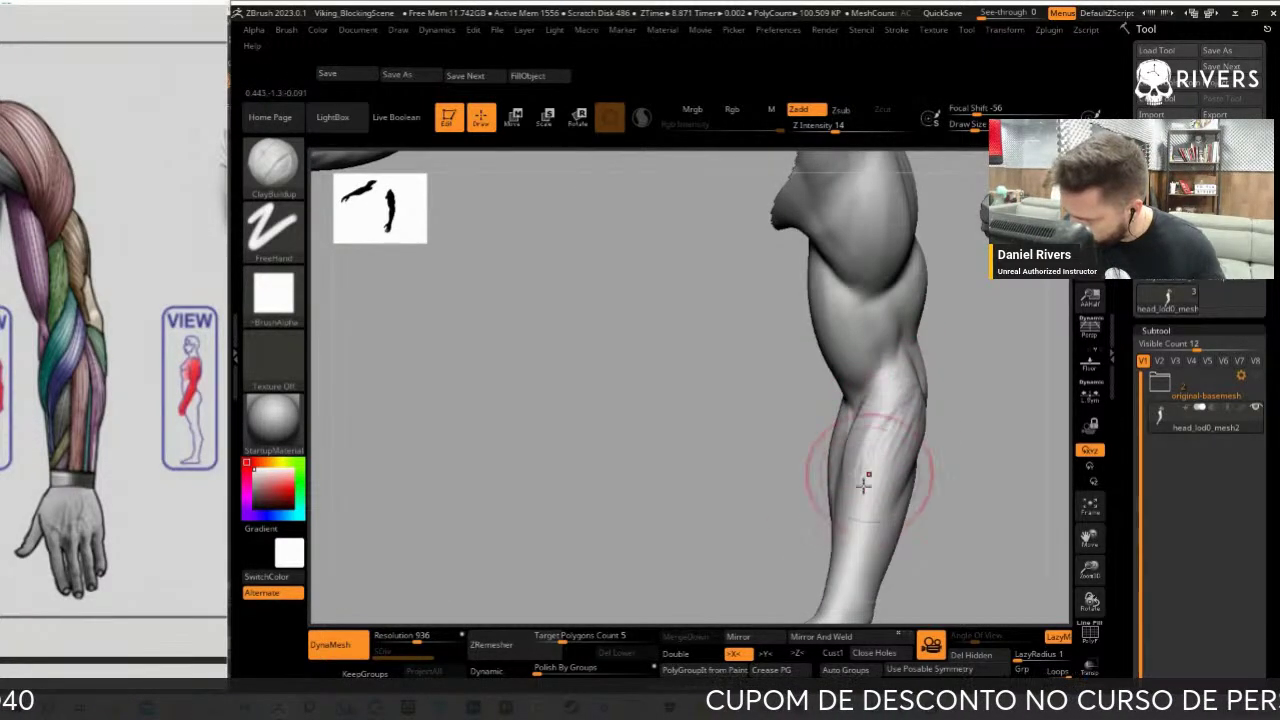
right_click_drag(877, 448, 889, 463)
mouse_move(889, 463)
left_mouse_down()
mouse_move(923, 398)
mouse_move(890, 557)
left_mouse_up()
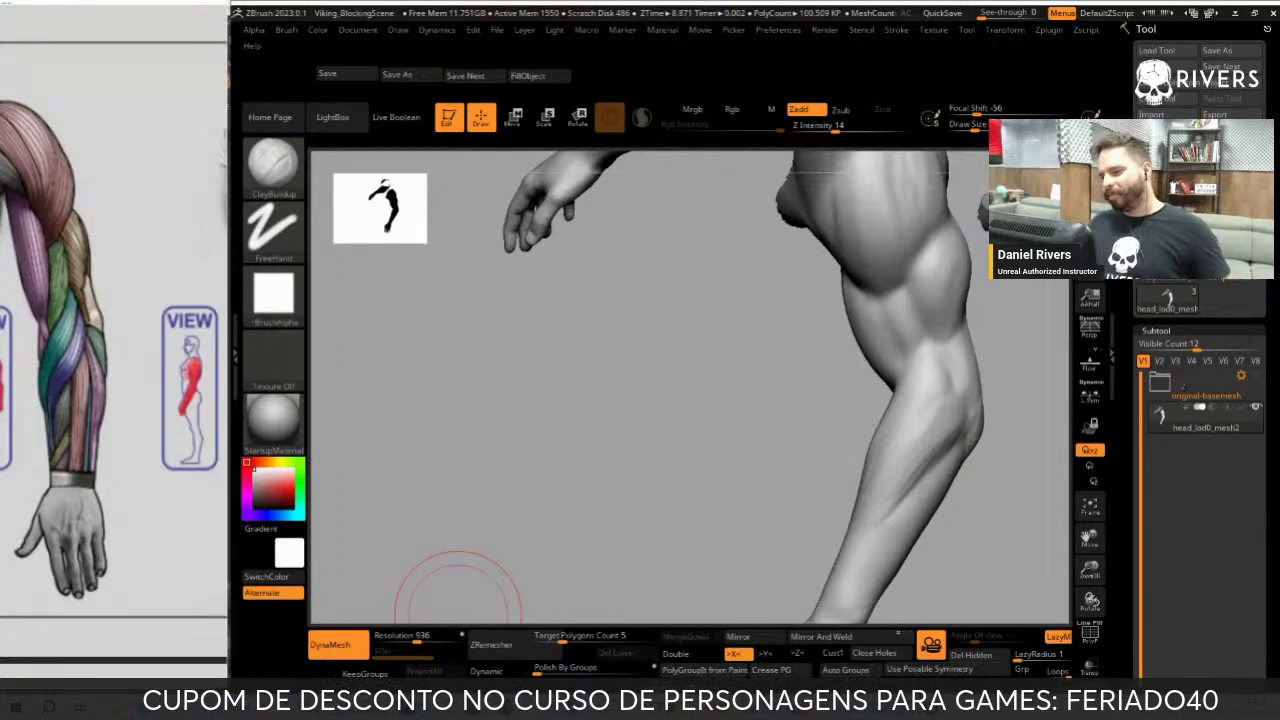
Switch to DamStandard and work over the calf from several side angles
key("shift")
mouse_move(746, 523)
left_mouse_down()
mouse_move(951, 371)
mouse_move(897, 423)
left_mouse_up()
mouse_move(872, 476)
left_mouse_down()
mouse_move(929, 451)
mouse_move(900, 457)
mouse_move(936, 462)
mouse_move(857, 471)
left_mouse_up()
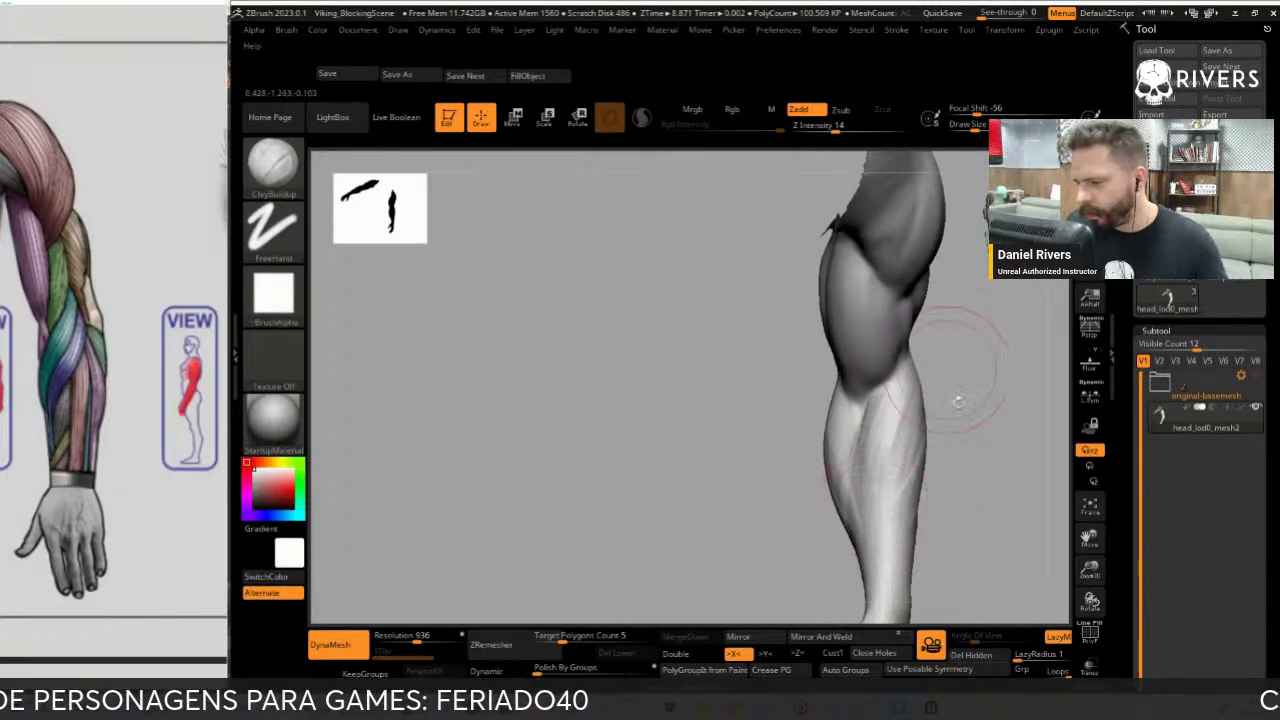
mouse_move(957, 400)
left_mouse_down()
mouse_move(930, 400)
mouse_move(760, 523)
left_mouse_up()
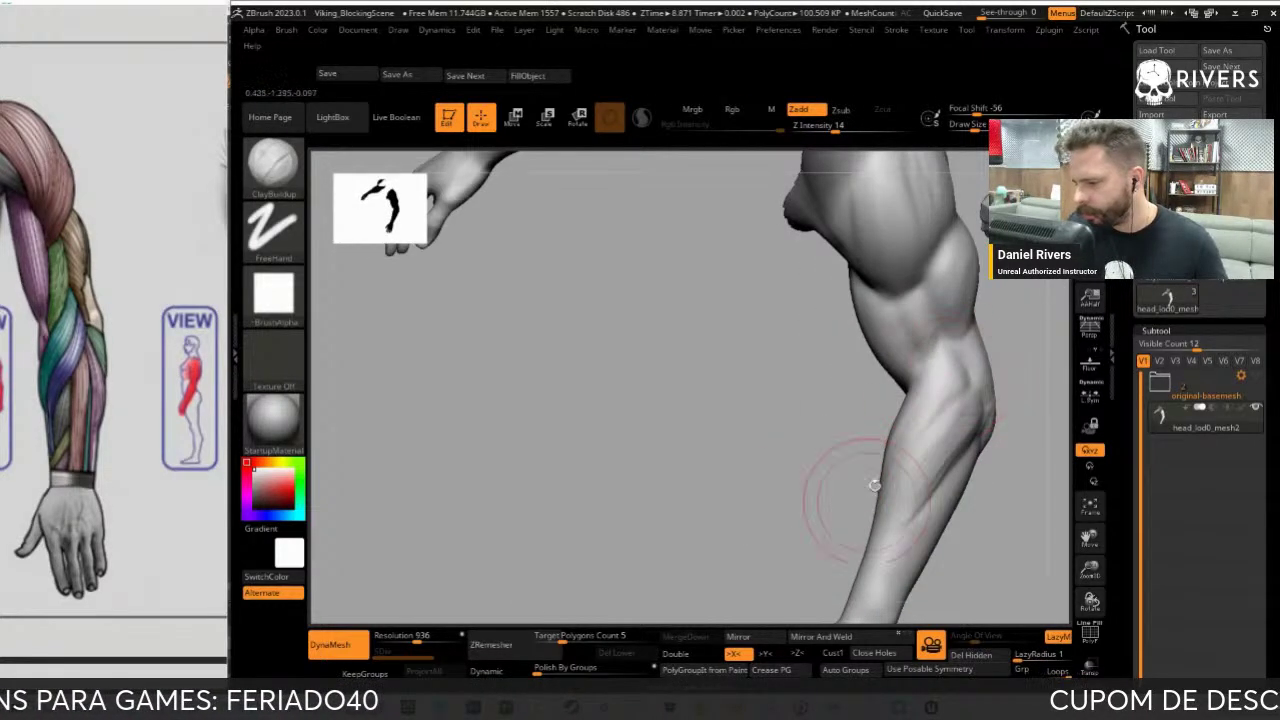
left_click_drag(857, 486, 931, 429)
left_click_drag(806, 542, 971, 400)
key("b")
key("d")
key("s")
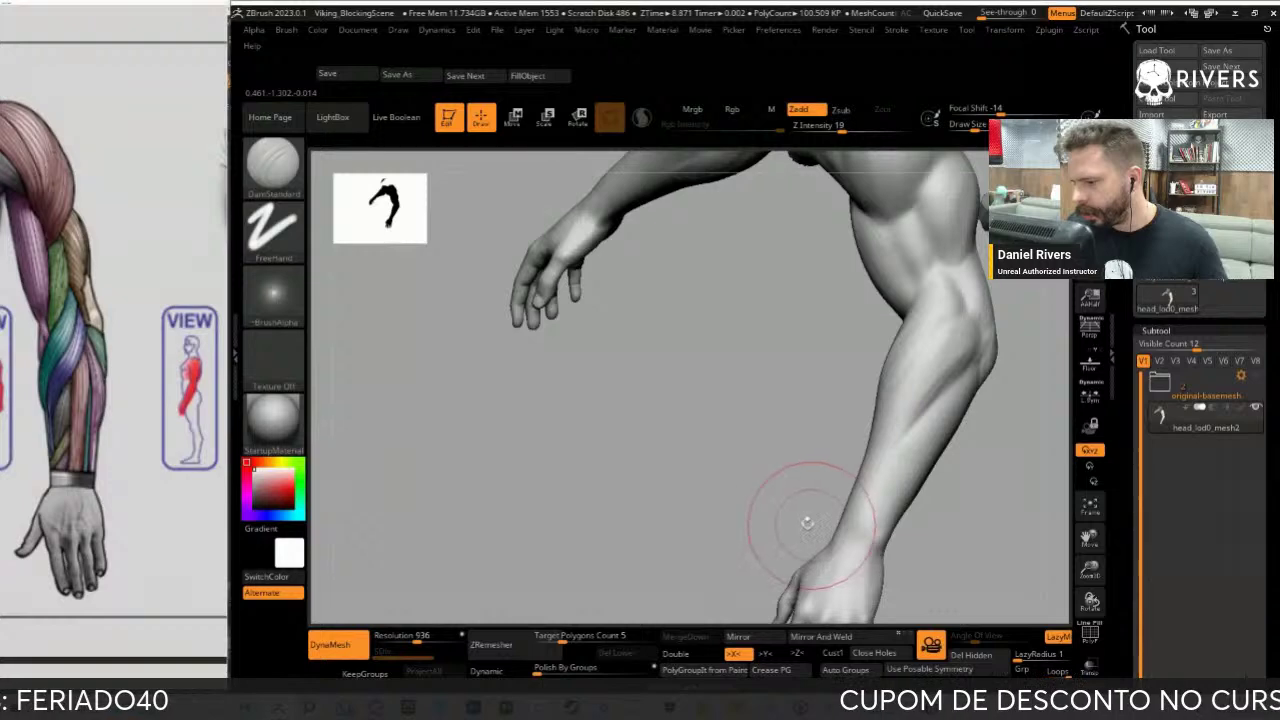
mouse_move(806, 520)
left_mouse_down()
mouse_move(880, 470)
mouse_move(932, 478)
left_mouse_up()
mouse_move(1017, 366)
left_mouse_down()
mouse_move(871, 414)
mouse_move(992, 366)
left_mouse_up()
mouse_move(986, 320)
left_mouse_down()
mouse_move(863, 546)
mouse_move(900, 528)
left_mouse_up()
Switch back to ClayBuildup and refine the forearm, upper arm and elbow
key("b")
key("c")
key("b")
left_click_drag(908, 470, 971, 371)
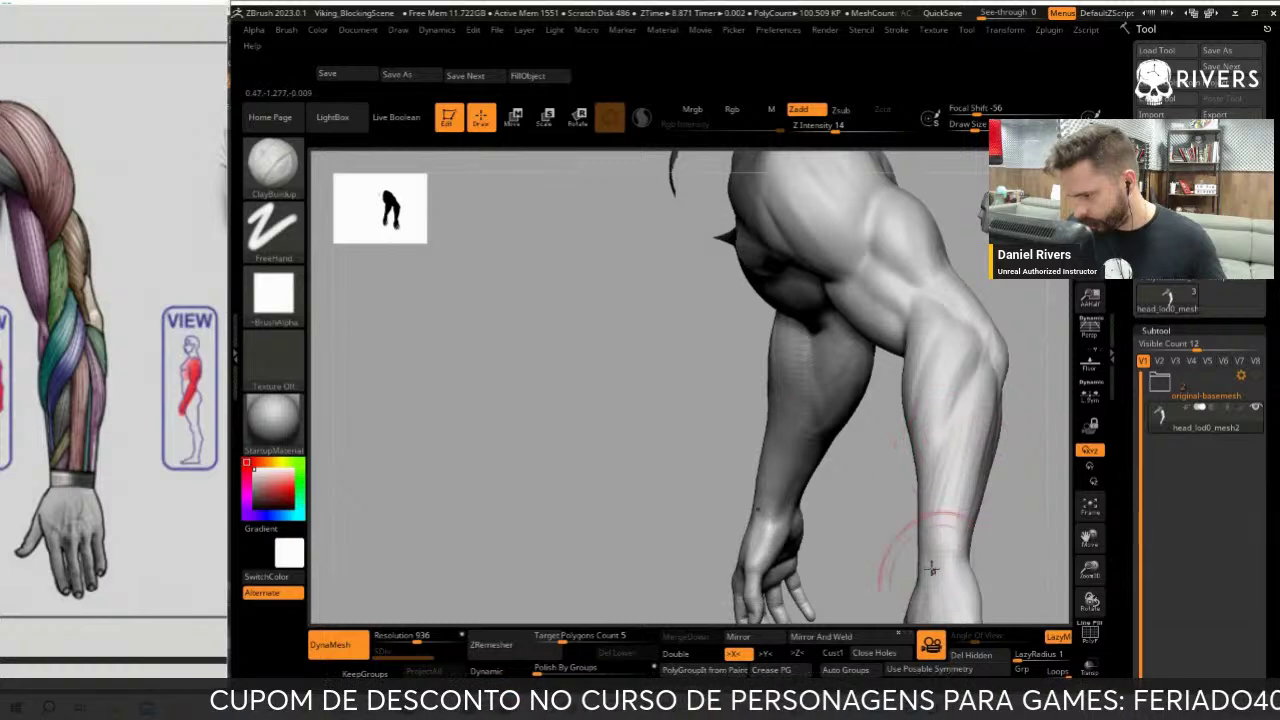
left_click_drag(966, 429, 940, 465)
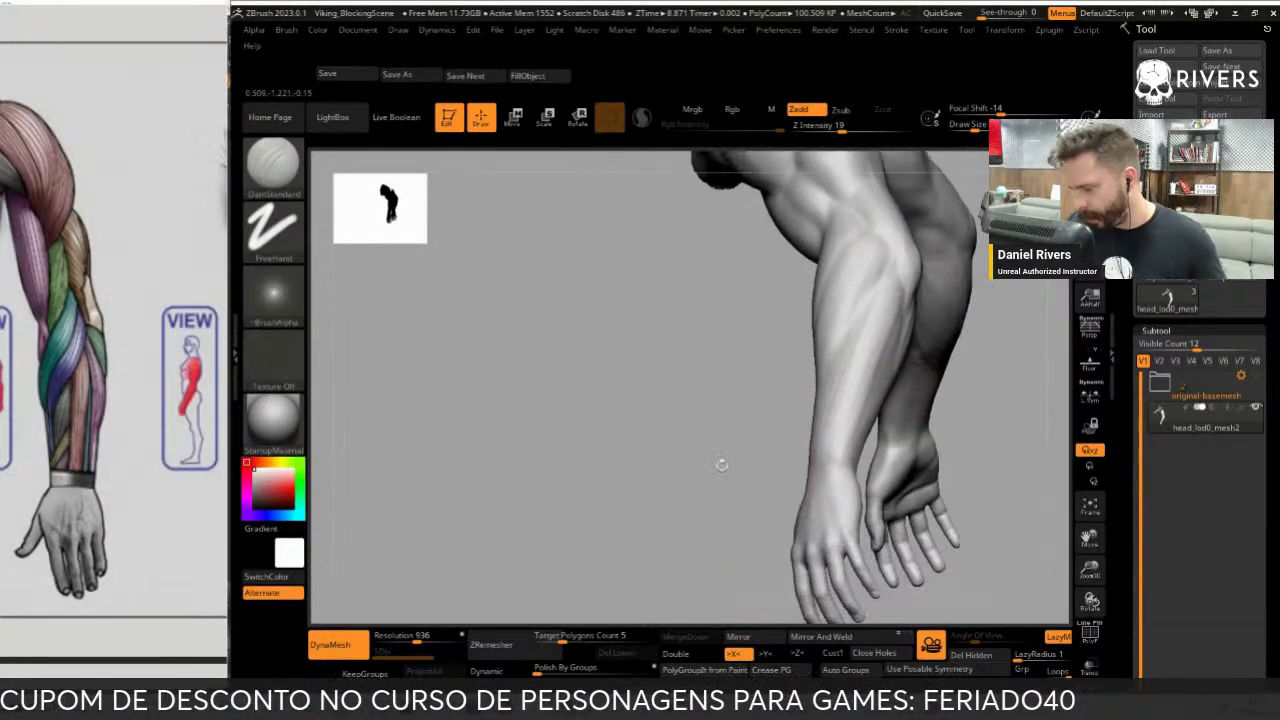
left_click_drag(900, 428, 723, 457, "shift")
mouse_move(829, 428)
left_mouse_down()
mouse_move(727, 483)
mouse_move(737, 471)
mouse_move(766, 505)
left_mouse_up()
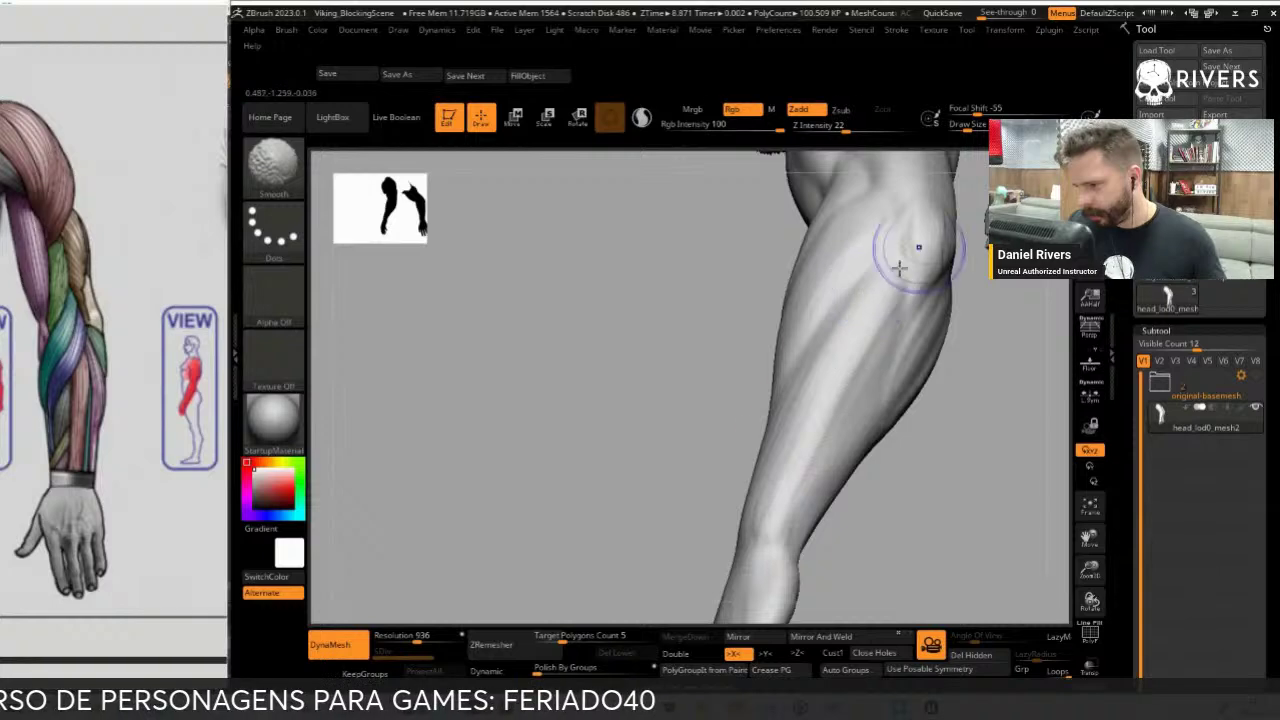
mouse_move(909, 257)
left_mouse_down()
mouse_move(686, 534)
mouse_move(940, 380)
mouse_move(800, 337)
mouse_move(814, 380)
left_mouse_up()
mouse_move(786, 297)
left_mouse_down()
mouse_move(923, 371)
mouse_move(820, 366)
mouse_move(909, 309)
mouse_move(769, 365)
mouse_move(730, 320)
mouse_move(740, 378)
left_mouse_up()
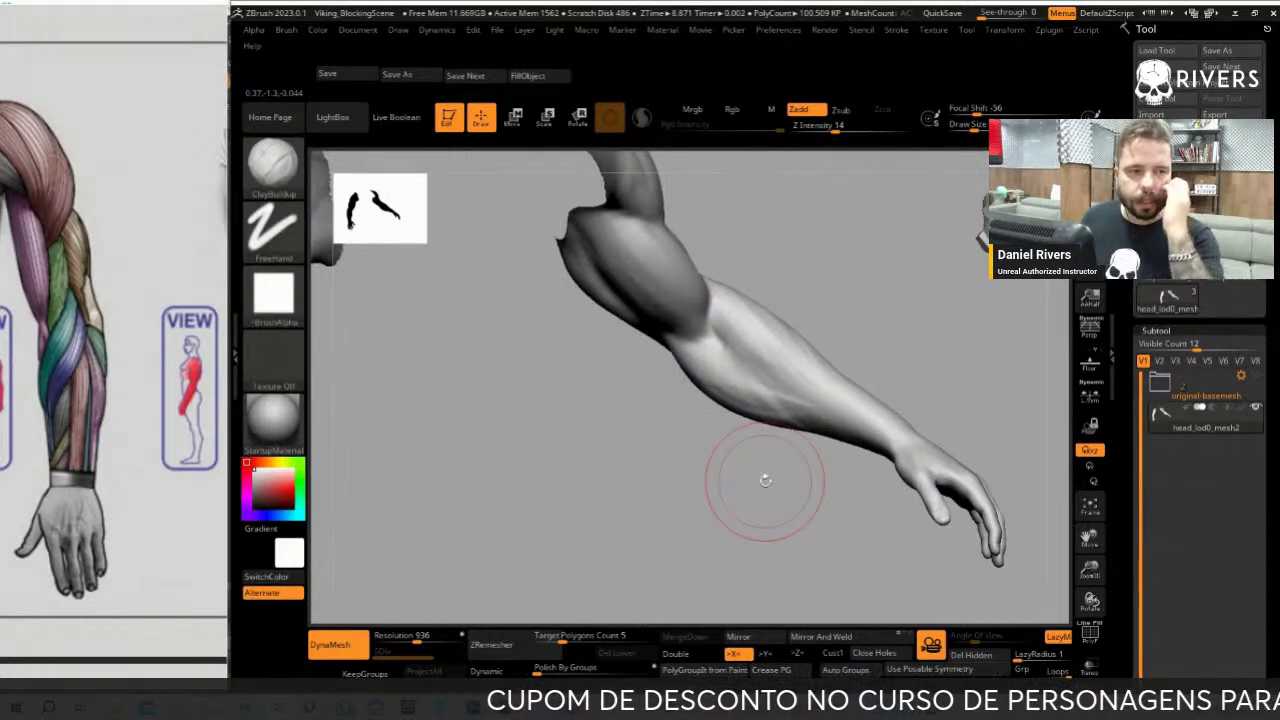
Return to ClayBuildup and save the ZBrush project with Ctrl+S
key("l")
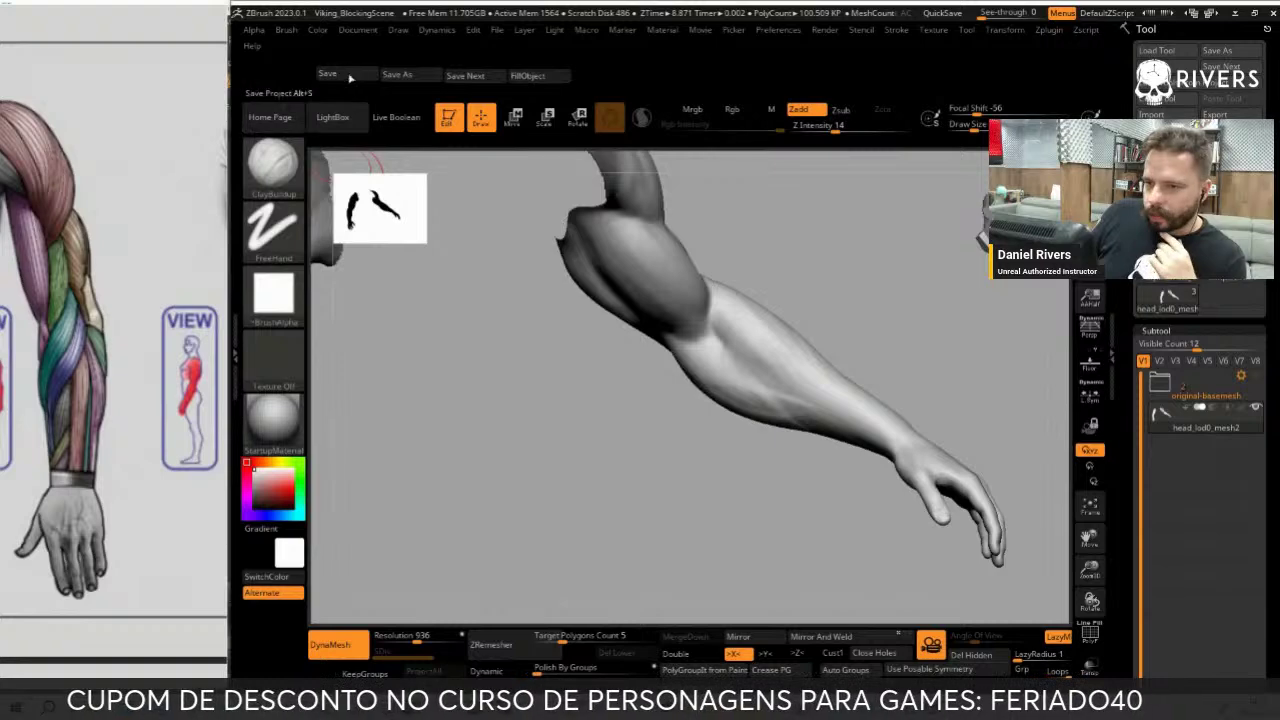
key("ctrl+s")
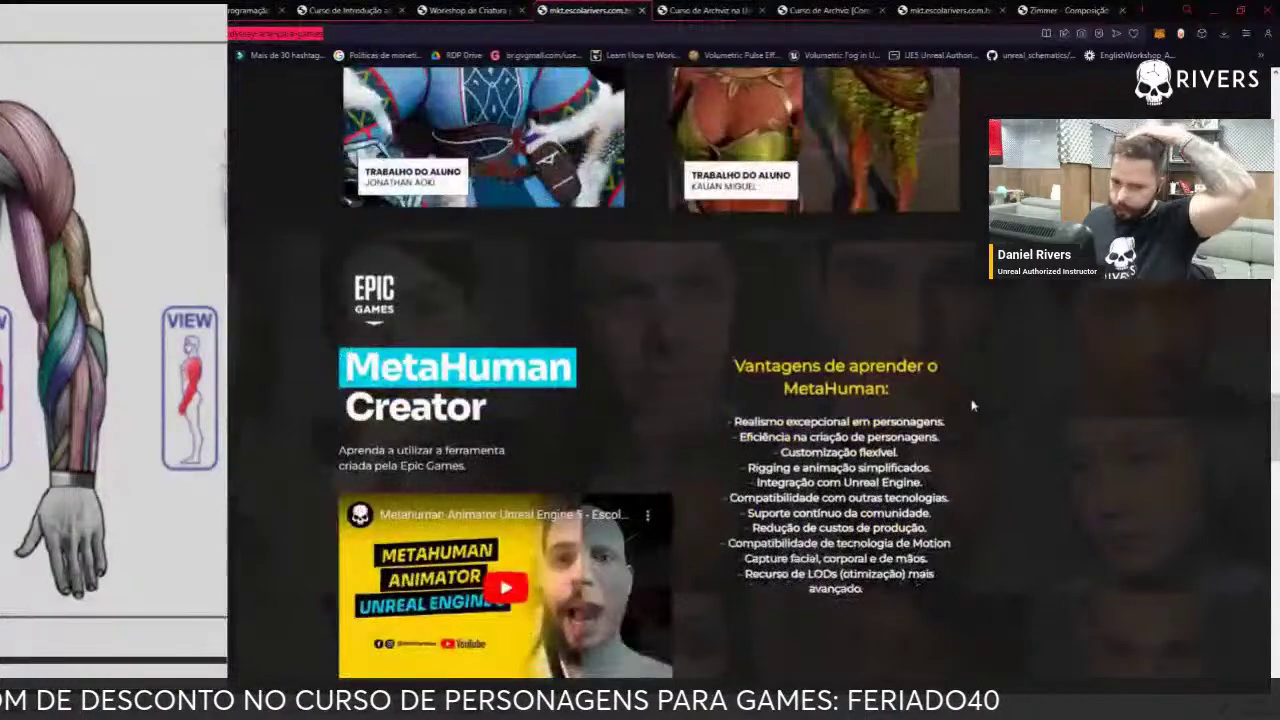
Highlight the recorded course's R$3.000,00 and 12x R$306,63 prices in the Investimento section
scroll(984, 396, "up", 1)
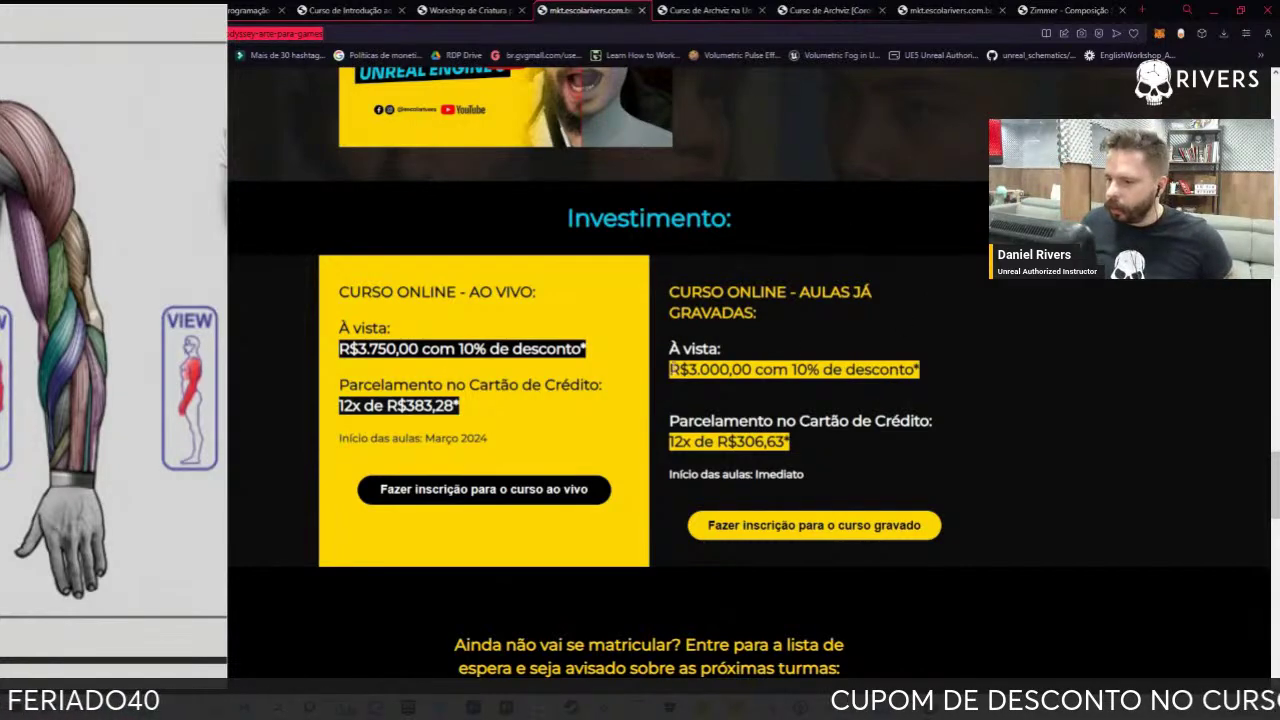
double_click(702, 369)
left_click_drag(669, 369, 919, 369)
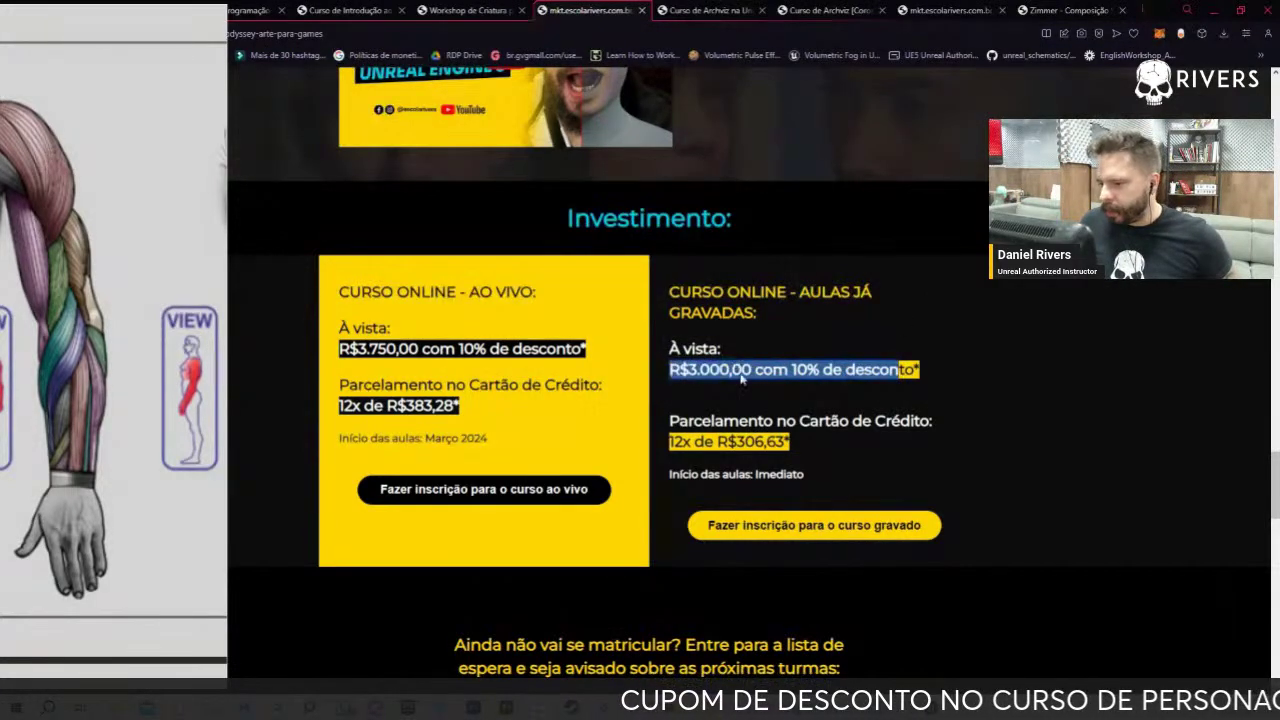
mouse_move(752, 441)
left_mouse_down()
mouse_move(670, 441)
mouse_move(737, 441)
left_mouse_up()
left_click(797, 453)
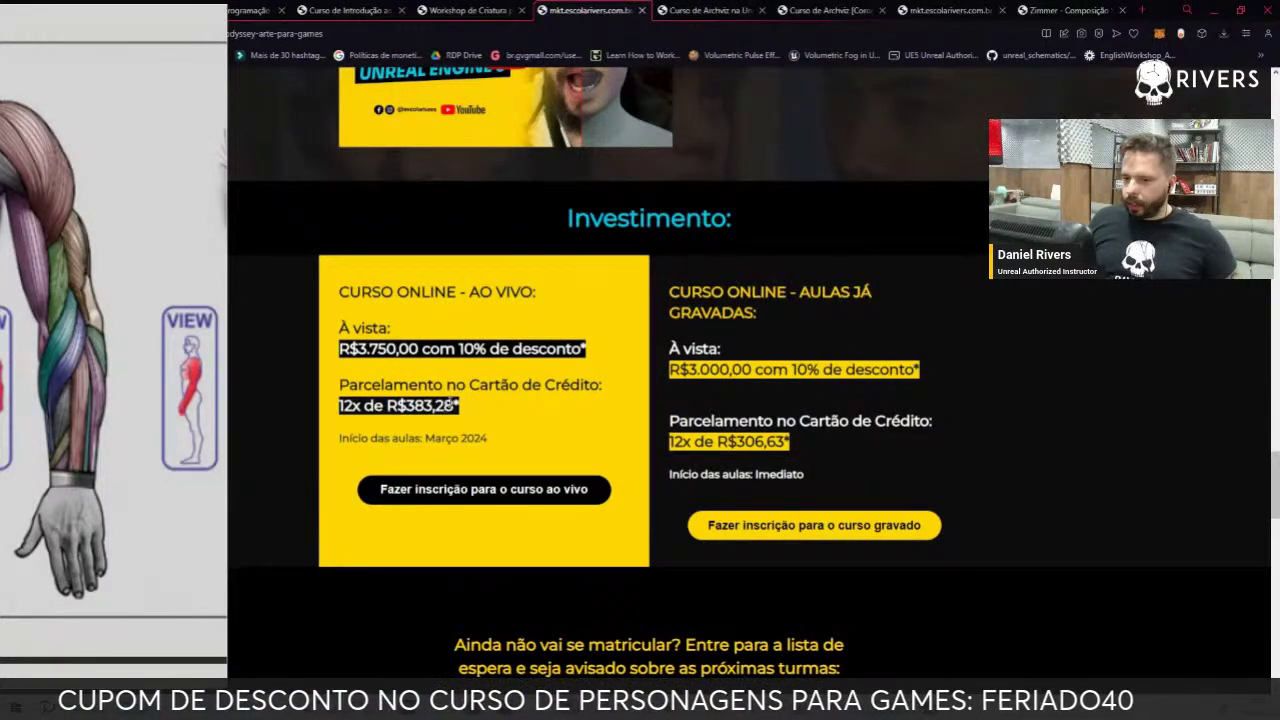
Highlight the live course's 12x R$383,28 installment, then bring up the Nutror course tab
left_click_drag(455, 405, 339, 405)
left_click(496, 416)
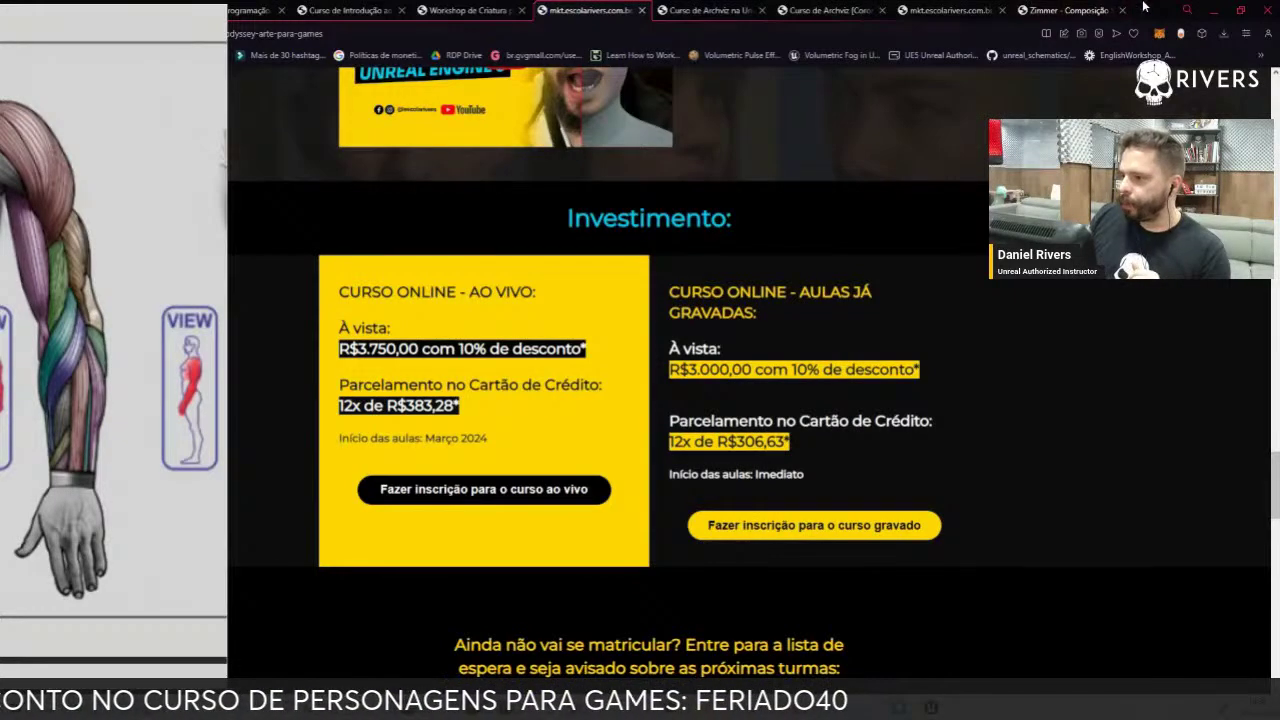
key("alt+Tab")
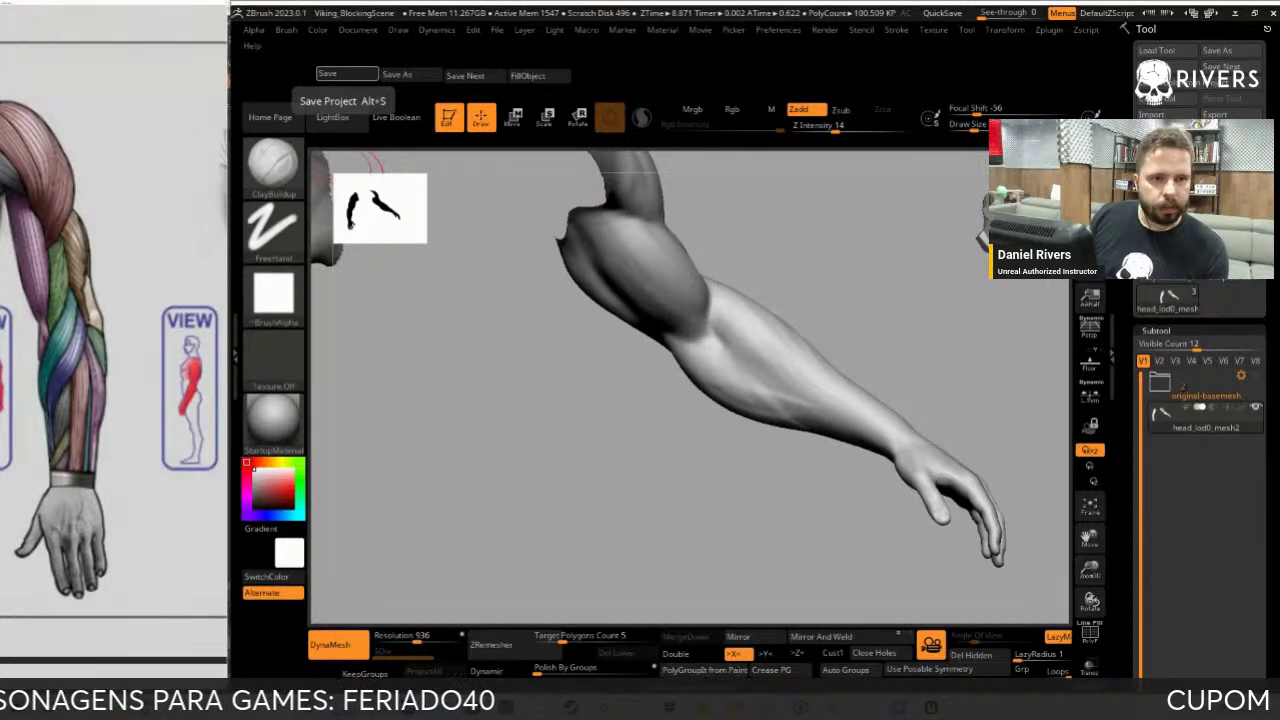
left_click(600, 530)
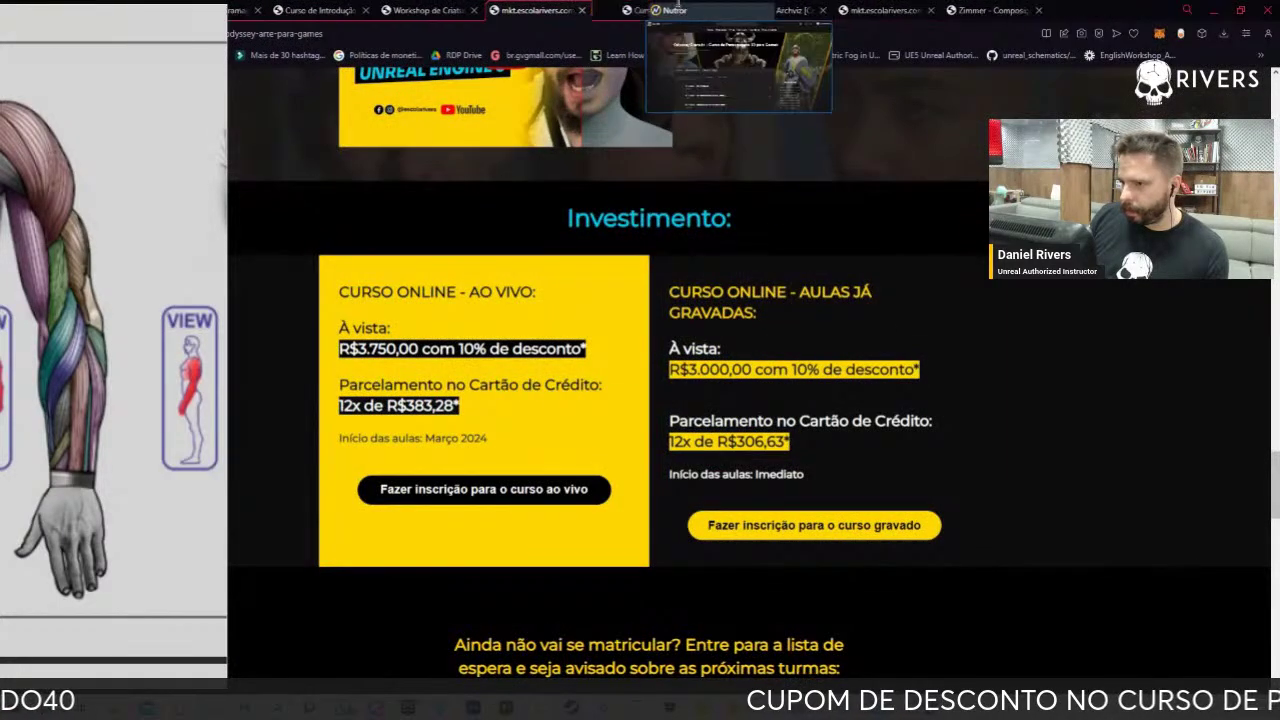
left_click(678, 7)
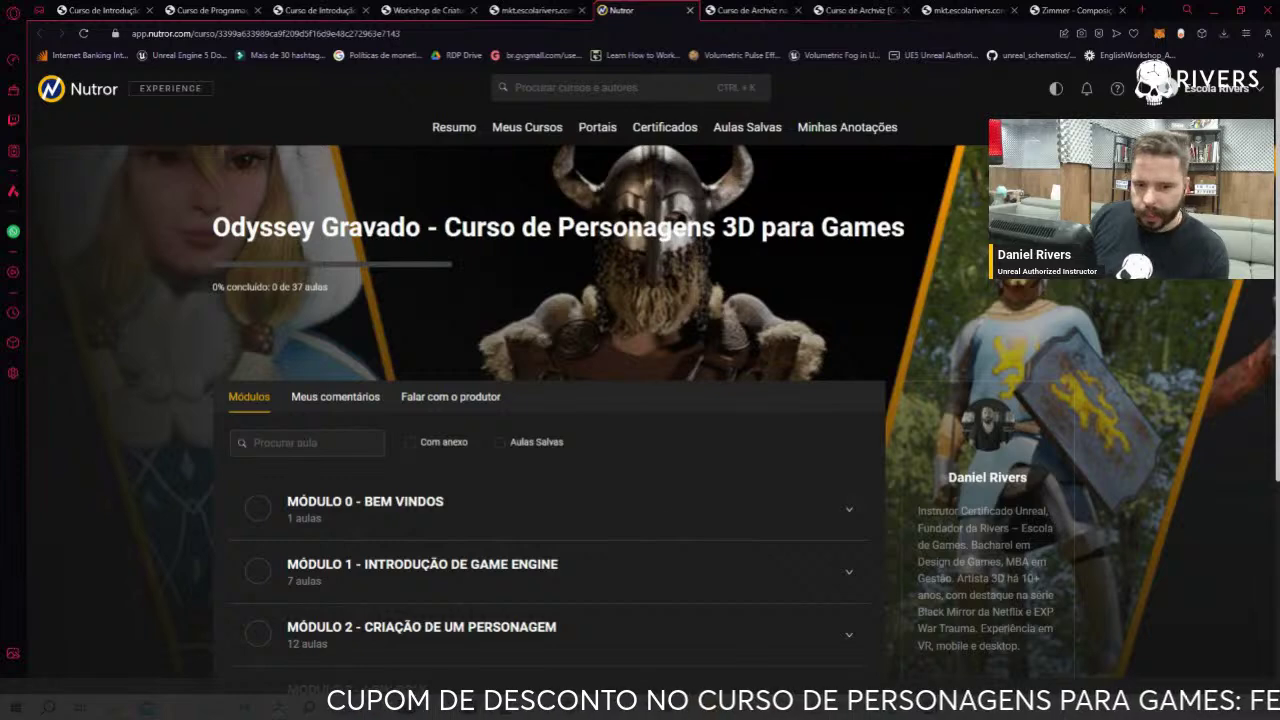
Open and close Módulo 1, then expand Módulo 2 and scroll through its lessons
scroll(210, 448, "down", 3)
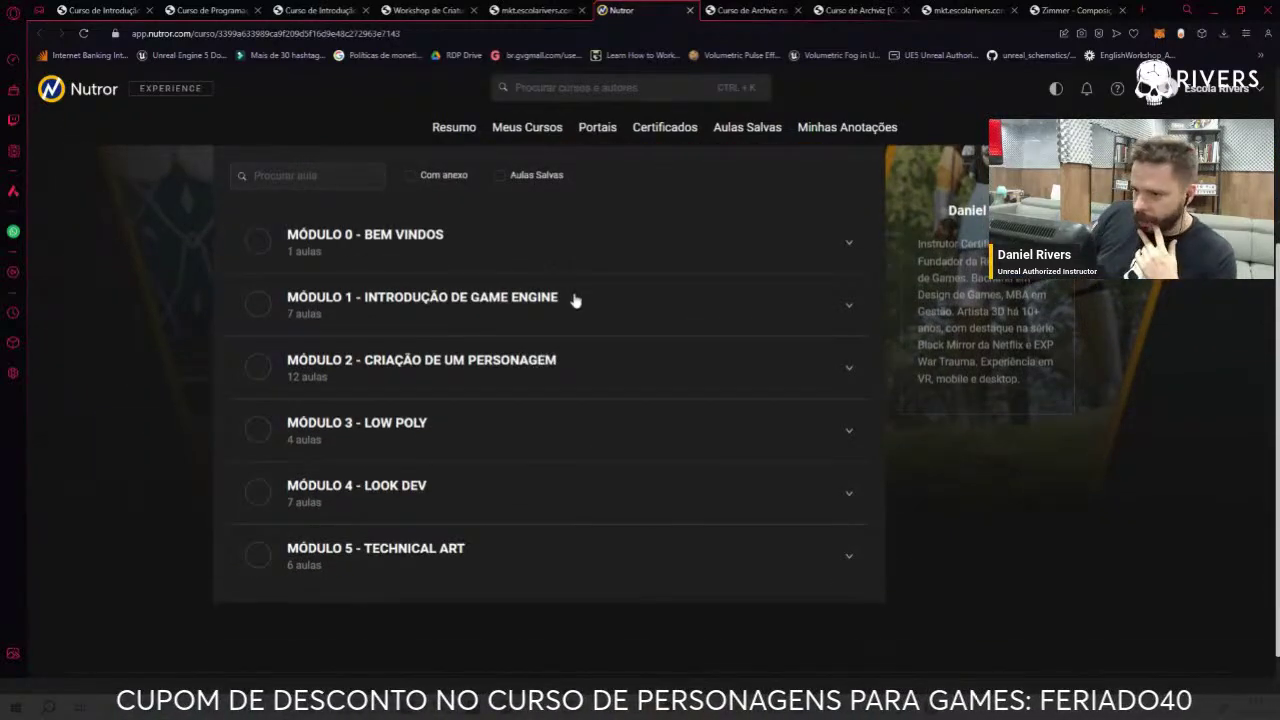
left_click(575, 300)
left_click(592, 302)
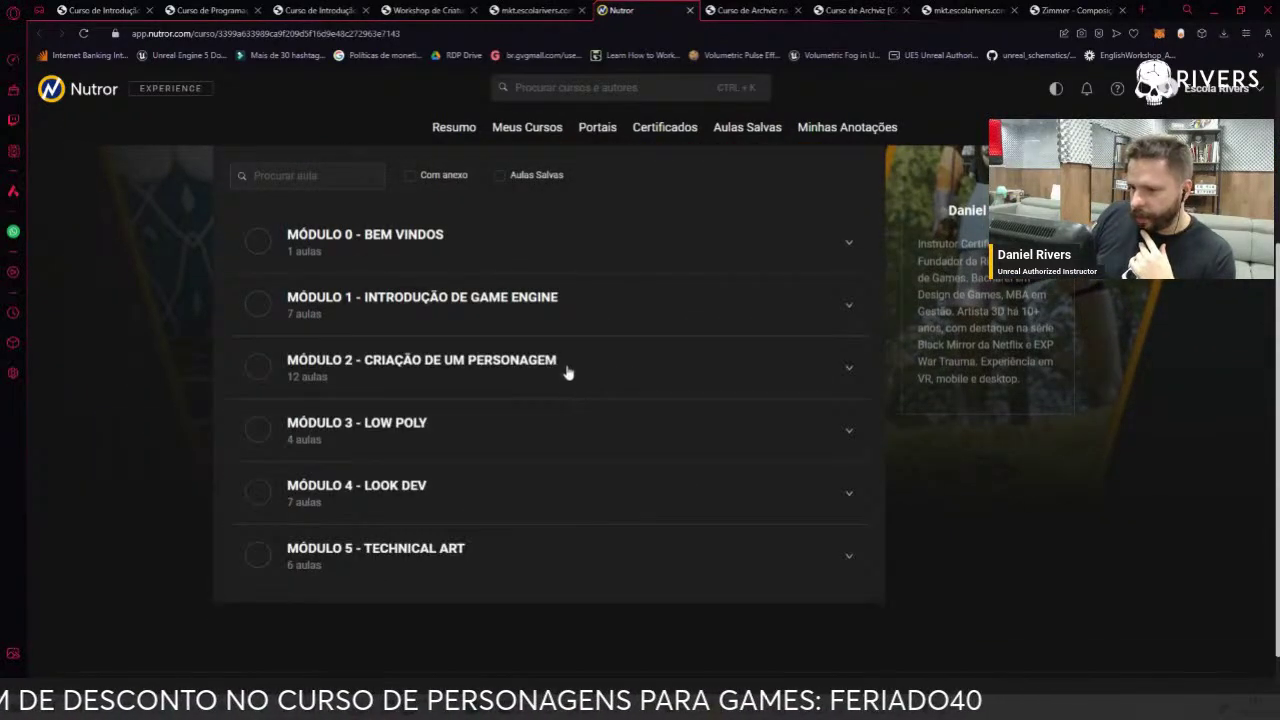
left_click(567, 372)
scroll(260, 446, "down", 2)
scroll(255, 446, "down", 3)
scroll(250, 450, "down", 1)
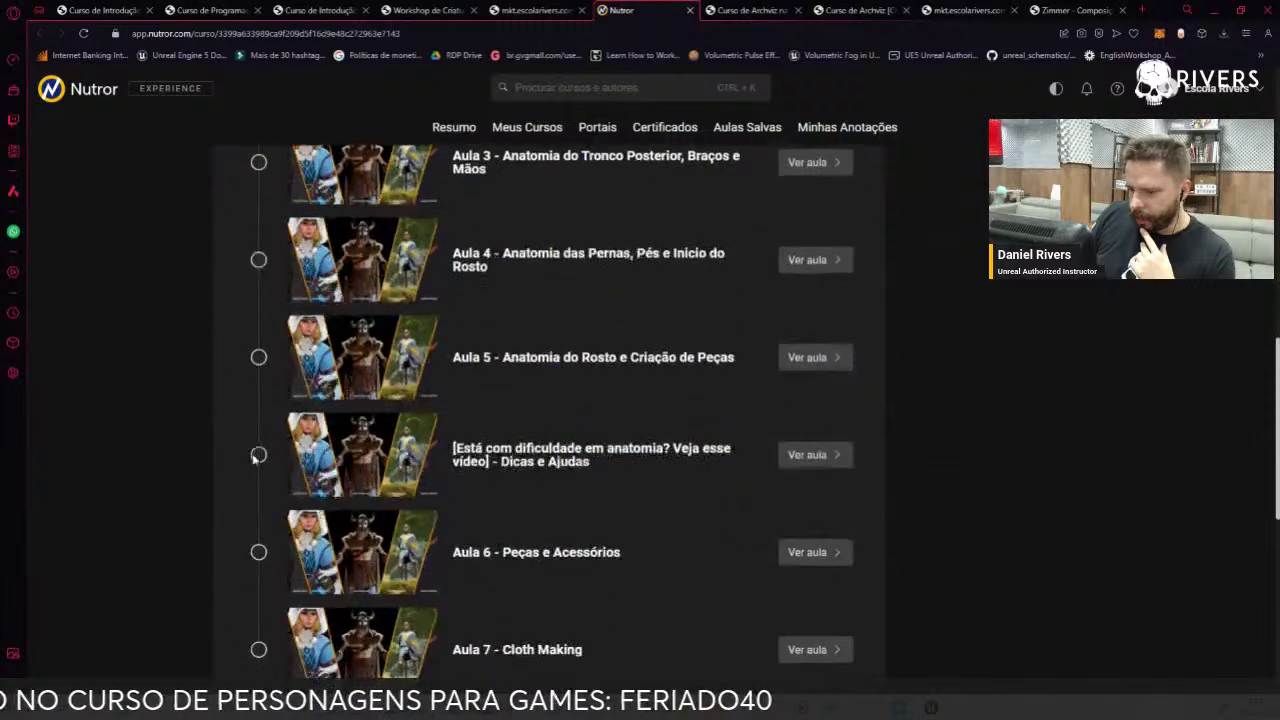
Highlight the anatomy help and Metahuman import fix lesson titles while browsing the list
triple_click(567, 462)
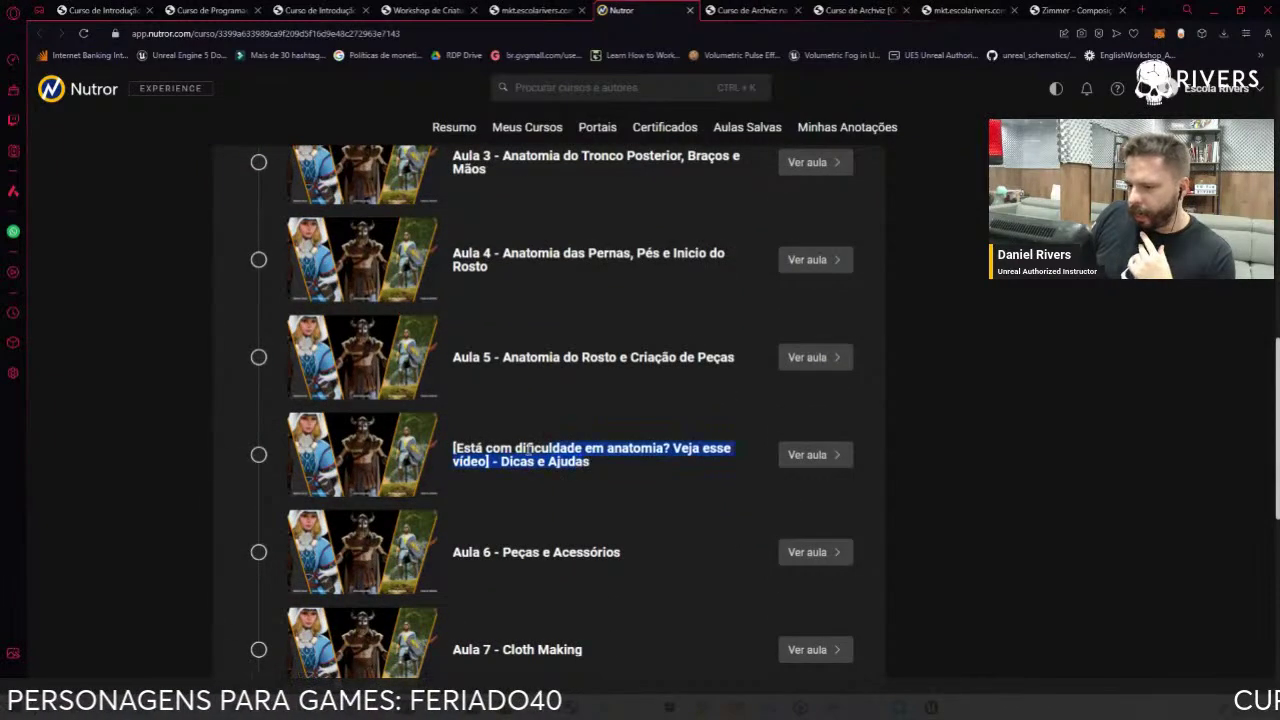
left_click(500, 470)
scroll(500, 473, "up", 1)
scroll(485, 380, "up", 1)
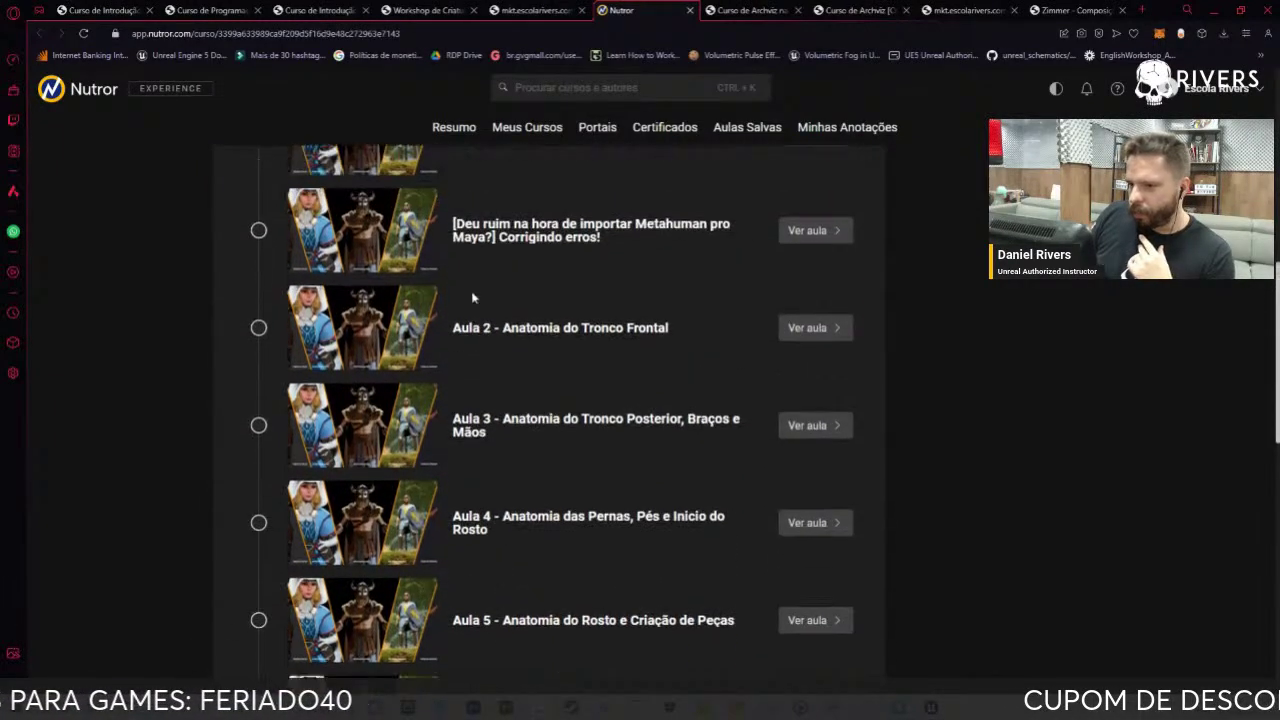
scroll(520, 320, "up", 1)
left_click_drag(487, 358, 545, 365)
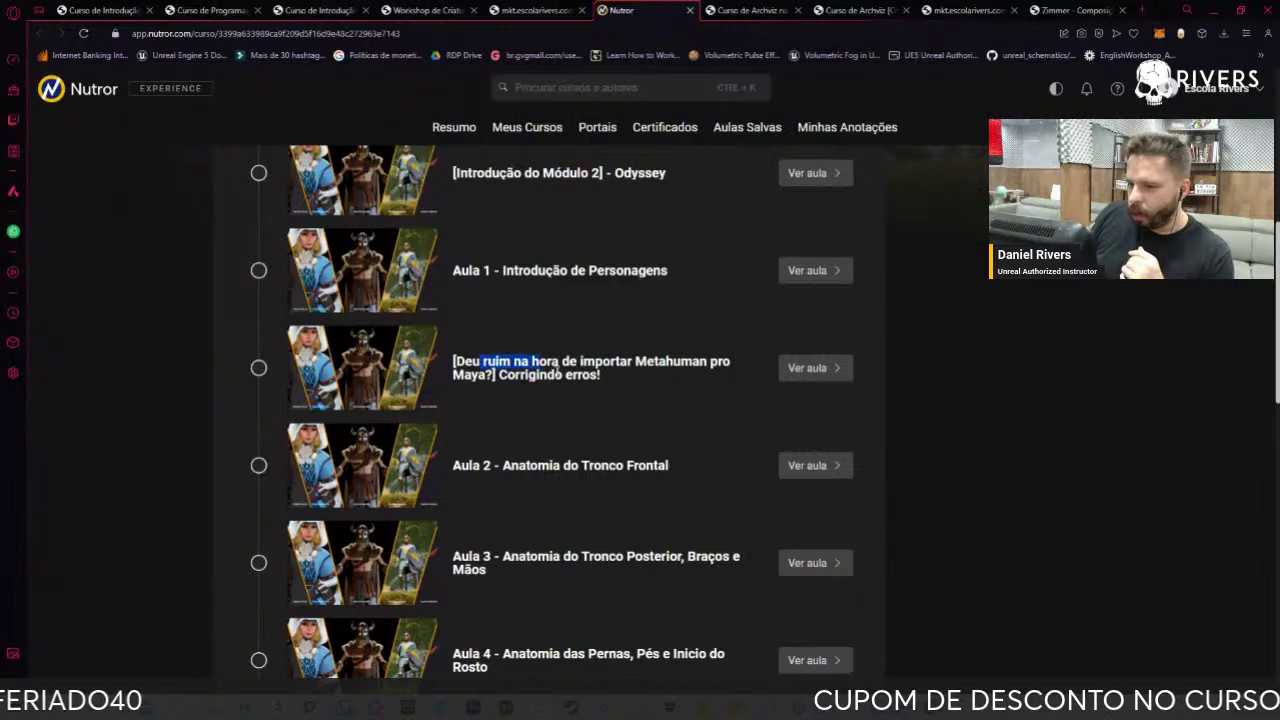
triple_click(540, 376)
left_click(540, 378)
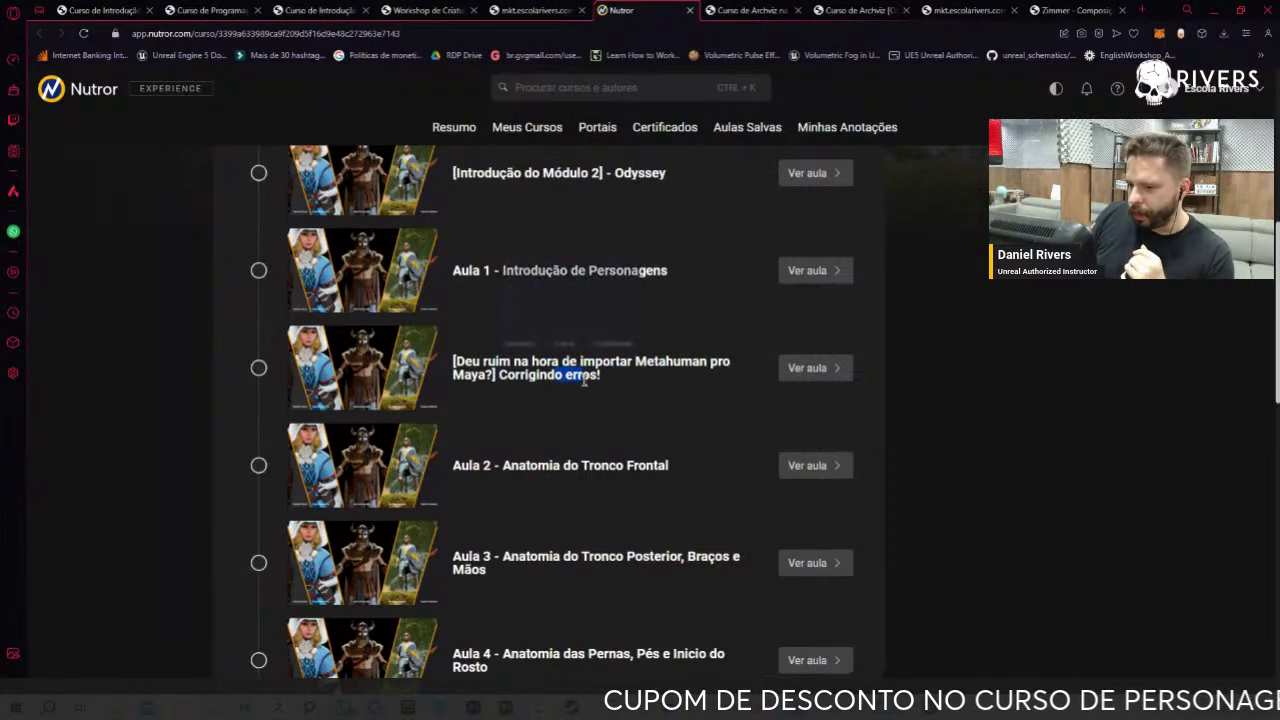
scroll(520, 420, "down", 2)
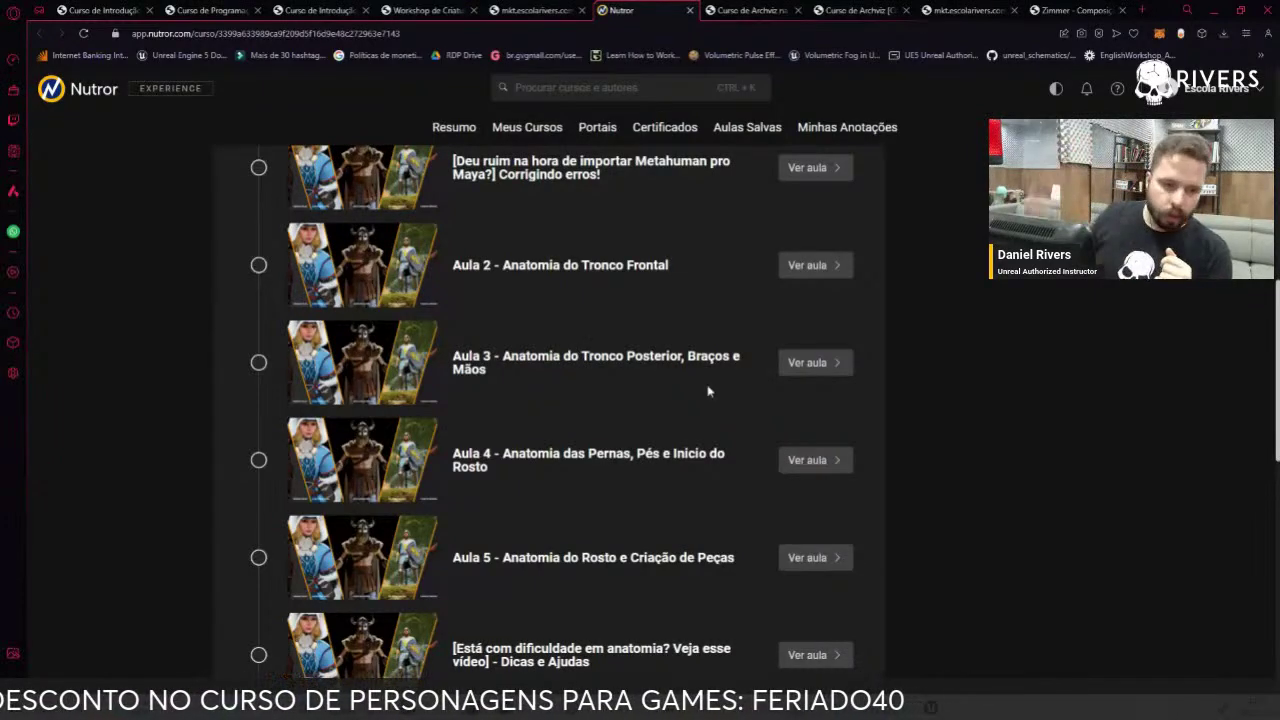
Expand Módulo 3 - Low Poly and scroll through its lessons
scroll(520, 496, "down", 2)
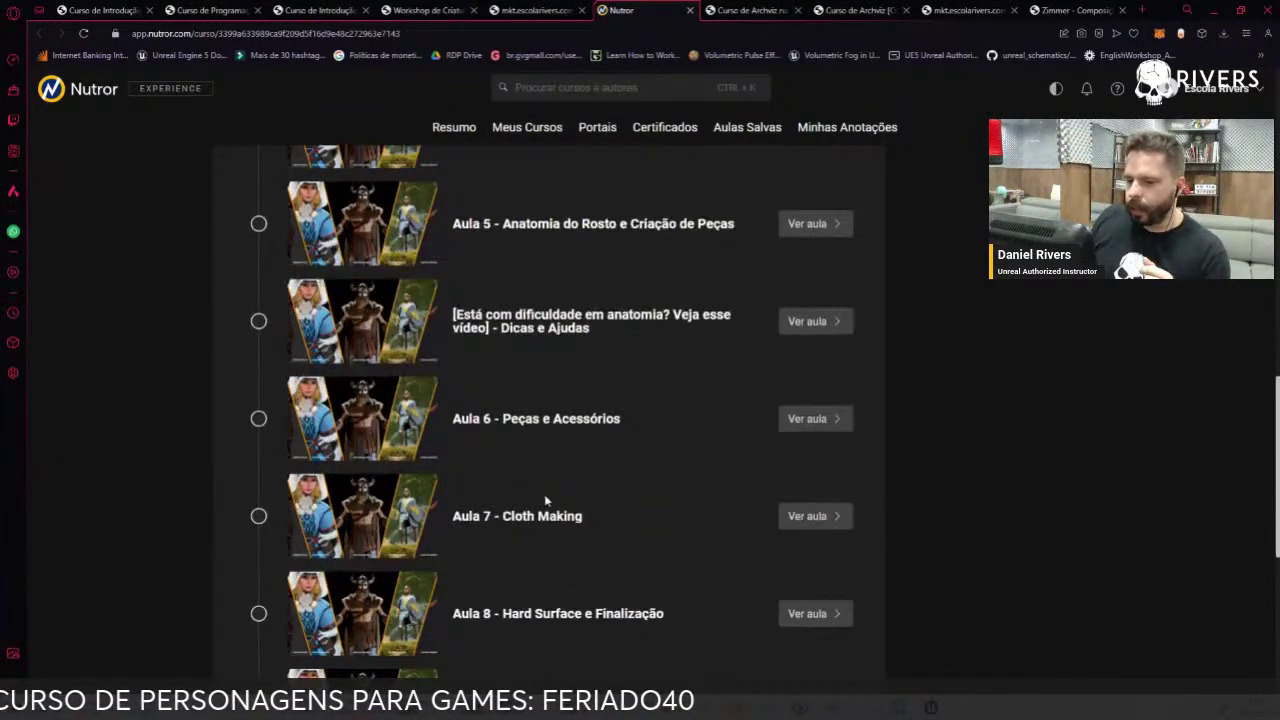
scroll(544, 494, "down", 1)
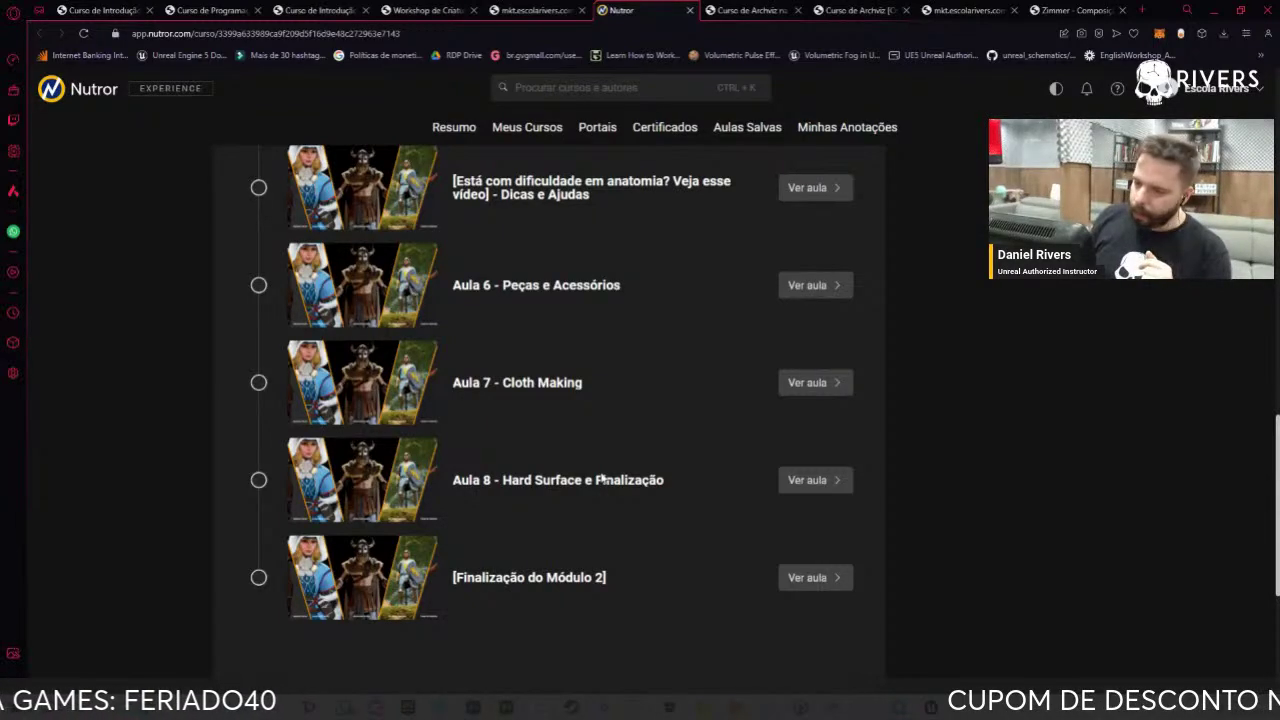
scroll(576, 513, "down", 1)
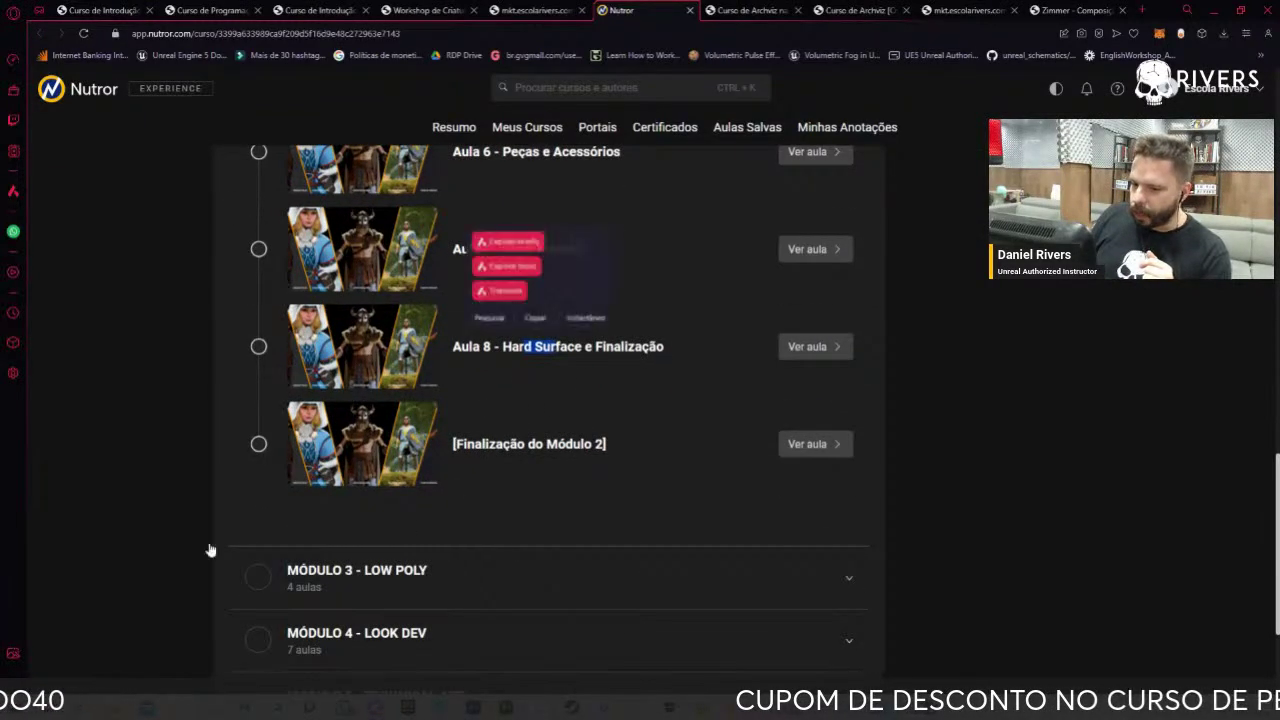
left_click(420, 578)
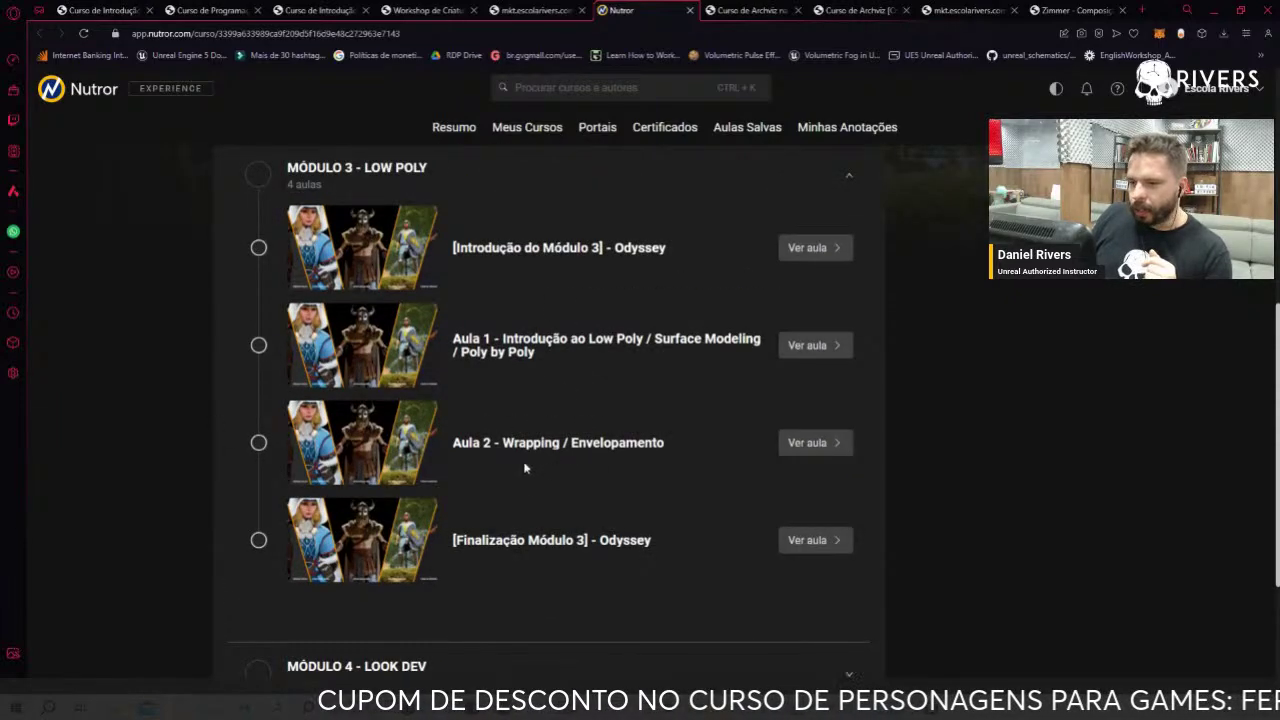
scroll(510, 455, "up", 5)
scroll(417, 486, "down", 2)
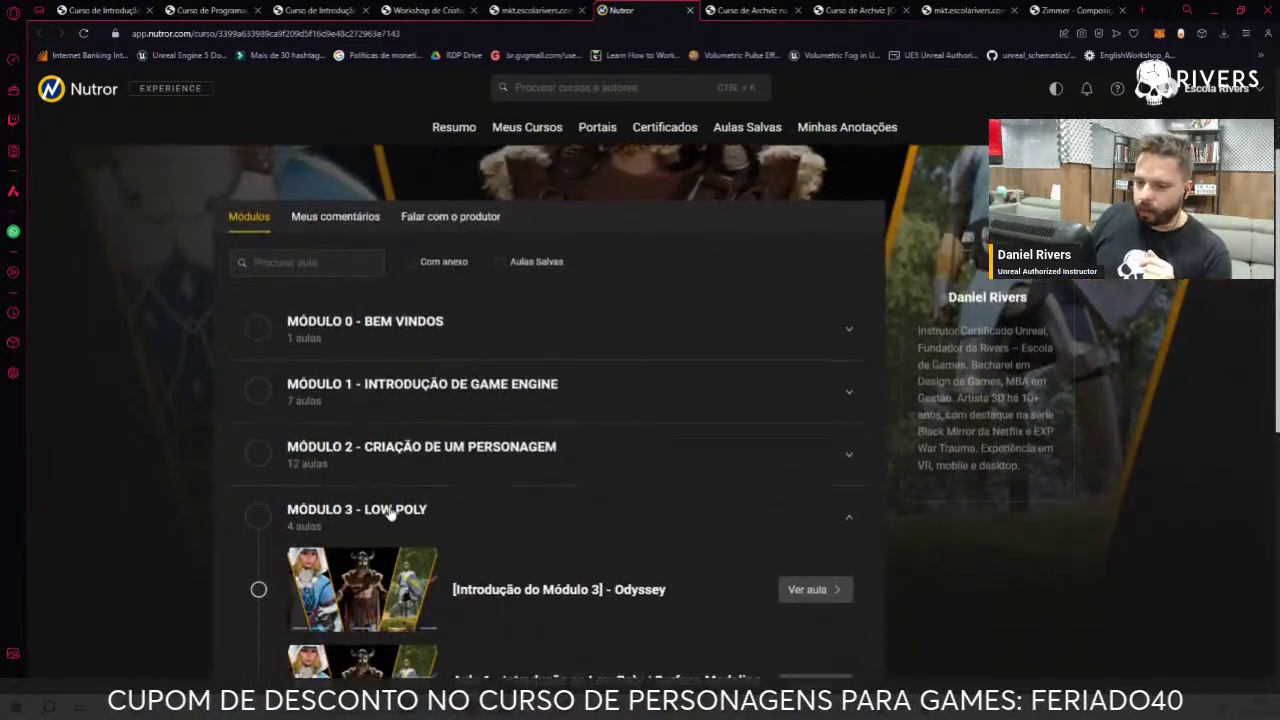
scroll(390, 512, "down", 1)
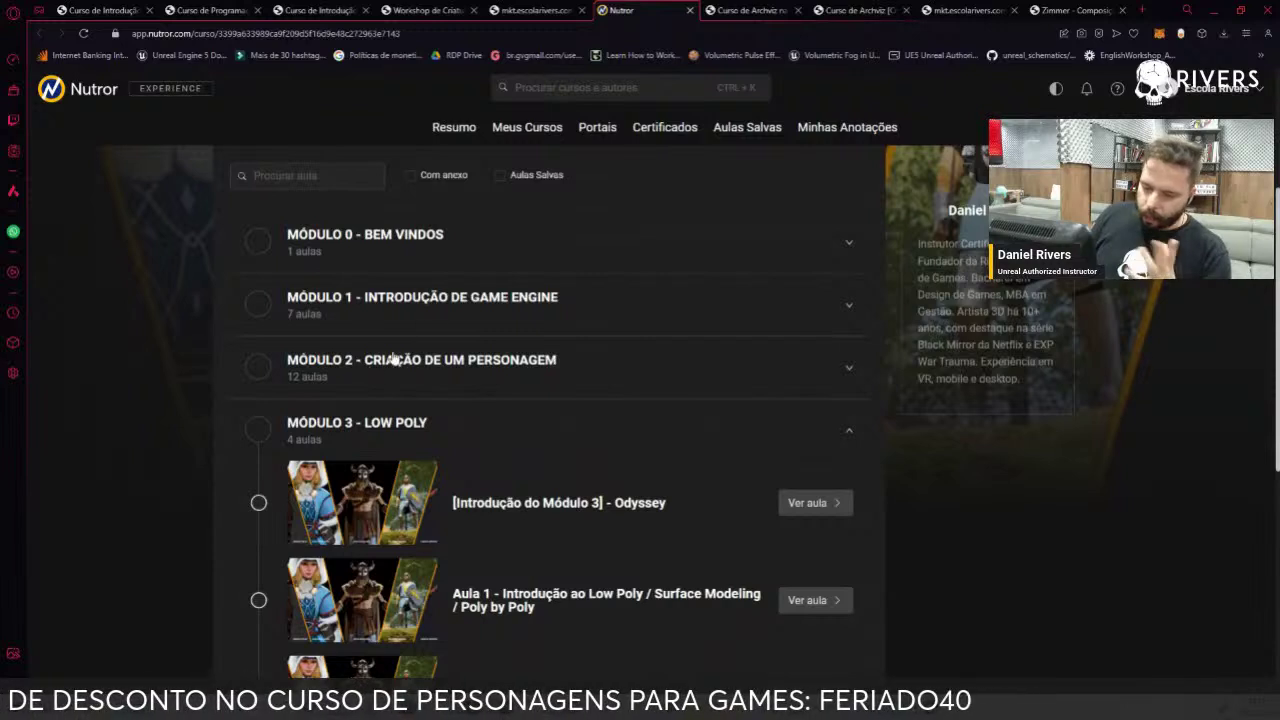
scroll(403, 430, "down", 2)
scroll(123, 480, "down", 1)
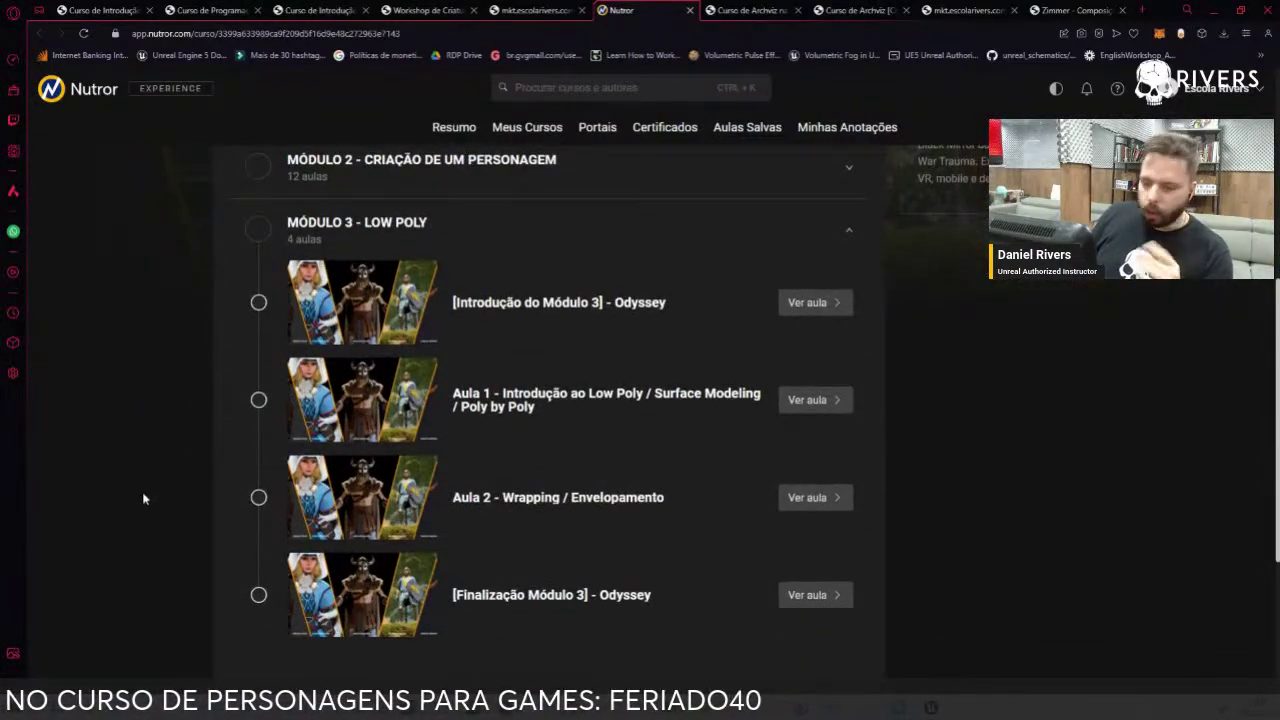
scroll(155, 504, "down", 2)
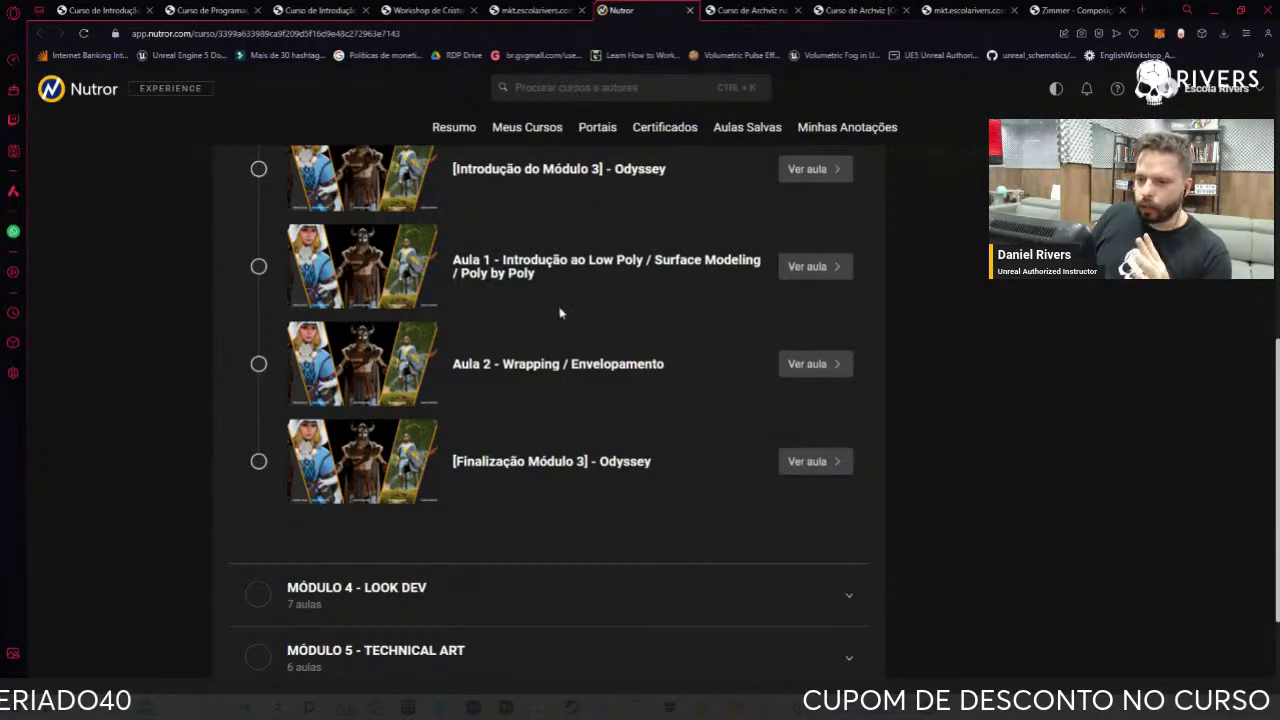
scroll(563, 443, "down", 2)
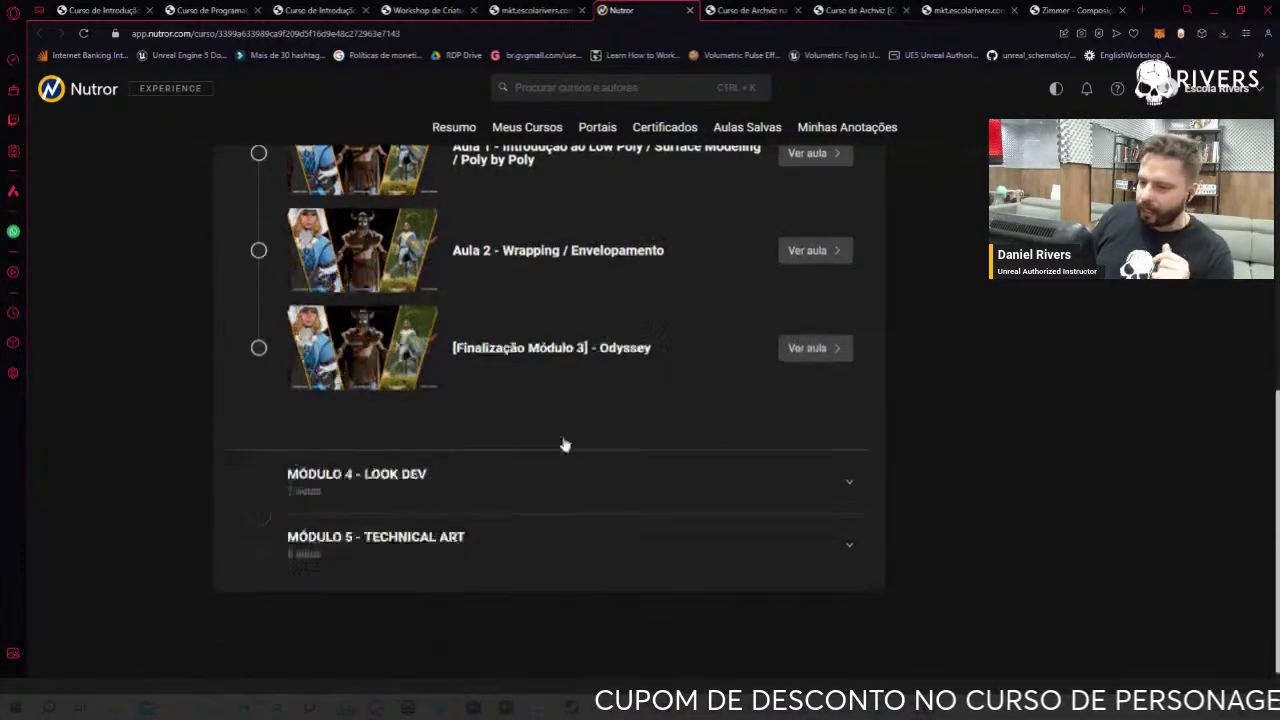
Expand Módulo 4 - Look Dev and browse its lesson list
left_click(477, 466)
scroll(197, 403, "down", 3)
scroll(190, 400, "down", 1)
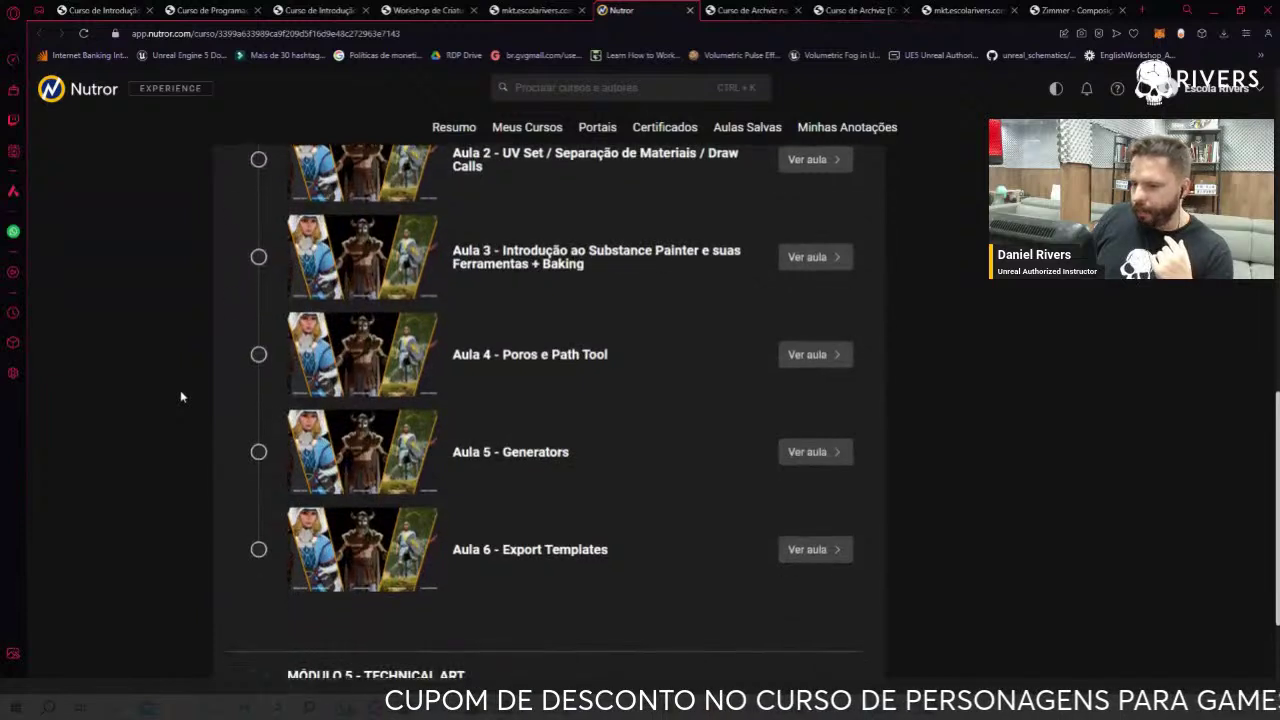
scroll(257, 414, "up", 2)
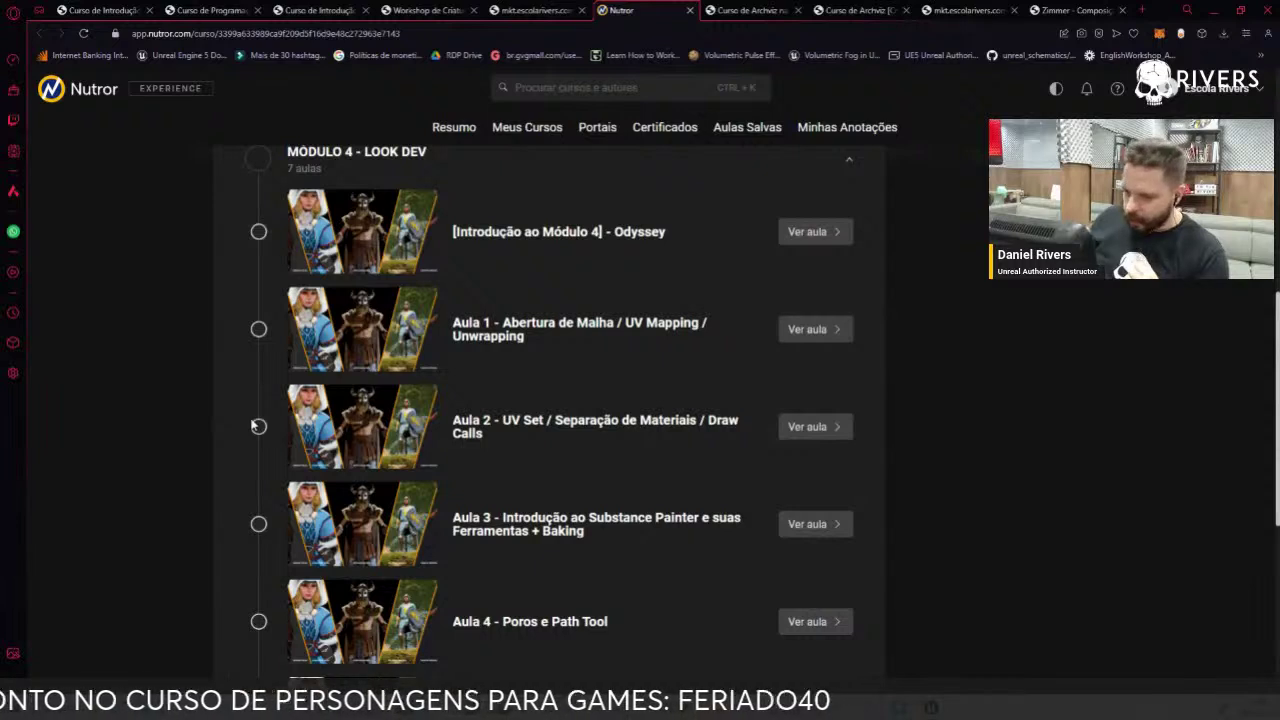
scroll(545, 289, "down", 1)
scroll(224, 407, "down", 2)
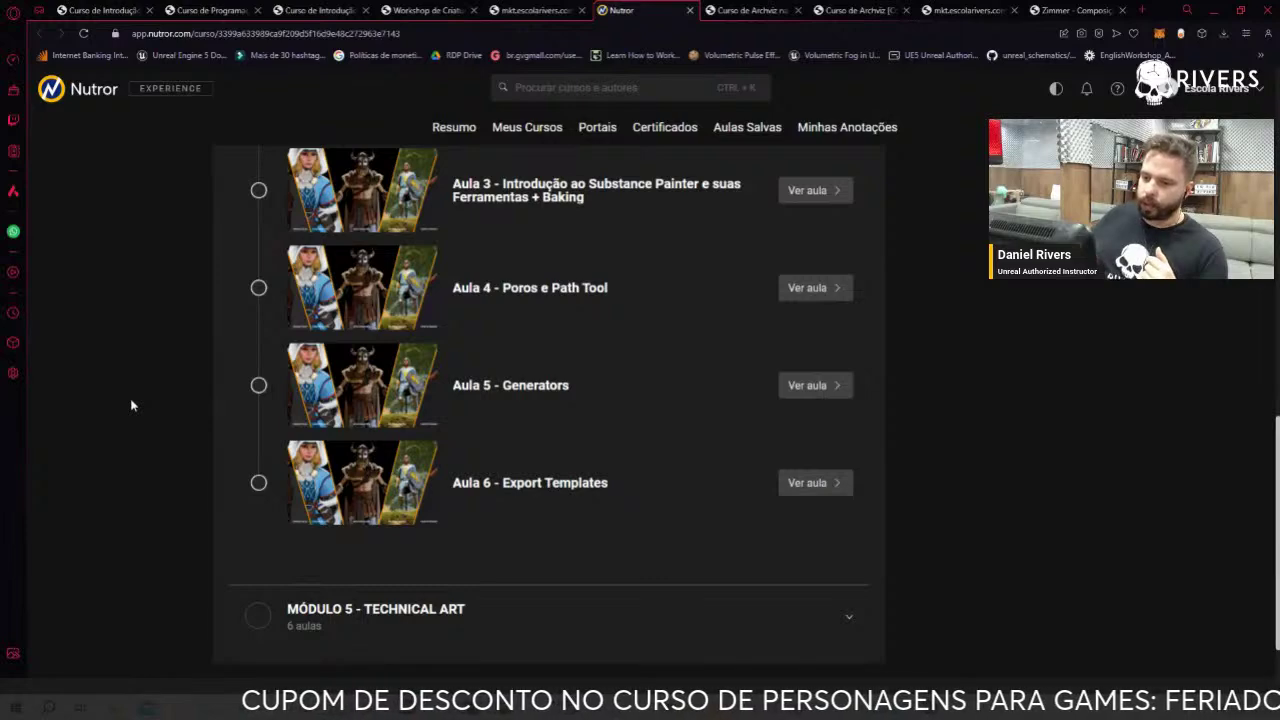
scroll(315, 507, "down", 2)
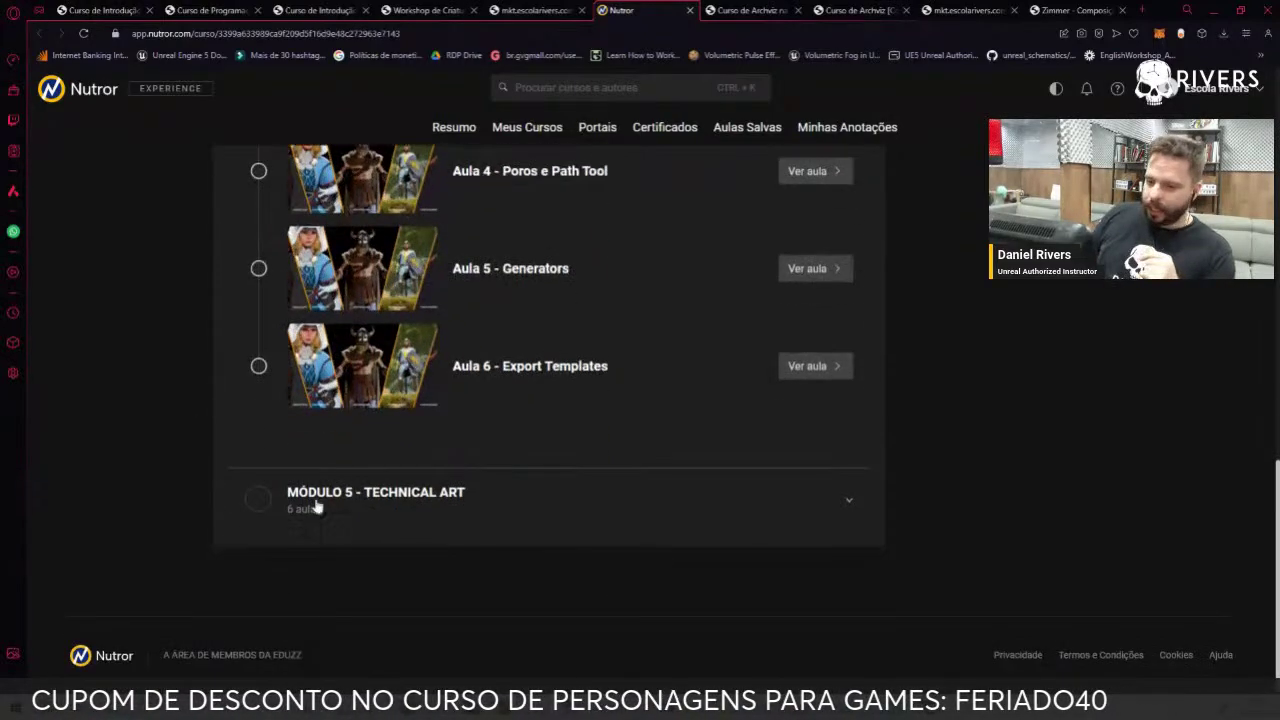
Expand Módulo 5 - Technical Art, review its lessons, and collapse it again
left_click(519, 496)
scroll(158, 407, "down", 3)
scroll(189, 442, "down", 2)
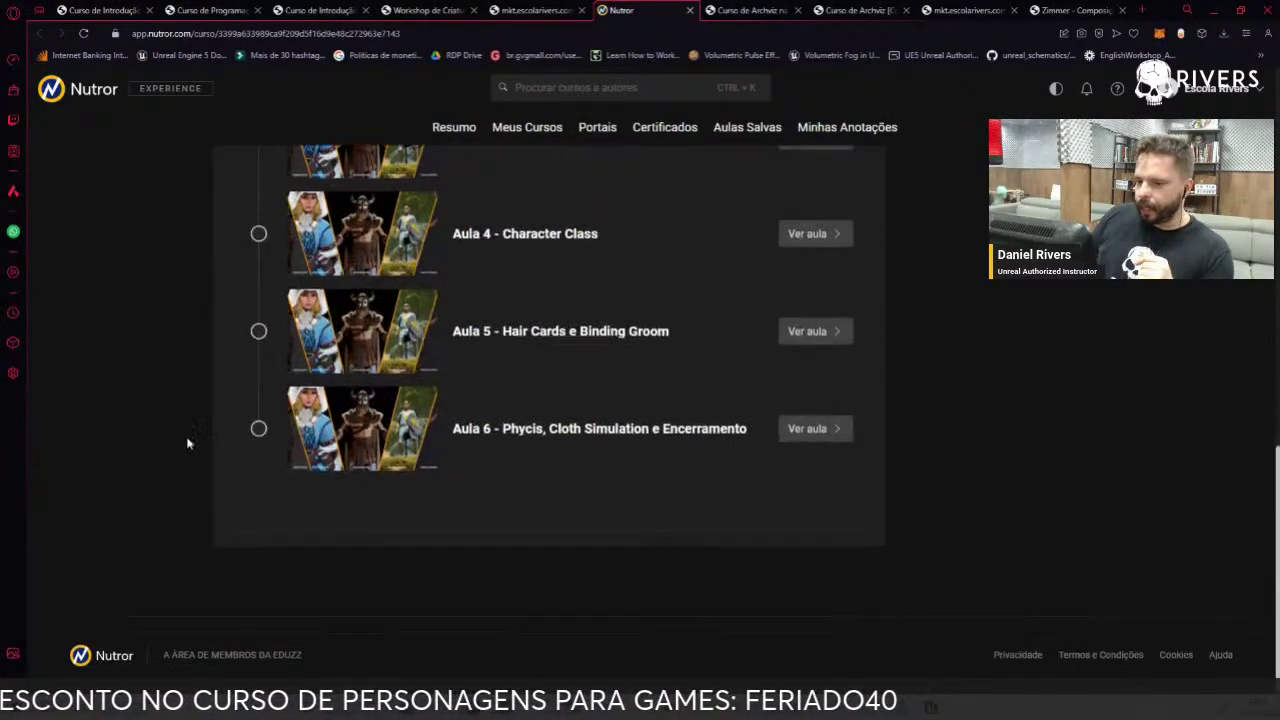
scroll(190, 441, "up", 3)
scroll(189, 441, "up", 2)
scroll(518, 394, "up", 2)
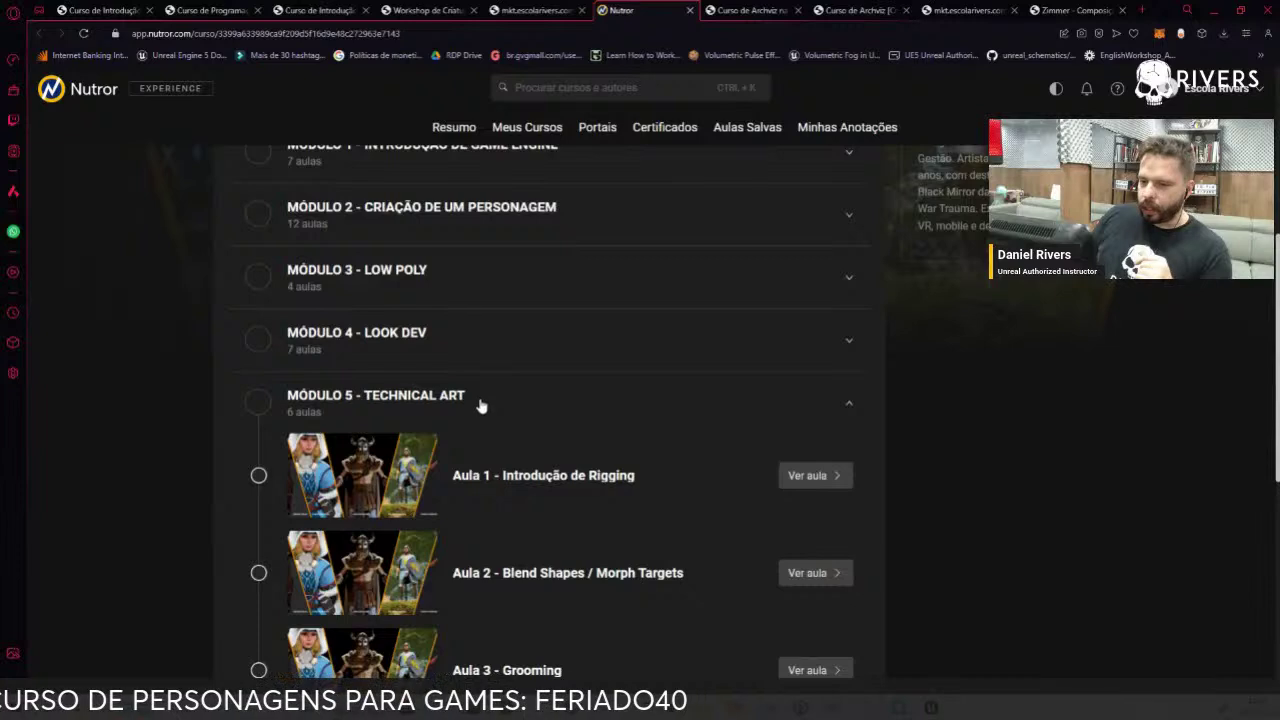
left_click(481, 399)
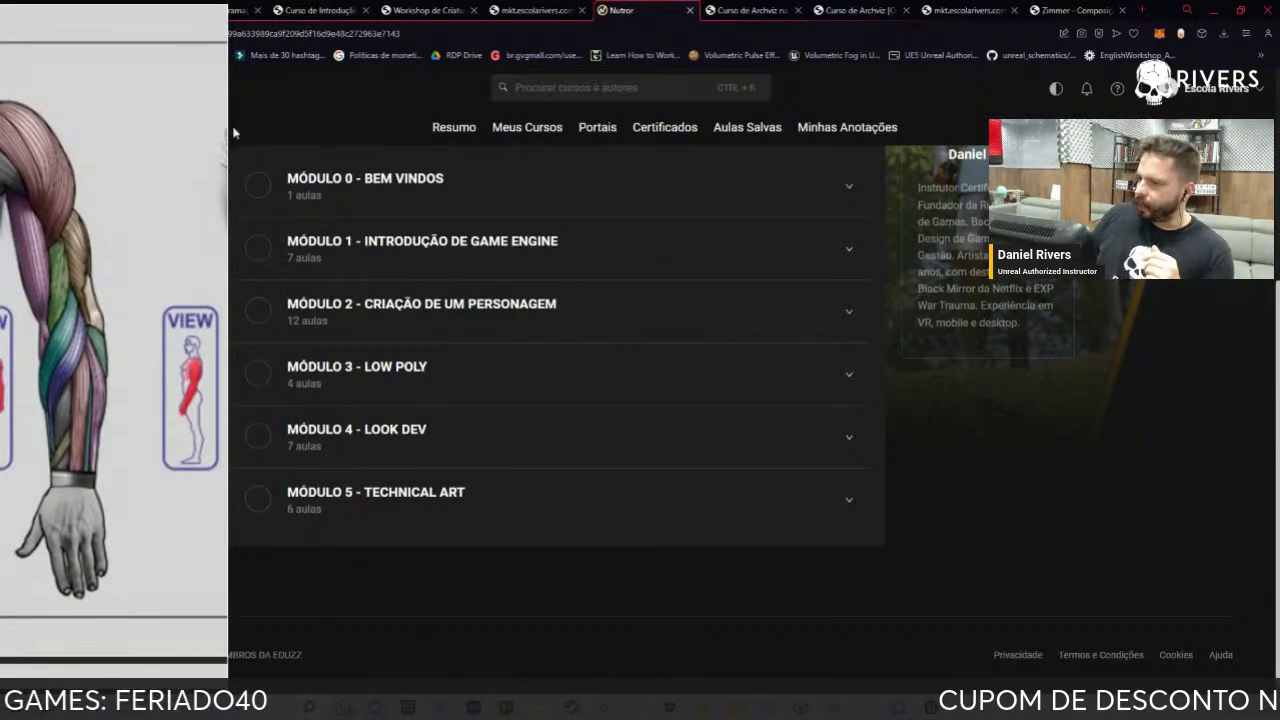
Return to the arm sculpt in ZBrush and orbit it with the DamStandard brush ready
left_click(1213, 11)
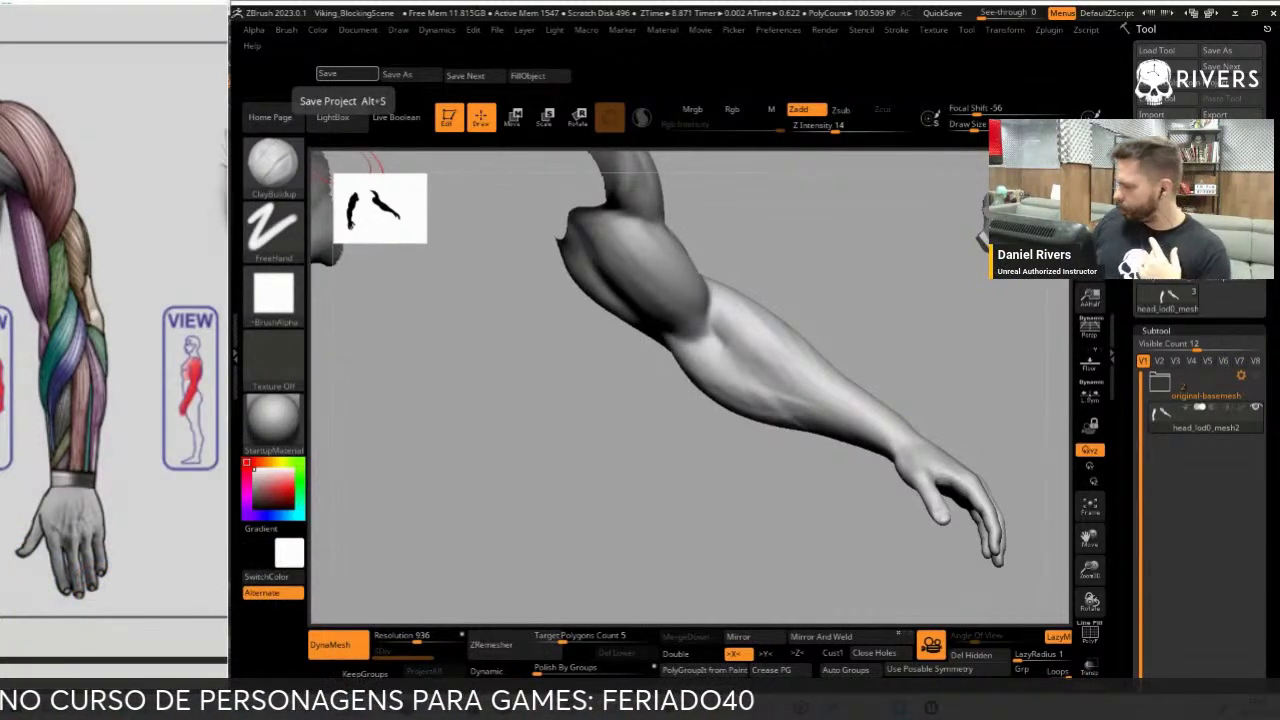
mouse_move(902, 281)
left_mouse_down()
mouse_move(920, 300)
mouse_move(889, 489)
mouse_move(561, 580)
mouse_move(634, 400)
left_mouse_up()
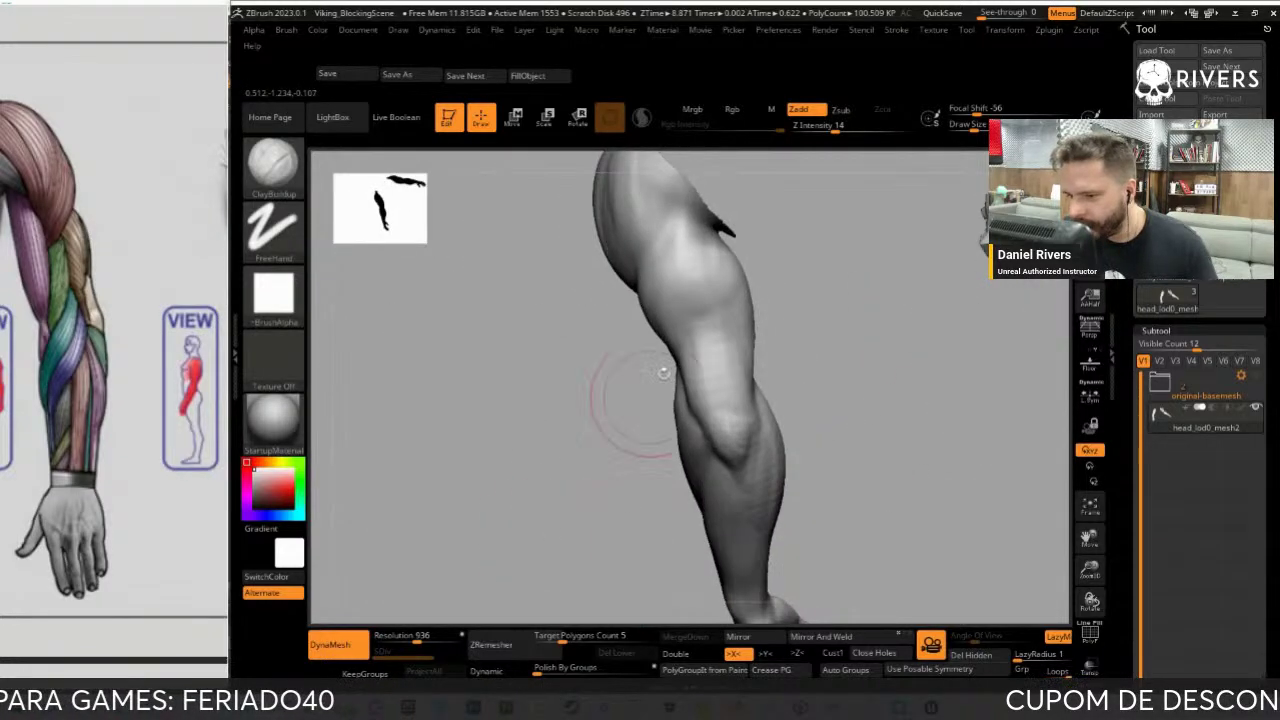
mouse_move(592, 477)
left_mouse_down()
mouse_move(677, 306)
mouse_move(751, 370)
left_mouse_up()
key("b")
key("d")
key("s")
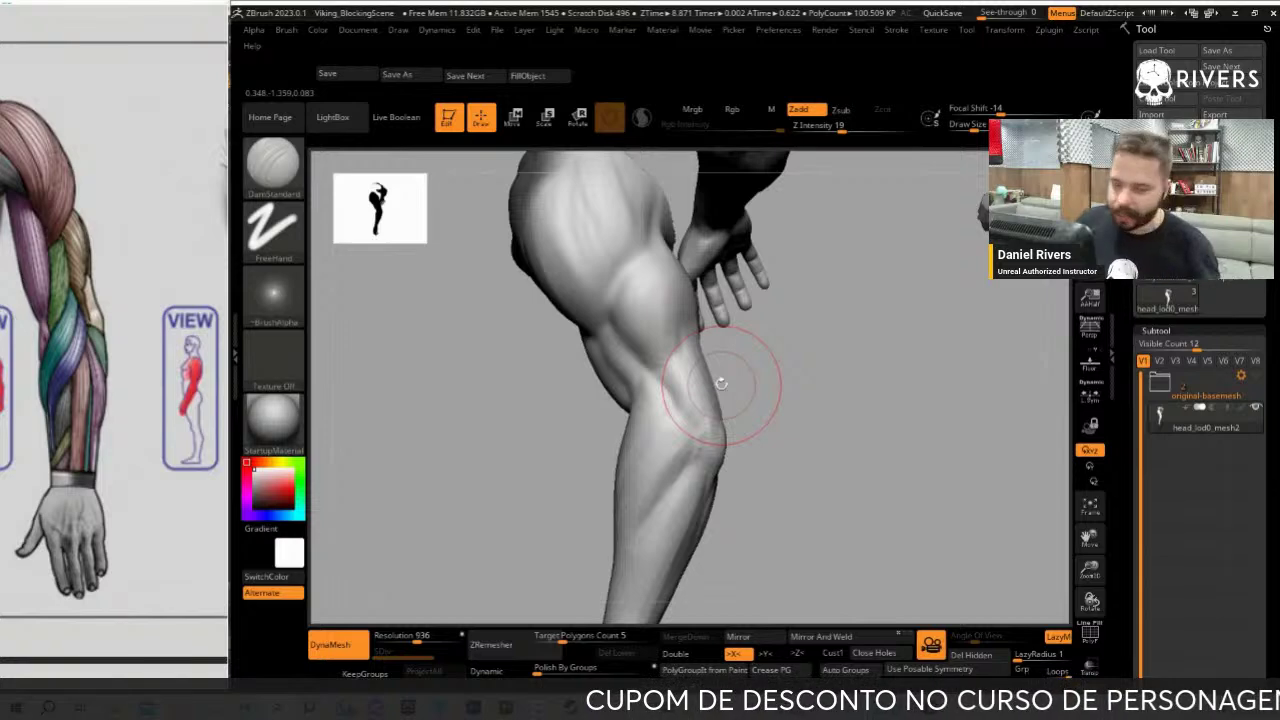
mouse_move(714, 371)
left_mouse_down()
mouse_move(946, 465)
mouse_move(946, 429)
mouse_move(862, 432)
mouse_move(634, 386)
left_mouse_up()
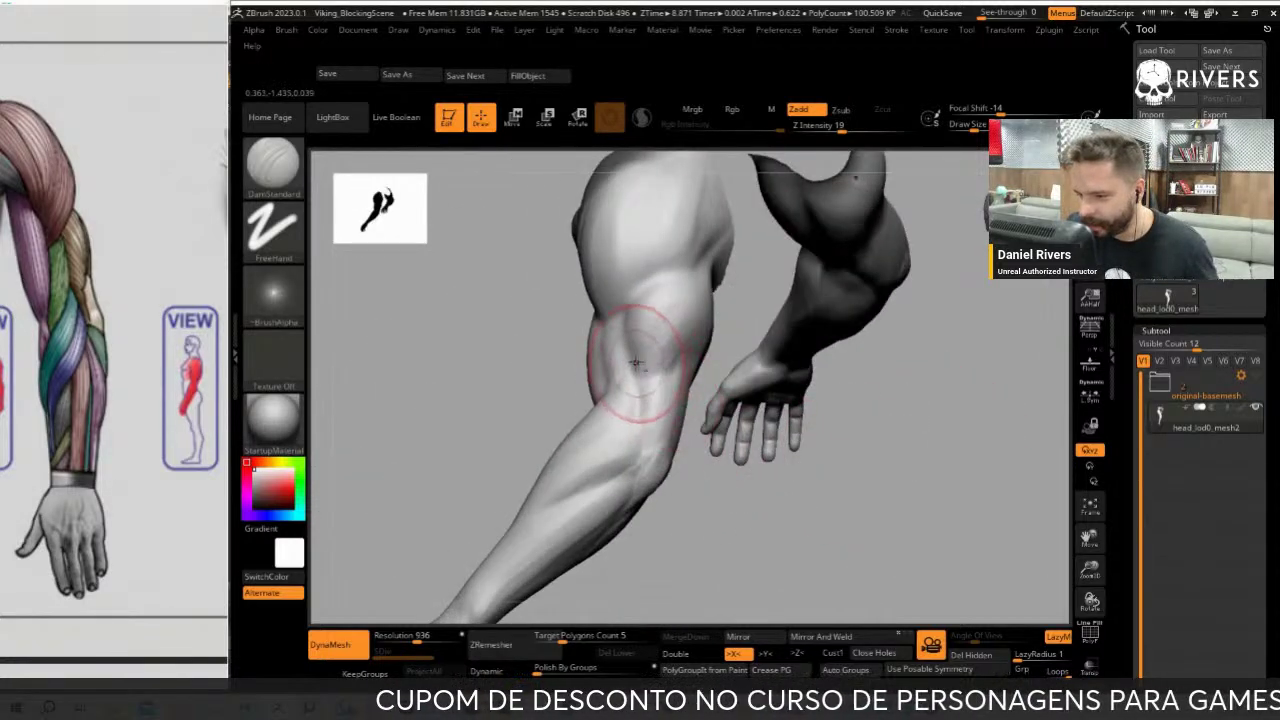
left_click_drag(470, 440, 630, 405)
key("s")
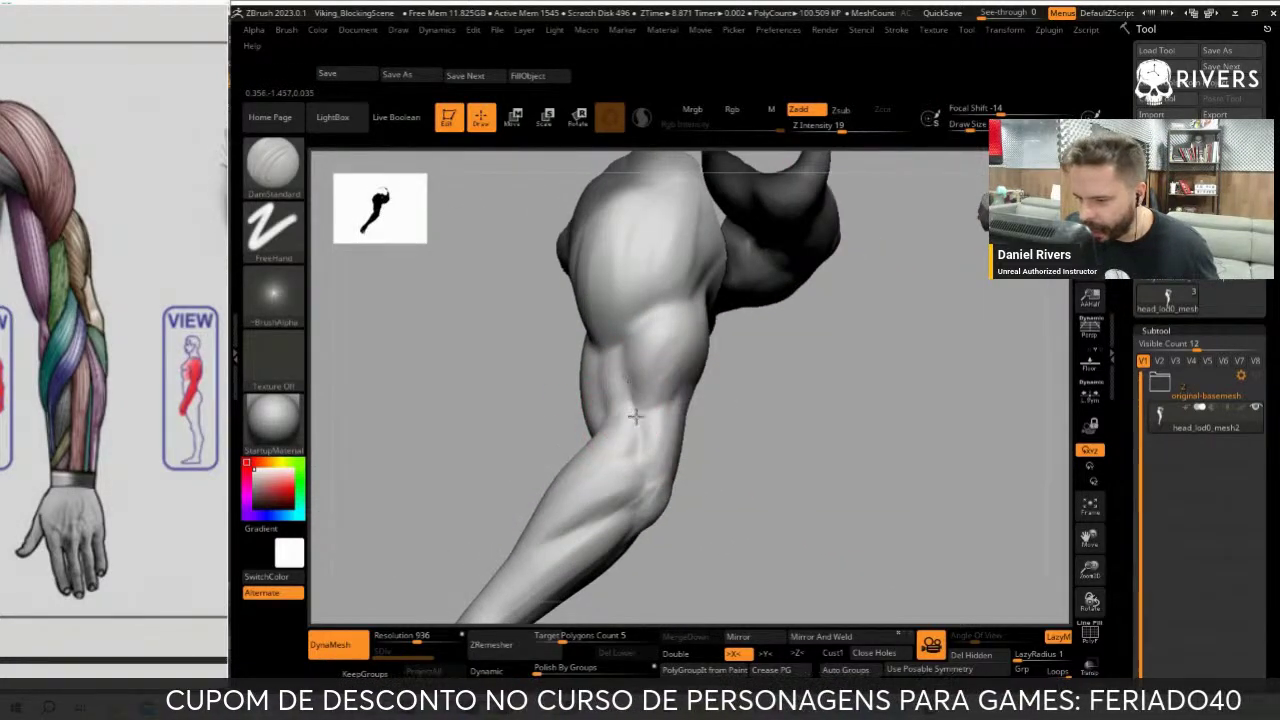
mouse_move(712, 477)
left_mouse_down()
mouse_move(646, 421)
mouse_move(703, 457)
mouse_move(678, 469)
left_mouse_up()
Build subtle ClayBuildup form on the forearm below the elbow, then save the project
key("b")
key("c")
key("b")
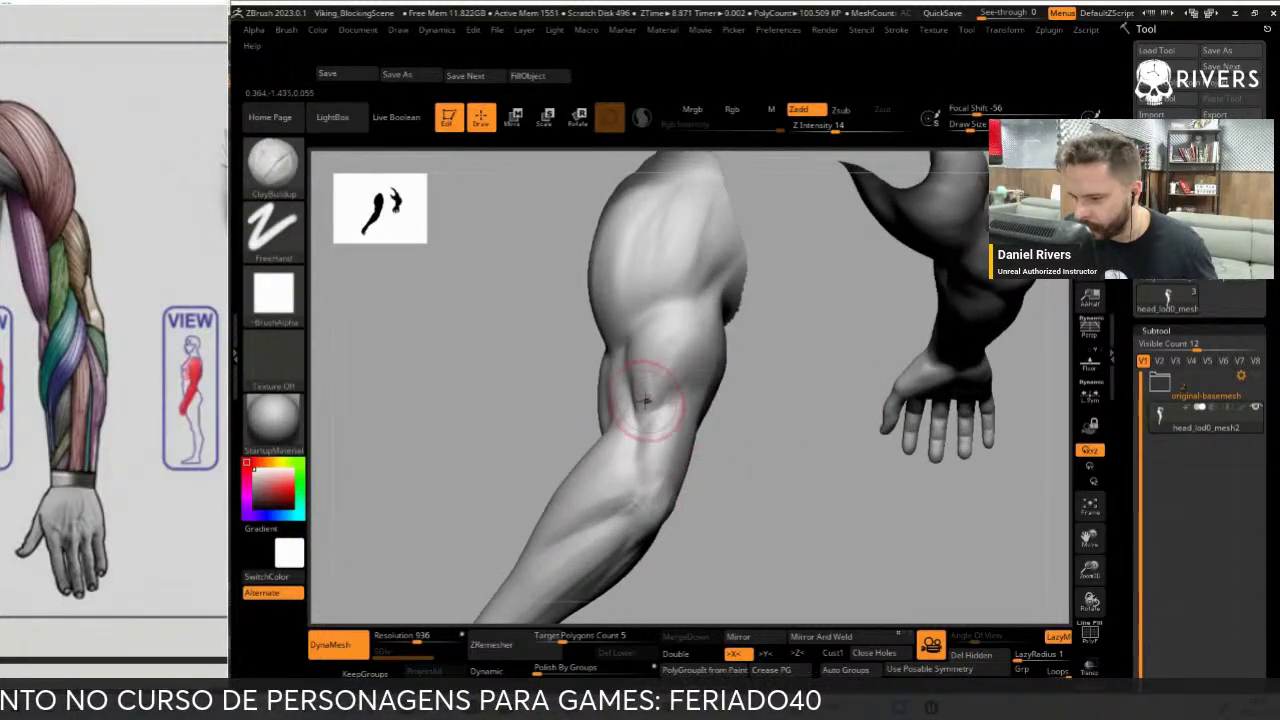
mouse_move(646, 358)
left_mouse_down()
mouse_move(646, 390)
mouse_move(723, 437)
mouse_move(623, 448)
left_mouse_up()
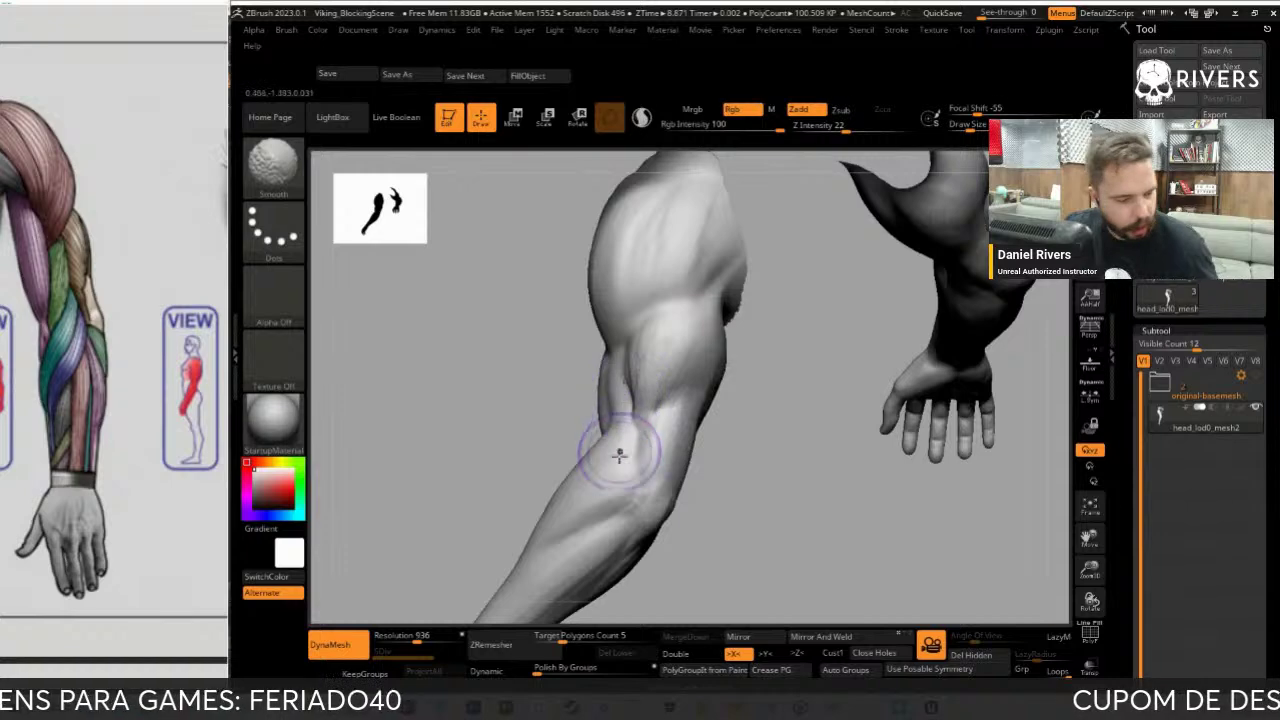
mouse_move(700, 460)
left_mouse_down()
mouse_move(771, 466)
mouse_move(737, 480)
mouse_move(809, 480)
mouse_move(671, 414)
mouse_move(714, 257)
left_mouse_up()
key("b")
key("d")
key("s")
left_click_drag(546, 477, 614, 509)
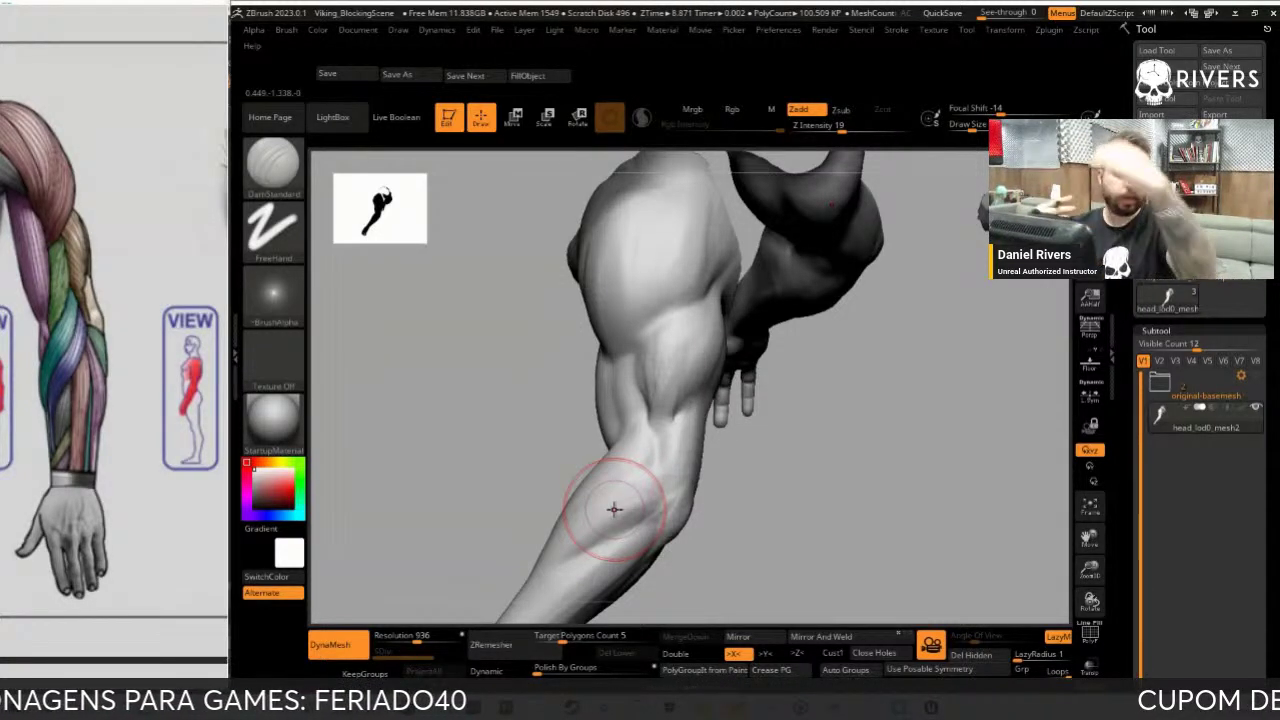
key("alt+s")
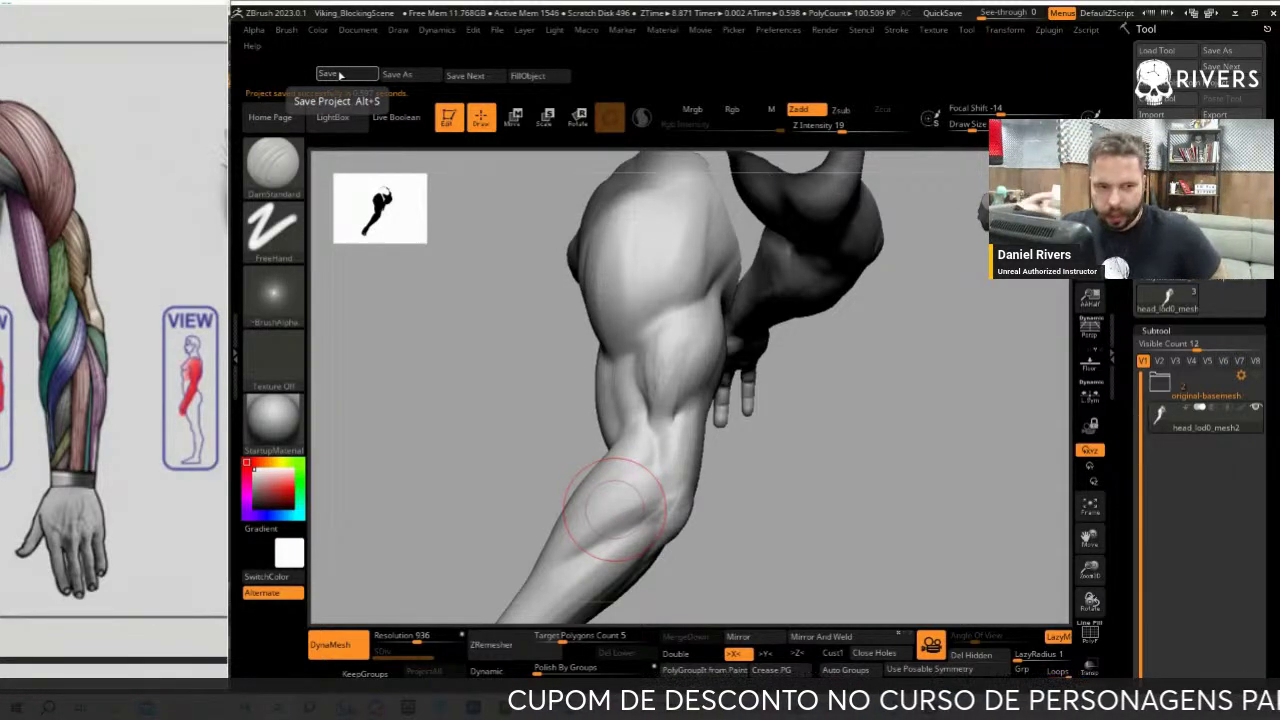
Alternate ClayBuildup and DamStandard on the upper arm and shoulder, orbiting between strokes
mouse_move(900, 420)
left_mouse_down()
mouse_move(700, 345)
mouse_move(786, 437)
mouse_move(665, 395)
mouse_move(689, 420)
mouse_move(677, 493)
mouse_move(686, 429)
left_mouse_up()
key("b")
key("c")
key("b")
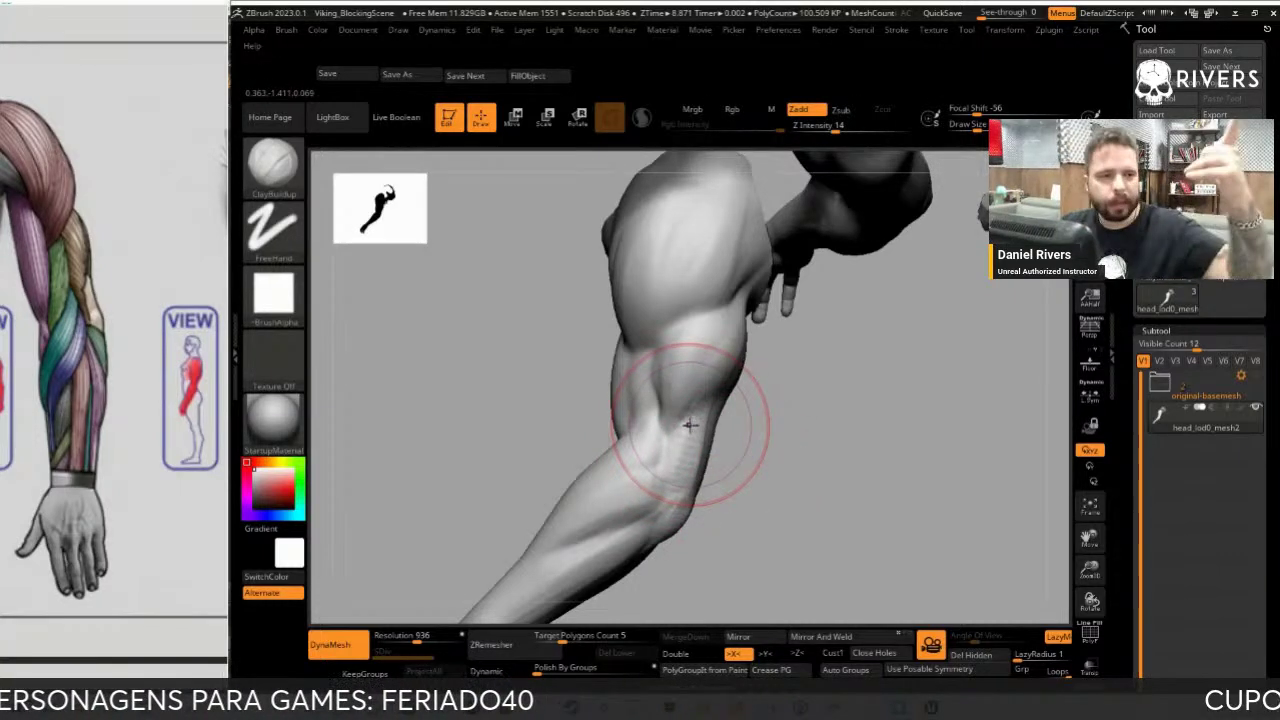
mouse_move(690, 425)
left_mouse_down()
mouse_move(803, 483)
mouse_move(694, 437)
left_mouse_up()
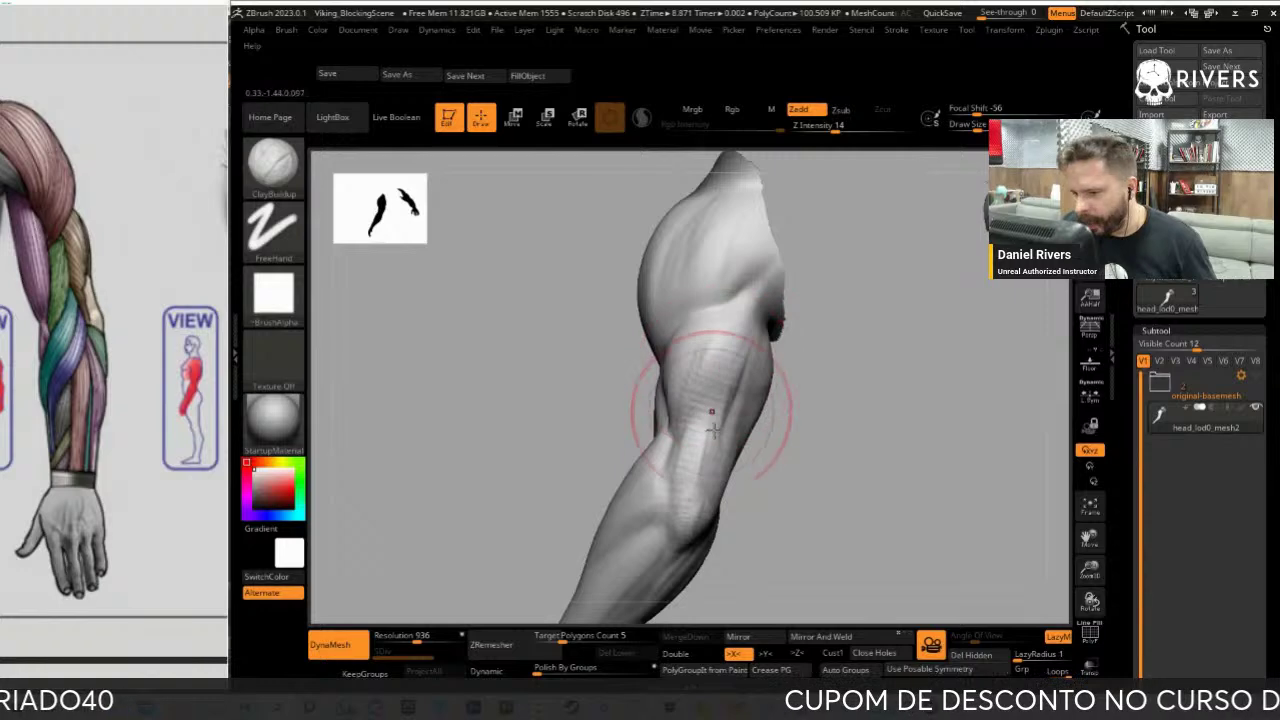
mouse_move(786, 471)
left_mouse_down()
mouse_move(825, 515)
mouse_move(670, 433)
left_mouse_up()
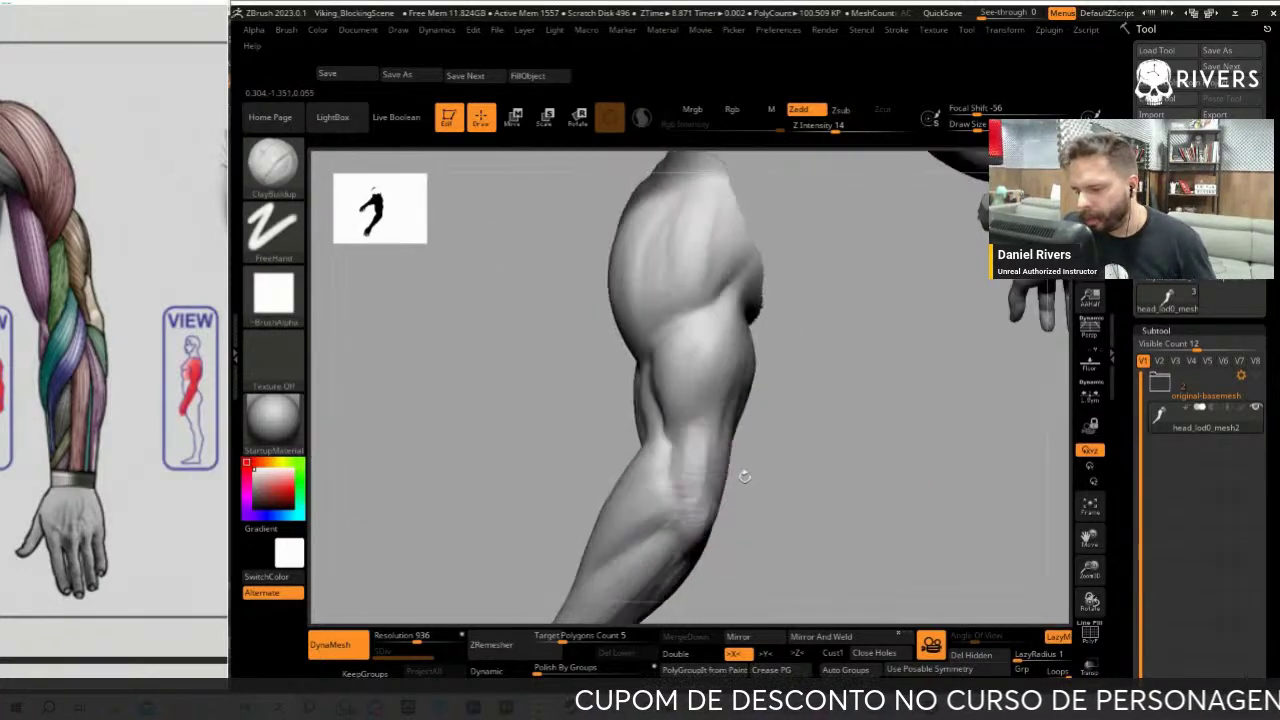
key("b")
key("d")
key("s")
mouse_move(766, 423)
left_mouse_down()
mouse_move(709, 400)
mouse_move(660, 460)
mouse_move(903, 458)
mouse_move(826, 437)
left_mouse_up()
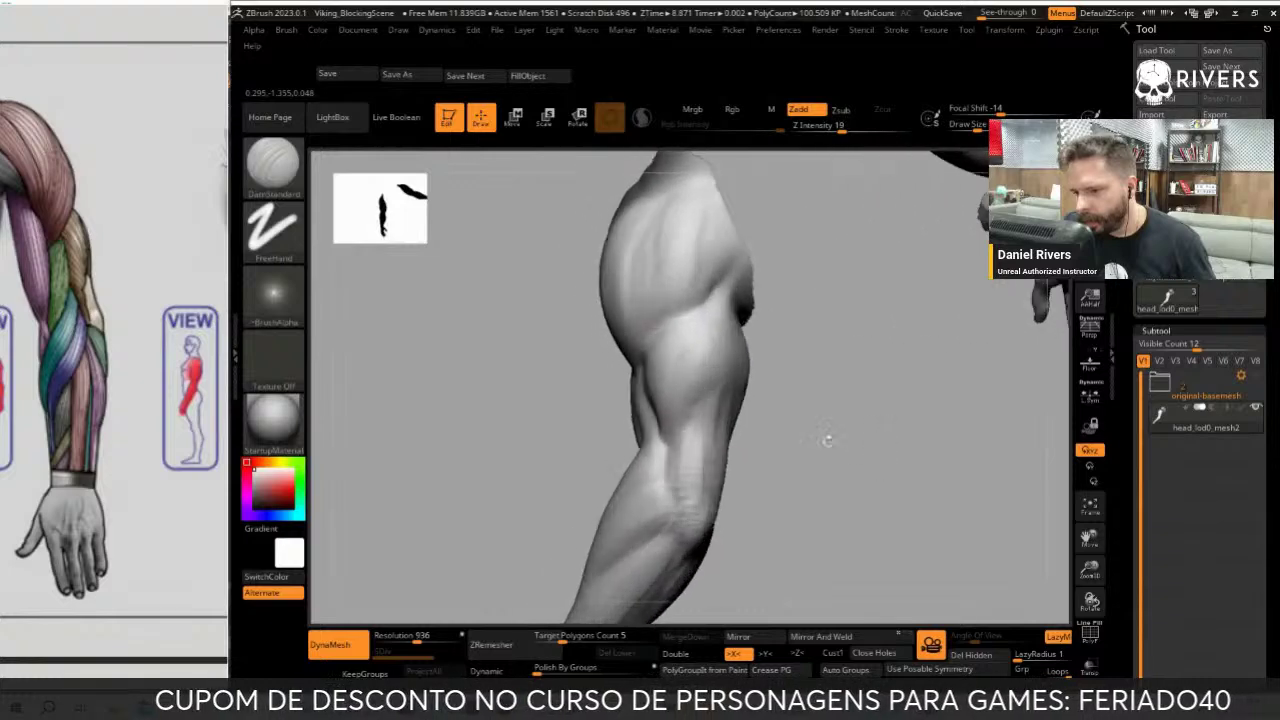
key("b")
key("c")
key("b")
right_click_drag(706, 423, 730, 378)
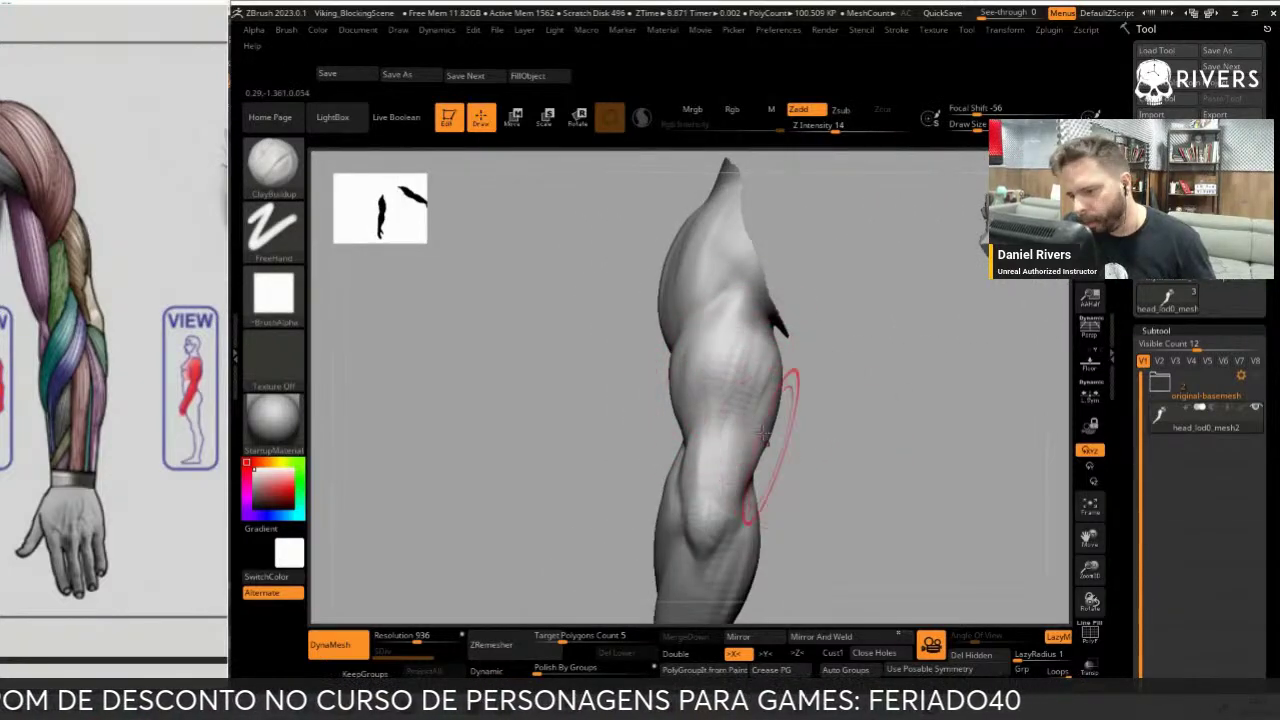
mouse_move(788, 392)
left_mouse_down()
mouse_move(750, 430)
mouse_move(834, 377)
mouse_move(744, 348)
left_mouse_up()
Keep carving with DamStandard and building with ClayBuildup as the arm turns through side and rear views
key("b")
key("d")
key("s")
right_click_drag(758, 374, 771, 386)
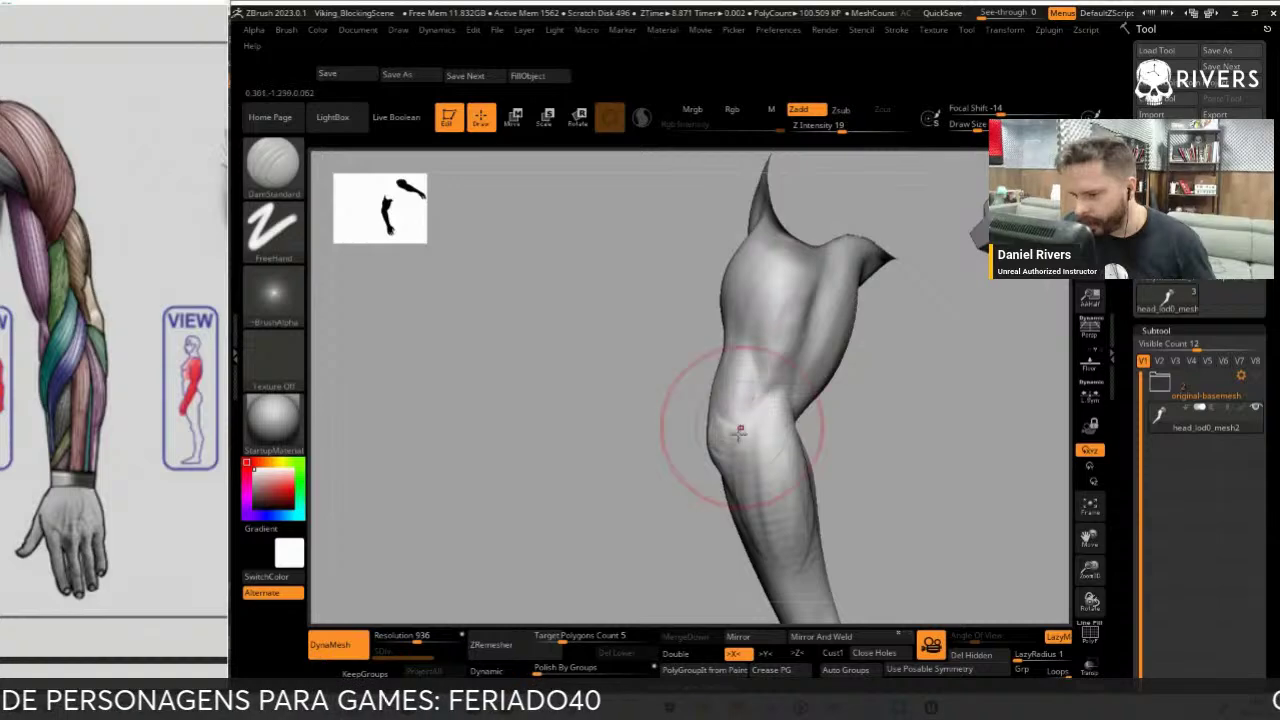
left_click_drag(666, 457, 755, 373)
left_click_drag(692, 491, 748, 352)
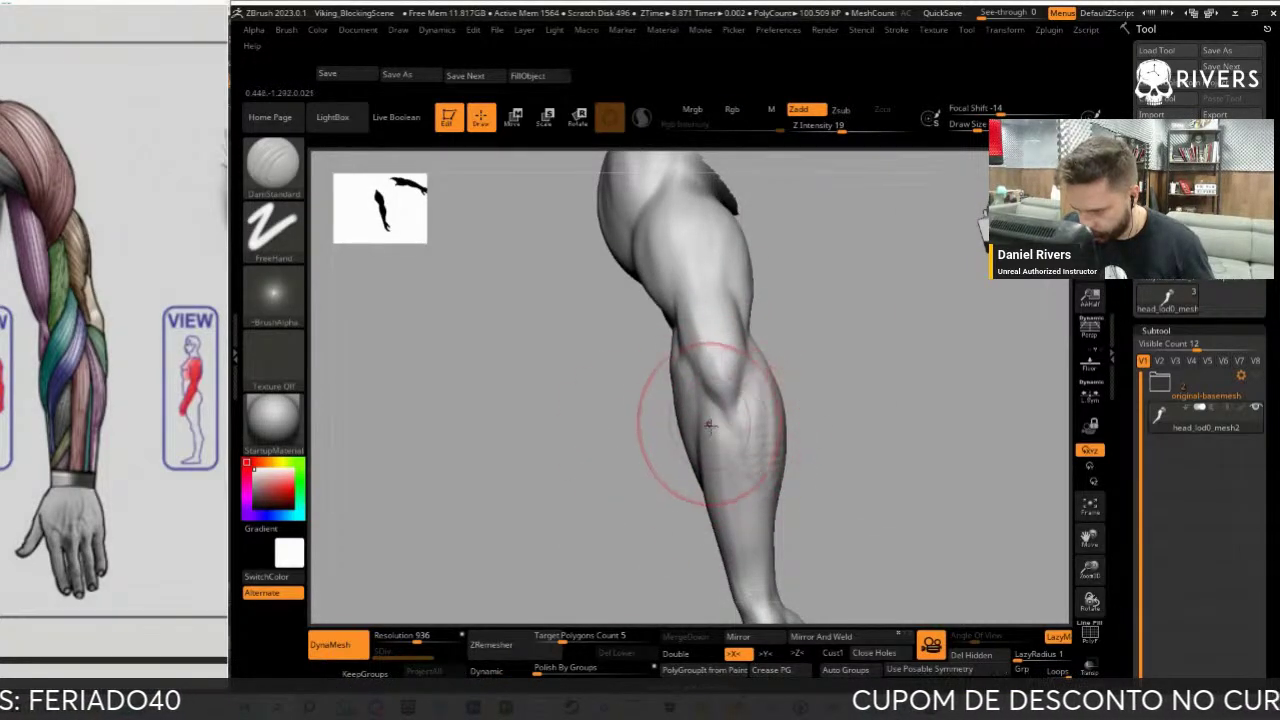
key("b")
key("c")
key("b")
left_click_drag(620, 534, 706, 325)
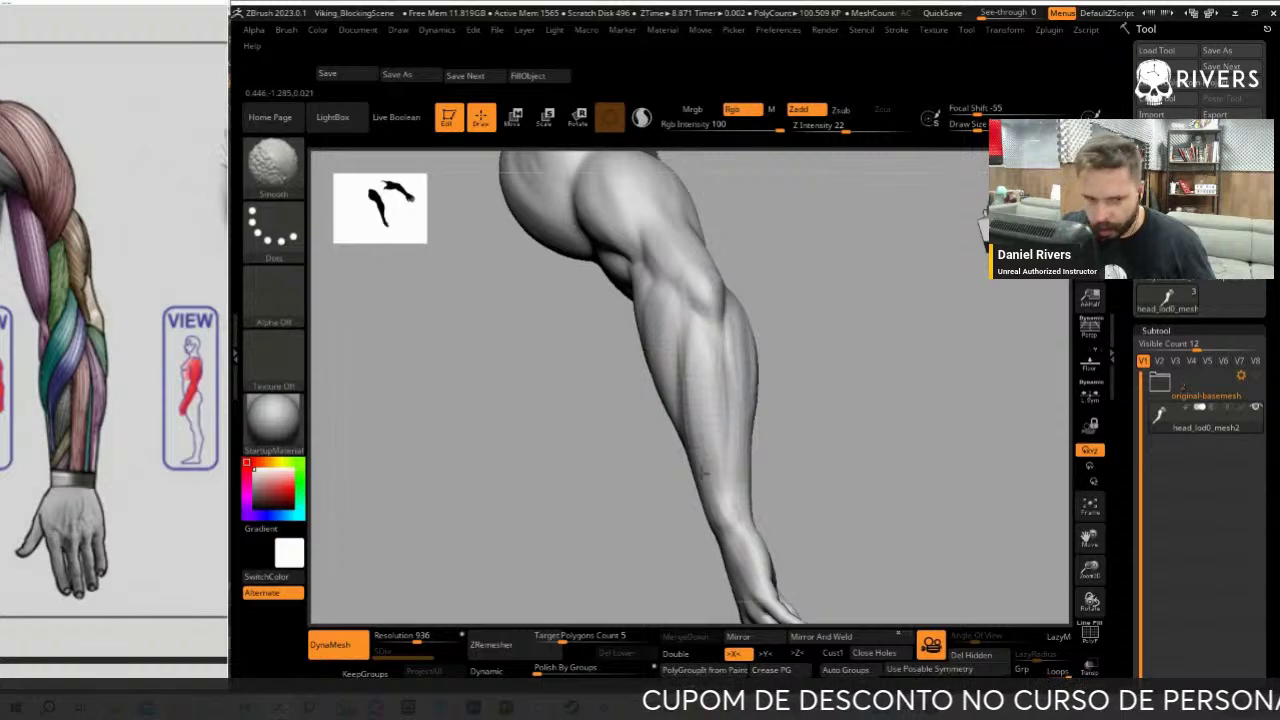
mouse_move(708, 492)
left_mouse_down()
mouse_move(880, 394)
mouse_move(709, 397)
left_mouse_up()
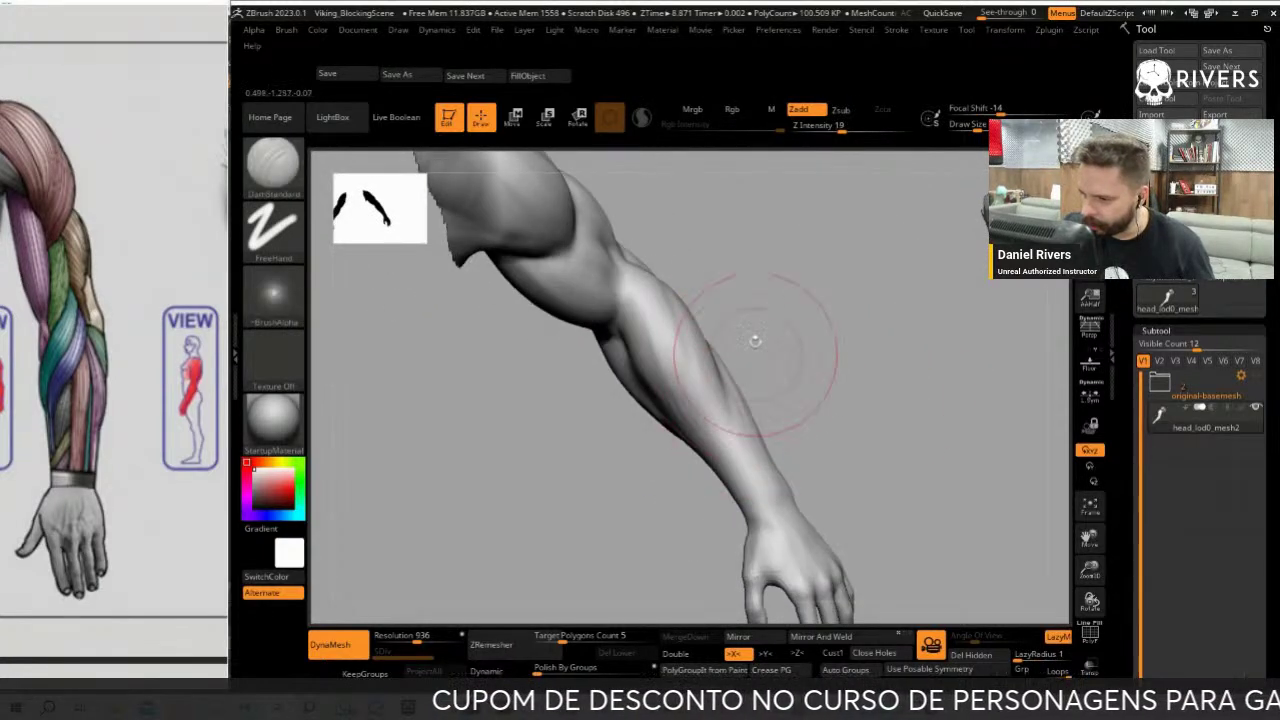
left_click_drag(755, 337, 646, 371)
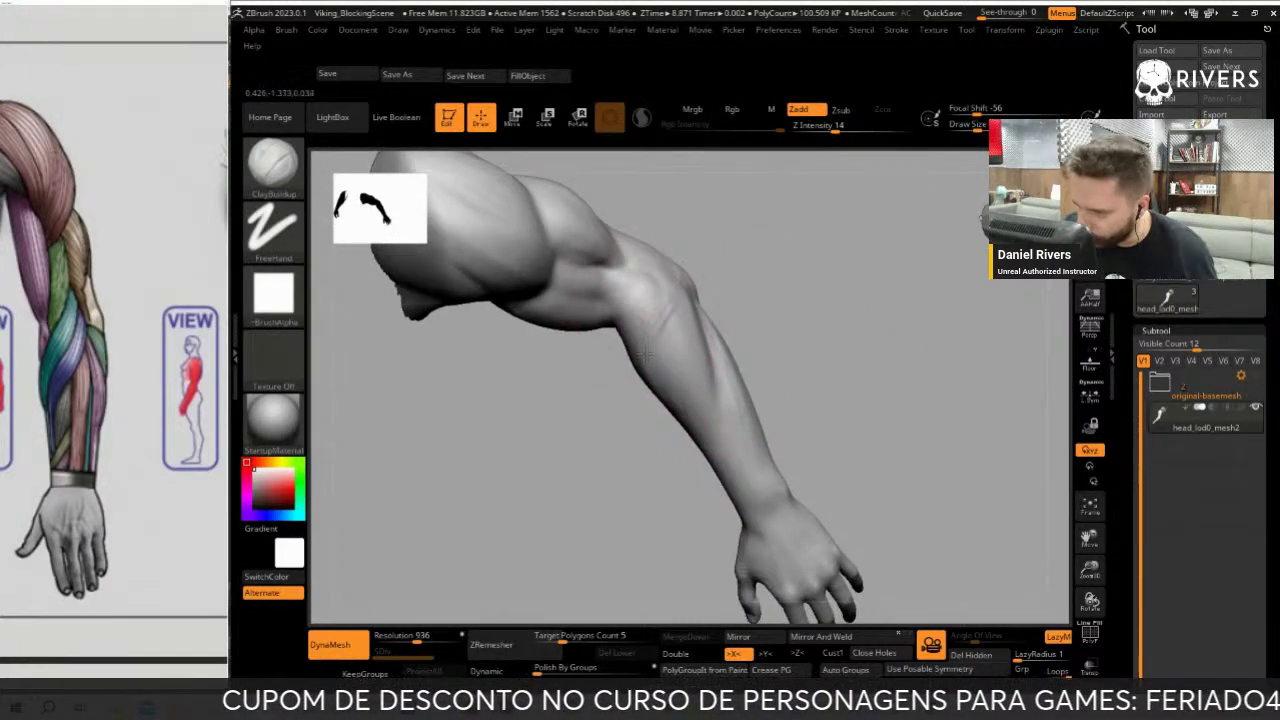
mouse_move(760, 330)
left_mouse_down()
mouse_move(843, 337)
mouse_move(829, 289)
mouse_move(827, 350)
left_mouse_up()
Push the forearm's outer contour slightly outward with an enlarged Move brush
key("b")
key("m")
key("v")
left_click_drag(686, 386, 608, 357)
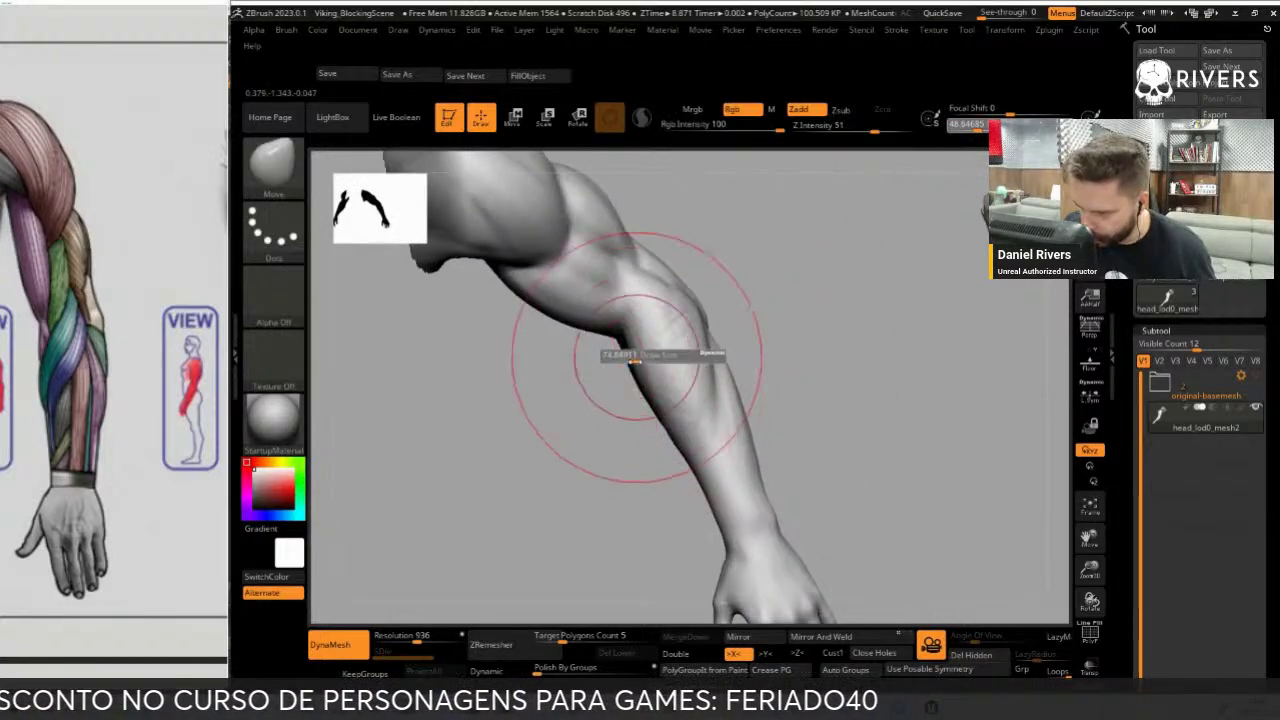
left_click_drag(748, 323, 740, 345)
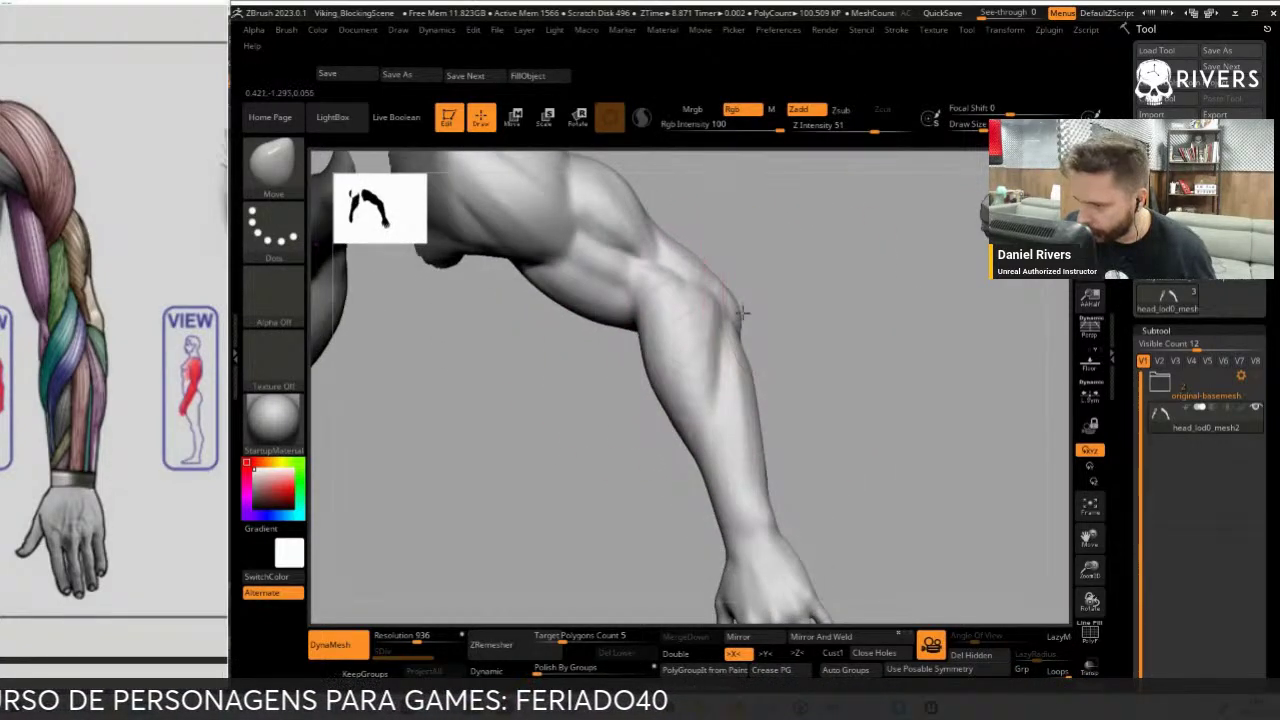
mouse_move(749, 400)
left_mouse_down()
mouse_move(794, 451)
mouse_move(729, 371)
mouse_move(687, 390)
left_mouse_up()
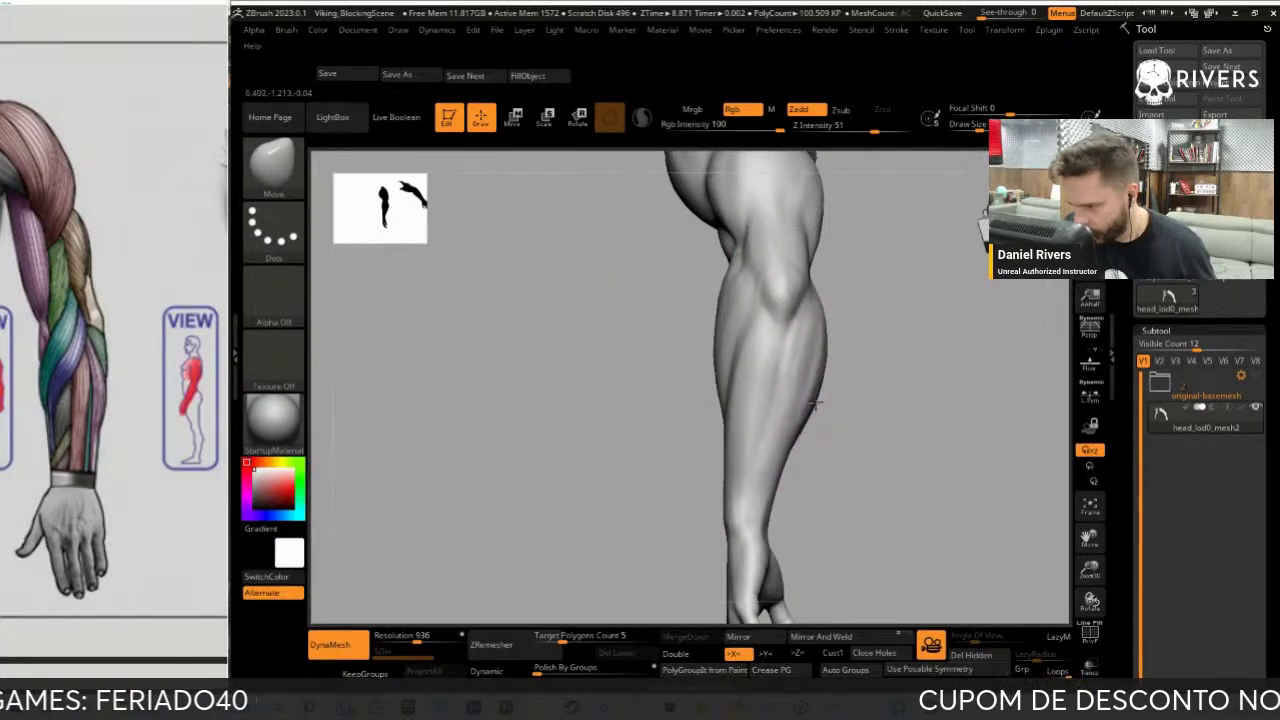
mouse_move(700, 330)
left_mouse_down()
mouse_move(712, 355)
mouse_move(690, 470)
left_mouse_up()
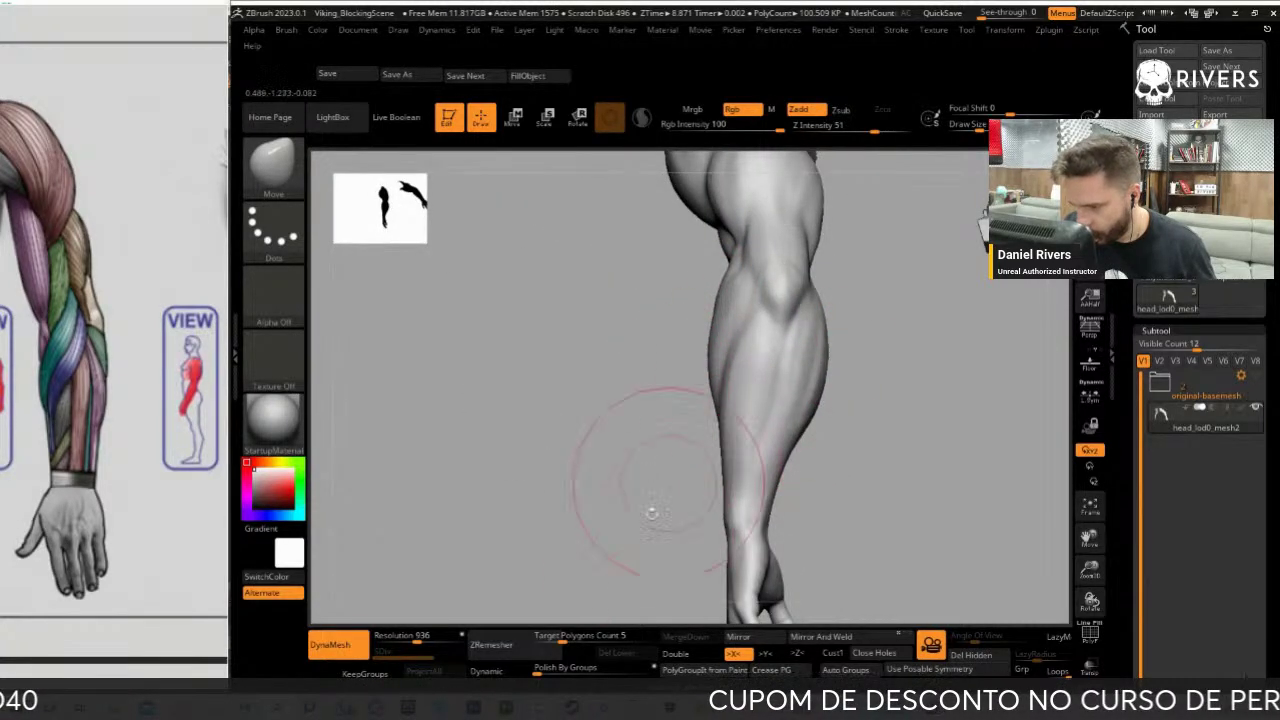
Return to DamStandard and then ClayBuildup, orbiting in close on the lower arm
key("b")
key("d")
key("s")
left_click_drag(657, 514, 671, 491)
key("b")
key("c")
key("b")
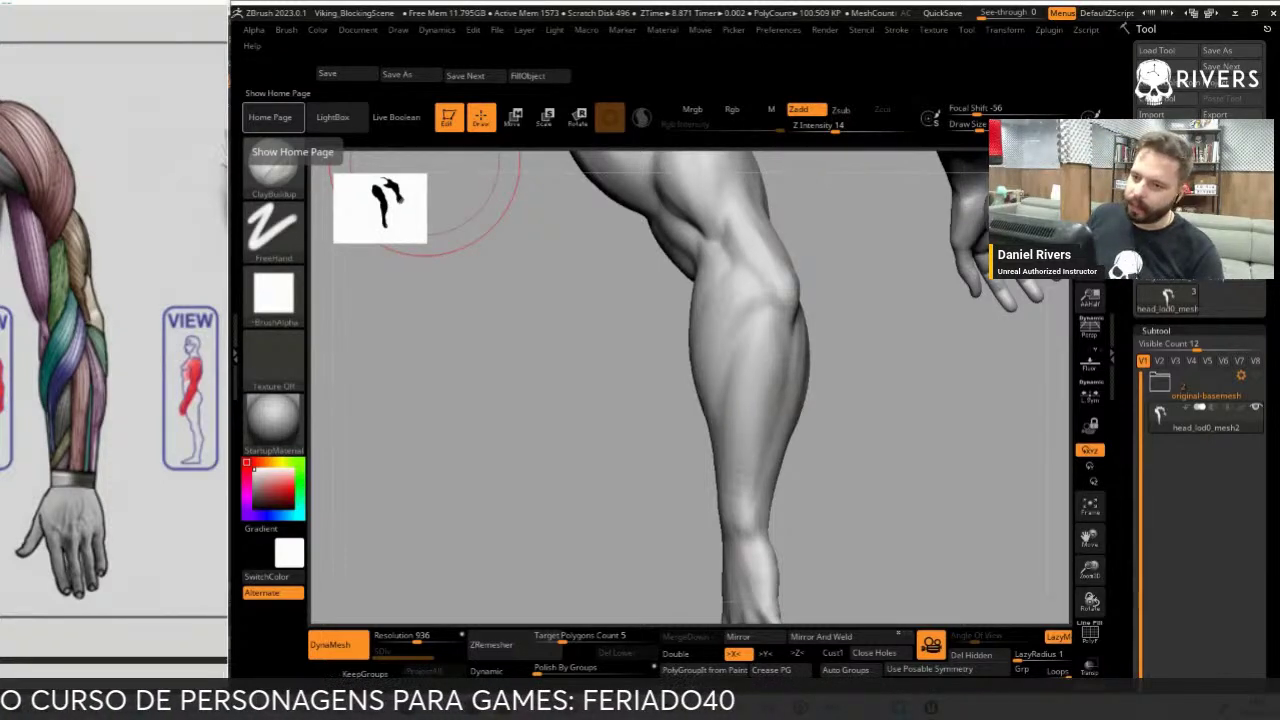
Save the project and orbit the figure from the arm around to the front torso
left_click(359, 73)
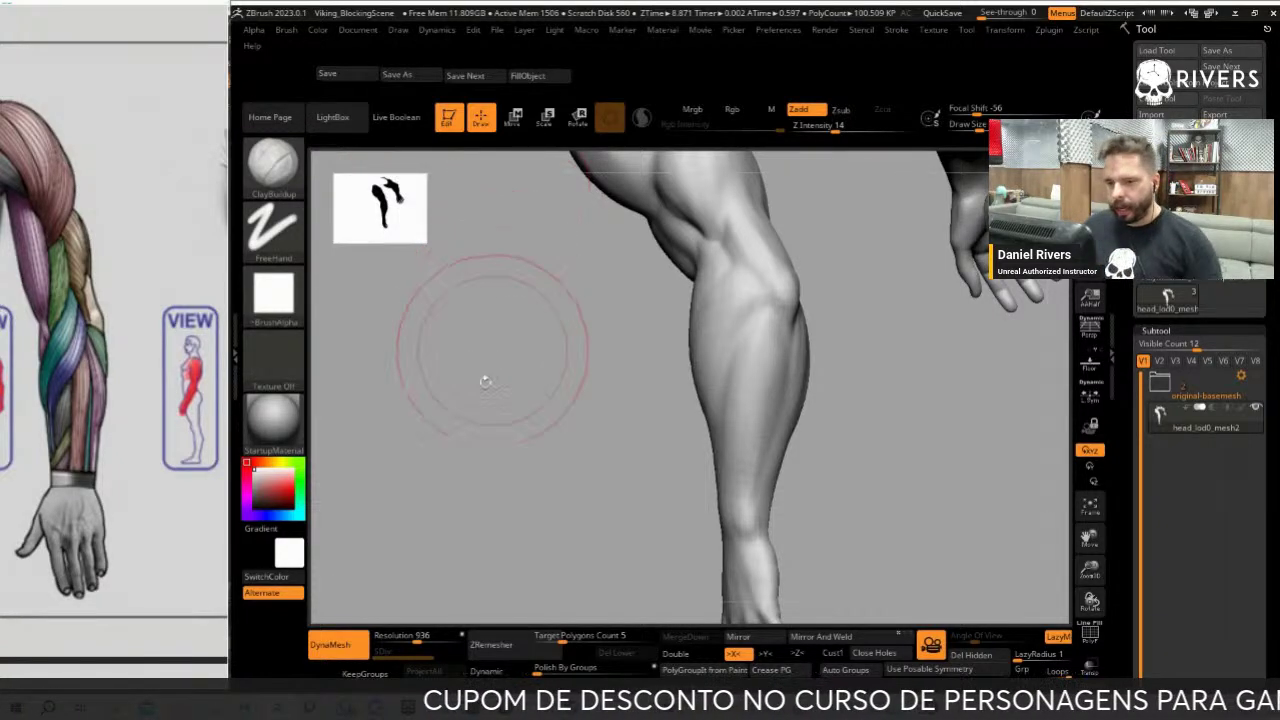
left_click_drag(486, 377, 471, 357)
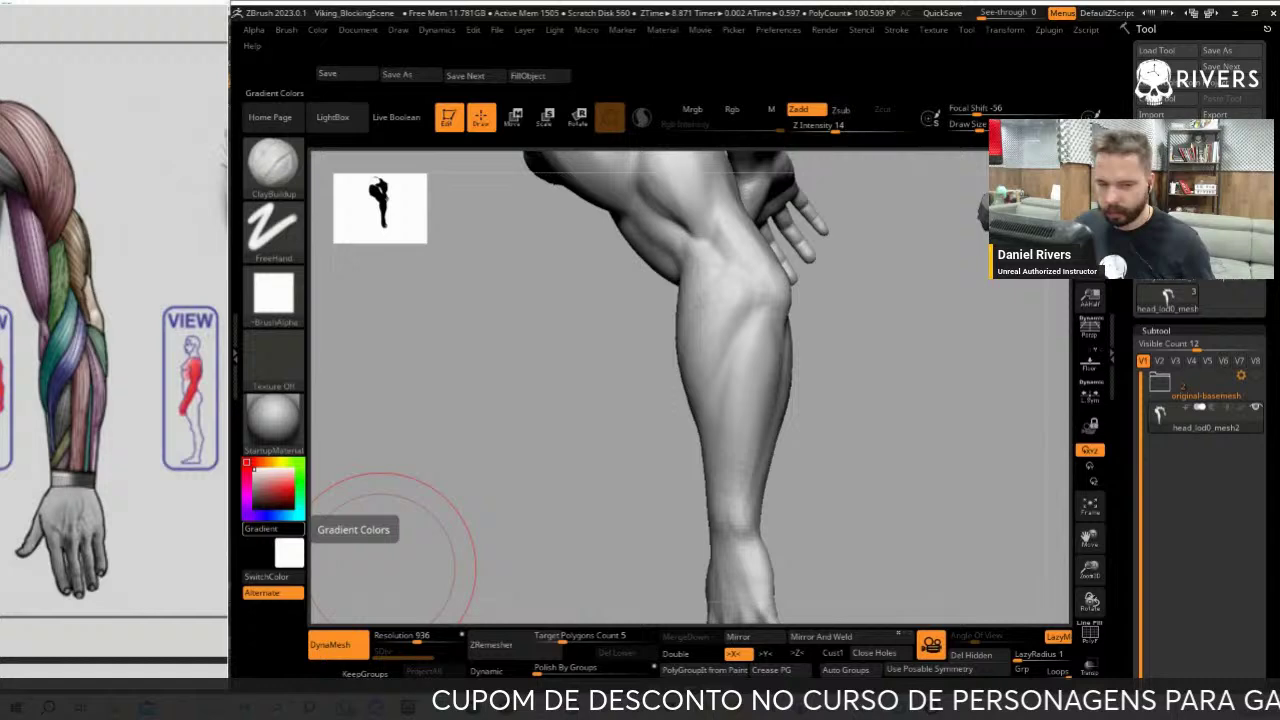
mouse_move(960, 457)
left_mouse_down()
mouse_move(971, 434)
mouse_move(919, 425)
left_mouse_up()
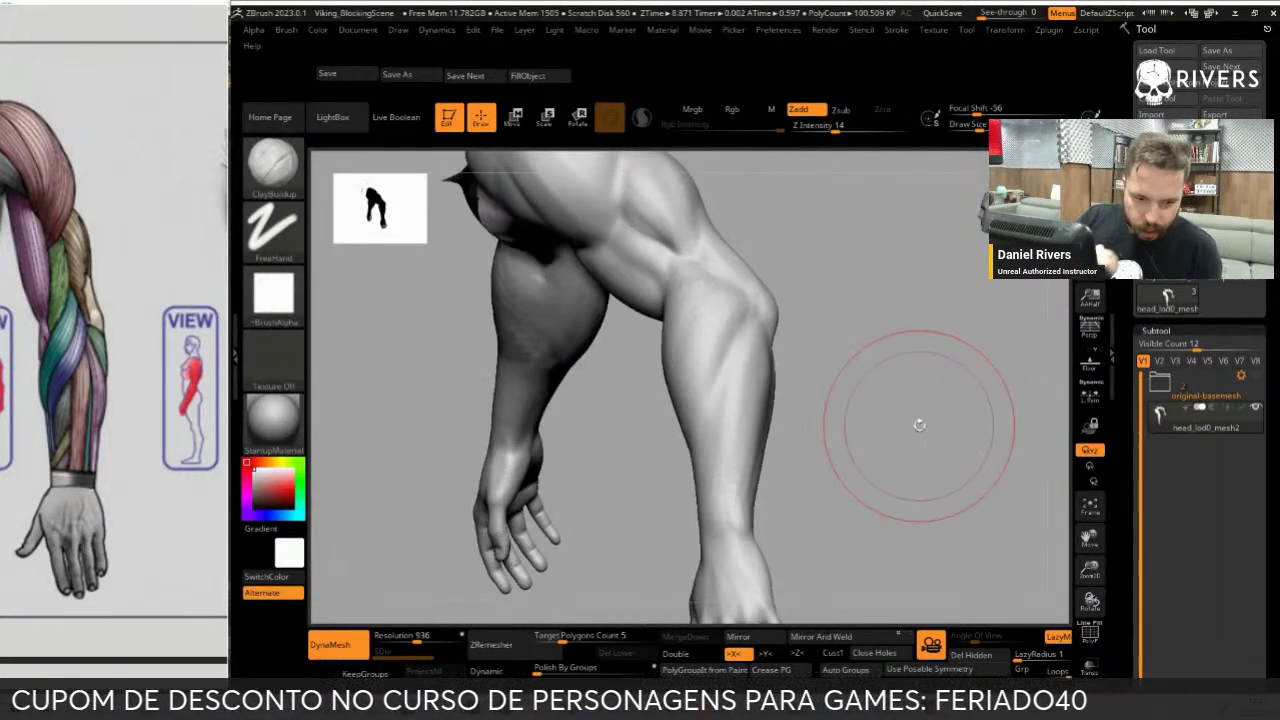
mouse_move(919, 425)
left_mouse_down()
mouse_move(908, 331)
mouse_move(886, 360)
mouse_move(876, 342)
mouse_move(886, 371)
mouse_move(594, 471)
mouse_move(523, 443)
mouse_move(468, 488)
mouse_move(509, 380)
mouse_move(586, 351)
mouse_move(457, 463)
mouse_move(647, 487)
left_mouse_up()
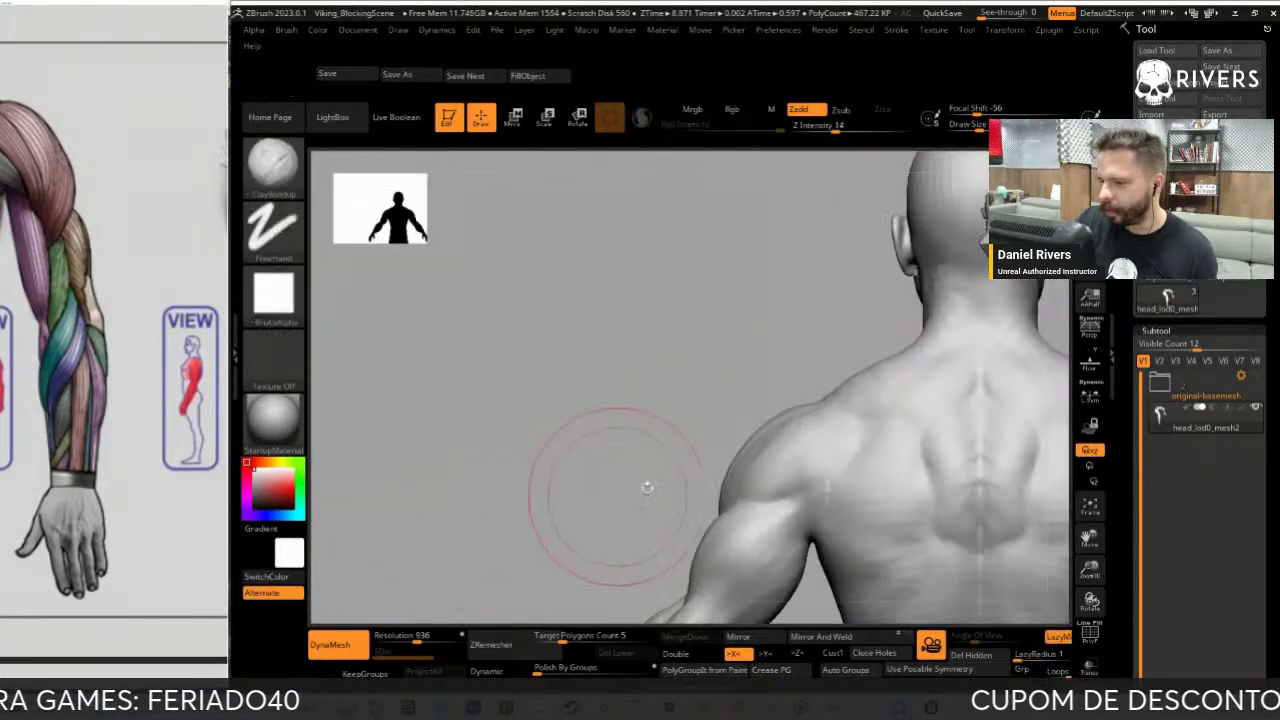
Orbit to the back of both shoulders while cycling Move, DamStandard and ClayBuildup brushes
key("b")
key("m")
key("v")
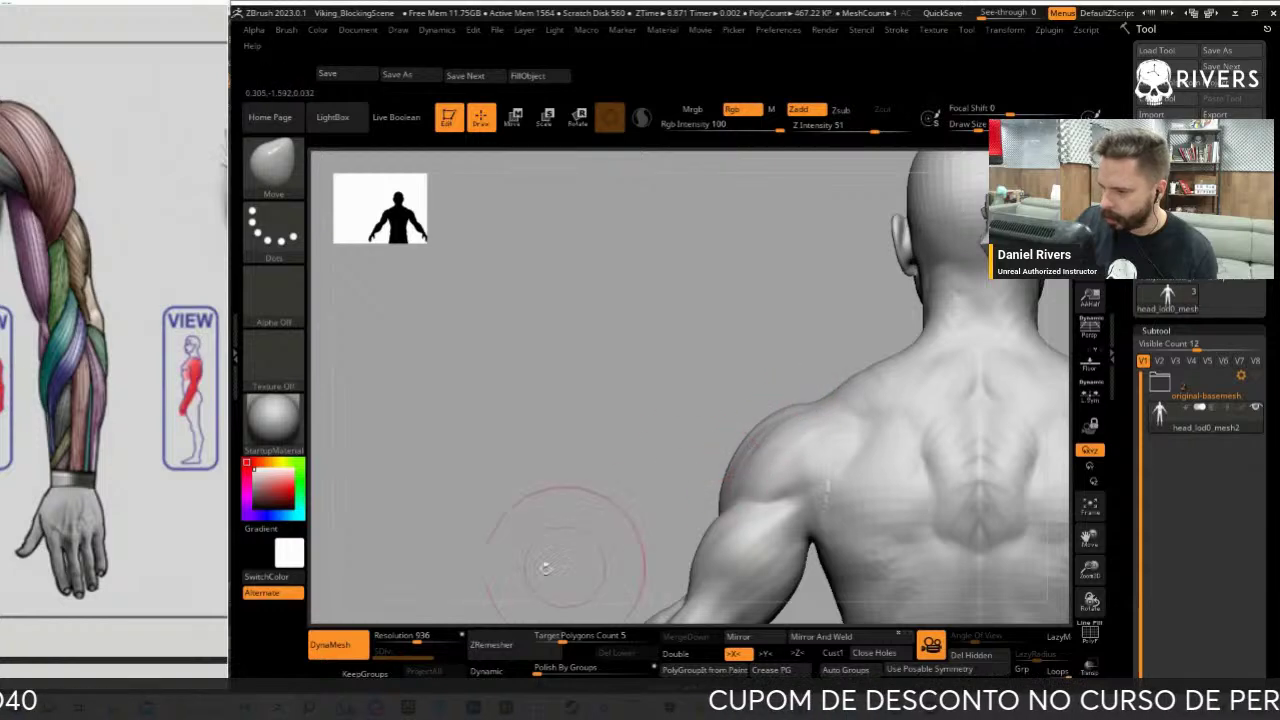
left_click_drag(543, 557, 551, 449)
key("b")
key("d")
key("s")
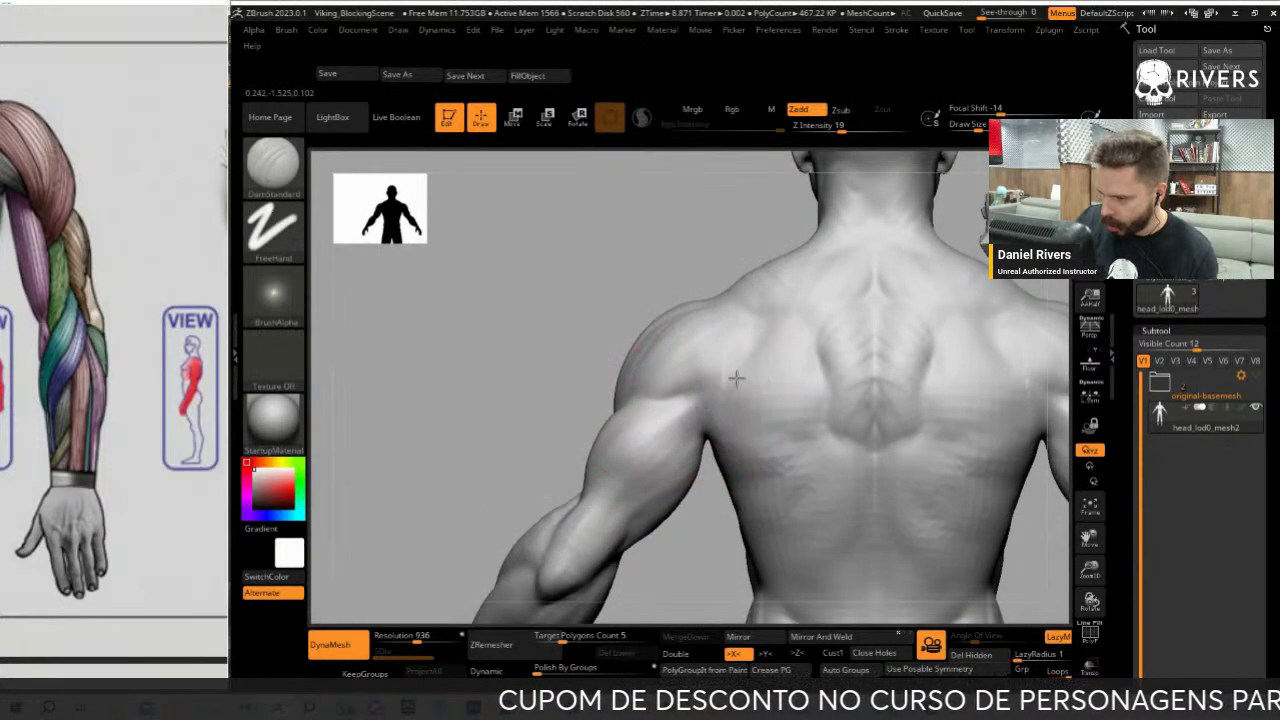
key("b")
key("c")
Alternate DamStandard creases and ClayBuildup clay on the deltoid and upper back
key("b")
left_click_drag(464, 490, 668, 360)
key("b")
key("d")
key("s")
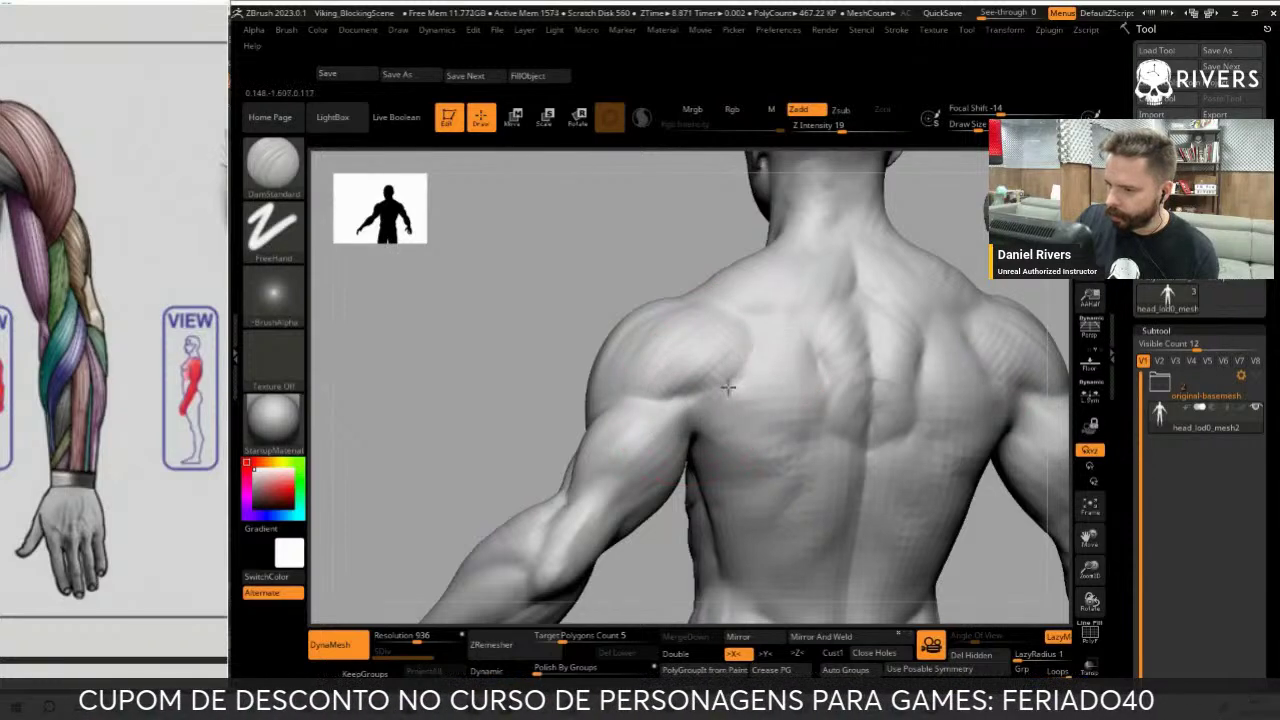
key("b")
key("c")
key("b")
right_click_drag(728, 388, 703, 351)
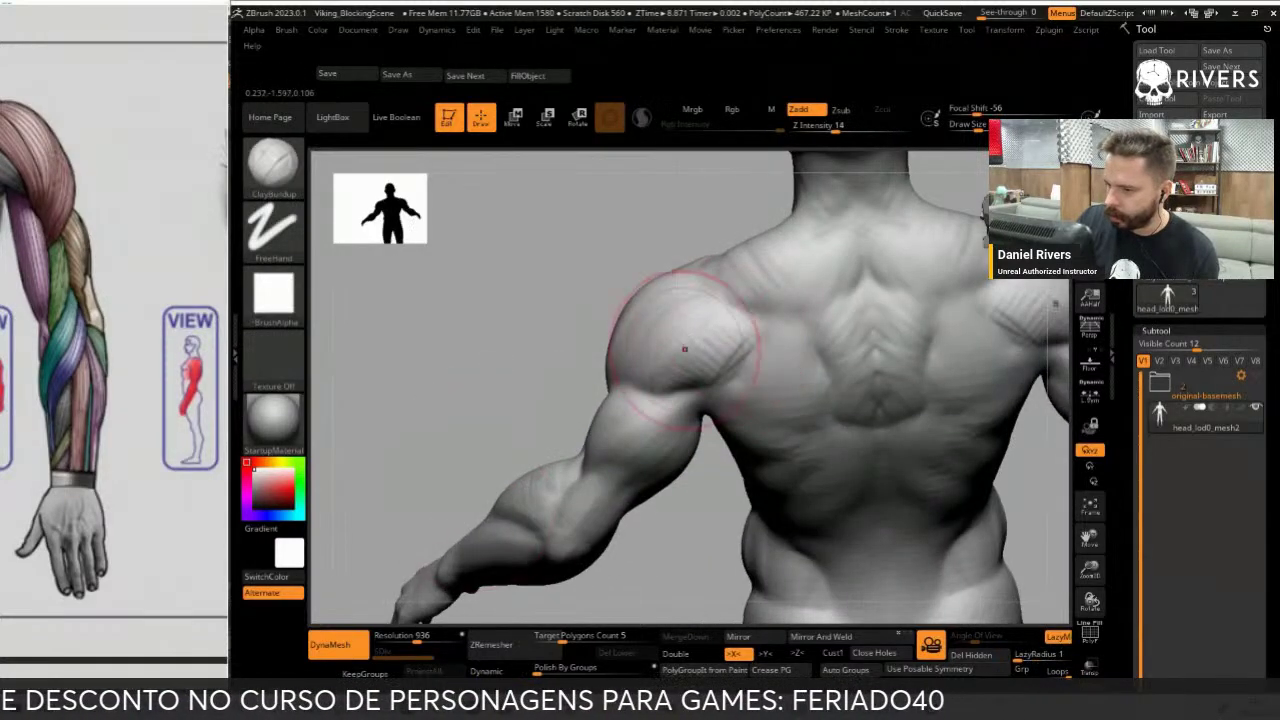
key("b")
key("d")
key("s")
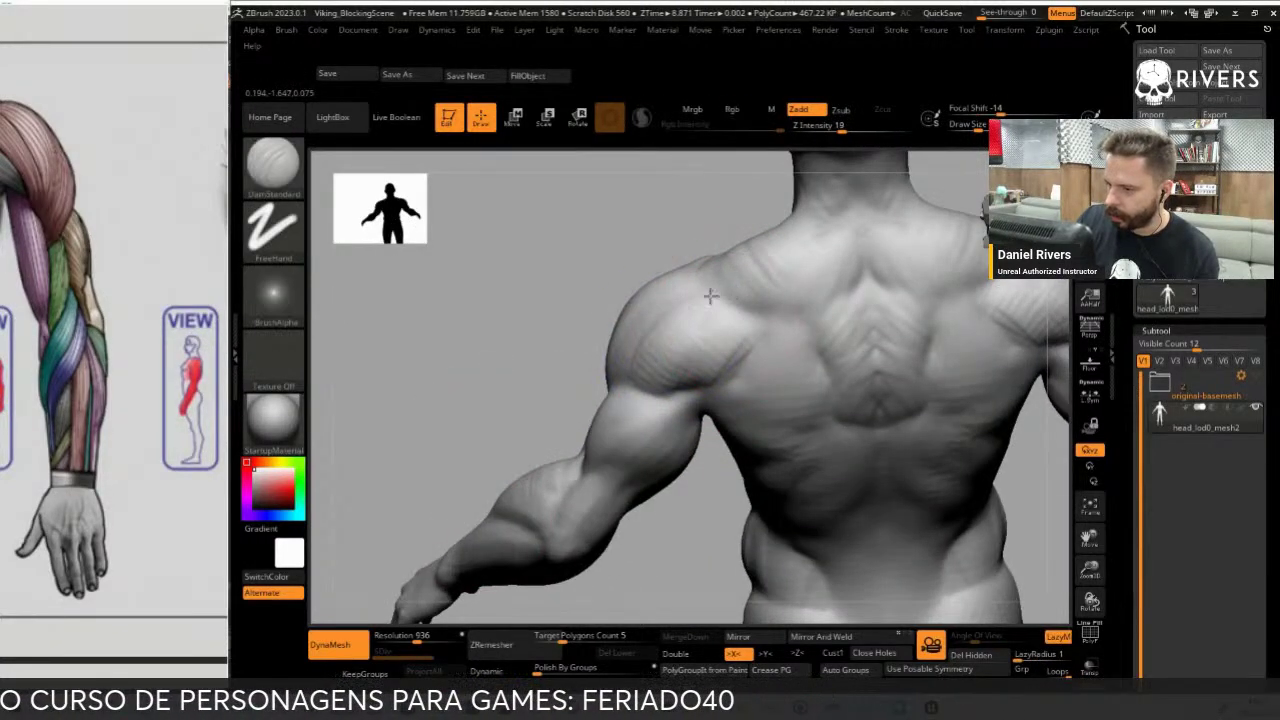
right_click_drag(829, 329, 700, 337)
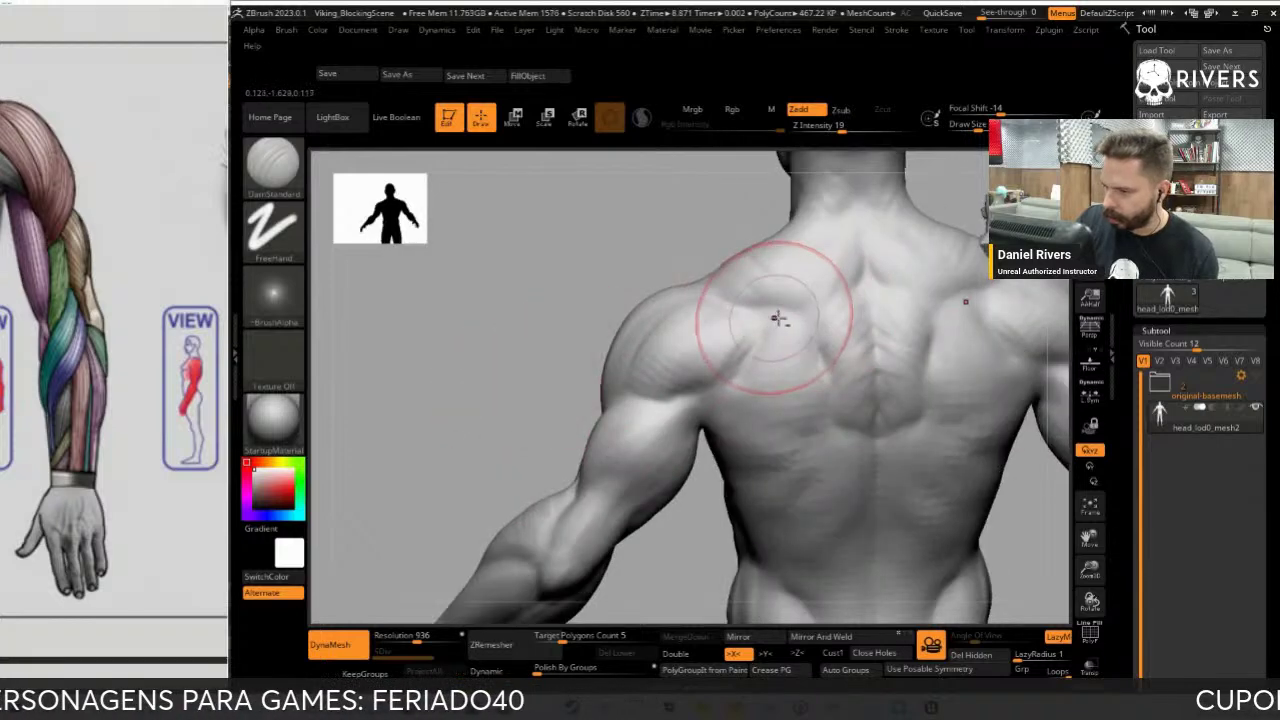
mouse_move(777, 320)
right_mouse_down()
mouse_move(427, 394)
mouse_move(755, 286)
right_mouse_up()
key("b")
key("c")
Carve further creases around the shoulder and back from rear and side angles, then add clay
key("b")
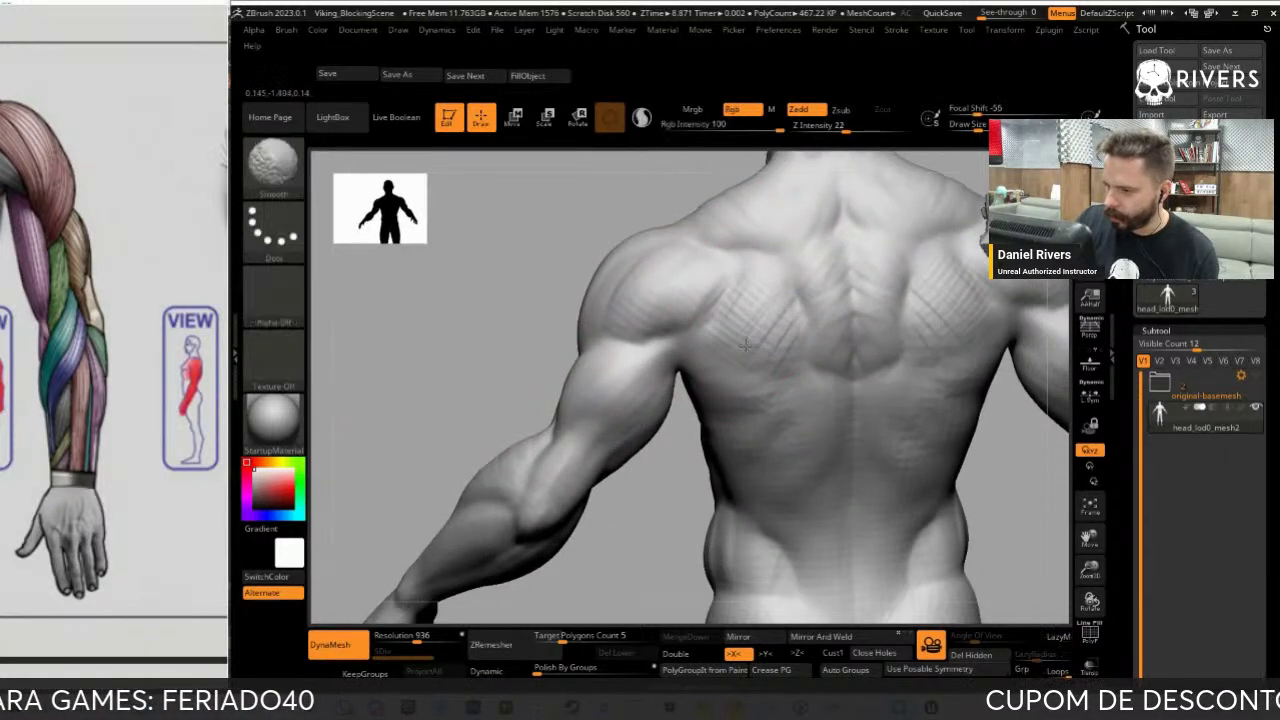
right_click_drag(654, 526, 671, 409)
key("b")
key("d")
key("s")
right_click_drag(687, 523, 663, 503)
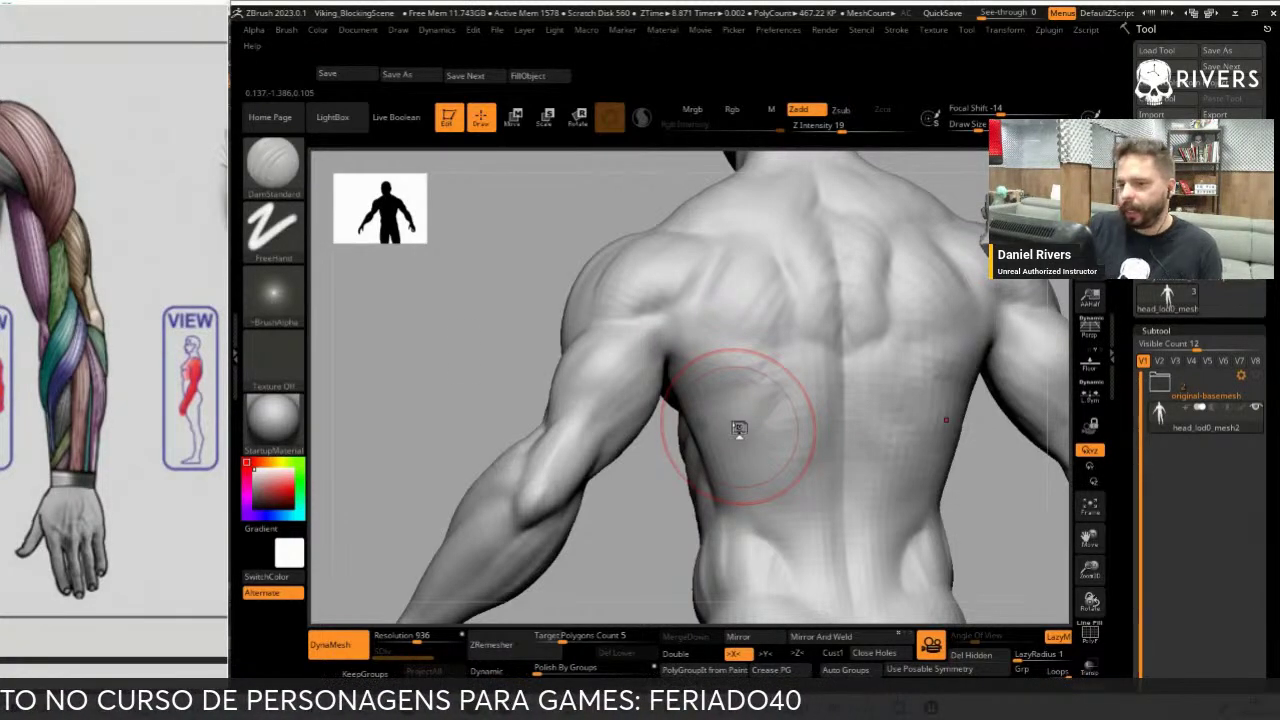
mouse_move(738, 428)
right_mouse_down()
mouse_move(400, 420)
mouse_move(676, 360)
mouse_move(643, 486)
mouse_move(700, 371)
right_mouse_up()
key("b")
key("c")
key("b")
right_click_drag(881, 264, 730, 385)
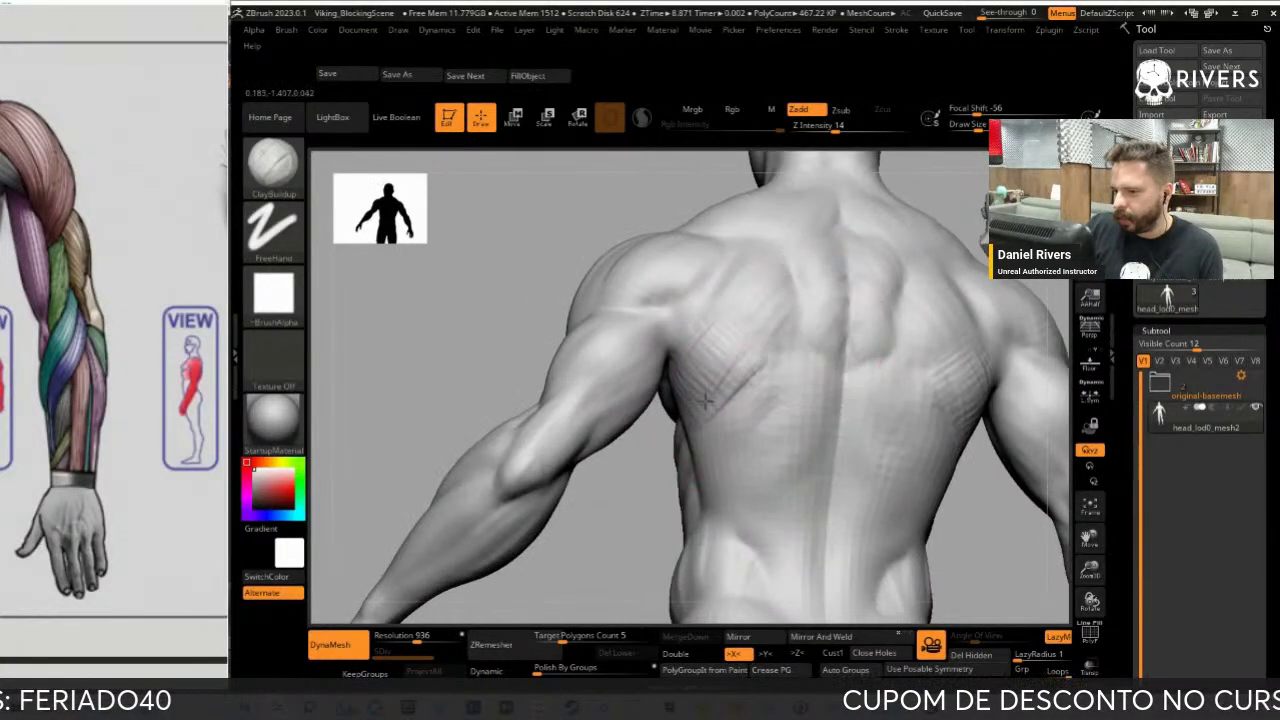
Lay hatch strokes on the lower back and Shift-smooth them into the muscle forms
key("shift")
right_click_drag(614, 540, 771, 386)
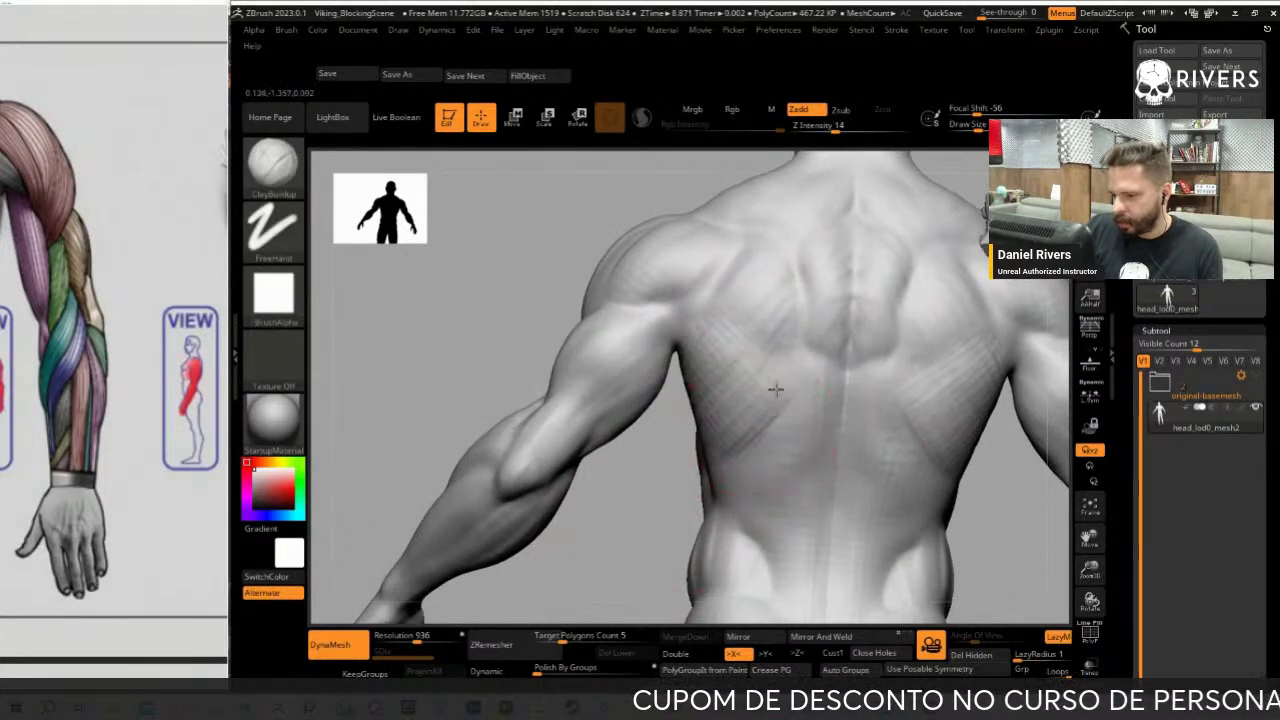
mouse_move(771, 386)
left_mouse_down()
mouse_move(740, 445)
mouse_move(753, 481)
mouse_move(800, 337)
left_mouse_up()
key("shift")
left_click_drag(835, 383, 814, 429, "shift")
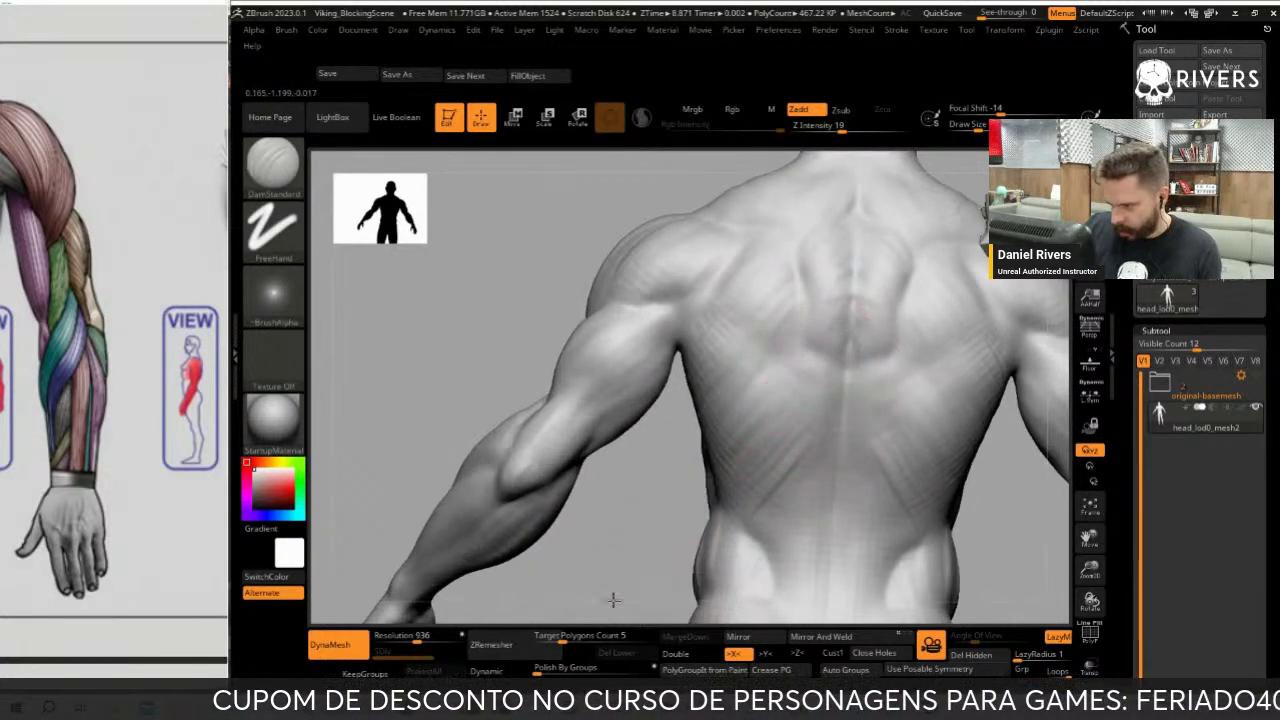
mouse_move(613, 600)
right_mouse_down()
mouse_move(829, 371)
mouse_move(872, 424)
right_mouse_up()
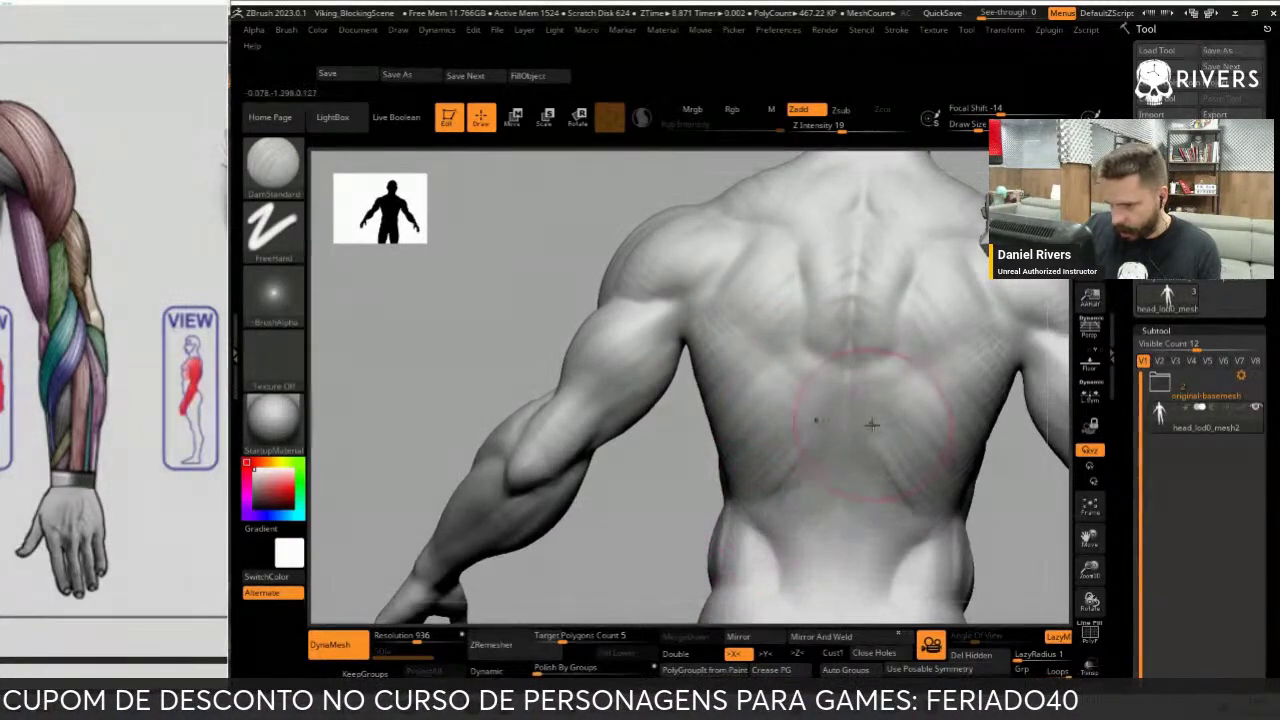
Zoom the reference to the back-muscle image and orbit the torso to compare
scroll(125, 375, "down", 3)
scroll(125, 375, "down", 2)
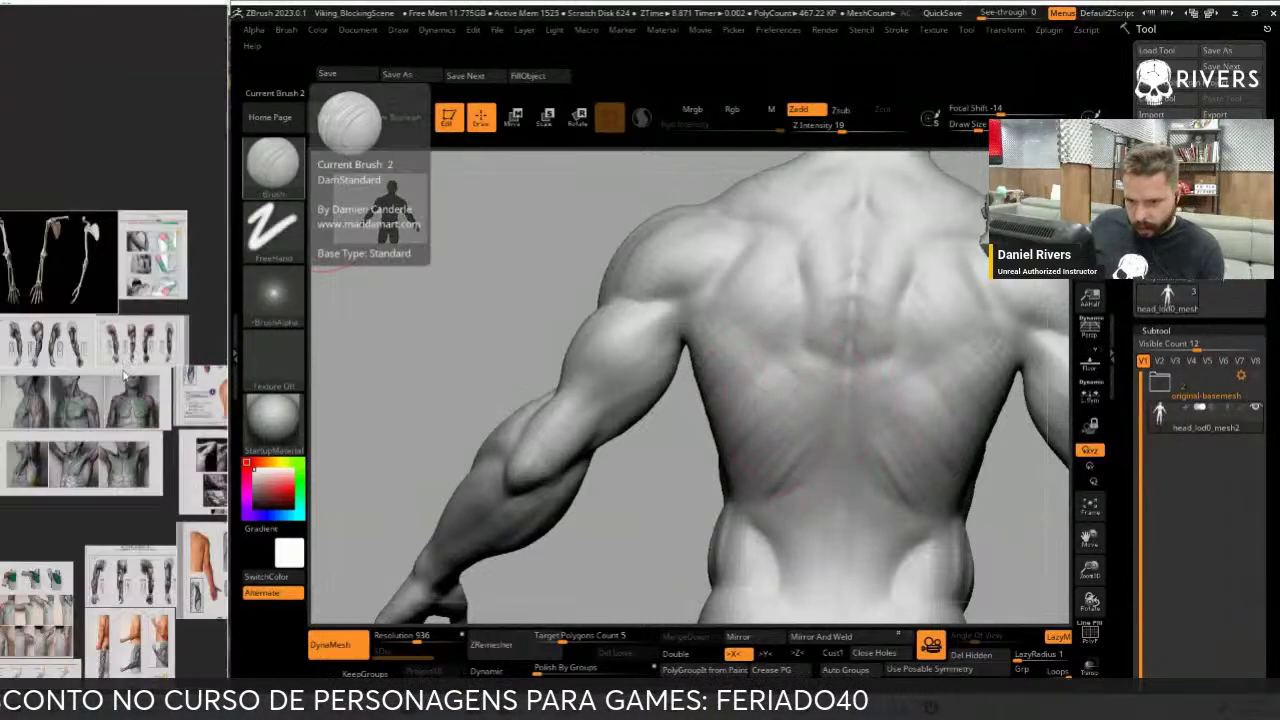
scroll(125, 375, "down", 2)
scroll(138, 410, "up", 1)
scroll(138, 410, "up", 1)
scroll(138, 412, "up", 3)
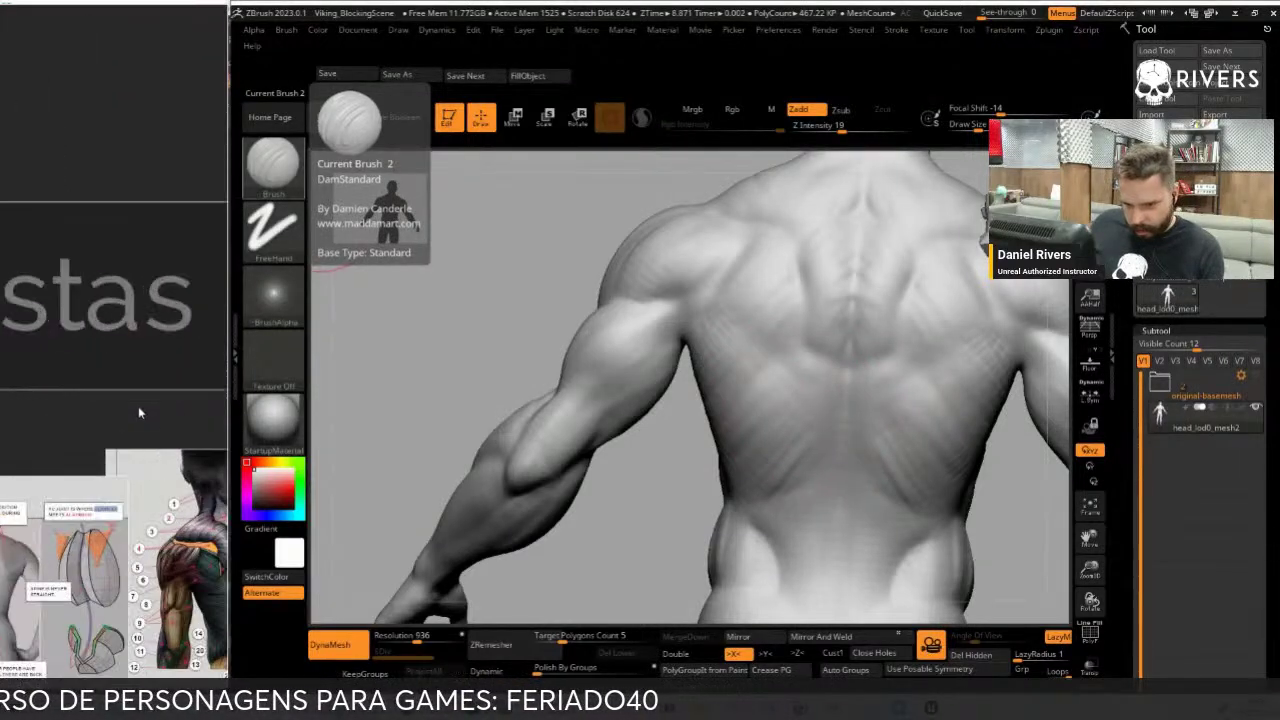
scroll(140, 413, "down", 2)
scroll(83, 373, "up", 2)
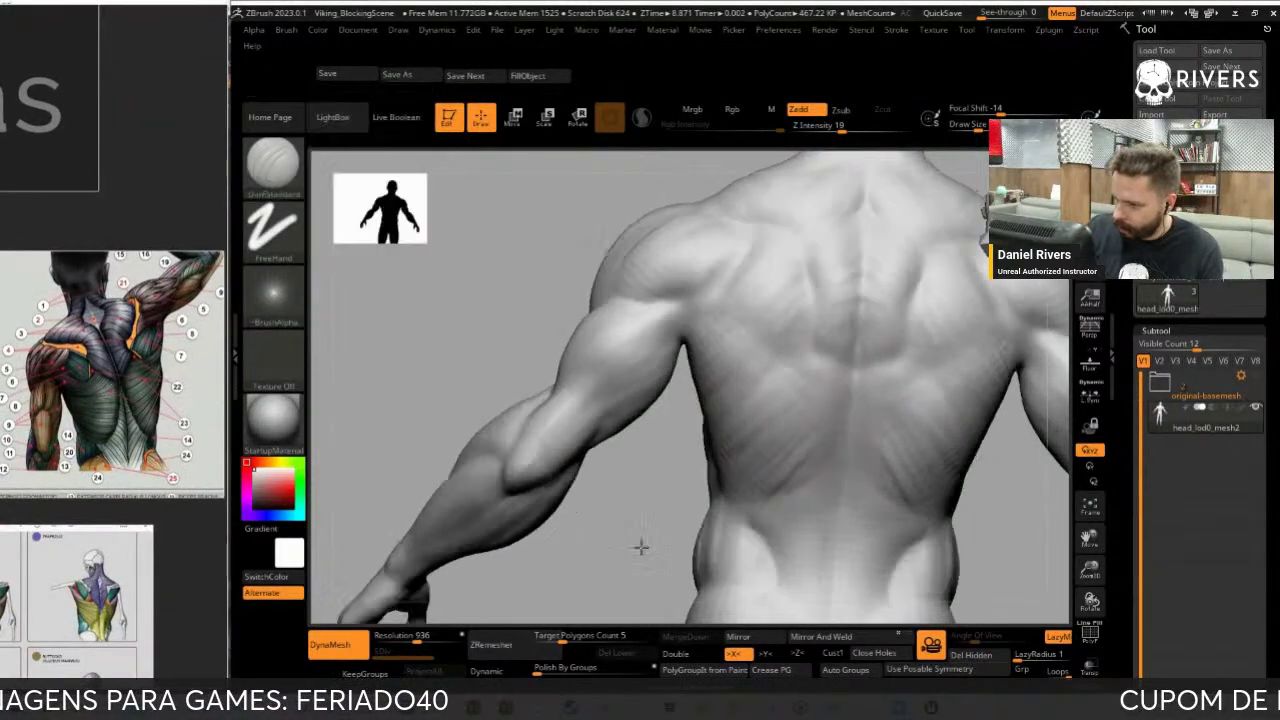
left_click_drag(640, 543, 829, 371)
left_click_drag(649, 560, 764, 510)
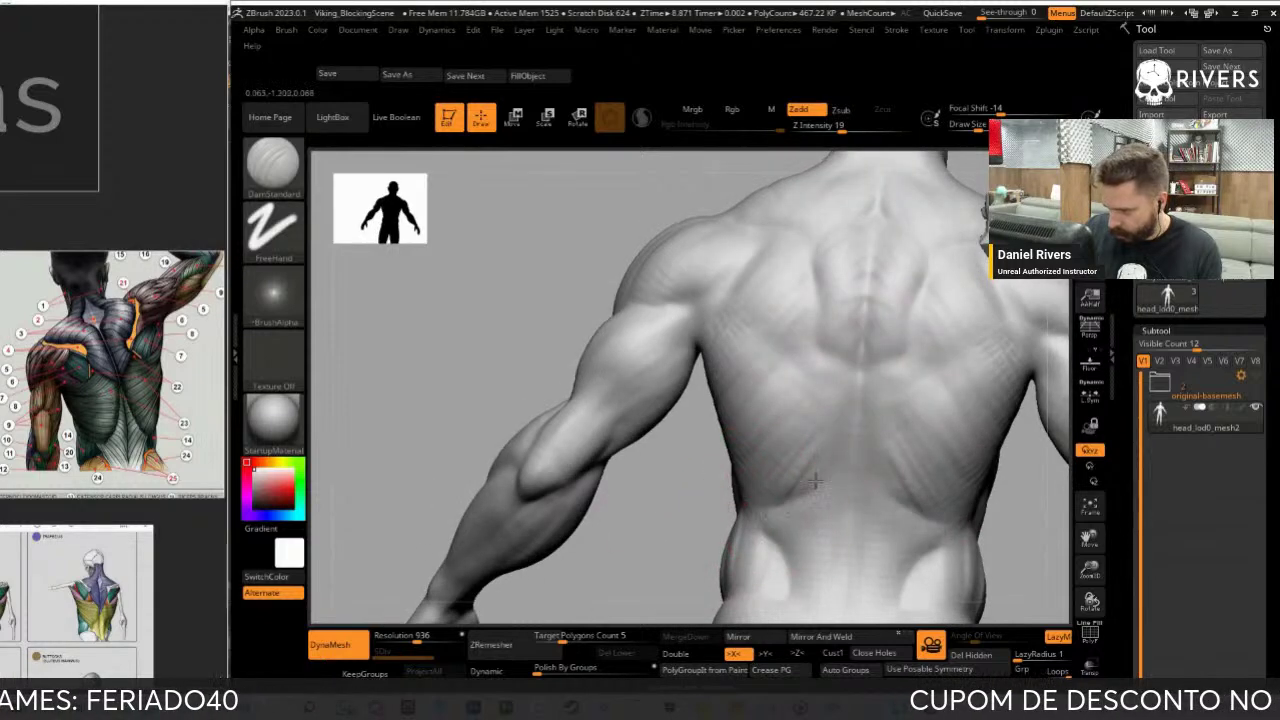
Lay ClayBuildup strokes across the mid-back, then smooth them
key("b")
key("c")
key("b")
mouse_move(840, 425)
left_mouse_down()
mouse_move(822, 401)
mouse_move(885, 430)
mouse_move(791, 471)
left_mouse_up()
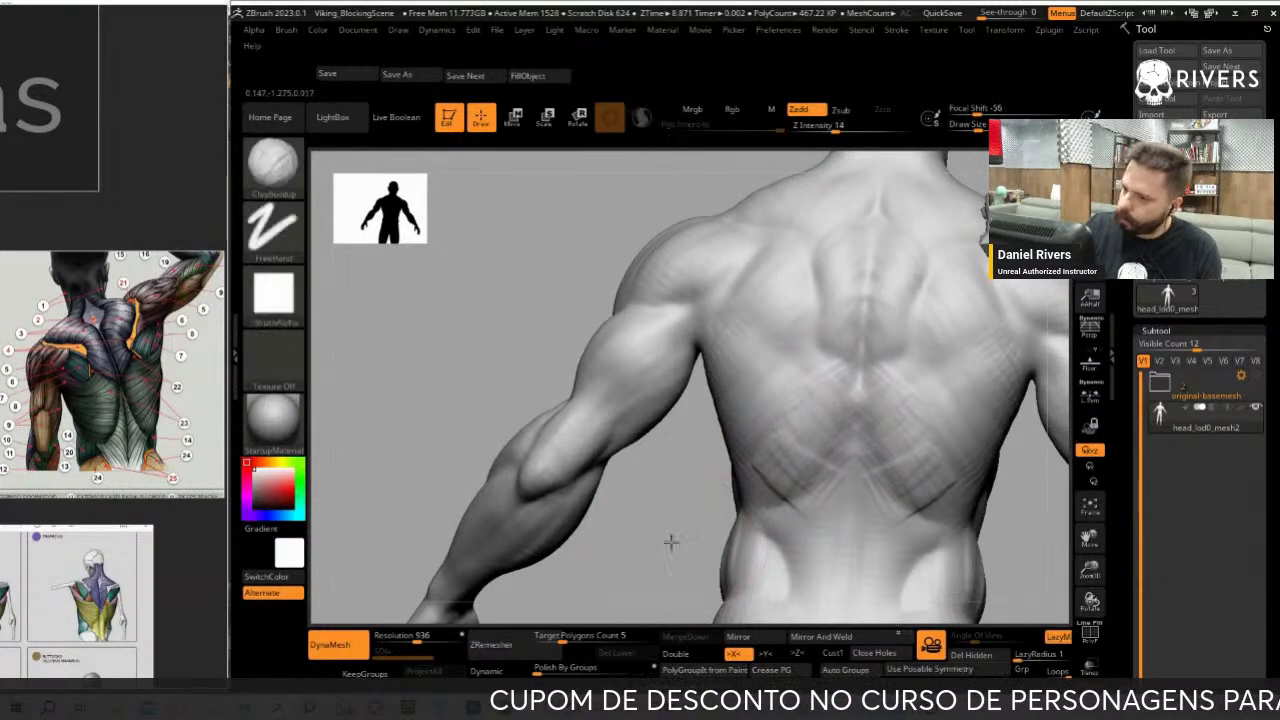
mouse_move(670, 541)
left_mouse_down()
mouse_move(808, 380)
mouse_move(805, 462)
left_mouse_up()
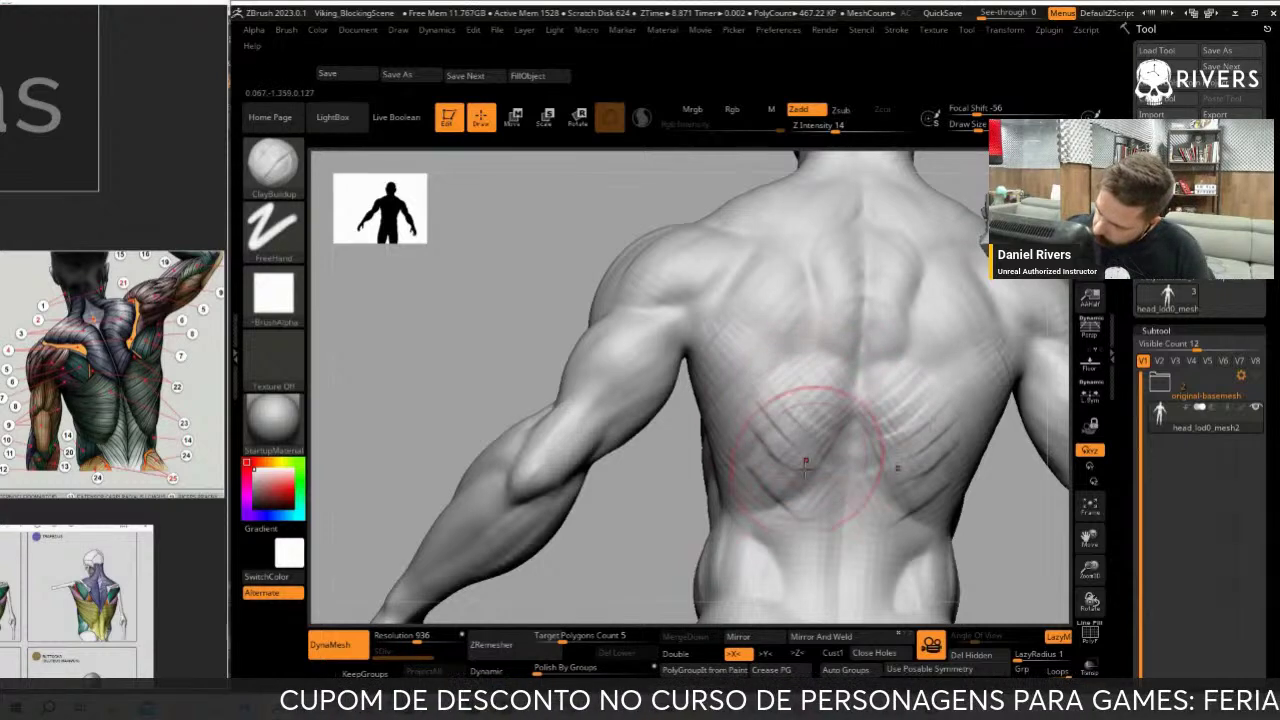
key("shift")
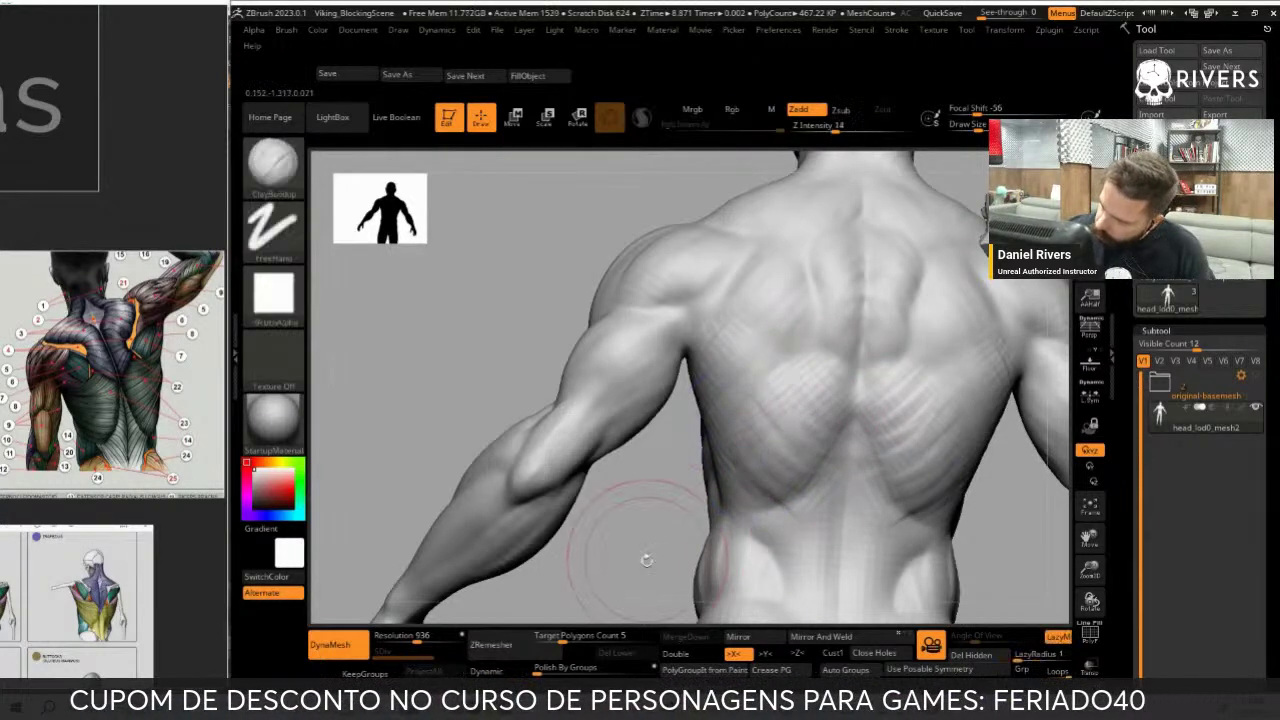
Add clay strokes on the lower back below the shoulder blade and smooth them
left_click_drag(614, 557, 767, 376)
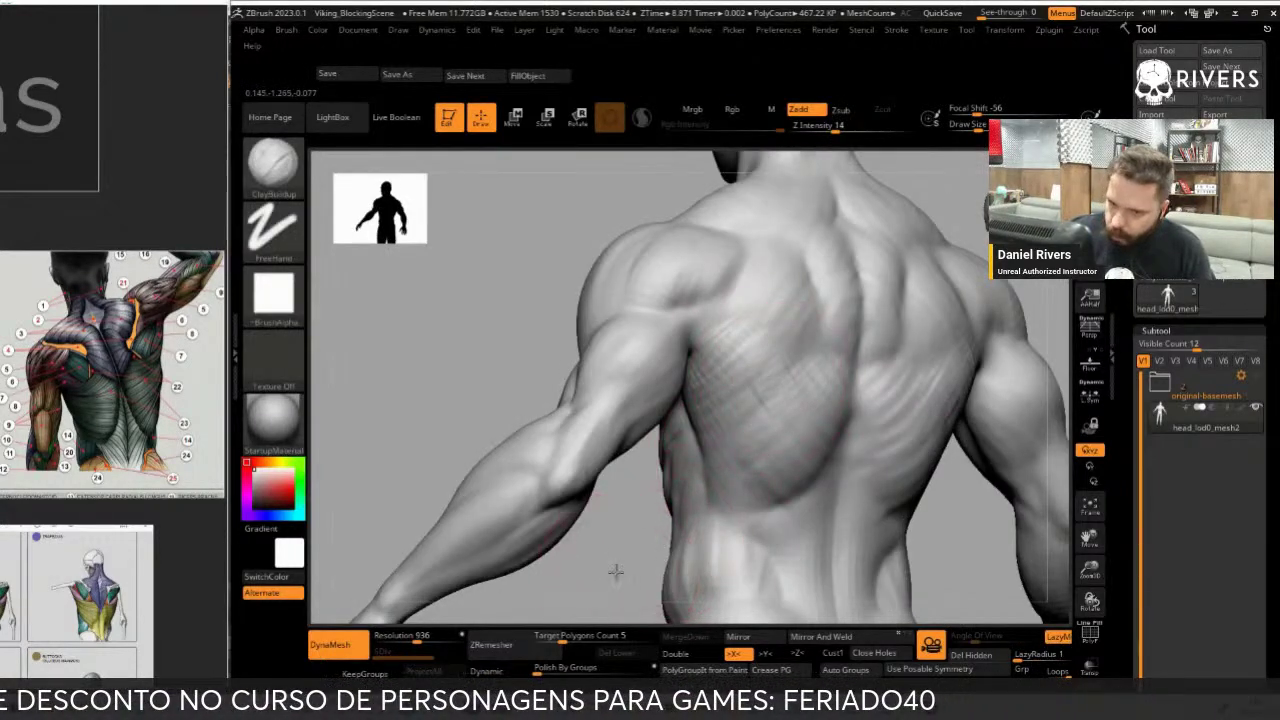
mouse_move(615, 572)
left_mouse_down()
mouse_move(829, 386)
mouse_move(786, 357)
mouse_move(857, 357)
mouse_move(718, 378)
mouse_move(840, 340)
mouse_move(757, 423)
left_mouse_up()
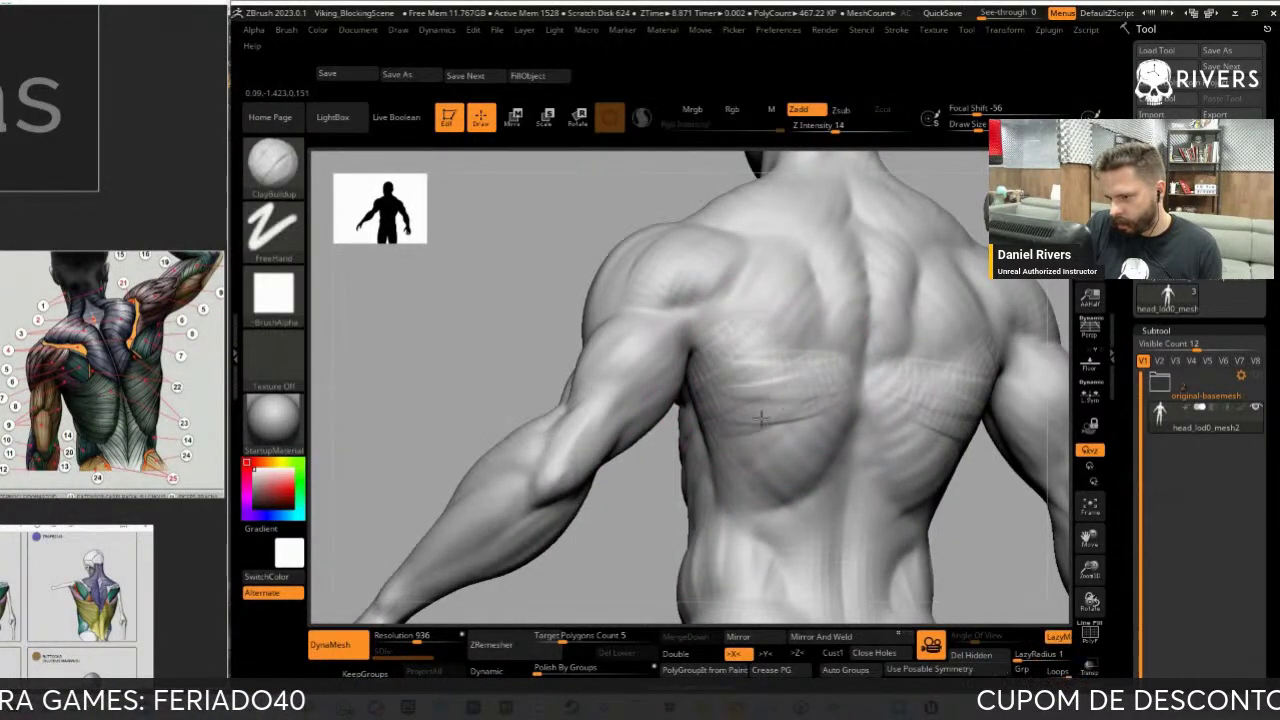
left_click_drag(740, 350, 803, 412)
key("shift")
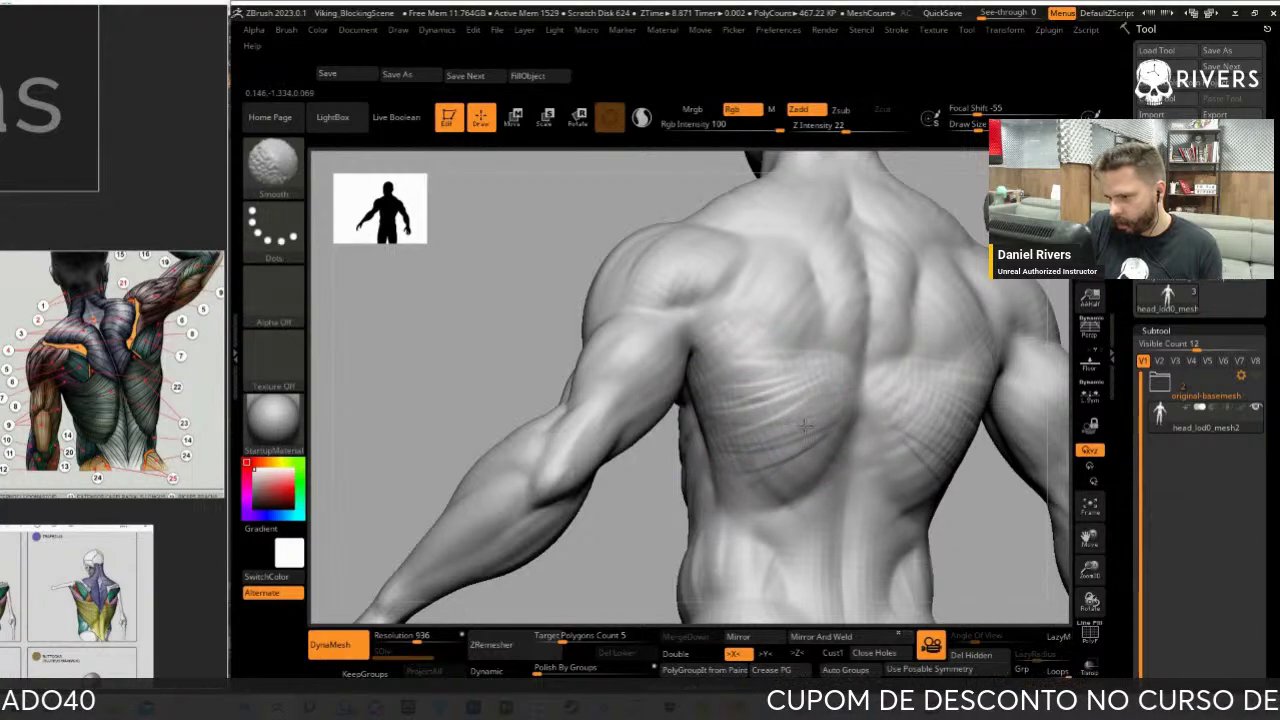
left_click_drag(652, 524, 857, 371, "shift")
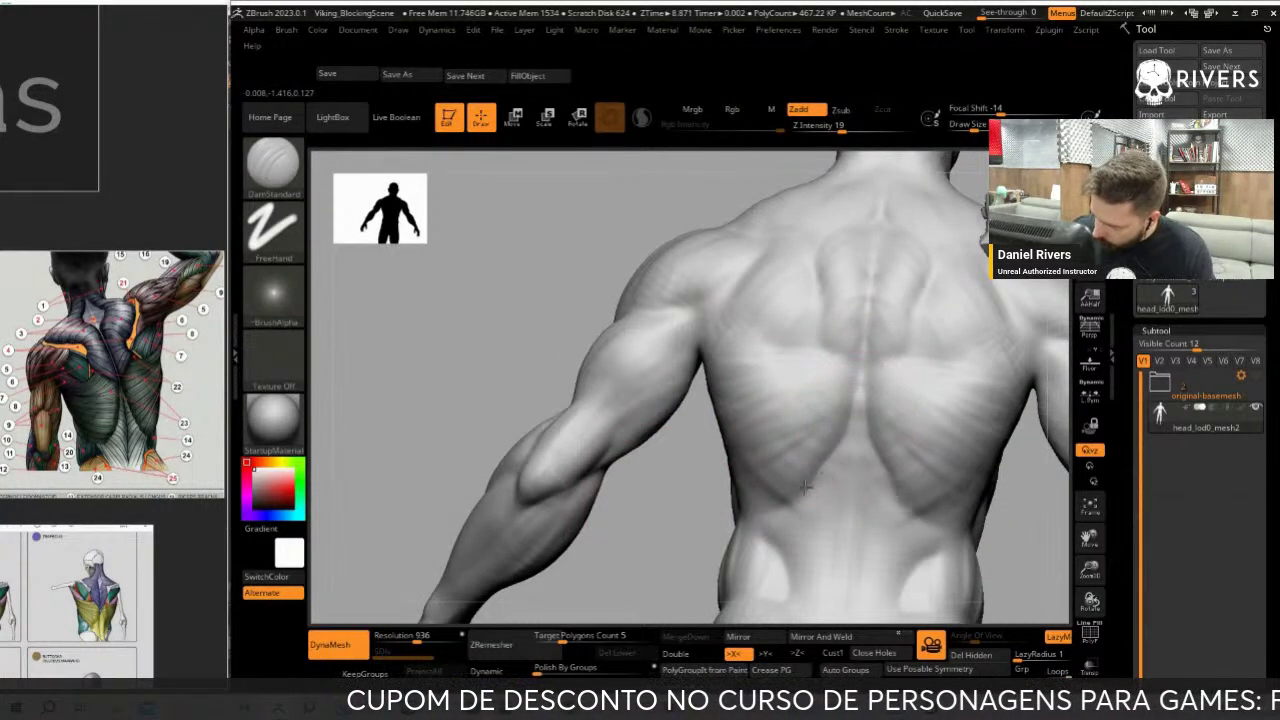
right_click_drag(720, 530, 786, 486)
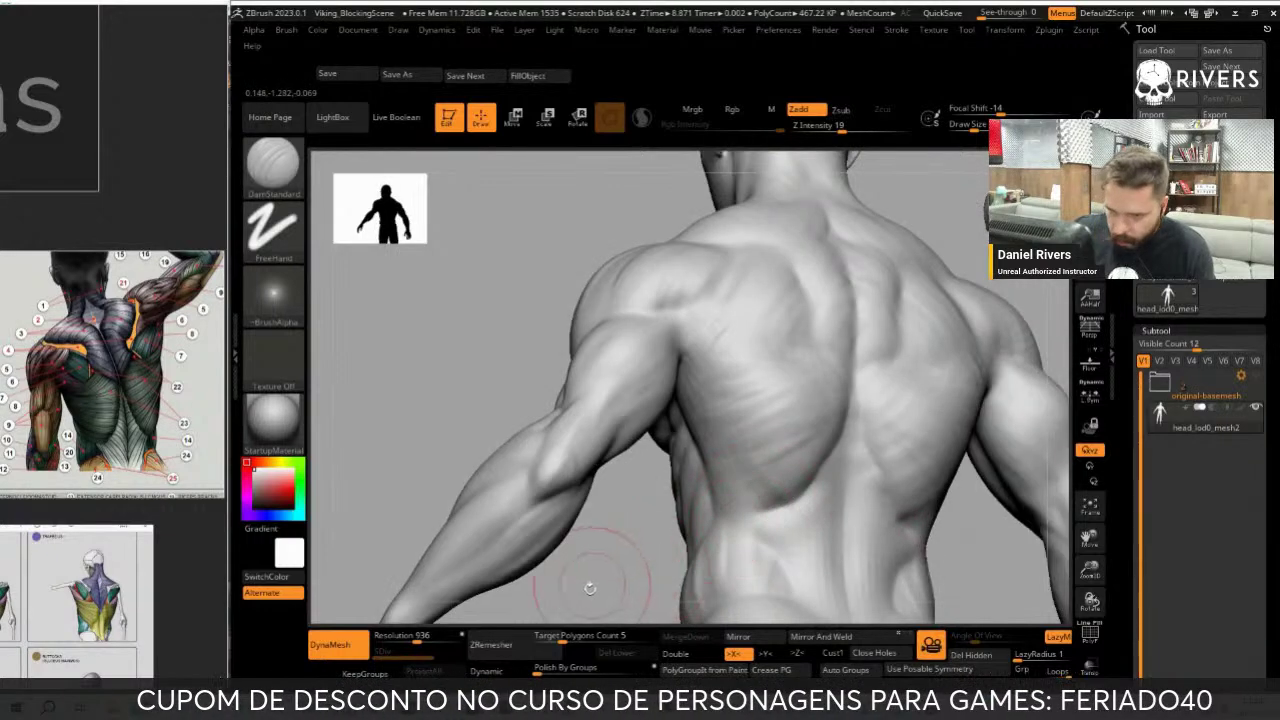
Build up clay along the lower lat and smooth the lat area
right_click_drag(587, 586, 737, 500)
key("b")
key("c")
key("b")
mouse_move(775, 492)
left_mouse_down()
mouse_move(714, 461)
mouse_move(752, 476)
left_mouse_up()
right_click_drag(586, 571, 565, 582)
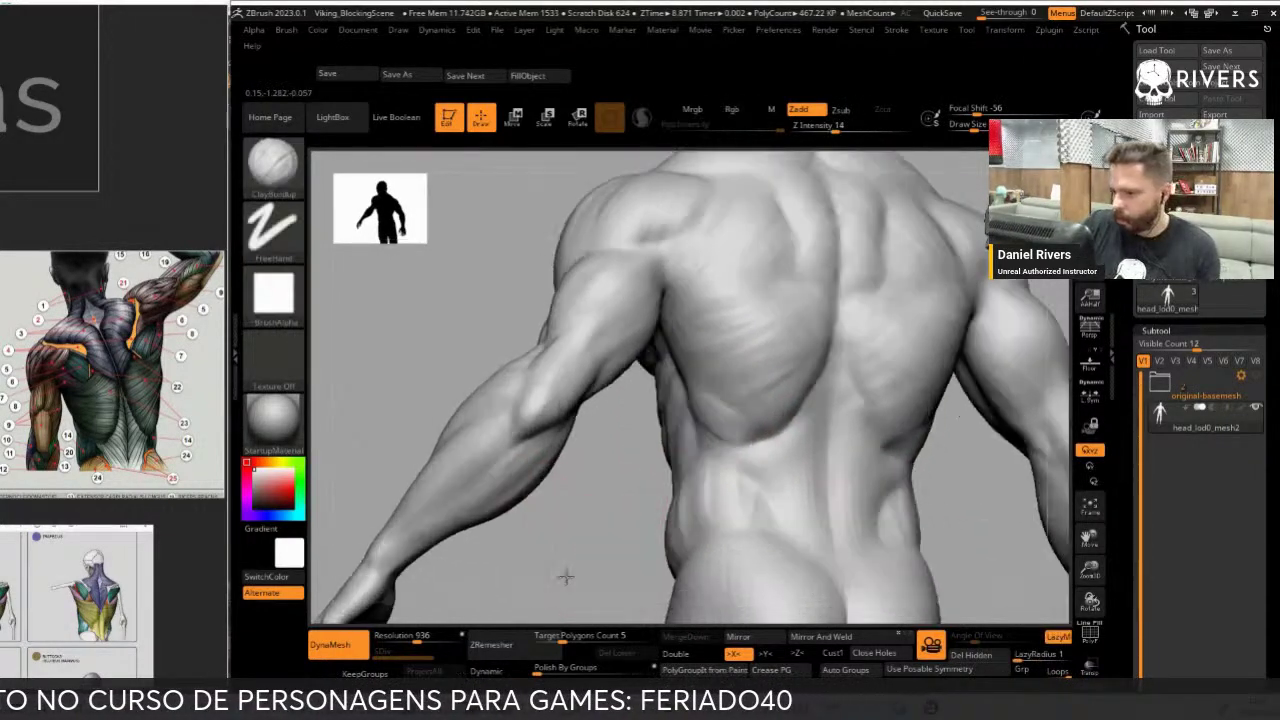
left_click_drag(740, 400, 720, 480, "shift")
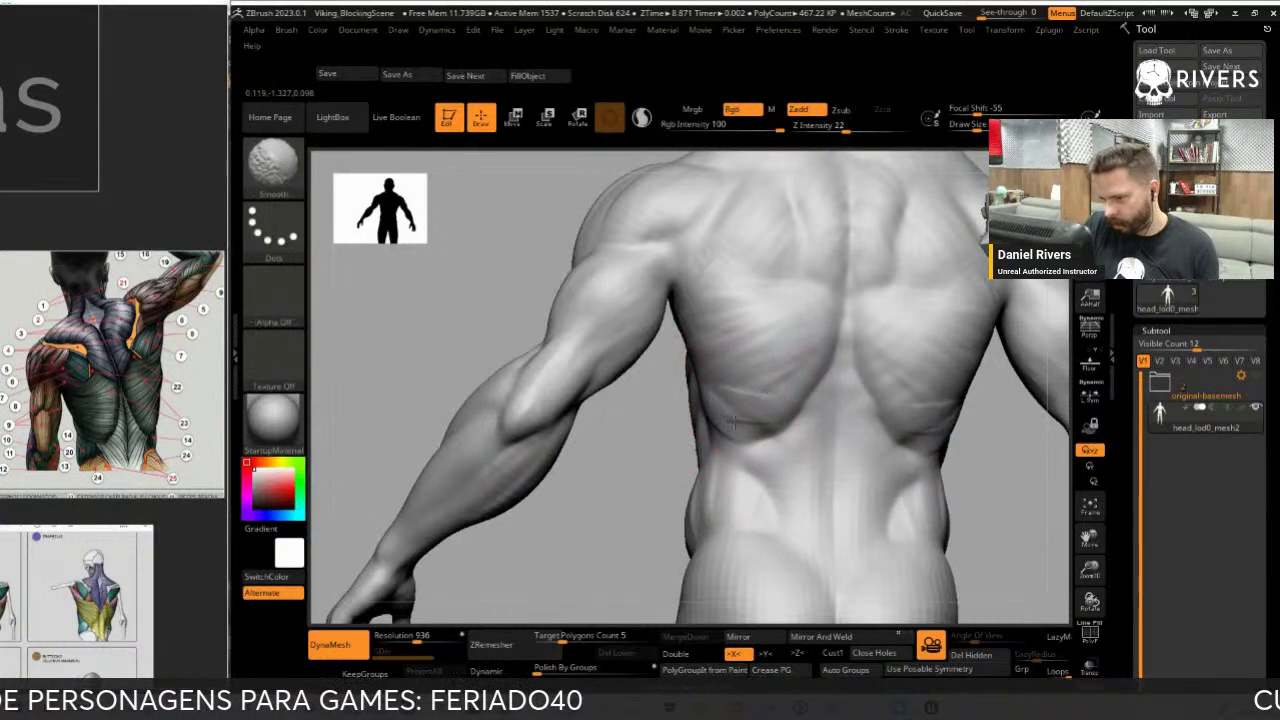
mouse_move(585, 570)
right_mouse_down()
mouse_move(594, 549)
mouse_move(591, 563)
mouse_move(571, 549)
mouse_move(571, 529)
mouse_move(700, 414)
right_mouse_up()
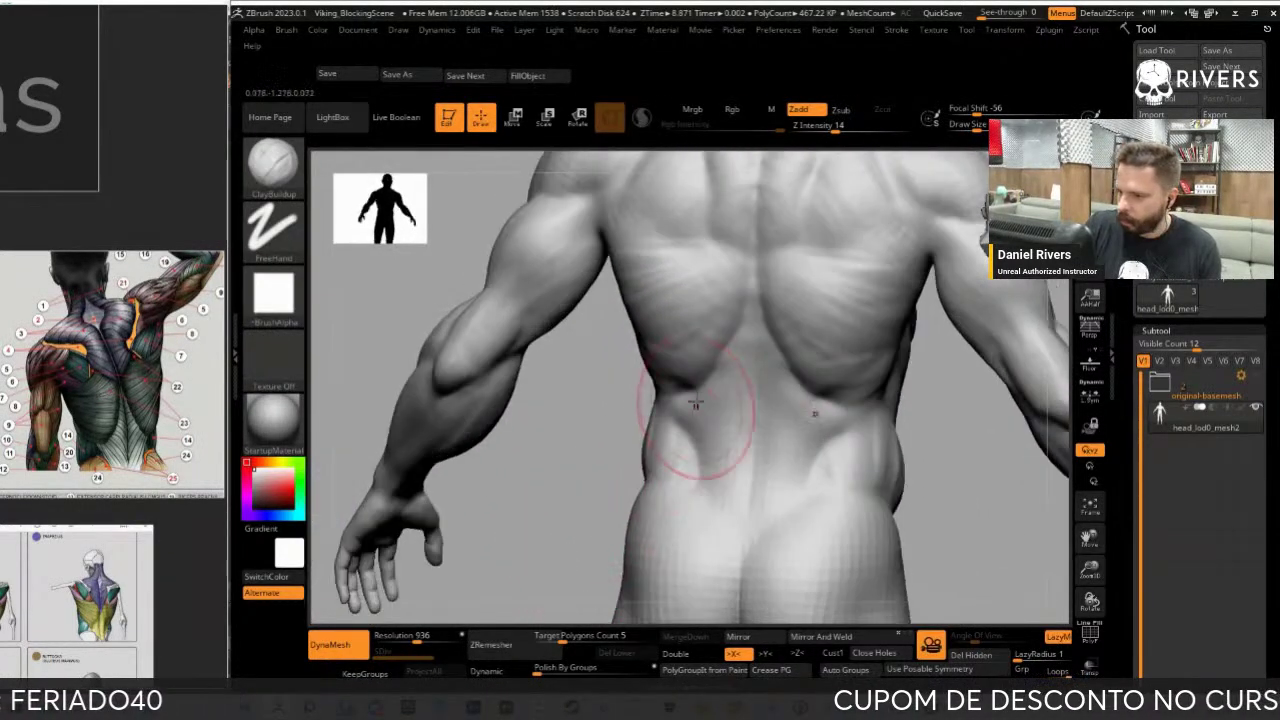
From a square back view, build up clay on the lower back with a smaller ClayBuildup brush
key("b")
key("d")
key("s")
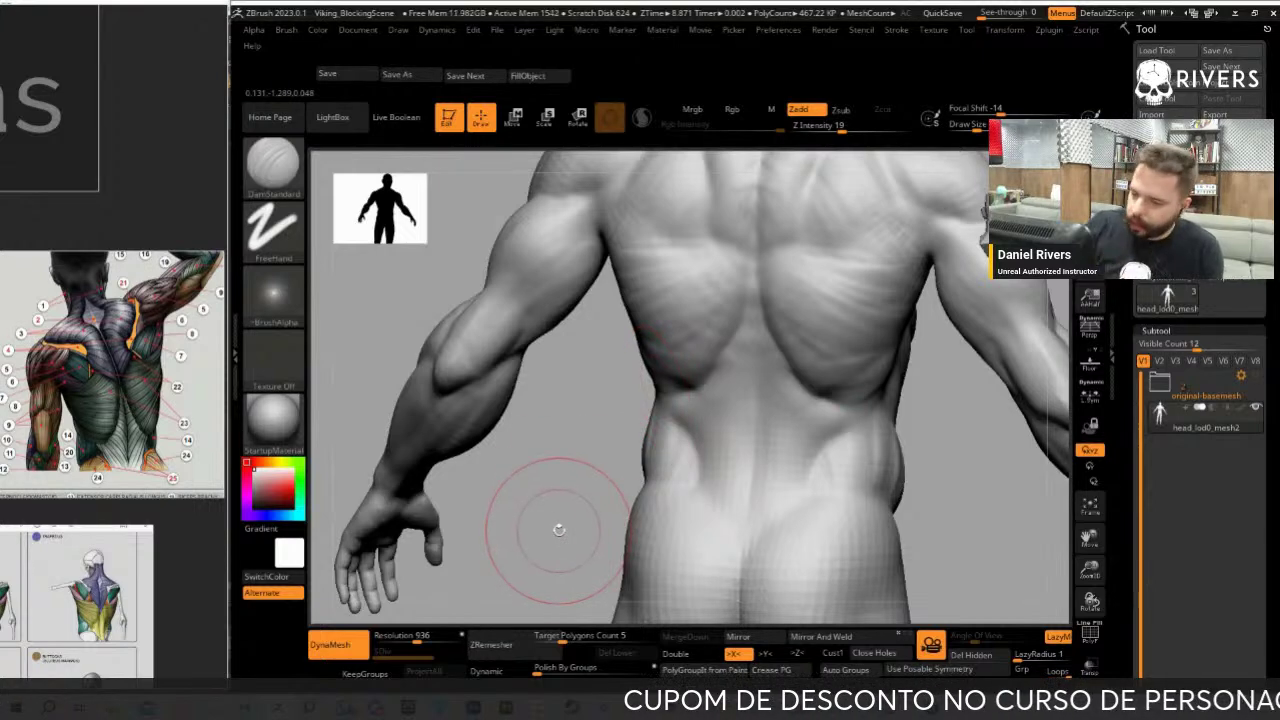
mouse_move(559, 529)
right_mouse_down()
mouse_move(543, 523)
mouse_move(740, 360)
right_mouse_up()
key("b")
key("c")
key("b")
key("s")
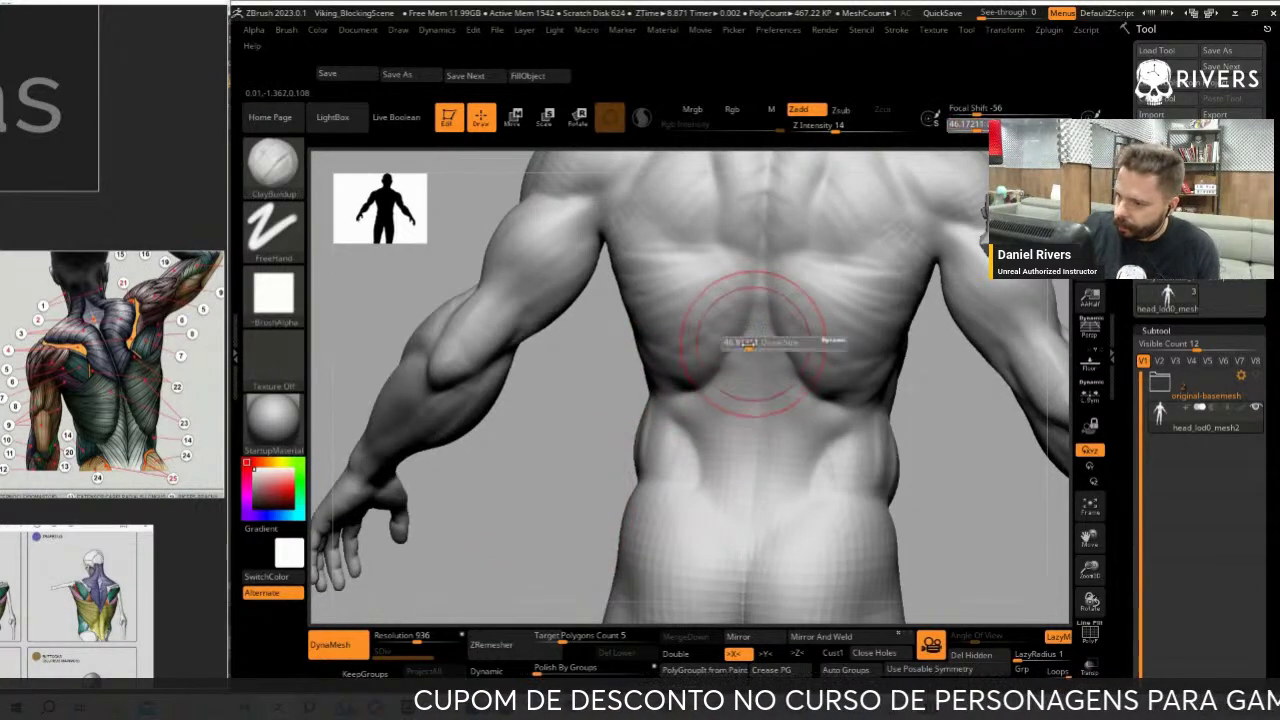
left_click_drag(750, 343, 738, 340)
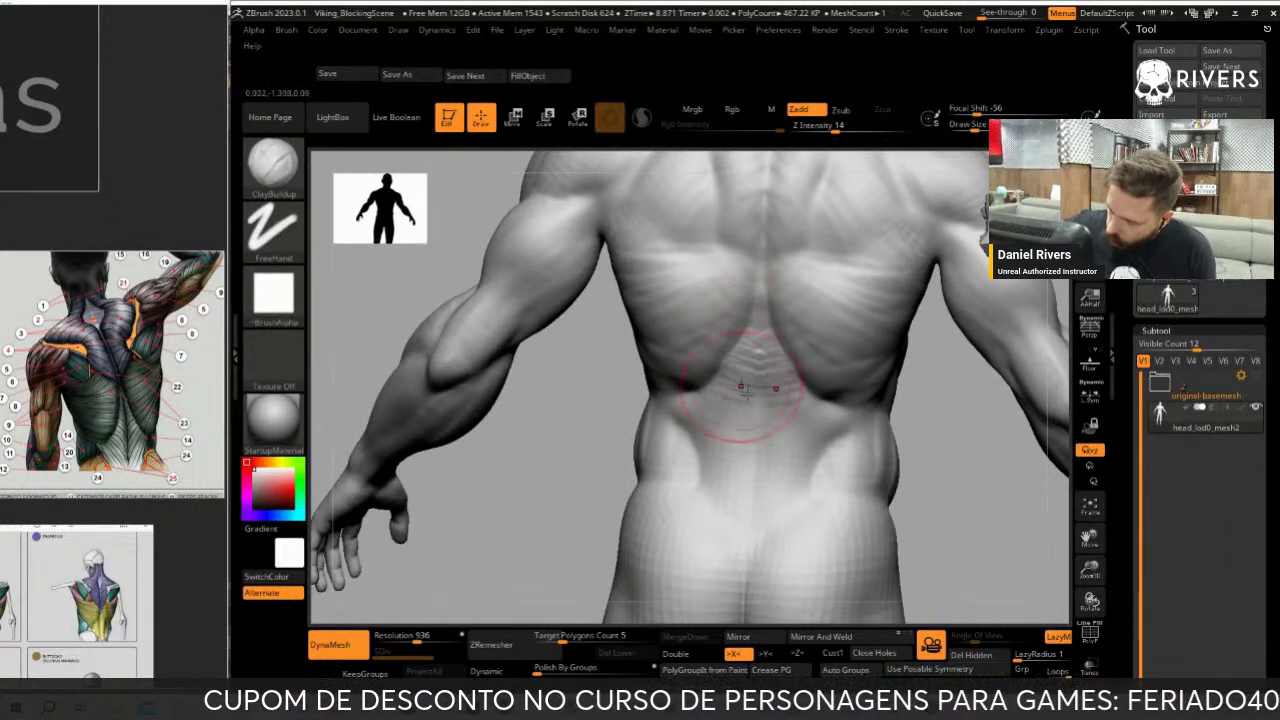
mouse_move(686, 429)
left_mouse_down()
mouse_move(729, 457)
mouse_move(748, 398)
left_mouse_up()
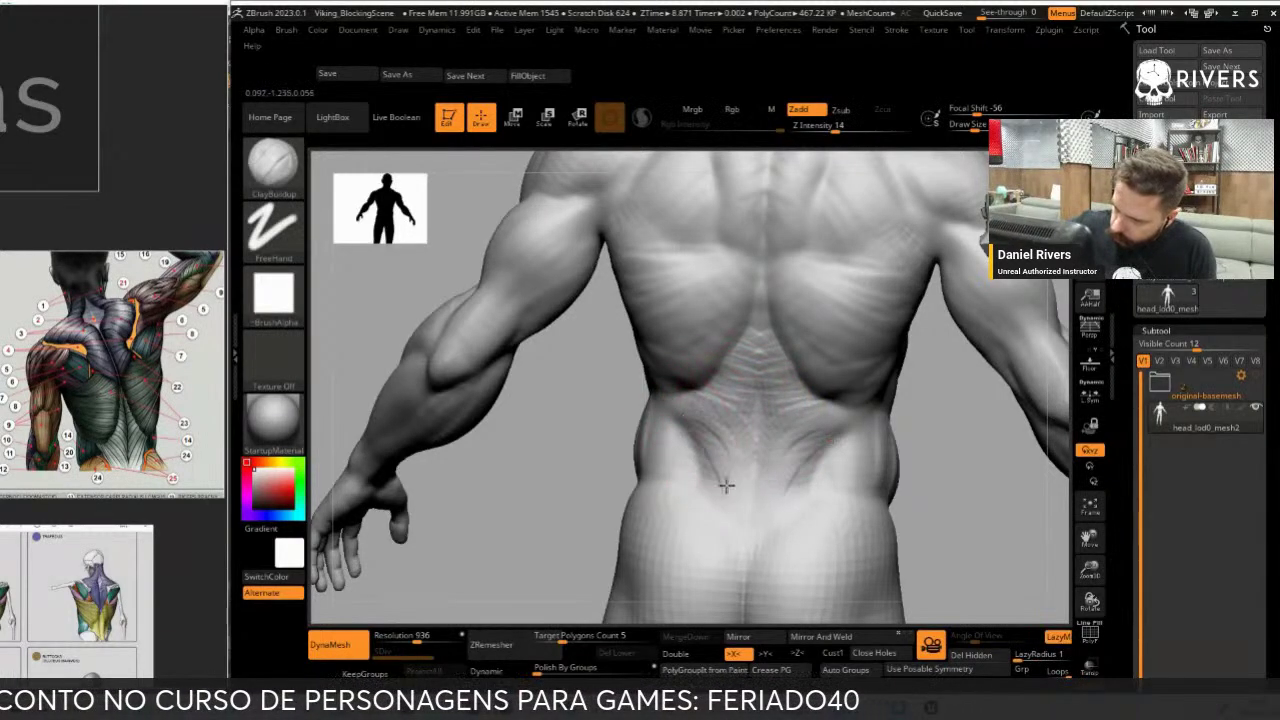
key("b")
key("d")
key("s")
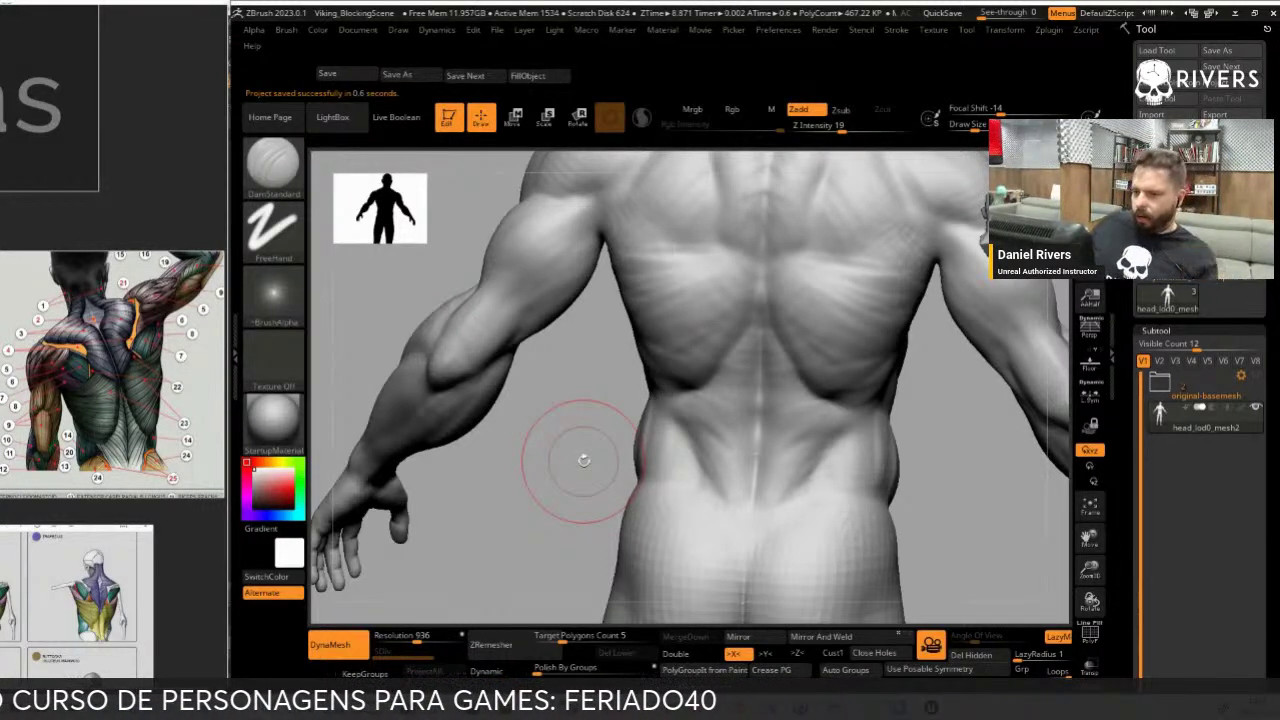
Add ClayBuildup strokes to the glutes from a back view and smooth them into the form
mouse_move(528, 448)
left_mouse_down()
mouse_move(560, 451)
mouse_move(551, 466)
left_mouse_up()
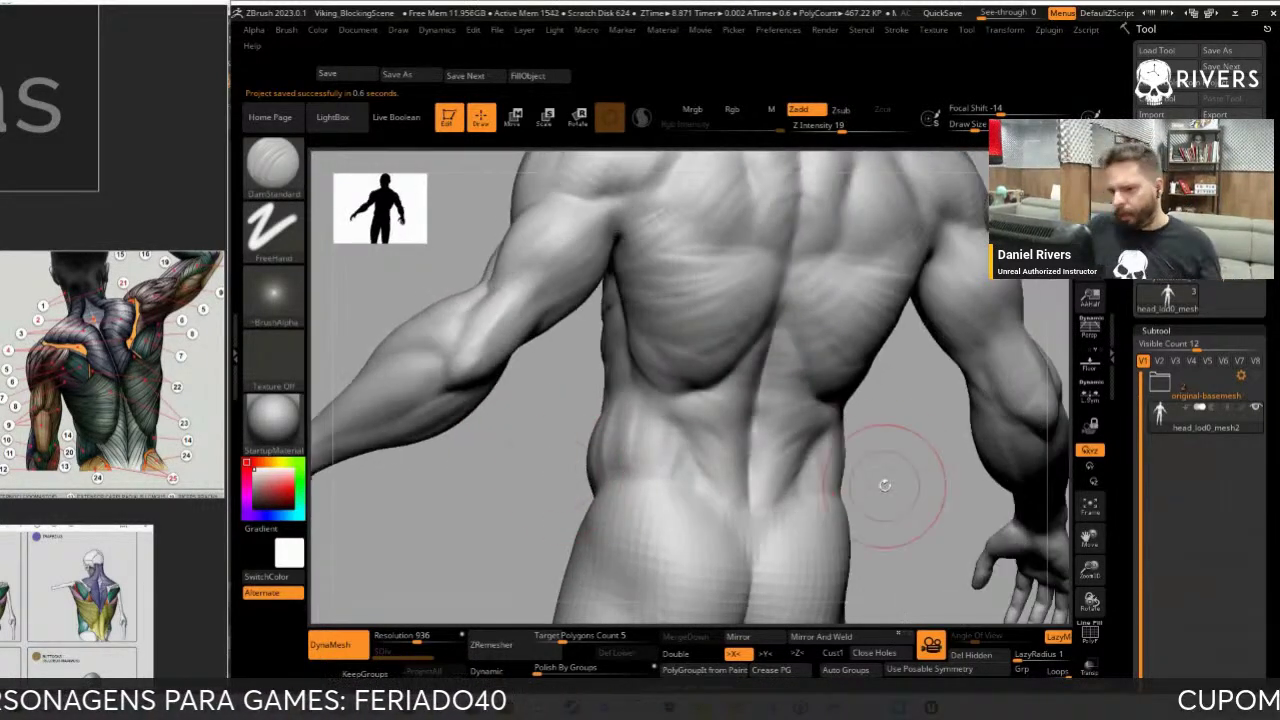
left_click_drag(453, 540, 632, 410)
left_click_drag(717, 383, 531, 528)
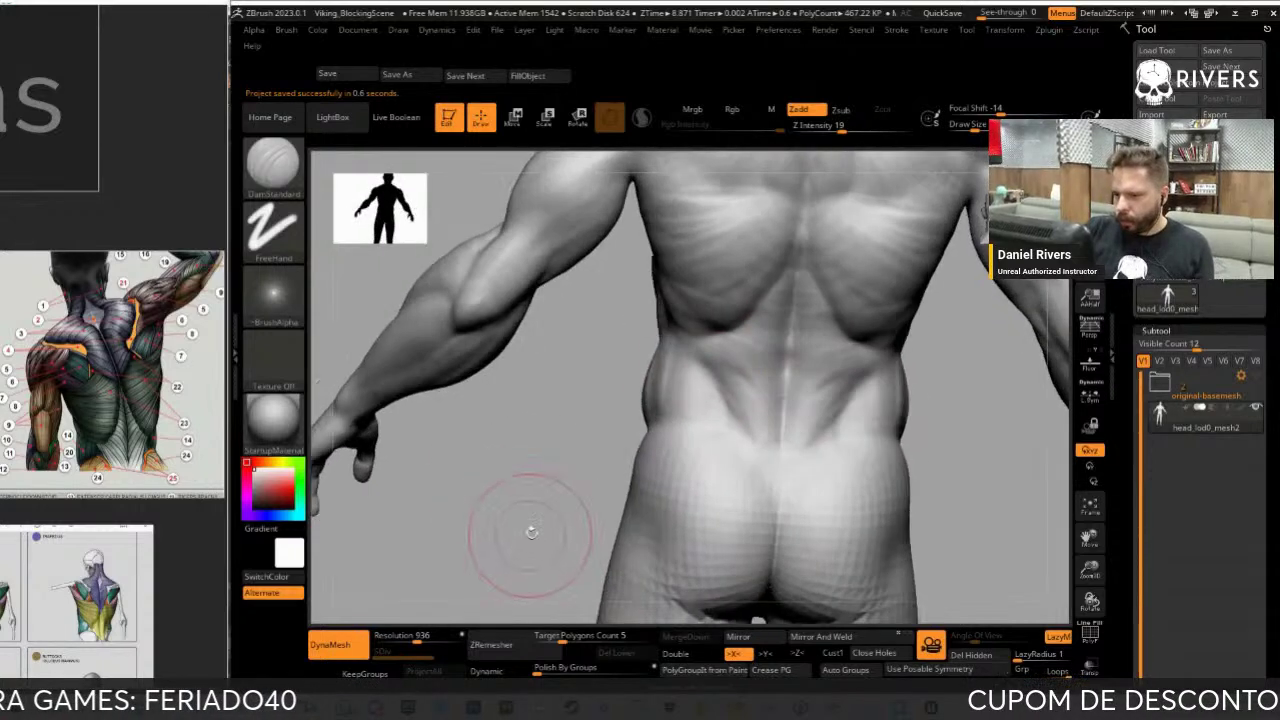
key("b")
key("c")
key("b")
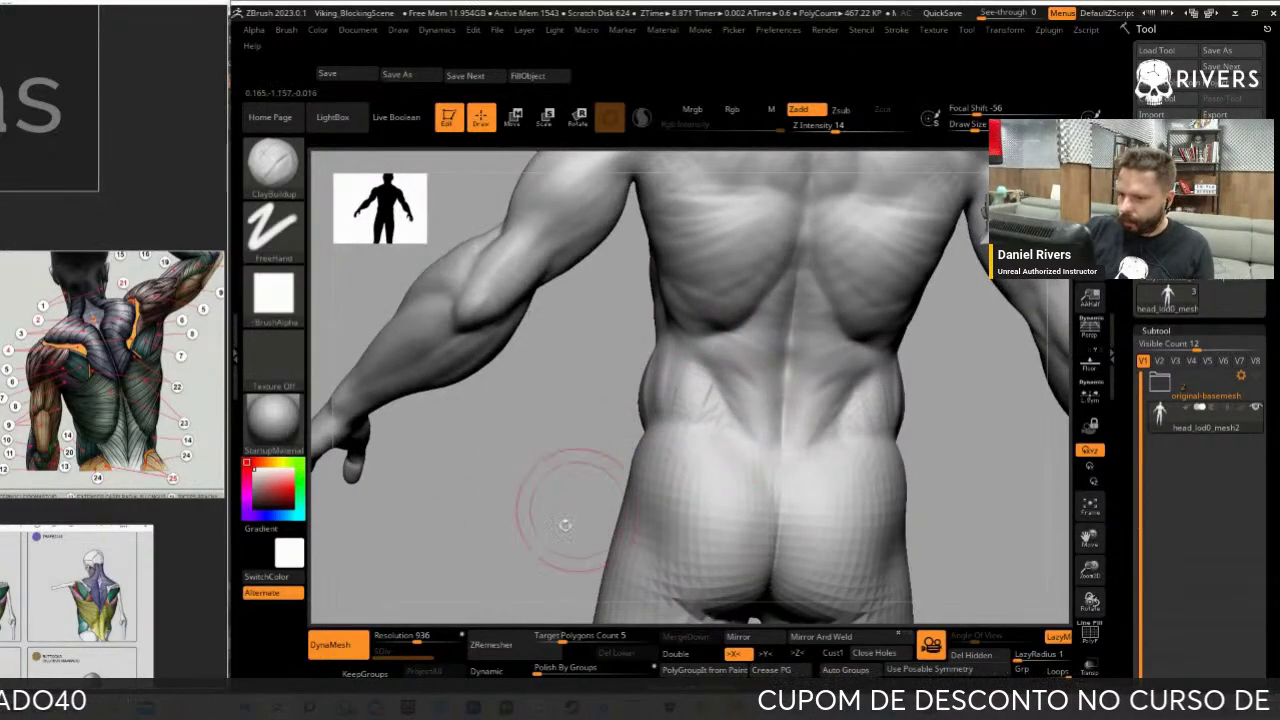
left_click_drag(565, 515, 571, 443)
left_click_drag(560, 500, 514, 514)
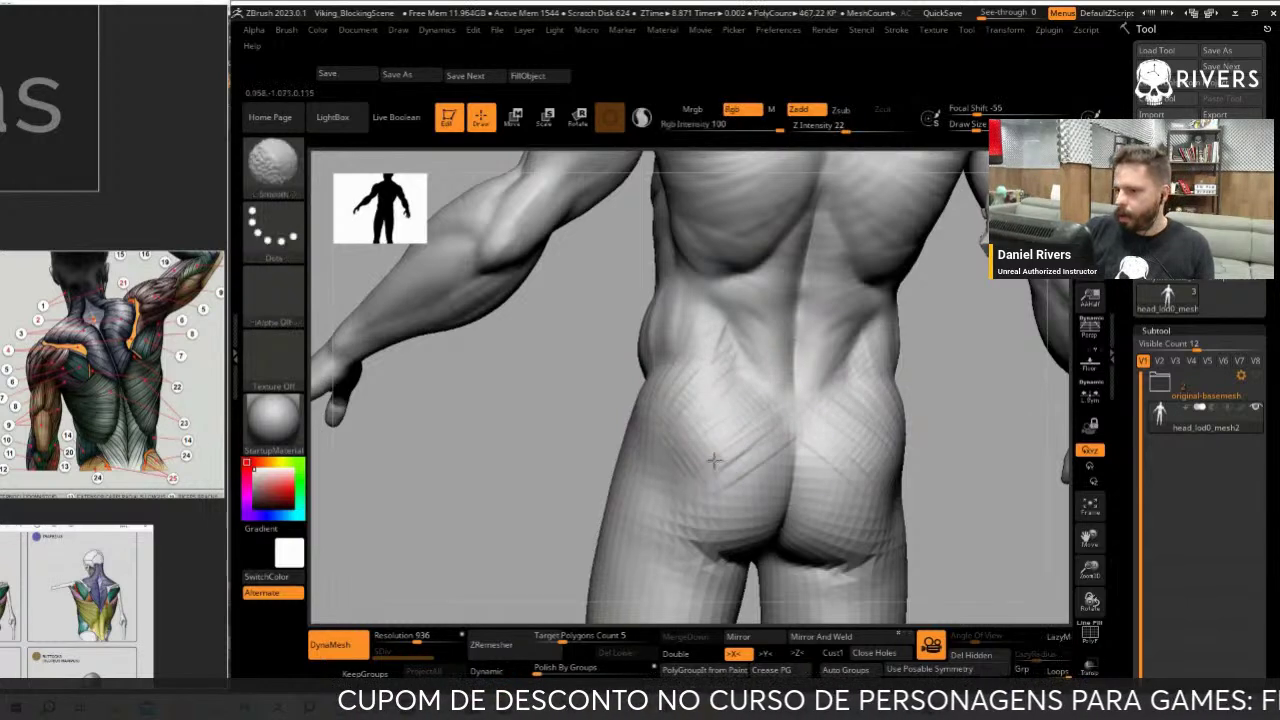
mouse_move(486, 543)
left_mouse_down("shift")
mouse_move(600, 543)
mouse_move(952, 480)
mouse_move(963, 514)
mouse_move(857, 514)
mouse_move(923, 414)
mouse_move(863, 583)
mouse_move(863, 286)
mouse_move(900, 425)
mouse_move(929, 414)
mouse_move(922, 401)
mouse_move(901, 424)
left_mouse_up("shift")
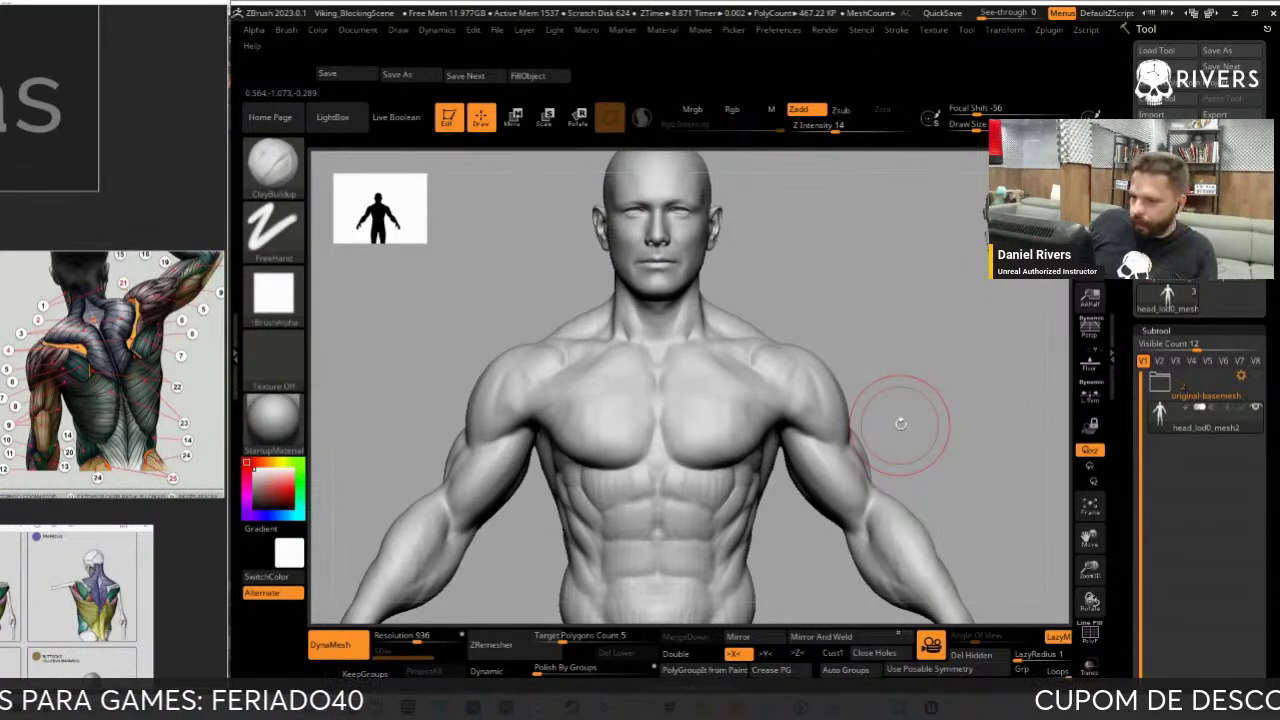
Orbit around the figure, then build up clay on the deltoid with ClayBuildup
mouse_move(903, 423)
left_mouse_down()
mouse_move(877, 329)
mouse_move(571, 366)
mouse_move(729, 314)
mouse_move(900, 410)
mouse_move(683, 345)
left_mouse_up()
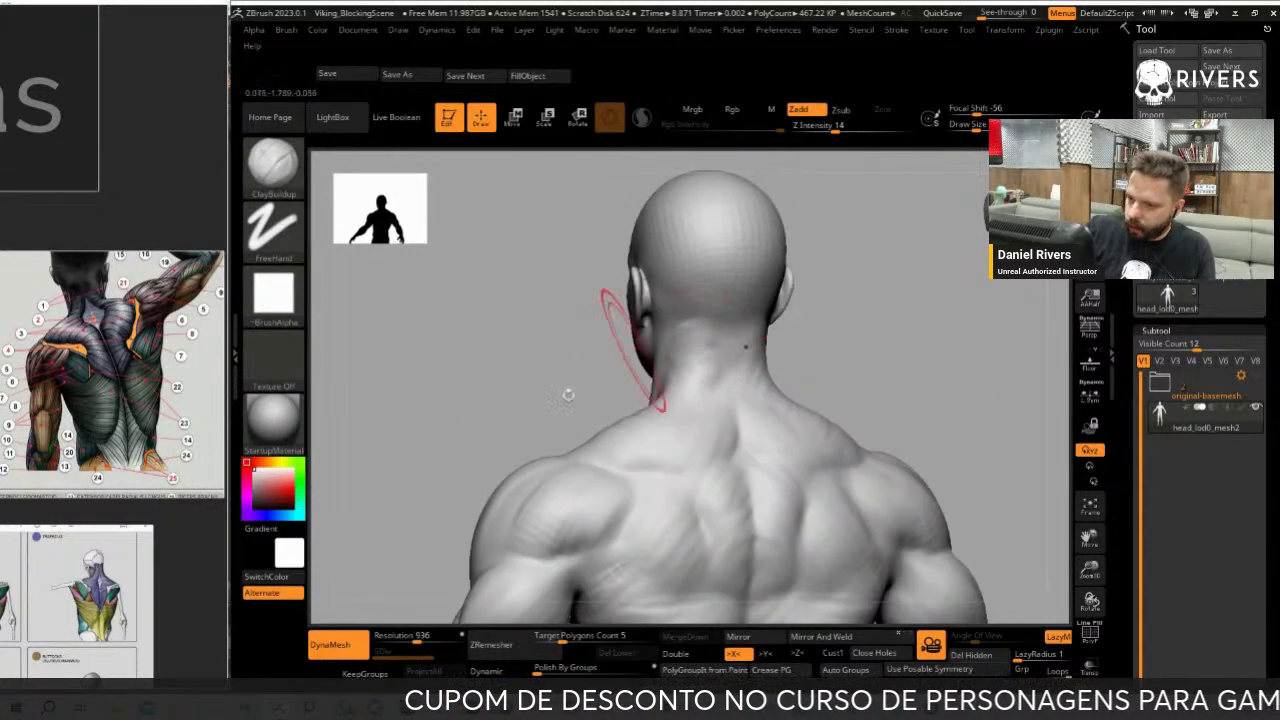
left_click_drag(567, 395, 678, 347)
mouse_move(788, 331)
left_mouse_down()
mouse_move(677, 404)
mouse_move(782, 345)
mouse_move(754, 374)
left_mouse_up()
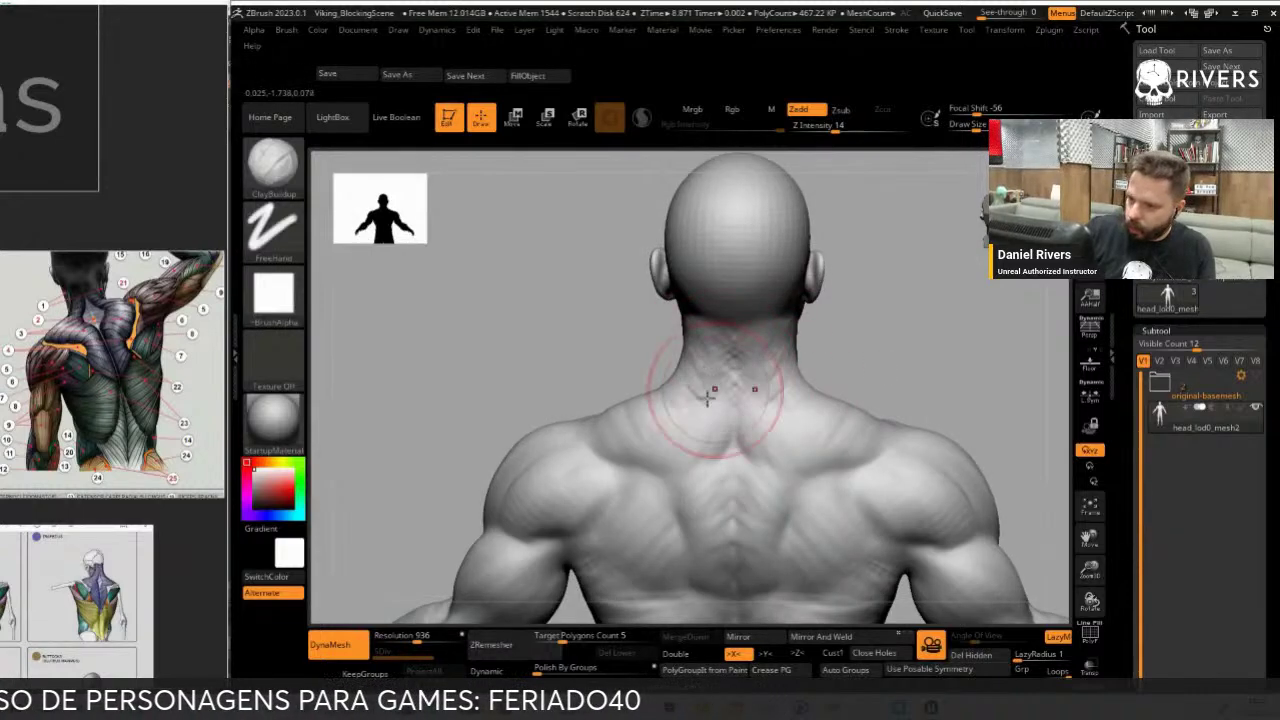
mouse_move(689, 400)
left_mouse_down()
mouse_move(673, 395)
mouse_move(903, 371)
mouse_move(891, 400)
mouse_move(863, 337)
mouse_move(928, 331)
mouse_move(871, 357)
left_mouse_up()
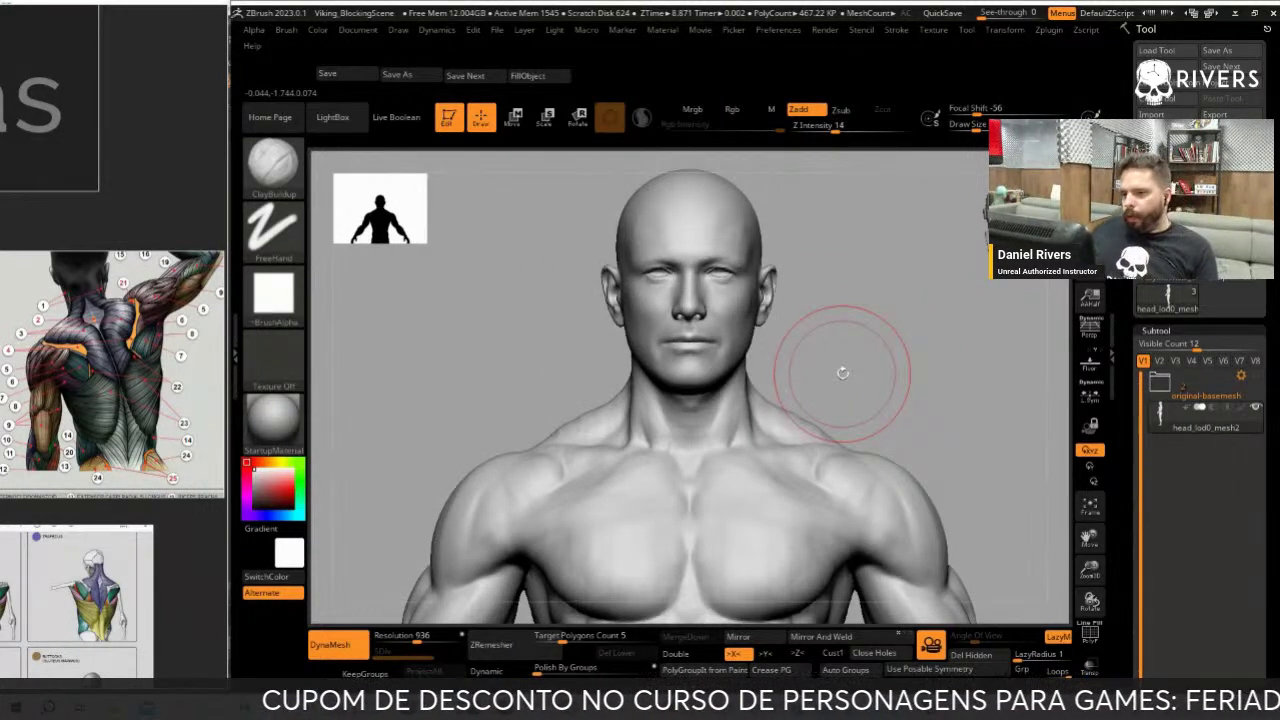
mouse_move(880, 357)
left_mouse_down()
mouse_move(834, 420)
mouse_move(687, 505)
left_mouse_up()
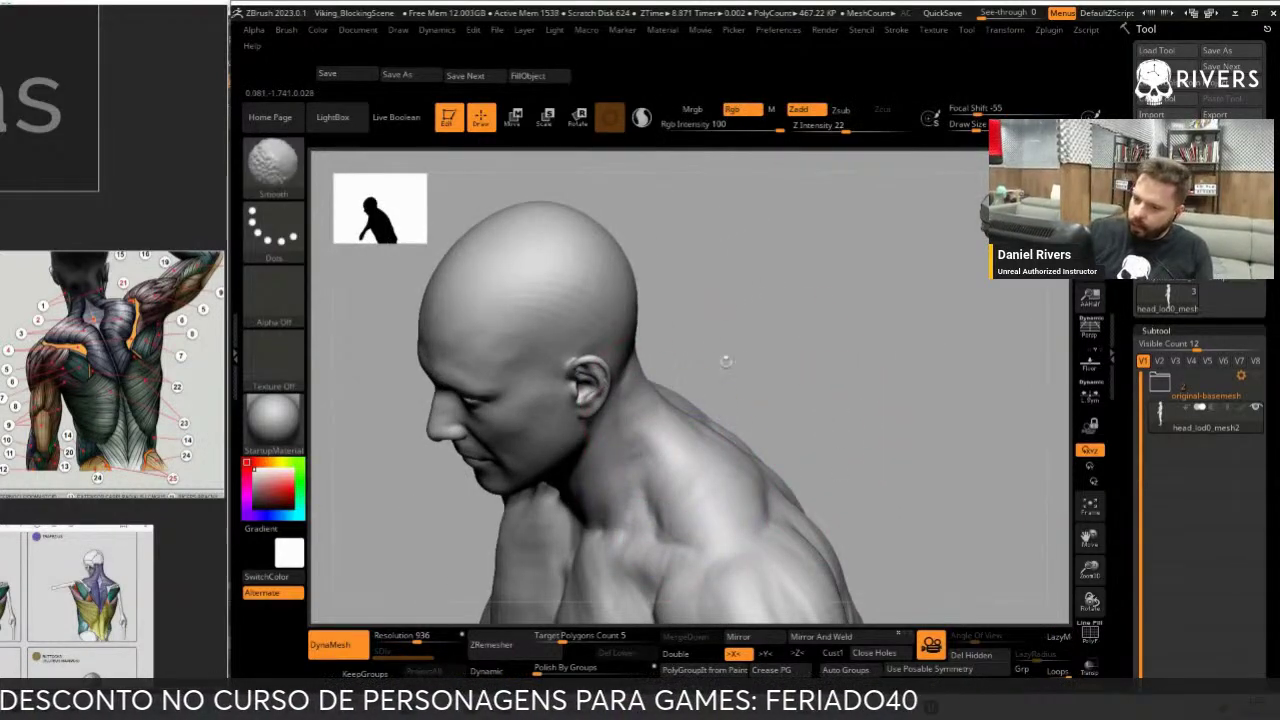
mouse_move(723, 363)
left_mouse_down("shift")
mouse_move(808, 445)
mouse_move(857, 294)
mouse_move(920, 286)
mouse_move(998, 325)
left_mouse_up("shift")
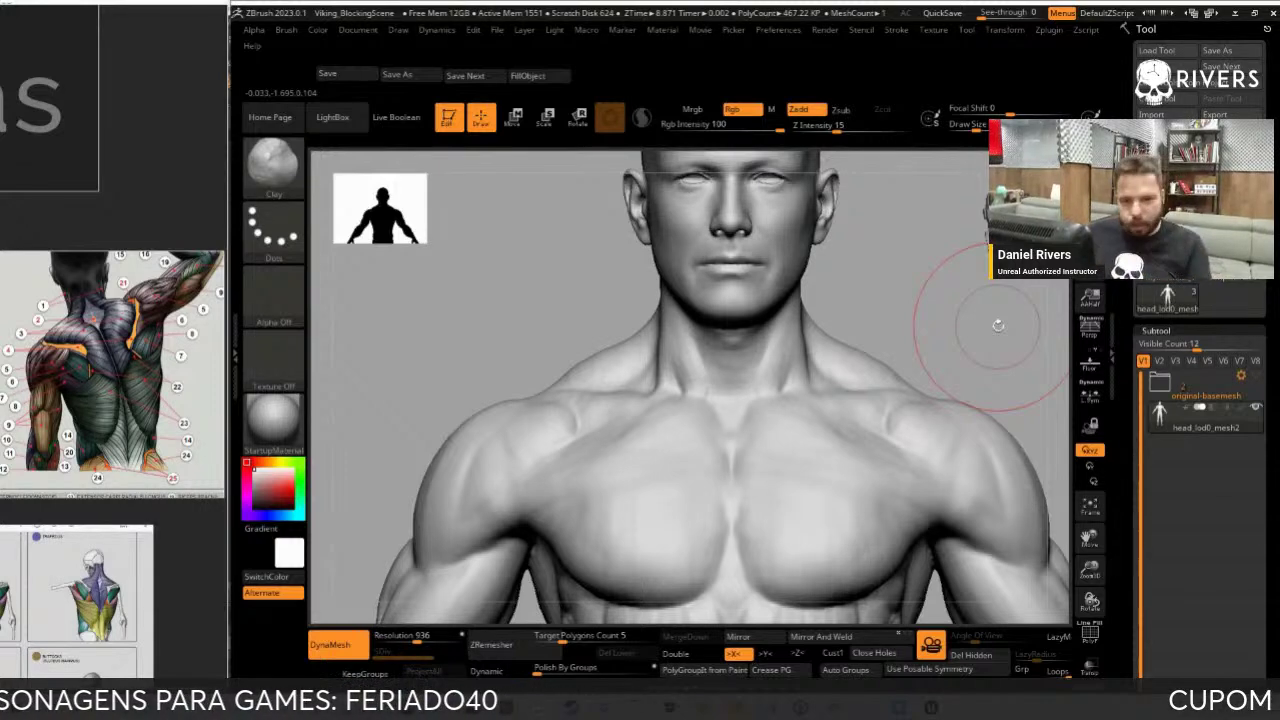
key("b")
key("c")
key("b")
mouse_move(925, 305)
left_mouse_down()
mouse_move(557, 414)
mouse_move(694, 400)
mouse_move(628, 428)
mouse_move(557, 428)
left_mouse_up()
right_click_drag(557, 428, 628, 457)
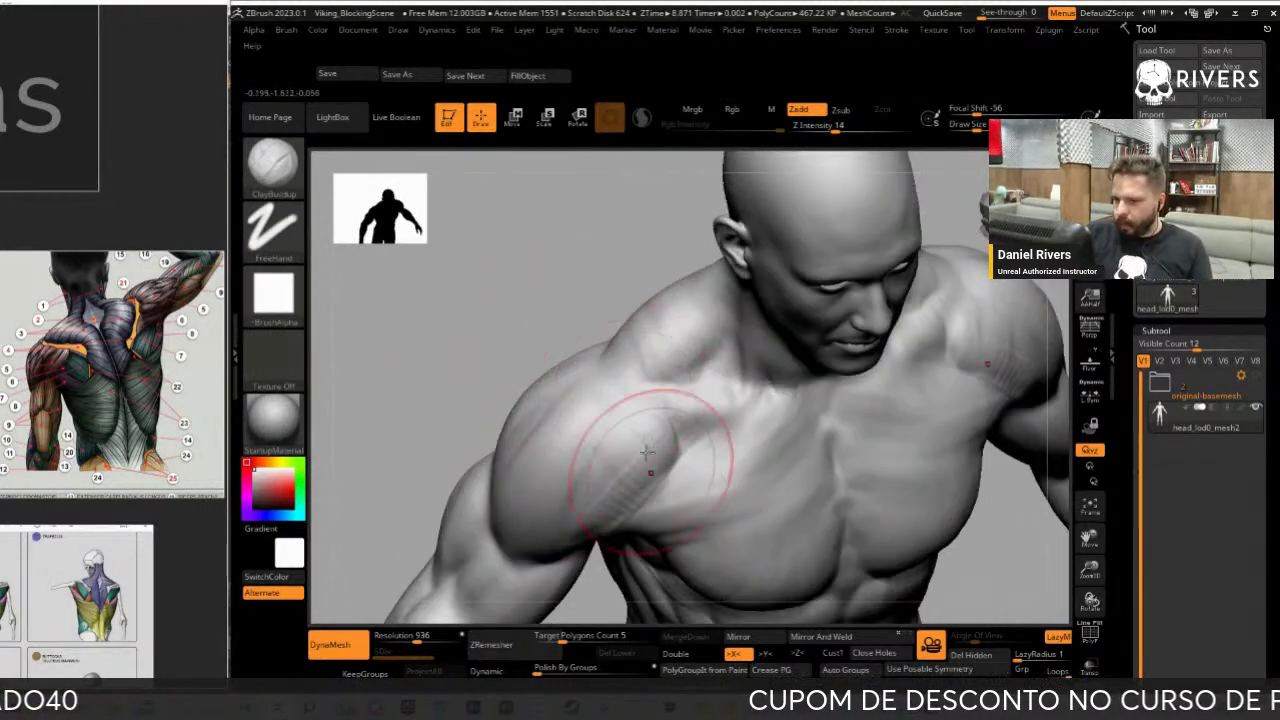
left_click_drag(628, 457, 600, 487)
Carve crease lines into the deltoid with DamStandard, viewed from above the shoulder
key("b")
key("d")
key("s")
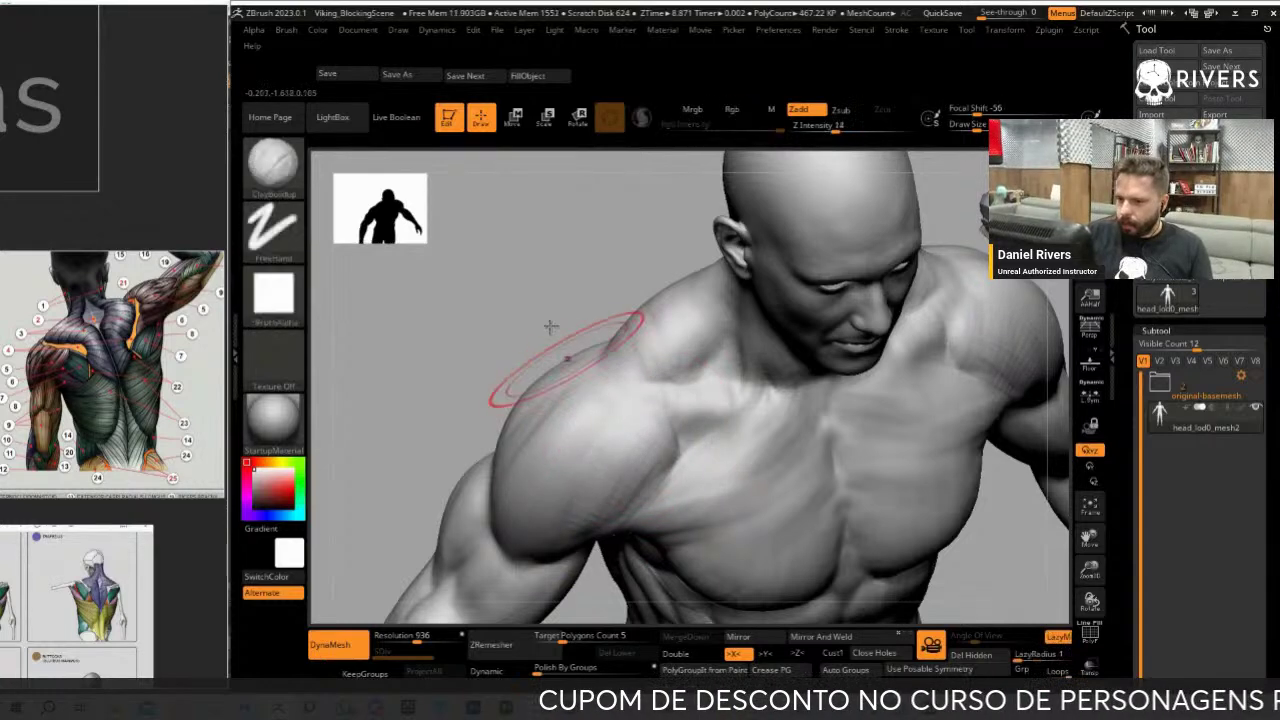
right_click_drag(551, 329, 658, 428)
right_click_drag(563, 352, 657, 414)
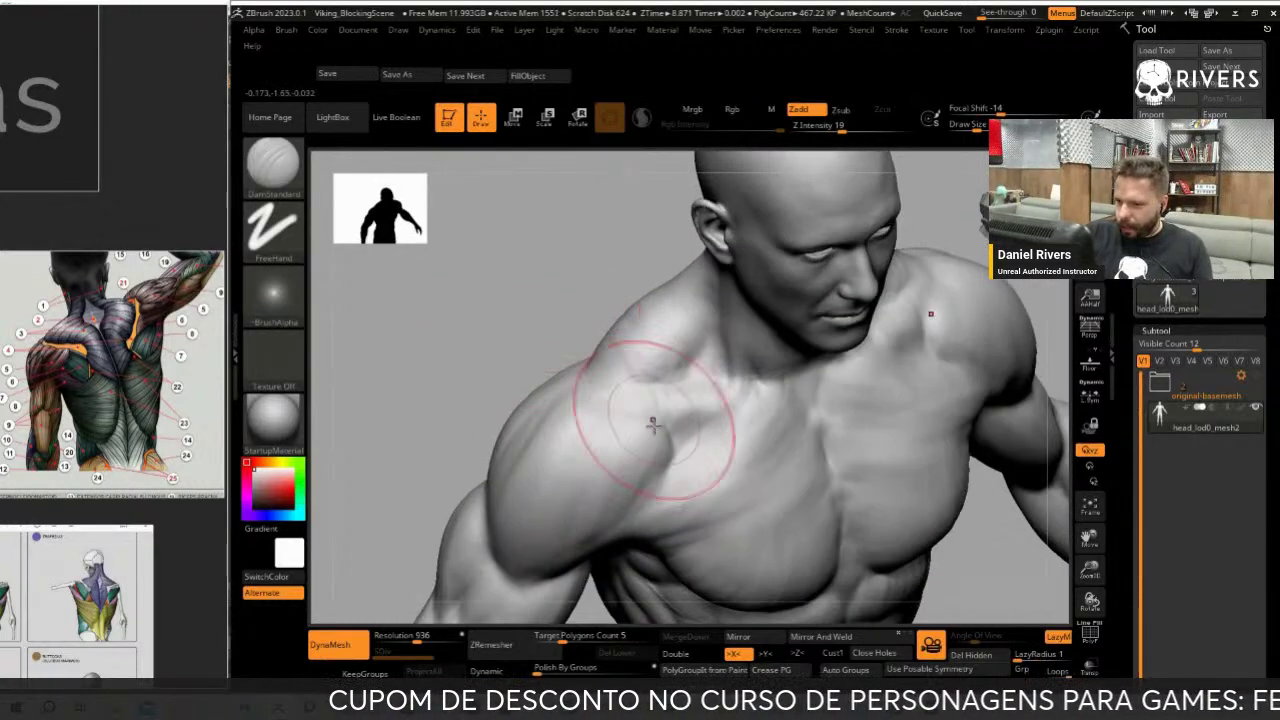
right_click_drag(586, 372, 657, 407)
mouse_move(657, 407)
left_mouse_down()
mouse_move(608, 420)
mouse_move(604, 404)
left_mouse_up()
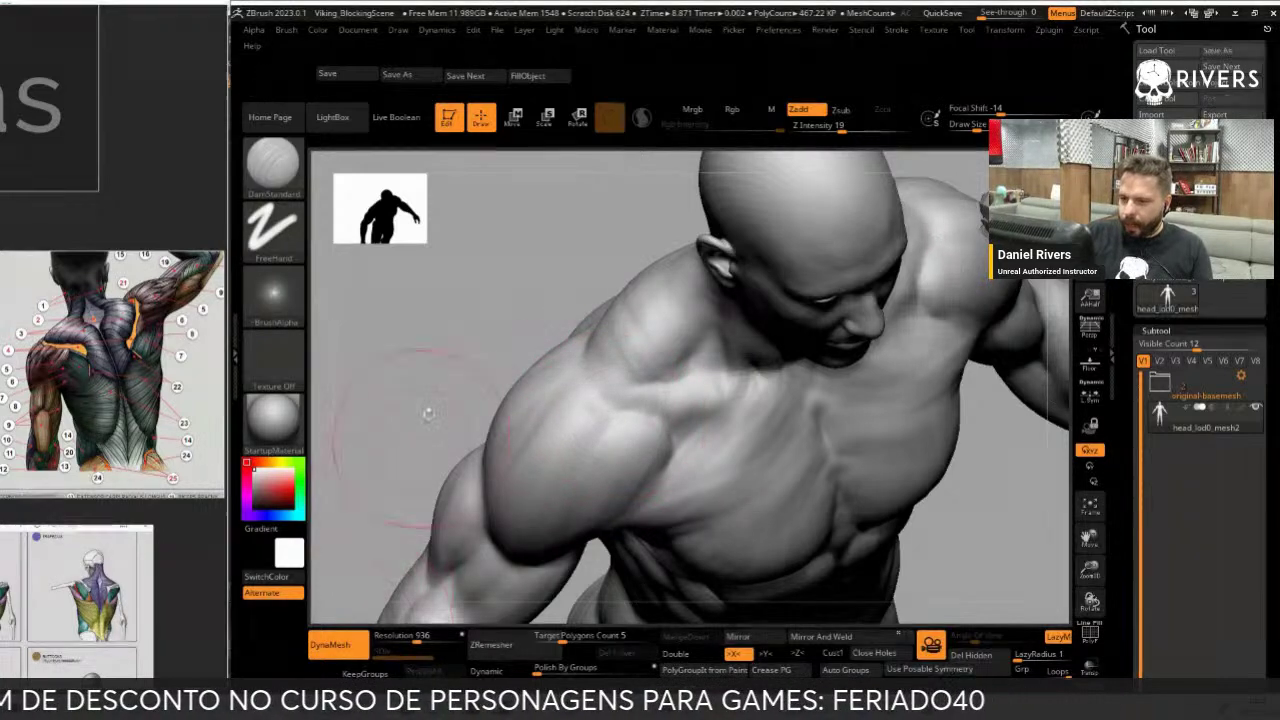
Refine the upper chest and pectoral–deltoid separation from frontal angles with ClayBuildup and DamStandard
right_click_drag(423, 409, 416, 381)
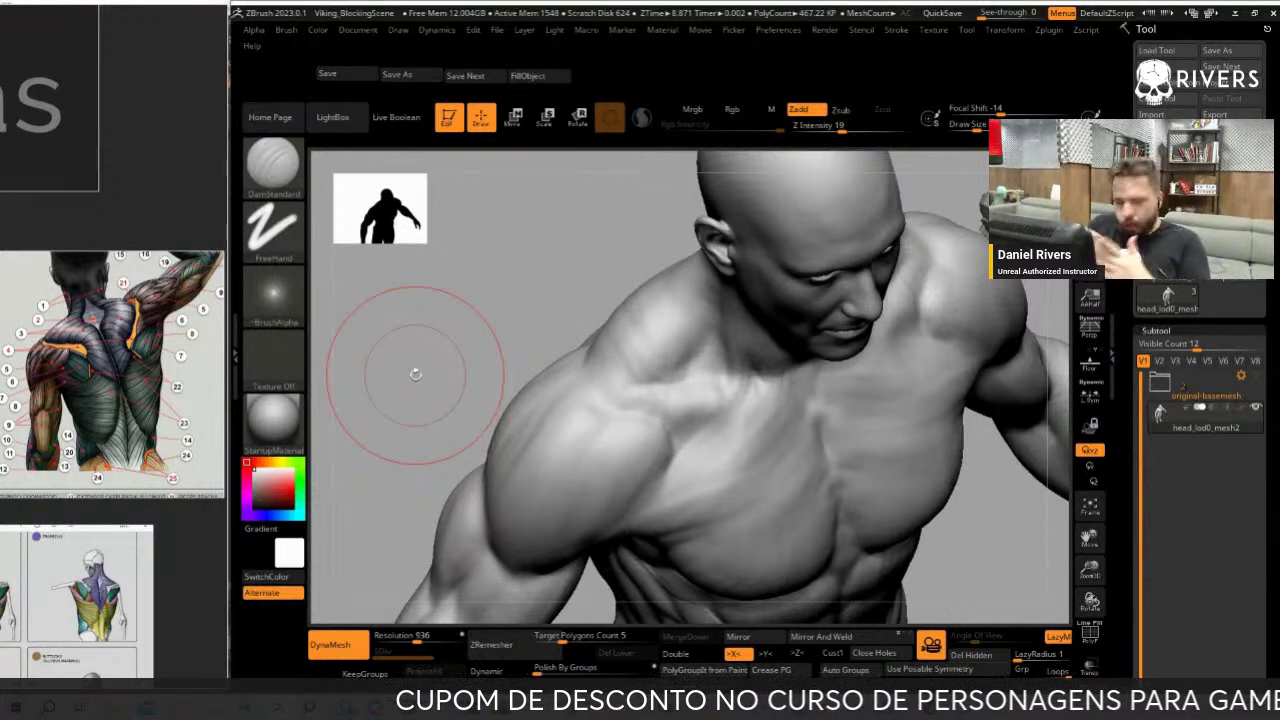
mouse_move(415, 374)
left_mouse_down()
mouse_move(643, 243)
mouse_move(666, 414)
left_mouse_up()
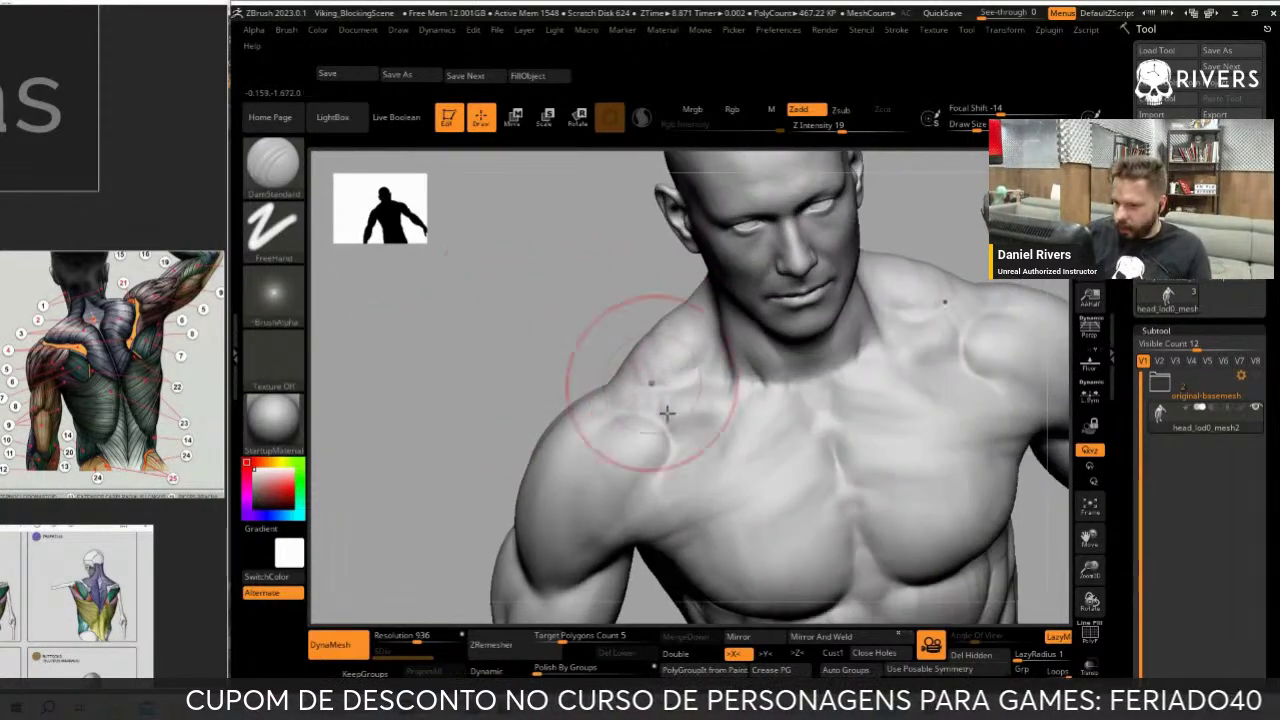
left_click_drag(613, 461, 657, 371)
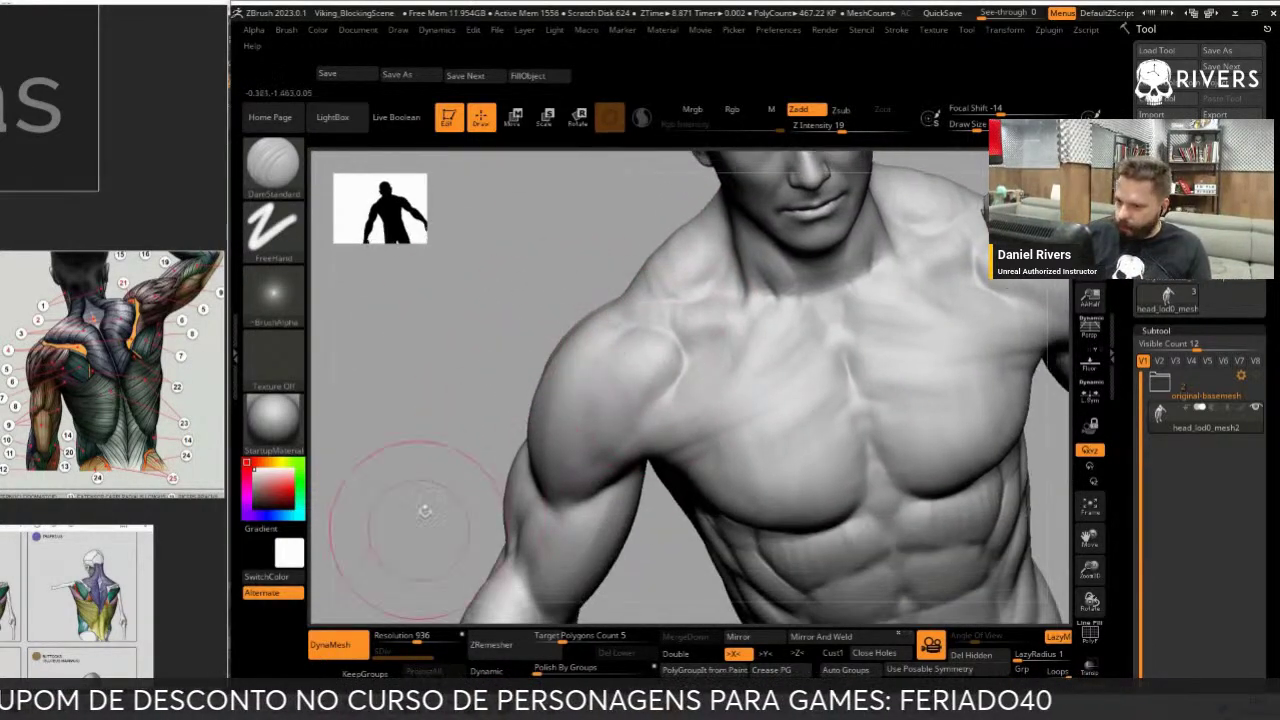
left_click_drag(423, 509, 643, 443)
key("b")
key("c")
key("b")
mouse_move(490, 490)
left_mouse_down()
mouse_move(611, 257)
mouse_move(500, 337)
mouse_move(571, 320)
mouse_move(601, 505)
left_mouse_up()
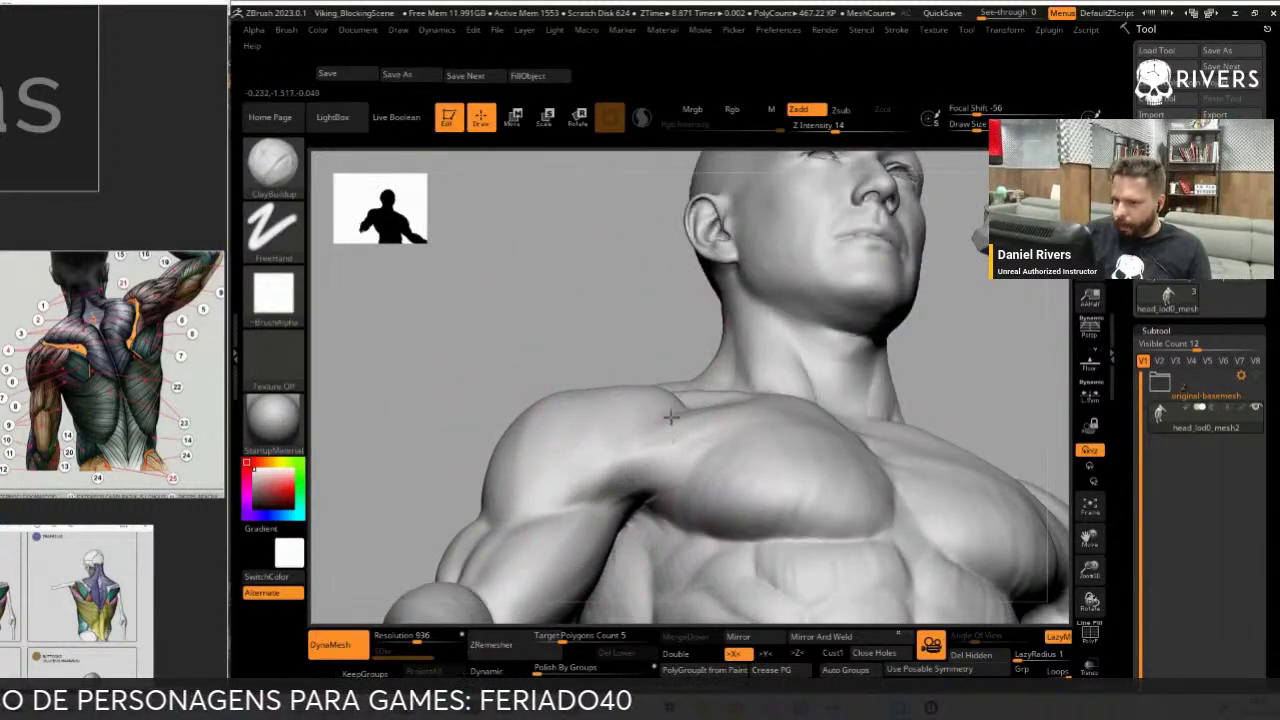
mouse_move(671, 418)
left_mouse_down()
mouse_move(600, 451)
mouse_move(717, 423)
left_mouse_up()
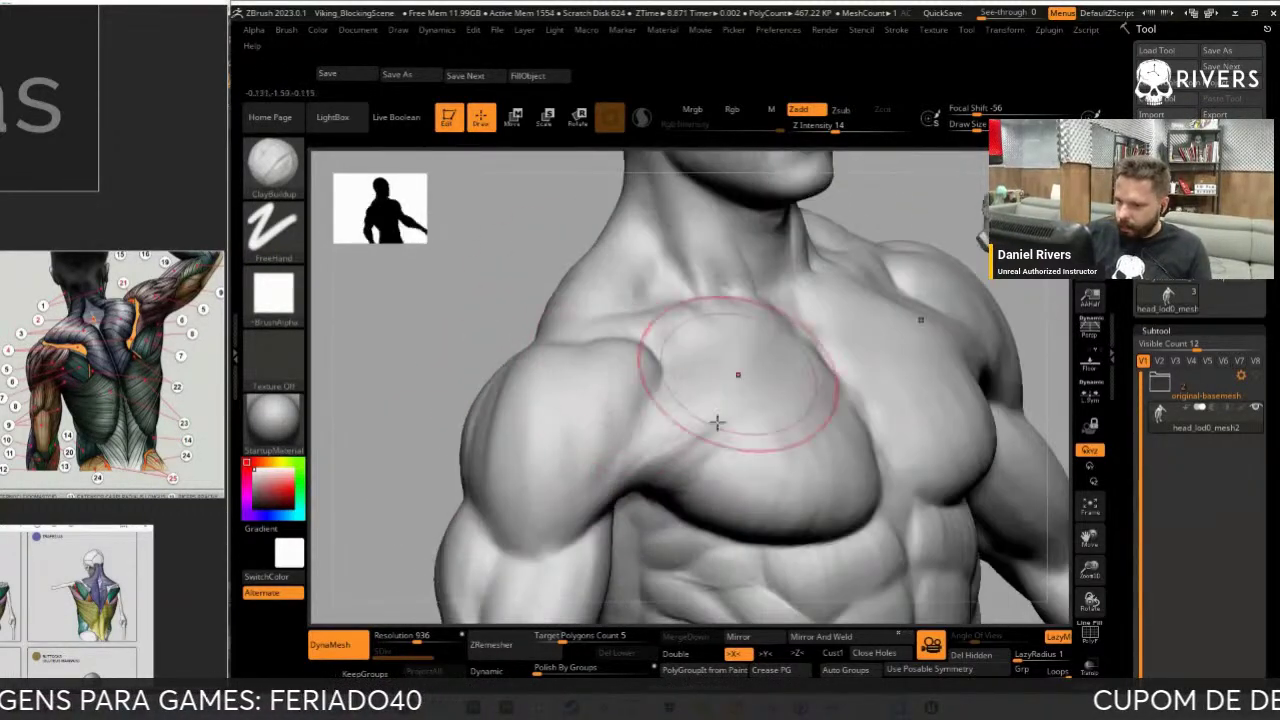
left_click_drag(386, 529, 529, 486)
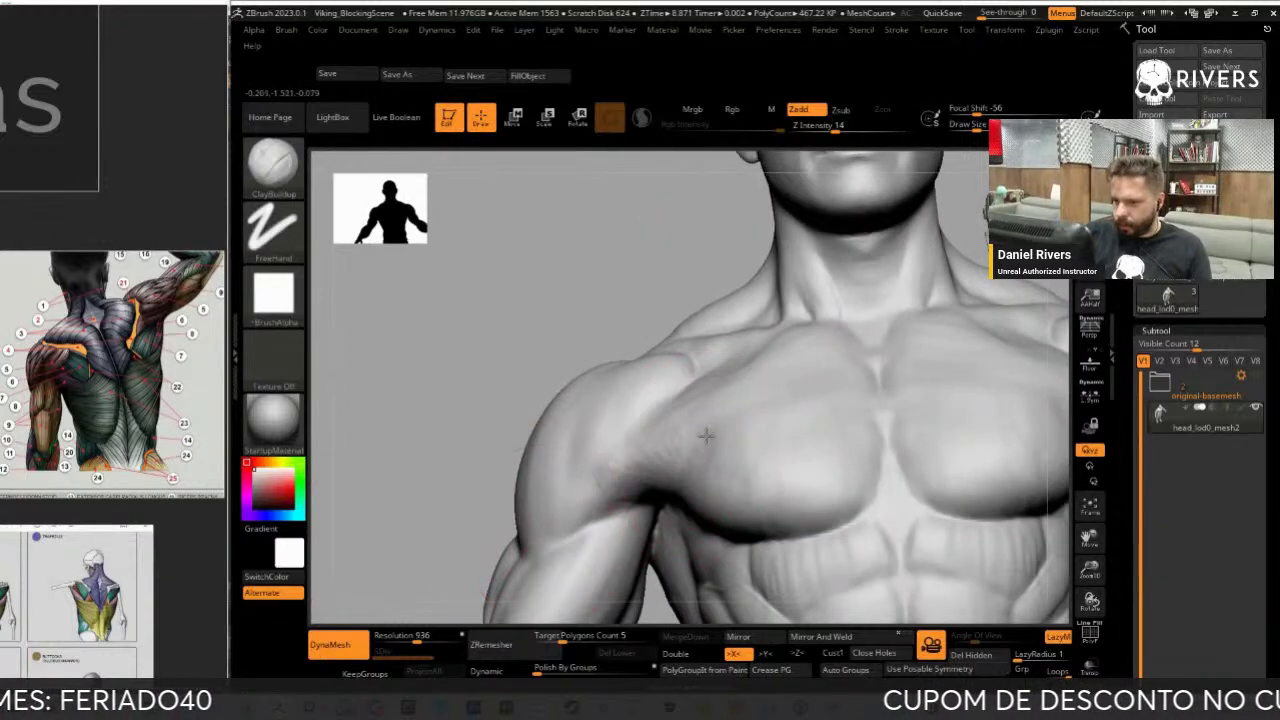
left_click_drag(470, 380, 486, 543)
key("b")
key("d")
key("s")
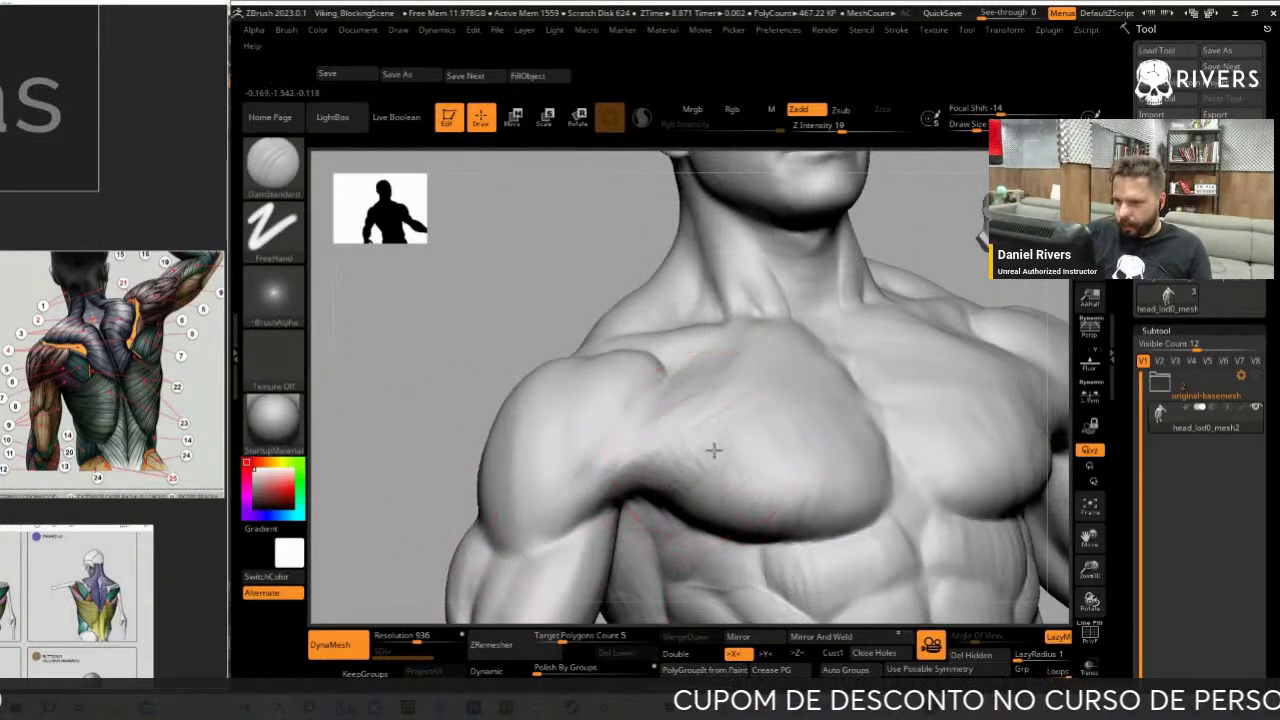
mouse_move(450, 500)
left_mouse_down()
mouse_move(366, 531)
mouse_move(557, 520)
left_mouse_up()
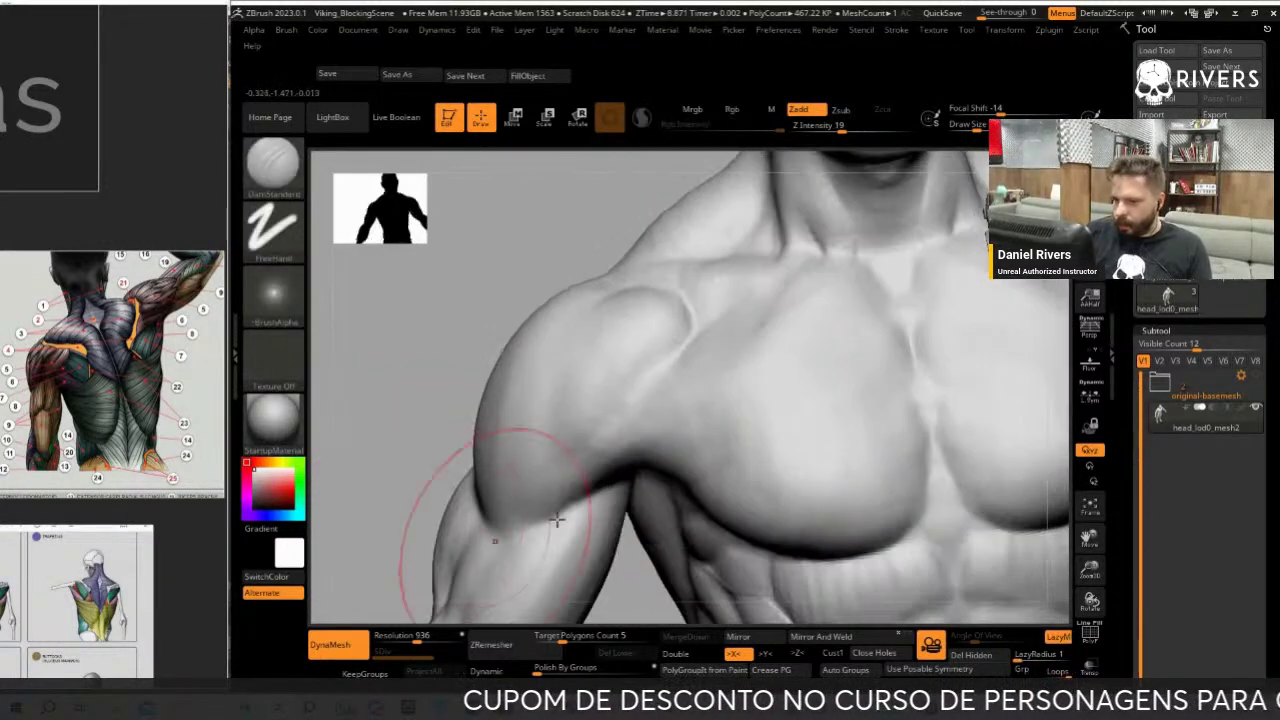
Frame the whole upper body and orbit from the side around to the back and shoulder
key("b")
key("m")
key("v")
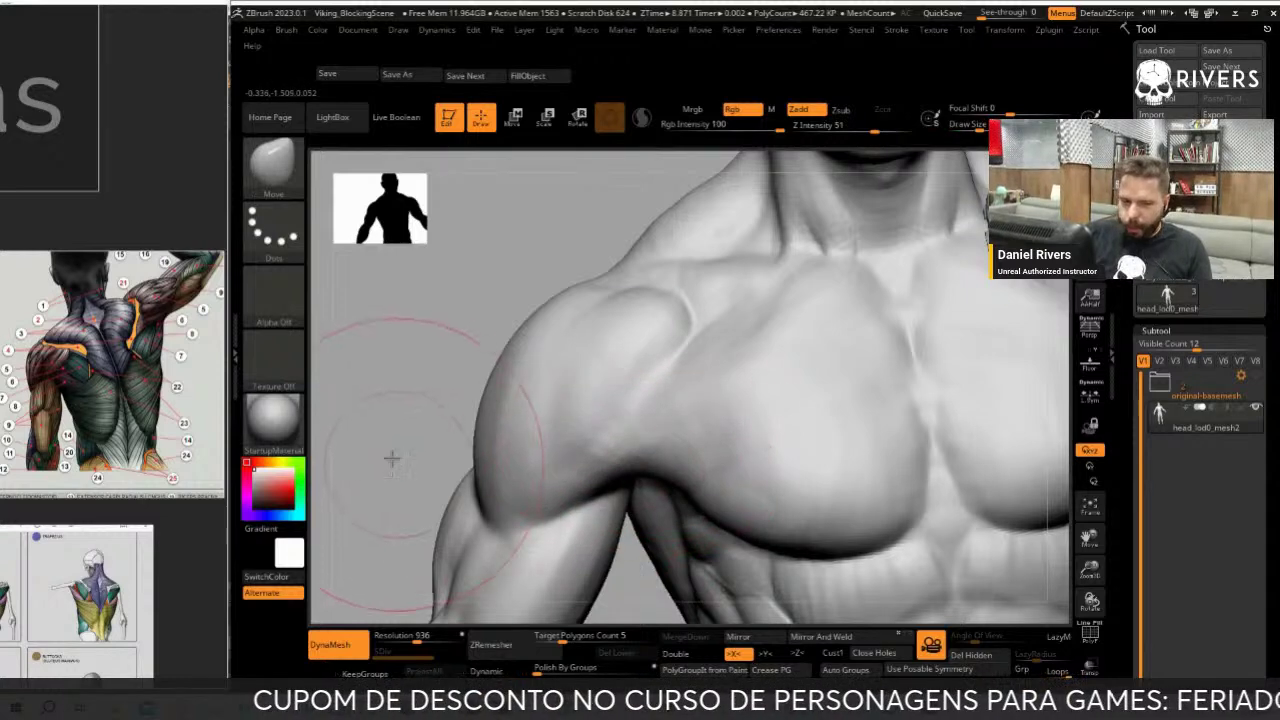
key("f")
mouse_move(903, 286)
left_mouse_down()
mouse_move(958, 254)
mouse_move(877, 317)
mouse_move(843, 309)
mouse_move(600, 400)
left_mouse_up()
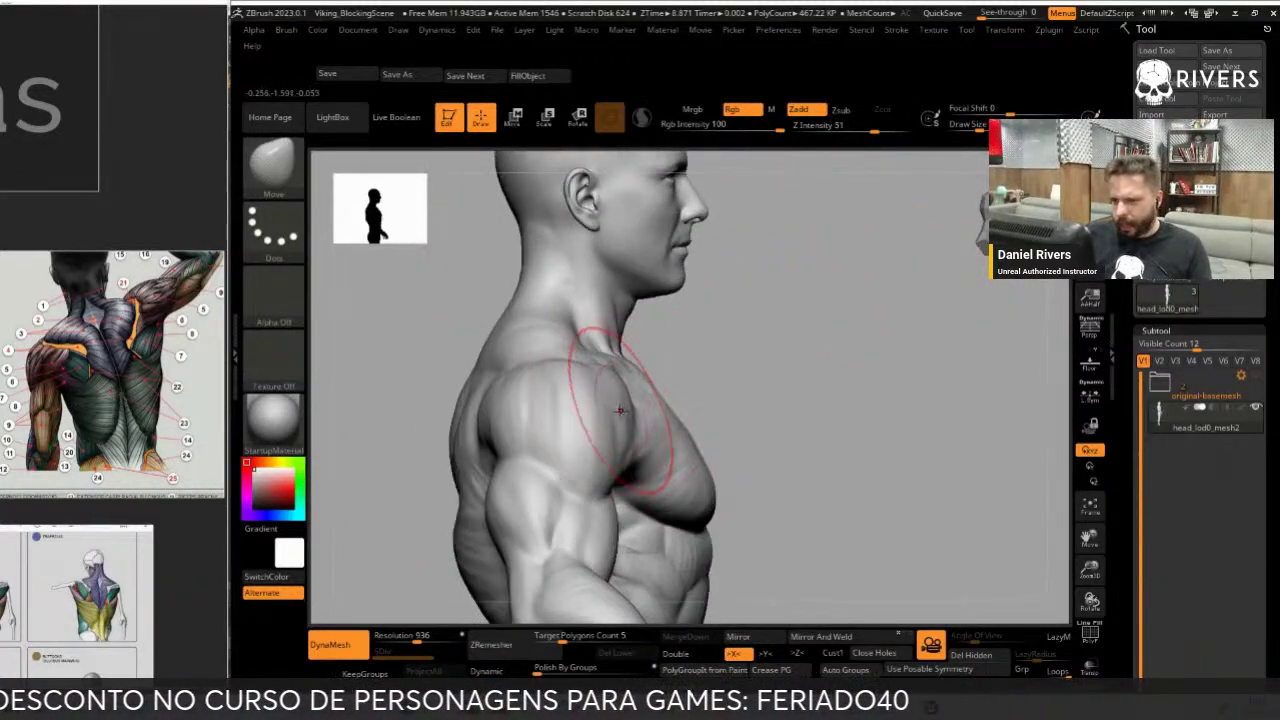
mouse_move(686, 329)
left_mouse_down()
mouse_move(586, 386)
mouse_move(743, 337)
left_mouse_up()
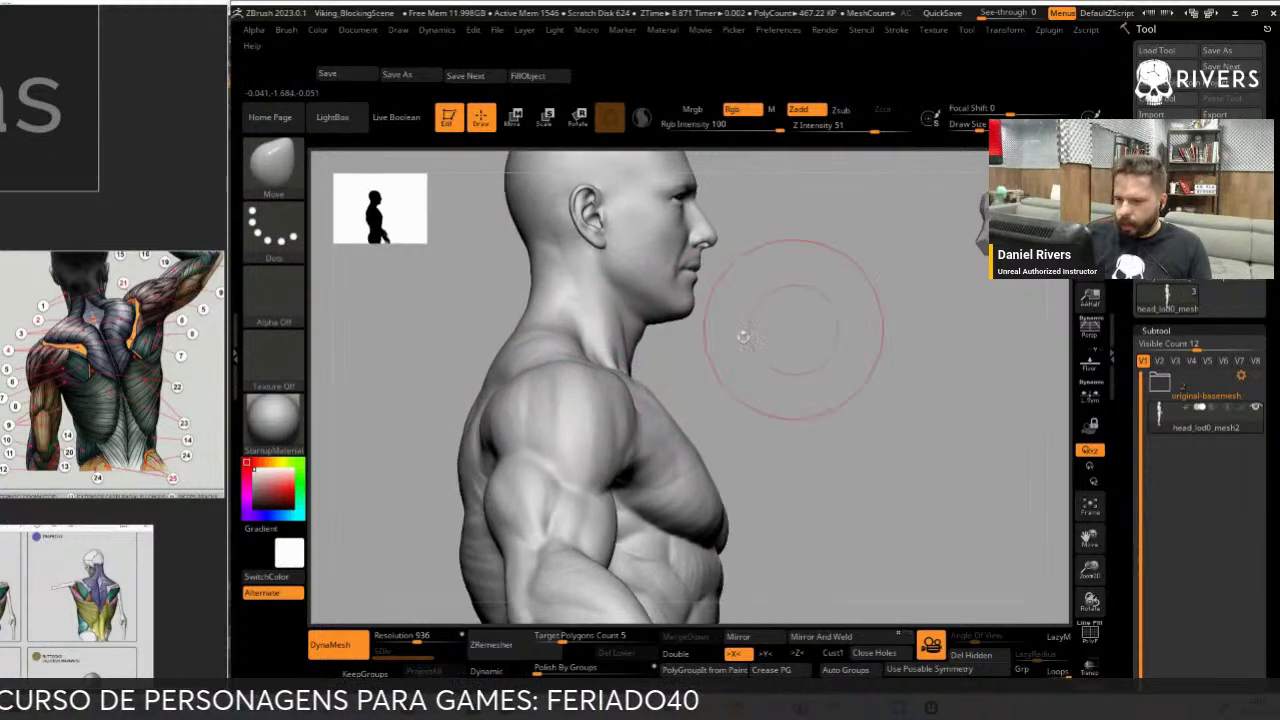
left_click_drag(850, 450, 760, 343)
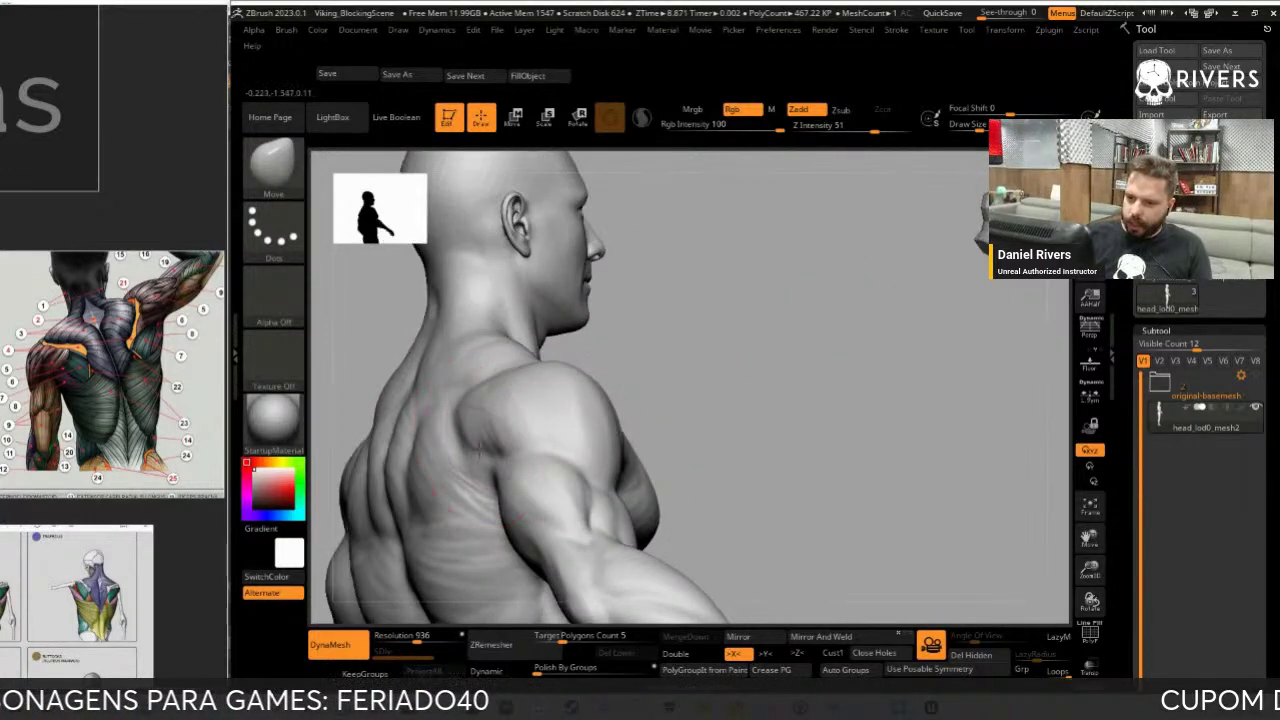
Build up the rear shoulder with ClayBuildup and smooth the strokes across the shoulder and upper back
key("b")
key("d")
key("s")
left_click_drag(471, 429, 557, 486)
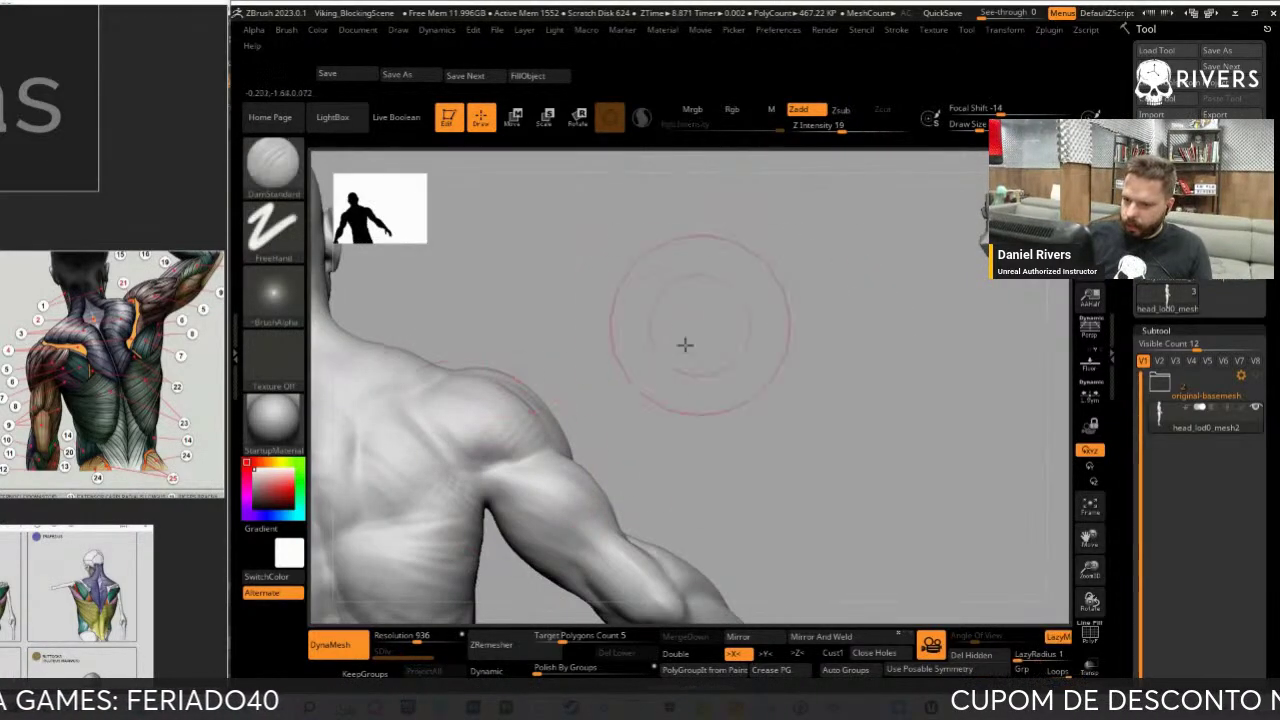
key("b")
key("c")
key("b")
mouse_move(685, 345)
left_mouse_down()
mouse_move(560, 420)
mouse_move(500, 420)
mouse_move(543, 414)
left_mouse_up()
key("shift")
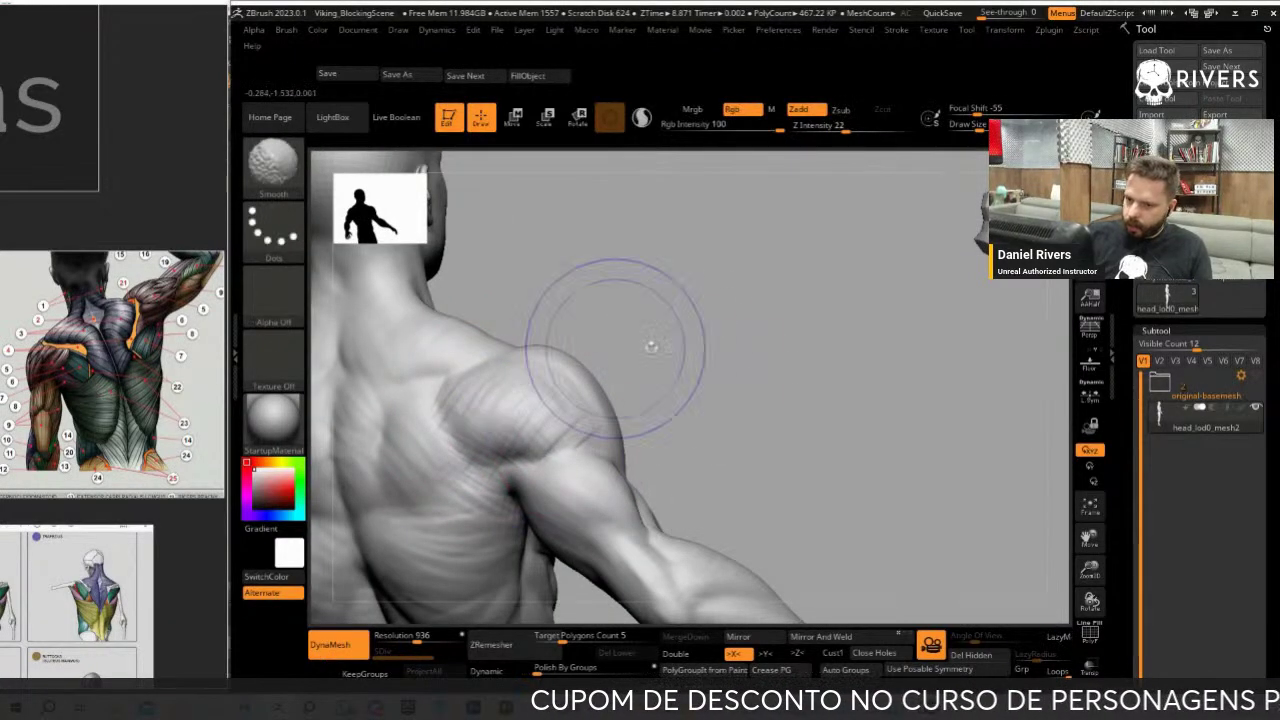
mouse_move(731, 360)
left_mouse_down()
mouse_move(543, 400)
mouse_move(480, 375)
left_mouse_up()
key("shift")
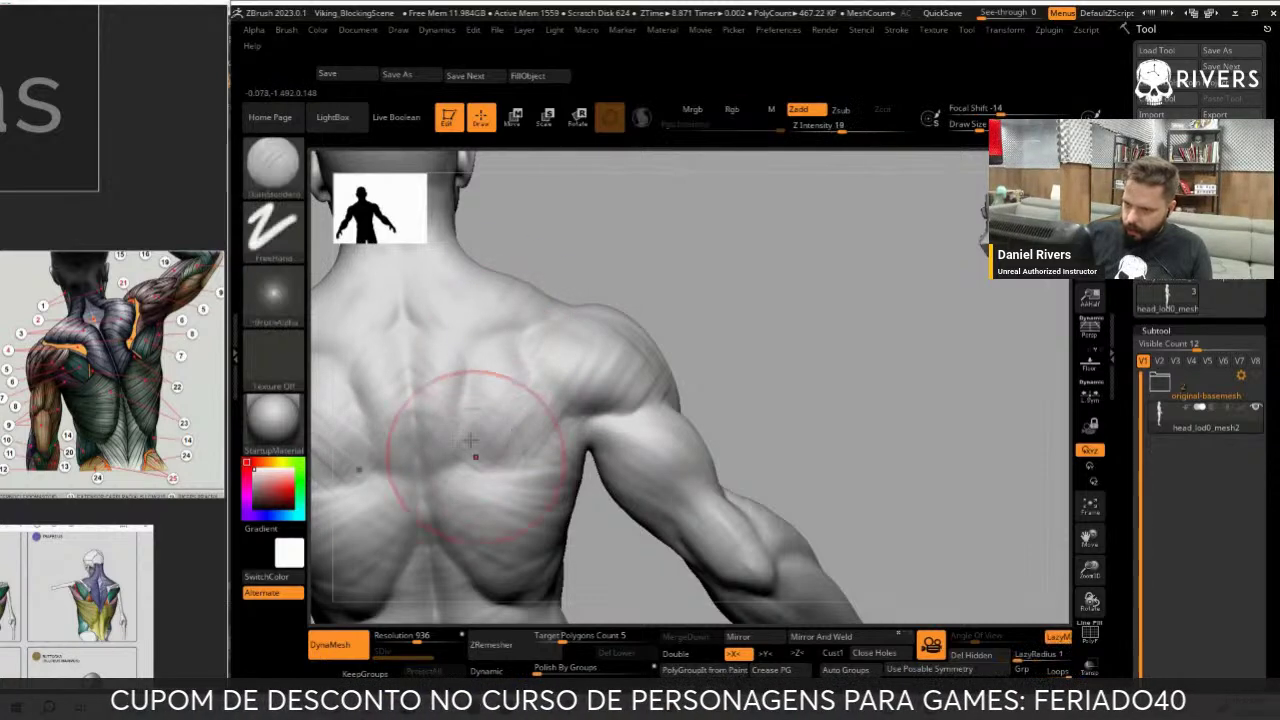
mouse_move(787, 331)
left_mouse_down()
mouse_move(640, 423)
mouse_move(777, 343)
left_mouse_up()
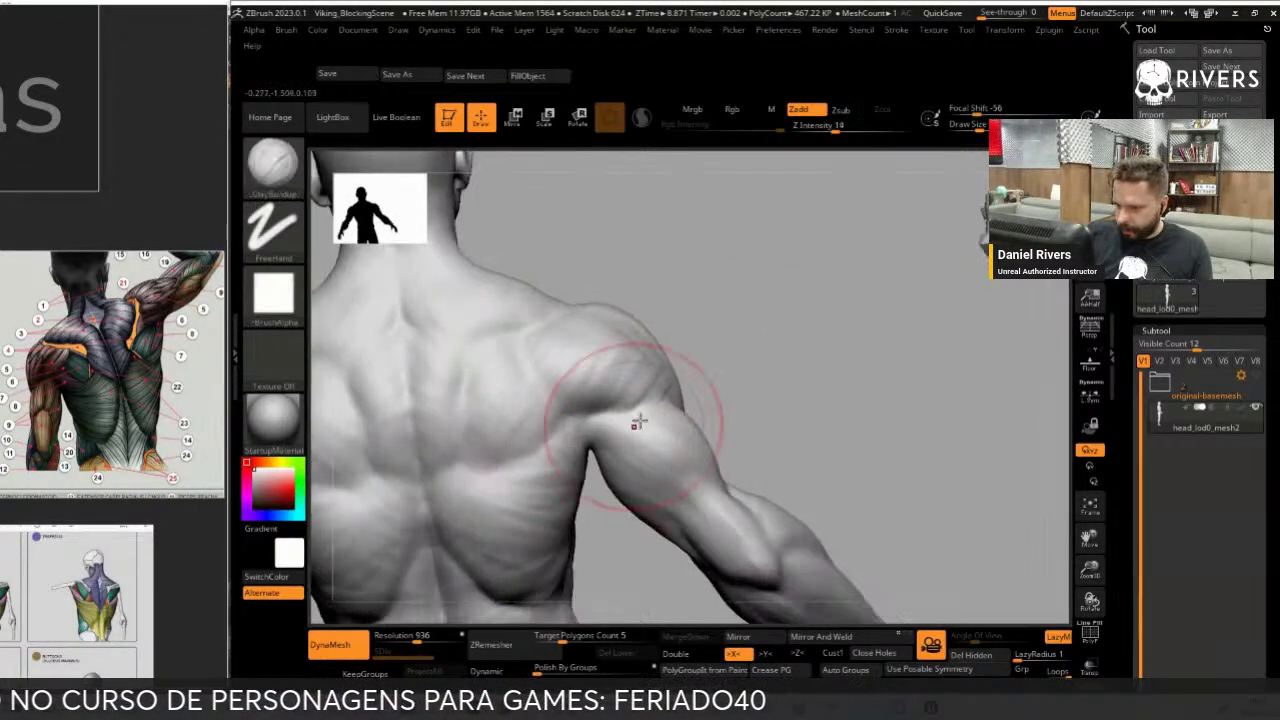
key("ctrl")
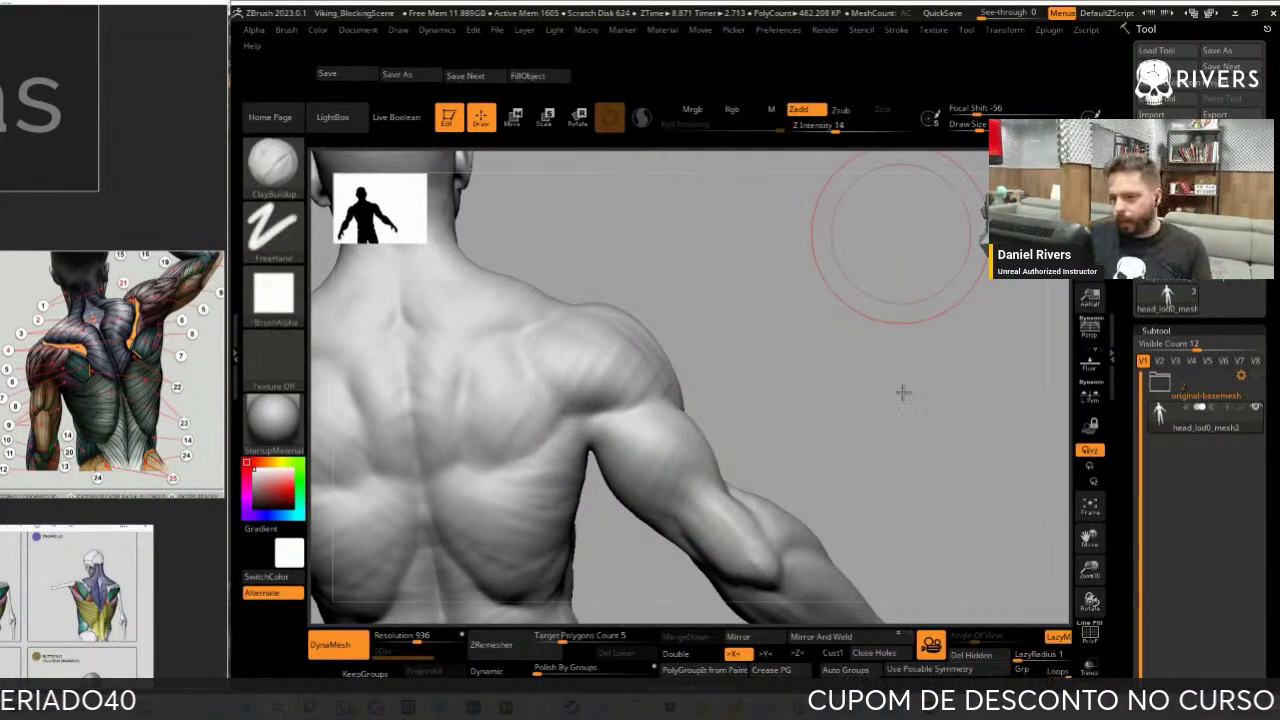
mouse_move(903, 389)
left_mouse_down()
mouse_move(436, 508)
mouse_move(386, 586)
mouse_move(457, 471)
mouse_move(571, 552)
left_mouse_up()
Mask the left shoulder, arm and back, then clear the mask and smooth the shoulder-back junction
key("b")
key("m")
key("v")
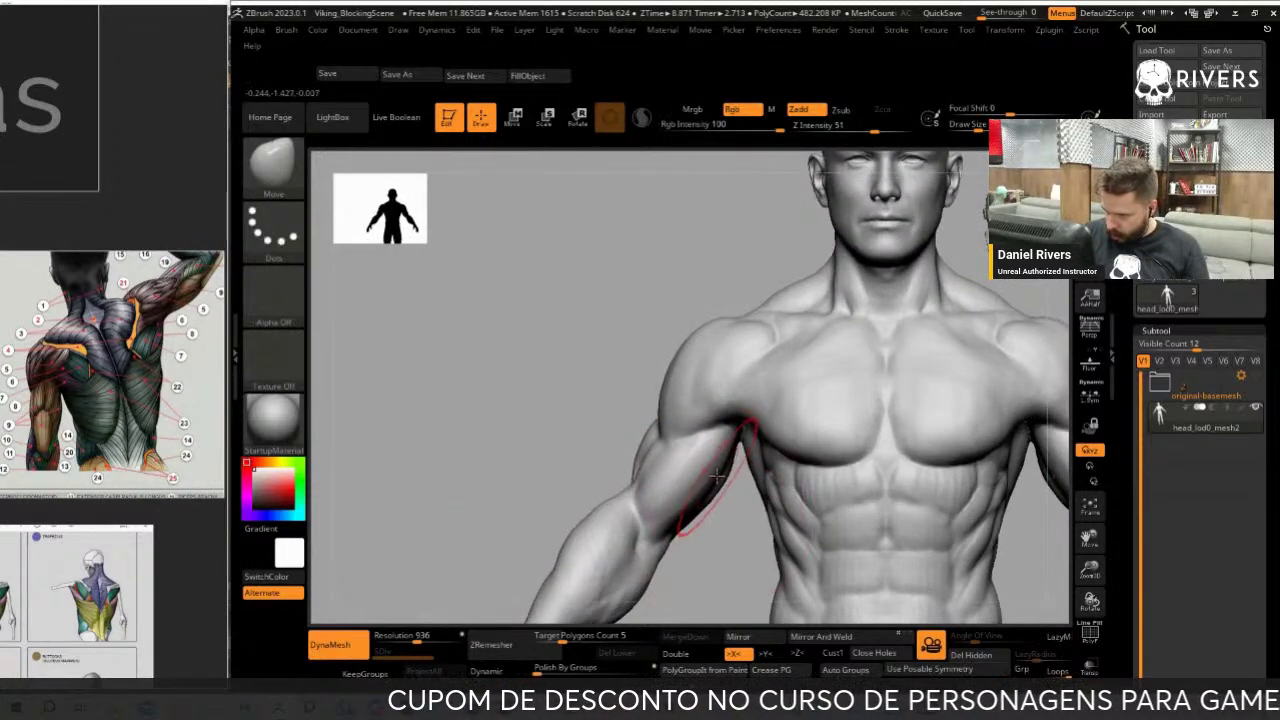
mouse_move(714, 514)
right_mouse_down()
mouse_move(728, 533)
mouse_move(735, 487)
right_mouse_up()
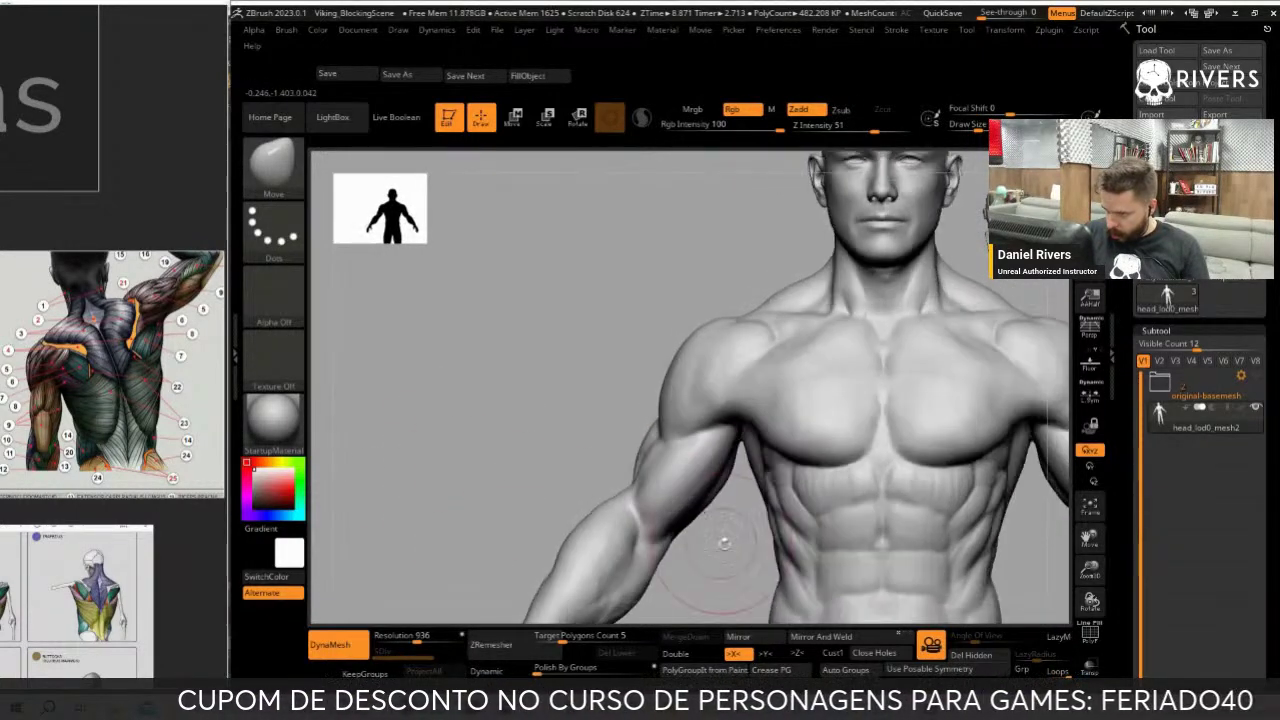
key("ctrl")
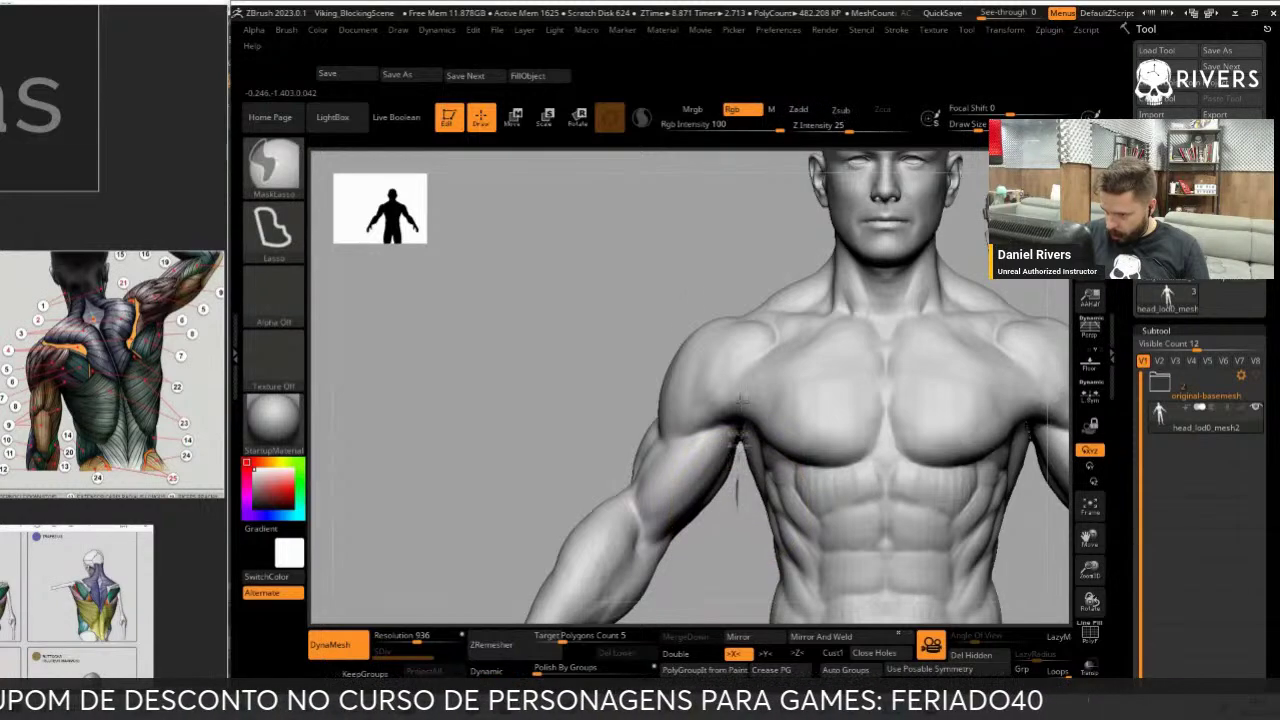
left_click_drag(738, 401, 722, 524, "ctrl")
mouse_move(709, 557)
right_mouse_down()
mouse_move(870, 525)
mouse_move(880, 386)
mouse_move(668, 475)
right_mouse_up()
key("s")
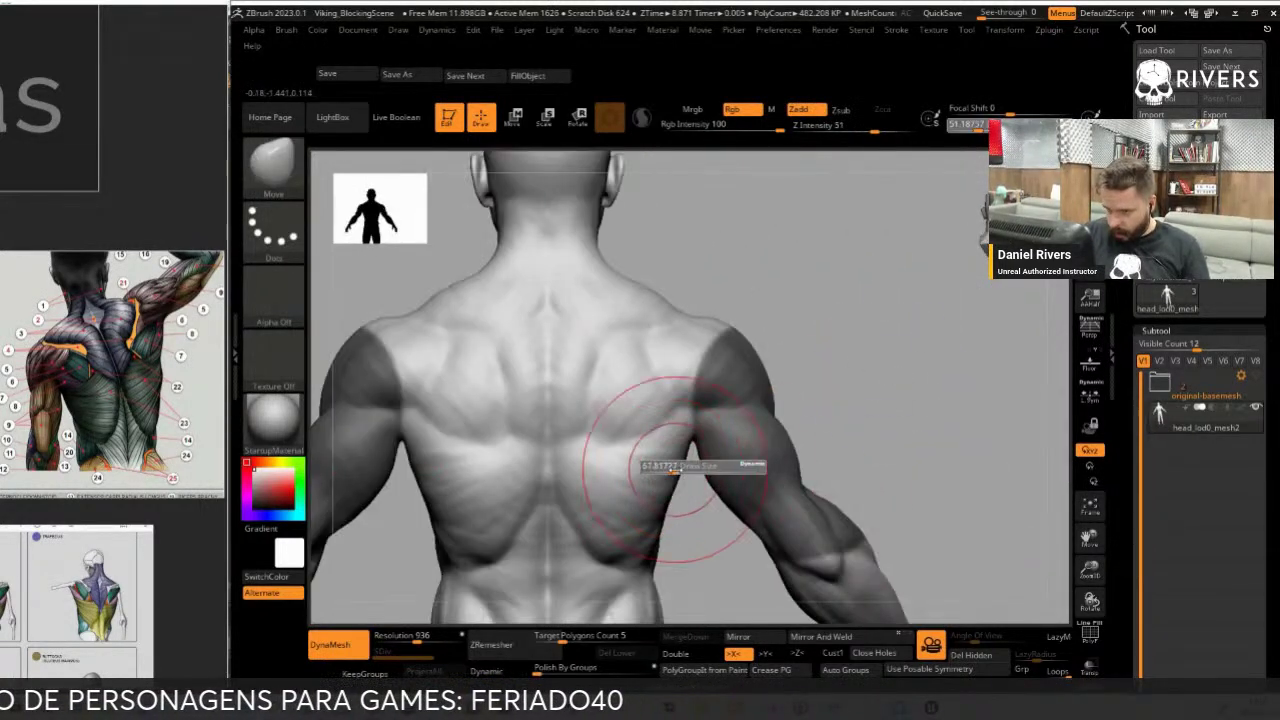
left_click_drag(680, 480, 655, 520, "ctrl")
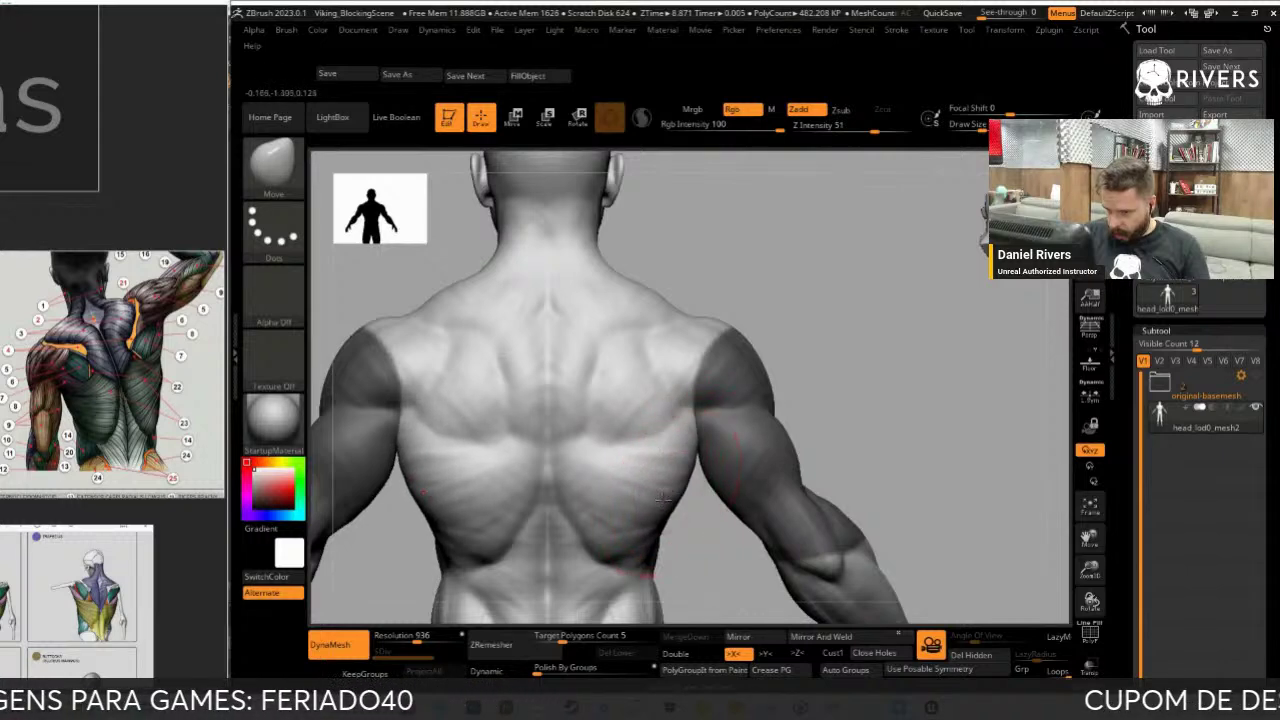
left_click_drag(831, 320, 815, 289, "ctrl")
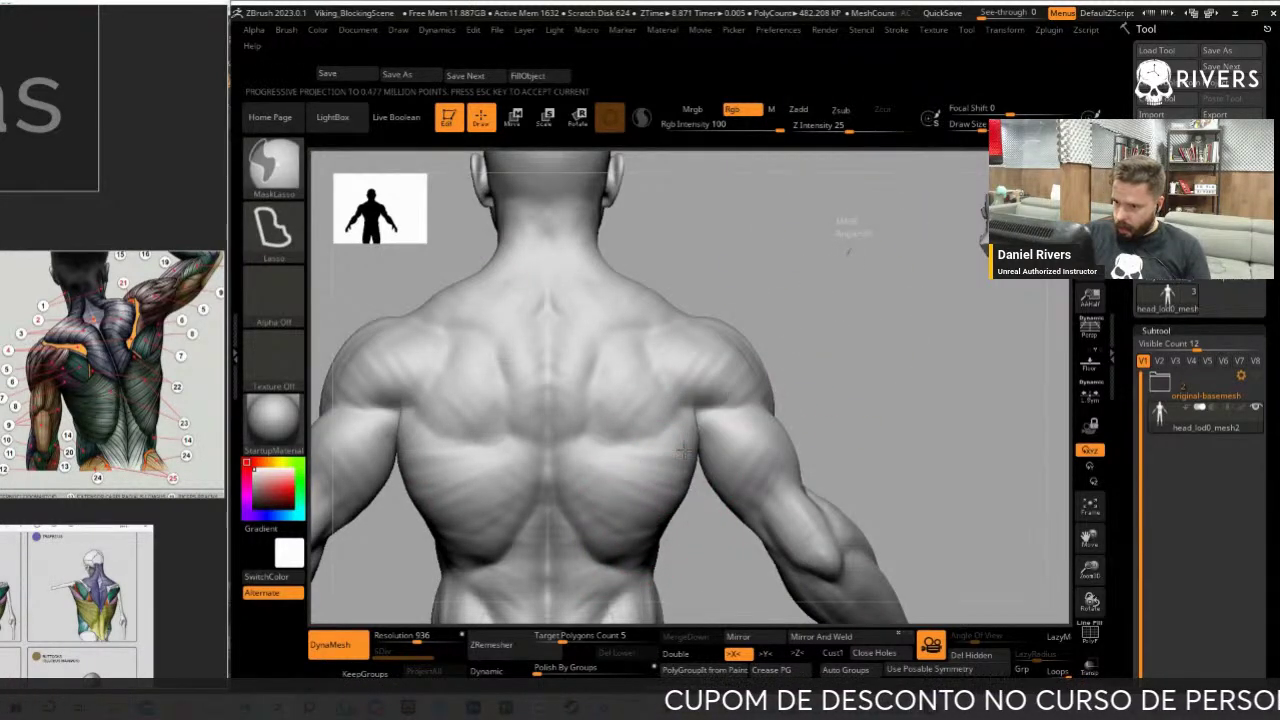
mouse_move(695, 408)
left_mouse_down("shift")
mouse_move(700, 425)
mouse_move(901, 316)
mouse_move(923, 343)
mouse_move(834, 349)
mouse_move(869, 371)
left_mouse_up("shift")
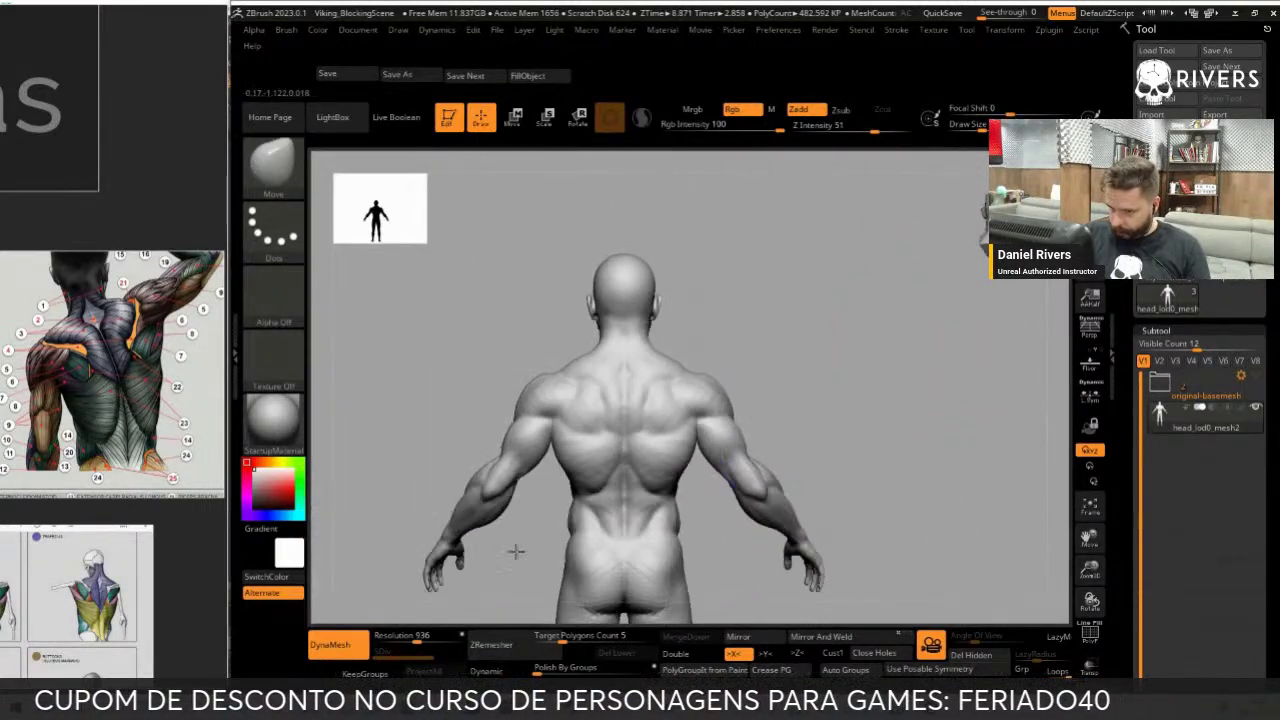
Reshape the forearm and upper arm symmetrically with the Move brush, checking via undo and redo
left_click_drag(516, 551, 529, 430)
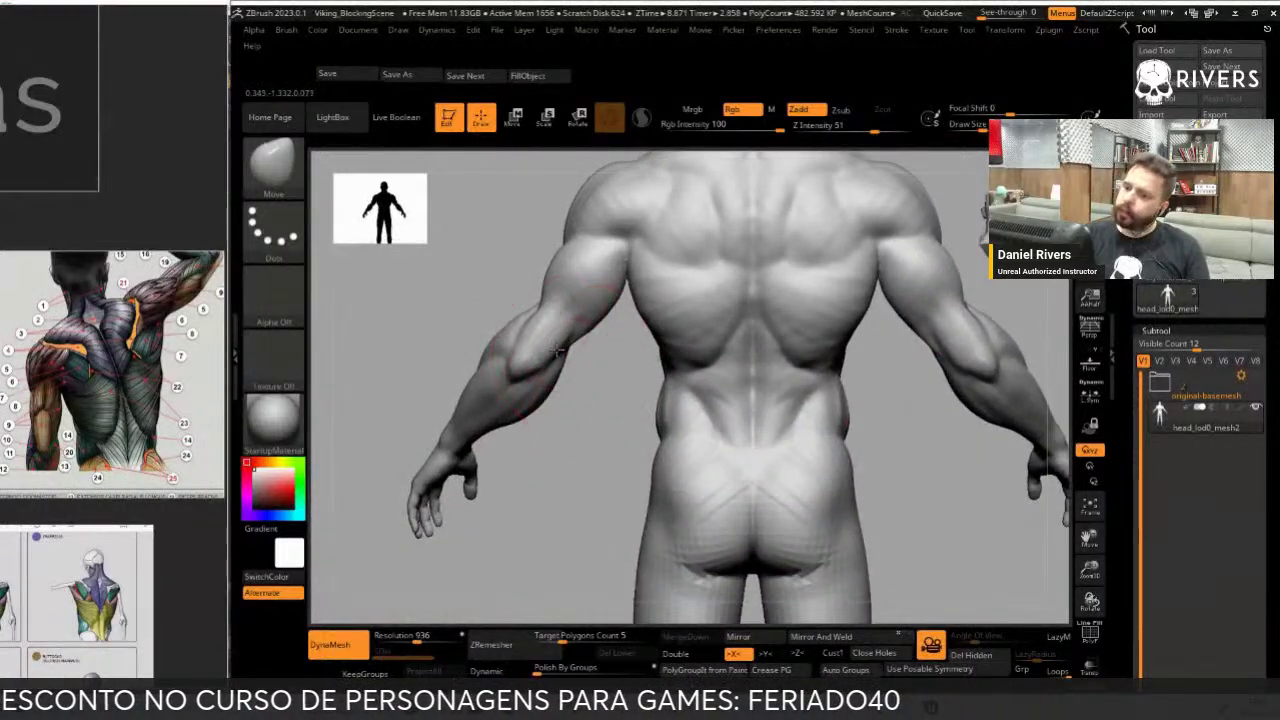
left_click_drag(558, 350, 536, 312)
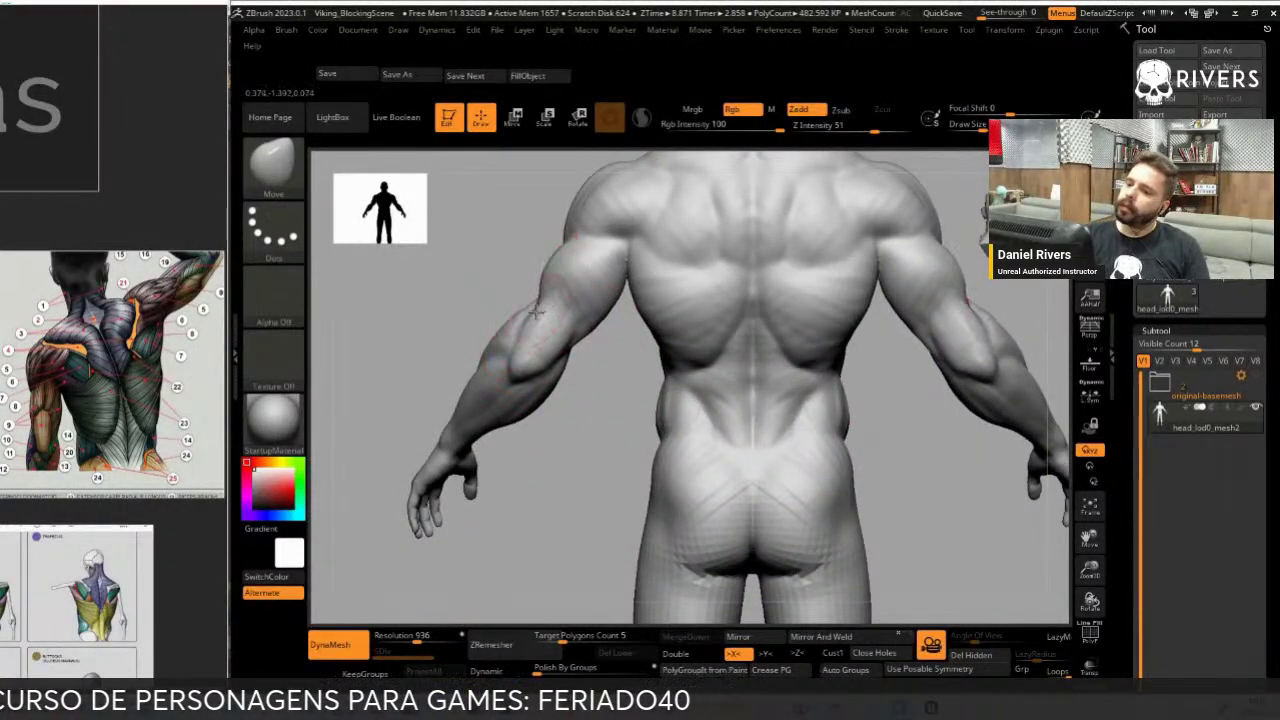
left_click_drag(557, 371, 570, 350)
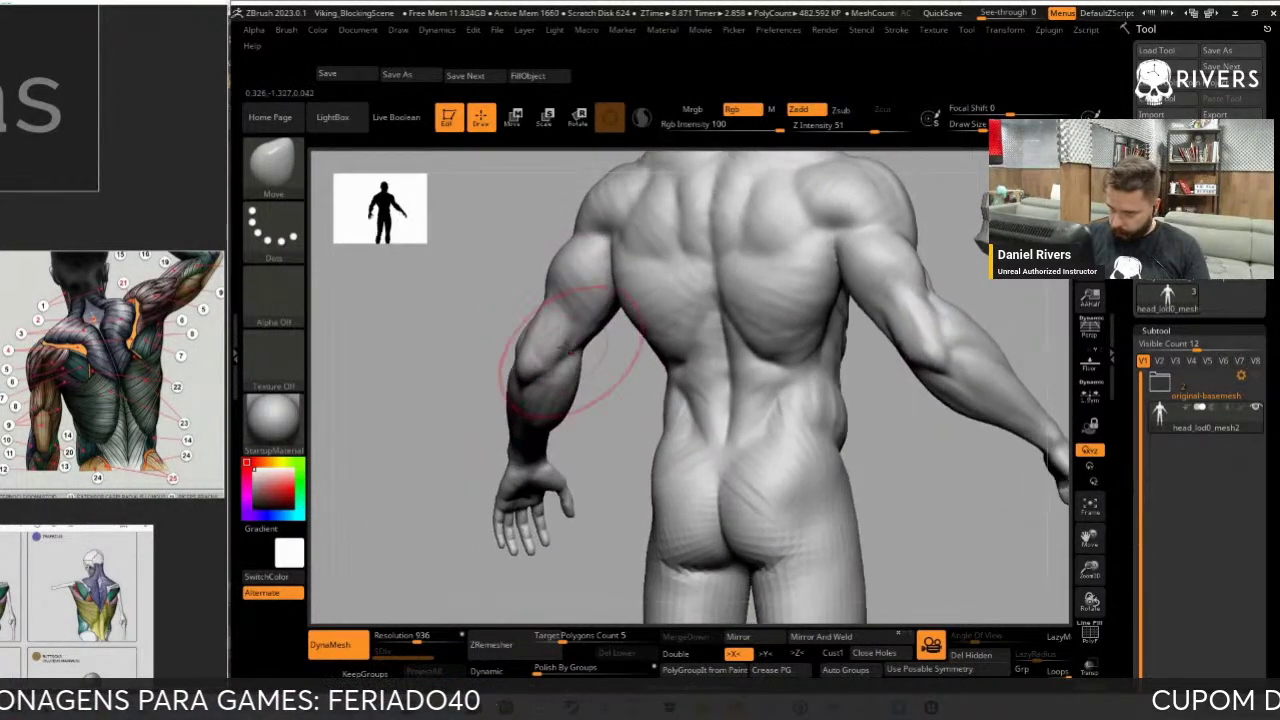
key("ctrl+z")
key("ctrl+z")
key("ctrl+shift+z")
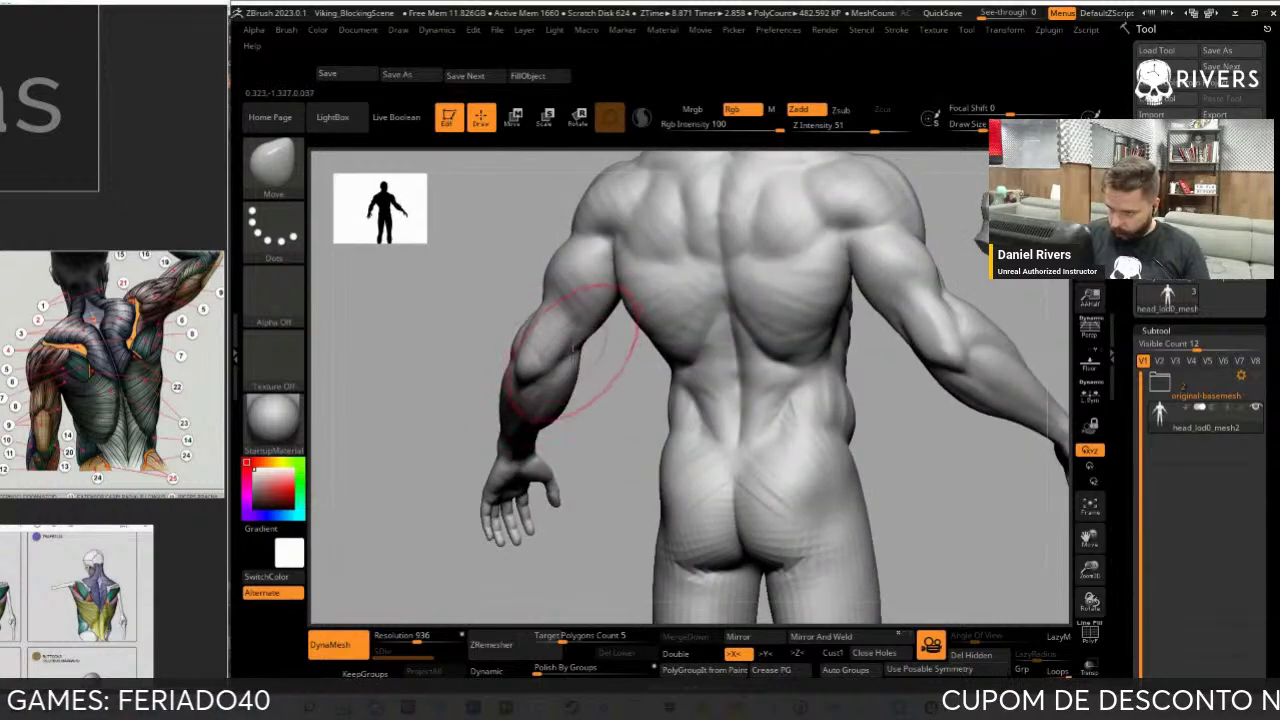
key("b")
key("c")
key("b")
right_click_drag(575, 346, 557, 344)
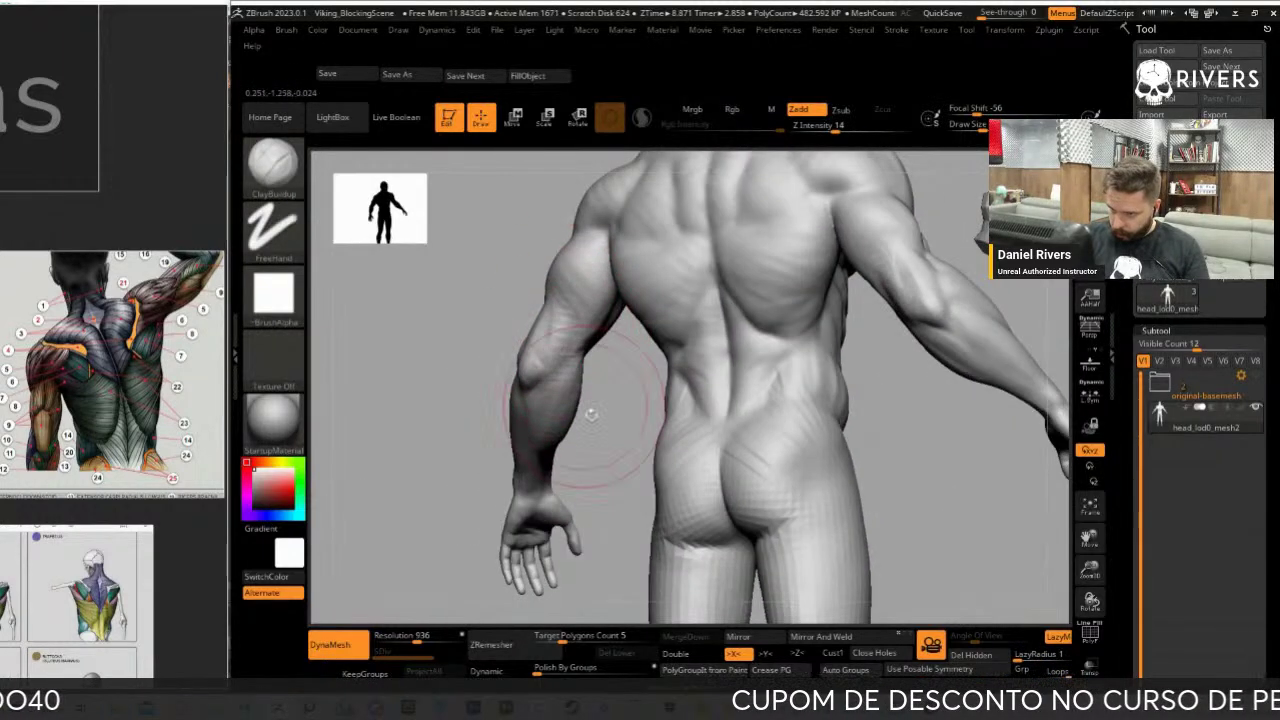
mouse_move(486, 443)
right_mouse_down()
mouse_move(417, 523)
mouse_move(671, 565)
mouse_move(908, 266)
mouse_move(829, 409)
mouse_move(829, 463)
right_mouse_up()
left_click_drag(831, 416, 908, 503, "ctrl")
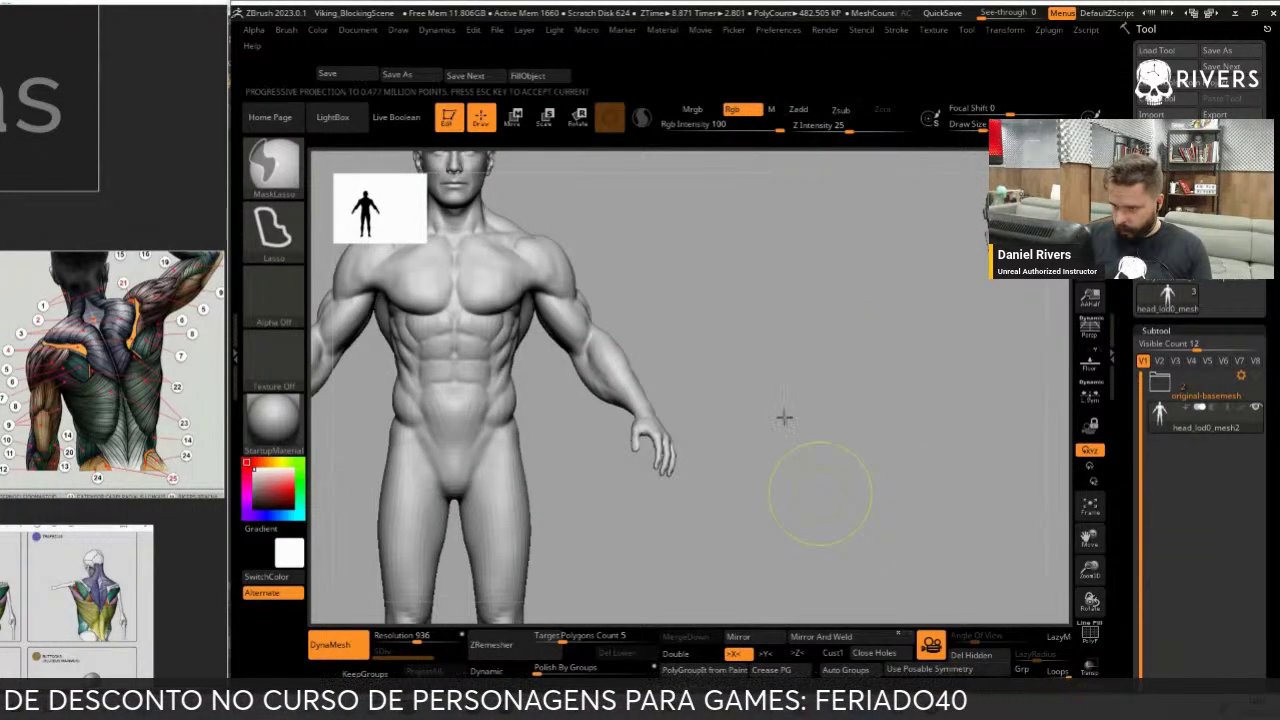
Zoom in on the chest and save the ZBrush project
mouse_move(680, 329)
right_mouse_down("alt")
mouse_move(757, 266)
mouse_move(894, 329)
mouse_move(748, 317)
right_mouse_up("alt")
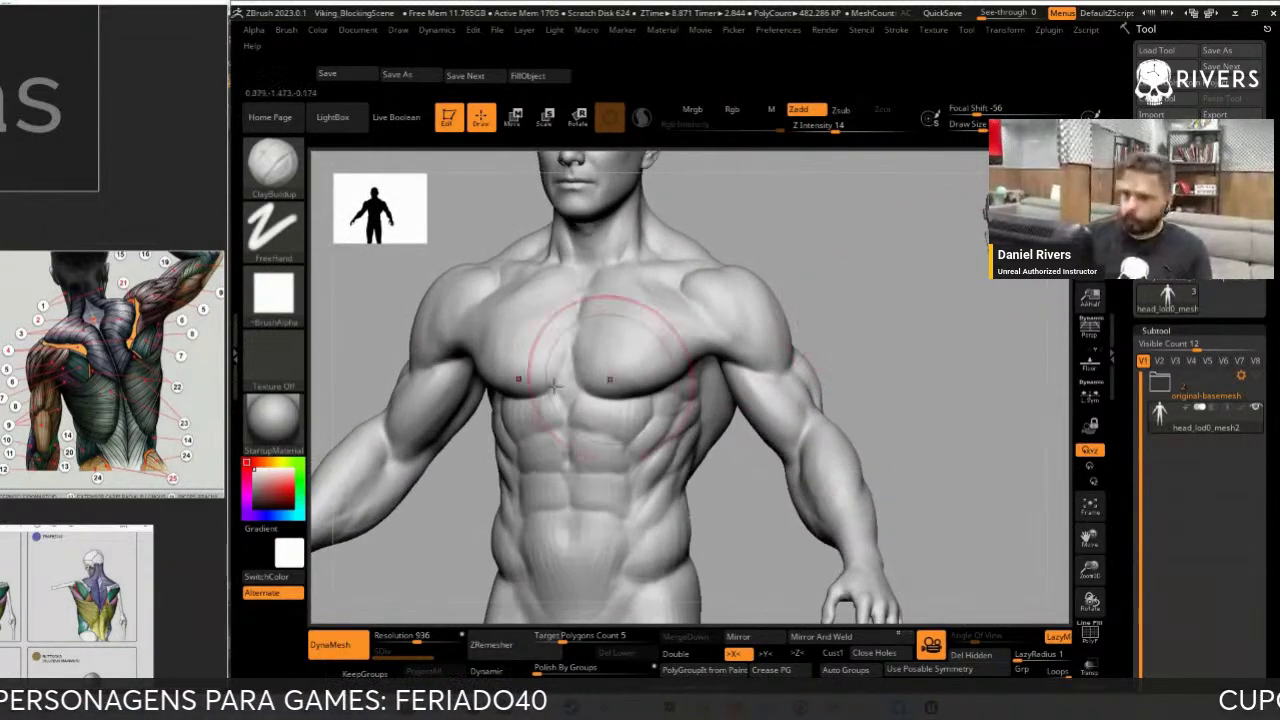
left_click(341, 75)
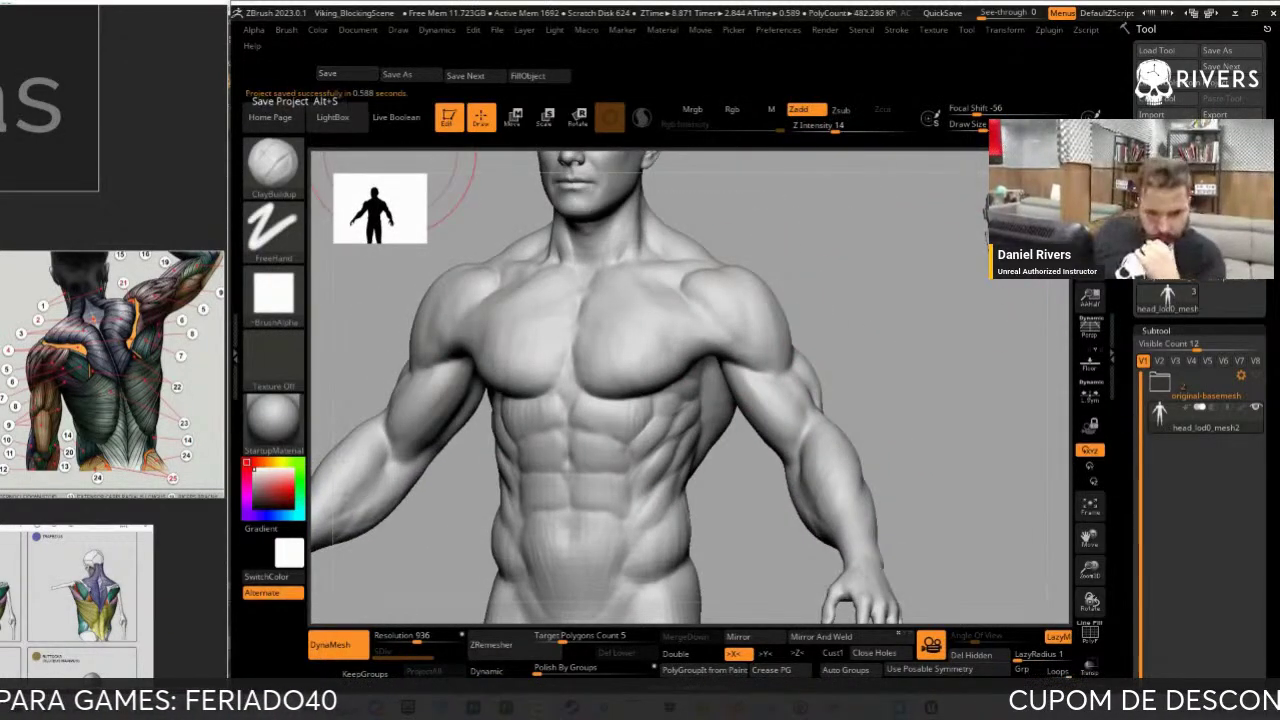
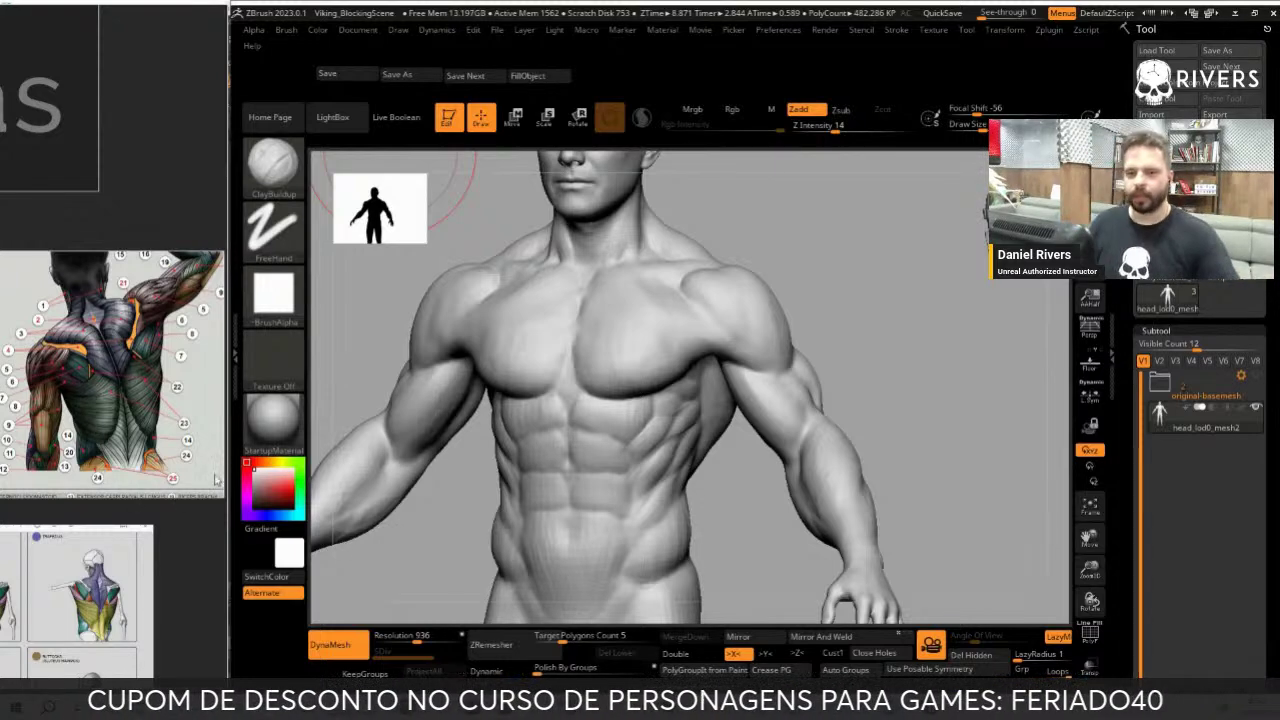
Zoom around the PureRef board and pan past the Costas back references to the Abdomen and Obliquo sheets
scroll(125, 400, "down", 2)
scroll(112, 425, "down", 2)
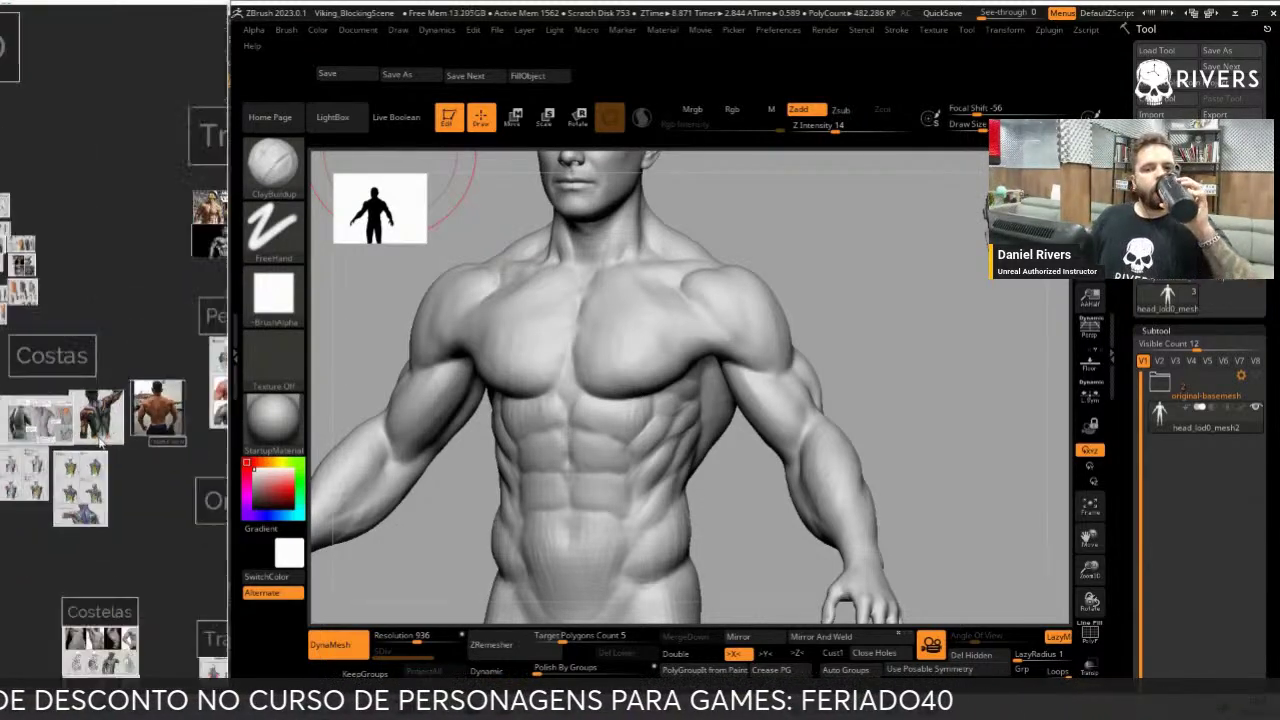
scroll(100, 450, "down", 2)
scroll(98, 446, "down", 1)
scroll(98, 420, "up", 2)
scroll(97, 395, "up", 2)
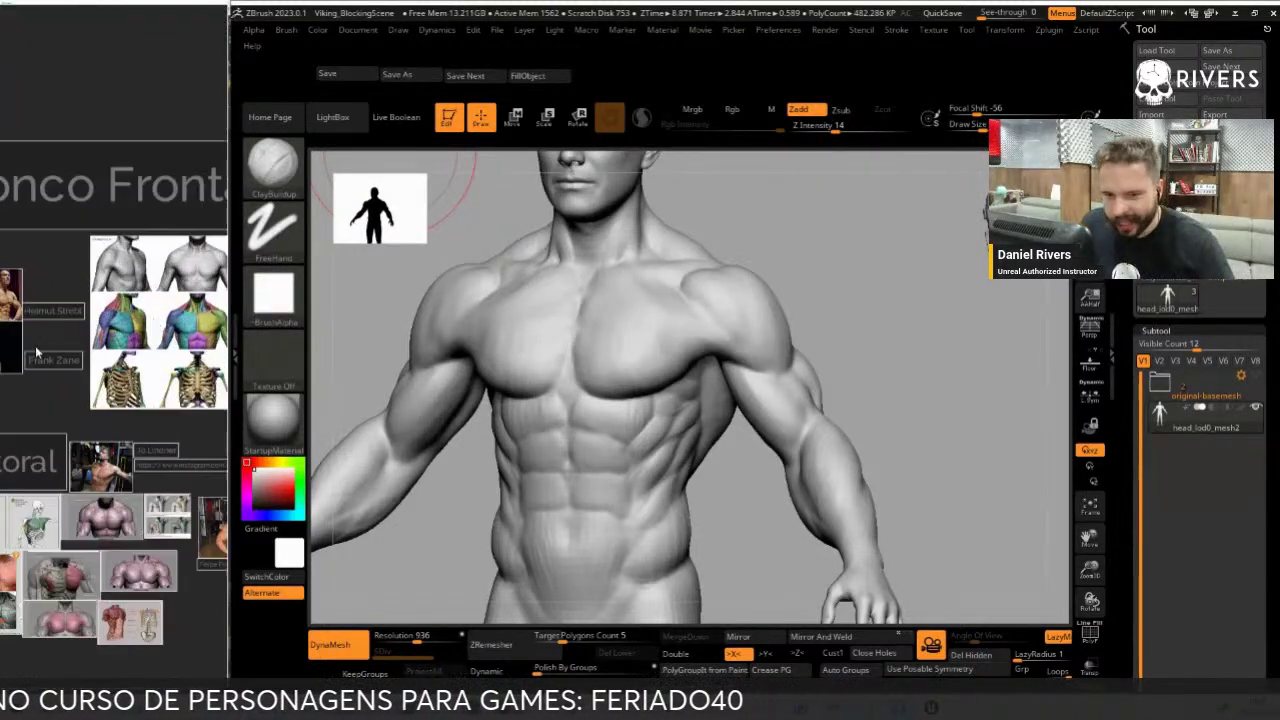
scroll(96, 373, "up", 2)
scroll(93, 375, "down", 2)
scroll(92, 385, "up", 2)
scroll(90, 400, "down", 1)
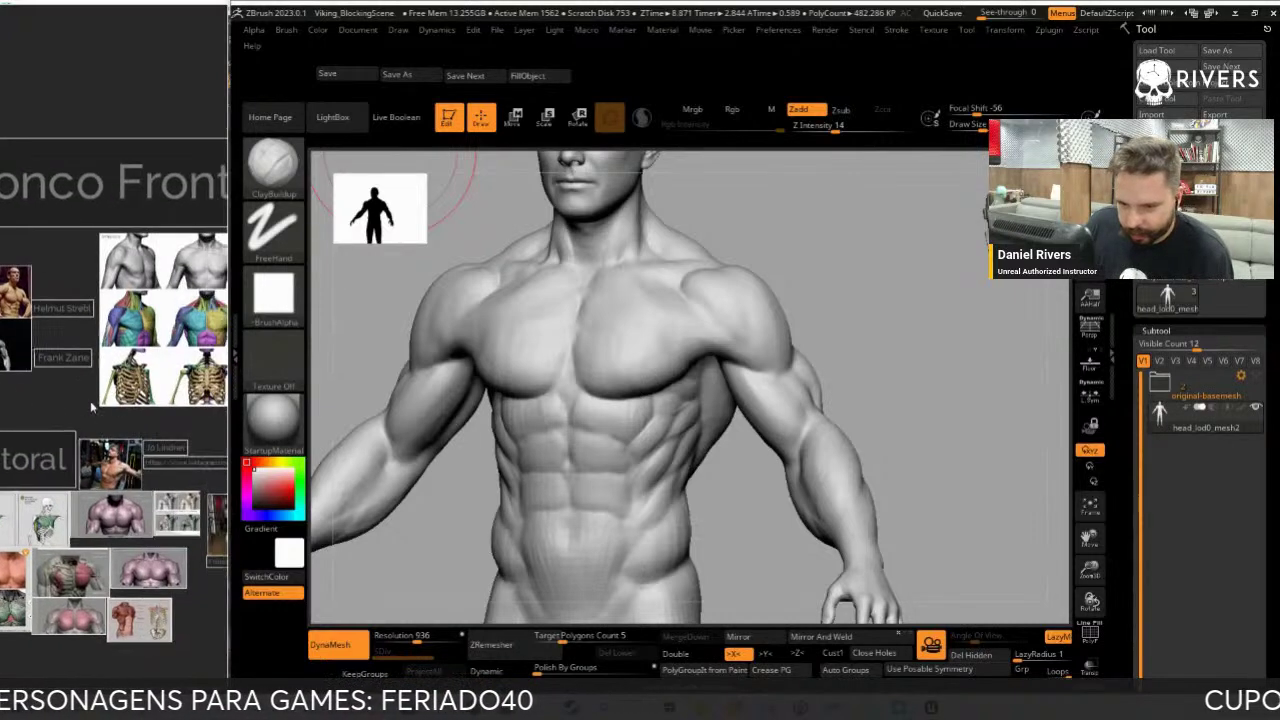
scroll(108, 342, "up", 2)
scroll(108, 342, "down", 2)
scroll(108, 345, "down", 1)
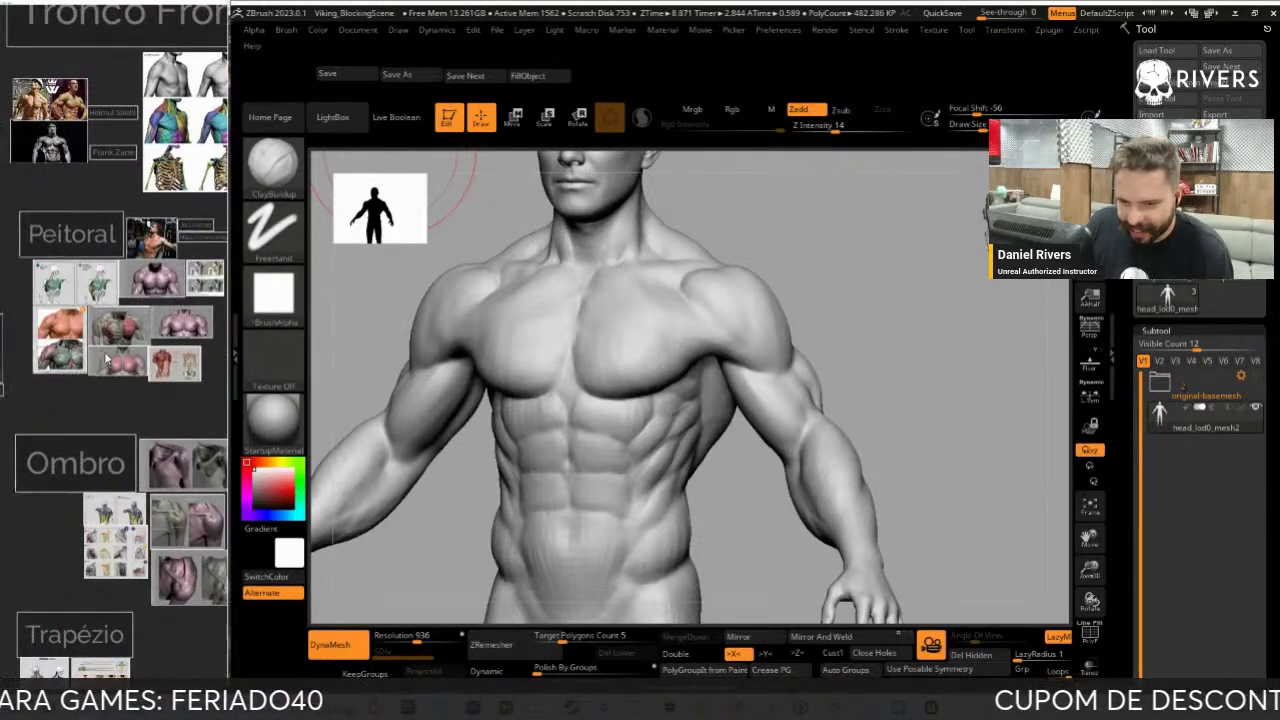
scroll(112, 330, "up", 2)
scroll(108, 286, "down", 2)
middle_click_drag(100, 286, 234, 286)
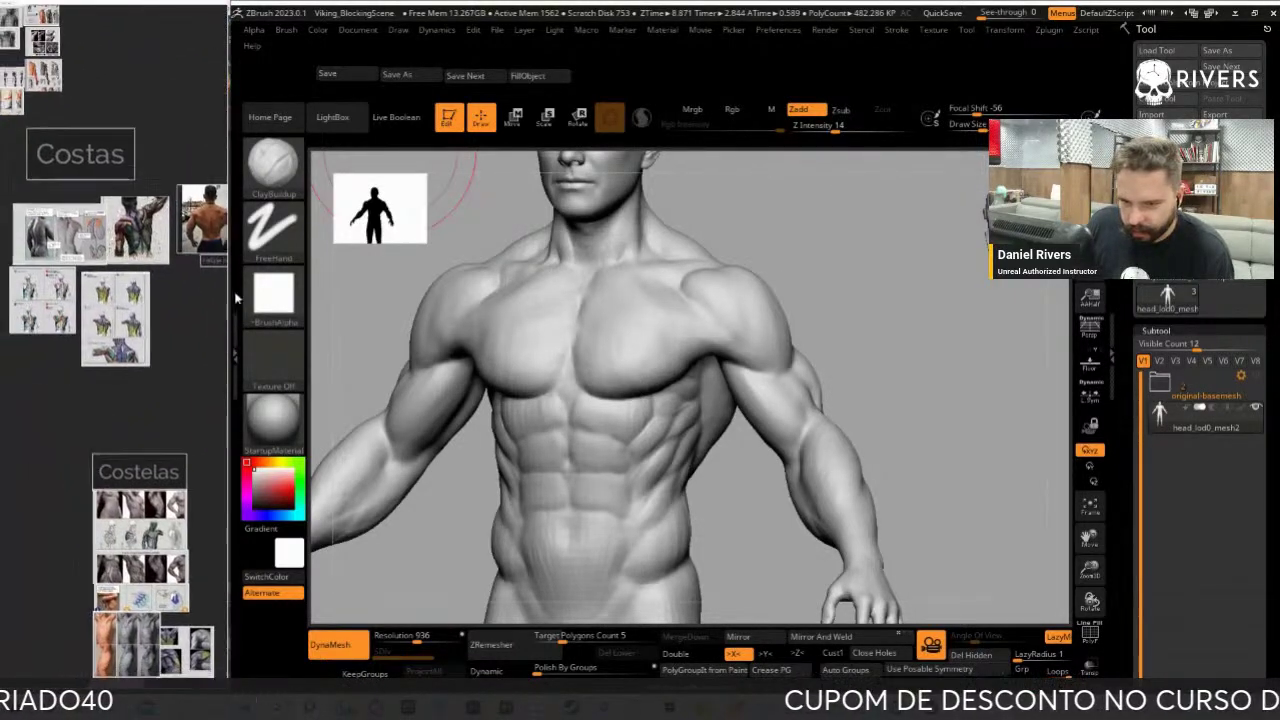
scroll(249, 287, "up", 2)
middle_click_drag(120, 300, 200, 330)
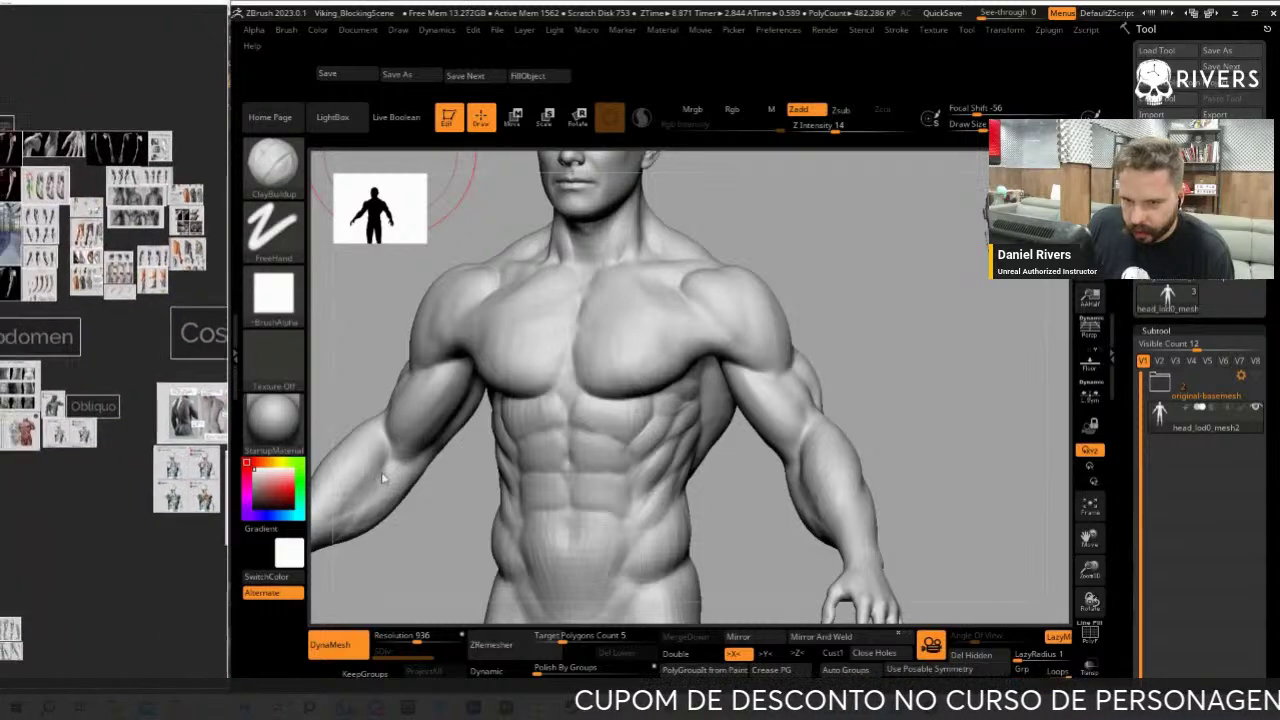
Pan the board toward the head references, then back to the torso references
scroll(150, 340, "up", 1)
scroll(22, 436, "down", 2)
scroll(22, 436, "up", 2)
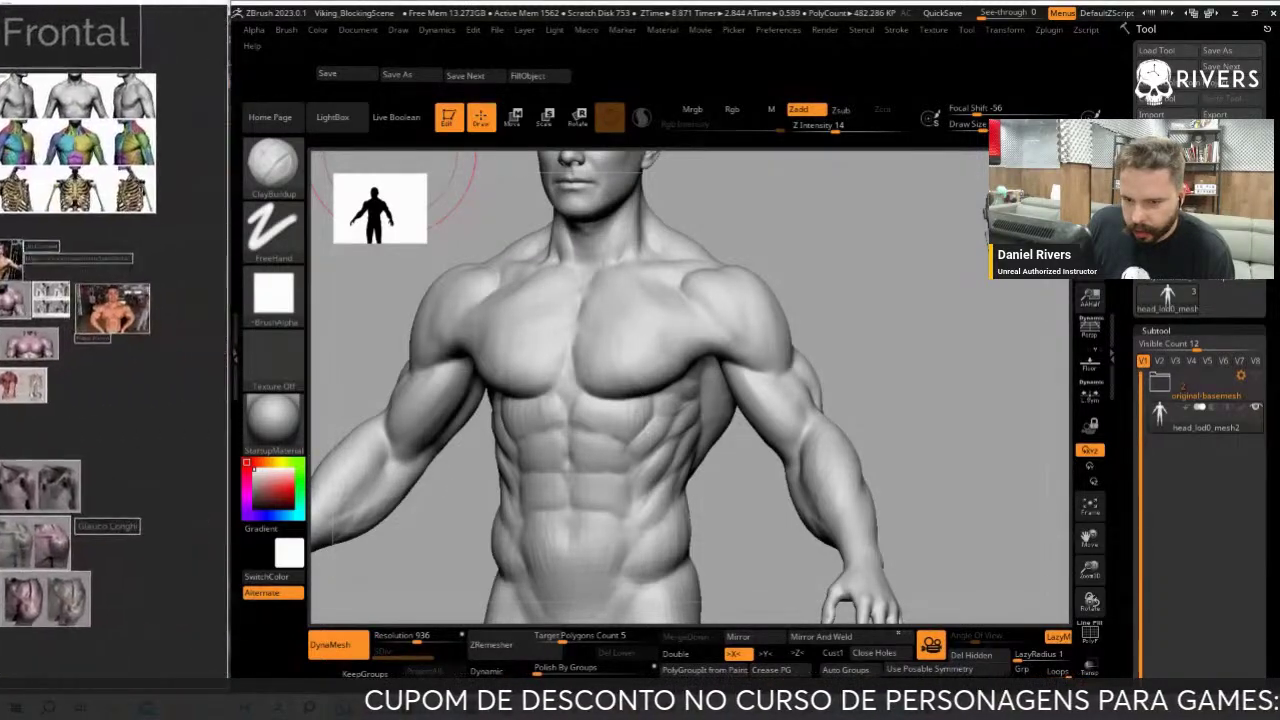
scroll(22, 436, "up", 1)
scroll(135, 366, "down", 3)
scroll(112, 385, "up", 1)
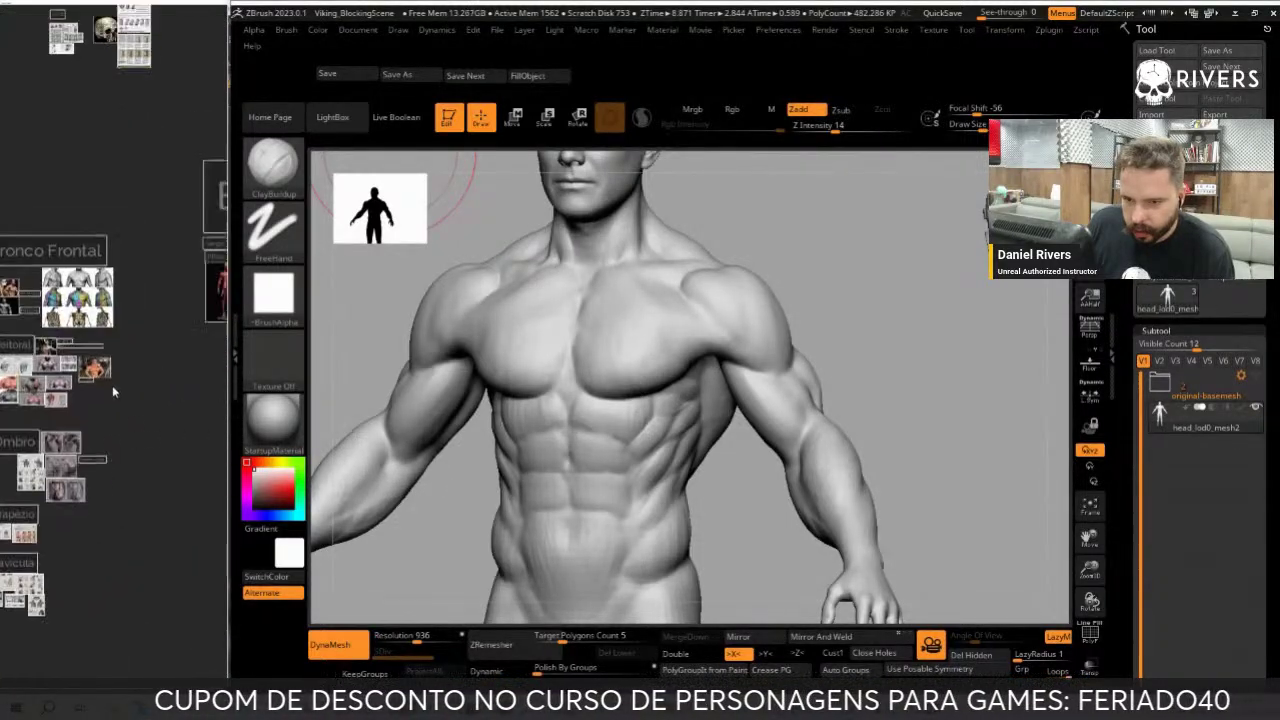
scroll(112, 385, "up", 2)
scroll(89, 446, "down", 3)
scroll(60, 400, "up", 2)
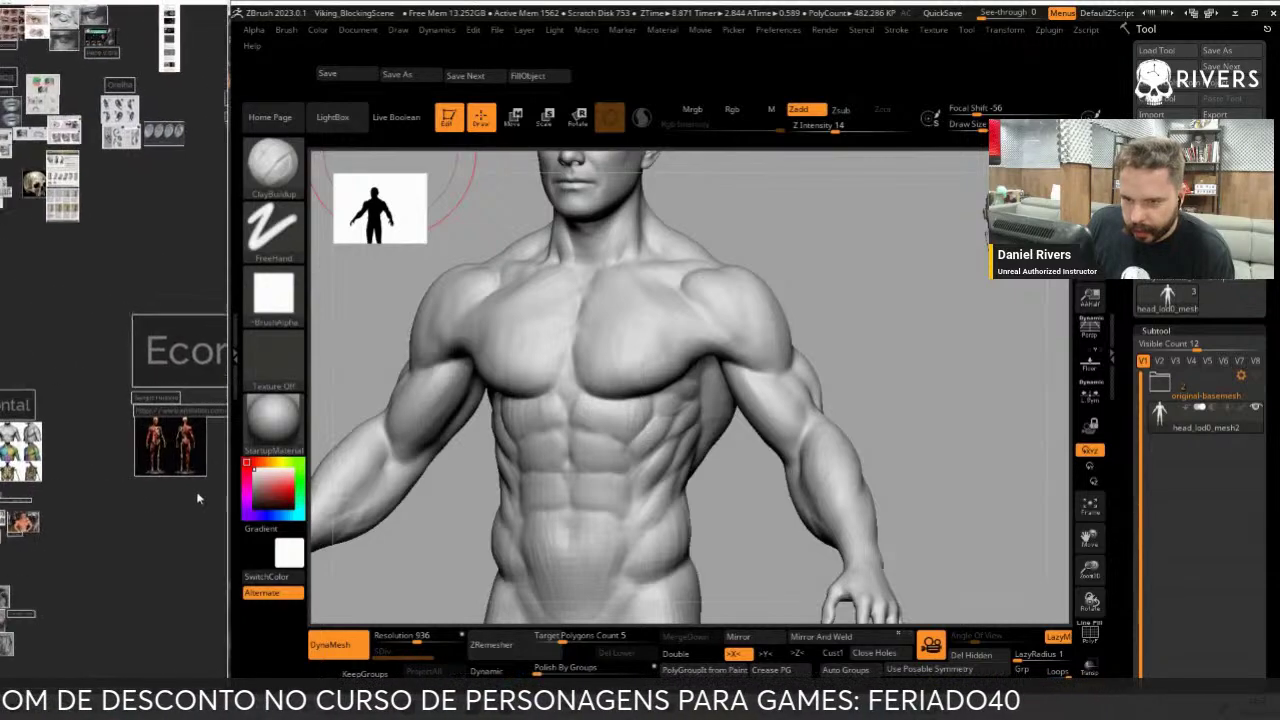
scroll(18, 350, "down", 2)
mouse_move(18, 350)
middle_mouse_down()
mouse_move(113, 347)
mouse_move(190, 364)
mouse_move(162, 359)
middle_mouse_up()
scroll(113, 347, "up", 3)
scroll(118, 364, "up", 2)
scroll(68, 437, "up", 3)
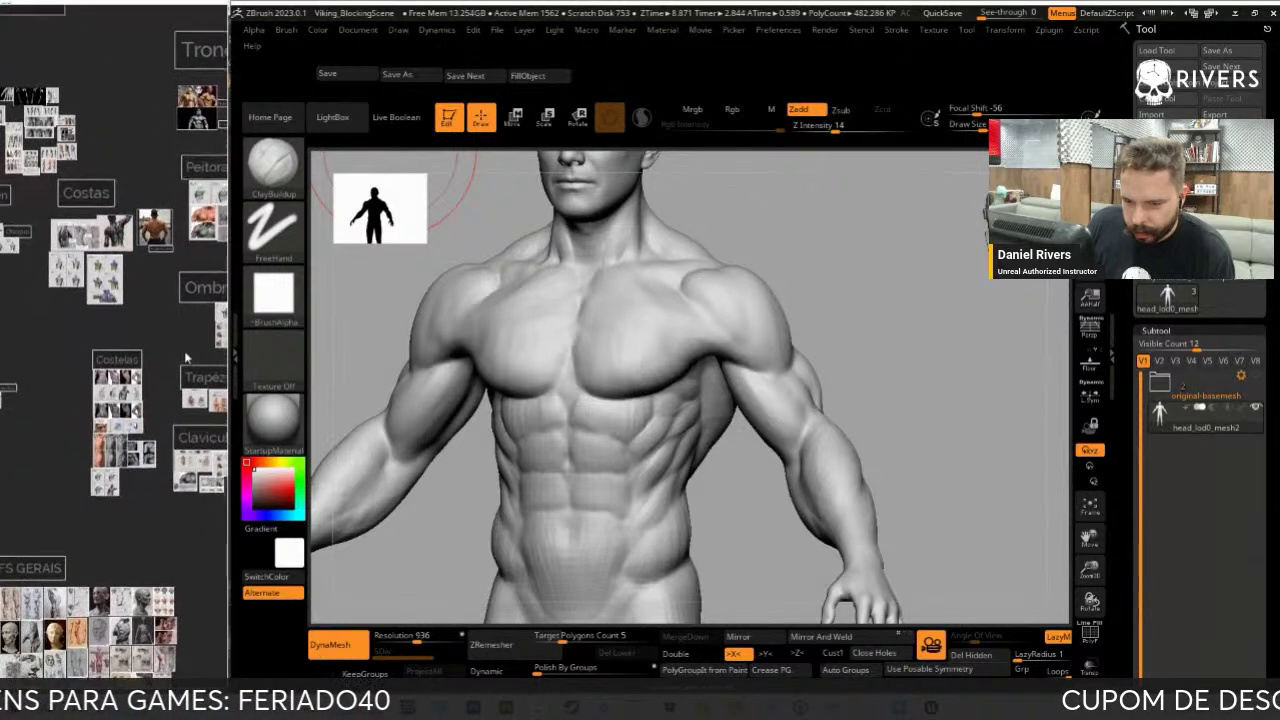
mouse_move(110, 286)
middle_mouse_down()
mouse_move(34, 380)
mouse_move(121, 318)
mouse_move(42, 537)
mouse_move(68, 341)
mouse_move(60, 400)
mouse_move(146, 427)
mouse_move(121, 421)
middle_mouse_up()
Zoom in on the Eight-pack abdominal section until it fills the view
scroll(121, 421, "up", 3)
scroll(96, 368, "up", 3)
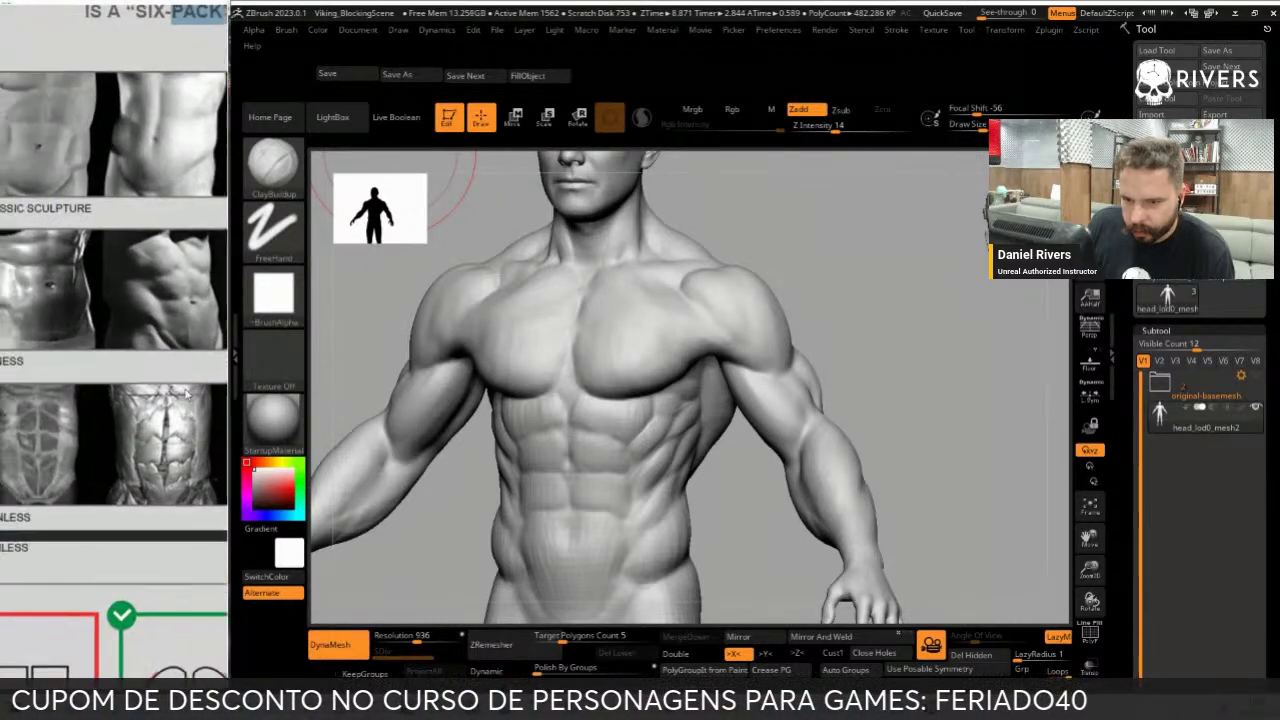
scroll(96, 368, "down", 3)
mouse_move(96, 368)
middle_mouse_down()
mouse_move(40, 360)
mouse_move(146, 440)
middle_mouse_up()
scroll(40, 360, "up", 3)
scroll(50, 372, "down", 2)
scroll(50, 372, "up", 2)
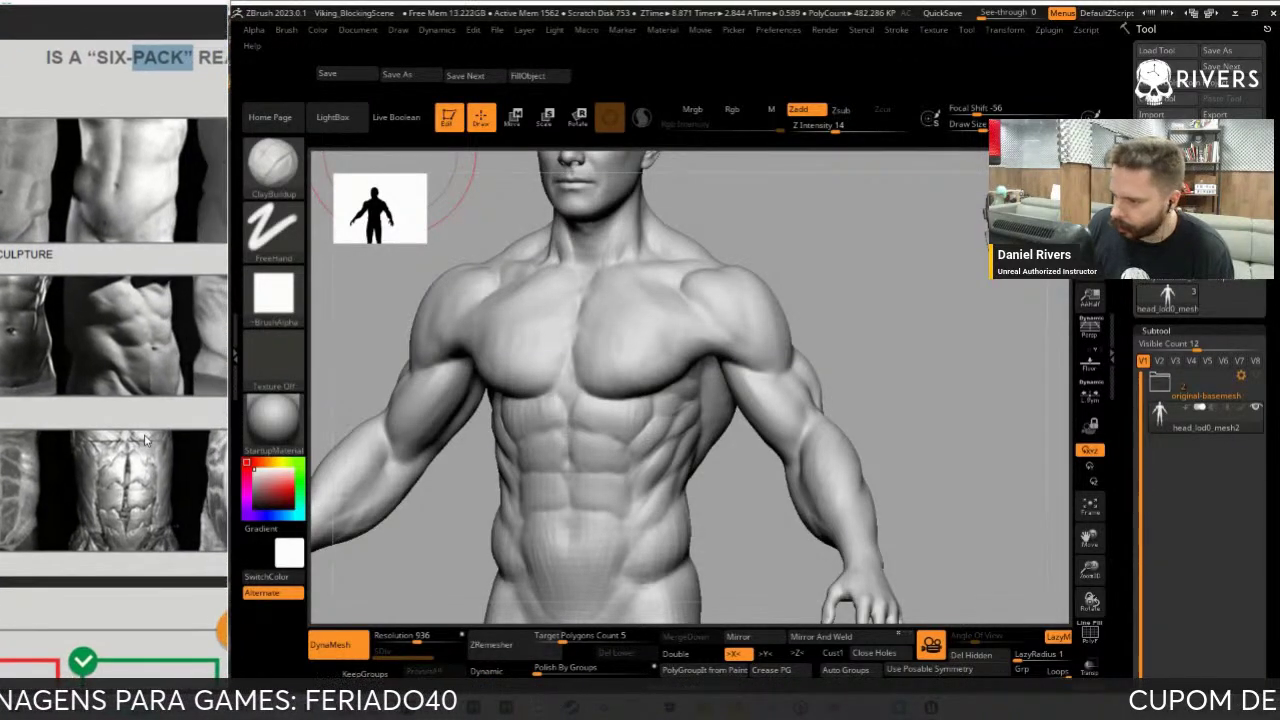
Build up clay volume over the upper abs with ClayBuildup, then smooth the stroke marks
mouse_move(931, 286)
left_mouse_down("alt")
mouse_move(914, 280)
mouse_move(920, 306)
mouse_move(728, 432)
left_mouse_up("alt")
key("b")
key("d")
key("s")
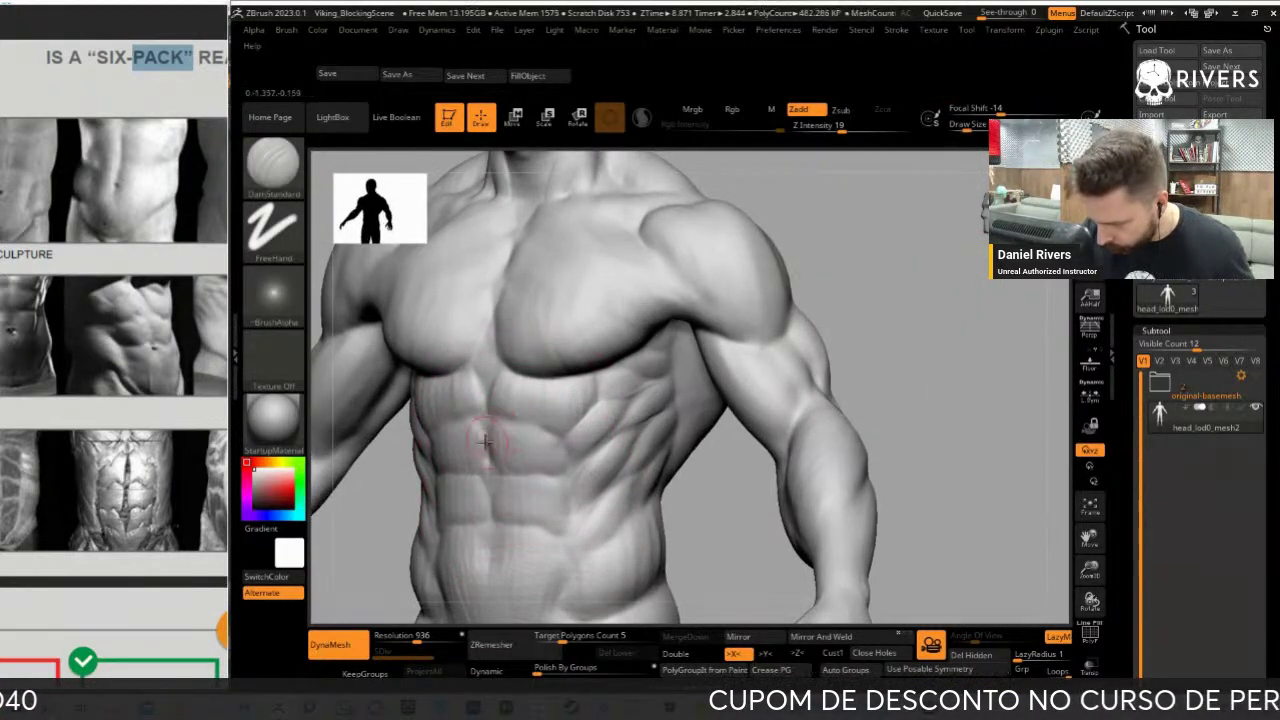
key("b")
key("c")
key("b")
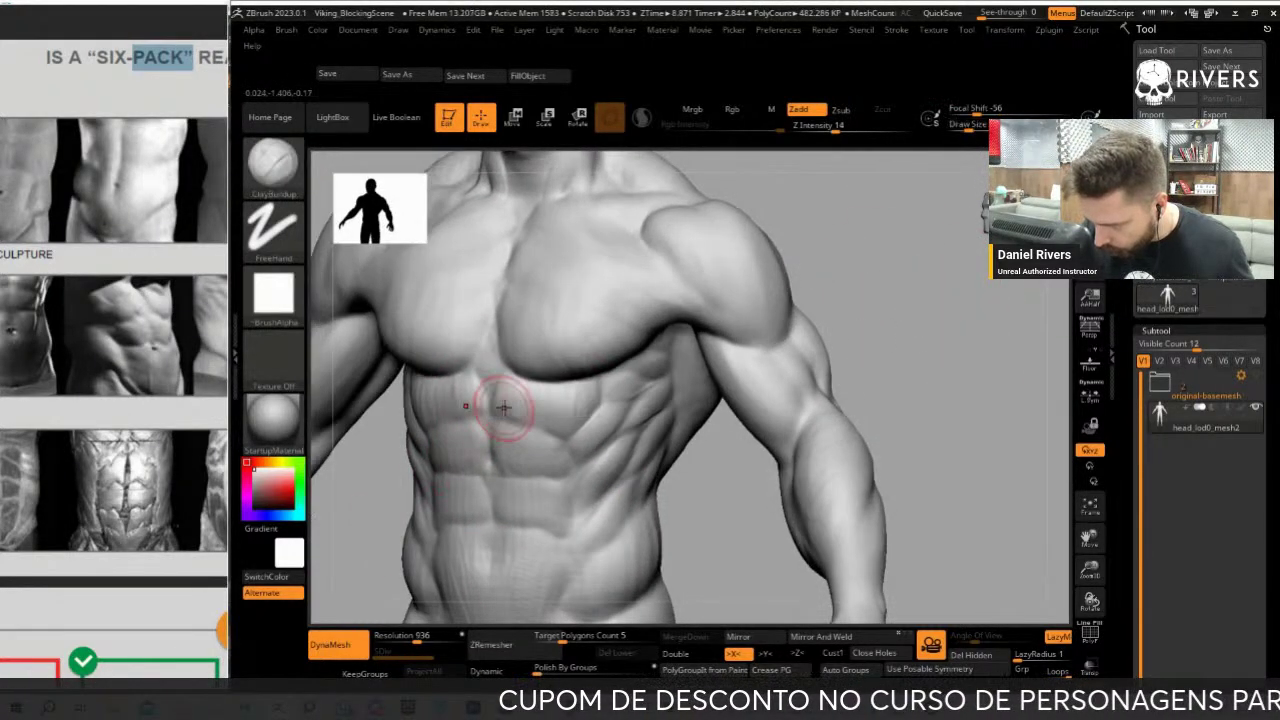
mouse_move(521, 395)
left_mouse_down()
mouse_move(546, 413)
mouse_move(540, 426)
left_mouse_up()
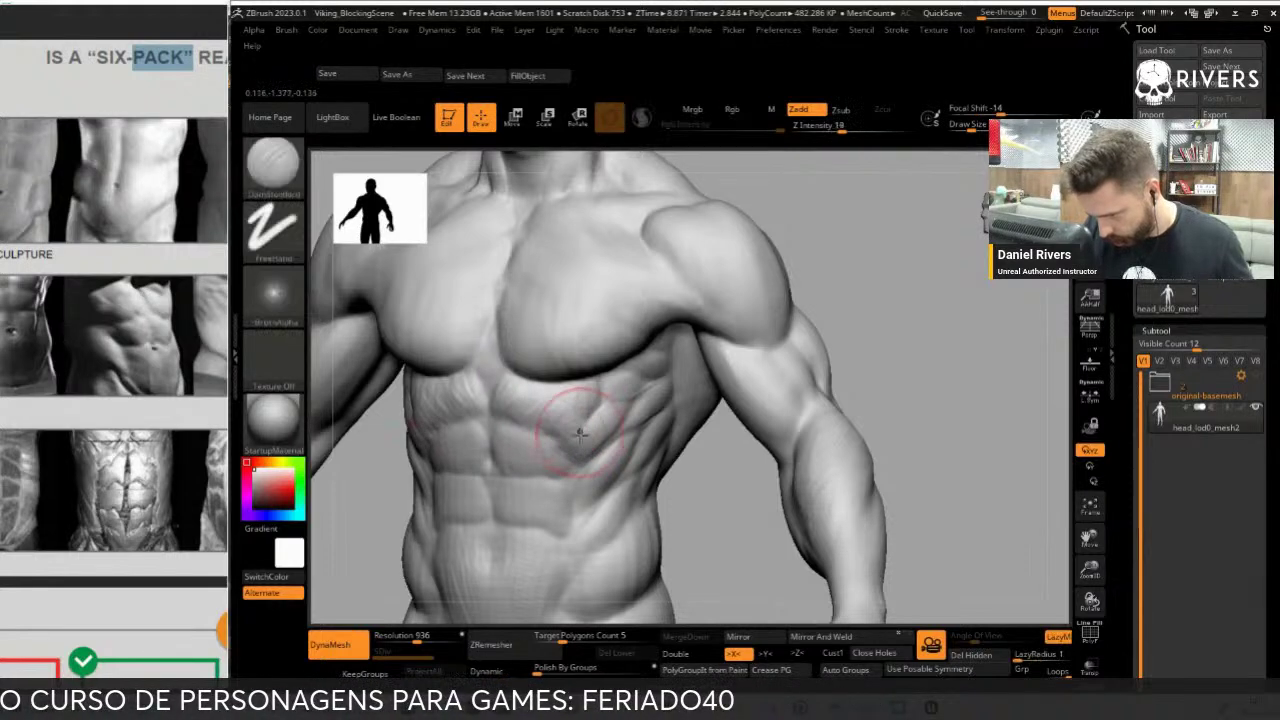
left_click_drag(587, 453, 567, 443, "shift")
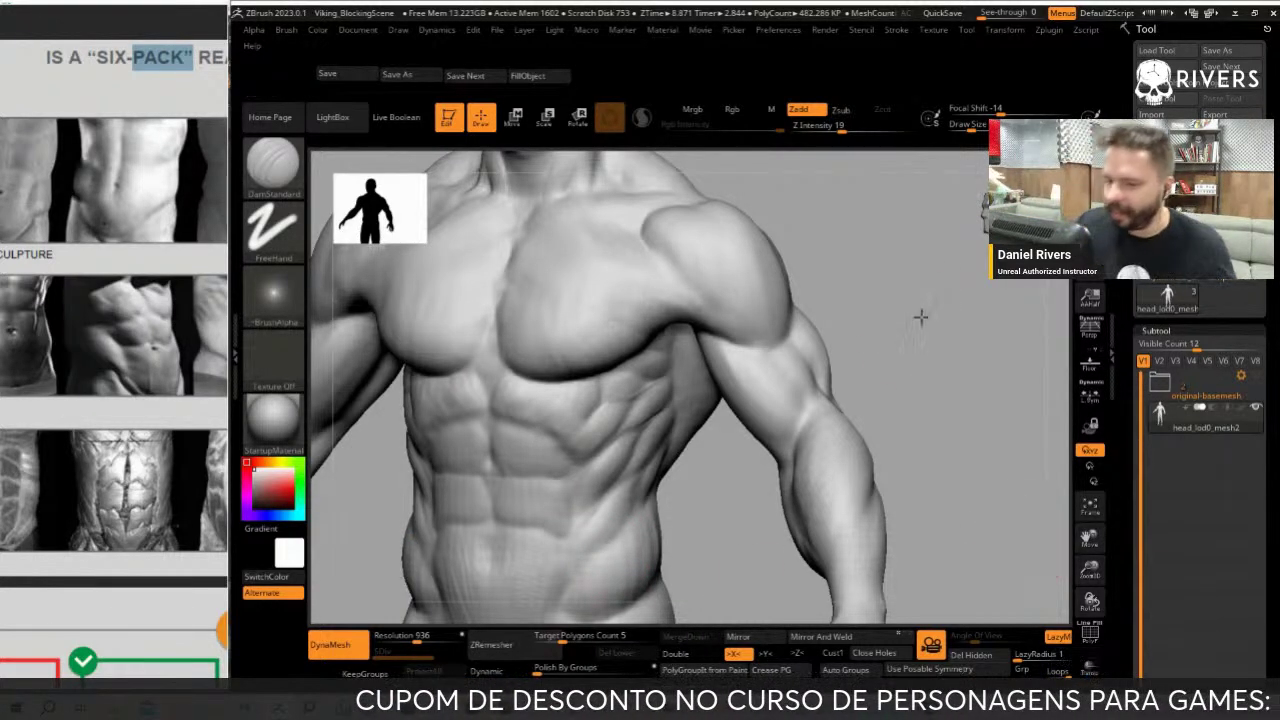
Rotate around the torso and keep shaping the abdomen with ClayBuildup and Smooth, adjusting brush size
left_click_drag(923, 314, 775, 359)
left_click_drag(697, 509, 571, 423)
key("b")
key("c")
key("b")
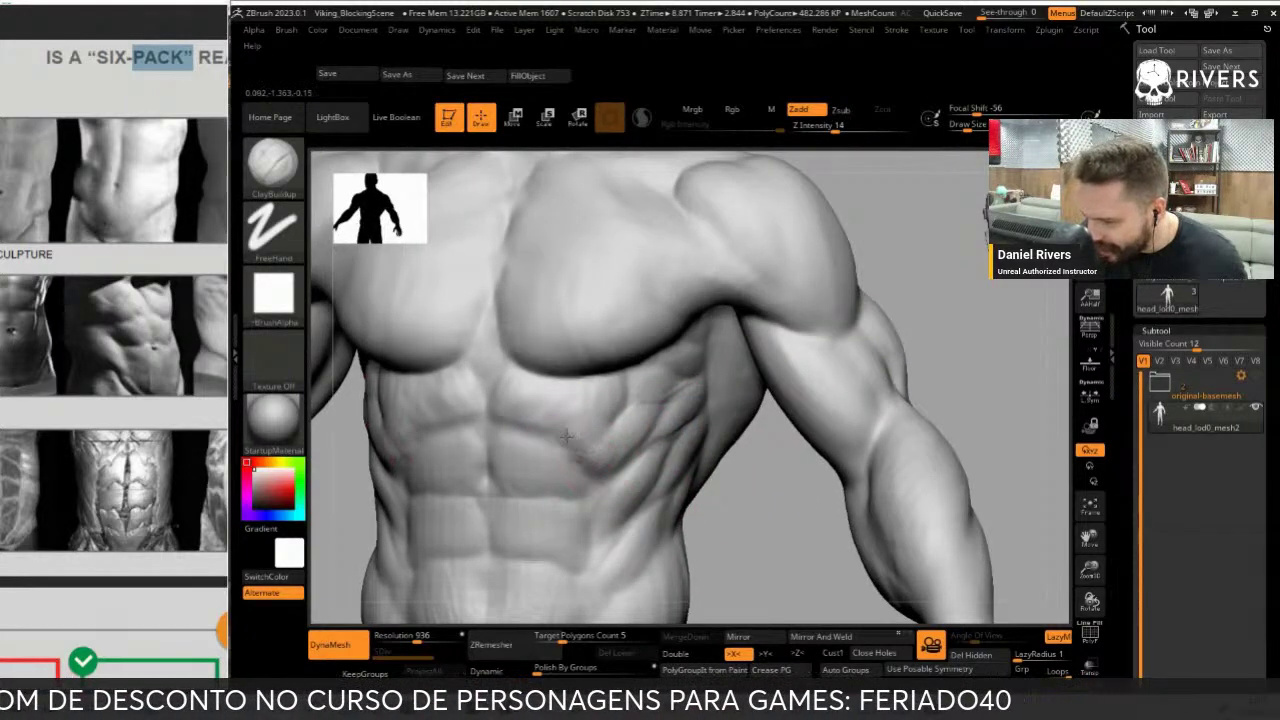
key("shift")
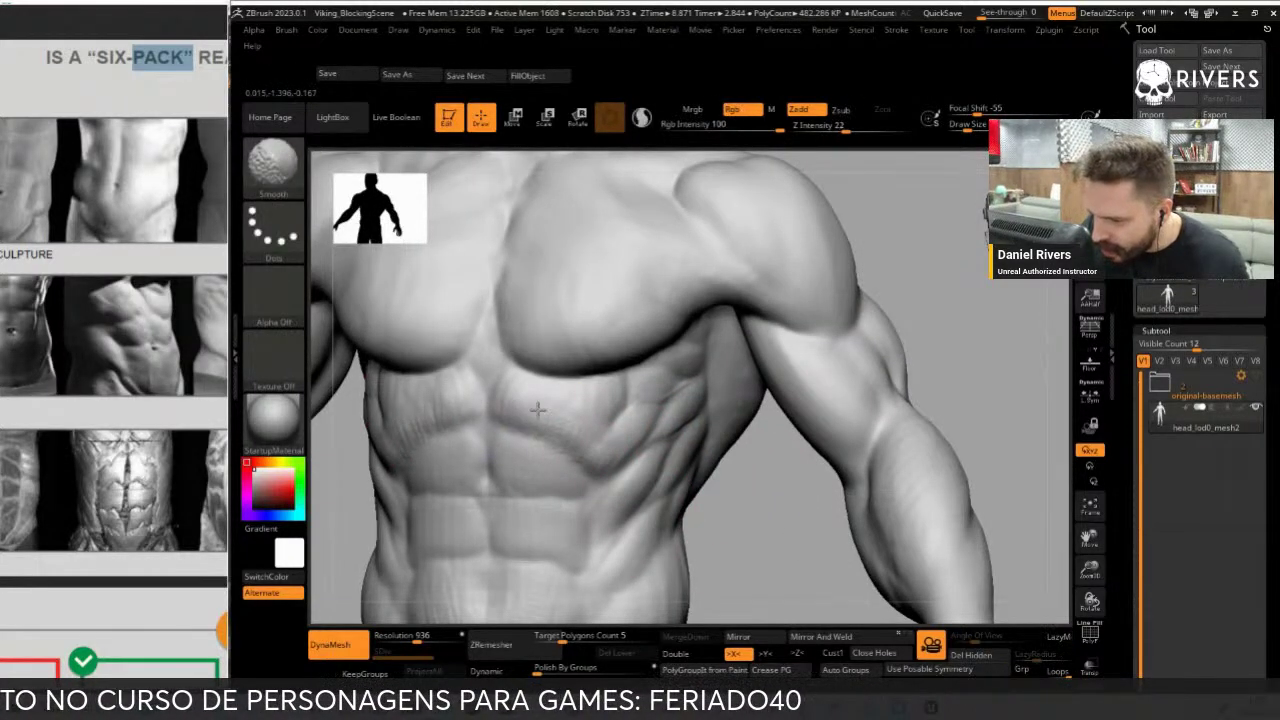
mouse_move(737, 491)
left_mouse_down()
mouse_move(743, 503)
mouse_move(636, 495)
left_mouse_up()
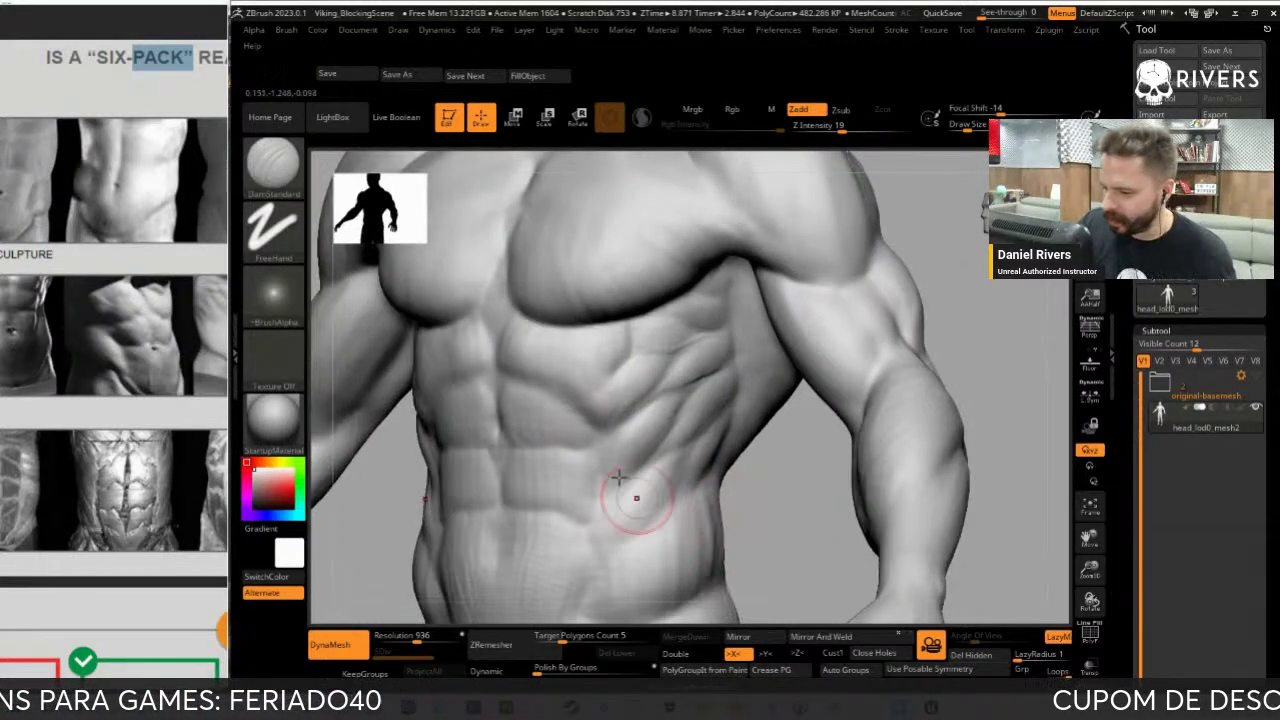
key("s")
left_click_drag(737, 457, 786, 480)
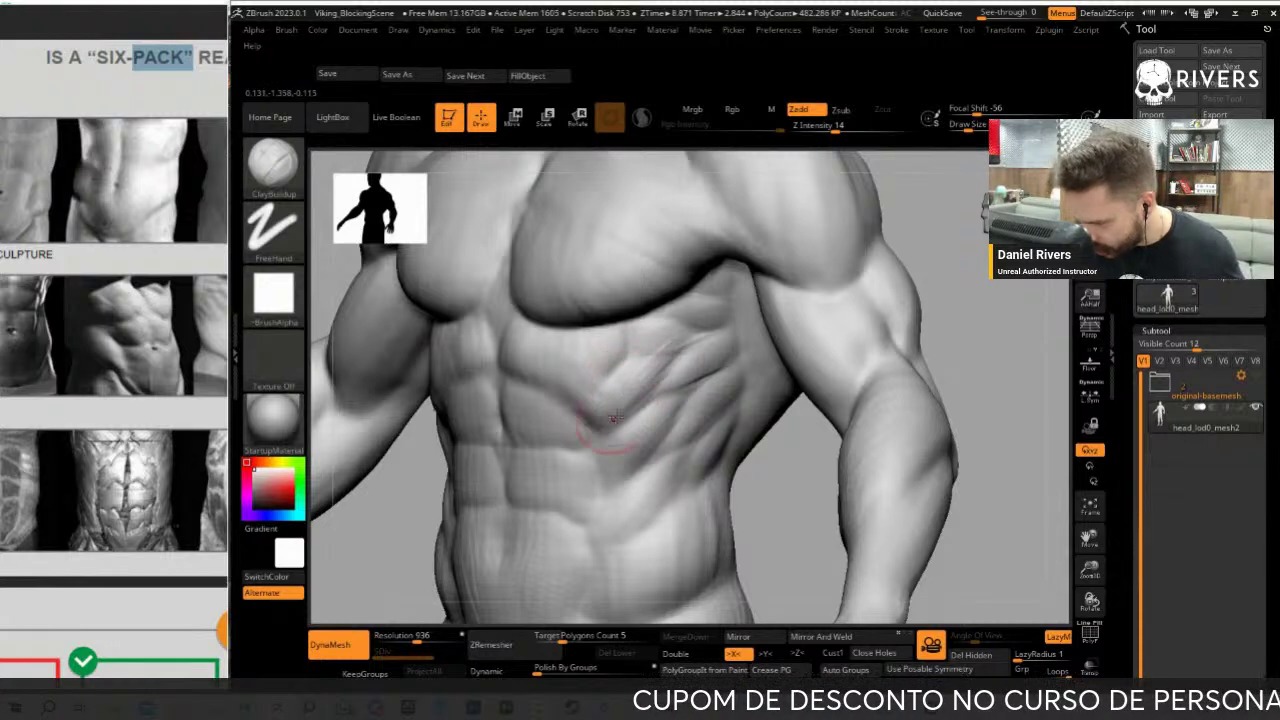
Switch to DamStandard and orbit the torso to check the ab grooves from both sides
key("b")
key("d")
key("s")
left_click_drag(730, 500, 757, 514)
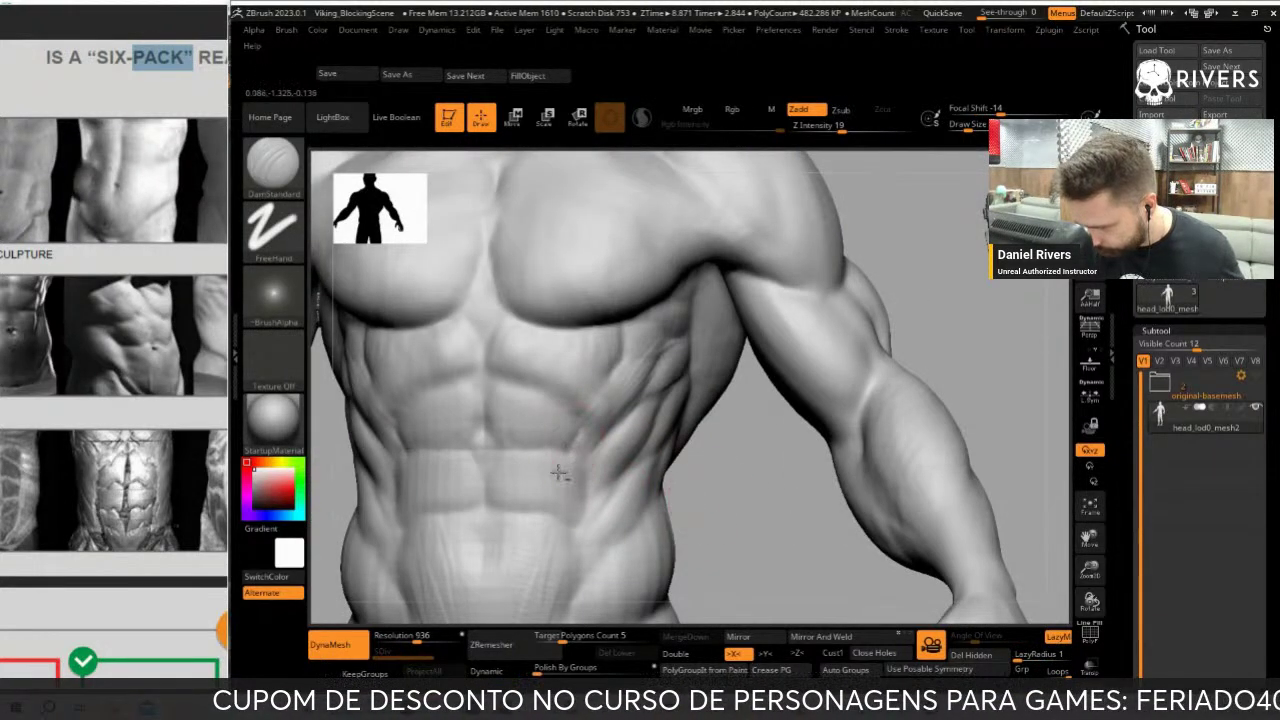
right_click_drag(558, 473, 568, 455)
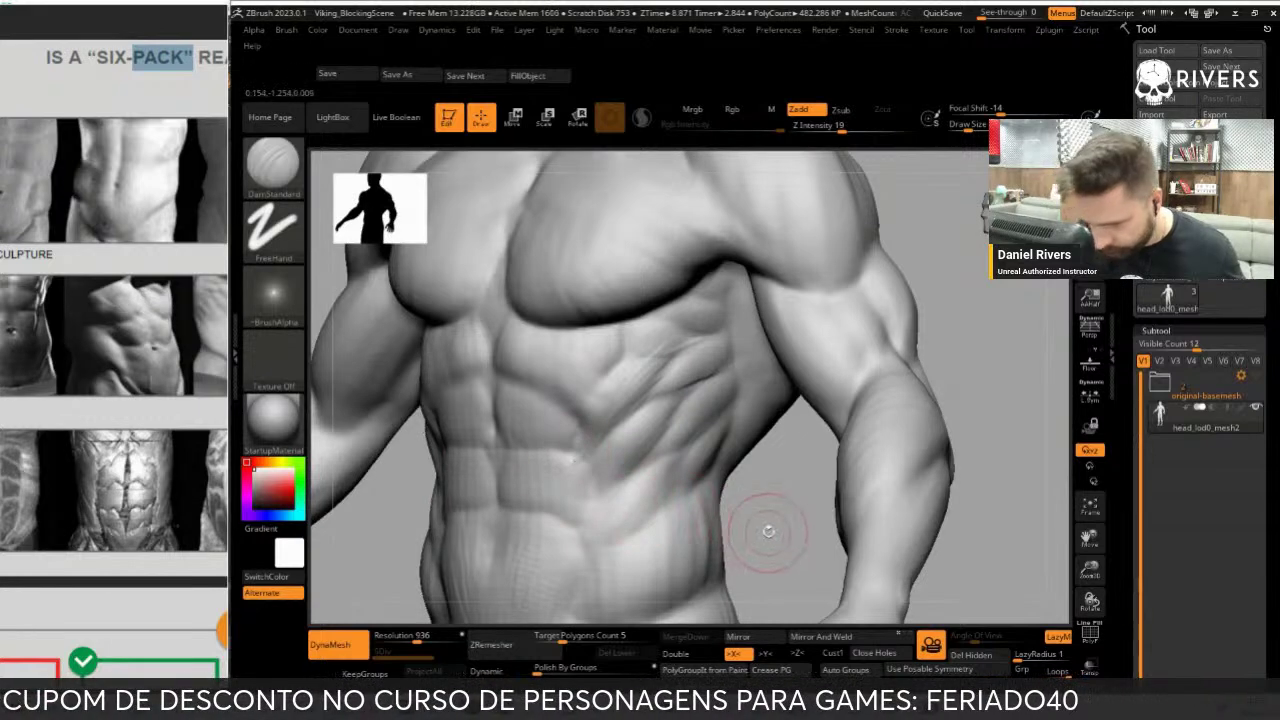
right_click_drag(768, 531, 568, 473)
Build up clay striations across the lower abdomen band with ClayBuildup, then smooth them
key("b")
key("c")
key("b")
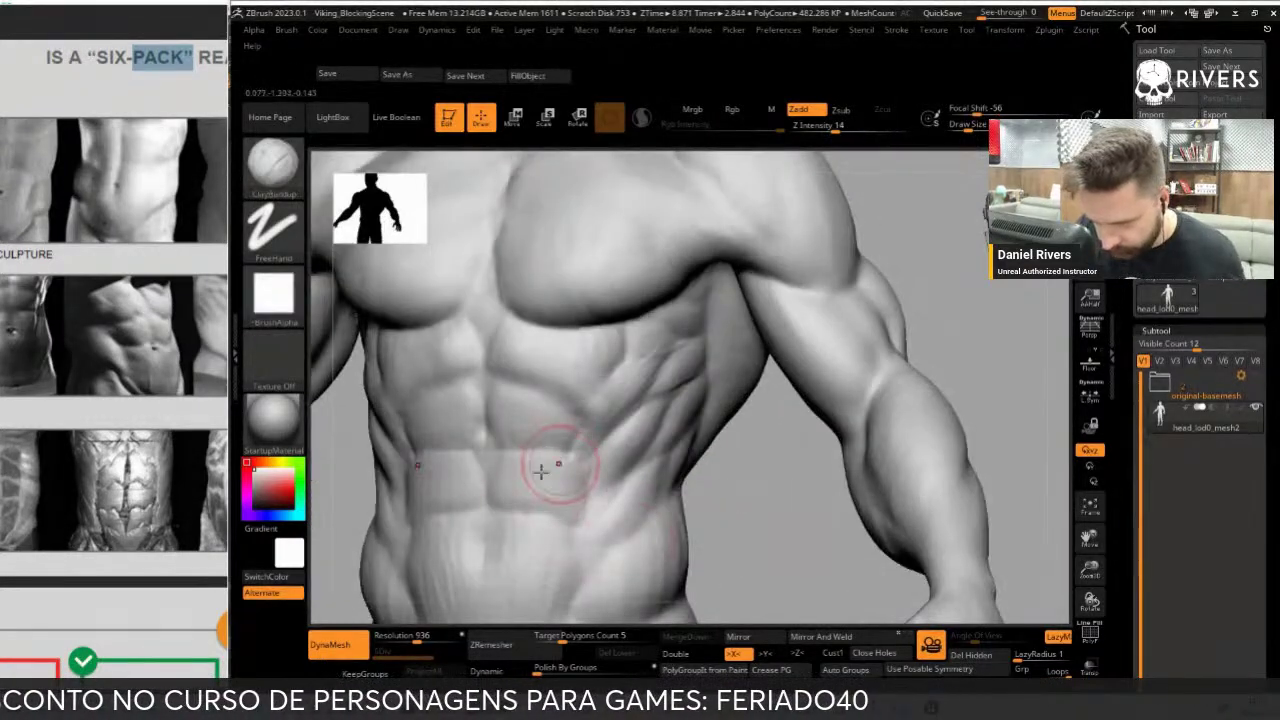
mouse_move(563, 474)
left_mouse_down()
mouse_move(490, 495)
mouse_move(543, 485)
left_mouse_up()
key("shift")
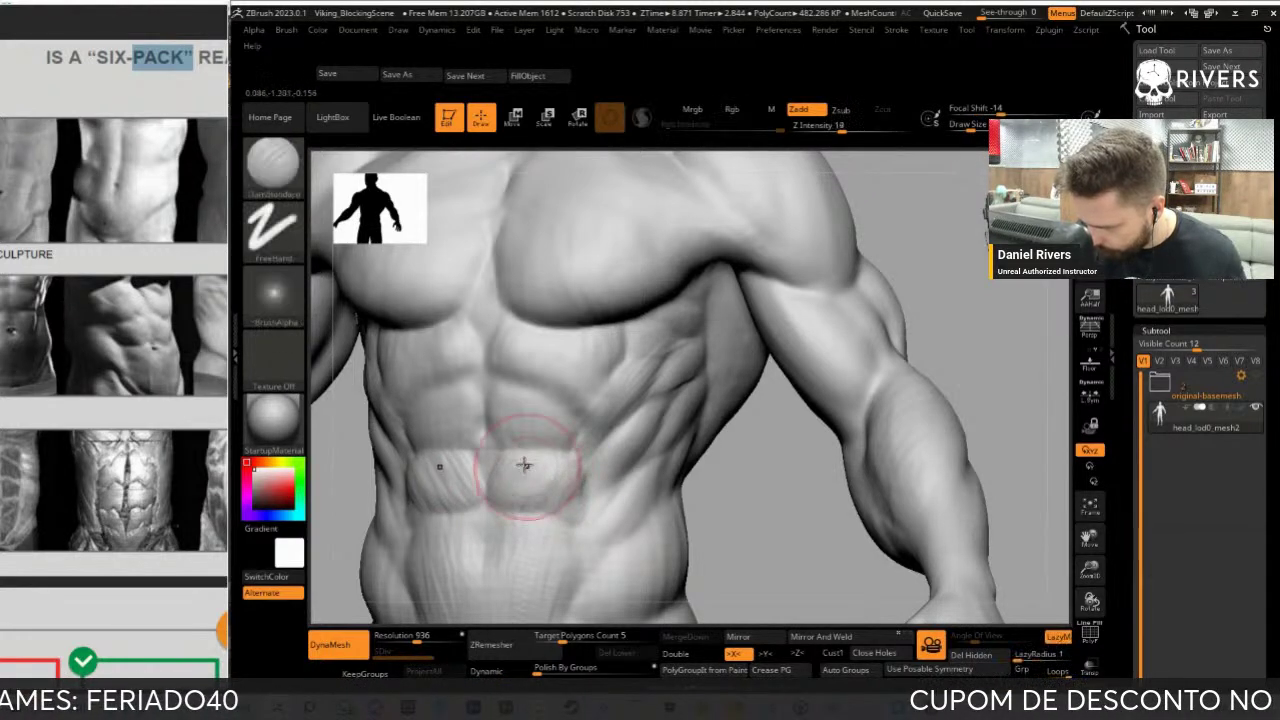
left_click_drag(745, 537, 565, 477)
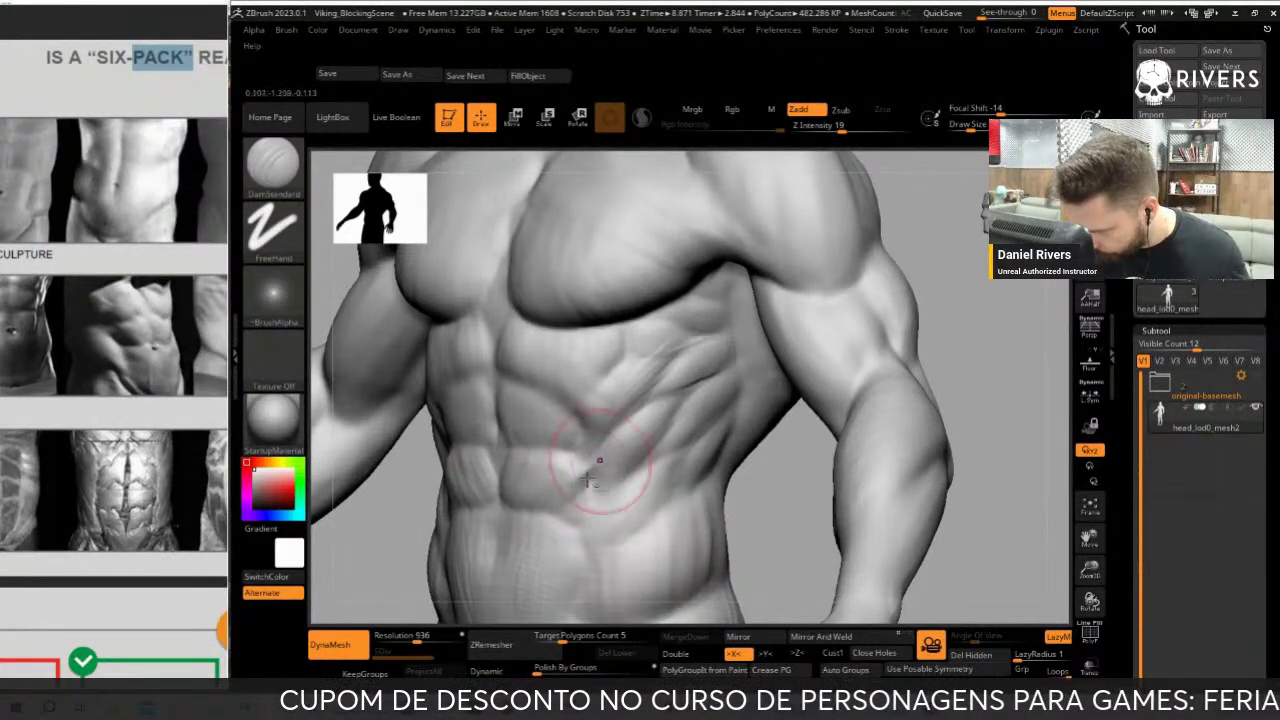
left_click_drag(570, 512, 576, 503)
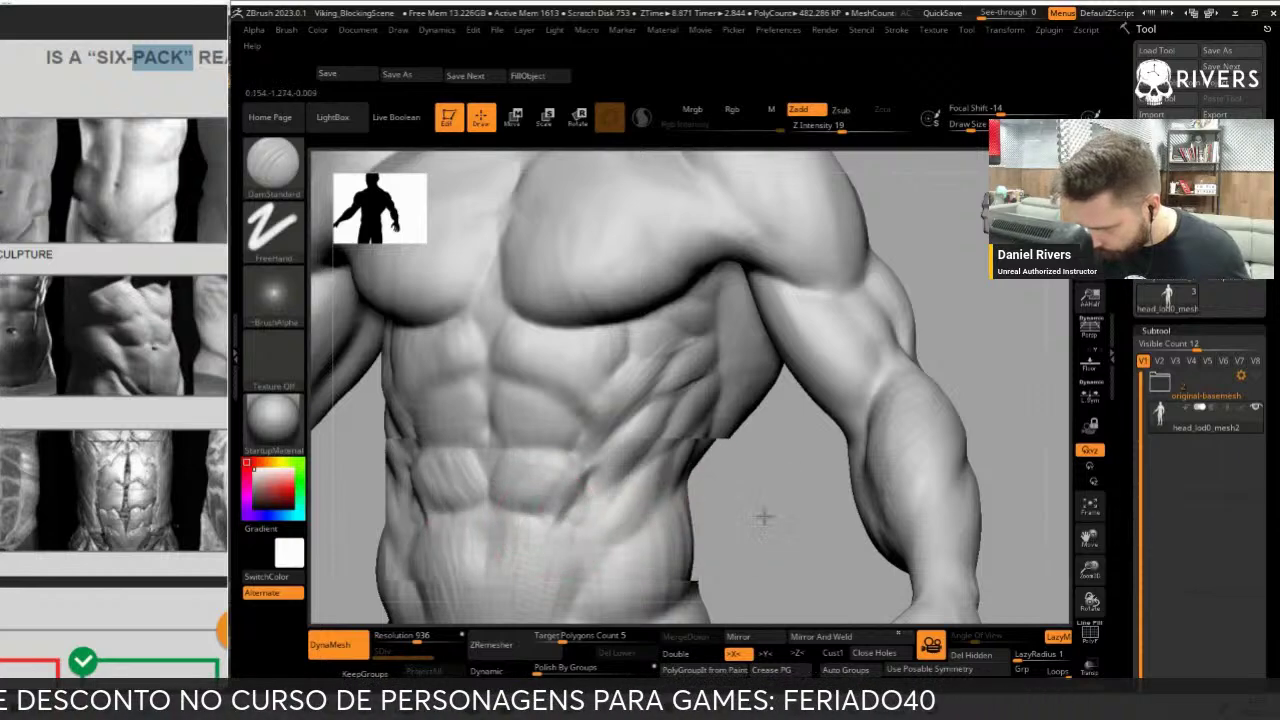
left_click_drag(846, 514, 529, 518)
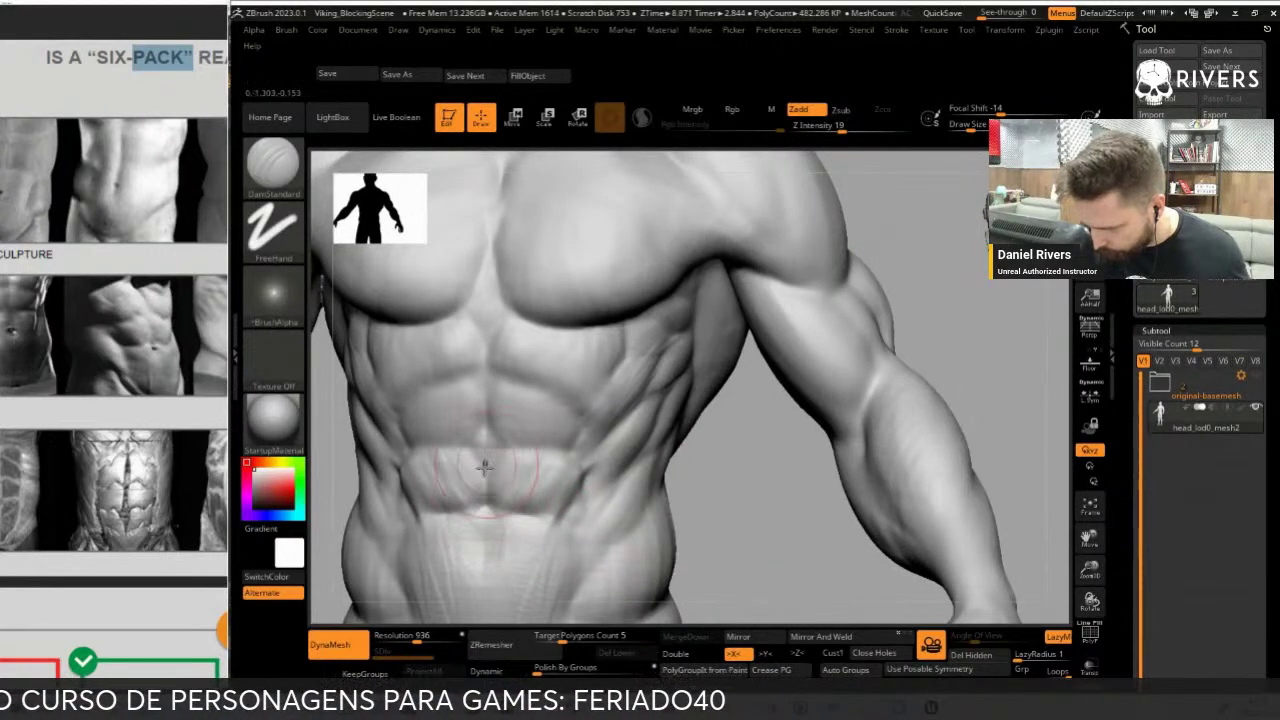
Alternate ClayBuildup and DamStandard to deepen the ab separations around the navel
key("b")
key("c")
key("b")
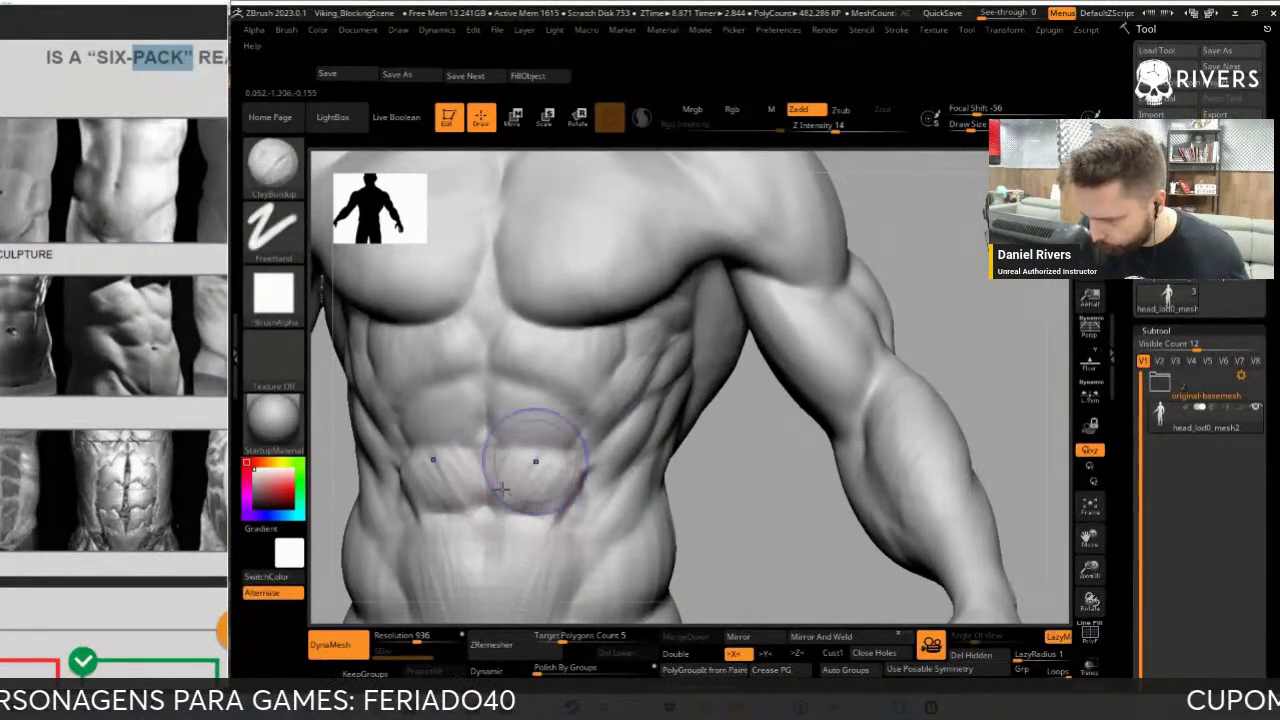
key("b")
key("d")
key("s")
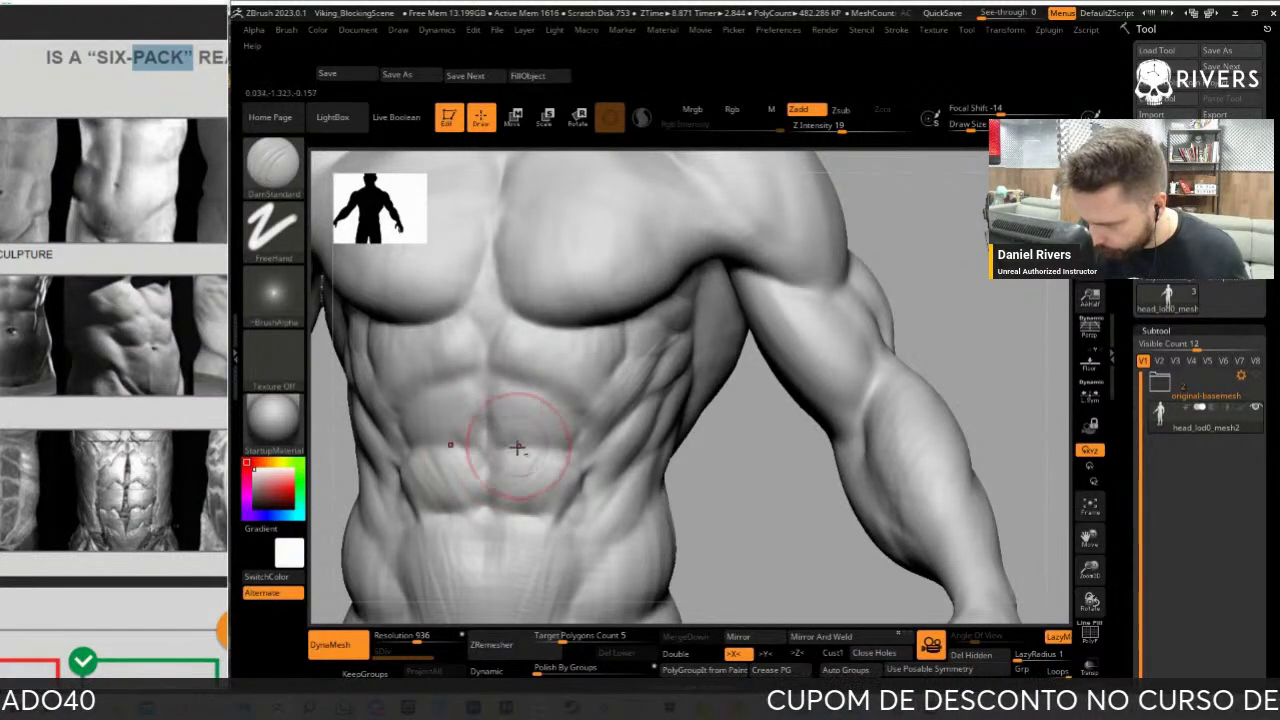
left_click_drag(723, 466, 579, 467)
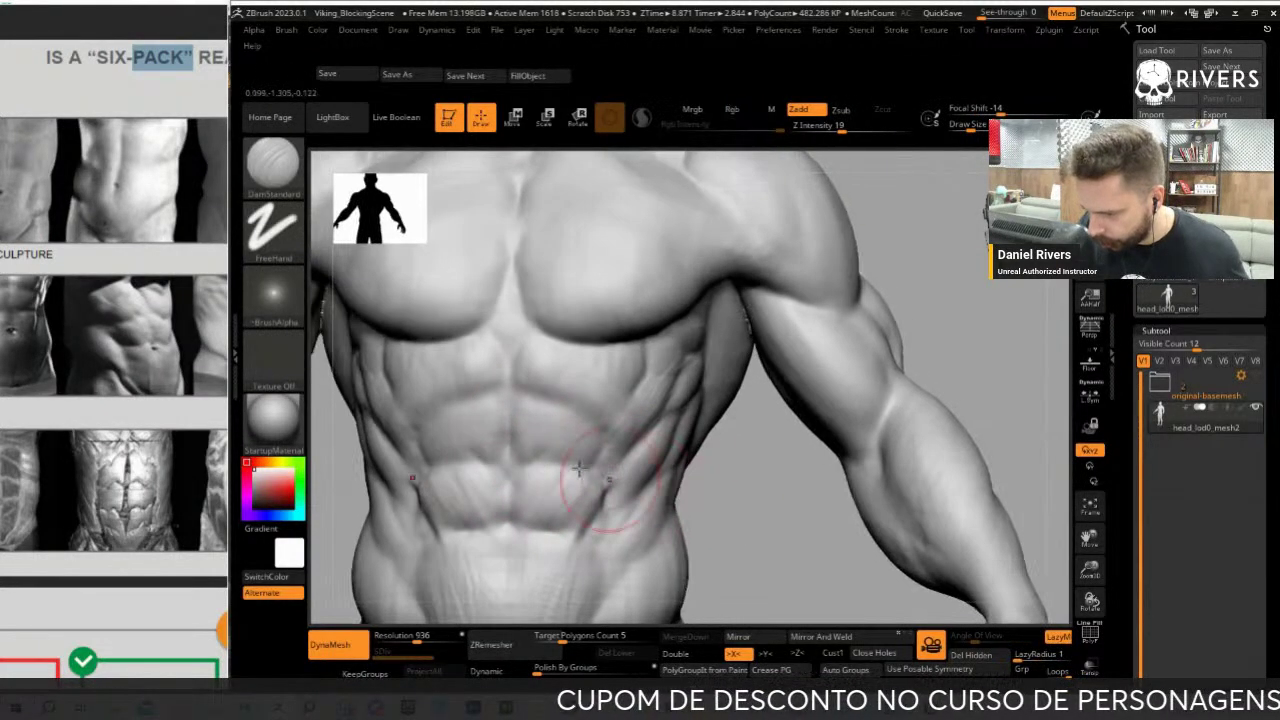
key("b")
key("c")
key("b")
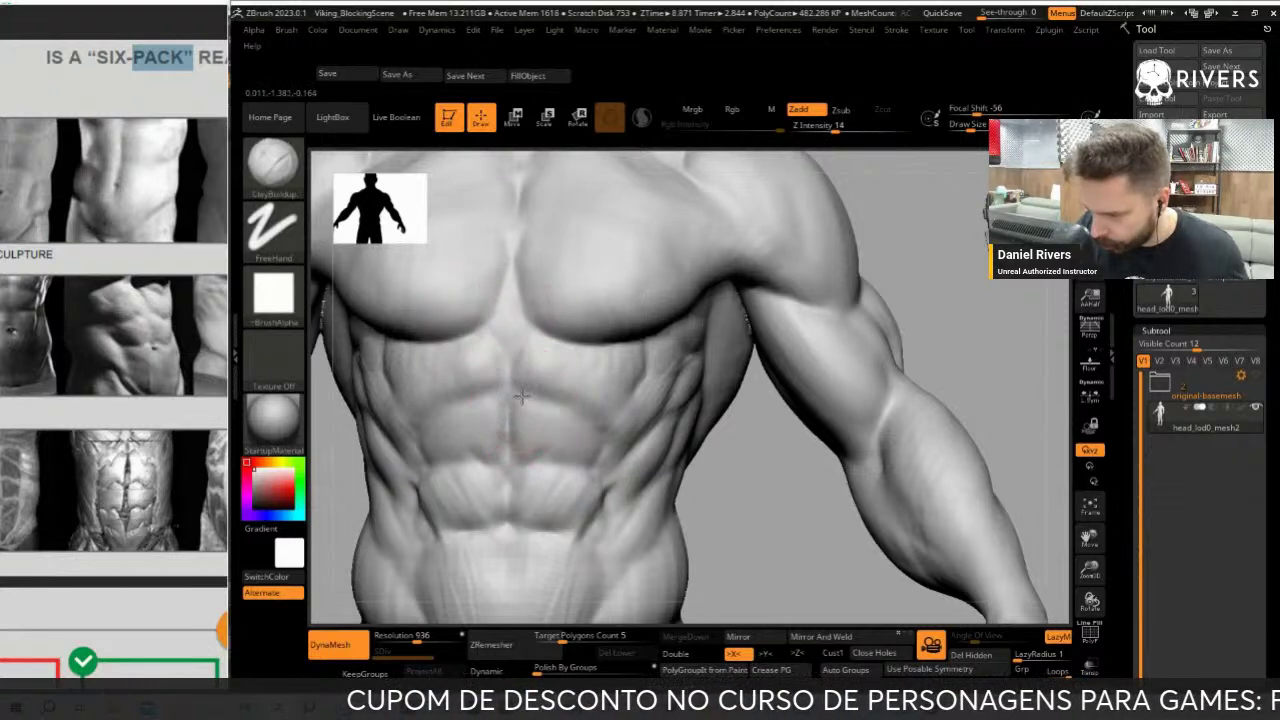
key("b")
key("d")
key("s")
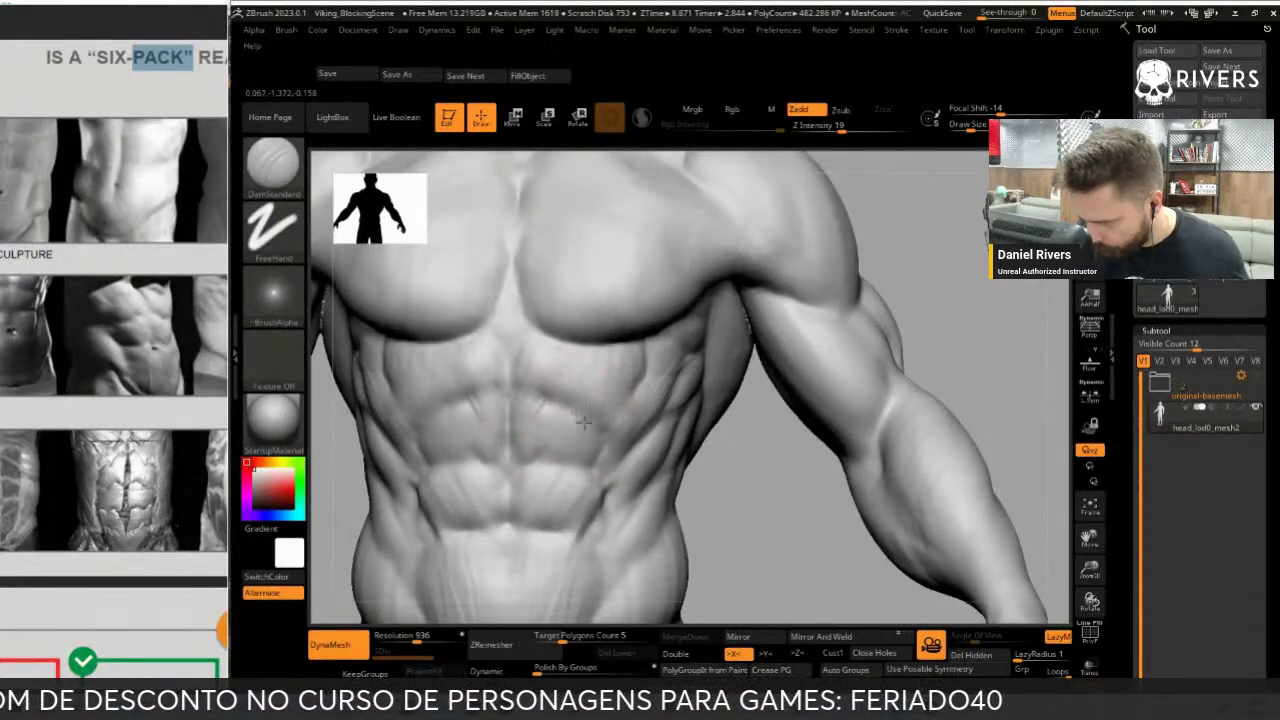
Add clay to the abs from a near-frontal view and smooth the abdomen surface
left_click_drag(771, 529, 551, 423)
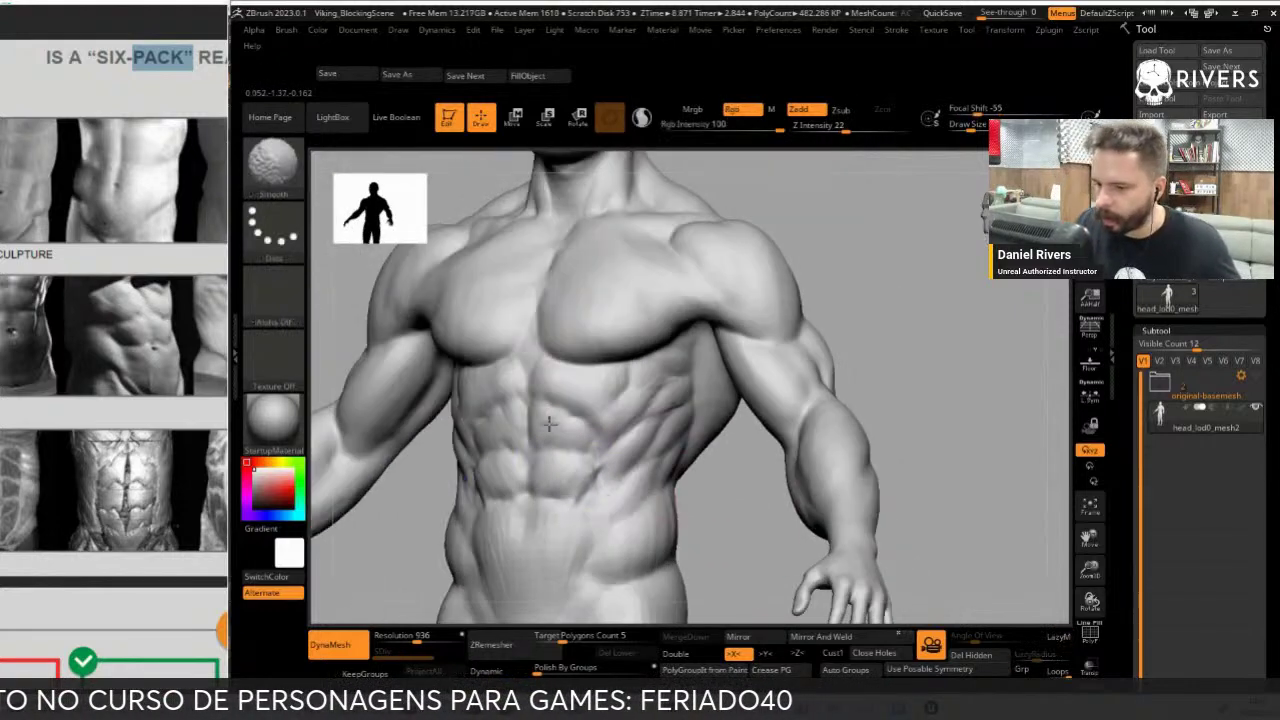
mouse_move(714, 537)
left_mouse_down()
mouse_move(763, 549)
mouse_move(549, 475)
left_mouse_up()
key("b")
key("c")
key("b")
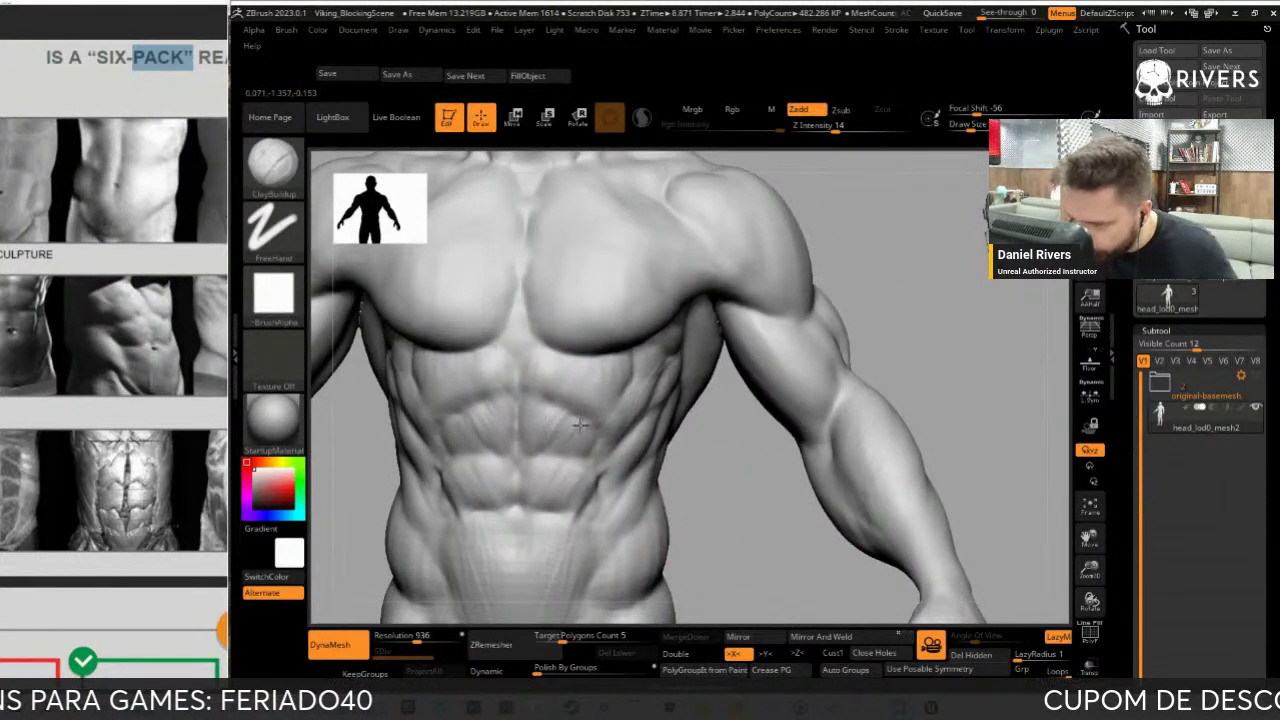
right_click_drag(580, 425, 566, 445)
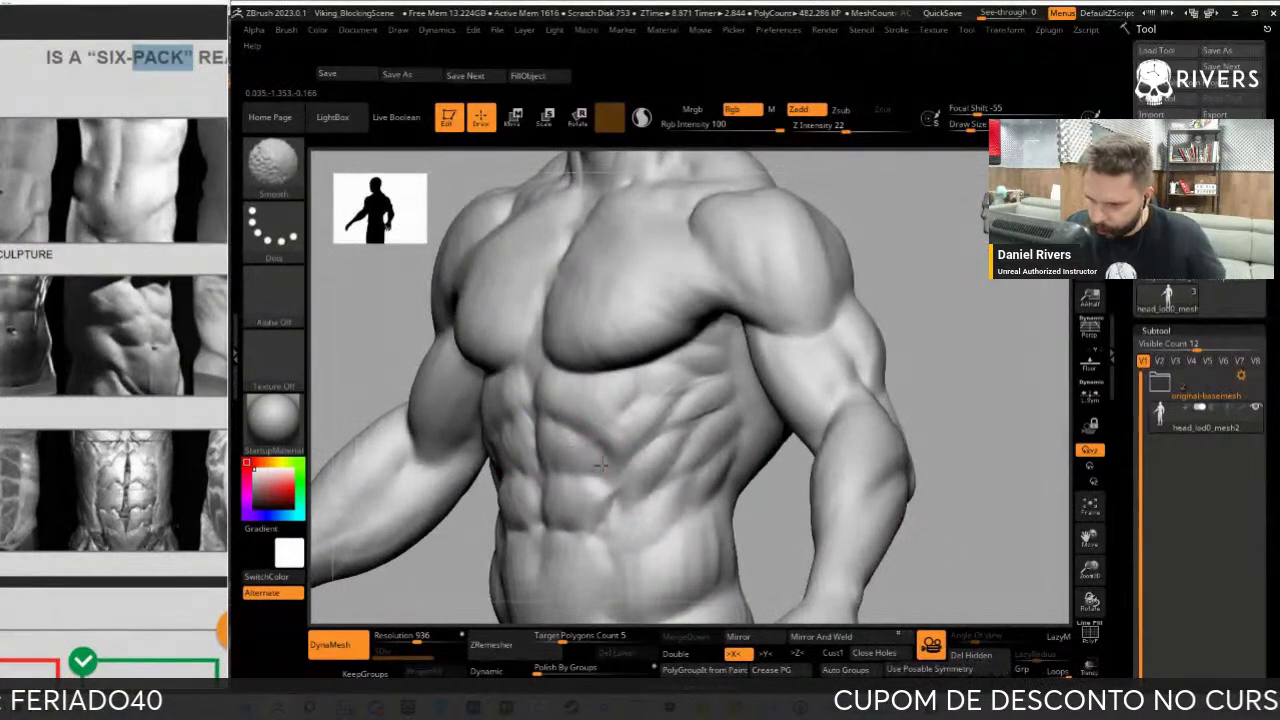
left_click_drag(436, 601, 556, 393)
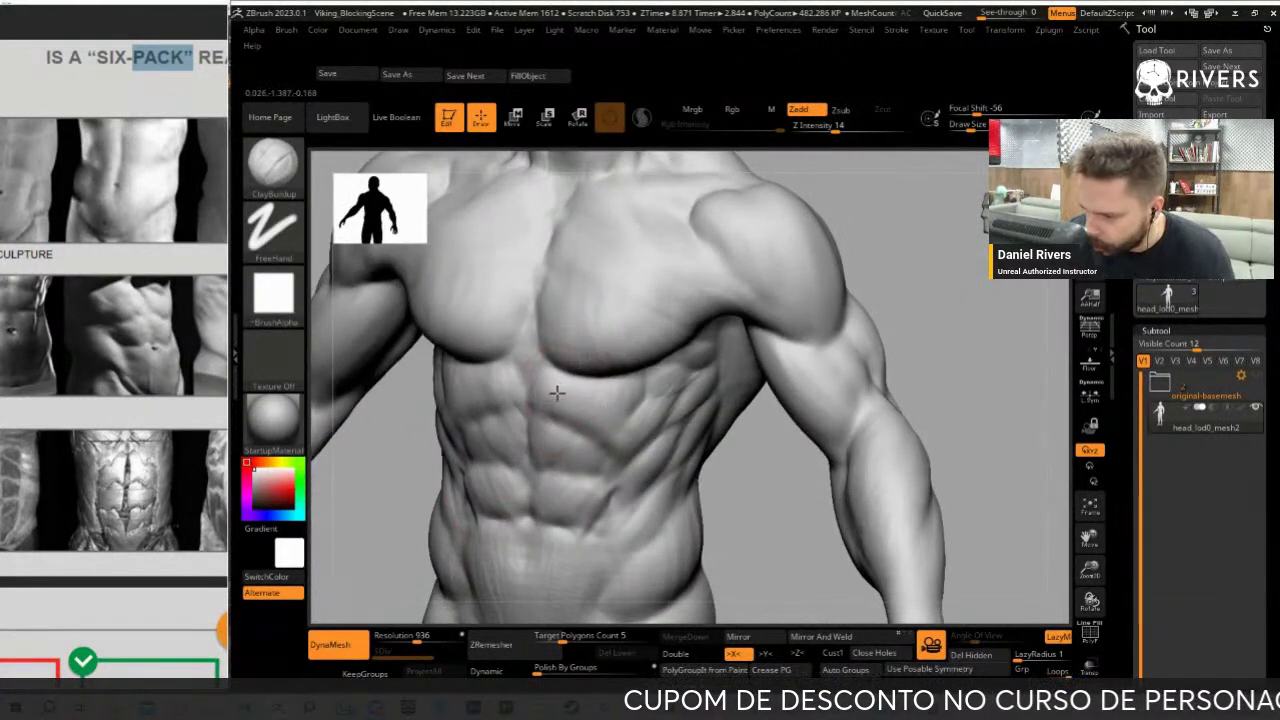
key("ctrl")
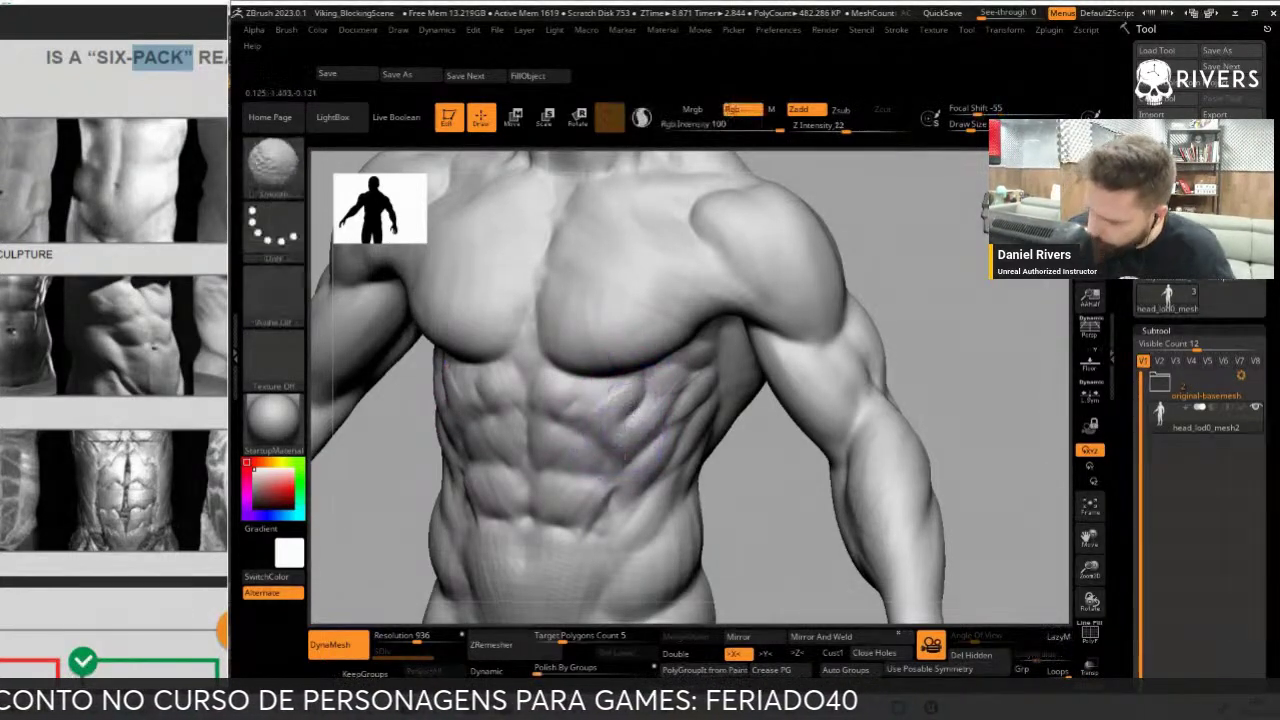
left_click_drag(636, 420, 759, 502, "shift")
Zoom out to review the whole figure, then add volume with ClayBuildup and Standard brushes
right_click_drag(759, 502, 891, 343)
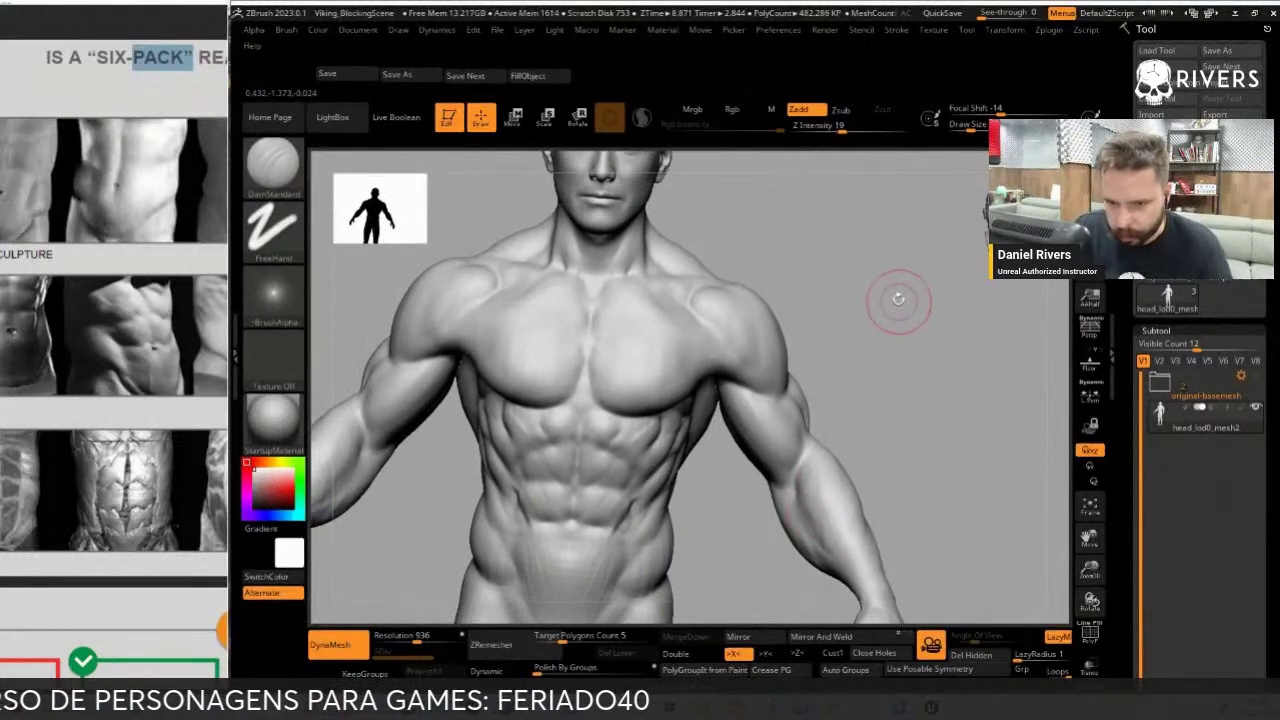
mouse_move(692, 535)
right_mouse_down()
mouse_move(714, 537)
mouse_move(601, 443)
mouse_move(600, 402)
right_mouse_up()
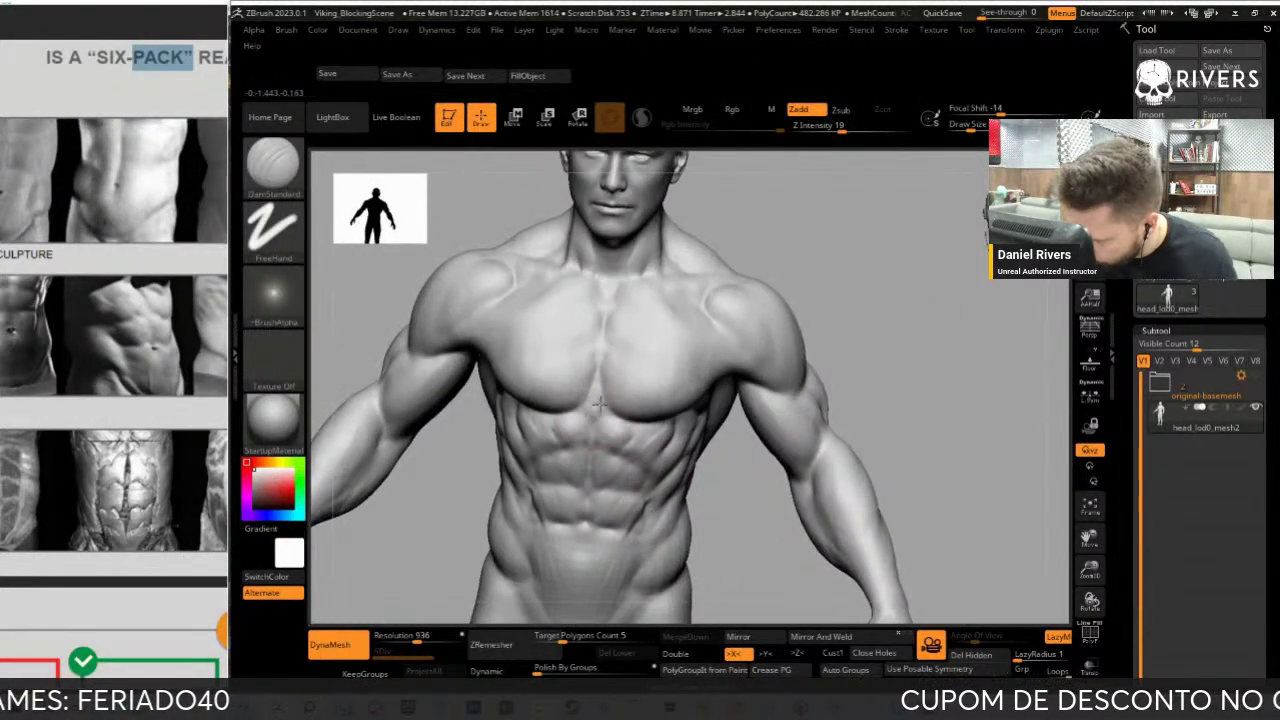
right_click_drag(627, 466, 597, 383)
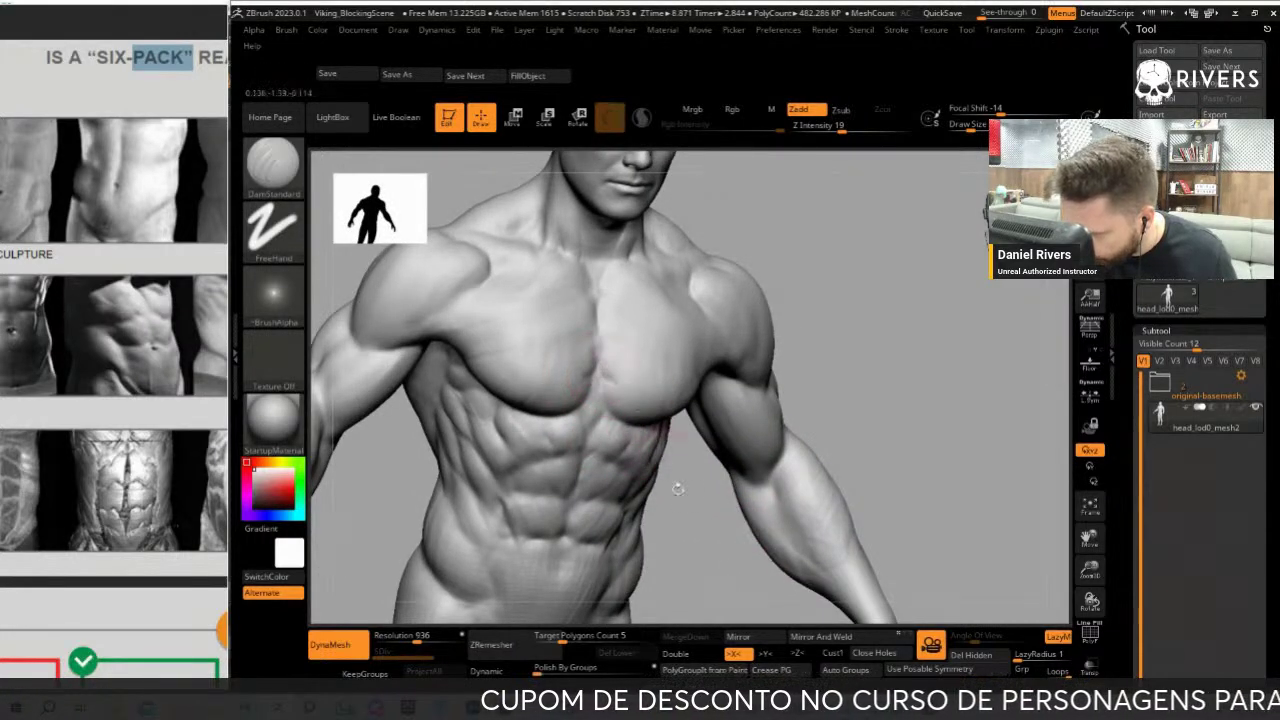
right_click_drag(678, 488, 607, 398)
right_click_drag(711, 505, 606, 376)
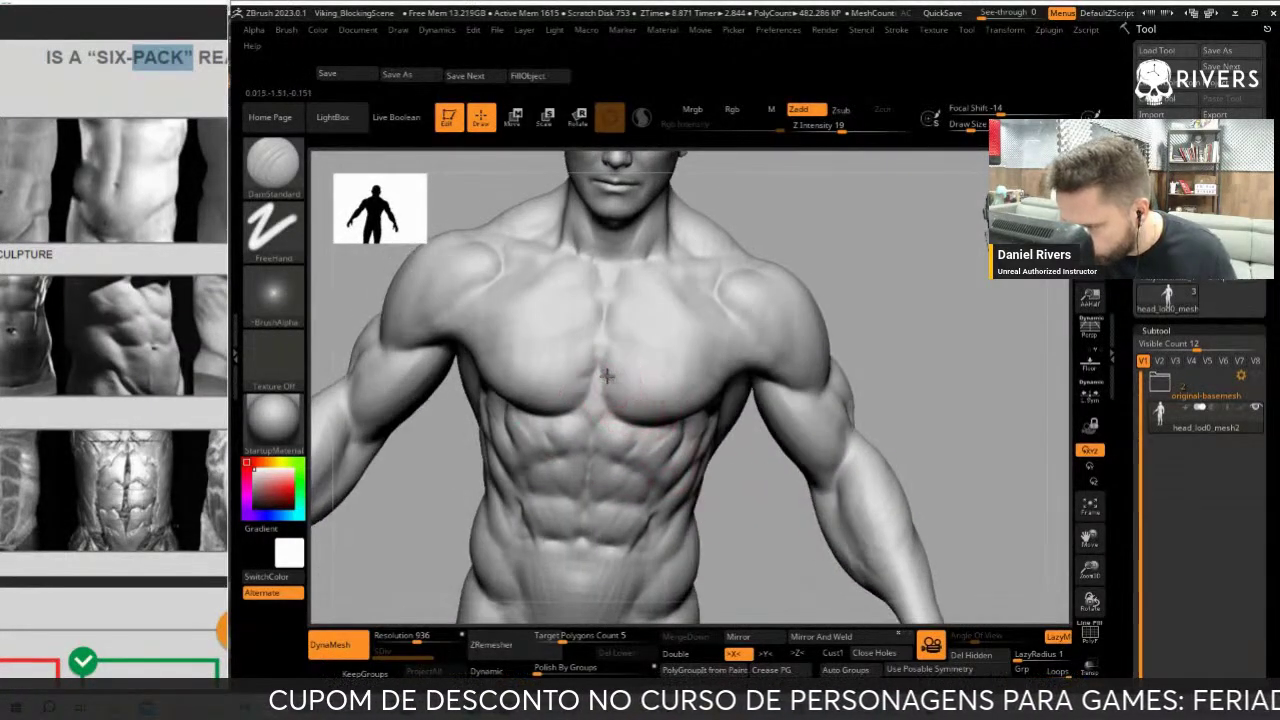
key("b")
key("c")
key("b")
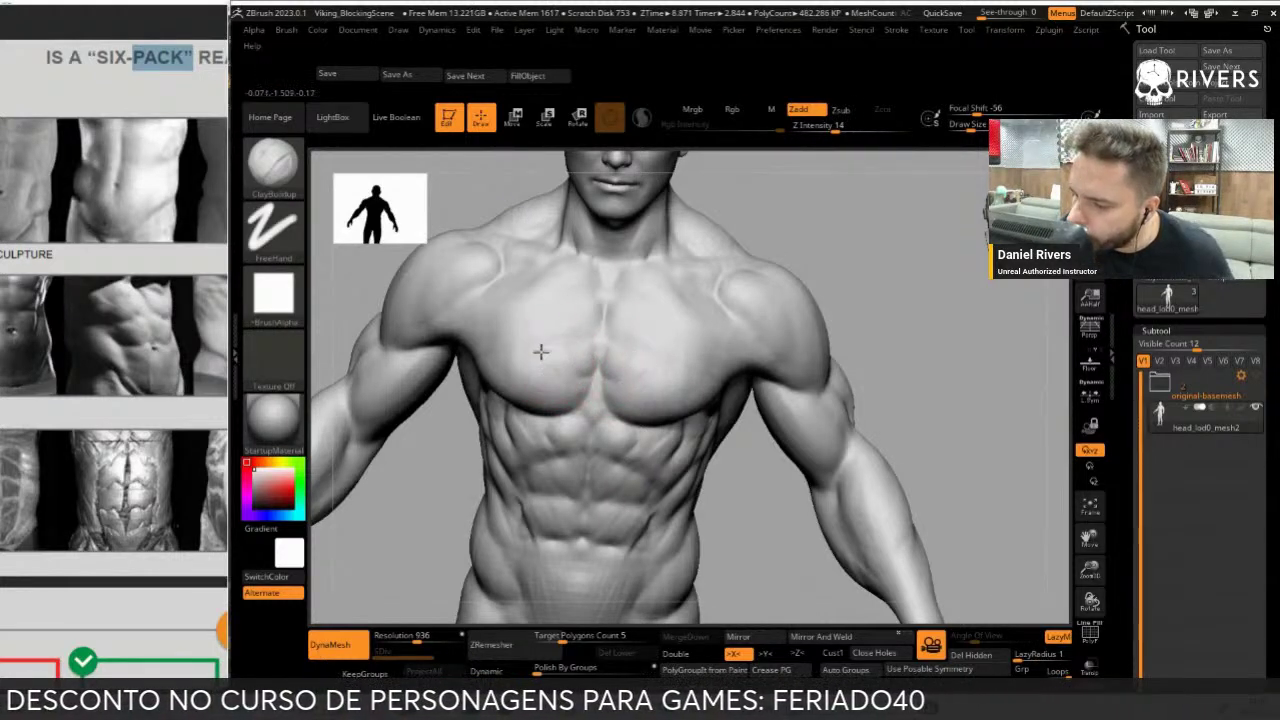
key("b")
key("s")
key("t")
Carve right-side muscle grooves with DamStandard and add Clay dabs toward the right abs
key("b")
key("d")
key("s")
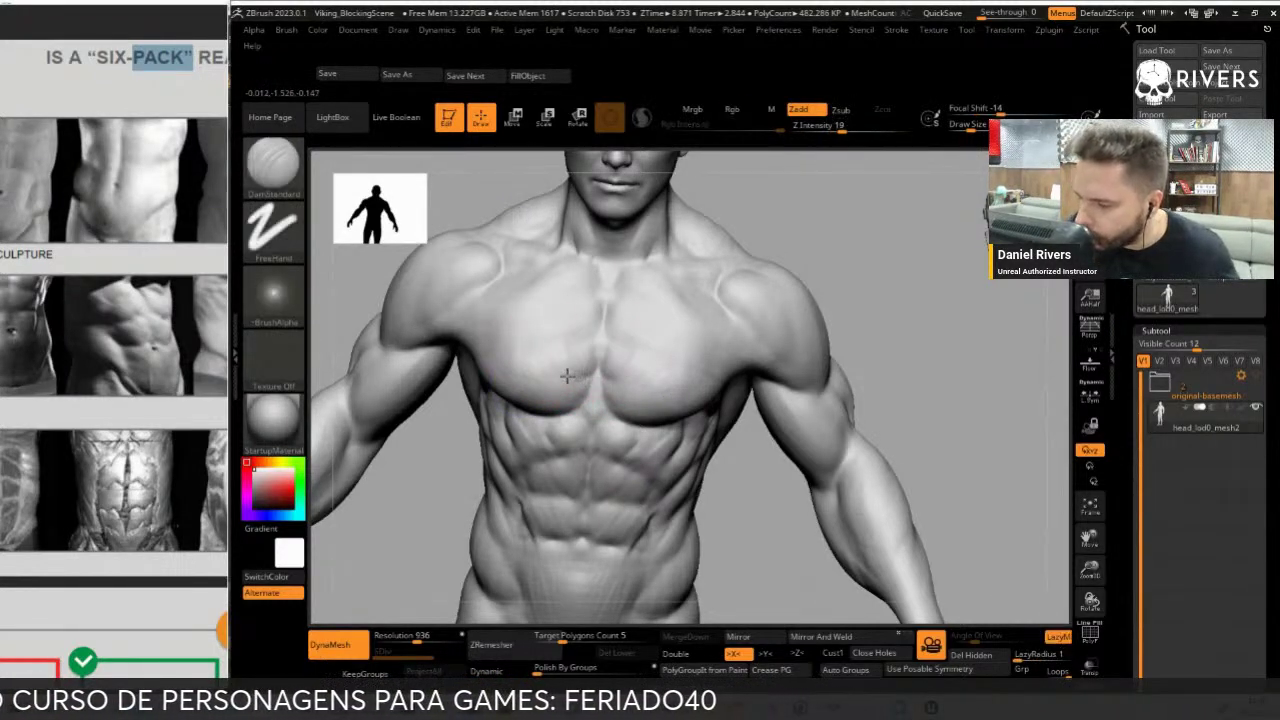
right_click_drag(430, 440, 506, 372)
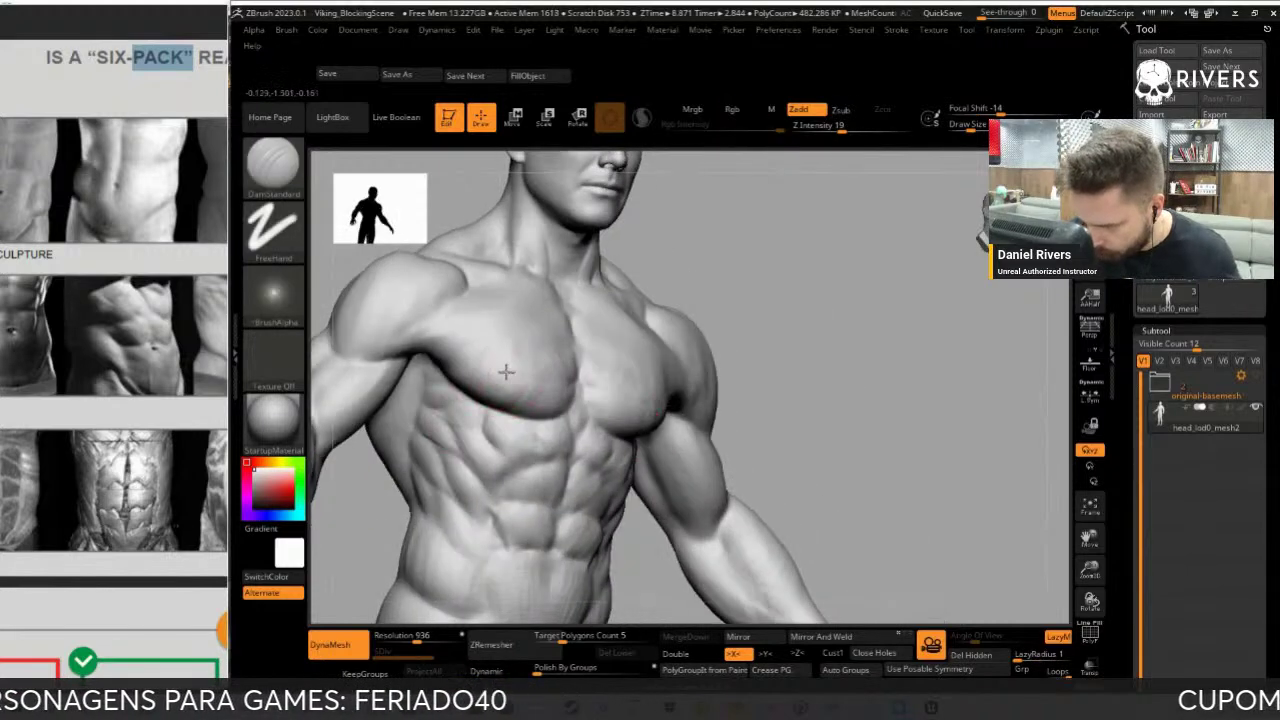
right_click_drag(752, 318, 457, 371)
mouse_move(677, 317)
right_mouse_down()
mouse_move(511, 404)
mouse_move(857, 286)
mouse_move(686, 557)
mouse_move(731, 528)
mouse_move(740, 486)
mouse_move(651, 423)
mouse_move(693, 377)
right_mouse_up()
key("b")
key("c")
key("l")
key("b")
key("d")
key("s")
mouse_move(748, 410)
right_mouse_down()
mouse_move(671, 371)
mouse_move(829, 300)
right_mouse_up()
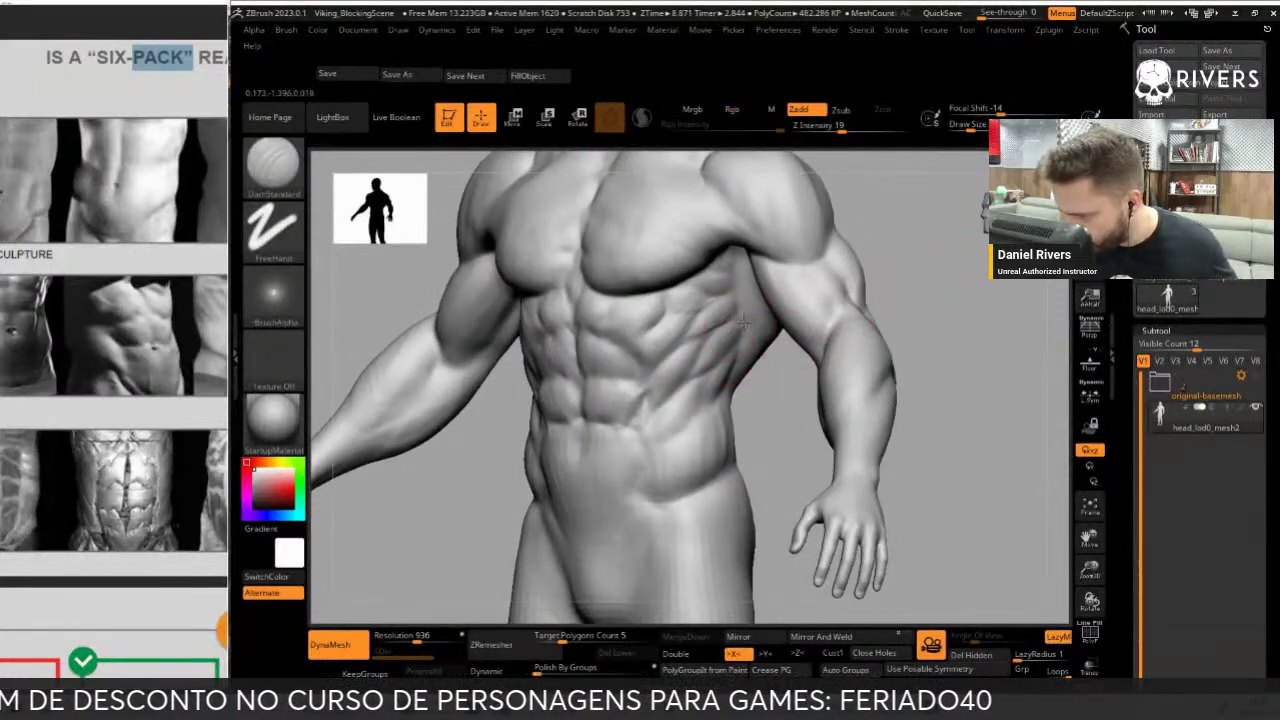
Build oblique and serratus volume beside the ribcage, alternating ClayBuildup, DamStandard and Smooth
key("b")
key("c")
key("b")
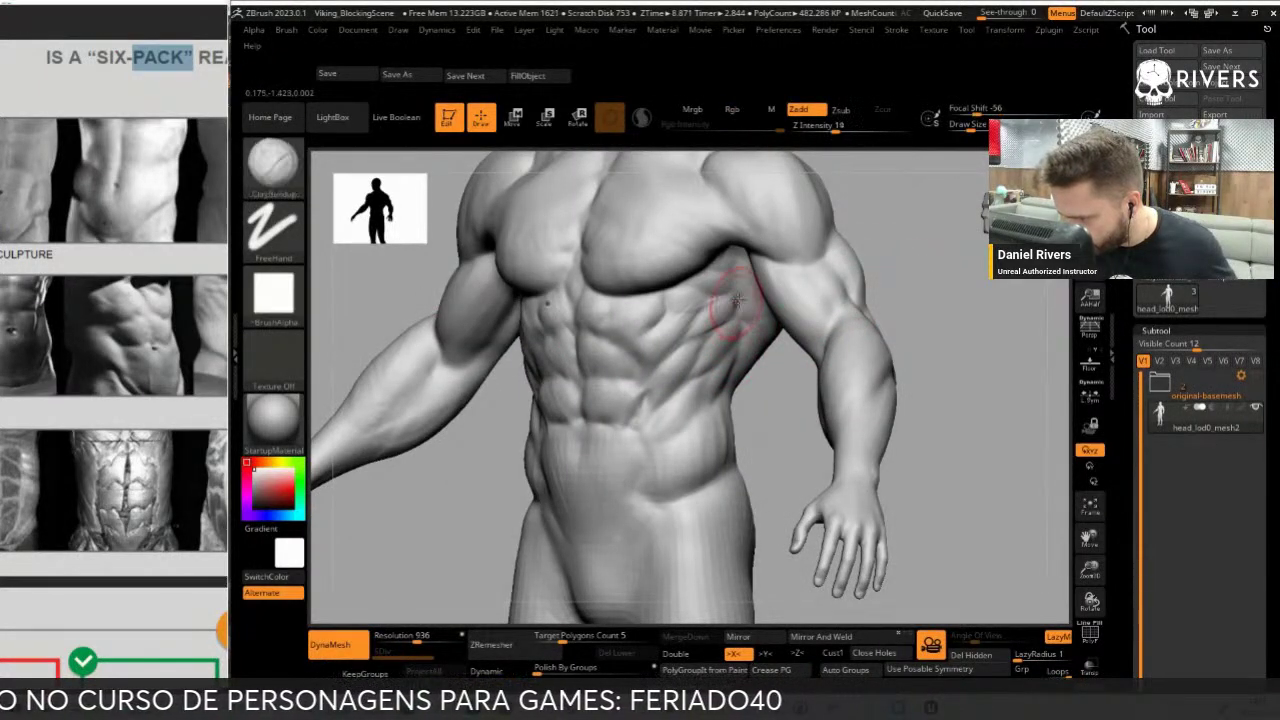
key("b")
key("d")
key("s")
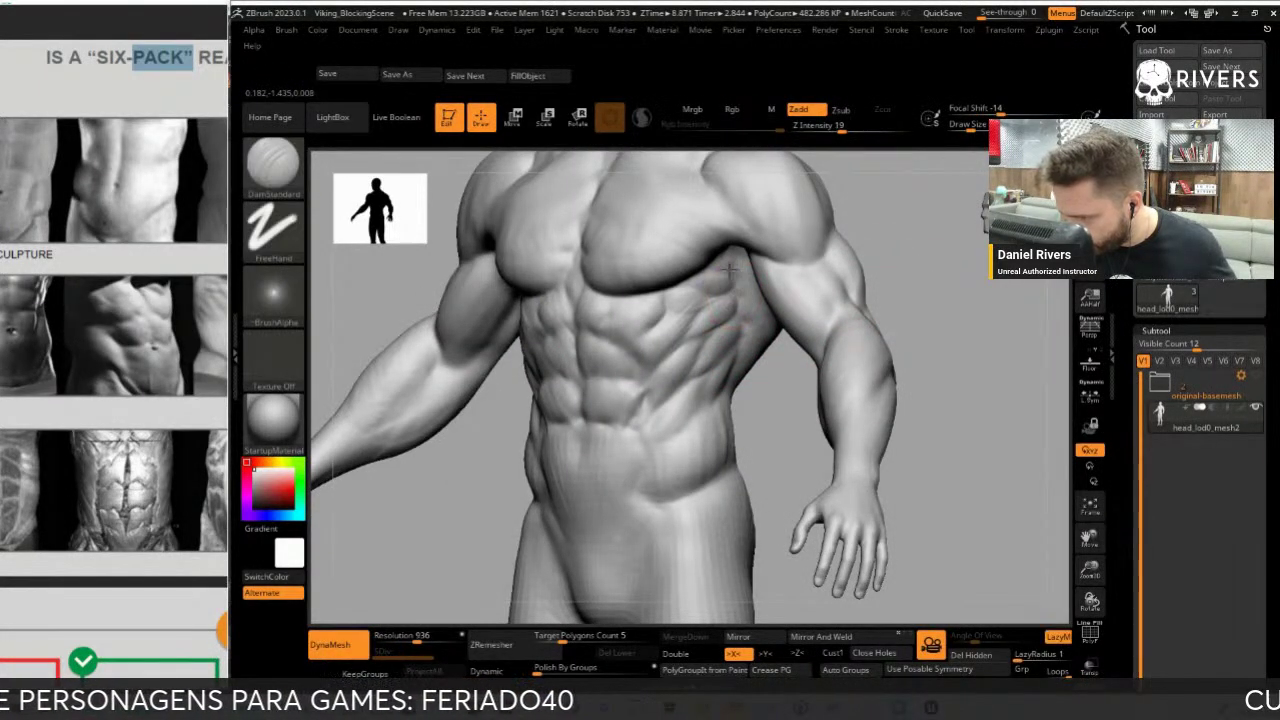
key("shift")
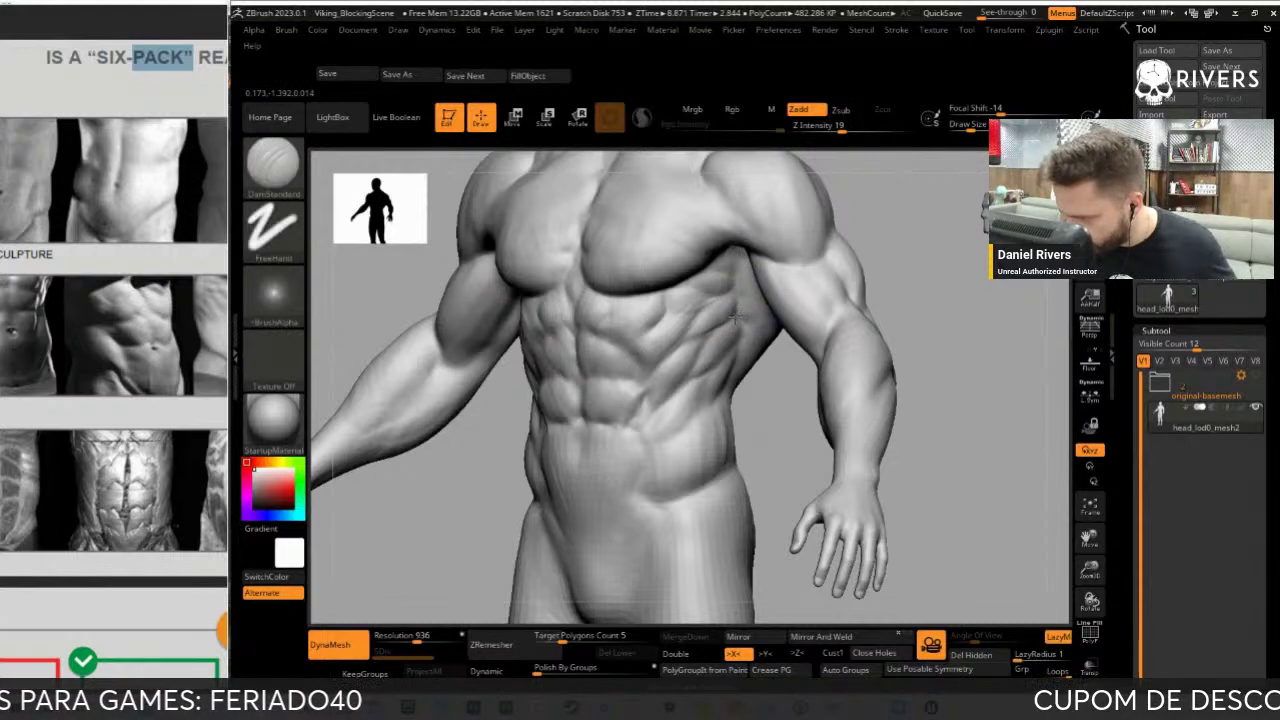
key("b")
key("c")
key("b")
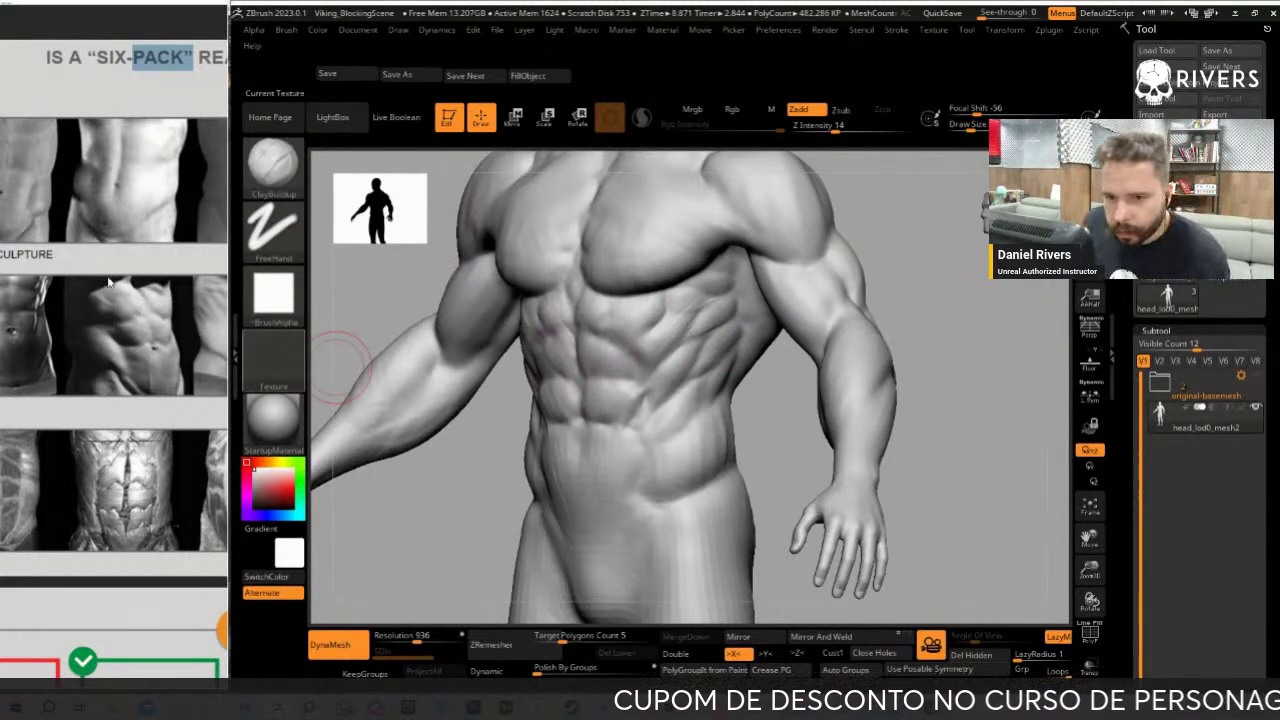
scroll(80, 360, "down", 3)
scroll(69, 357, "down", 2)
scroll(86, 362, "up", 2)
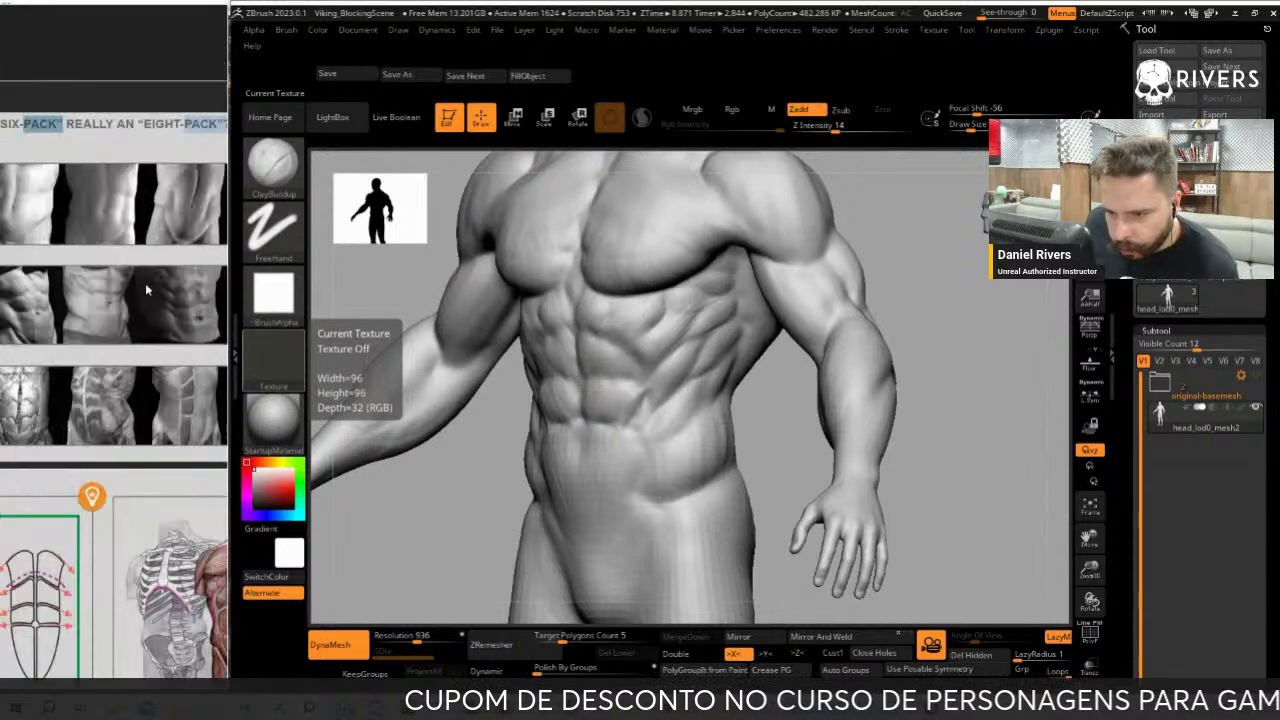
scroll(92, 337, "up", 2)
scroll(113, 333, "up", 1)
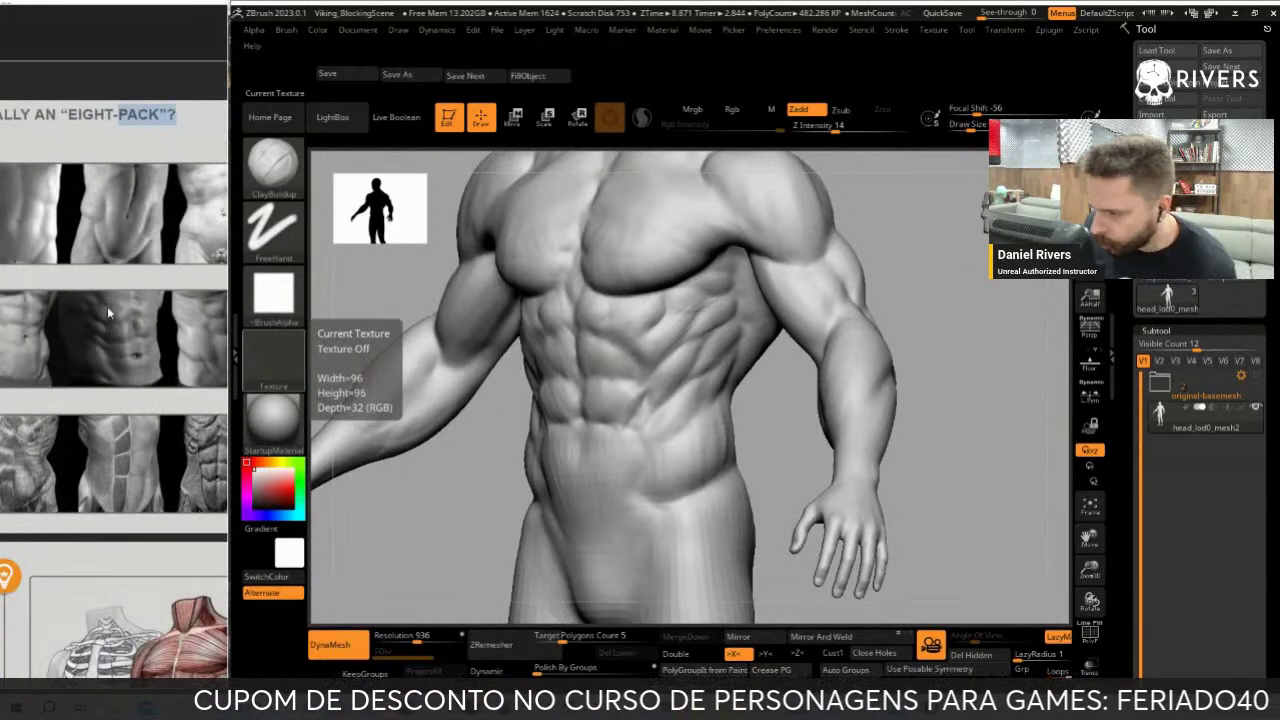
Snap to a front view and refine the six-pack with DamStandard and ClayBuildup
mouse_move(960, 420)
left_mouse_down()
mouse_move(914, 314)
mouse_move(909, 251)
mouse_move(733, 267)
mouse_move(830, 262)
mouse_move(914, 214)
mouse_move(943, 257)
left_mouse_up()
key("space")
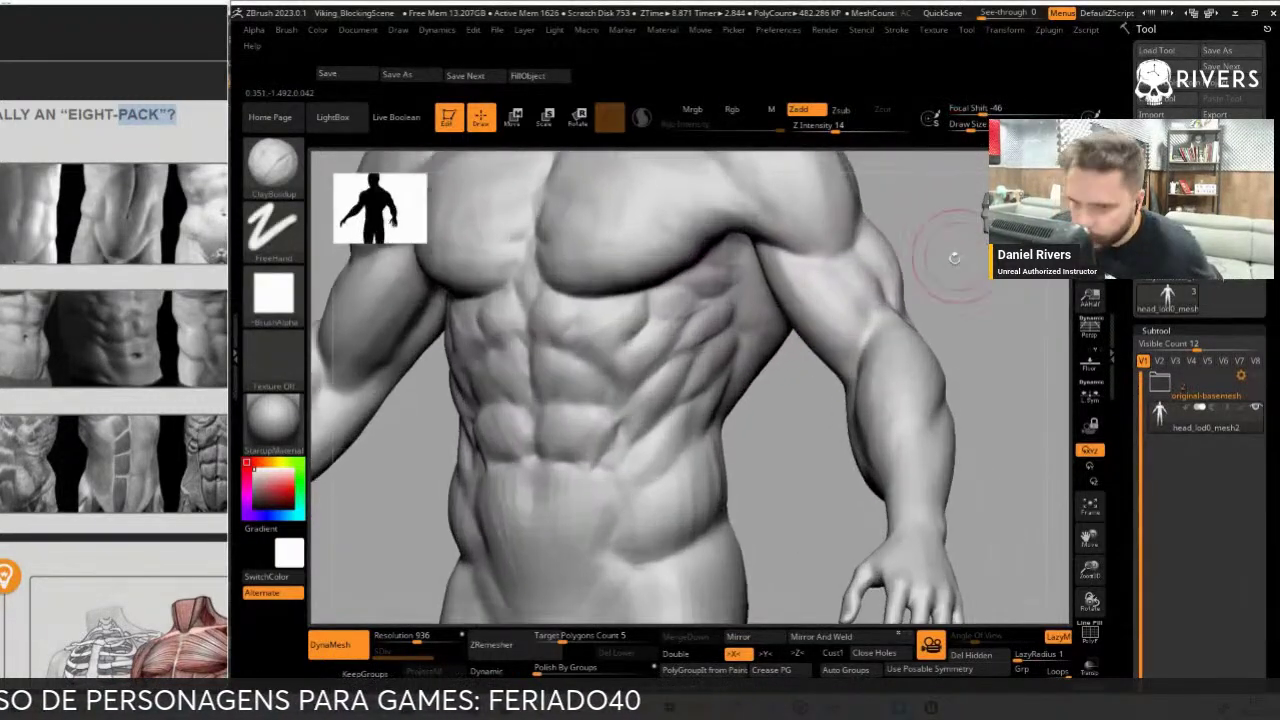
mouse_move(766, 434)
left_mouse_down()
mouse_move(770, 400)
mouse_move(735, 283)
mouse_move(743, 325)
left_mouse_up()
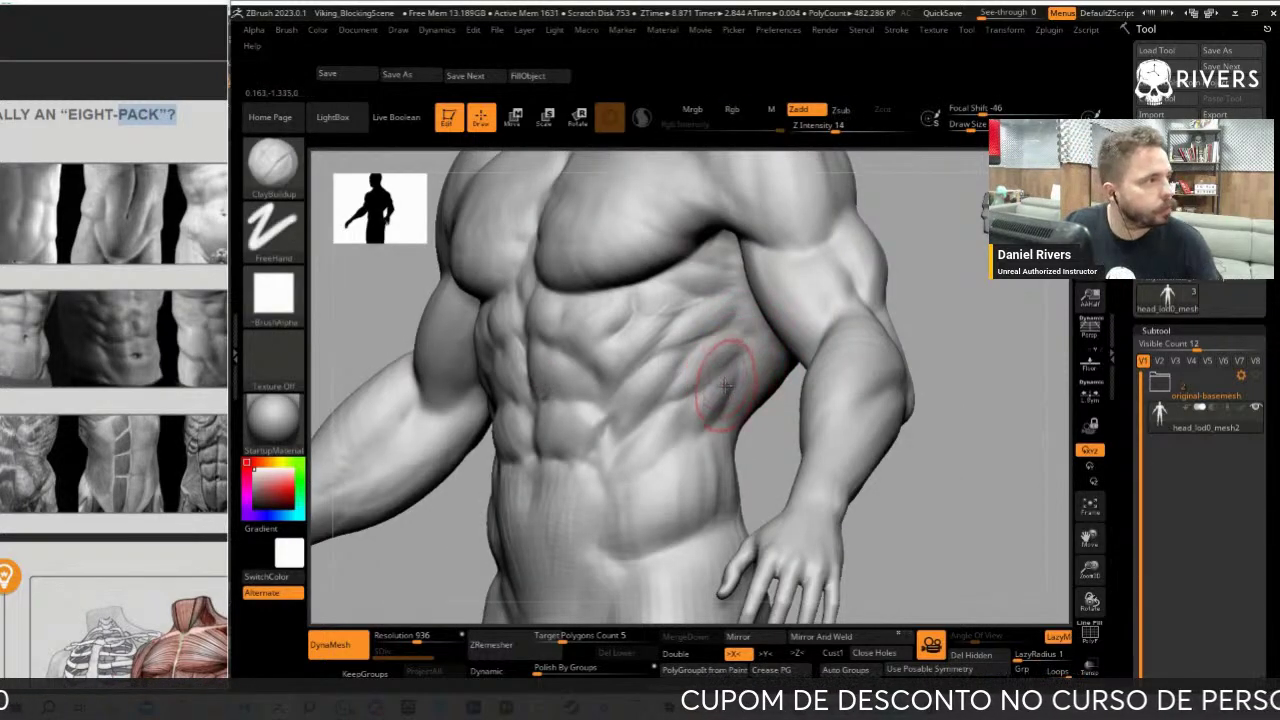
key("b")
key("d")
key("s")
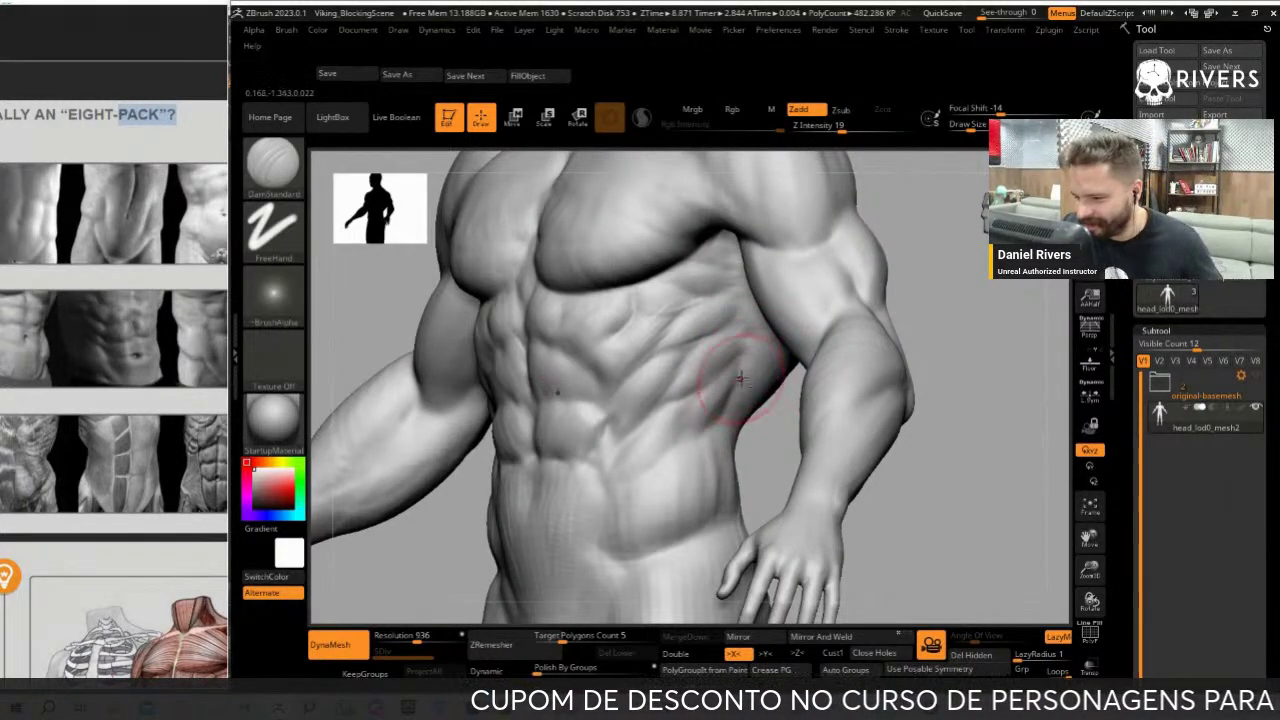
key("b")
key("c")
key("b")
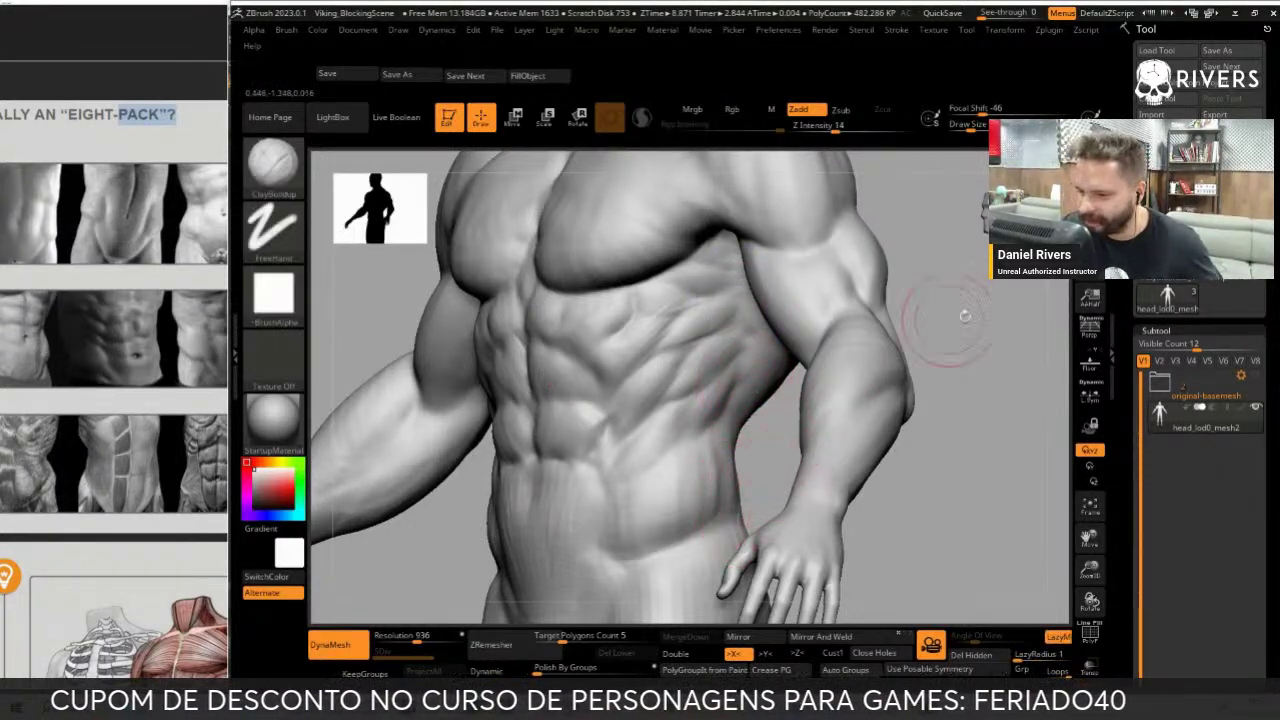
mouse_move(965, 316)
left_mouse_down()
mouse_move(997, 323)
mouse_move(995, 307)
left_mouse_up()
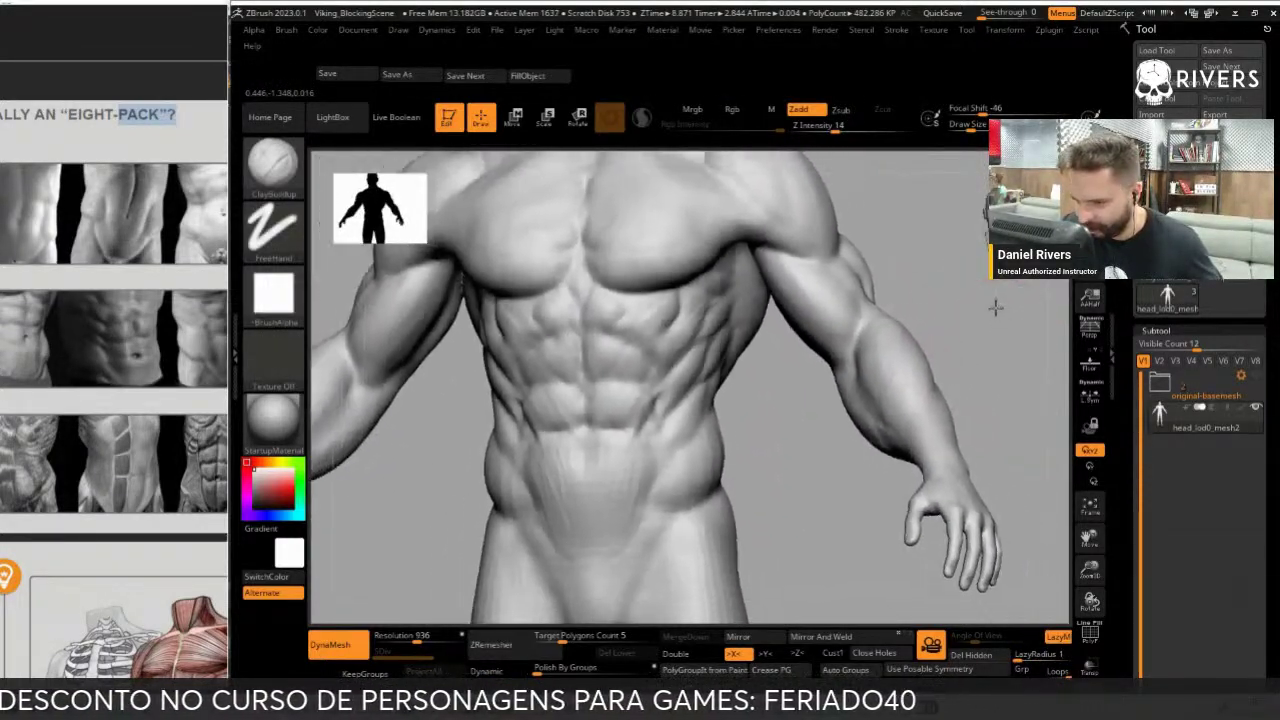
Build up clay on the abdominal muscles with ClayBuildup from three-quarter views
mouse_move(777, 466)
right_mouse_down()
mouse_move(834, 514)
mouse_move(882, 503)
mouse_move(823, 471)
mouse_move(877, 476)
mouse_move(830, 450)
right_mouse_up()
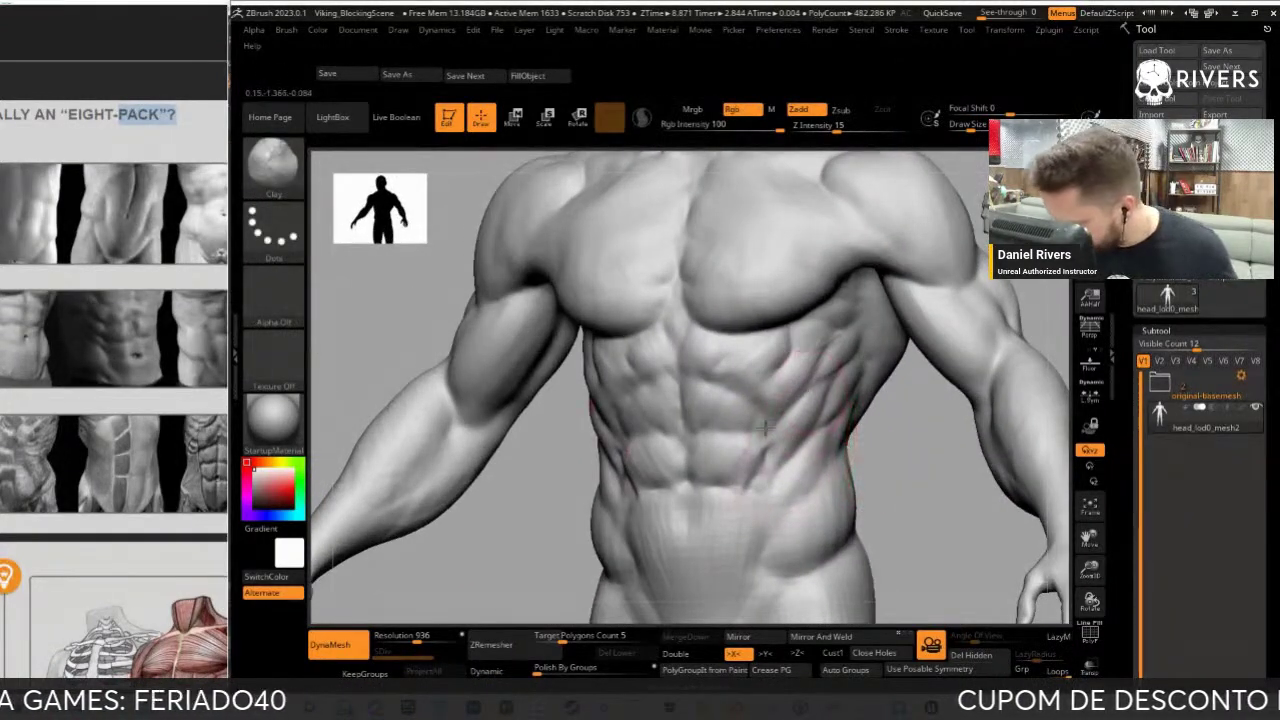
right_click_drag(763, 427, 809, 427)
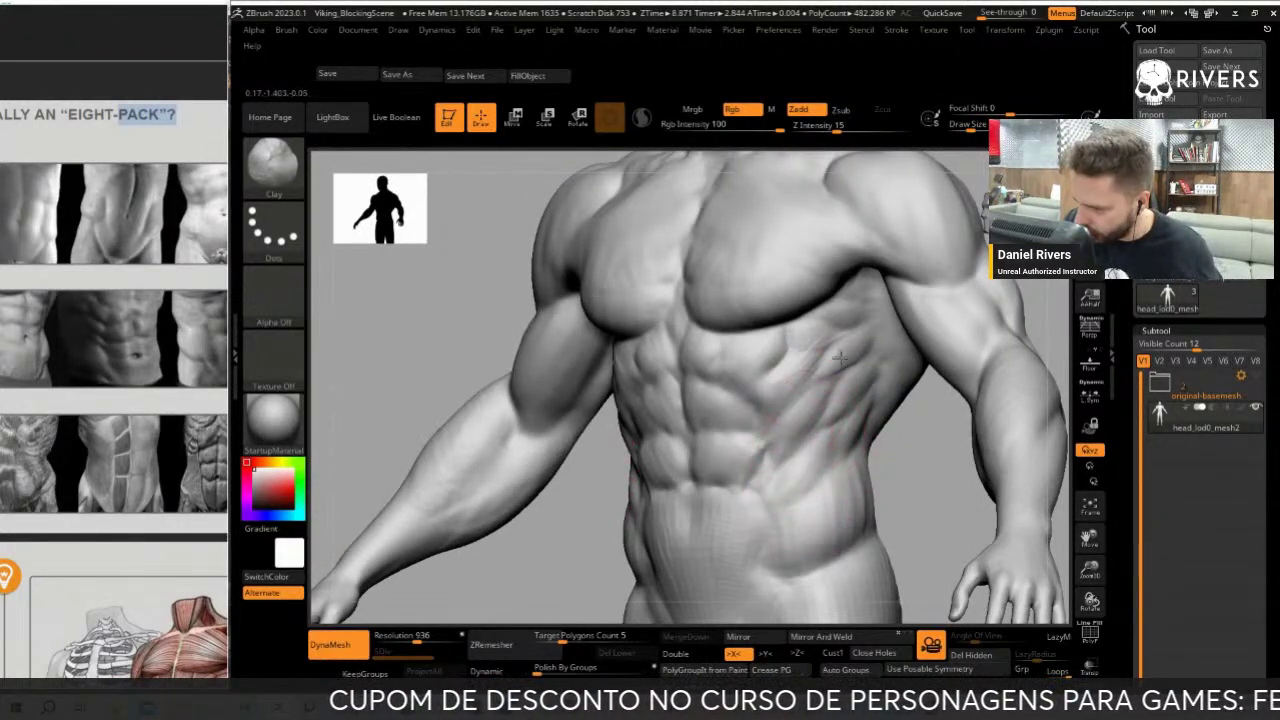
key("b")
key("c")
key("b")
right_click_drag(848, 361, 864, 343)
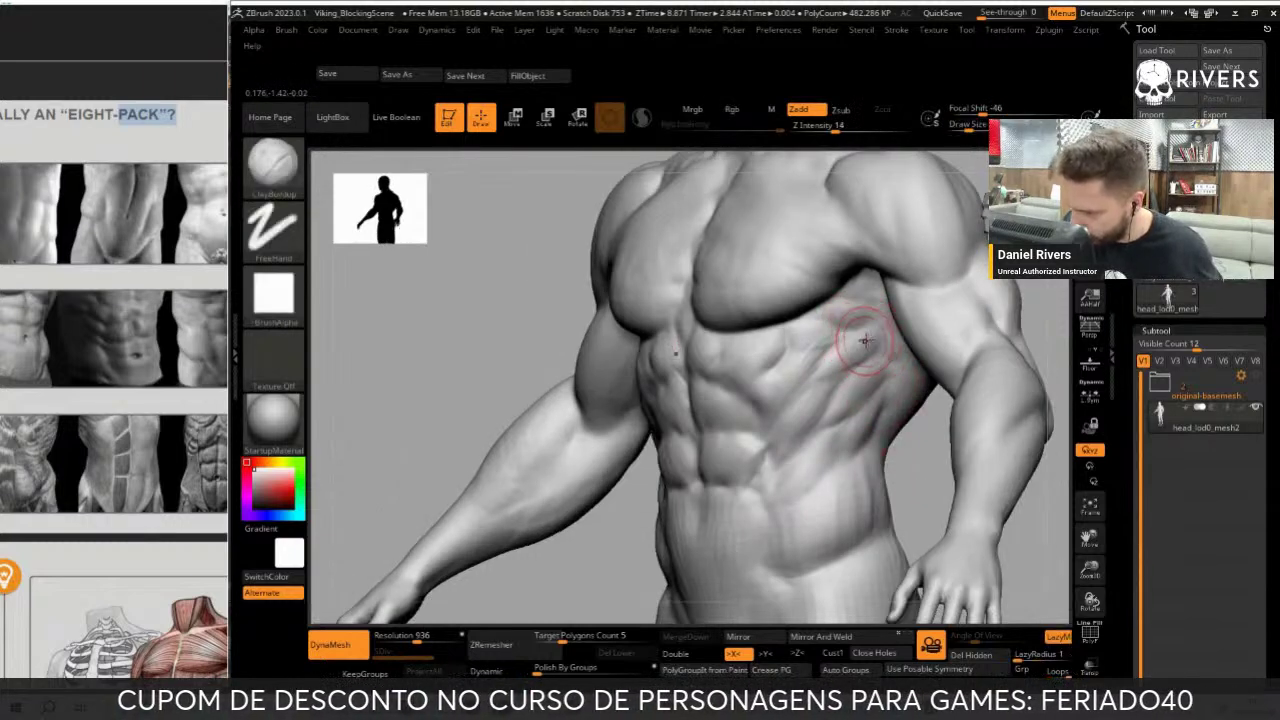
right_click_drag(586, 557, 592, 550)
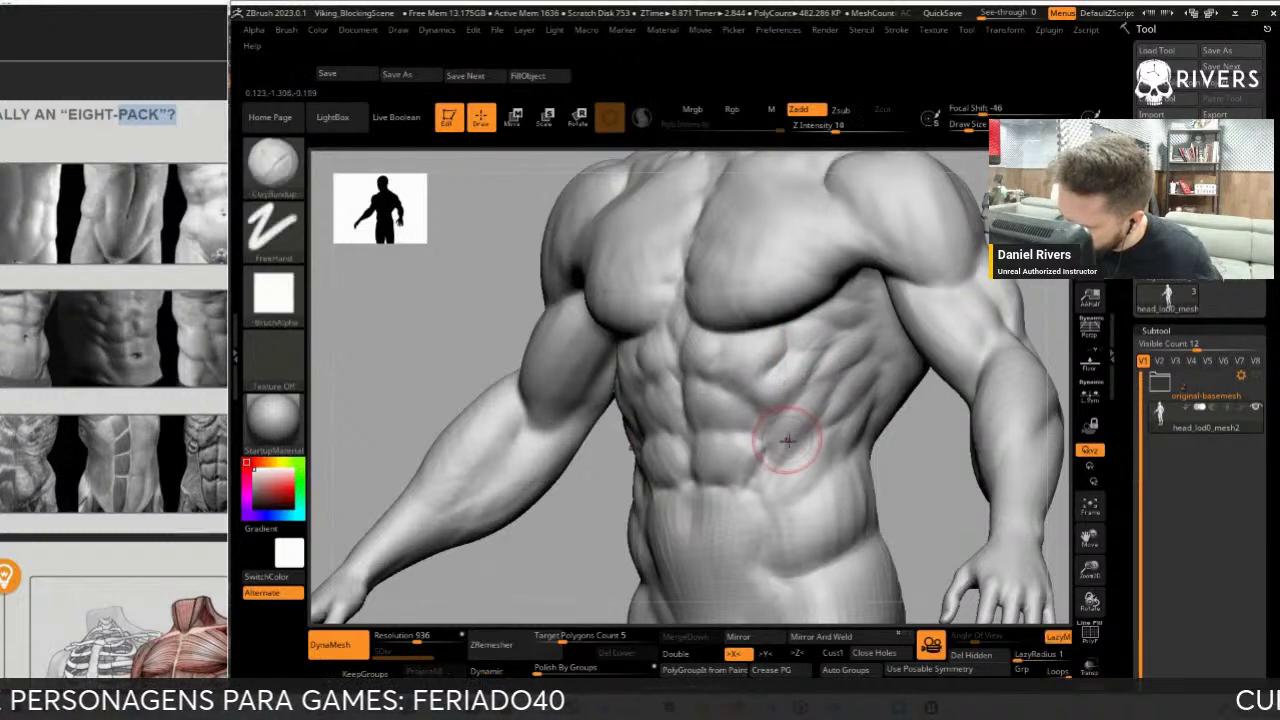
Shift-smooth the abdominal forms and the serratus along the side ribs
key("shift")
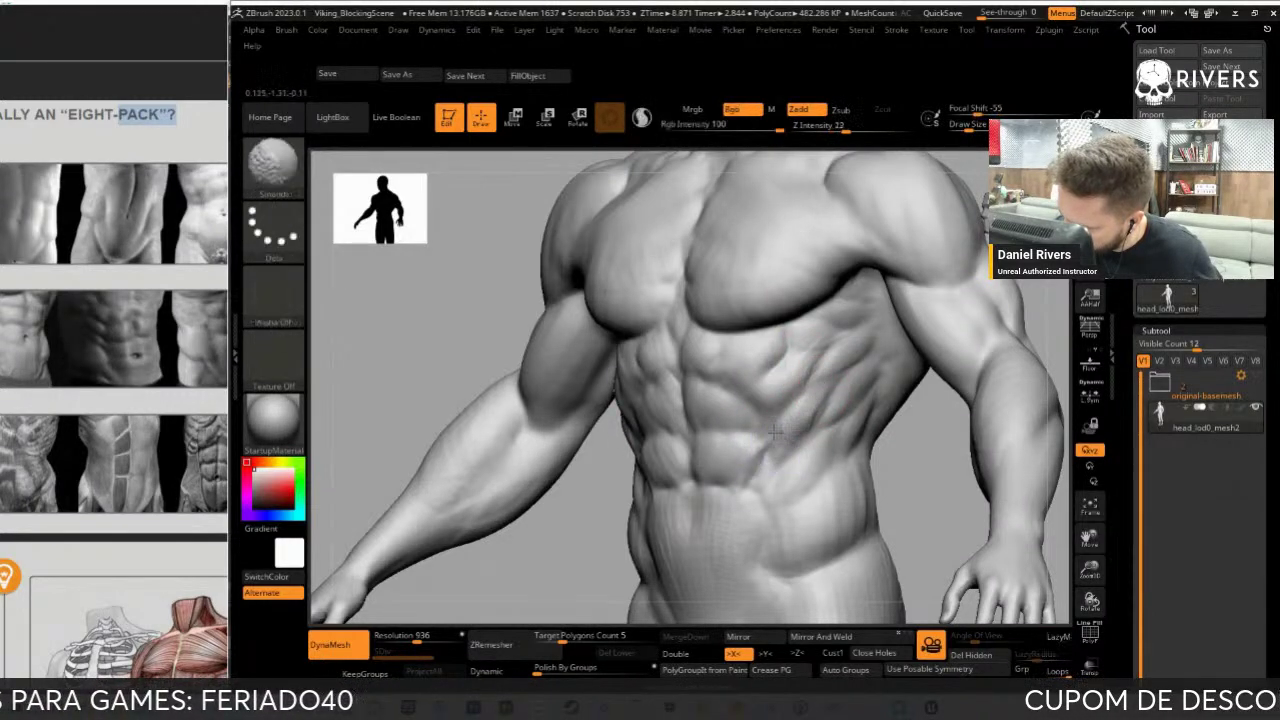
left_click_drag(823, 407, 835, 375, "shift")
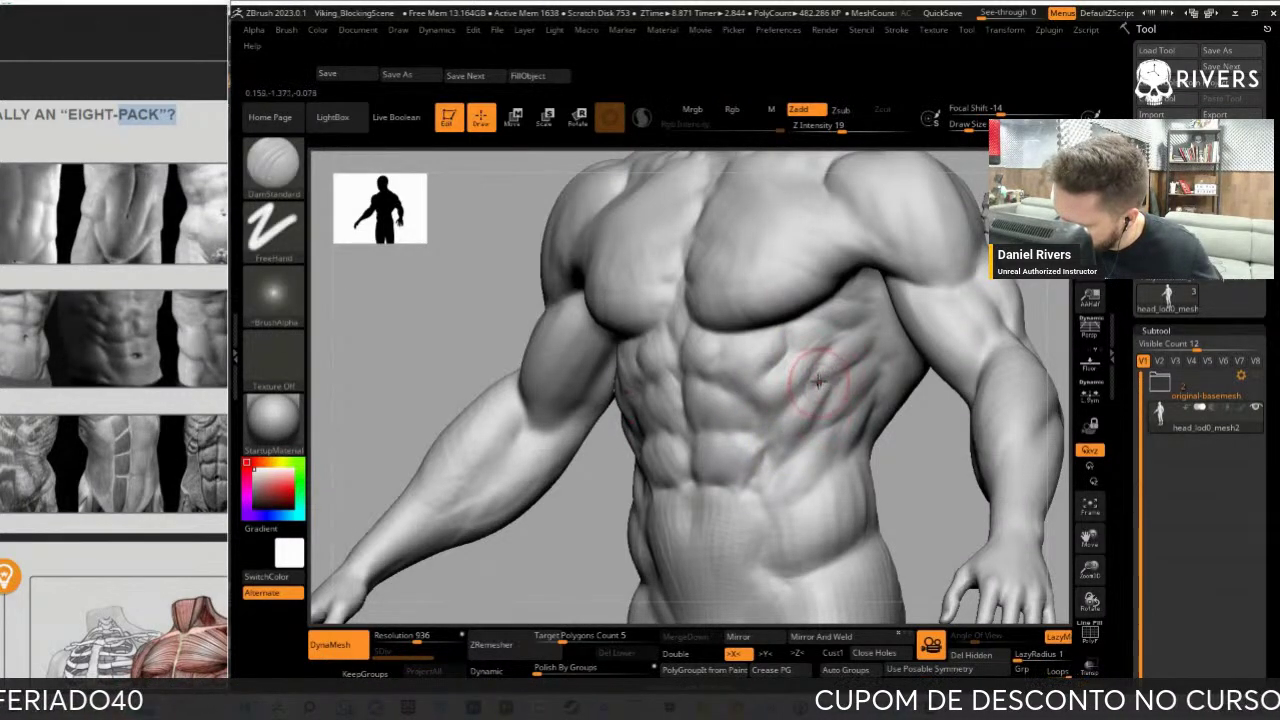
key("b")
key("c")
key("b")
key("b")
key("d")
key("s")
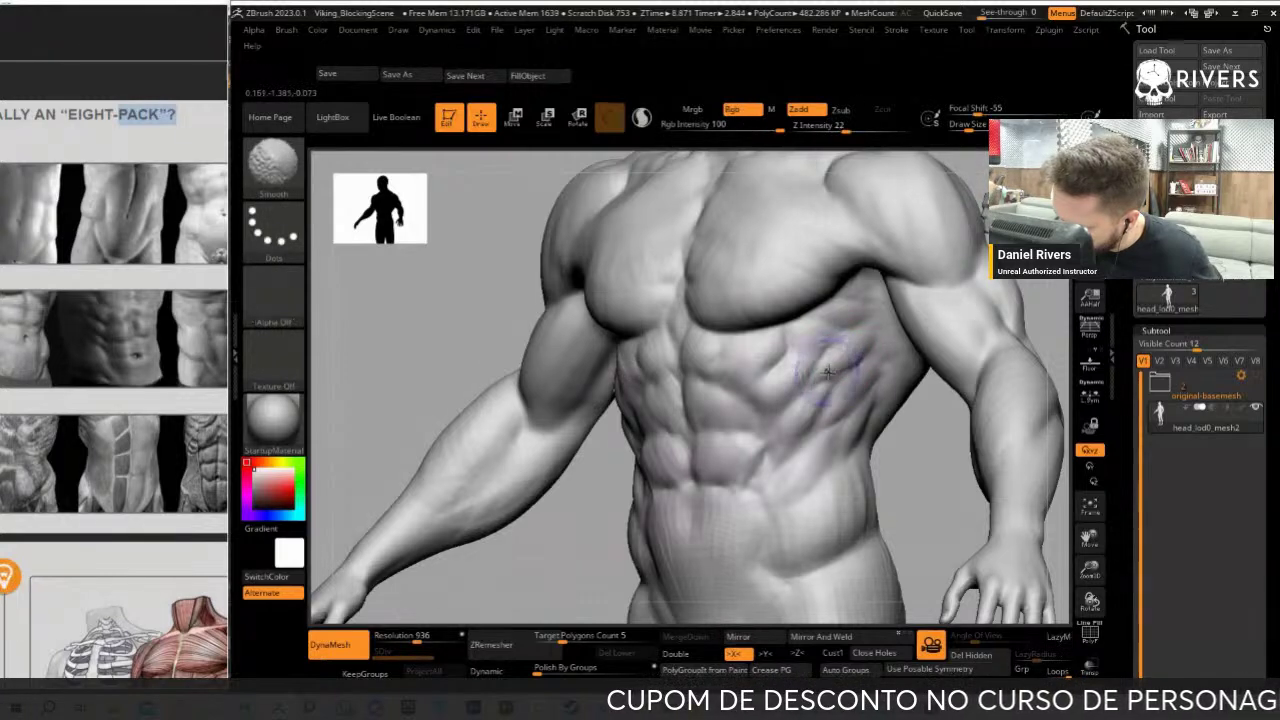
key("b")
key("c")
key("b")
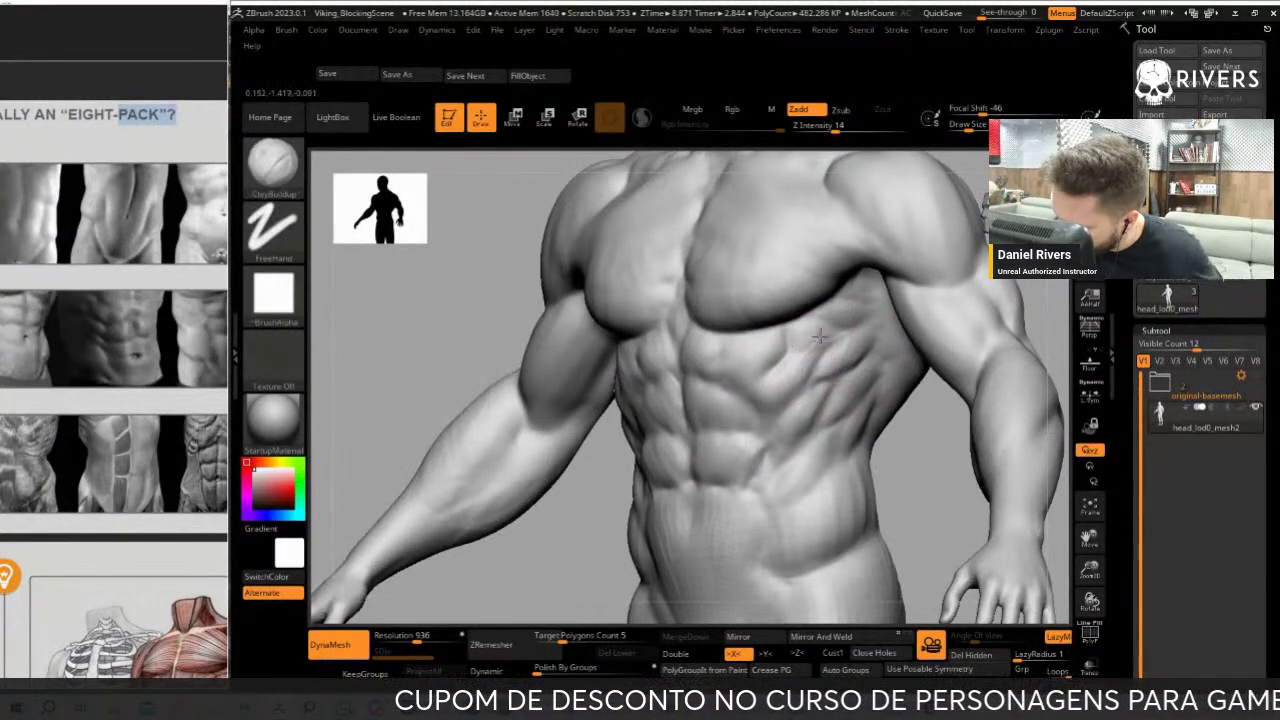
left_click_drag(829, 343, 834, 413, "shift")
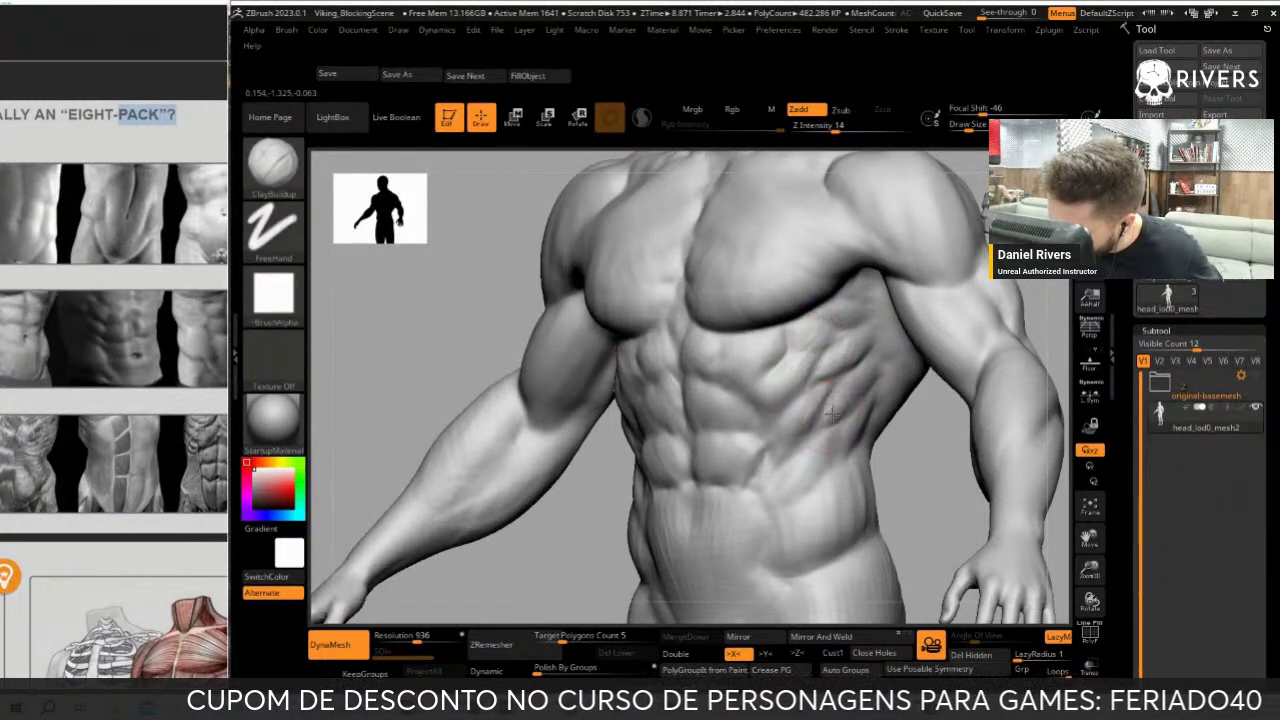
Alternate DamStandard and ClayBuildup to crease the abs, viewing the torso from the side
key("b")
key("d")
key("s")
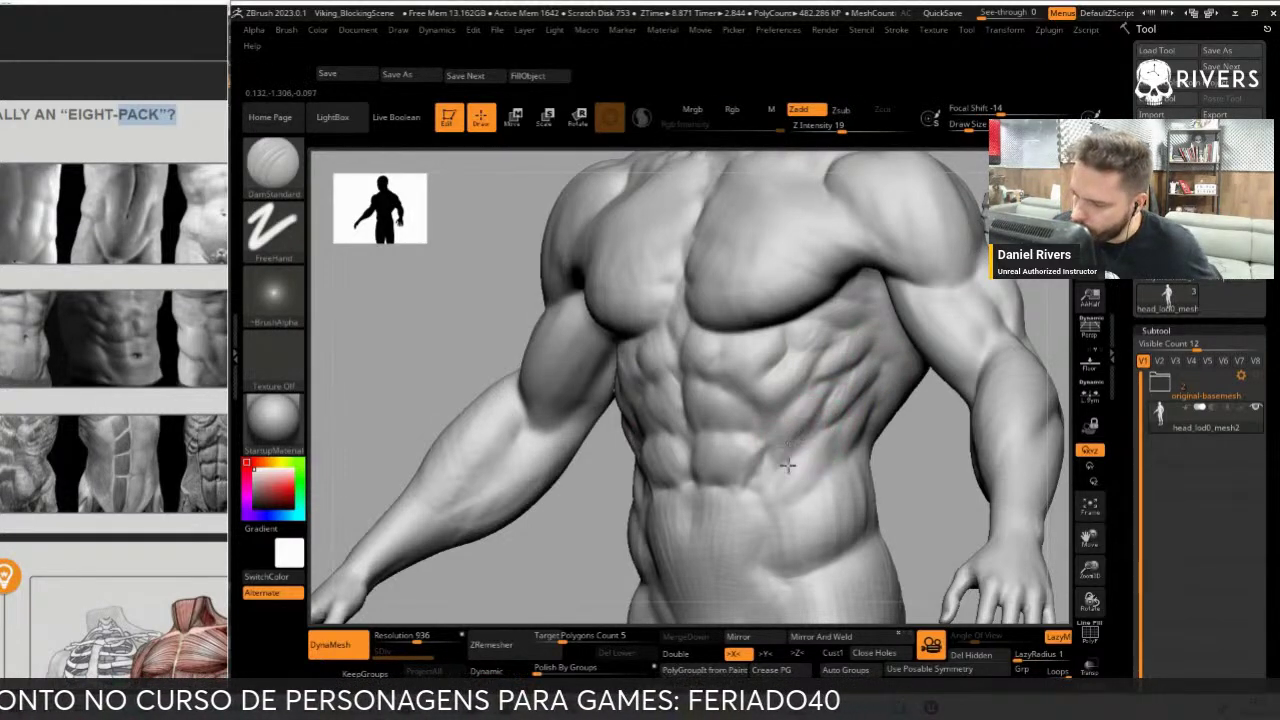
key("b")
key("c")
key("b")
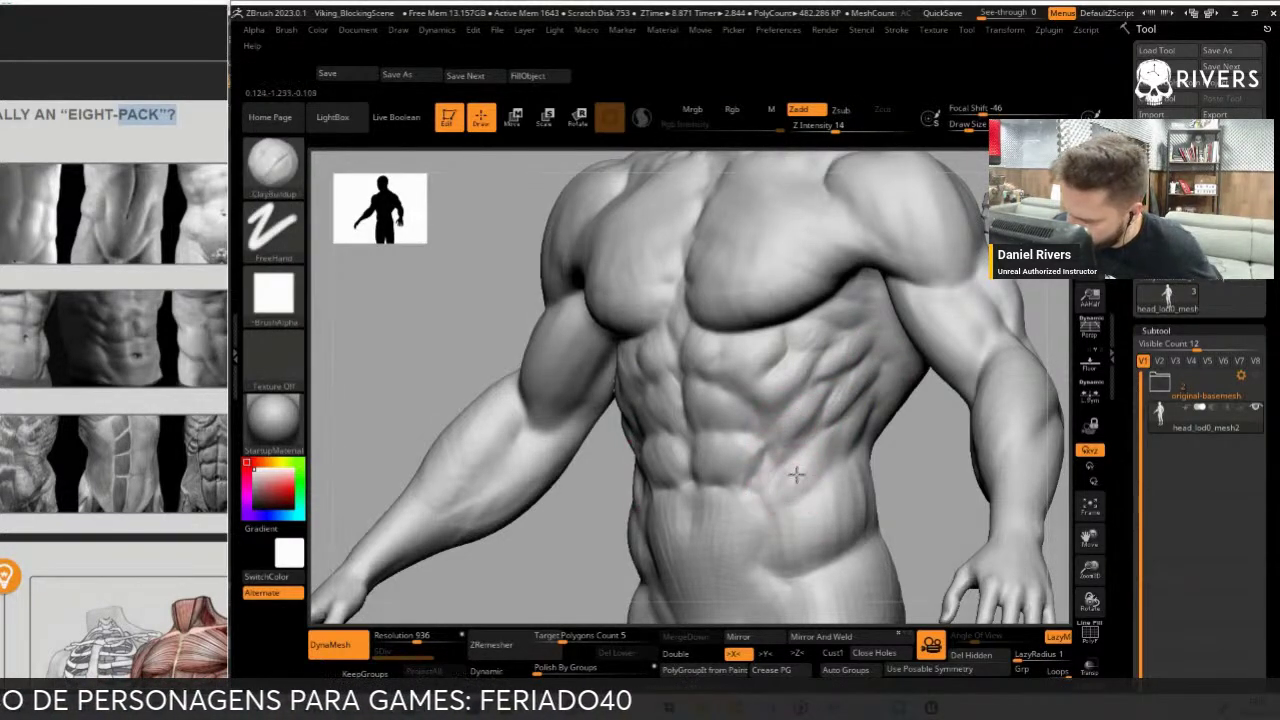
key("b")
key("s")
key("t")
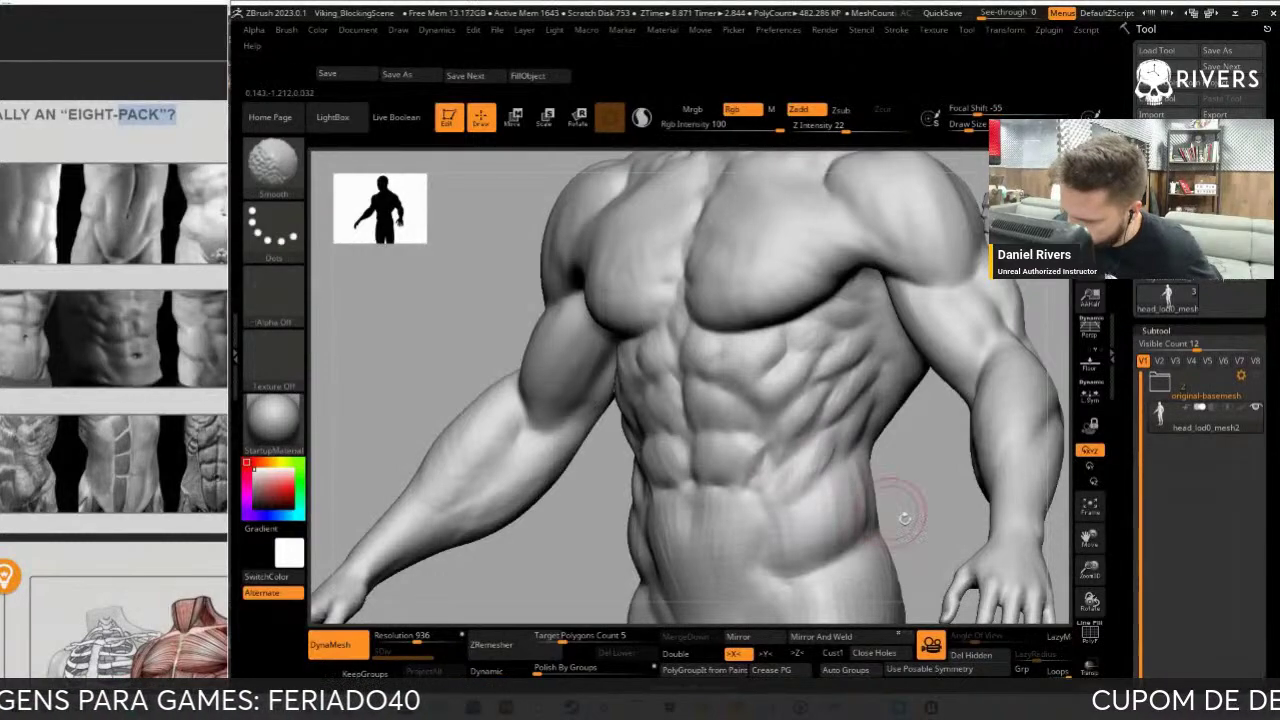
mouse_move(900, 514)
left_mouse_down()
mouse_move(1060, 340)
mouse_move(1034, 355)
left_mouse_up()
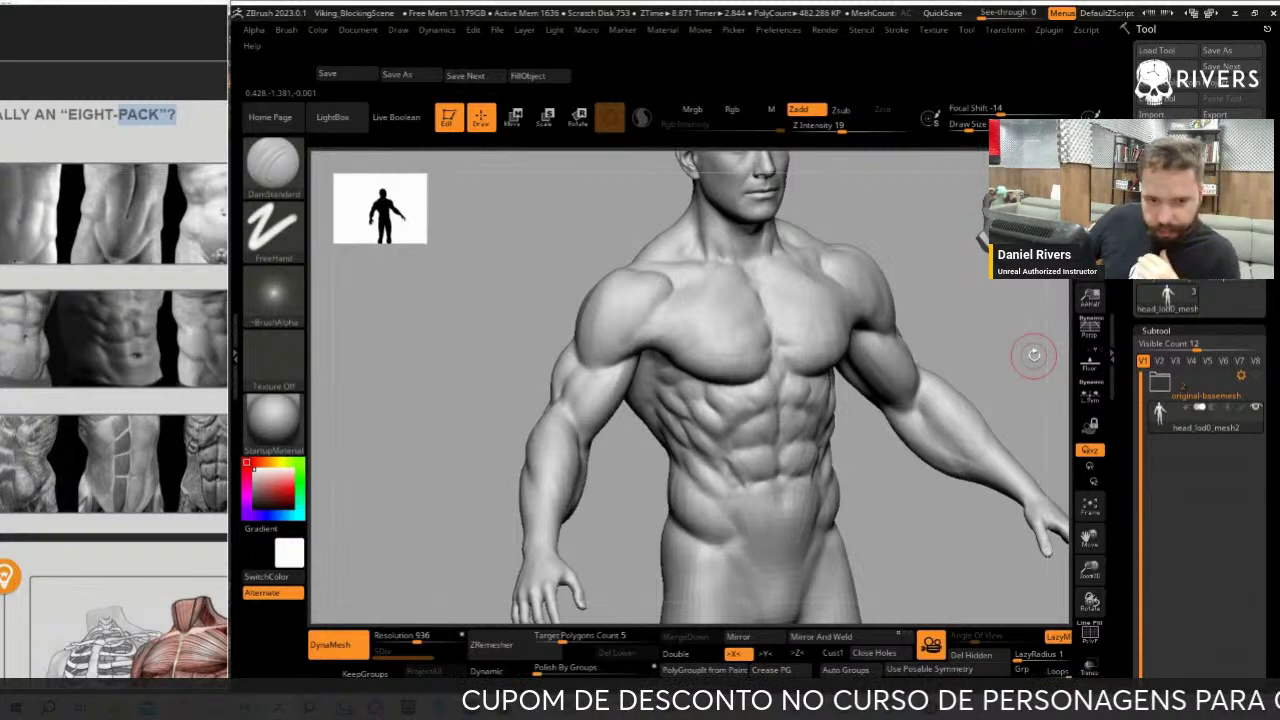
Save the muscular body sculpt project and switch to the Clay brush
left_click(340, 80)
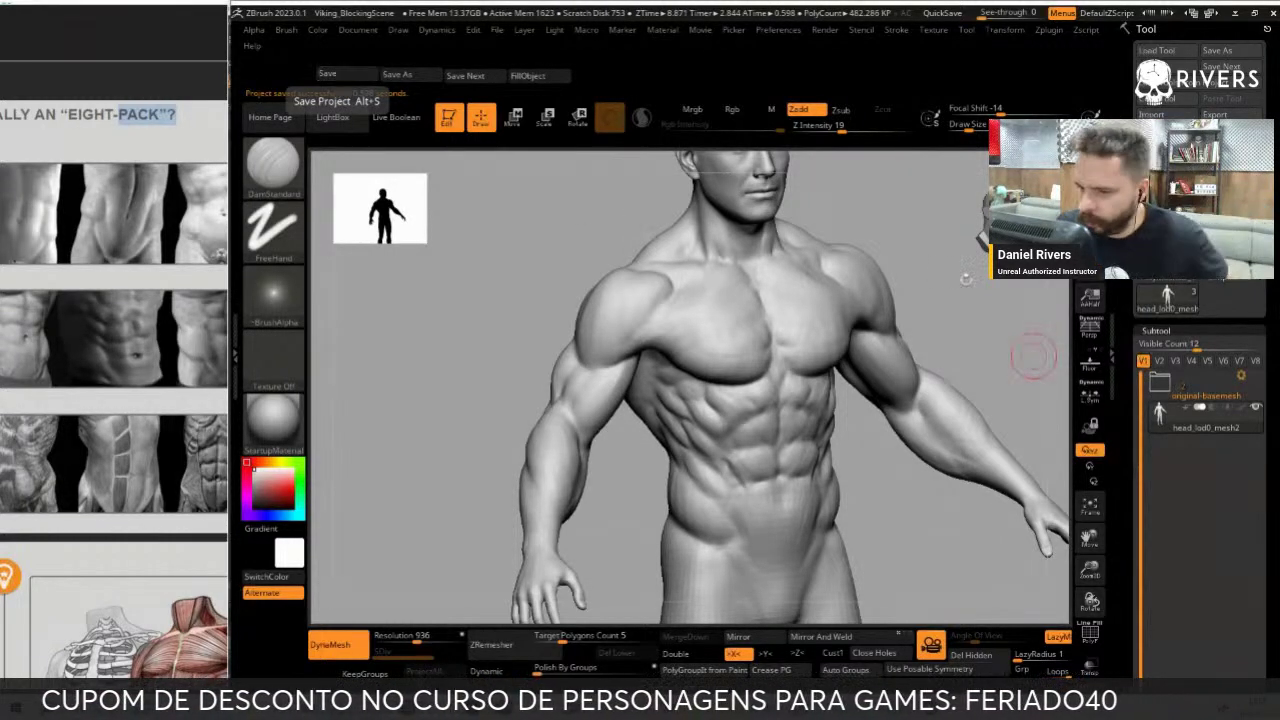
mouse_move(966, 279)
left_mouse_down()
mouse_move(1033, 393)
mouse_move(1025, 415)
mouse_move(1014, 394)
mouse_move(971, 409)
left_mouse_up()
key("b")
key("c")
key("l")
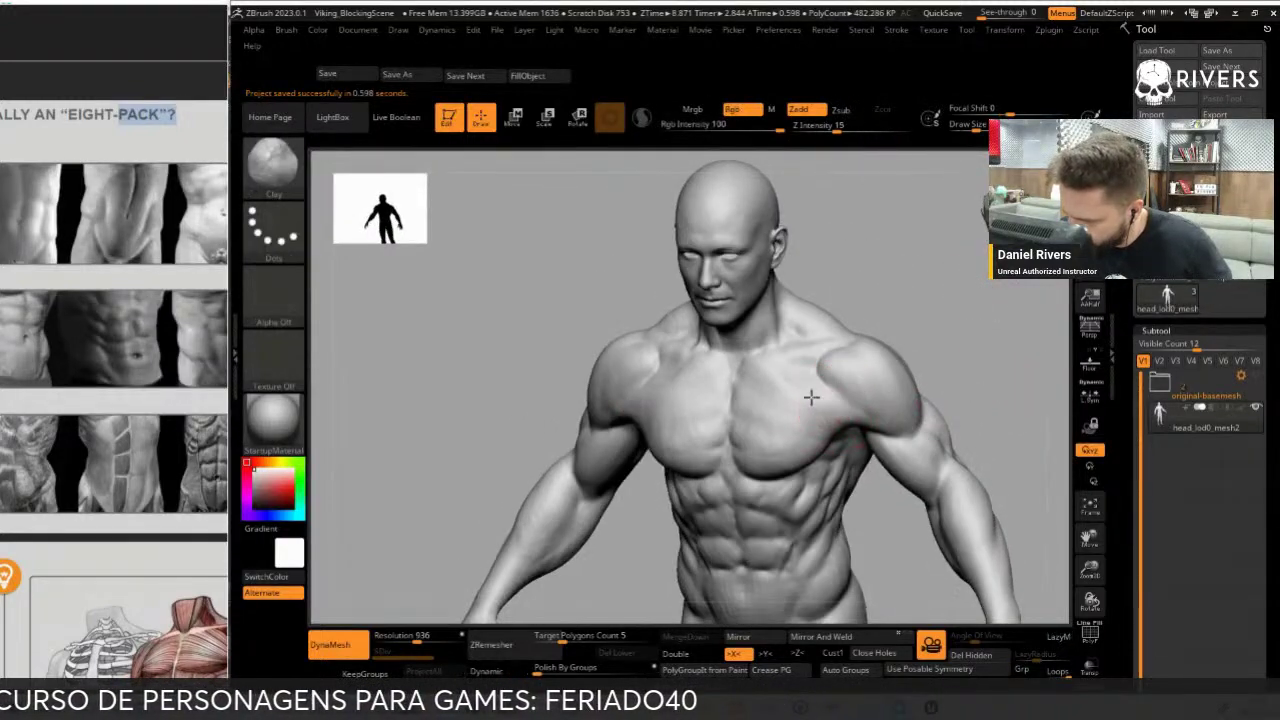
mouse_move(771, 386)
left_mouse_down()
mouse_move(883, 297)
mouse_move(951, 349)
left_mouse_up()
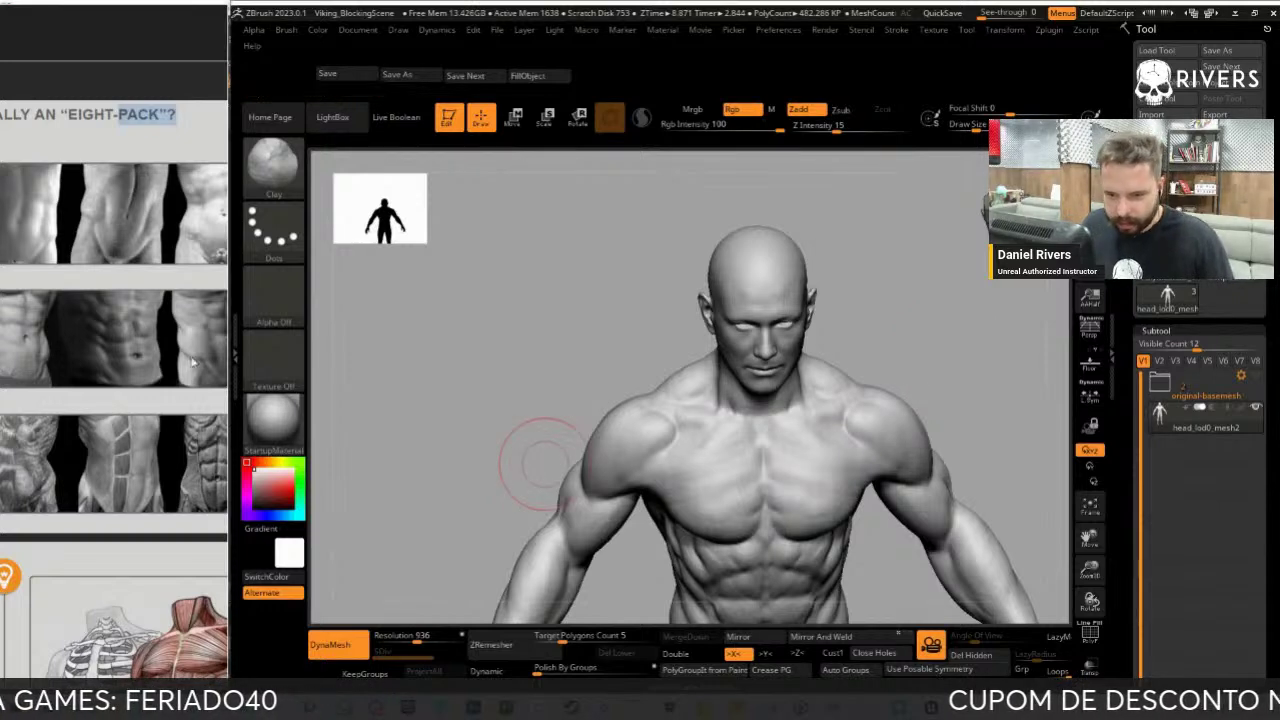
Clear the PureRef board to start an empty reference set, then switch to the browser
scroll(193, 361, "down", 5)
scroll(150, 450, "up", 2)
scroll(145, 537, "down", 2)
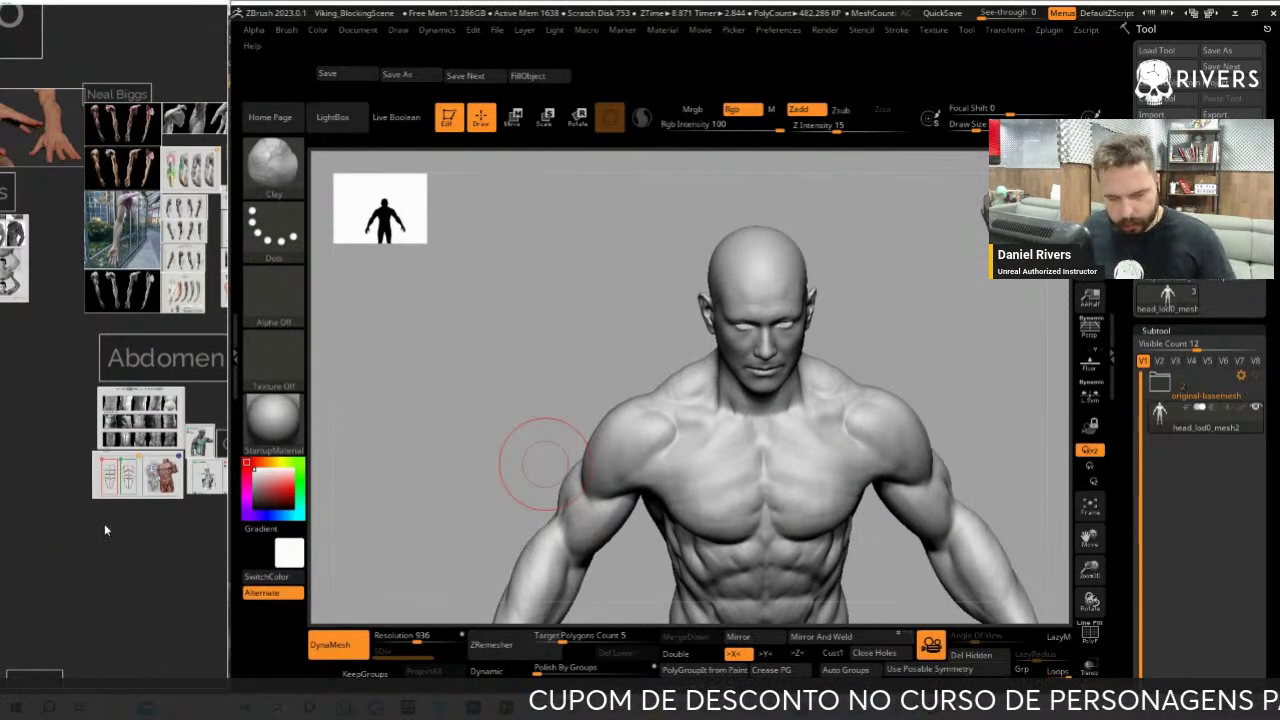
key("ctrl+n")
key("ctrl+shift+a")
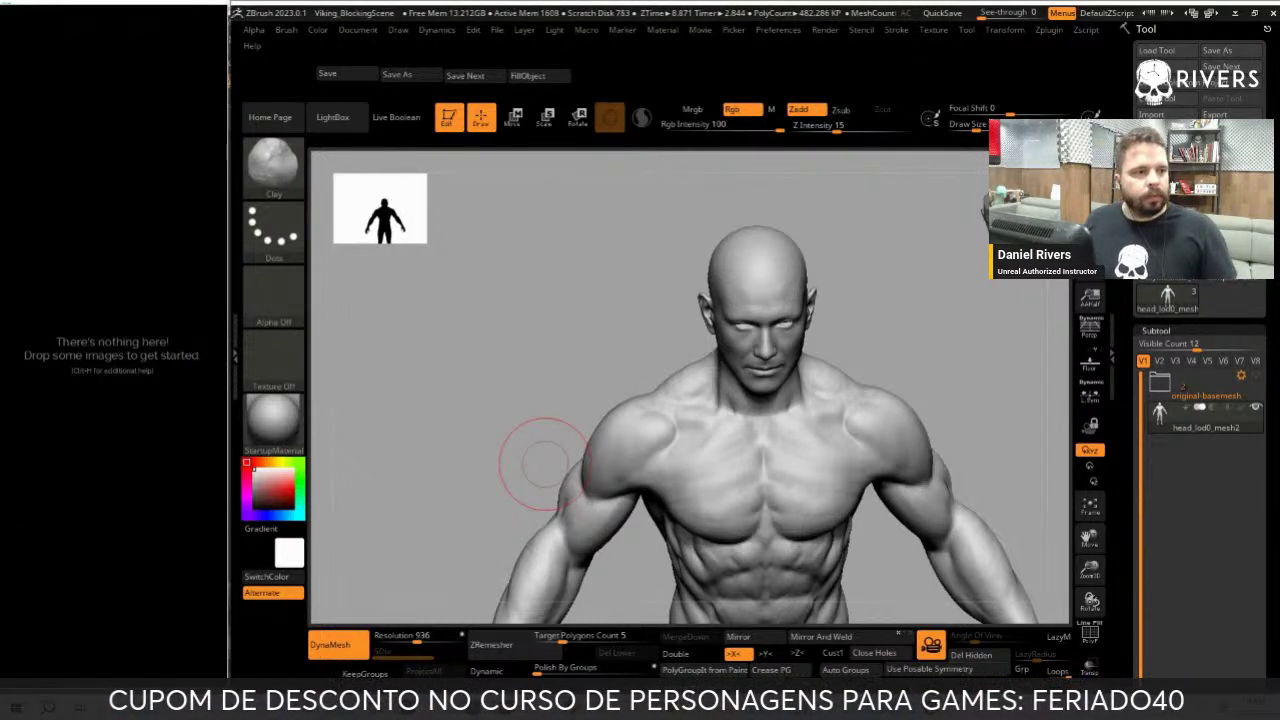
key("alt+Tab")
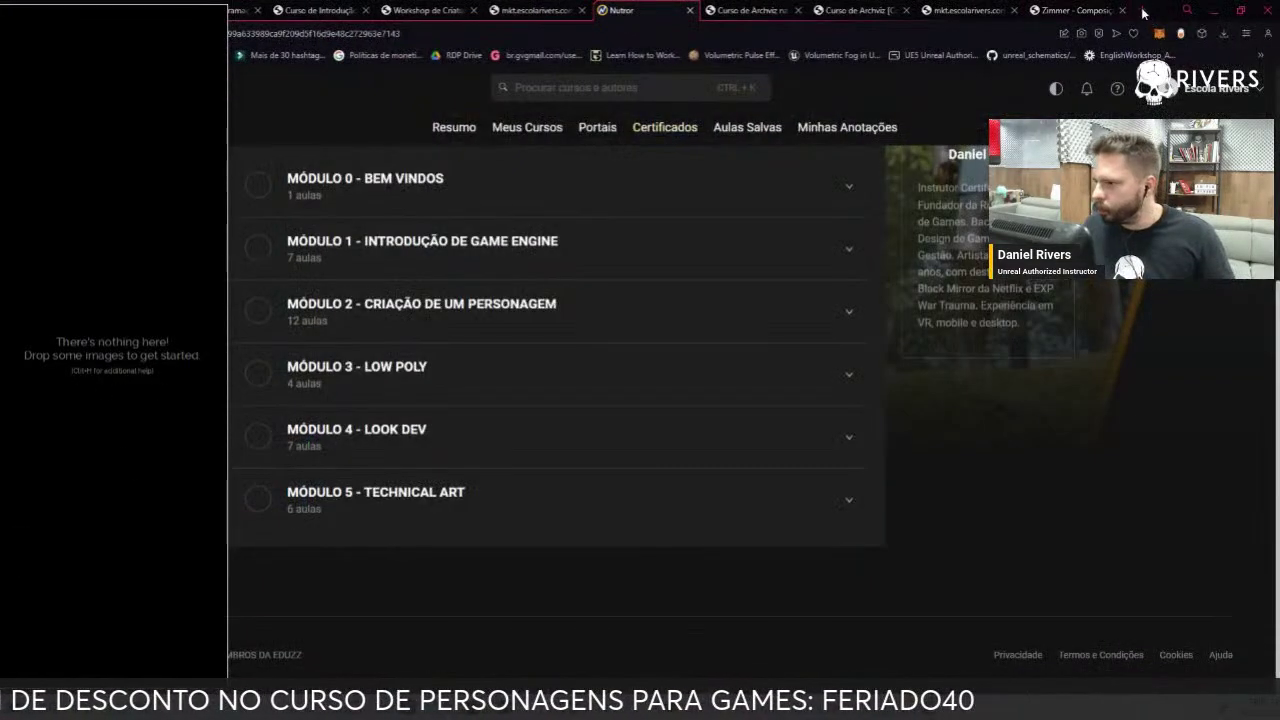
Search Google Images for 'northman' and slide the reference window out of the way
left_click(1142, 12)
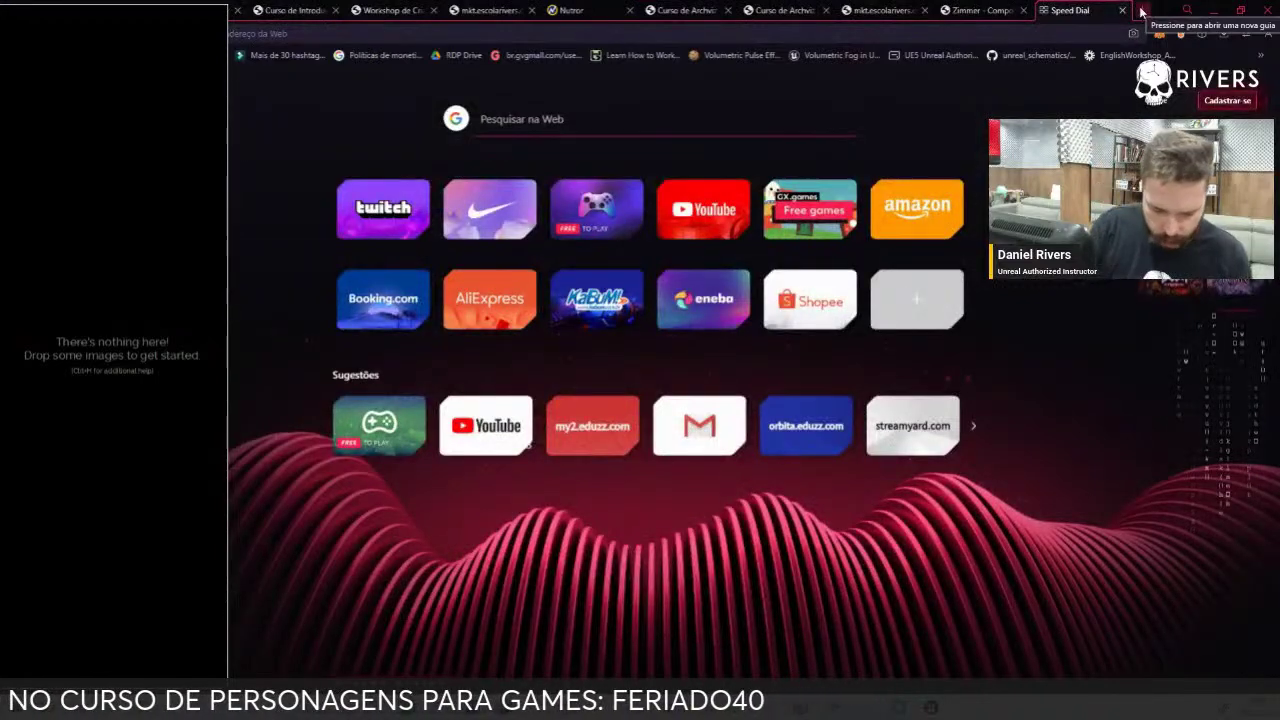
type("northman")
key("Return")
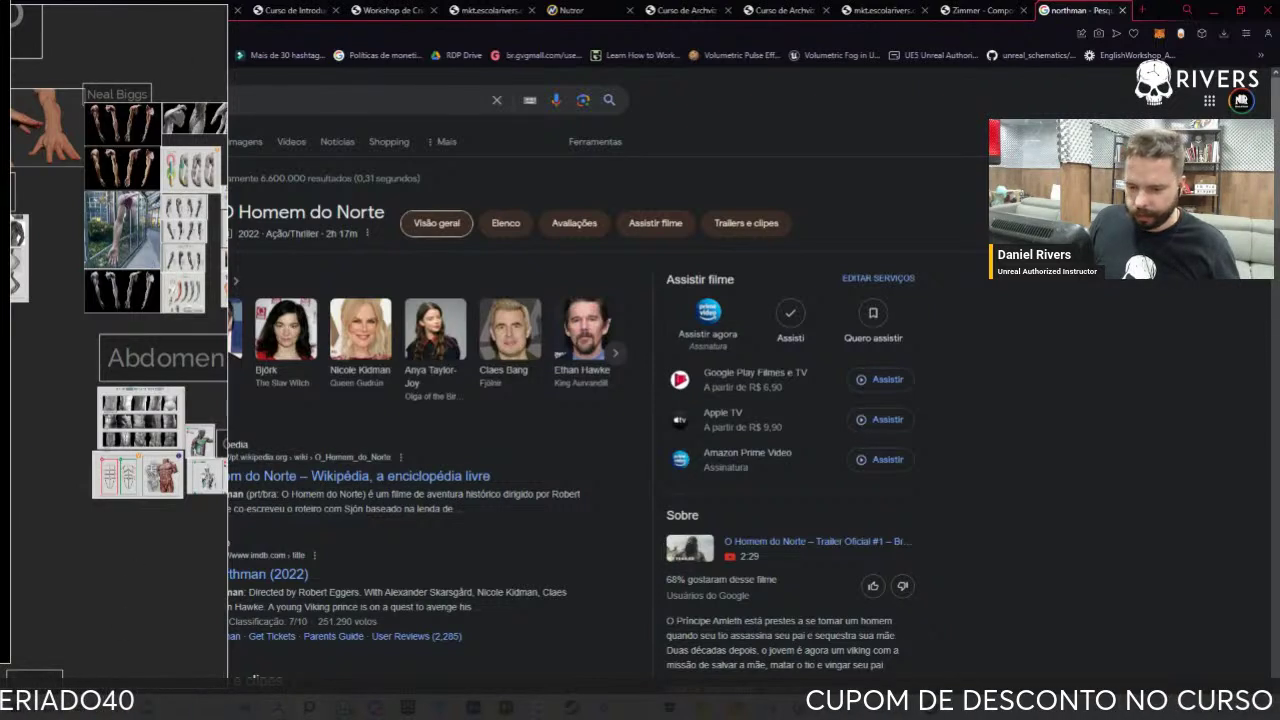
left_click_drag(120, 688, 120, 355)
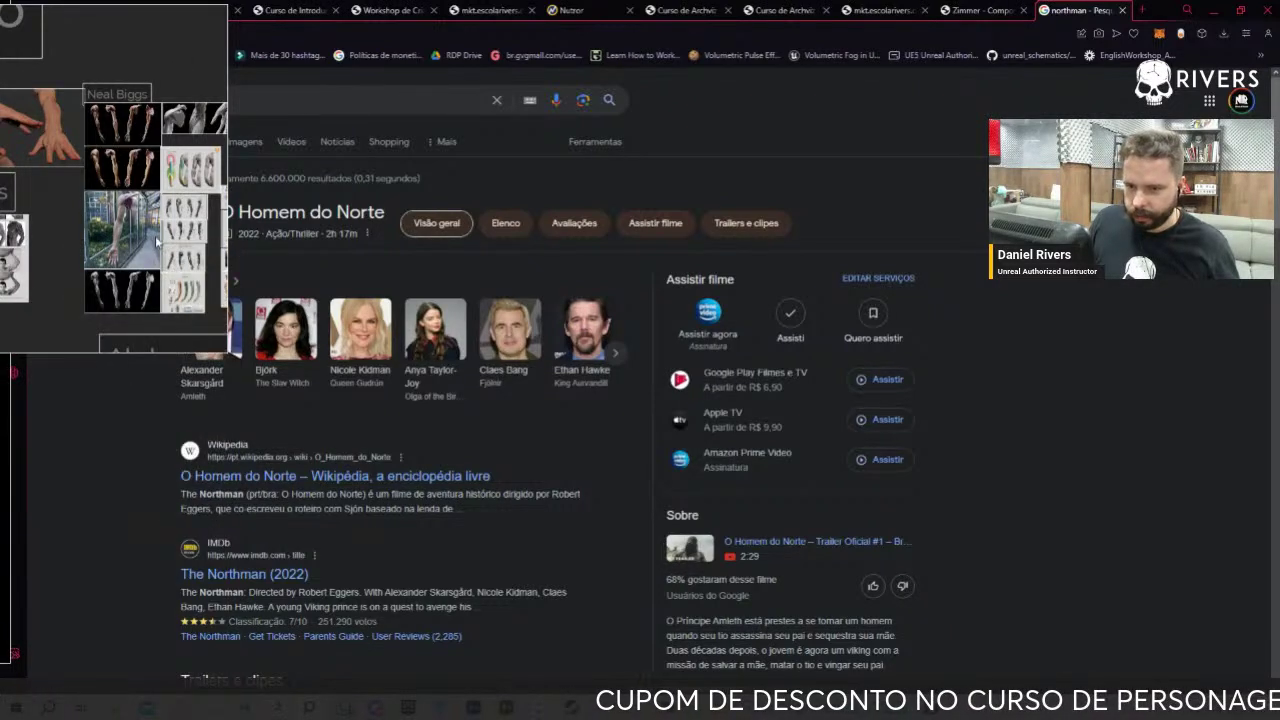
scroll(40, 300, "up", 2)
key("ctrl+n")
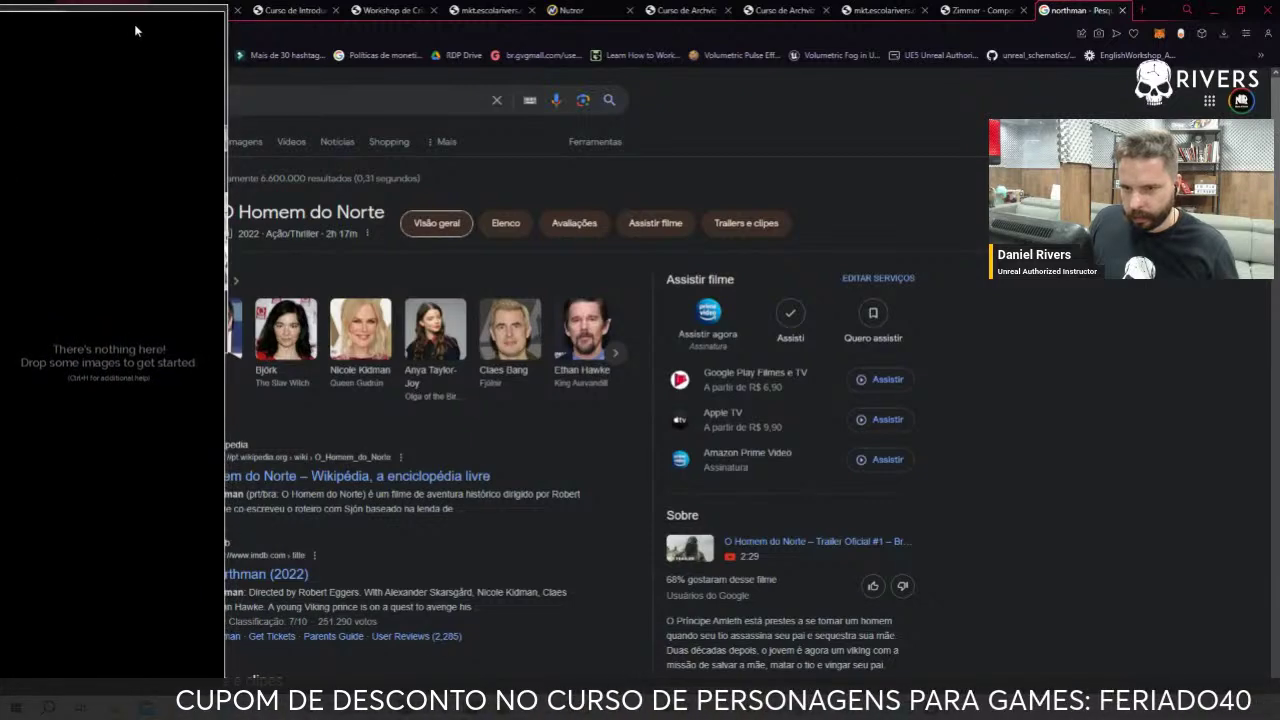
left_click_drag(131, 12, 116, 356)
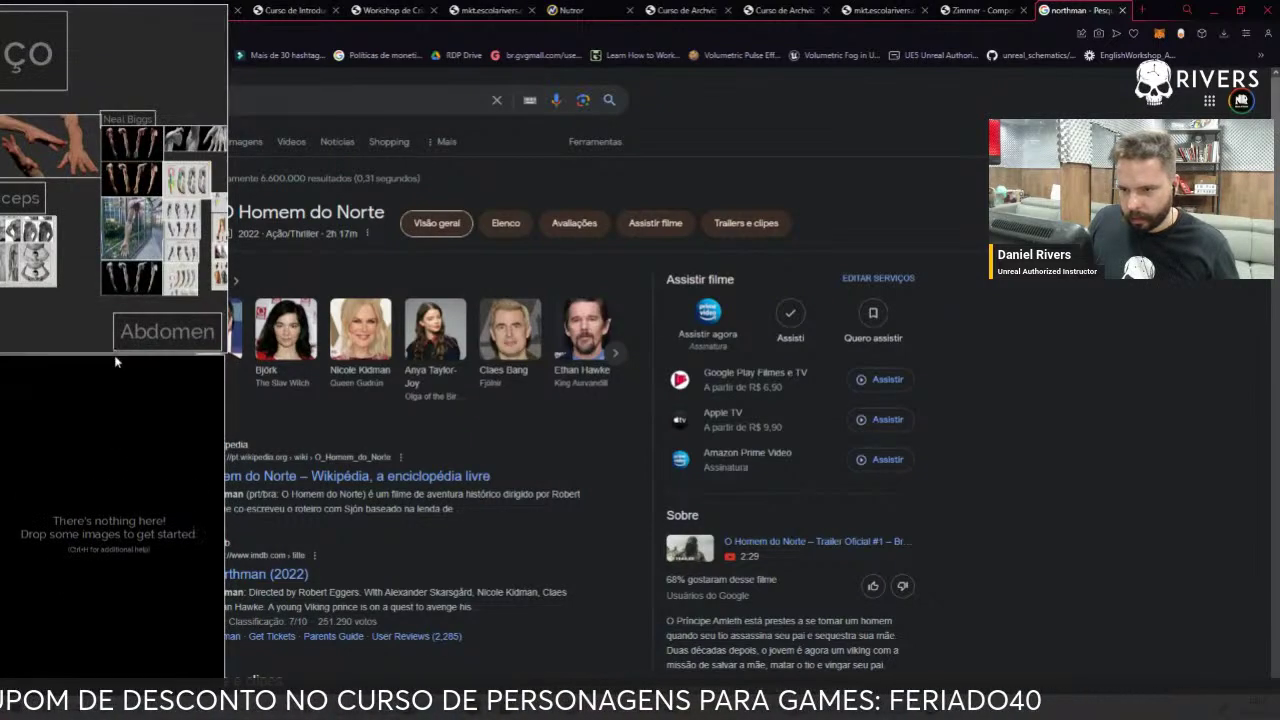
left_click(247, 152)
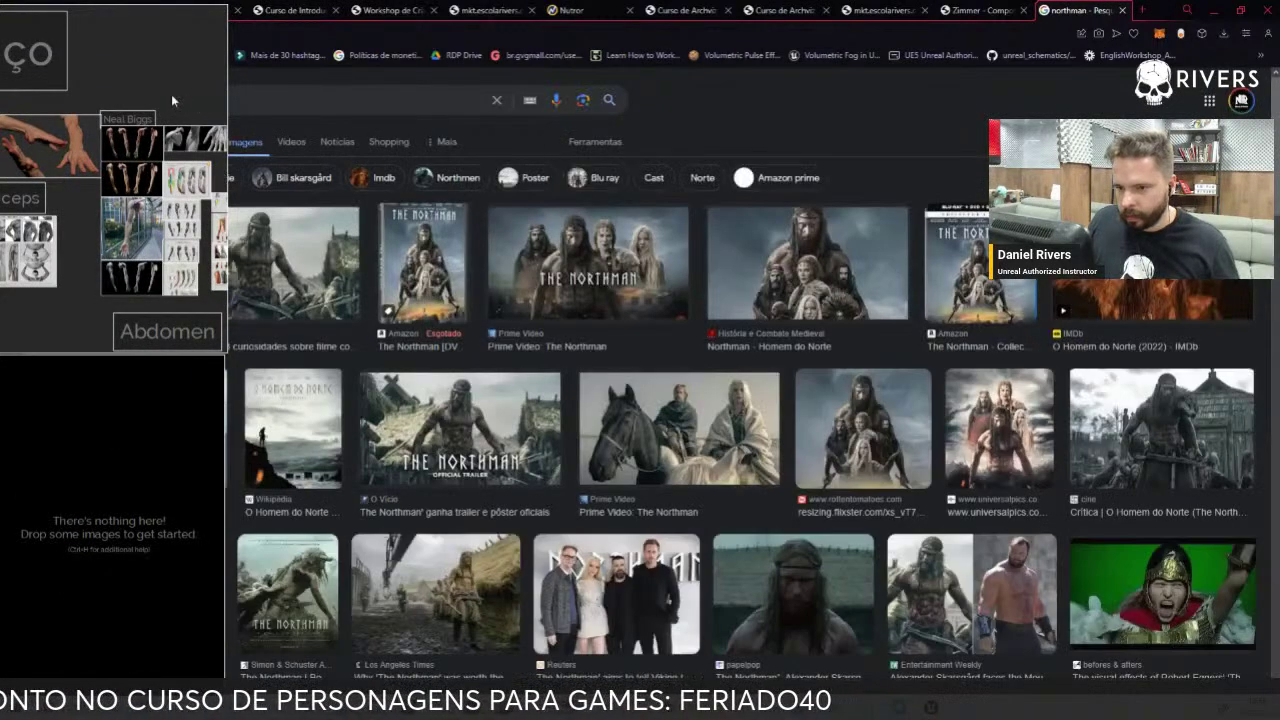
left_click_drag(171, 94, 0, 103)
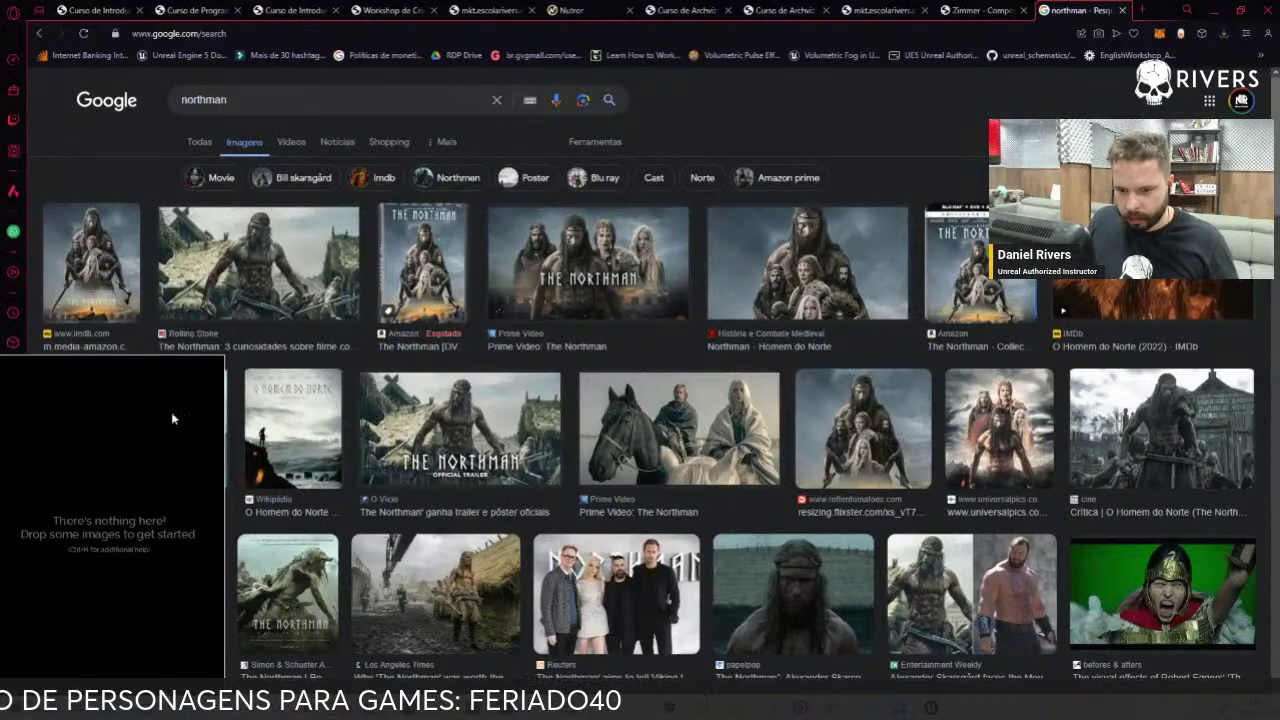
left_click_drag(172, 419, 0, 420)
Filter results to large images and copy the Rolling Stone image
left_click(578, 145)
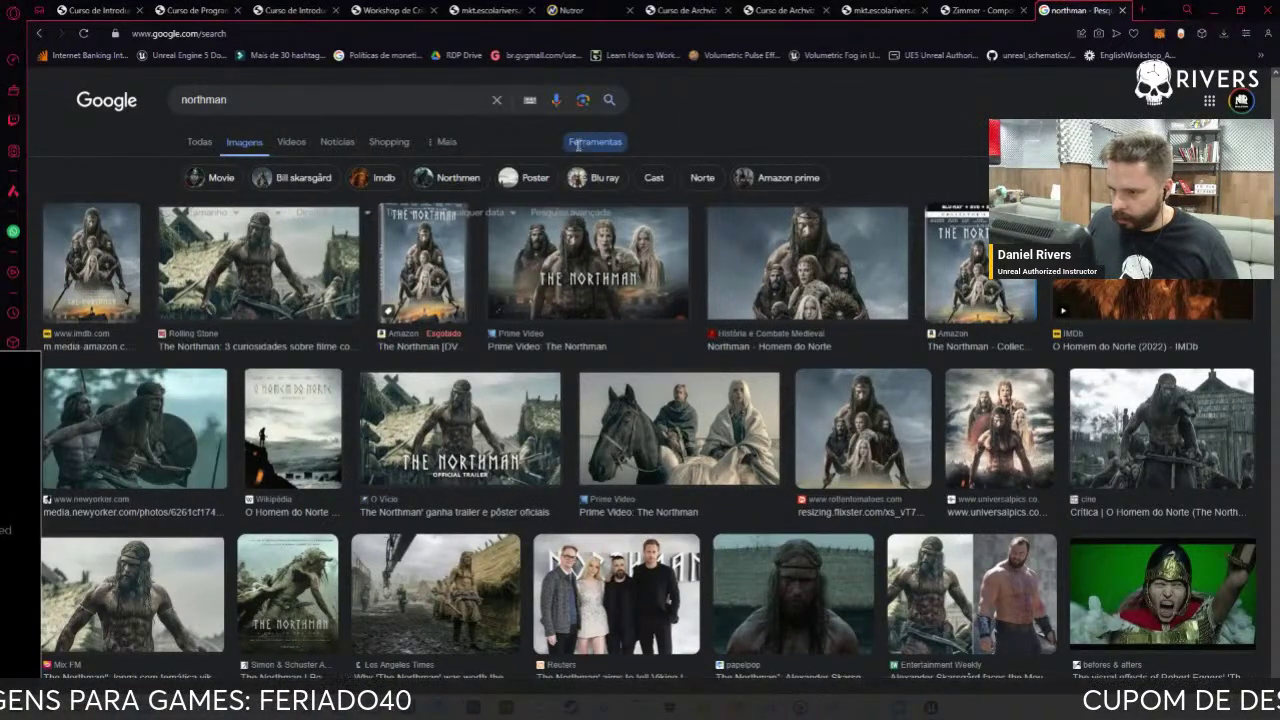
left_click(231, 217)
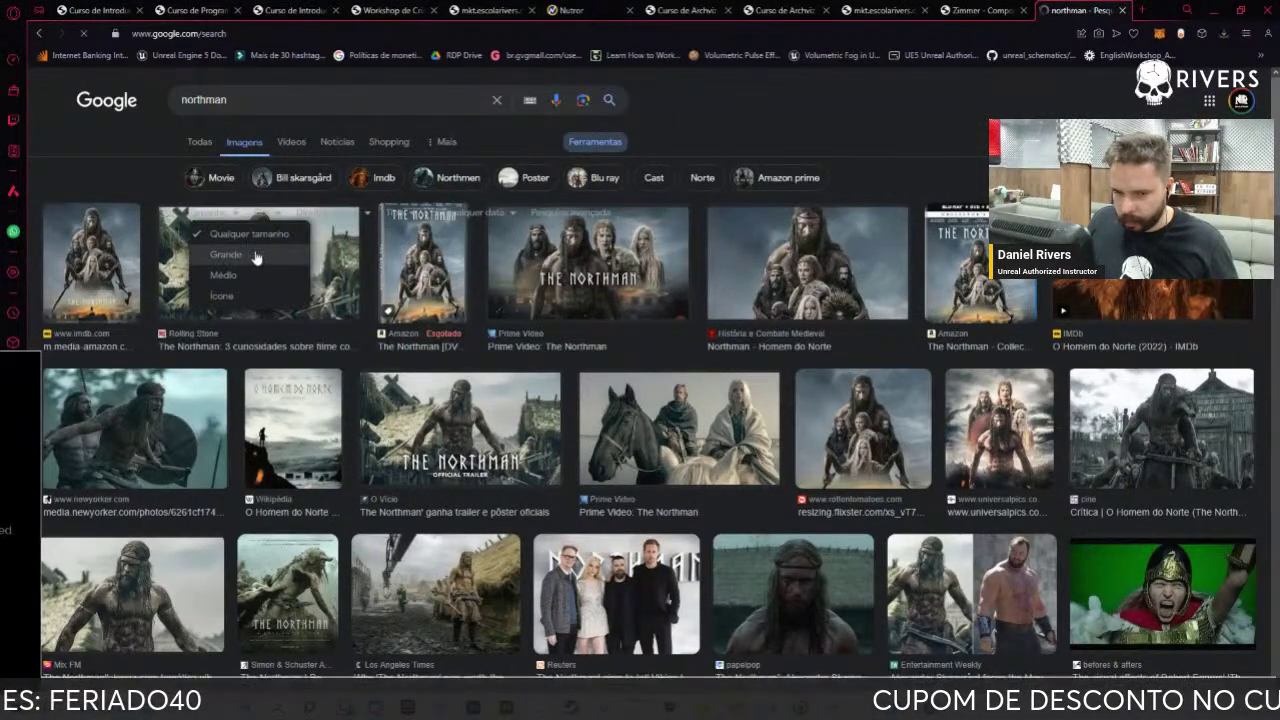
left_click(255, 255)
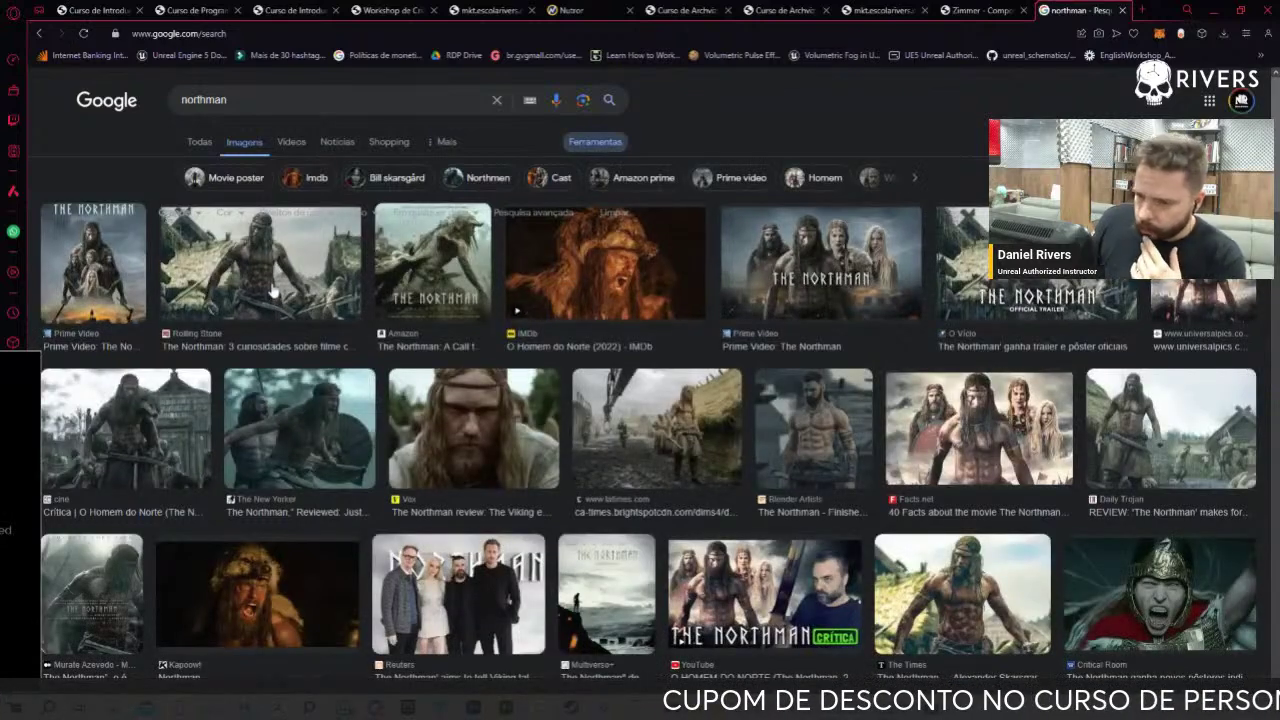
left_click(258, 265)
right_click(1057, 358)
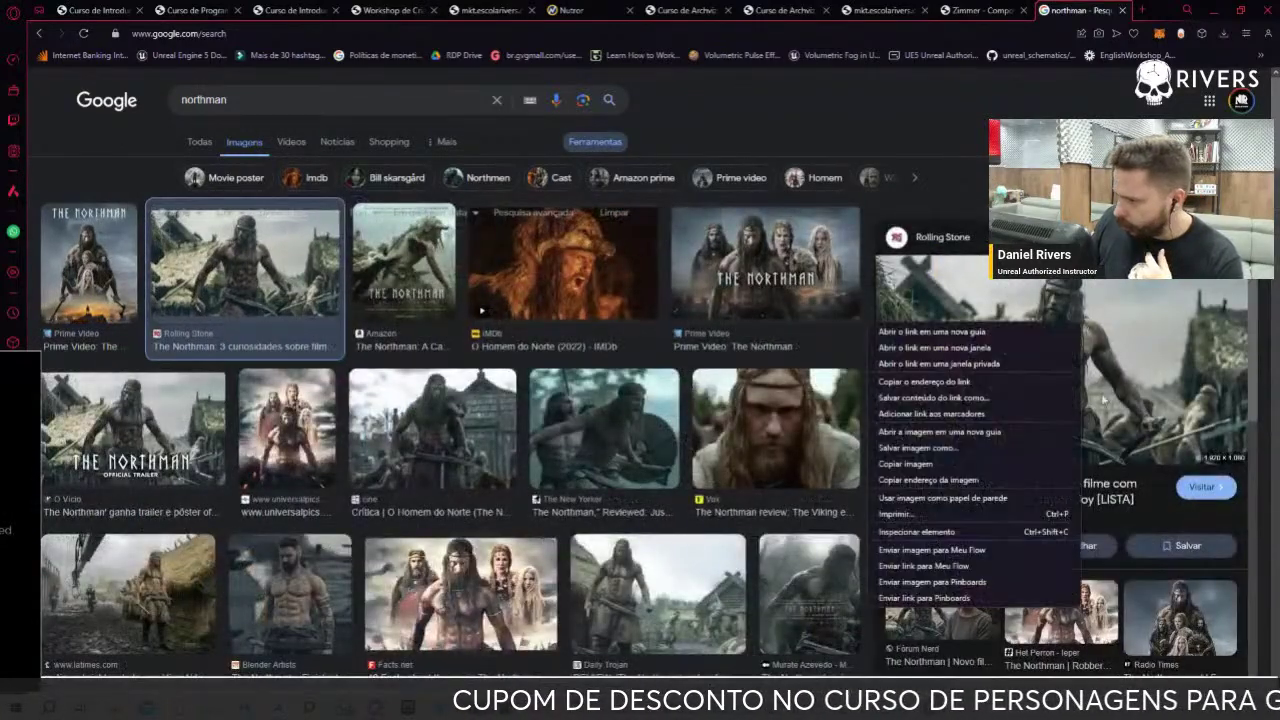
left_click(935, 463)
mouse_move(0, 436)
left_mouse_down()
mouse_move(84, 436)
mouse_move(211, 373)
left_mouse_up()
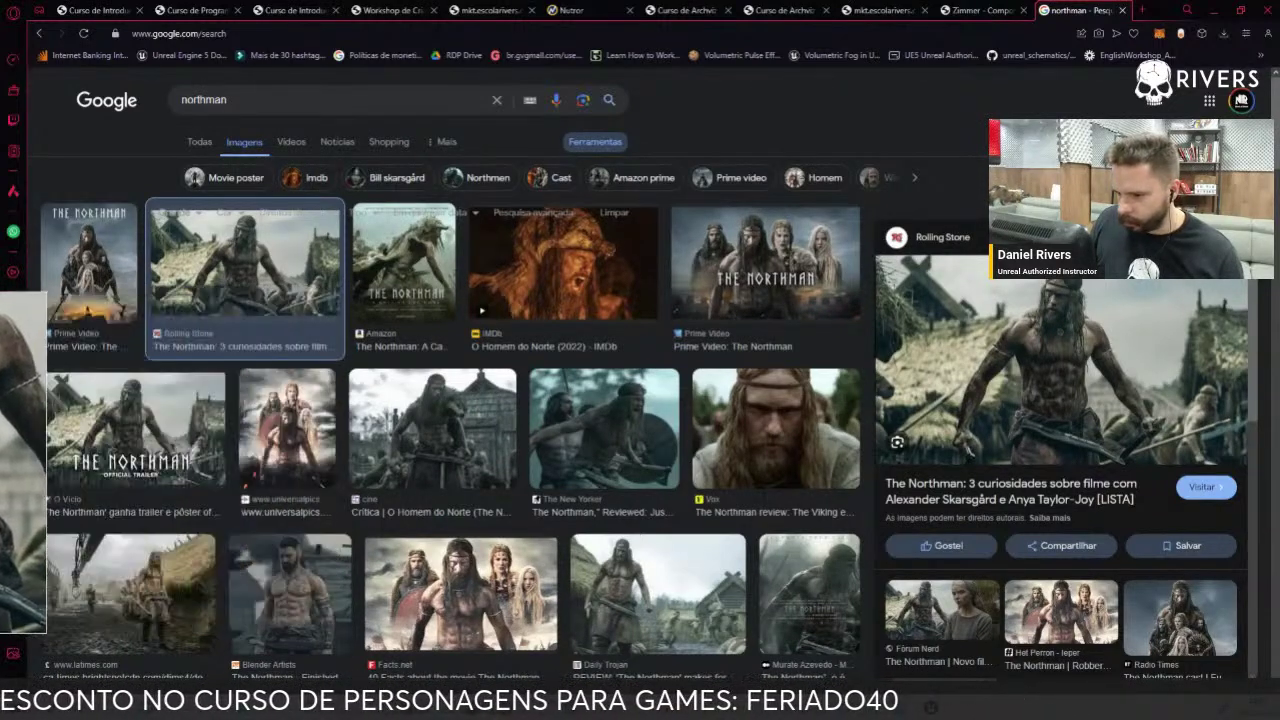
Copy the Daily Trojan film still and paste it into PureRef under the first image
left_click(613, 614)
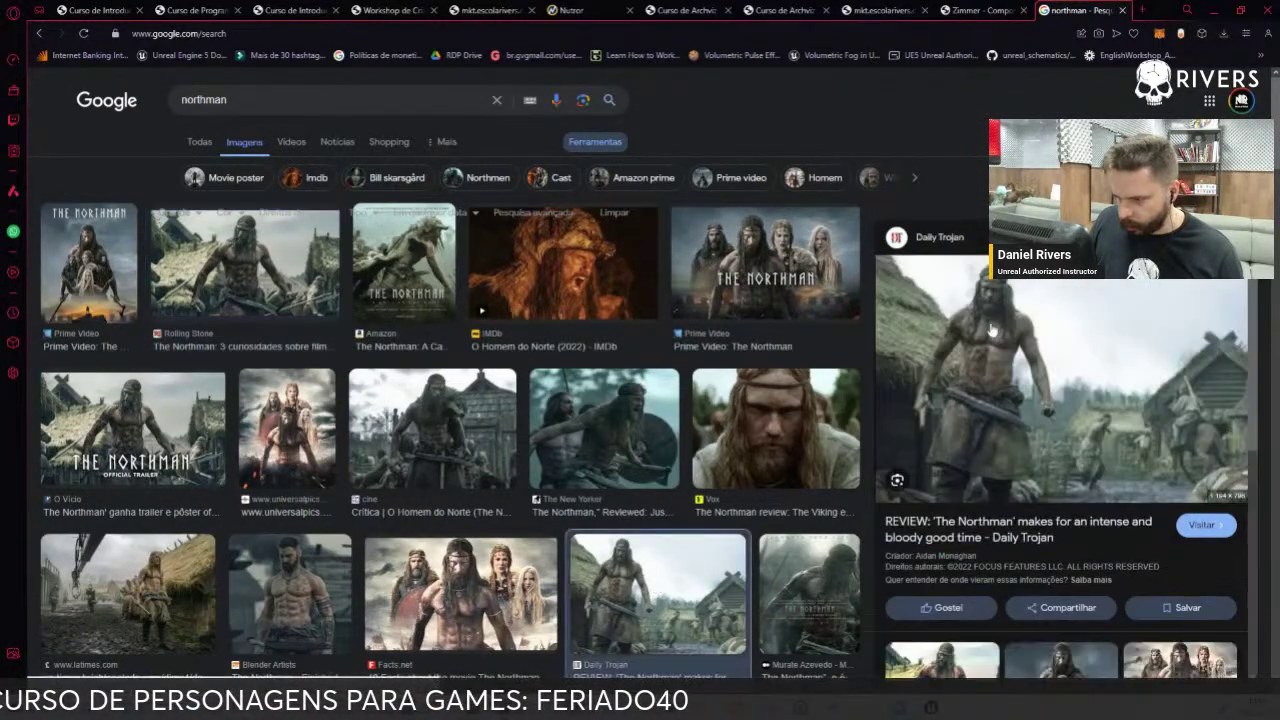
right_click(1081, 319)
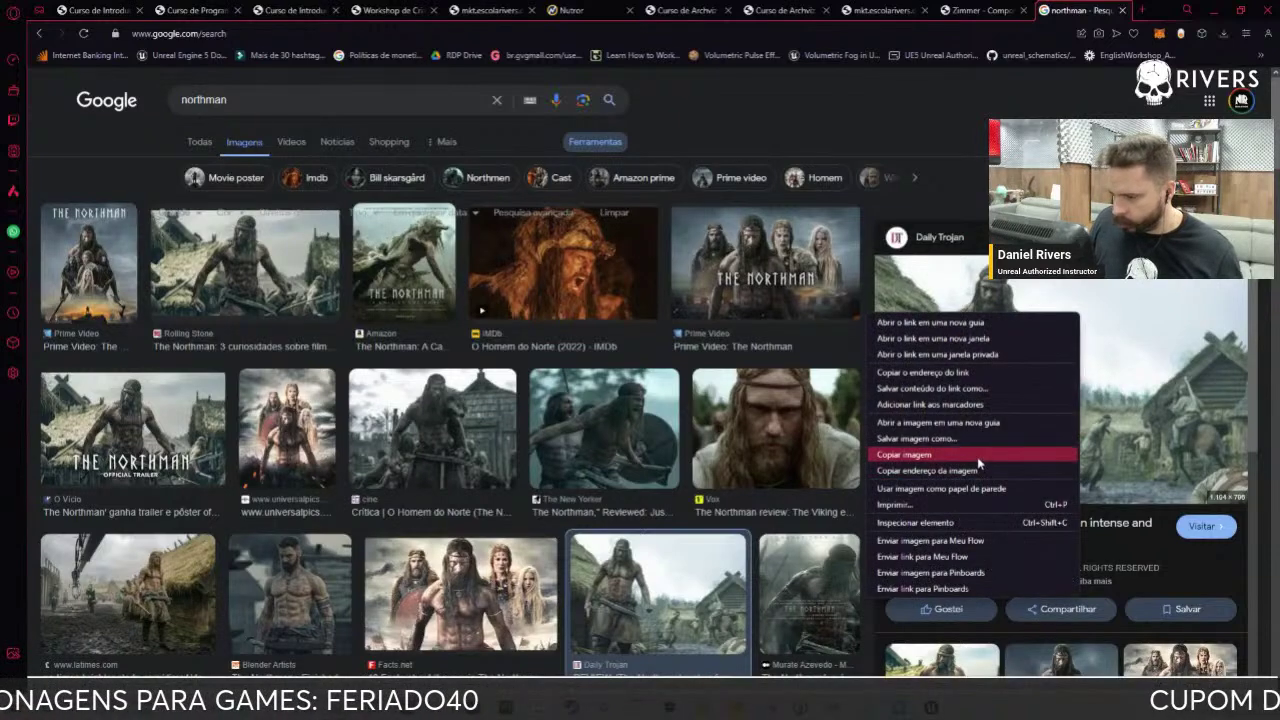
left_click(960, 449)
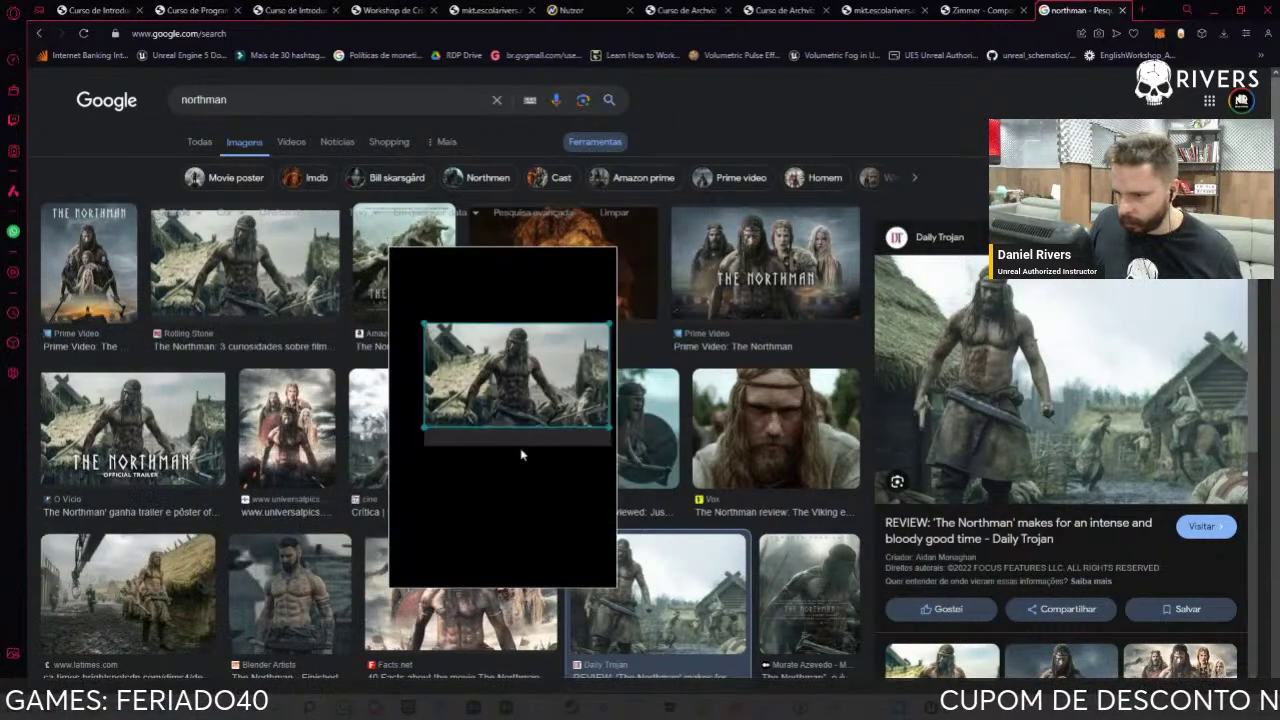
key("ctrl+v")
left_click_drag(497, 478, 484, 473)
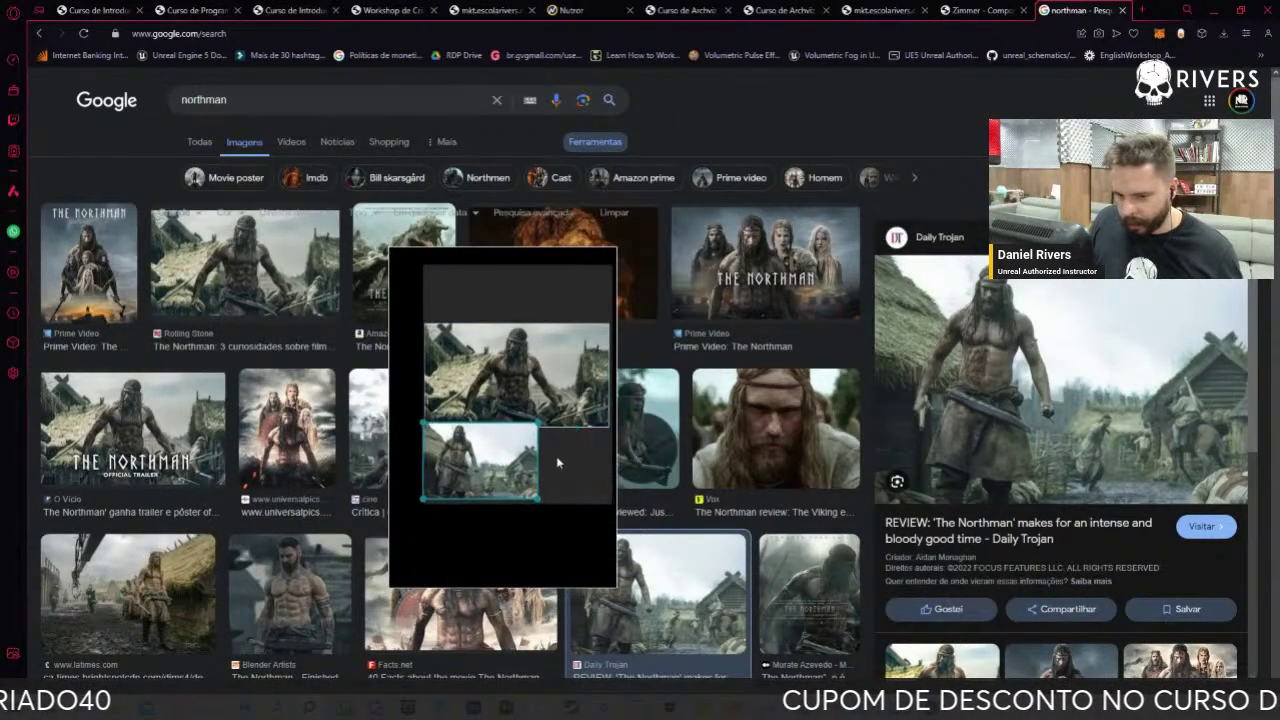
Copy the village photo of the shirtless warrior and paste it into the reference board
left_click(195, 582)
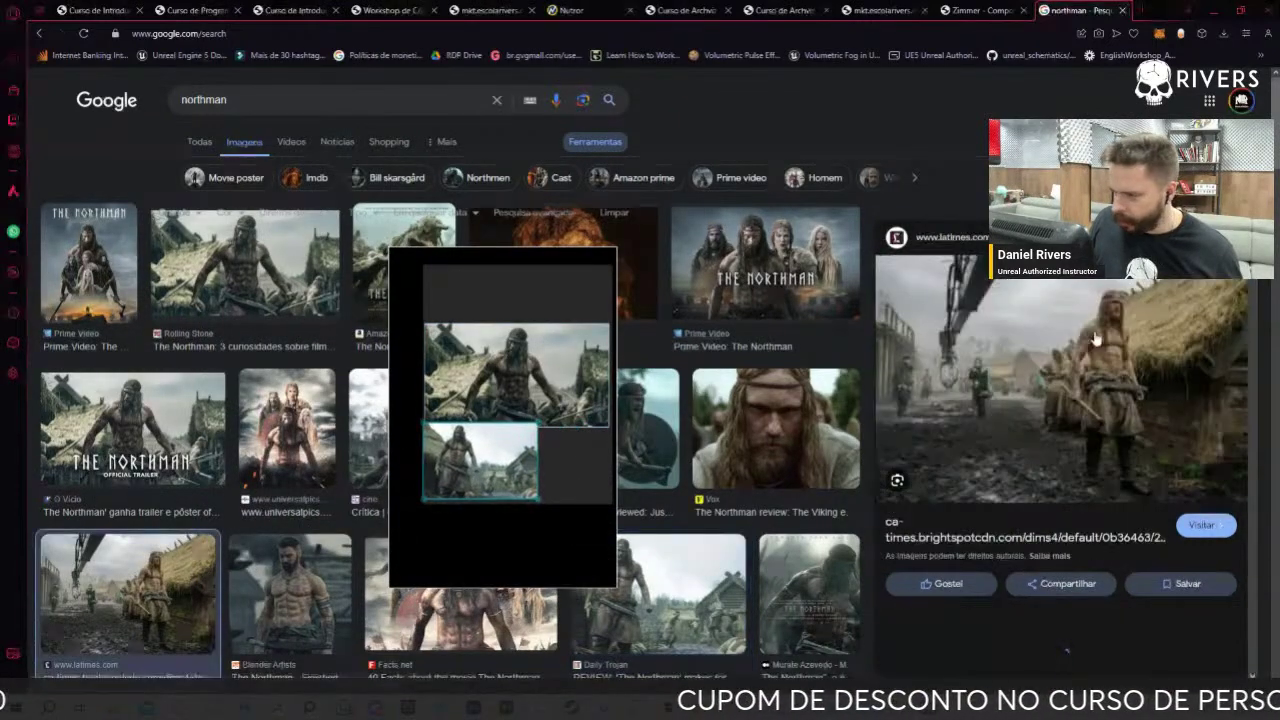
right_click(1141, 318)
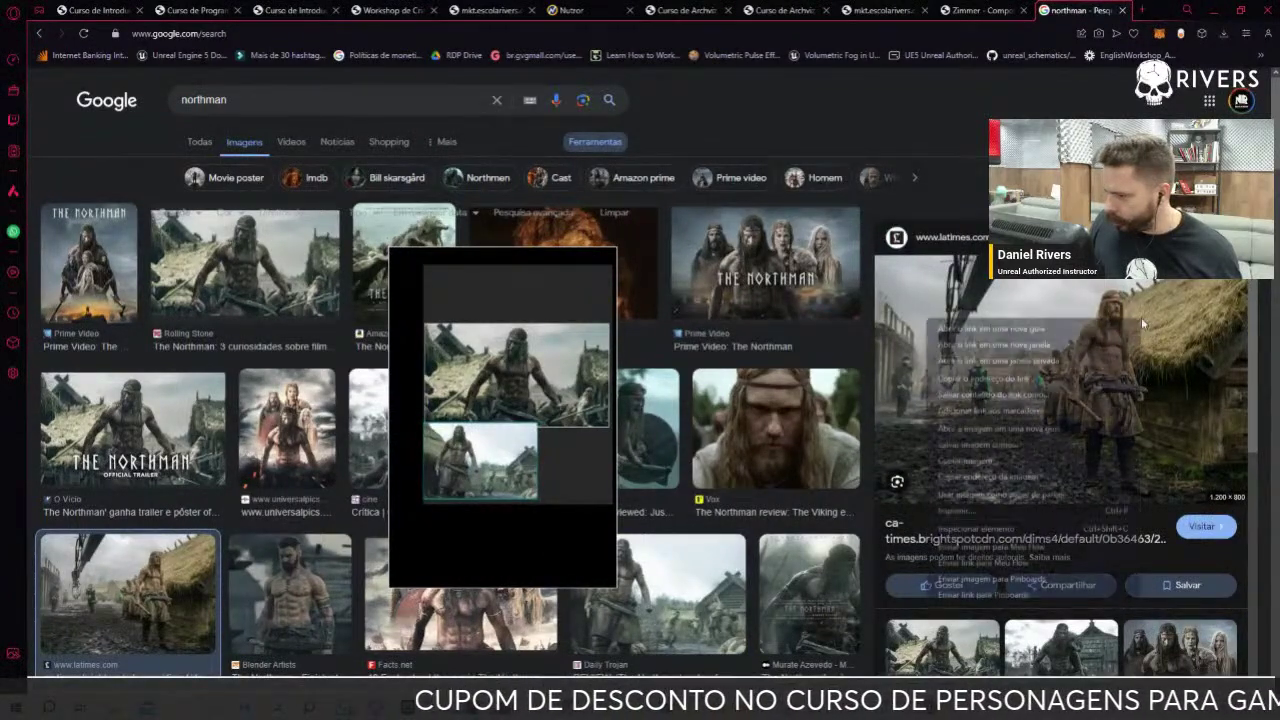
left_click(993, 459)
key("ctrl+v")
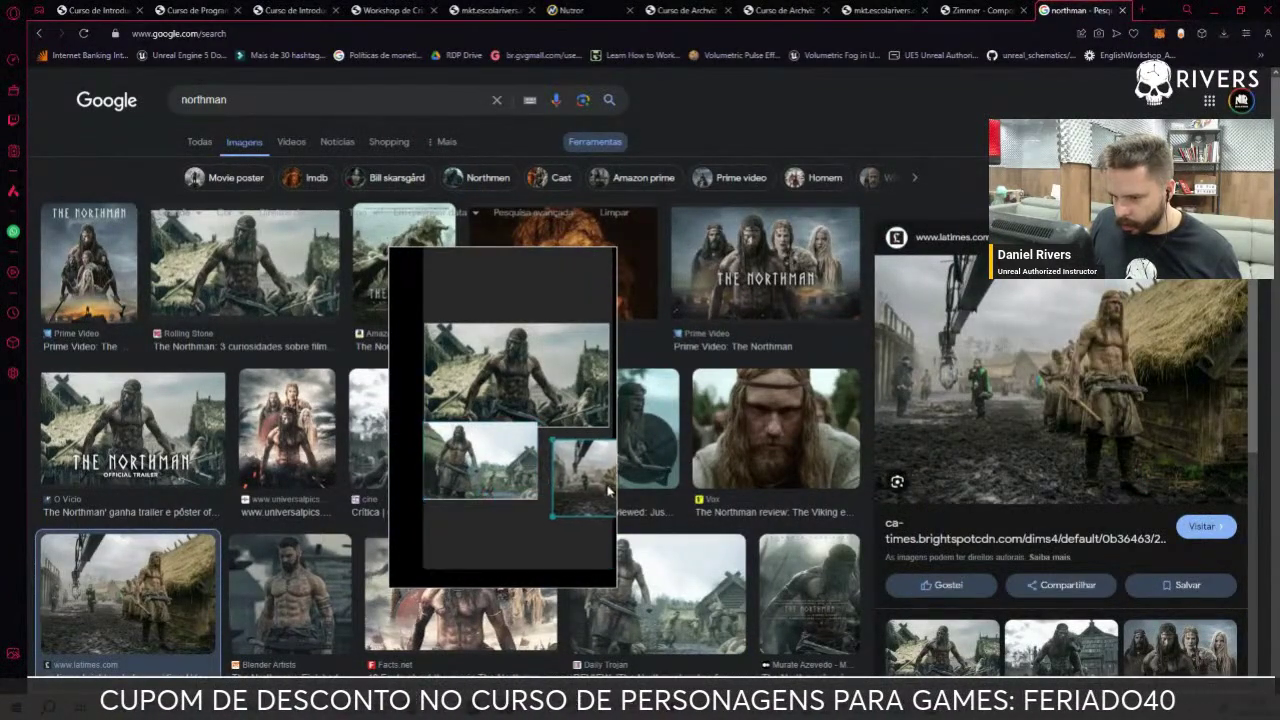
scroll(590, 520, "down", 2)
left_click_drag(596, 517, 222, 587)
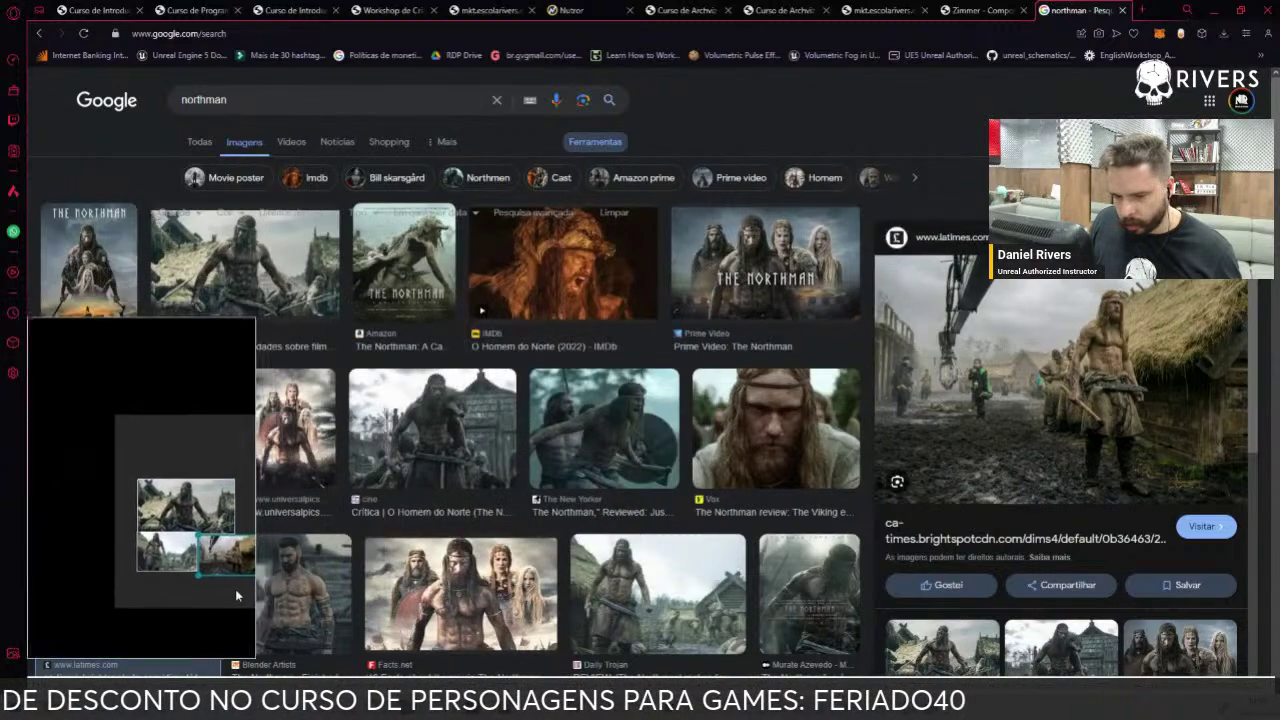
scroll(205, 570, "up", 5)
Pan and zoom the reference board to frame the warrior's torso beside the External Oblique sheets
mouse_move(203, 563)
middle_mouse_down()
mouse_move(95, 510)
mouse_move(110, 470)
mouse_move(113, 484)
middle_mouse_up()
scroll(93, 508, "up", 3)
scroll(92, 506, "up", 2)
scroll(91, 505, "down", 5)
scroll(91, 505, "down", 3)
scroll(110, 470, "up", 3)
scroll(120, 485, "up", 2)
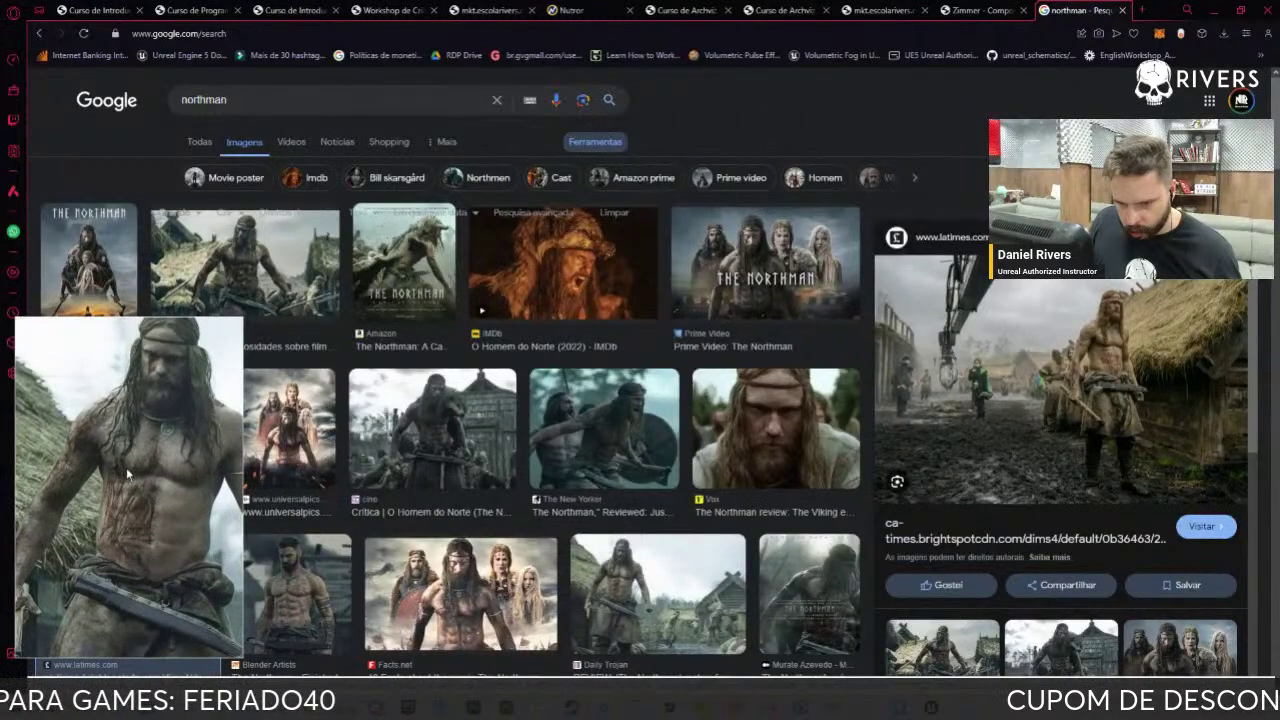
scroll(160, 387, "down", 3)
middle_click_drag(160, 387, 57, 561)
scroll(114, 495, "up", 3)
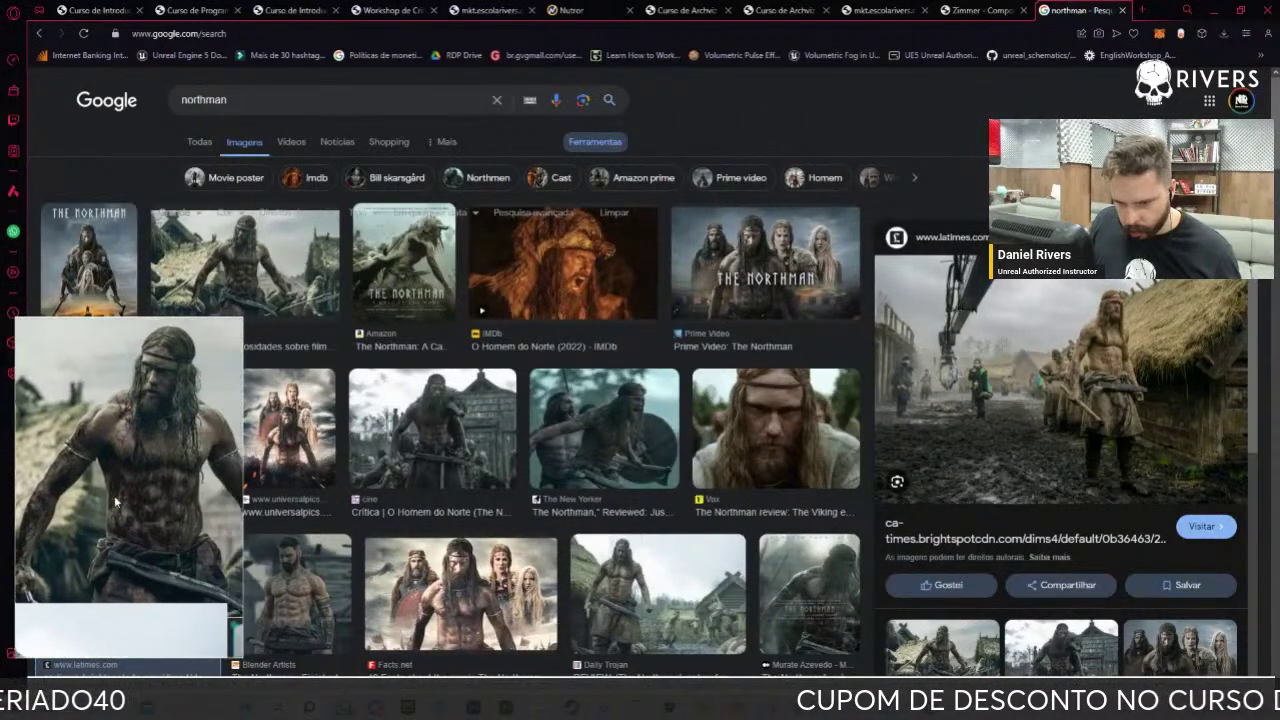
scroll(114, 505, "up", 2)
scroll(128, 489, "down", 1)
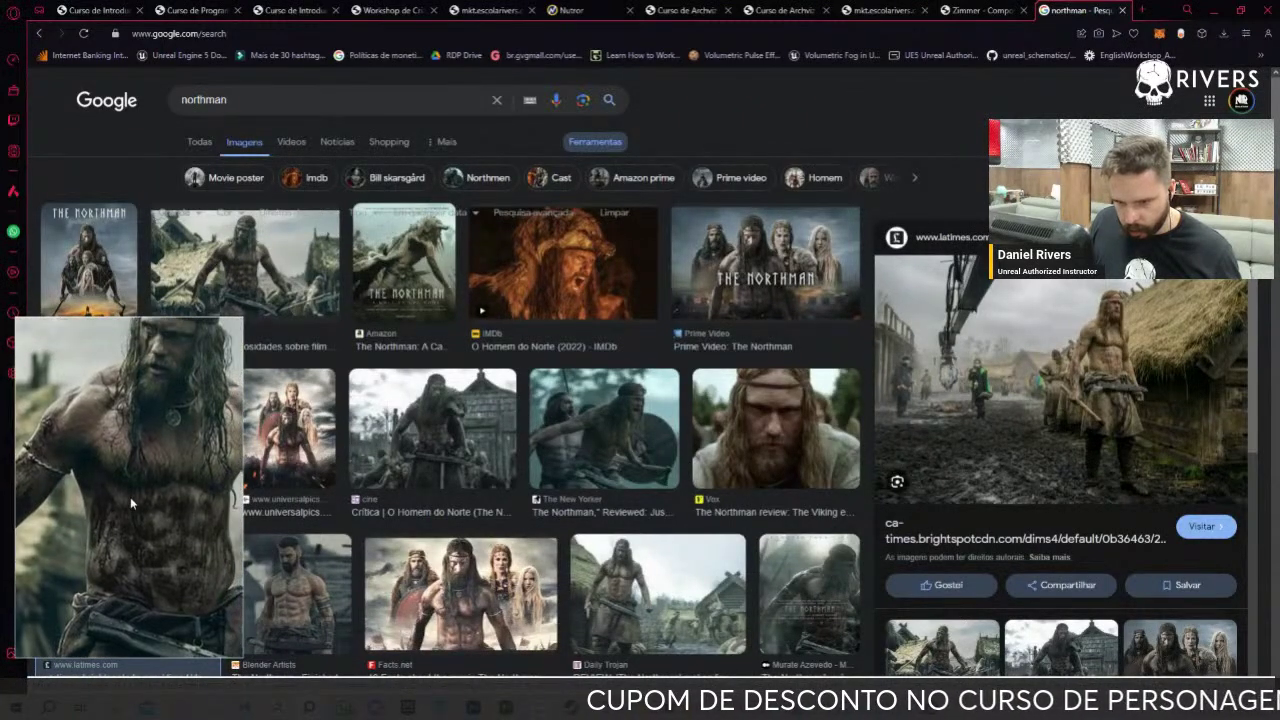
scroll(79, 265, "down", 2)
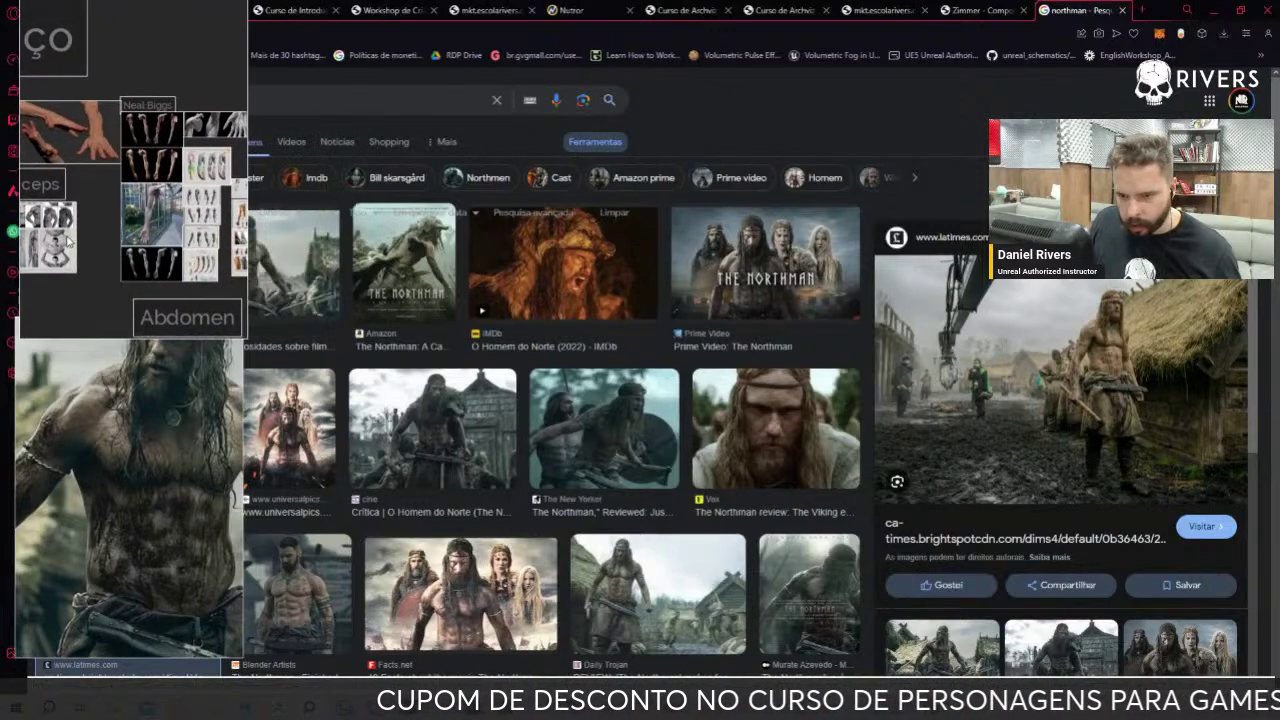
scroll(79, 265, "down", 2)
scroll(79, 265, "down", 2)
scroll(79, 265, "up", 1)
scroll(80, 263, "up", 1)
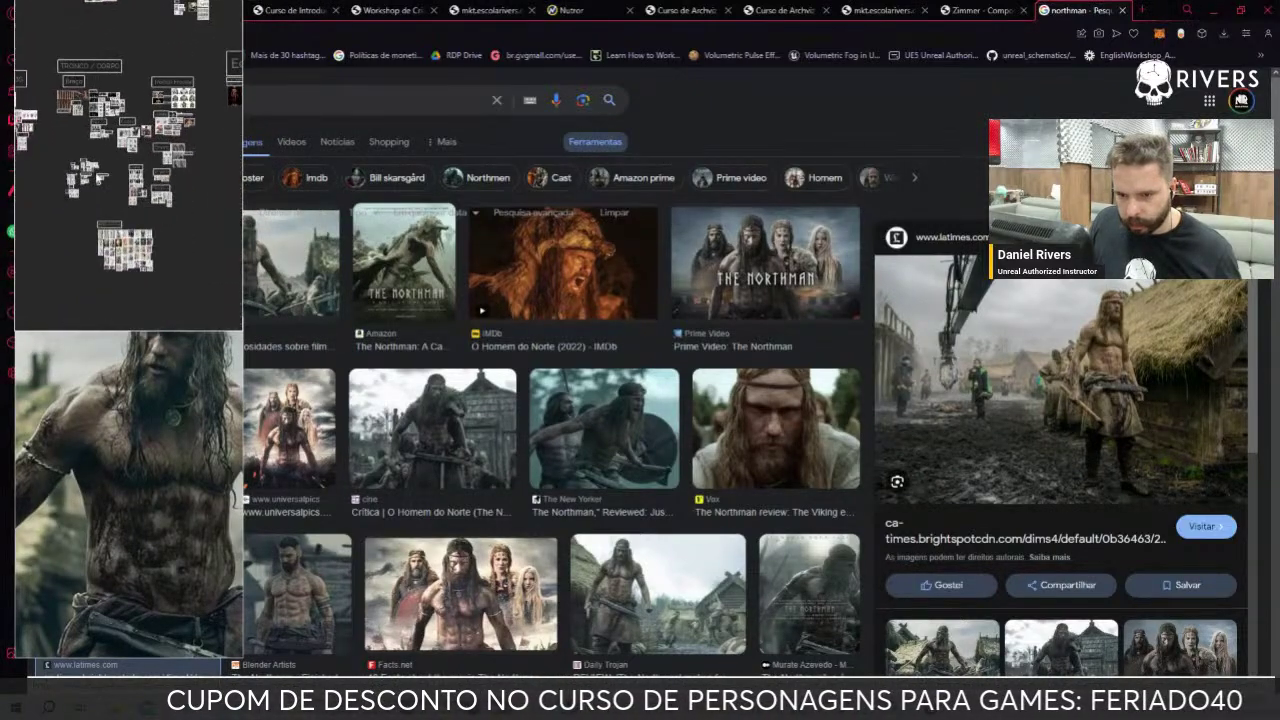
scroll(82, 261, "up", 1)
scroll(85, 258, "up", 1)
scroll(87, 201, "up", 1)
scroll(112, 233, "up", 1)
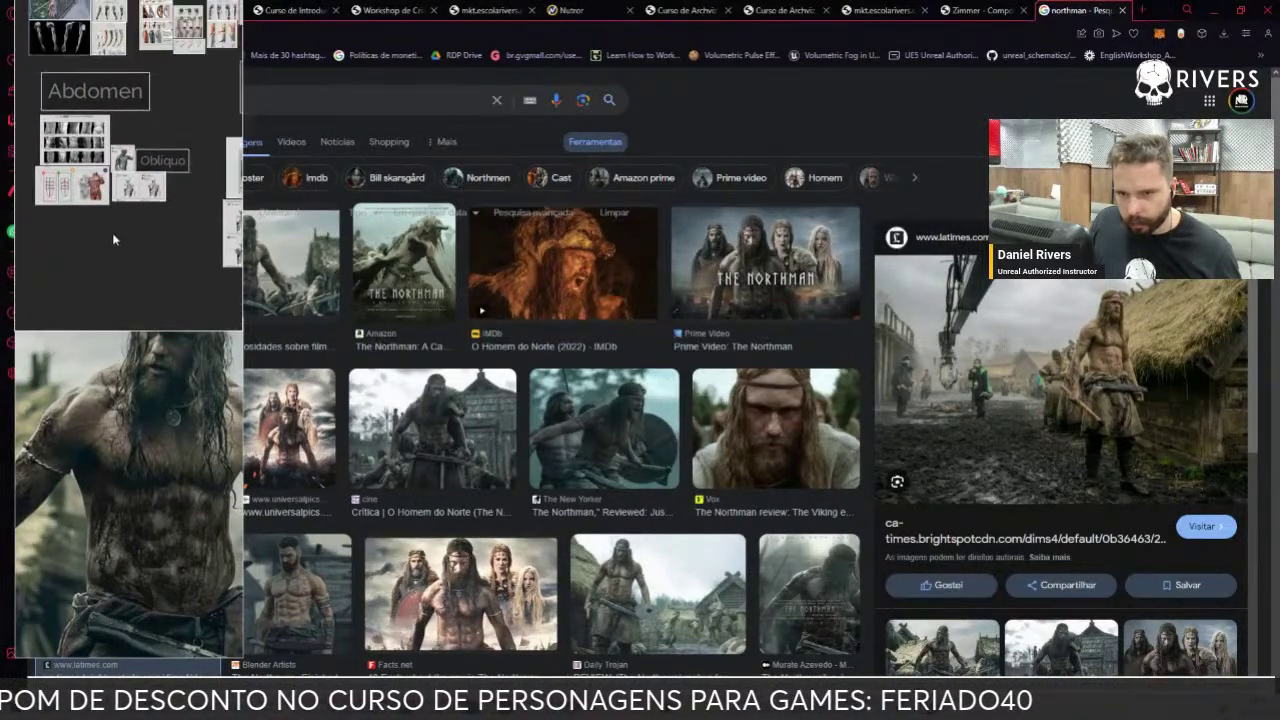
scroll(80, 182, "up", 2)
scroll(93, 213, "up", 2)
scroll(93, 213, "down", 2)
scroll(150, 150, "up", 1)
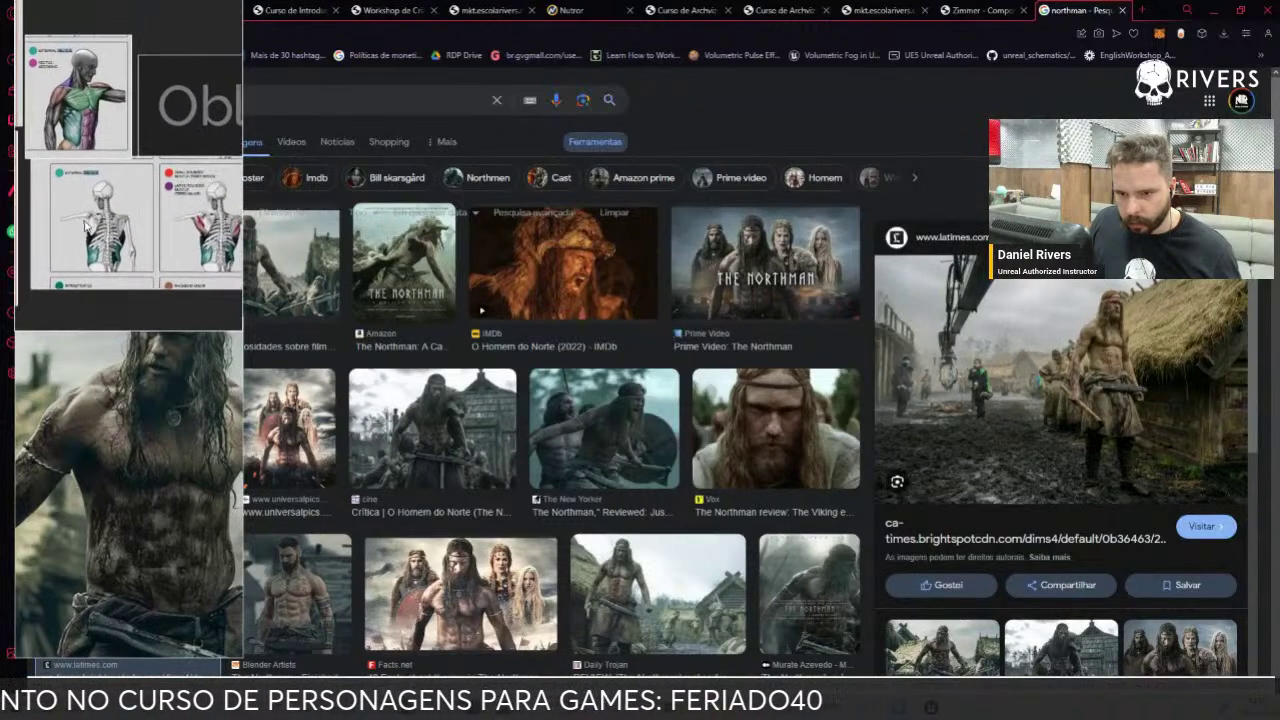
scroll(150, 150, "up", 1)
scroll(150, 150, "up", 1)
scroll(145, 385, "up", 1)
scroll(145, 385, "up", 1)
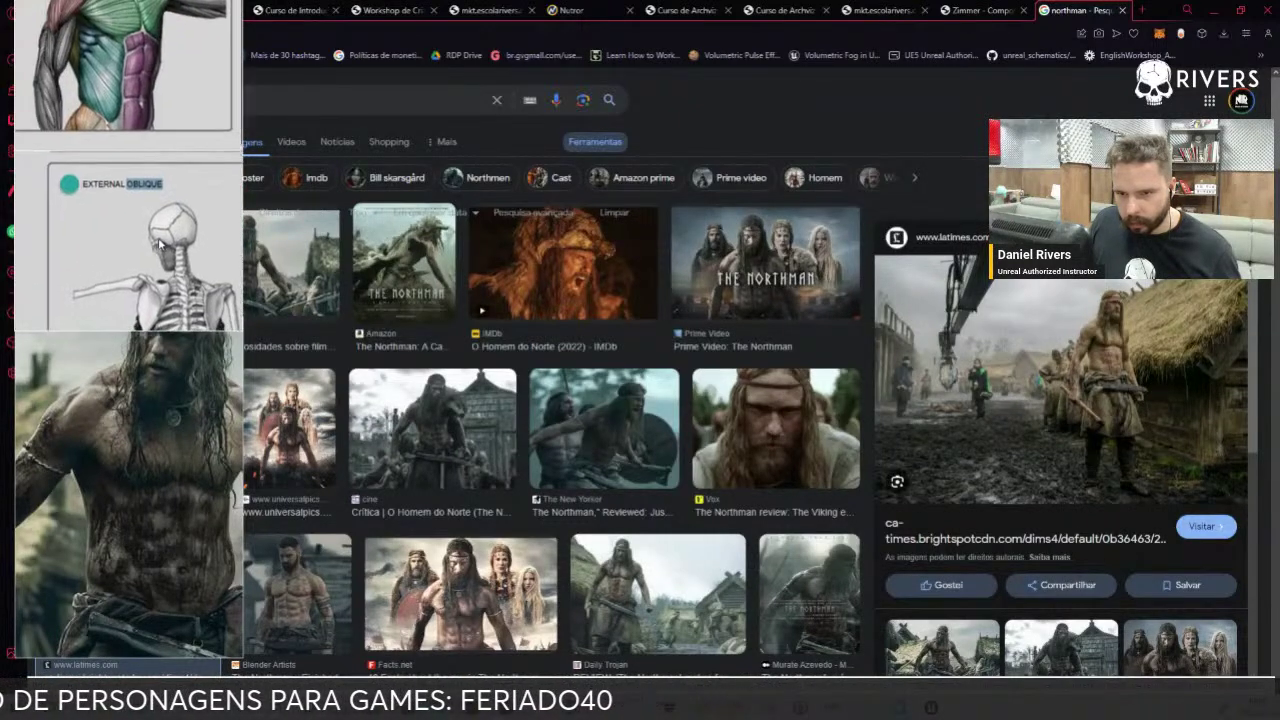
scroll(145, 385, "up", 1)
scroll(145, 385, "up", 1)
scroll(152, 398, "up", 1)
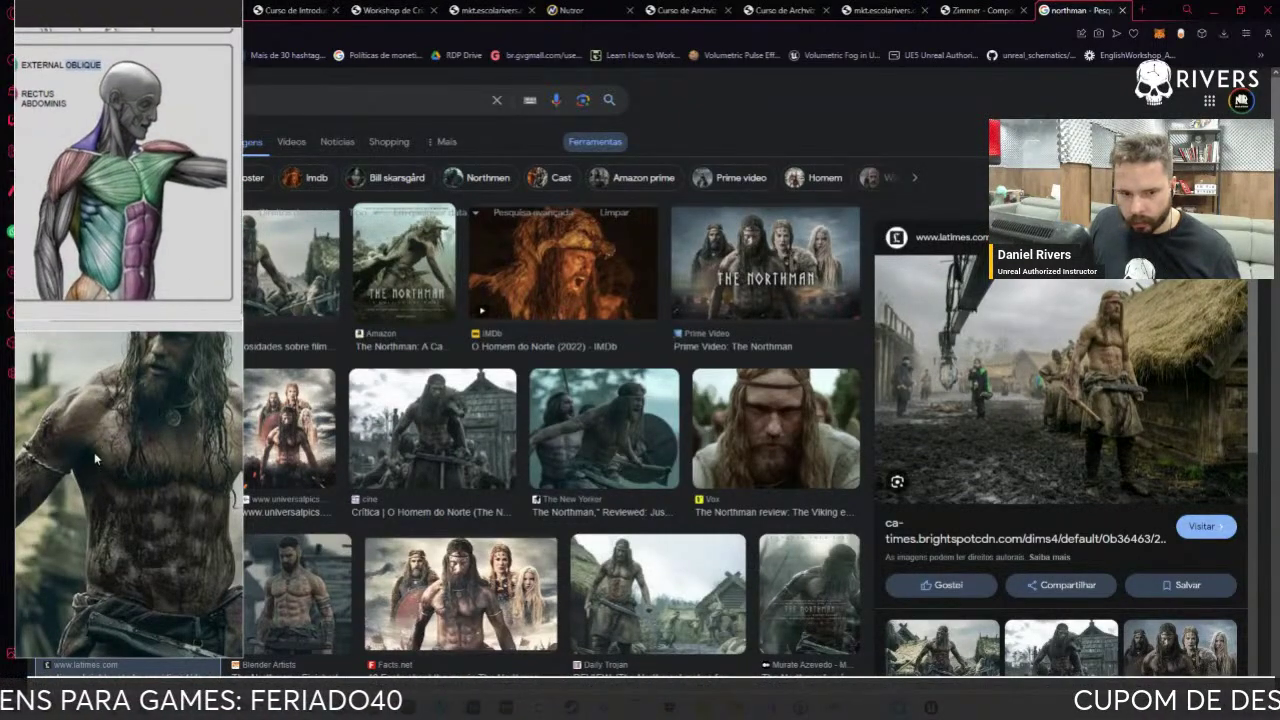
Back in ZBrush, hide both arms to expose the sides of the torso
key("alt+Tab")
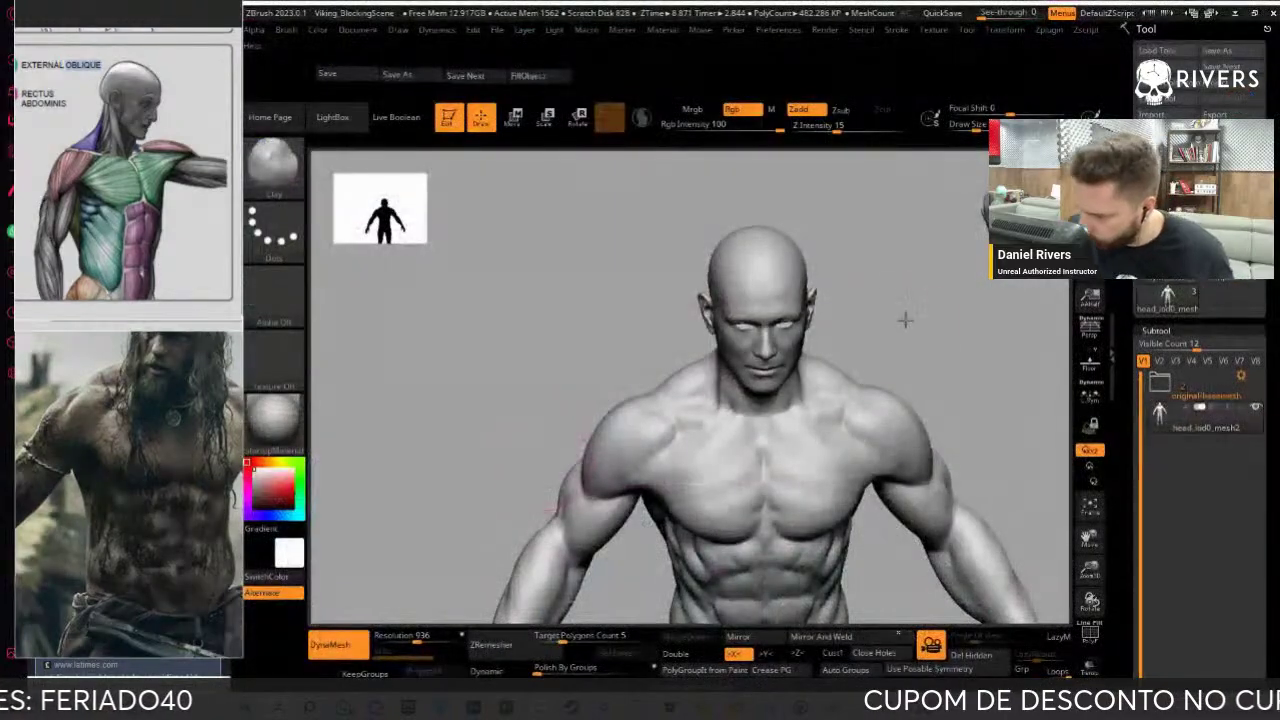
mouse_move(903, 317)
left_mouse_down()
mouse_move(989, 369)
mouse_move(780, 243)
mouse_move(713, 372)
mouse_move(694, 529)
mouse_move(937, 340)
mouse_move(928, 549)
mouse_move(900, 460)
left_mouse_up()
mouse_move(895, 390)
left_mouse_down("ctrl+alt+shift")
mouse_move(771, 521)
mouse_move(791, 400)
mouse_move(832, 426)
mouse_move(803, 417)
mouse_move(877, 486)
left_mouse_up("ctrl+alt+shift")
Build up the obliques and rib muscles with ClayBuildup from three-quarter and side views
key("b")
key("c")
key("b")
mouse_move(814, 400)
left_mouse_down()
mouse_move(766, 343)
mouse_move(832, 384)
left_mouse_up()
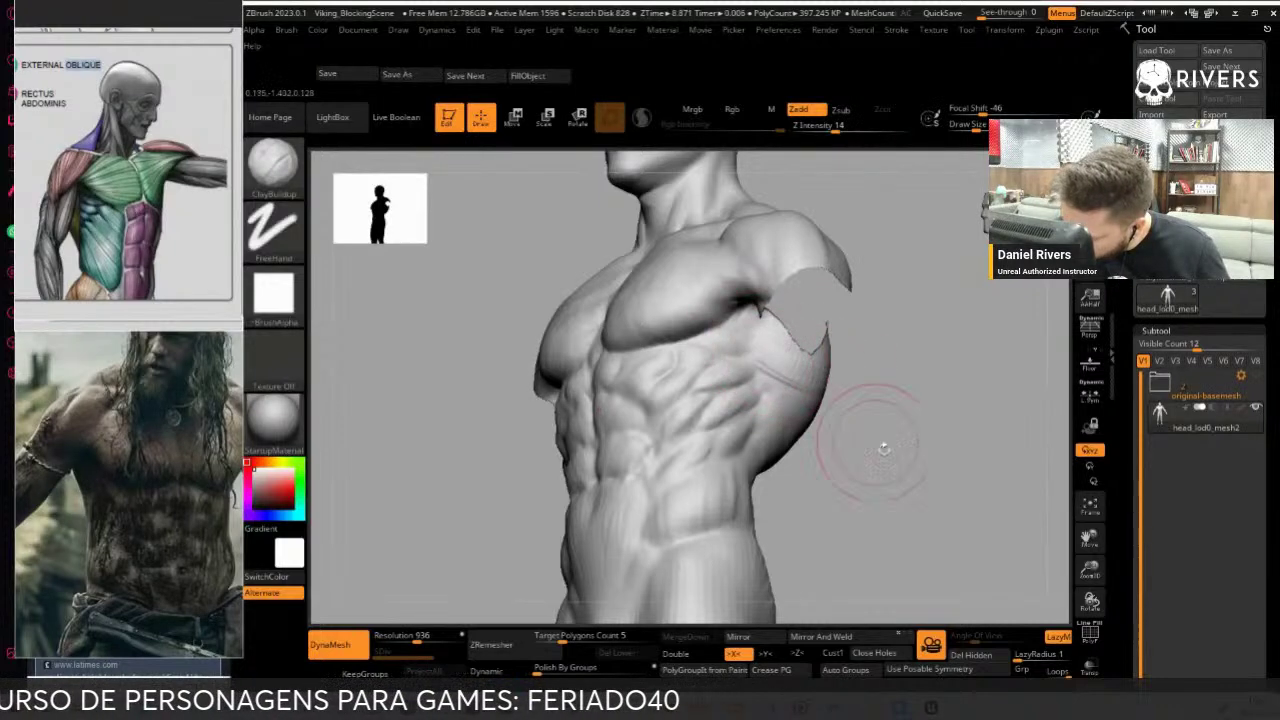
mouse_move(883, 449)
left_mouse_down()
mouse_move(800, 414)
mouse_move(857, 428)
left_mouse_up()
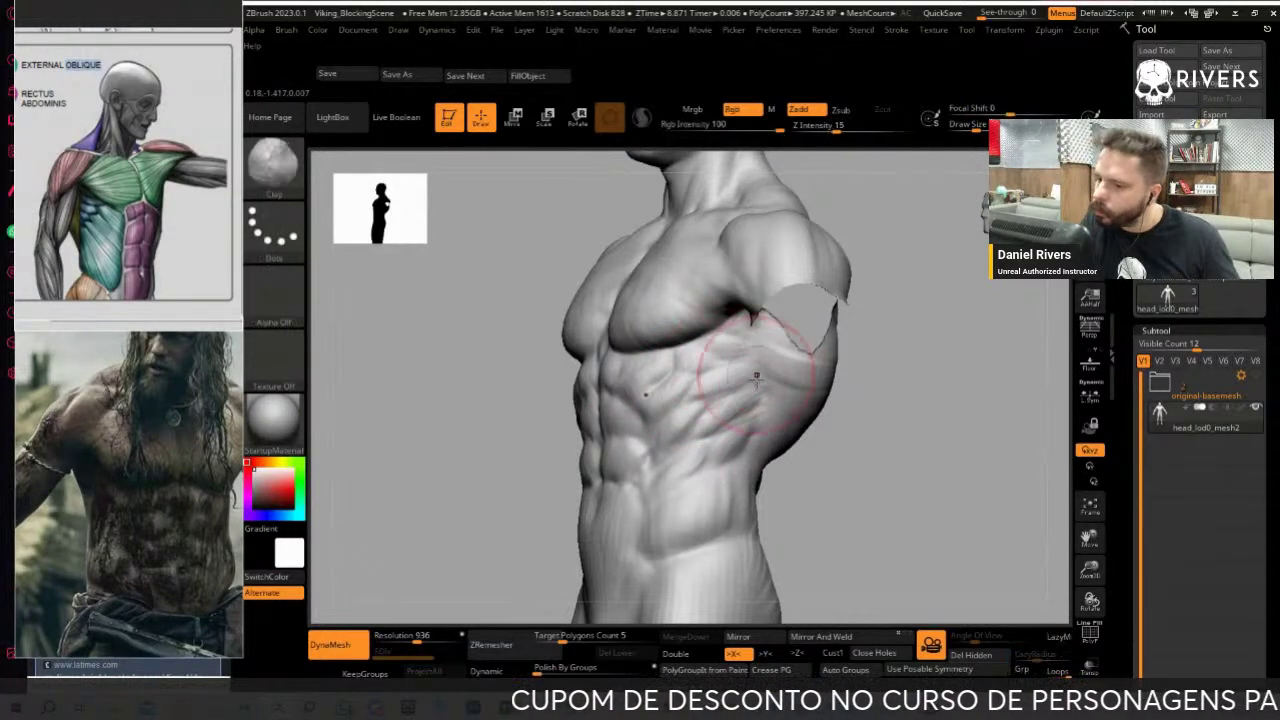
mouse_move(845, 410)
left_mouse_down()
mouse_move(760, 368)
mouse_move(857, 409)
mouse_move(748, 389)
mouse_move(900, 449)
left_mouse_up()
key("b")
key("c")
key("b")
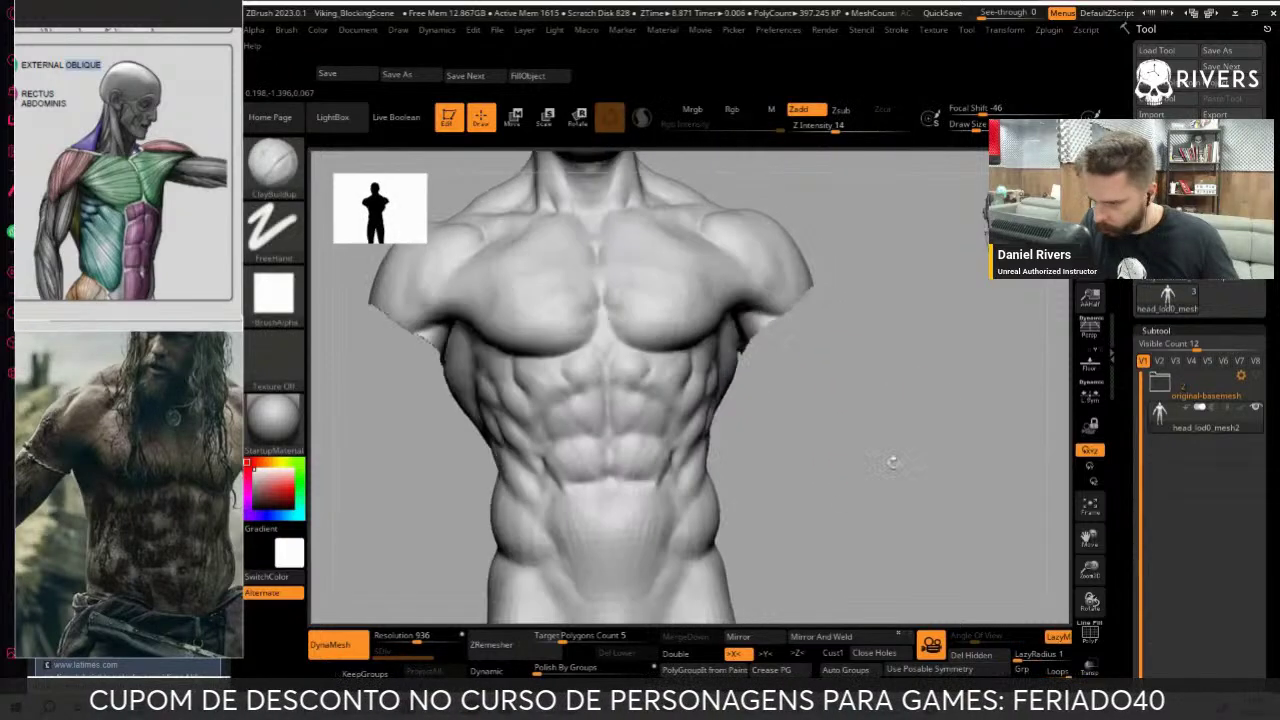
Carve oblique creases with DamStandard, then add Clay strokes on the front torso
key("b")
key("d")
key("s")
left_click_drag(662, 432, 708, 425)
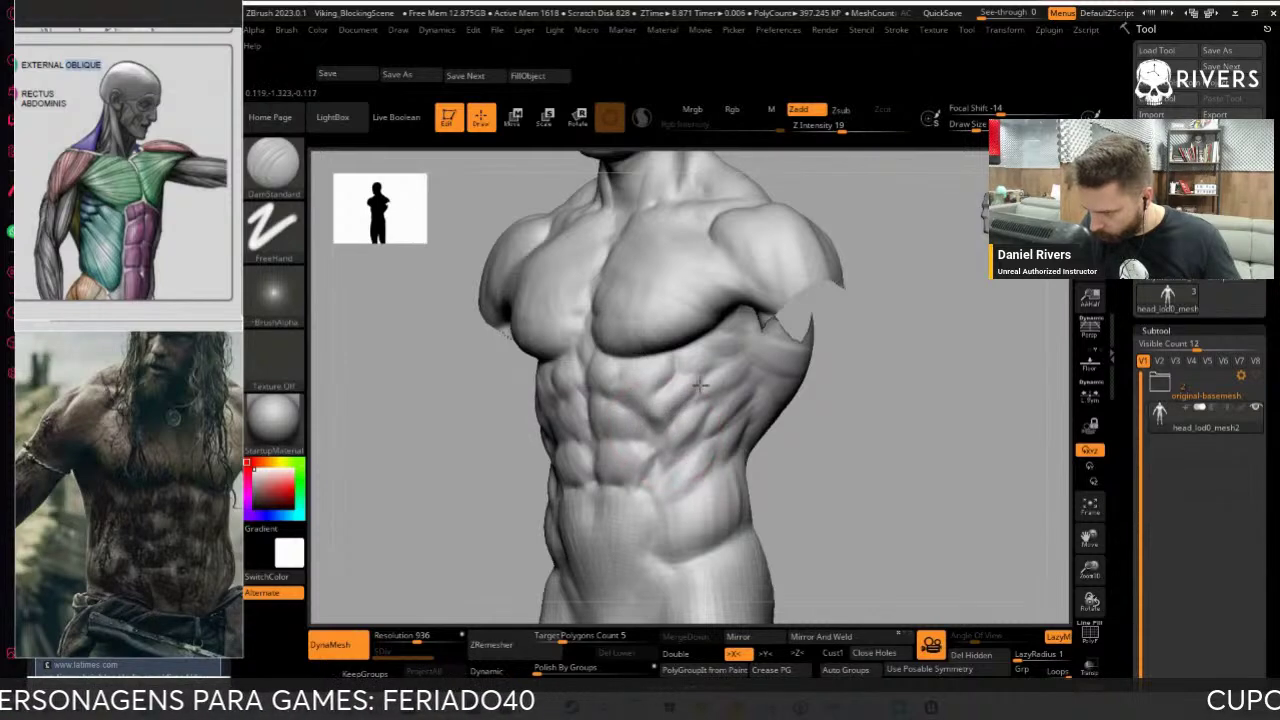
left_click_drag(733, 372, 709, 360)
key("b")
key("c")
key("l")
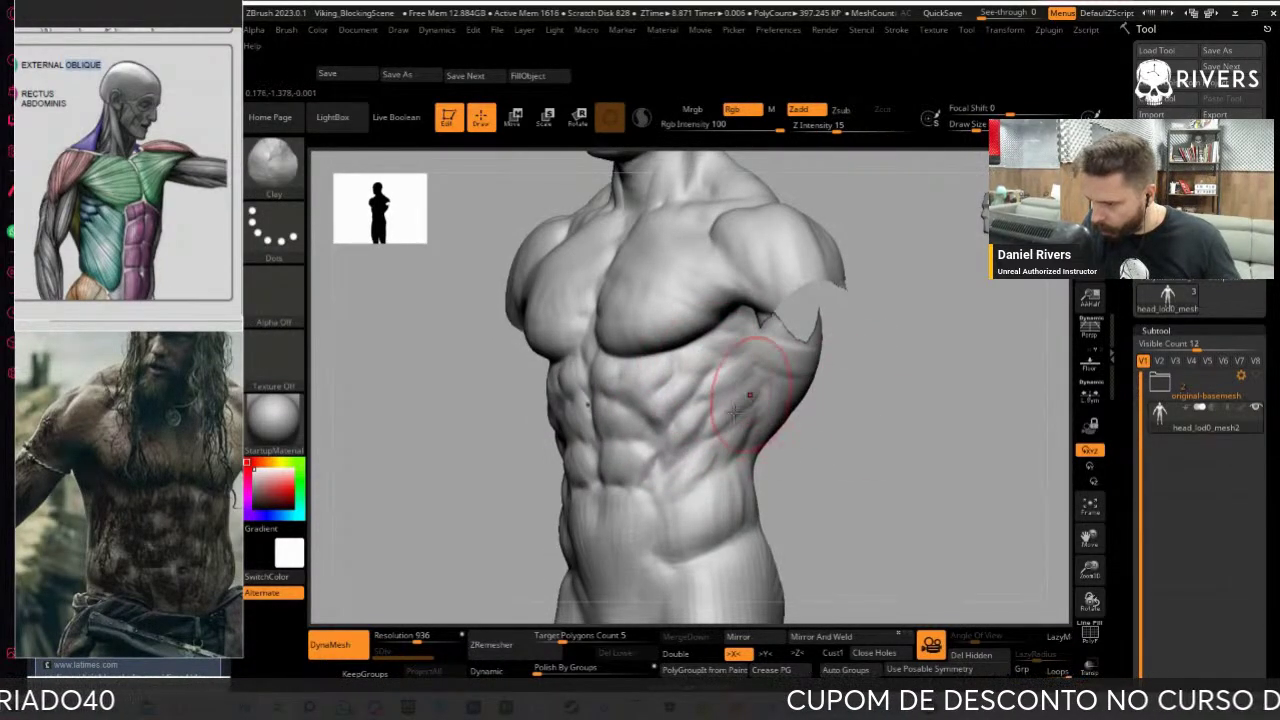
mouse_move(709, 403)
left_mouse_down("shift")
mouse_move(937, 480)
mouse_move(977, 480)
mouse_move(931, 486)
mouse_move(742, 410)
left_mouse_up("shift")
Lasso-mask the deltoid, then reveal and zoom out to the whole body
key("s")
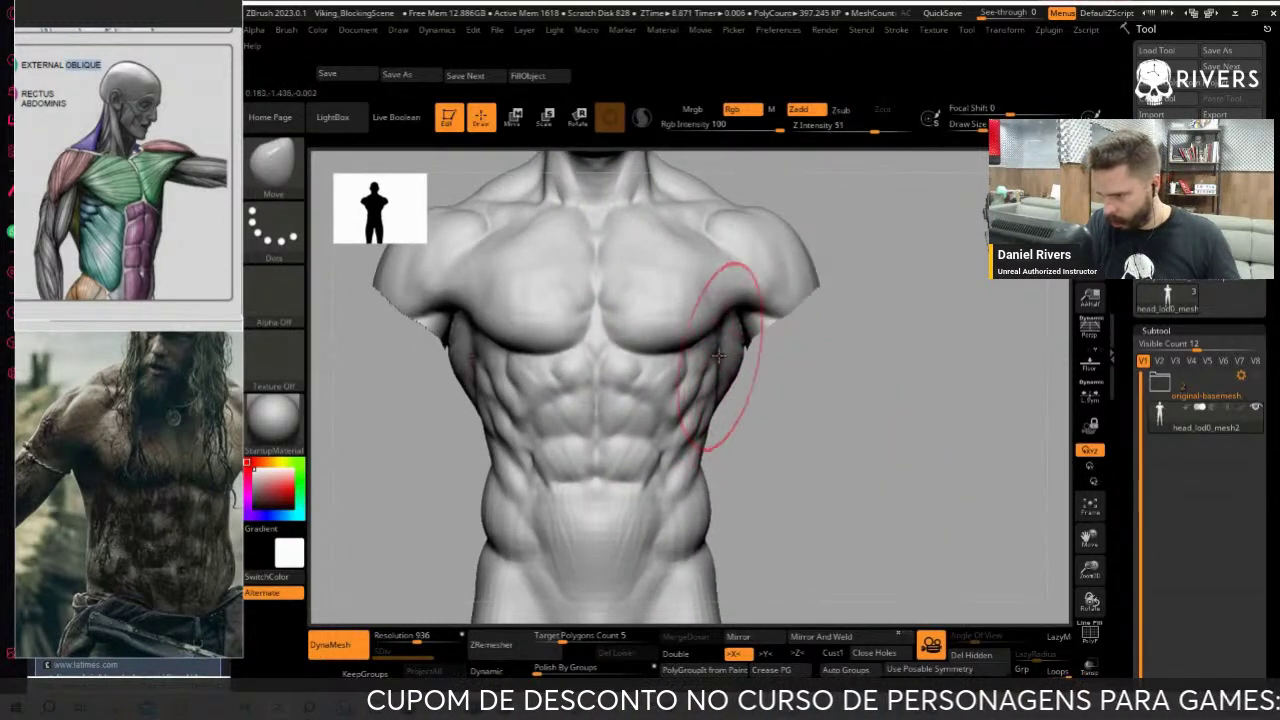
key("ctrl")
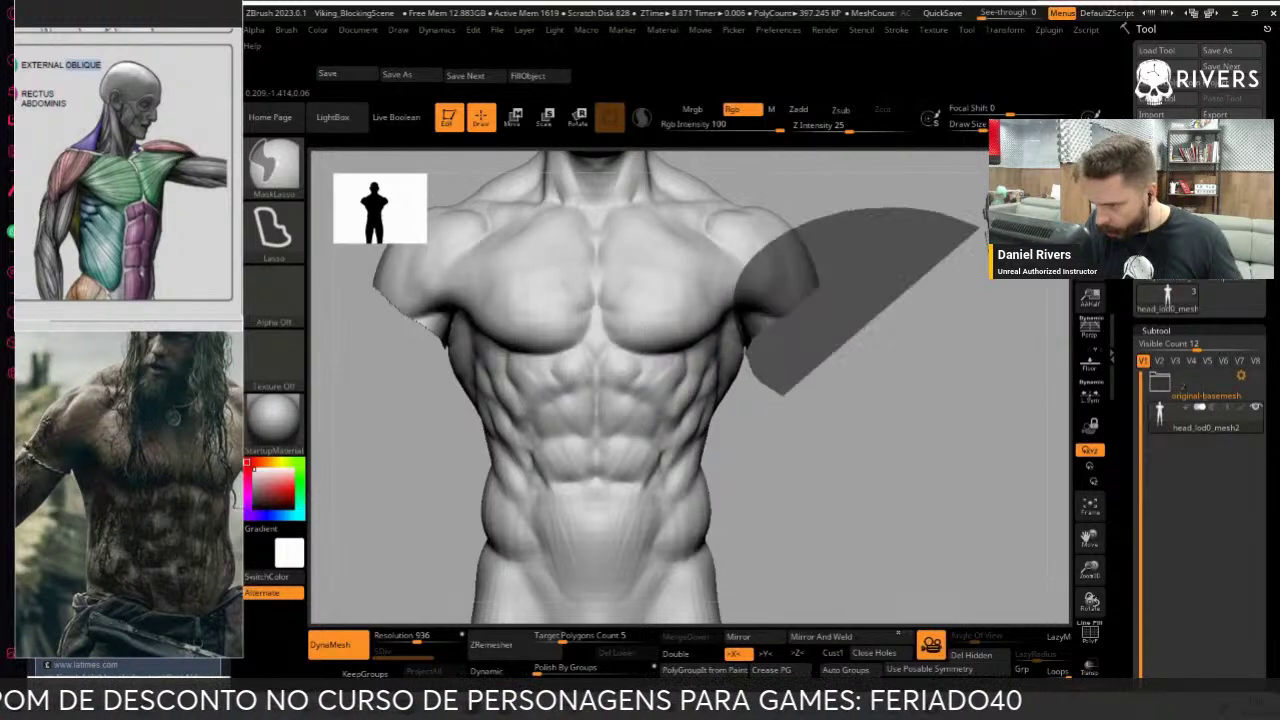
left_click_drag(740, 345, 781, 293, "ctrl")
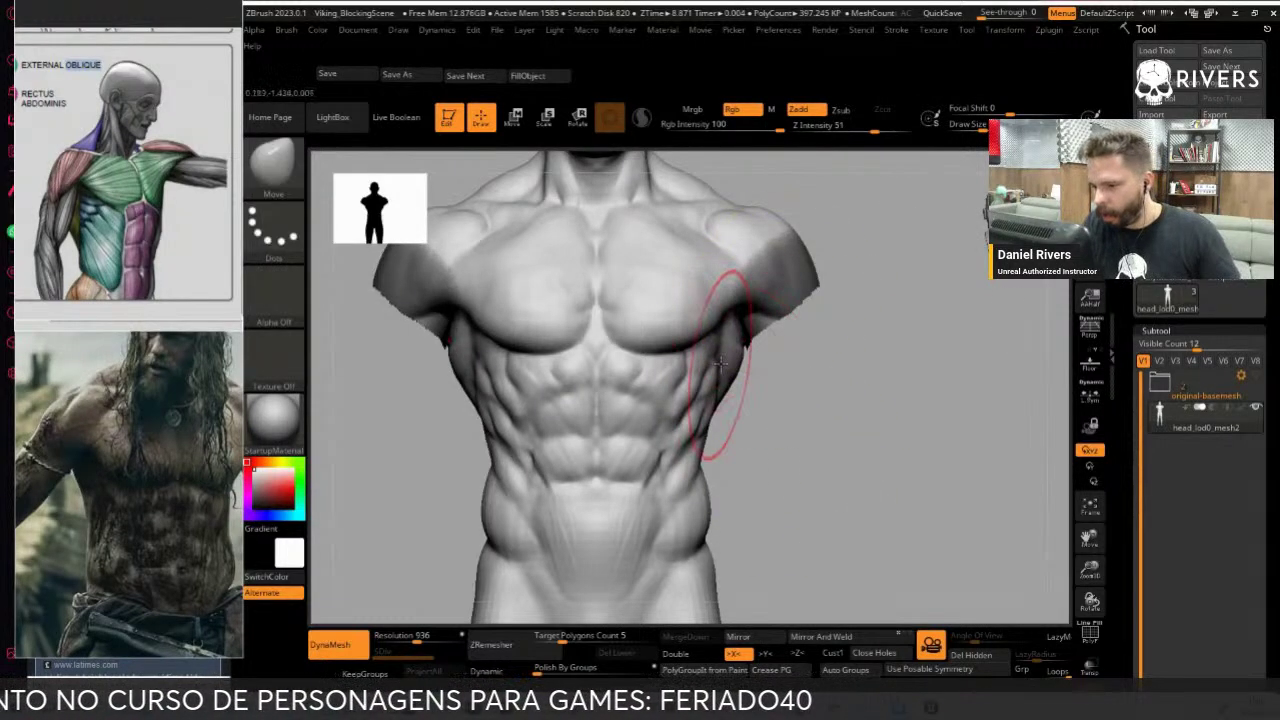
mouse_move(765, 394)
left_mouse_down()
mouse_move(810, 420)
mouse_move(780, 434)
mouse_move(714, 386)
mouse_move(726, 352)
mouse_move(600, 430)
mouse_move(486, 474)
mouse_move(980, 394)
mouse_move(984, 412)
left_mouse_up()
left_click(497, 503, "ctrl")
mouse_move(920, 340)
left_mouse_down("alt")
mouse_move(906, 294)
mouse_move(905, 152)
left_mouse_up("alt")
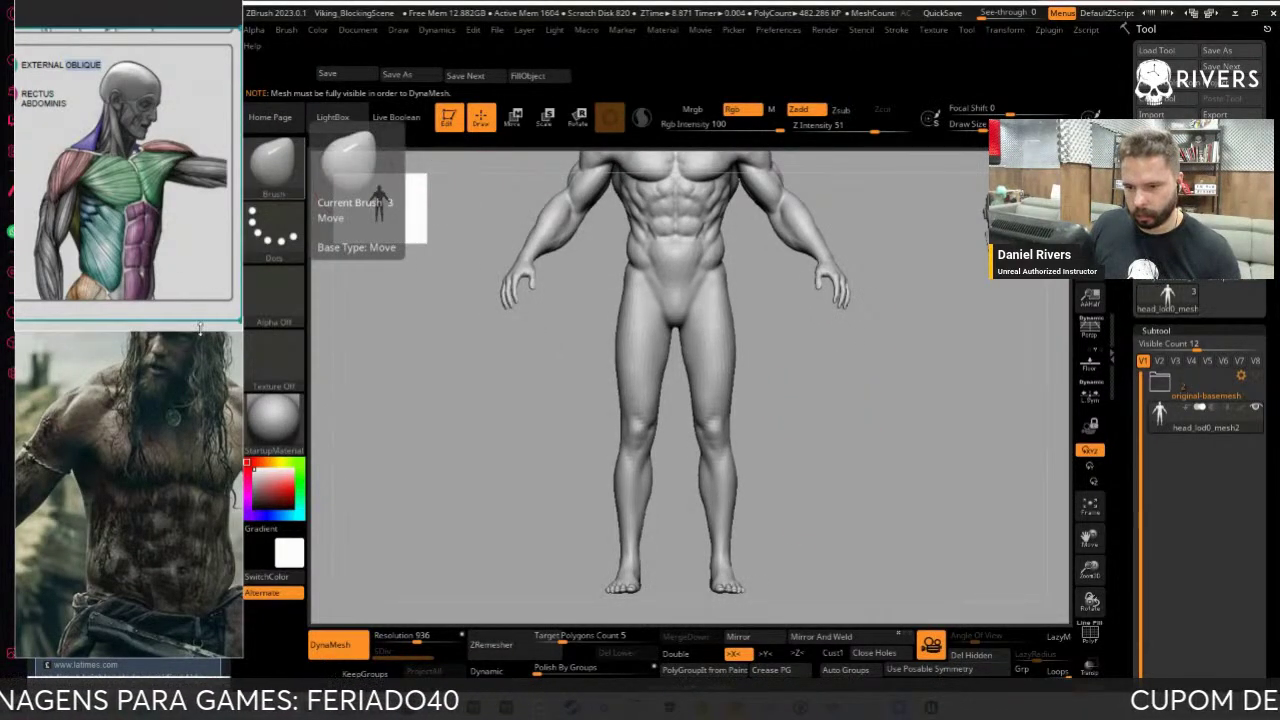
Enlarge the PureRef board onto the Pernas leg references and turn the model to three-quarter view
left_click_drag(200, 325, 174, 518)
scroll(174, 314, "down", 2)
scroll(155, 320, "down", 2)
scroll(120, 322, "down", 2)
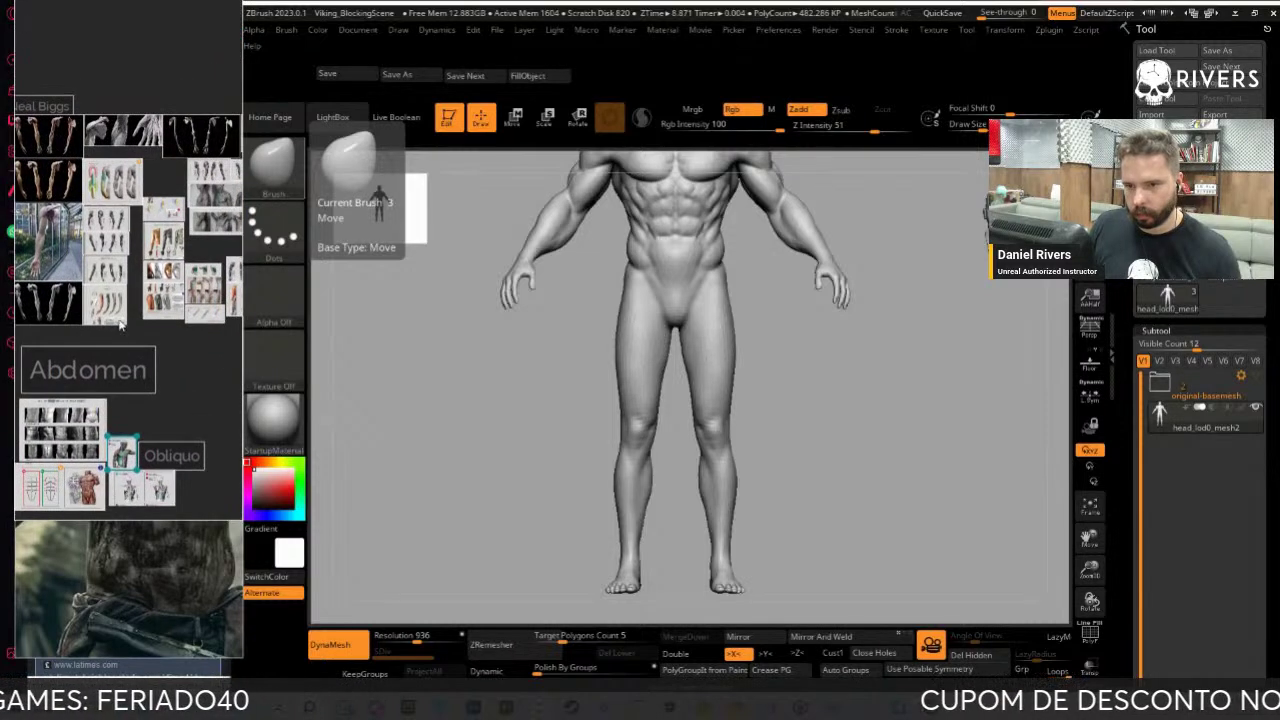
scroll(120, 322, "up", 2)
scroll(120, 322, "up", 1)
scroll(118, 340, "up", 2)
scroll(120, 321, "up", 2)
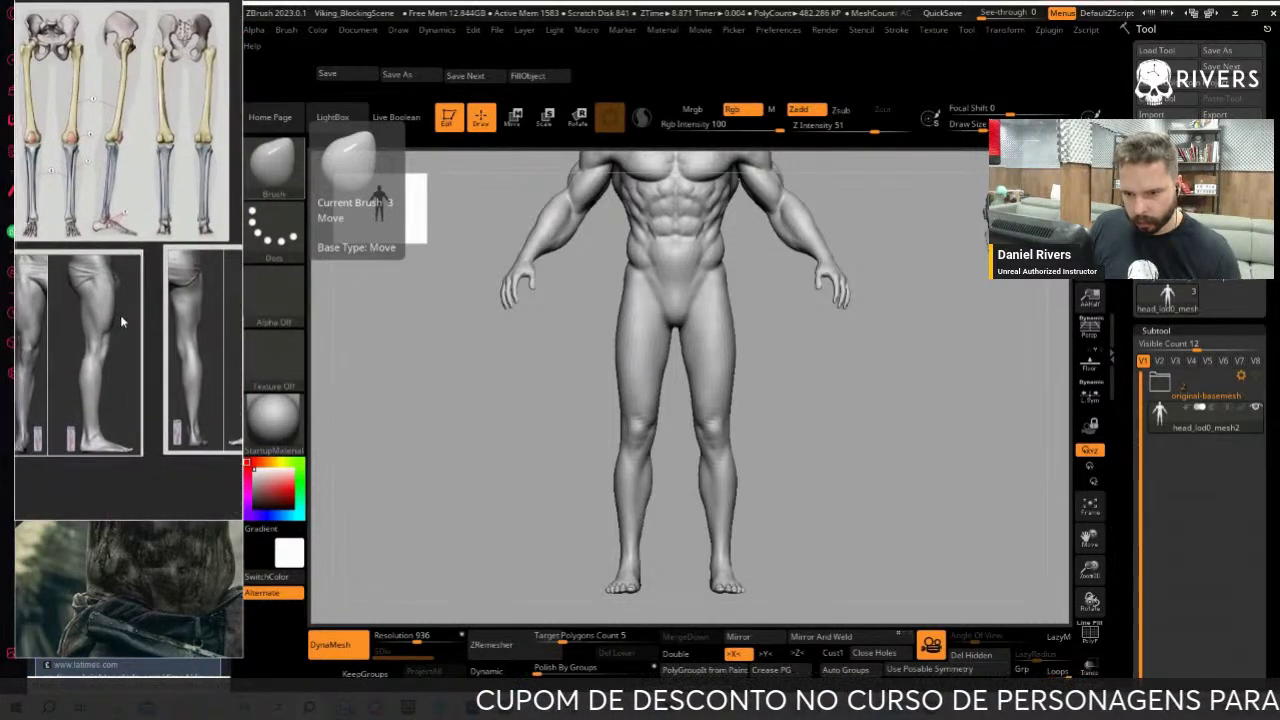
scroll(120, 322, "up", 2)
scroll(206, 345, "up", 1)
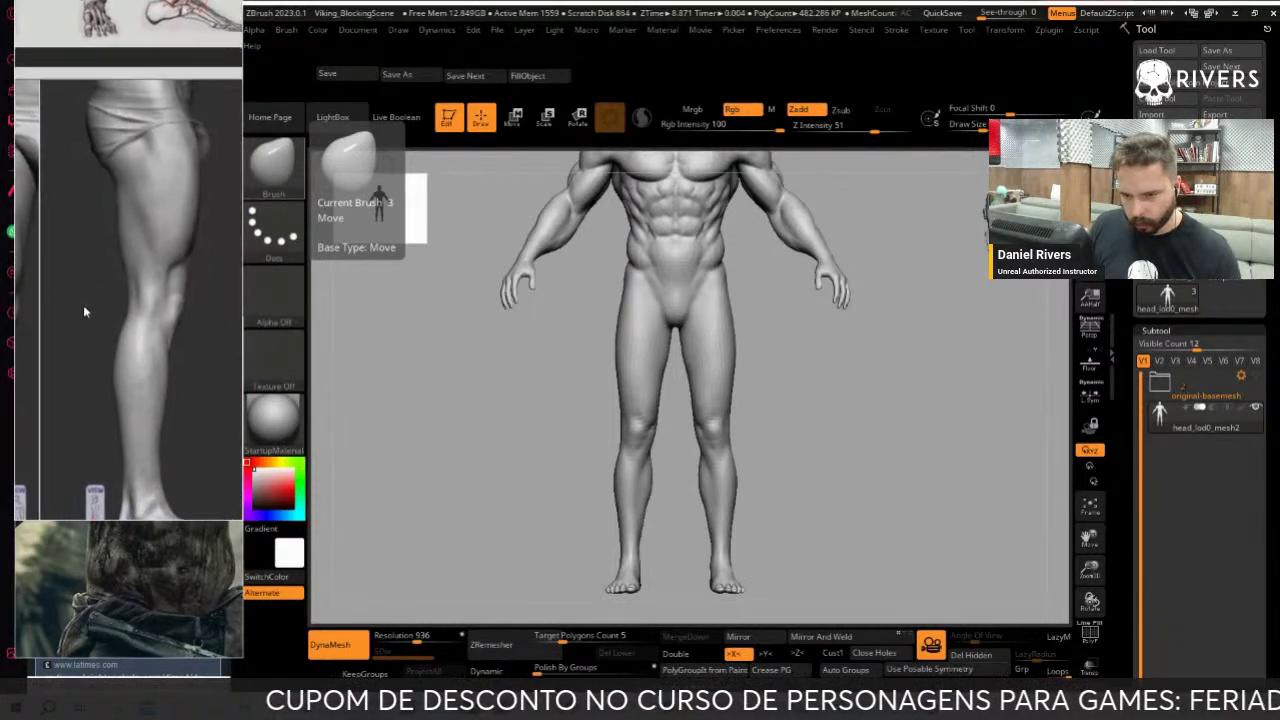
scroll(215, 316, "down", 2)
scroll(215, 316, "down", 1)
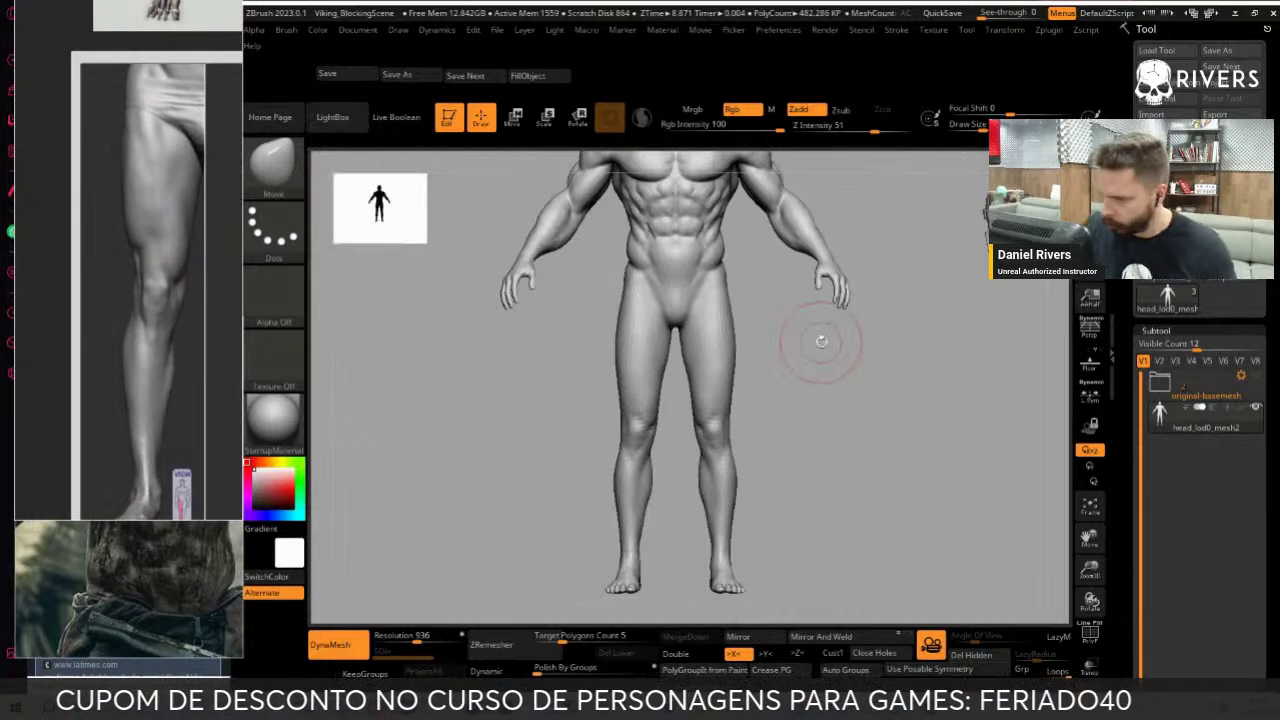
mouse_move(821, 341)
left_mouse_down()
mouse_move(745, 320)
mouse_move(771, 331)
mouse_move(737, 297)
mouse_move(745, 270)
mouse_move(526, 528)
mouse_move(980, 577)
mouse_move(914, 513)
left_mouse_up()
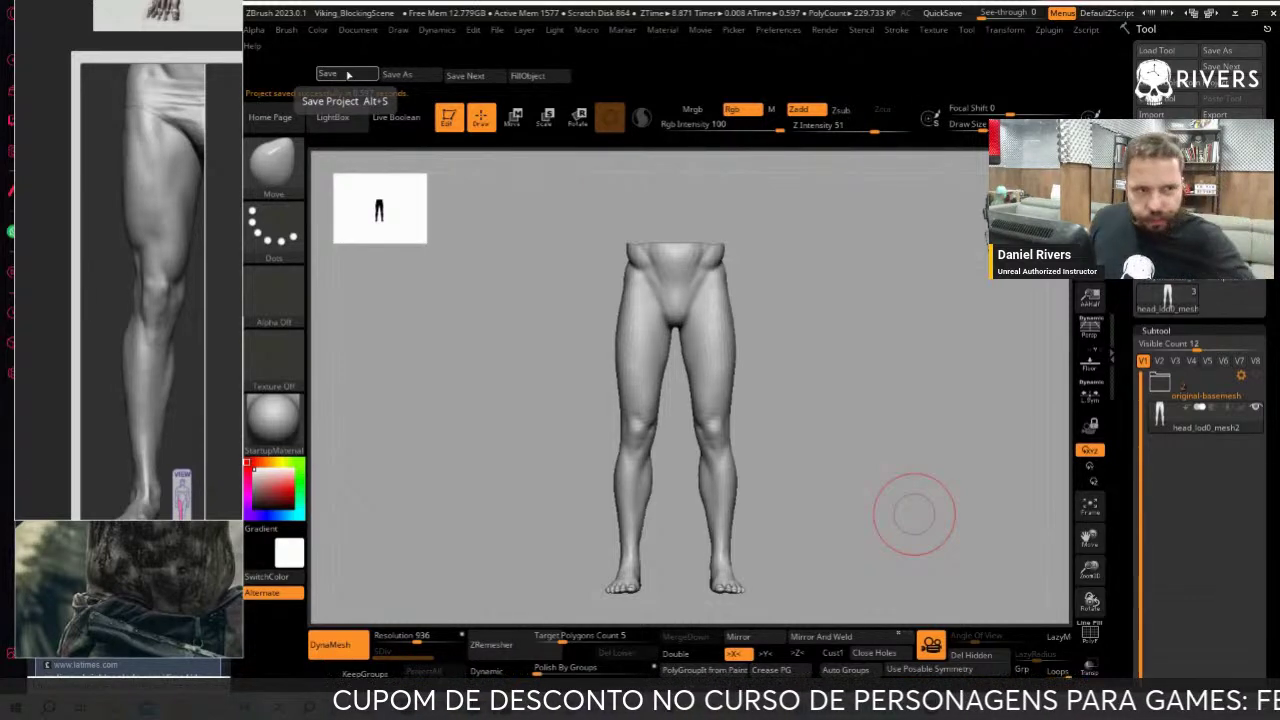
Sculpt vertical muscle strokes on the right thigh and soften them down toward the knee
scroll(850, 450, "up", 3)
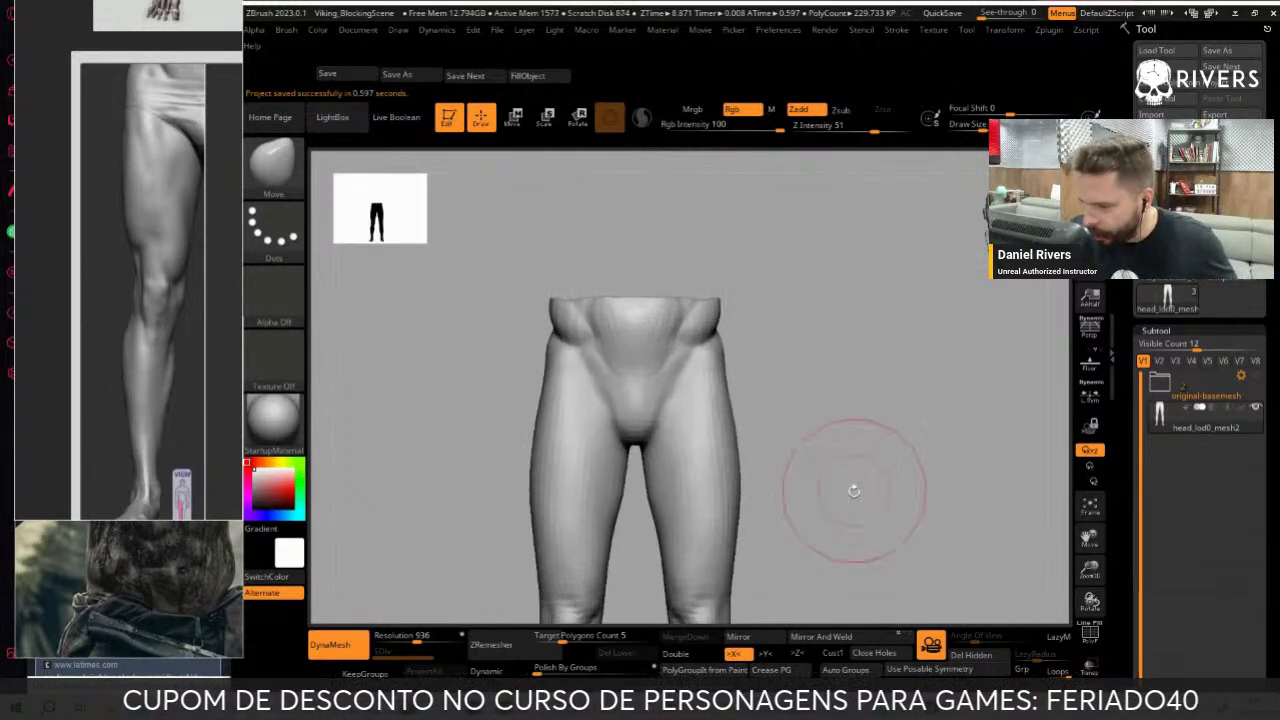
scroll(800, 420, "up", 3)
key("shift")
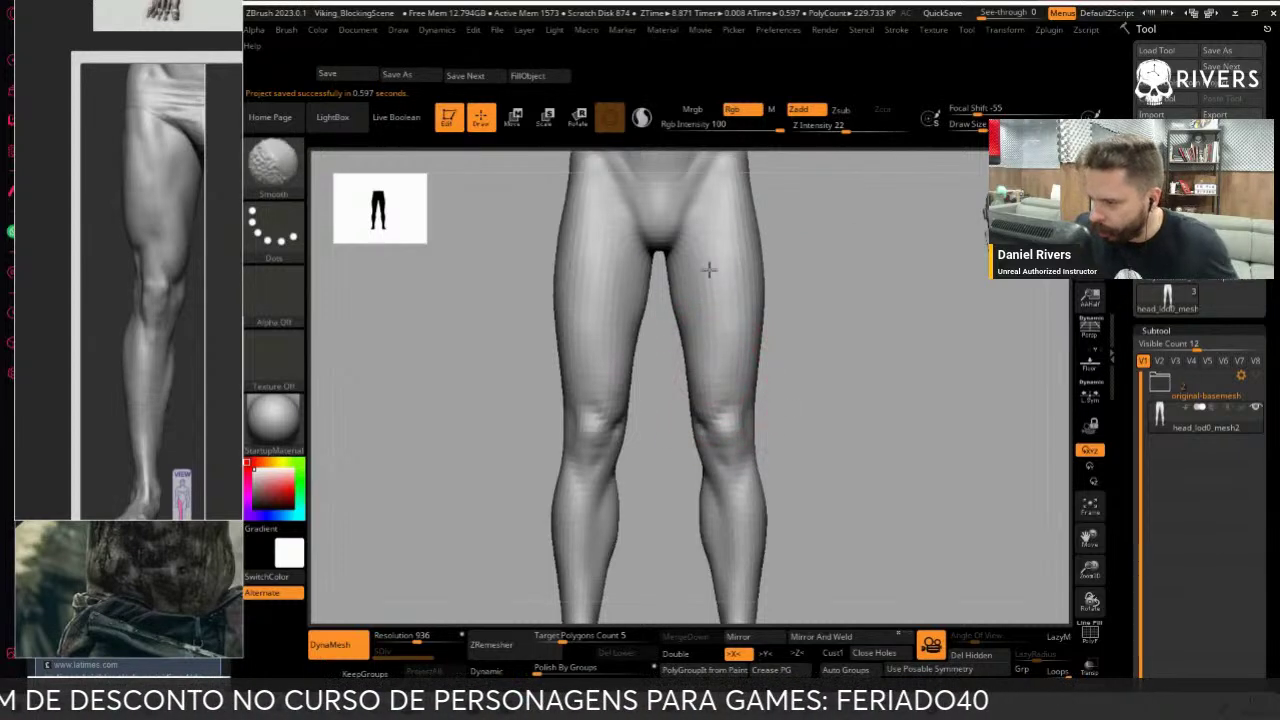
scroll(718, 423, "up", 3)
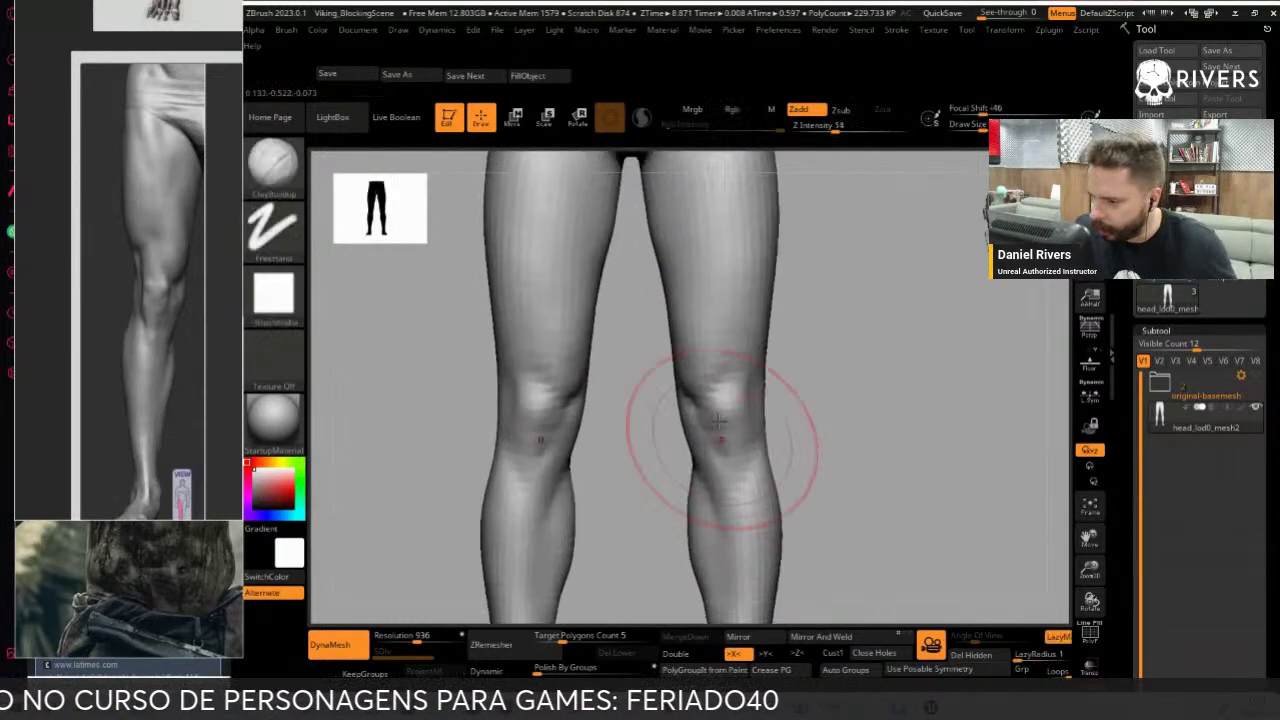
left_click_drag(708, 366, 730, 372, "alt")
mouse_move(810, 368)
left_mouse_down()
mouse_move(874, 420)
mouse_move(888, 451)
mouse_move(723, 329)
left_mouse_up()
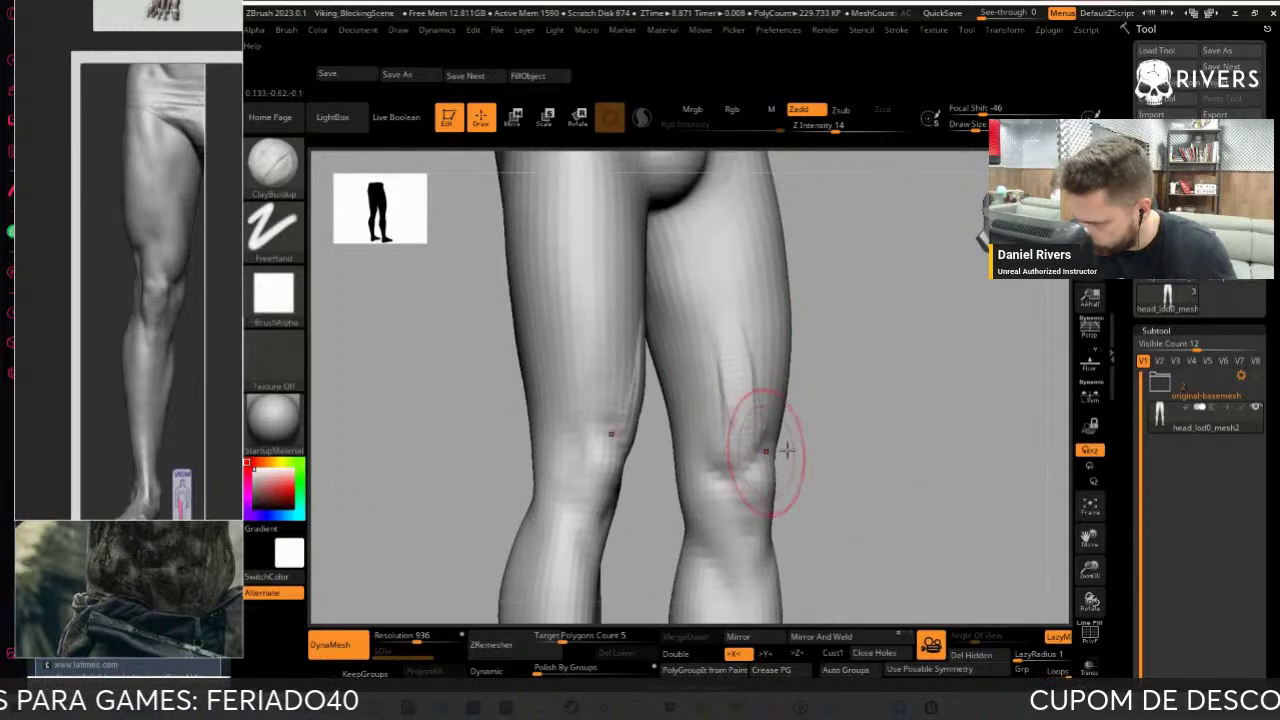
left_click_drag(766, 443, 924, 488)
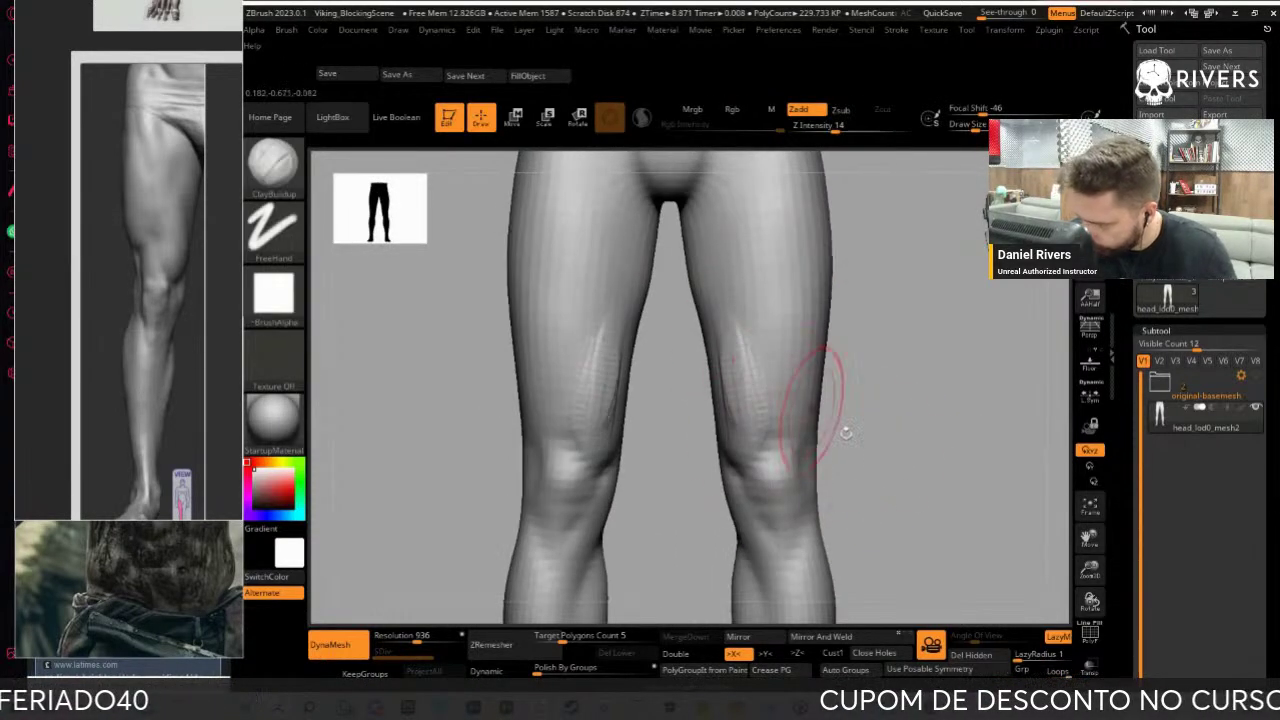
mouse_move(814, 400)
right_mouse_down()
mouse_move(714, 314)
mouse_move(871, 428)
mouse_move(736, 399)
mouse_move(729, 460)
right_mouse_up()
mouse_move(716, 364)
left_mouse_down()
mouse_move(717, 409)
mouse_move(734, 283)
mouse_move(737, 351)
left_mouse_up()
left_click_drag(697, 412, 730, 480, "shift")
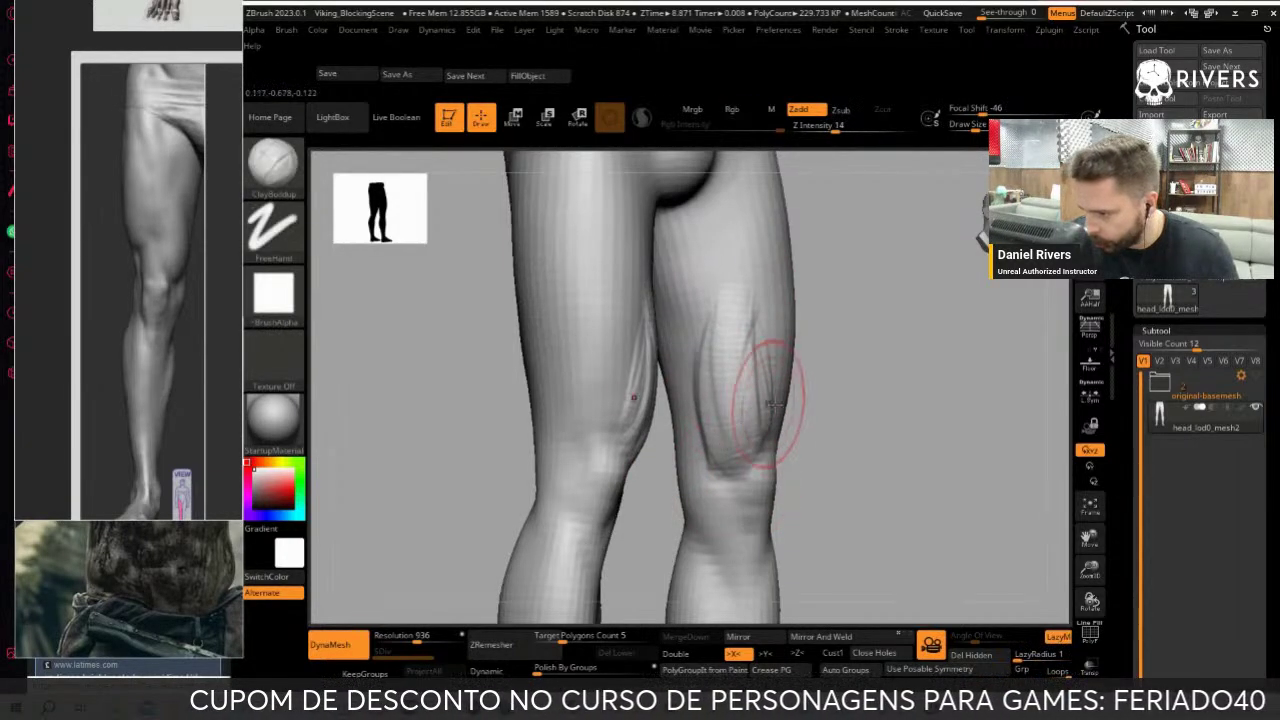
Smooth both thigh surfaces symmetrically from front and pelvis-tilted views
right_click_drag(774, 403, 786, 445)
left_click_drag(743, 347, 734, 380, "shift")
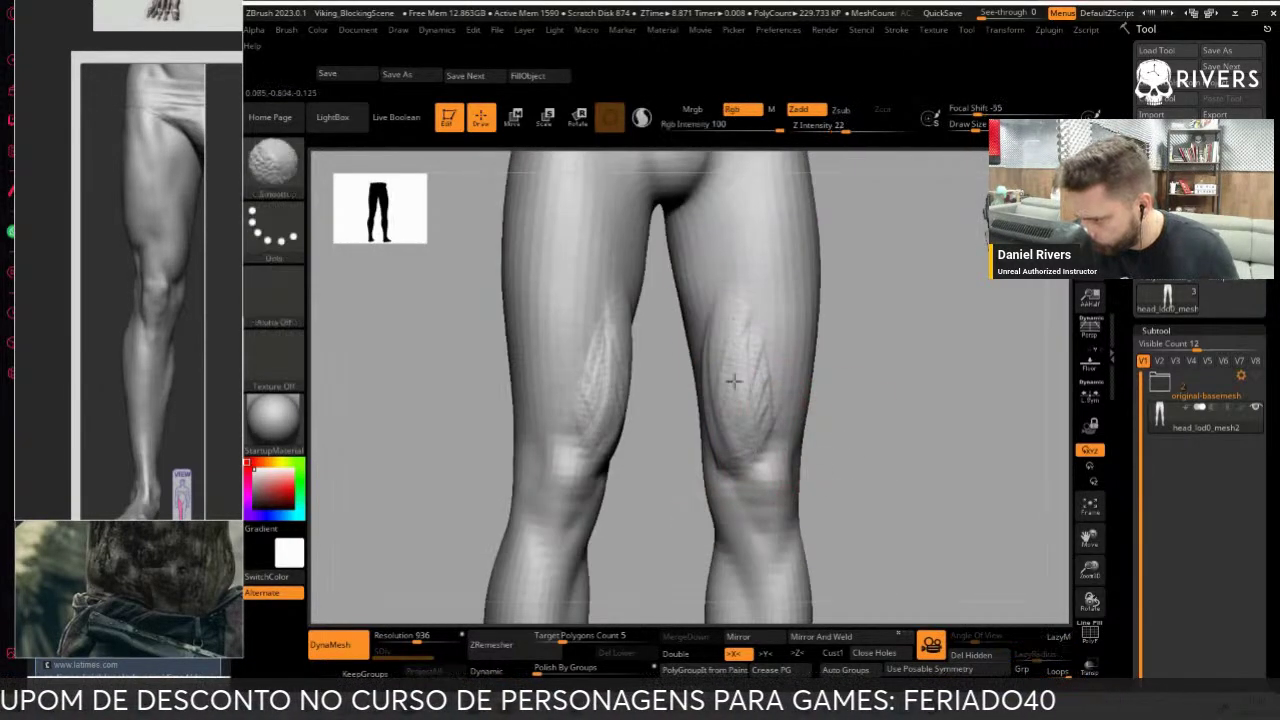
mouse_move(853, 364)
right_mouse_down()
mouse_move(908, 408)
mouse_move(920, 480)
mouse_move(820, 495)
right_mouse_up()
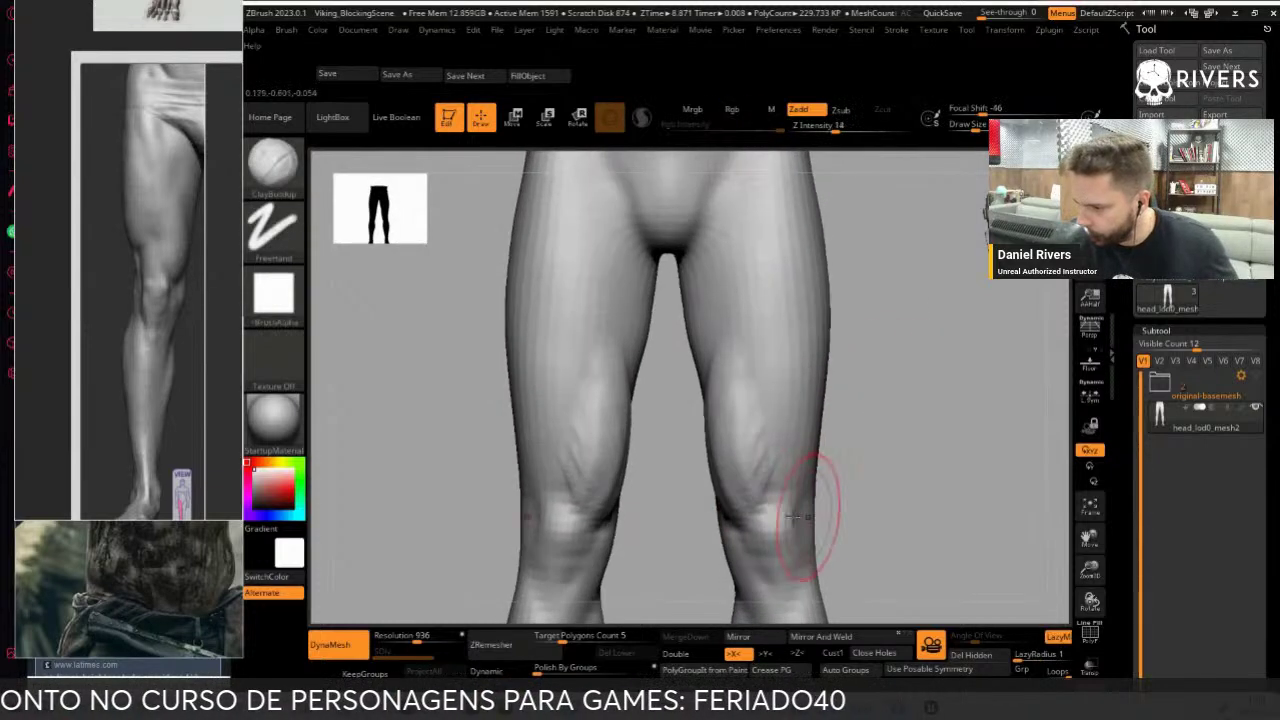
right_click_drag(752, 343, 851, 491)
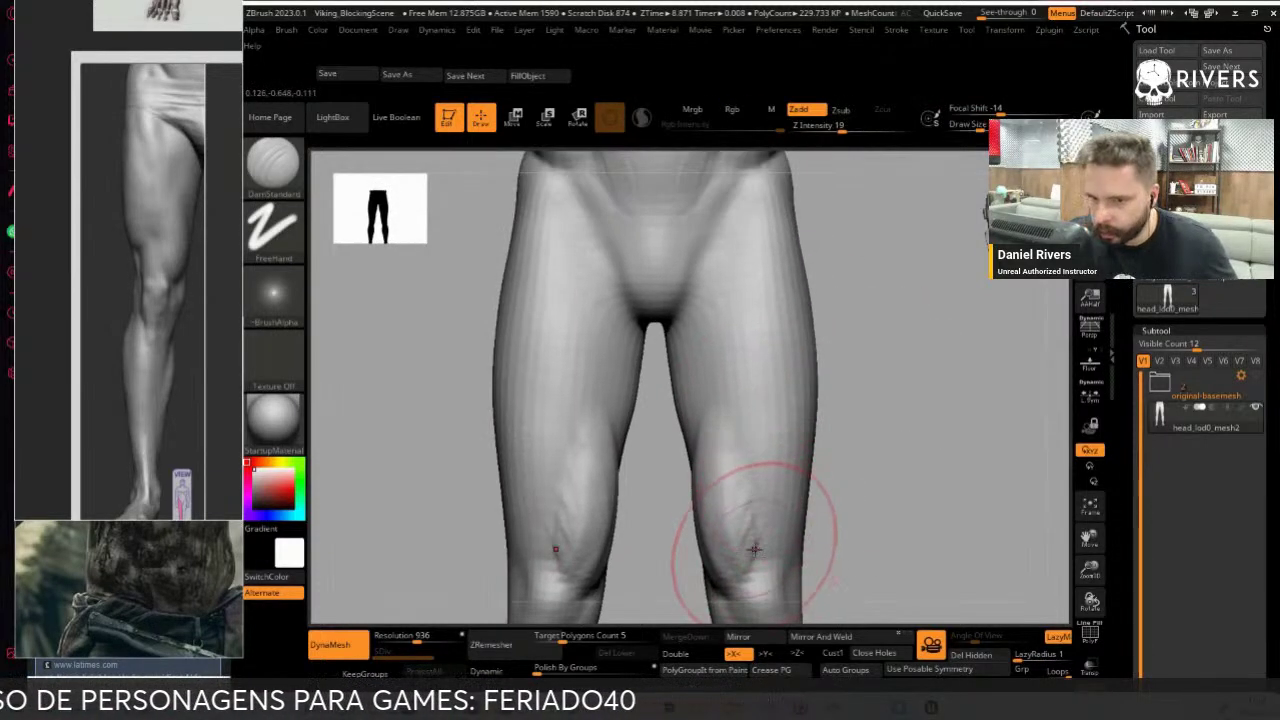
mouse_move(732, 367)
left_mouse_down("shift")
mouse_move(745, 260)
mouse_move(757, 470)
left_mouse_up("shift")
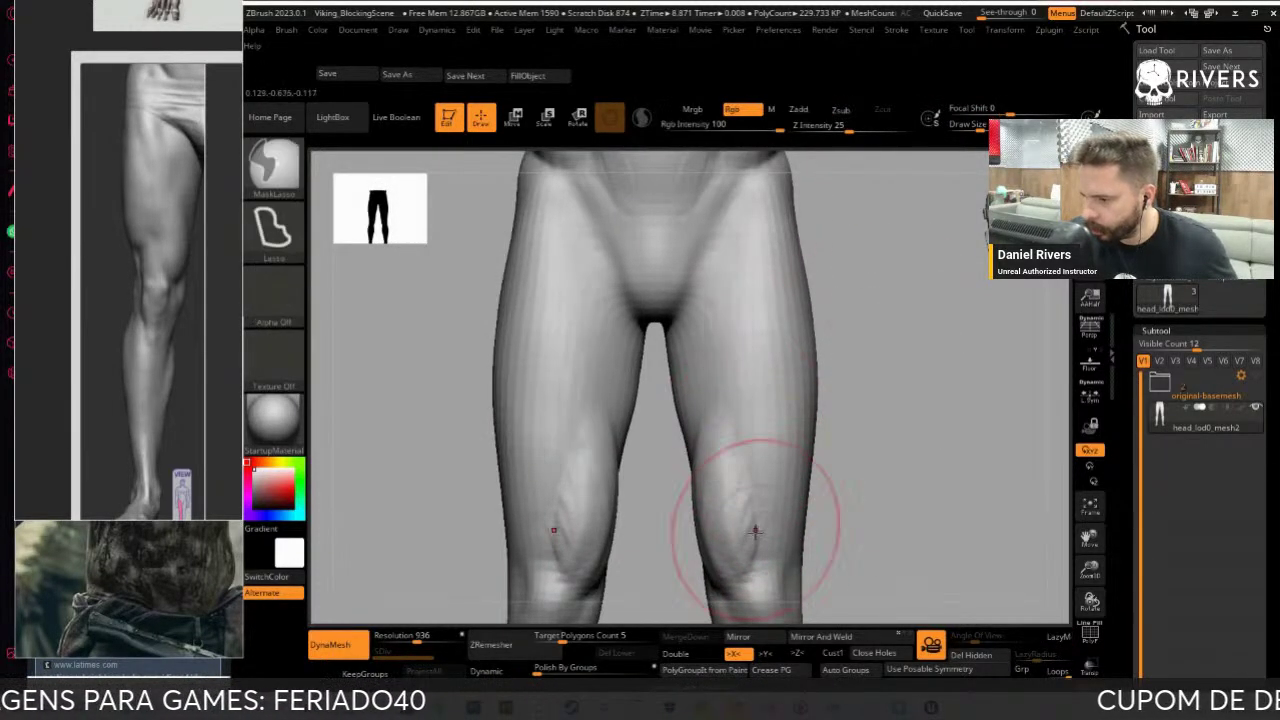
mouse_move(700, 500)
right_mouse_down()
mouse_move(851, 423)
mouse_move(809, 486)
right_mouse_up()
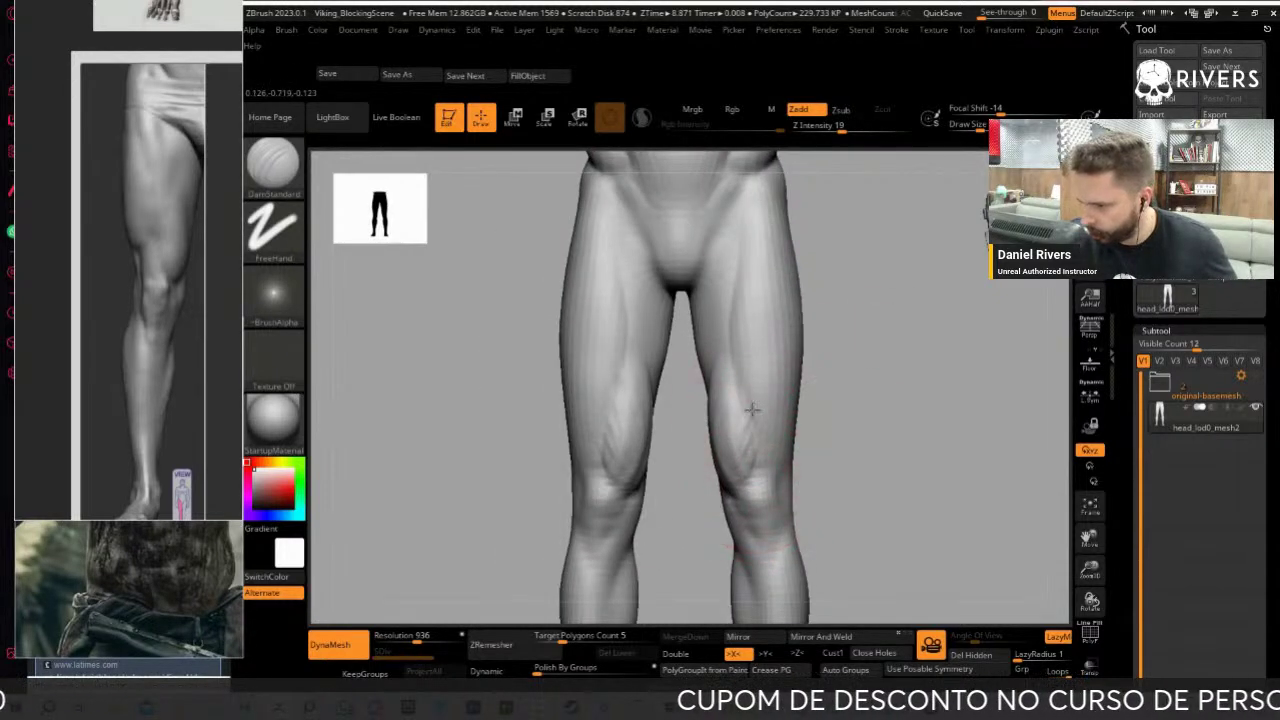
mouse_move(771, 392)
right_mouse_down()
mouse_move(829, 314)
mouse_move(771, 371)
right_mouse_up()
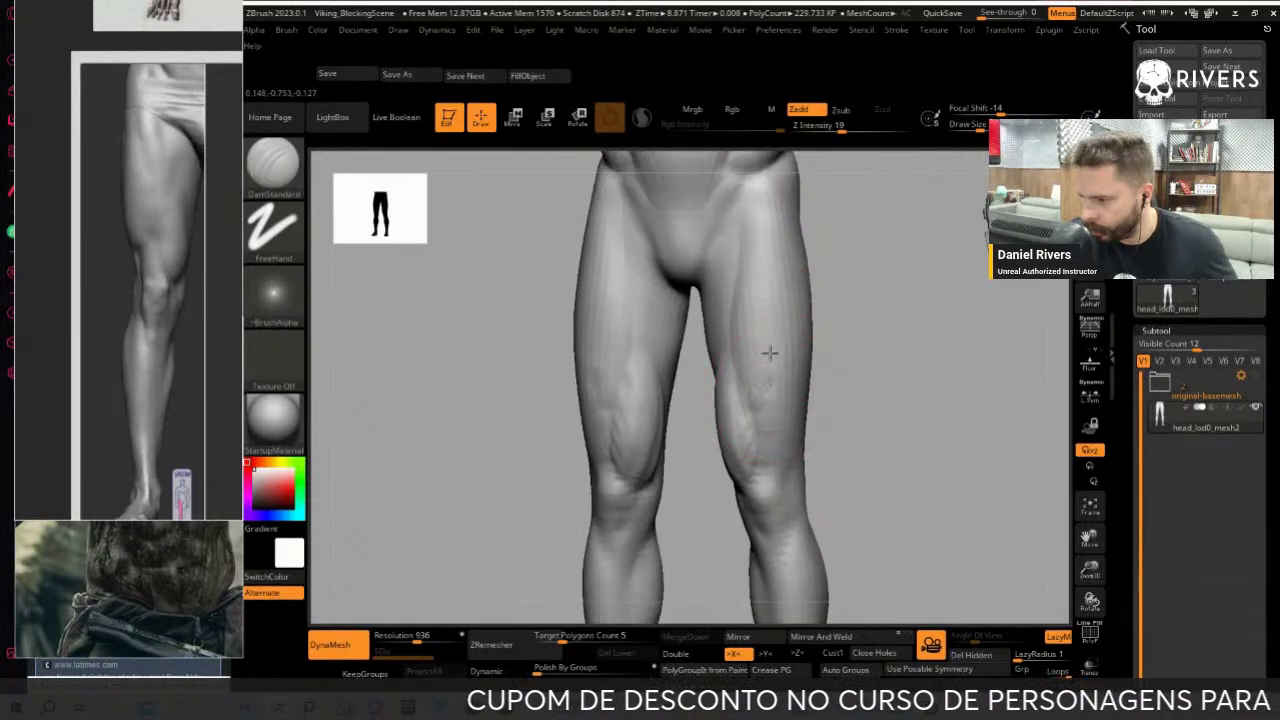
left_click_drag(773, 281, 766, 306, "shift")
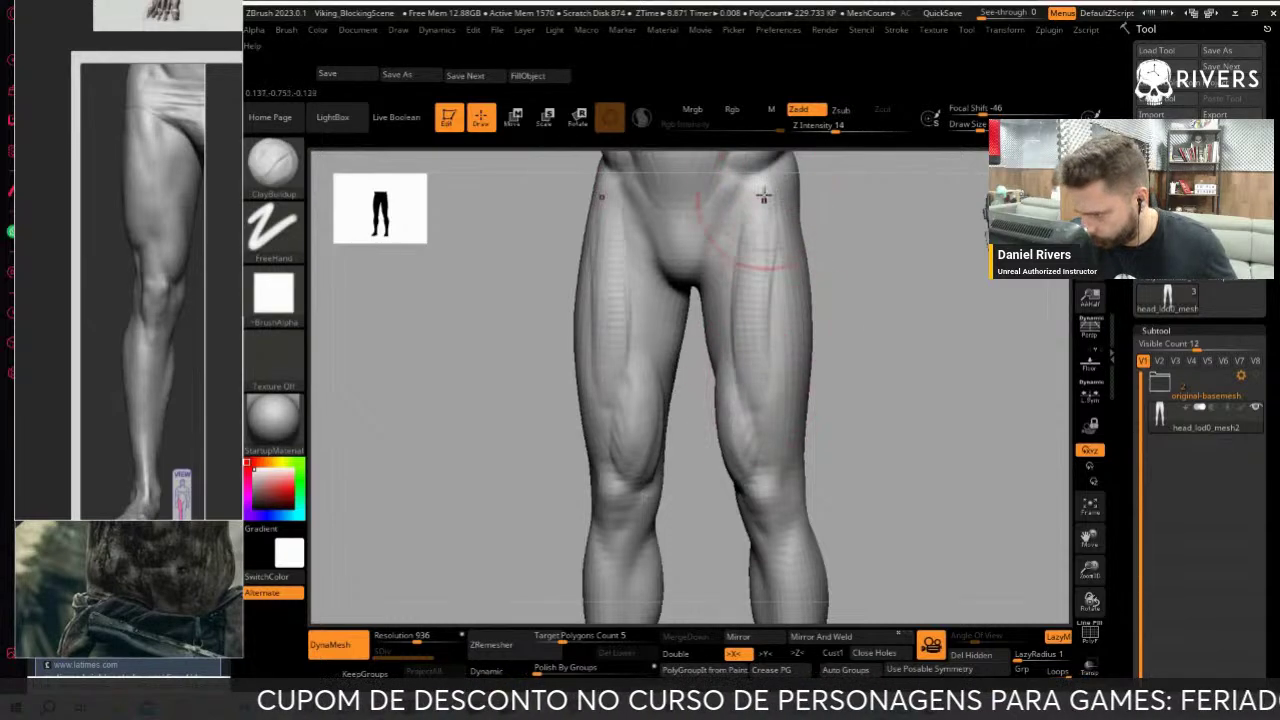
mouse_move(766, 306)
right_mouse_down()
mouse_move(789, 310)
mouse_move(800, 272)
right_mouse_up()
Add diagonal muscle strokes on the outer thigh, softening the hatching, then build up with ClayBuildup
mouse_move(810, 282)
left_mouse_down()
mouse_move(780, 310)
mouse_move(772, 360)
mouse_move(808, 416)
left_mouse_up()
left_click_drag(783, 237, 791, 306, "shift")
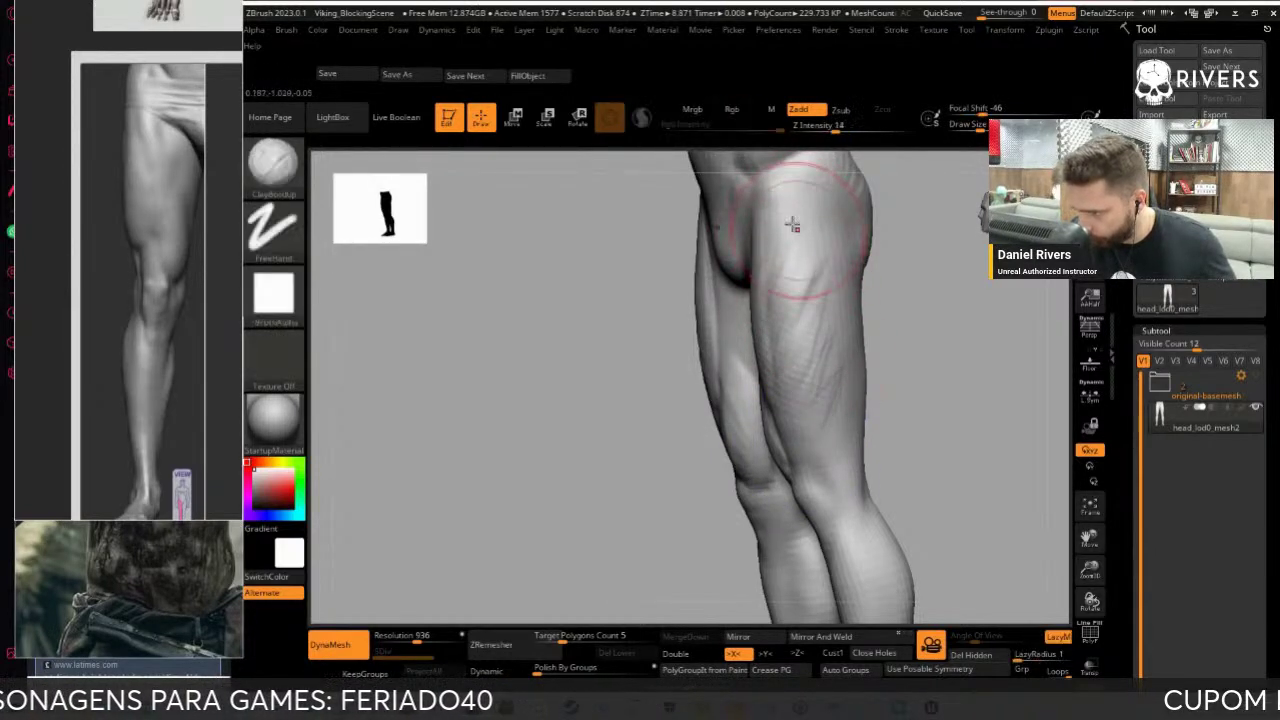
left_click_drag(820, 262, 816, 376)
left_click_drag(776, 292, 800, 370, "shift")
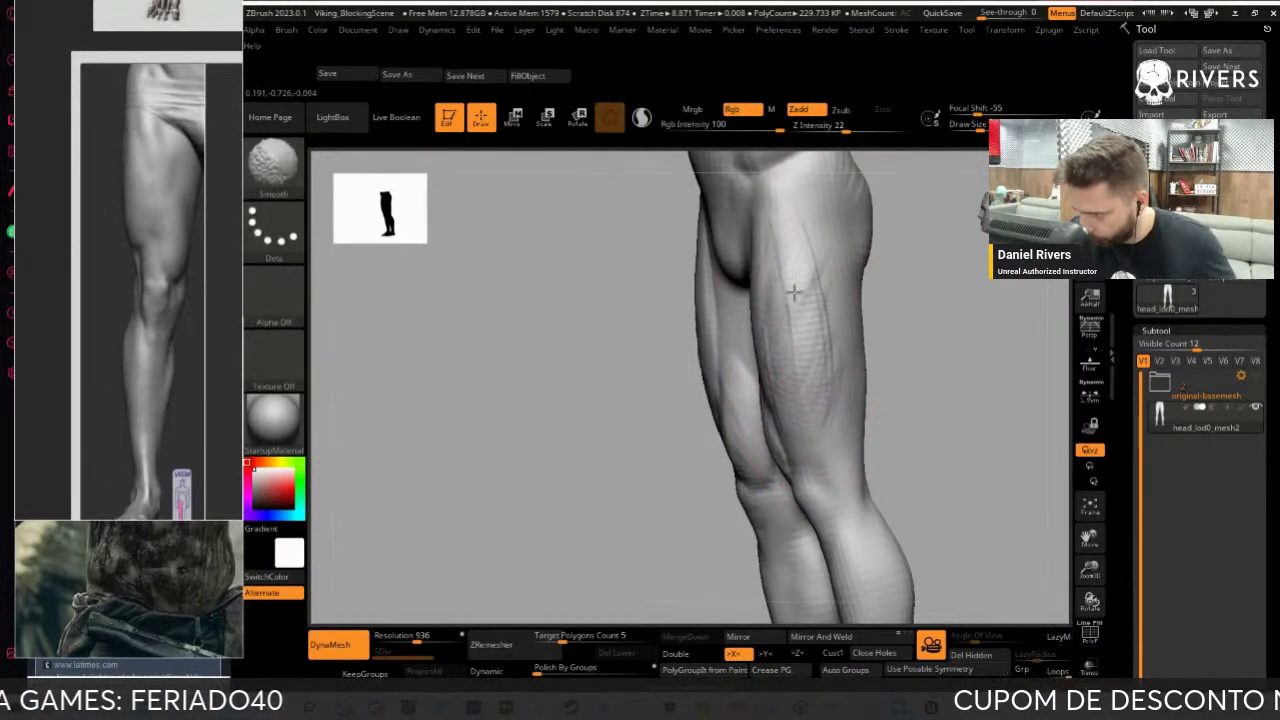
left_click_drag(934, 334, 820, 254)
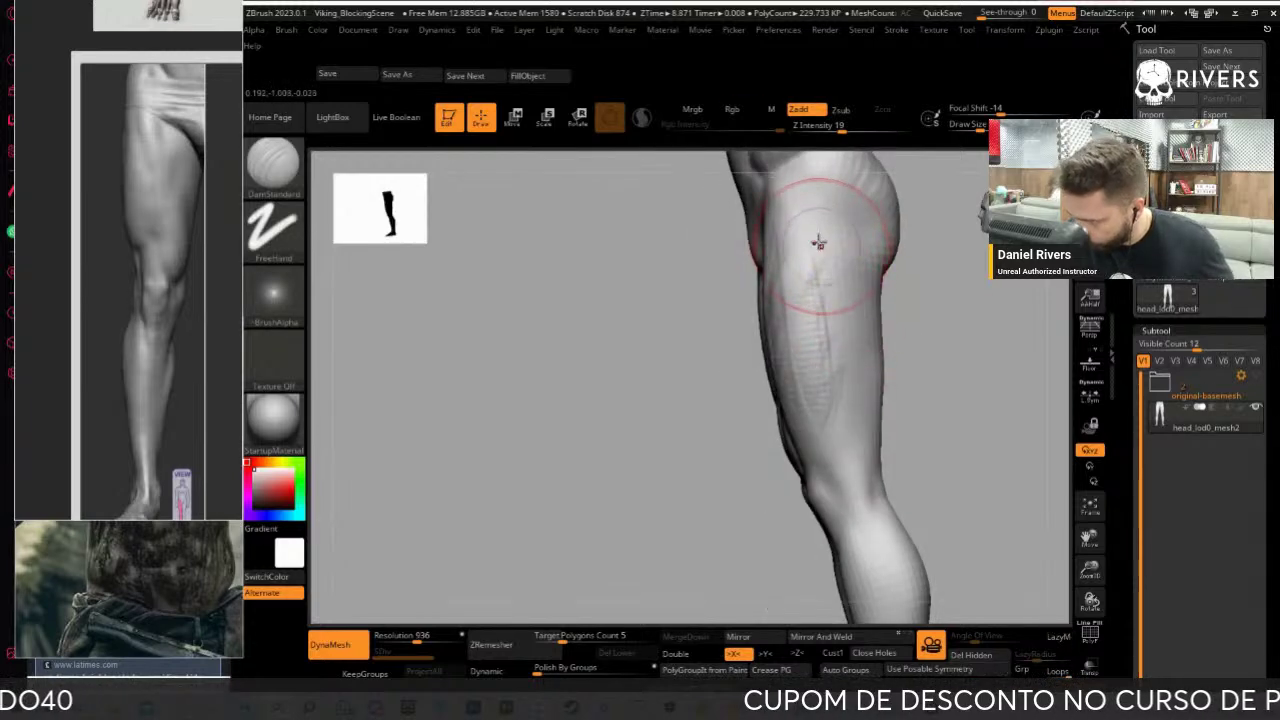
key("b")
key("c")
key("b")
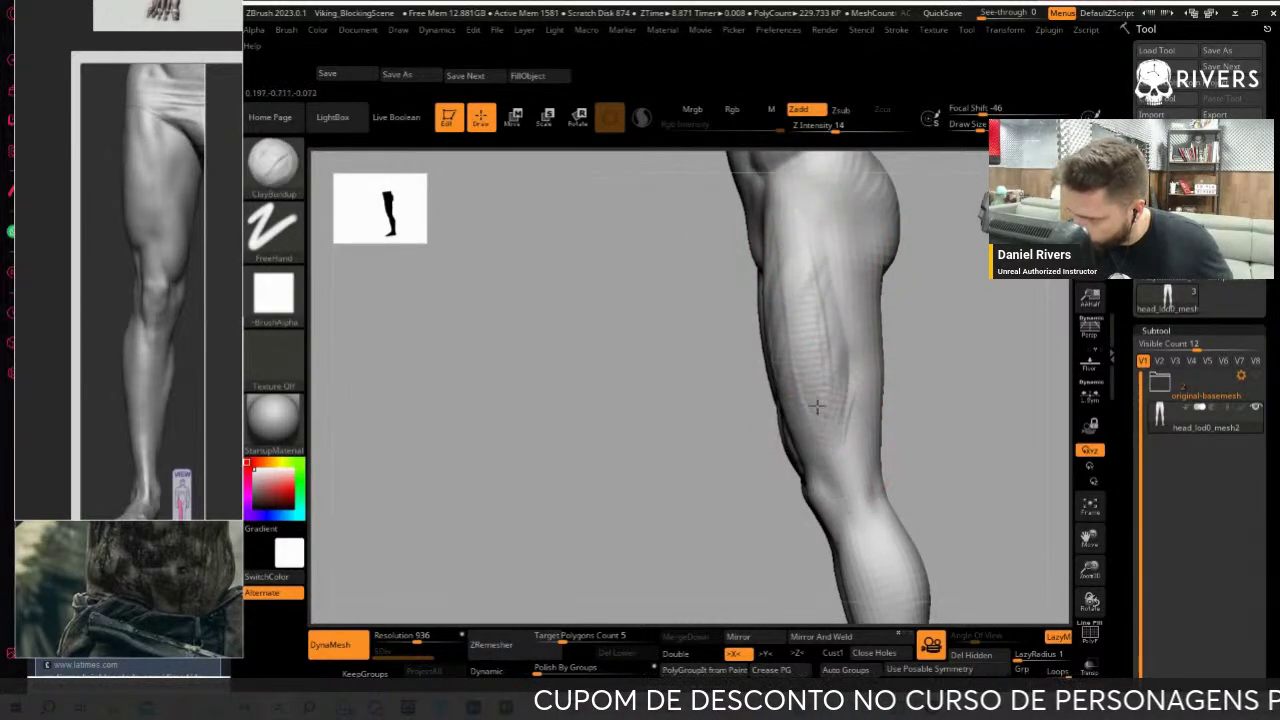
left_click_drag(826, 297, 797, 292)
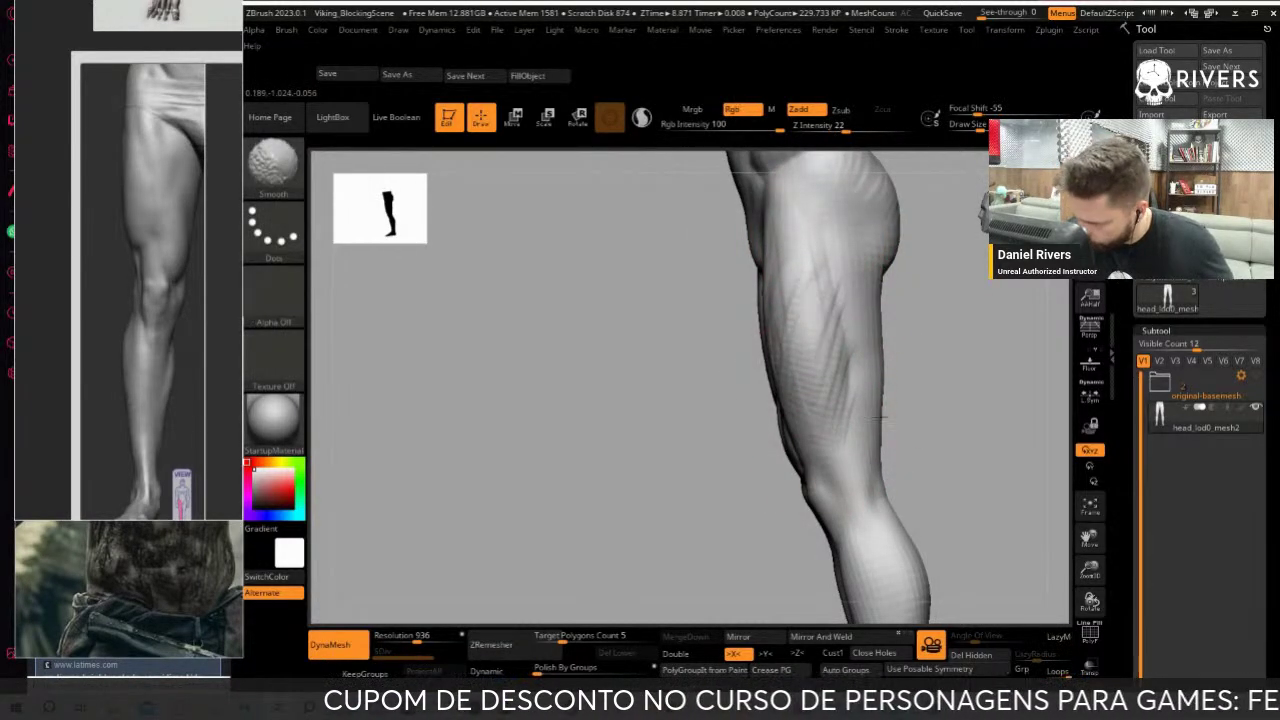
Turn to side-on views of the leg and resize the ClayBuildup brush over the knee
mouse_move(880, 418)
left_mouse_down("shift")
mouse_move(960, 414)
mouse_move(943, 471)
left_mouse_up("shift")
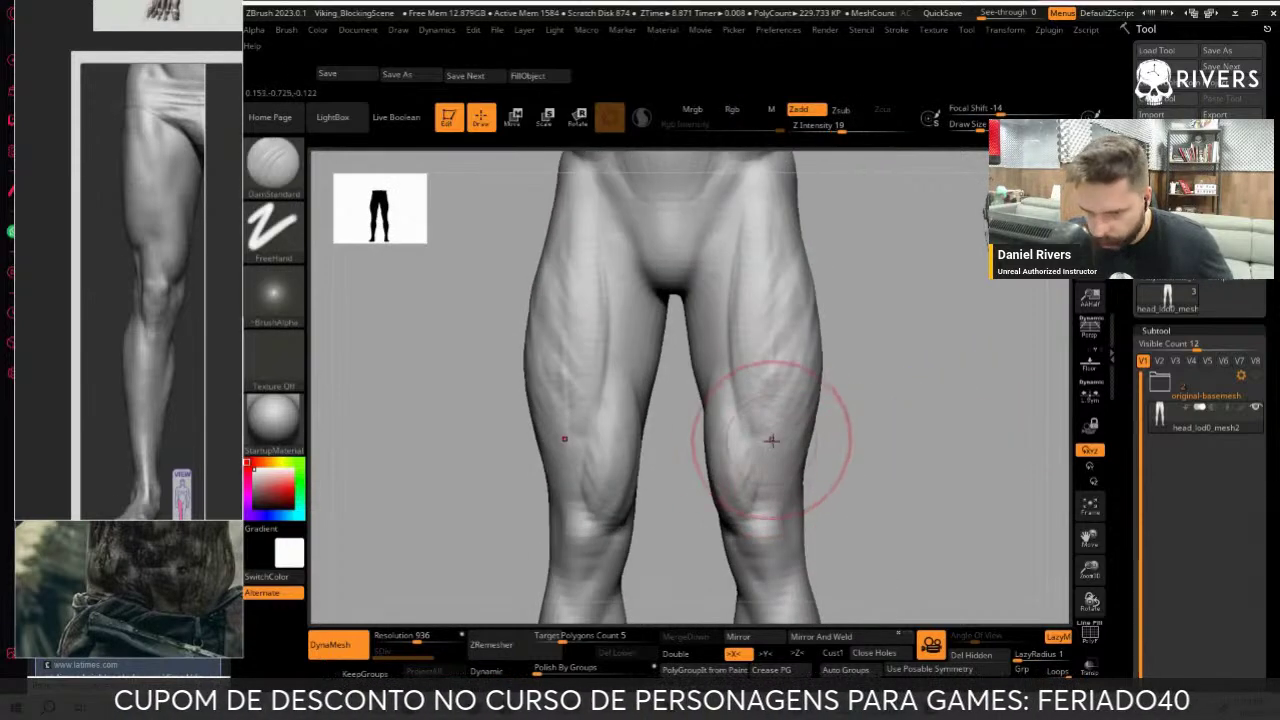
right_click_drag(774, 443, 800, 465)
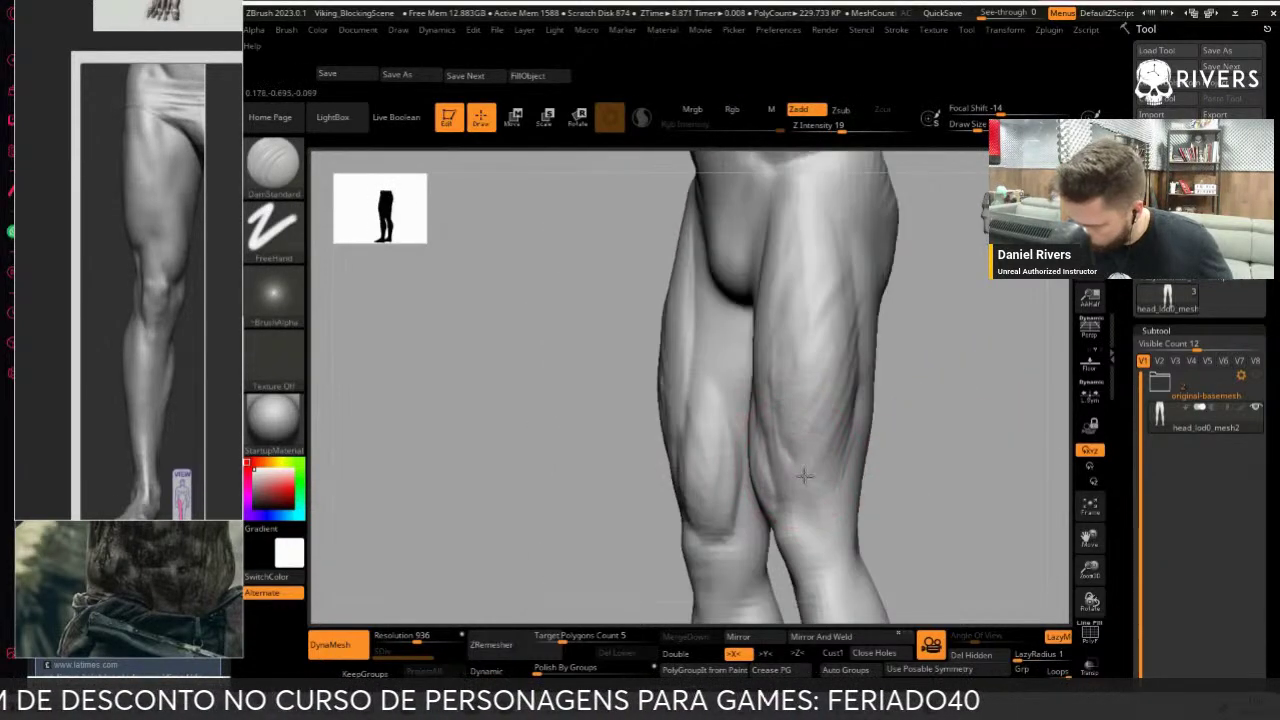
mouse_move(940, 433)
left_mouse_down()
mouse_move(869, 443)
mouse_move(943, 486)
left_mouse_up()
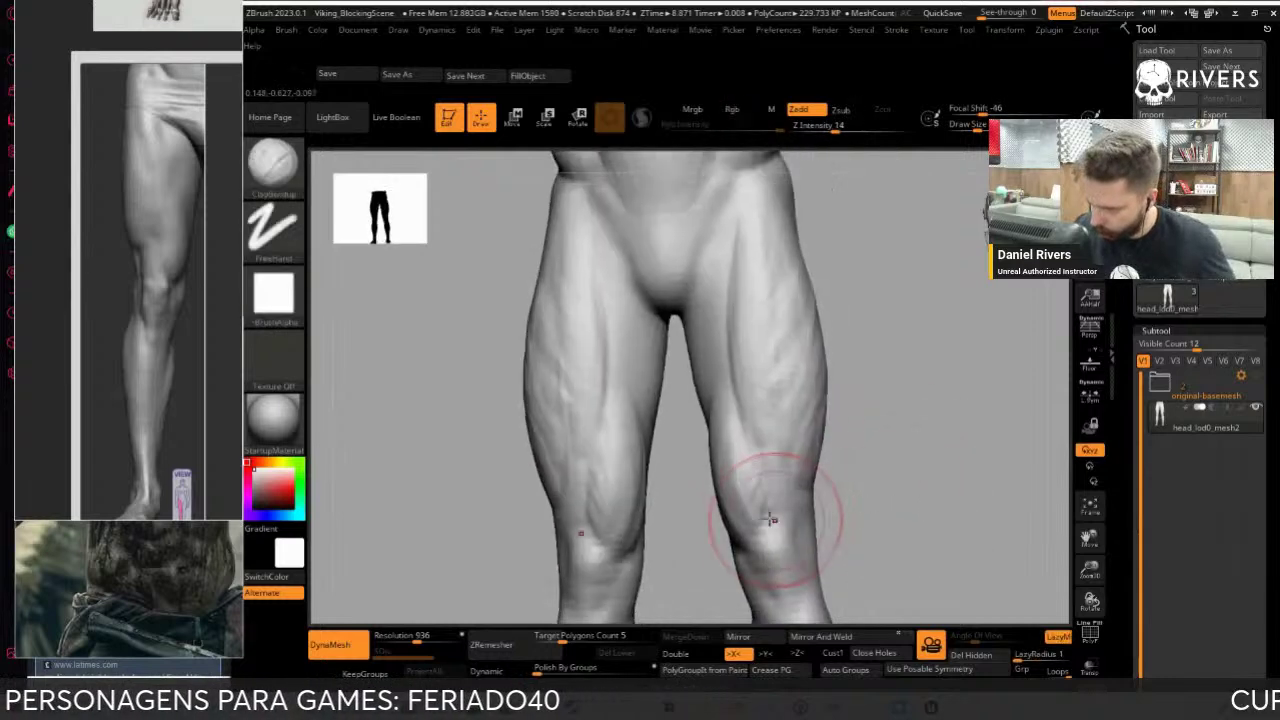
mouse_move(775, 451)
right_mouse_down()
mouse_move(785, 428)
mouse_move(811, 463)
mouse_move(795, 420)
right_mouse_up()
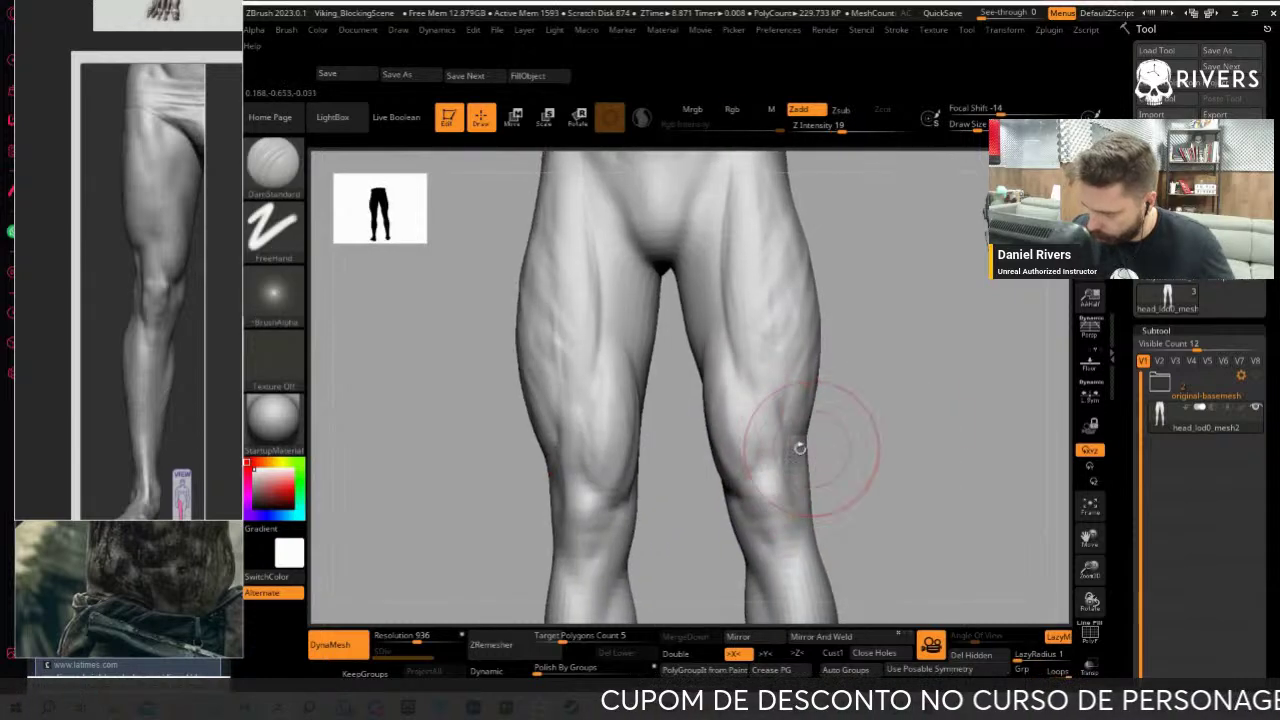
right_click_drag(871, 457, 866, 452)
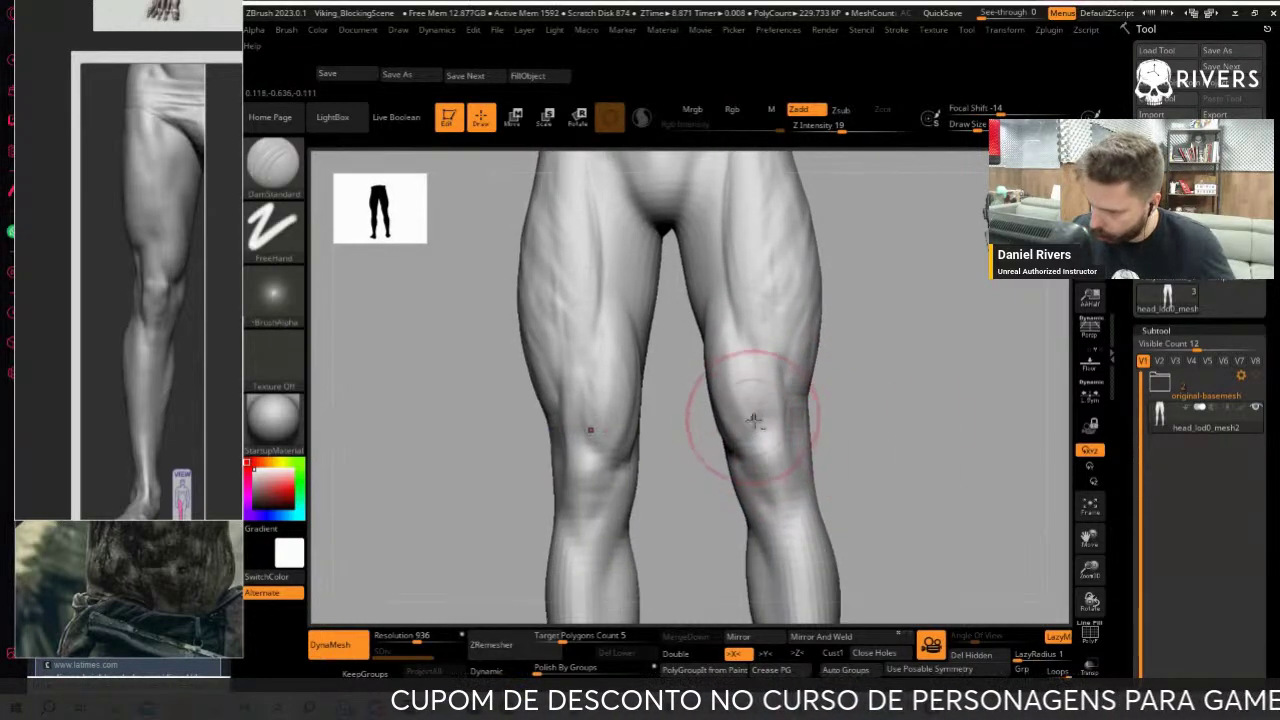
right_click_drag(748, 468, 871, 463)
key("b")
key("c")
key("b")
key("s")
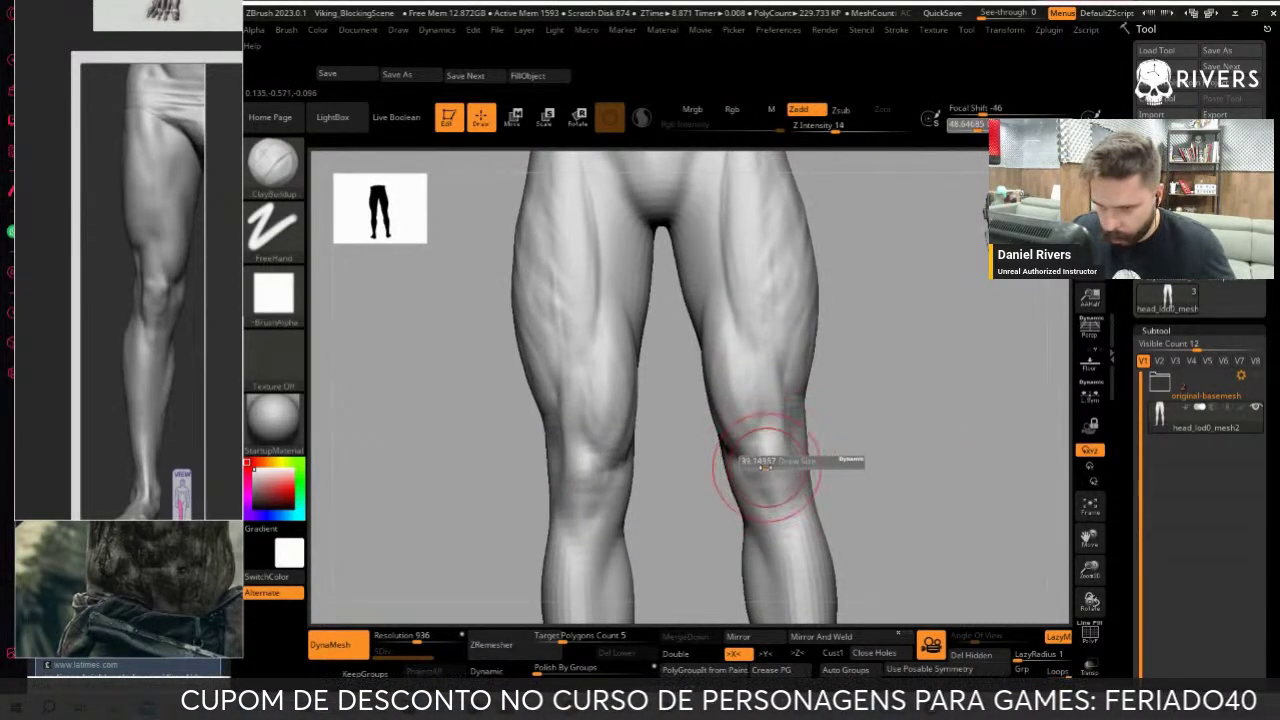
mouse_move(816, 443)
right_mouse_down()
mouse_move(790, 451)
mouse_move(877, 471)
mouse_move(786, 467)
right_mouse_up()
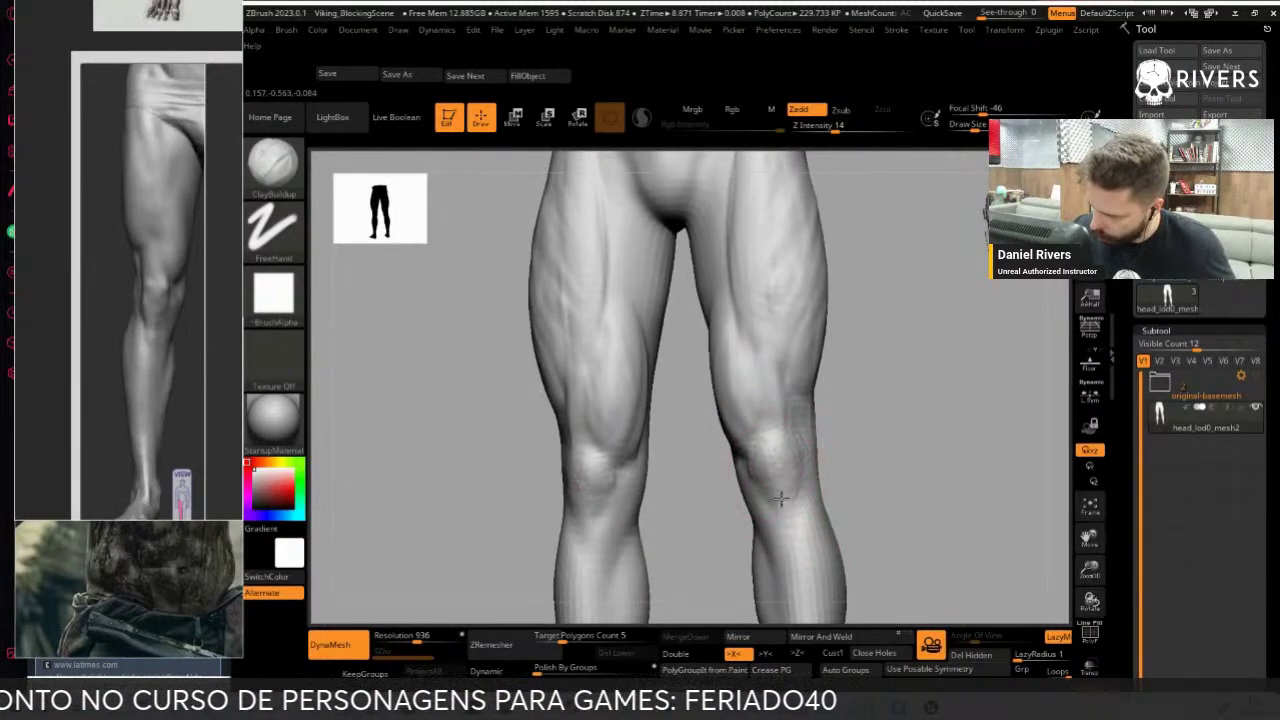
Alternate DamStandard, ClayBuildup and Shift-smoothing to refine and soften the knee surface
key("b")
key("d")
key("s")
mouse_move(883, 491)
right_mouse_down()
mouse_move(800, 505)
mouse_move(920, 457)
right_mouse_up()
key("shift")
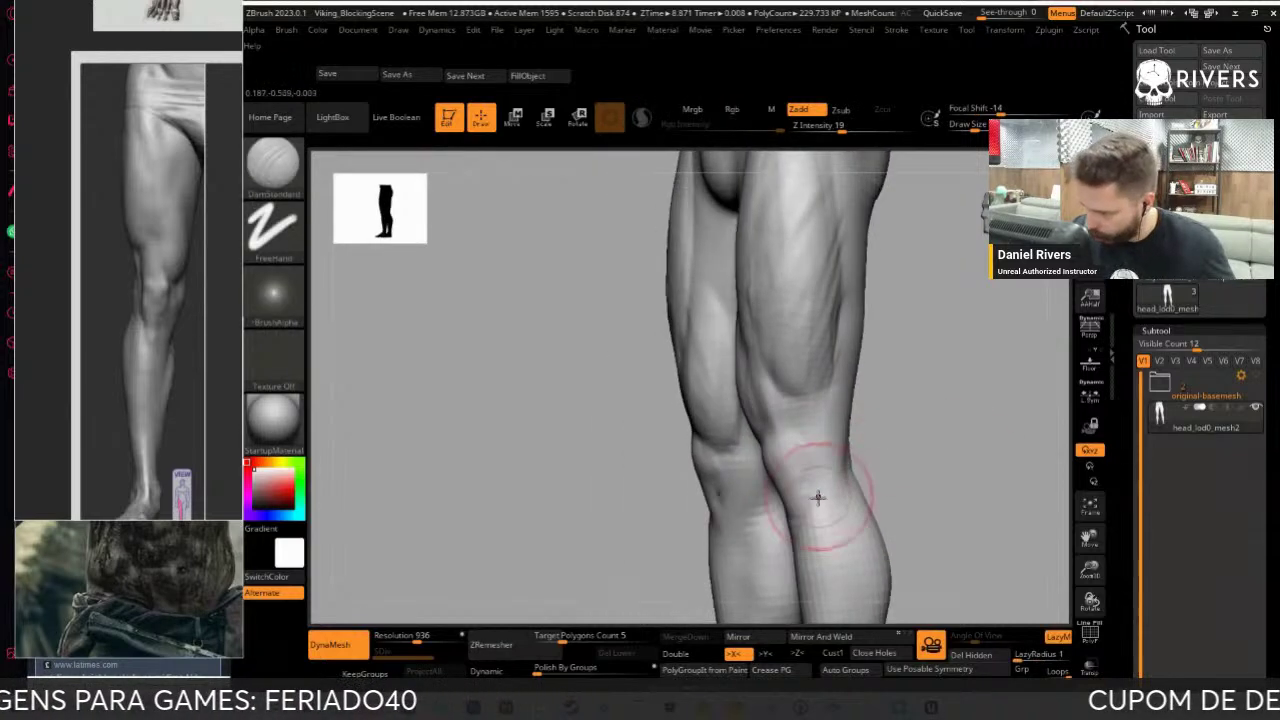
right_click_drag(885, 385, 819, 477)
key("b")
key("c")
key("b")
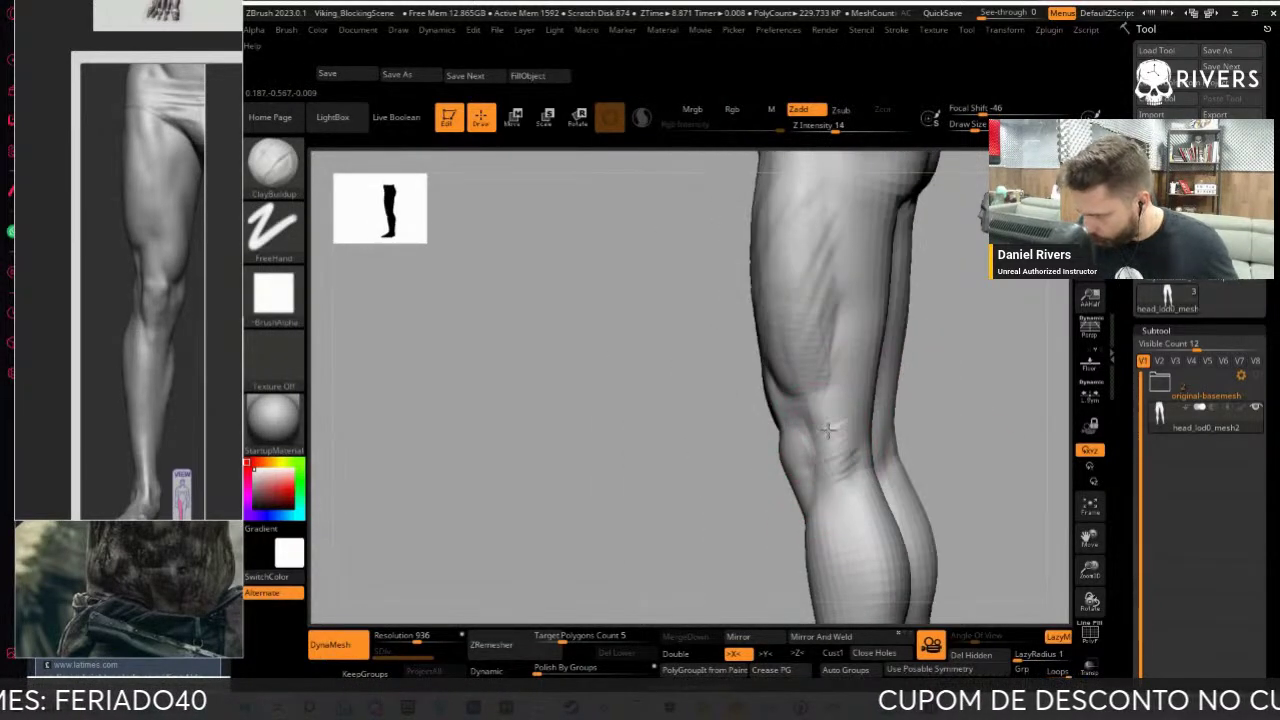
key("shift")
left_click_drag(826, 459, 838, 482, "shift")
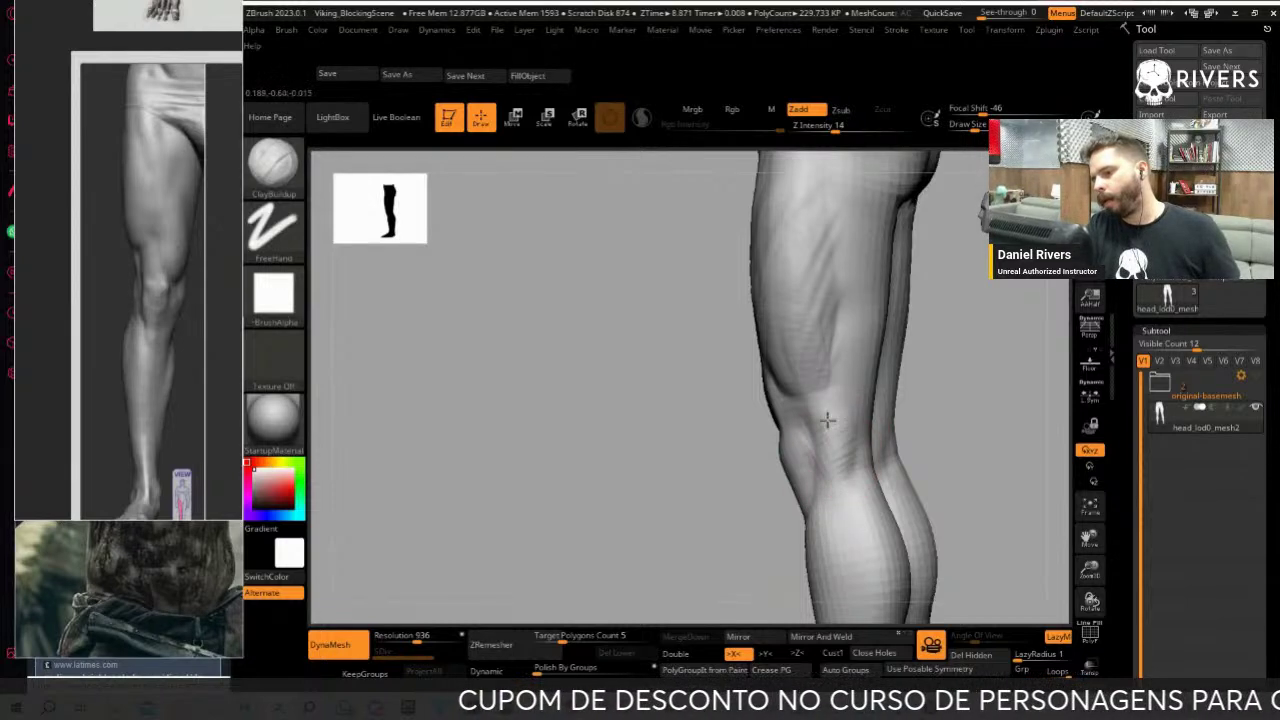
mouse_move(829, 406)
right_mouse_down("shift")
mouse_move(931, 545)
mouse_move(849, 466)
right_mouse_up("shift")
Try the Inflate and DamStandard brushes while turning the legs off the front view
key("b")
key("i")
key("n")
mouse_move(774, 303)
right_mouse_down()
mouse_move(873, 365)
mouse_move(771, 400)
mouse_move(968, 480)
right_mouse_up()
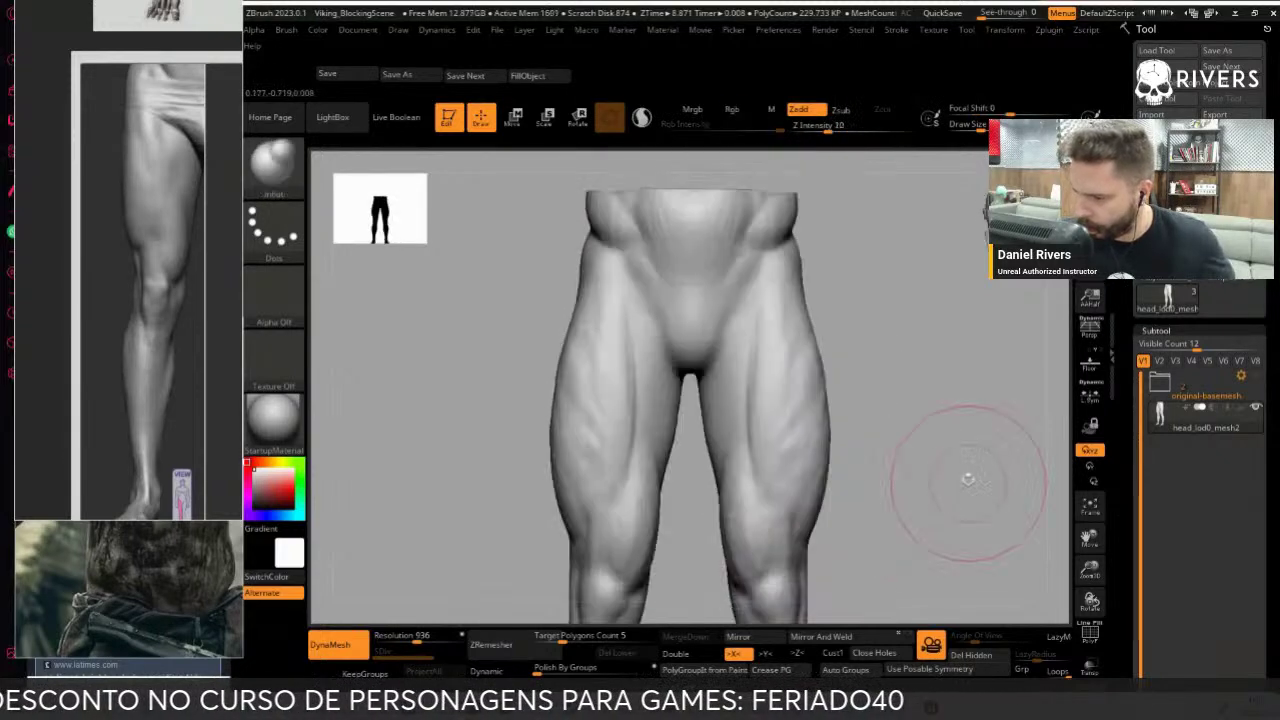
right_click_drag(883, 514, 843, 513)
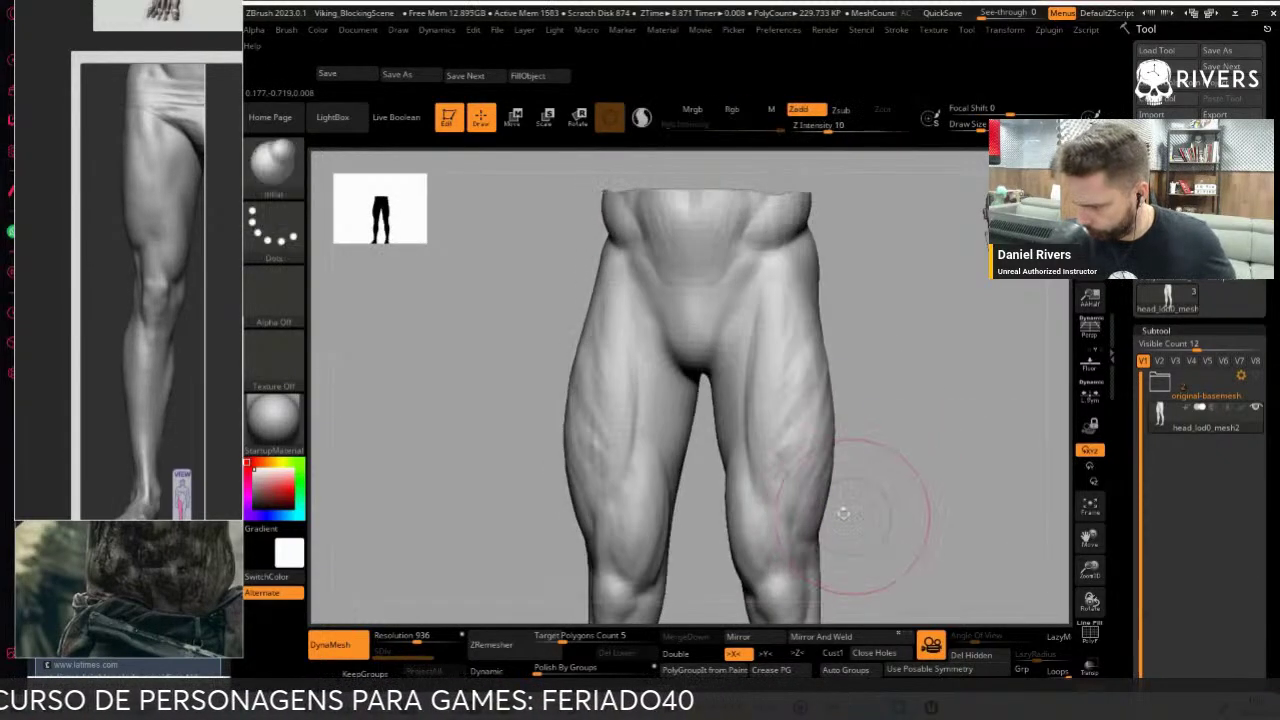
key("b")
key("d")
key("s")
right_click_drag(877, 471, 773, 505)
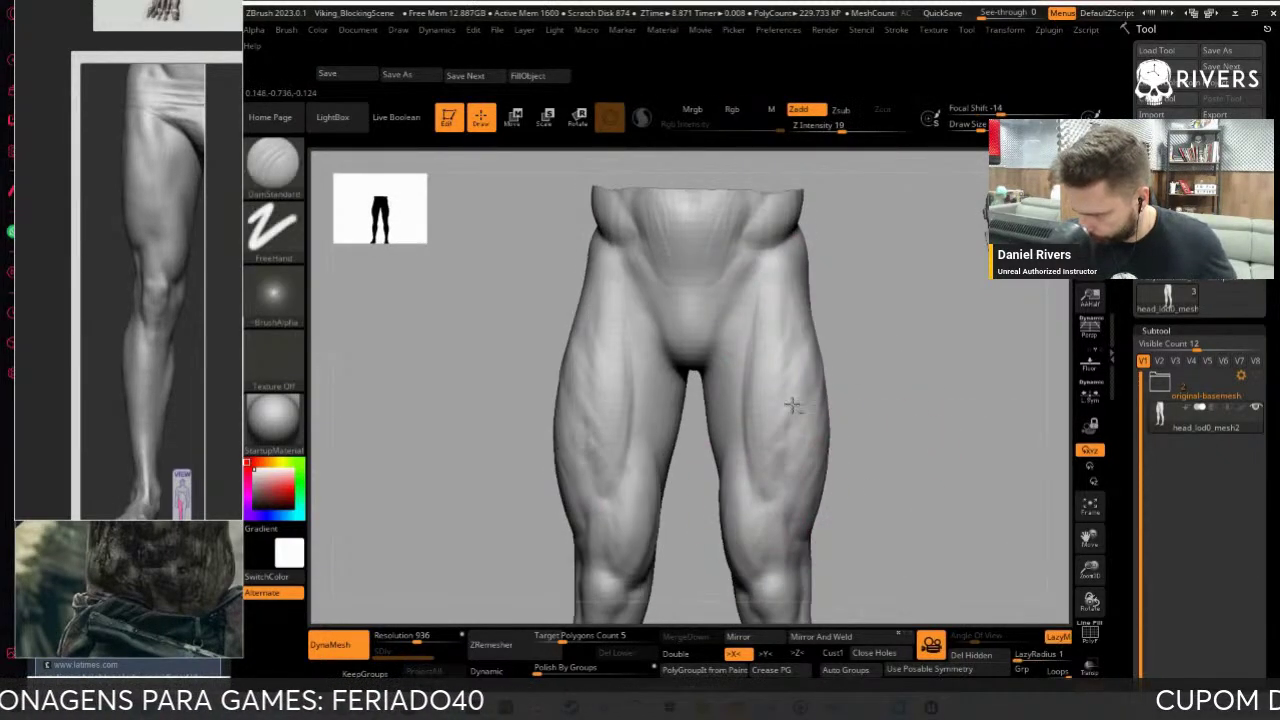
right_click_drag(857, 443, 766, 294)
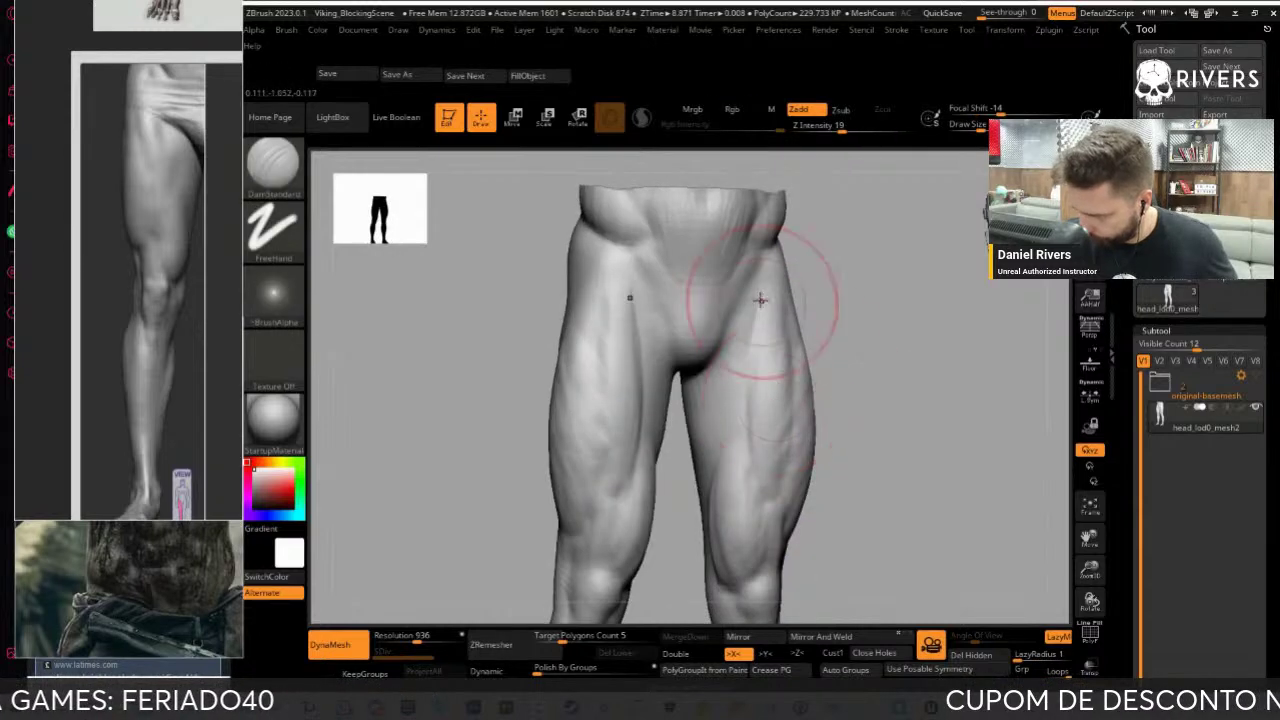
Build up clay on the thigh muscles with ClayBuildup, then view the knee and buttocks side
key("b")
key("c")
key("b")
key("s")
left_click_drag(763, 302, 725, 302)
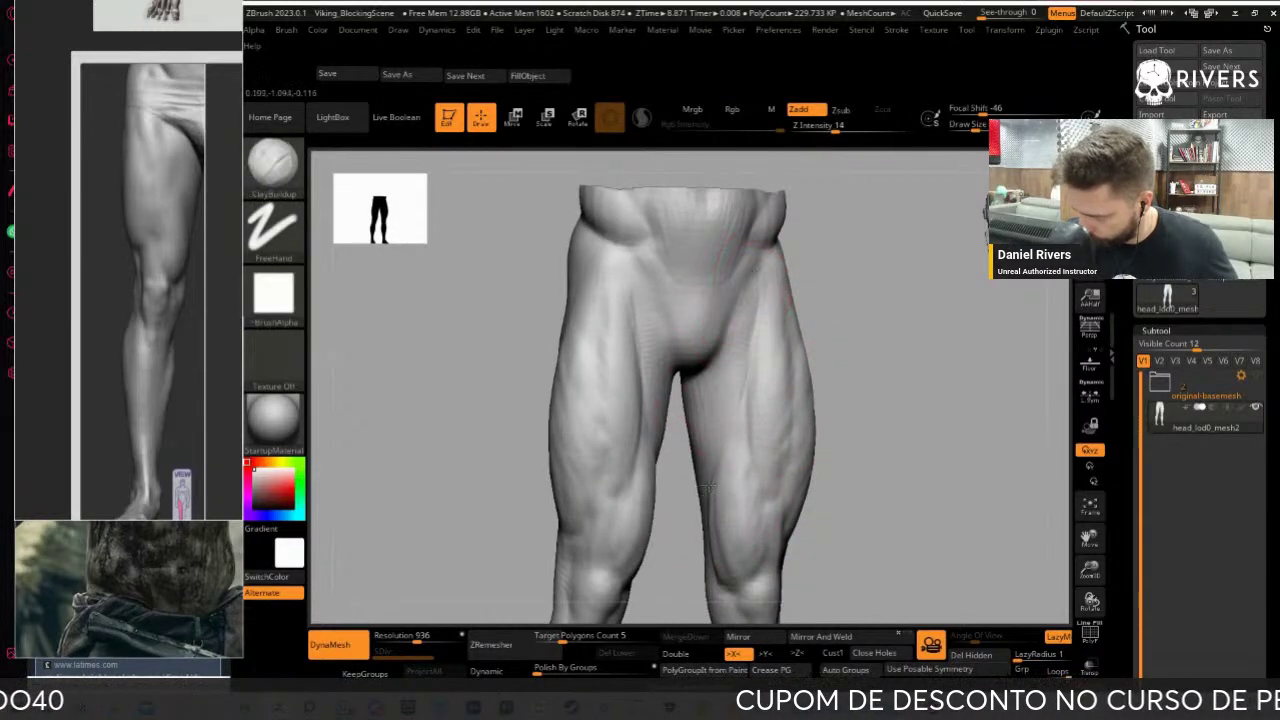
scroll(849, 311, "down", 2)
scroll(894, 306, "down", 2)
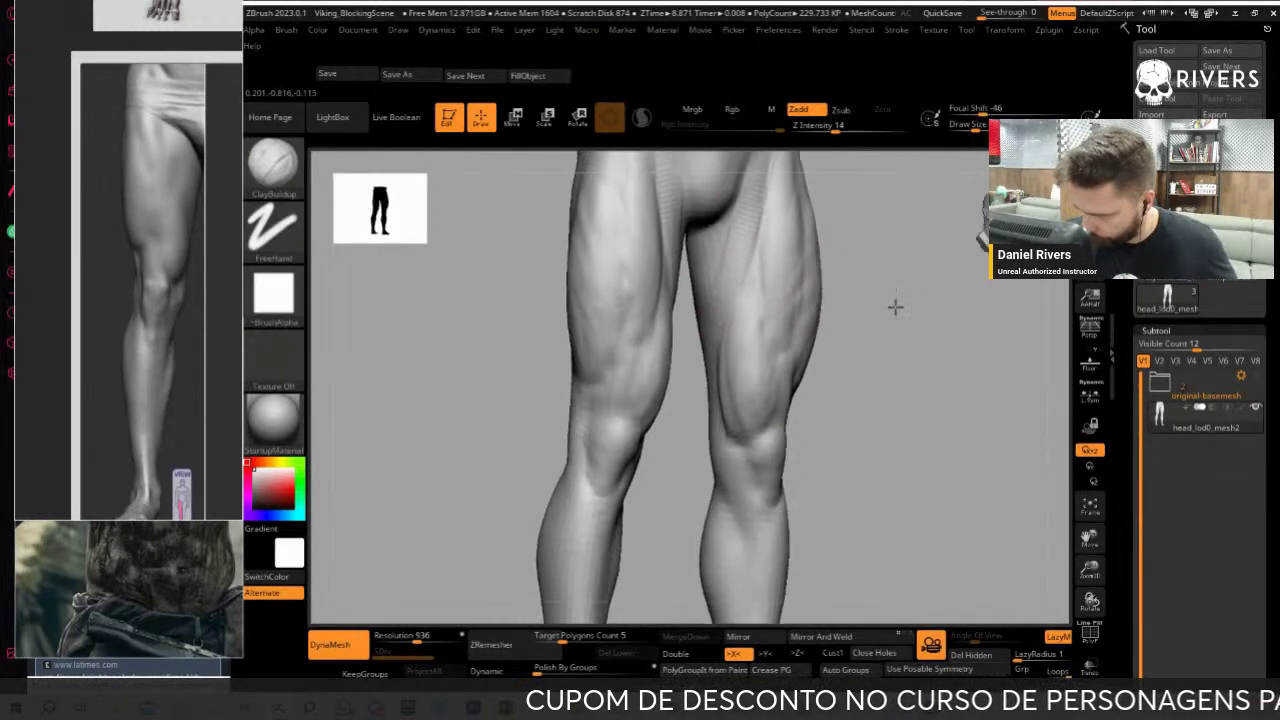
scroll(707, 429, "down", 1)
mouse_move(748, 510)
right_mouse_down()
mouse_move(843, 437)
mouse_move(743, 486)
right_mouse_up()
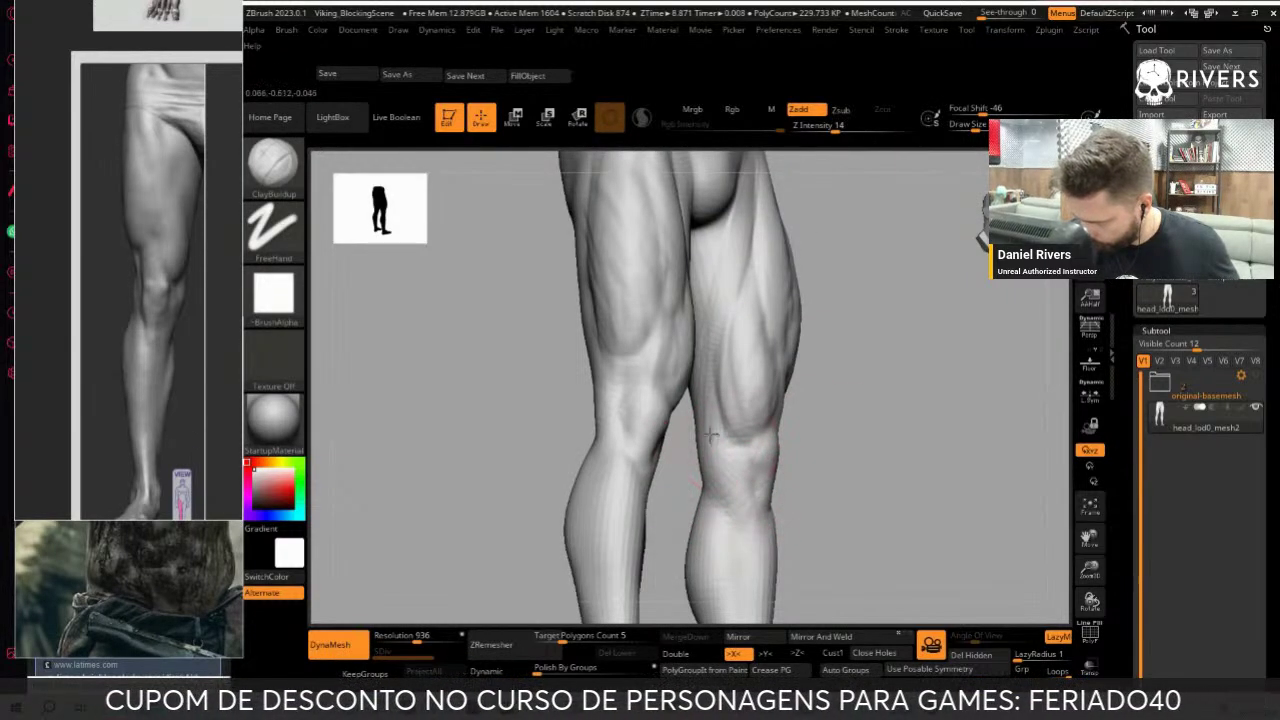
mouse_move(709, 434)
right_mouse_down()
mouse_move(851, 409)
mouse_move(686, 455)
mouse_move(692, 440)
right_mouse_up()
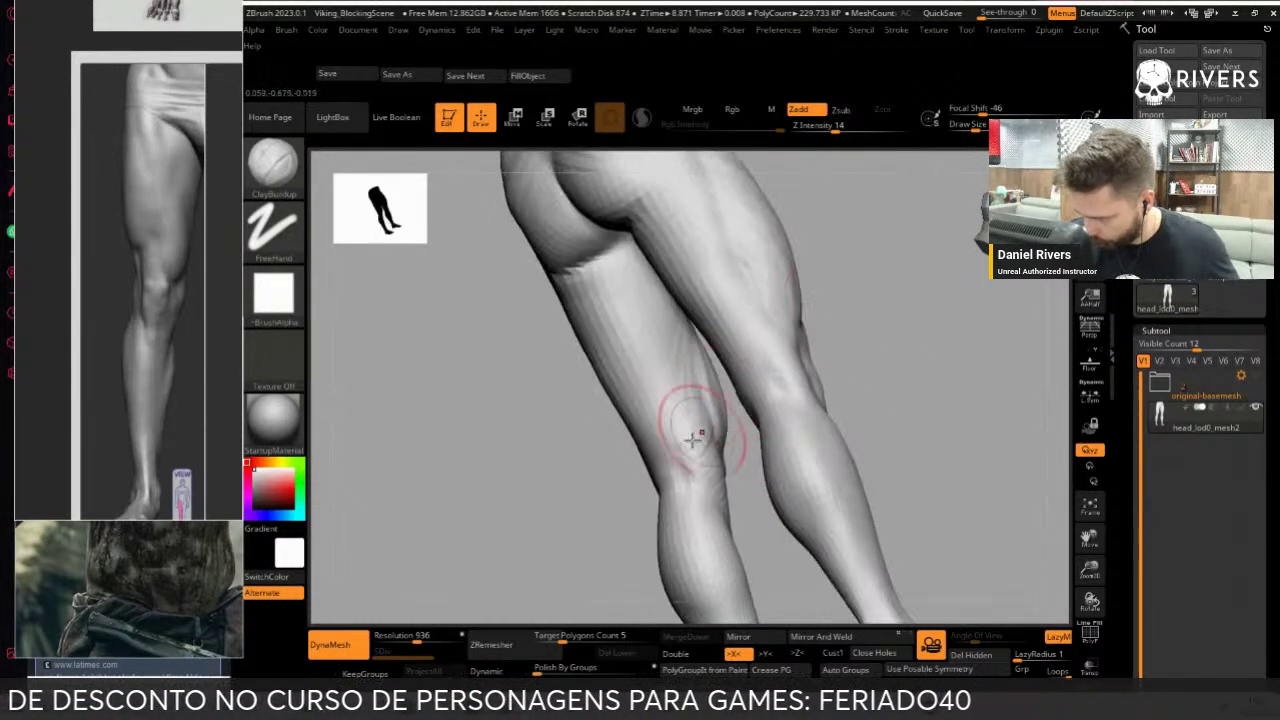
Select DamStandard and rotate the legs round to a back view of the thighs
key("b")
key("d")
key("s")
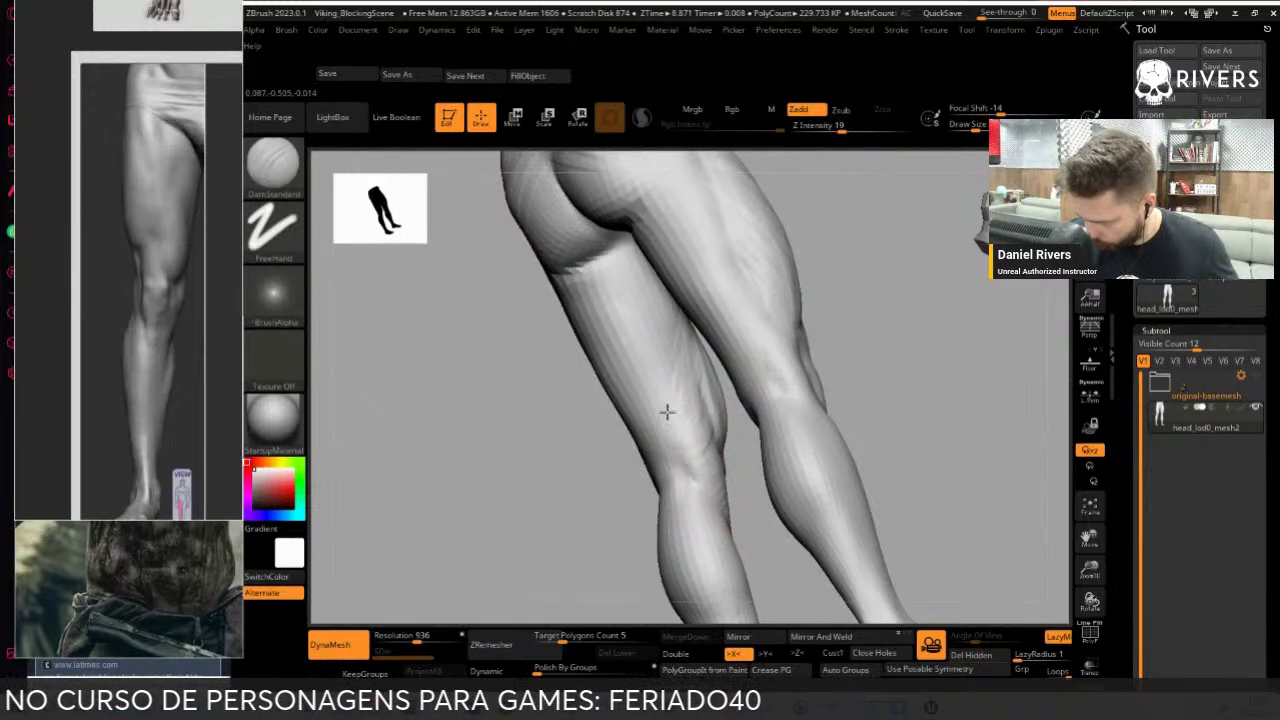
right_click_drag(829, 266, 666, 391)
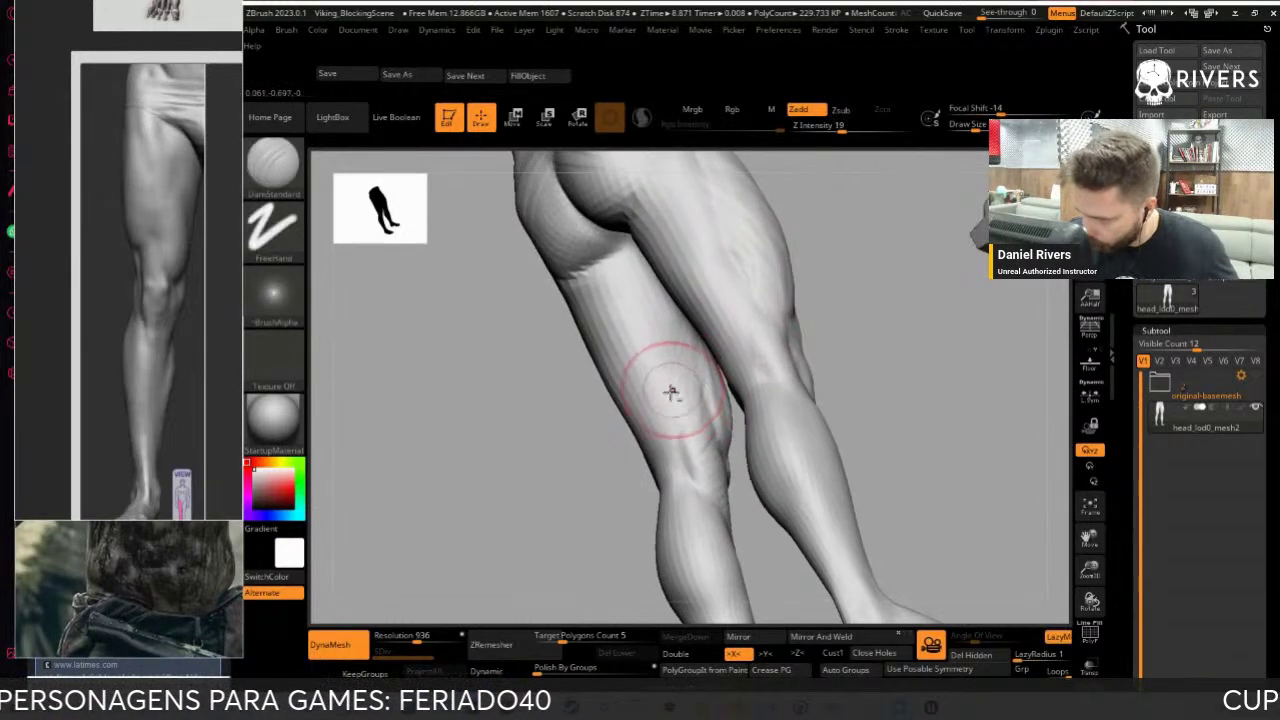
right_click_drag(872, 267, 569, 273)
Snap the legs to a straight back view with the Clay brush selected
key("b")
key("c")
key("l")
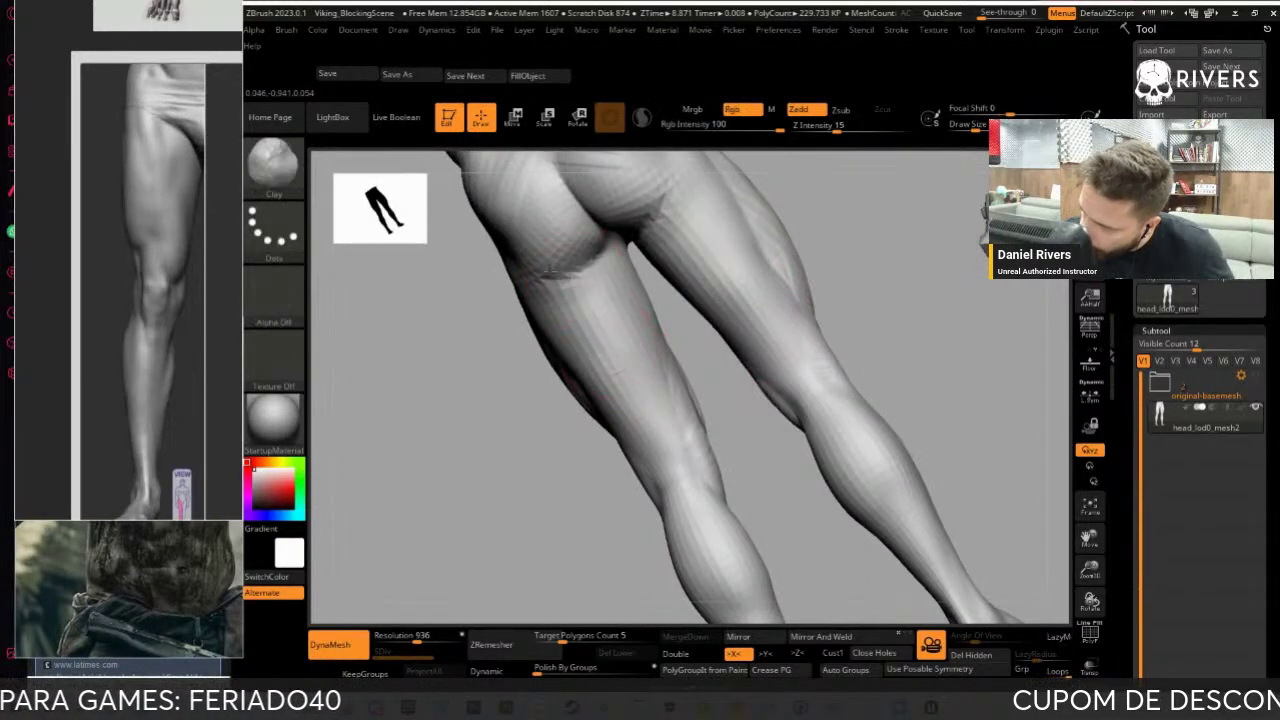
key("shift")
mouse_move(592, 303)
right_mouse_down("shift")
mouse_move(551, 523)
mouse_move(566, 306)
right_mouse_up("shift")
key("b")
key("c")
key("l")
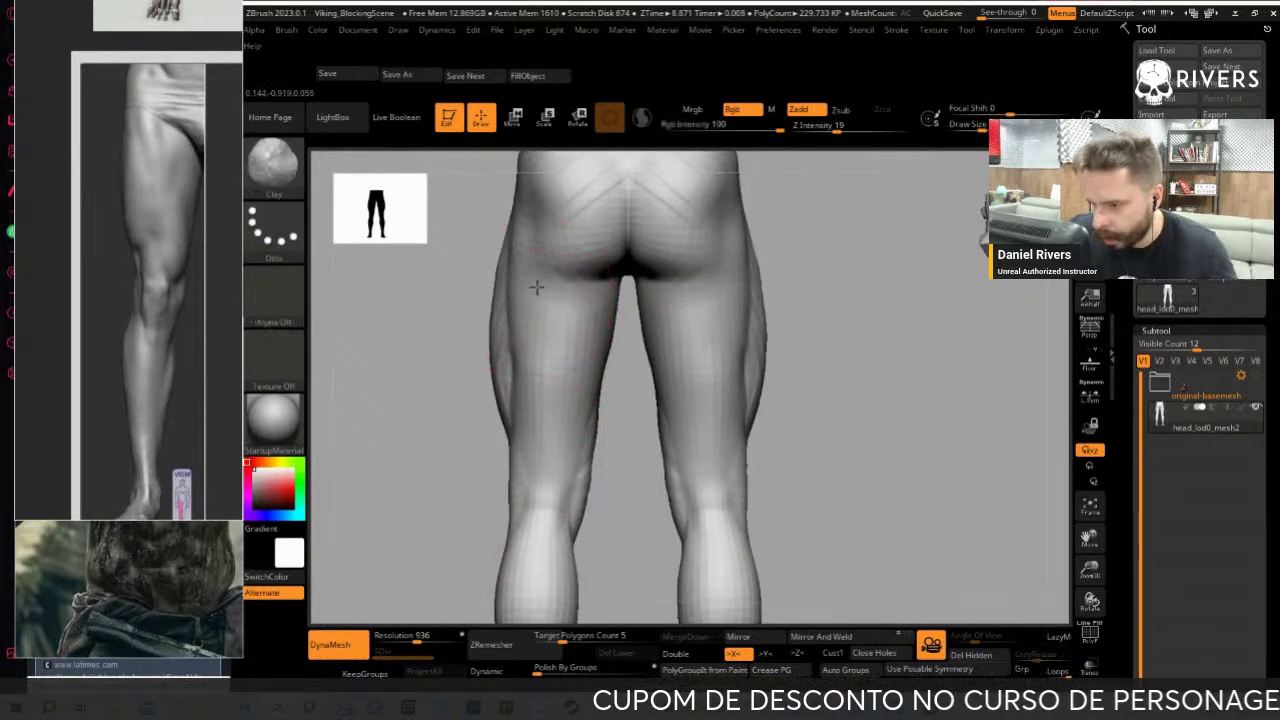
Build up clay on the backs of both thighs and smooth the hamstring strokes
key("b")
key("c")
key("b")
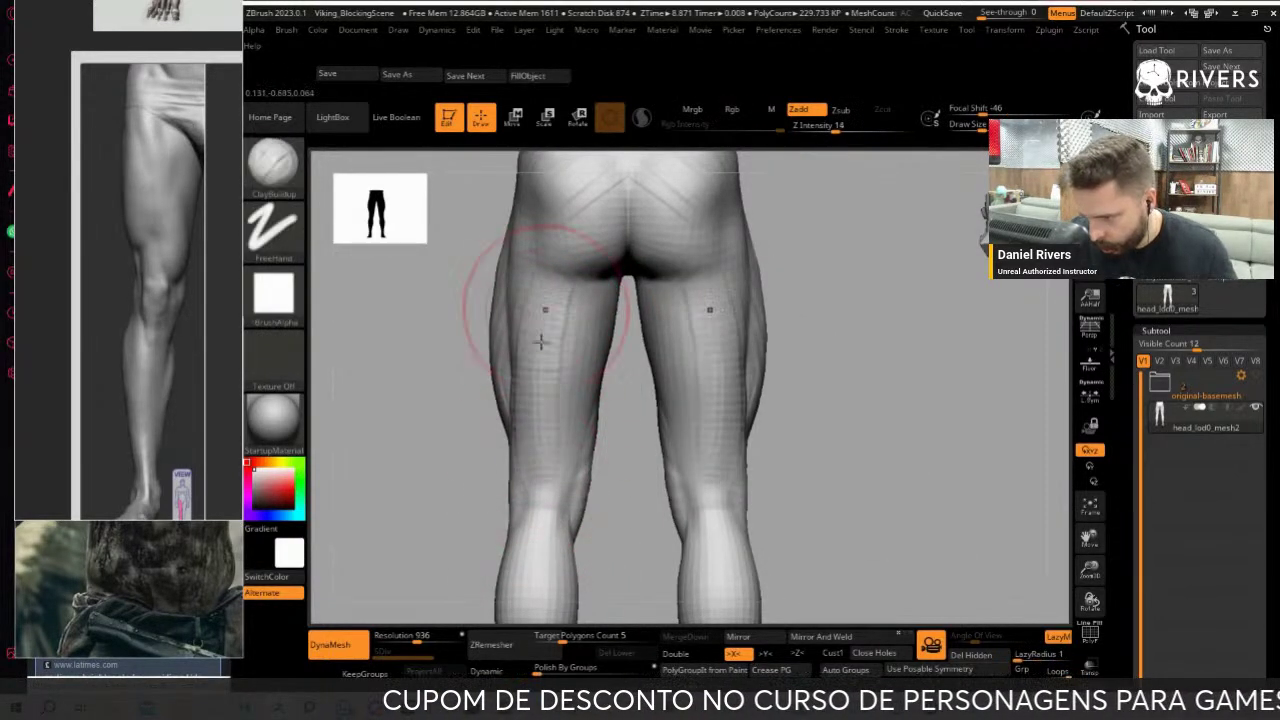
left_click_drag(563, 343, 580, 430)
left_click_drag(630, 360, 625, 470)
left_click_drag(548, 370, 528, 408, "shift")
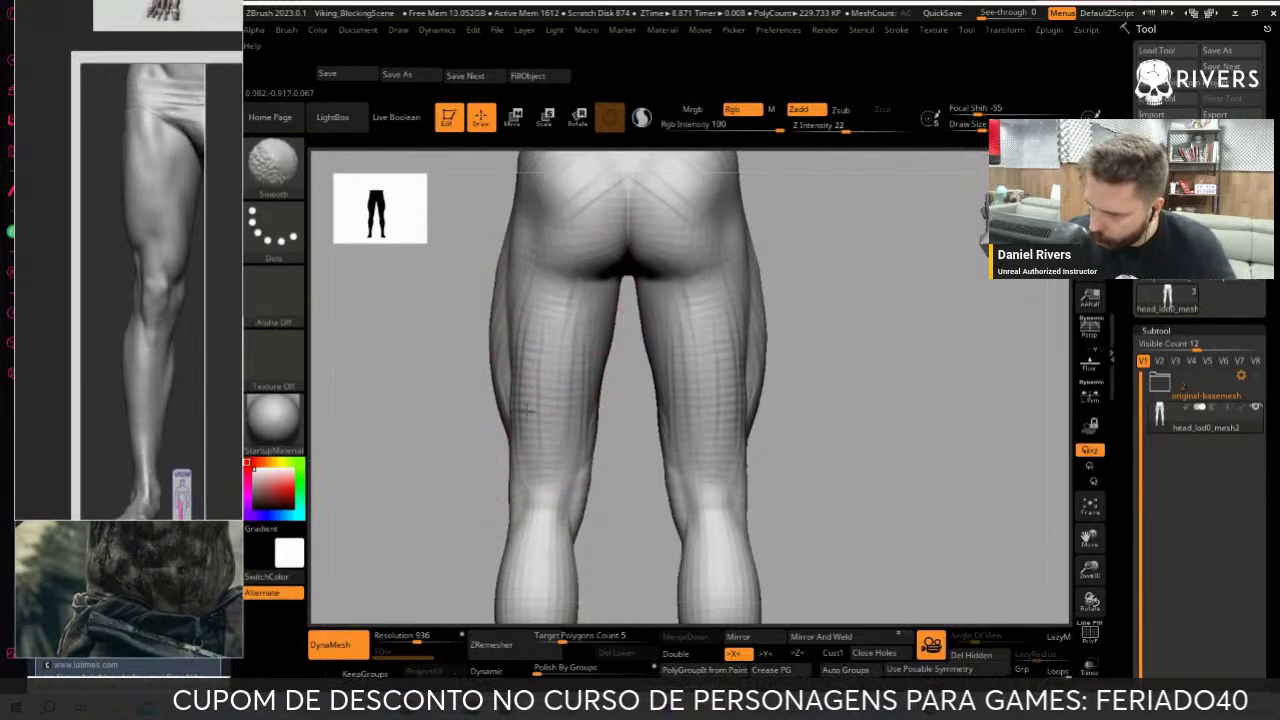
mouse_move(449, 471)
left_mouse_down()
mouse_move(440, 594)
mouse_move(754, 371)
left_mouse_up()
Swap between DamStandard and ClayBuildup while rotating from a three-quarter back view to the front
key("b")
key("d")
key("s")
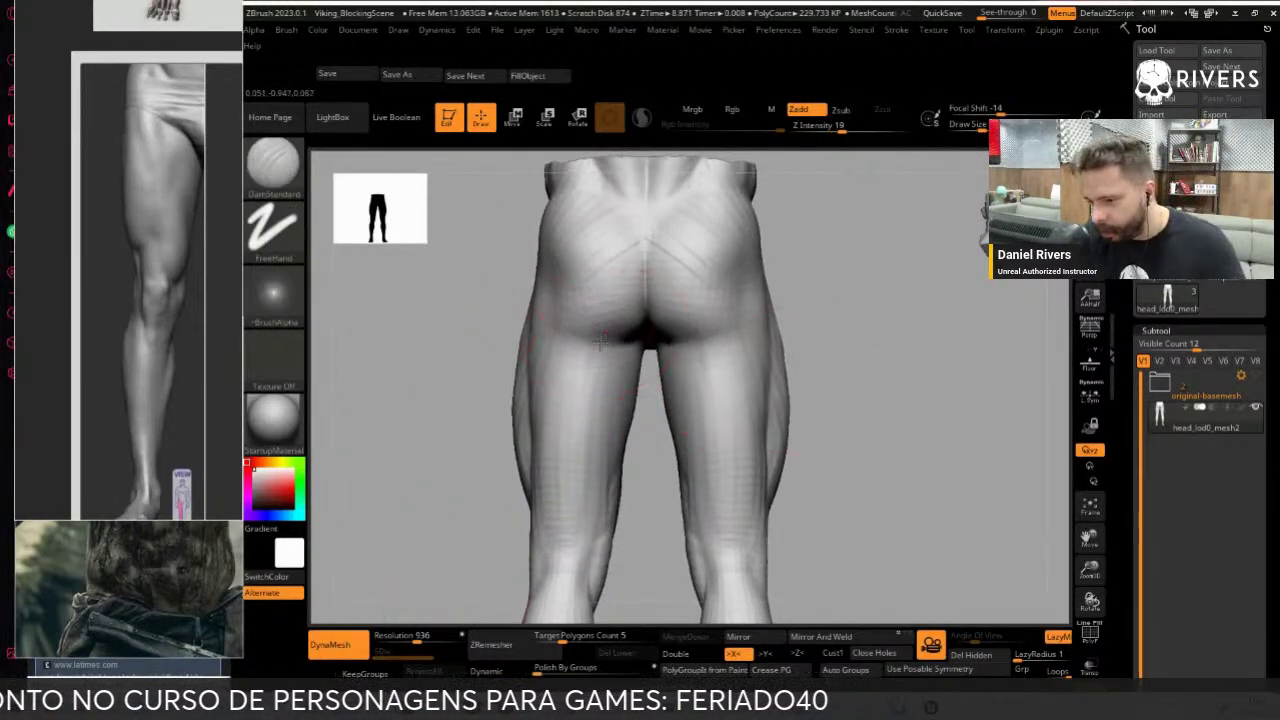
mouse_move(443, 457)
left_mouse_down()
mouse_move(702, 394)
mouse_move(694, 451)
left_mouse_up()
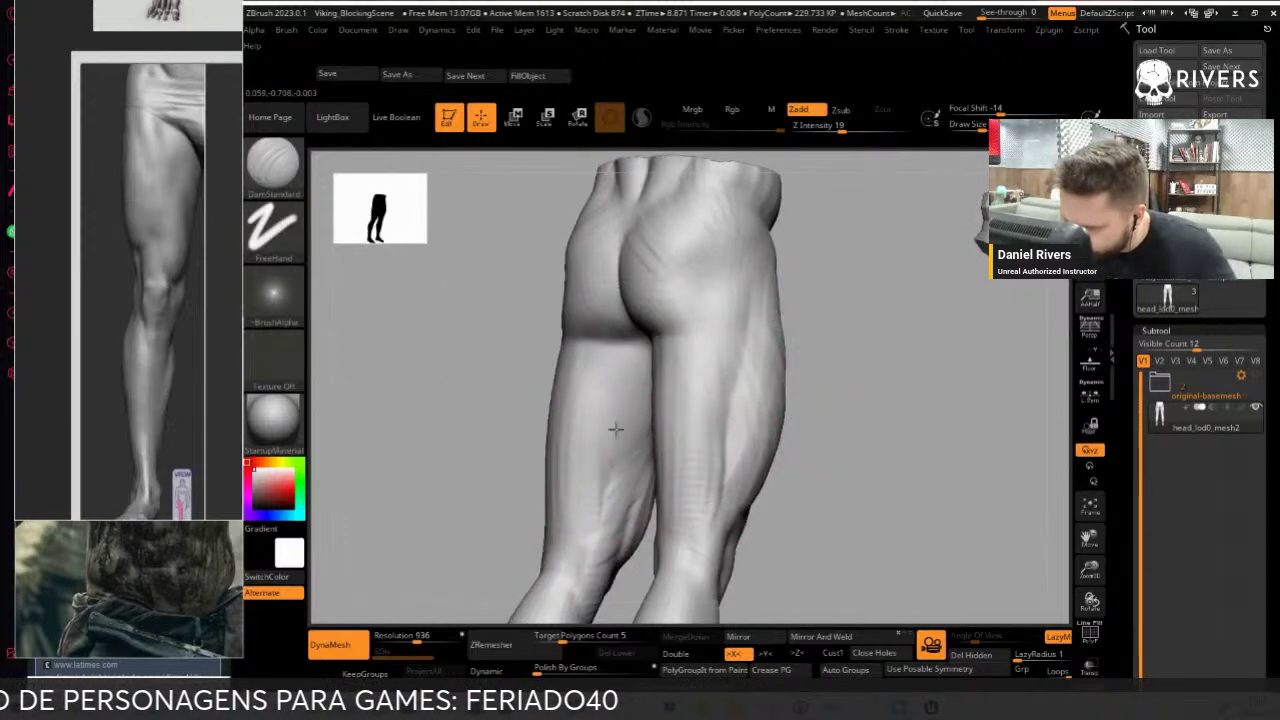
key("b")
key("c")
key("b")
mouse_move(790, 330)
left_mouse_down()
mouse_move(853, 319)
mouse_move(831, 374)
mouse_move(690, 430)
left_mouse_up()
mouse_move(684, 379)
left_mouse_down()
mouse_move(843, 406)
mouse_move(886, 377)
mouse_move(883, 506)
mouse_move(898, 400)
mouse_move(897, 443)
mouse_move(714, 194)
left_mouse_up()
Build up clay on the thigh and knee, shrinking the brush for knee detail
key("b")
key("d")
key("s")
left_click_drag(697, 331, 718, 530)
key("b")
key("c")
key("b")
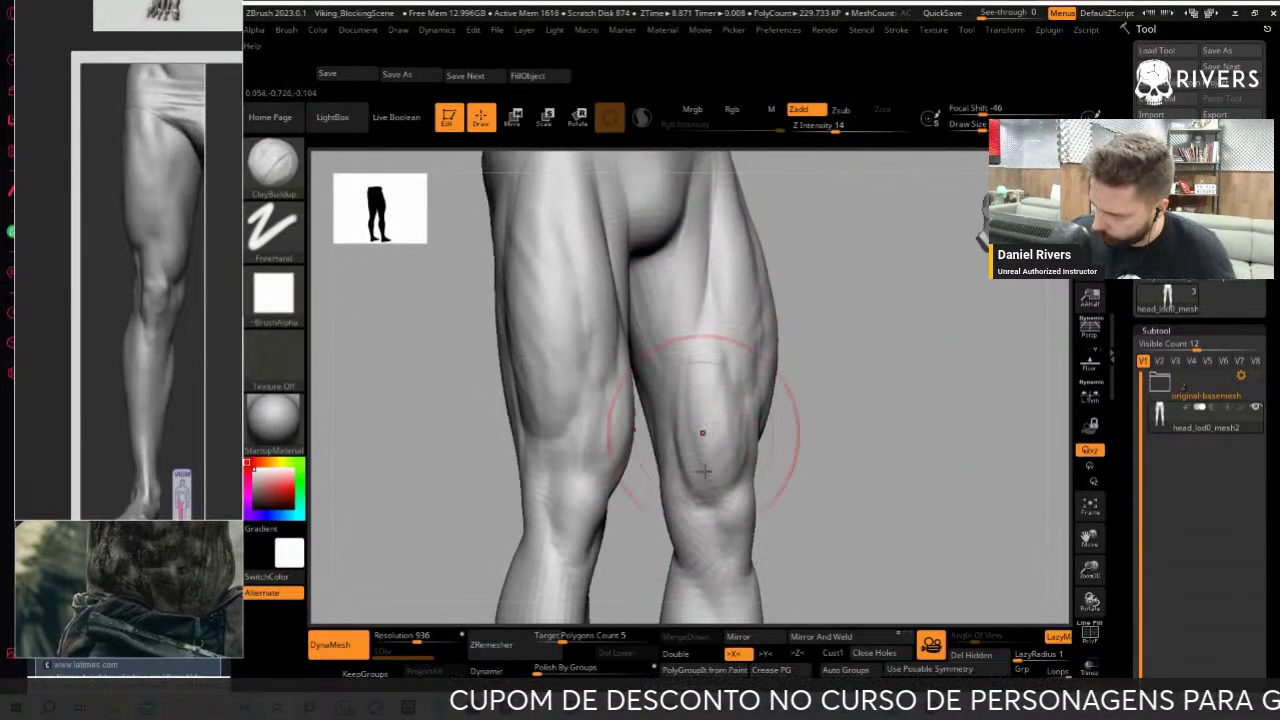
left_click_drag(686, 400, 728, 474)
key("bracketleft")
key("bracketleft")
key("bracketleft")
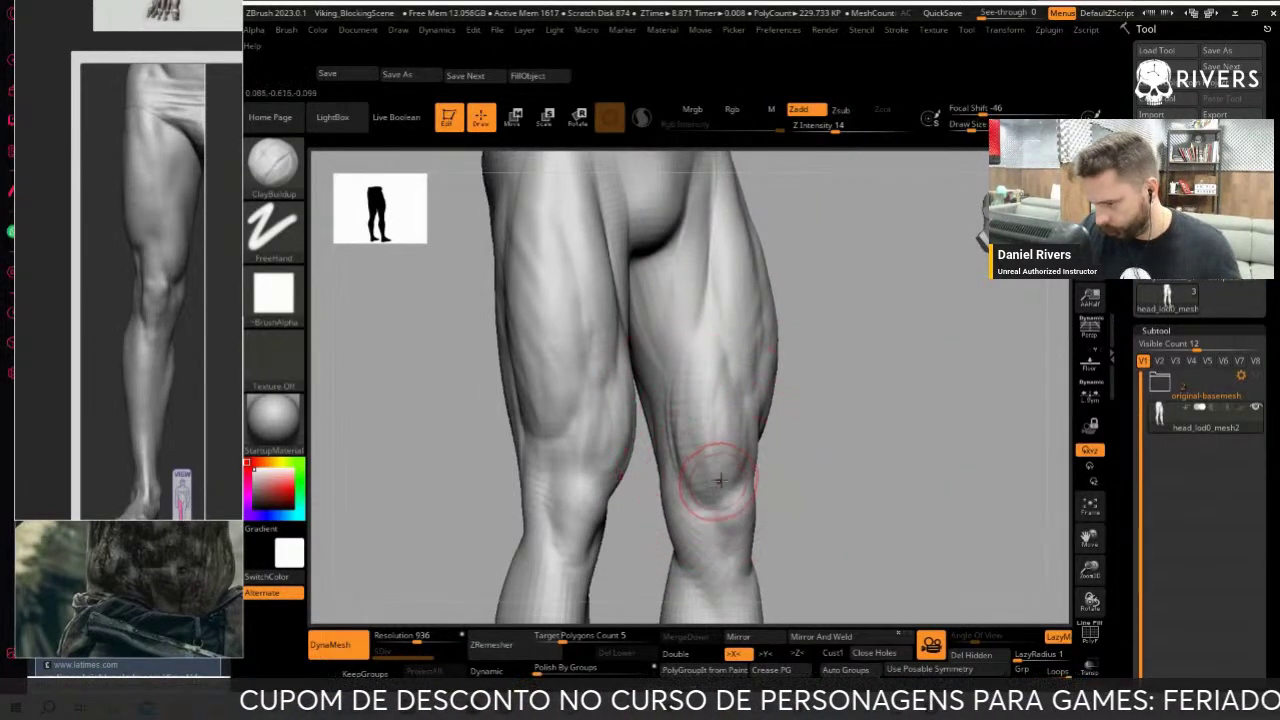
key("s")
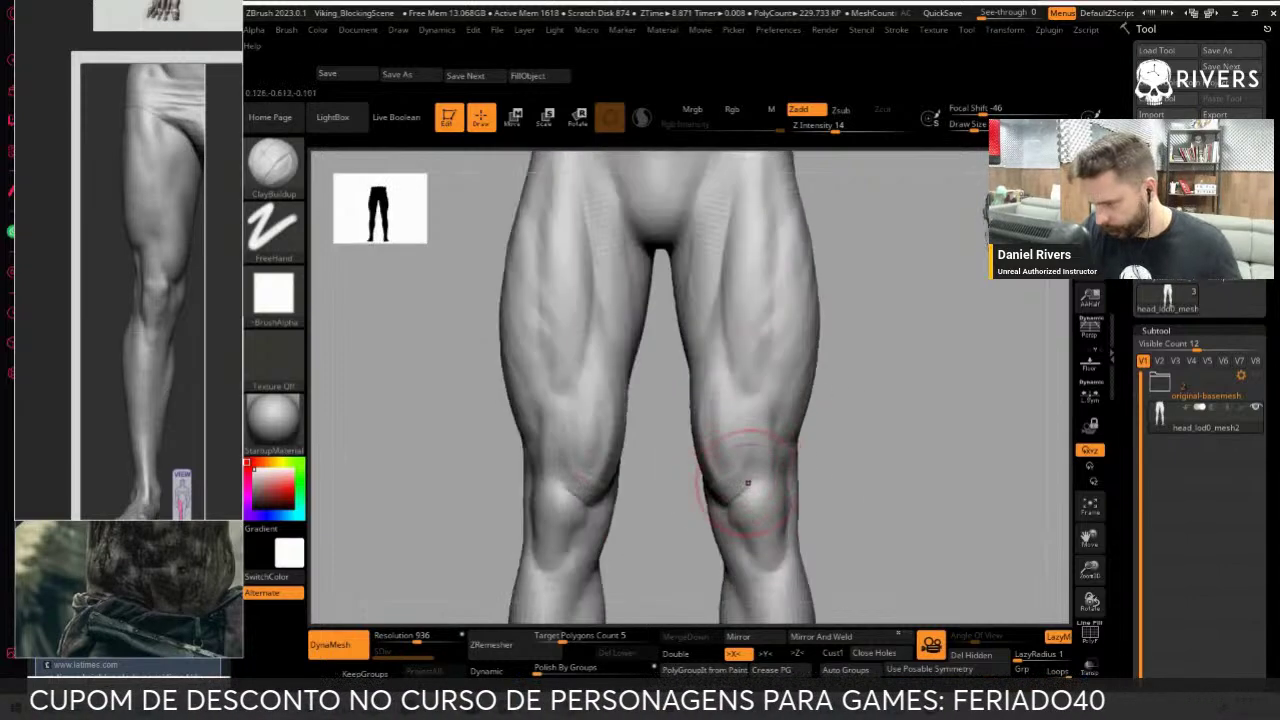
Work the right thigh from the front with the dotted clay and DamStandard brushes
mouse_move(747, 483)
right_mouse_down()
mouse_move(708, 508)
mouse_move(797, 451)
right_mouse_up()
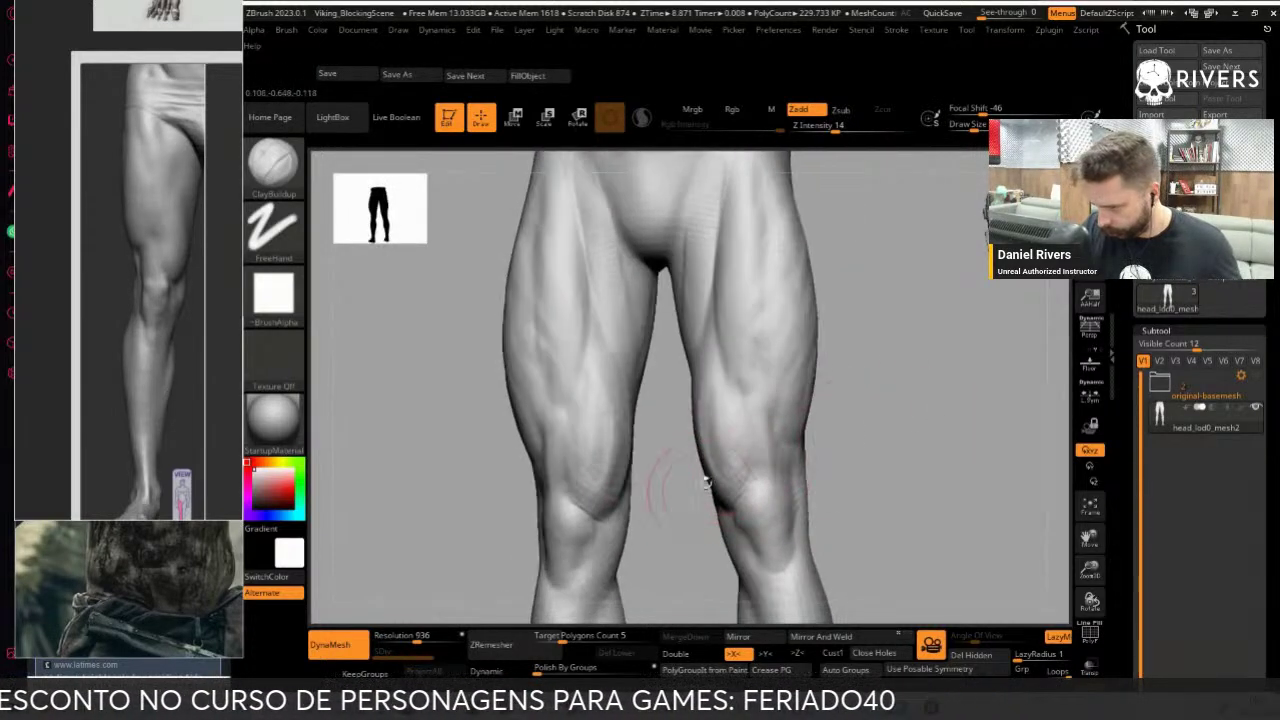
right_click_drag(706, 483, 878, 400)
key("b")
key("c")
key("l")
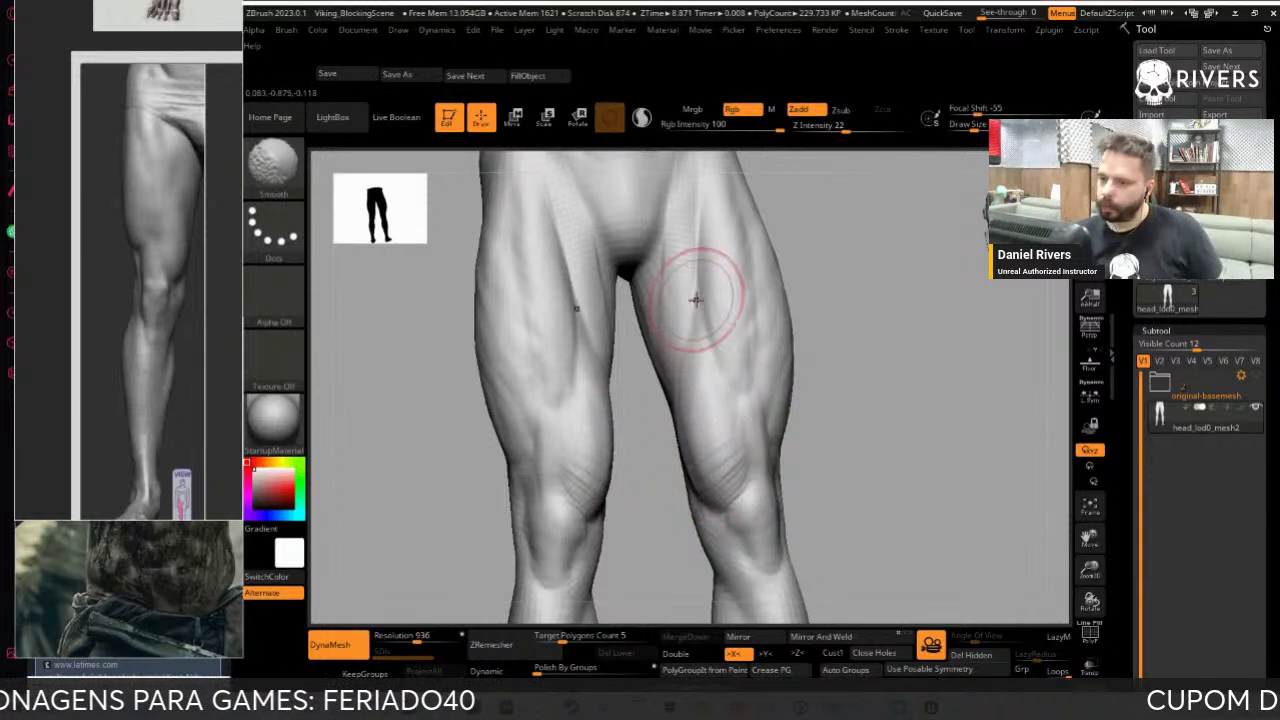
right_click_drag(694, 286, 696, 327)
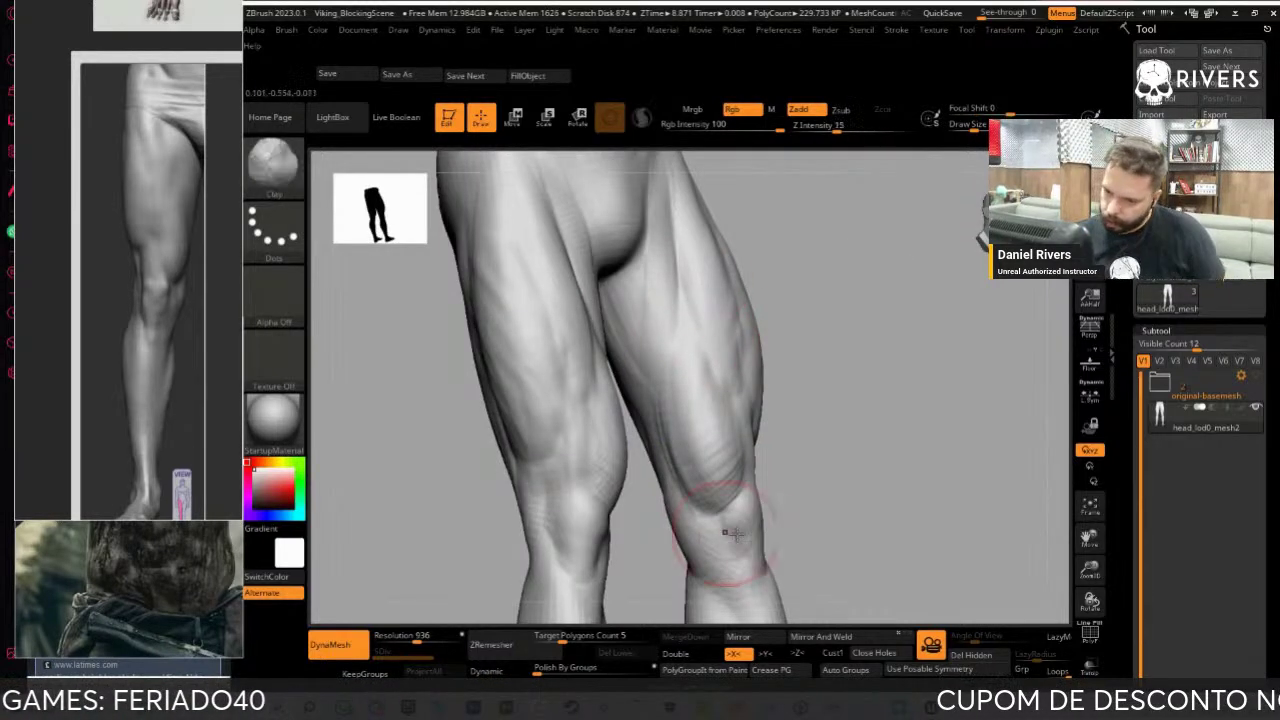
right_click_drag(686, 540, 671, 520)
key("b")
key("d")
key("s")
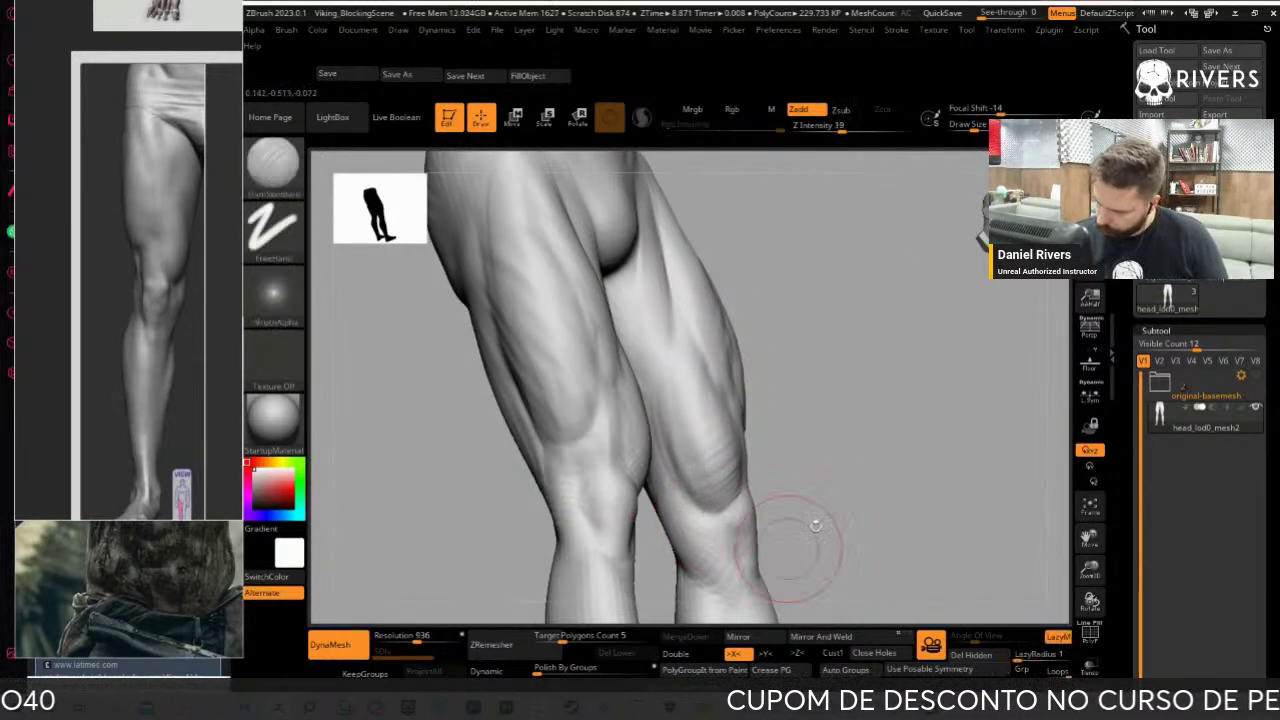
Carve the inner knee and thigh muscle in side view, then smooth the thigh surface
mouse_move(794, 537)
right_mouse_down()
mouse_move(737, 443)
mouse_move(662, 432)
right_mouse_up()
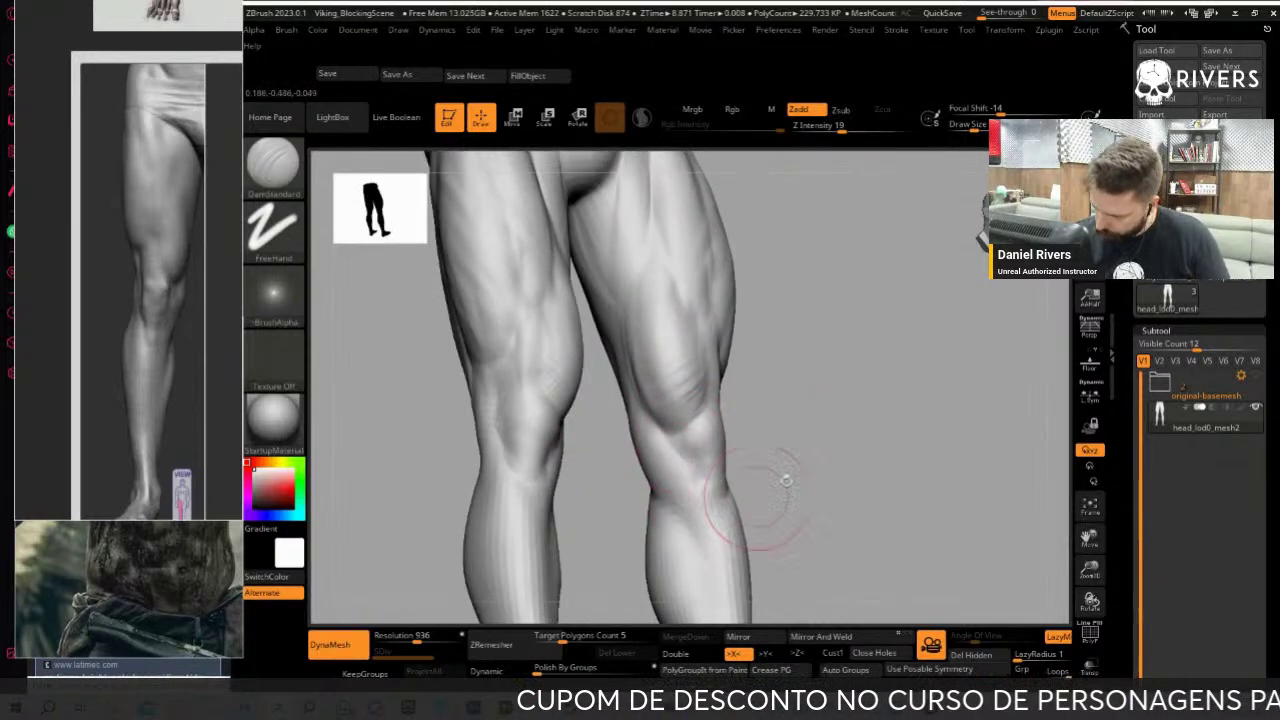
mouse_move(786, 481)
right_mouse_down()
mouse_move(780, 491)
mouse_move(834, 397)
right_mouse_up()
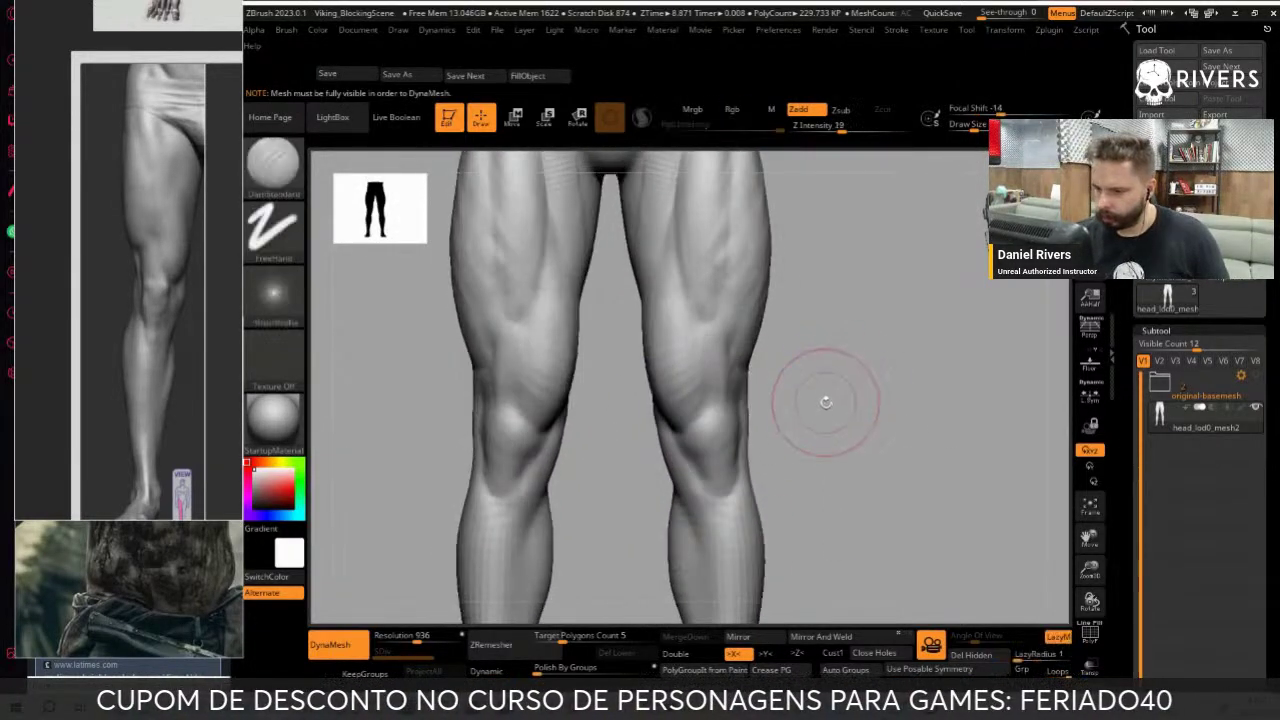
mouse_move(826, 402)
right_mouse_down()
mouse_move(820, 443)
mouse_move(806, 449)
mouse_move(748, 407)
right_mouse_up()
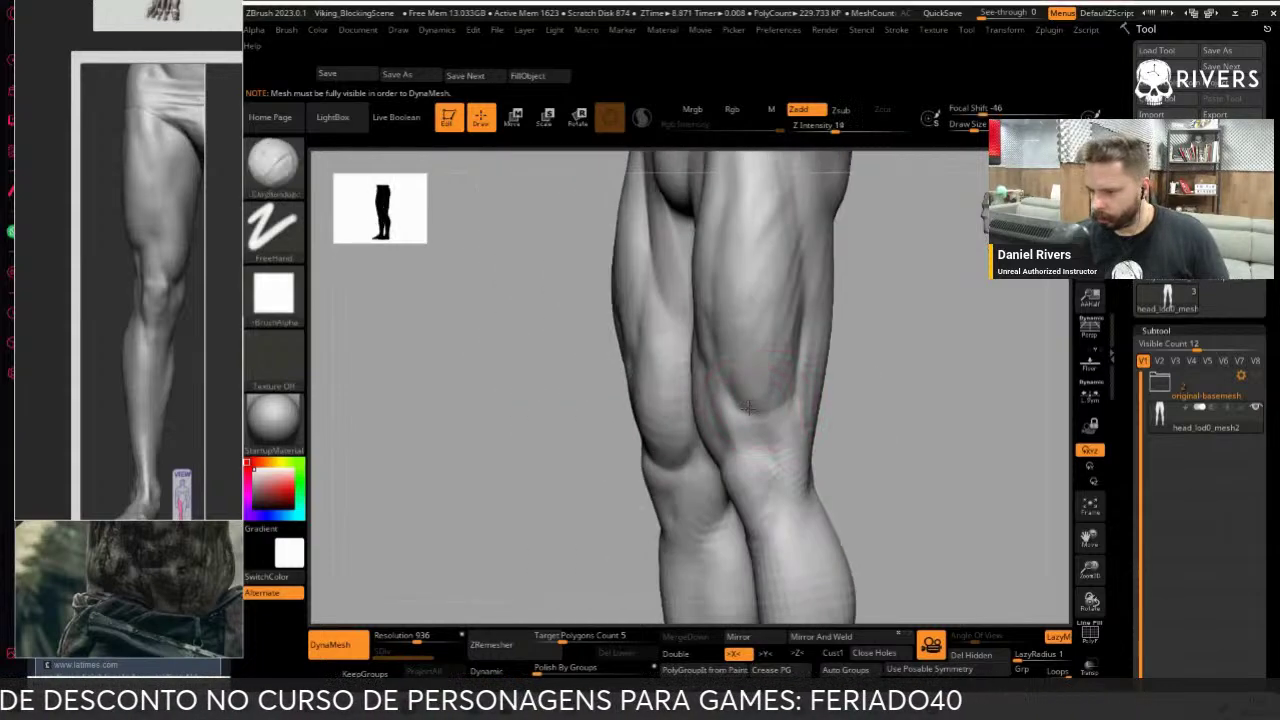
mouse_move(745, 372)
left_mouse_down()
mouse_move(790, 410)
mouse_move(756, 305)
left_mouse_up()
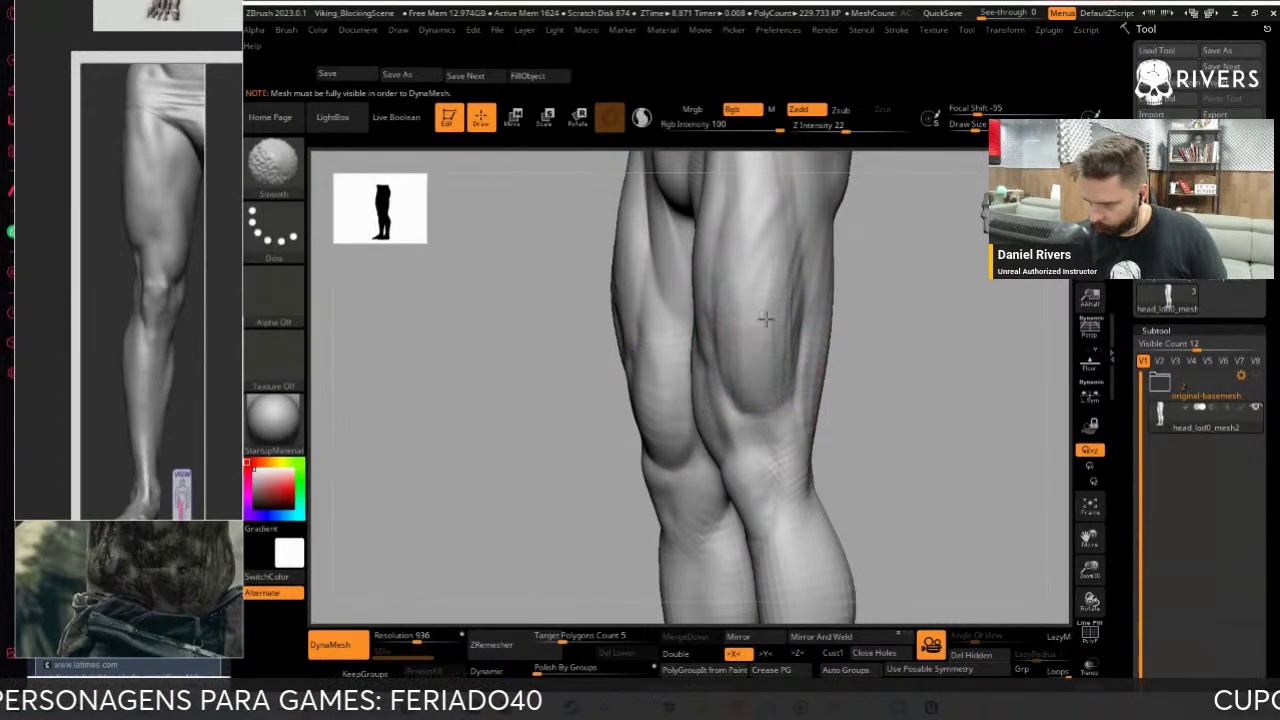
right_click_drag(857, 286, 791, 337)
left_click_drag(791, 337, 800, 370, "shift")
mouse_move(886, 429)
right_mouse_down()
mouse_move(918, 417)
mouse_move(857, 434)
mouse_move(873, 477)
mouse_move(851, 466)
mouse_move(877, 449)
mouse_move(823, 514)
mouse_move(783, 503)
mouse_move(863, 406)
mouse_move(854, 434)
mouse_move(770, 420)
right_mouse_up()
Alternate DamStandard and ClayBuildup on the knees, seen close up and from the front
key("b")
key("d")
key("s")
key("b")
key("c")
key("b")
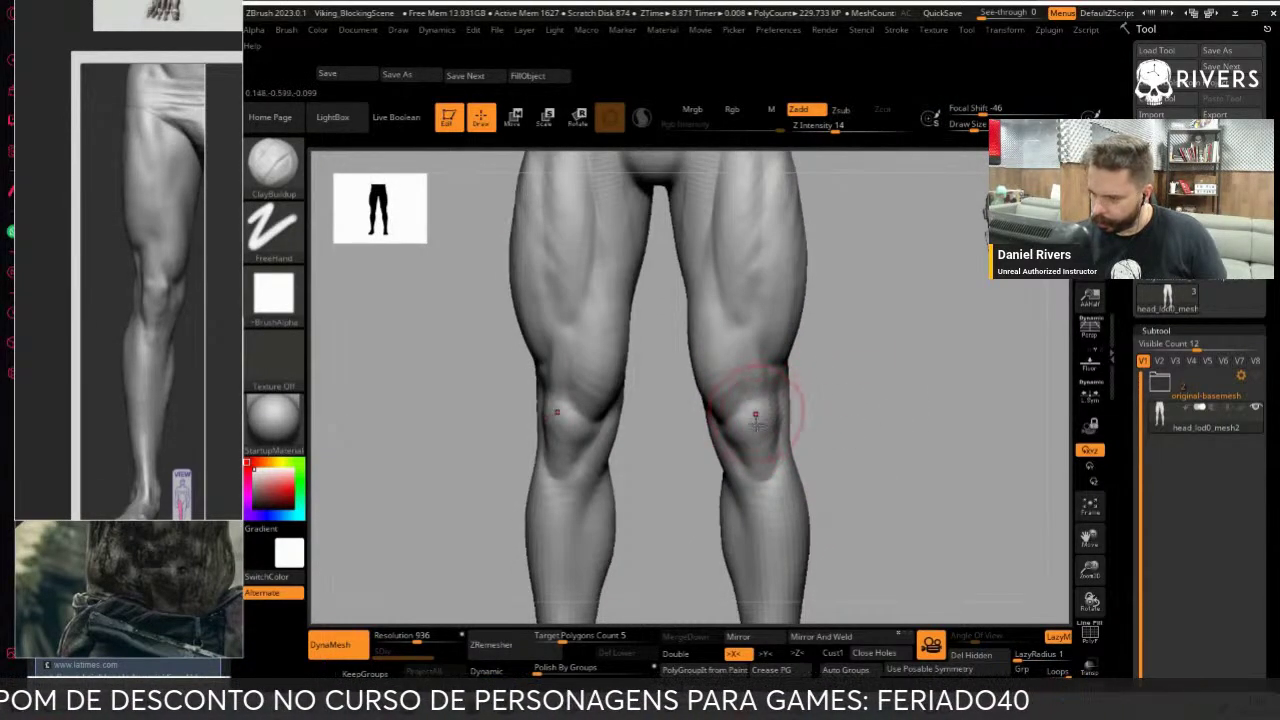
mouse_move(794, 414)
right_mouse_down()
mouse_move(829, 420)
mouse_move(813, 397)
right_mouse_up()
key("b")
key("d")
key("s")
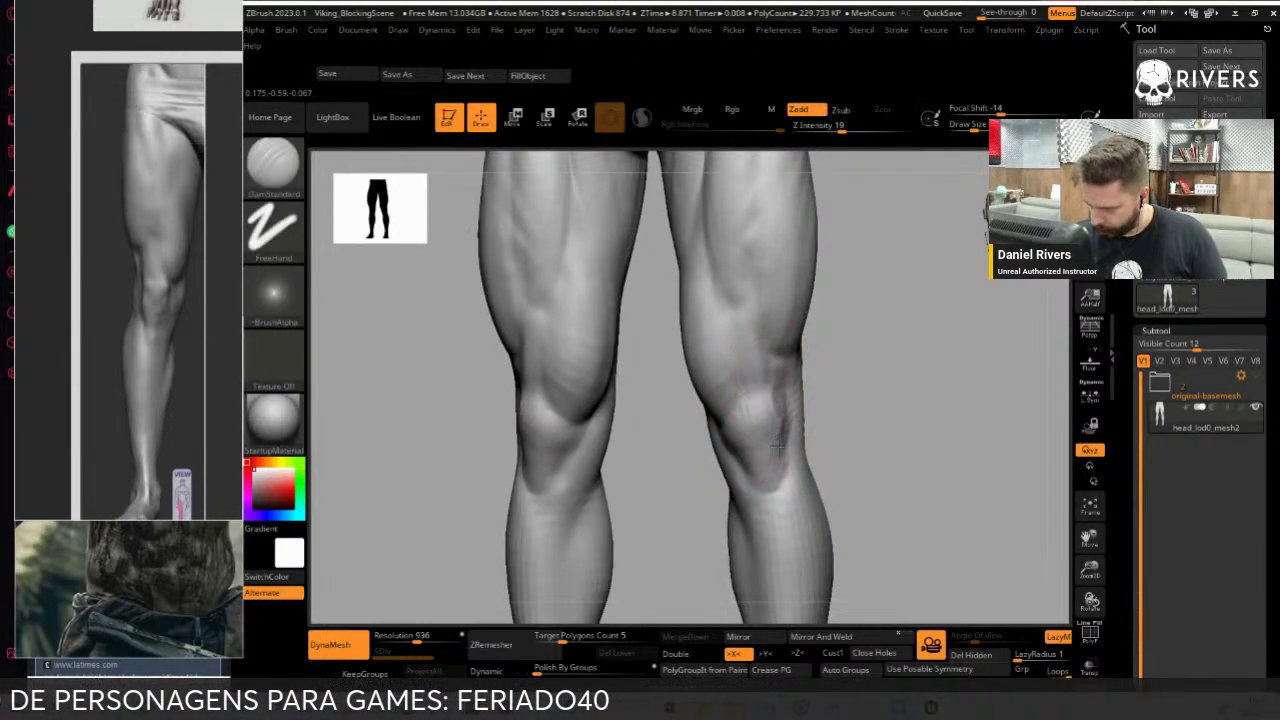
right_click_drag(778, 447, 790, 414)
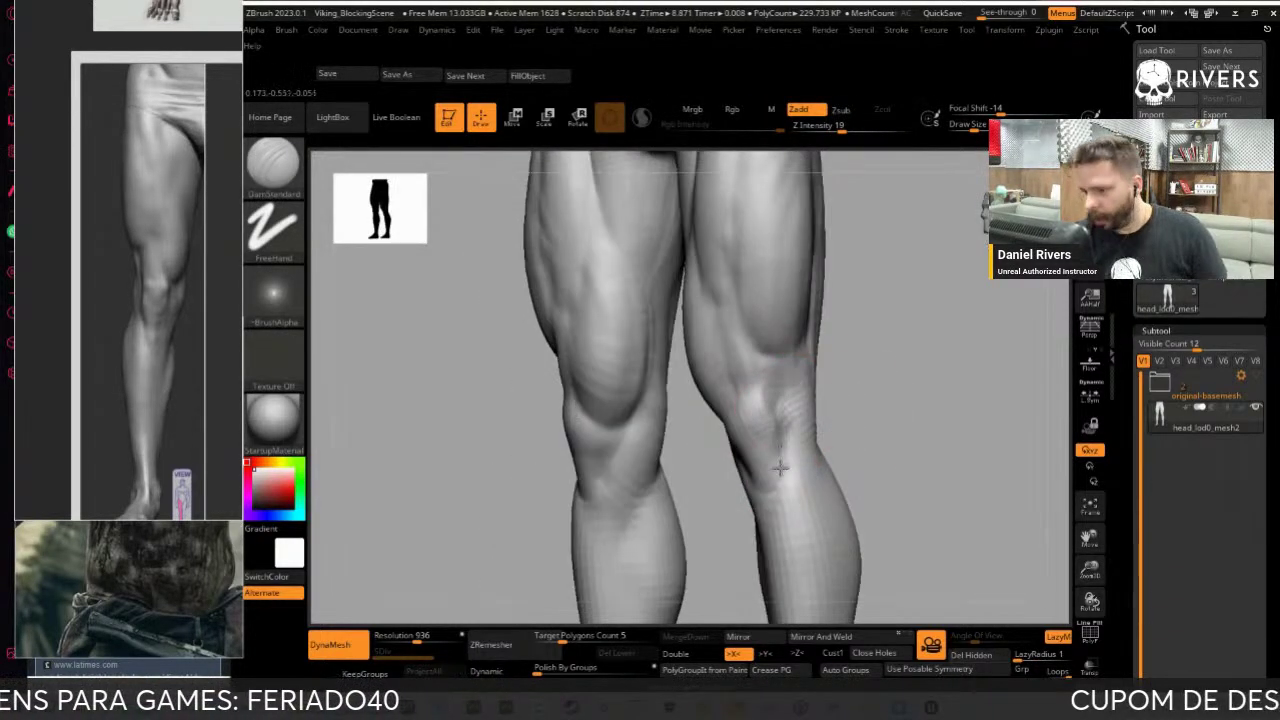
right_click_drag(779, 467, 831, 460)
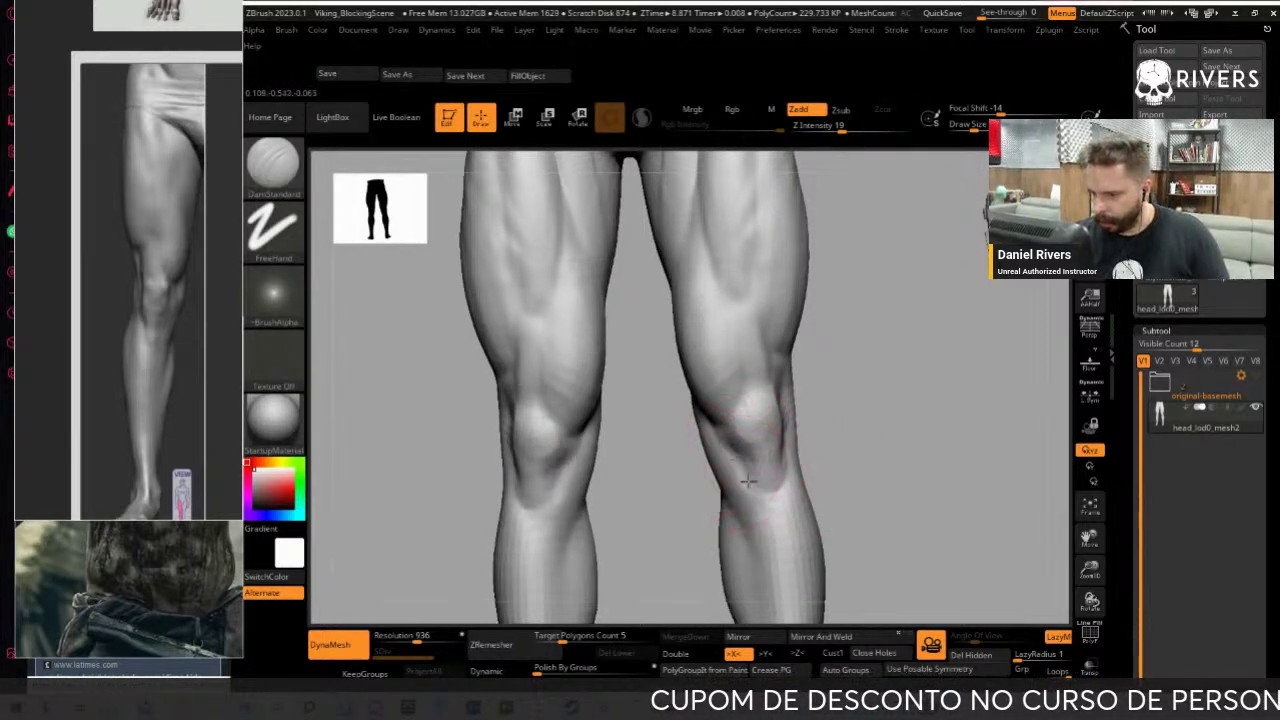
Shift-smooth the shins, the backs of the thighs and the buttocks
key("shift")
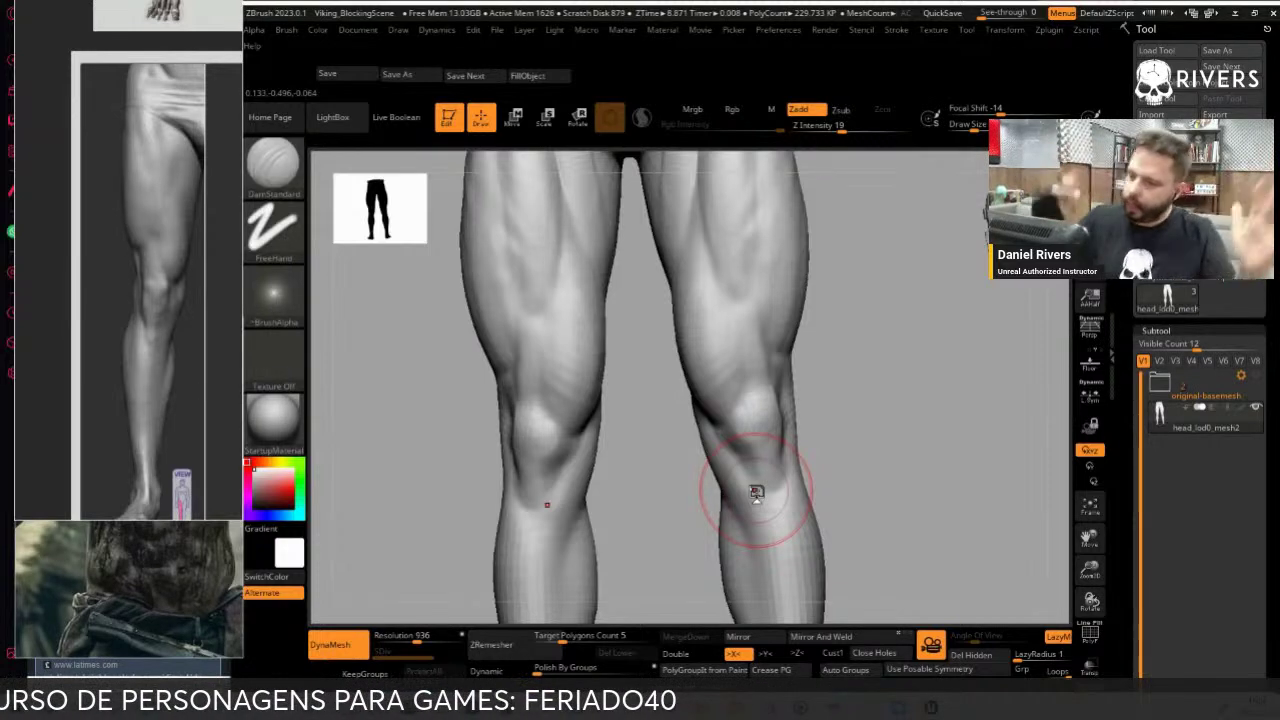
mouse_move(820, 428)
left_mouse_down()
mouse_move(815, 383)
mouse_move(886, 294)
mouse_move(760, 420)
left_mouse_up()
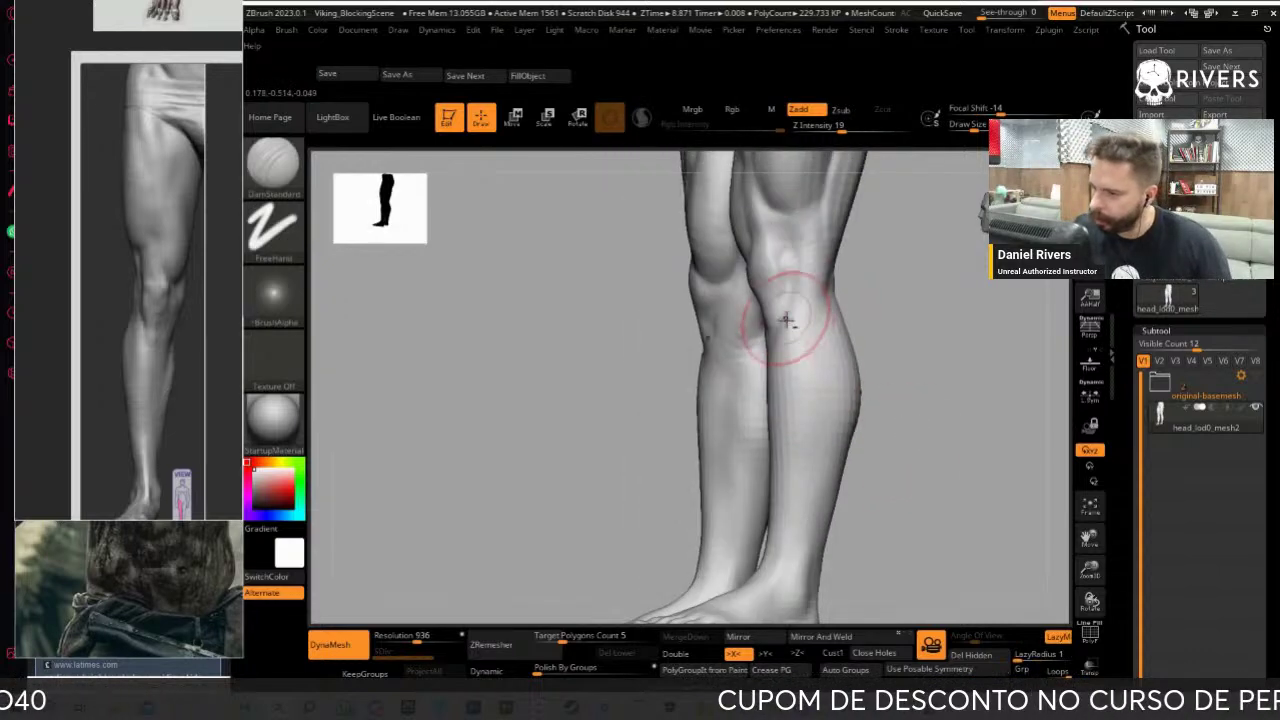
mouse_move(865, 305)
left_mouse_down()
mouse_move(903, 291)
mouse_move(814, 237)
mouse_move(688, 470)
mouse_move(694, 391)
mouse_move(674, 397)
left_mouse_up()
left_click_drag(809, 211, 727, 397)
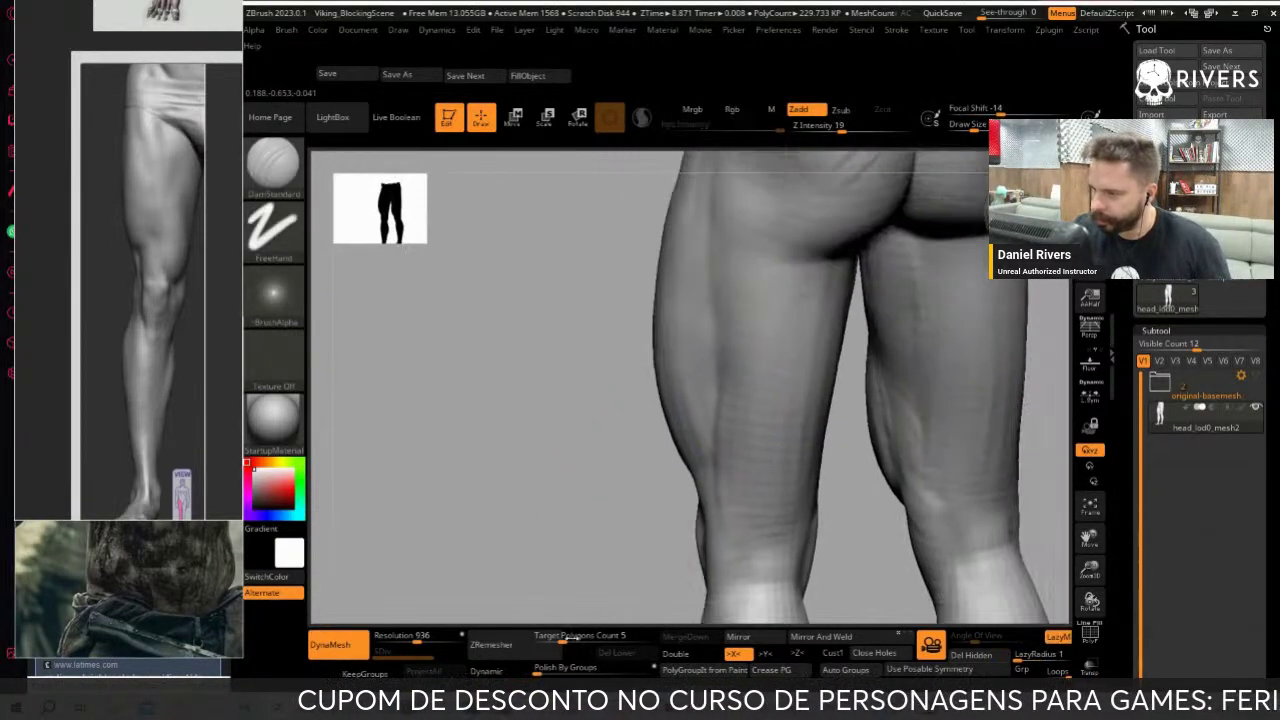
mouse_move(766, 543)
left_mouse_down()
mouse_move(529, 571)
mouse_move(845, 468)
mouse_move(900, 463)
mouse_move(894, 491)
left_mouse_up()
key("b")
key("d")
key("s")
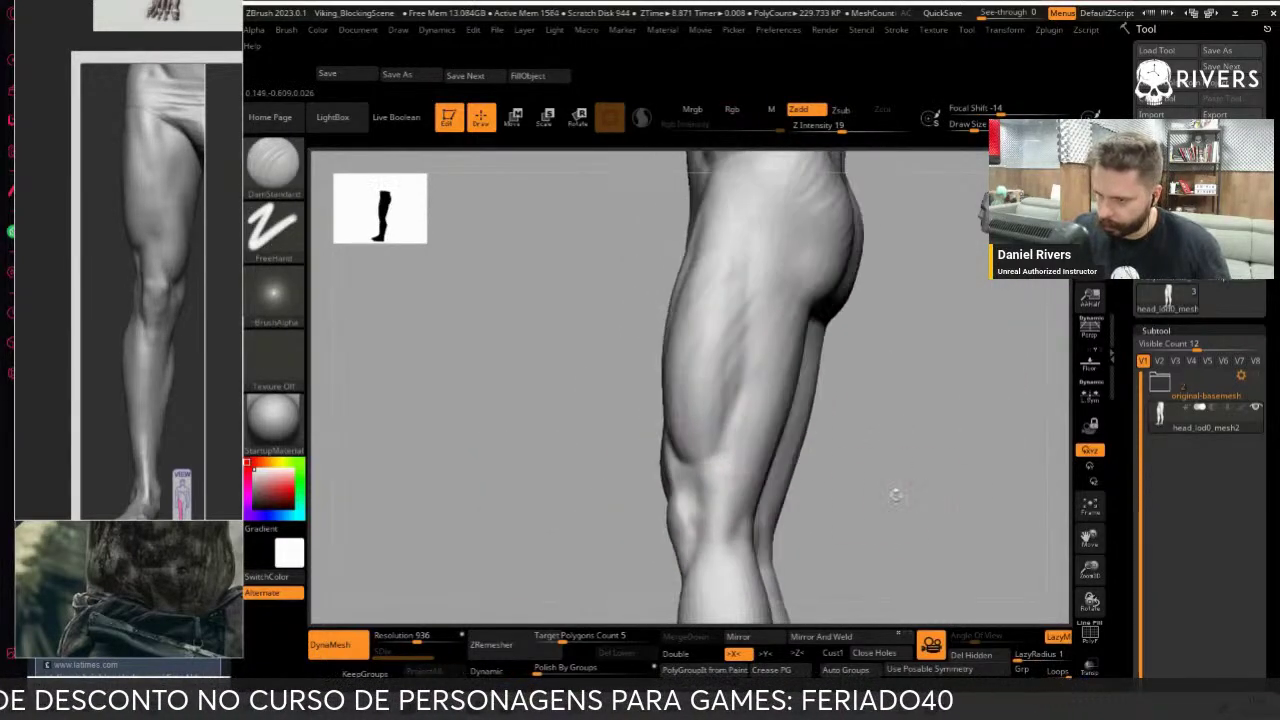
scroll(102, 398, "down", 2)
scroll(144, 422, "up", 2)
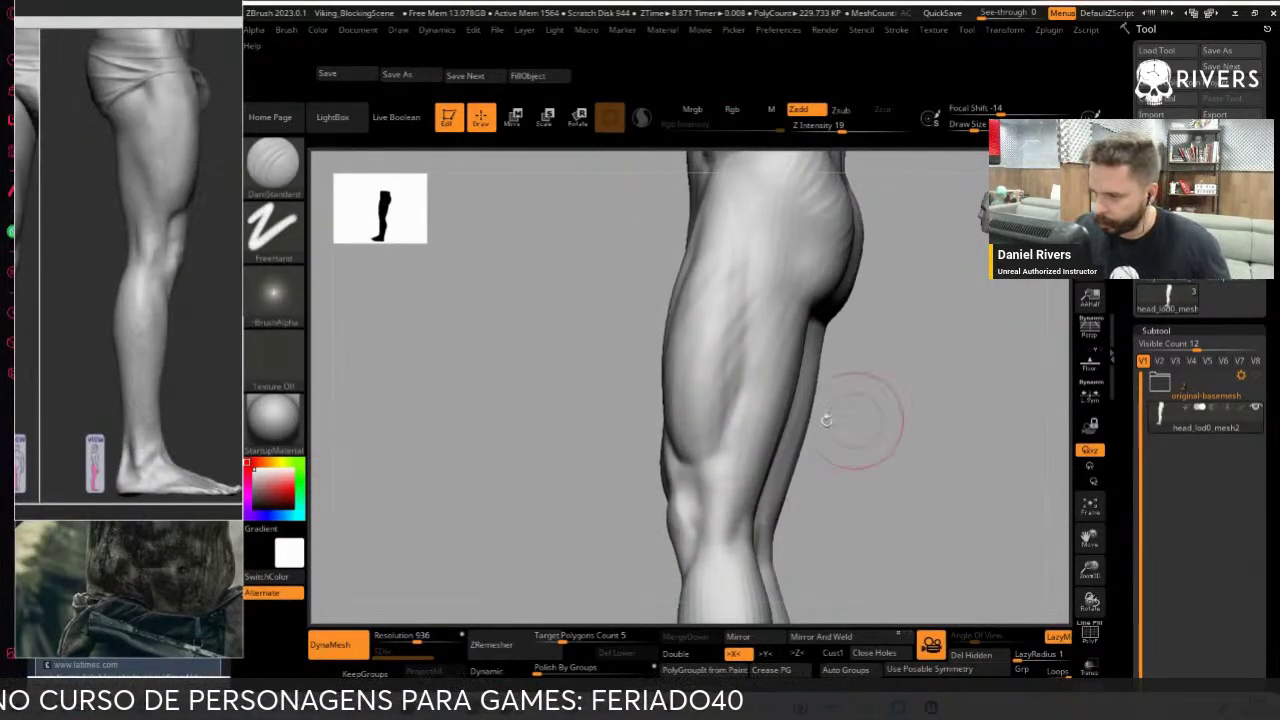
Add clay and carve fine muscle lines on the back of the leg and buttock
key("b")
key("c")
key("b")
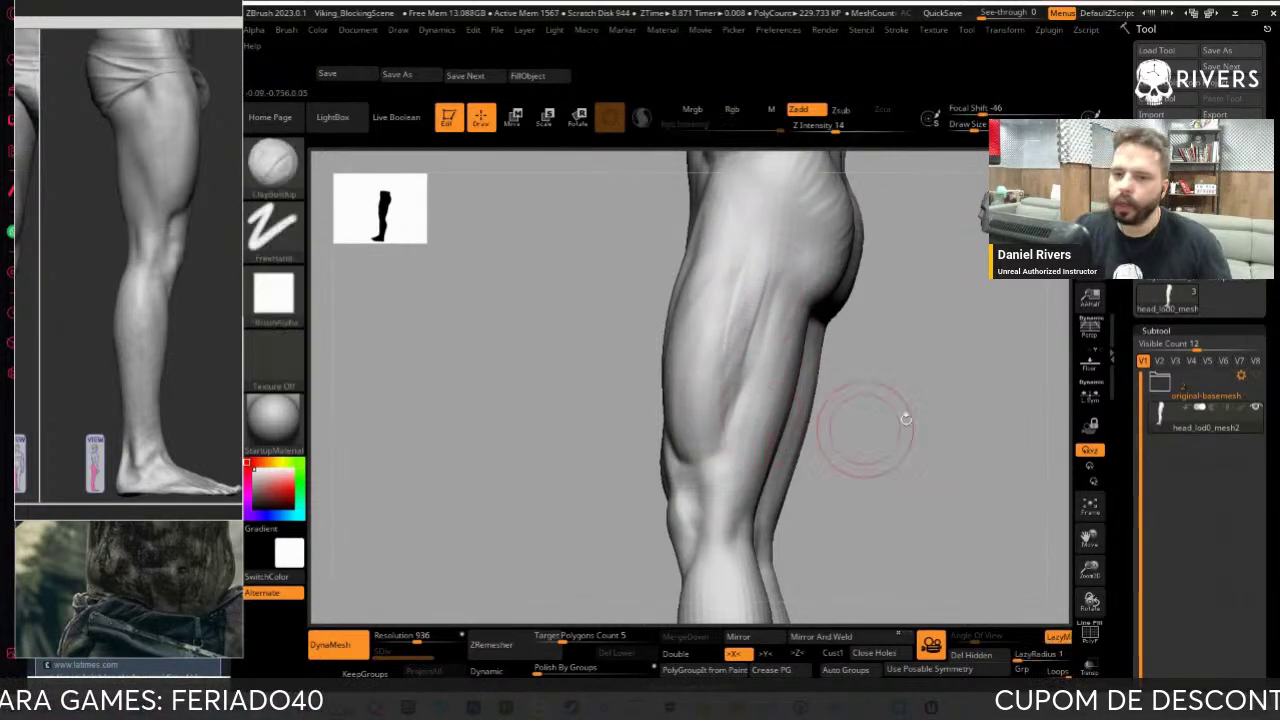
left_click_drag(863, 429, 888, 480)
key("b")
key("d")
key("s")
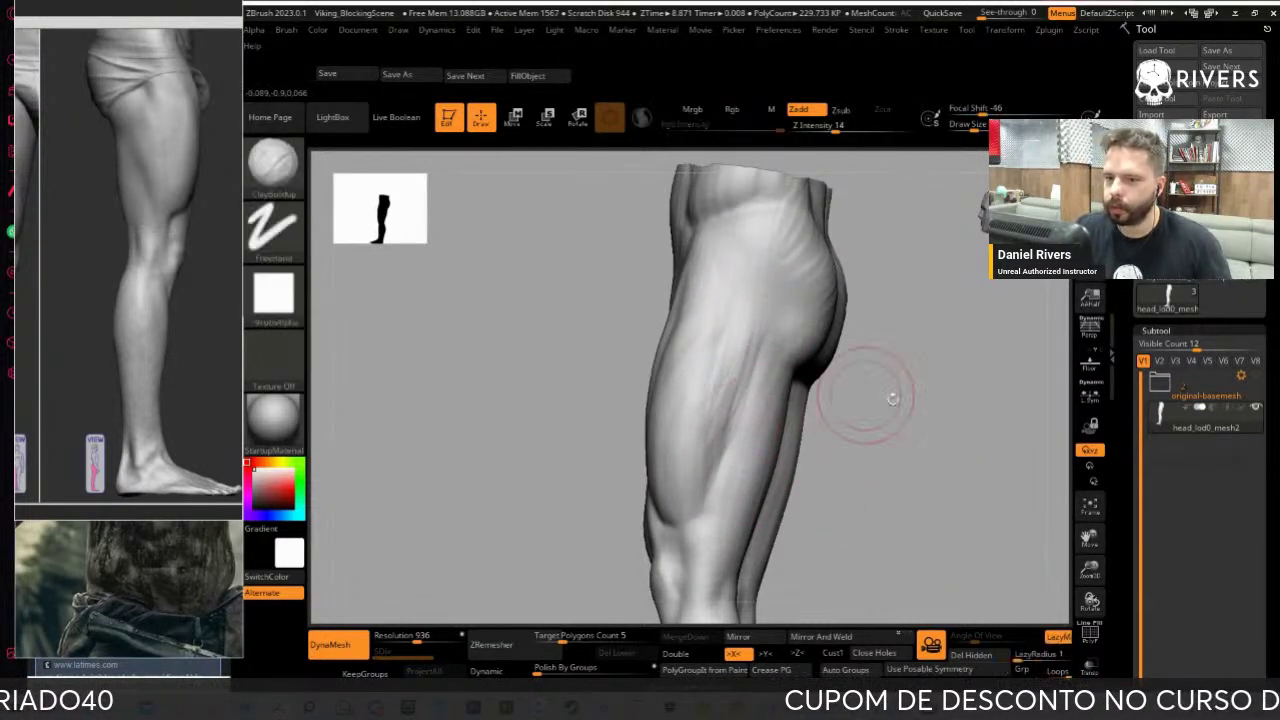
left_click_drag(857, 394, 750, 390)
mouse_move(805, 440)
left_mouse_down()
mouse_move(886, 509)
mouse_move(829, 376)
left_mouse_up()
Build up the outer hip and upper thigh with clay and smooth it into the glutes
key("b")
key("c")
key("b")
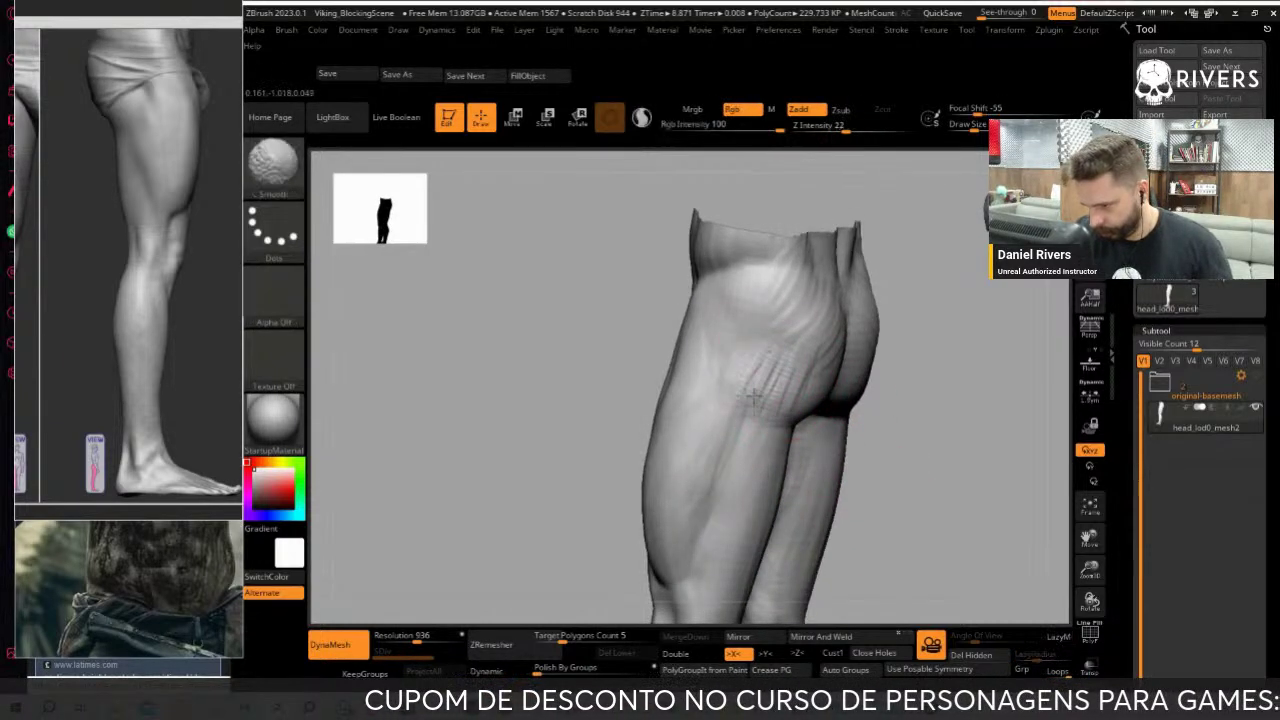
key("b")
key("d")
key("s")
mouse_move(890, 400)
left_mouse_down()
mouse_move(917, 434)
mouse_move(733, 362)
left_mouse_up()
key("b")
key("c")
key("b")
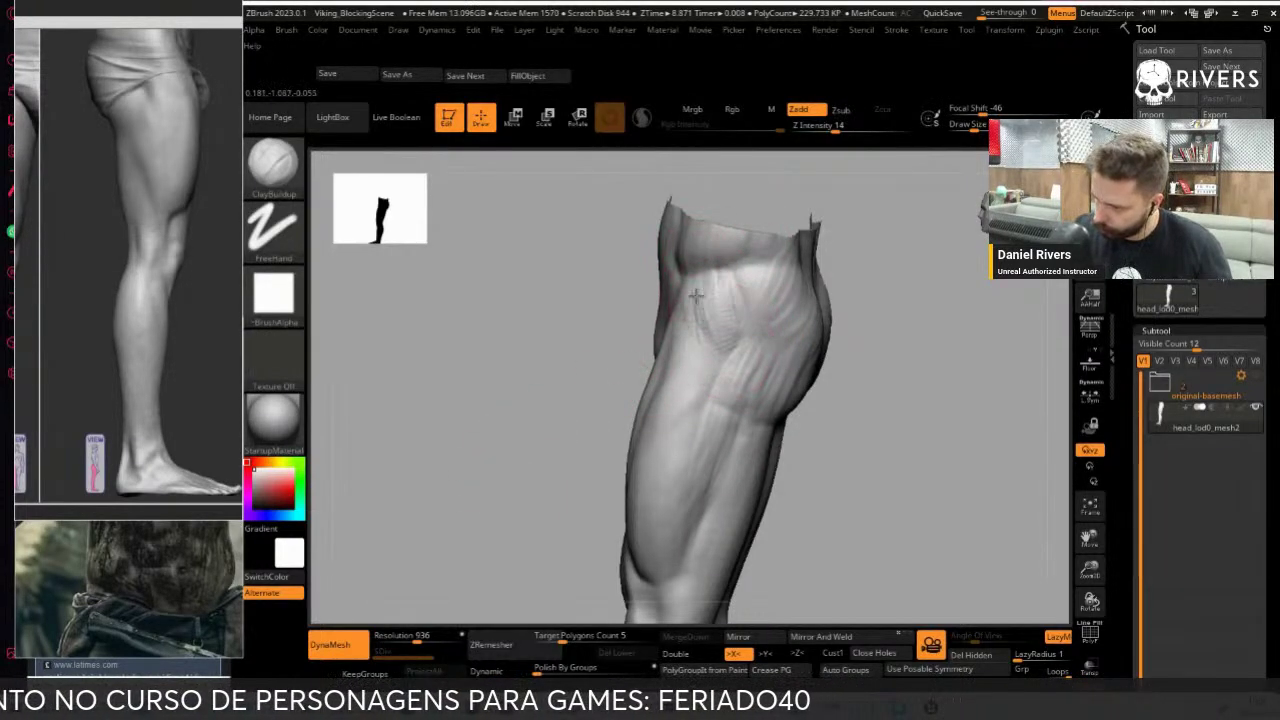
left_click_drag(695, 295, 734, 308, "shift")
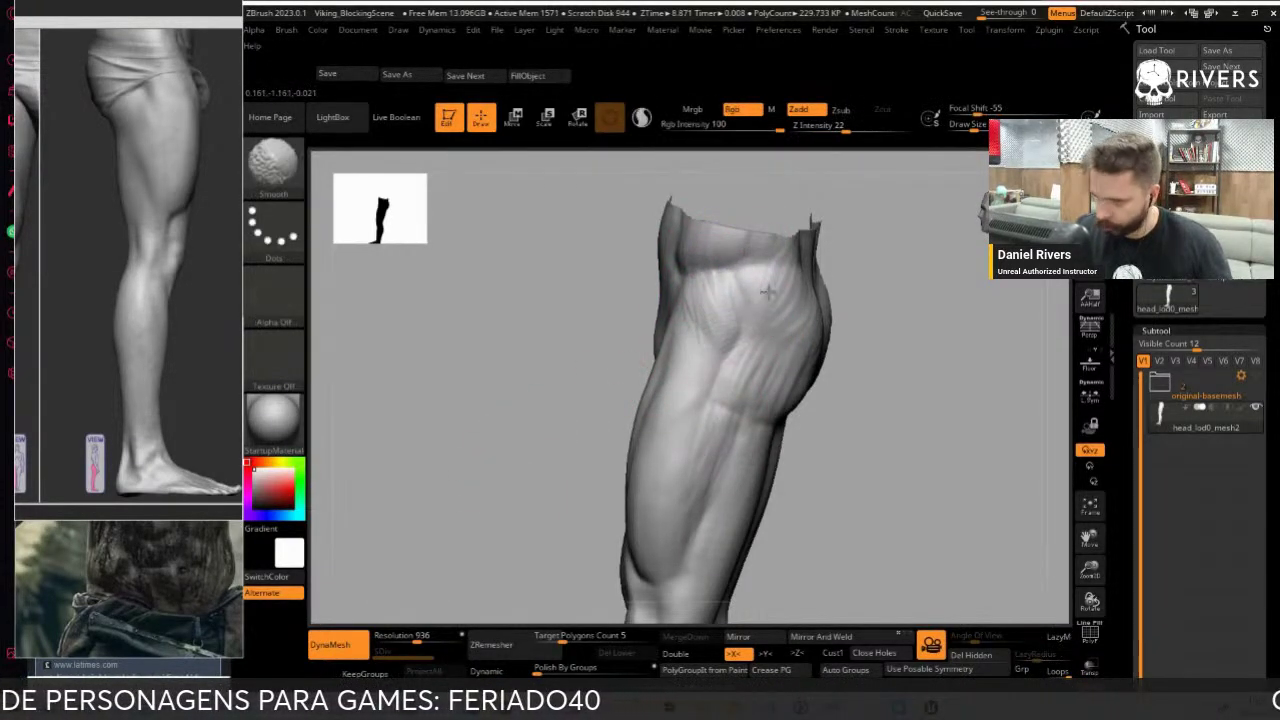
left_click_drag(923, 463, 934, 457)
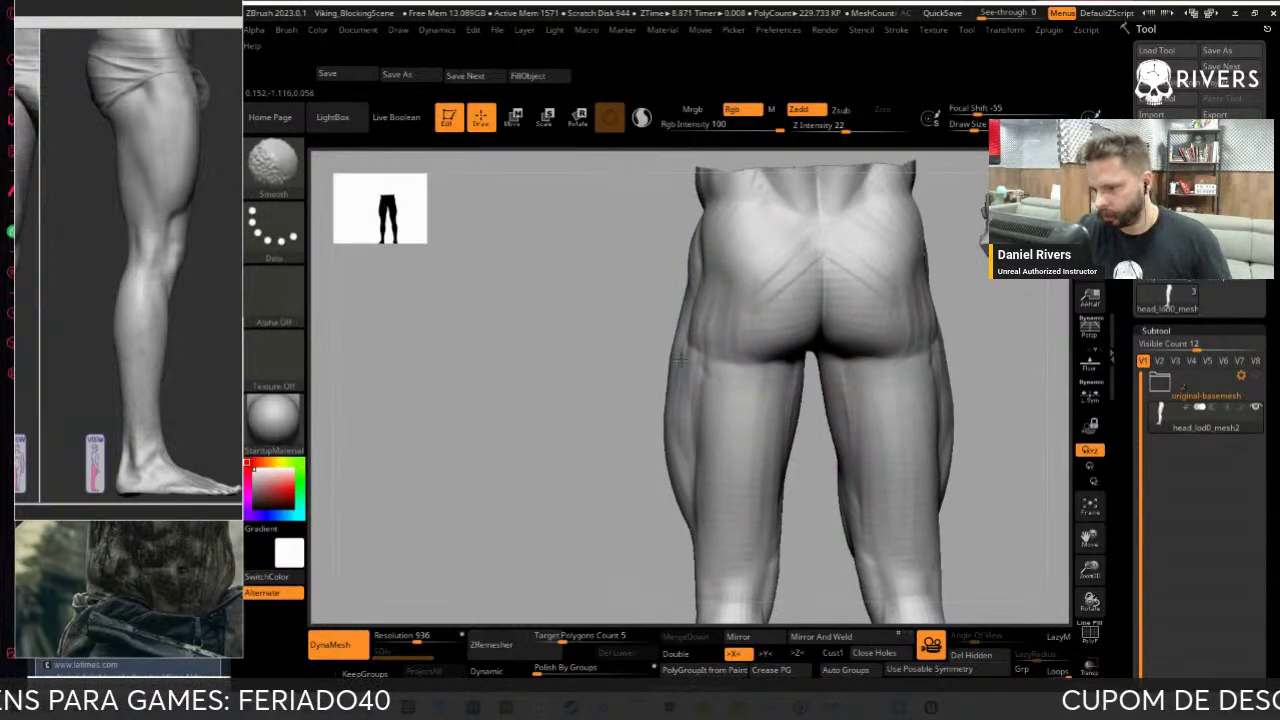
Smooth the front of the thighs and carve grooves along the knee and outer thigh
left_click_drag(680, 358, 771, 314)
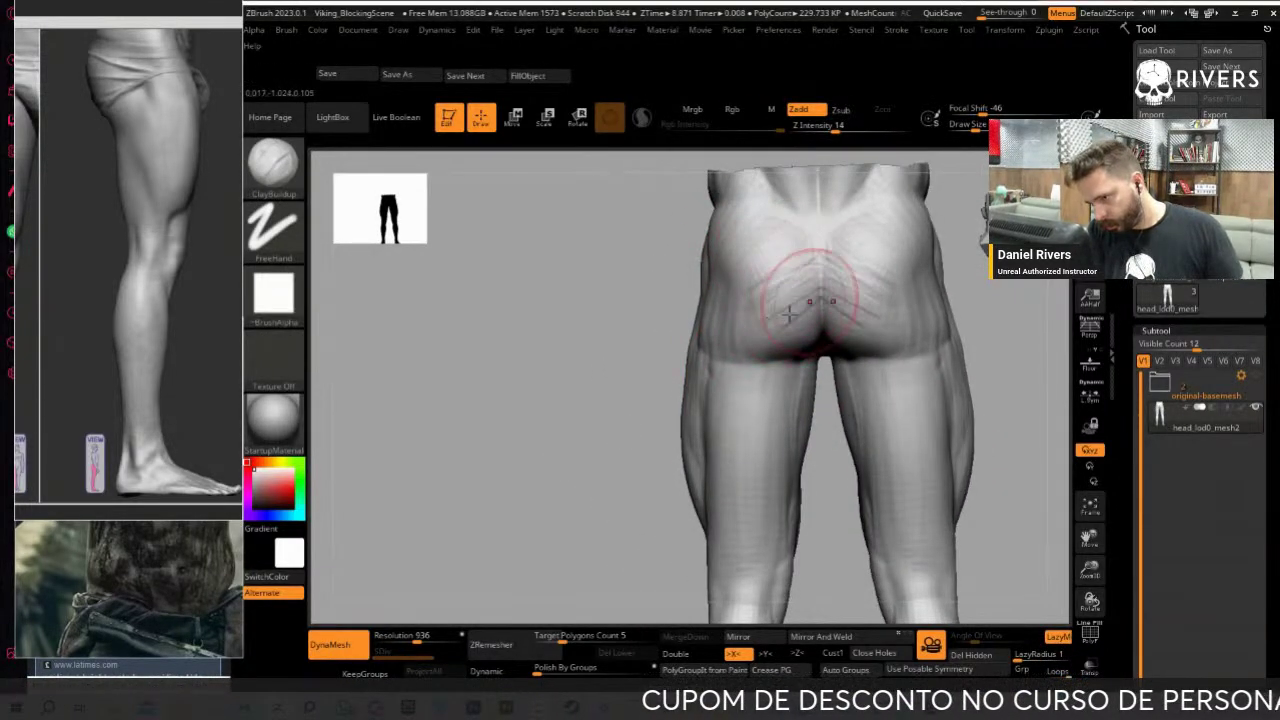
key("shift")
mouse_move(771, 270)
left_mouse_down("shift")
mouse_move(882, 368)
mouse_move(843, 371)
mouse_move(586, 534)
mouse_move(954, 437)
mouse_move(897, 543)
mouse_move(886, 514)
left_mouse_up("shift")
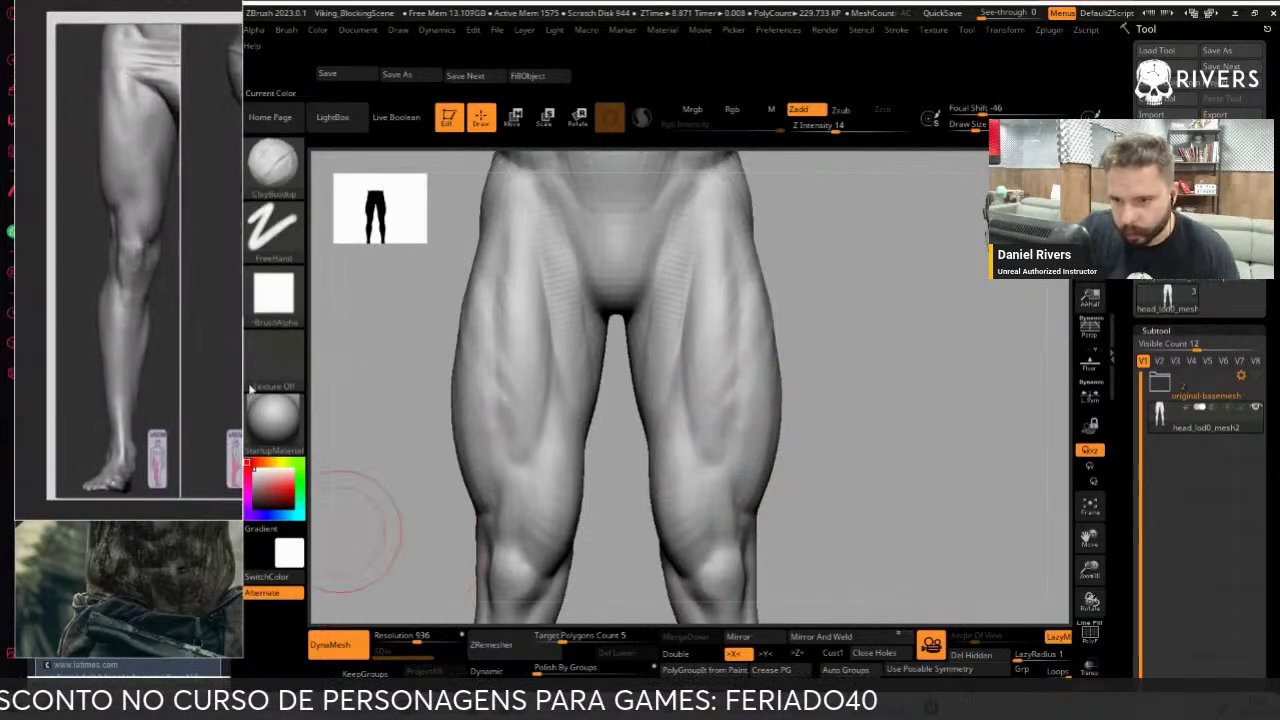
key("b")
key("d")
key("s")
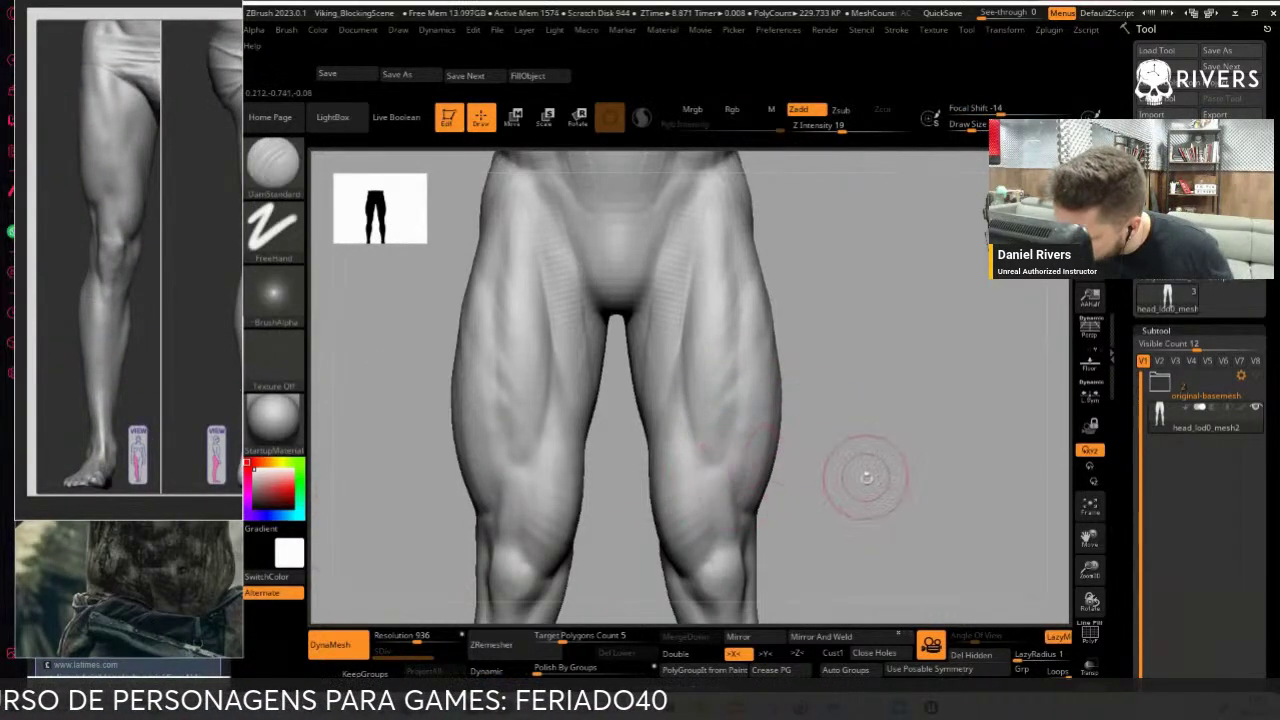
mouse_move(898, 515)
left_mouse_down()
mouse_move(863, 397)
mouse_move(748, 386)
left_mouse_up()
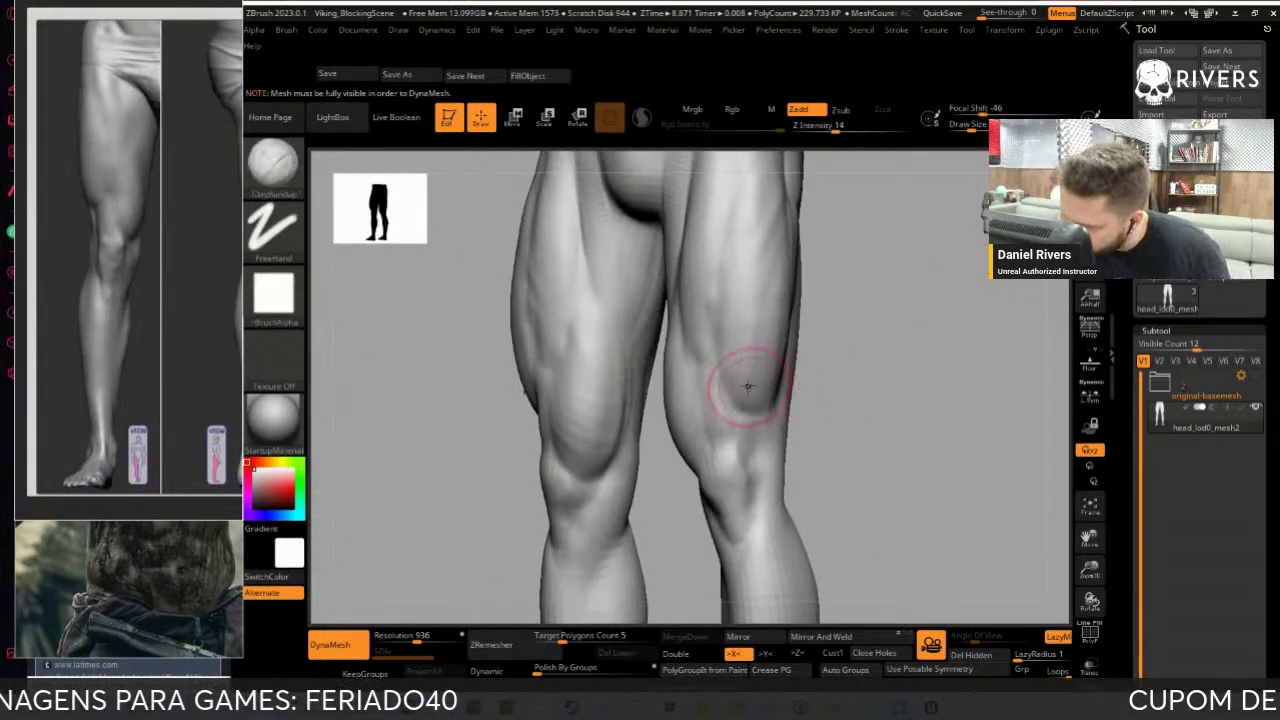
left_click_drag(751, 257, 765, 385)
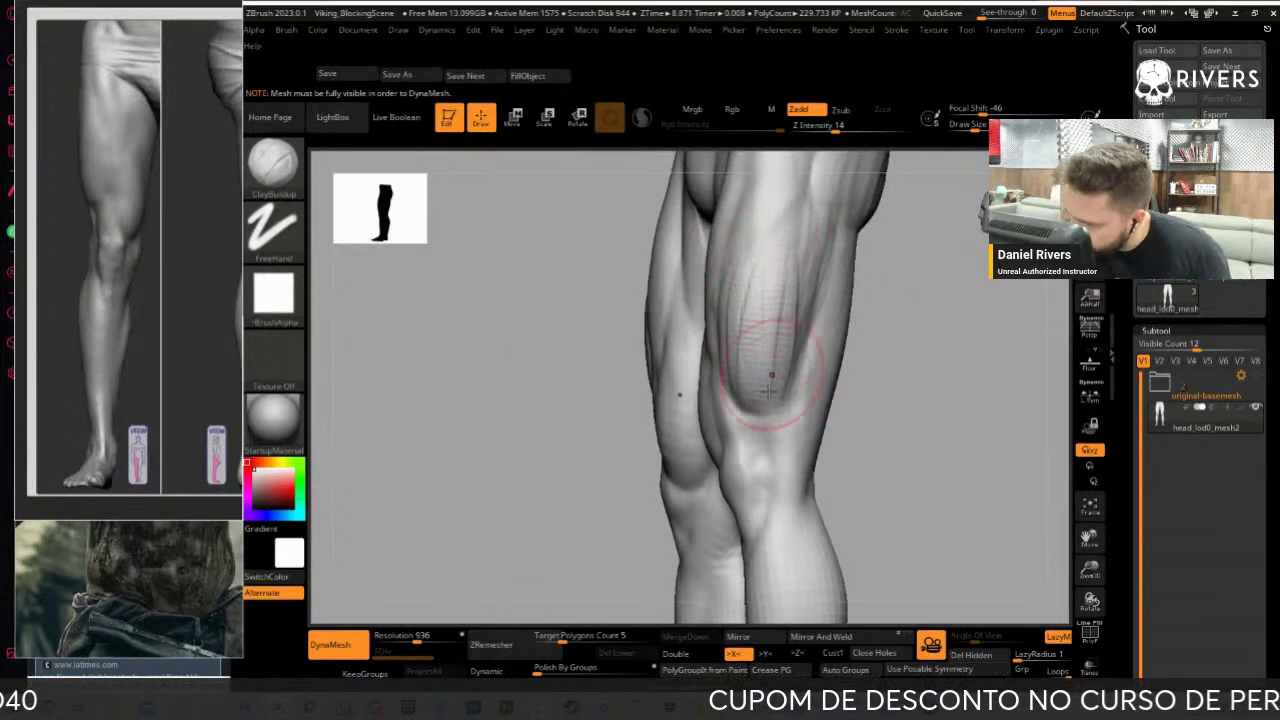
mouse_move(804, 268)
left_mouse_down()
mouse_move(923, 494)
mouse_move(752, 308)
left_mouse_up()
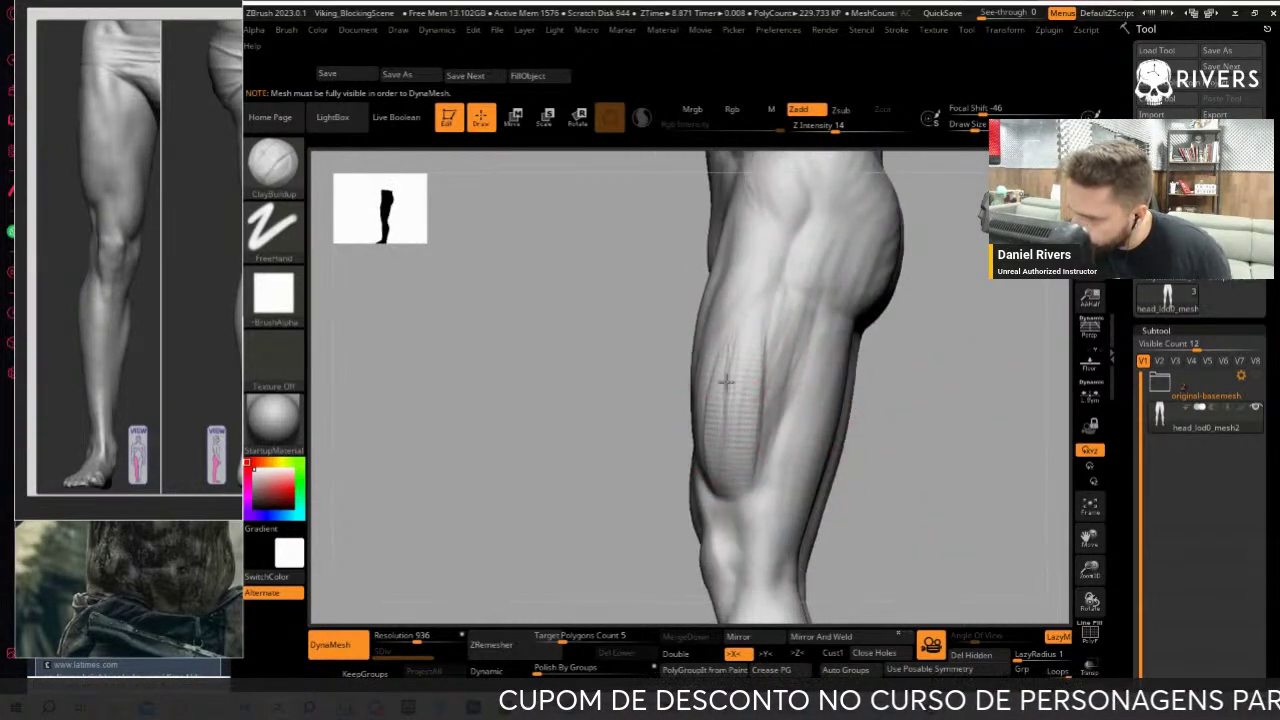
Smooth the side of the thigh, add clay, and blend the freshly carved thigh line
mouse_move(726, 380)
left_mouse_down("shift")
mouse_move(717, 467)
mouse_move(783, 282)
left_mouse_up("shift")
key("b")
key("c")
key("b")
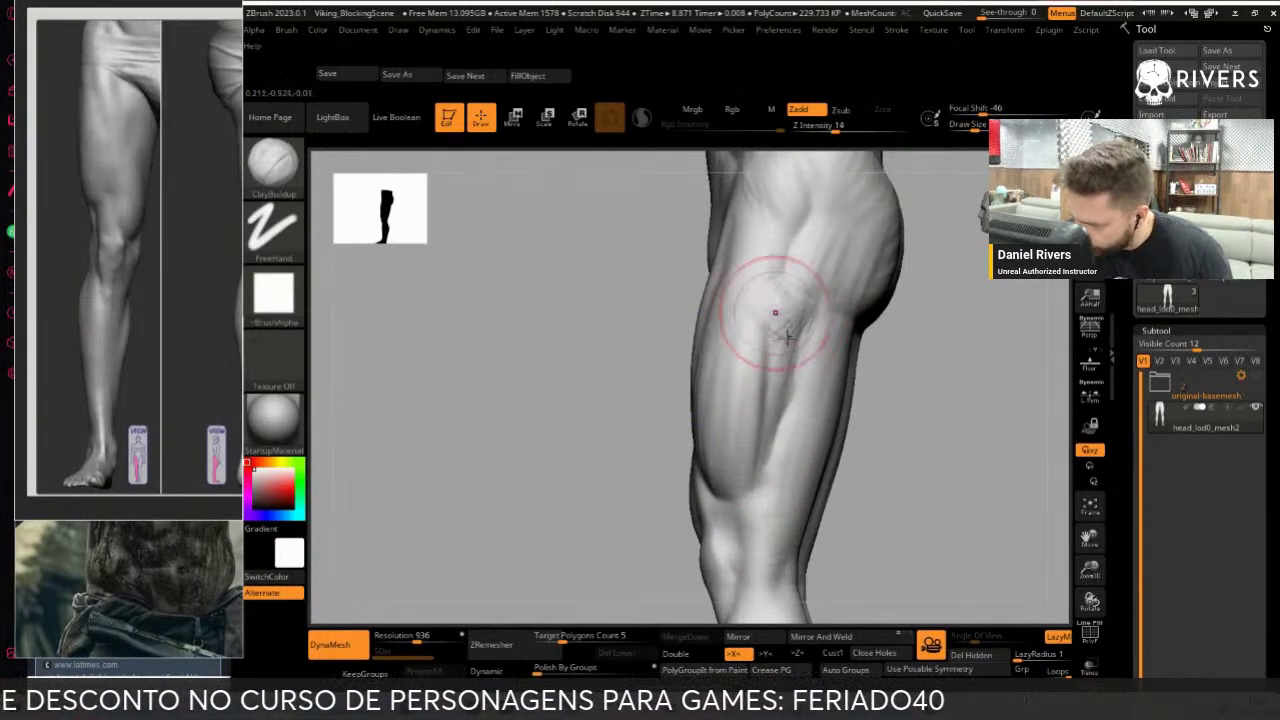
left_click_drag(763, 372, 761, 316, "shift")
mouse_move(790, 323)
right_mouse_down()
mouse_move(963, 443)
mouse_move(880, 457)
mouse_move(886, 503)
mouse_move(866, 491)
mouse_move(826, 380)
mouse_move(865, 403)
mouse_move(747, 380)
right_mouse_up()
key("b")
key("d")
key("s")
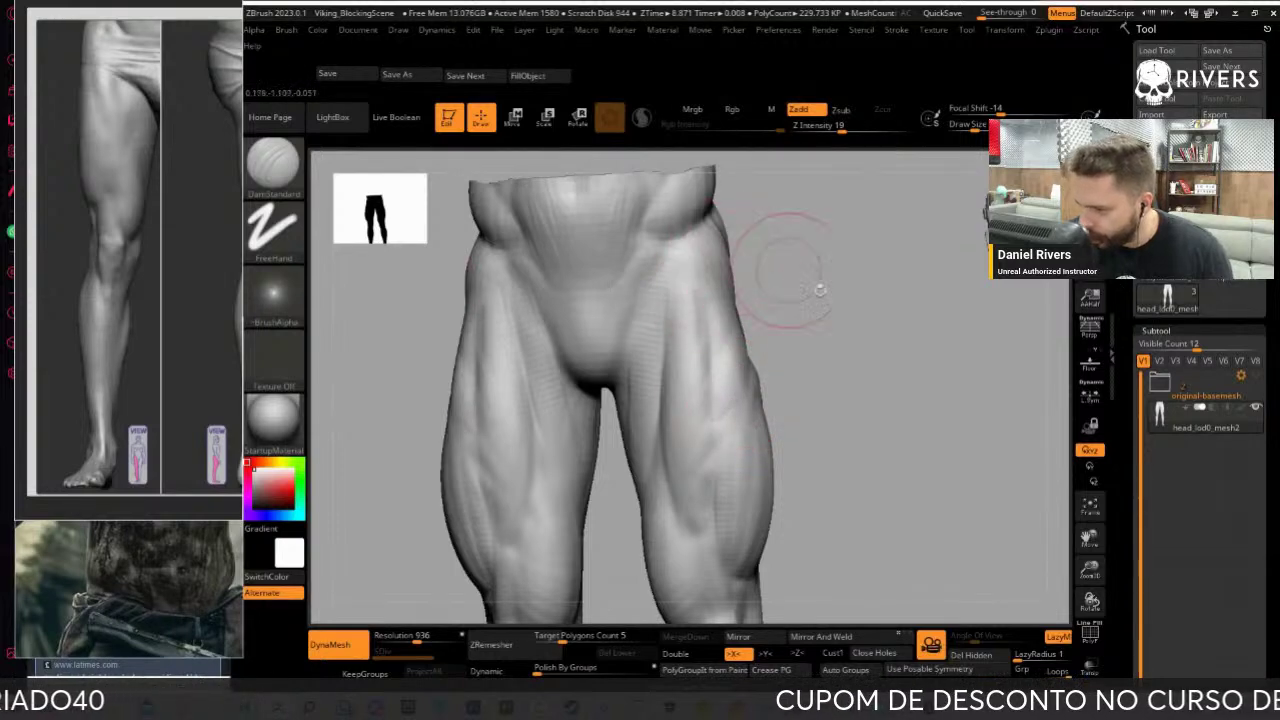
Build up clay and carve muscle lines on the thighs in three-quarter view
key("b")
key("c")
key("b")
mouse_move(819, 290)
right_mouse_down()
mouse_move(717, 304)
mouse_move(877, 368)
mouse_move(757, 347)
right_mouse_up()
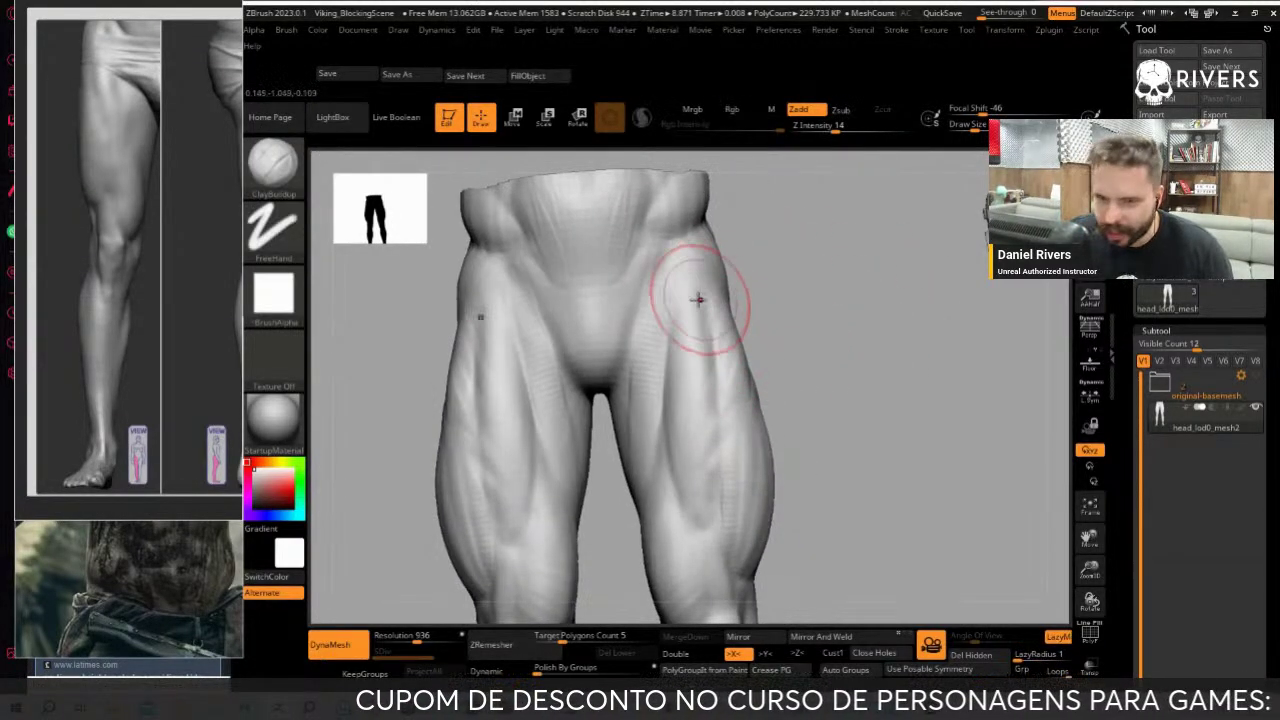
key("b")
key("d")
key("s")
key("b")
key("c")
Deepen the inner thigh lines and add clay mass there
key("b")
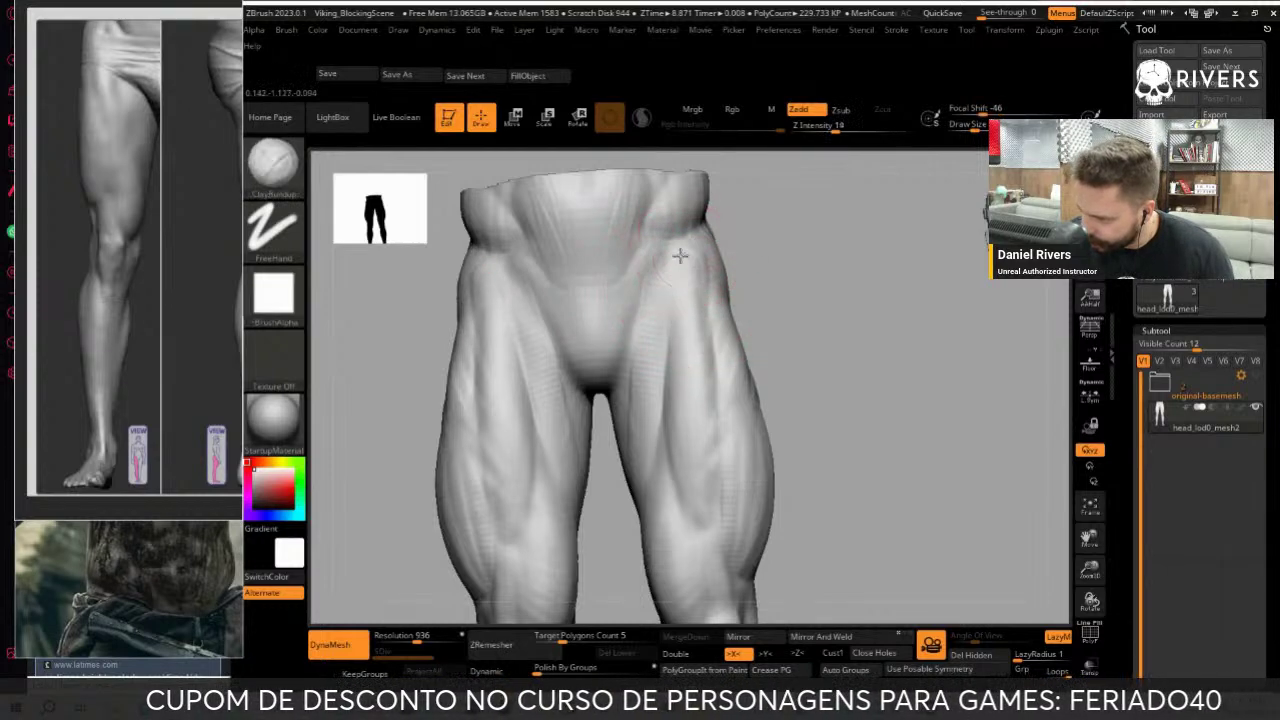
key("b")
key("d")
key("s")
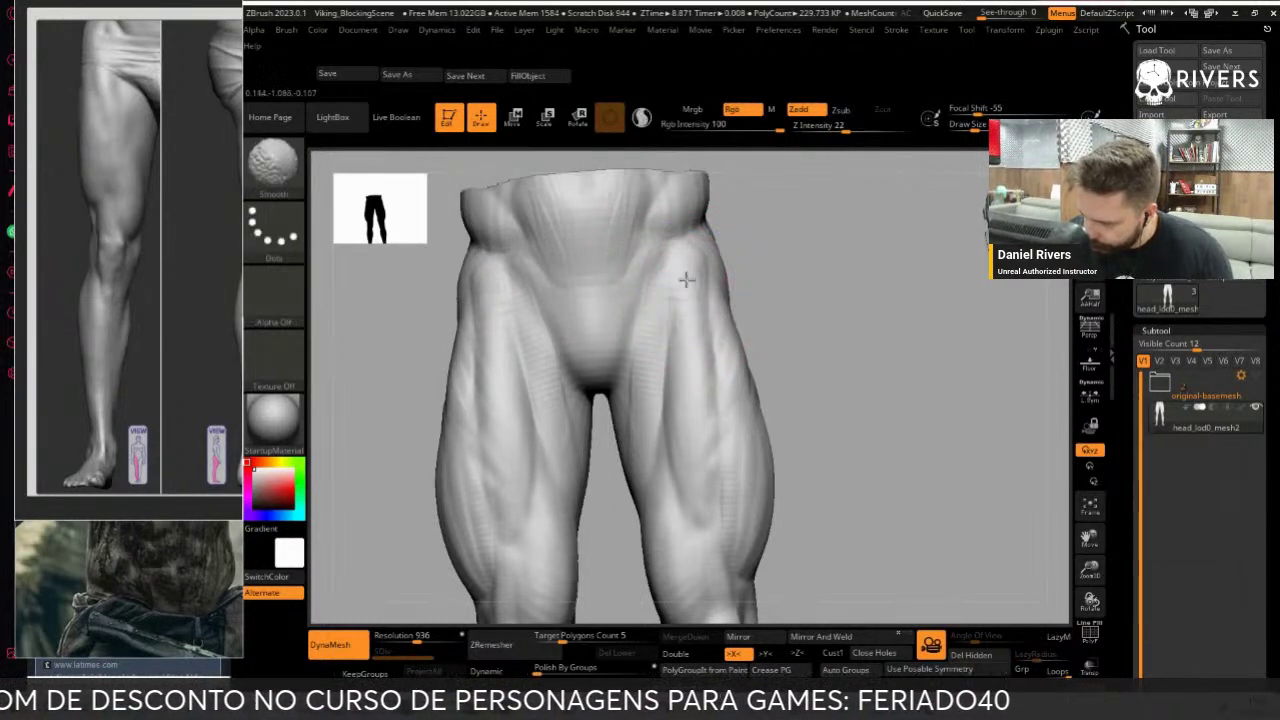
mouse_move(665, 360)
right_mouse_down()
mouse_move(690, 335)
mouse_move(649, 343)
right_mouse_up()
key("b")
key("c")
key("b")
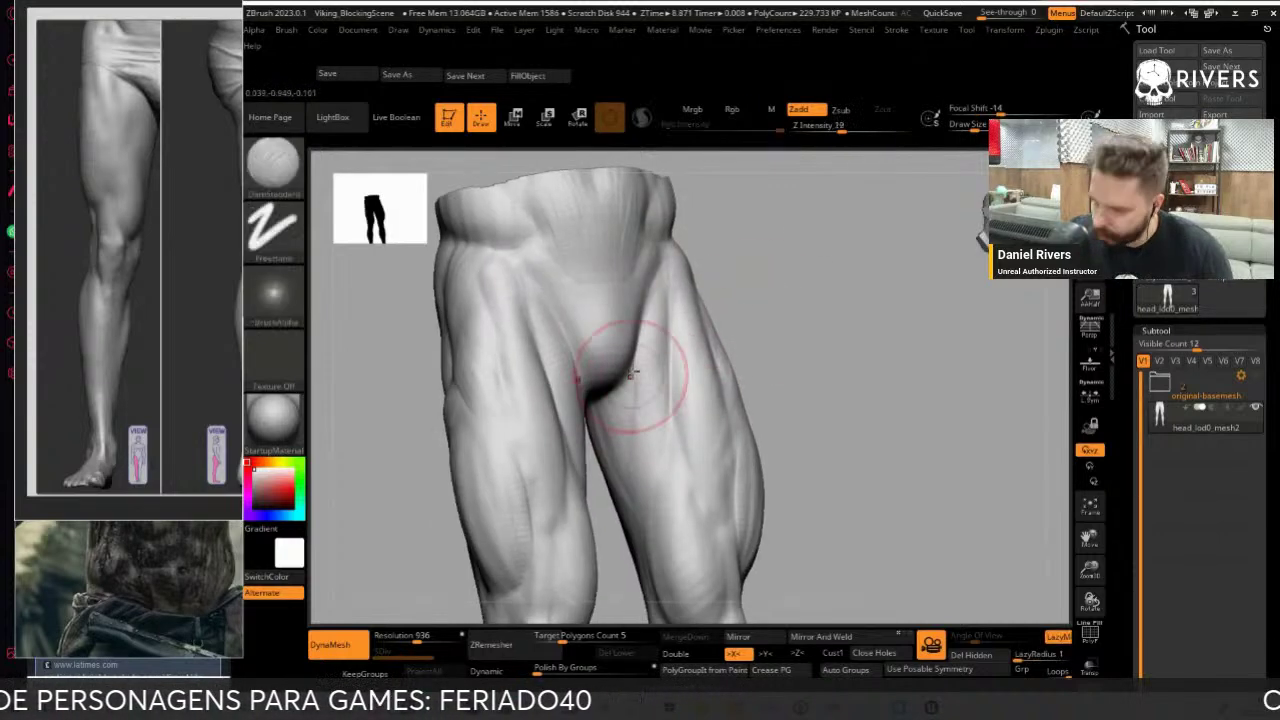
right_click_drag(634, 429, 618, 428)
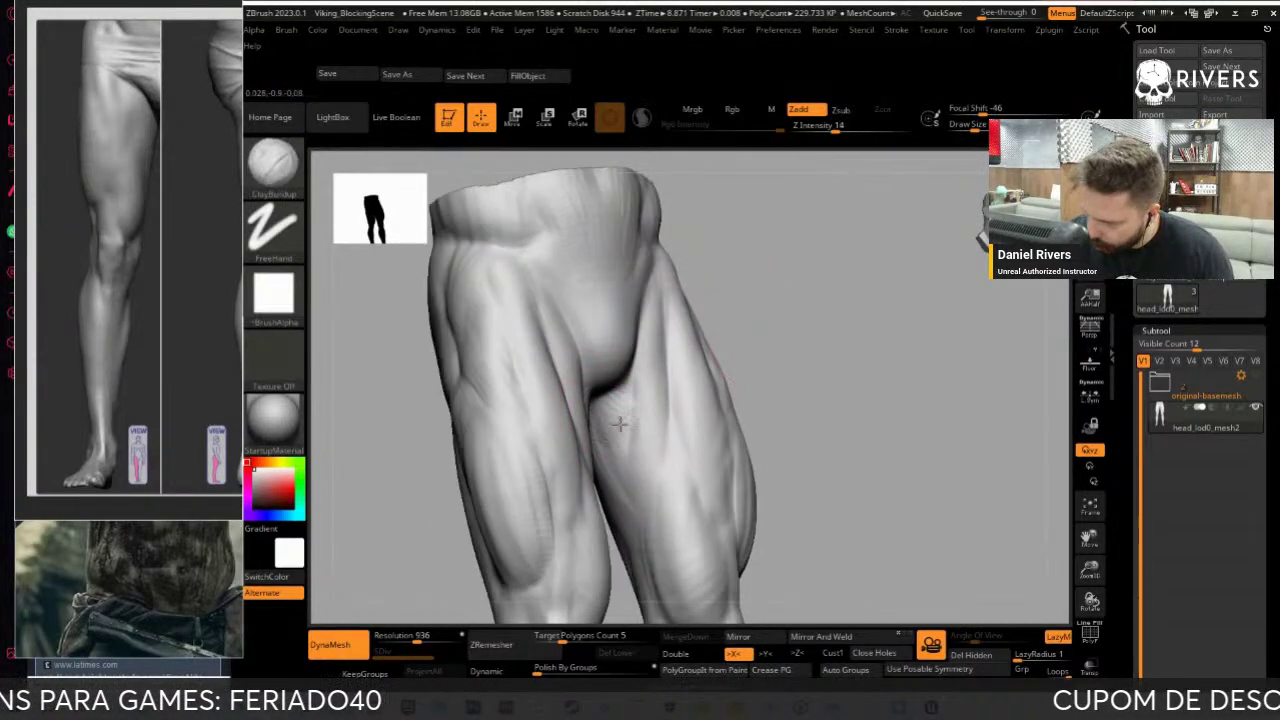
Shift-smooth the knees and inner thighs, checking them from the front and from below
key("shift")
right_click_drag(678, 385, 651, 414)
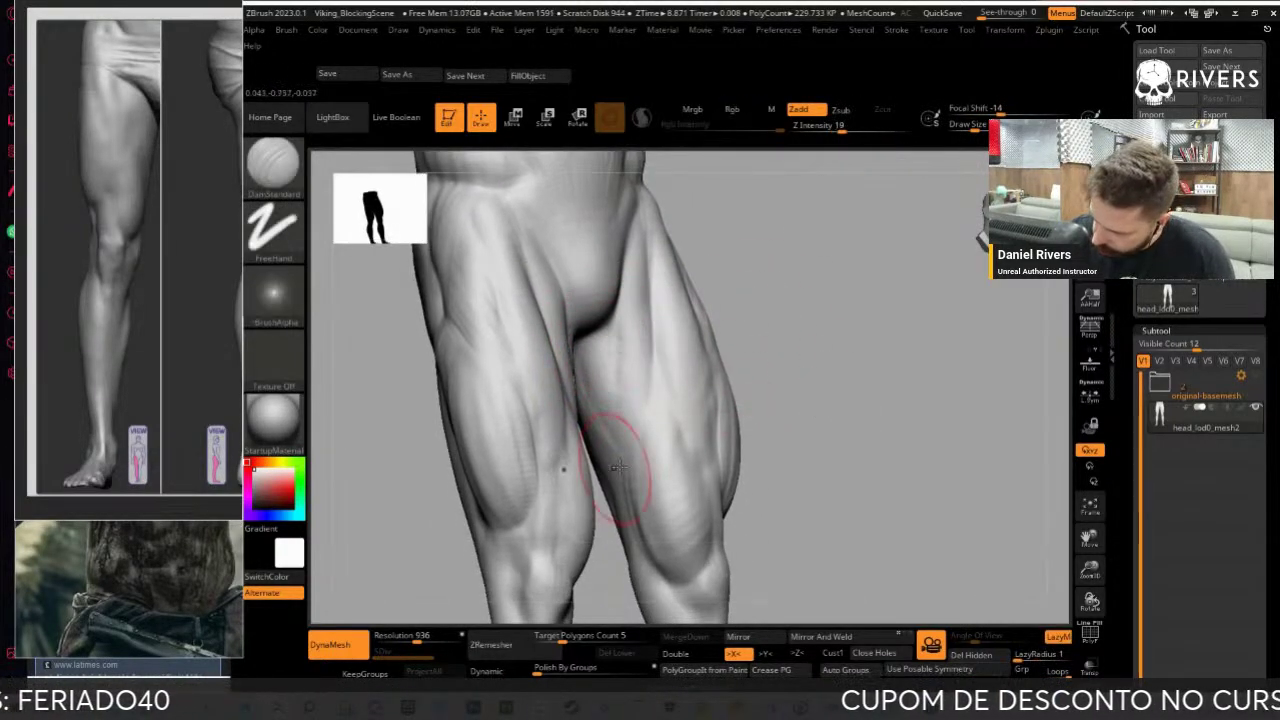
mouse_move(586, 457)
right_mouse_down()
mouse_move(786, 363)
mouse_move(774, 312)
mouse_move(623, 334)
right_mouse_up()
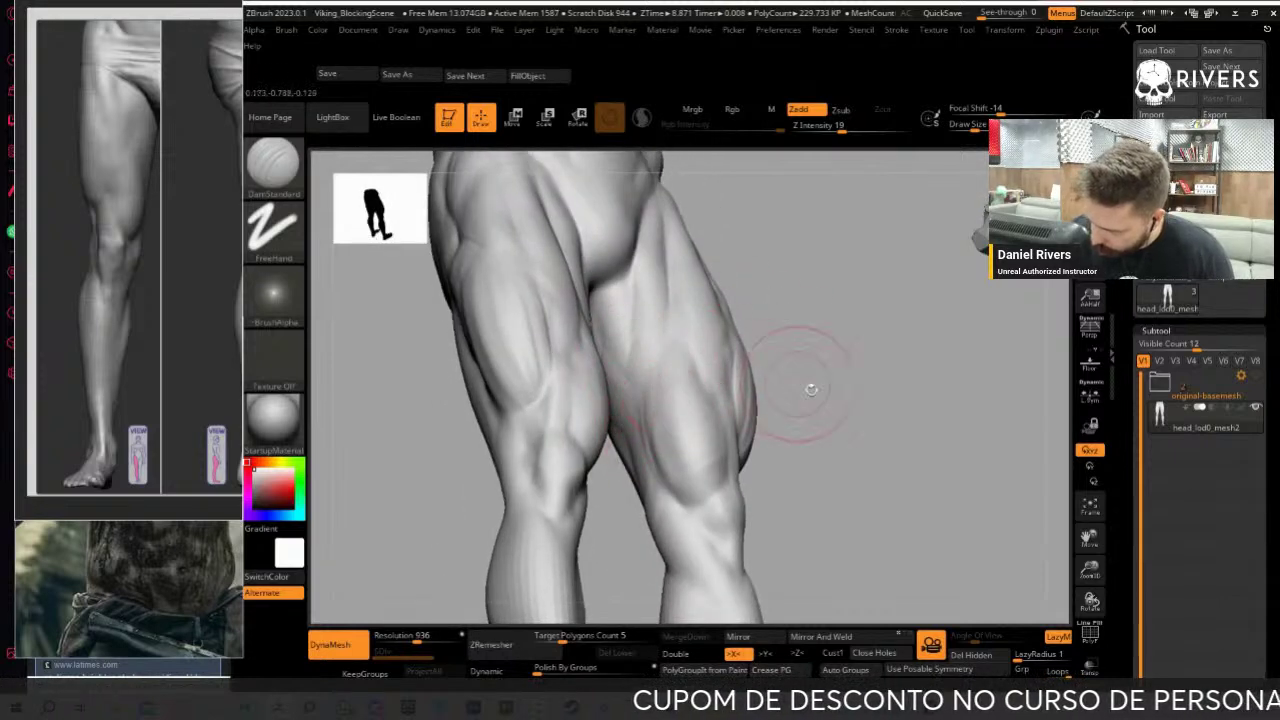
mouse_move(808, 371)
right_mouse_down()
mouse_move(837, 414)
mouse_move(786, 305)
mouse_move(651, 357)
right_mouse_up()
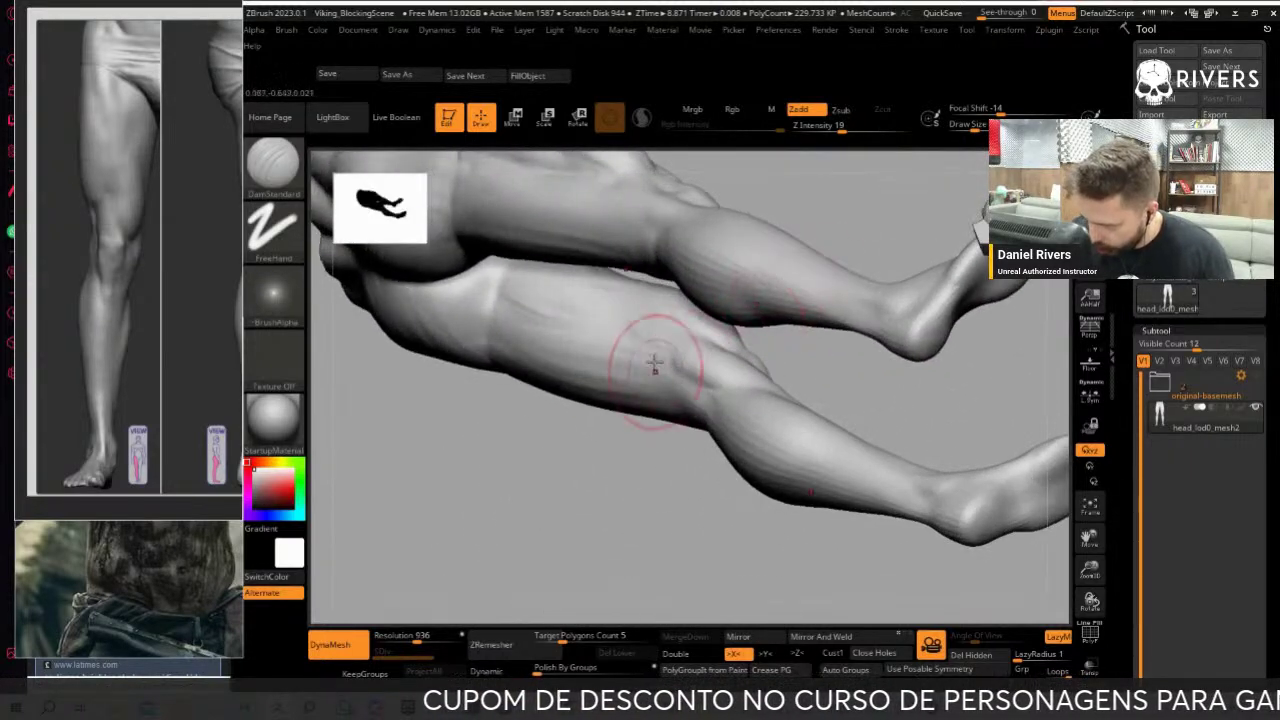
mouse_move(600, 293)
right_mouse_down()
mouse_move(657, 414)
mouse_move(691, 352)
mouse_move(657, 337)
mouse_move(580, 563)
mouse_move(857, 334)
mouse_move(866, 380)
mouse_move(854, 383)
right_mouse_up()
Add clay and carve lines on the knees and upper calves in front view
key("b")
key("c")
key("b")
key("b")
key("d")
key("s")
key("b")
key("c")
key("b")
mouse_move(786, 334)
right_mouse_down()
mouse_move(808, 357)
mouse_move(857, 331)
mouse_move(823, 325)
right_mouse_up()
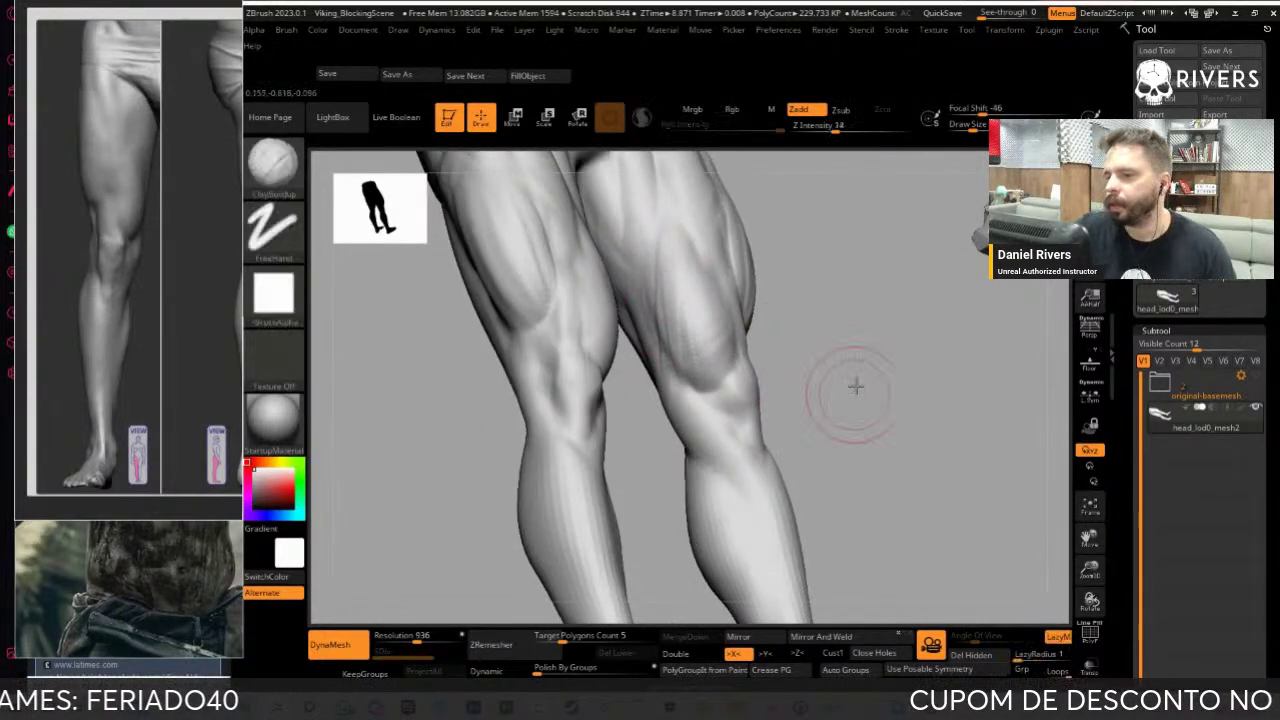
mouse_move(851, 380)
right_mouse_down("shift")
mouse_move(910, 415)
mouse_move(889, 360)
mouse_move(934, 517)
mouse_move(931, 443)
mouse_move(936, 484)
mouse_move(891, 523)
mouse_move(834, 531)
mouse_move(714, 286)
right_mouse_up("shift")
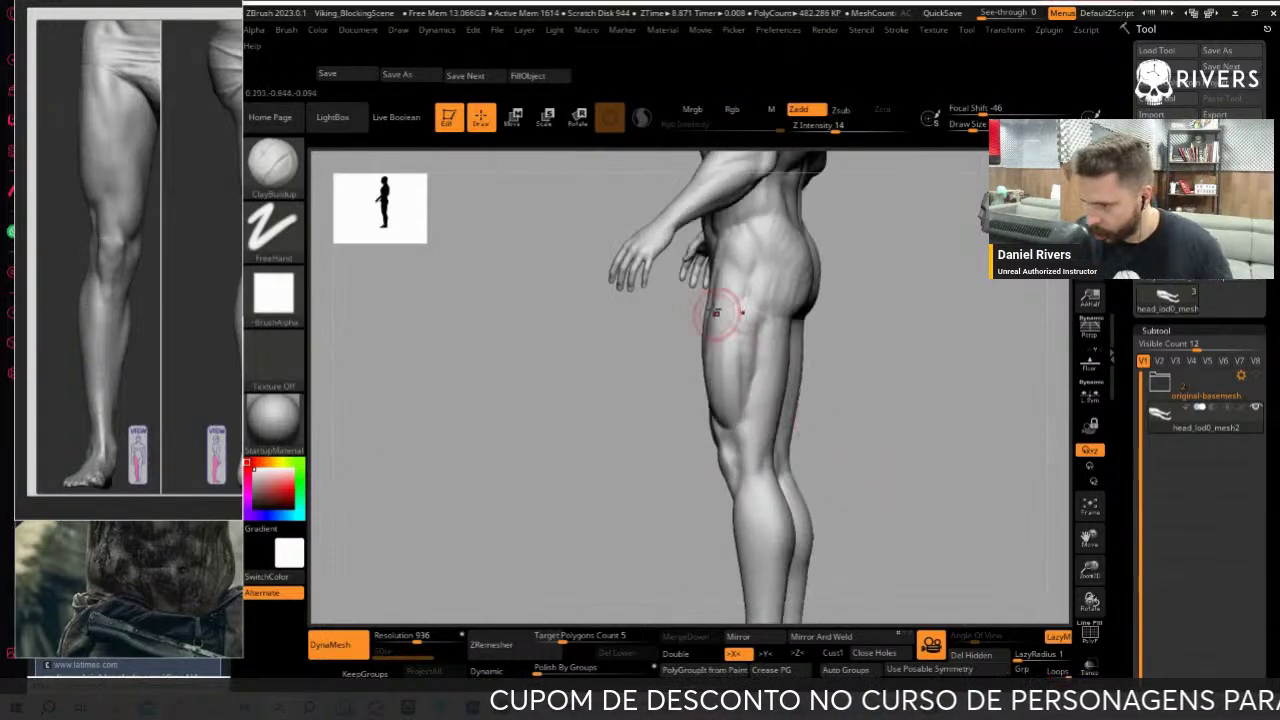
With an enlarged Move brush, reshape the back of the thigh and buttock
key("b")
key("m")
key("v")
key("s")
left_click_drag(716, 305, 760, 305)
left_click_drag(814, 370, 814, 500, "shift")
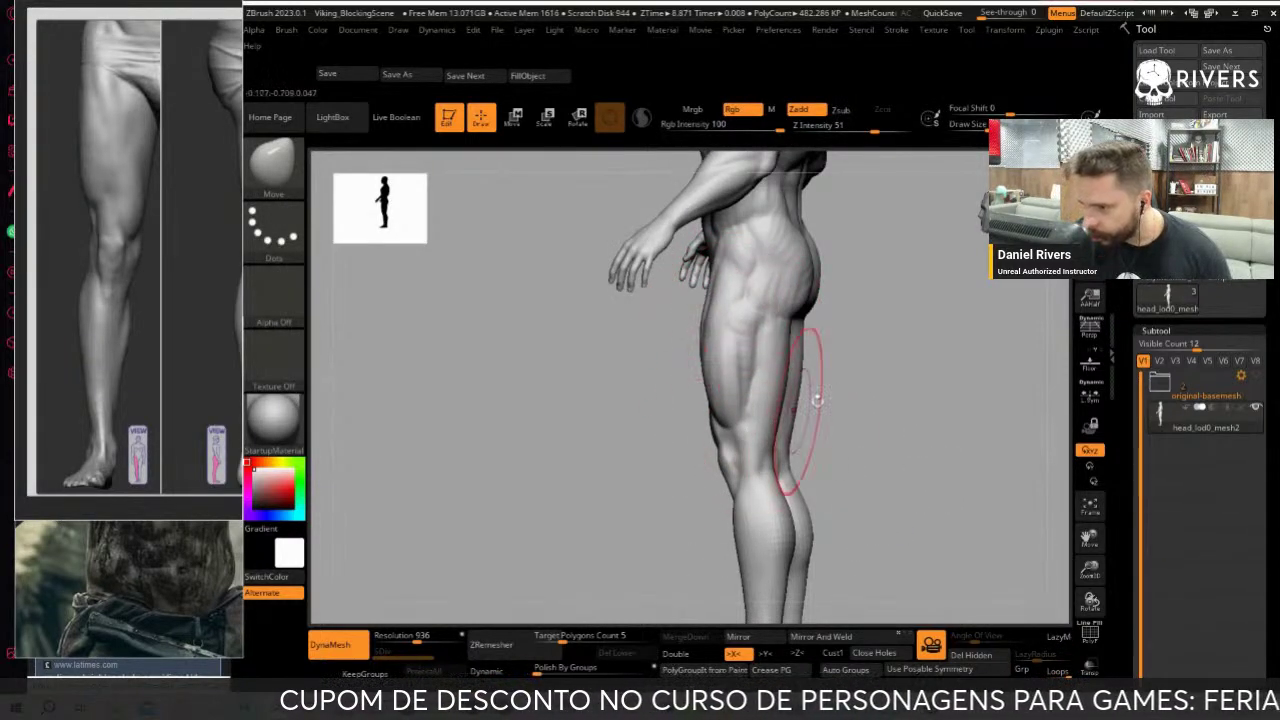
left_click_drag(787, 367, 780, 300)
left_click_drag(771, 414, 786, 343, "shift")
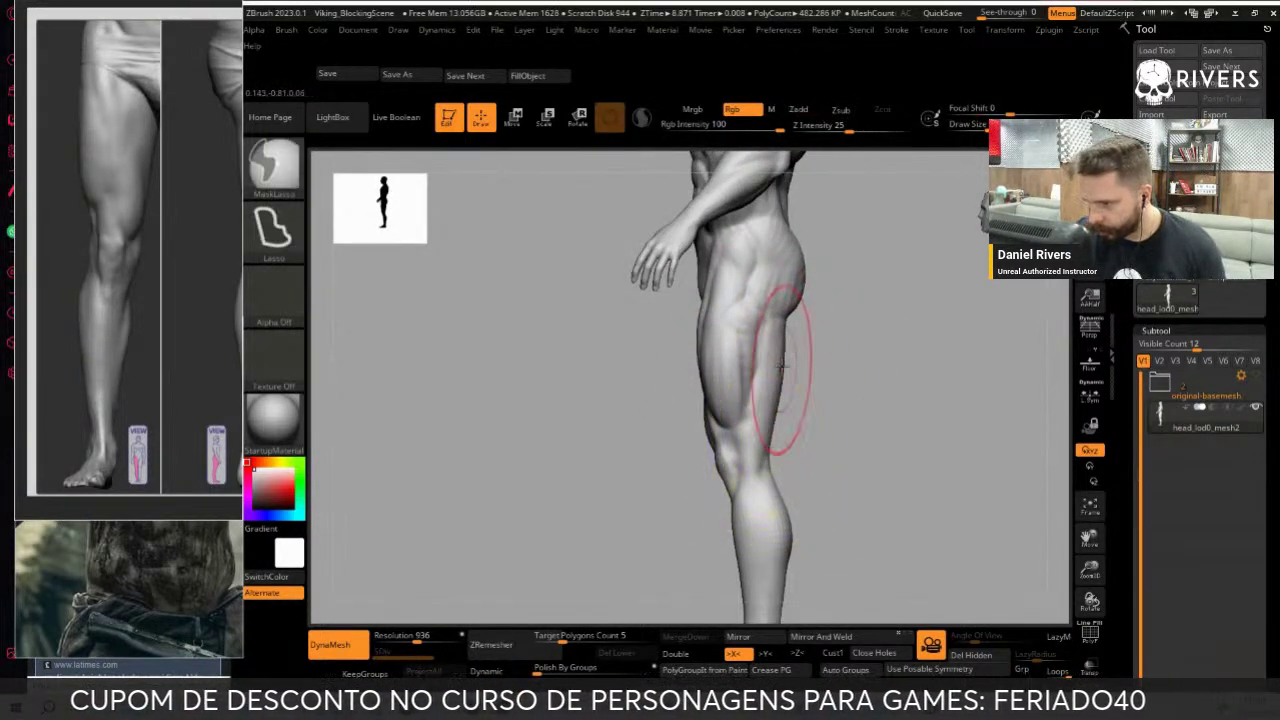
Review the legs from low angles, snap to the front view and save the project
left_click_drag(780, 388, 820, 334)
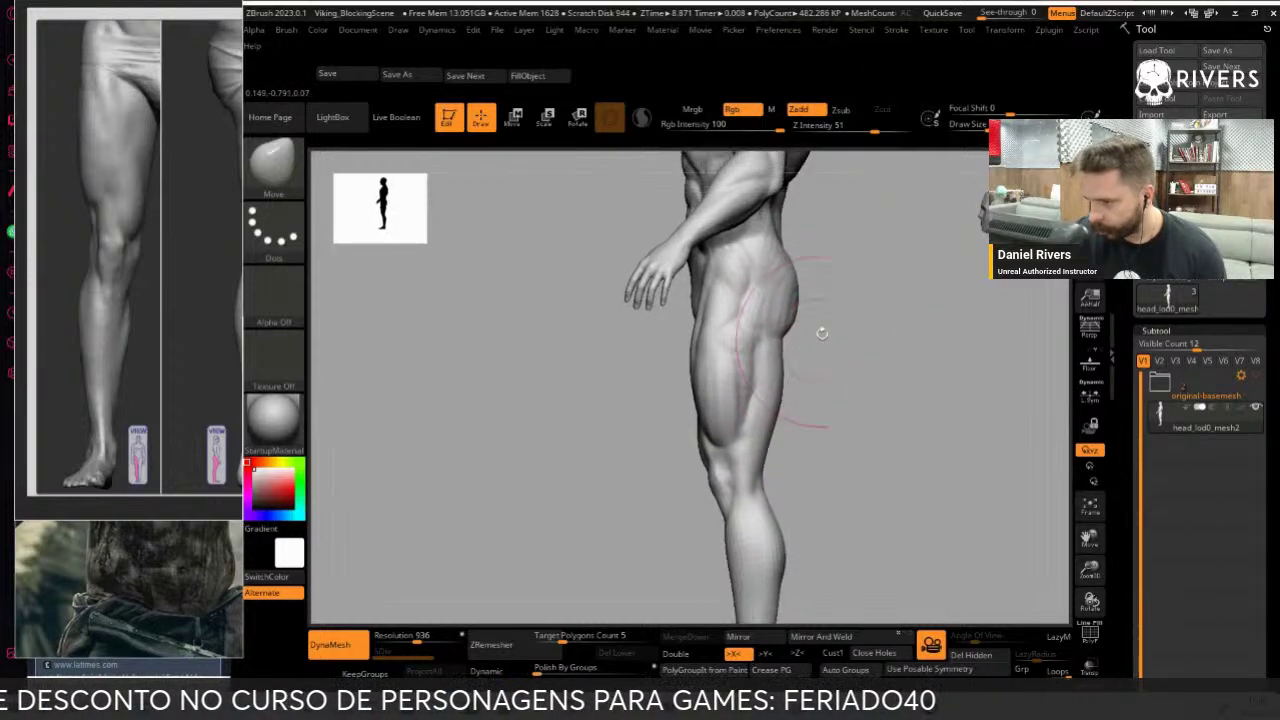
left_click_drag(923, 397, 900, 459)
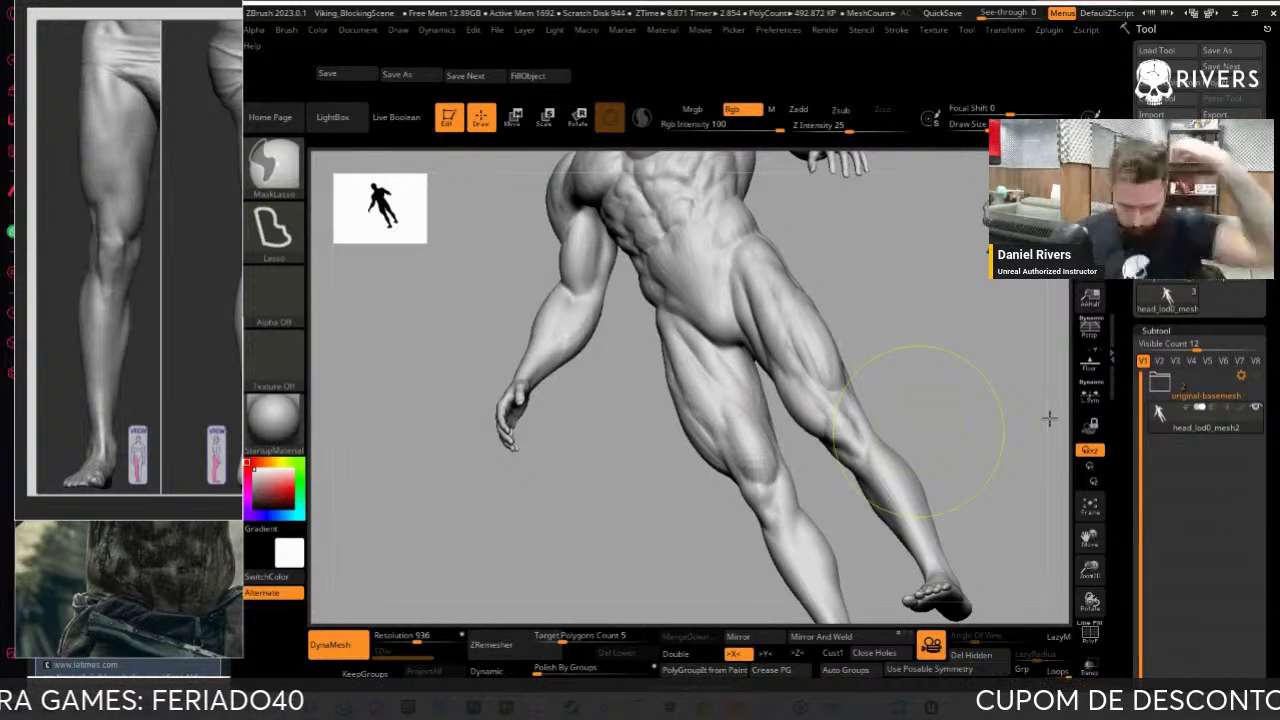
mouse_move(943, 366)
left_mouse_down("shift")
mouse_move(978, 400)
mouse_move(762, 520)
left_mouse_up("shift")
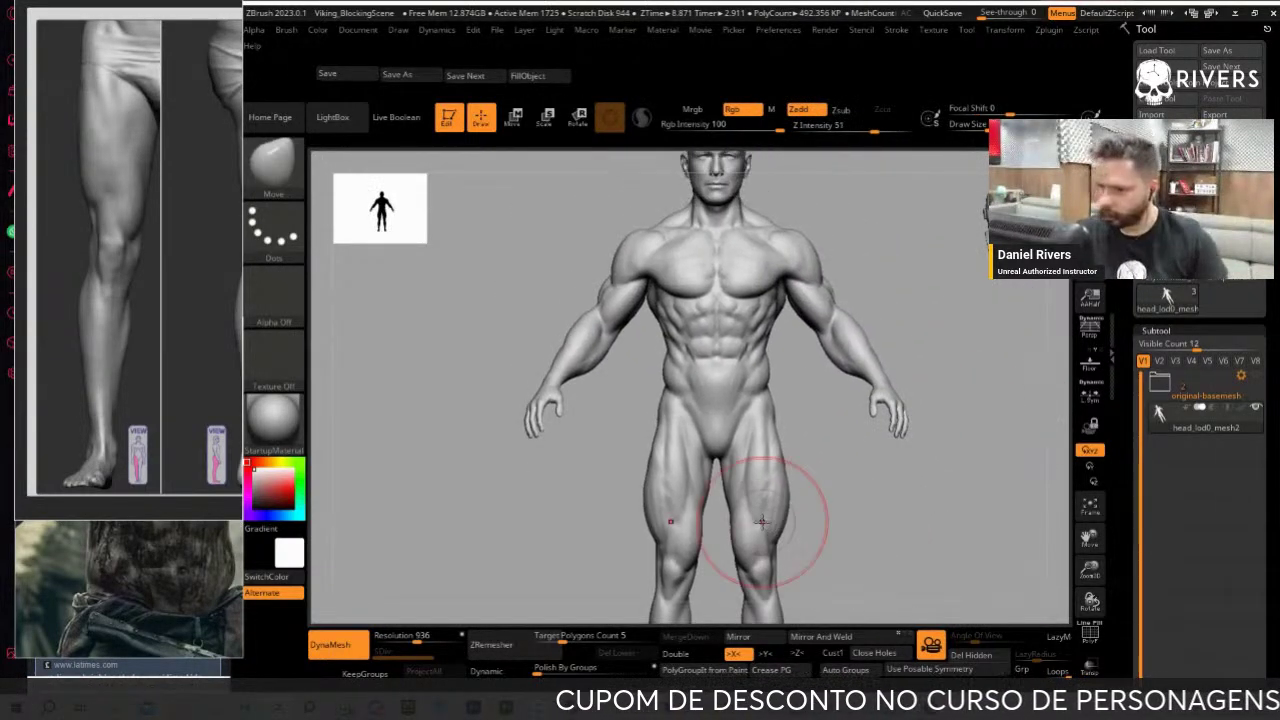
left_click(368, 77)
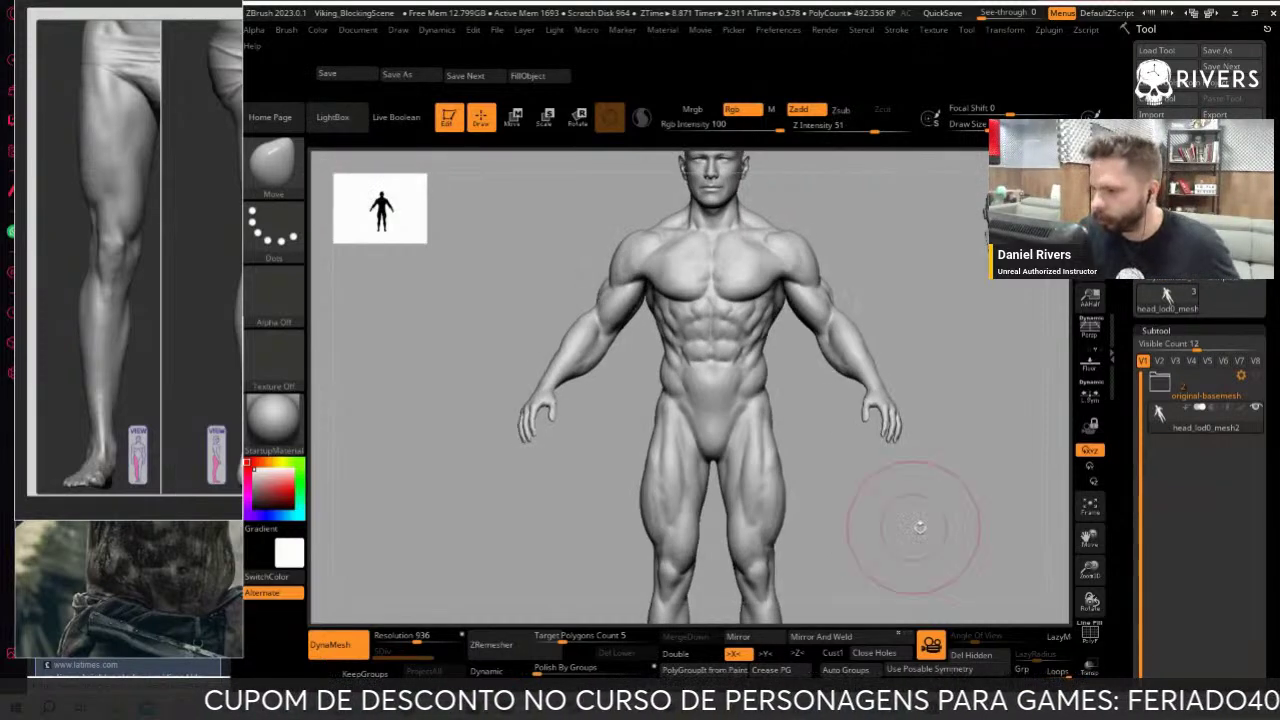
Switch to the Move brush and symmetrically push the arm and lat area into shape
left_click_drag(914, 529, 955, 488, "alt")
key("b")
key("c")
key("b")
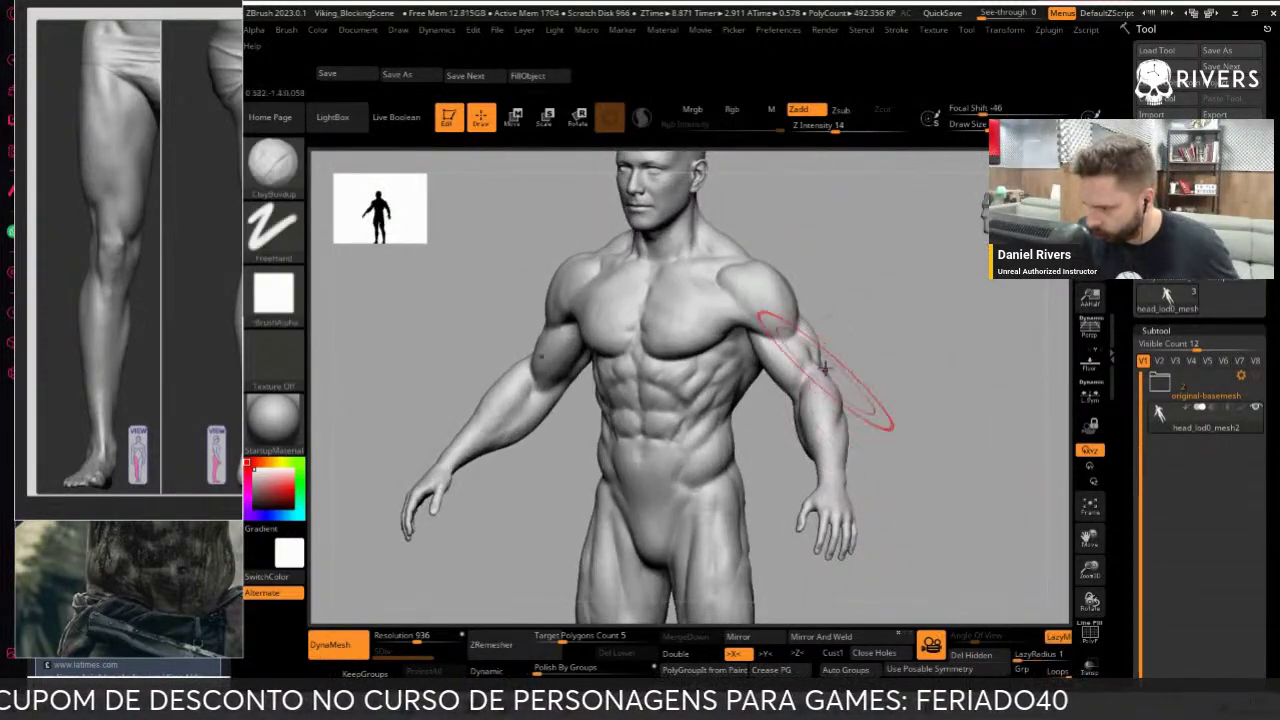
mouse_move(845, 378)
left_mouse_down()
mouse_move(878, 386)
mouse_move(1000, 363)
mouse_move(863, 503)
mouse_move(957, 537)
mouse_move(931, 449)
mouse_move(924, 470)
mouse_move(908, 386)
mouse_move(822, 306)
mouse_move(858, 318)
left_mouse_up()
key("b")
key("m")
key("v")
key("s")
mouse_move(790, 340)
left_mouse_down()
mouse_move(800, 357)
mouse_move(854, 337)
mouse_move(846, 366)
mouse_move(934, 466)
left_mouse_up()
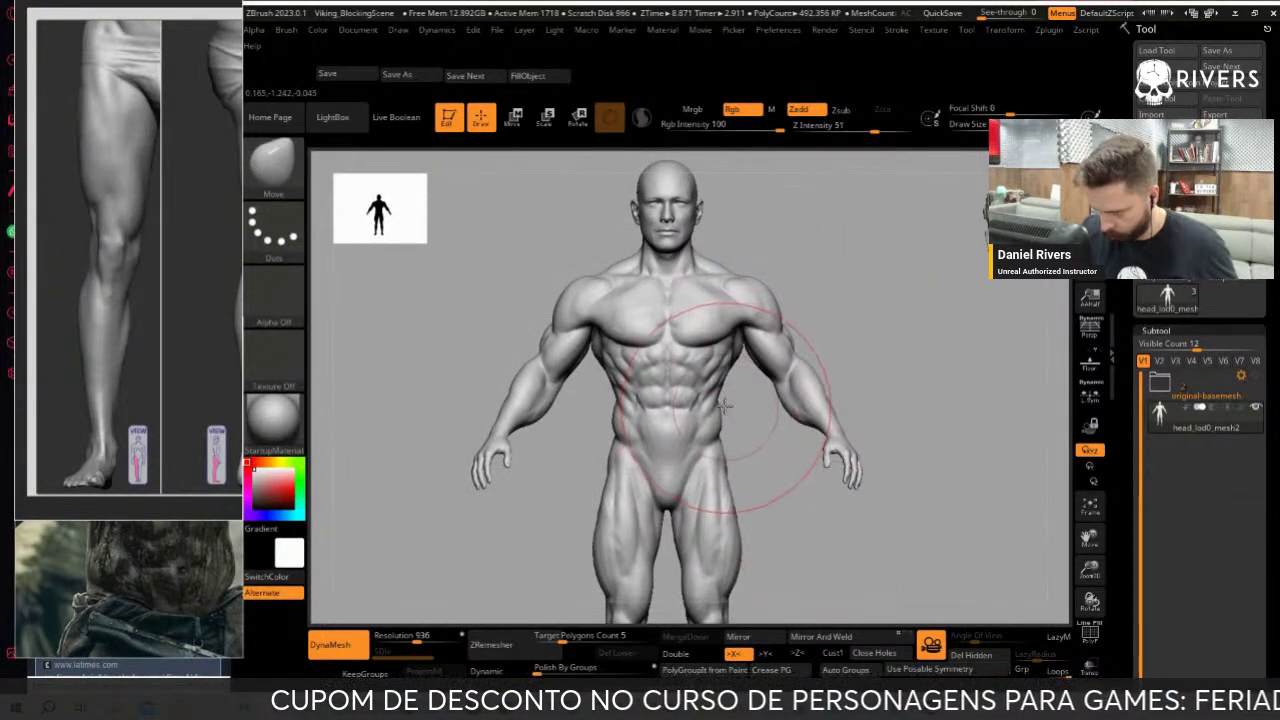
Orbit around the figure to review the back, hips, thighs and side profile
mouse_move(776, 470)
left_mouse_down()
mouse_move(743, 537)
mouse_move(657, 568)
mouse_move(754, 390)
left_mouse_up()
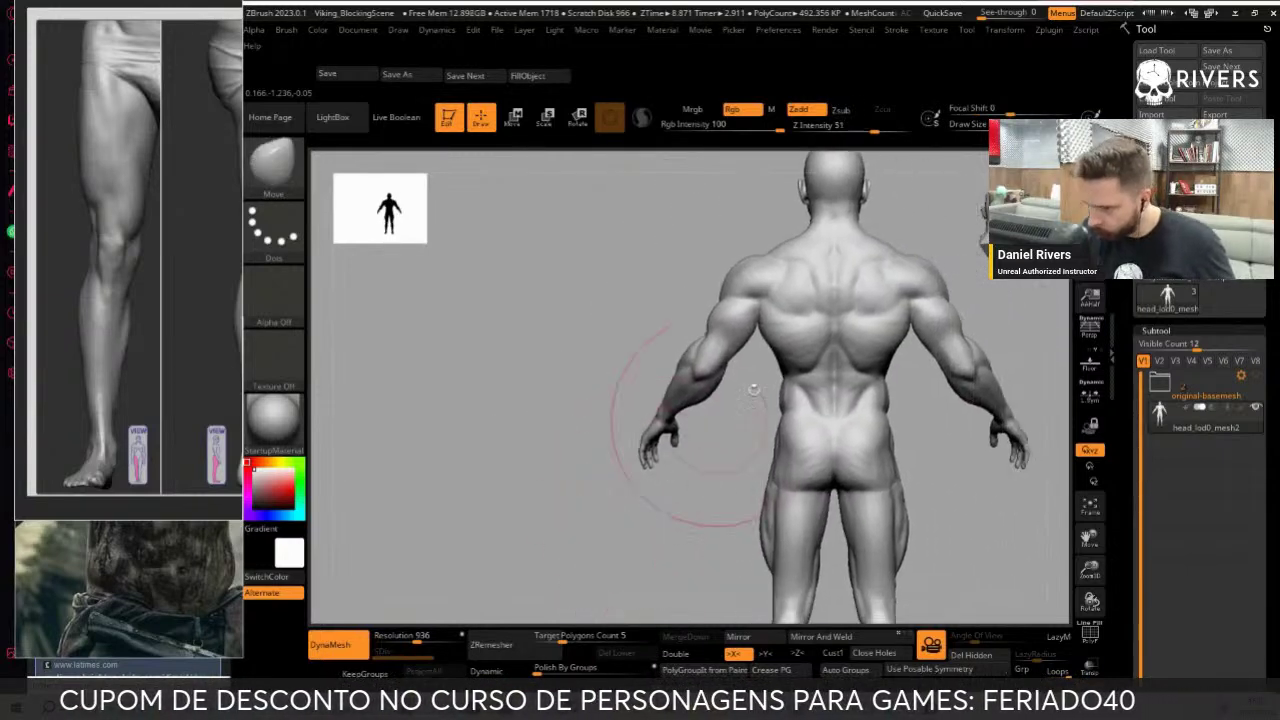
mouse_move(731, 481)
left_mouse_down()
mouse_move(783, 445)
mouse_move(680, 530)
mouse_move(721, 403)
left_mouse_up()
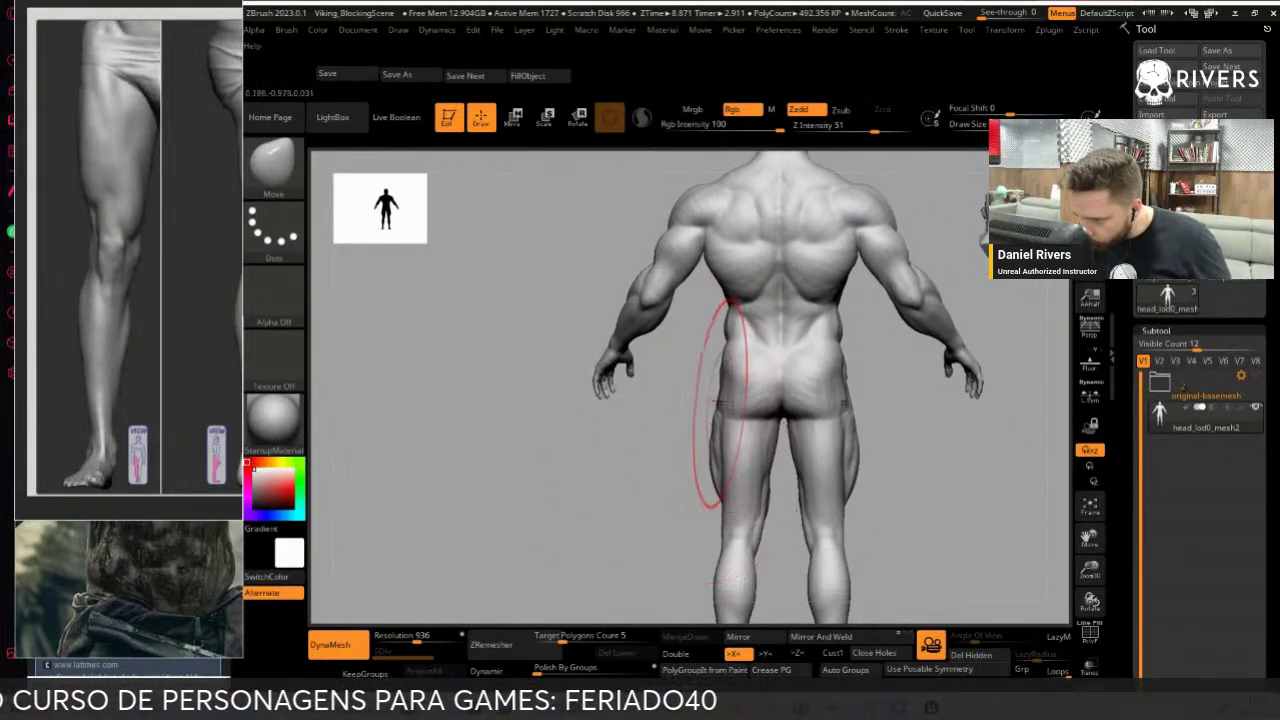
mouse_move(683, 516)
left_mouse_down()
mouse_move(900, 471)
mouse_move(815, 492)
left_mouse_up()
mouse_move(735, 384)
left_mouse_down()
mouse_move(649, 509)
mouse_move(690, 520)
left_mouse_up()
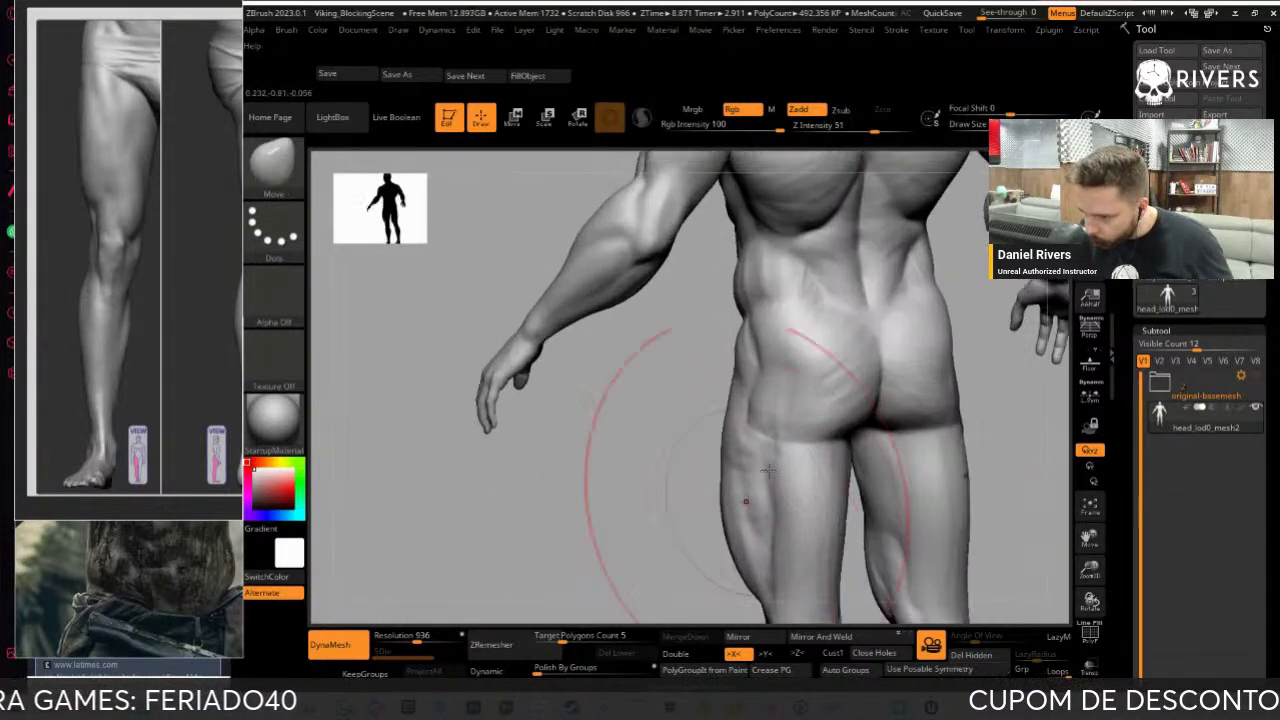
left_click_drag(706, 588, 657, 300)
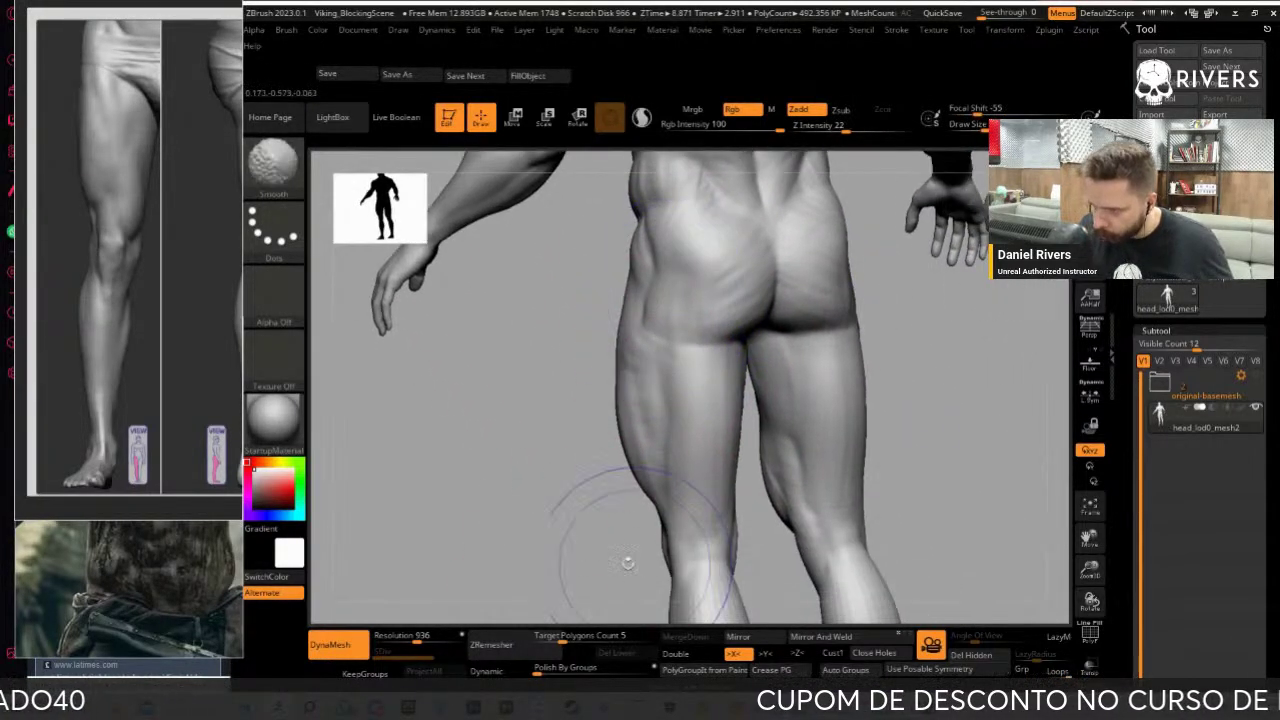
left_click_drag(623, 557, 671, 402)
mouse_move(657, 510)
left_mouse_down()
mouse_move(829, 471)
mouse_move(932, 578)
left_mouse_up()
key("f")
mouse_move(894, 523)
left_mouse_down()
mouse_move(914, 520)
mouse_move(874, 534)
mouse_move(793, 531)
mouse_move(849, 523)
mouse_move(803, 531)
mouse_move(810, 563)
left_mouse_up()
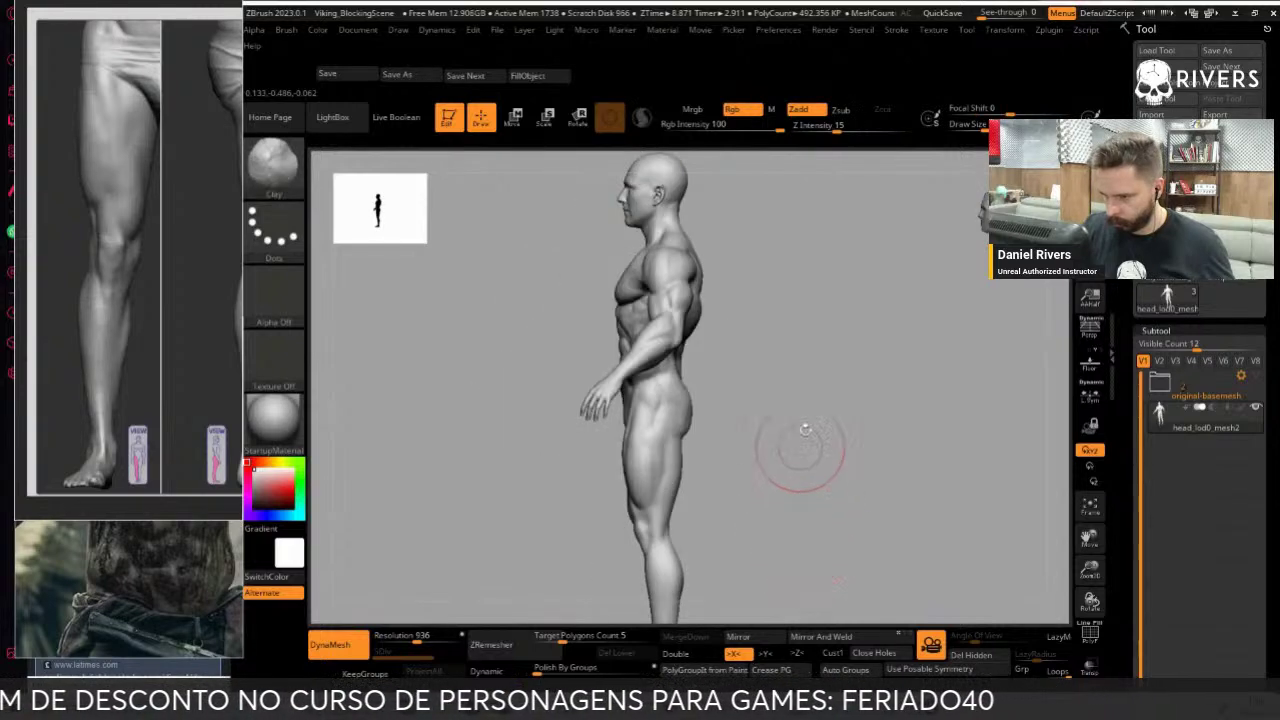
mouse_move(805, 430)
left_mouse_down("alt")
mouse_move(860, 423)
mouse_move(886, 371)
mouse_move(709, 463)
left_mouse_up("alt")
key("s")
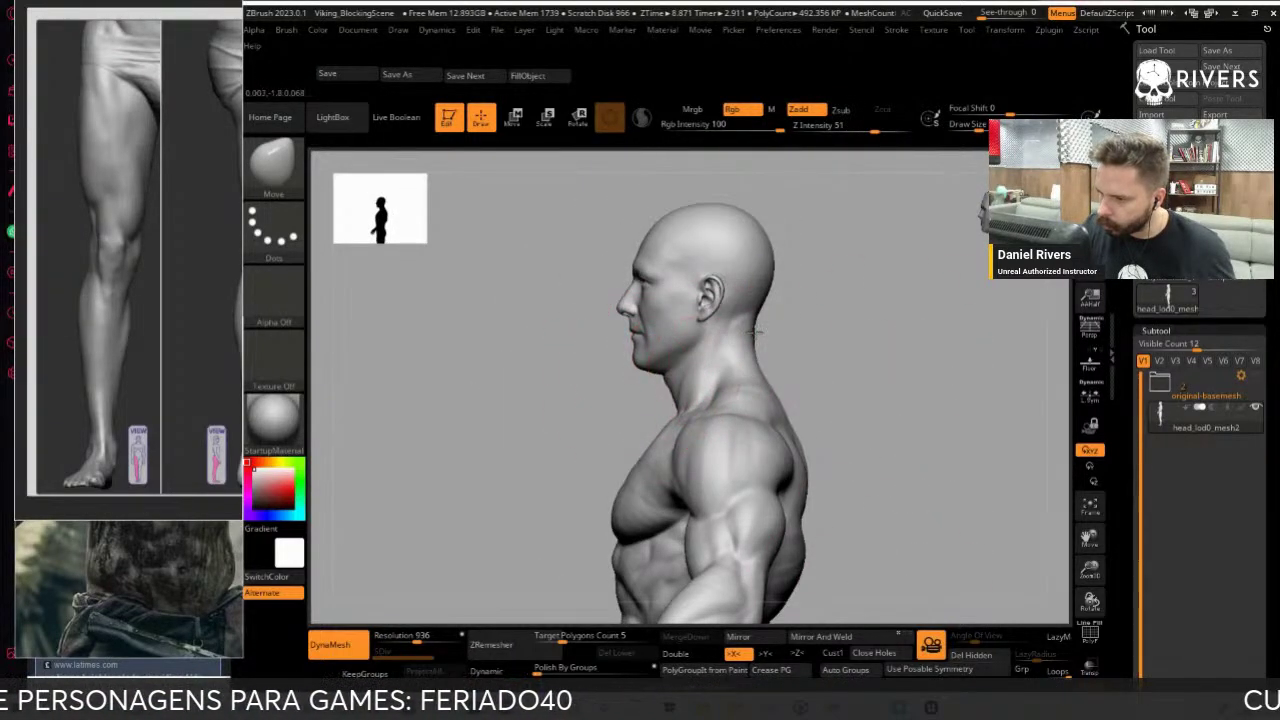
mouse_move(551, 438)
left_mouse_down()
mouse_move(829, 300)
mouse_move(943, 294)
mouse_move(903, 306)
mouse_move(843, 403)
left_mouse_up()
key("b")
key("c")
key("b")
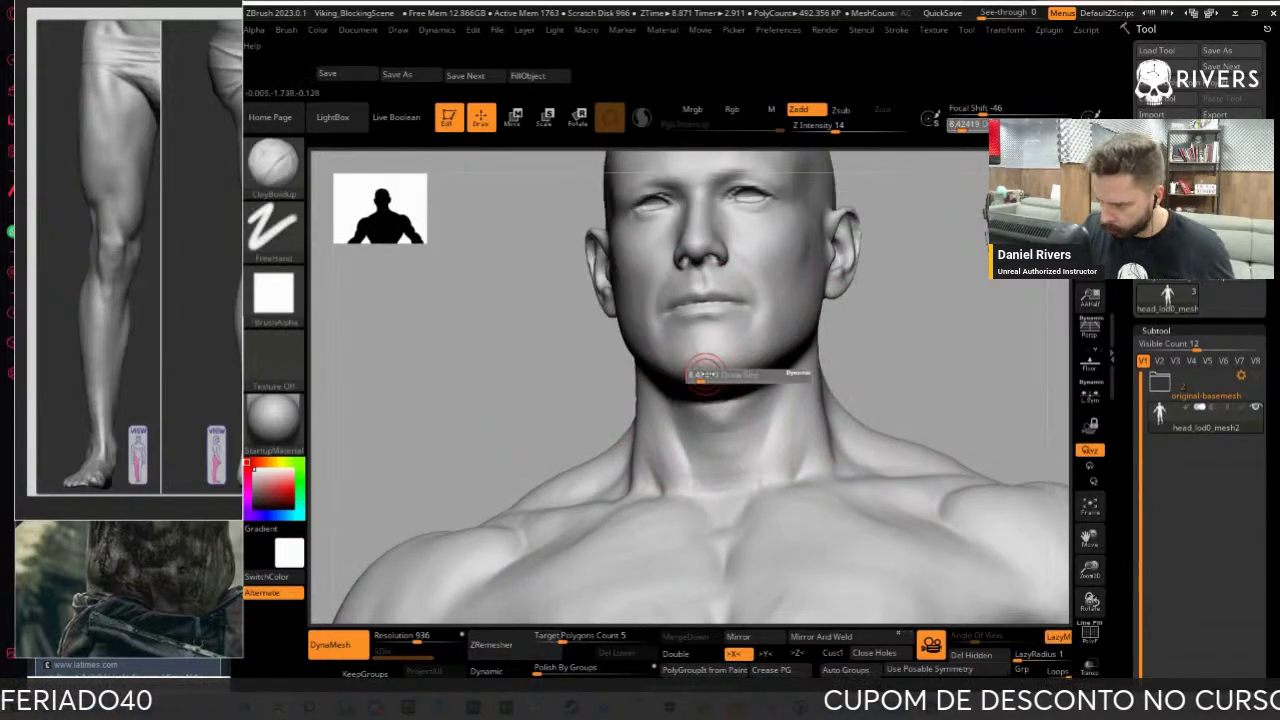
left_click_drag(855, 287, 760, 369)
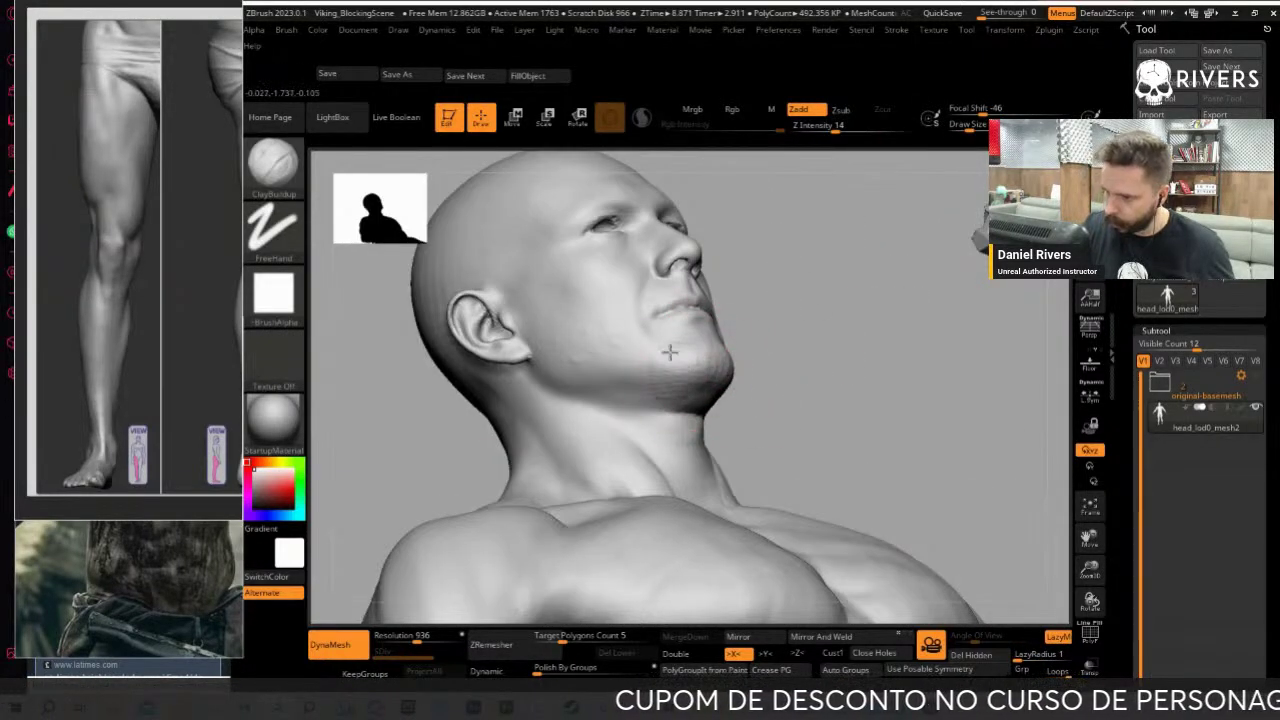
mouse_move(880, 330)
left_mouse_down()
mouse_move(897, 343)
mouse_move(891, 357)
mouse_move(880, 297)
mouse_move(894, 309)
left_mouse_up()
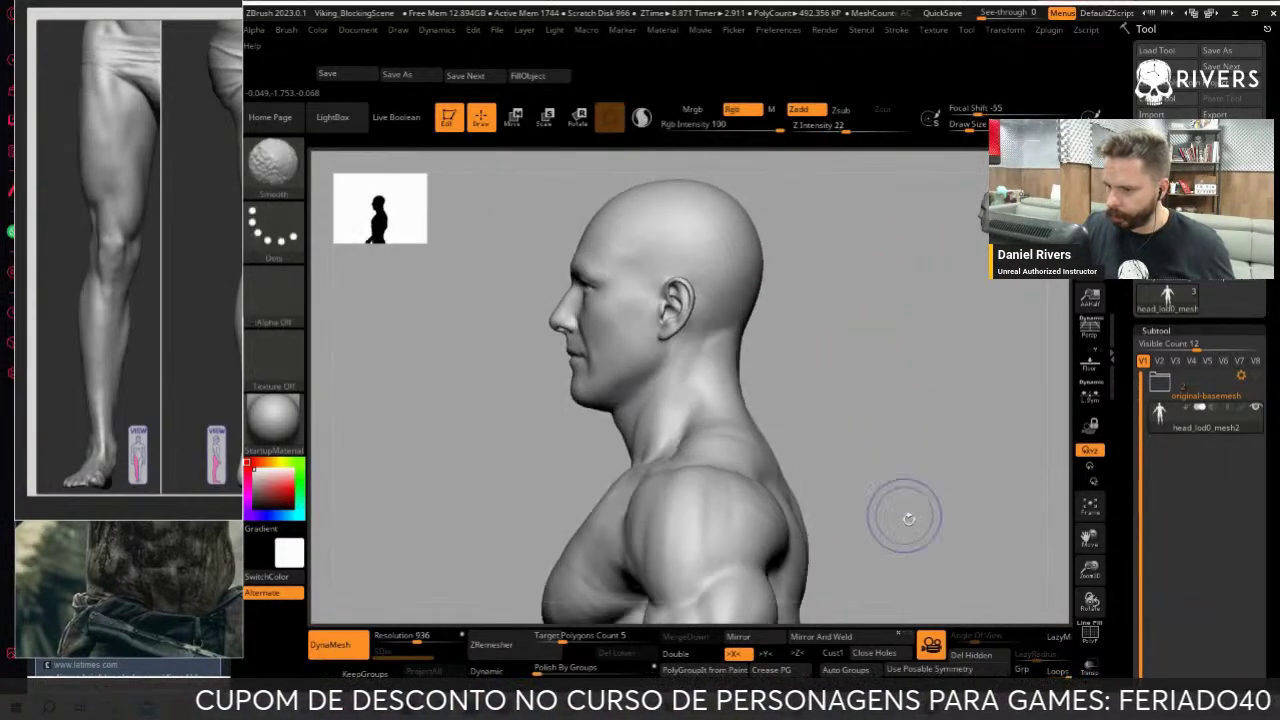
mouse_move(903, 517)
left_mouse_down("alt")
mouse_move(887, 388)
mouse_move(908, 380)
mouse_move(846, 429)
mouse_move(777, 431)
mouse_move(760, 414)
mouse_move(760, 443)
left_mouse_up("alt")
key("b")
key("m")
key("v")
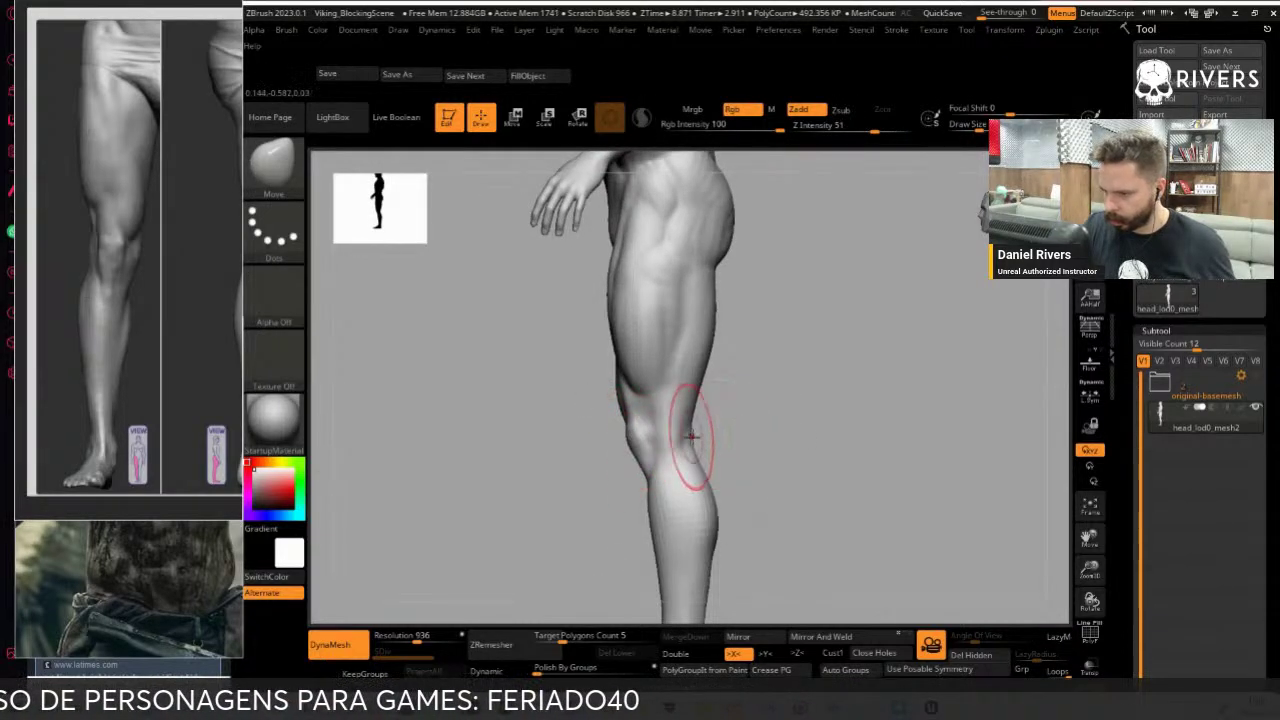
Zoom in on the lower legs and pick DamStandard for carving the calves
mouse_move(705, 345)
left_mouse_down("alt")
mouse_move(806, 309)
mouse_move(751, 358)
left_mouse_up("alt")
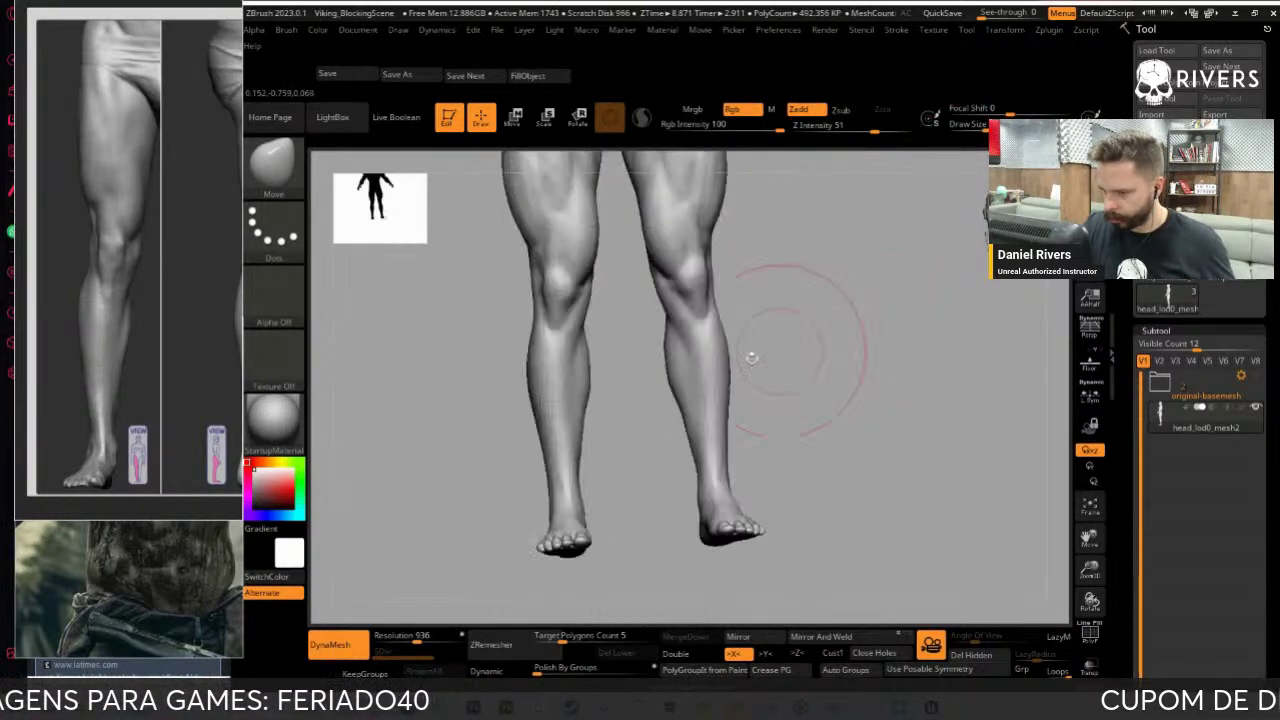
mouse_move(776, 412)
left_mouse_down()
mouse_move(843, 400)
mouse_move(686, 366)
left_mouse_up()
key("b")
key("d")
key("s")
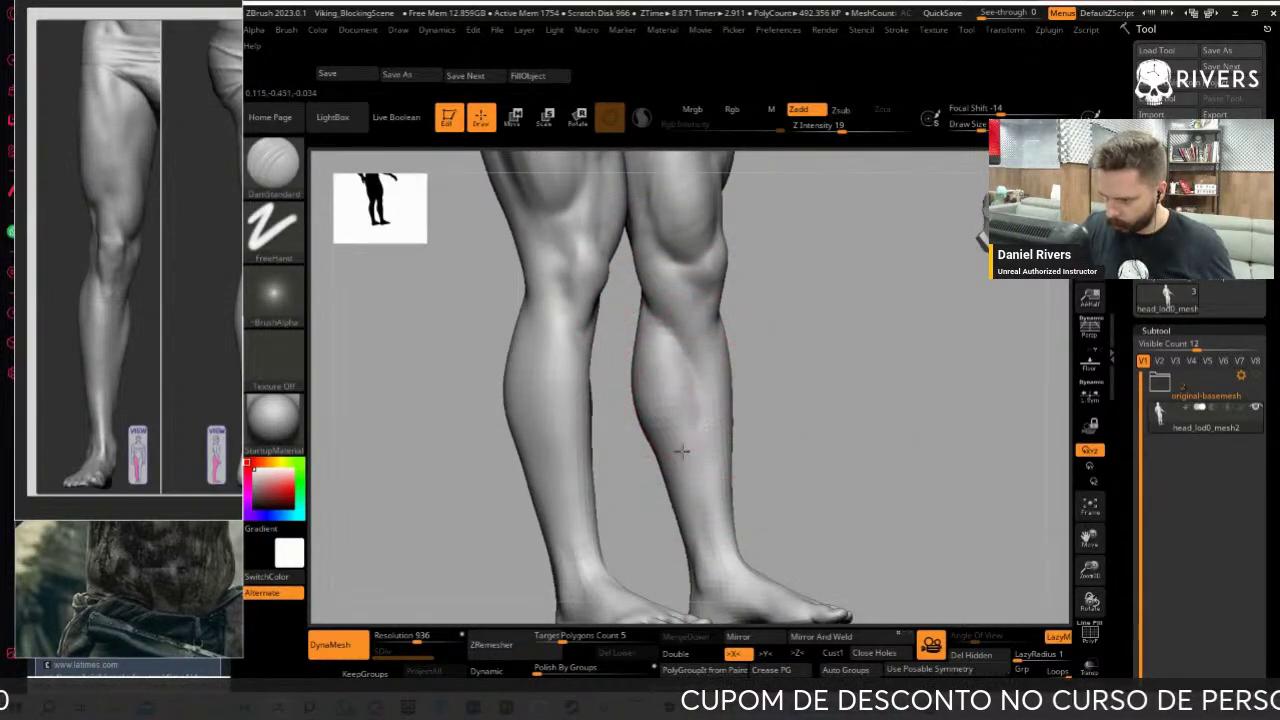
mouse_move(850, 450)
left_mouse_down()
mouse_move(803, 431)
mouse_move(700, 486)
mouse_move(671, 457)
mouse_move(851, 366)
mouse_move(720, 400)
mouse_move(600, 371)
mouse_move(719, 296)
left_mouse_up()
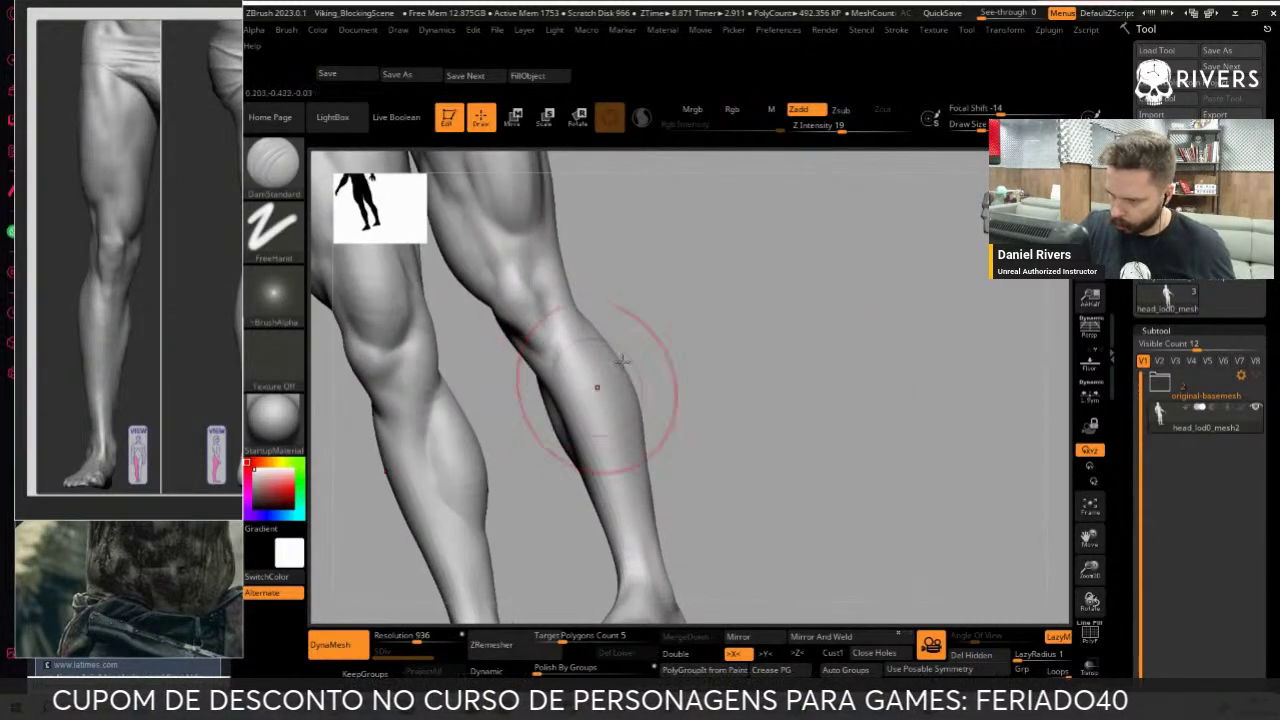
Build up the left calf with ClayBuildup and smooth it, checking both calves from behind
key("b")
key("c")
key("b")
left_click_drag(600, 386, 586, 460)
mouse_move(586, 400)
left_mouse_down()
mouse_move(694, 405)
mouse_move(600, 400)
left_mouse_up()
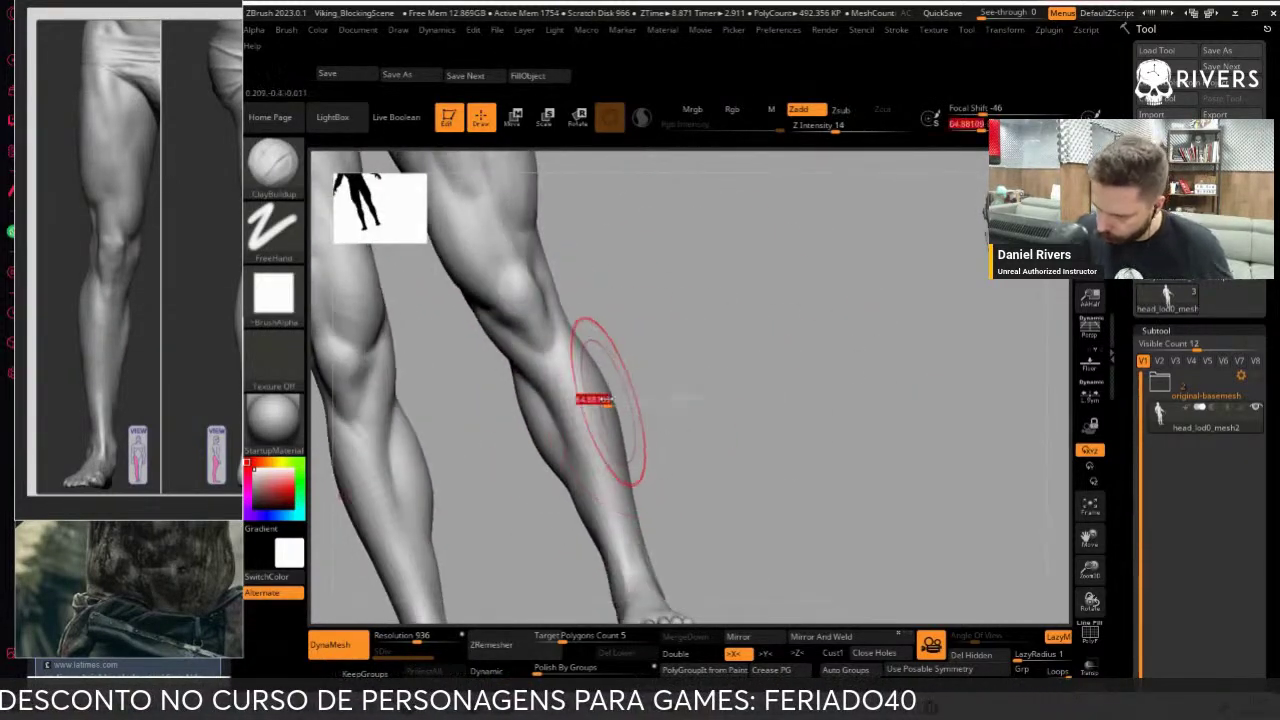
left_click_drag(643, 357, 586, 386)
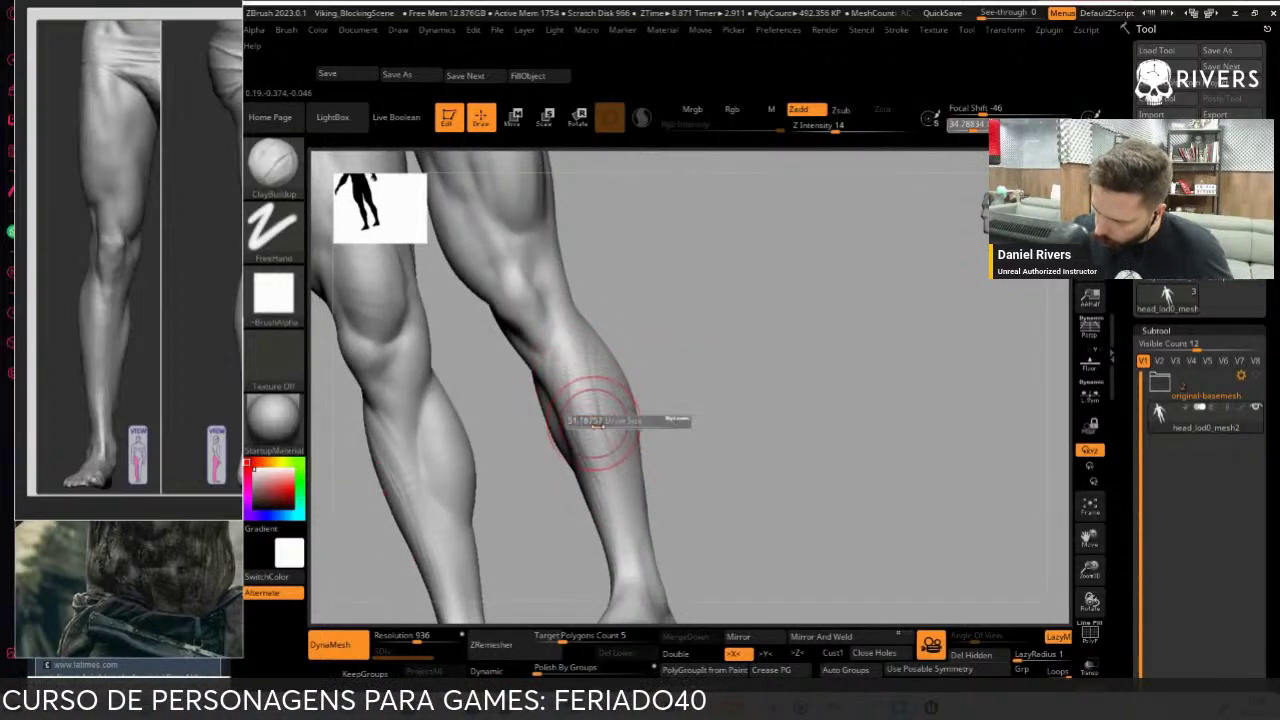
left_click_drag(608, 466, 629, 486)
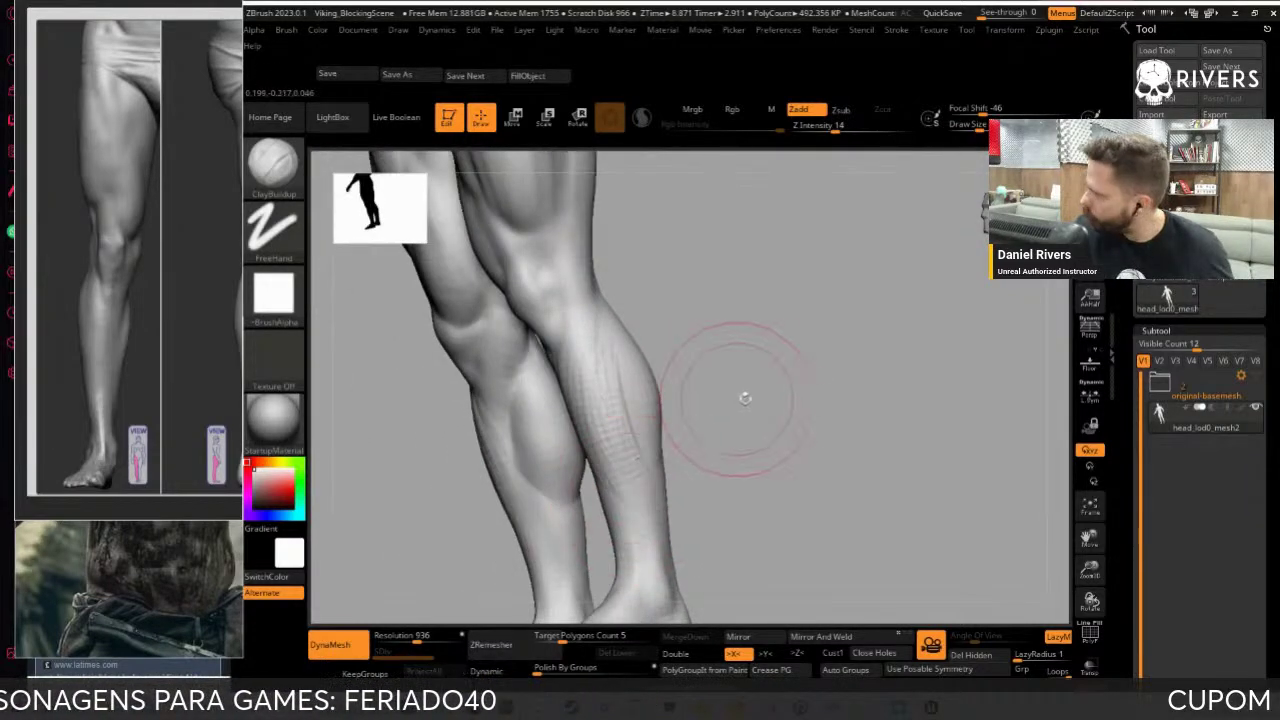
left_click_drag(745, 398, 594, 420)
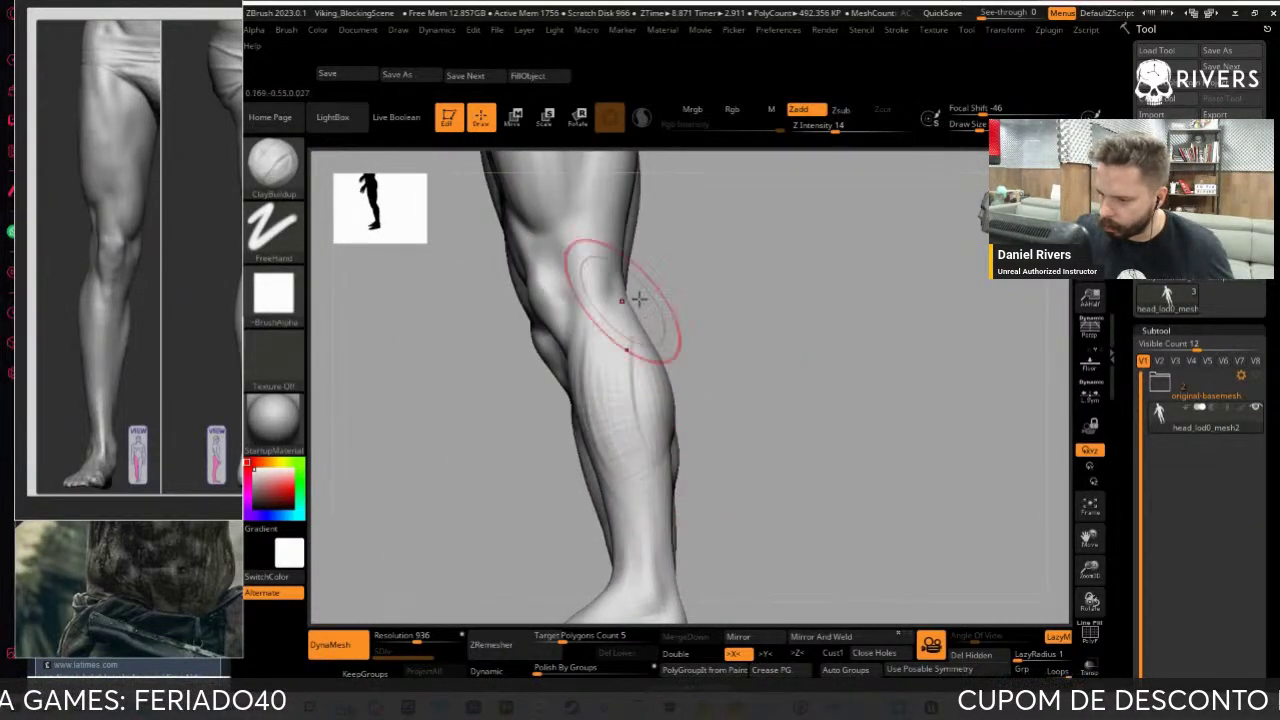
left_click_drag(638, 298, 623, 480)
key("shift")
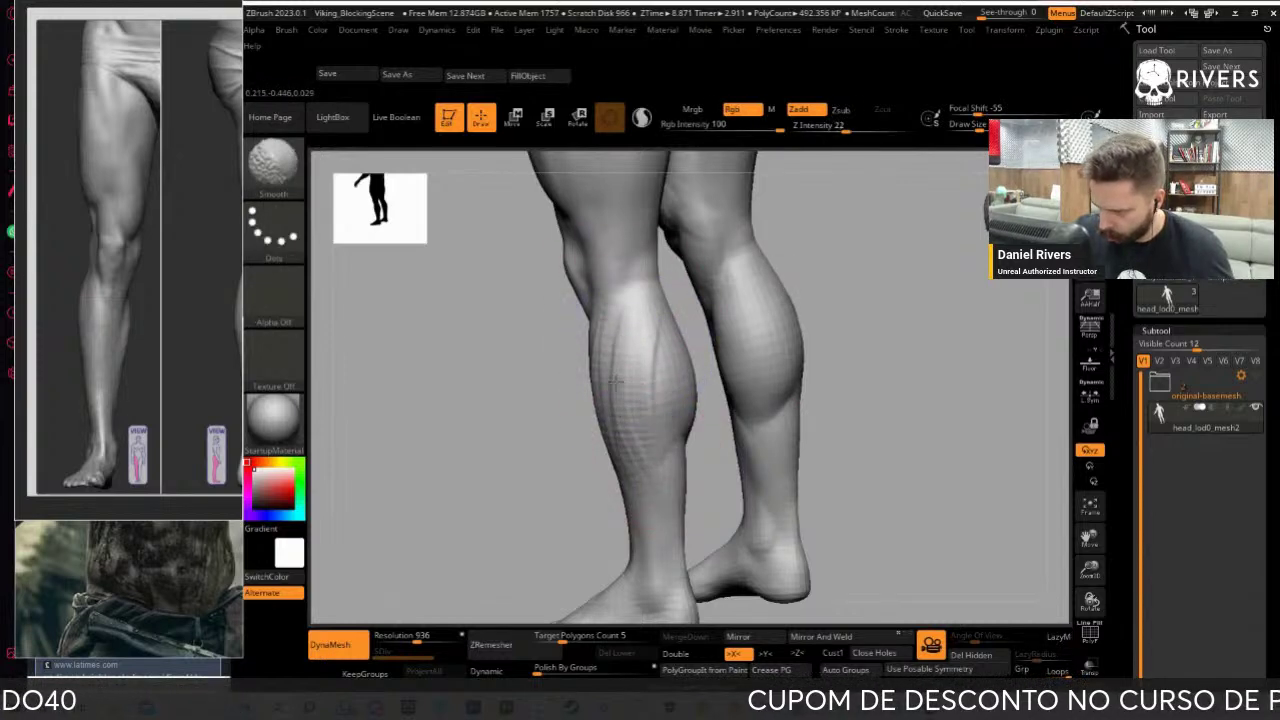
mouse_move(616, 382)
left_mouse_down()
mouse_move(523, 549)
mouse_move(634, 371)
mouse_move(620, 467)
mouse_move(540, 470)
mouse_move(600, 440)
left_mouse_up()
mouse_move(677, 400)
left_mouse_down()
mouse_move(726, 418)
mouse_move(714, 371)
mouse_move(591, 506)
mouse_move(734, 369)
left_mouse_up()
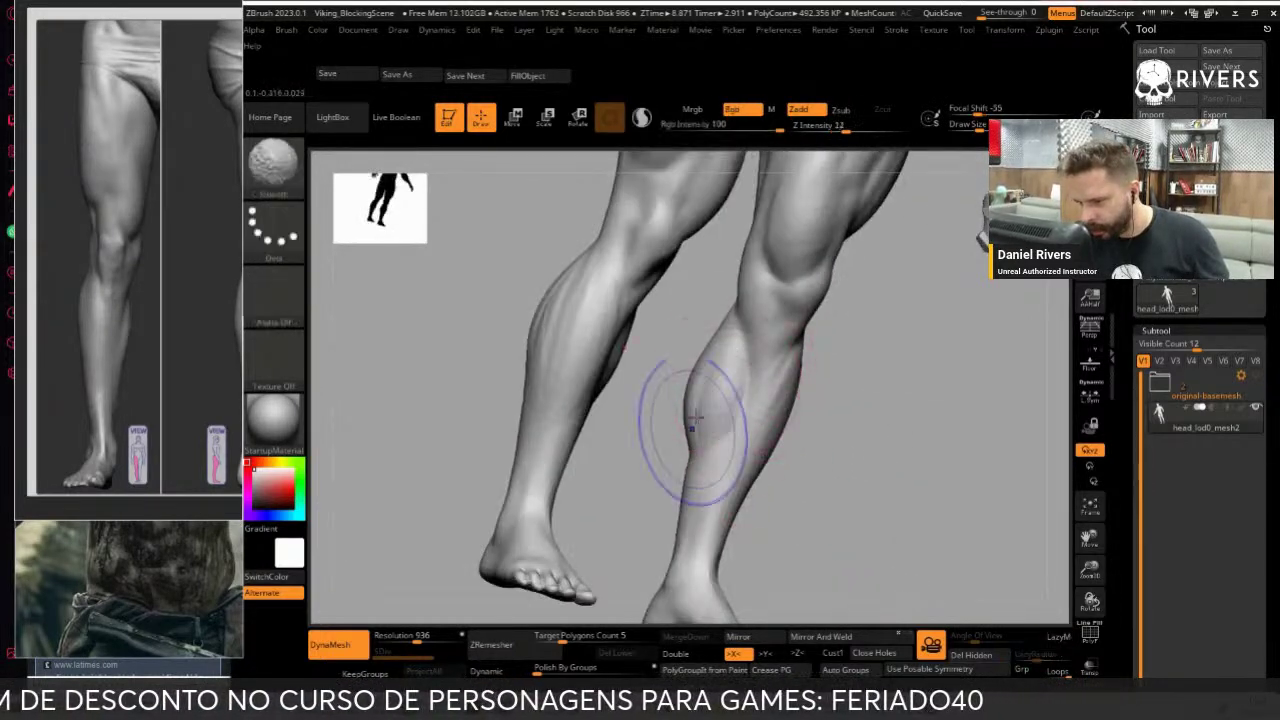
mouse_move(694, 420)
left_mouse_down()
mouse_move(843, 429)
mouse_move(837, 480)
mouse_move(857, 491)
mouse_move(845, 465)
mouse_move(742, 415)
mouse_move(737, 500)
left_mouse_up()
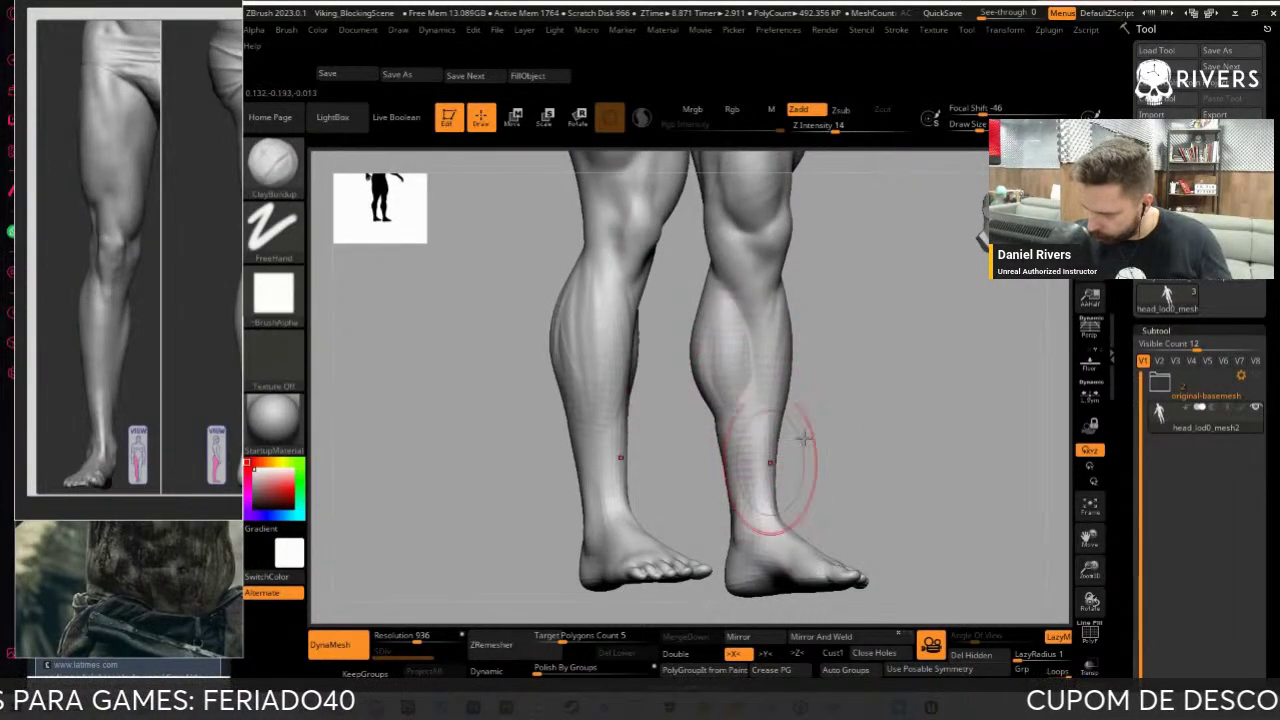
Smooth the calf surface from a rear three-quarter view
mouse_move(803, 437)
left_mouse_down("shift")
mouse_move(686, 471)
mouse_move(686, 537)
mouse_move(686, 371)
left_mouse_up("shift")
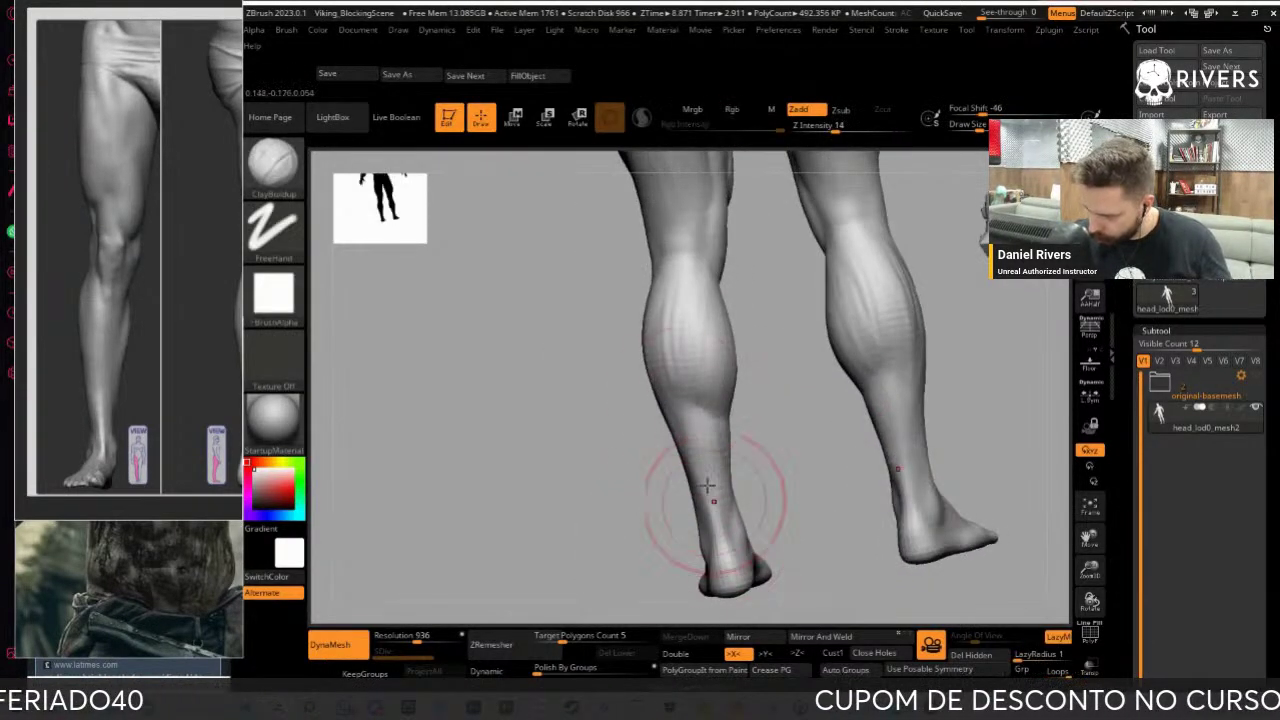
left_click_drag(691, 423, 690, 474)
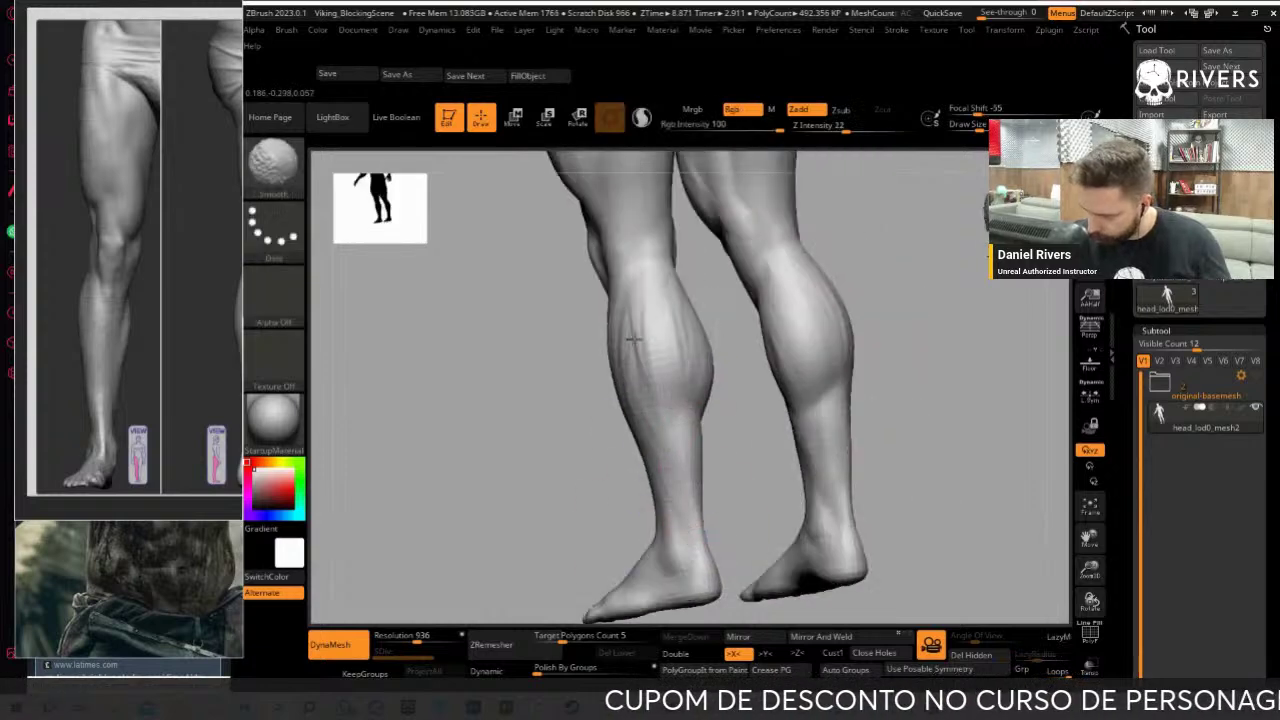
left_click_drag(640, 330, 597, 440, "shift")
left_click_drag(663, 394, 657, 400)
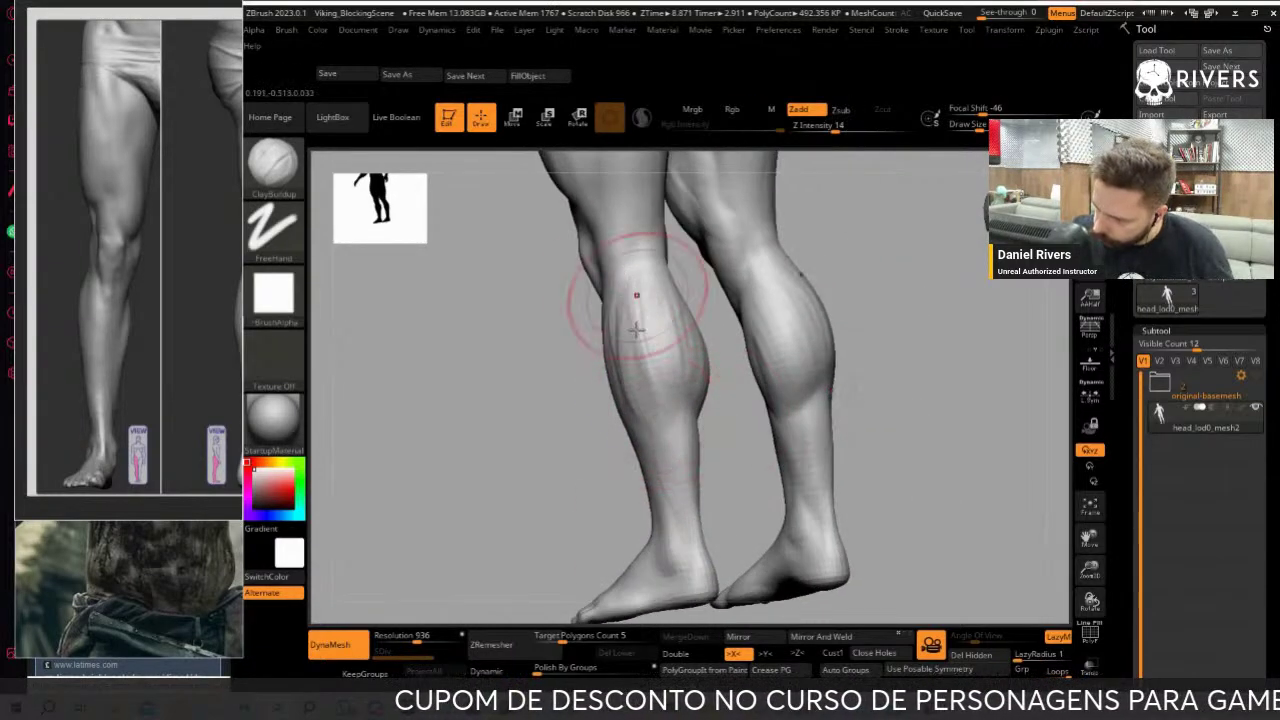
Sculpt the knees on both legs symmetrically
left_click_drag(557, 529, 671, 330)
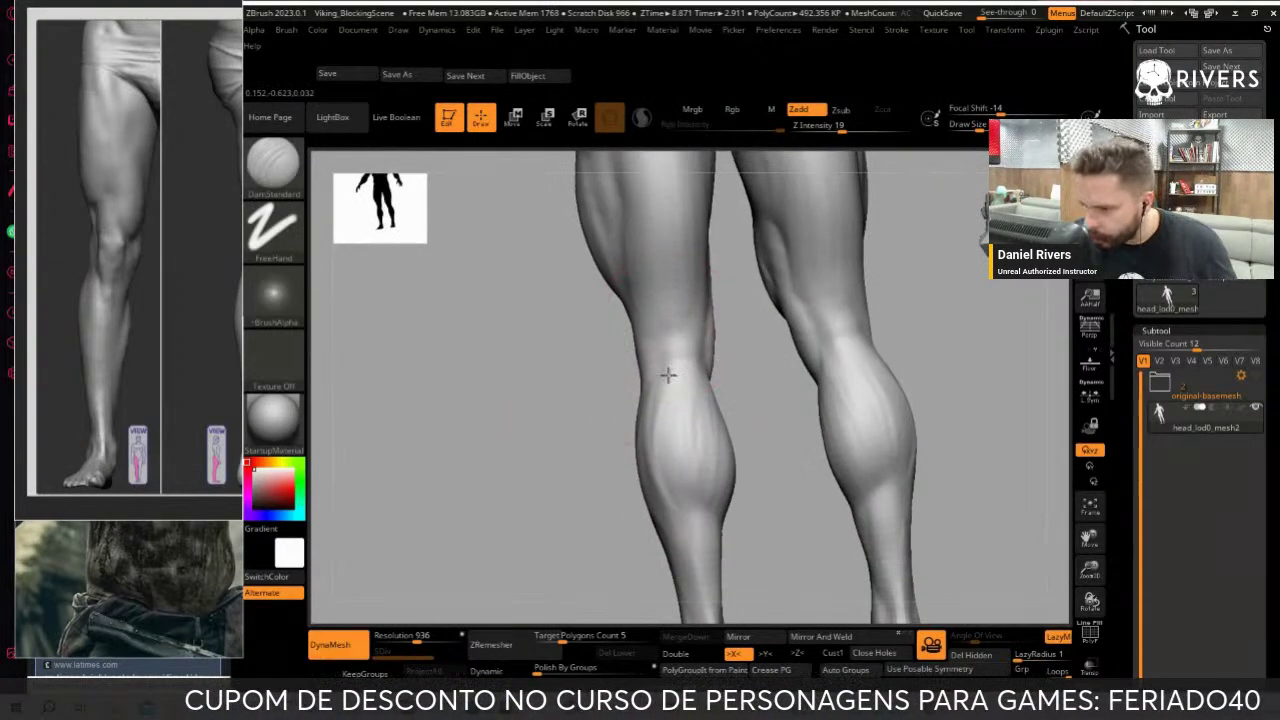
right_click_drag(669, 371, 686, 380)
left_click_drag(712, 348, 684, 305)
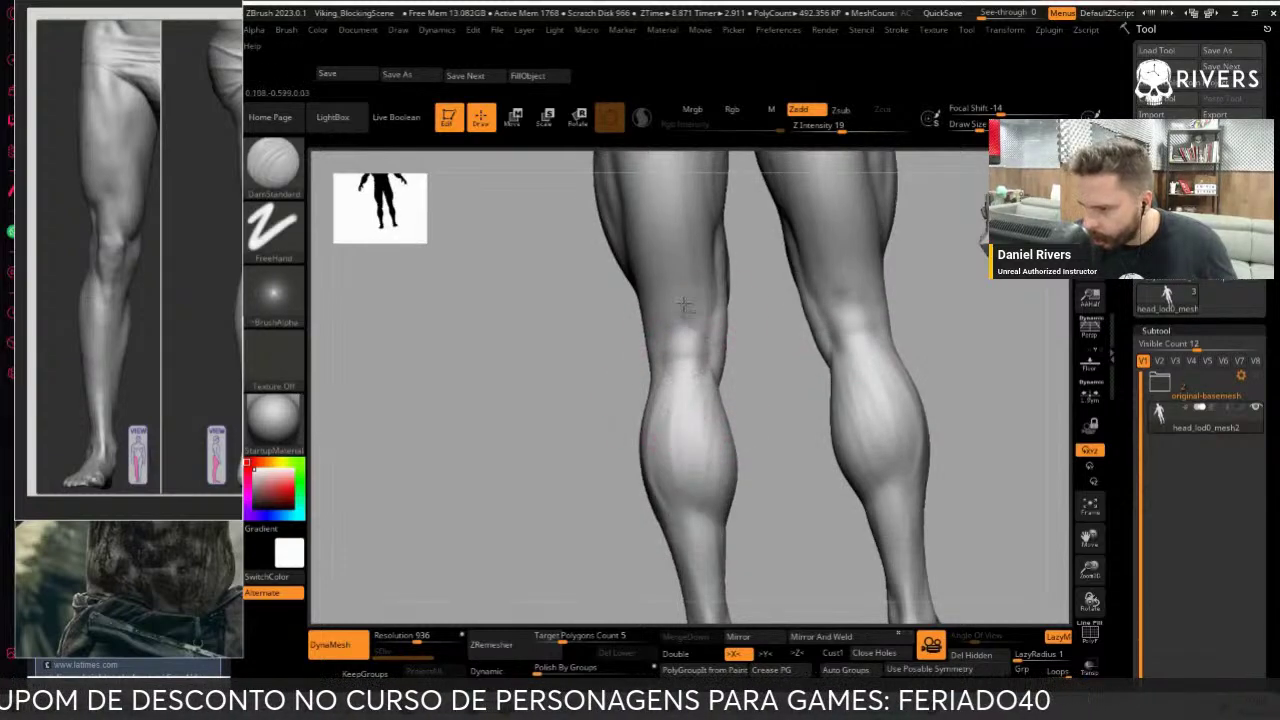
left_click_drag(660, 380, 680, 357)
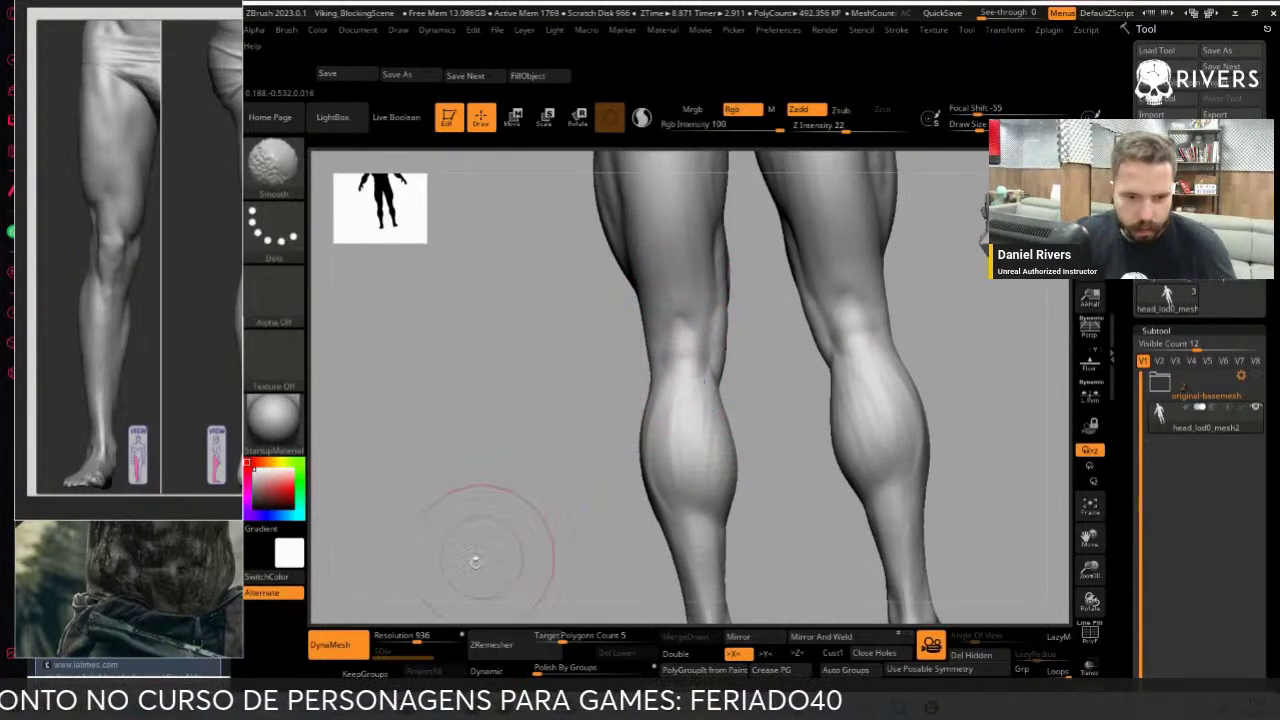
mouse_move(471, 557)
left_mouse_down()
mouse_move(505, 608)
mouse_move(777, 420)
left_mouse_up()
Build up the calf with ClayBuildup and smooth it from a side view
key("b")
key("c")
key("b")
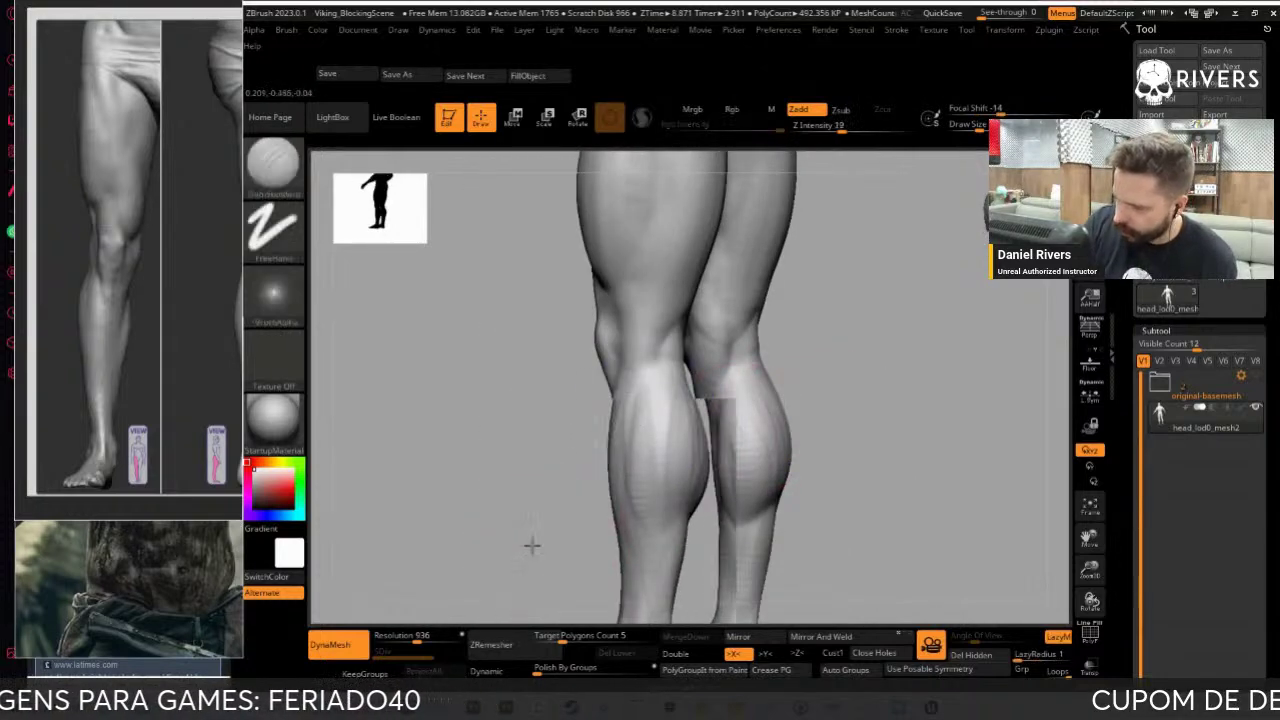
mouse_move(529, 543)
left_mouse_down()
mouse_move(618, 425)
mouse_move(640, 520)
left_mouse_up()
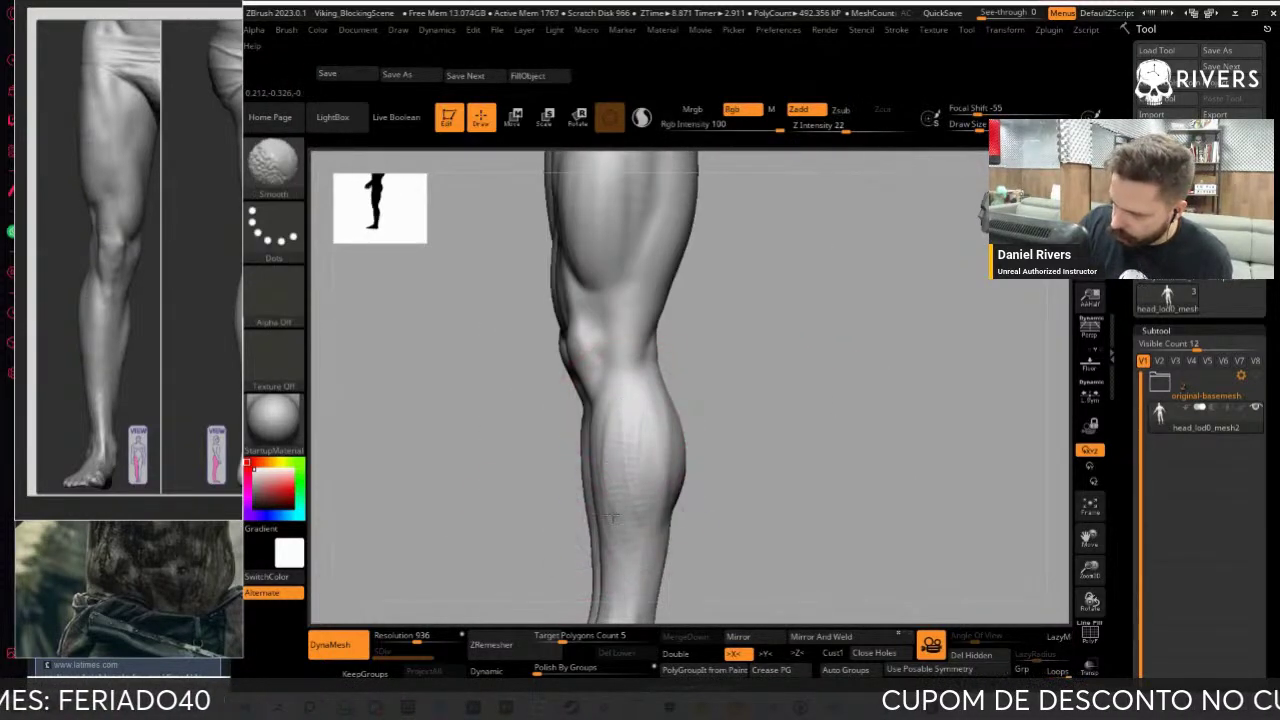
mouse_move(783, 428)
left_mouse_down()
mouse_move(780, 447)
mouse_move(723, 471)
mouse_move(694, 514)
left_mouse_up()
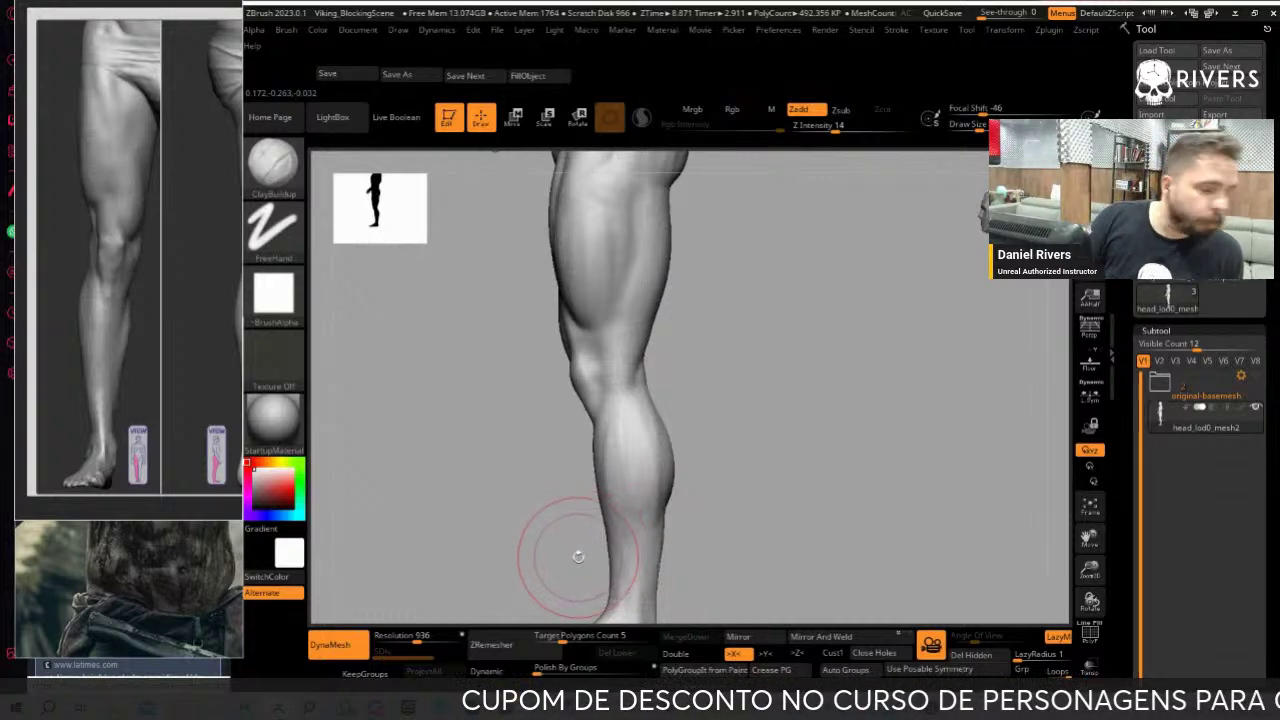
mouse_move(578, 556)
left_mouse_down()
mouse_move(766, 467)
mouse_move(743, 500)
mouse_move(600, 371)
left_mouse_up()
Reshape the calf into a fuller, rounder curve with an enlarged Move brush
key("b")
key("m")
key("v")
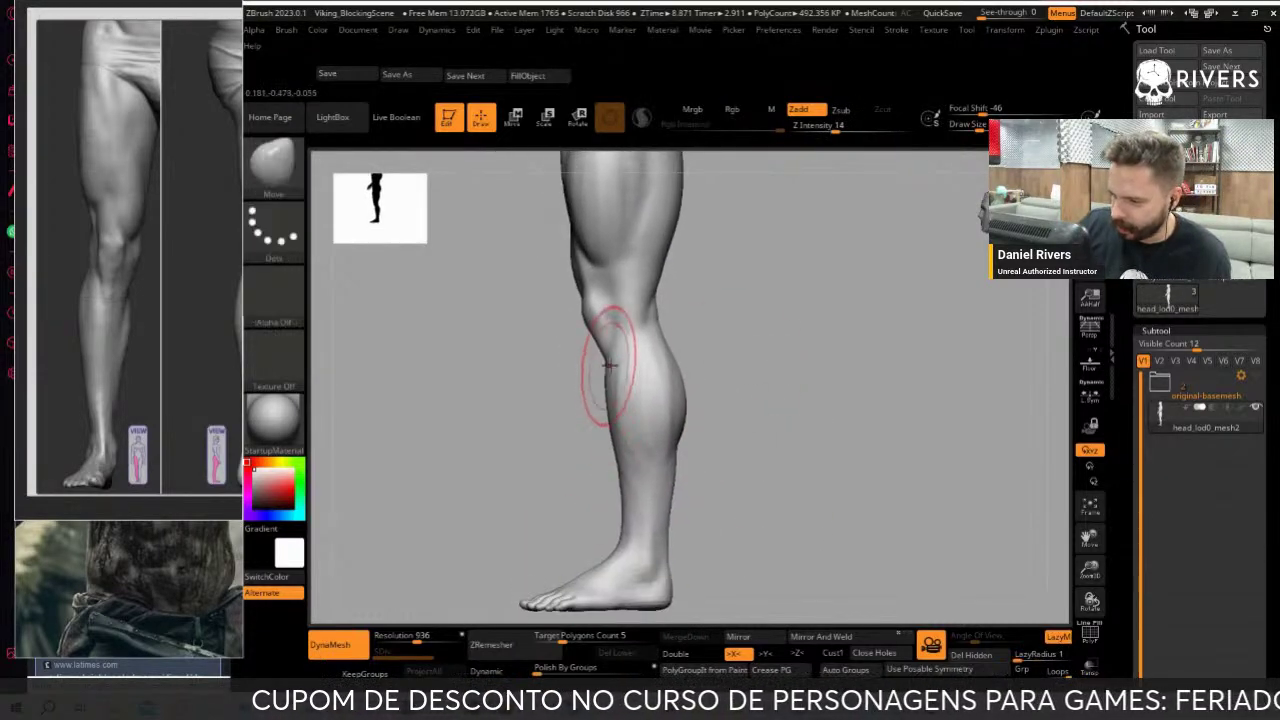
key("s")
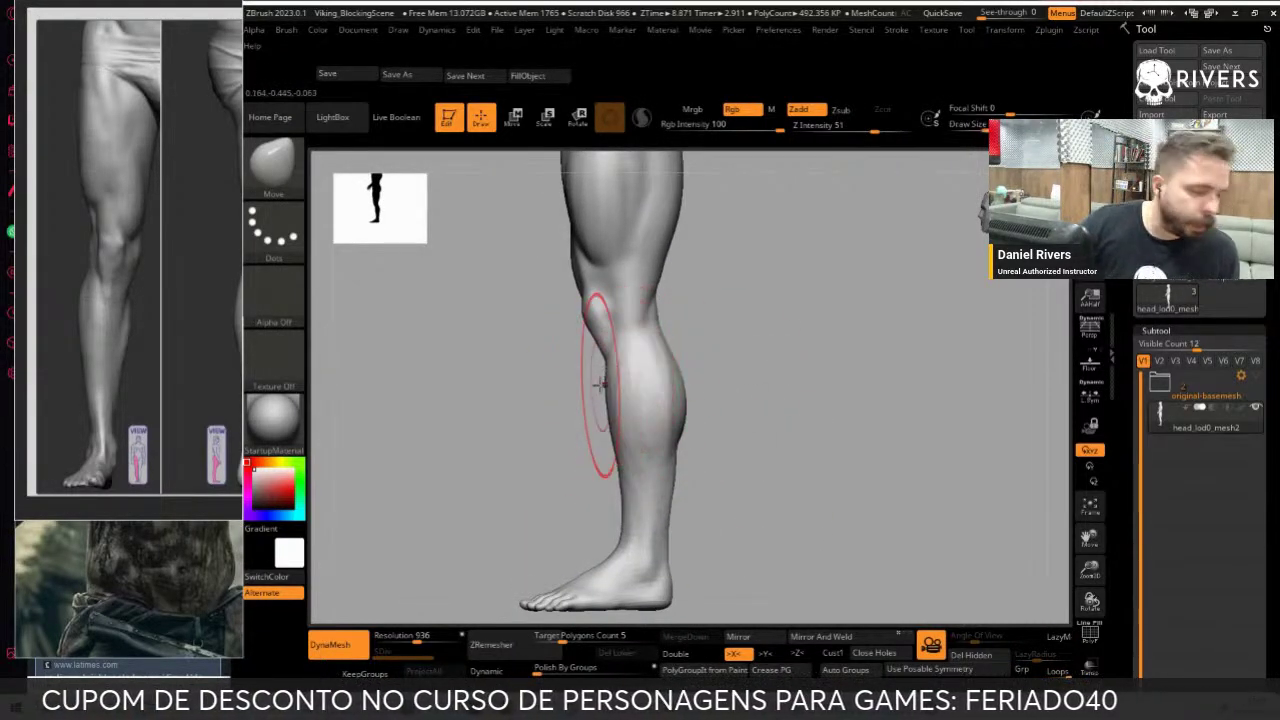
key("ctrl+z")
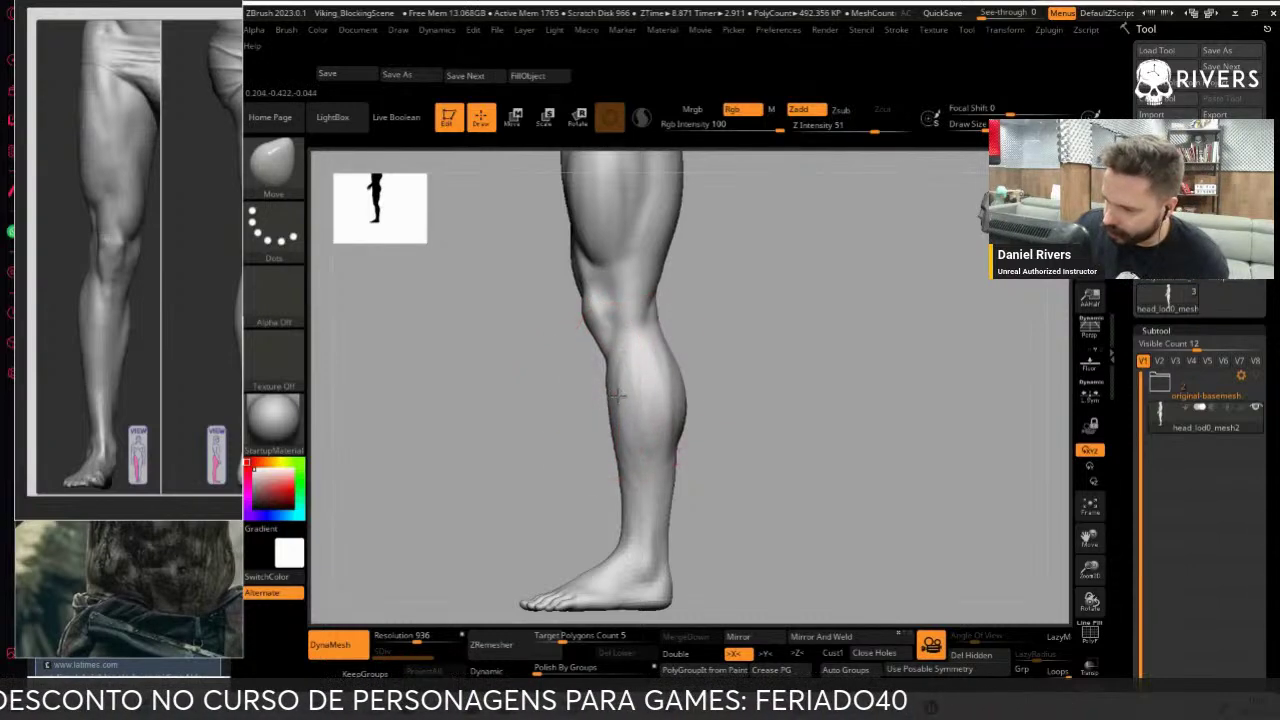
key("ctrl+shift+z")
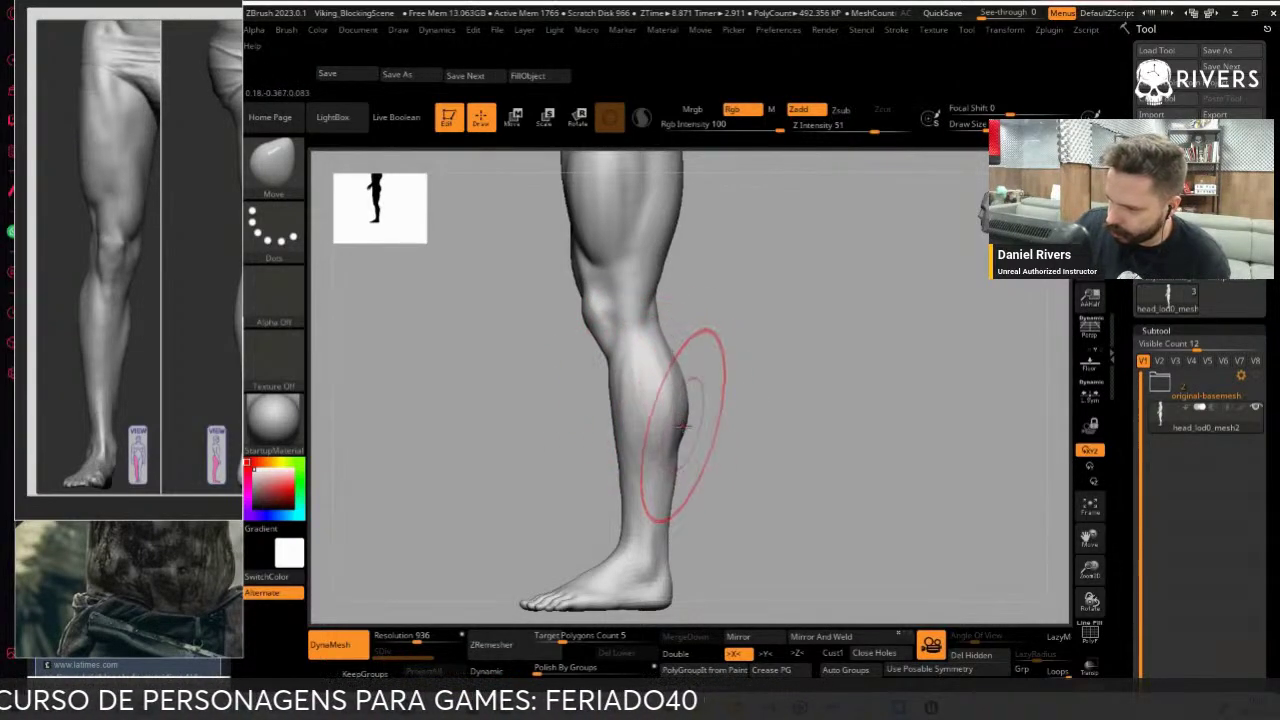
mouse_move(754, 443)
left_mouse_down()
mouse_move(789, 454)
mouse_move(808, 480)
mouse_move(777, 553)
mouse_move(846, 394)
mouse_move(666, 443)
mouse_move(765, 432)
left_mouse_up()
key("b")
key("c")
key("b")
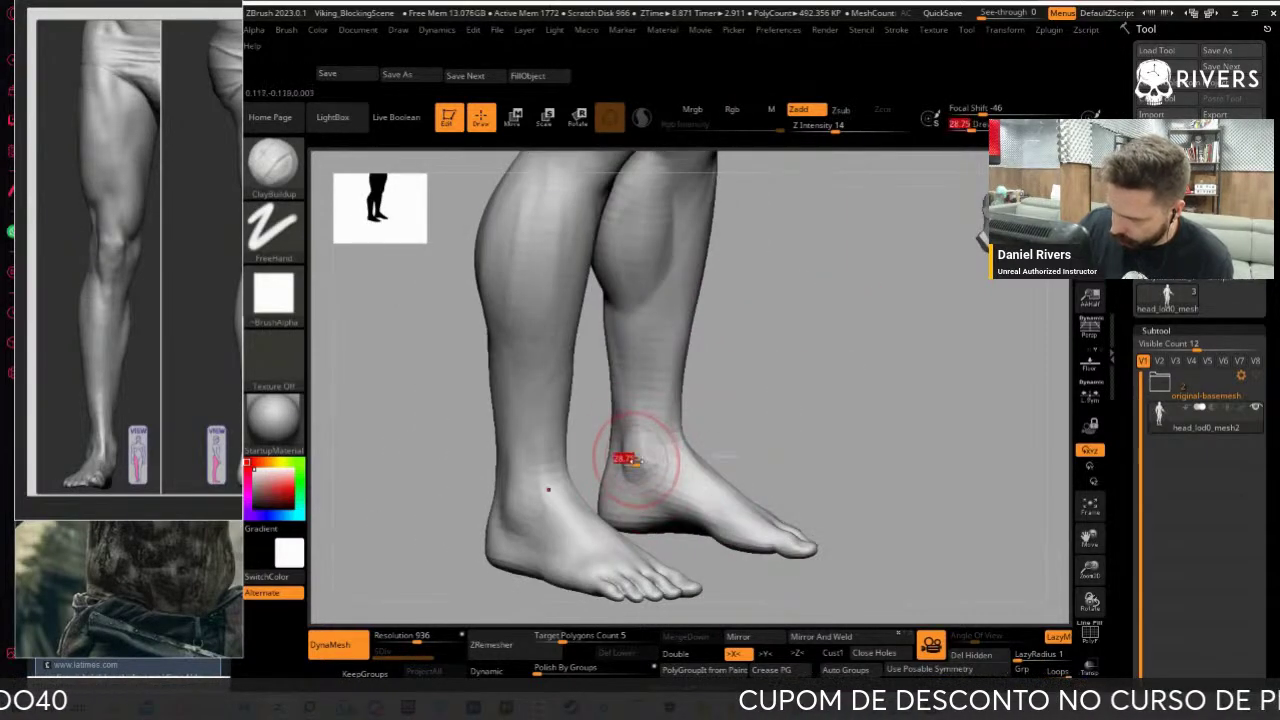
Refine the ankles and shins from the front with DamStandard and ClayBuildup
key("b")
key("d")
key("s")
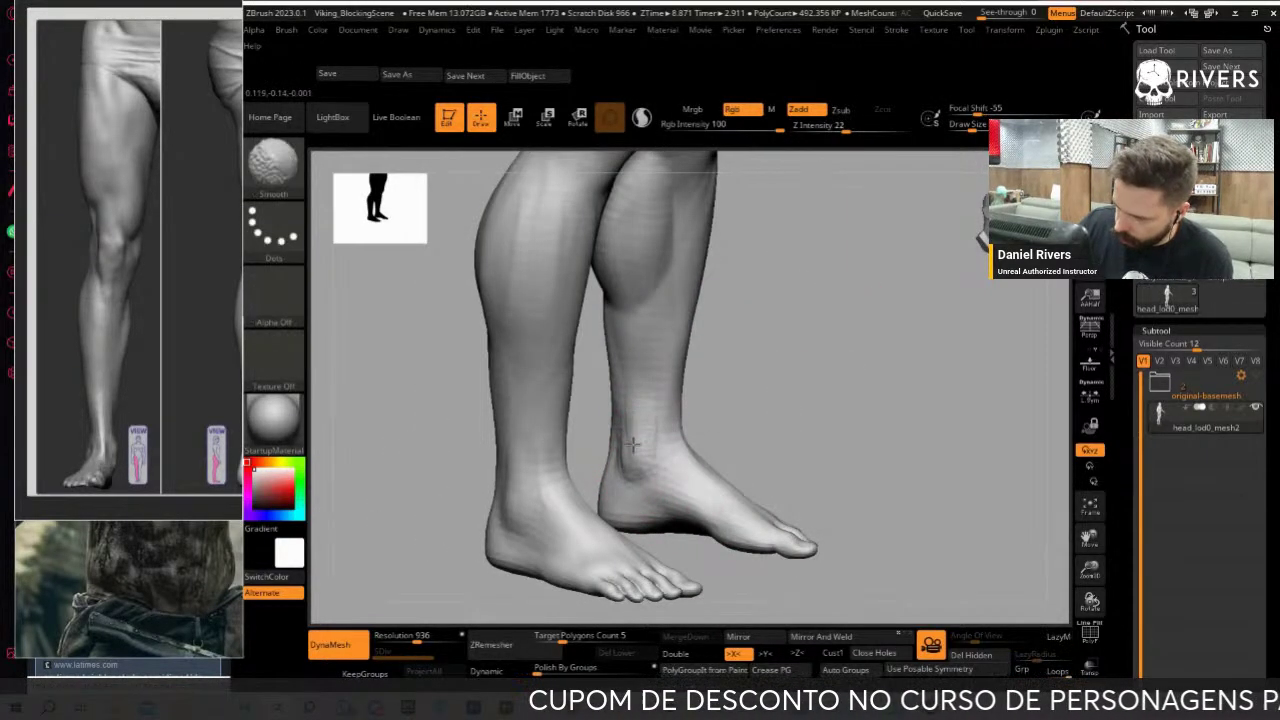
left_click_drag(830, 360, 766, 354)
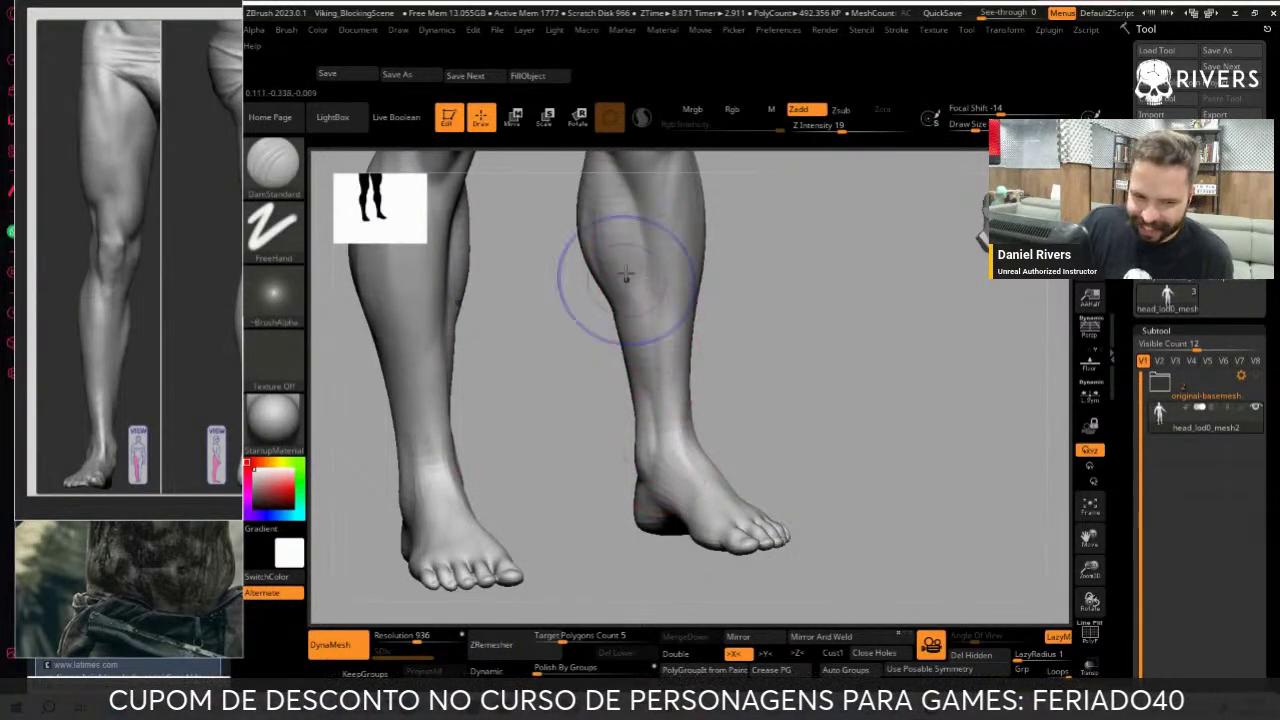
mouse_move(780, 391)
left_mouse_down()
mouse_move(813, 386)
mouse_move(646, 423)
left_mouse_up()
left_click_drag(760, 420, 777, 386)
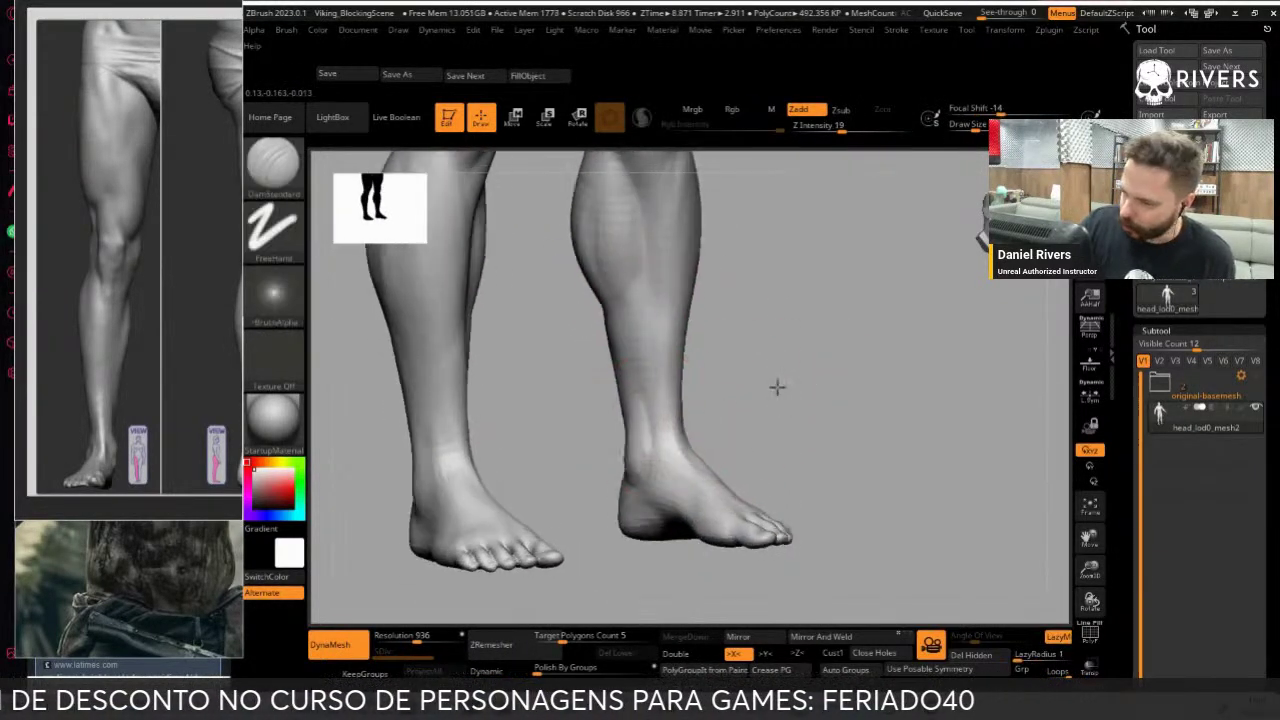
key("b")
key("c")
key("b")
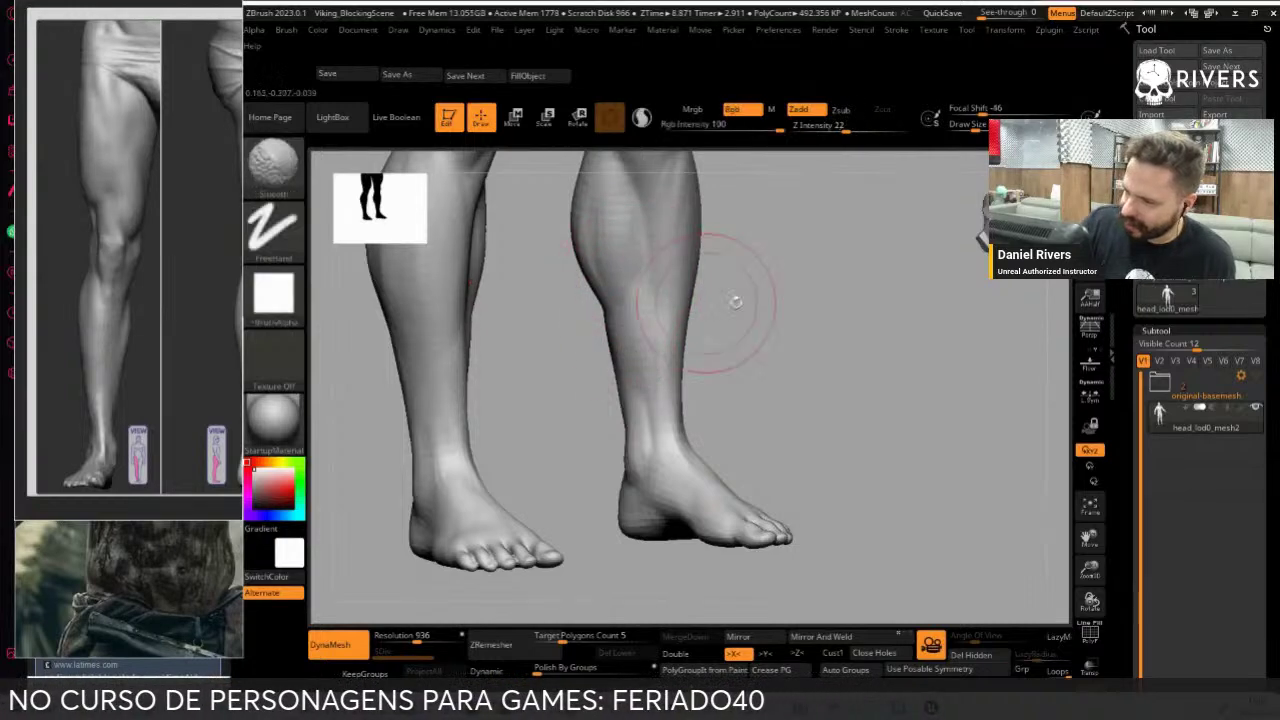
Carve a crease along the shin with DamStandard and soften it
mouse_move(737, 294)
left_mouse_down()
mouse_move(709, 334)
mouse_move(658, 364)
left_mouse_up()
key("b")
key("d")
key("s")
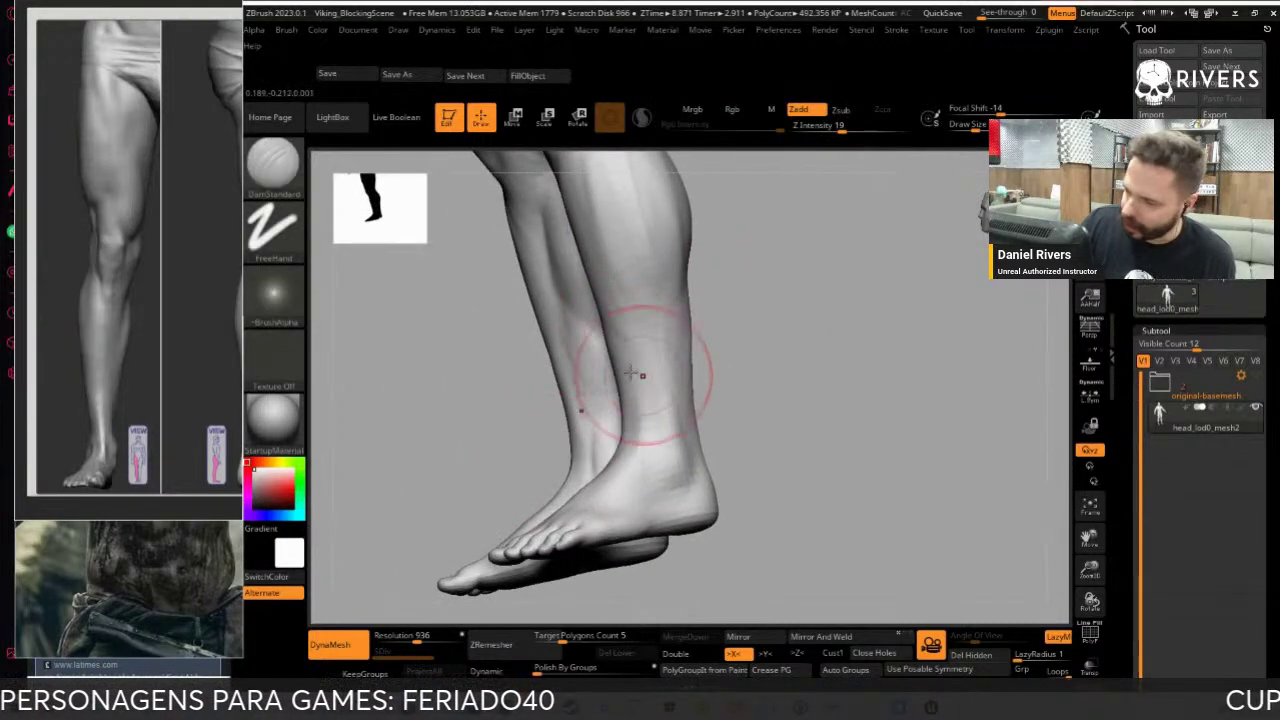
left_click_drag(778, 296, 829, 423)
left_click_drag(600, 360, 645, 495)
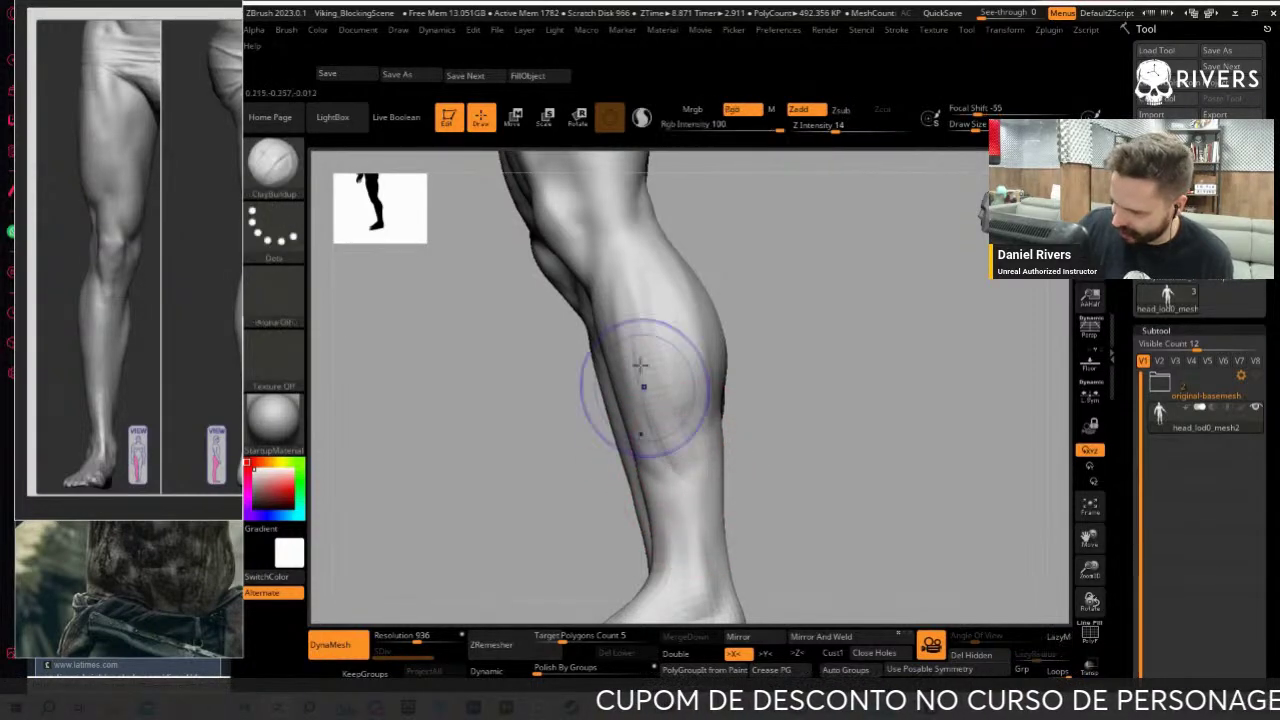
left_click_drag(643, 386, 686, 491, "shift")
Refine the calves and feet from behind and the side, alternating DamStandard and ClayBuildup
right_click_drag(662, 516, 750, 428)
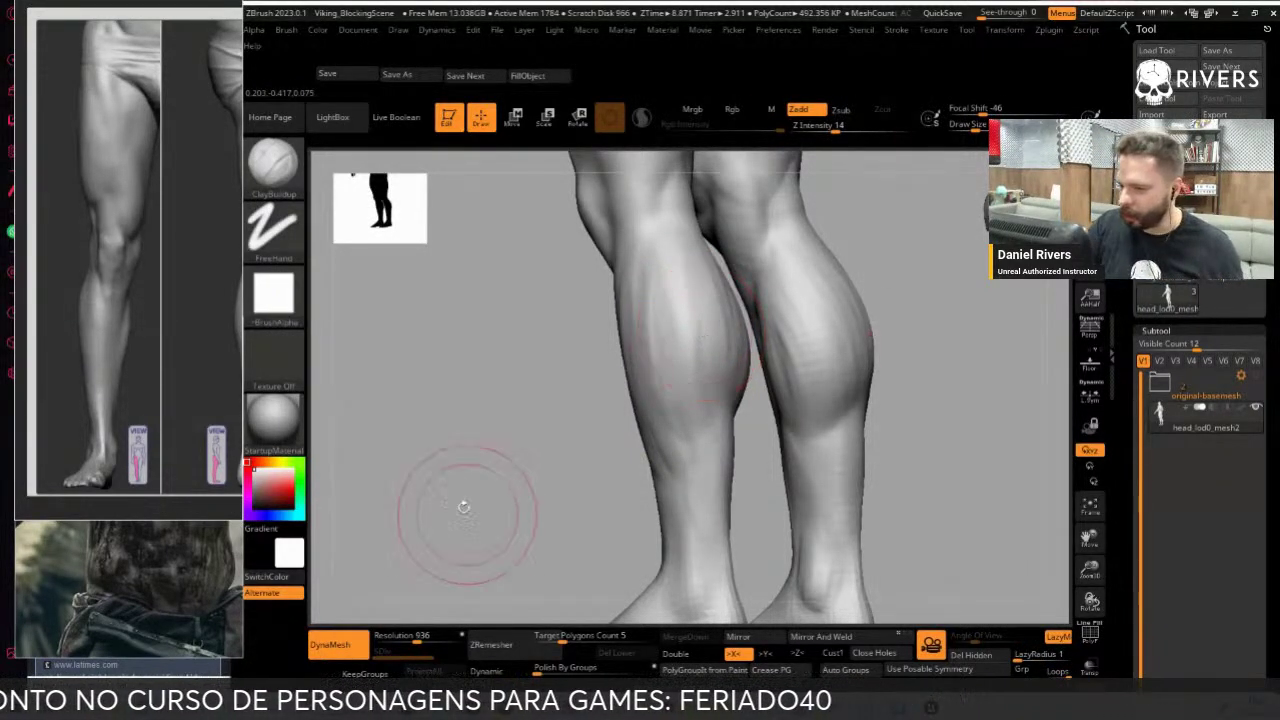
right_click_drag(457, 509, 471, 514)
key("b")
key("d")
key("s")
mouse_move(695, 440)
right_mouse_down()
mouse_move(776, 425)
mouse_move(686, 442)
right_mouse_up()
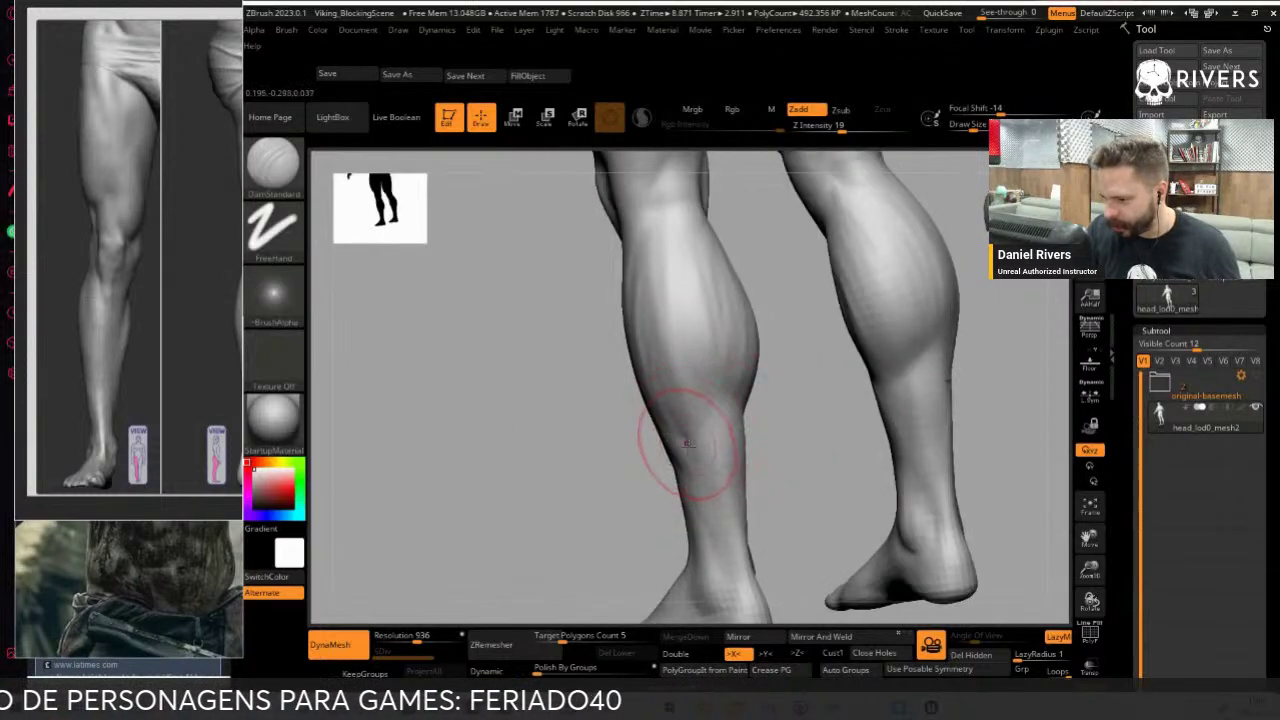
right_click_drag(555, 529, 600, 510)
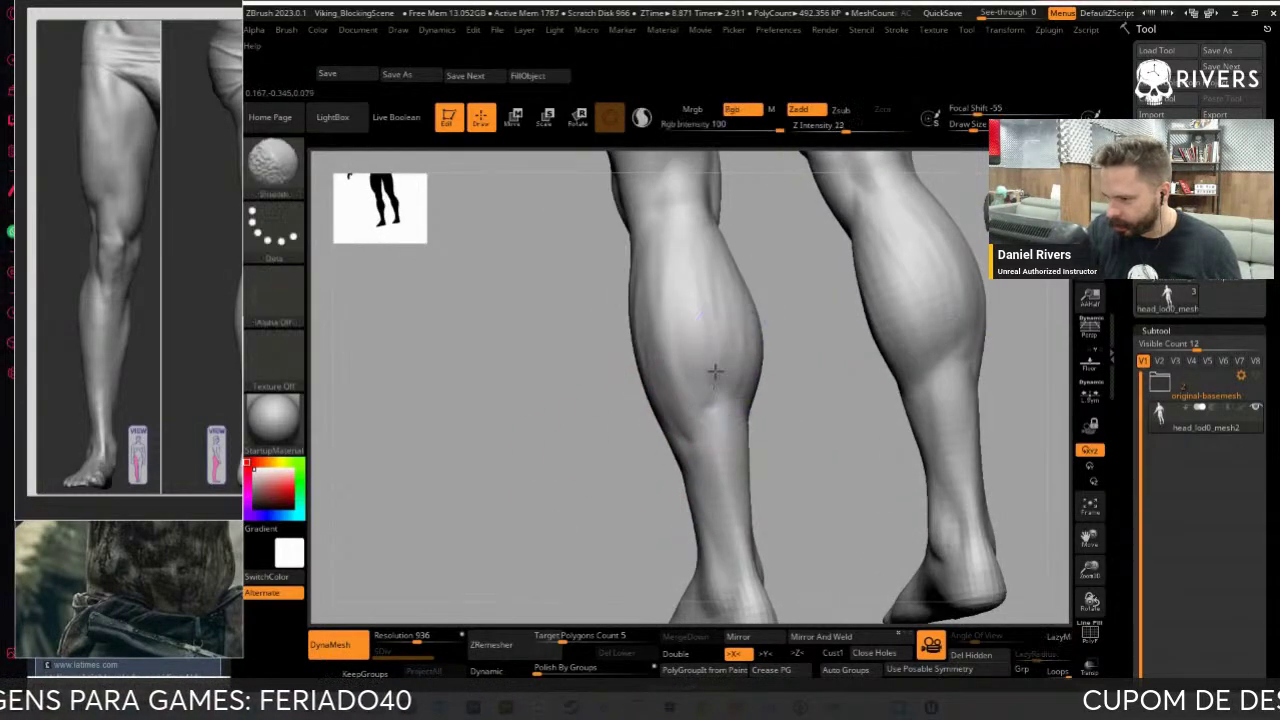
mouse_move(729, 400)
right_mouse_down()
mouse_move(571, 508)
mouse_move(636, 497)
mouse_move(737, 423)
mouse_move(821, 452)
right_mouse_up()
key("b")
key("c")
key("b")
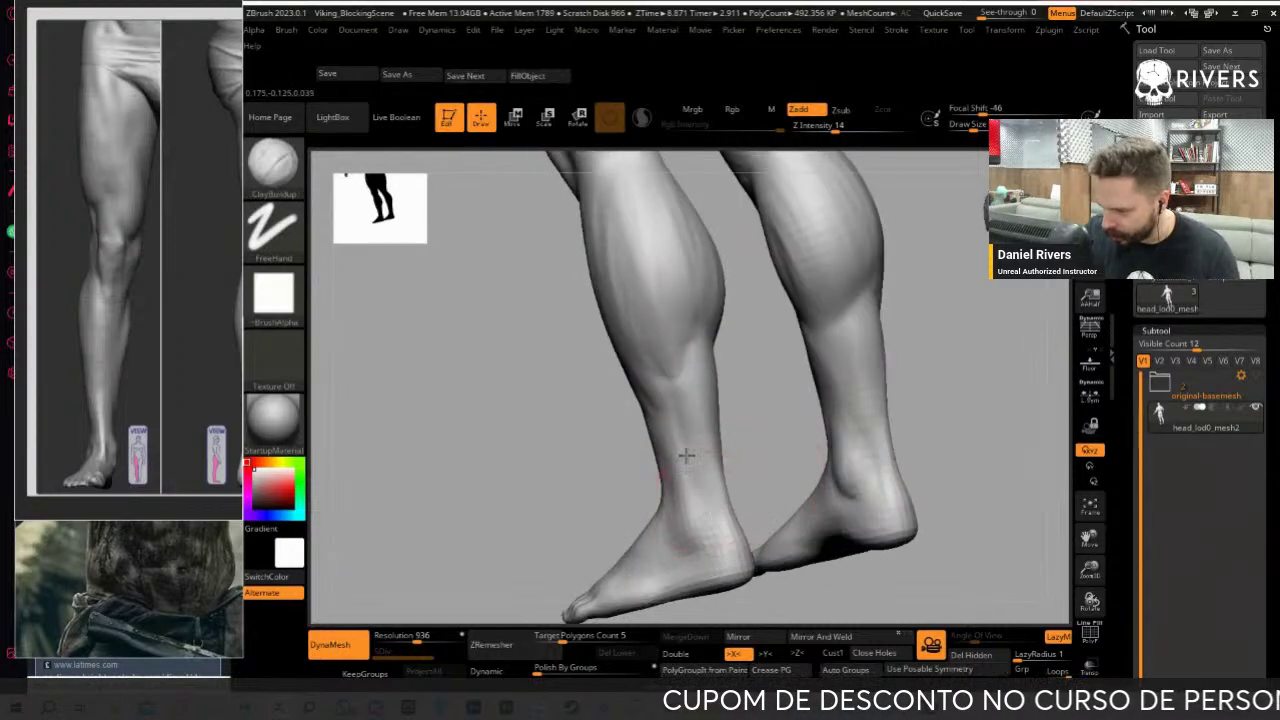
right_click_drag(672, 514, 686, 529)
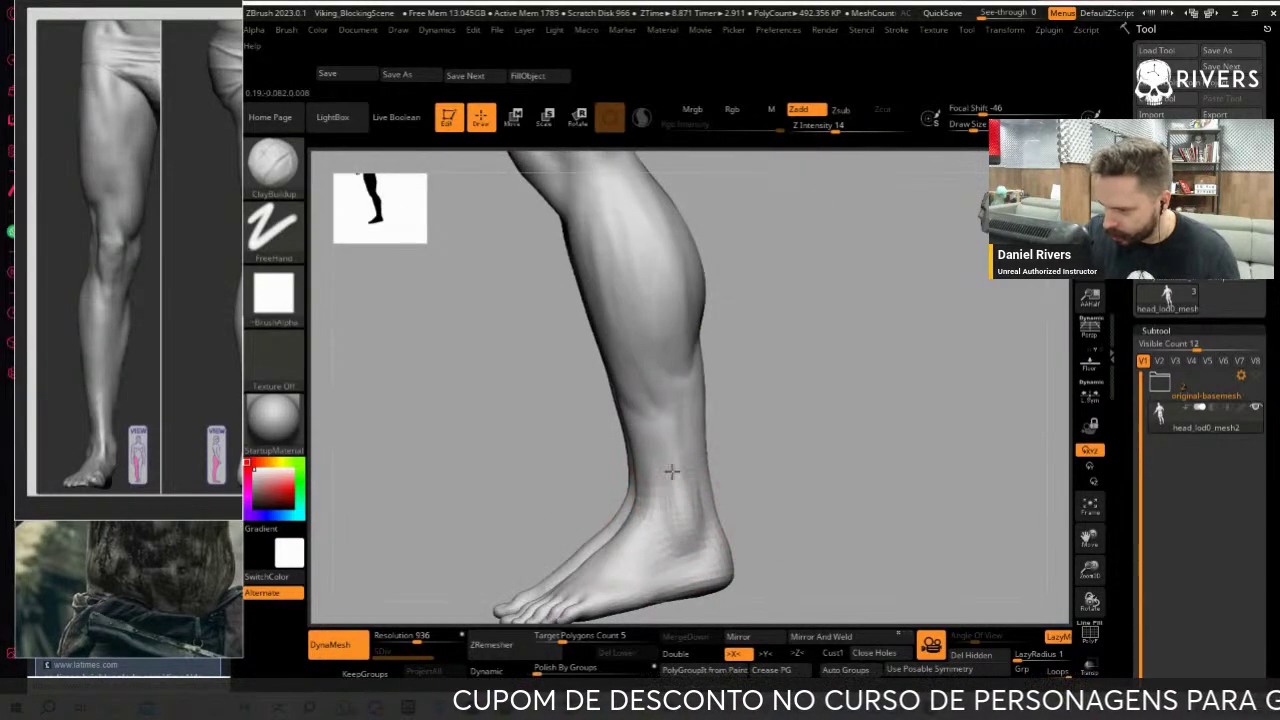
key("ctrl")
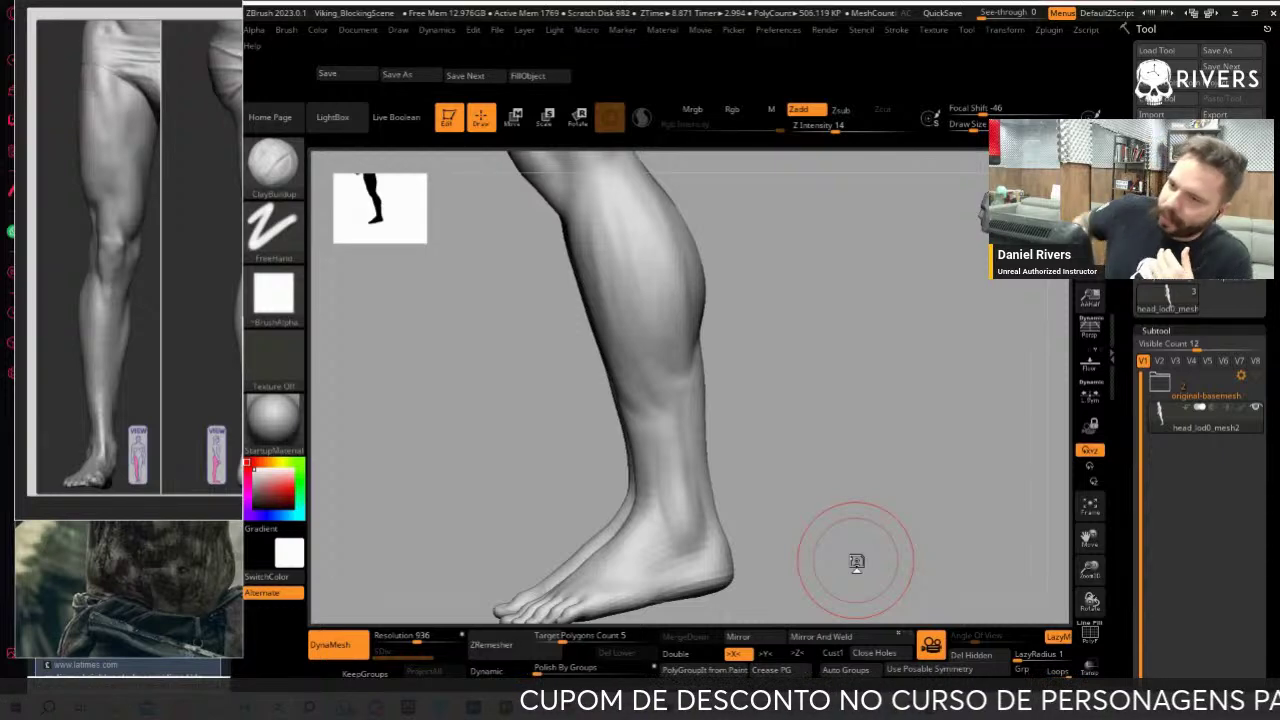
Save the project repeatedly, turning the leg to a side profile between saves
left_click(327, 74)
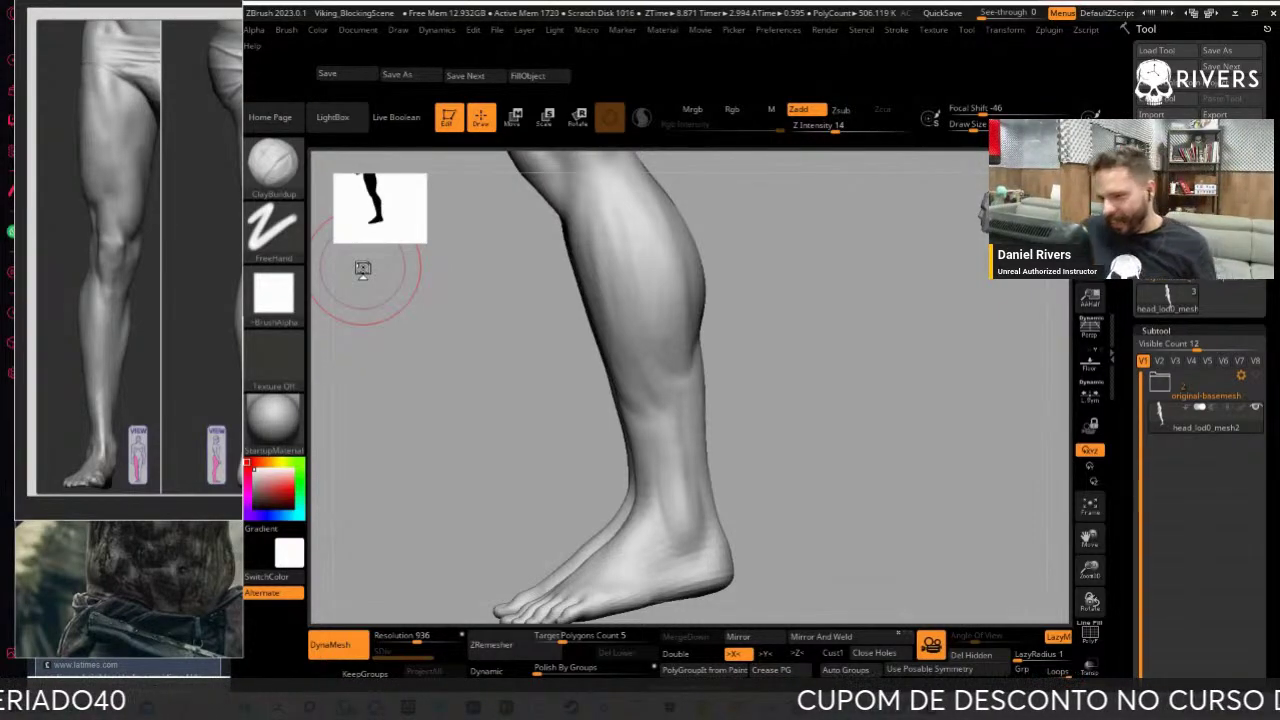
left_click_drag(820, 374, 815, 487)
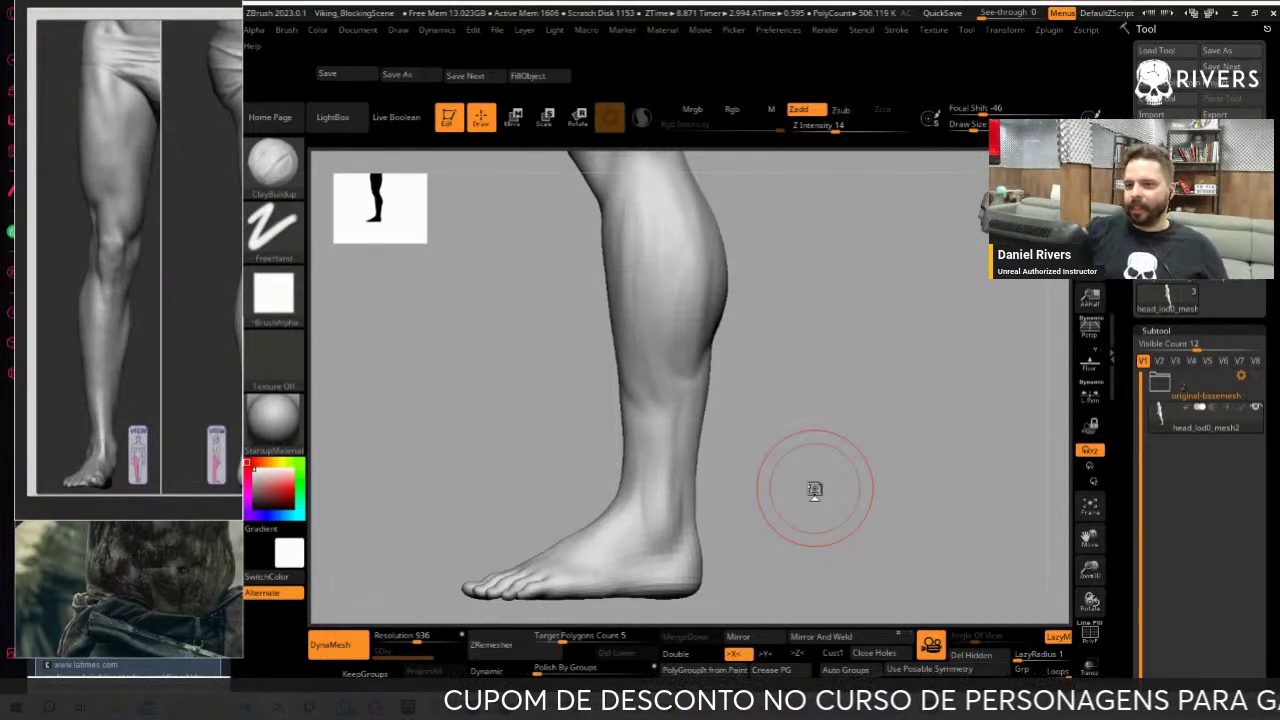
left_click(343, 73)
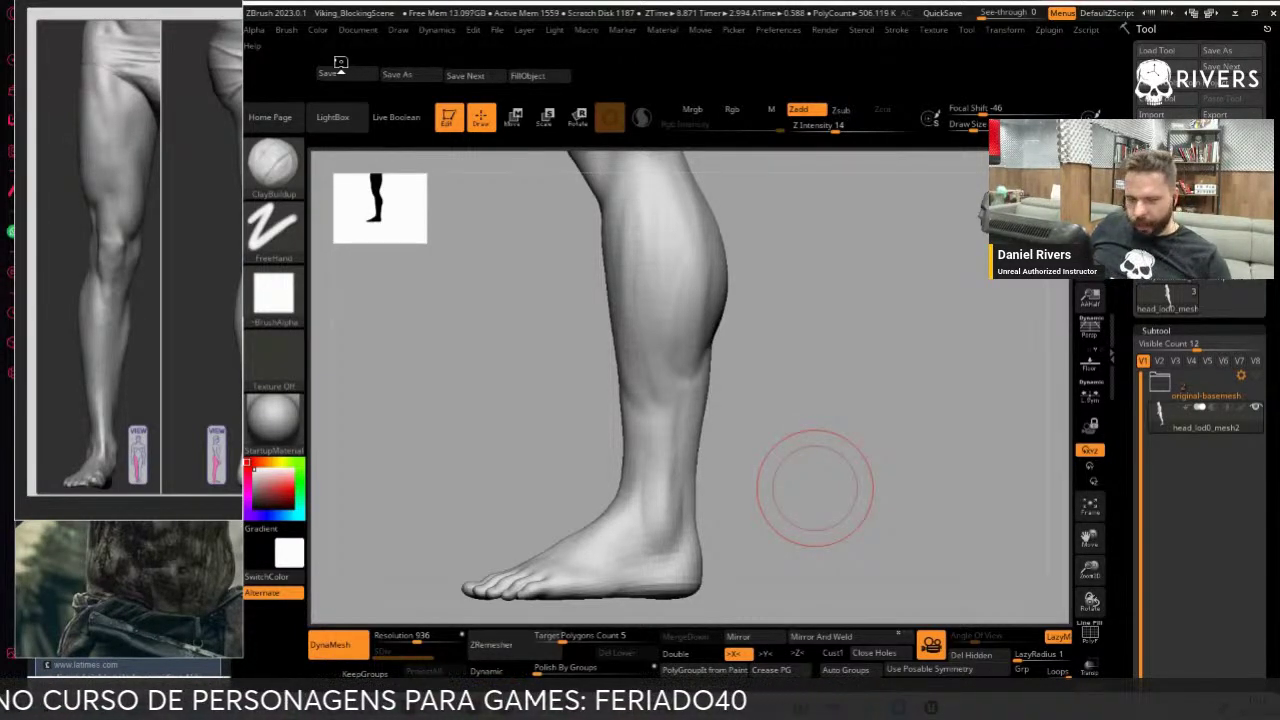
left_click(324, 77)
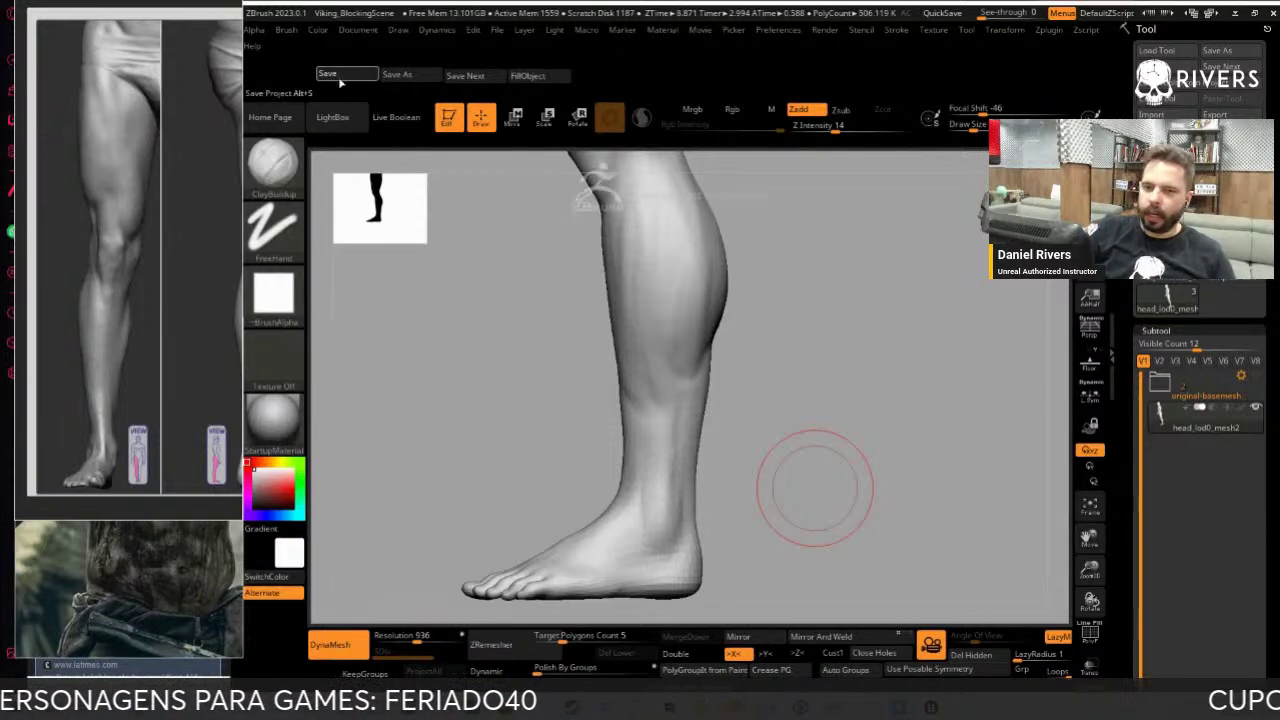
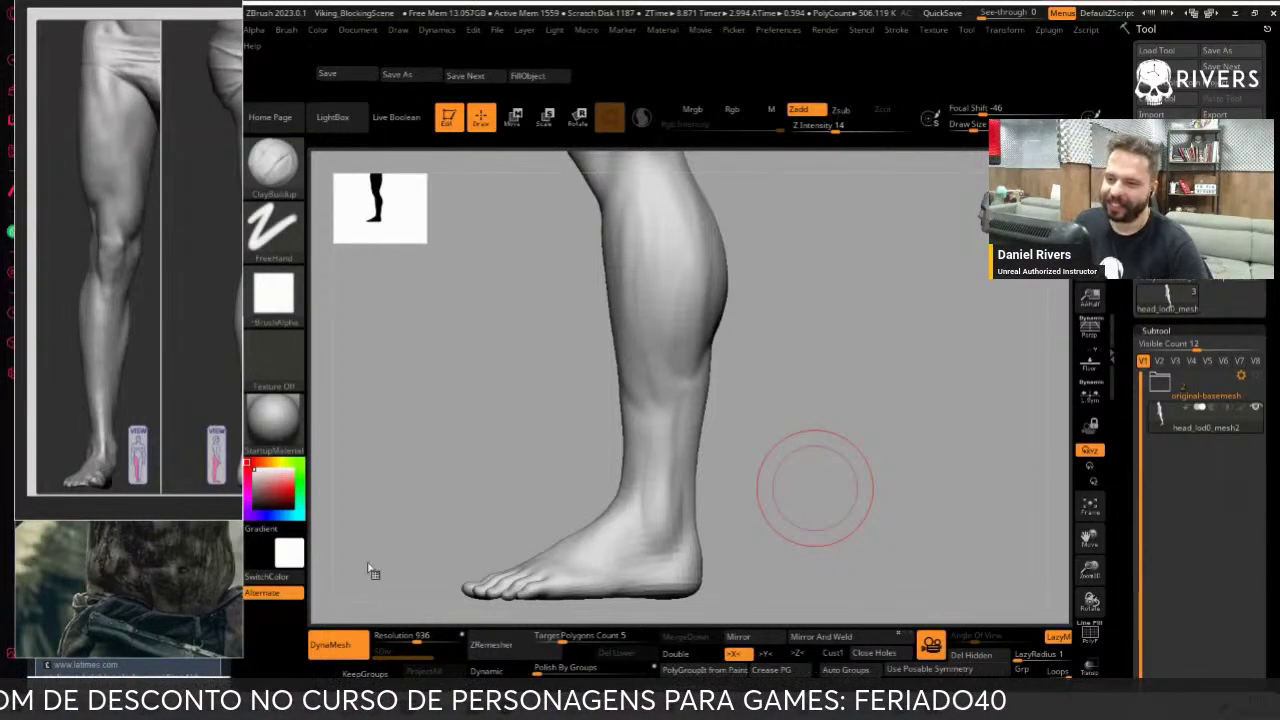
Zoom in on the calf, enlarge the Move brush and push the calf bulge outward
right_click_drag(900, 457, 929, 600, "ctrl")
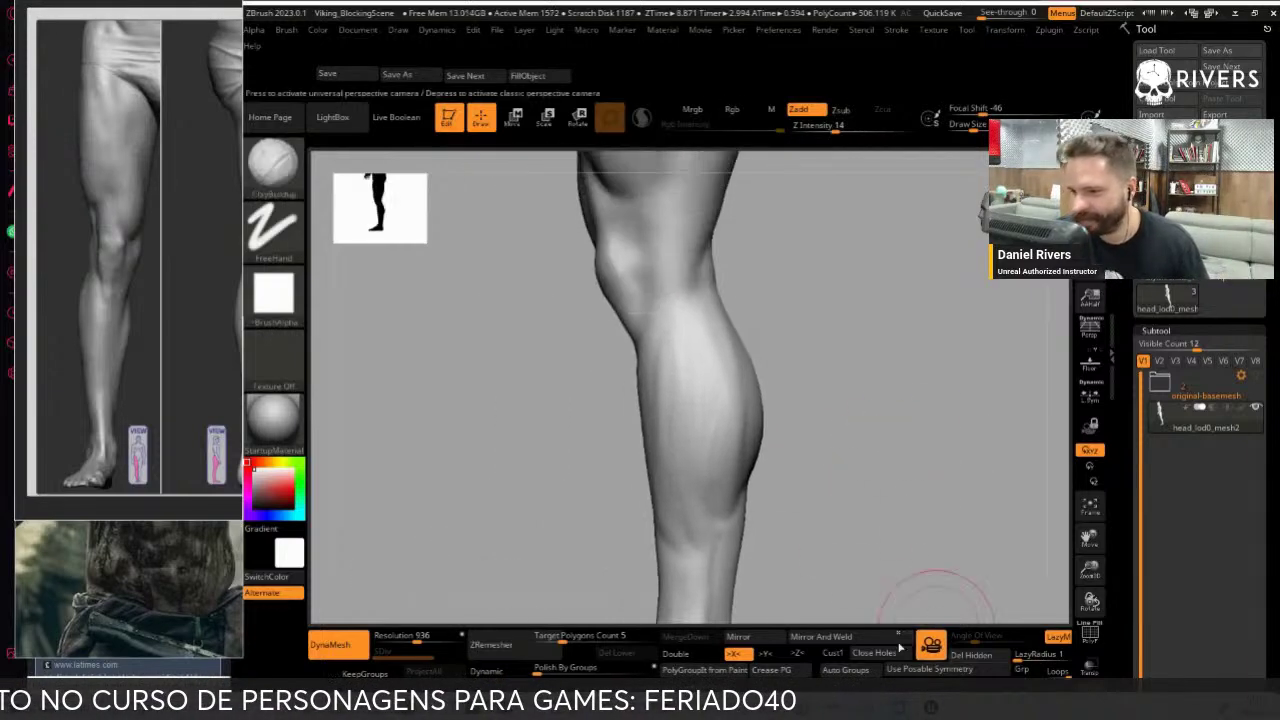
key("b")
key("m")
key("v")
left_click_drag(825, 380, 857, 380)
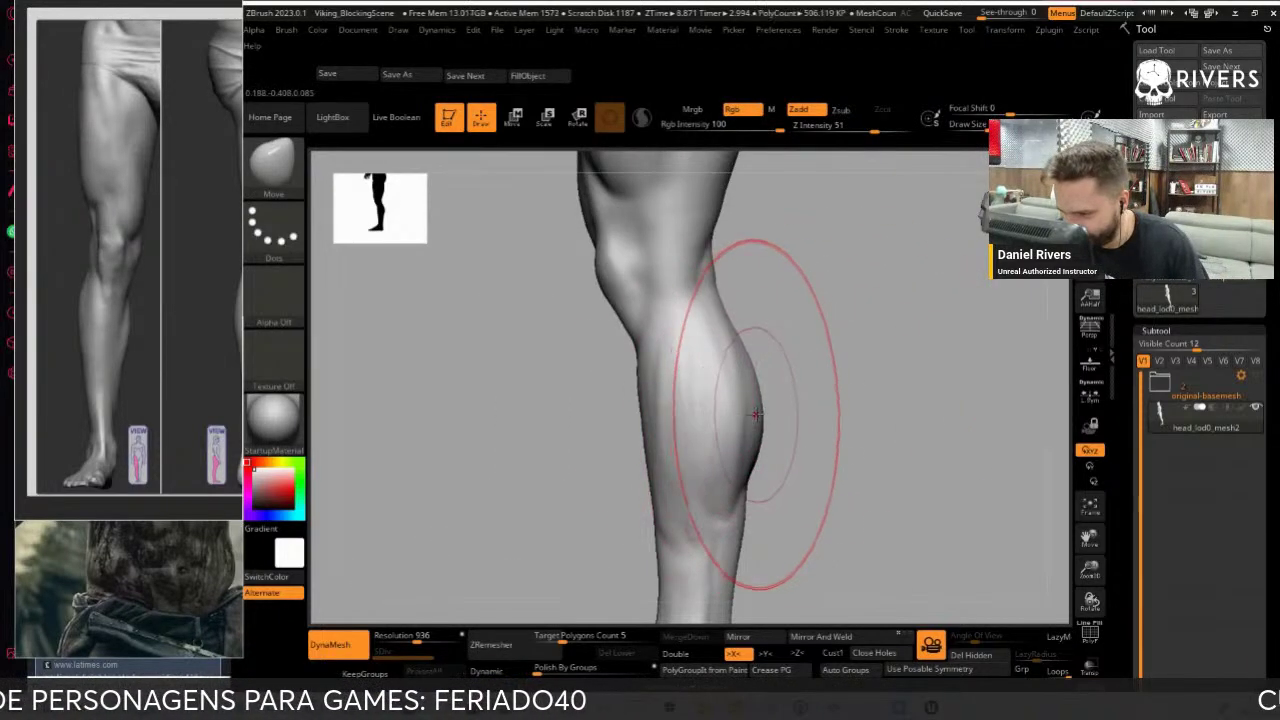
left_click_drag(755, 415, 785, 415)
key("ctrl")
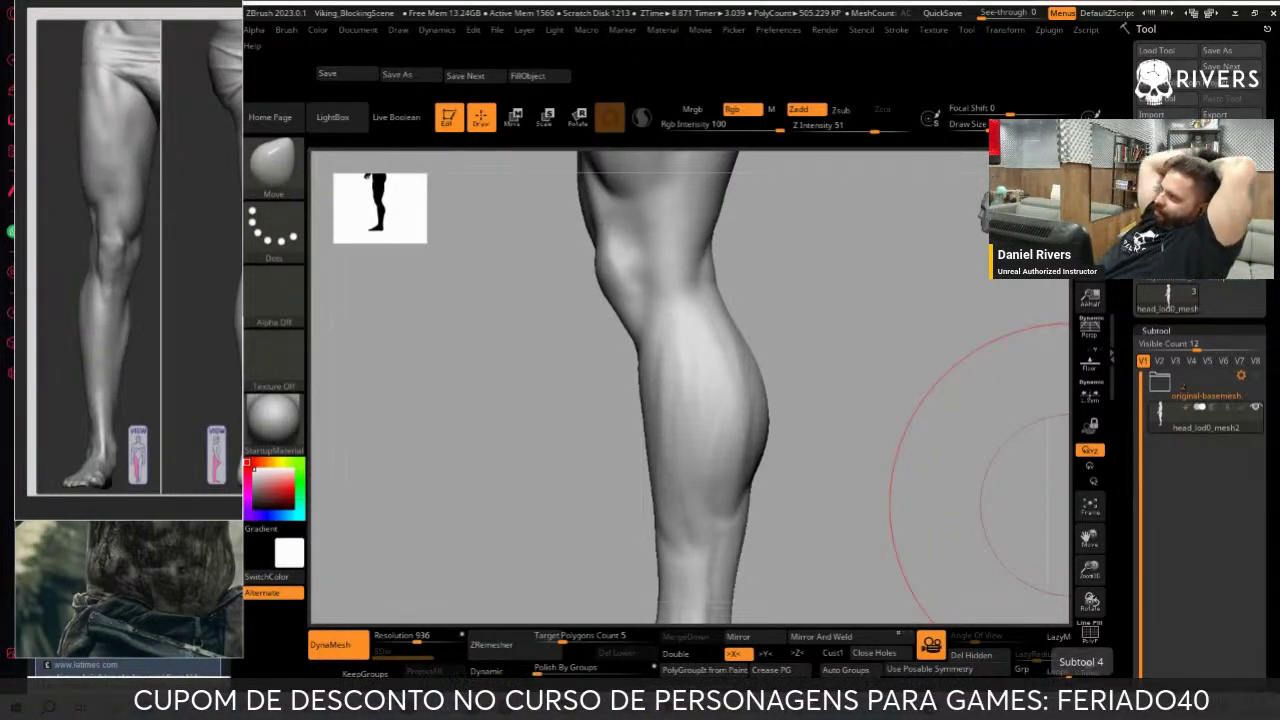
Orbit around the back of the leg to the knee with the DamStandard brush selected
left_click_drag(1060, 500, 862, 533)
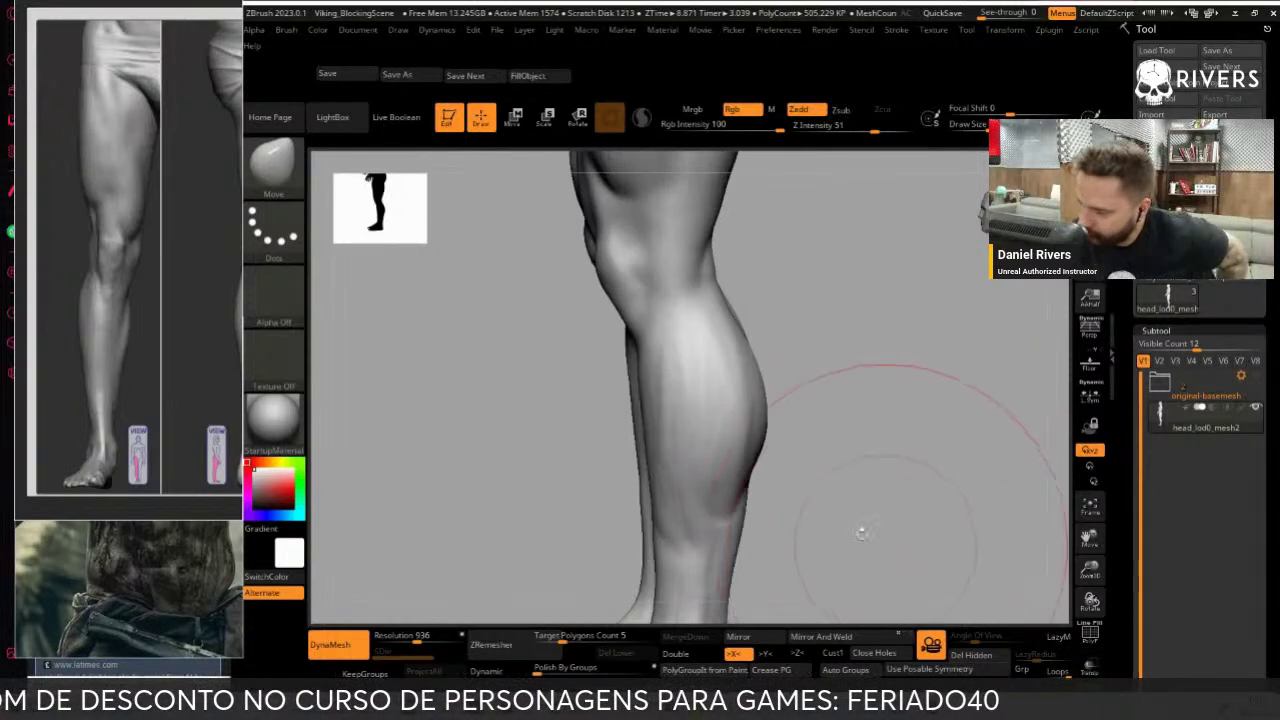
left_click_drag(1057, 528, 895, 490)
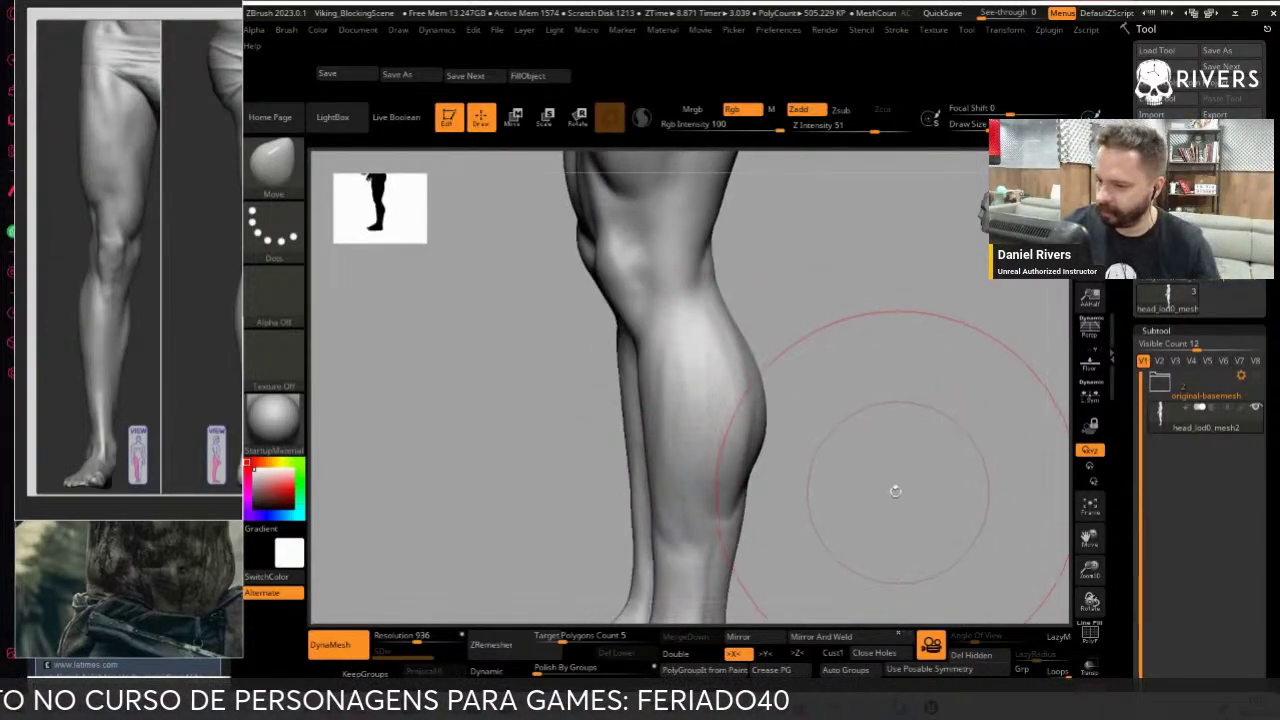
key("b")
key("d")
key("s")
left_click_drag(834, 360, 877, 447)
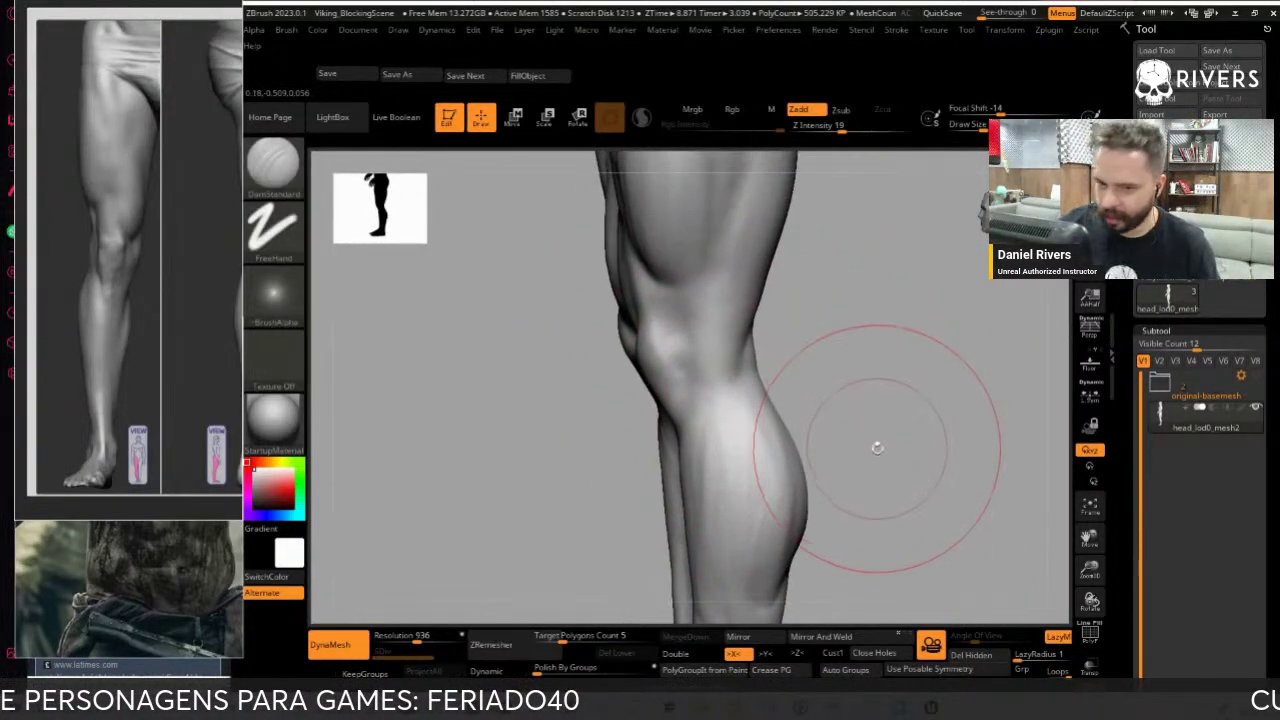
scroll(140, 252, "down", 3)
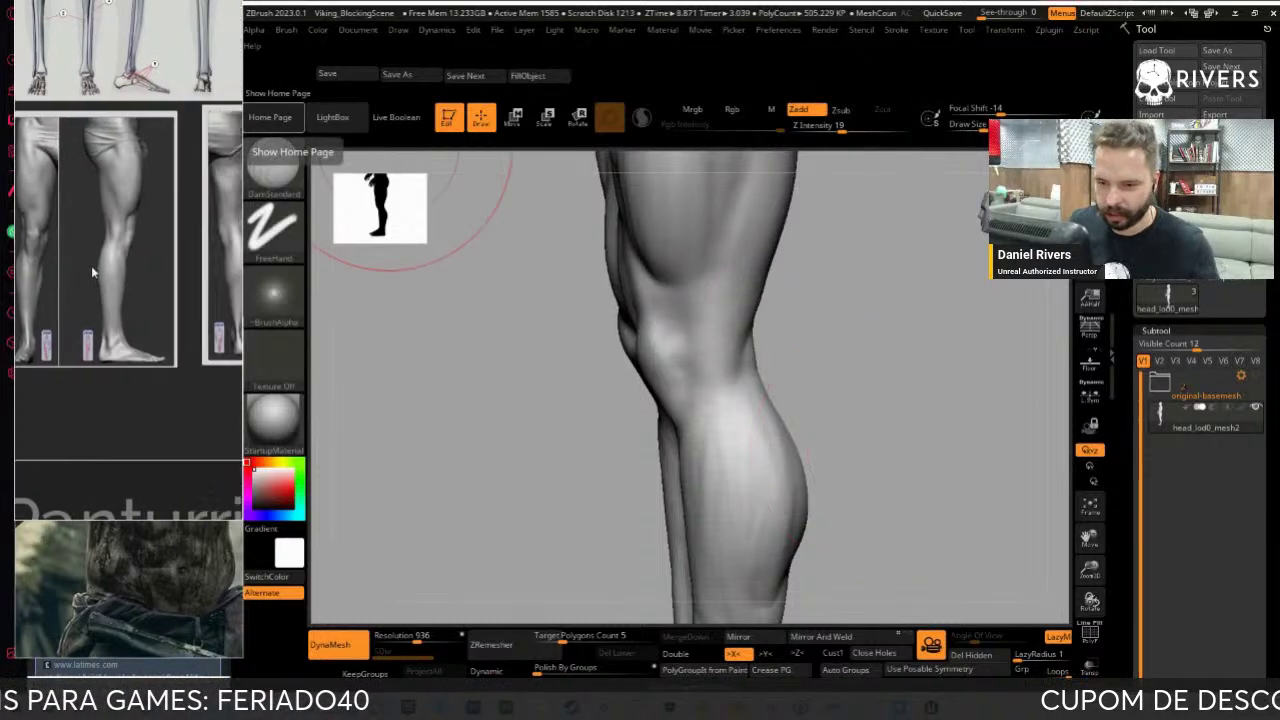
Select ClayBuildup and orbit around the knee up to the thigh and hip
scroll(92, 233, "up", 3)
mouse_move(700, 330)
left_mouse_down()
mouse_move(757, 366)
mouse_move(666, 383)
left_mouse_up()
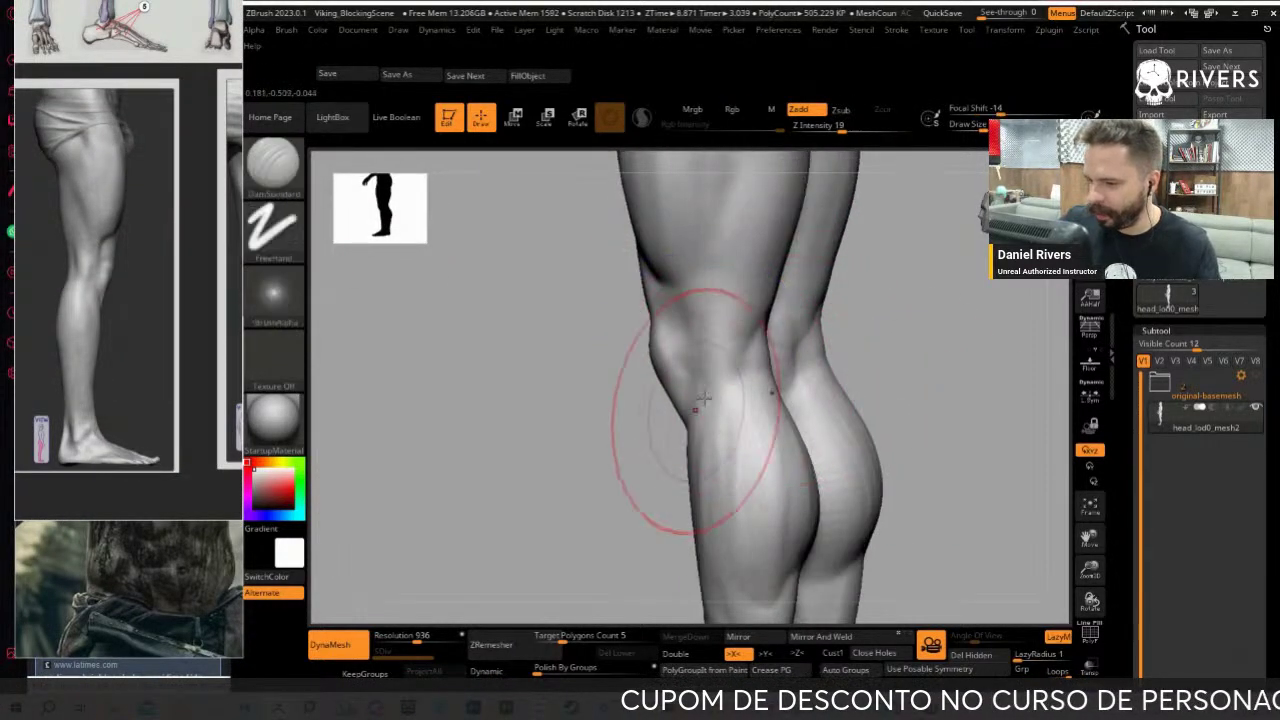
key("b")
key("c")
key("b")
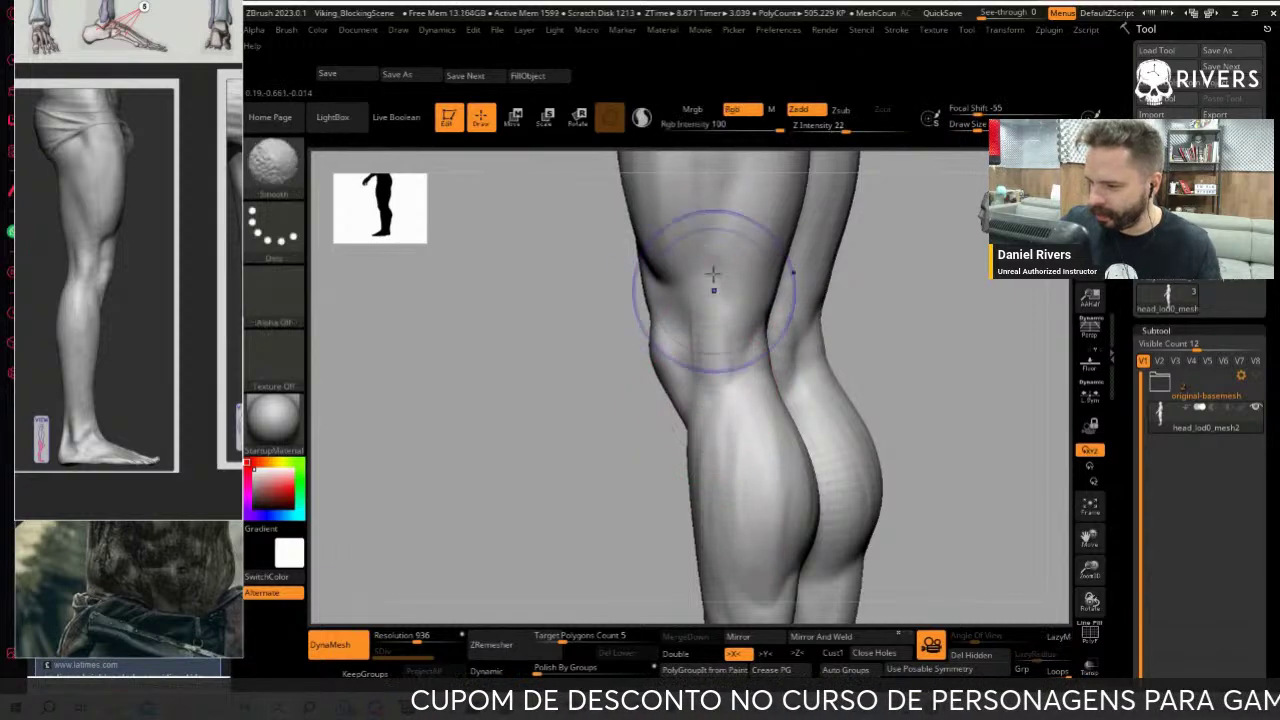
mouse_move(749, 300)
left_mouse_down()
mouse_move(928, 350)
mouse_move(857, 329)
left_mouse_up()
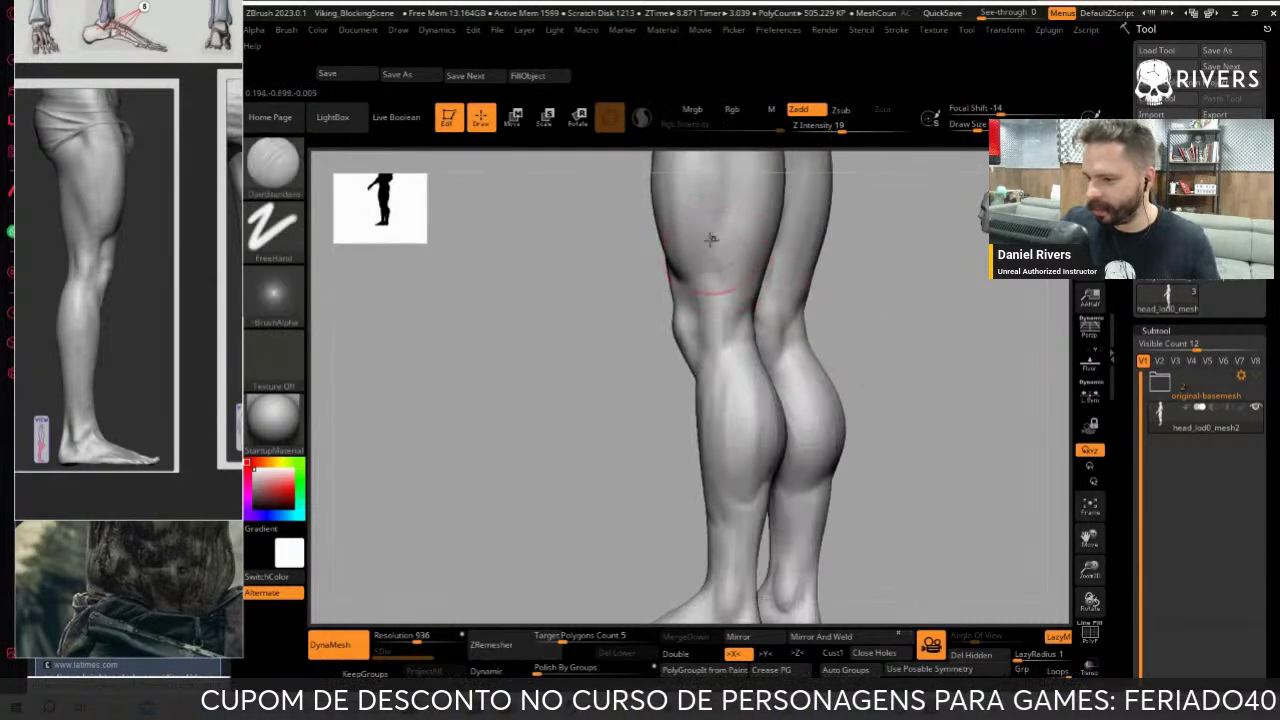
left_click_drag(715, 248, 700, 380)
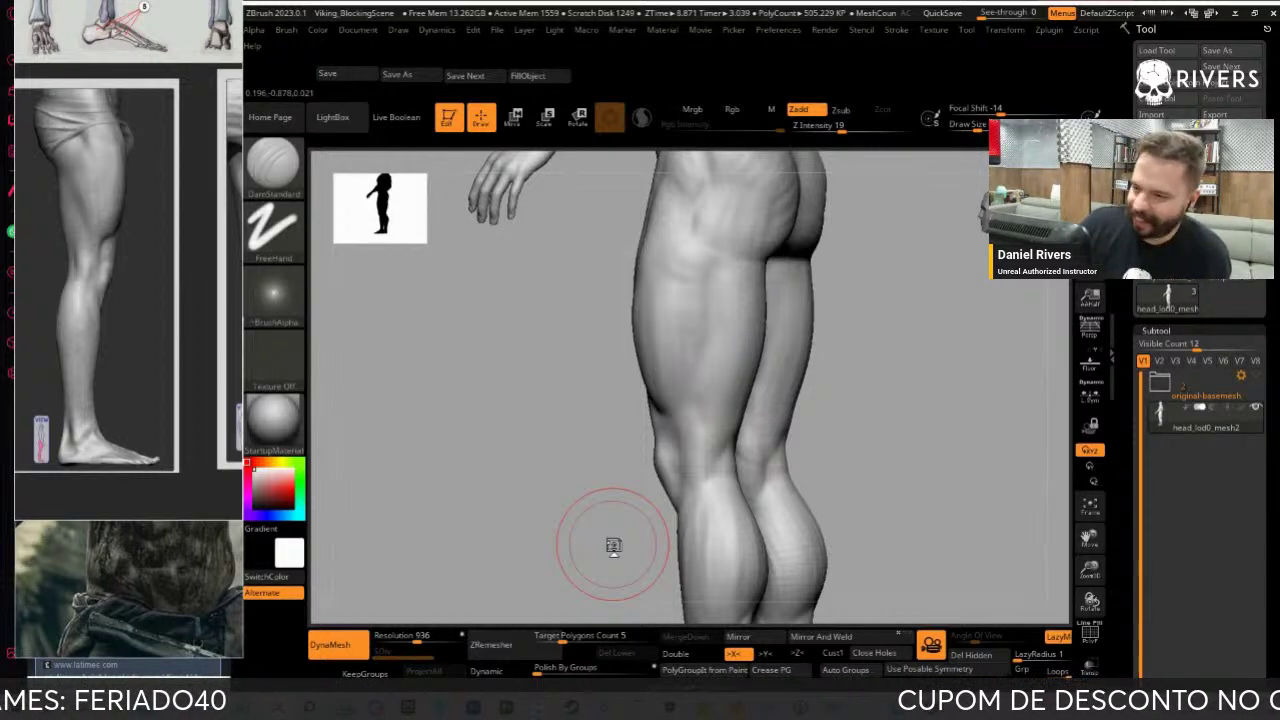
mouse_move(608, 543)
left_mouse_down()
mouse_move(531, 486)
mouse_move(521, 577)
mouse_move(917, 486)
mouse_move(703, 323)
mouse_move(894, 434)
left_mouse_up()
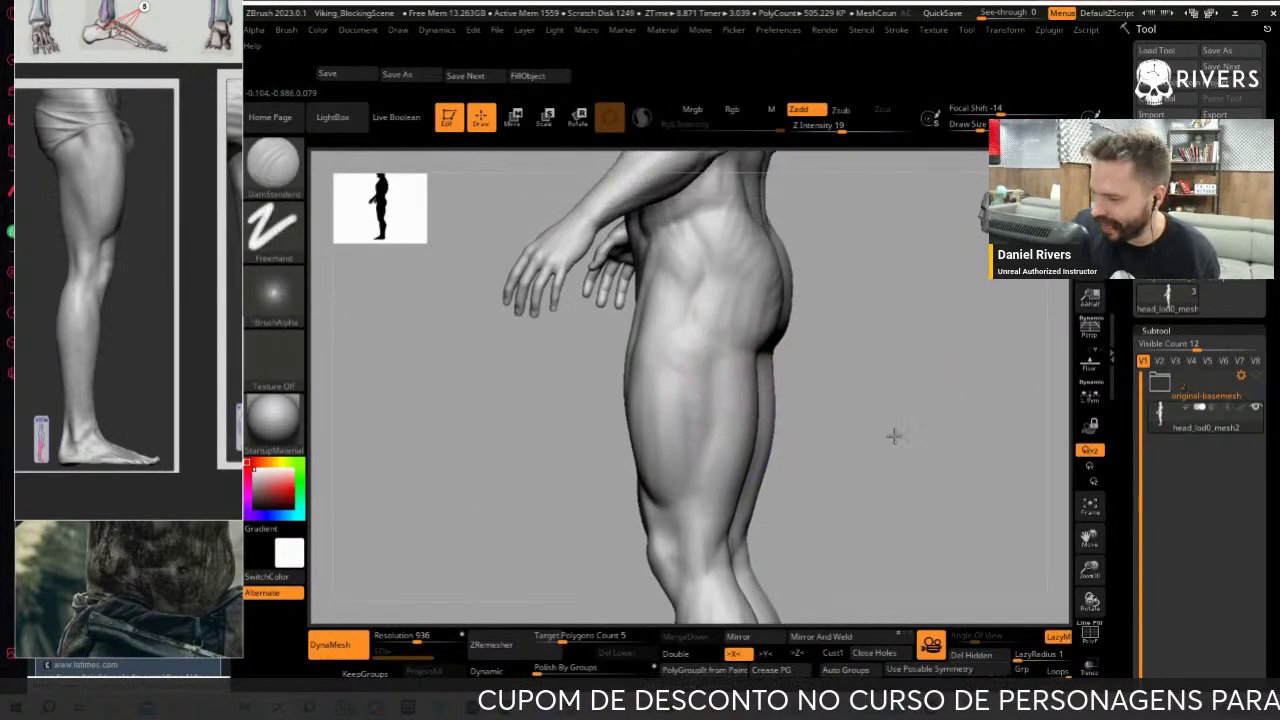
key("b")
key("c")
key("b")
Frame a straight rear view of the hips and the backs of the thighs
mouse_move(749, 246)
left_mouse_down()
mouse_move(779, 212)
mouse_move(769, 226)
left_mouse_up()
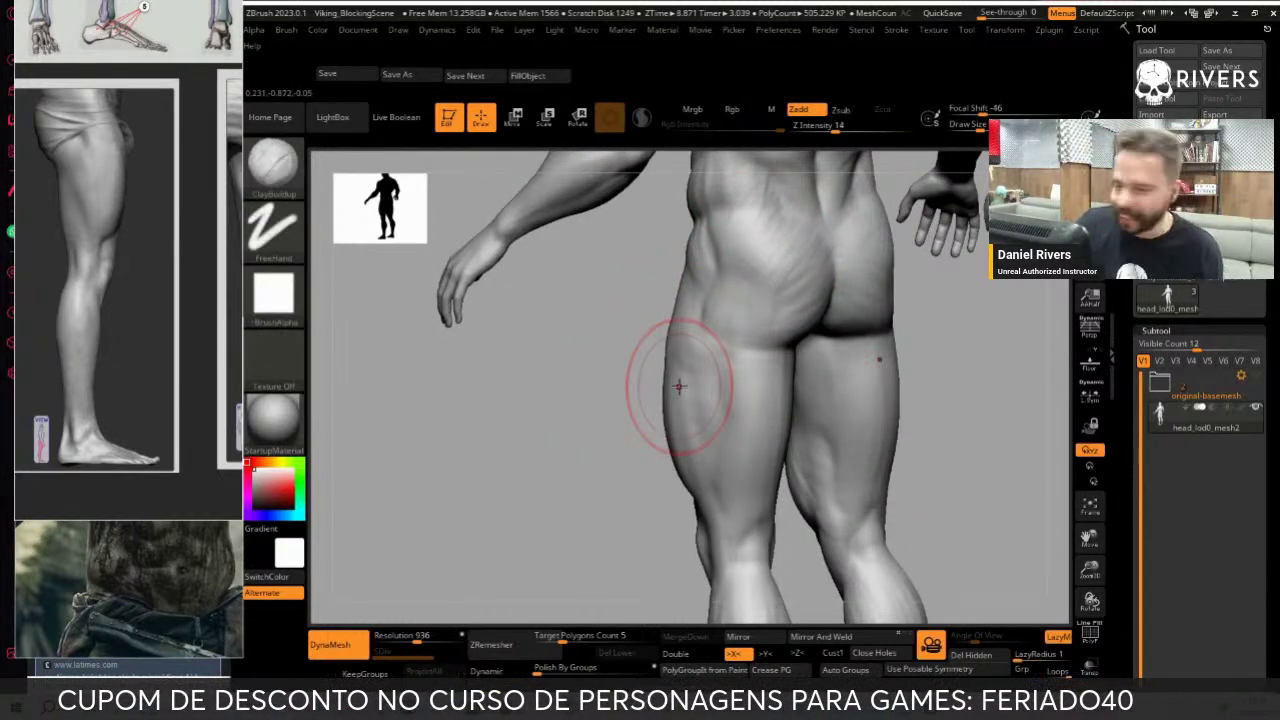
left_click_drag(615, 410, 760, 420)
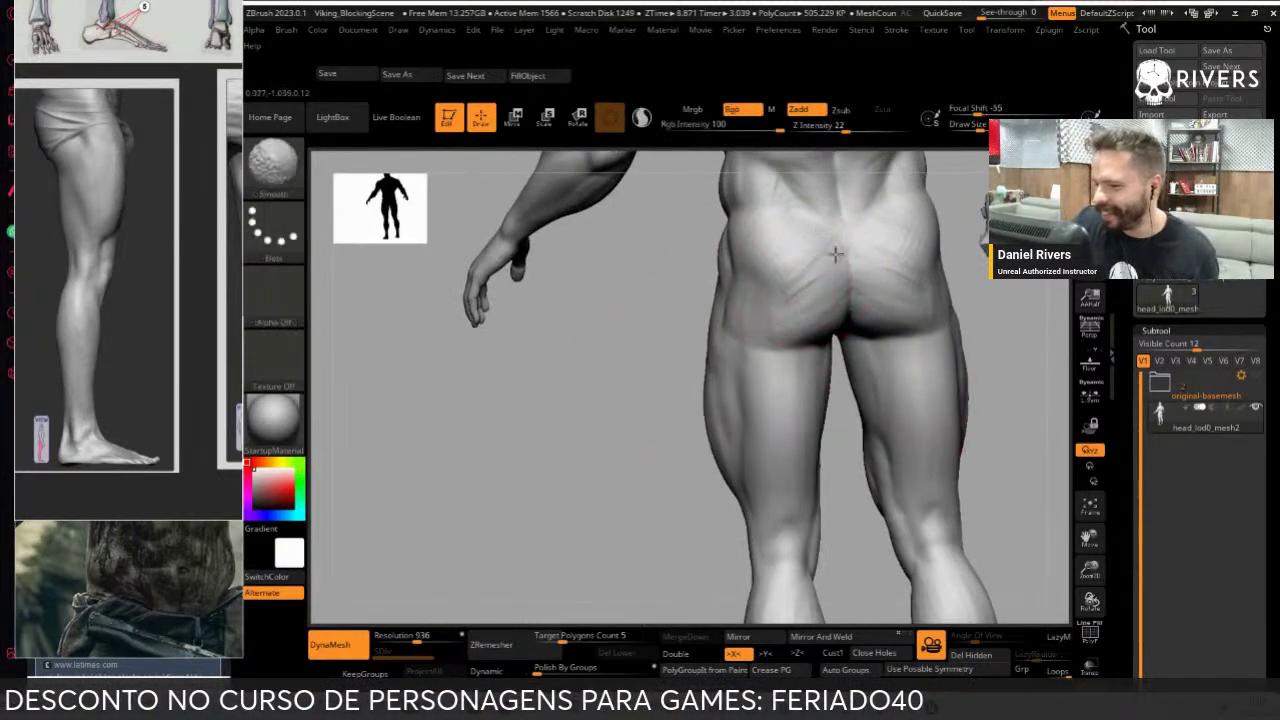
left_click_drag(640, 500, 600, 563)
left_click_drag(777, 349, 780, 345)
left_click_drag(660, 480, 621, 436)
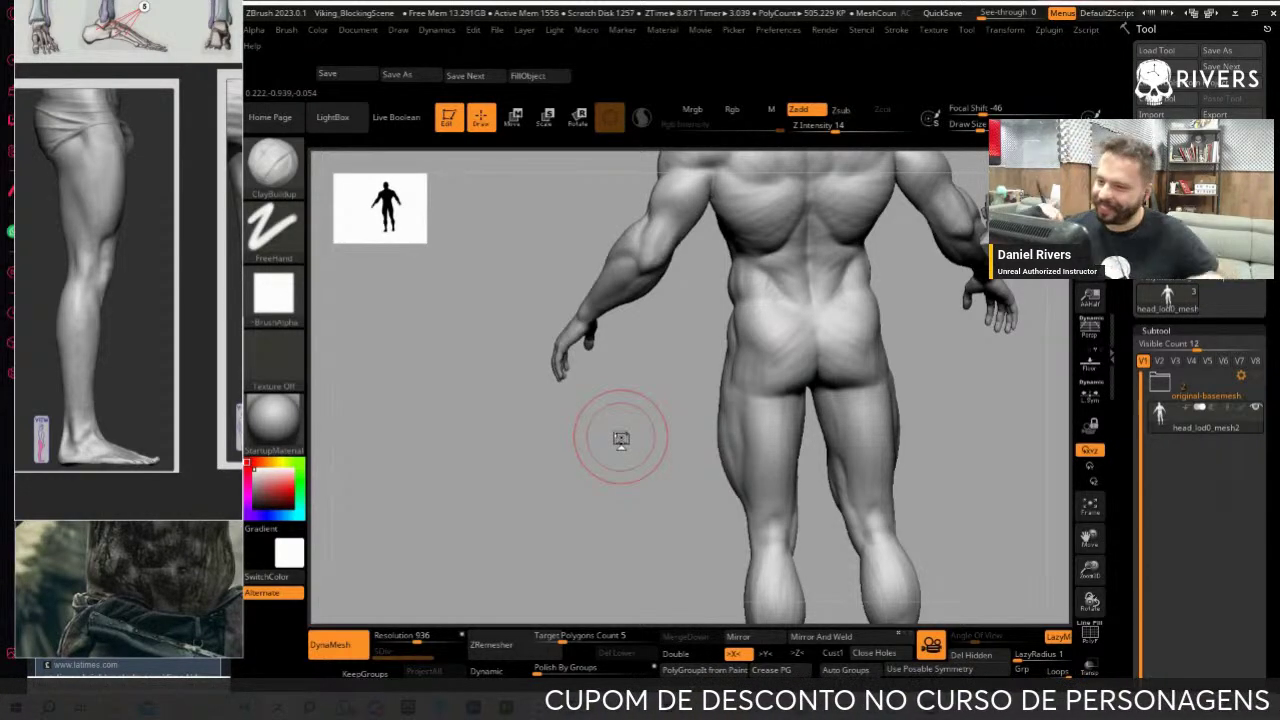
mouse_move(621, 438)
left_mouse_down()
mouse_move(563, 506)
mouse_move(607, 566)
left_mouse_up()
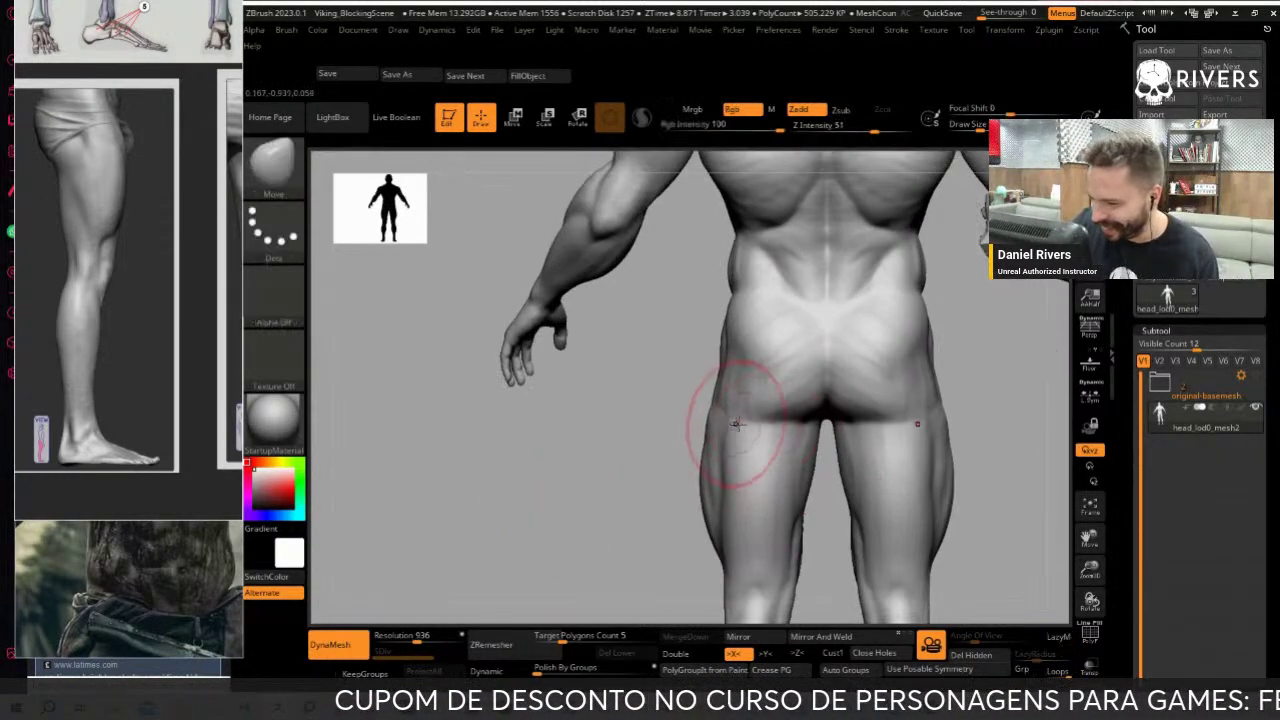
mouse_move(663, 457)
left_mouse_down("alt")
mouse_move(663, 380)
mouse_move(677, 514)
left_mouse_up("alt")
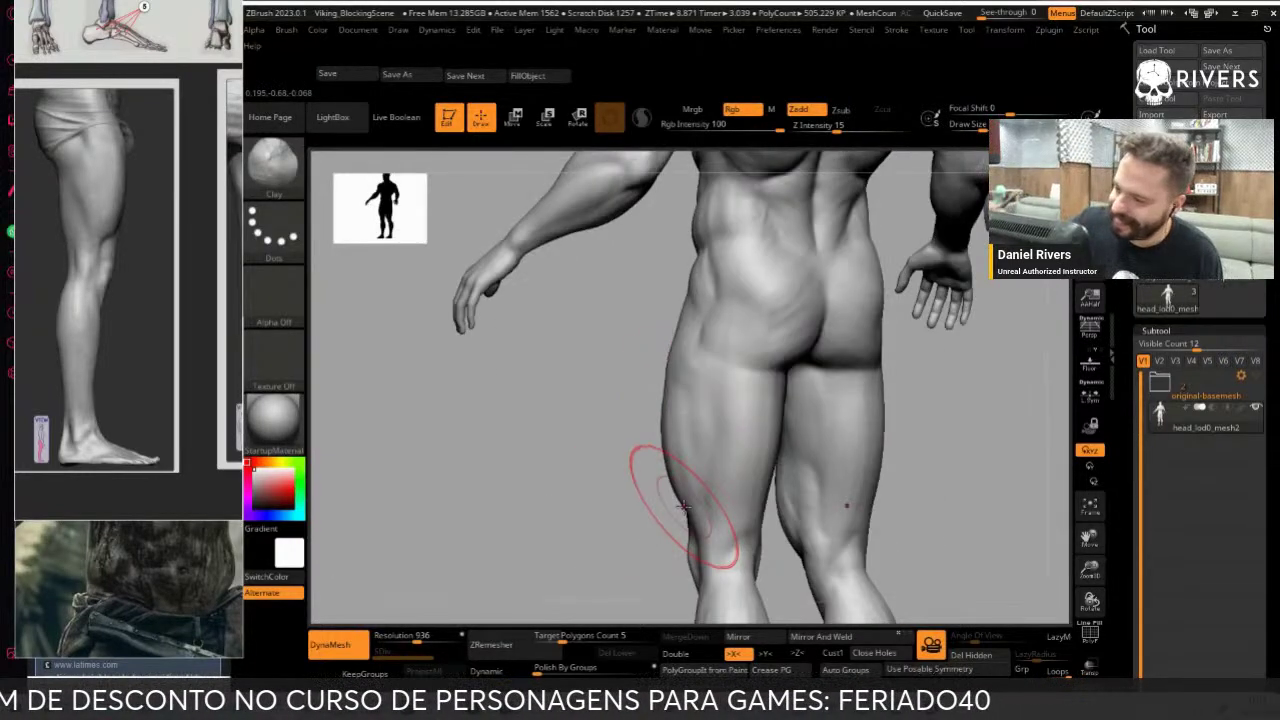
mouse_move(920, 480)
left_mouse_down()
mouse_move(966, 471)
mouse_move(937, 489)
mouse_move(937, 466)
mouse_move(971, 443)
mouse_move(931, 517)
mouse_move(834, 457)
left_mouse_up()
Build up ClayBuildup strokes on the back of the left thigh
key("b")
key("d")
key("s")
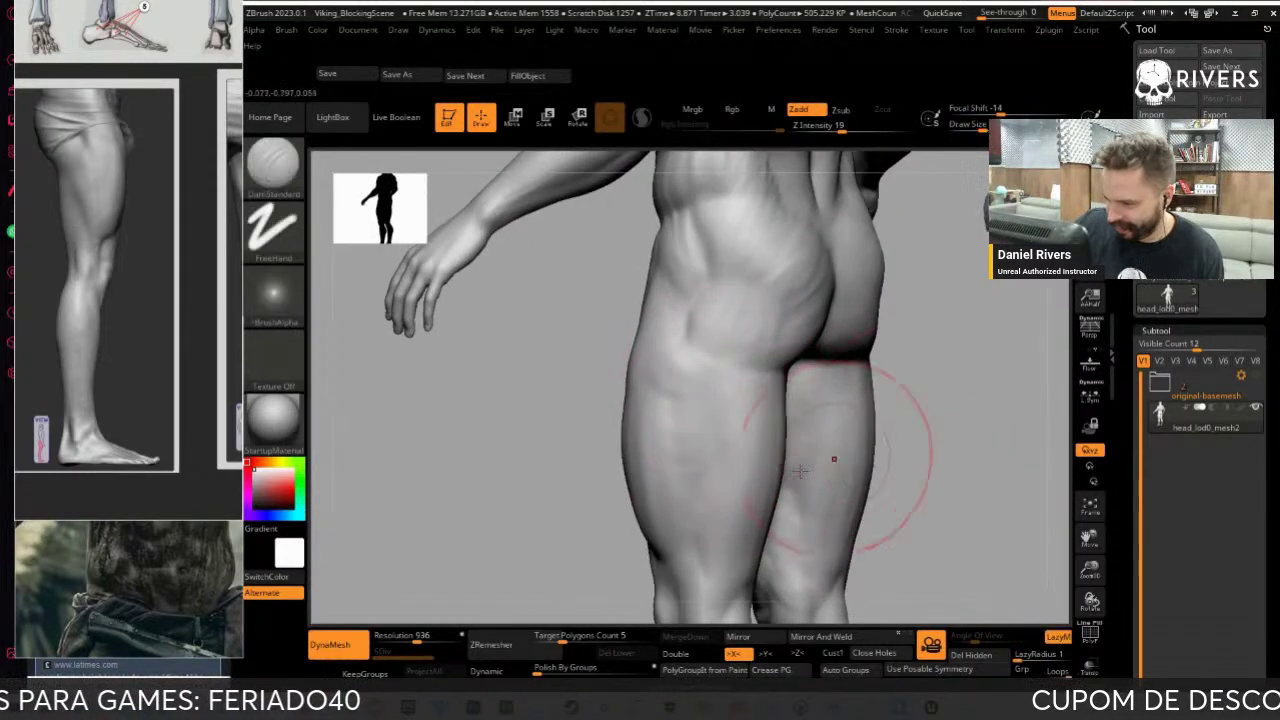
mouse_move(549, 571)
left_mouse_down()
mouse_move(489, 587)
mouse_move(560, 560)
left_mouse_up()
key("b")
key("c")
key("b")
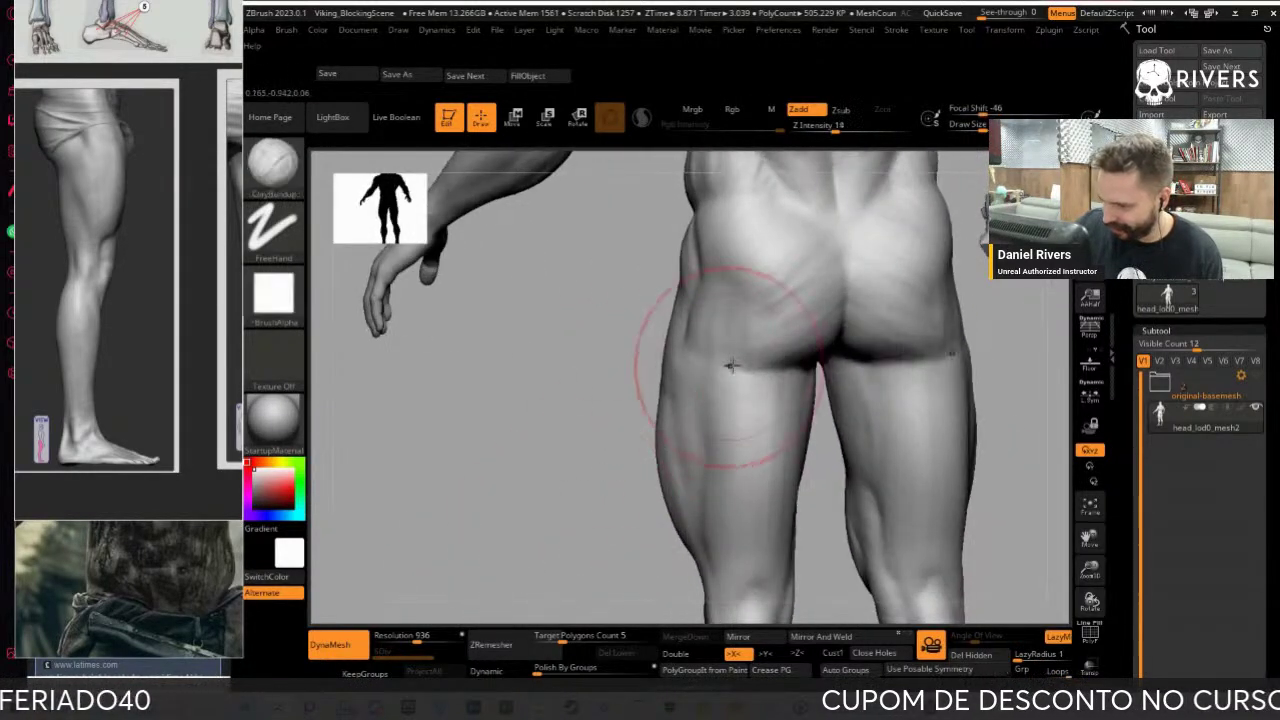
left_click_drag(650, 360, 630, 510)
left_click_drag(690, 450, 700, 492)
Smooth and refine the outer left thigh, knee and calf
mouse_move(716, 374)
left_mouse_down()
mouse_move(502, 444)
mouse_move(560, 440)
left_mouse_up()
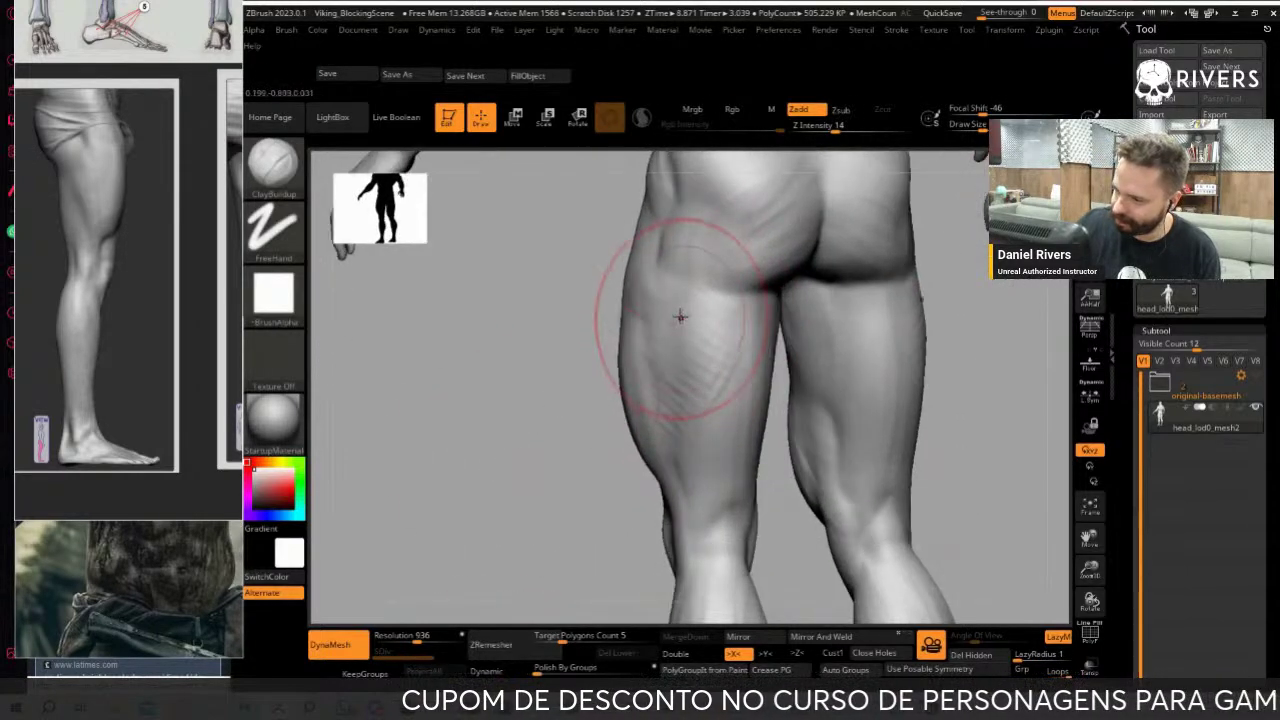
mouse_move(610, 260)
left_mouse_down()
mouse_move(615, 380)
mouse_move(600, 470)
left_mouse_up()
left_click_drag(520, 470, 503, 510)
mouse_move(600, 480)
left_mouse_down()
mouse_move(714, 477)
mouse_move(729, 449)
mouse_move(650, 460)
mouse_move(727, 498)
mouse_move(708, 443)
left_mouse_up()
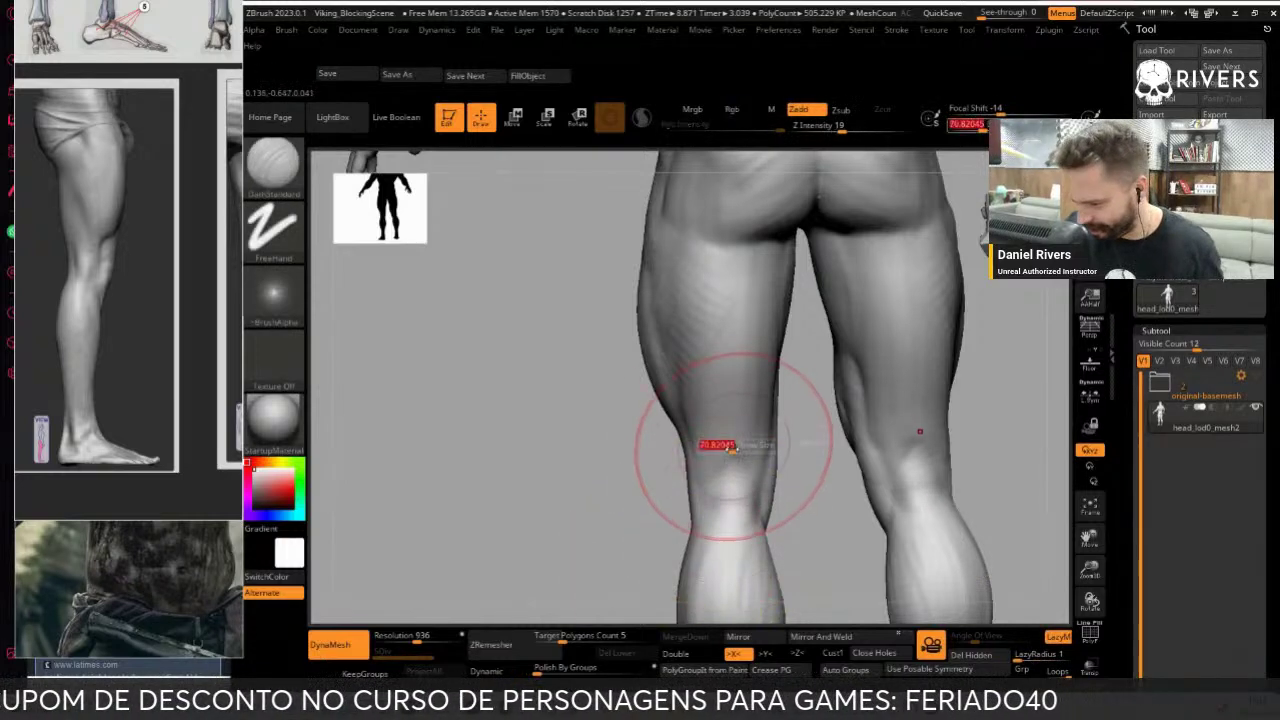
left_click_drag(657, 514, 687, 322)
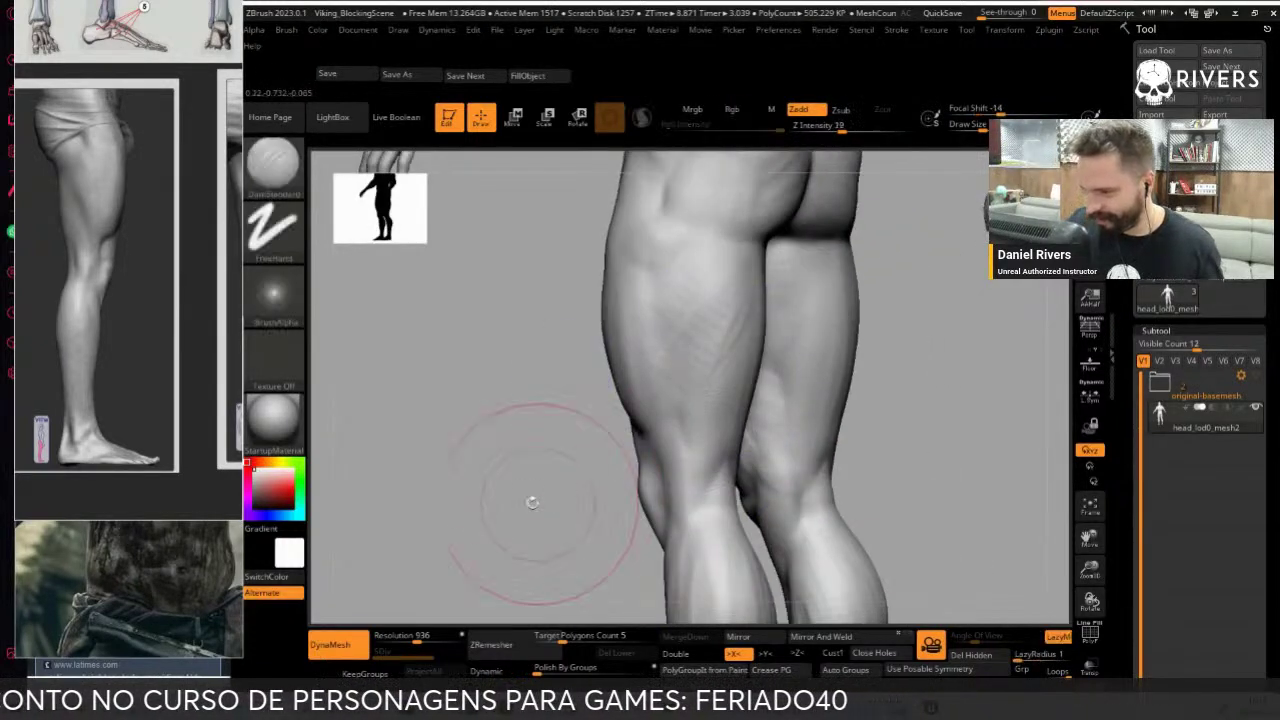
Pick ClayBuildup with a smaller draw size and frame the legs down to the feet
mouse_move(528, 506)
left_mouse_down()
mouse_move(937, 360)
mouse_move(957, 380)
mouse_move(980, 378)
mouse_move(980, 406)
mouse_move(894, 303)
mouse_move(847, 330)
mouse_move(848, 352)
left_mouse_up()
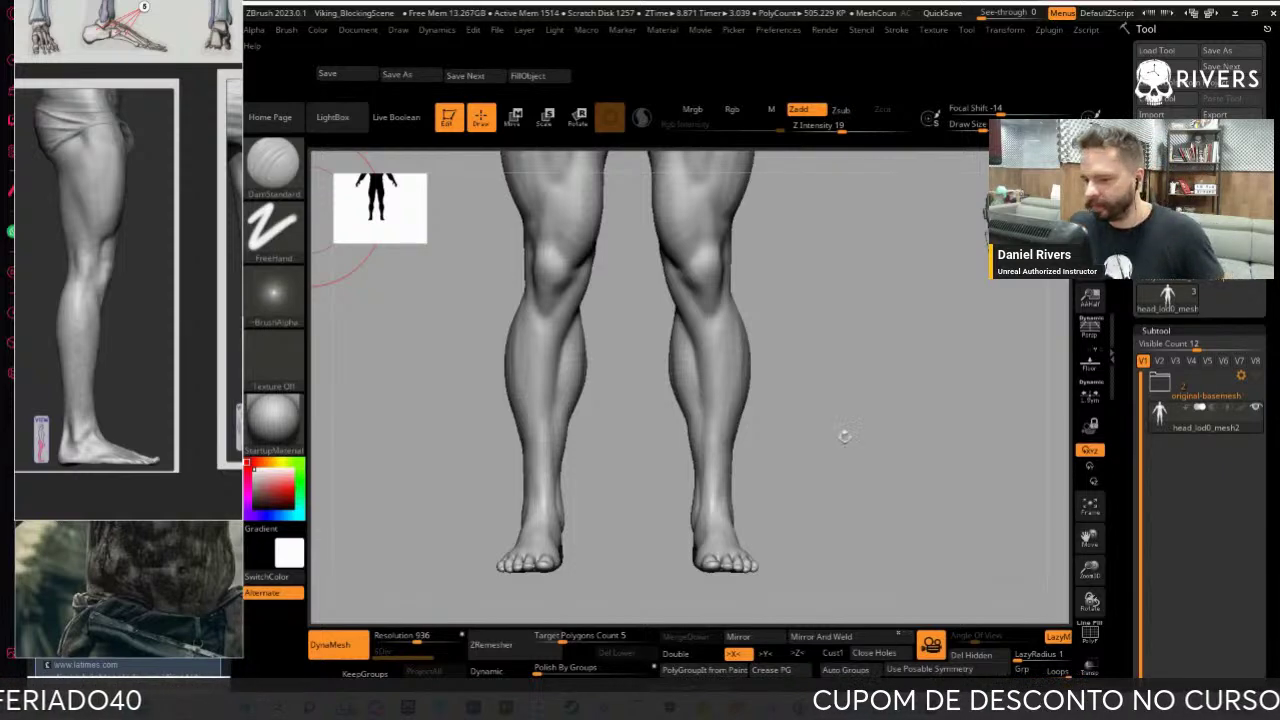
right_click_drag(844, 436, 863, 480, "alt")
key("b")
key("c")
key("b")
key("s")
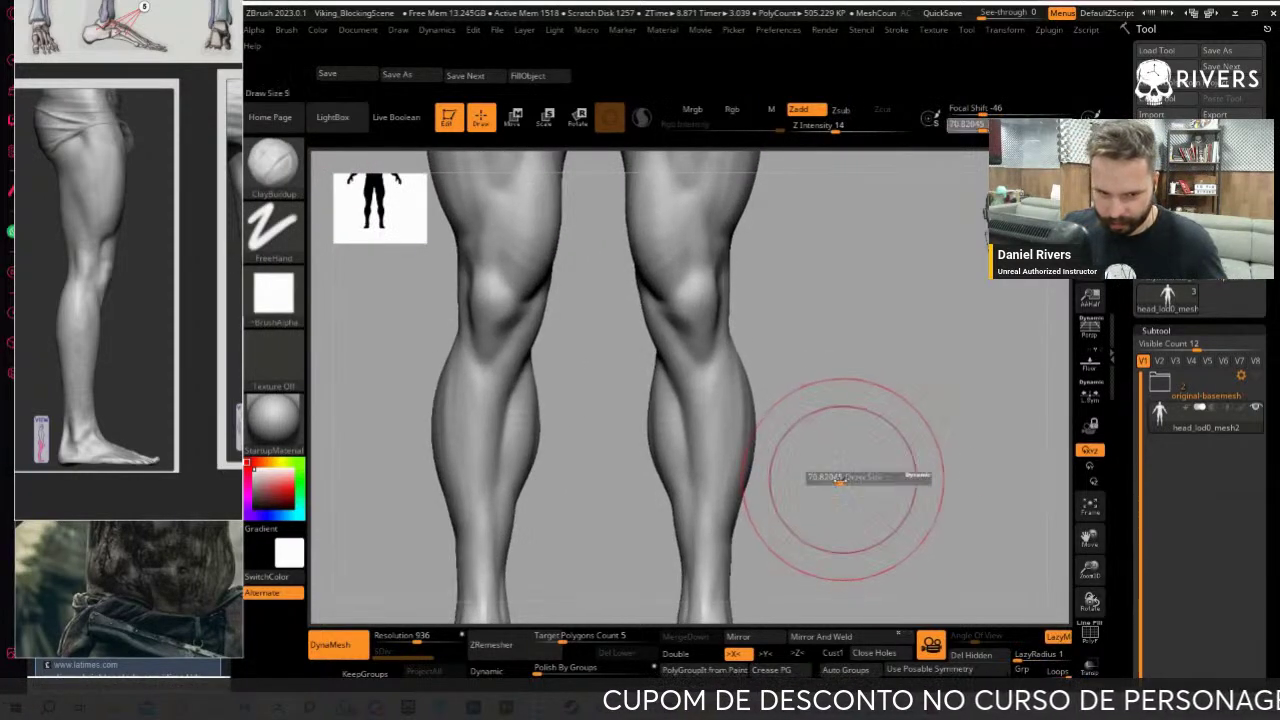
left_click_drag(838, 479, 831, 486)
mouse_move(846, 486)
right_mouse_down("alt")
mouse_move(871, 430)
mouse_move(834, 437)
mouse_move(800, 500)
right_mouse_up("alt")
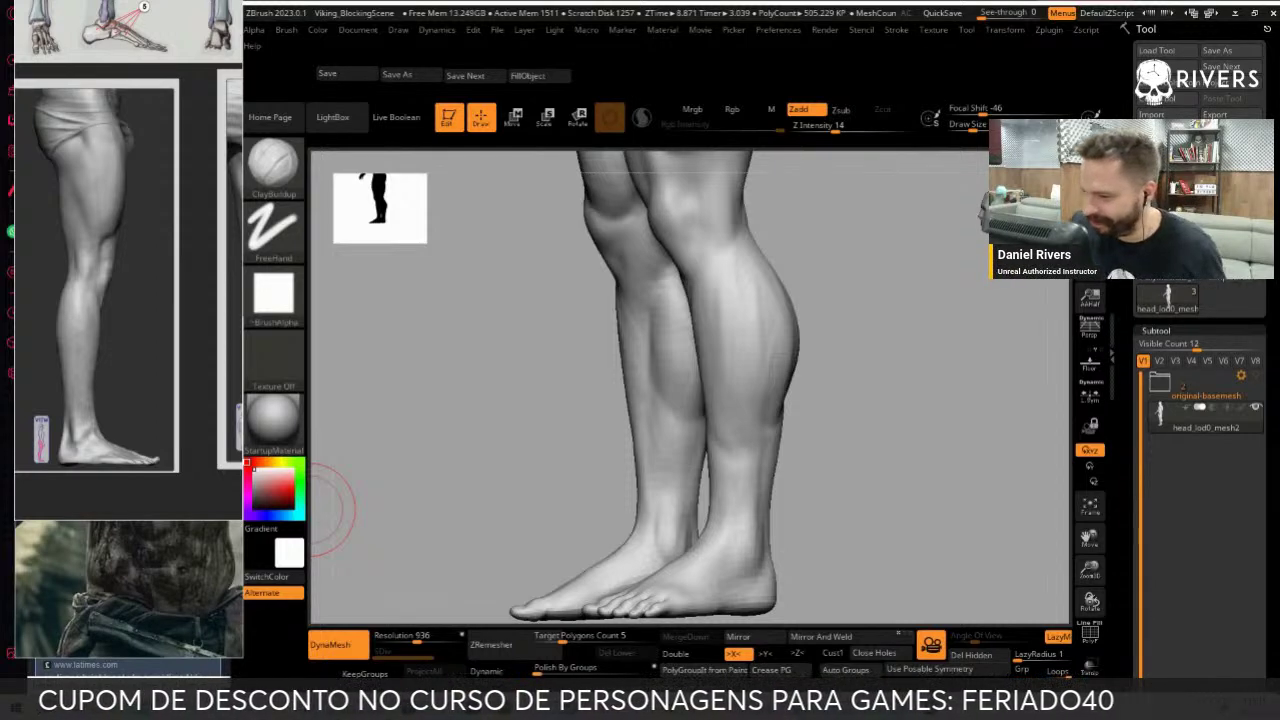
Build up and smooth the shins with ClayBuildup, viewing the legs from side and front
mouse_move(880, 451)
left_mouse_down()
mouse_move(903, 469)
mouse_move(756, 440)
left_mouse_up()
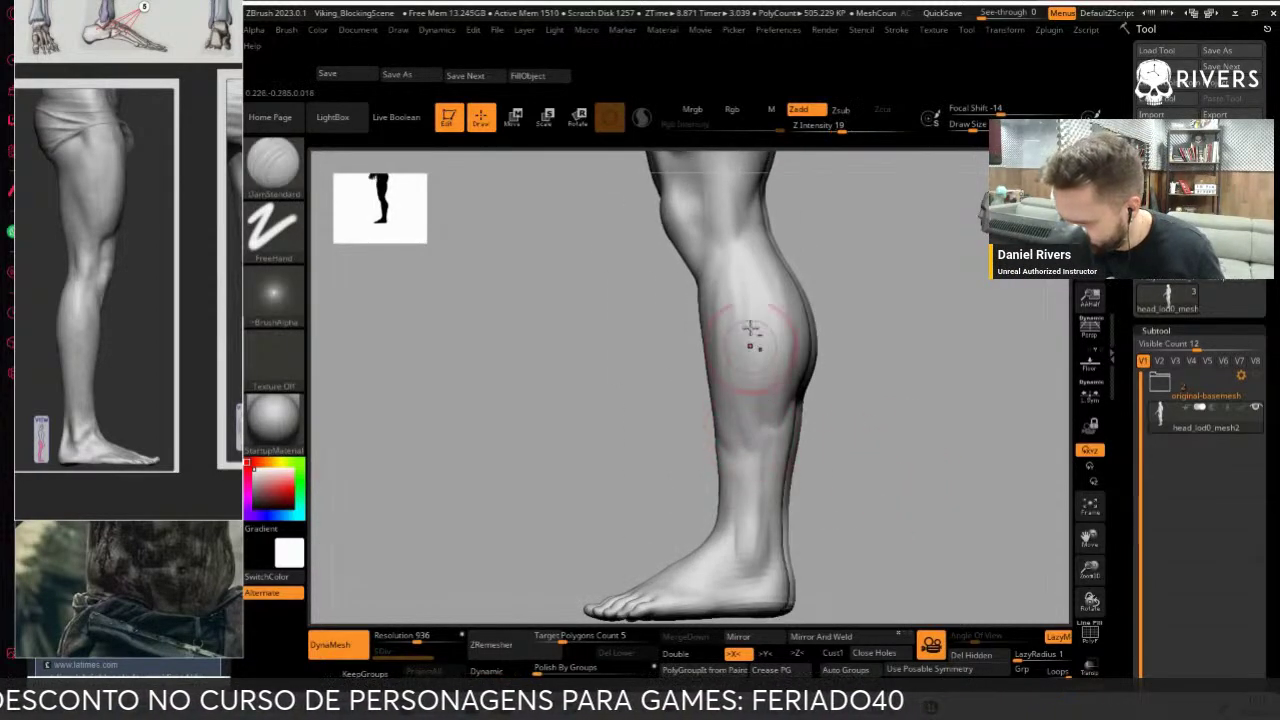
key("b")
key("c")
key("b")
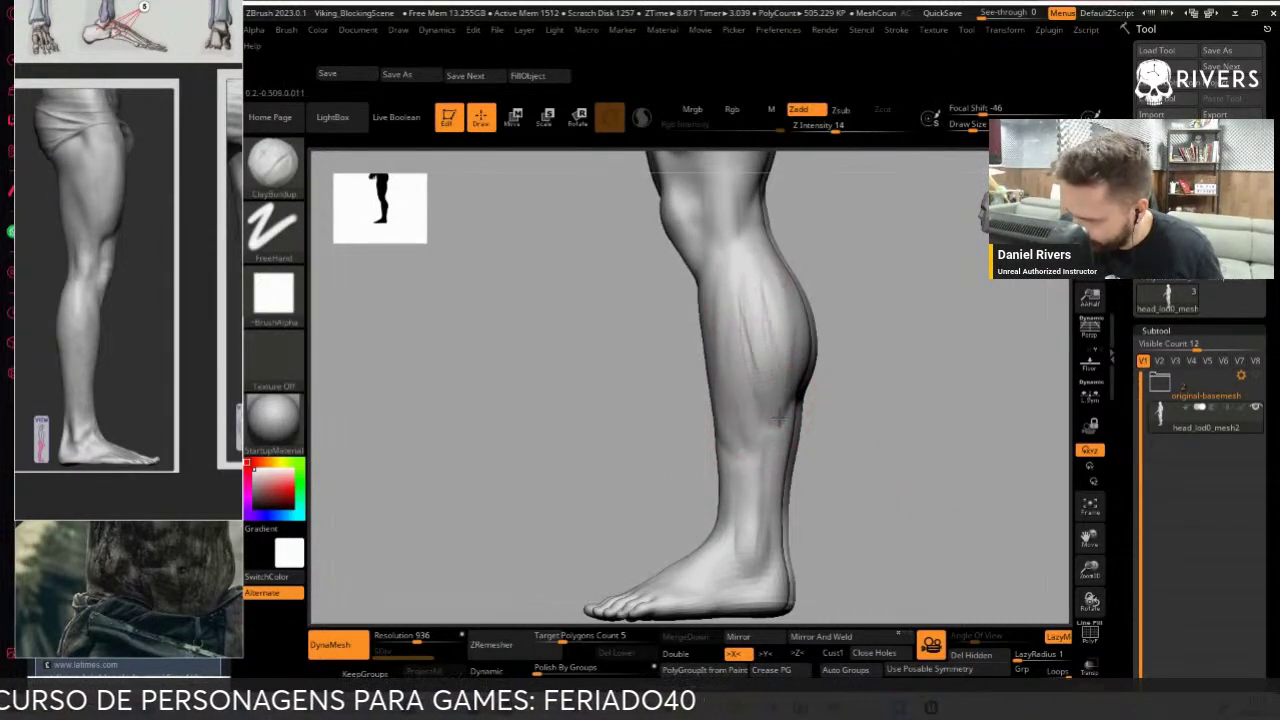
left_click_drag(760, 330, 737, 343)
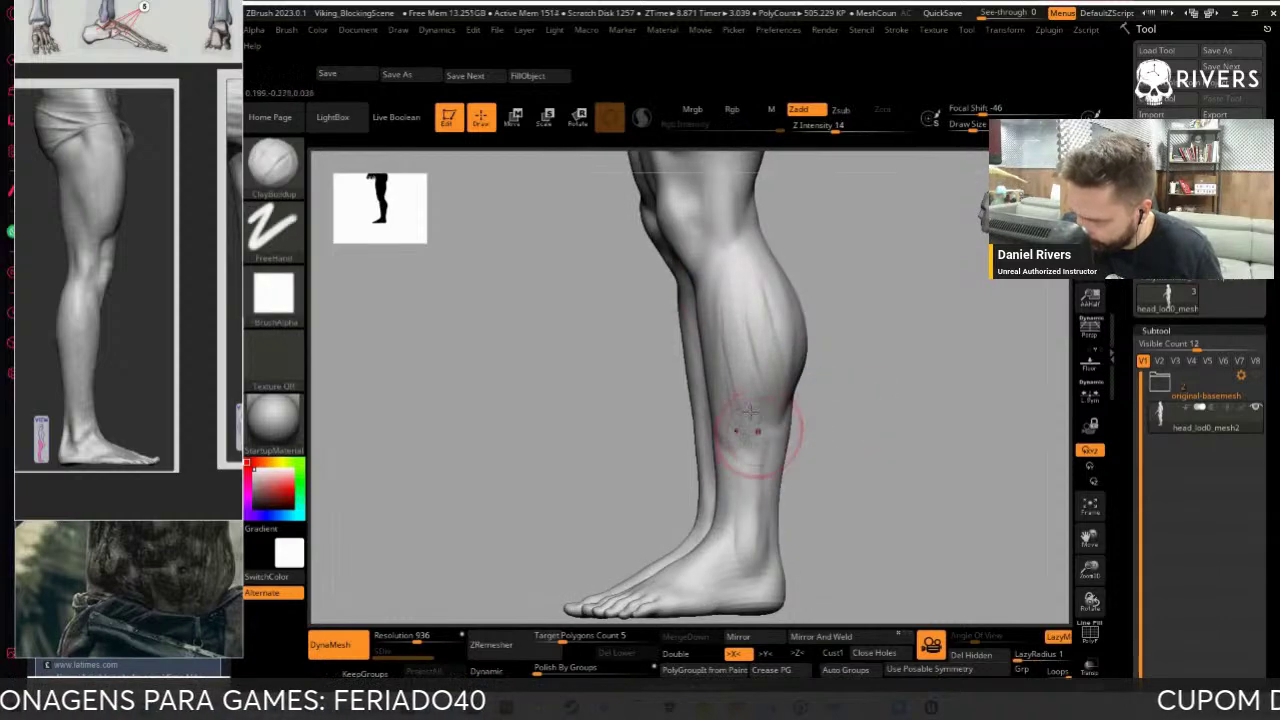
left_click_drag(705, 270, 770, 470)
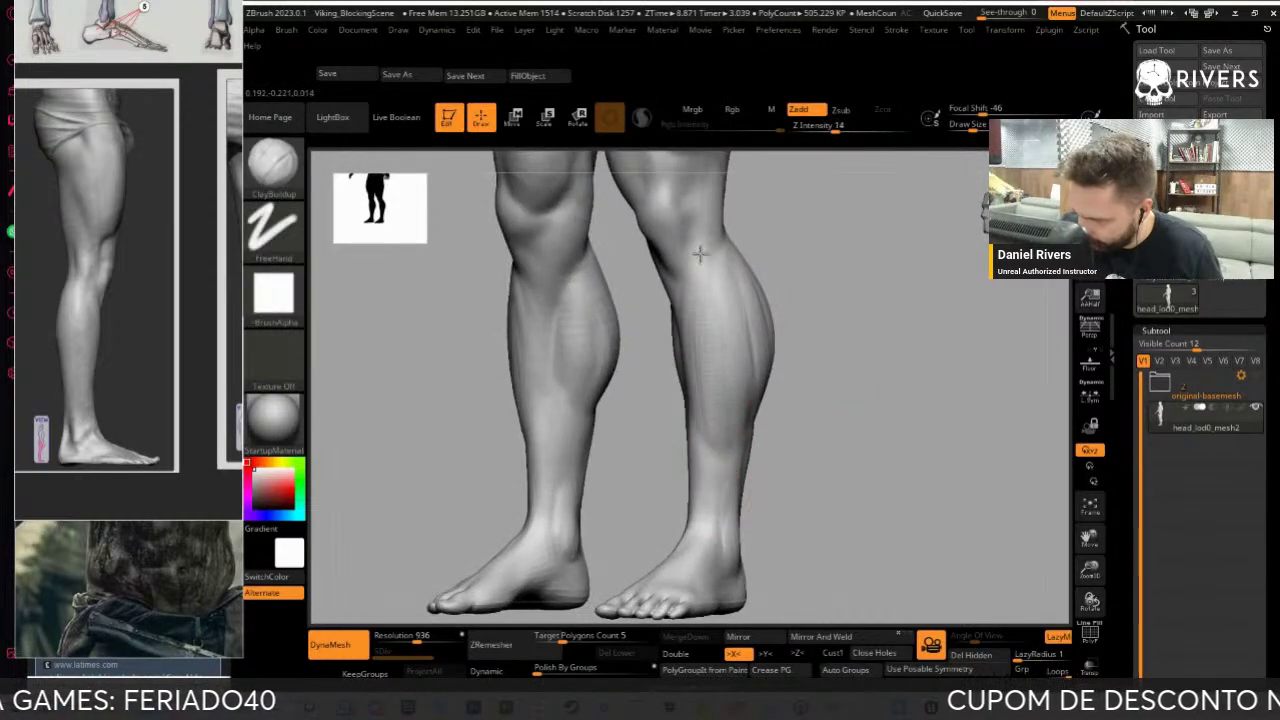
key("shift")
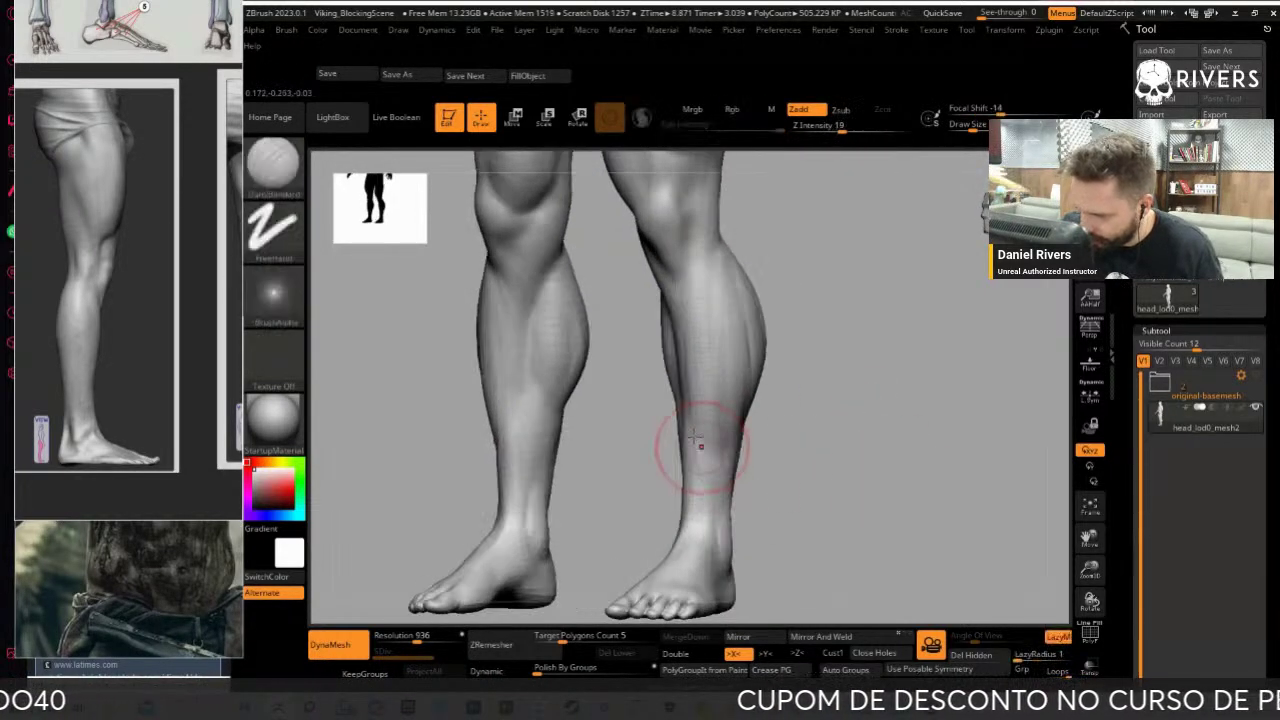
left_click_drag(785, 508, 708, 471)
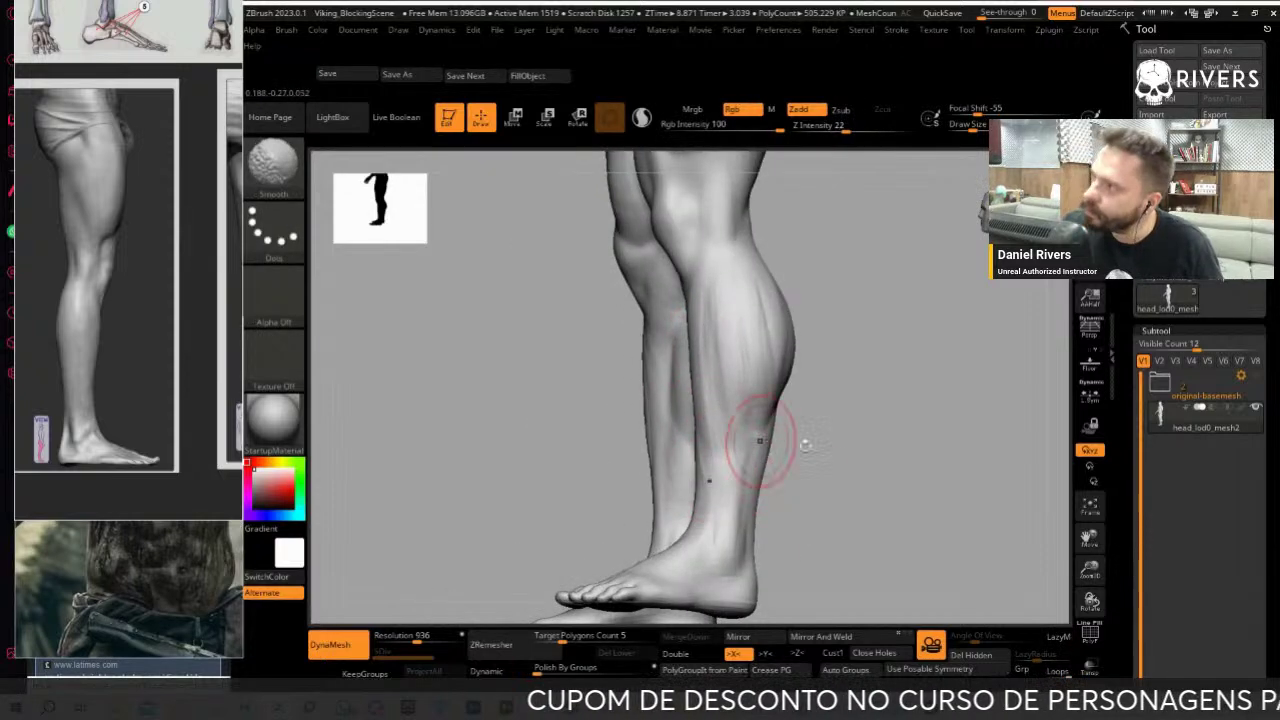
mouse_move(806, 443)
left_mouse_down()
mouse_move(900, 491)
mouse_move(927, 479)
left_mouse_up()
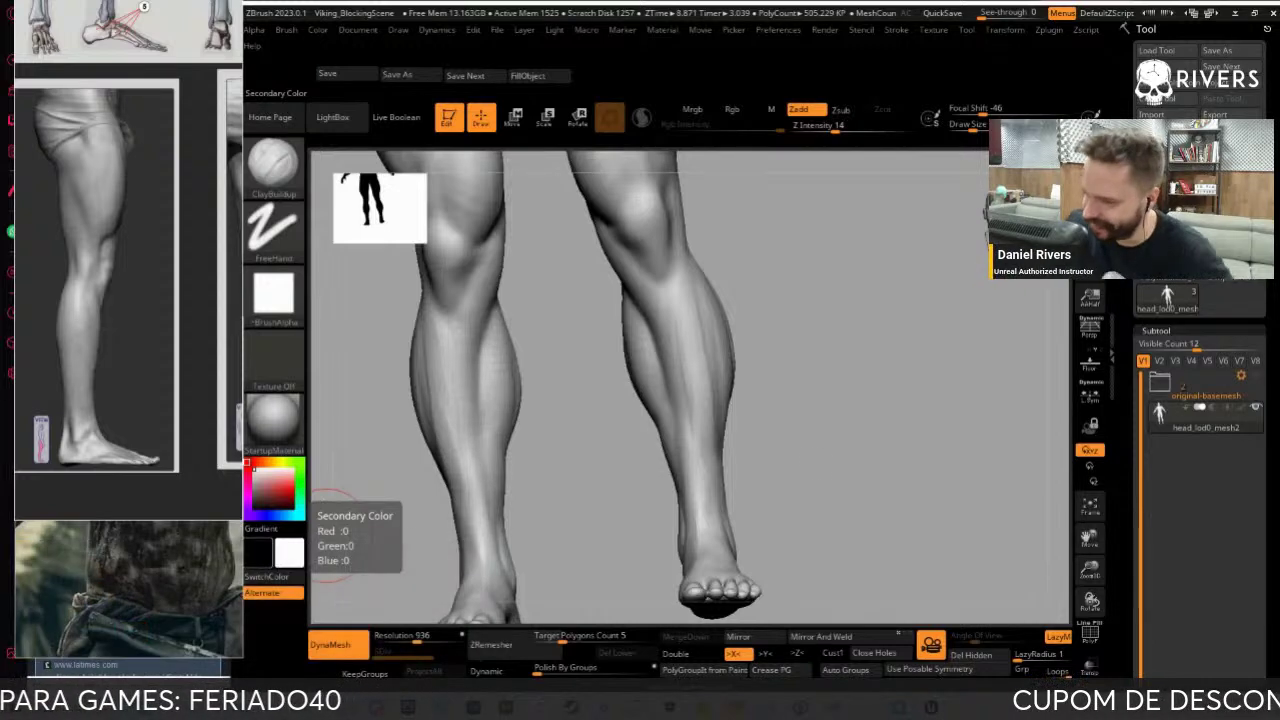
left_click_drag(886, 451, 685, 325)
Build up the side of the calf and carve muscle creases with DamStandard
key("b")
key("d")
key("s")
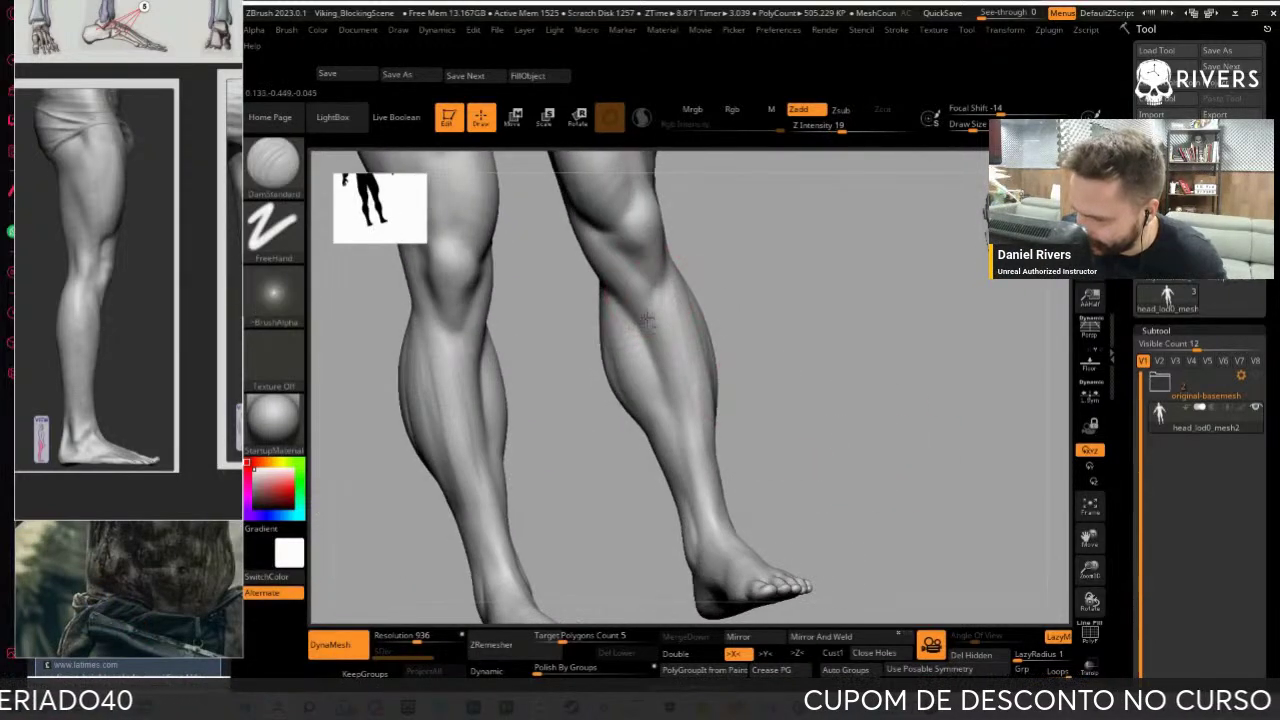
key("b")
key("c")
key("b")
left_click_drag(656, 312, 672, 348)
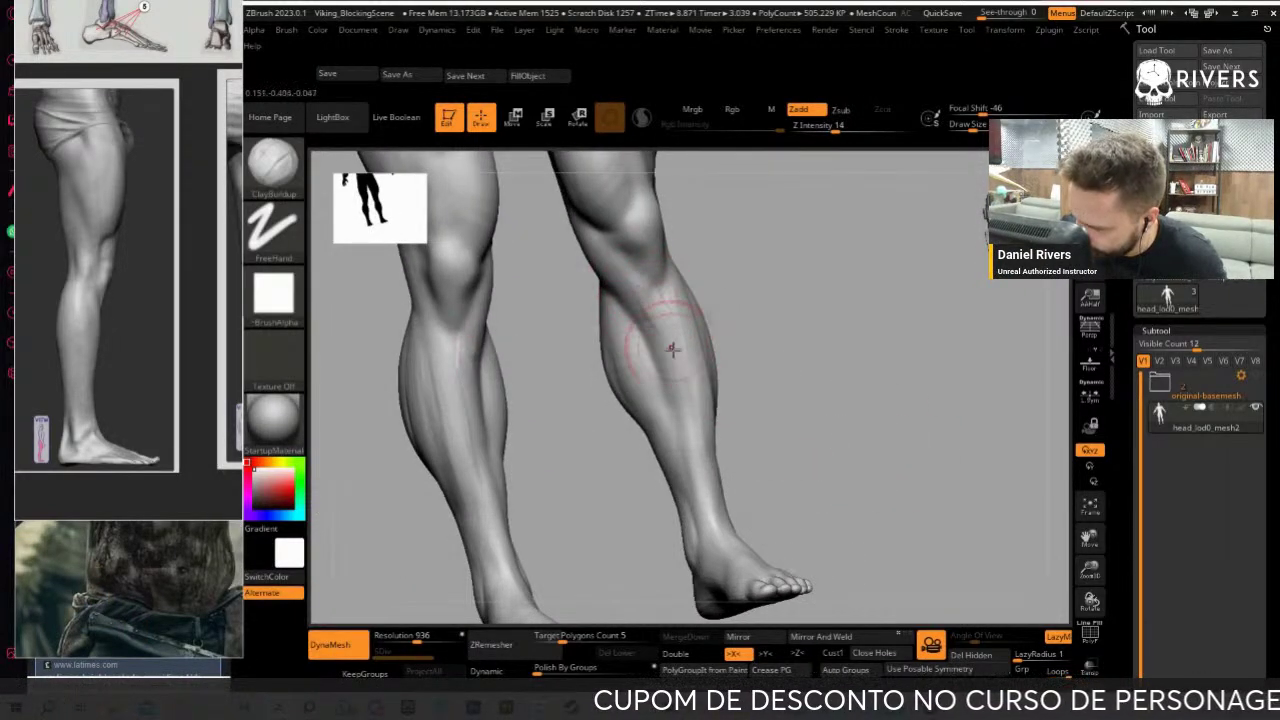
key("b")
key("d")
key("s")
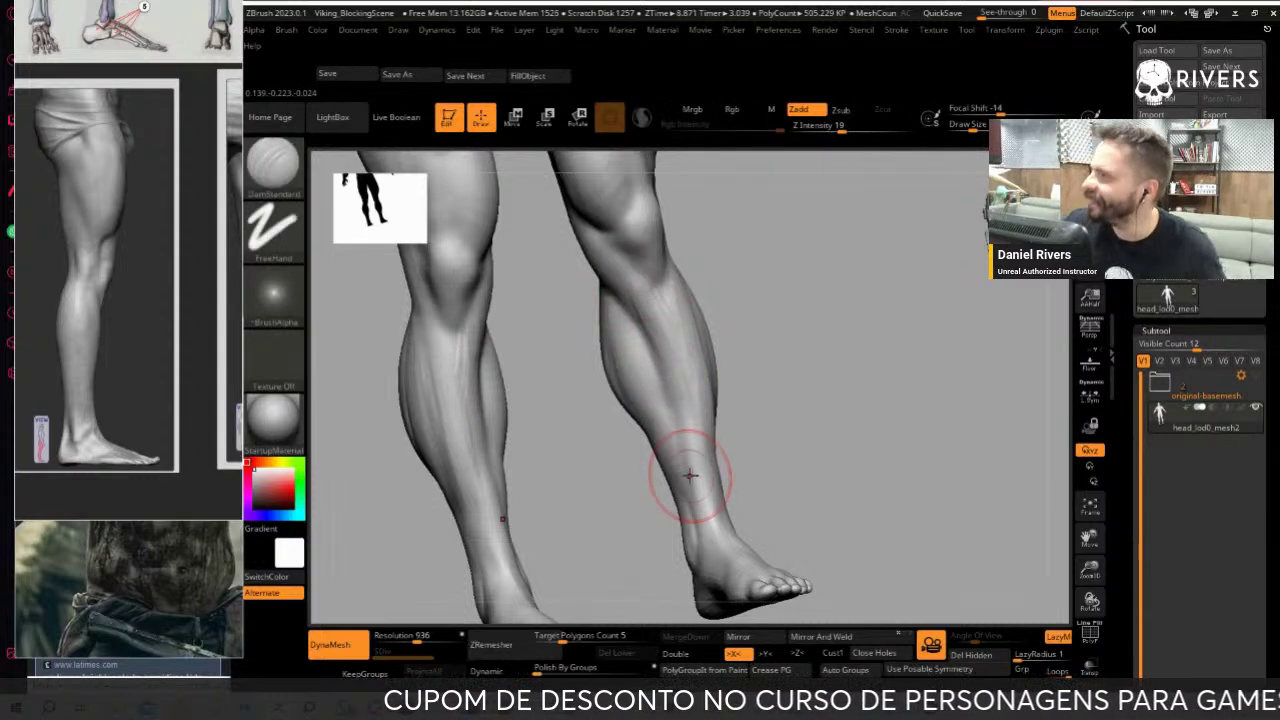
mouse_move(820, 455)
left_mouse_down()
mouse_move(877, 443)
mouse_move(843, 480)
left_mouse_up()
Reshape the ankle and Achilles area with Move and ClayBuildup, then smooth it
key("b")
key("m")
key("v")
key("Return")
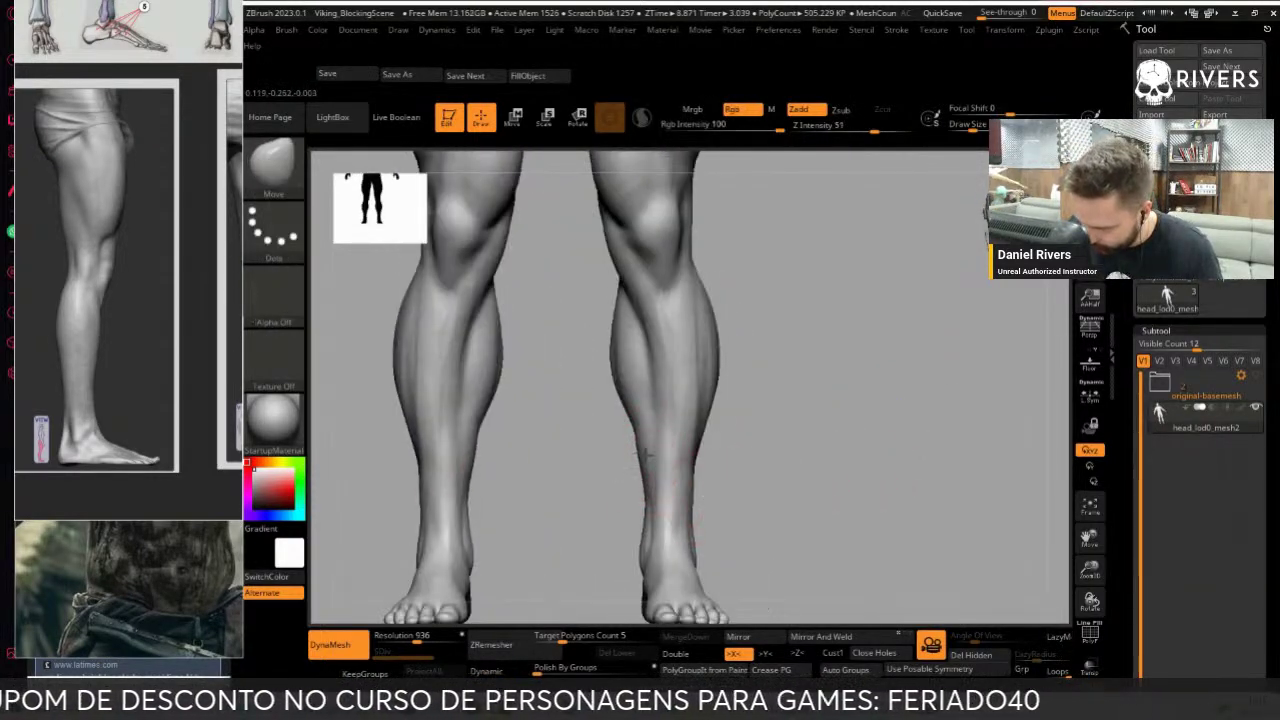
mouse_move(733, 516)
left_mouse_down()
mouse_move(820, 400)
mouse_move(846, 406)
left_mouse_up()
key("b")
key("c")
key("b")
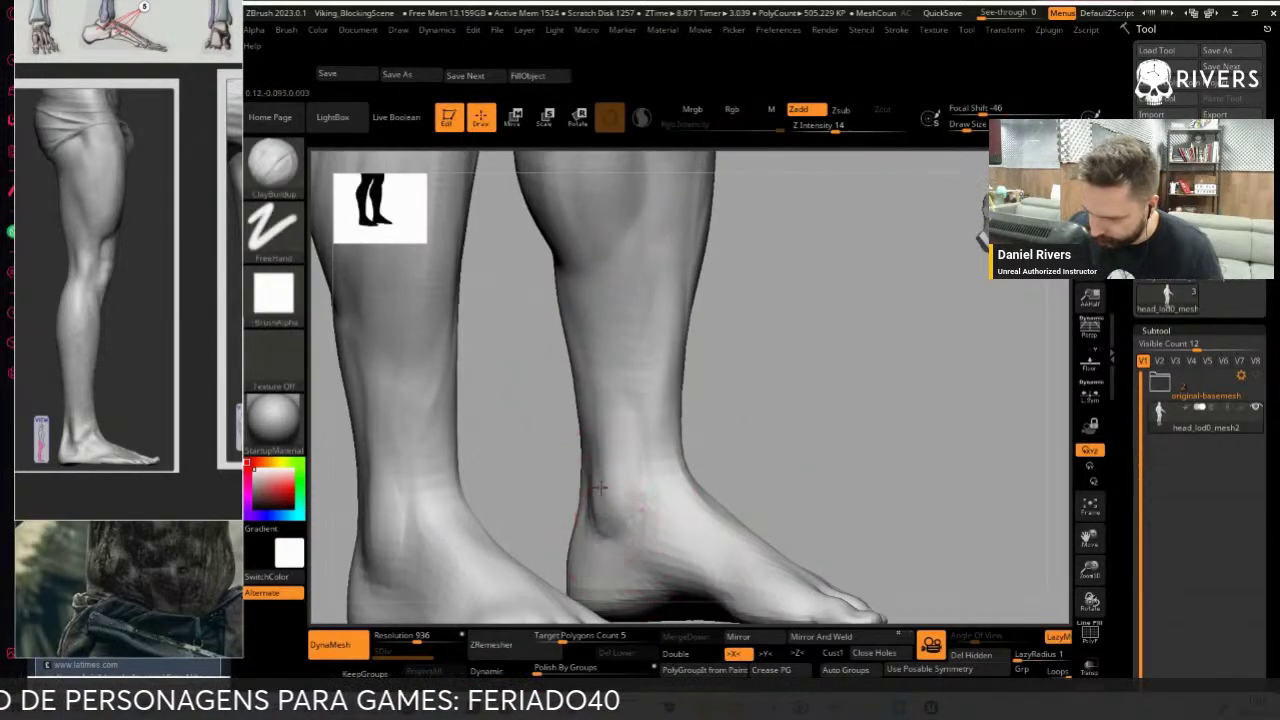
left_click_drag(608, 523, 651, 494)
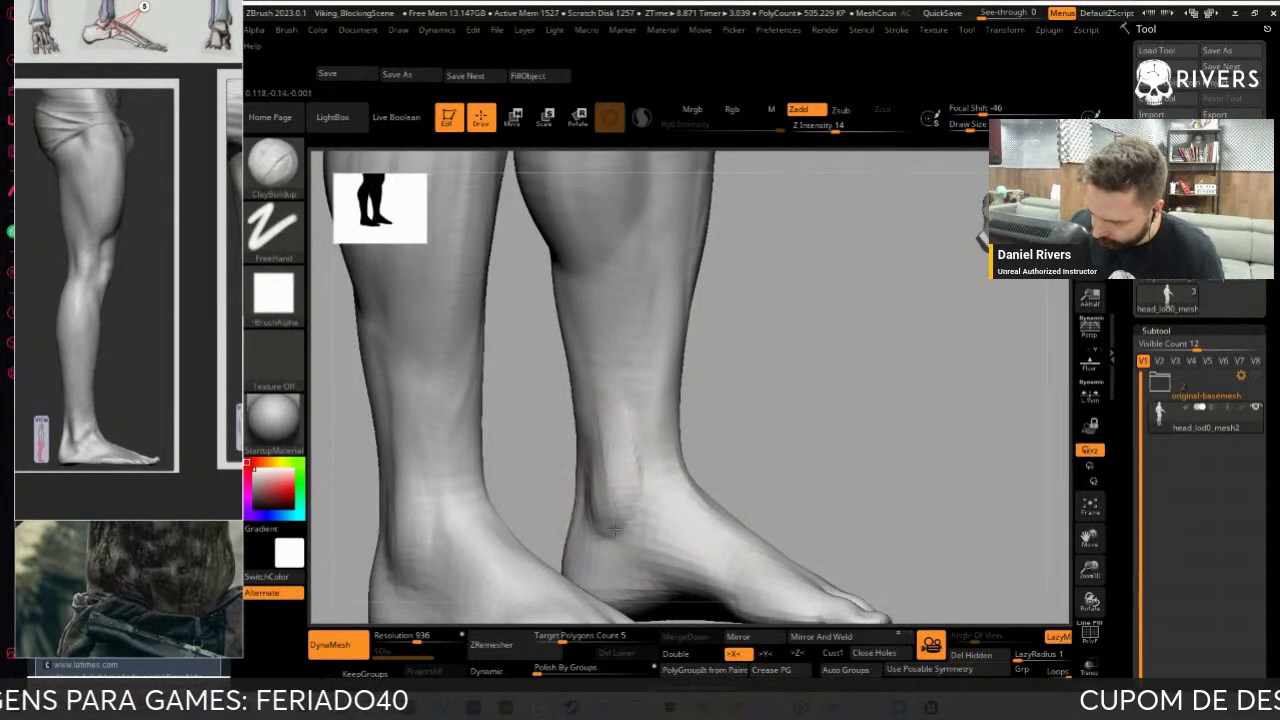
key("shift")
key("shift")
mouse_move(607, 548)
left_mouse_down("shift")
mouse_move(785, 561)
mouse_move(663, 543)
left_mouse_up("shift")
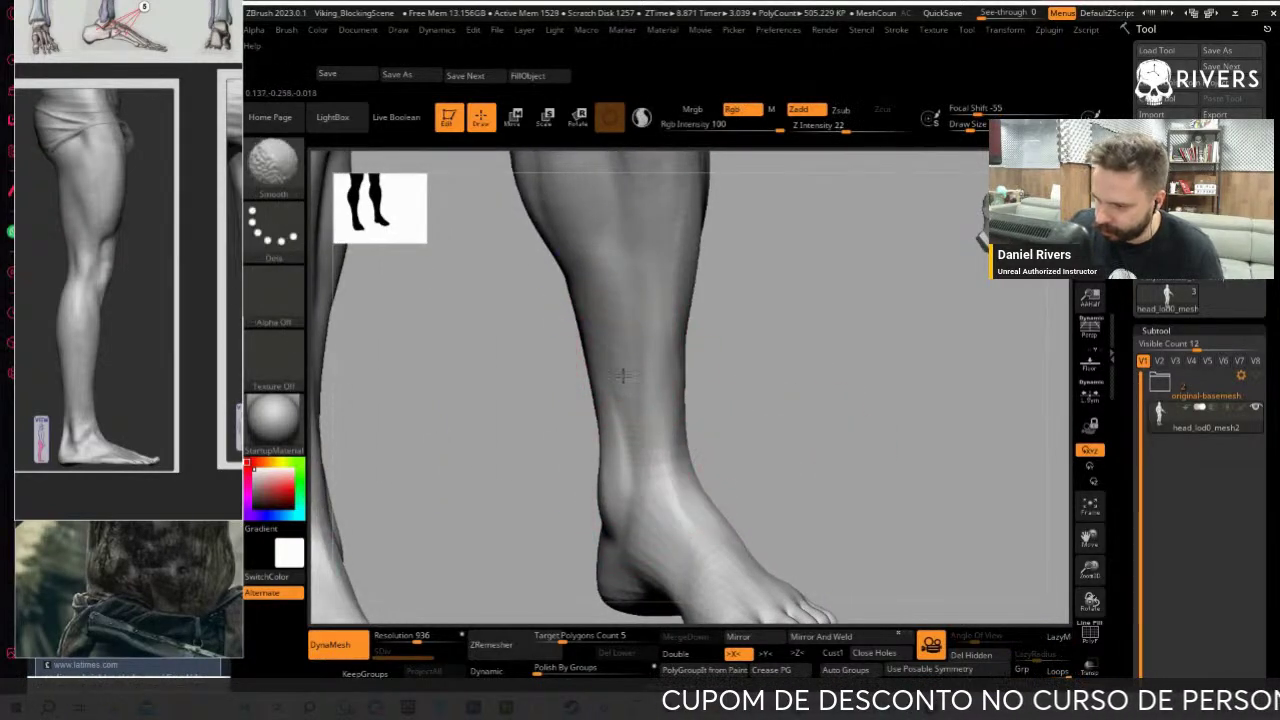
Smooth the calf surface from a close three-quarter view
left_click_drag(632, 450, 806, 449, "shift")
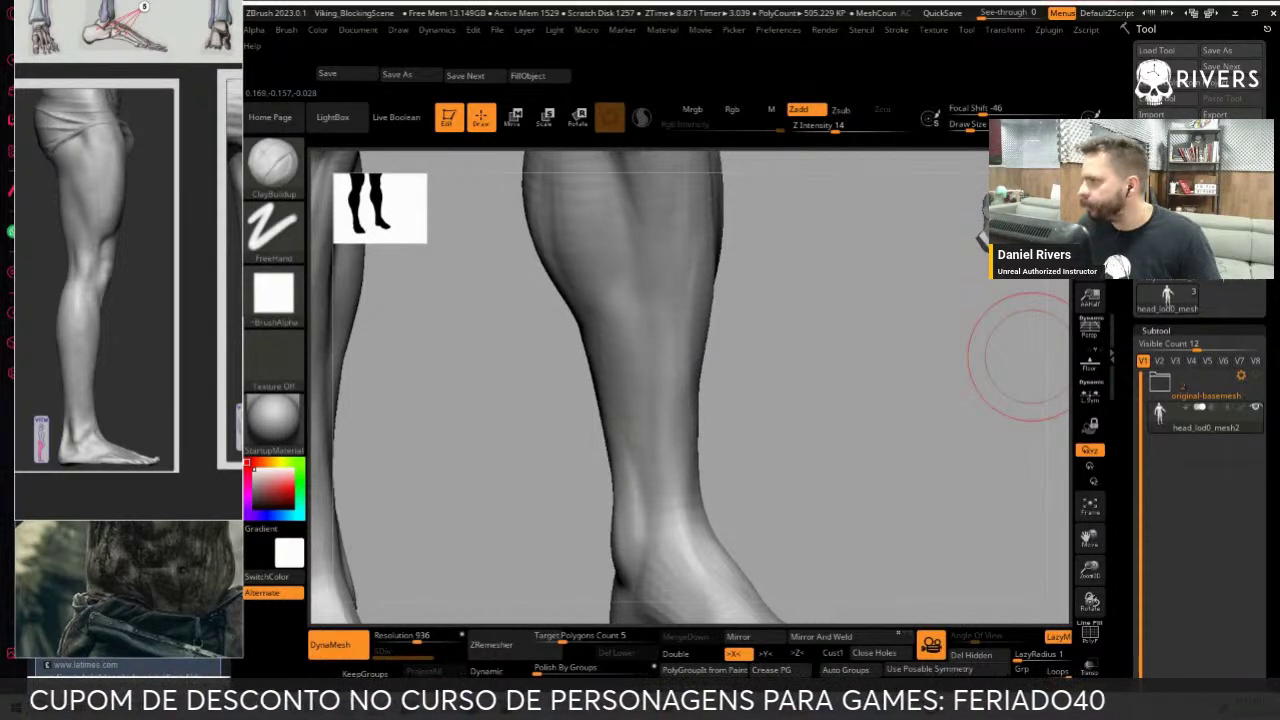
mouse_move(1020, 355)
left_mouse_down()
mouse_move(886, 380)
mouse_move(877, 577)
mouse_move(720, 470)
left_mouse_up()
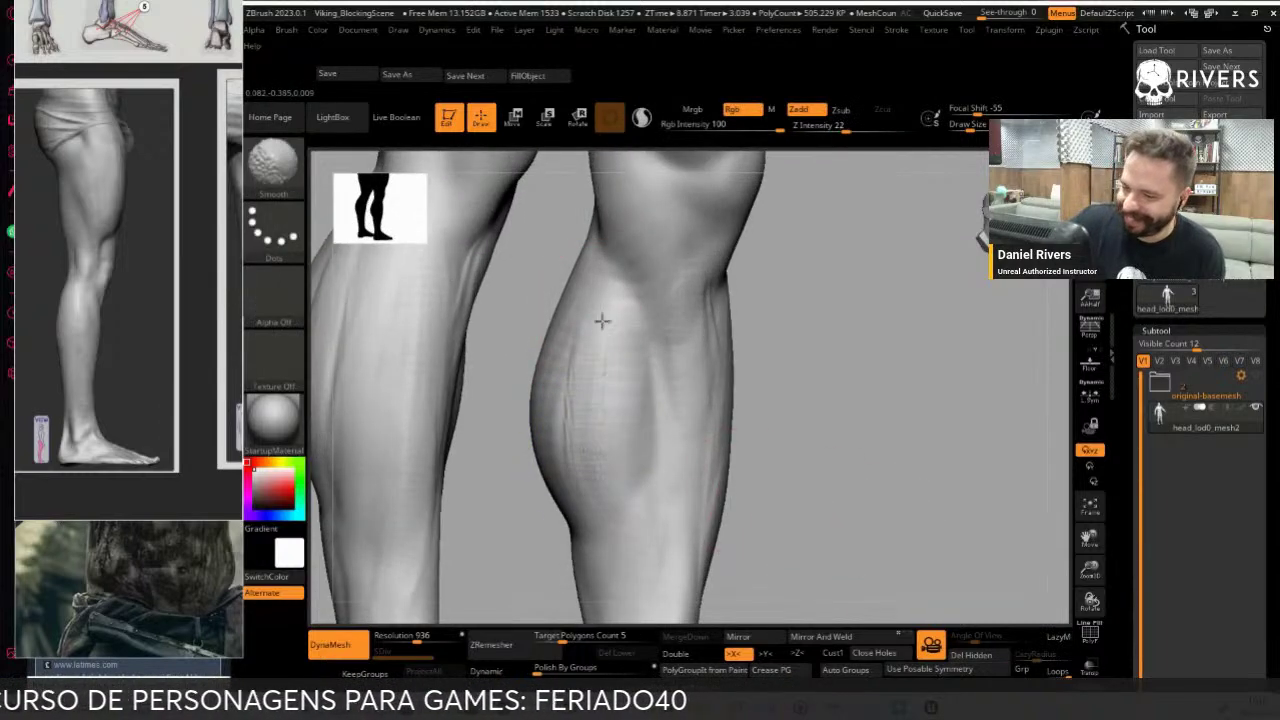
left_click_drag(603, 323, 609, 585, "shift")
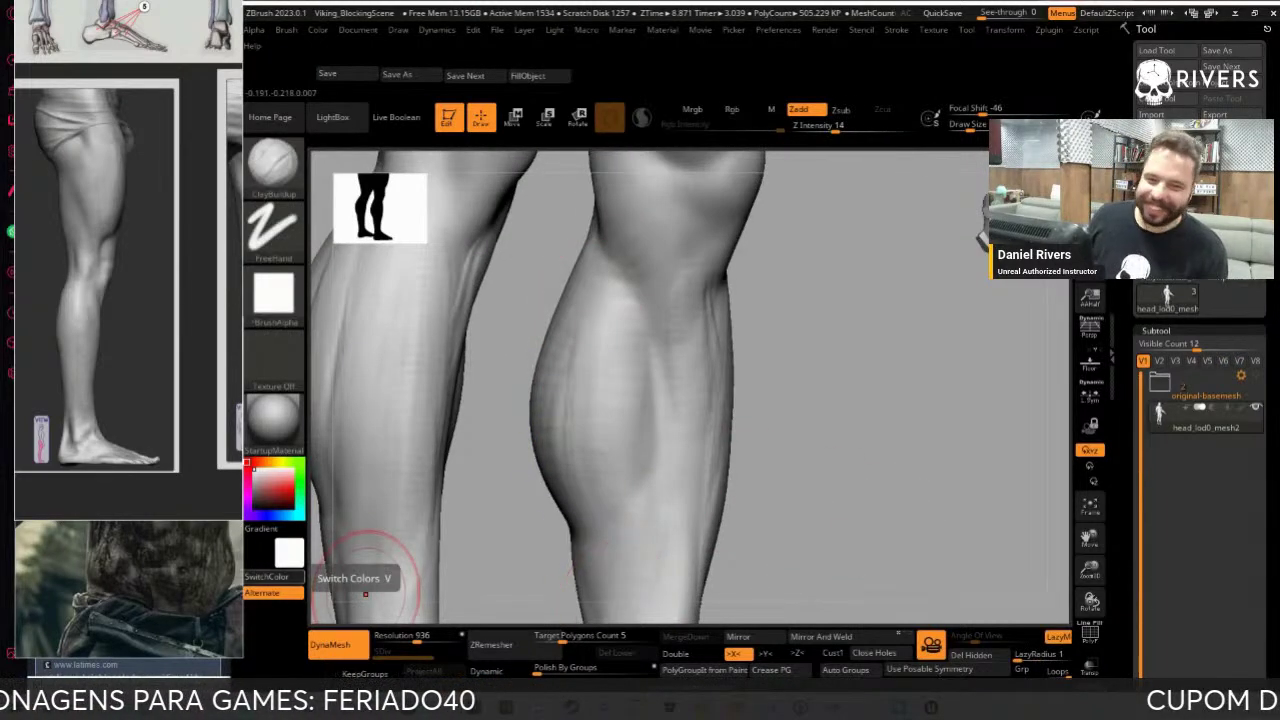
mouse_move(857, 463)
left_mouse_down()
mouse_move(620, 432)
mouse_move(846, 451)
mouse_move(626, 420)
left_mouse_up()
mouse_move(616, 365)
left_mouse_down()
mouse_move(677, 409)
mouse_move(610, 330)
left_mouse_up()
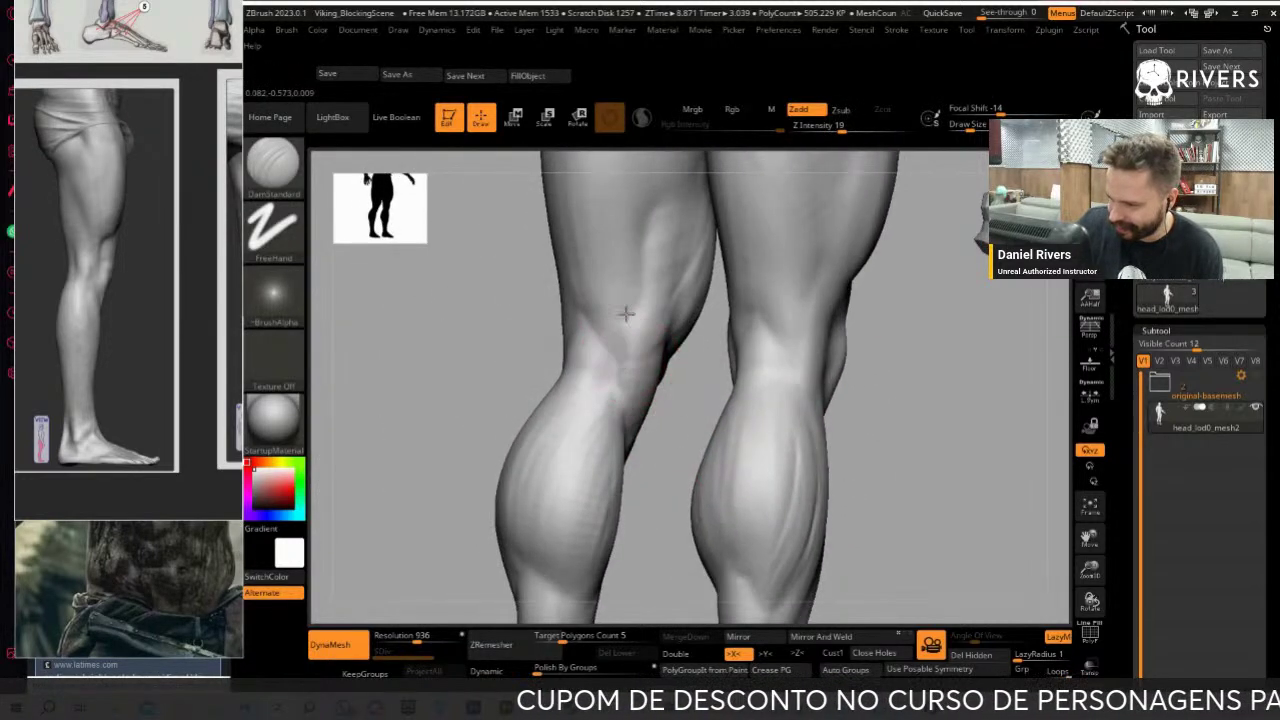
Resize the ClayBuildup brush and rotate to a frontal close-up of the knees
key("b")
key("c")
key("b")
key("s")
left_click_drag(571, 386, 443, 514)
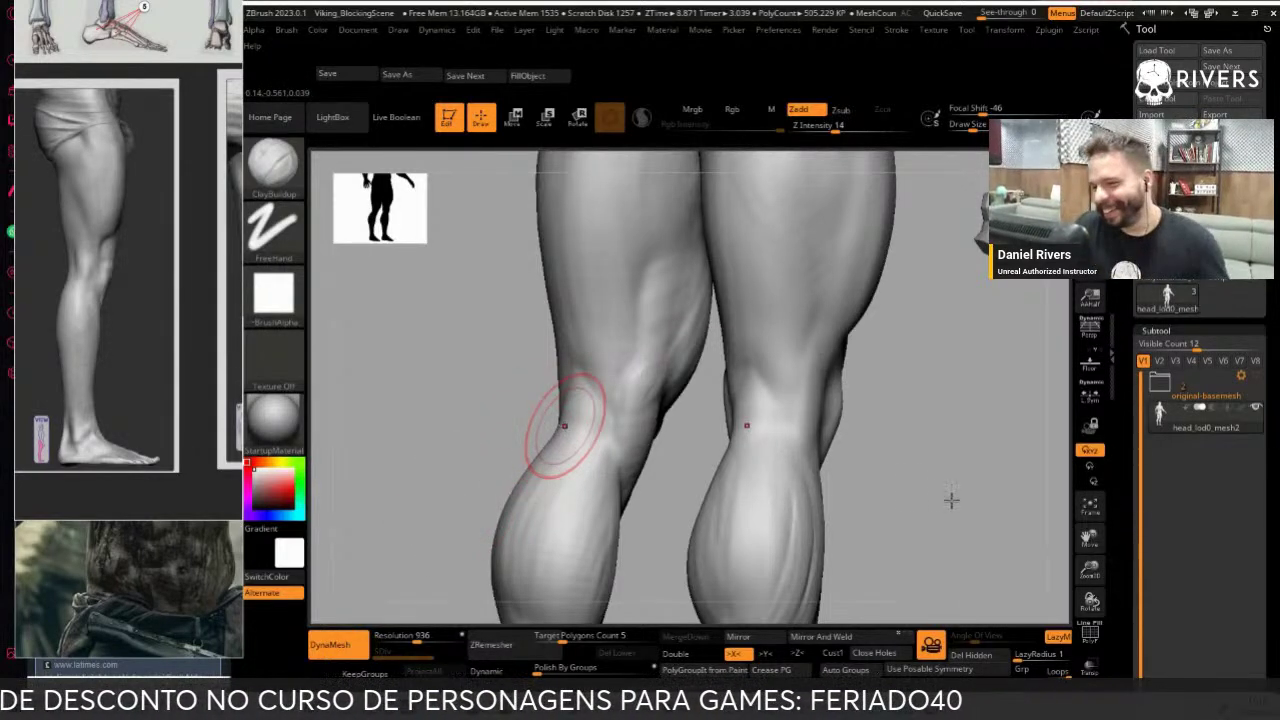
left_click_drag(951, 503, 644, 374)
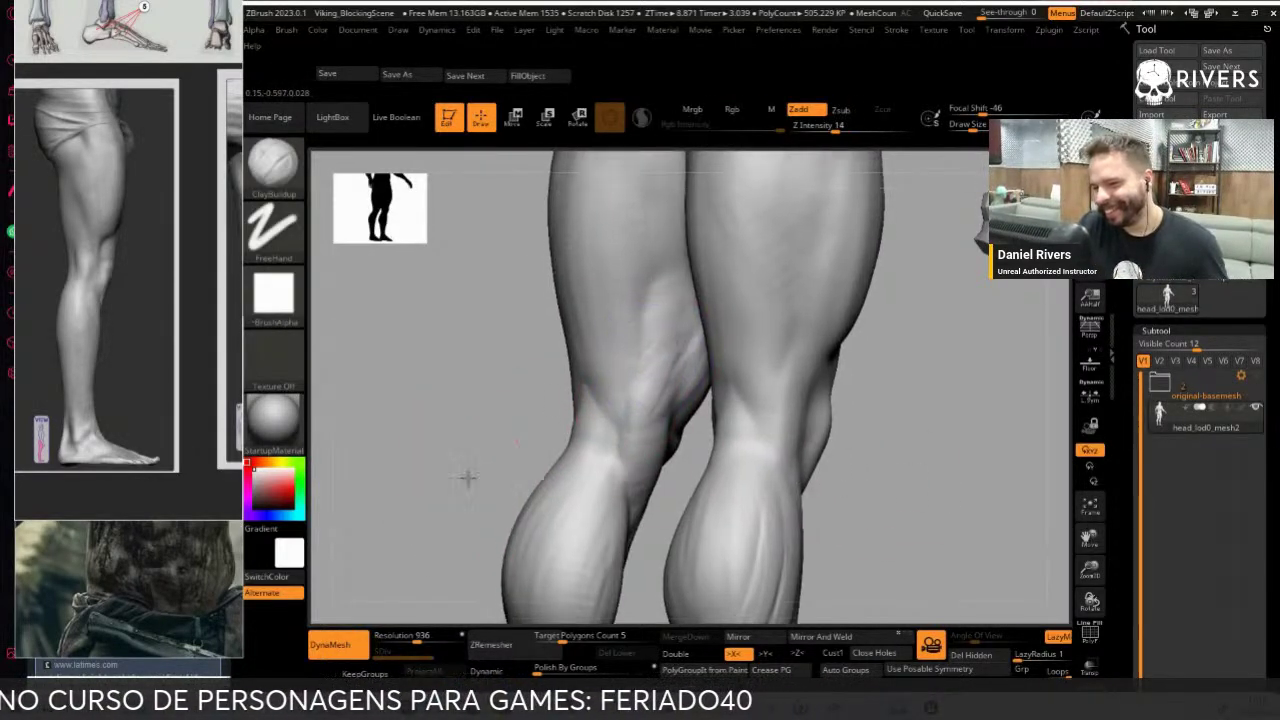
left_click_drag(469, 477, 929, 466)
left_click_drag(660, 378, 686, 357)
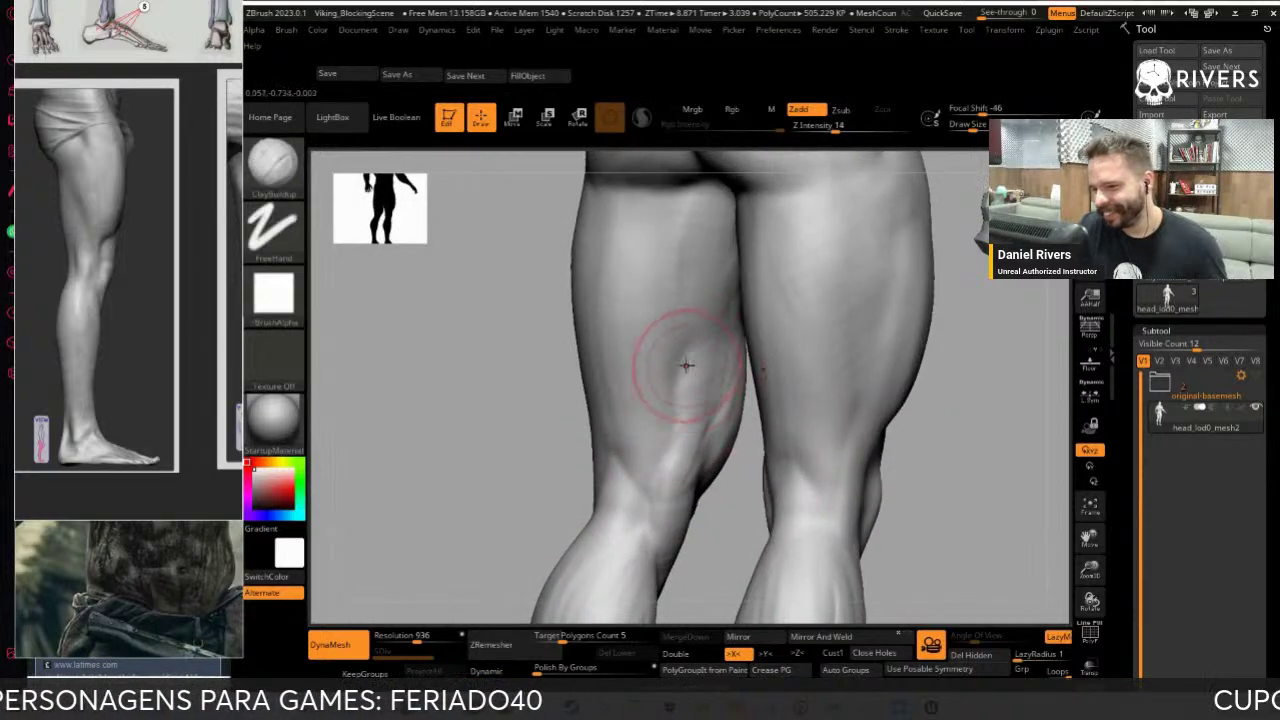
left_click_drag(951, 391, 791, 376)
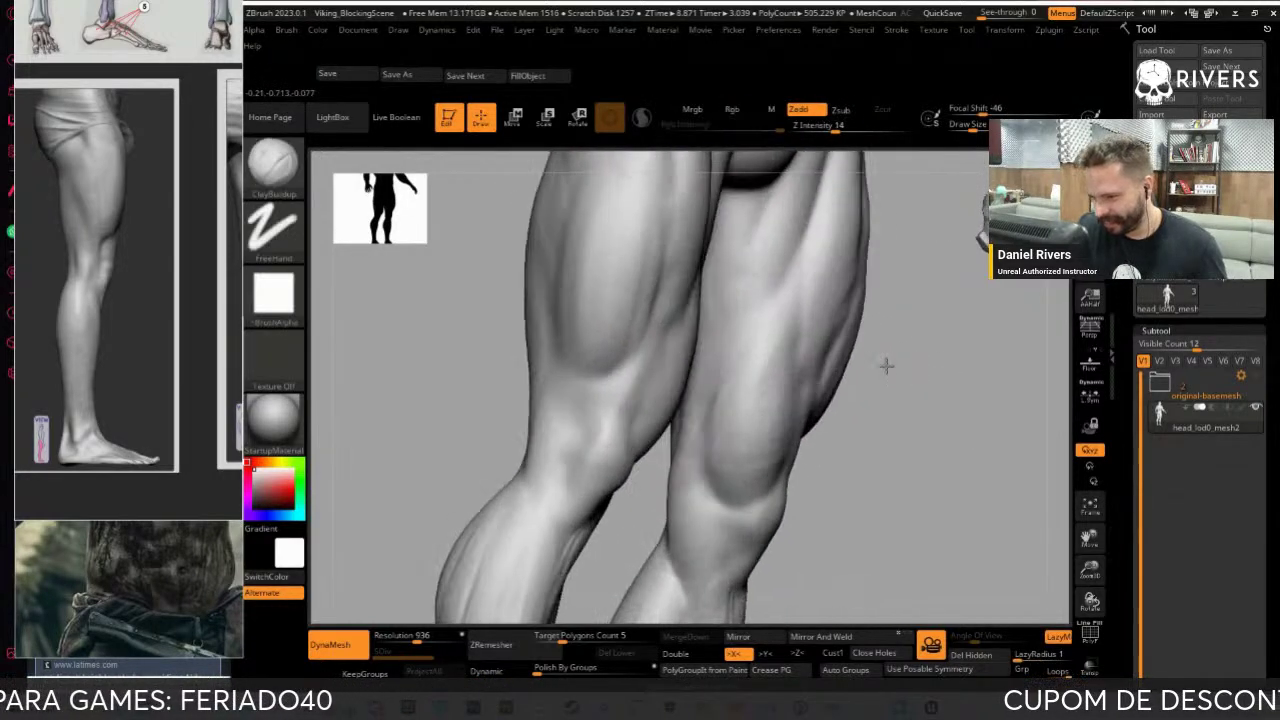
Sculpt the inner thigh surface near the crotch with DamStandard and ClayBuildup
key("b")
key("d")
key("s")
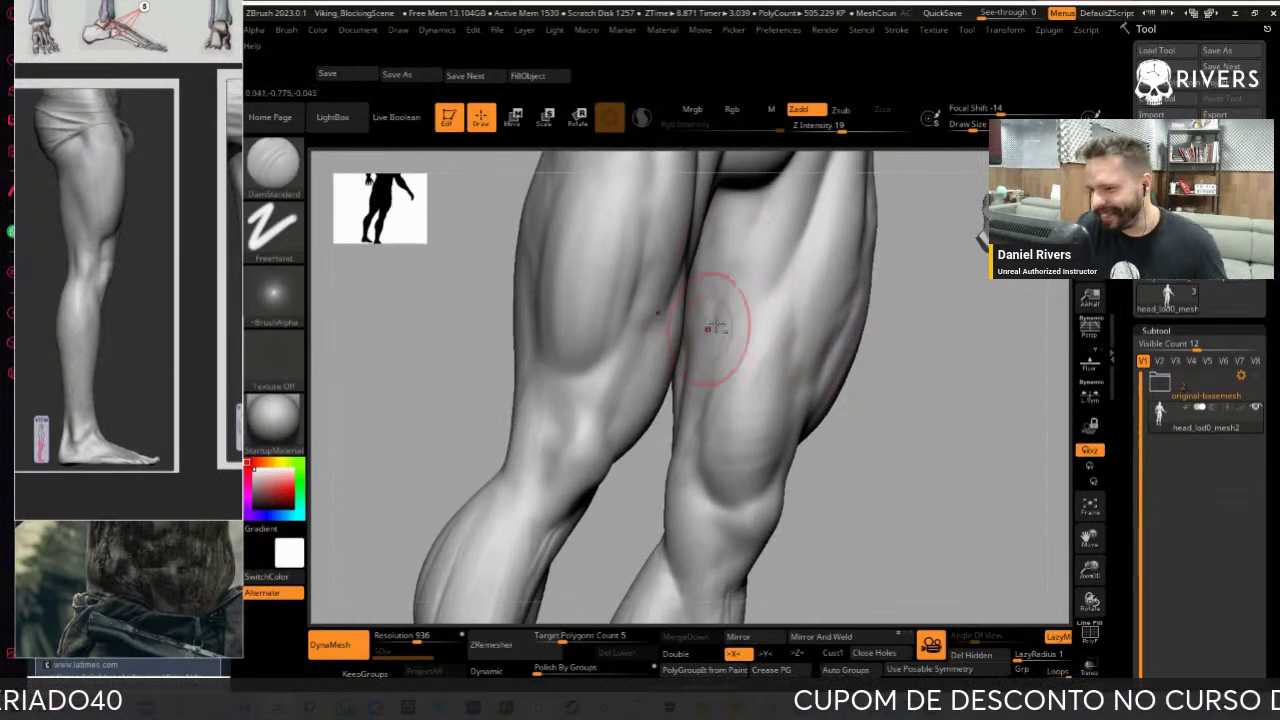
key("b")
key("c")
key("b")
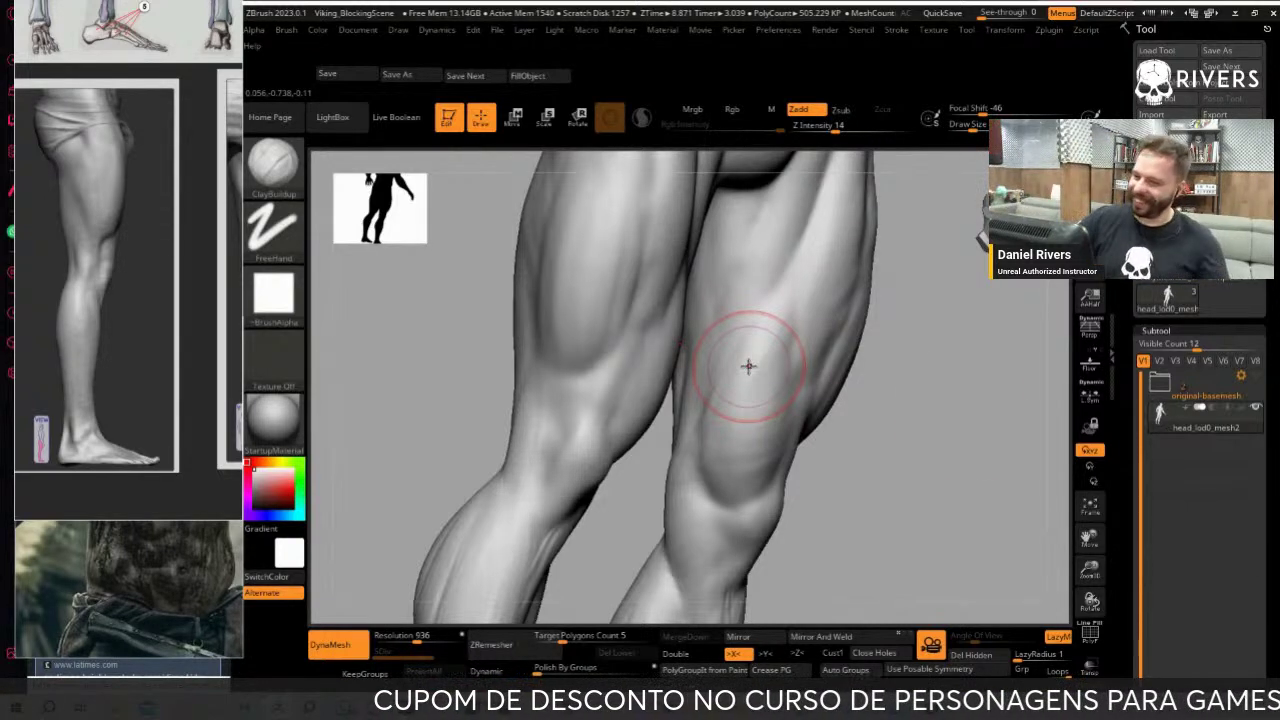
mouse_move(900, 370)
left_mouse_down()
mouse_move(963, 380)
mouse_move(749, 437)
left_mouse_up()
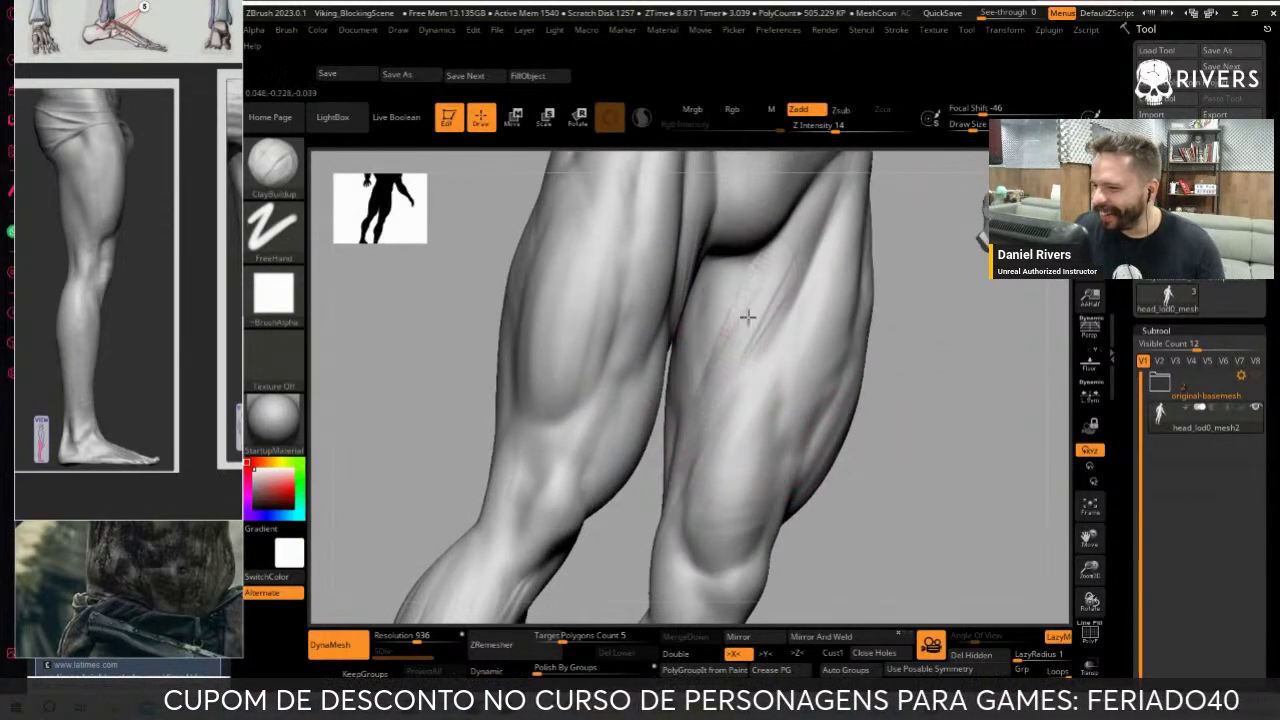
left_click_drag(748, 316, 881, 148)
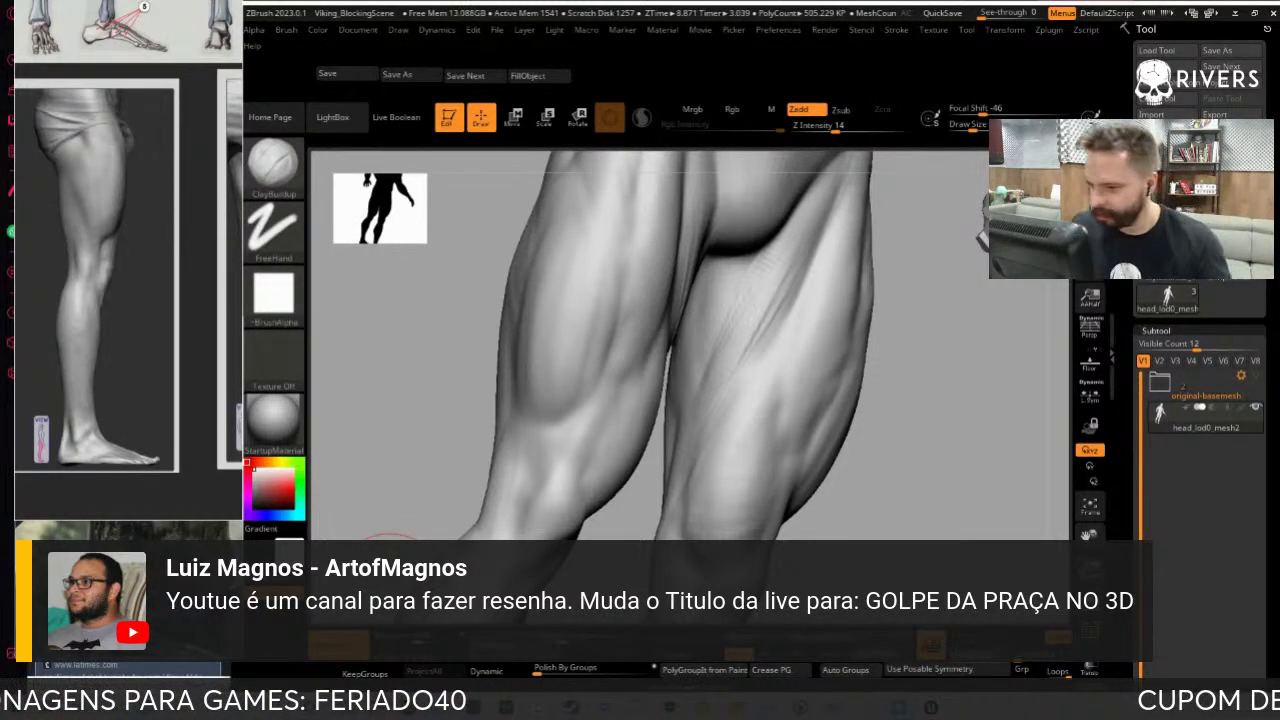
left_click_drag(390, 570, 832, 212)
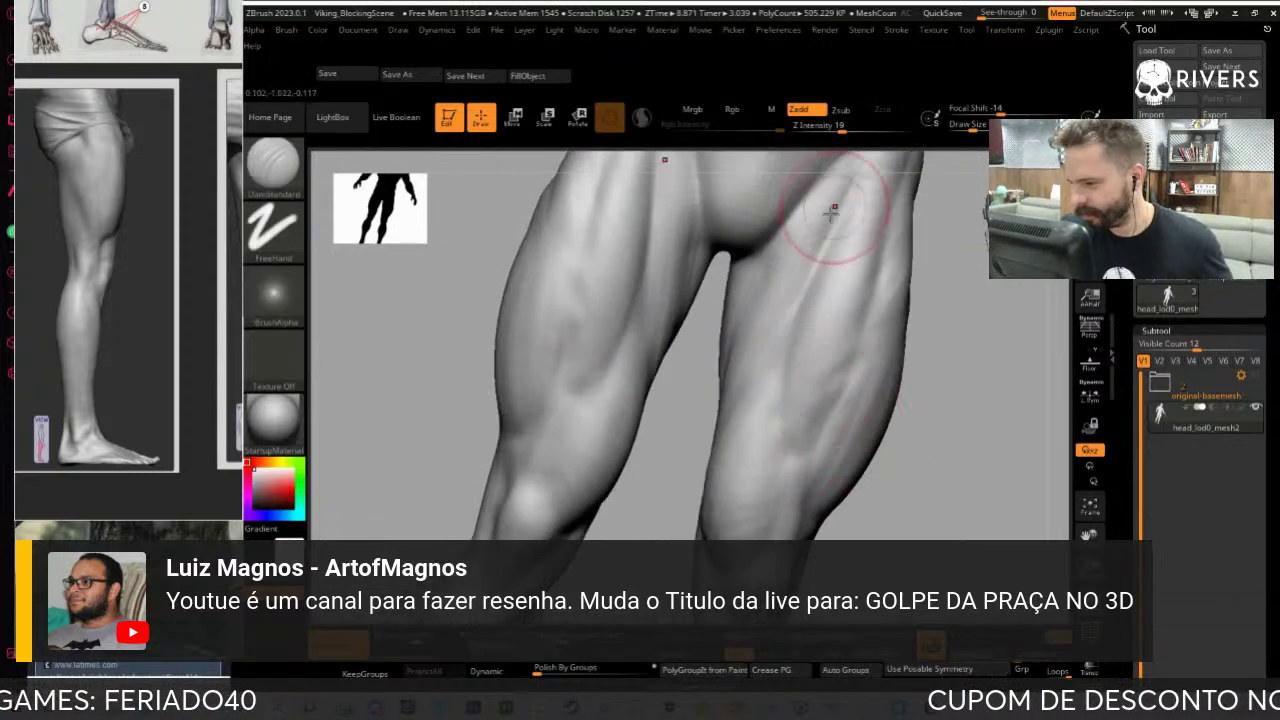
mouse_move(832, 212)
right_mouse_down()
mouse_move(934, 486)
mouse_move(809, 380)
mouse_move(841, 290)
mouse_move(857, 290)
right_mouse_up()
Smooth the thighs while turning them to a frontal view
key("shift")
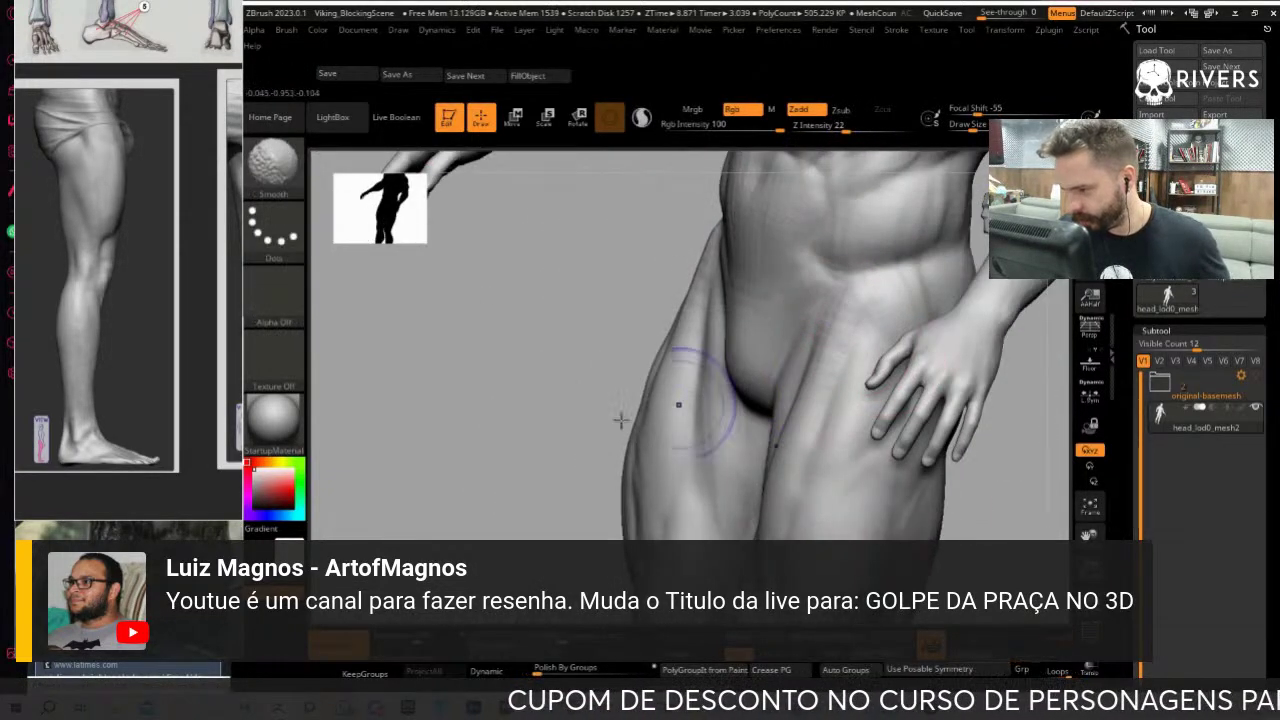
right_click_drag(621, 420, 537, 443)
right_click_drag(898, 470, 818, 302)
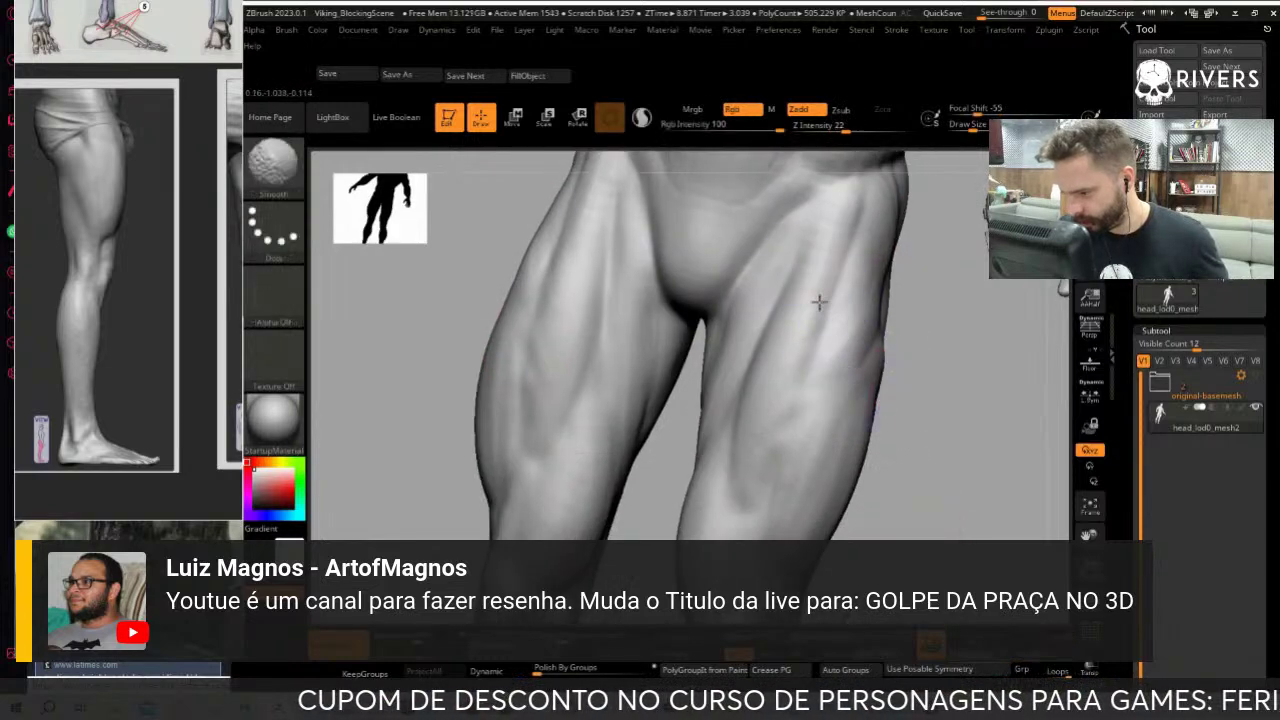
right_click_drag(891, 451, 837, 466)
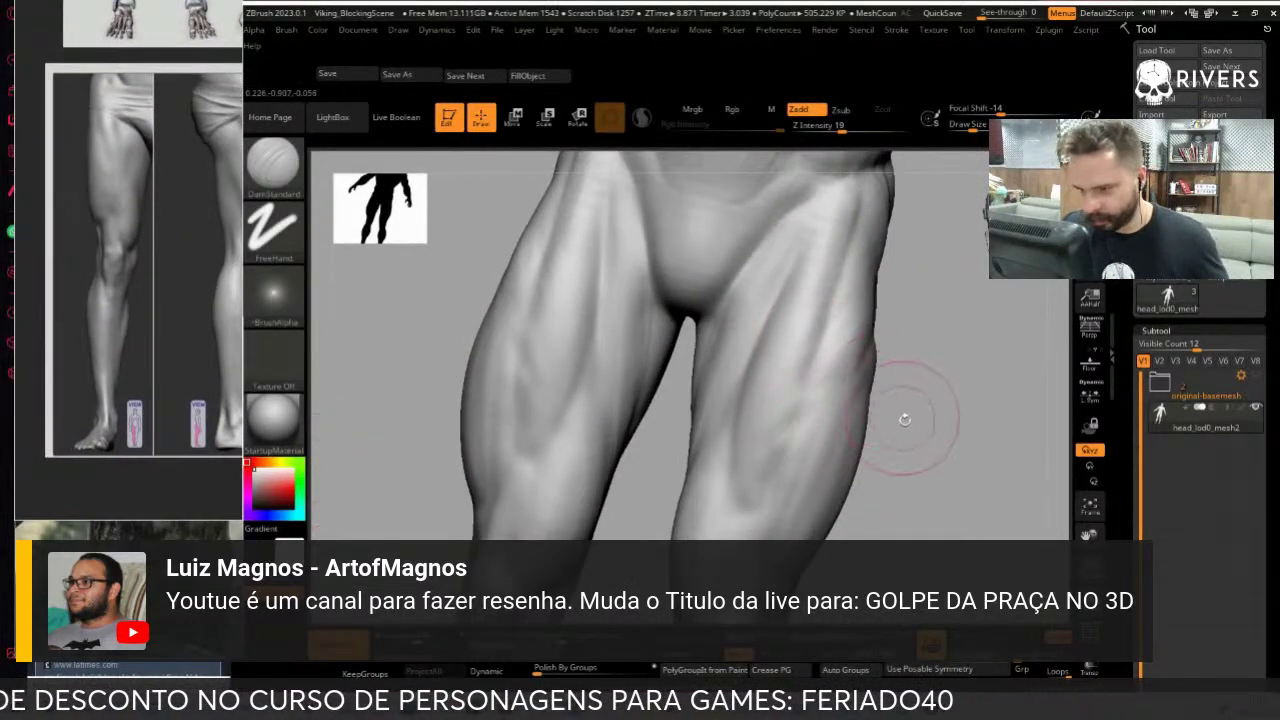
left_click_drag(906, 441, 800, 440)
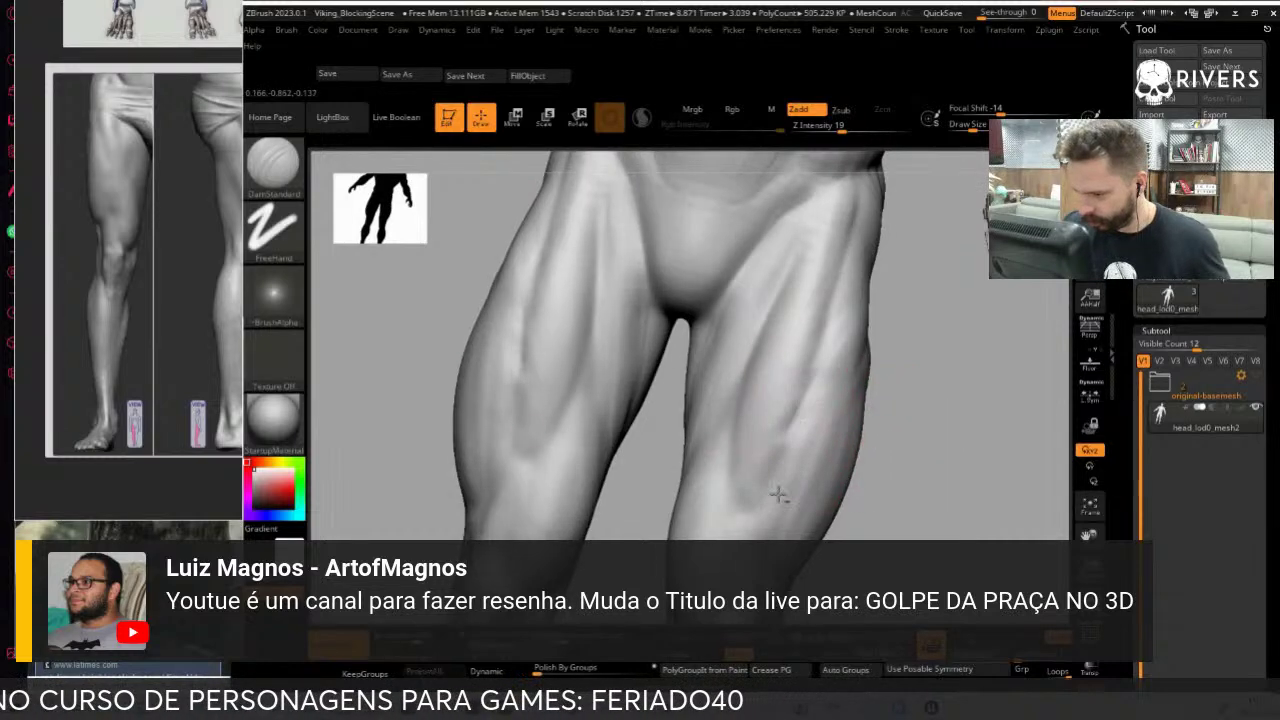
left_click_drag(902, 468, 729, 400)
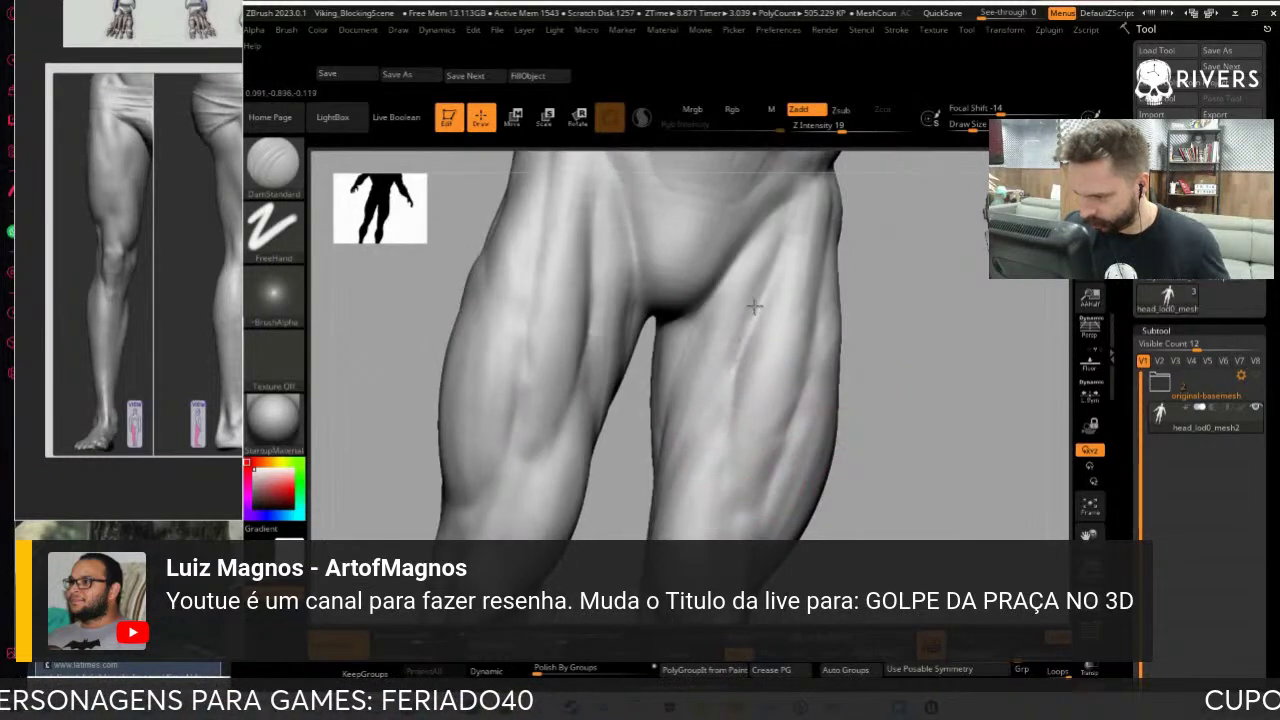
Build up and carve the thigh separations with ClayBuildup and DamStandard, then show the whole figure
key("b")
key("c")
key("b")
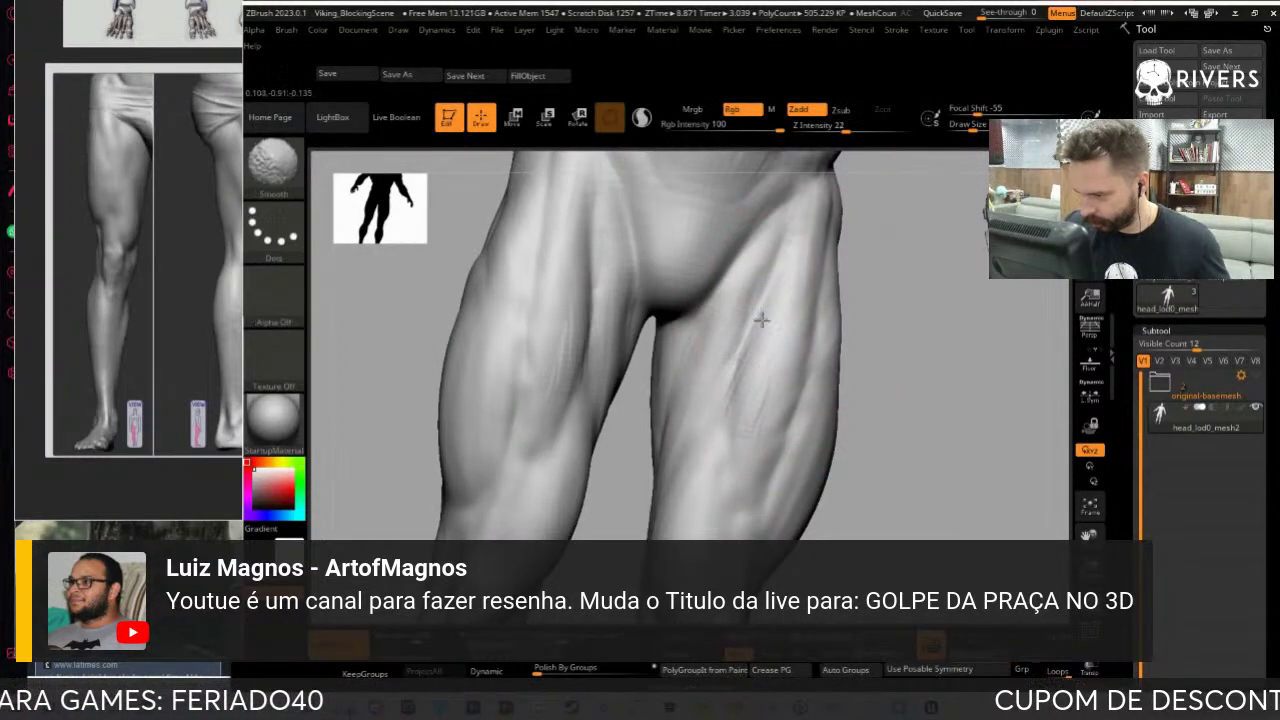
left_click_drag(871, 366, 767, 326)
key("b")
key("d")
key("s")
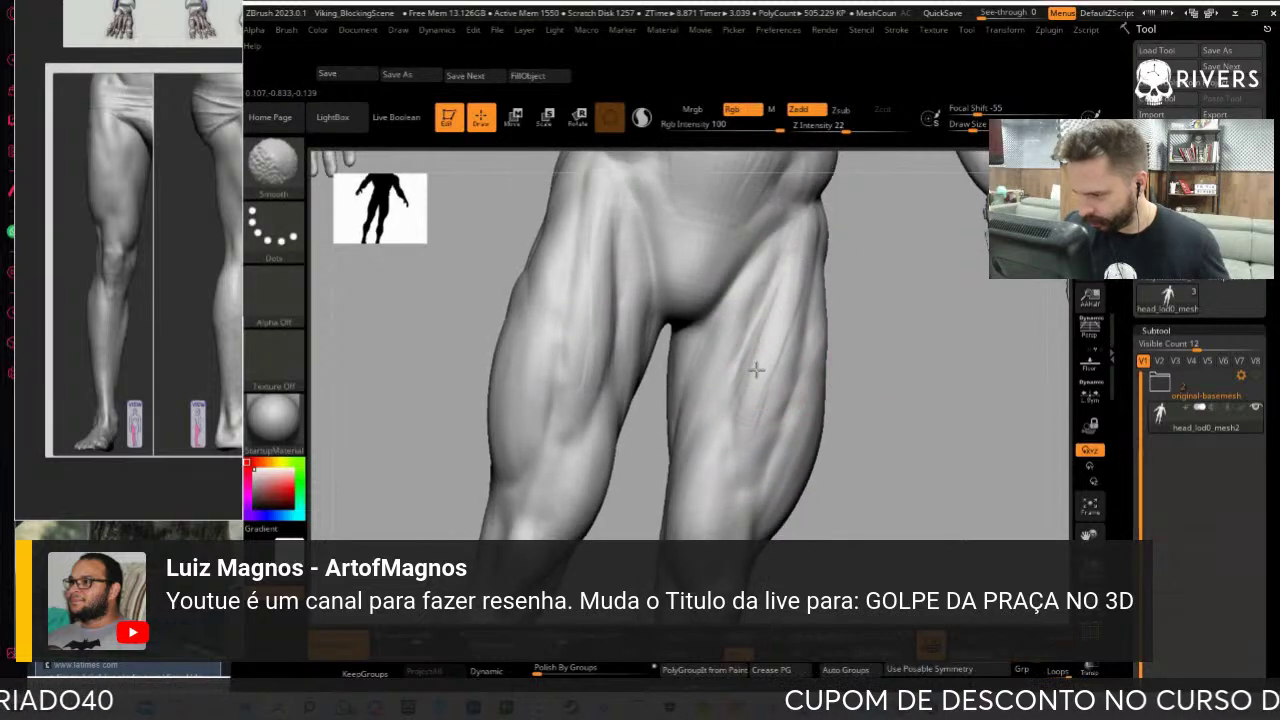
left_click_drag(846, 374, 755, 430)
right_click_drag(857, 318, 878, 402)
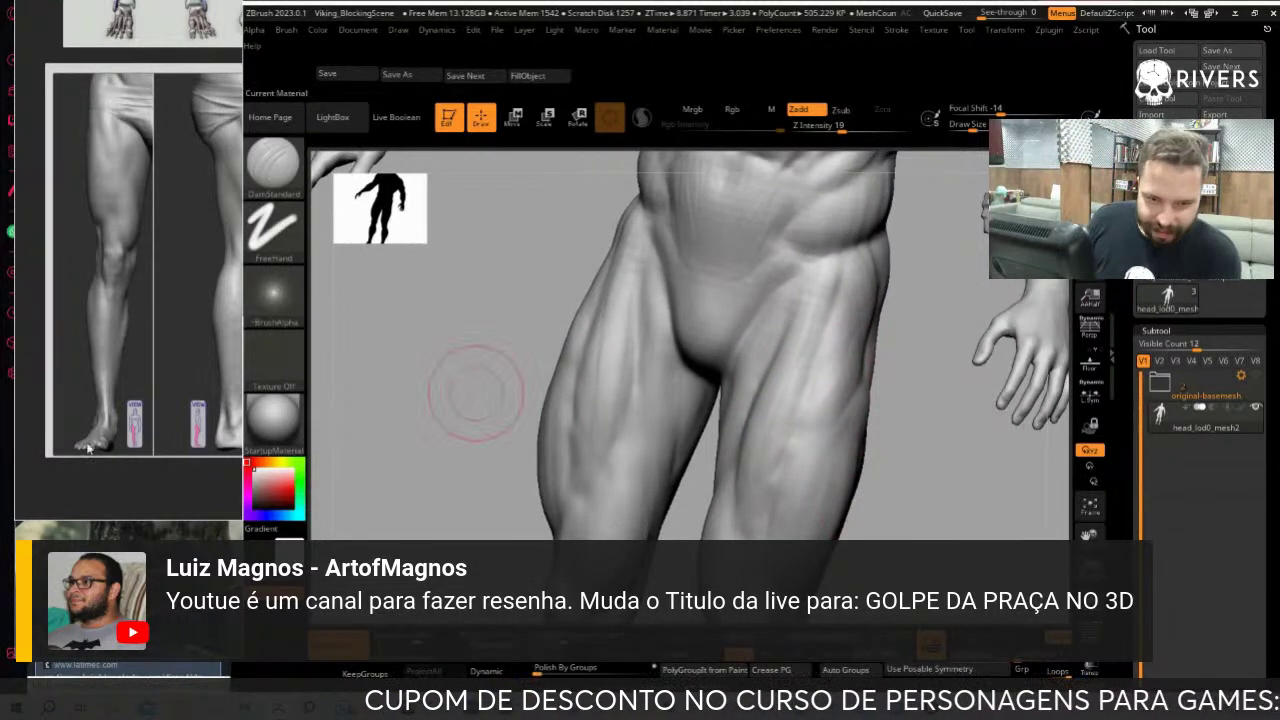
mouse_move(273, 418)
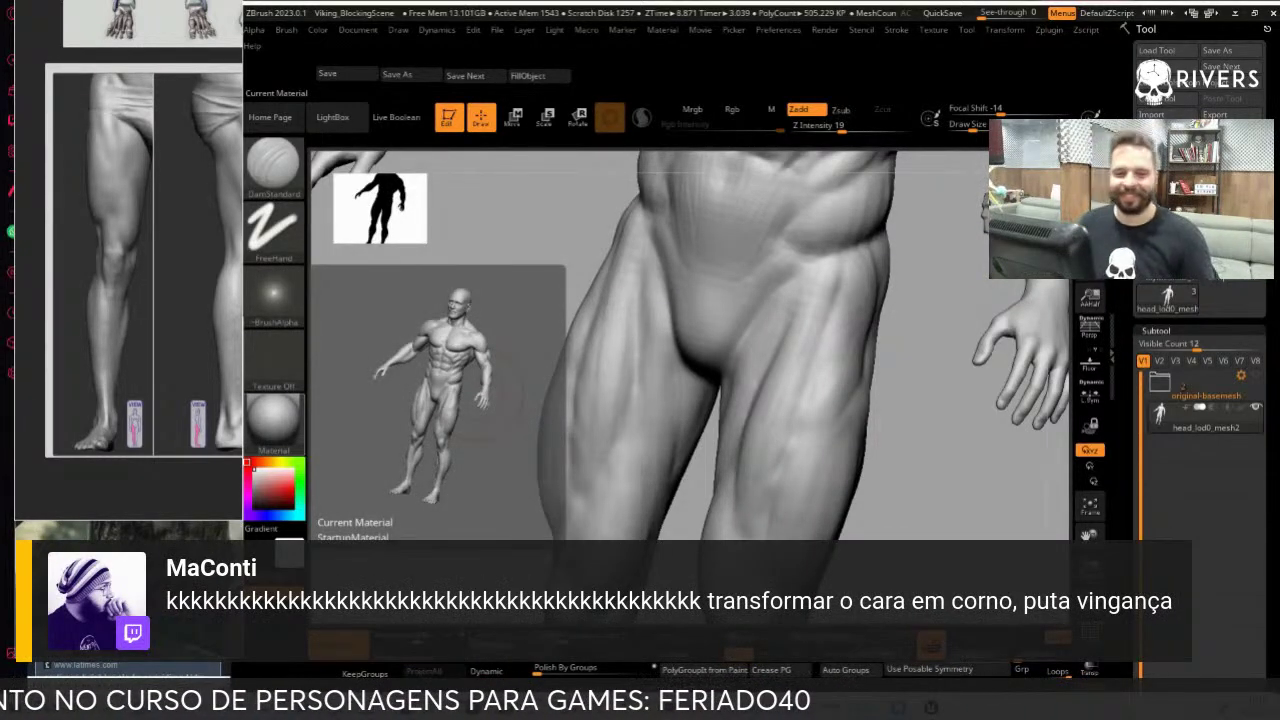
mouse_move(951, 517)
right_mouse_down("ctrl")
mouse_move(1007, 451)
mouse_move(977, 463)
mouse_move(1008, 491)
mouse_move(928, 425)
mouse_move(1005, 448)
mouse_move(922, 357)
mouse_move(888, 526)
right_mouse_up("ctrl")
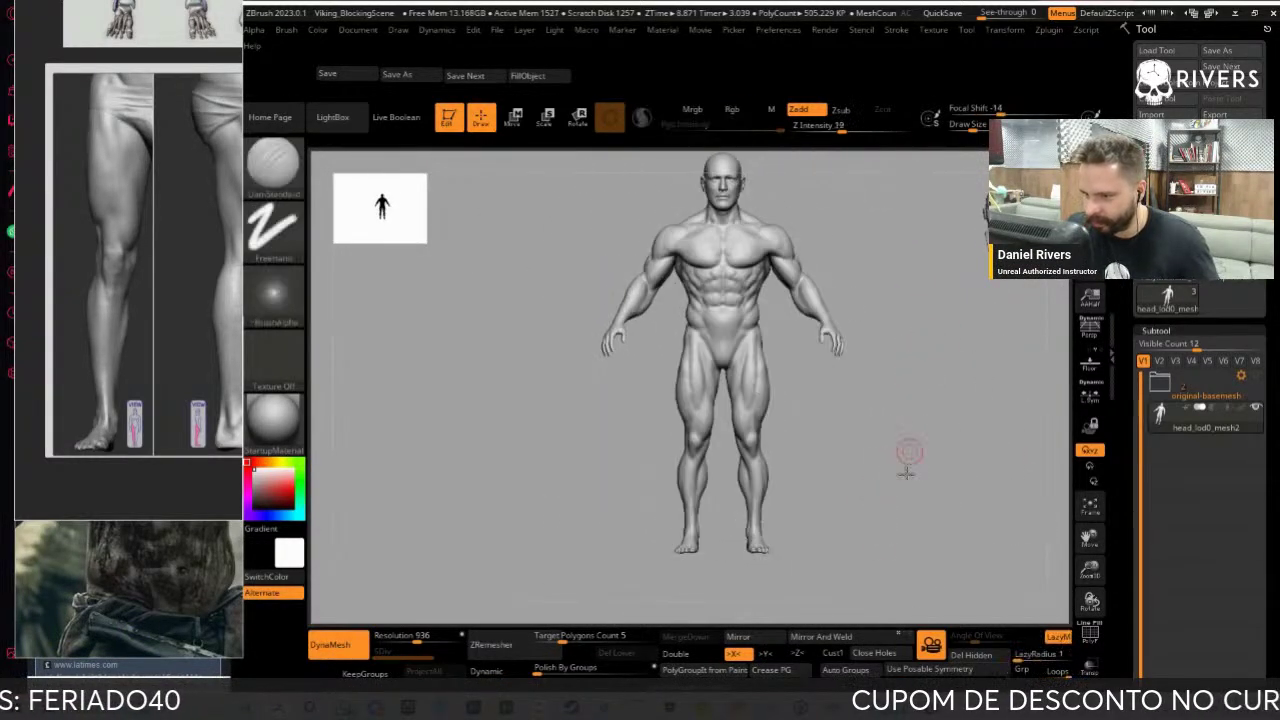
Bulge the upper arm and hand slightly outward with the Move brush
mouse_move(906, 472)
right_mouse_down()
mouse_move(920, 591)
mouse_move(985, 445)
right_mouse_up()
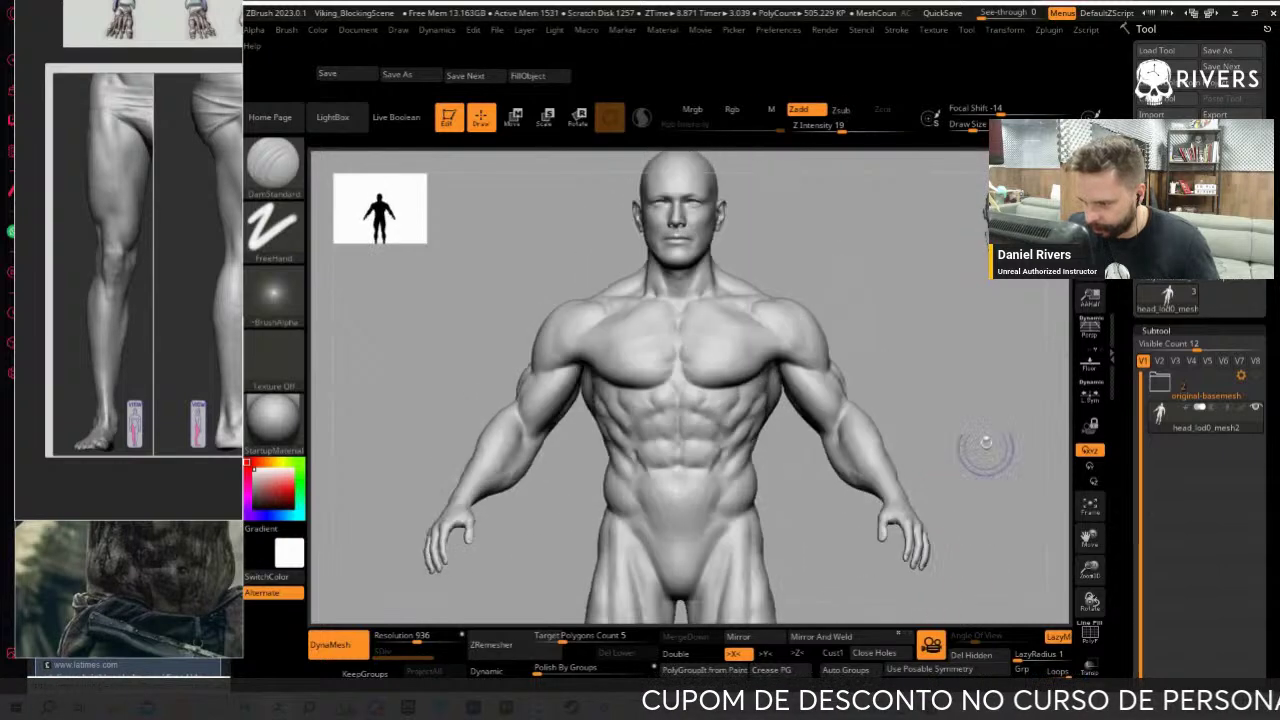
key("b")
key("m")
key("v")
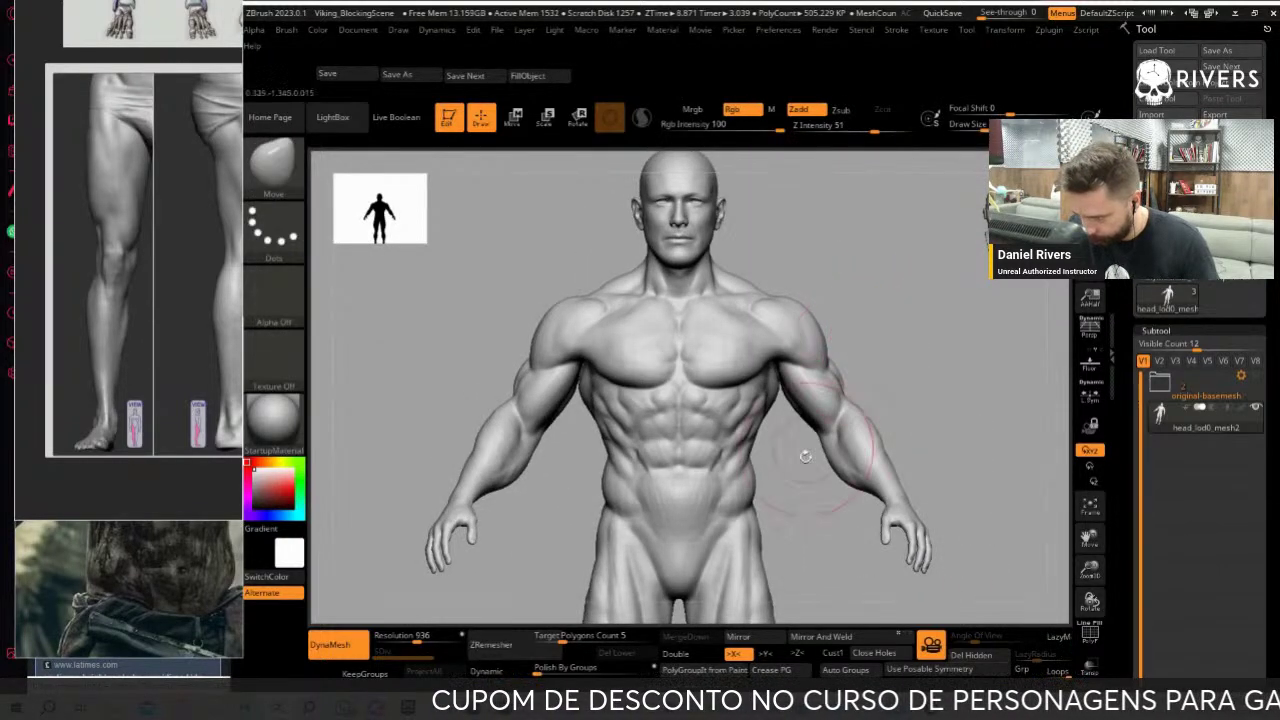
mouse_move(808, 411)
left_mouse_down()
mouse_move(837, 423)
mouse_move(825, 436)
left_mouse_up()
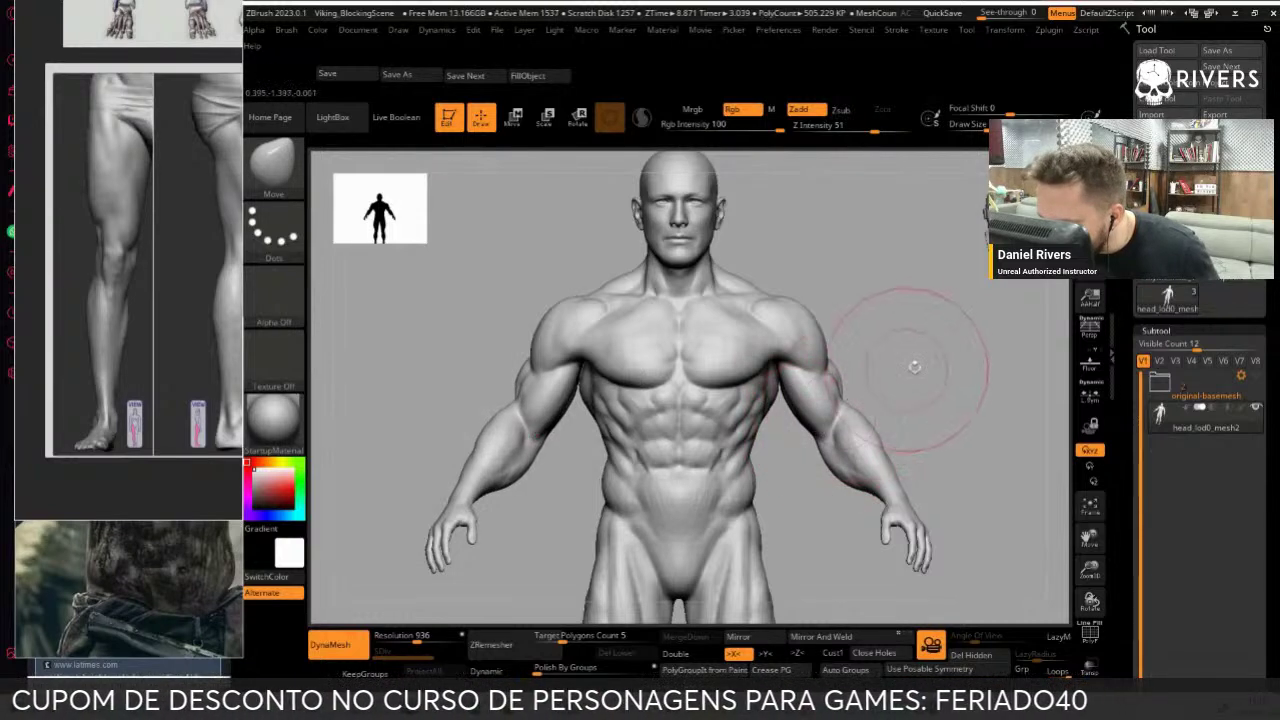
mouse_move(914, 367)
right_mouse_down()
mouse_move(925, 430)
mouse_move(920, 451)
mouse_move(898, 459)
mouse_move(963, 434)
mouse_move(952, 449)
mouse_move(951, 372)
mouse_move(882, 338)
mouse_move(881, 304)
mouse_move(770, 335)
mouse_move(717, 377)
right_mouse_up()
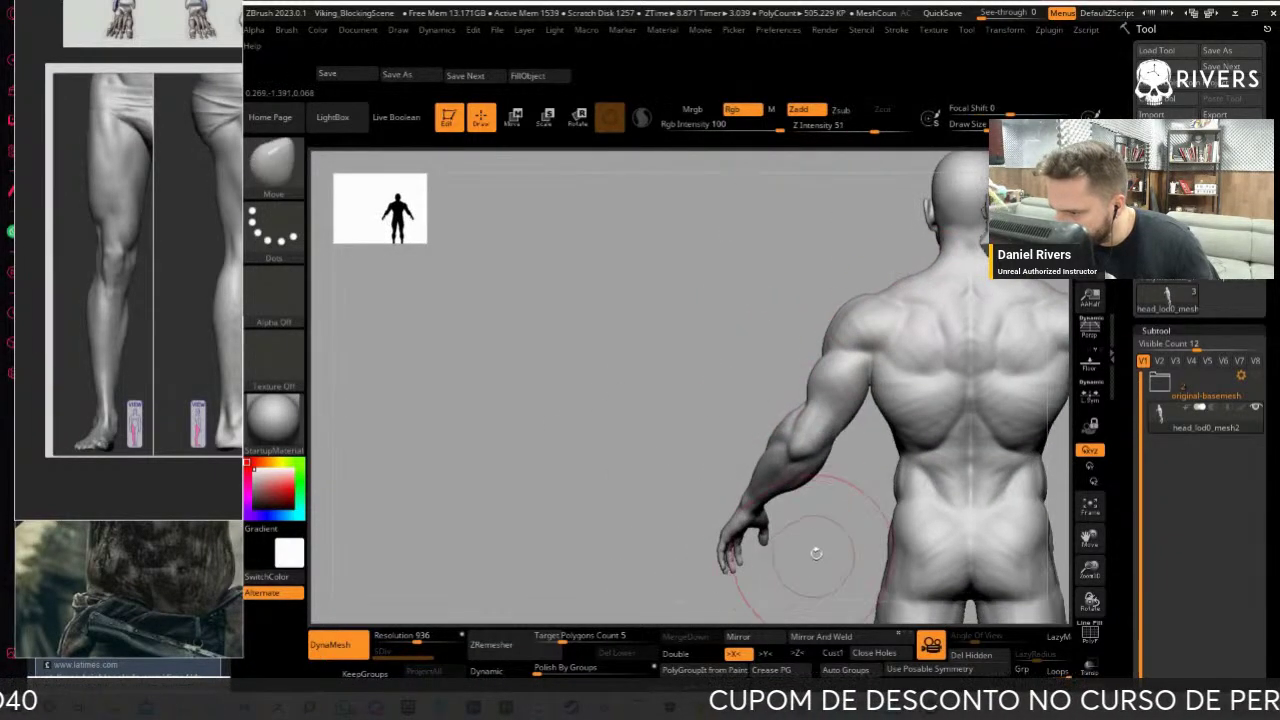
left_click_drag(816, 553, 816, 548)
Select ClayBuildup and orbit in close around the shoulder and upper arm
mouse_move(857, 422)
right_mouse_down("ctrl")
mouse_move(808, 428)
mouse_move(805, 487)
mouse_move(777, 278)
right_mouse_up("ctrl")
key("b")
key("c")
key("b")
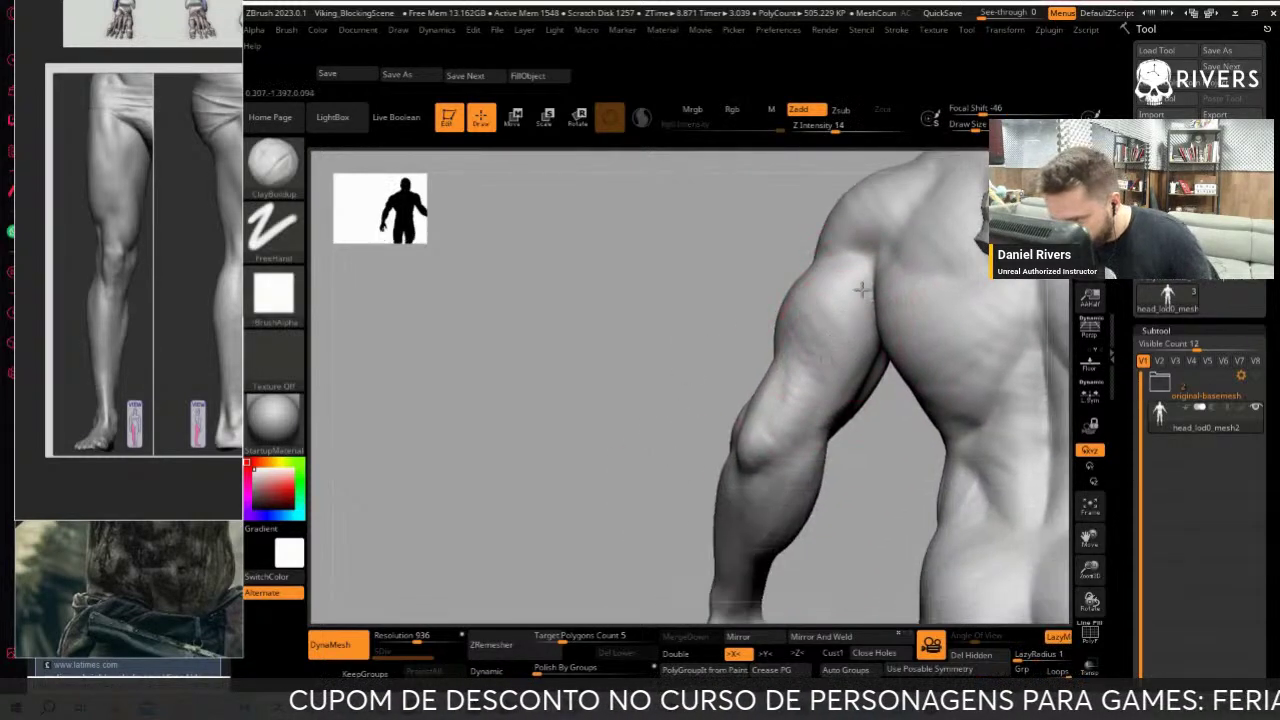
mouse_move(843, 338)
right_mouse_down()
mouse_move(850, 405)
mouse_move(838, 370)
mouse_move(707, 492)
mouse_move(806, 347)
right_mouse_up()
right_click_drag(838, 492, 775, 427)
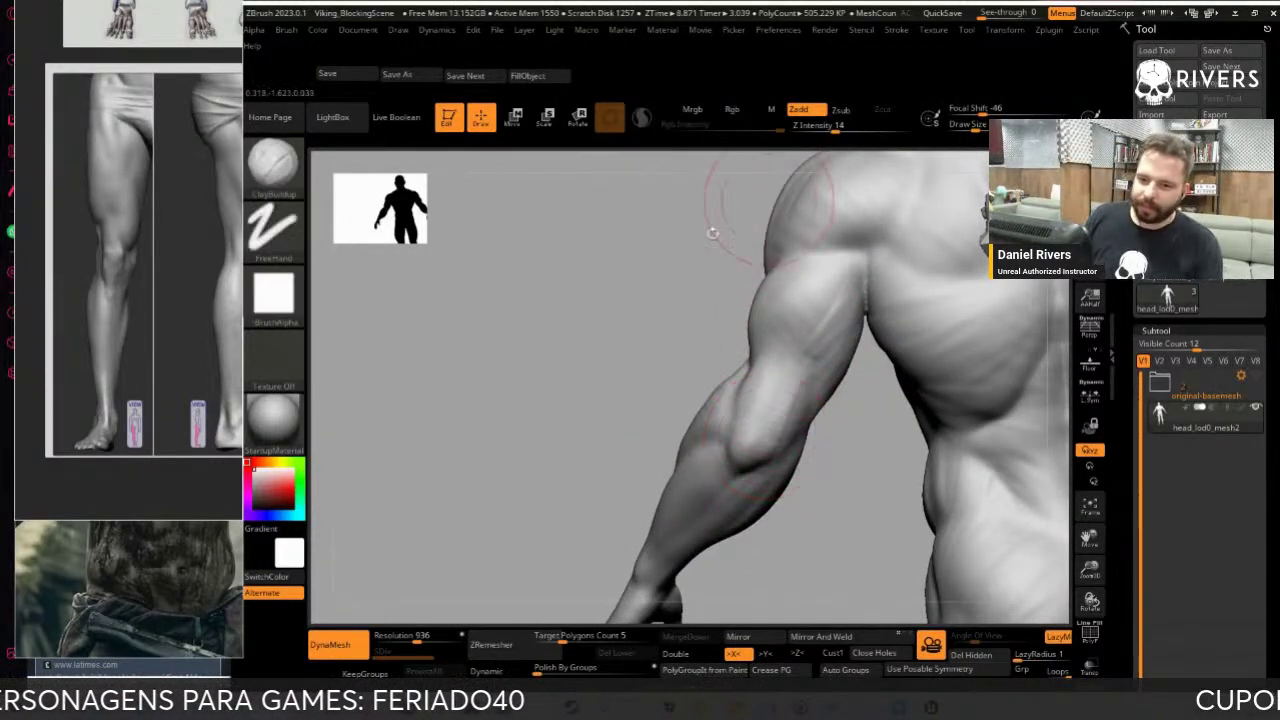
Zoom and scroll the PureRef board over to the Braço forearm and hand photos
scroll(86, 308, "down", 3)
scroll(90, 315, "down", 3)
scroll(95, 325, "up", 2)
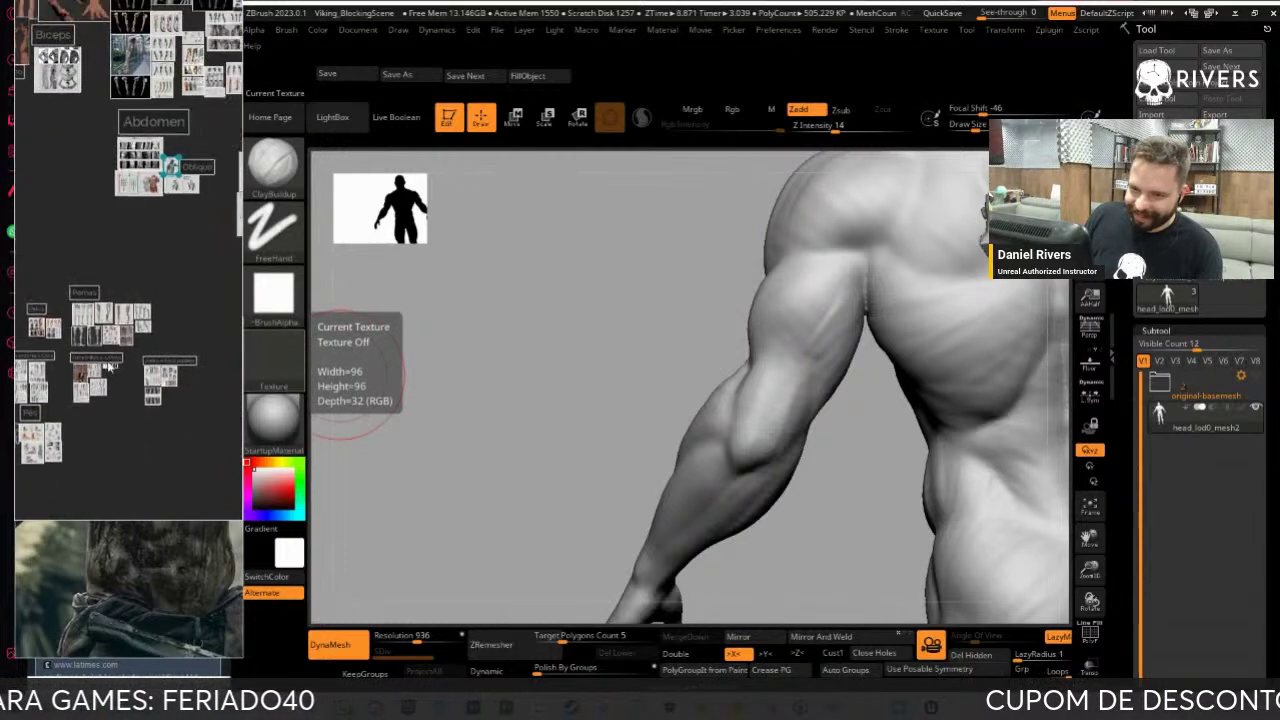
scroll(100, 335, "up", 2)
scroll(100, 327, "right", 3)
scroll(120, 318, "right", 3)
scroll(140, 308, "right", 3)
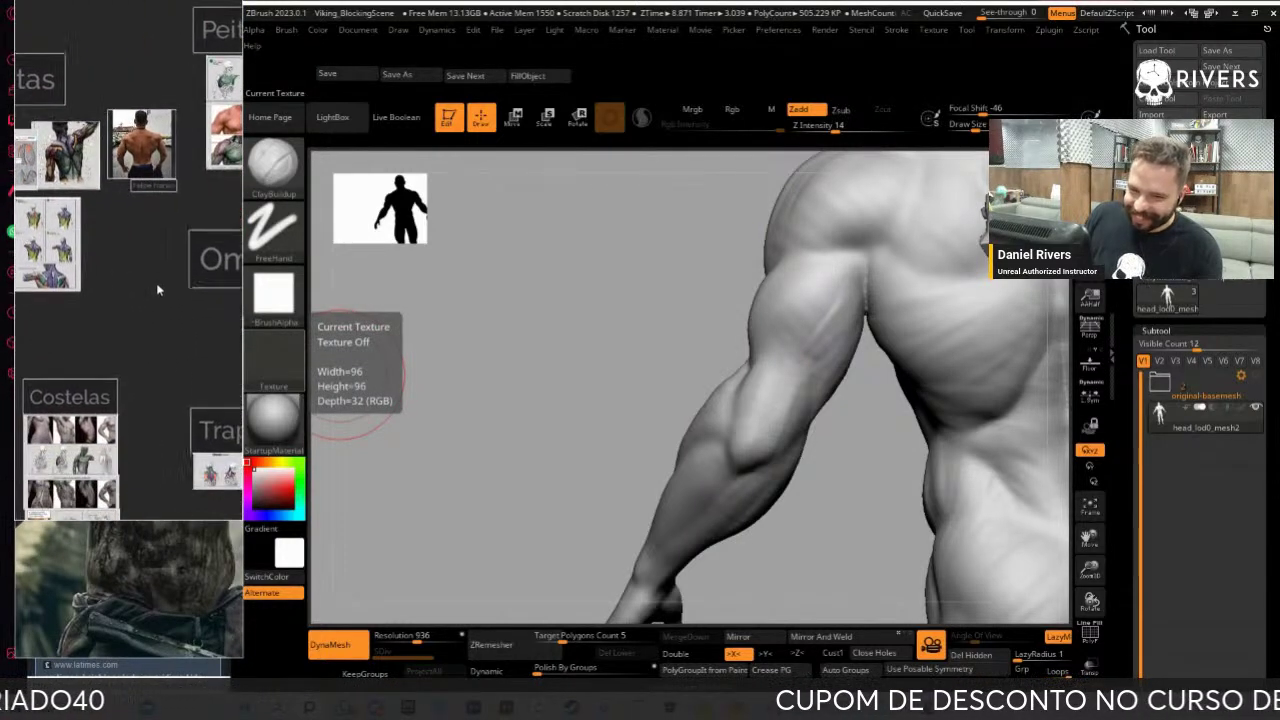
scroll(160, 298, "right", 3)
scroll(140, 330, "right", 3)
scroll(120, 355, "up", 3)
scroll(110, 275, "down", 2)
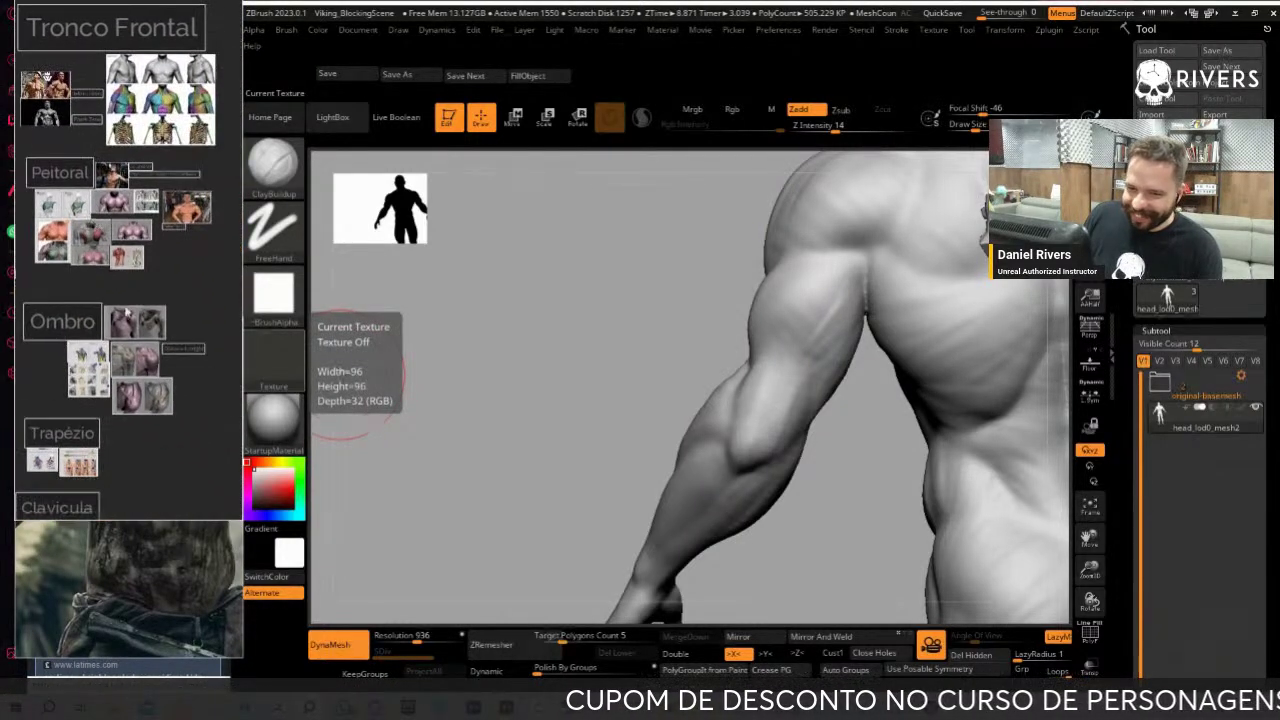
scroll(80, 288, "down", 2)
scroll(50, 300, "up", 3)
scroll(17, 315, "up", 1)
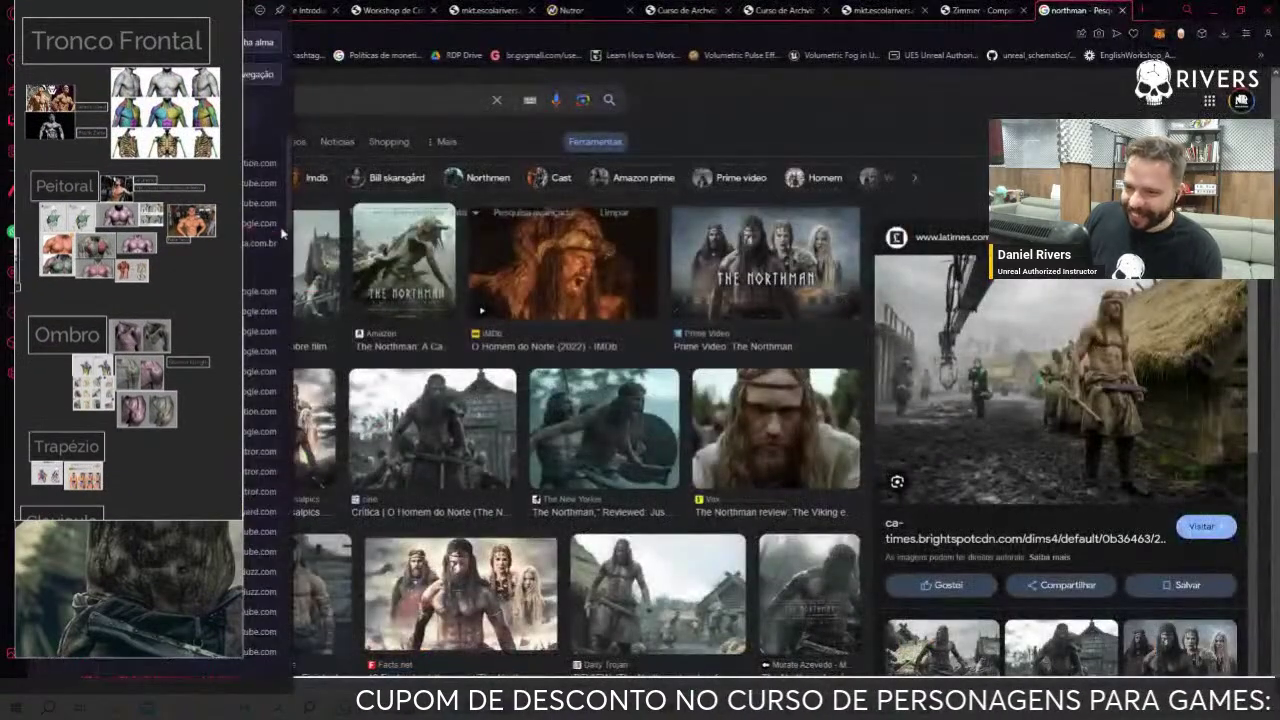
Back in ZBrush, enlarge the arm references beside the sculpt and turn the body sideways
key("alt+Tab")
scroll(180, 392, "down", 2)
scroll(180, 392, "down", 1)
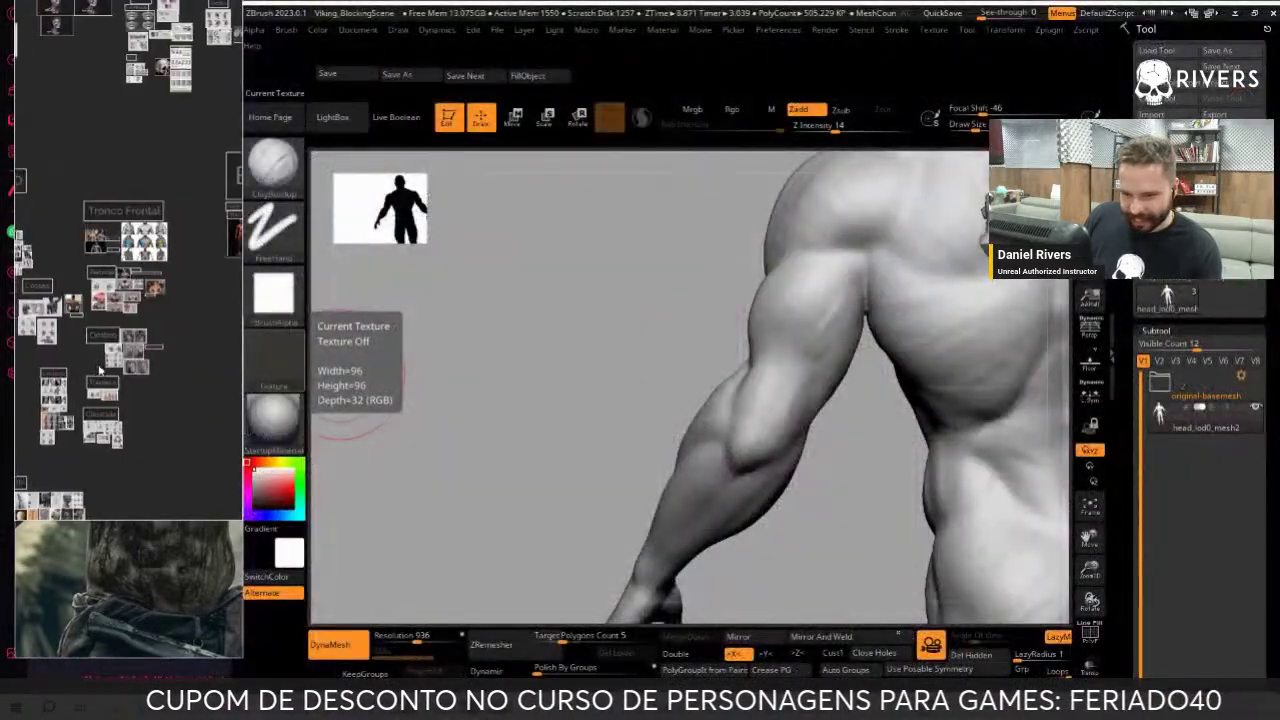
scroll(180, 392, "down", 2)
scroll(170, 380, "up", 1)
scroll(150, 360, "up", 2)
scroll(130, 340, "up", 2)
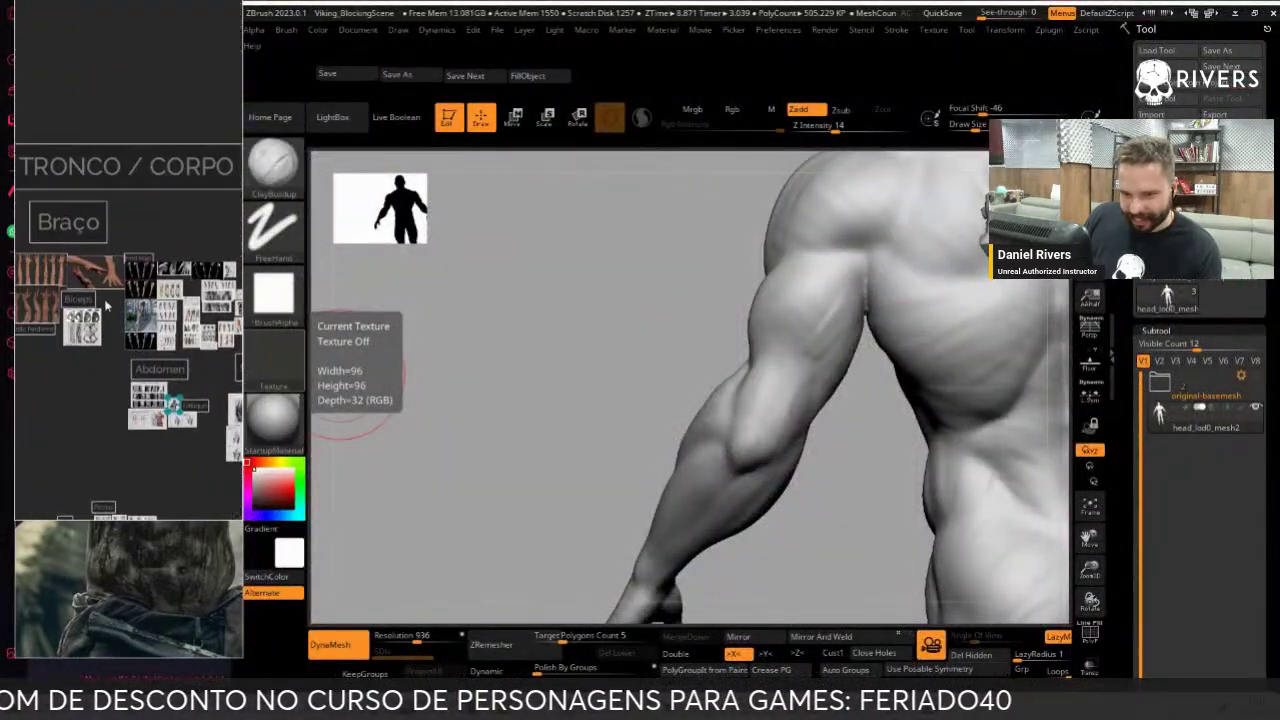
scroll(113, 322, "up", 2)
scroll(113, 322, "up", 2)
scroll(150, 330, "up", 2)
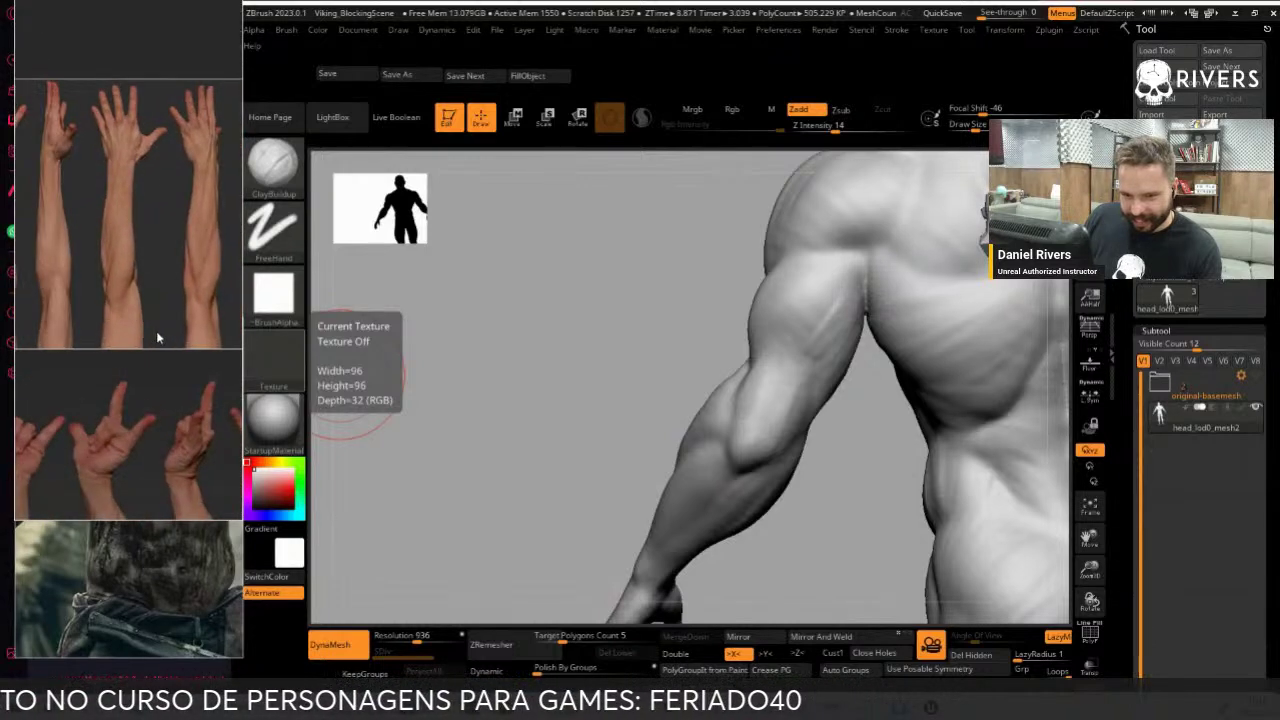
middle_click_drag(134, 338, 191, 329)
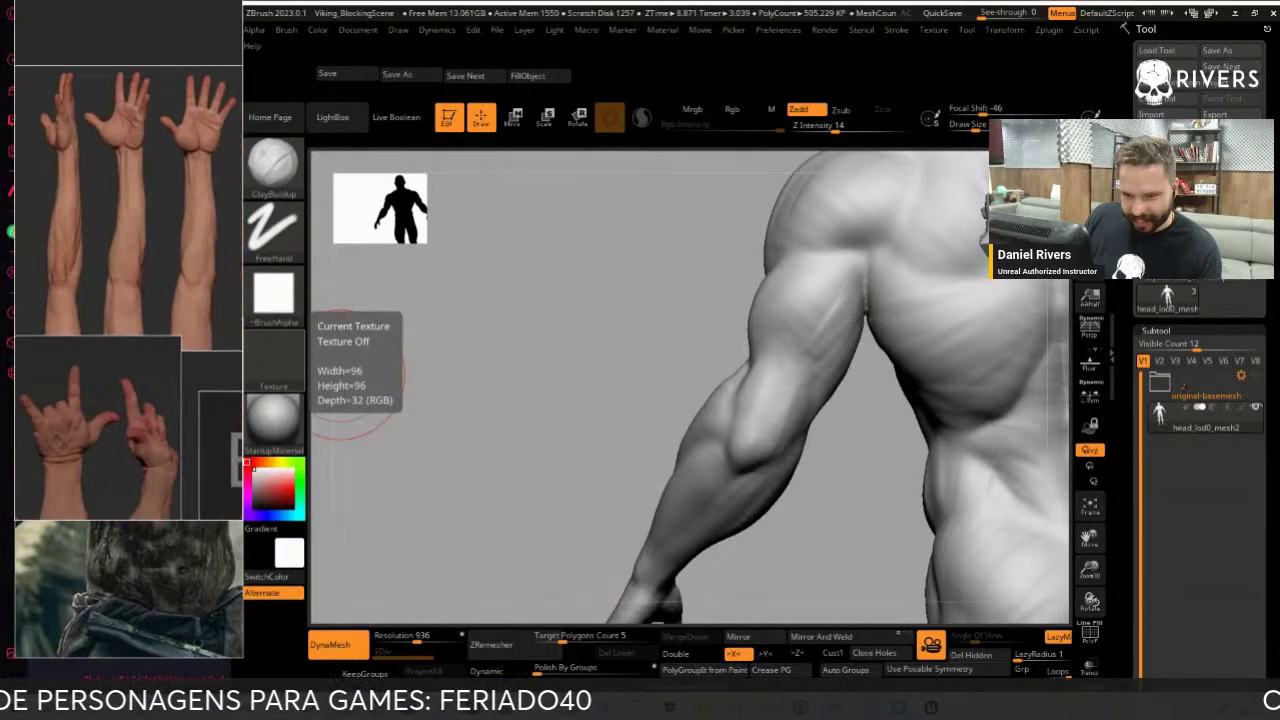
scroll(47, 293, "up", 1)
scroll(47, 293, "up", 1)
scroll(47, 293, "up", 1)
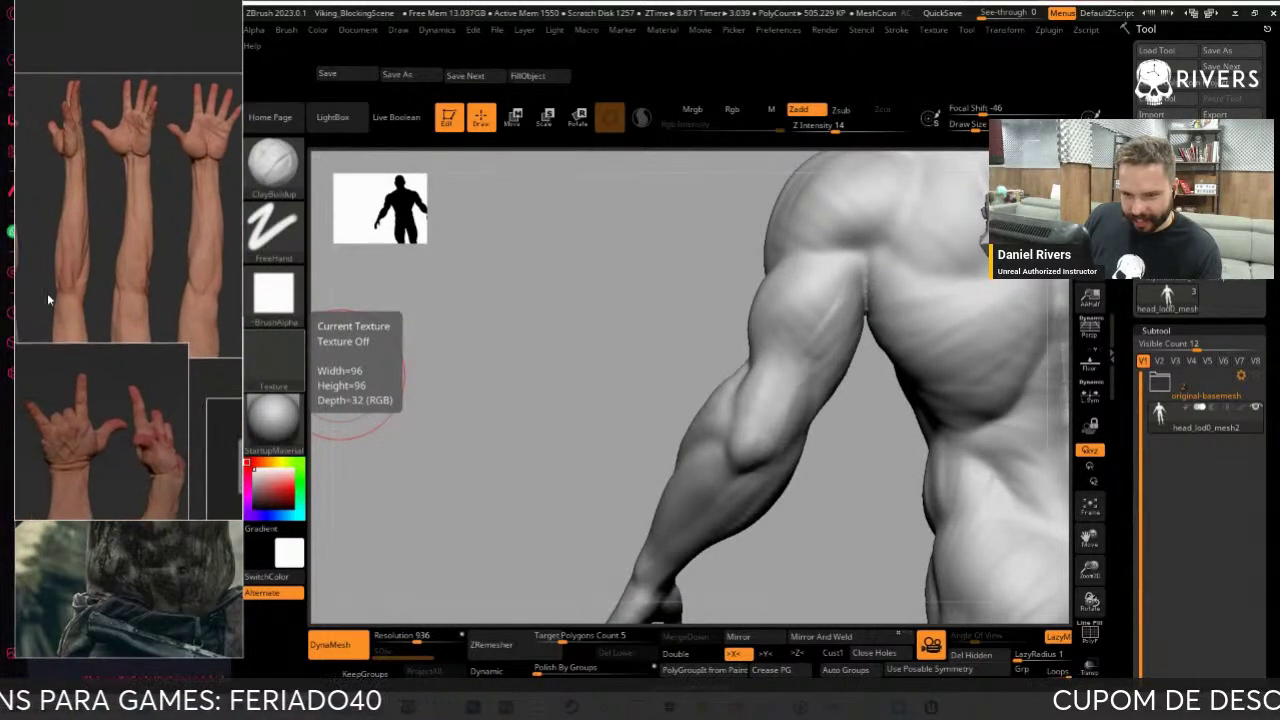
scroll(82, 278, "up", 2)
scroll(82, 278, "up", 1)
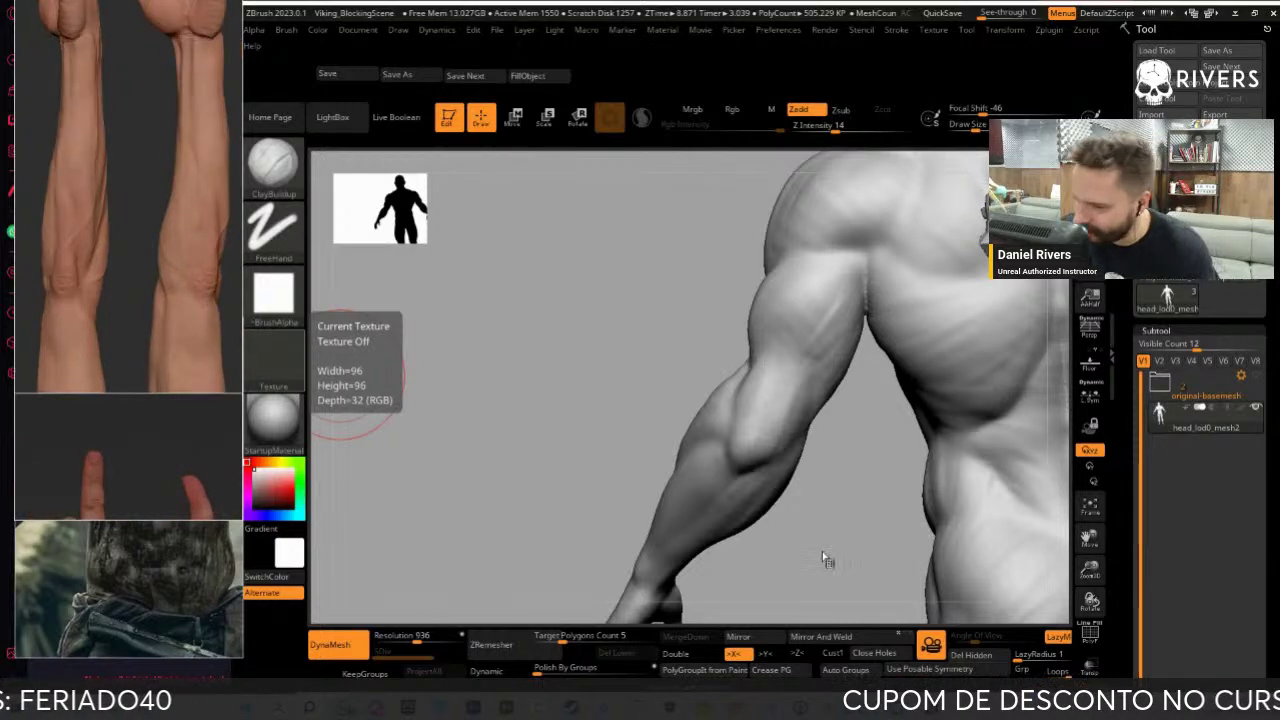
mouse_move(826, 560)
left_mouse_down()
mouse_move(829, 531)
mouse_move(654, 363)
mouse_move(857, 286)
mouse_move(932, 294)
mouse_move(923, 331)
mouse_move(946, 320)
mouse_move(963, 363)
mouse_move(866, 254)
mouse_move(838, 284)
left_mouse_up()
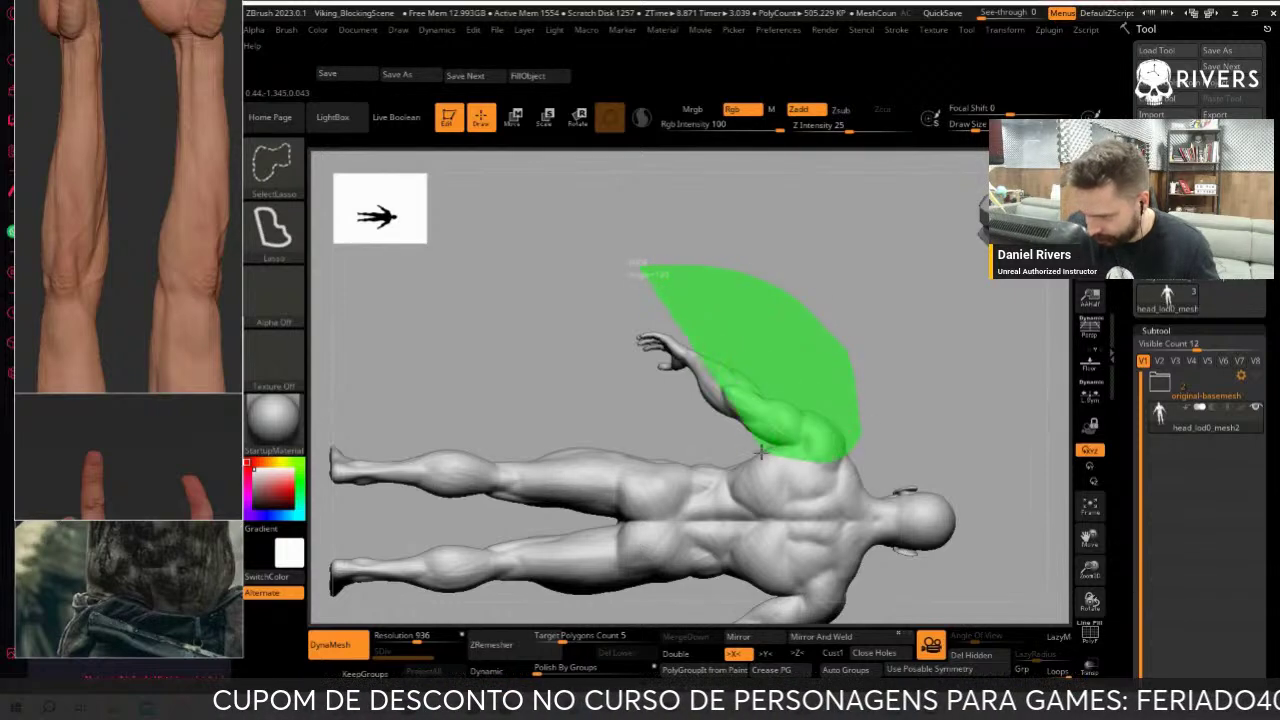
Isolate the raised arm, frame the forearm and carve a small groove along it
left_click_drag(857, 443, 760, 450, "ctrl+shift")
key("f")
mouse_move(968, 512)
left_mouse_down()
mouse_move(906, 297)
mouse_move(794, 420)
mouse_move(828, 366)
mouse_move(831, 293)
left_mouse_up()
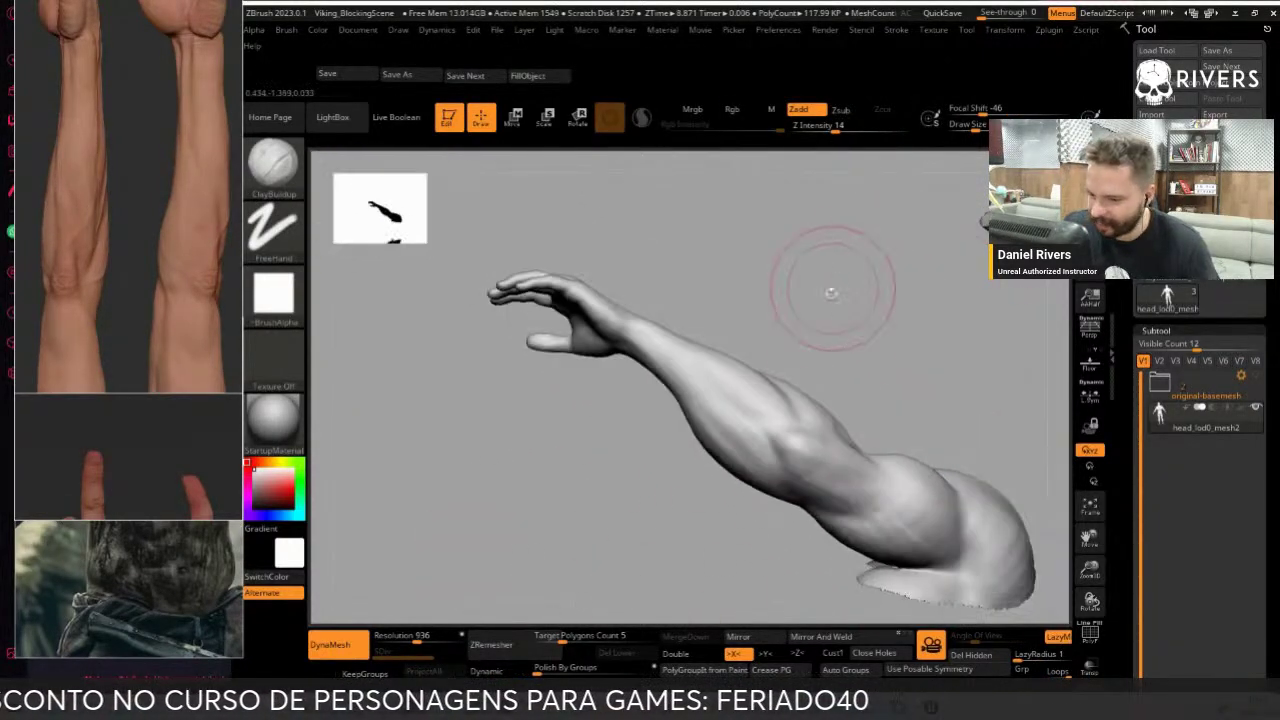
mouse_move(843, 382)
left_mouse_down()
mouse_move(857, 329)
mouse_move(880, 349)
mouse_move(871, 372)
mouse_move(909, 337)
mouse_move(871, 563)
mouse_move(812, 420)
mouse_move(771, 529)
mouse_move(929, 380)
mouse_move(980, 506)
mouse_move(813, 387)
mouse_move(826, 437)
mouse_move(877, 423)
mouse_move(863, 494)
left_mouse_up()
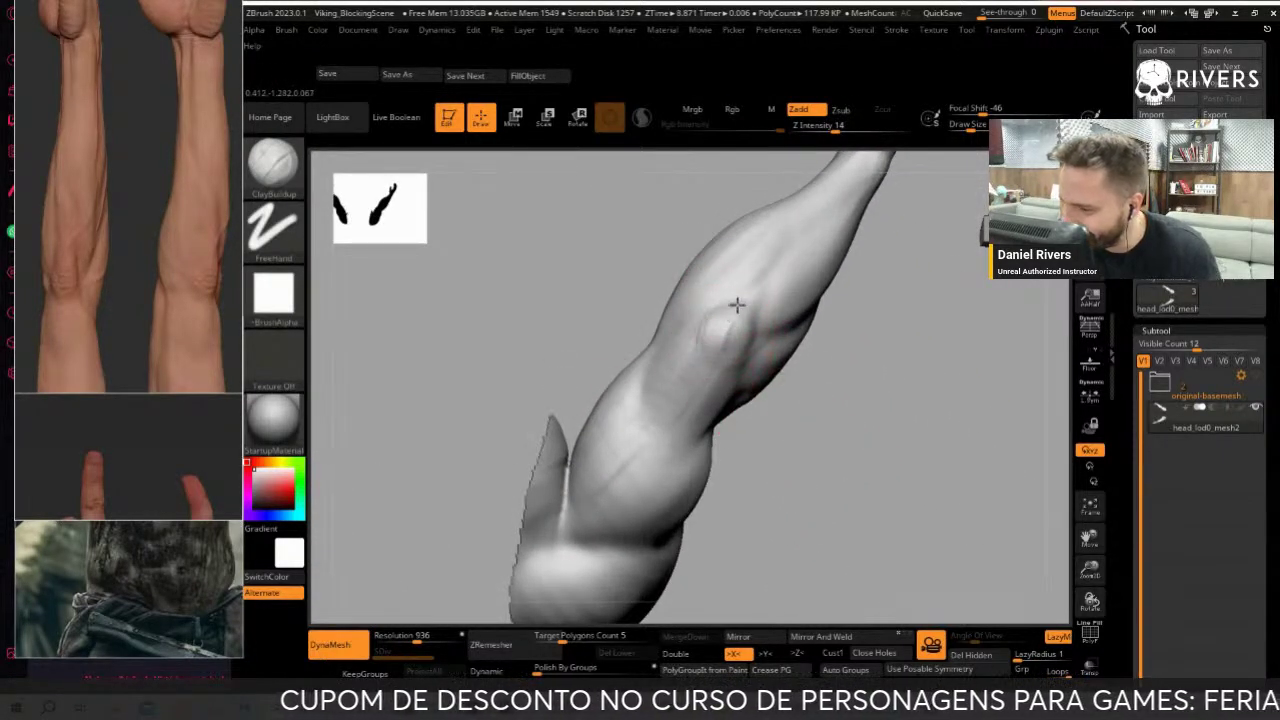
left_click_drag(801, 405, 735, 420)
mouse_move(712, 343)
left_mouse_down()
mouse_move(817, 486)
mouse_move(705, 432)
left_mouse_up()
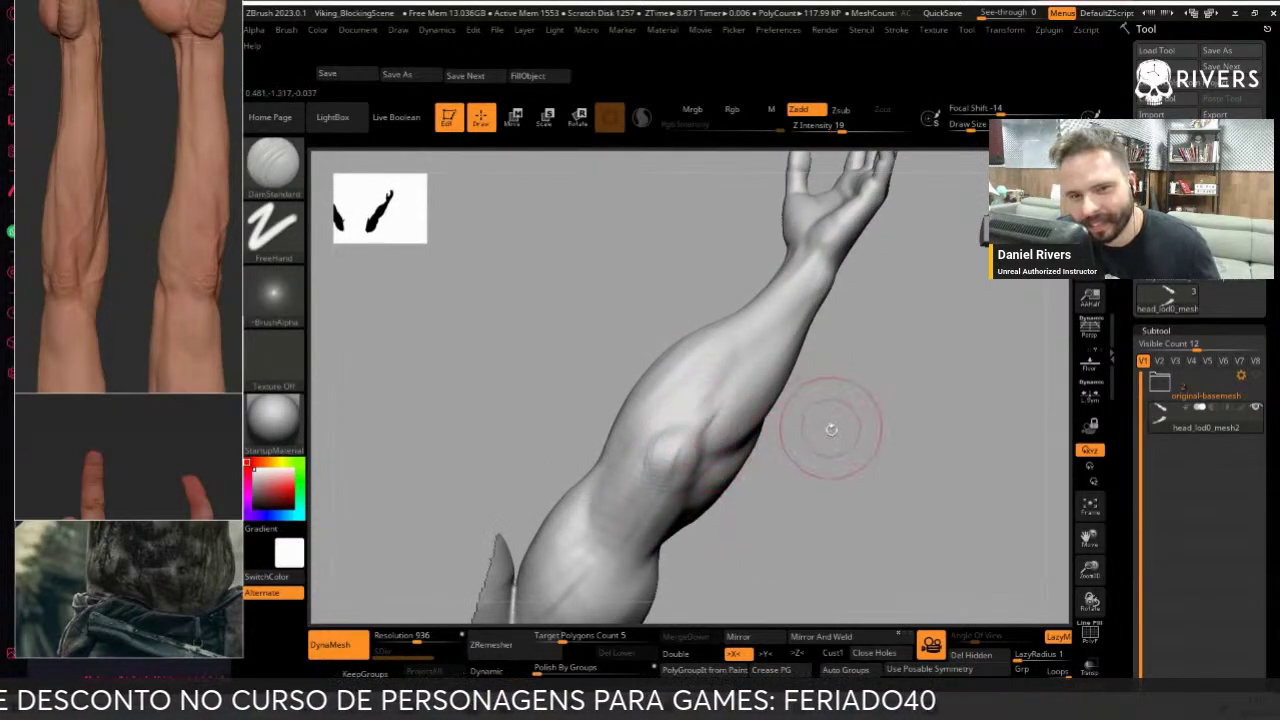
left_click_drag(831, 429, 814, 442)
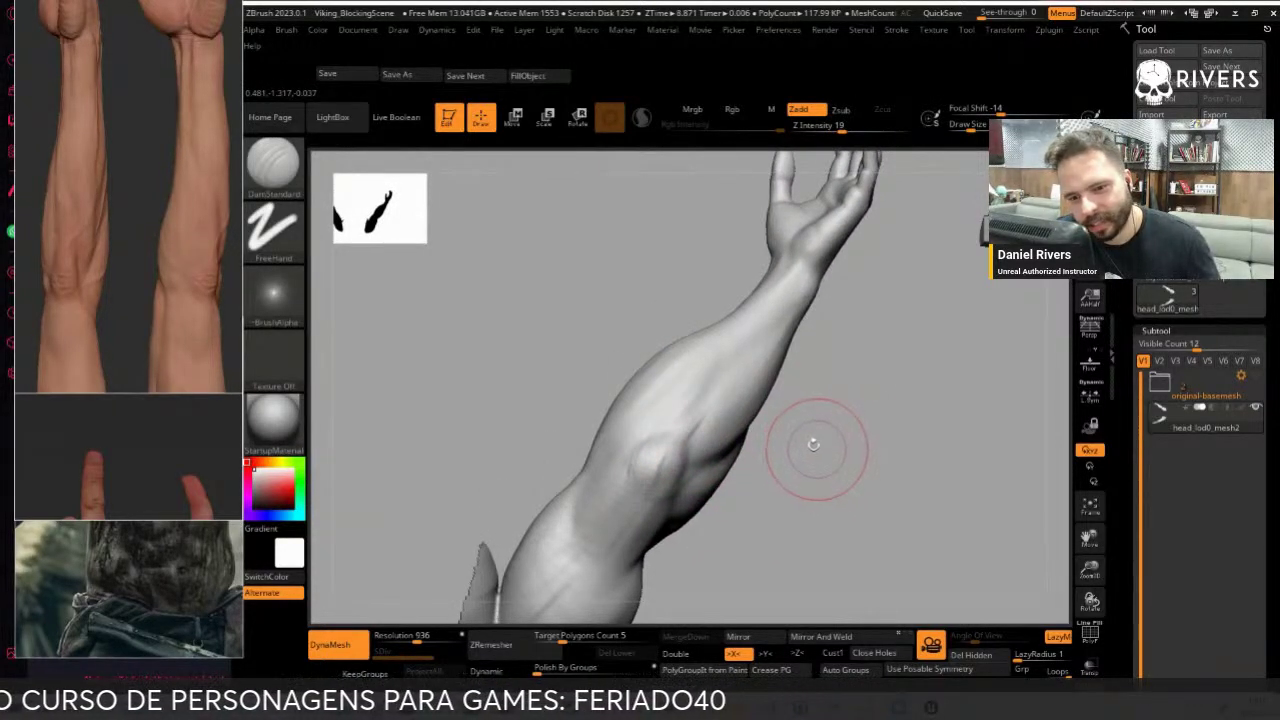
left_click_drag(681, 404, 671, 416)
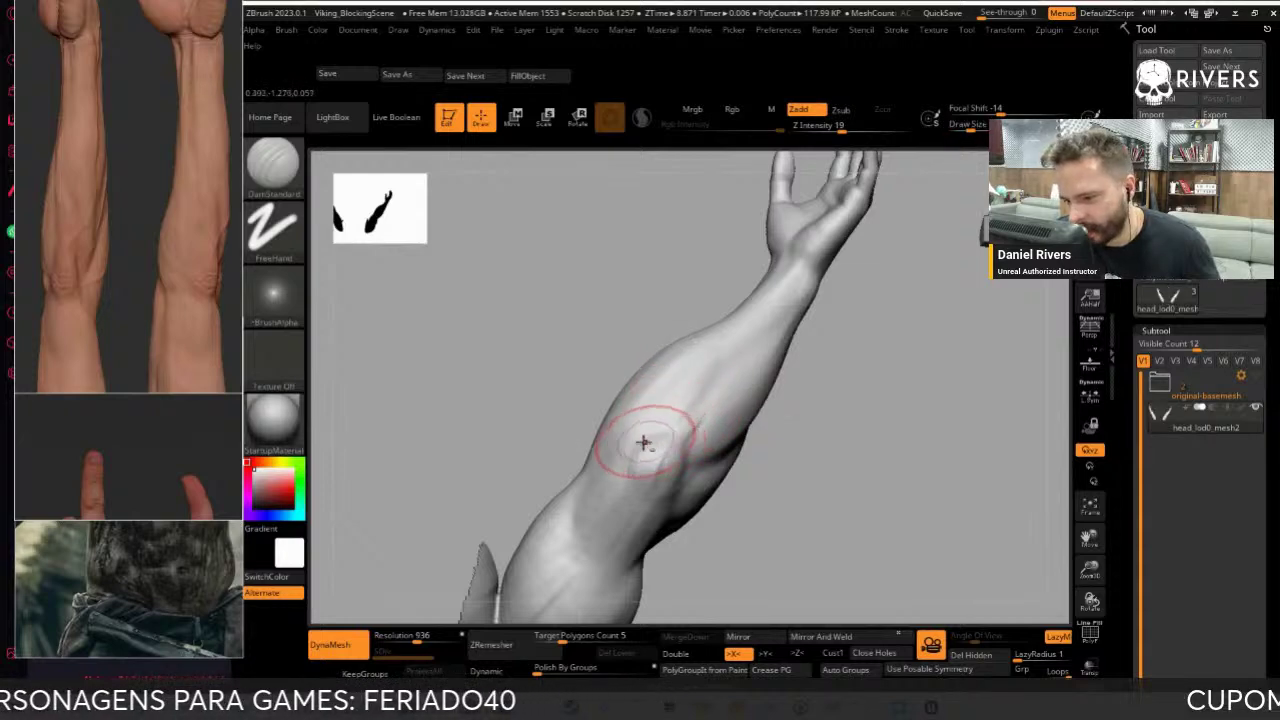
left_click_drag(810, 411, 663, 415)
left_click_drag(637, 341, 660, 417)
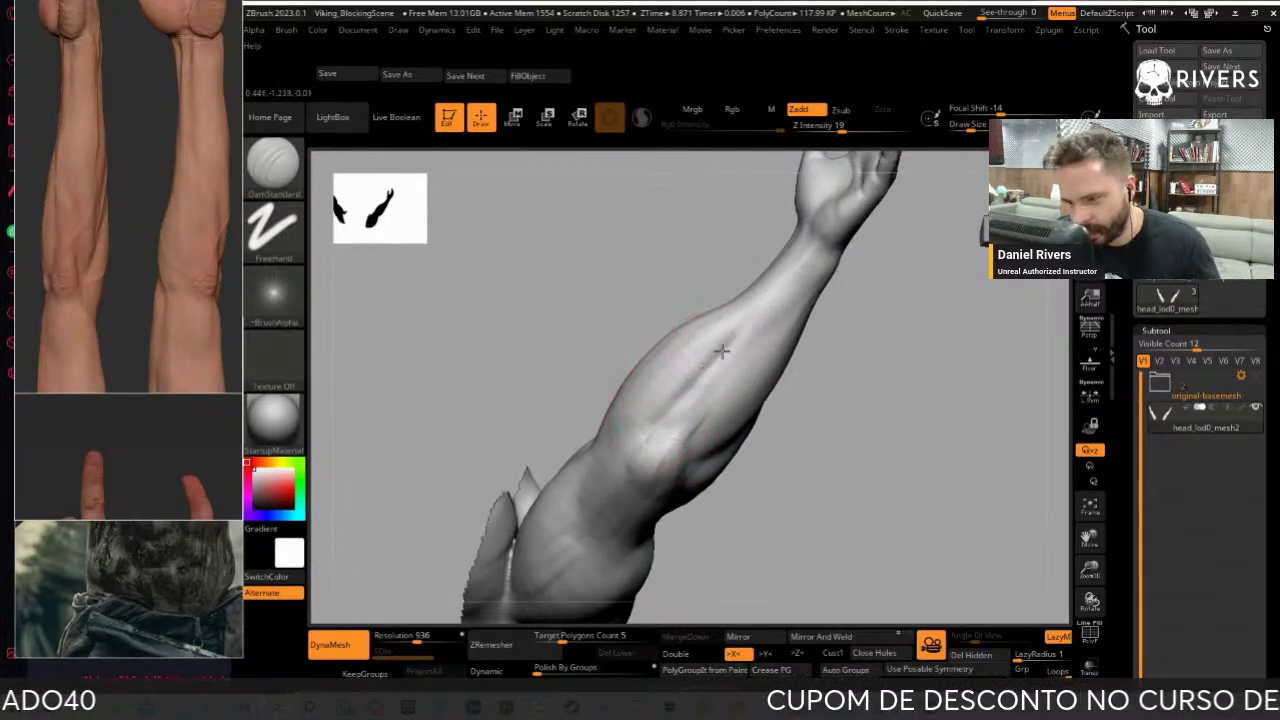
Build up forearm muscle masses with ClayBuildup, smoothing them and adjusting broad forms with Move
key("b")
key("c")
key("b")
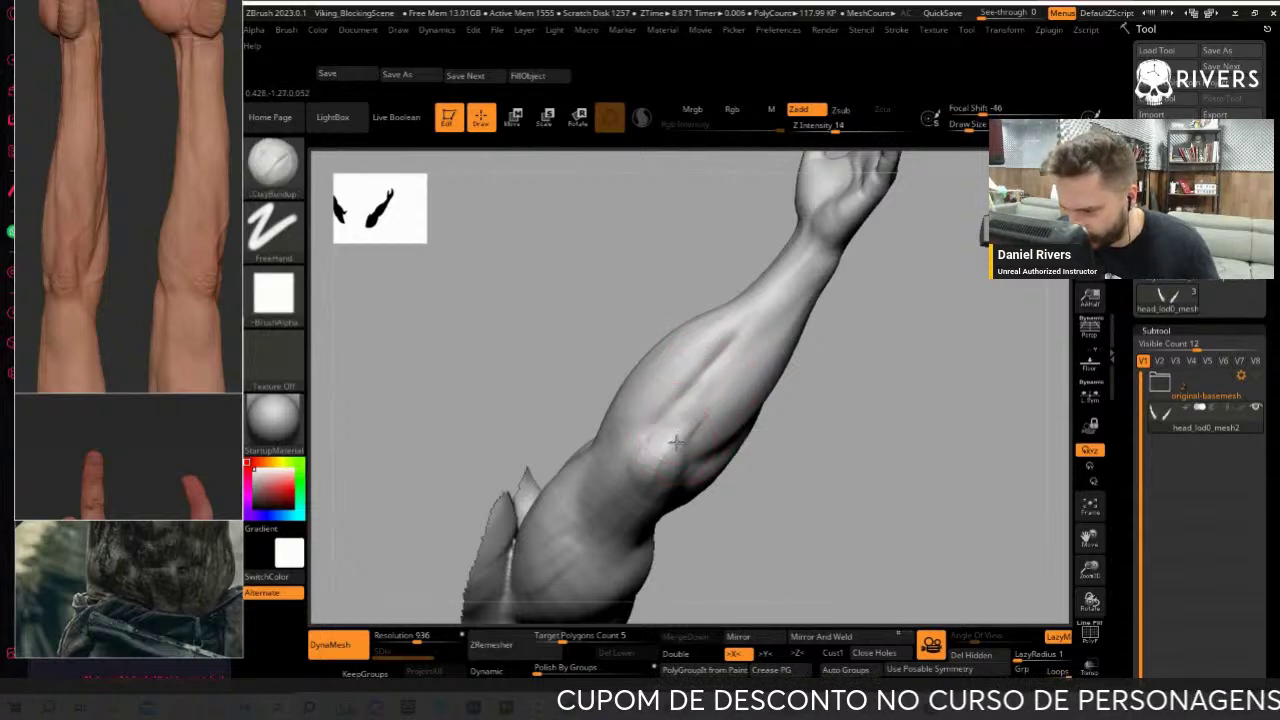
key("shift")
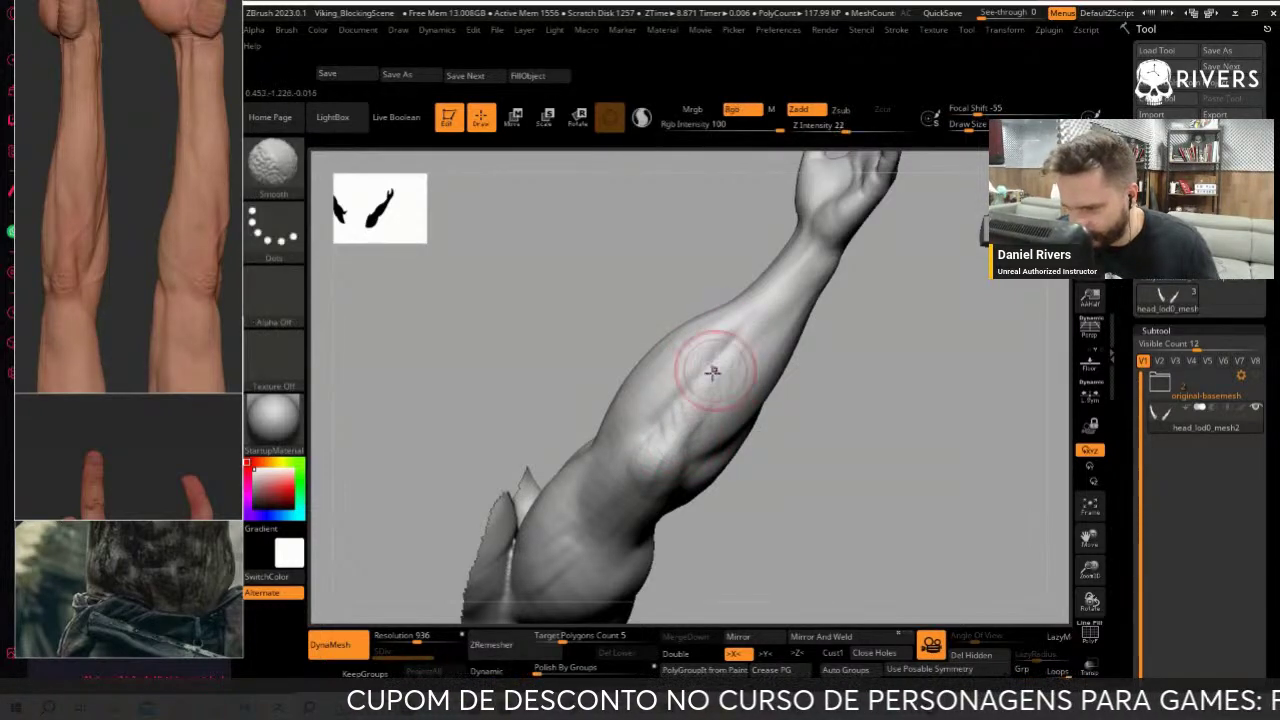
left_click_drag(794, 471, 750, 360)
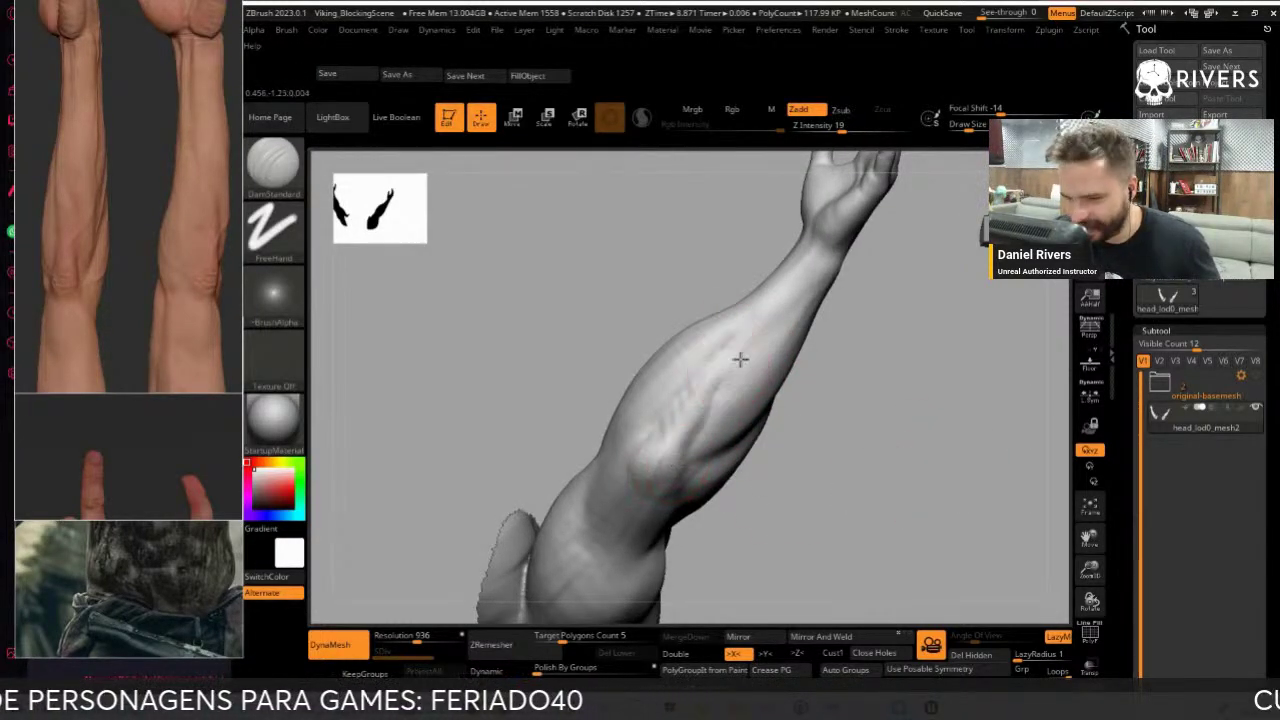
left_click_drag(854, 420, 830, 416)
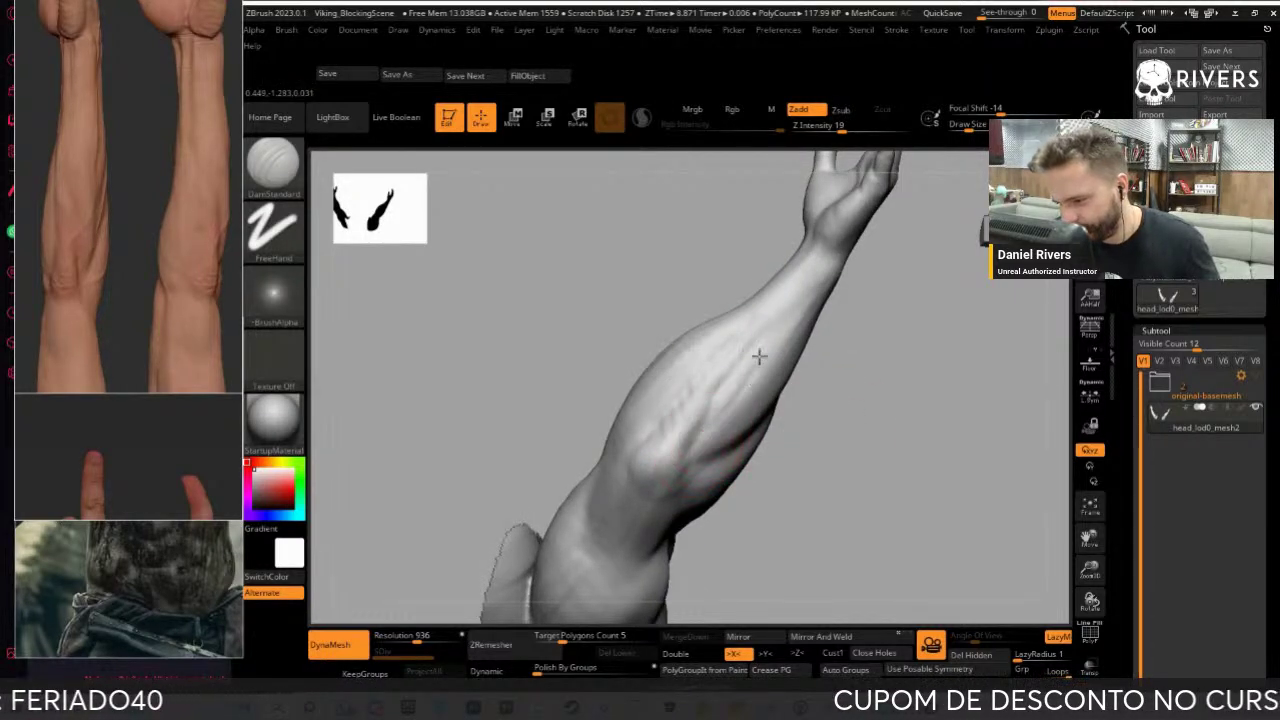
key("b")
key("c")
key("b")
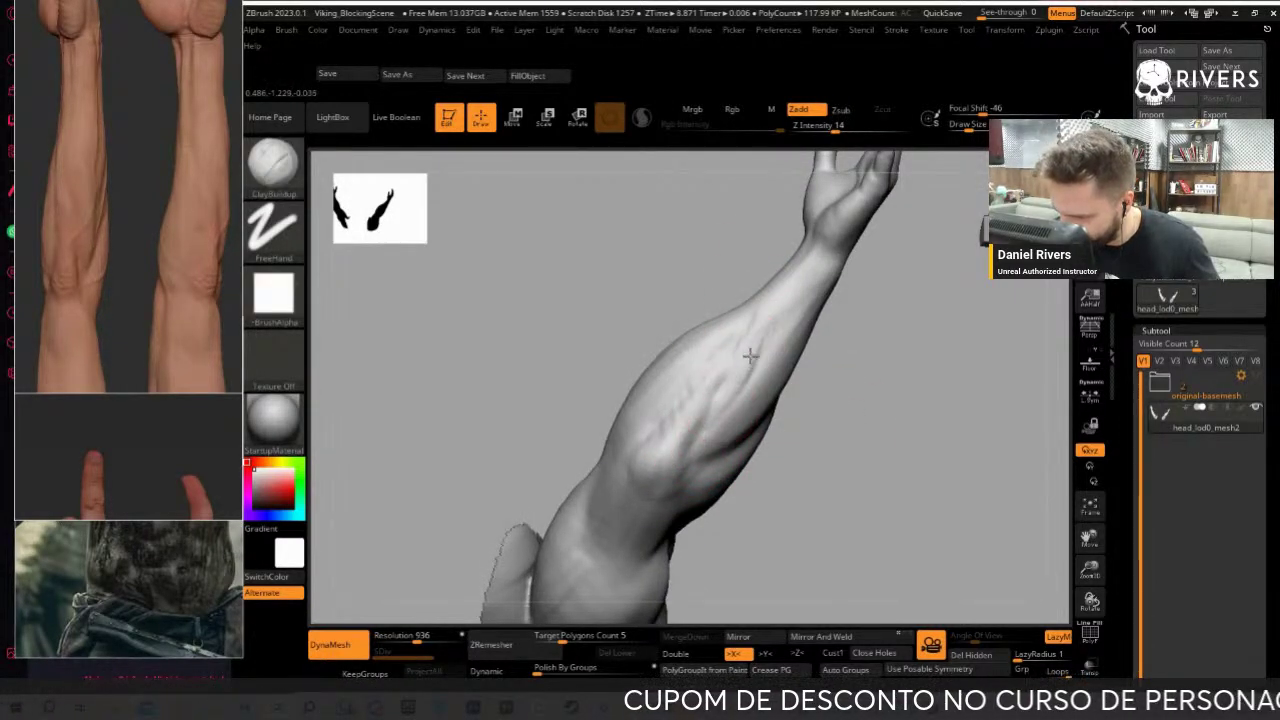
mouse_move(820, 378)
left_mouse_down()
mouse_move(877, 420)
mouse_move(830, 408)
mouse_move(857, 400)
mouse_move(766, 314)
mouse_move(851, 423)
mouse_move(810, 297)
left_mouse_up()
key("b")
key("m")
key("v")
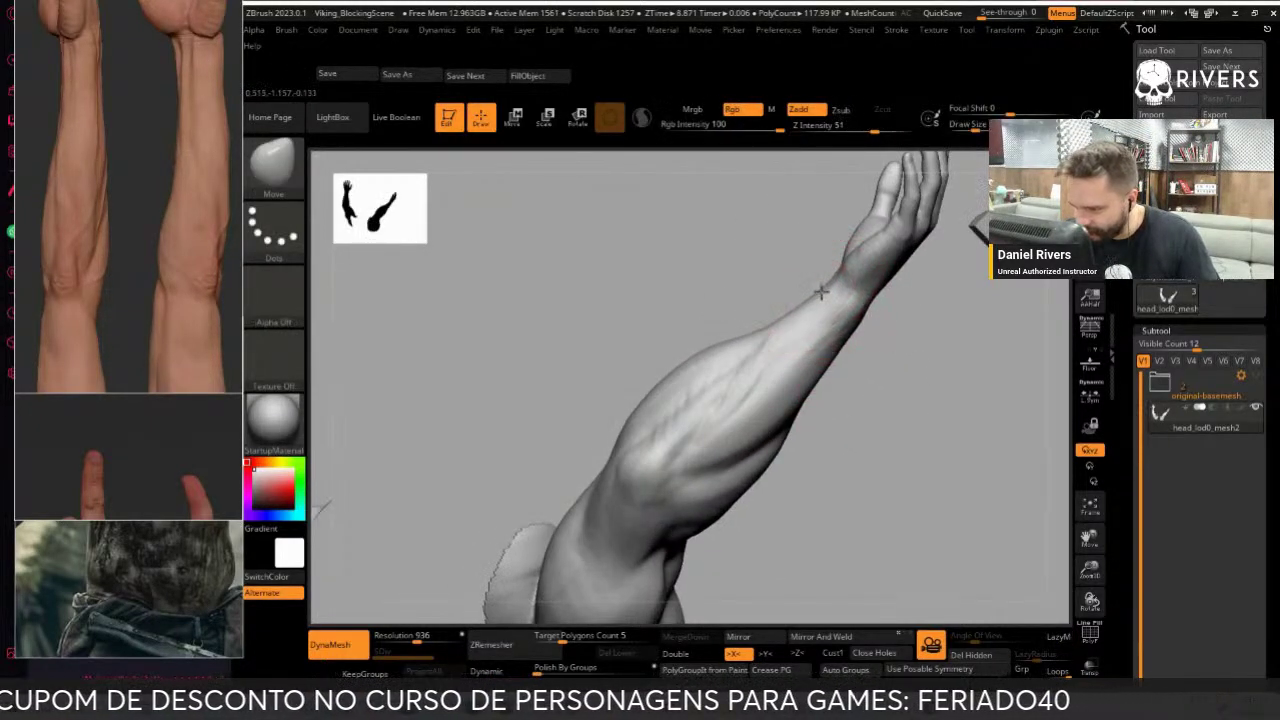
left_click_drag(881, 354, 866, 320)
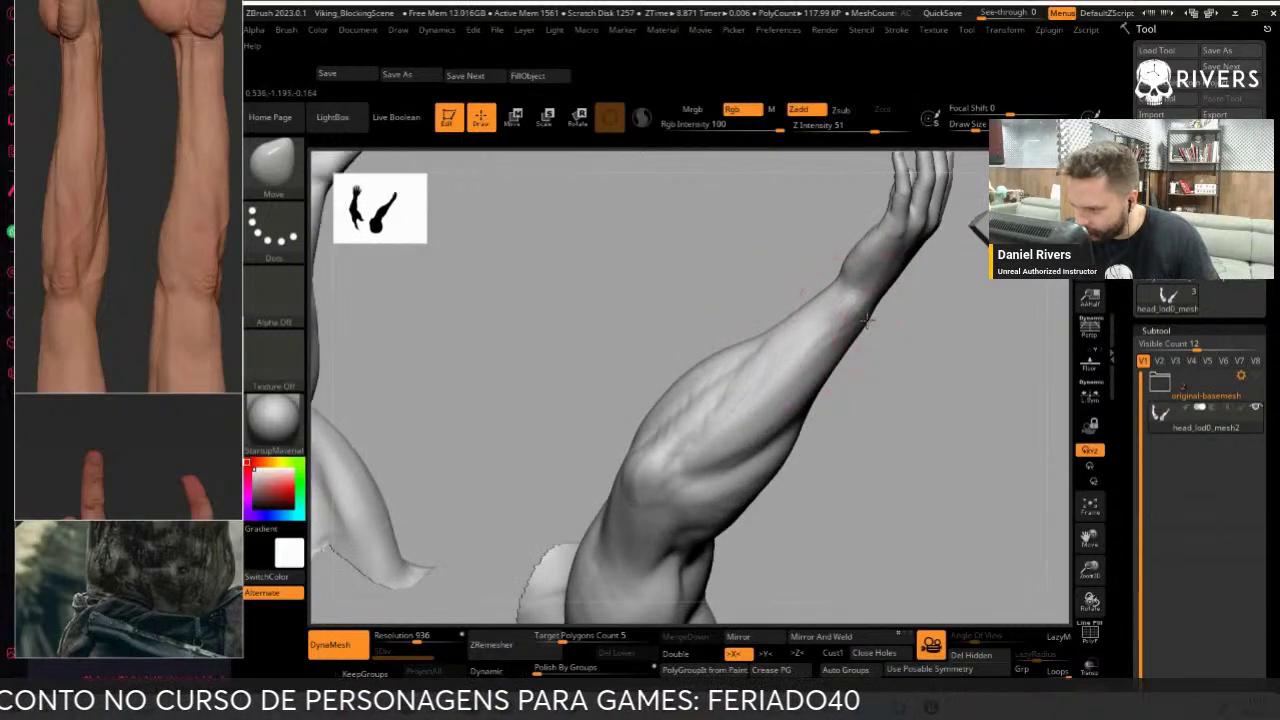
mouse_move(836, 368)
left_mouse_down()
mouse_move(908, 400)
mouse_move(760, 386)
mouse_move(758, 450)
left_mouse_up()
Carve forearm grooves with DamStandard, add clay and smooth the elbow area
key("b")
key("d")
key("s")
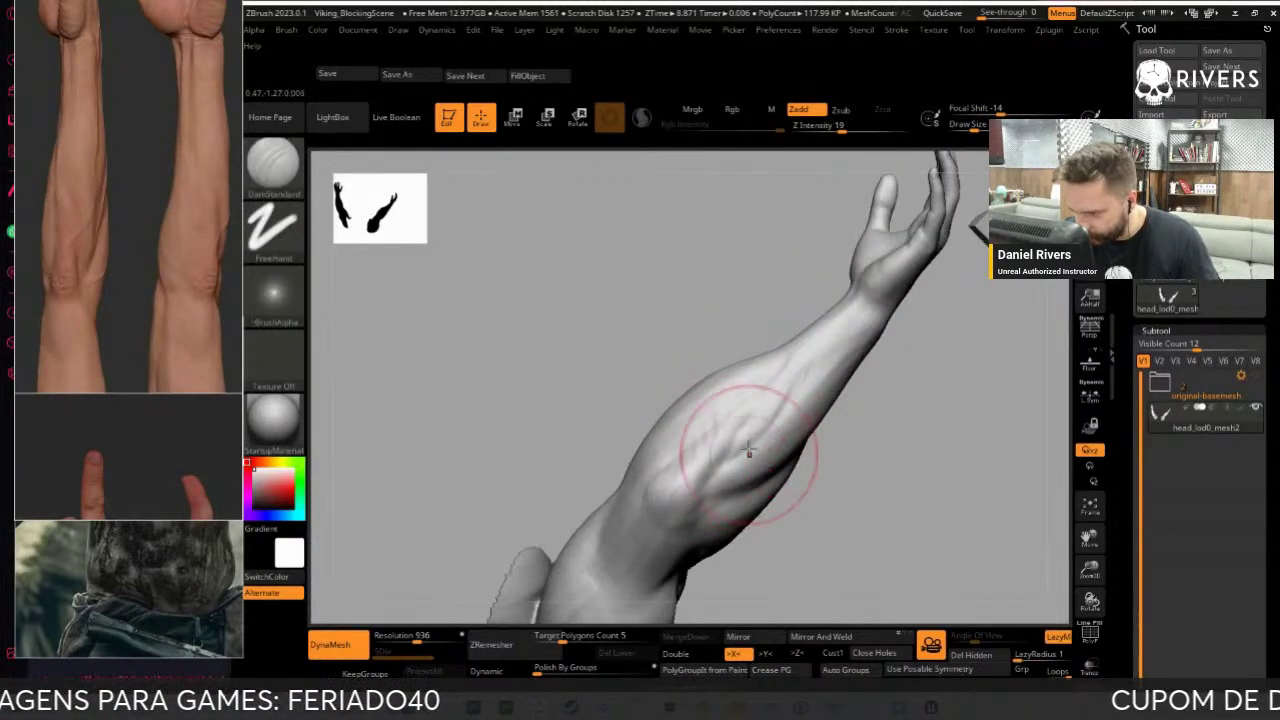
key("b")
key("c")
key("b")
left_click_drag(754, 431, 850, 434)
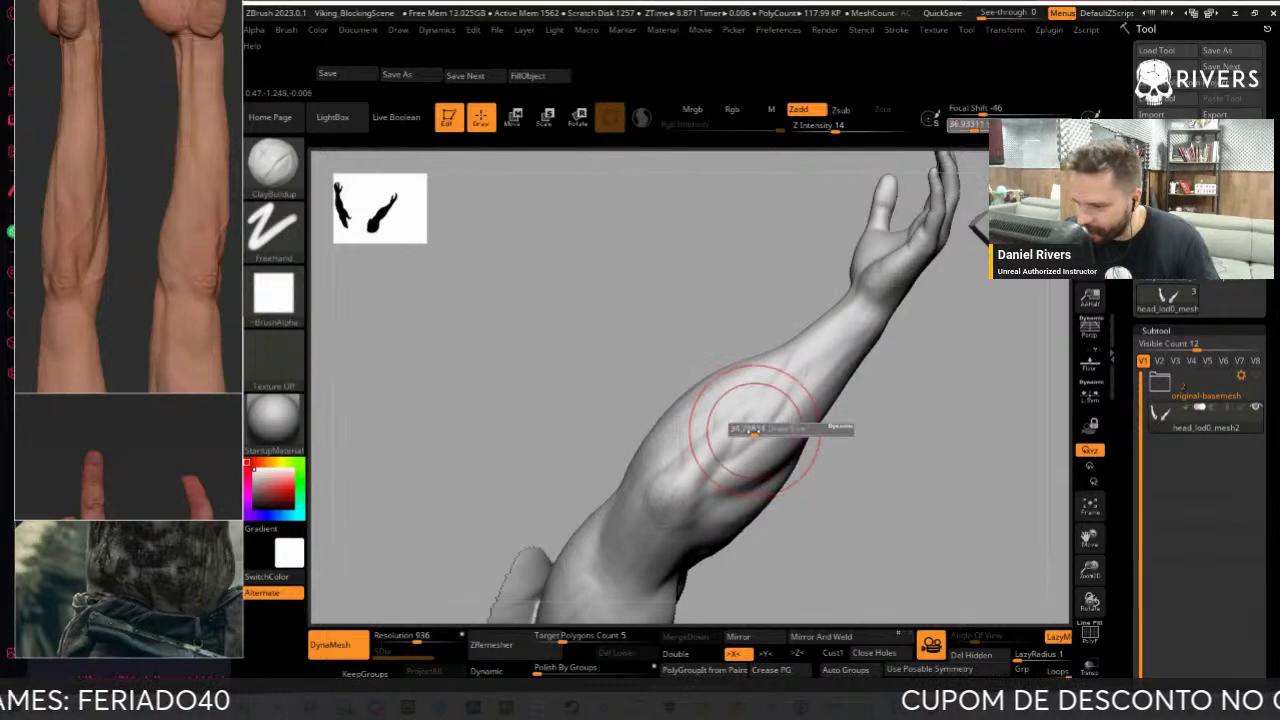
mouse_move(850, 500)
left_mouse_down()
mouse_move(829, 509)
mouse_move(889, 492)
mouse_move(794, 443)
left_mouse_up()
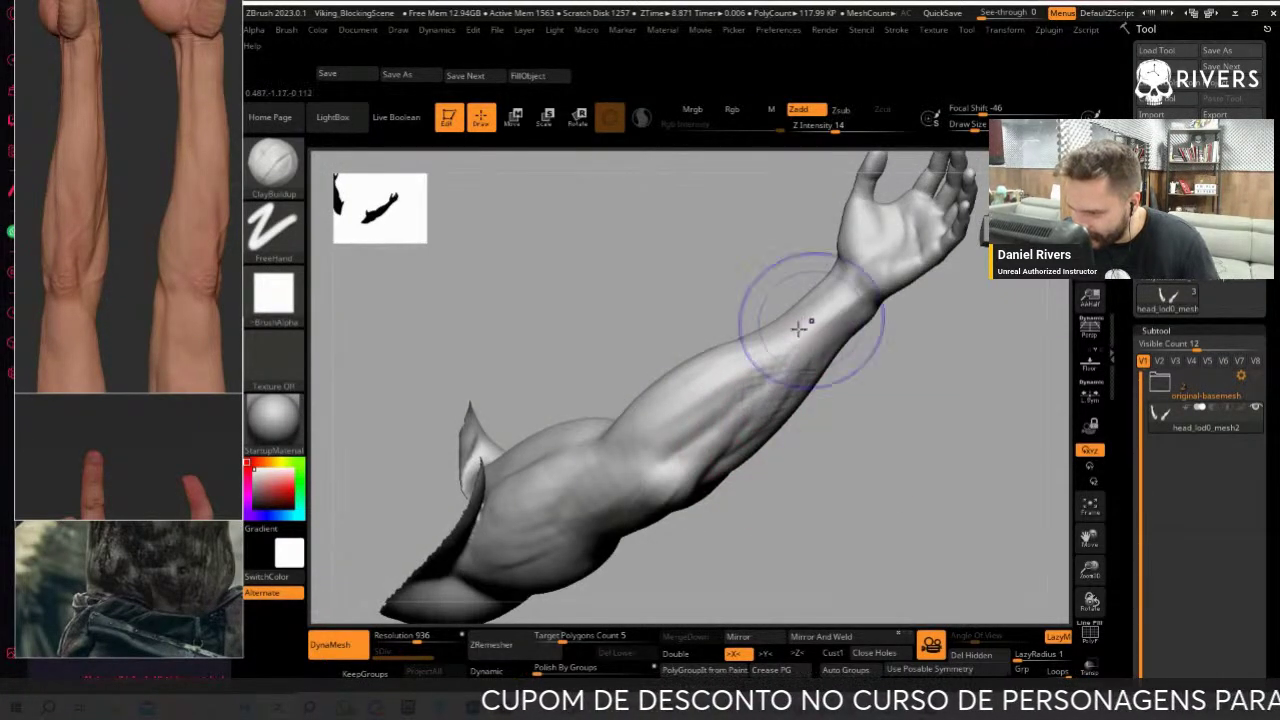
left_click_drag(760, 396, 760, 420)
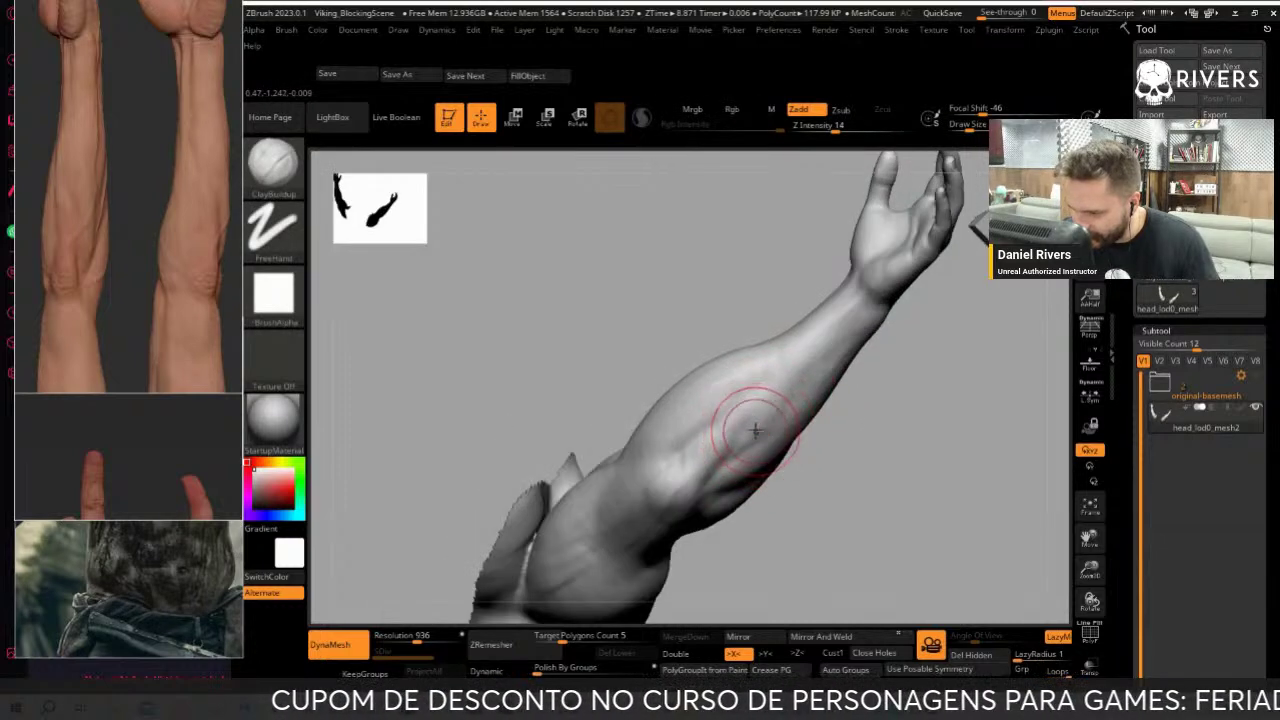
key("shift")
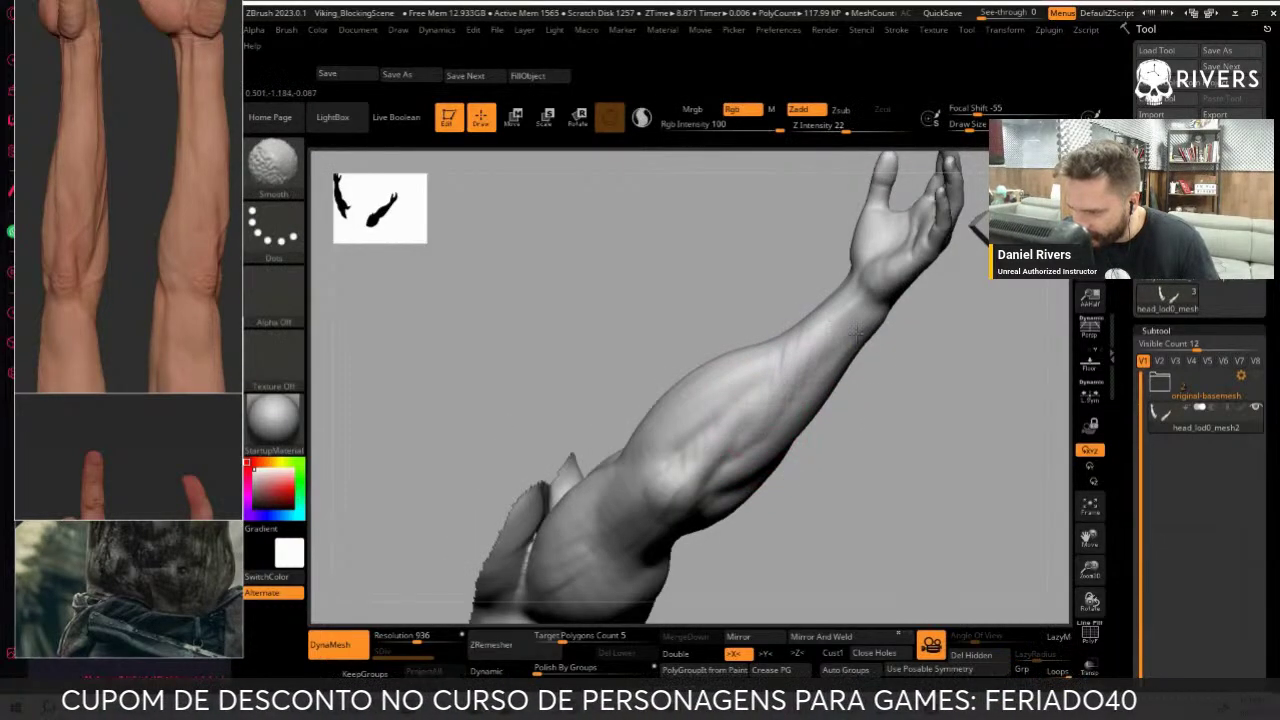
left_click_drag(857, 332, 914, 443)
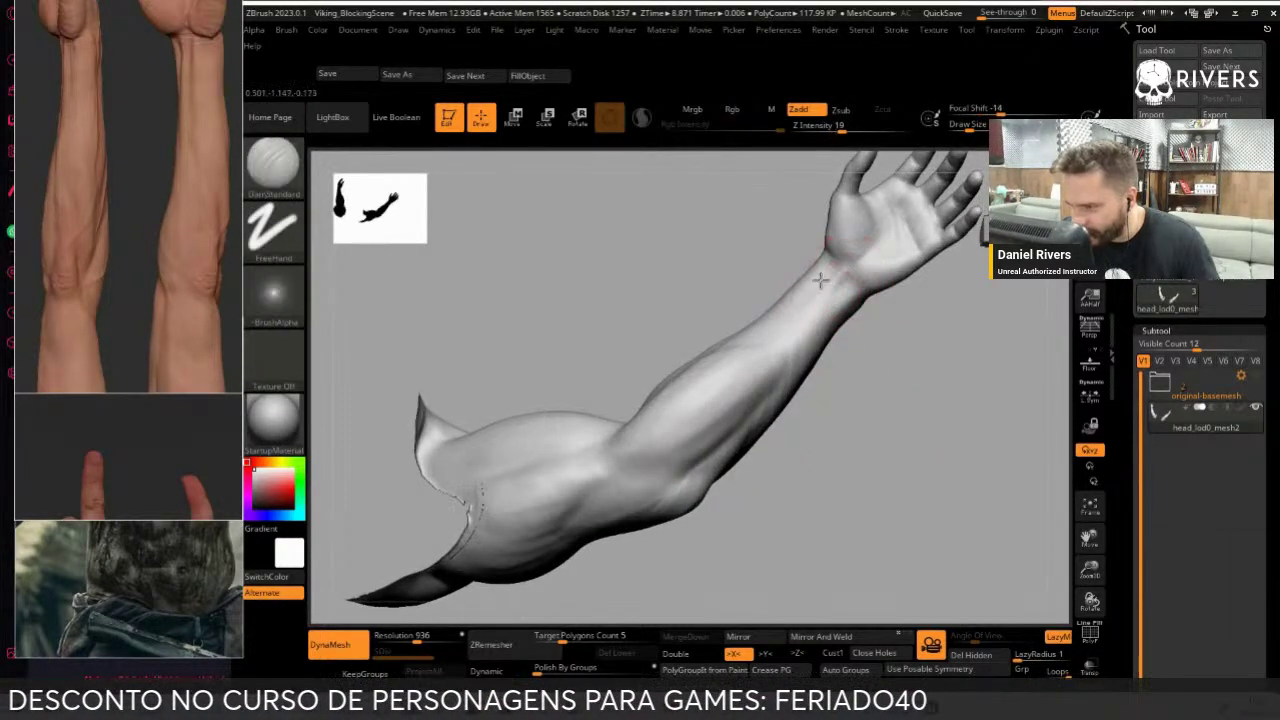
left_click_drag(820, 281, 894, 337)
mouse_move(854, 280)
left_mouse_down()
mouse_move(881, 322)
mouse_move(863, 394)
left_mouse_up()
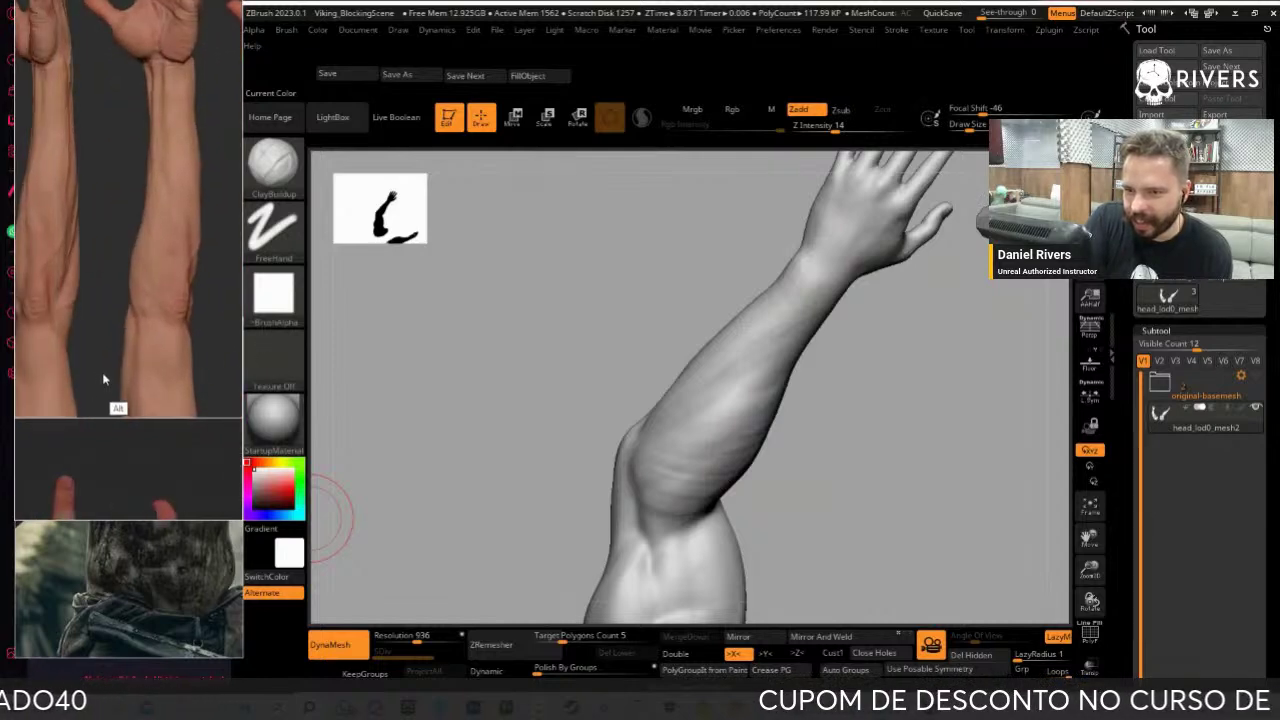
mouse_move(886, 477)
left_mouse_down()
mouse_move(969, 425)
mouse_move(1003, 486)
mouse_move(557, 494)
mouse_move(534, 477)
mouse_move(899, 406)
left_mouse_up()
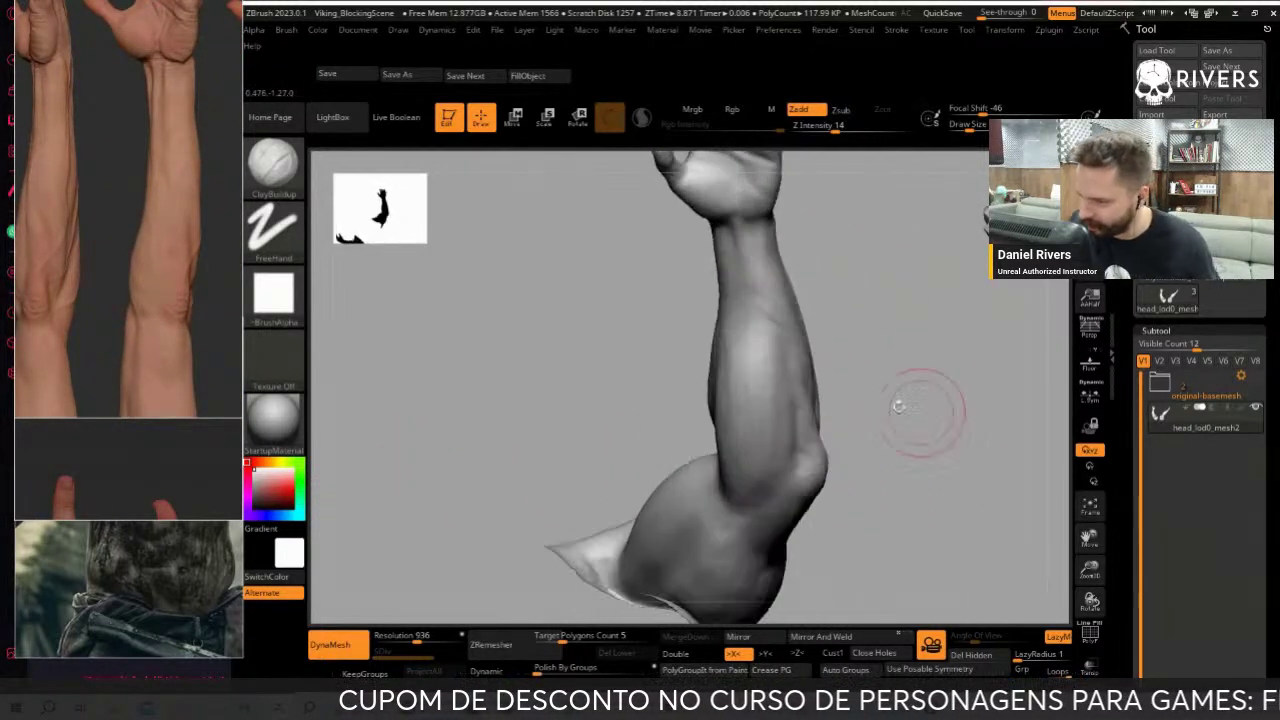
Alternate DamStandard creases, ClayBuildup, Smooth and Move on the forearm until the palm faces front
key("b")
key("d")
key("s")
left_click_drag(777, 337, 789, 372)
left_click_drag(843, 300, 753, 286)
key("b")
key("c")
key("b")
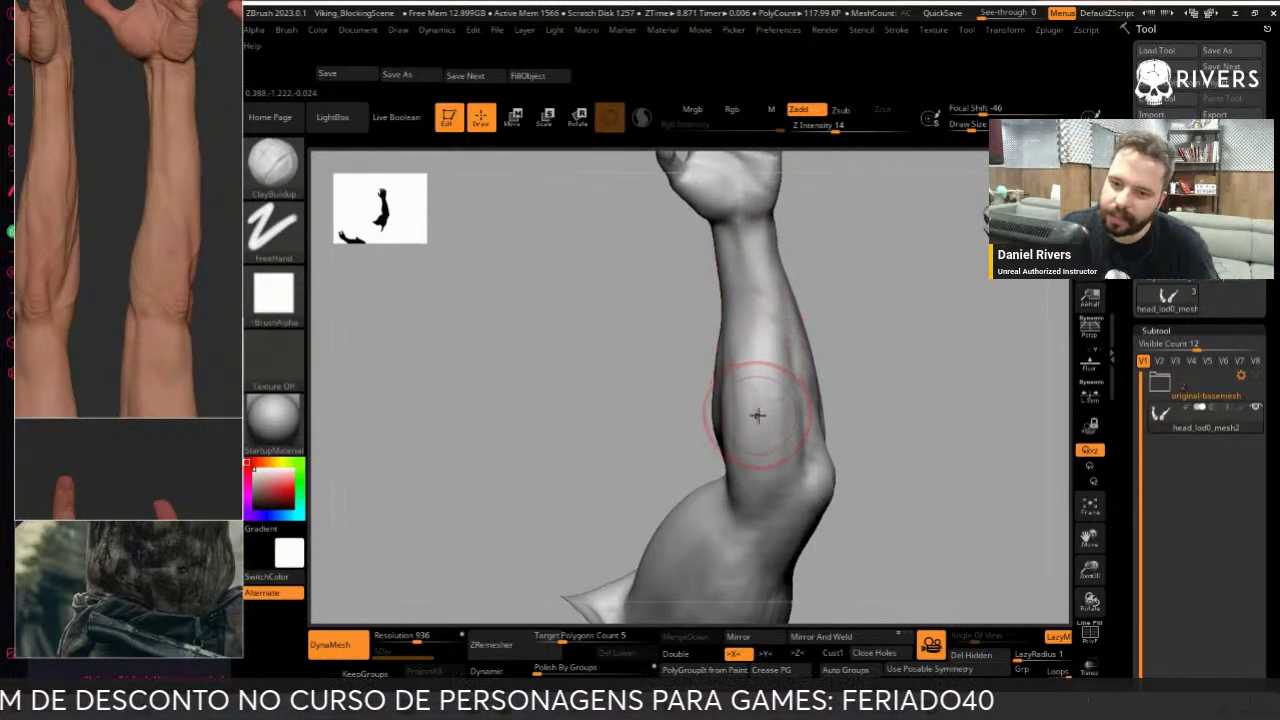
key("b")
key("d")
key("s")
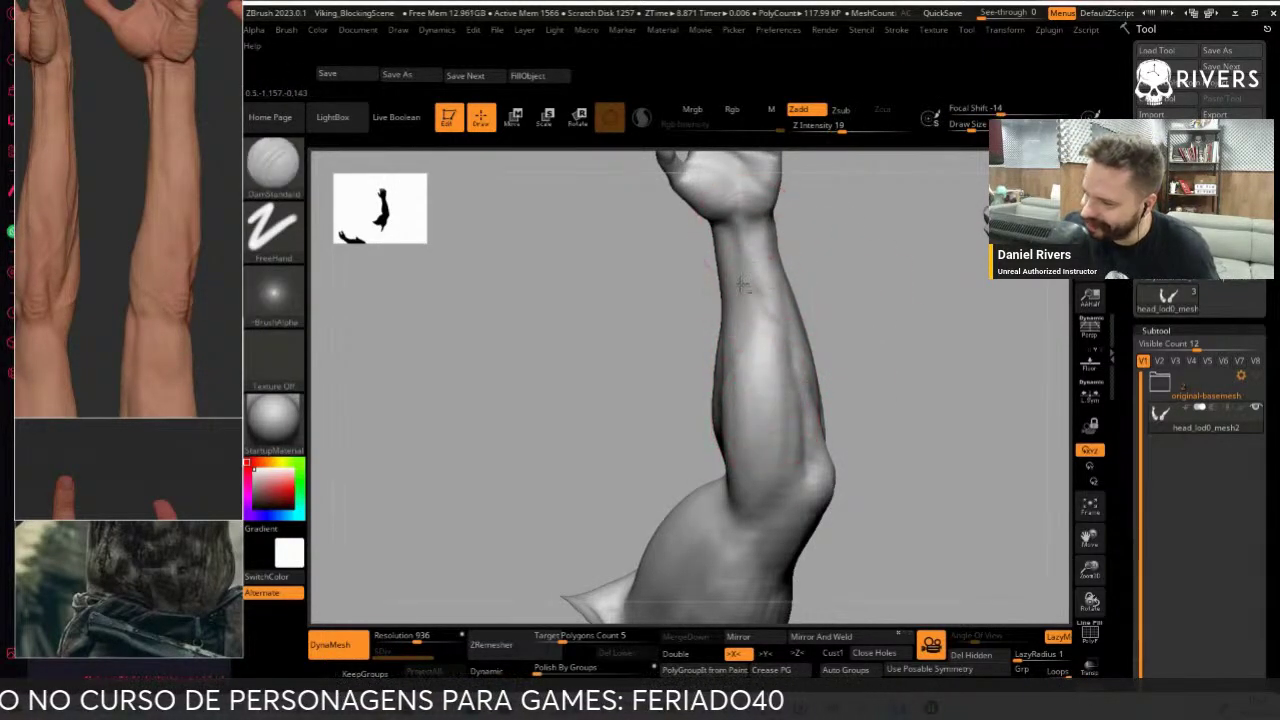
key("b")
key("c")
key("b")
mouse_move(840, 300)
left_mouse_down()
mouse_move(869, 346)
mouse_move(760, 374)
left_mouse_up()
key("b")
key("d")
key("s")
key("b")
key("m")
key("v")
mouse_move(845, 360)
left_mouse_down()
mouse_move(854, 374)
mouse_move(871, 337)
left_mouse_up()
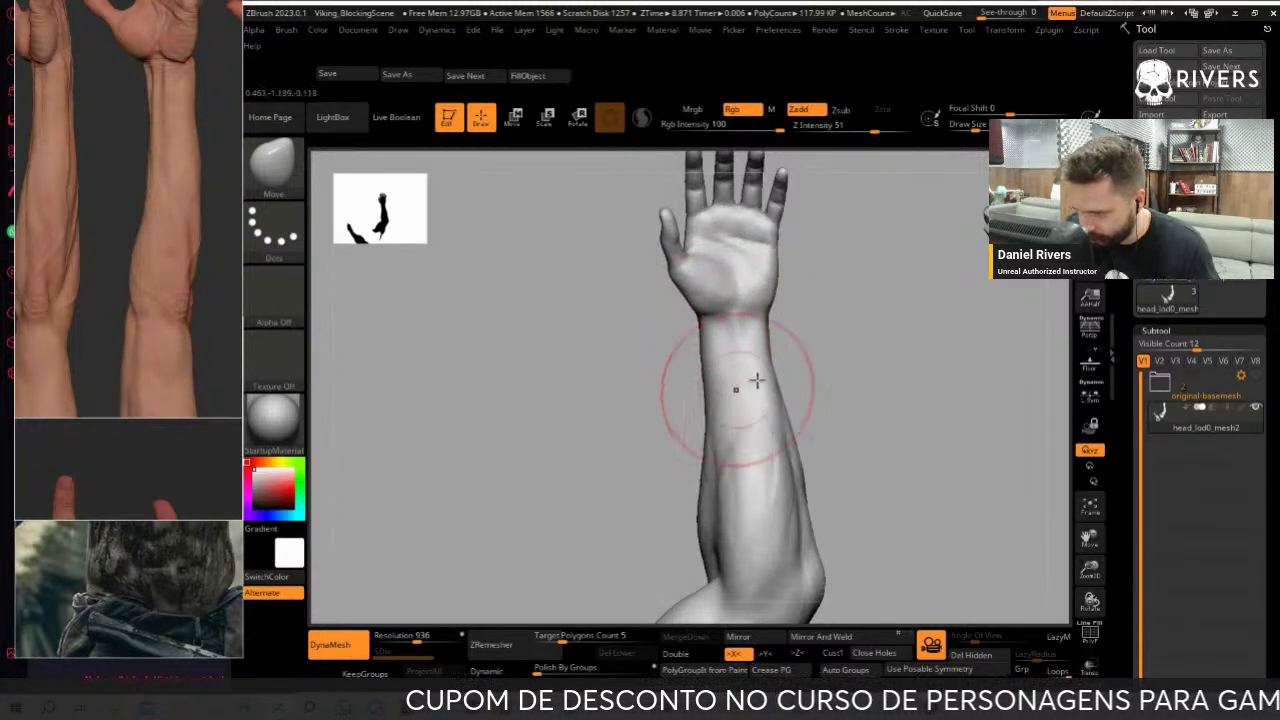
Add ClayBuildup bulk to the forearm, checking it from side and front views
mouse_move(800, 372)
left_mouse_down()
mouse_move(854, 366)
mouse_move(666, 380)
mouse_move(633, 403)
left_mouse_up()
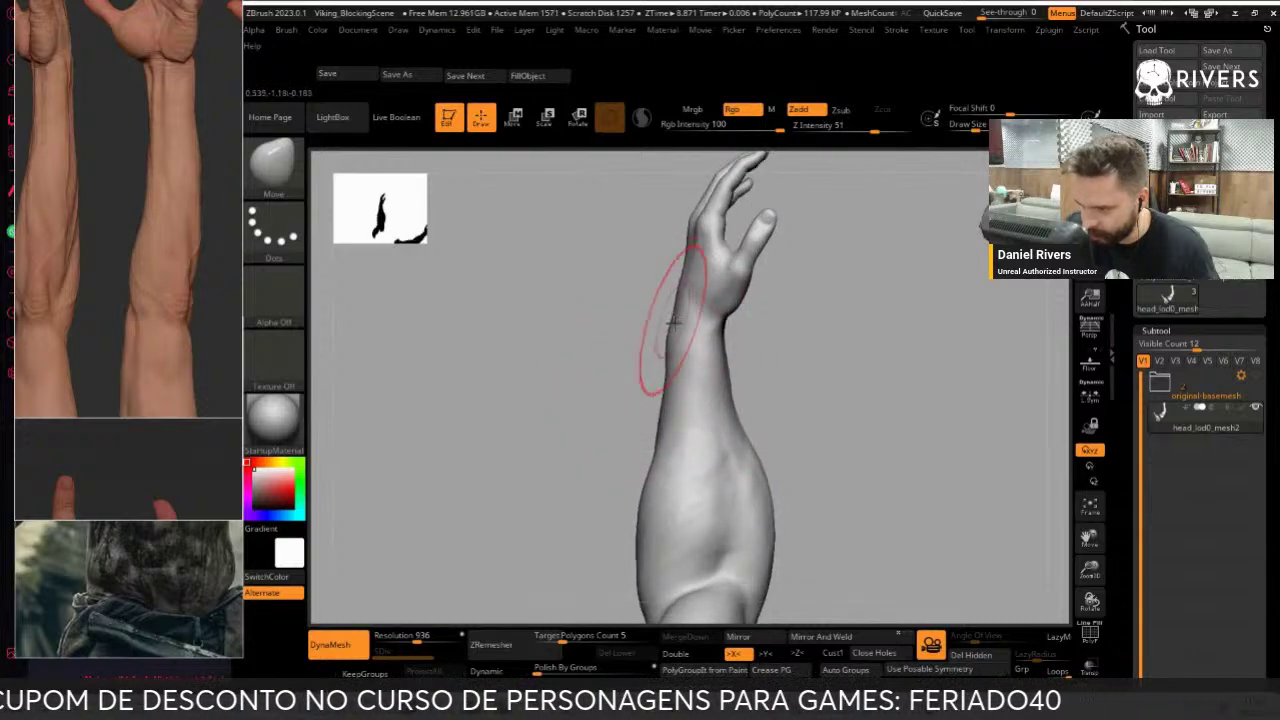
mouse_move(669, 314)
left_mouse_down()
mouse_move(757, 337)
mouse_move(760, 357)
left_mouse_up()
key("b")
key("c")
key("b")
mouse_move(628, 452)
left_mouse_down()
mouse_move(843, 437)
mouse_move(811, 449)
left_mouse_up()
left_click_drag(720, 514, 795, 397)
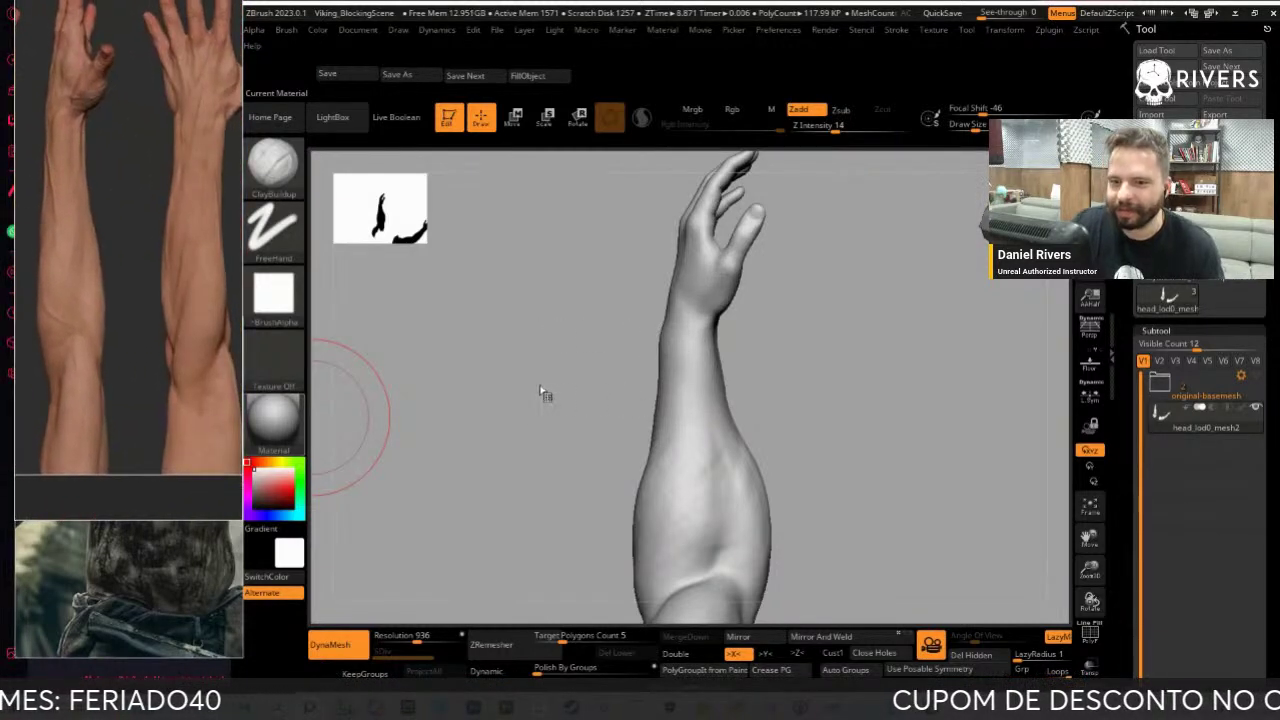
mouse_move(539, 392)
left_mouse_down()
mouse_move(829, 429)
mouse_move(820, 451)
left_mouse_up()
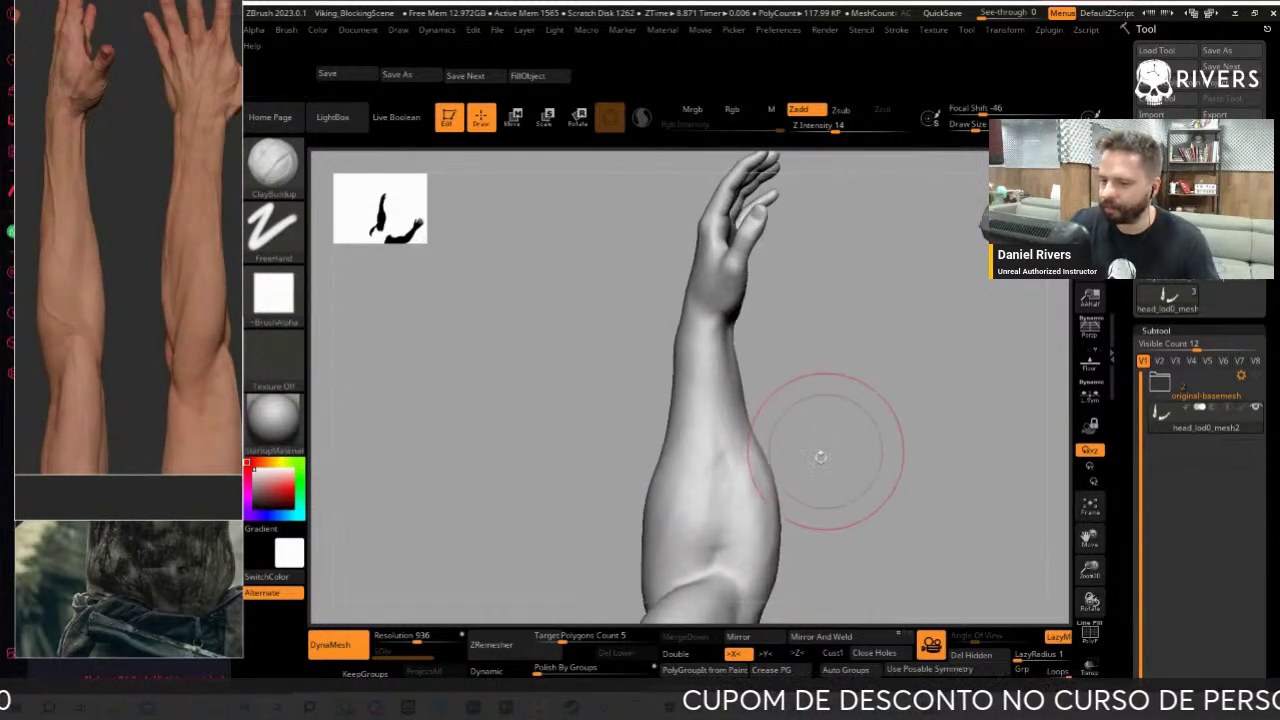
Carve creases with DamStandard toward the wrist and palm, then build more clay
key("b")
key("d")
key("s")
mouse_move(716, 519)
left_mouse_down()
mouse_move(760, 393)
mouse_move(845, 357)
left_mouse_up()
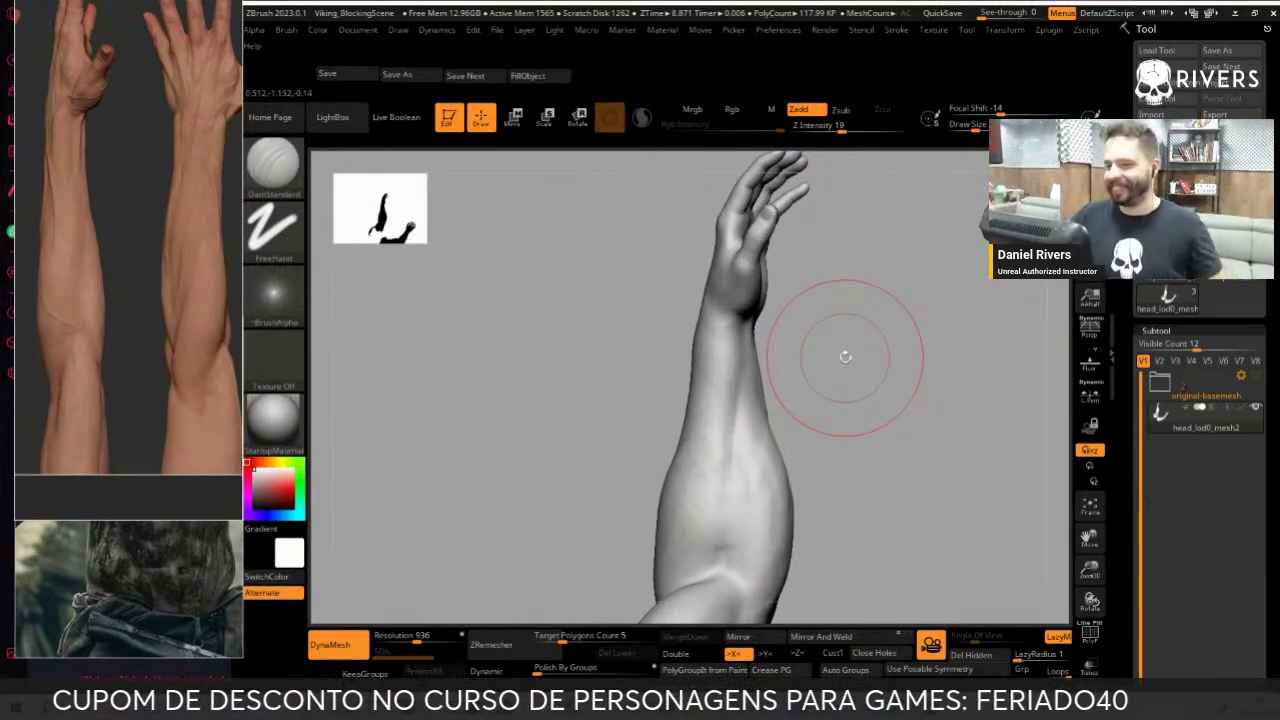
mouse_move(845, 357)
left_mouse_down()
mouse_move(891, 400)
mouse_move(686, 486)
left_mouse_up()
key("b")
key("c")
key("b")
Fill out the forearm from elbow to wrist and carve further creases against the references
right_click_drag(763, 352, 686, 429)
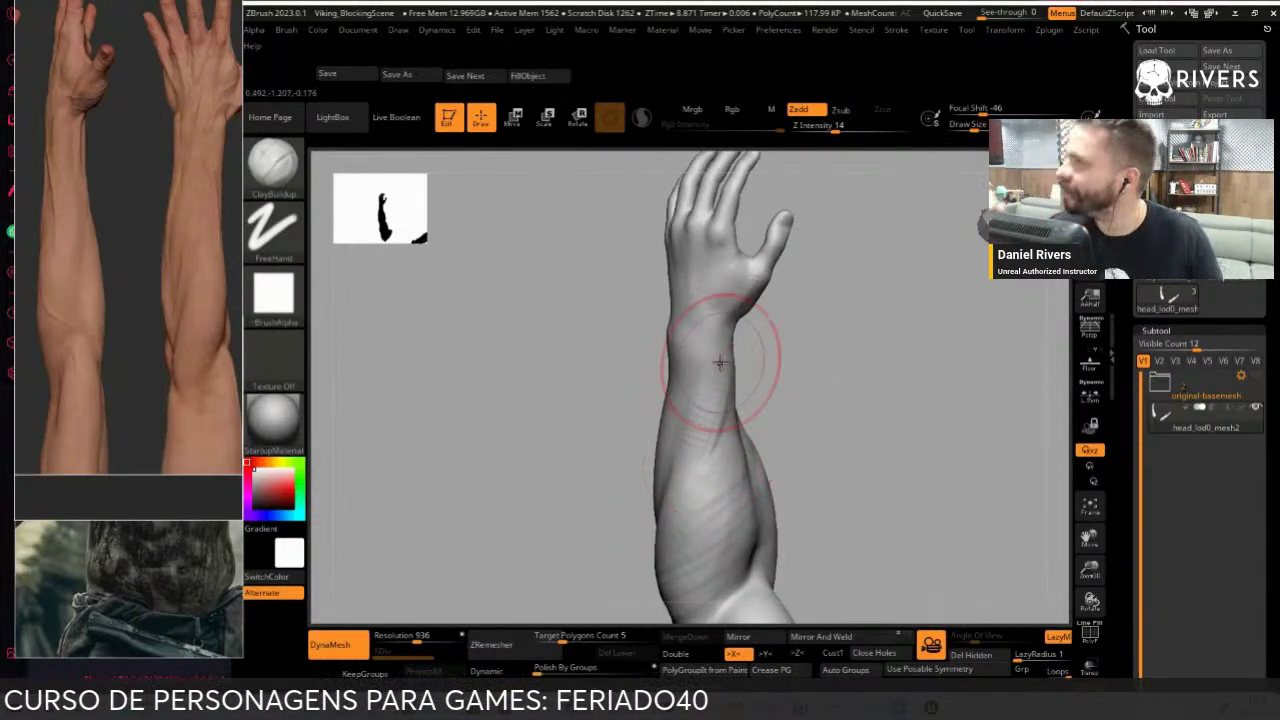
mouse_move(720, 362)
right_mouse_down()
mouse_move(777, 400)
mouse_move(708, 463)
right_mouse_up()
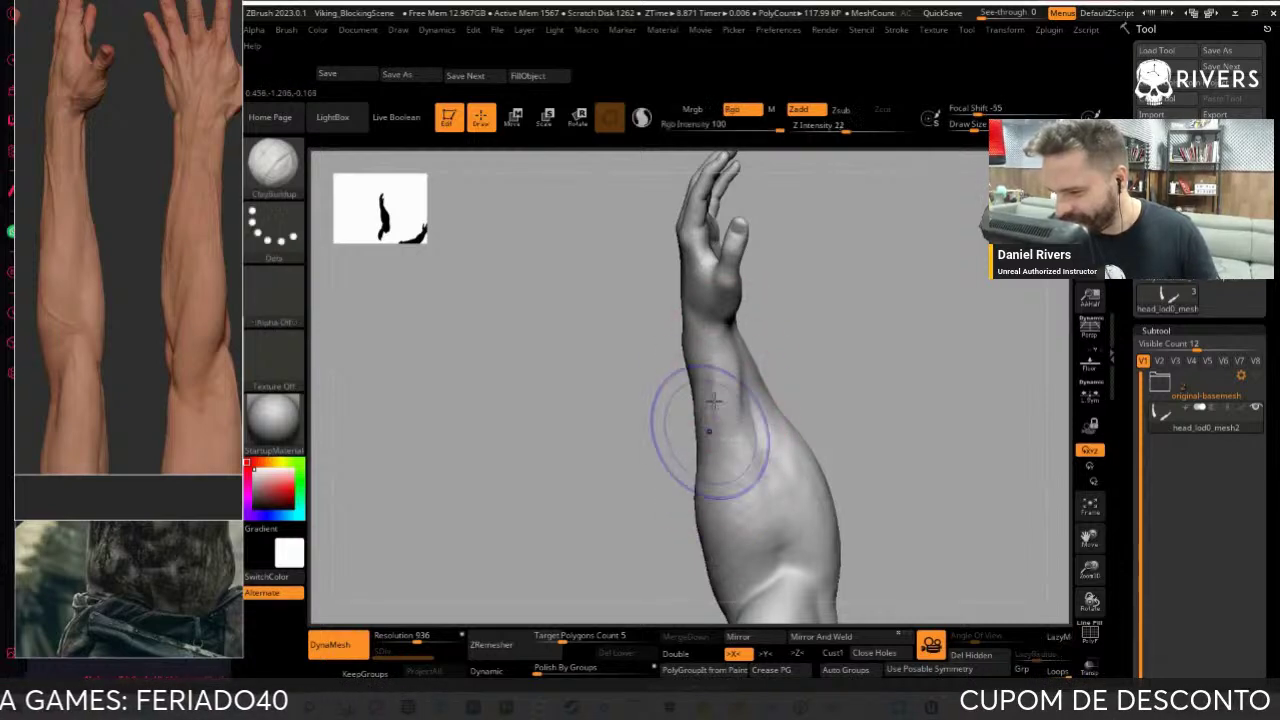
right_click_drag(700, 414, 783, 349)
right_click_drag(718, 420, 903, 357)
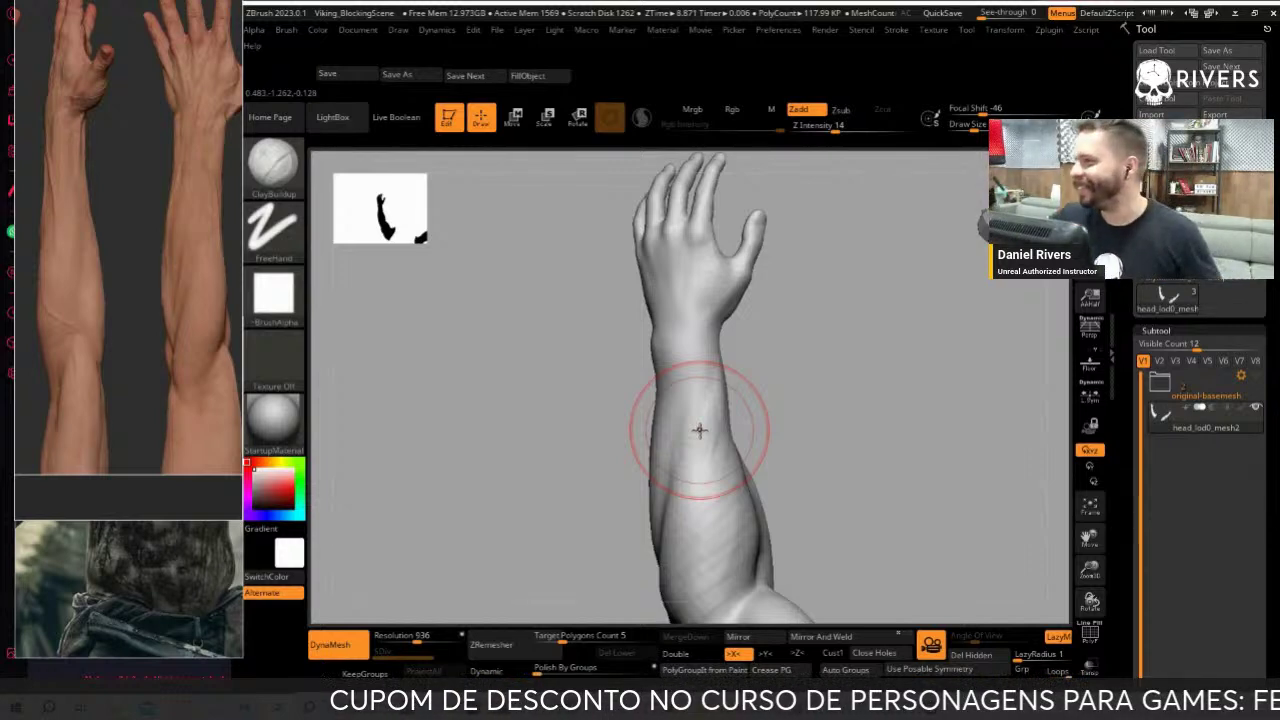
left_click_drag(886, 409, 871, 420)
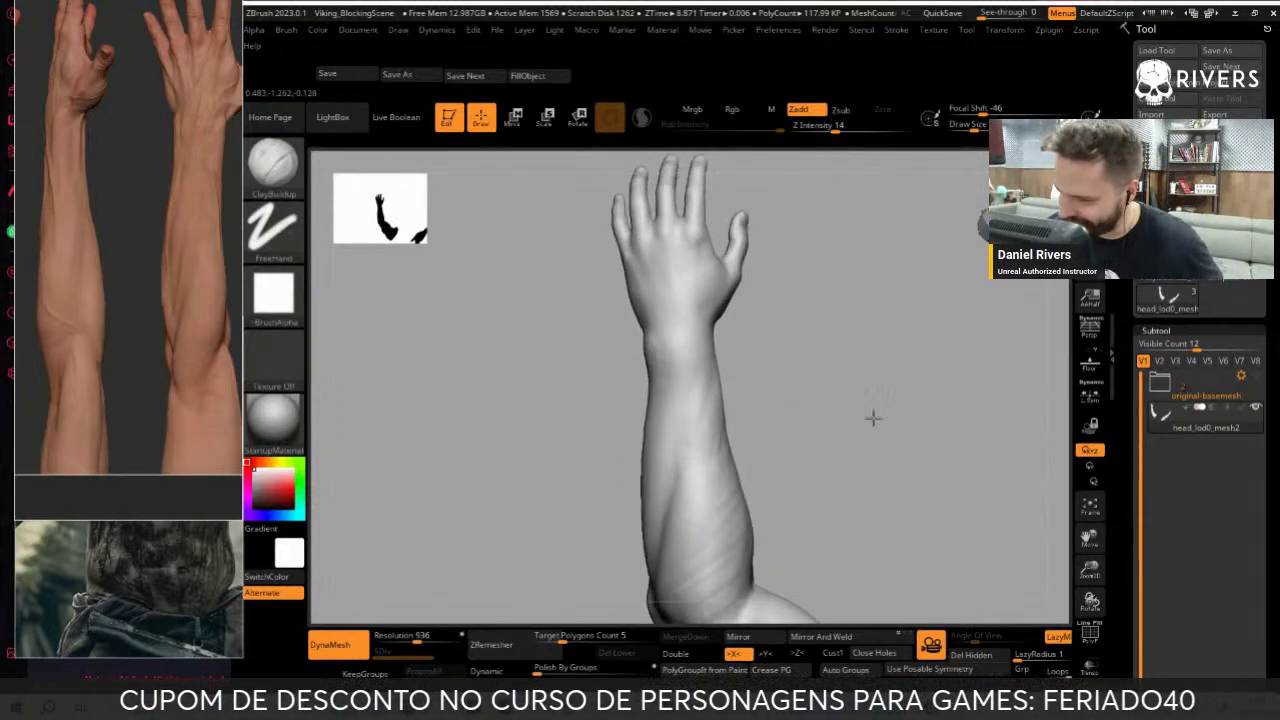
key("b")
key("d")
key("s")
left_click_drag(702, 358, 803, 363)
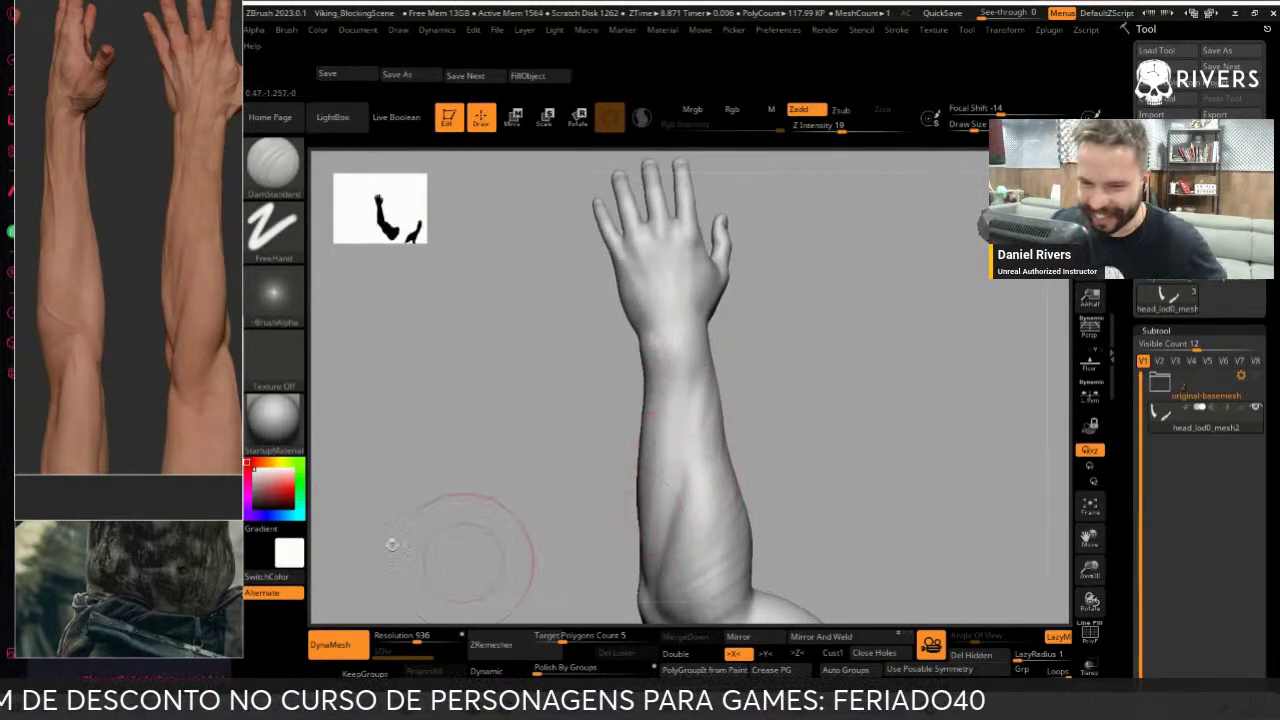
Build up clay forms on the lower forearm with ClayBuildup, rotating the arm to check them
scroll(168, 387, "up", 1)
scroll(168, 387, "down", 2)
scroll(162, 380, "down", 2)
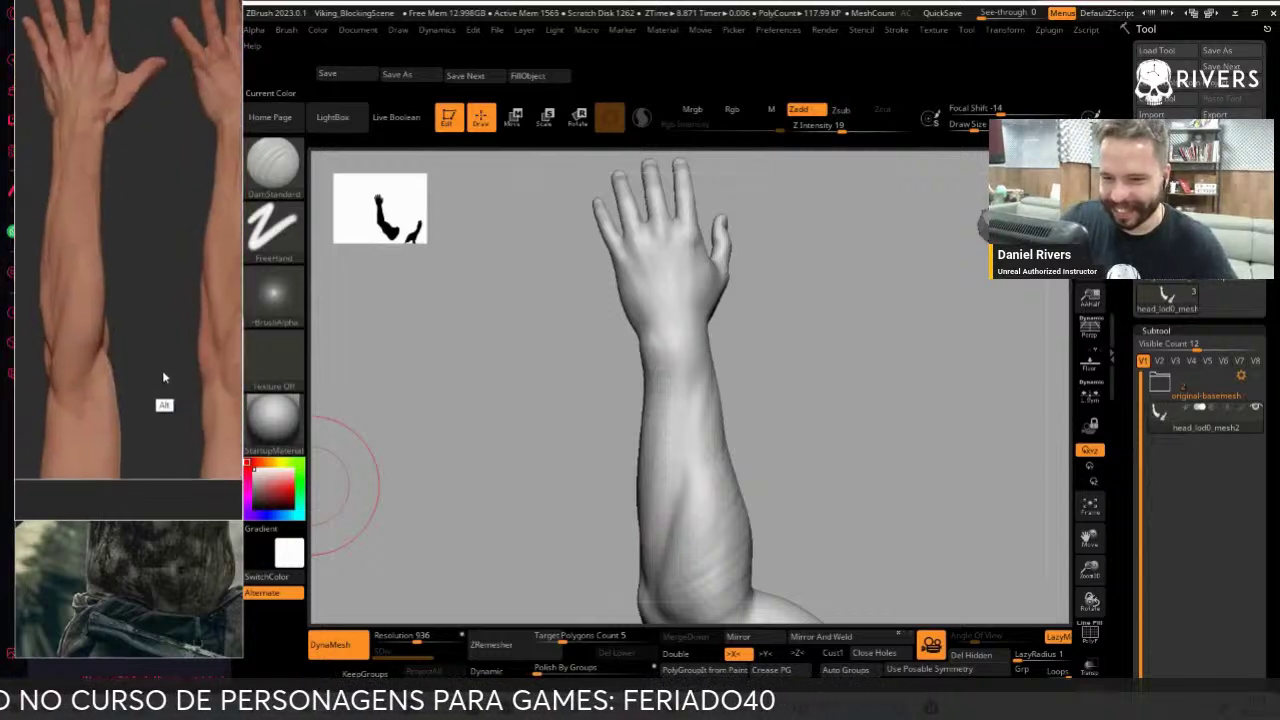
left_click_drag(847, 397, 829, 400)
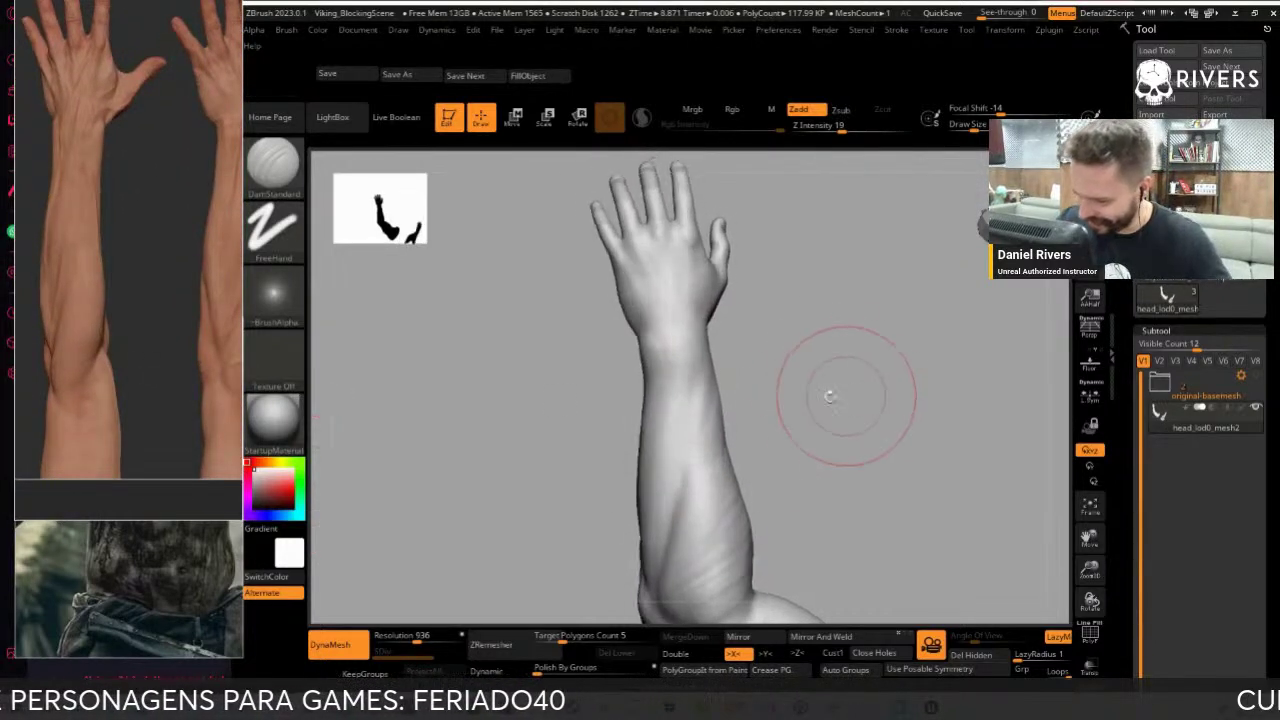
right_click_drag(692, 480, 678, 517)
key("b")
key("c")
key("b")
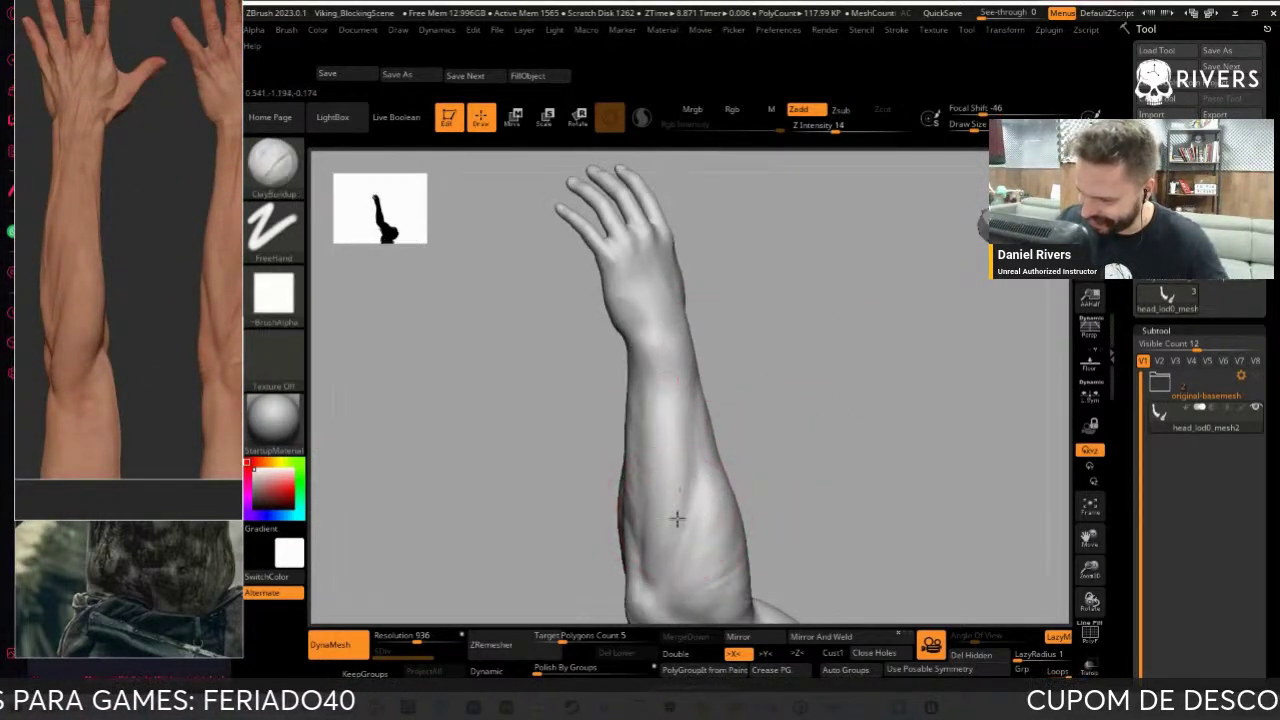
mouse_move(680, 613)
right_mouse_down()
mouse_move(757, 514)
mouse_move(668, 540)
right_mouse_up()
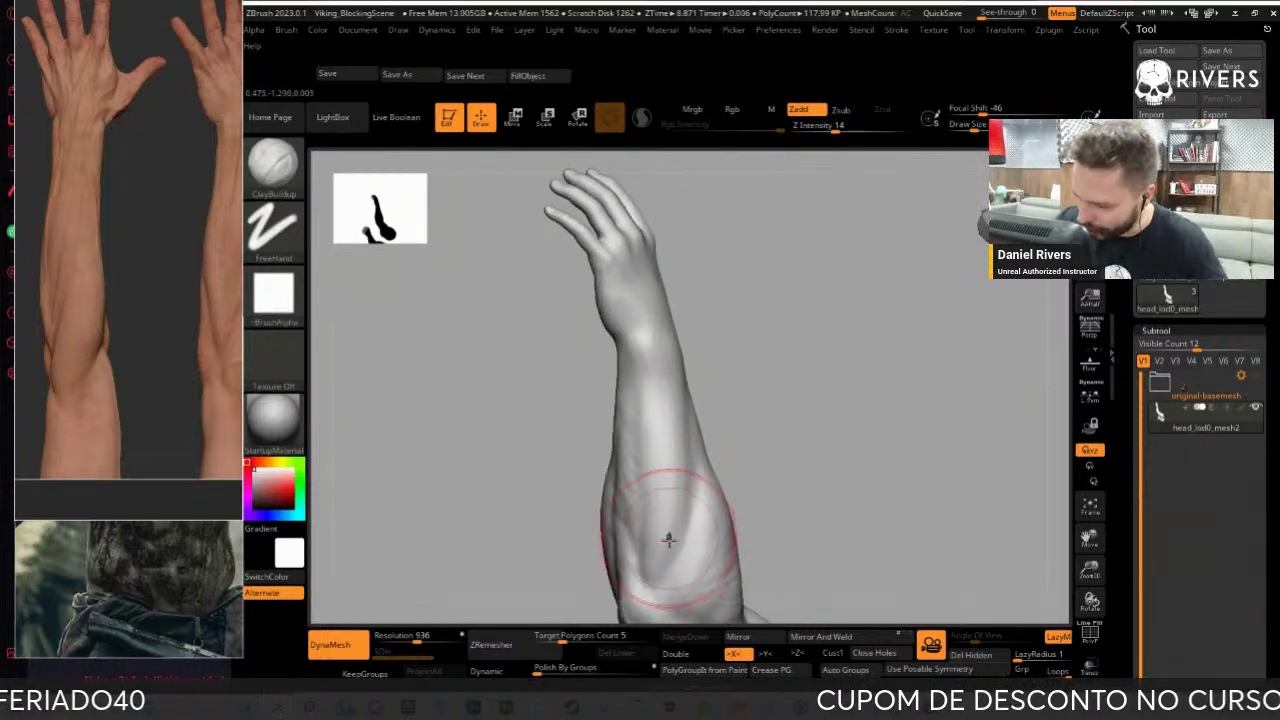
left_click_drag(668, 478, 672, 550, "shift")
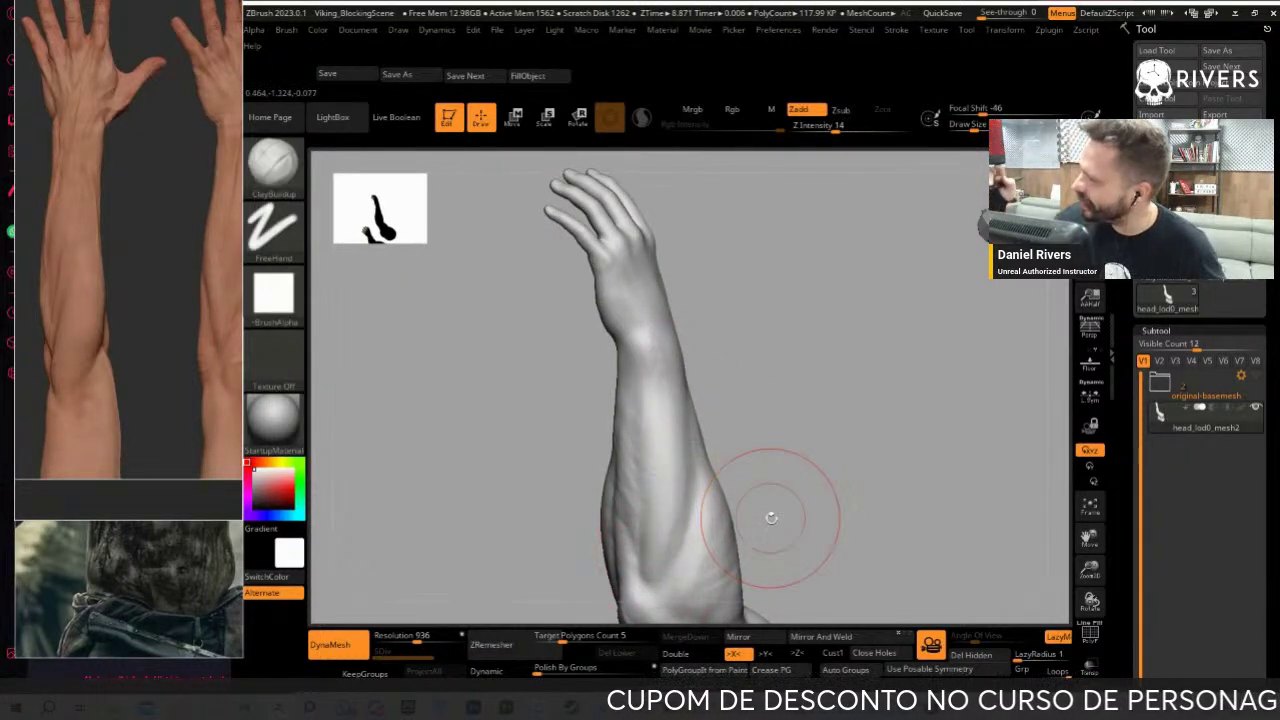
right_click_drag(905, 503, 641, 577)
Carve DamStandard creases and add ClayBuildup forms around the wrist and forearm
key("b")
key("d")
key("s")
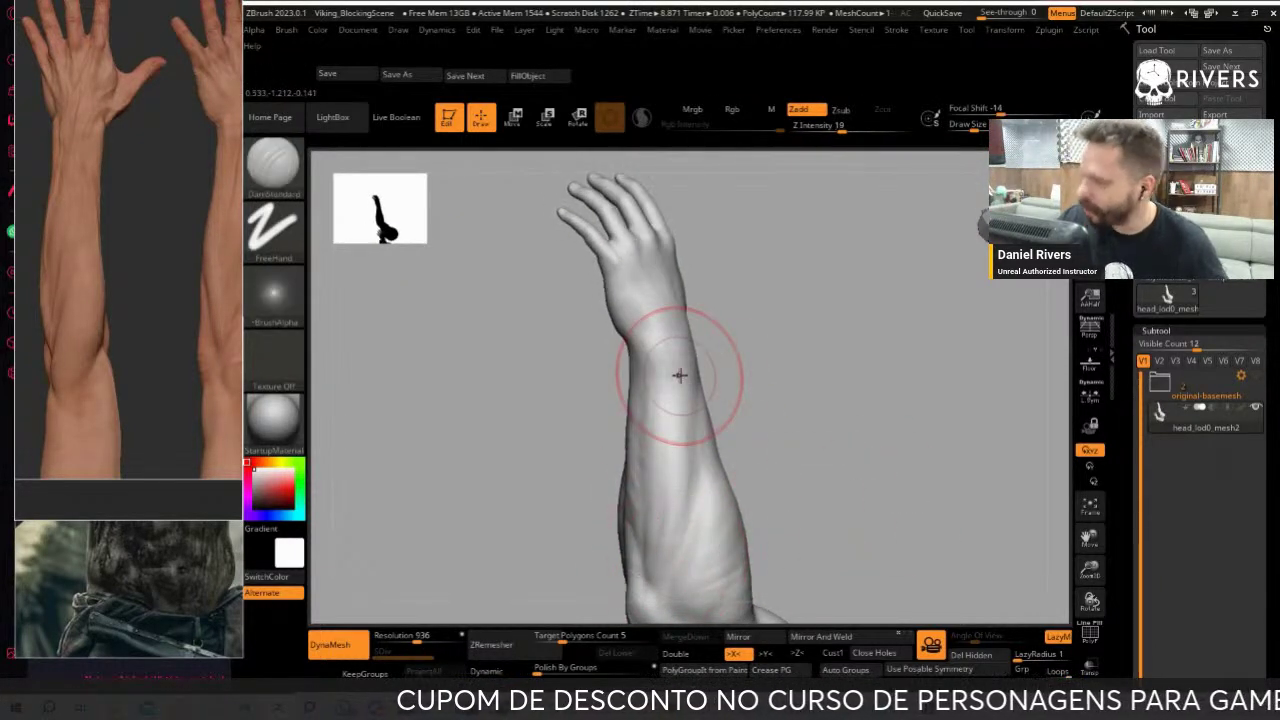
right_click_drag(679, 375, 771, 451)
key("b")
key("c")
key("b")
right_click_drag(680, 400, 697, 401)
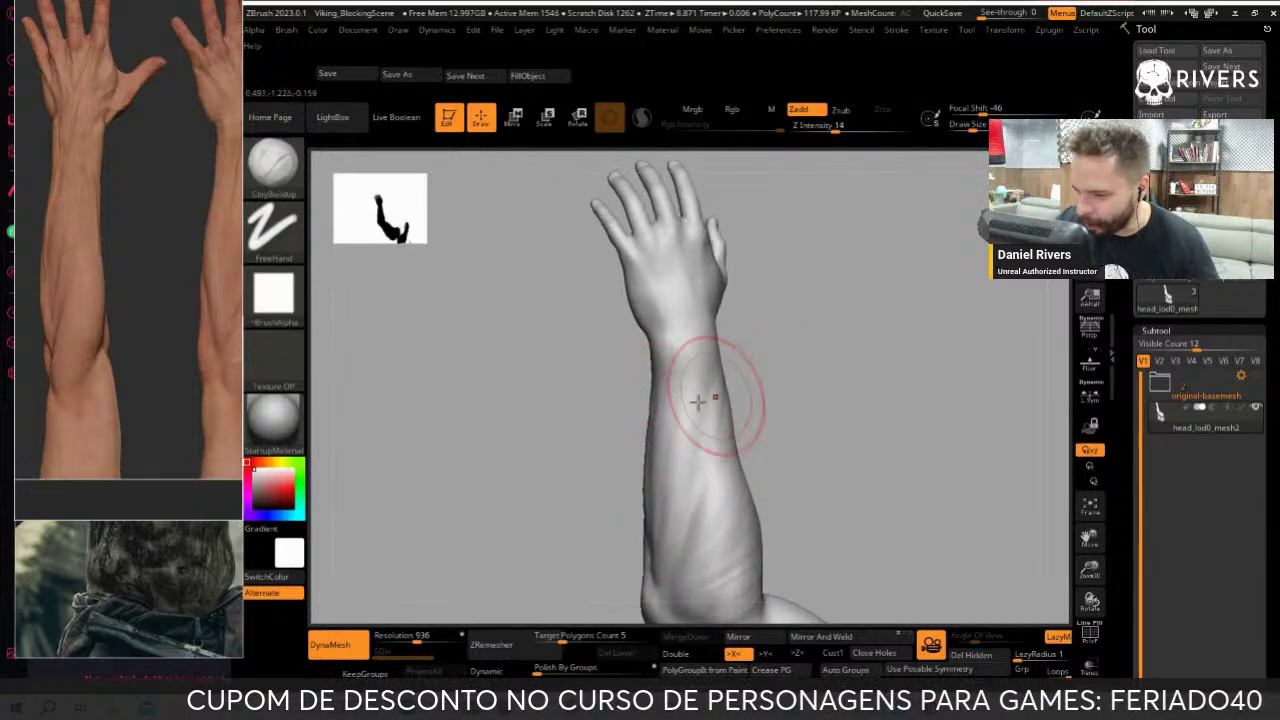
right_click_drag(790, 377, 700, 325)
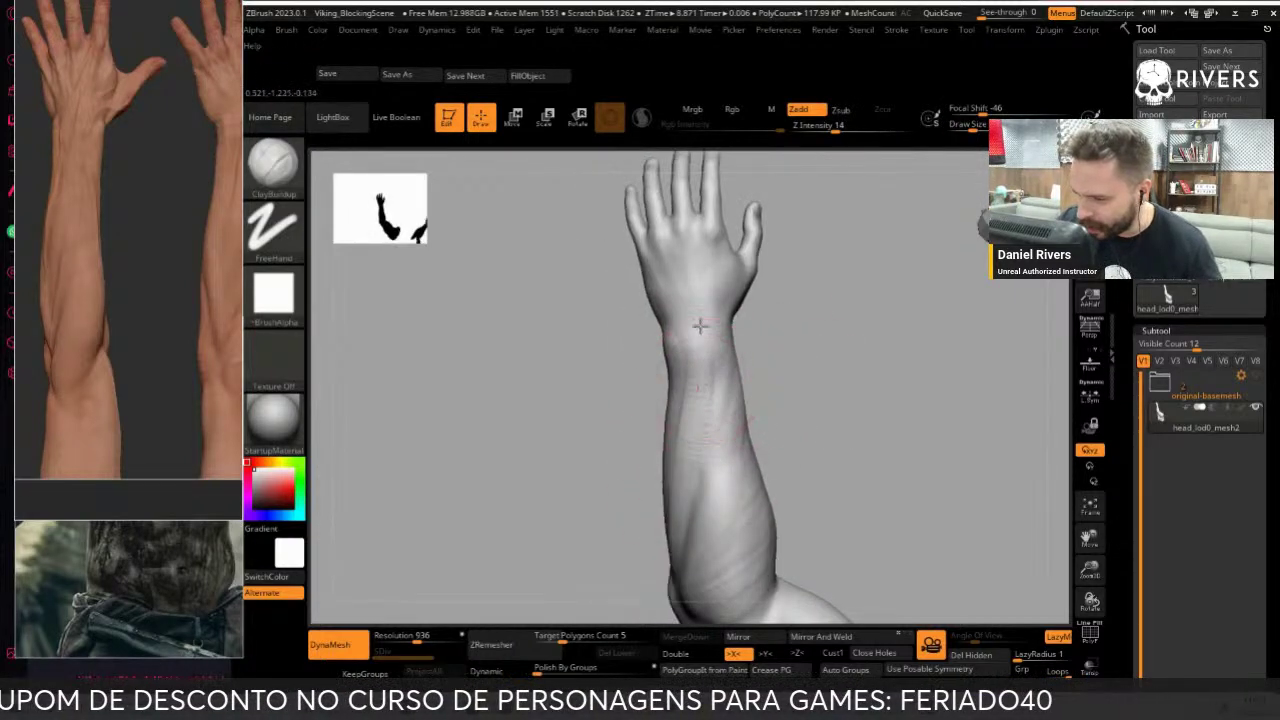
mouse_move(703, 370)
right_mouse_down()
mouse_move(686, 380)
mouse_move(771, 428)
mouse_move(659, 338)
right_mouse_up()
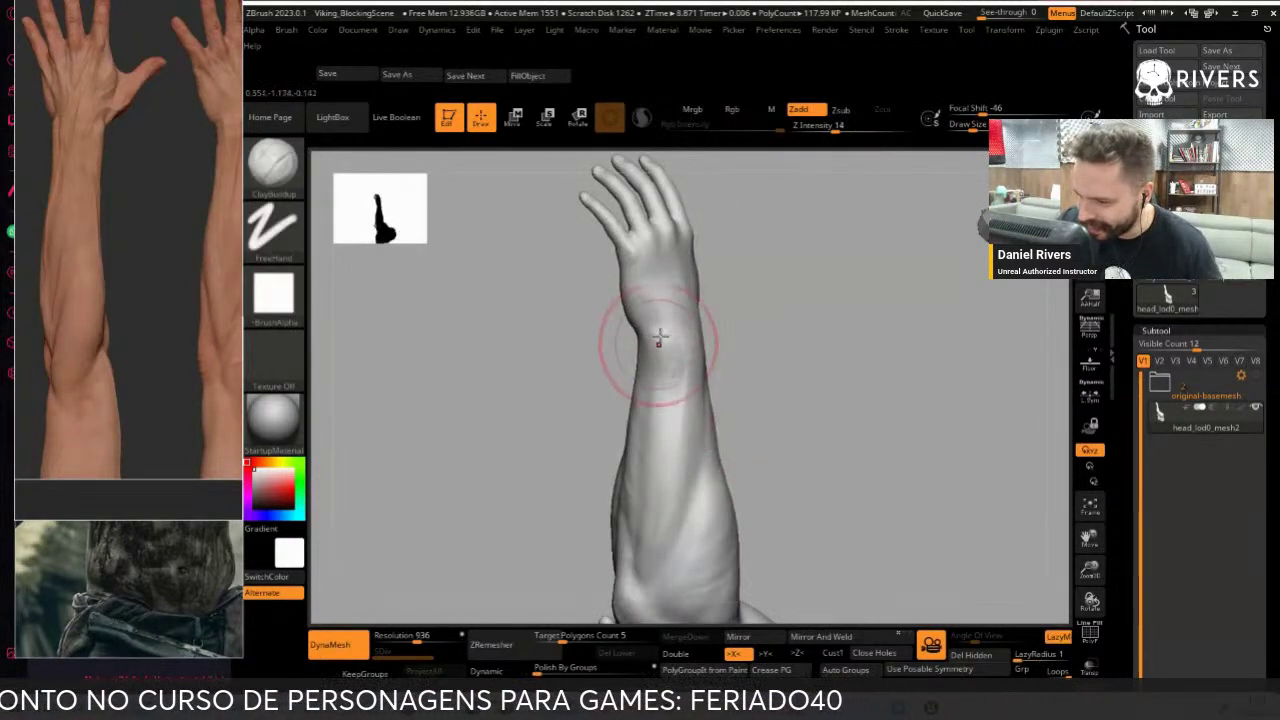
right_click_drag(668, 384, 654, 389)
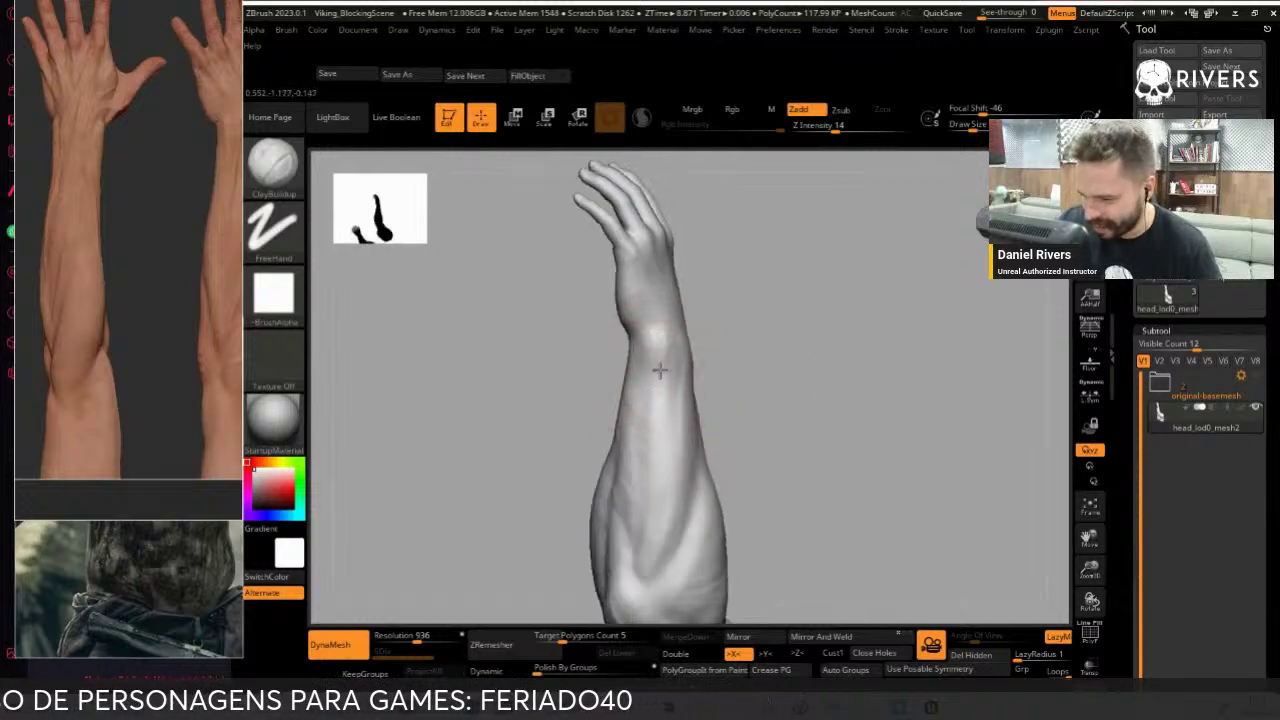
right_click_drag(755, 350, 656, 377)
Cut sharper muscle and vein lines into the forearm from the palm and front views
key("b")
key("d")
key("s")
right_click_drag(645, 500, 710, 349)
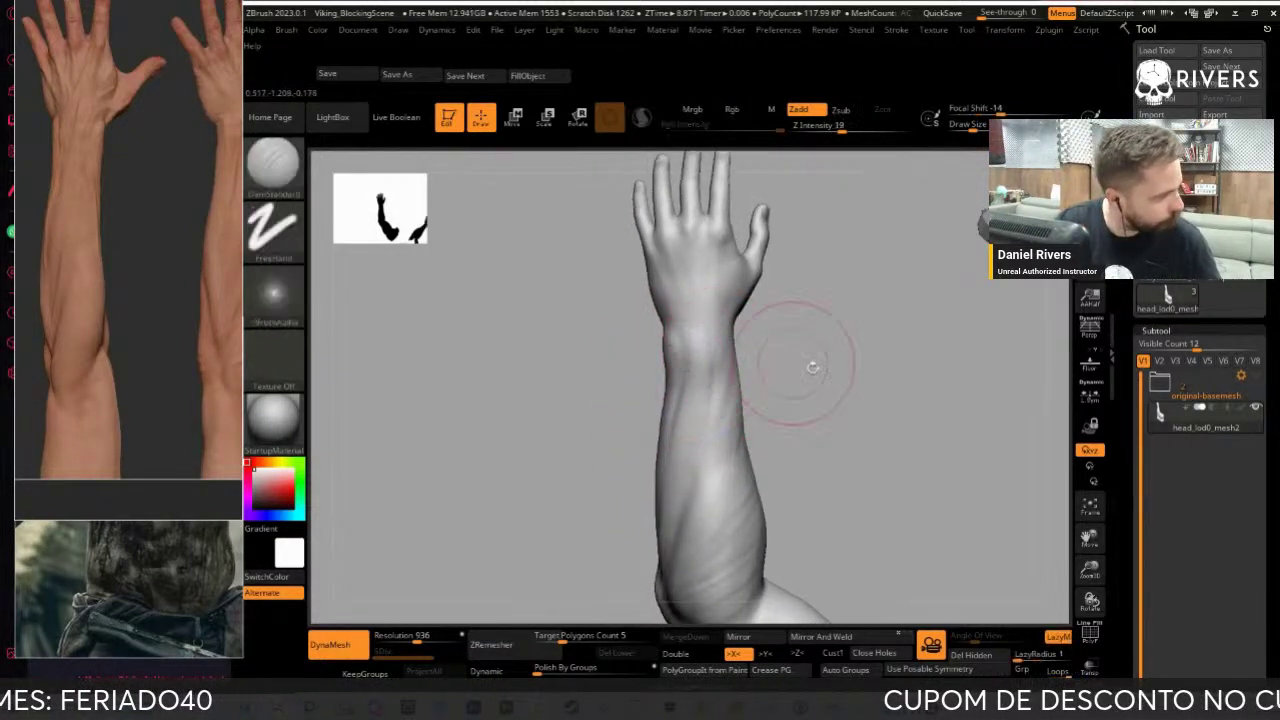
right_click_drag(814, 366, 871, 457)
mouse_move(857, 406)
right_mouse_down()
mouse_move(885, 413)
mouse_move(686, 450)
mouse_move(733, 422)
mouse_move(729, 377)
mouse_move(834, 383)
mouse_move(846, 434)
mouse_move(758, 520)
right_mouse_up()
key("b")
key("c")
key("b")
key("b")
key("d")
key("s")
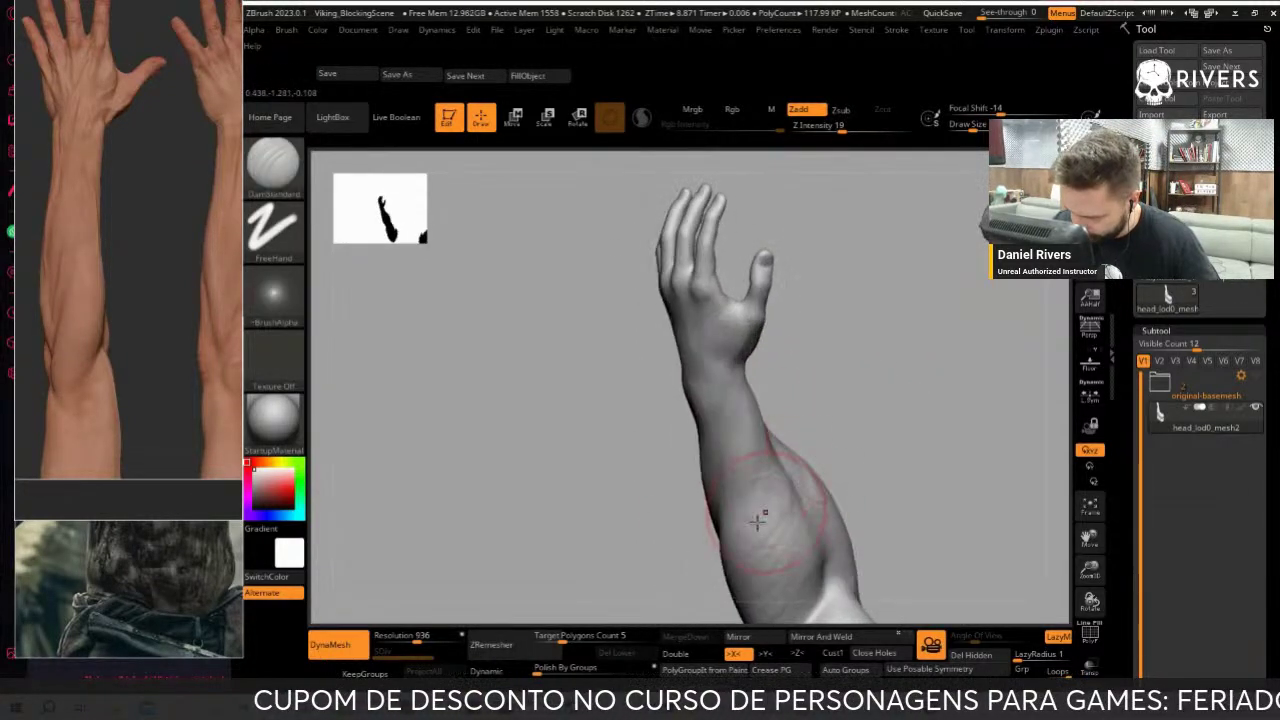
Finish the forearm with alternating ClayBuildup and DamStandard passes, then the Clay brush
mouse_move(748, 463)
right_mouse_down()
mouse_move(829, 357)
mouse_move(789, 409)
right_mouse_up()
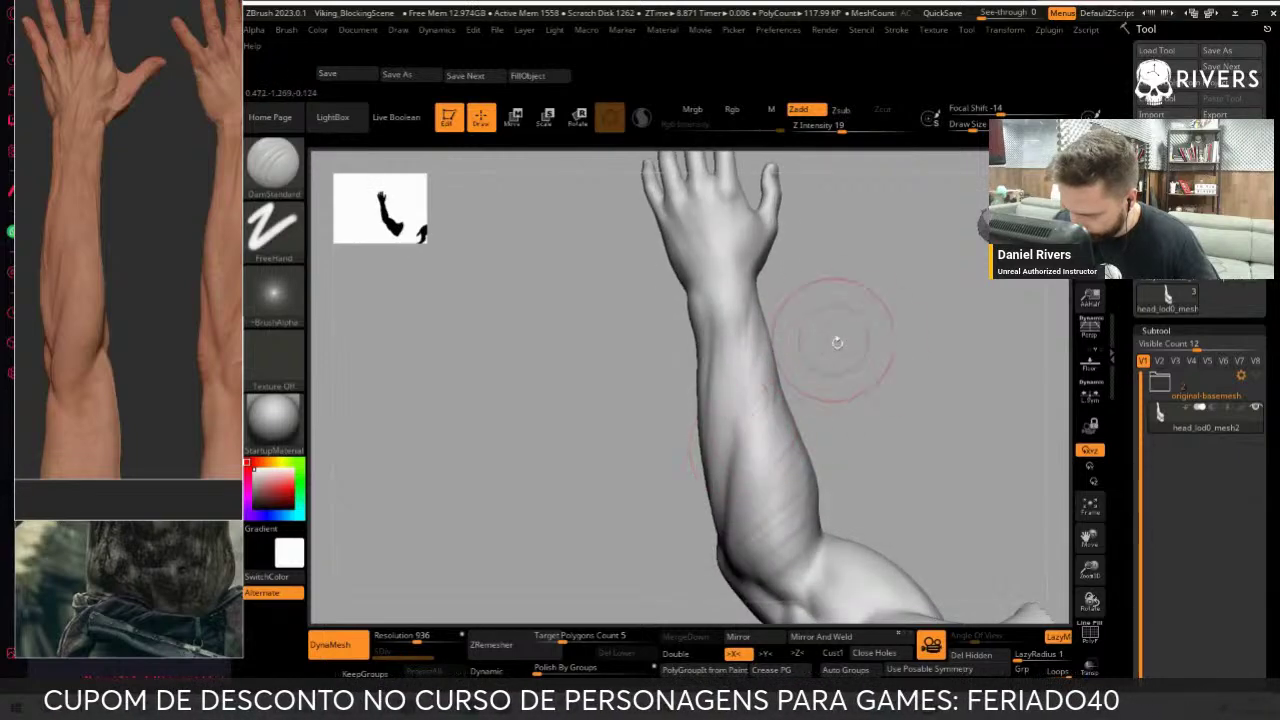
key("b")
key("c")
key("b")
mouse_move(837, 342)
right_mouse_down()
mouse_move(775, 325)
mouse_move(914, 306)
mouse_move(789, 343)
mouse_move(739, 446)
mouse_move(757, 480)
mouse_move(828, 390)
mouse_move(829, 414)
right_mouse_up()
key("b")
key("d")
key("s")
key("b")
key("c")
key("b")
key("b")
key("c")
key("l")
right_click_drag(886, 466, 793, 464)
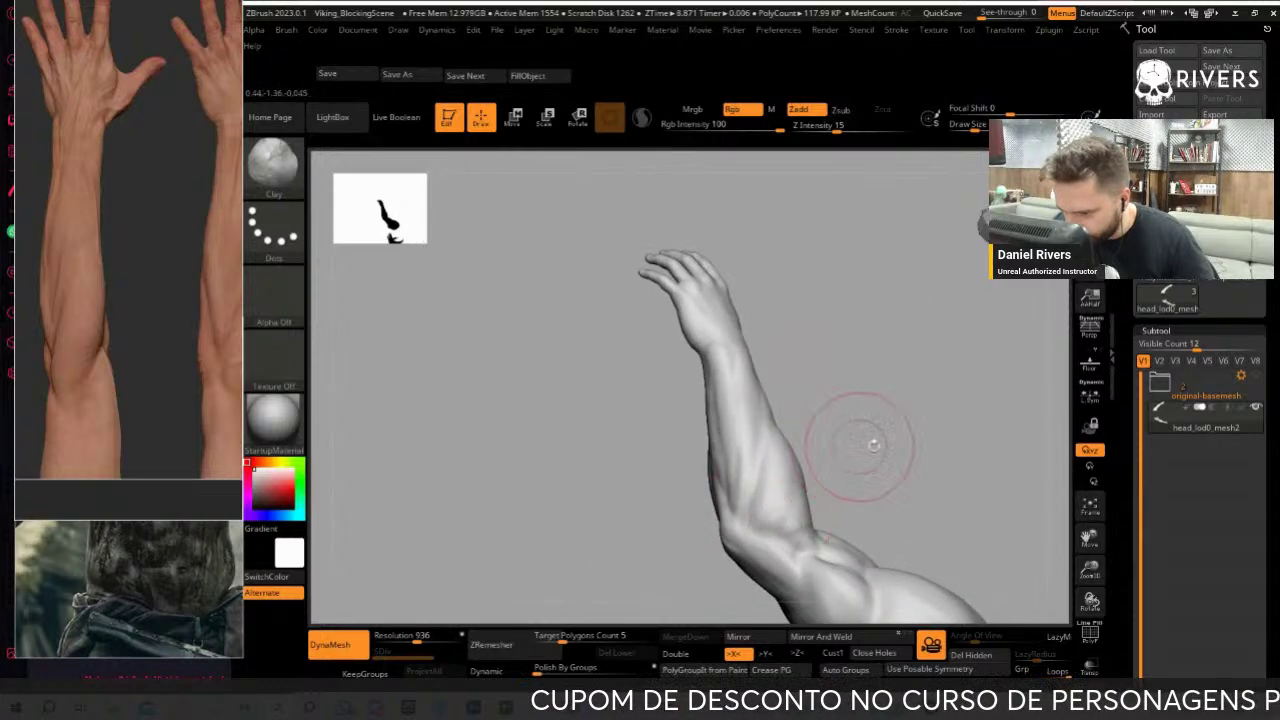
mouse_move(873, 445)
right_mouse_down()
mouse_move(917, 366)
mouse_move(697, 418)
mouse_move(934, 449)
mouse_move(923, 597)
right_mouse_up()
Unhide the whole body and push the torso forms with the Move brush from front and below
left_click(926, 337, "ctrl")
left_click(697, 418, "ctrl+shift")
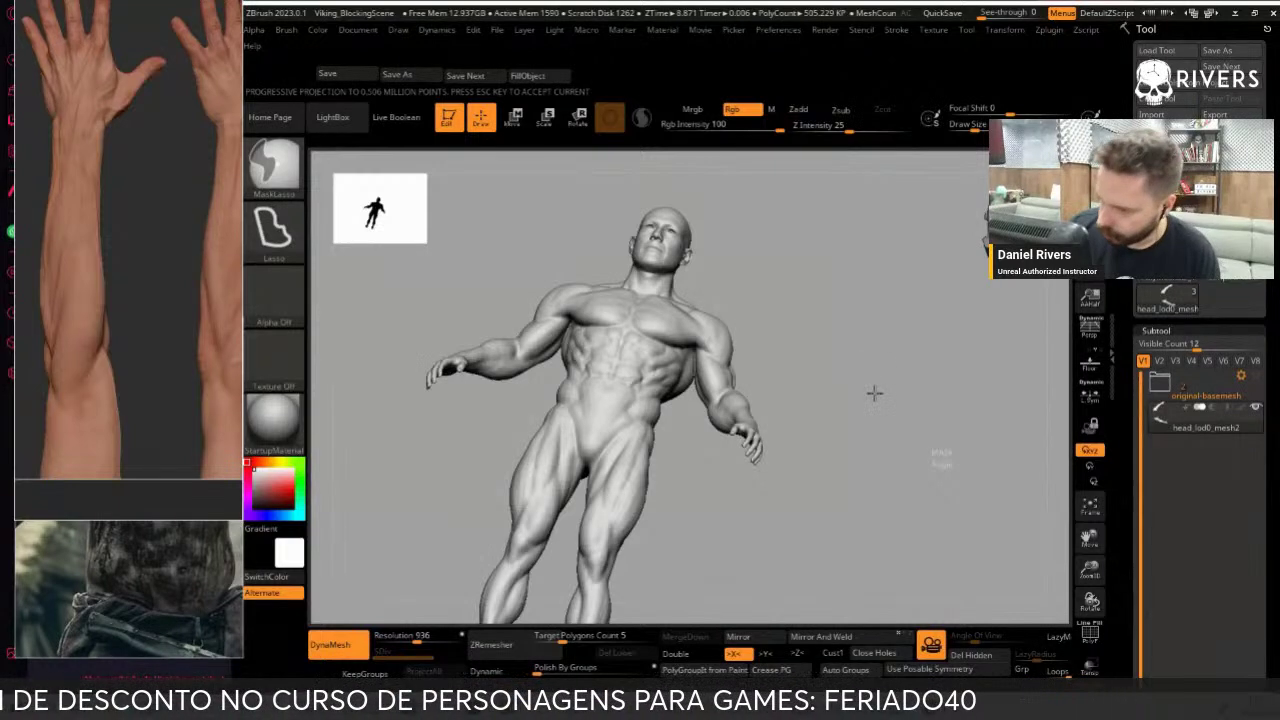
mouse_move(874, 393)
right_mouse_down()
mouse_move(943, 457)
mouse_move(880, 457)
mouse_move(871, 420)
mouse_move(849, 414)
mouse_move(771, 443)
mouse_move(820, 517)
mouse_move(803, 527)
mouse_move(629, 429)
right_mouse_up()
key("b")
key("m")
key("v")
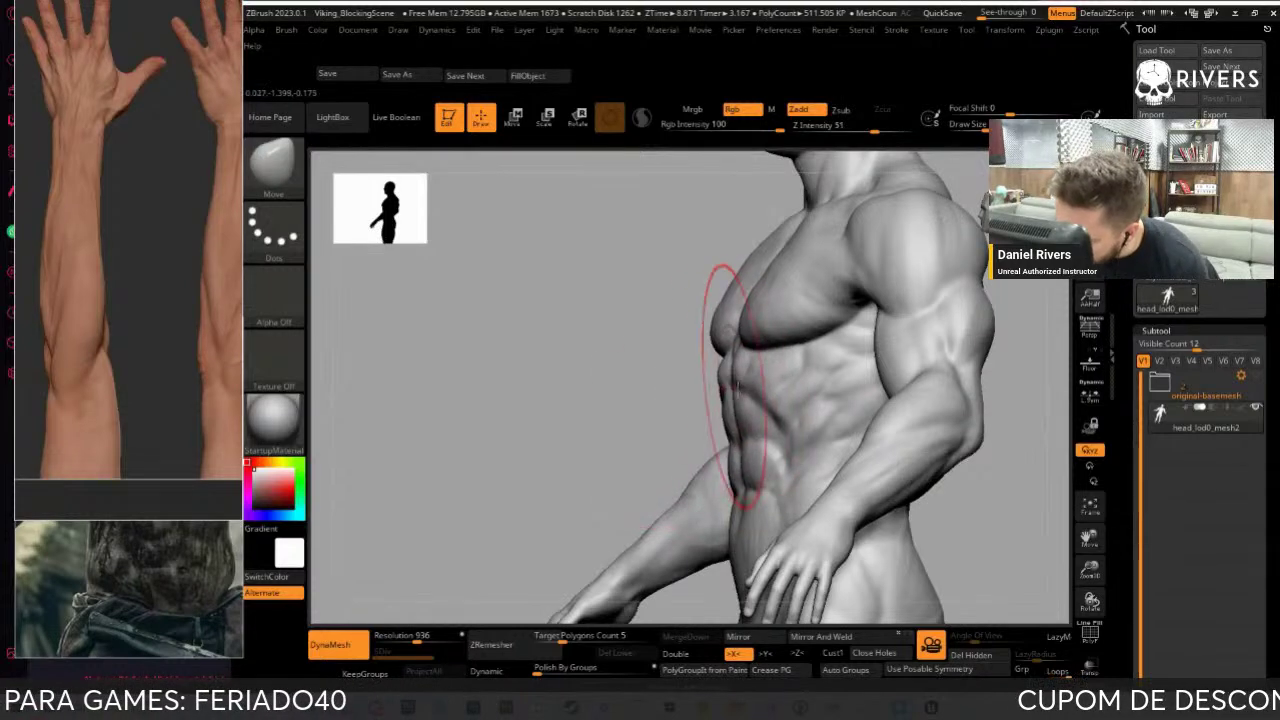
right_click_drag(700, 414, 700, 294)
mouse_move(771, 429)
right_mouse_down()
mouse_move(885, 398)
mouse_move(851, 343)
mouse_move(893, 275)
mouse_move(700, 400)
right_mouse_up()
Build up and carve the abdominal forms from the front with ClayBuildup and DamStandard
key("b")
key("c")
key("b")
right_click_drag(529, 529, 856, 511, "alt")
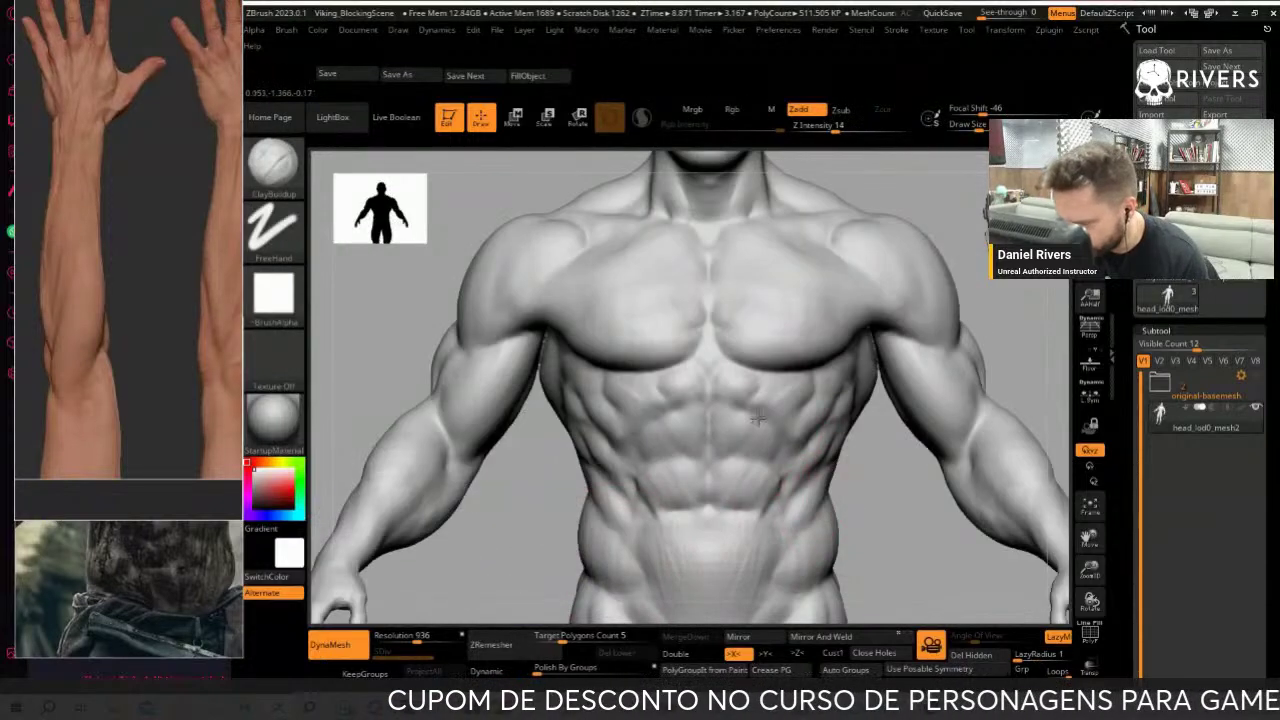
key("s")
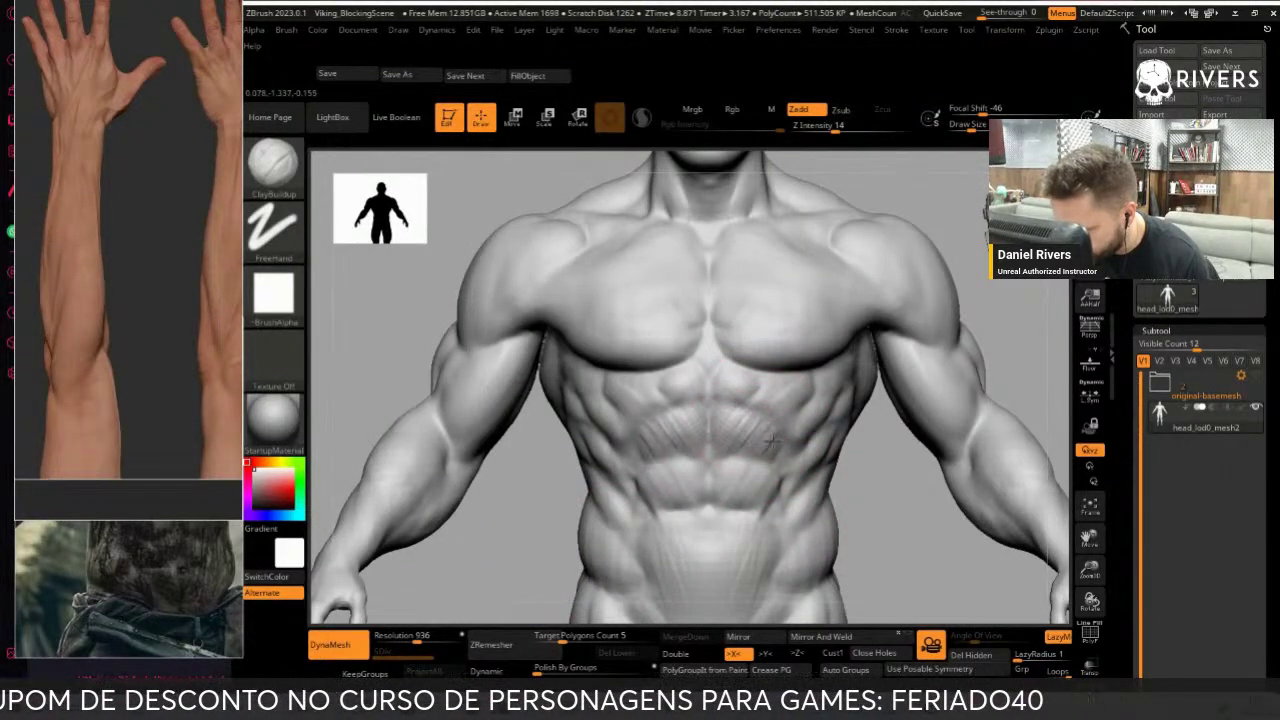
key("b")
key("d")
key("s")
key("b")
key("c")
key("b")
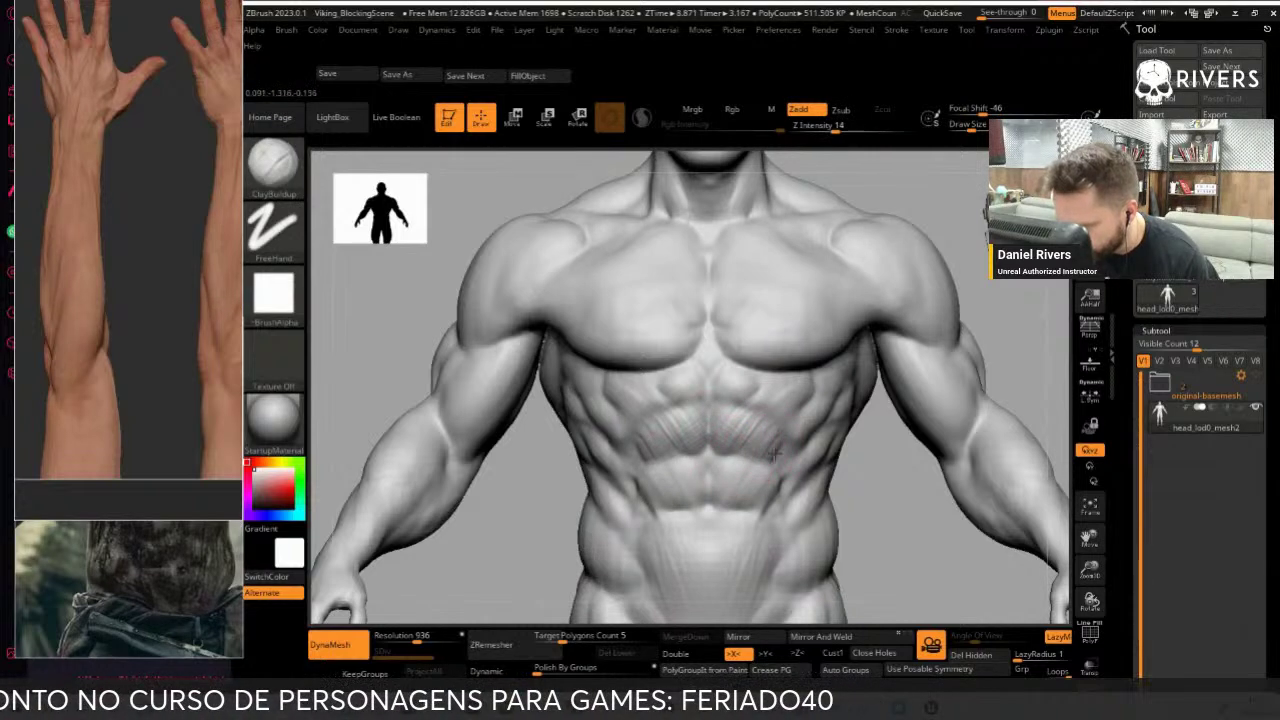
key("b")
key("d")
key("s")
Sculpt the torso from three-quarter angles and shrink the brush for finer ab detail
left_click_drag(829, 457, 820, 508)
mouse_move(600, 563)
left_mouse_down()
mouse_move(608, 523)
mouse_move(600, 563)
mouse_move(770, 450)
left_mouse_up()
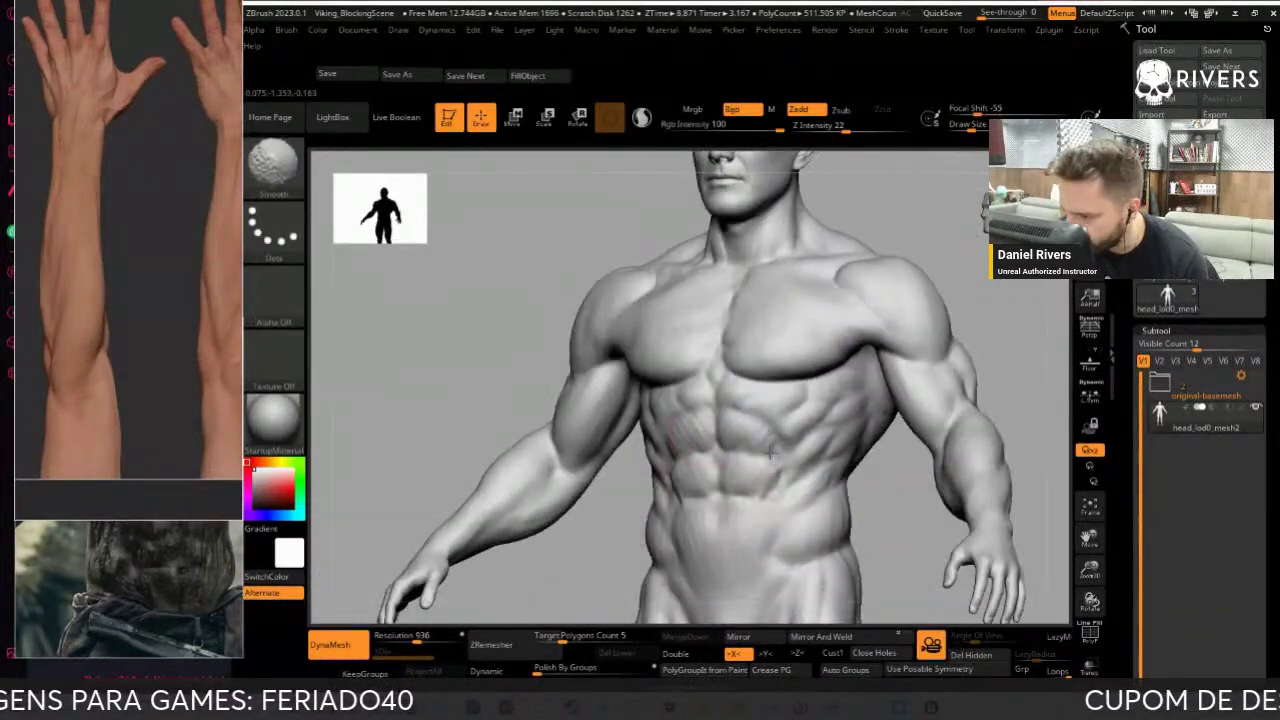
mouse_move(998, 305)
left_mouse_down()
mouse_move(1023, 320)
mouse_move(1003, 329)
mouse_move(1006, 352)
left_mouse_up()
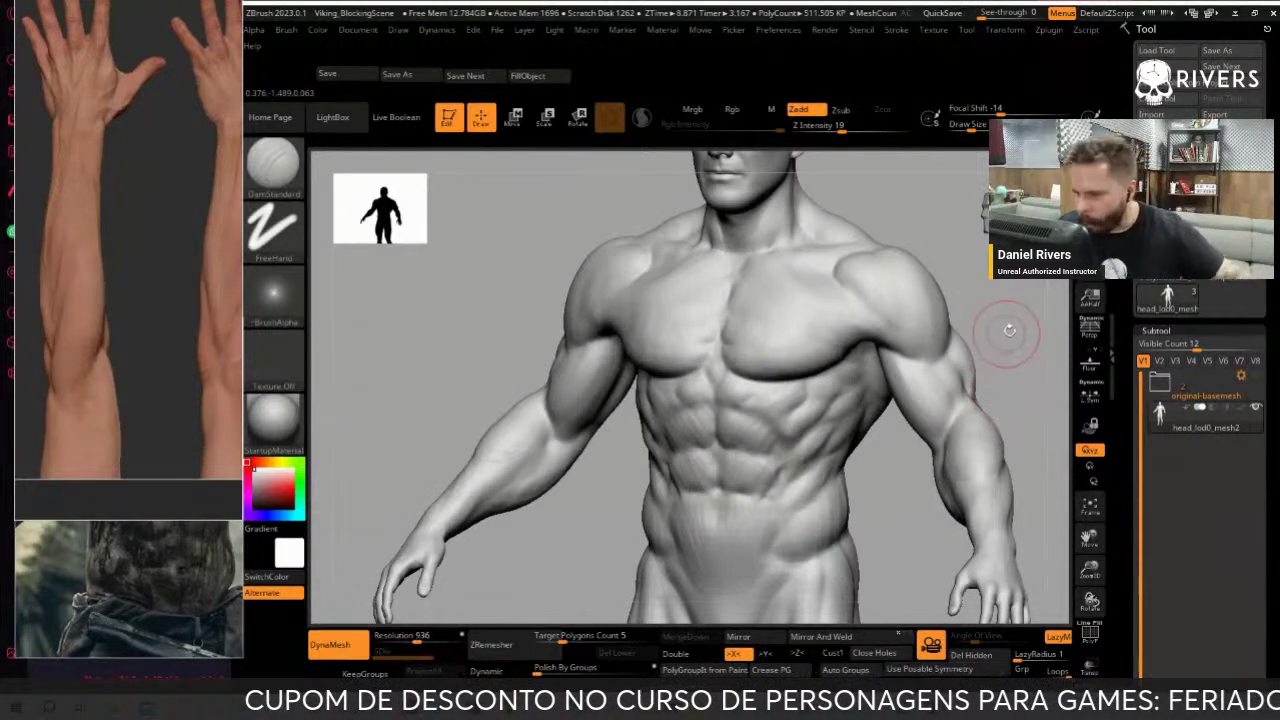
left_click_drag(1008, 334, 931, 420)
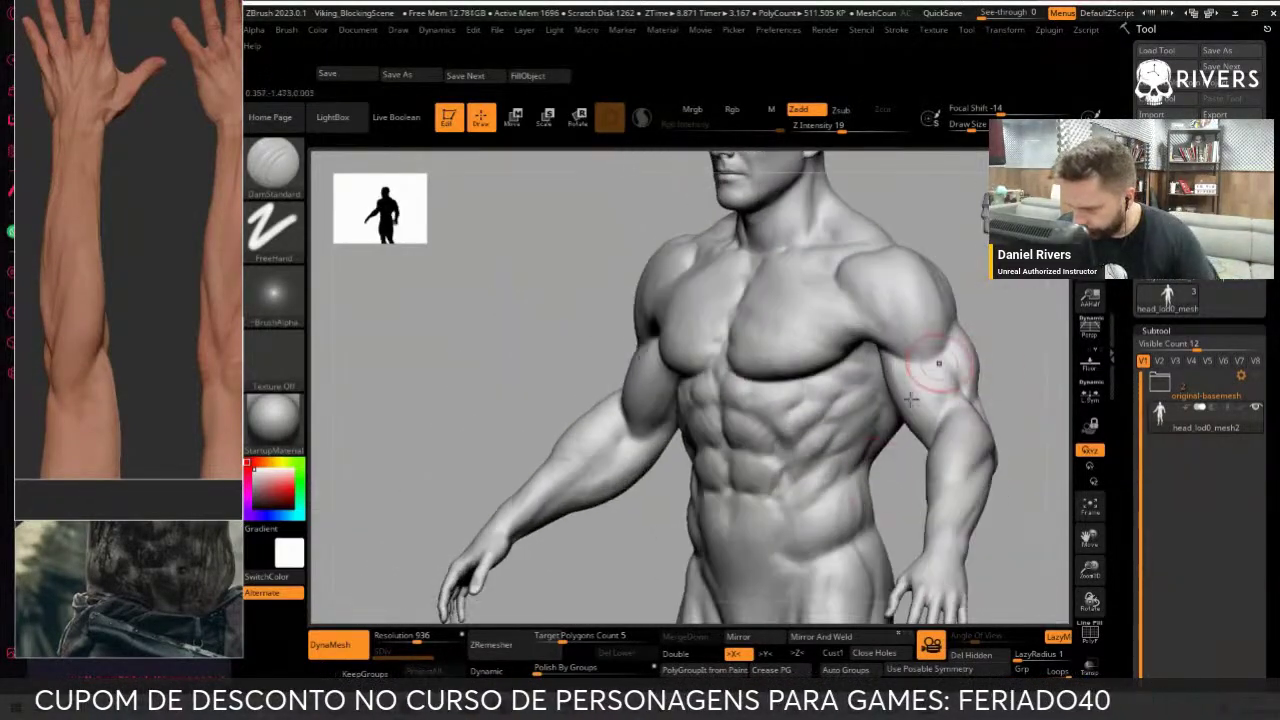
left_click_drag(901, 496, 730, 425)
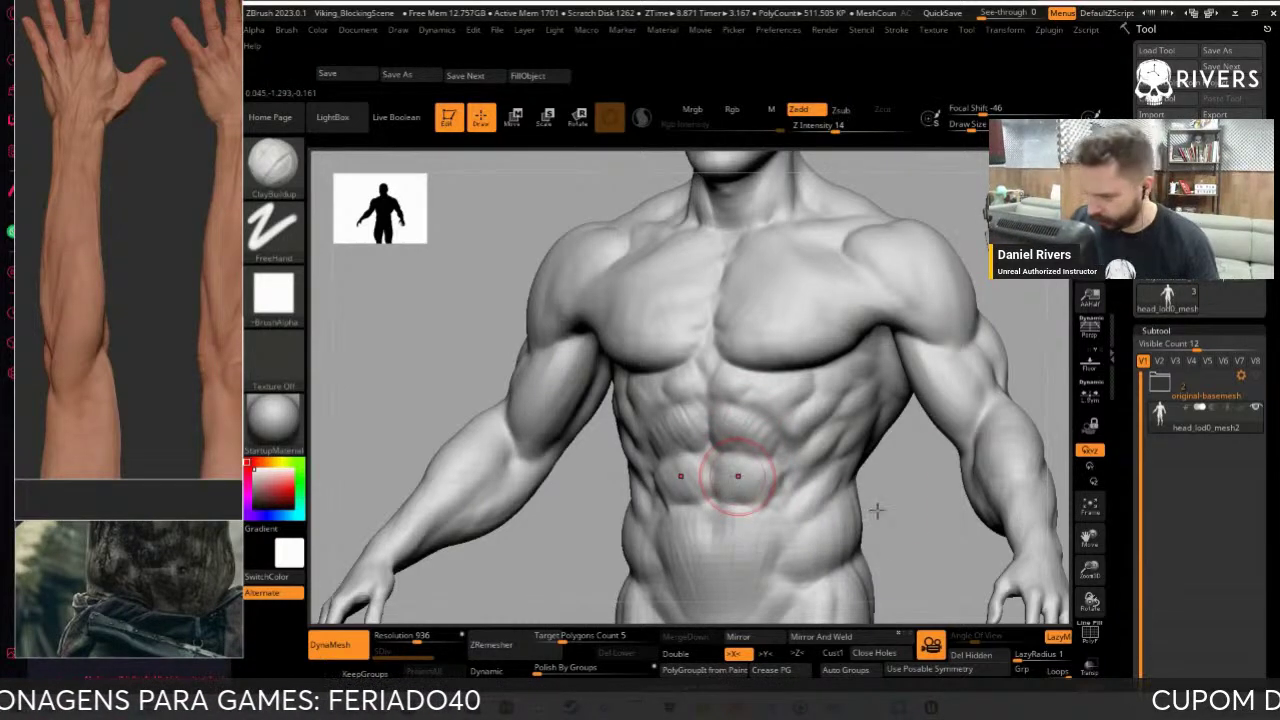
left_click_drag(737, 476, 753, 421)
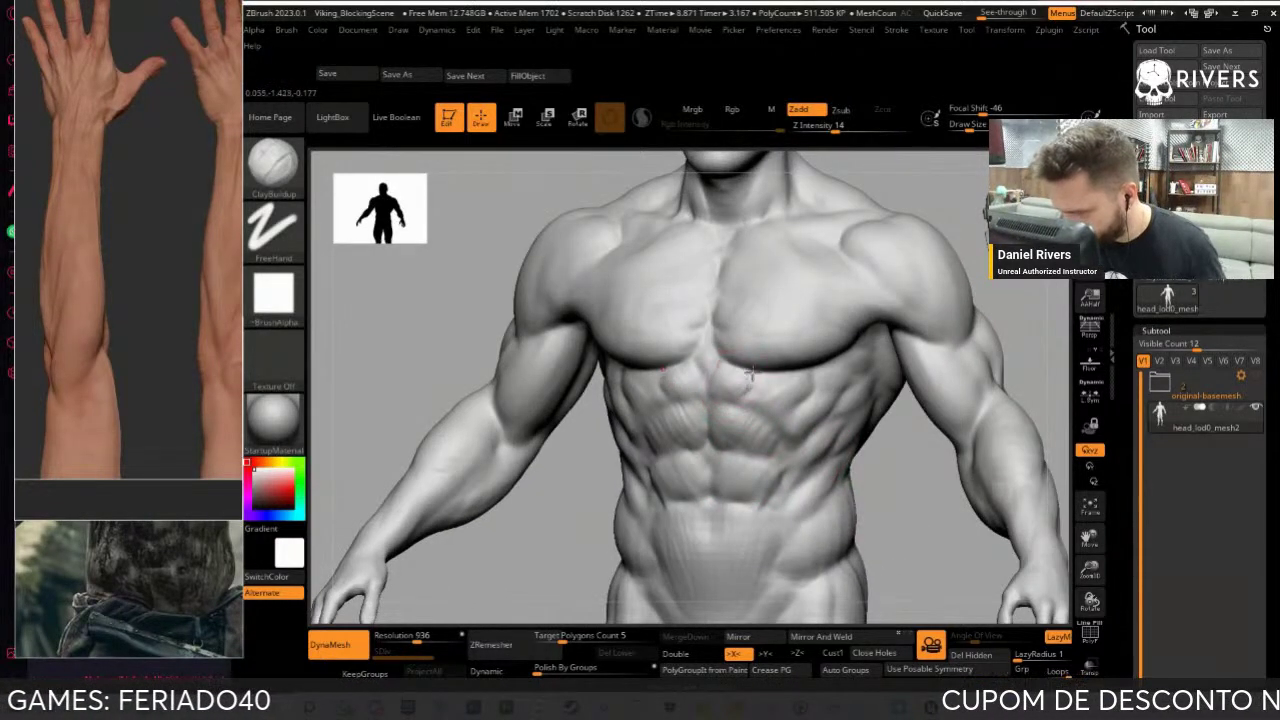
key("s")
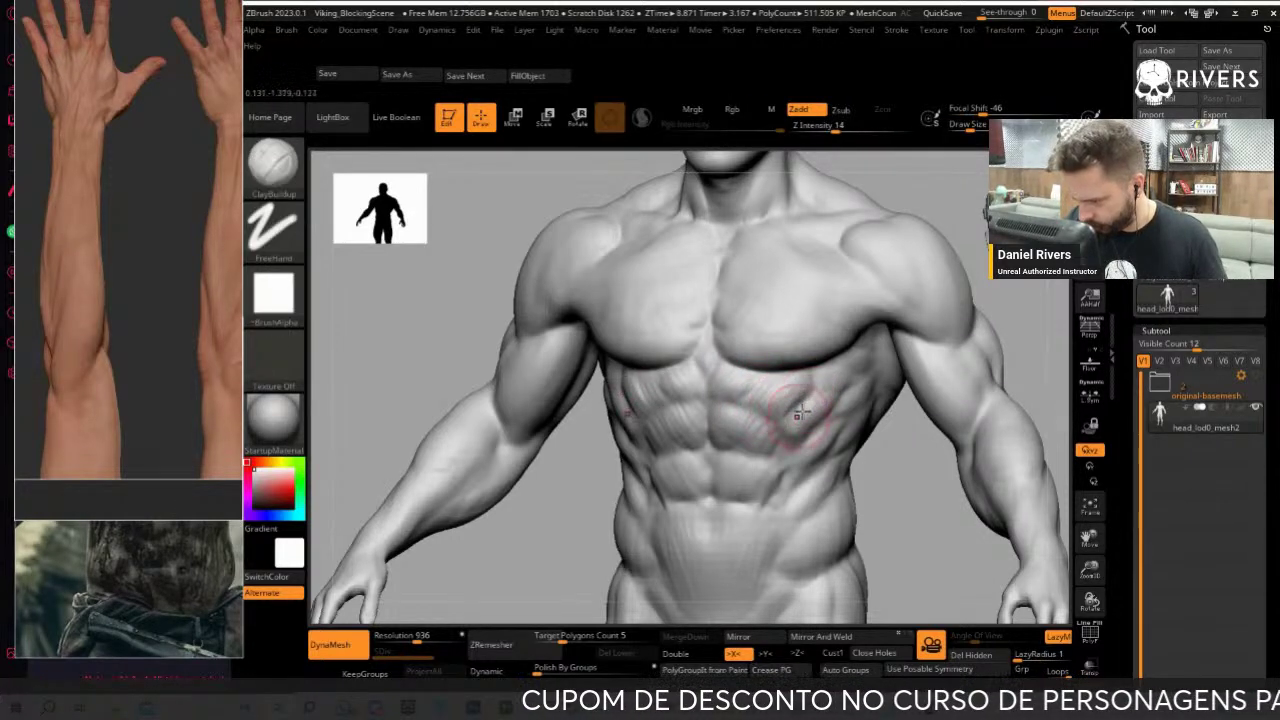
Alternate DamStandard and ClayBuildup on the abs, then smooth their surface
key("b")
key("d")
key("s")
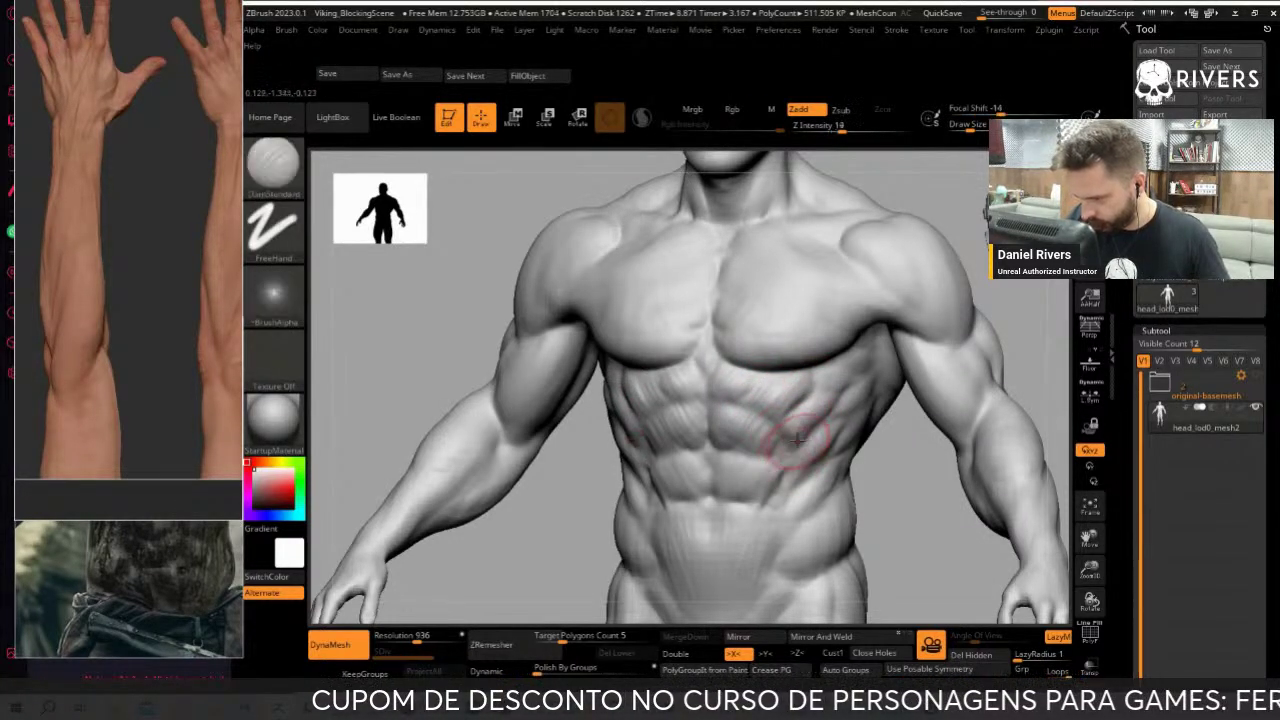
key("b")
key("c")
key("b")
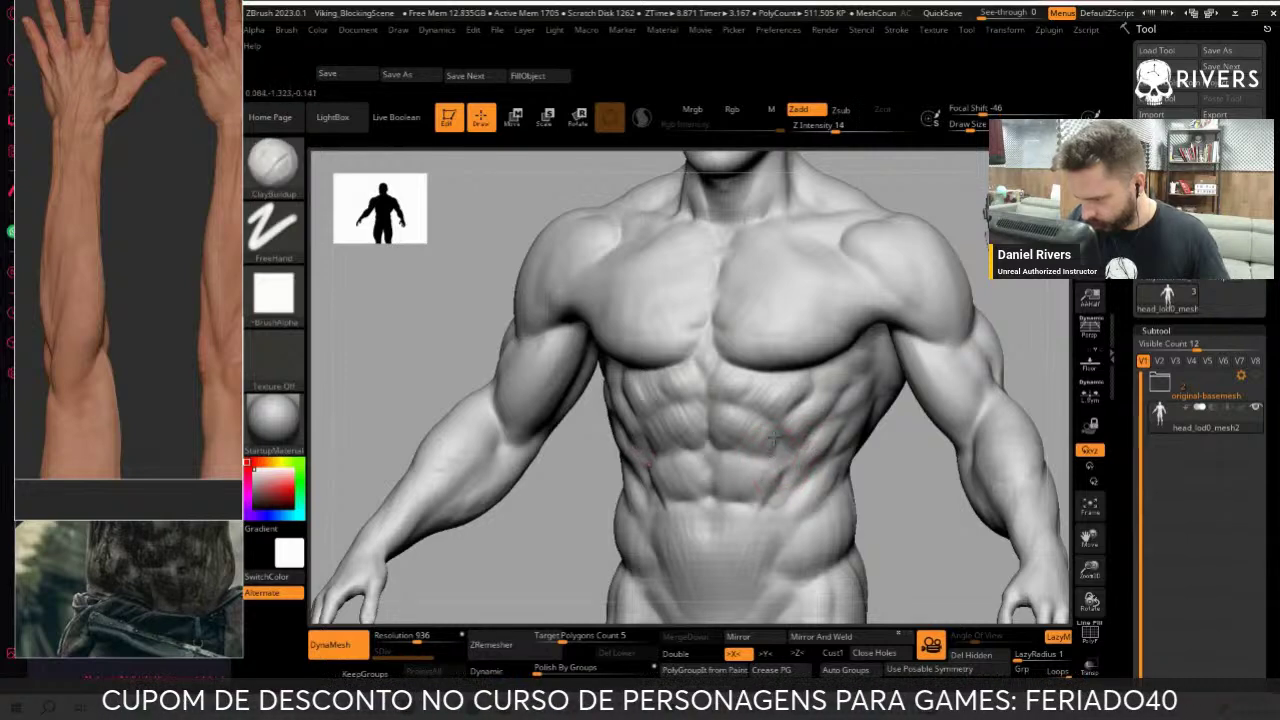
key("b")
key("d")
key("s")
key("b")
key("c")
key("b")
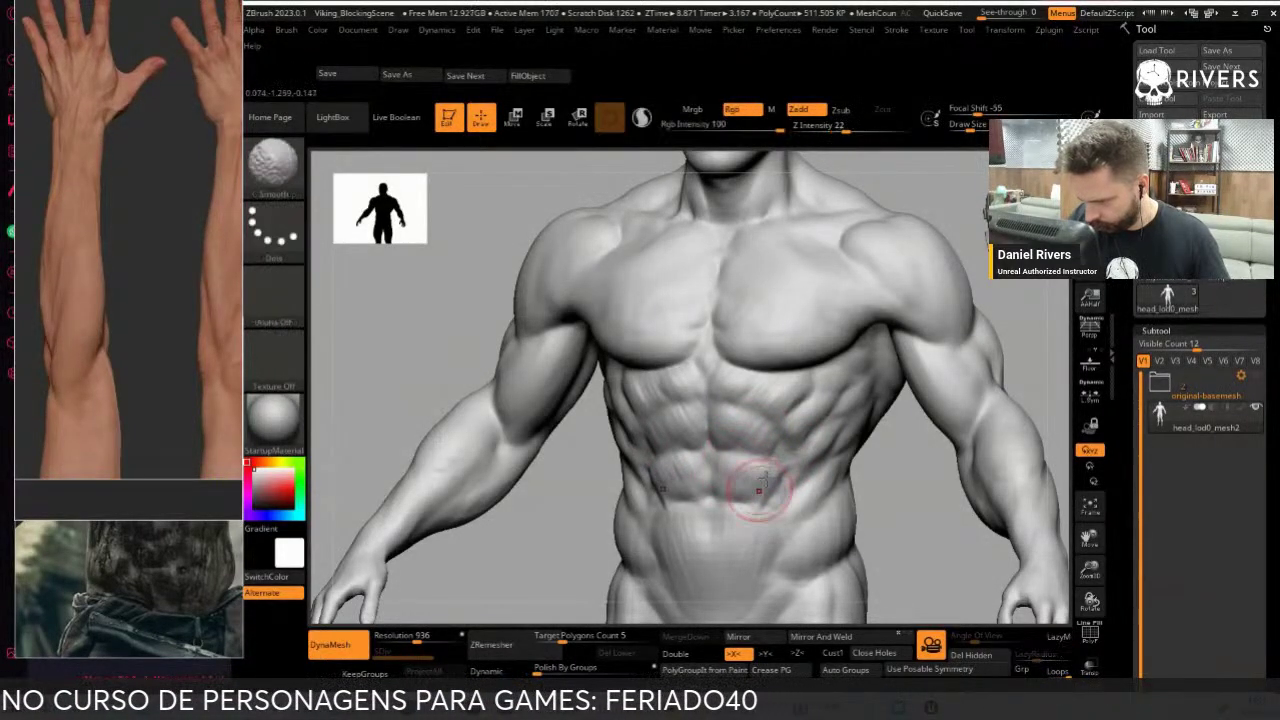
left_click_drag(750, 478, 733, 481, "shift")
mouse_move(828, 503)
right_mouse_down()
mouse_move(880, 500)
mouse_move(857, 537)
mouse_move(705, 500)
right_mouse_up()
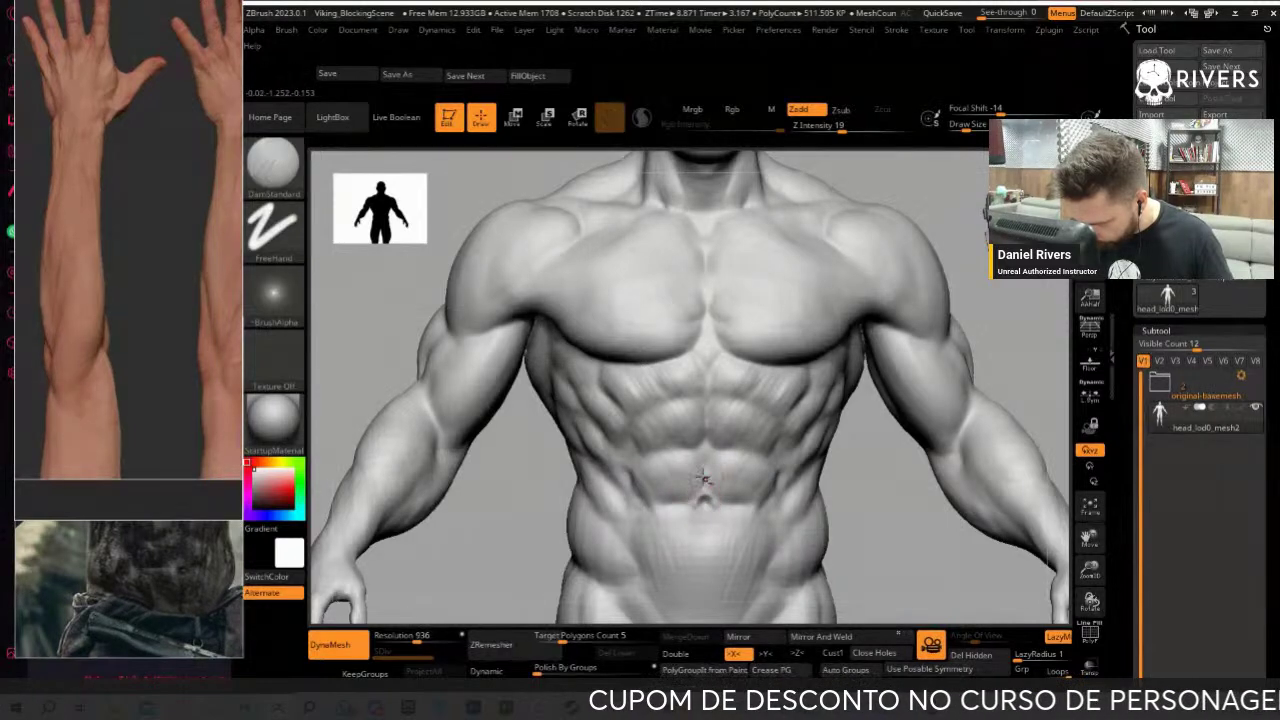
Add clay and carve a crease into the left side of the abdomen
key("b")
key("c")
key("b")
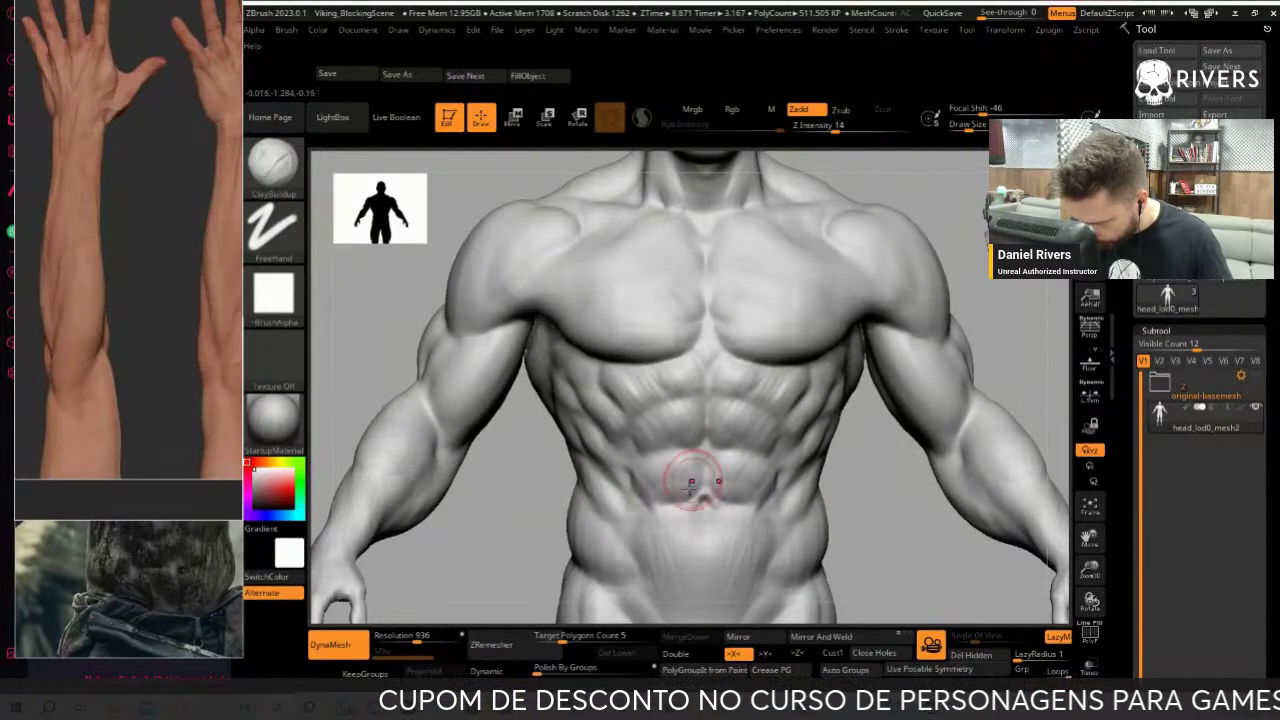
right_click_drag(660, 472, 620, 452)
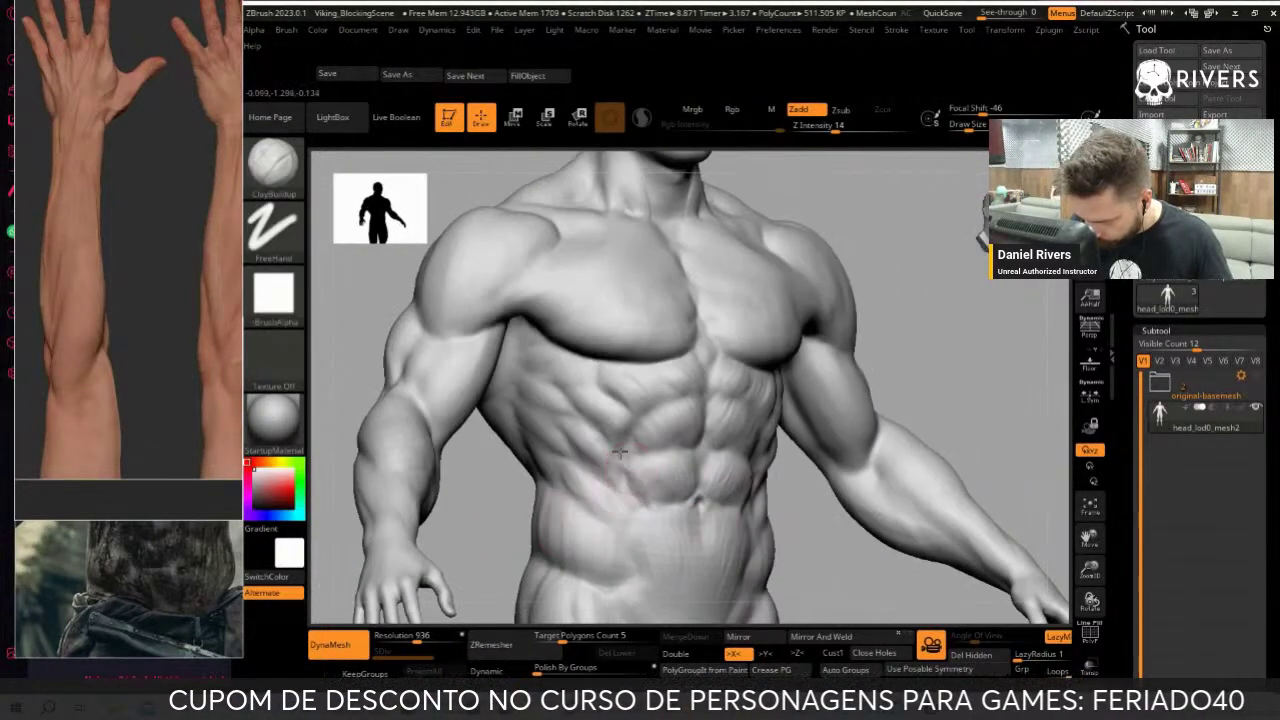
key("b")
key("d")
key("s")
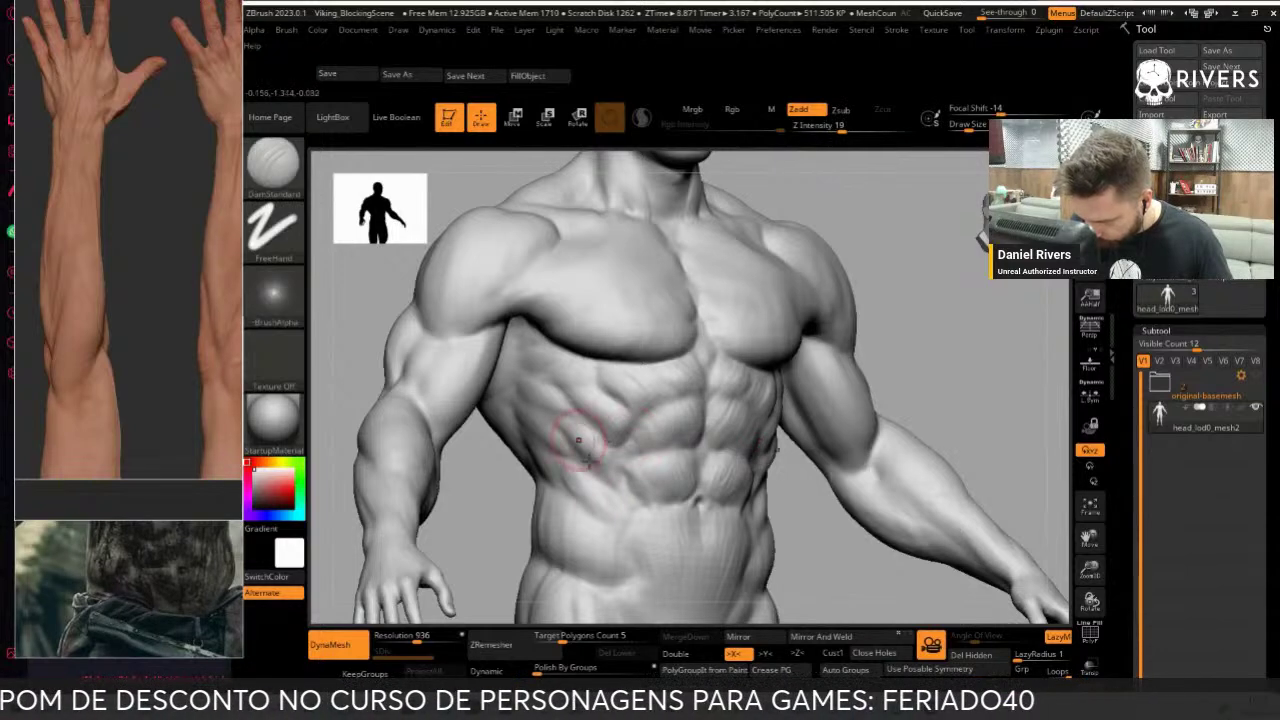
left_click_drag(625, 460, 632, 460)
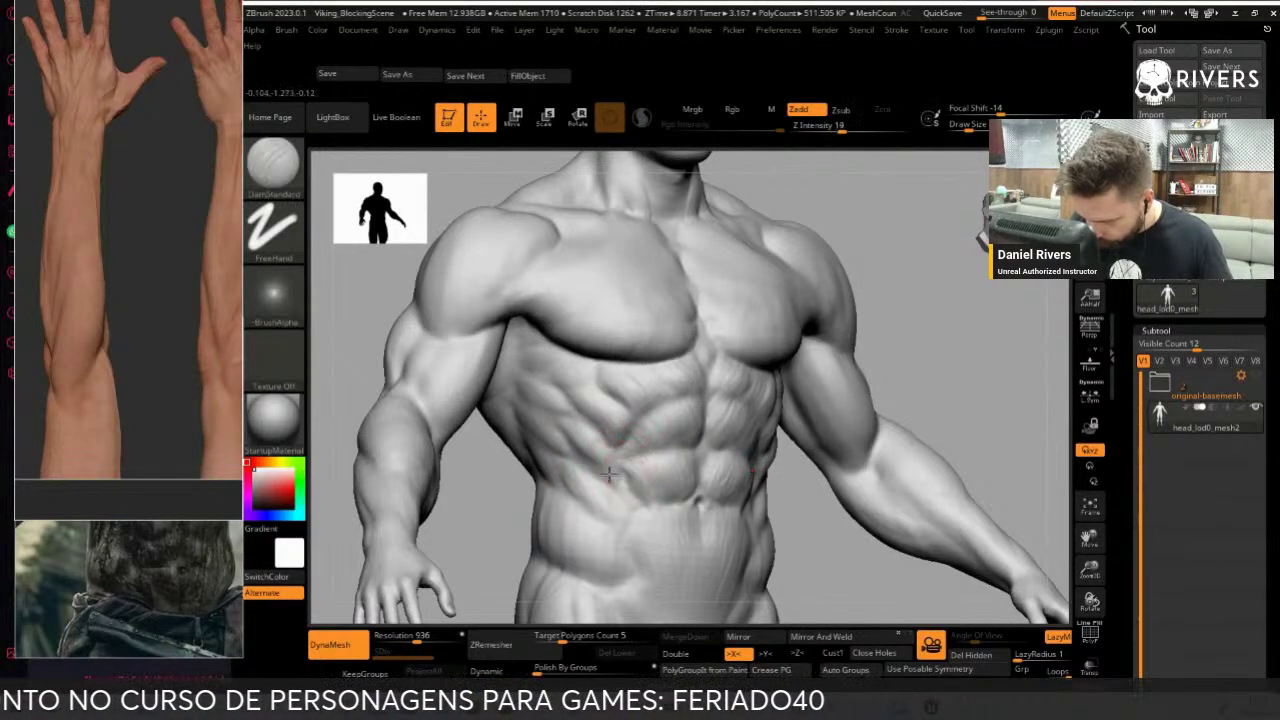
mouse_move(954, 429)
right_mouse_down("shift")
mouse_move(835, 360)
mouse_move(971, 357)
mouse_move(857, 273)
mouse_move(951, 351)
mouse_move(600, 429)
right_mouse_up("shift")
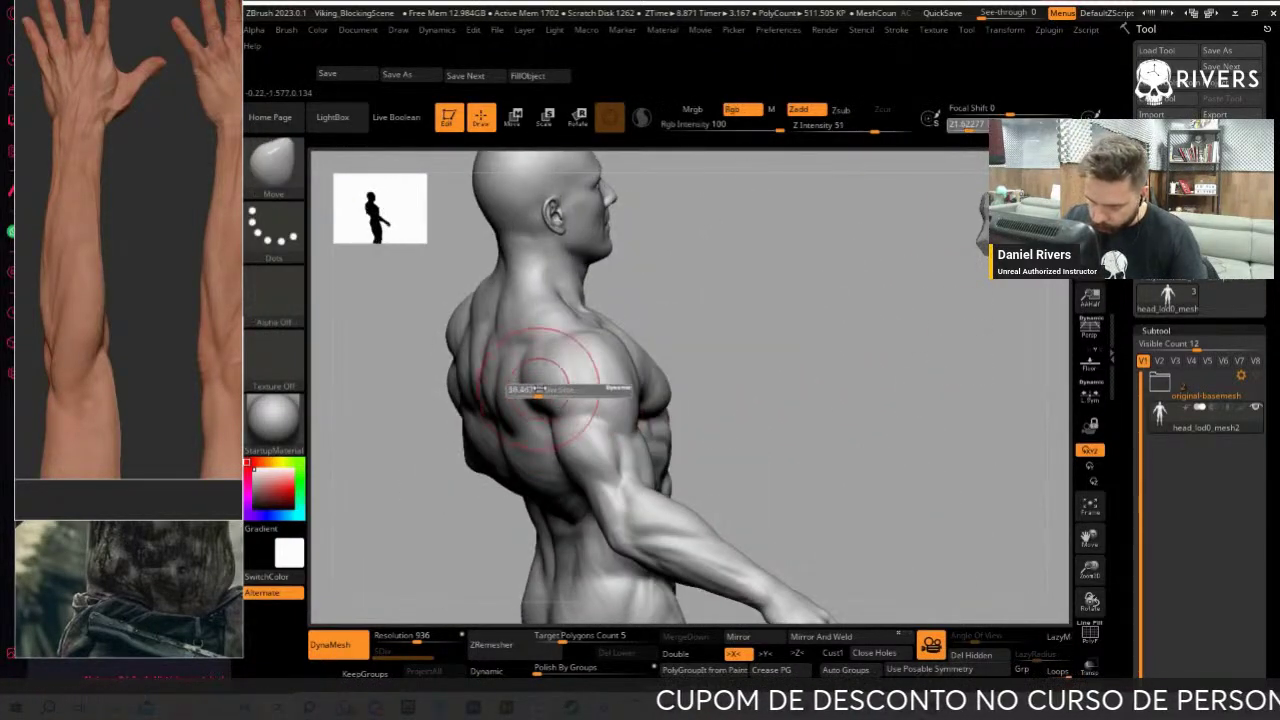
From a side view, enlarge the brush to reshape the back and shoulders and smooth the arm
mouse_move(540, 388)
right_mouse_down()
mouse_move(697, 289)
mouse_move(743, 303)
right_mouse_up()
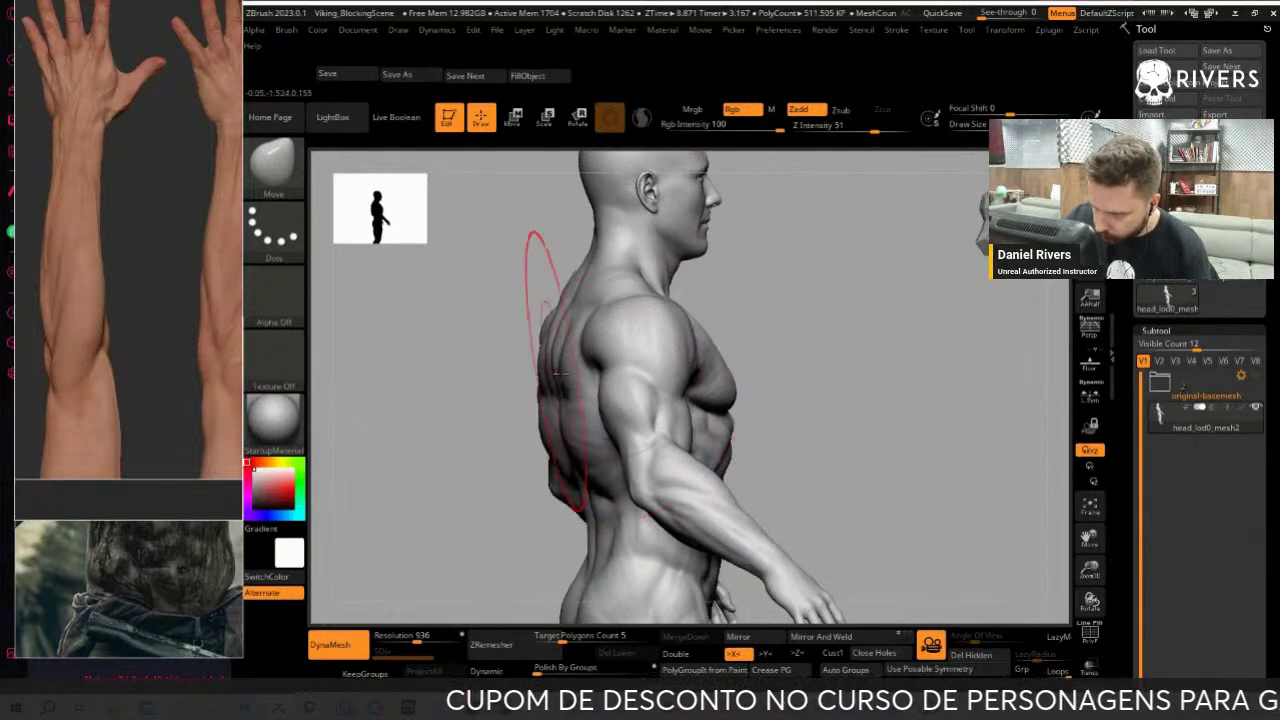
mouse_move(556, 372)
right_mouse_down("shift")
mouse_move(414, 480)
mouse_move(777, 357)
mouse_move(803, 372)
mouse_move(880, 320)
mouse_move(579, 462)
mouse_move(823, 371)
right_mouse_up("shift")
key("s")
left_click_drag(666, 543, 771, 334, "shift")
mouse_move(800, 343)
right_mouse_down()
mouse_move(848, 359)
mouse_move(714, 334)
mouse_move(766, 329)
mouse_move(634, 320)
mouse_move(770, 345)
right_mouse_up()
Zoom out and orbit the whole figure to check its silhouette down to the legs
key("ctrl")
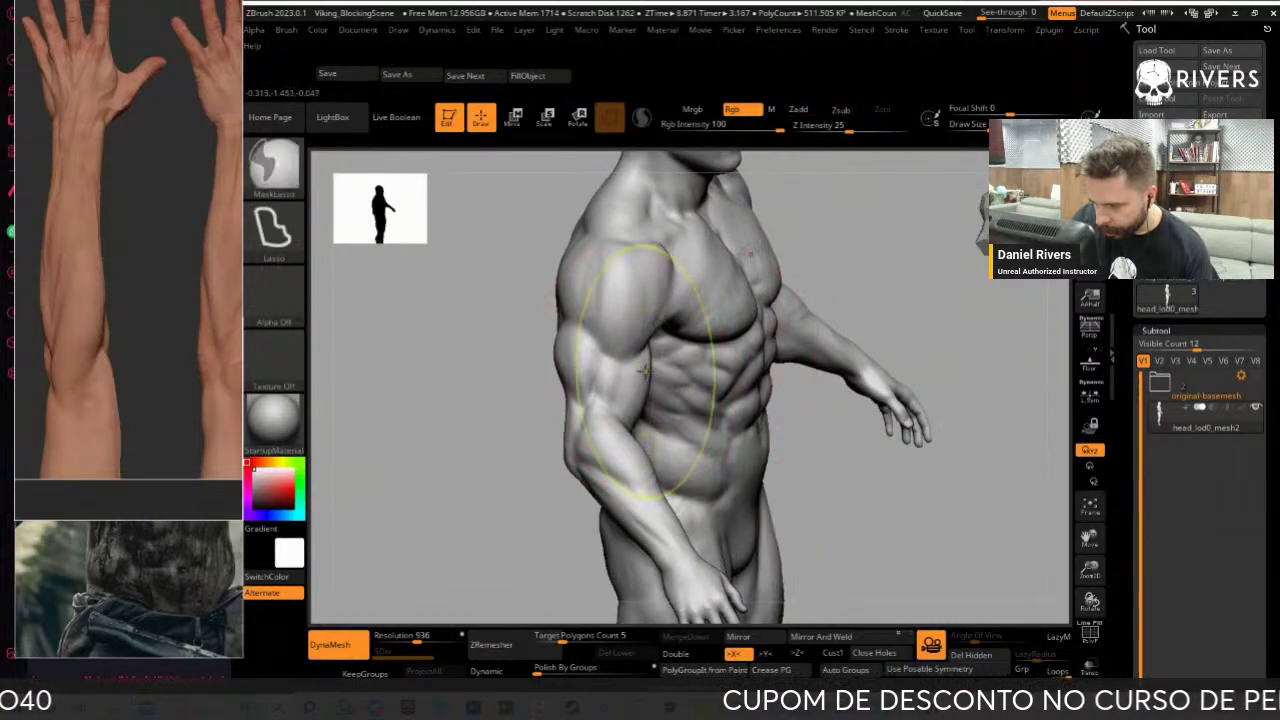
mouse_move(457, 471)
right_mouse_down("alt")
mouse_move(880, 266)
mouse_move(928, 469)
right_mouse_up("alt")
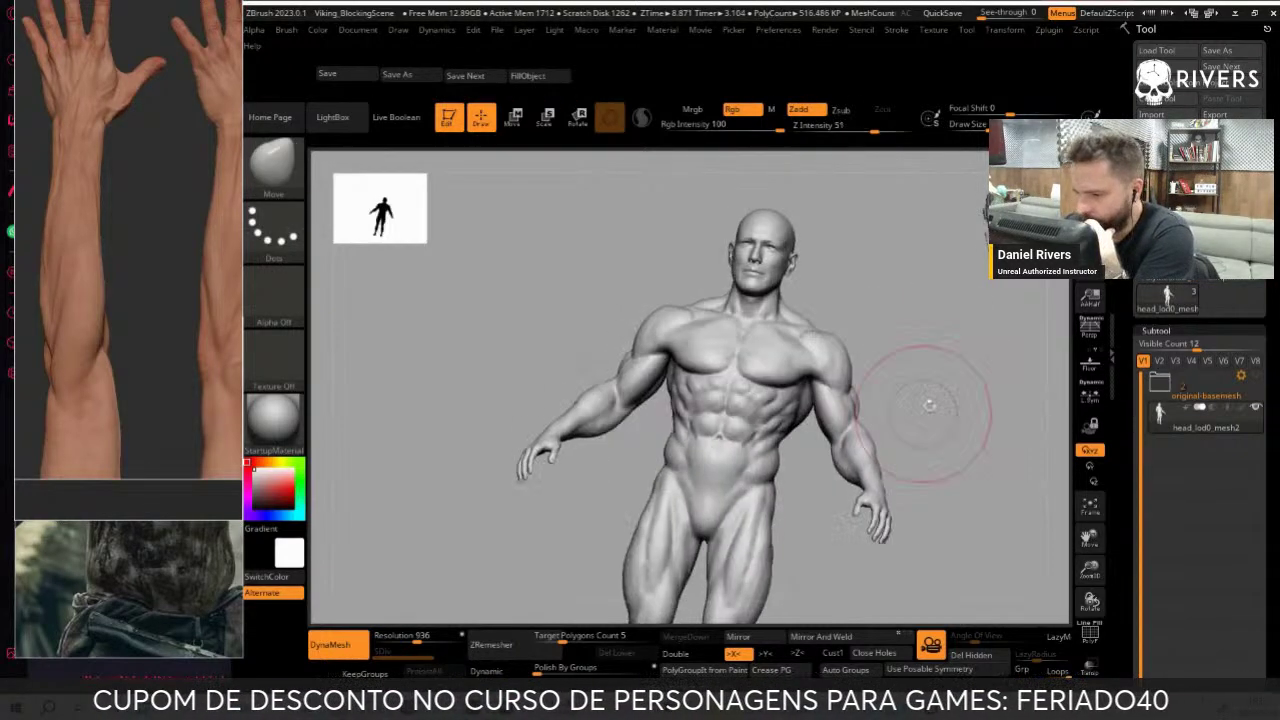
mouse_move(922, 375)
right_mouse_down()
mouse_move(980, 400)
mouse_move(978, 457)
right_mouse_up()
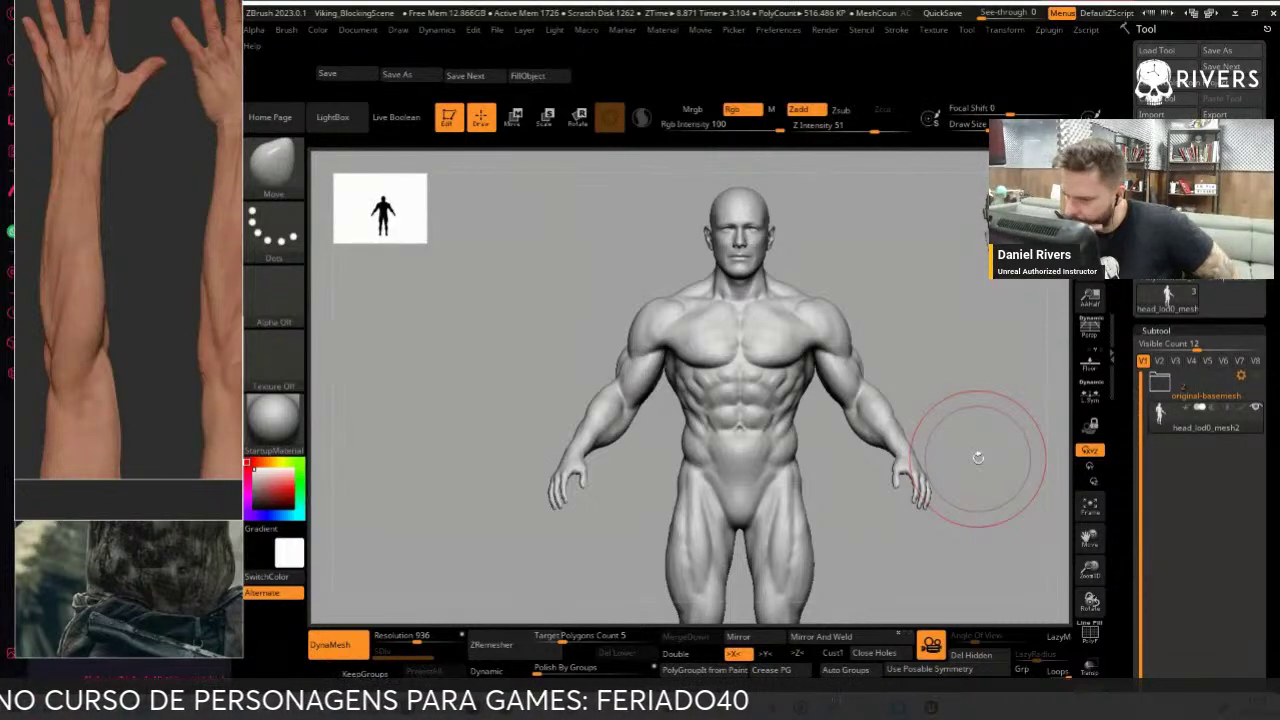
mouse_move(995, 590)
right_mouse_down("alt")
mouse_move(966, 369)
mouse_move(996, 471)
mouse_move(889, 480)
mouse_move(911, 482)
mouse_move(729, 400)
mouse_move(671, 343)
right_mouse_up("alt")
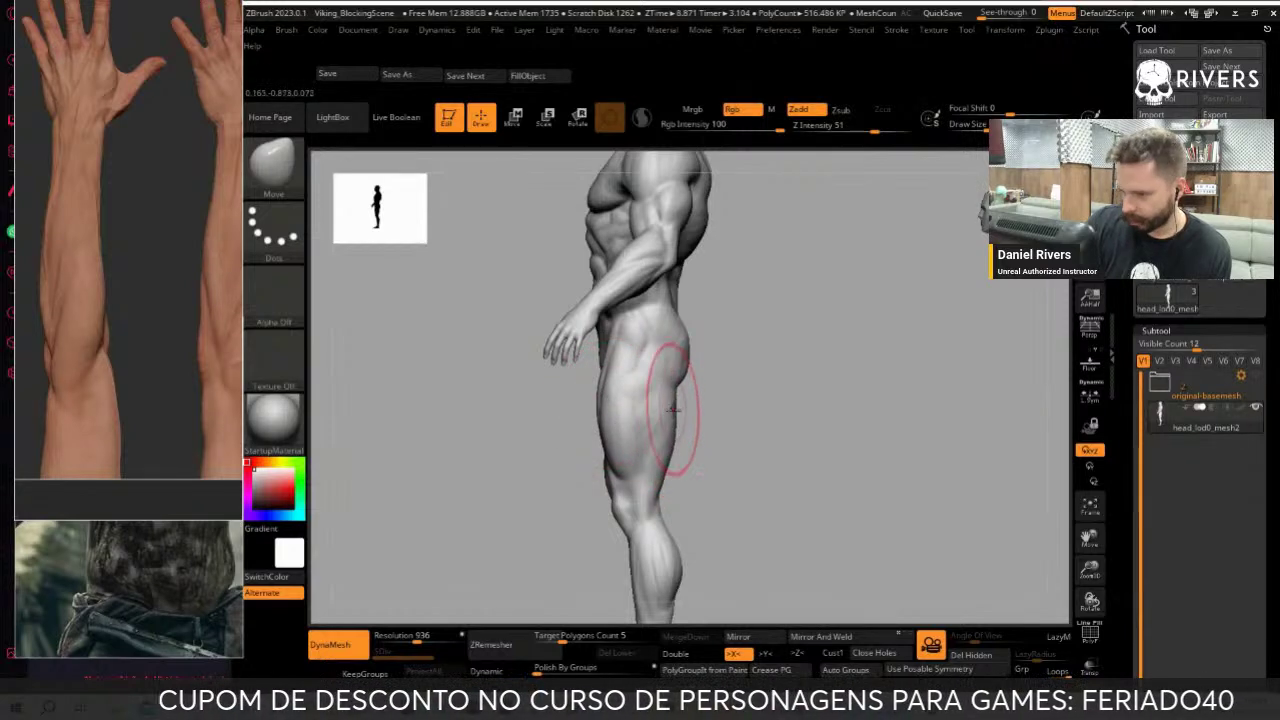
Carve crease lines into the back muscles from a straight back view
right_click_drag(682, 390, 697, 383)
key("b")
key("s")
key("t")
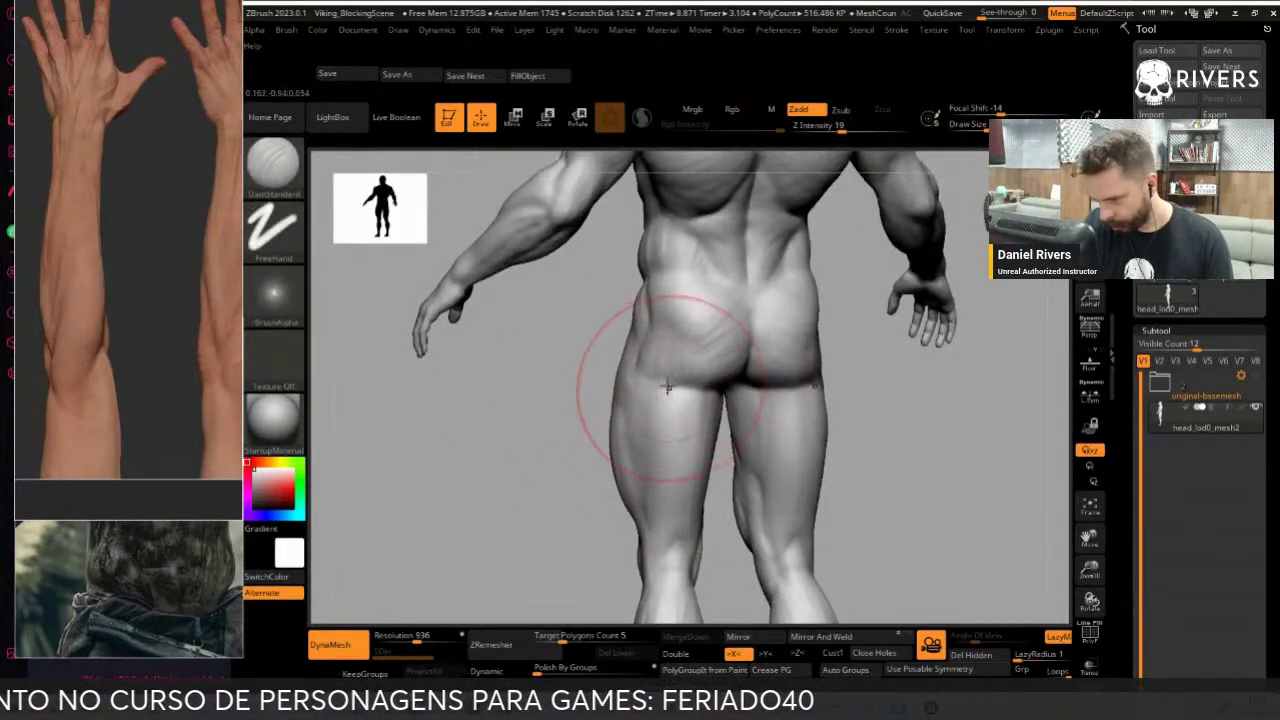
right_click_drag(682, 378, 691, 406)
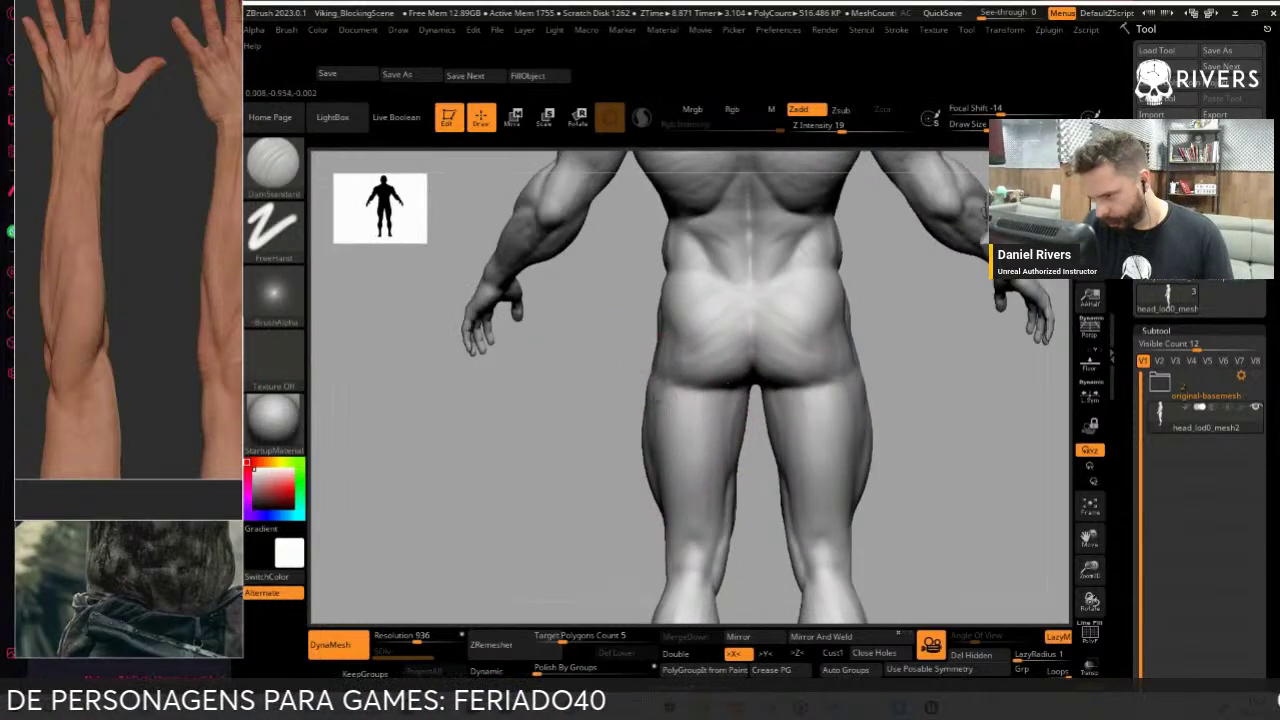
mouse_move(543, 471)
right_mouse_down()
mouse_move(748, 362)
mouse_move(552, 451)
mouse_move(659, 341)
right_mouse_up()
Build up clay and smooth the lower back above the hips
key("b")
key("c")
key("b")
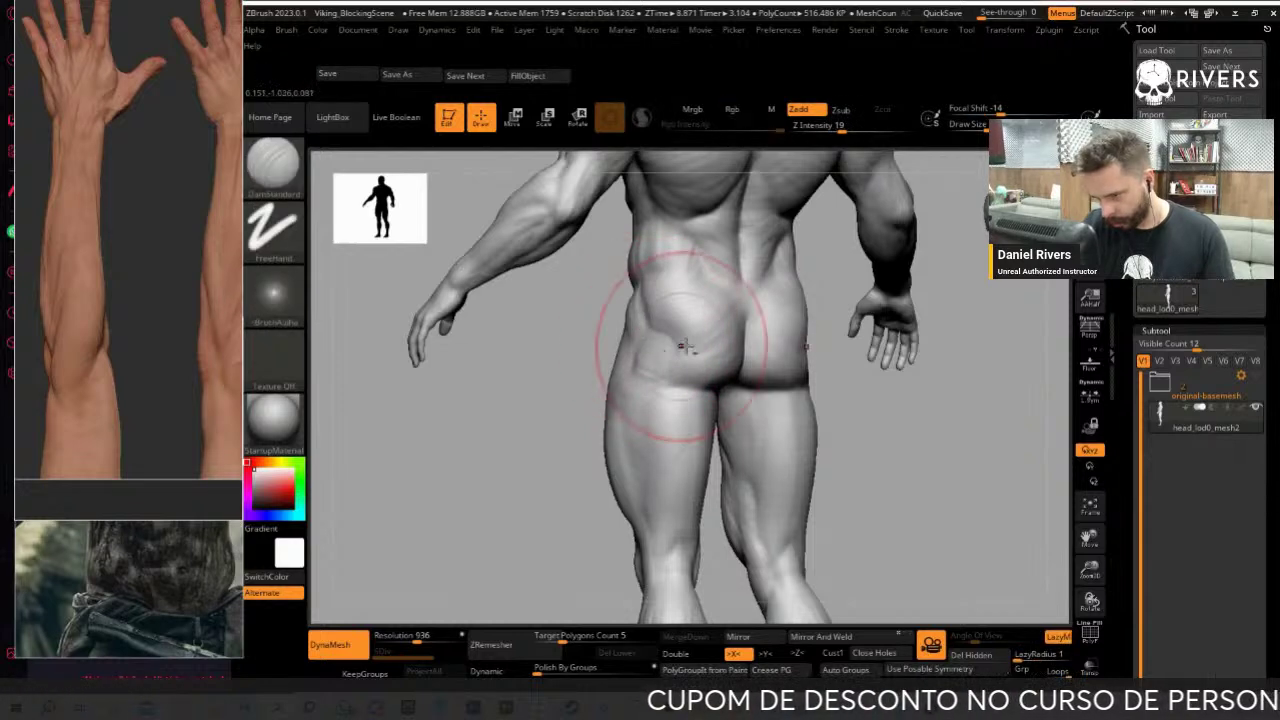
key("shift")
right_click_drag(664, 330, 671, 340)
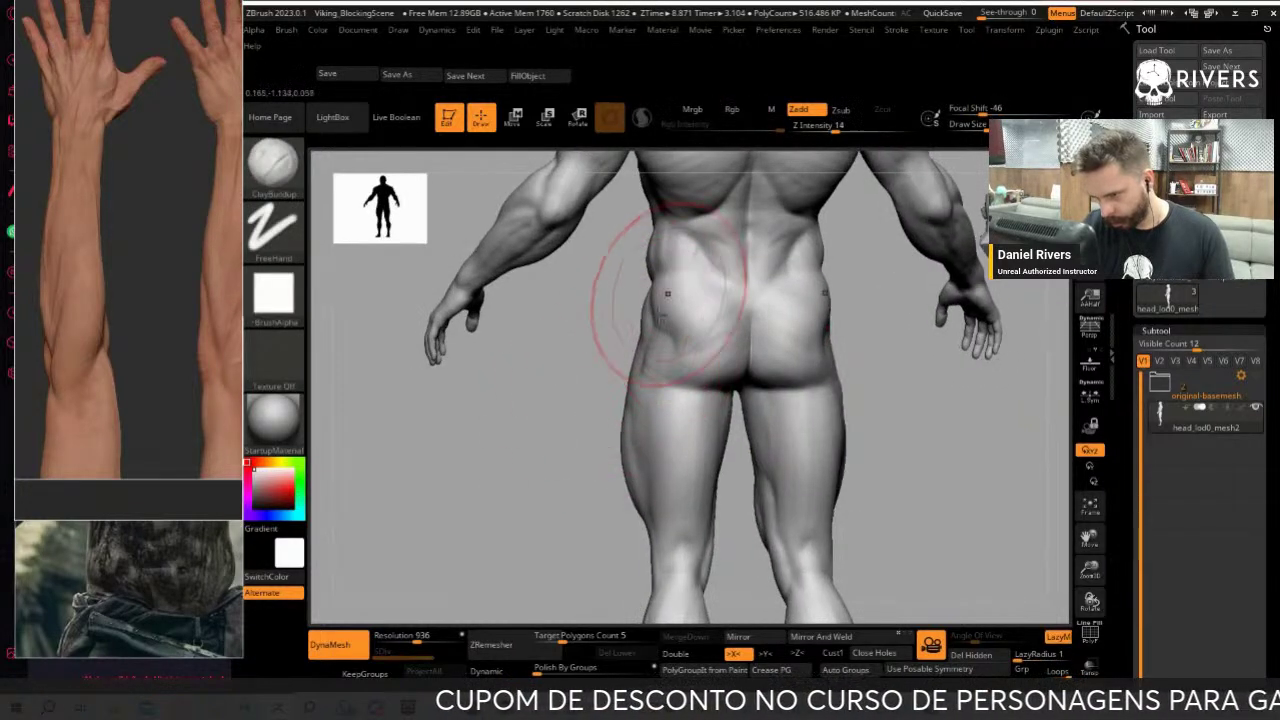
left_click_drag(694, 329, 657, 357, "shift")
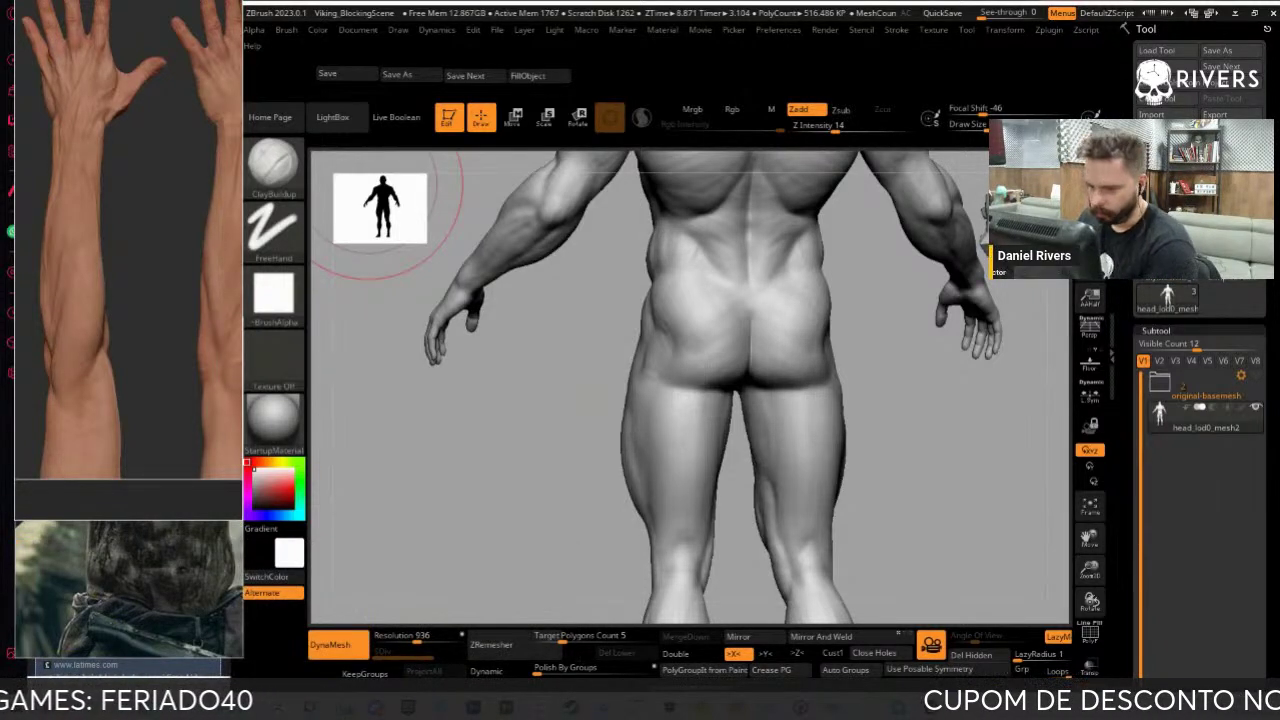
left_click_drag(943, 449, 600, 451)
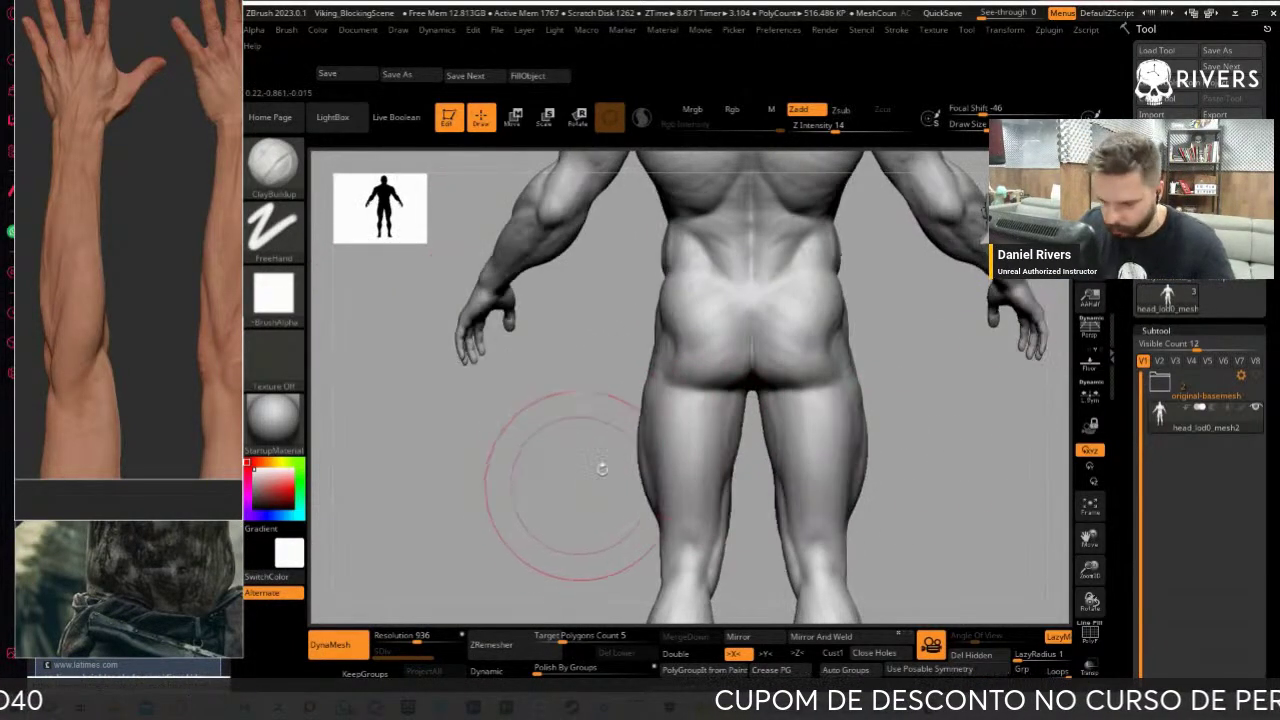
Cut sharper DamStandard separations into the back muscles from three-quarter back views
key("b")
key("d")
key("s")
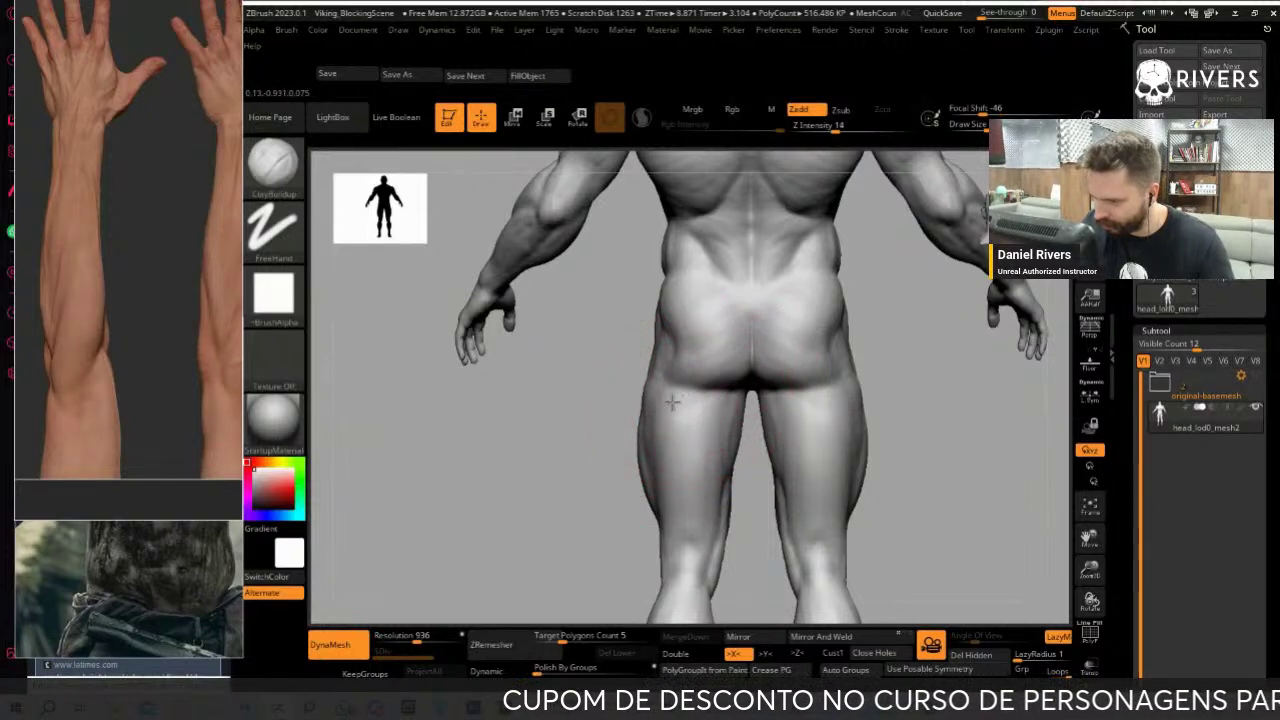
key("b")
key("d")
key("s")
mouse_move(647, 433)
left_mouse_down()
mouse_move(810, 520)
mouse_move(971, 529)
mouse_move(983, 577)
mouse_move(502, 587)
mouse_move(586, 523)
mouse_move(643, 506)
mouse_move(594, 534)
mouse_move(748, 267)
left_mouse_up()
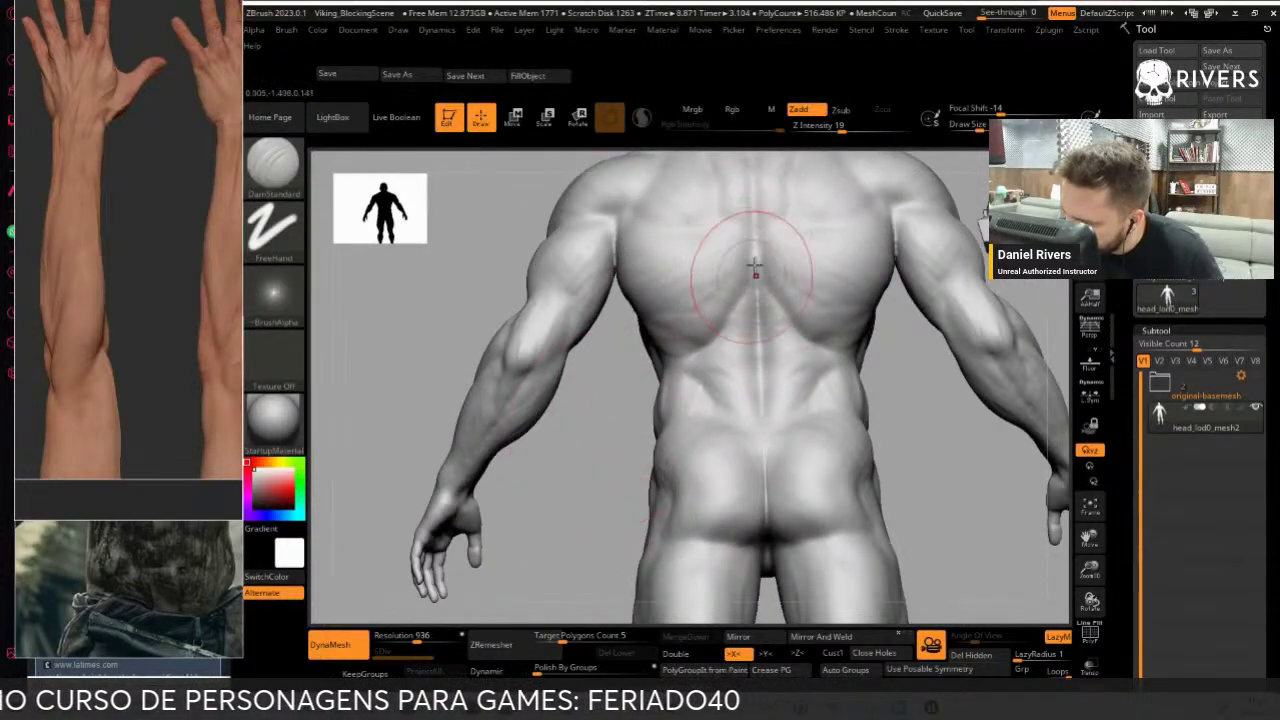
left_click_drag(728, 300, 737, 271)
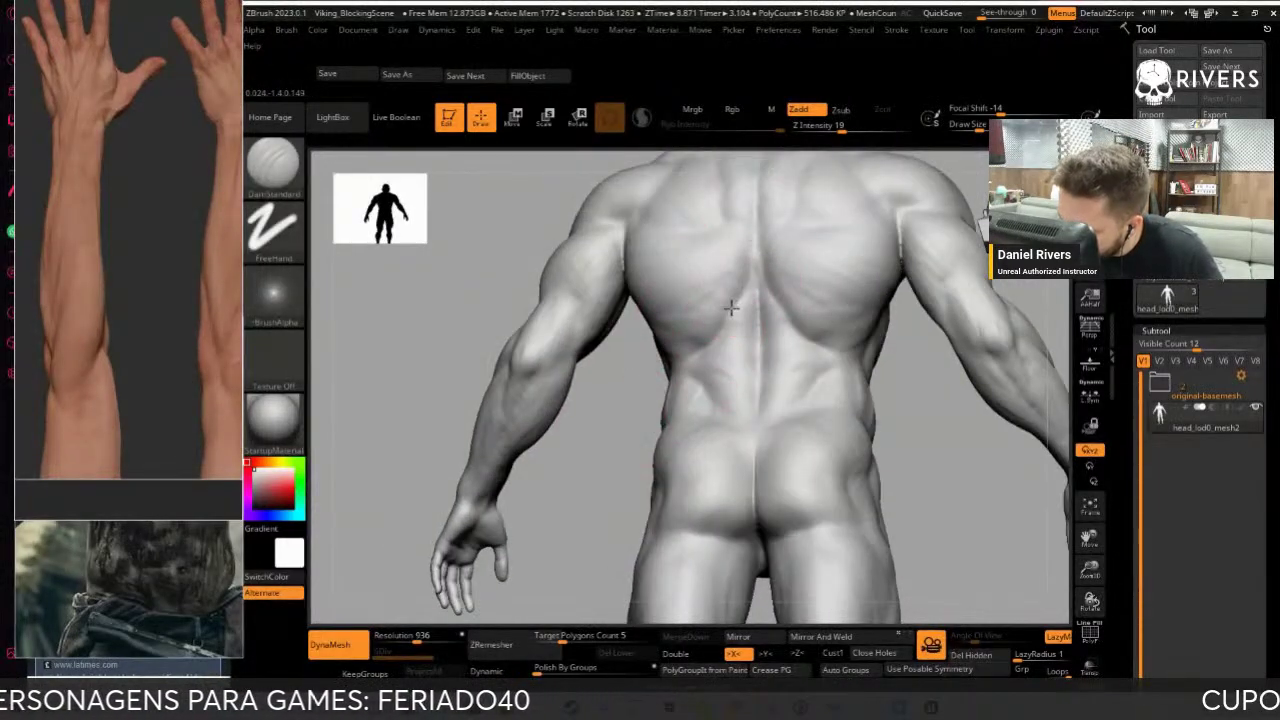
left_click_drag(636, 437, 722, 318)
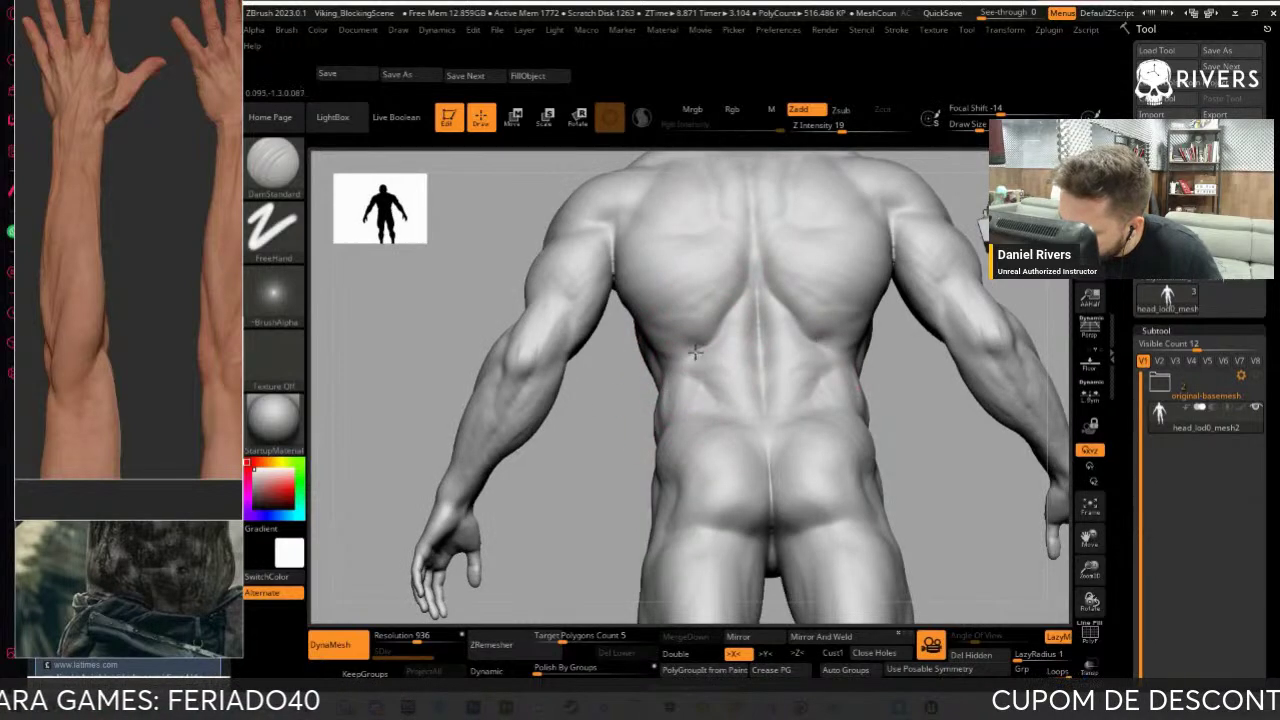
Build up clay on the back muscles viewed from above, alternating with DamStandard
key("b")
key("c")
key("b")
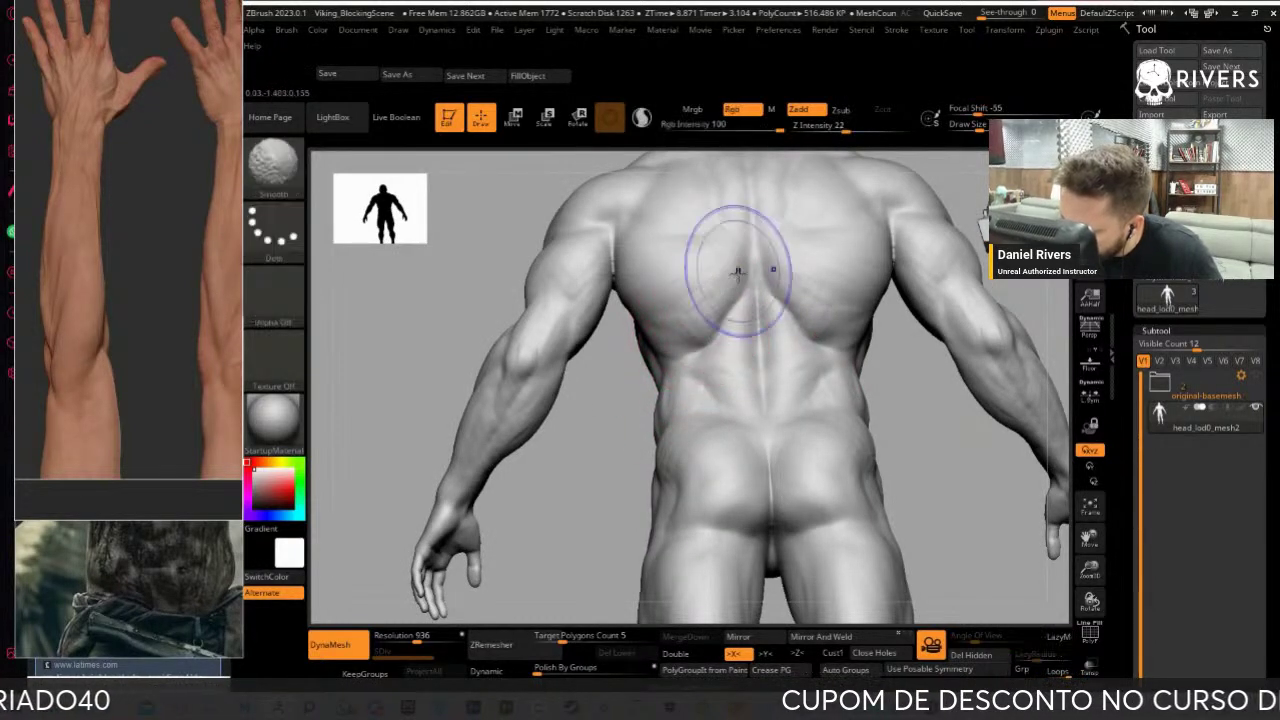
mouse_move(645, 395)
left_mouse_down()
mouse_move(621, 399)
mouse_move(551, 486)
mouse_move(596, 519)
left_mouse_up()
key("b")
key("d")
key("s")
Zoom out over the PureRef anatomy board and pan across to the leg sections
scroll(144, 268, "down", 5)
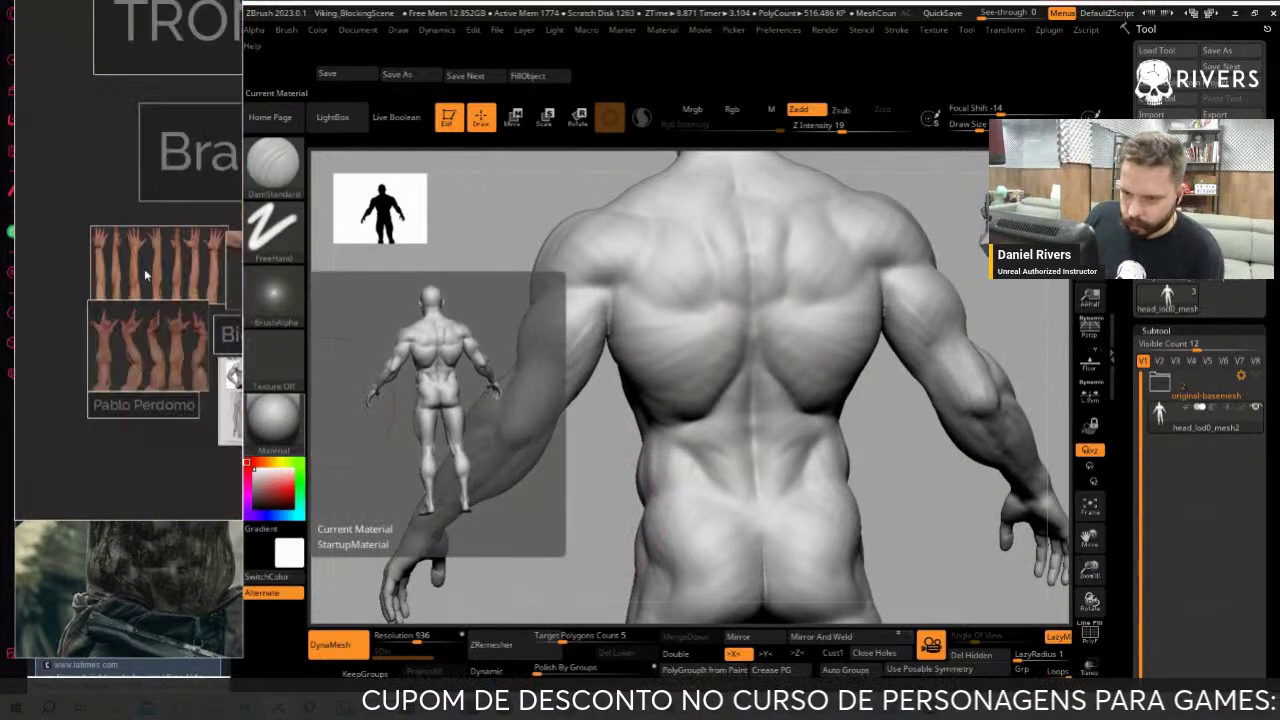
scroll(144, 268, "down", 2)
scroll(110, 352, "down", 2)
scroll(110, 352, "down", 3)
scroll(110, 352, "down", 2)
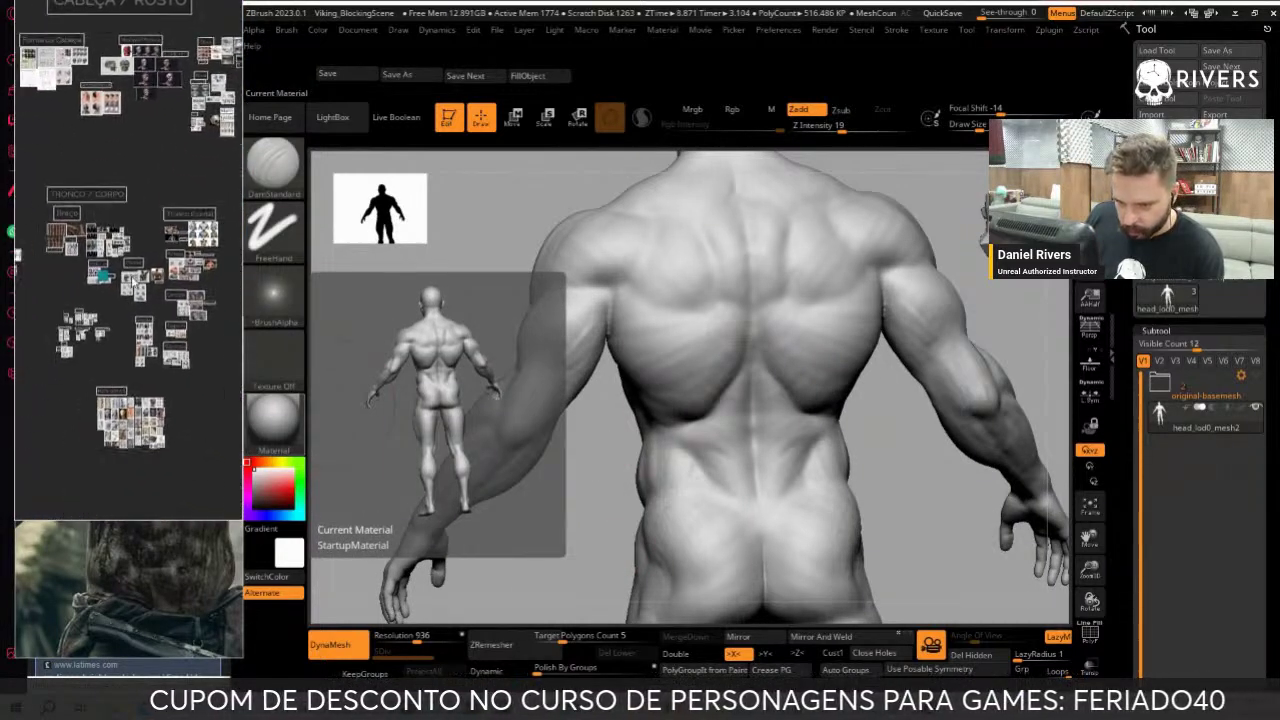
scroll(160, 327, "up", 4)
middle_click_drag(162, 302, 58, 276)
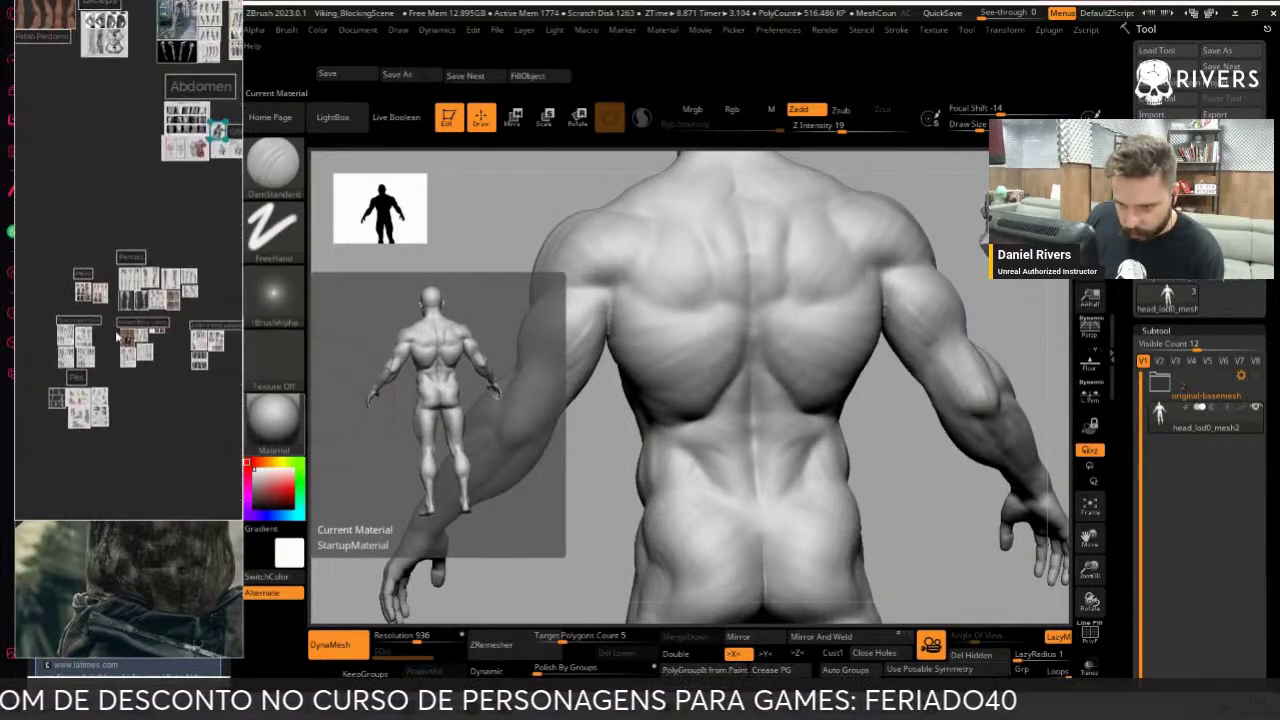
Center the Pernas section, then zoom in on the Costas back reference
scroll(102, 337, "up", 3)
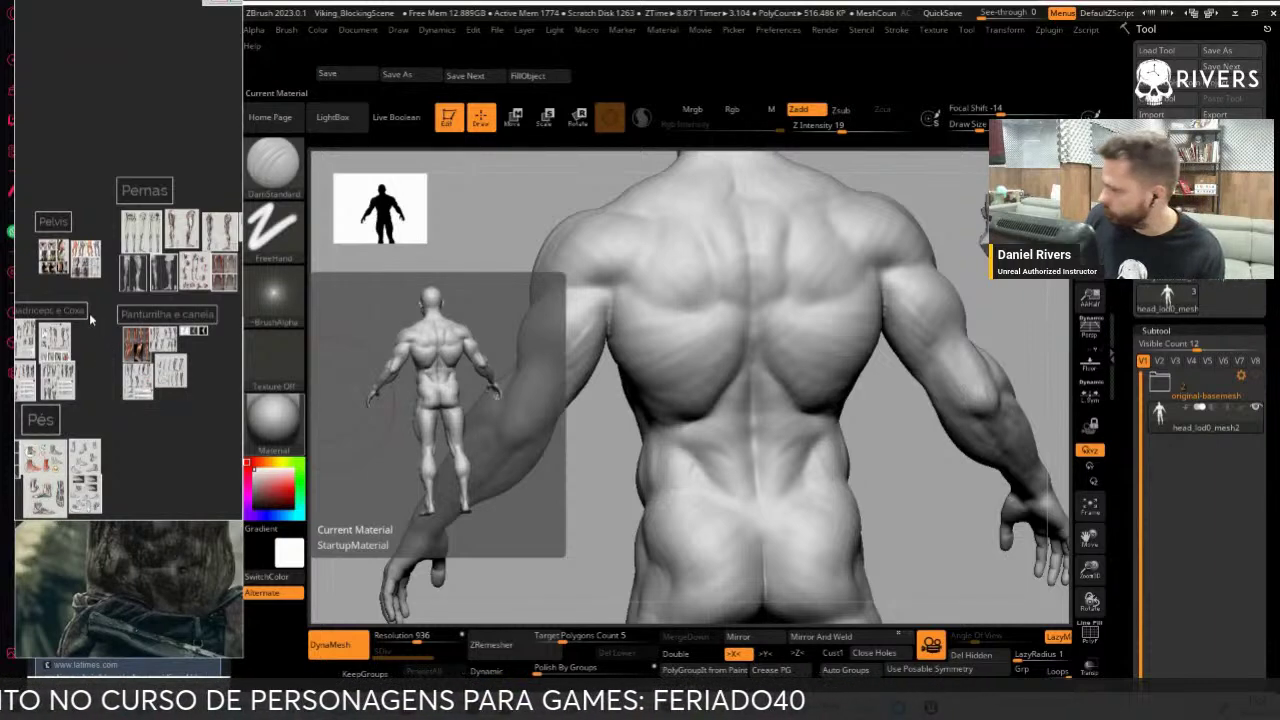
scroll(135, 345, "up", 2)
scroll(140, 300, "down", 1)
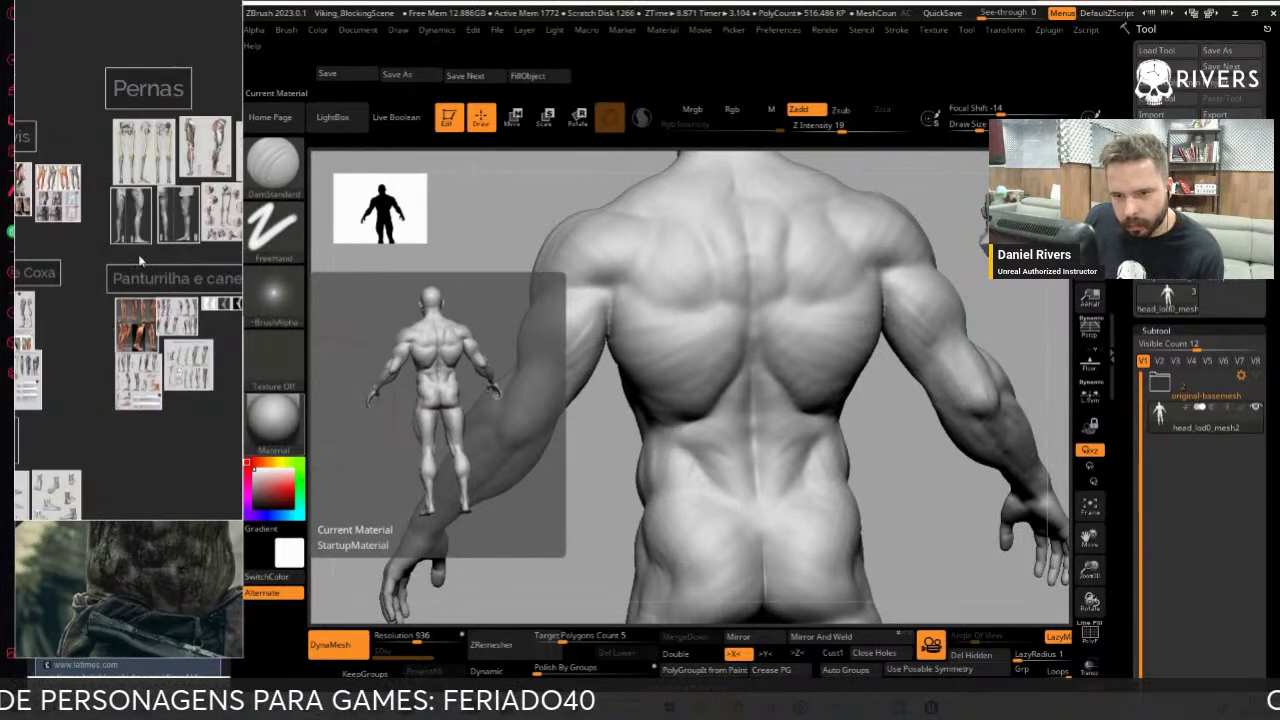
mouse_move(140, 253)
middle_mouse_down()
mouse_move(196, 296)
mouse_move(52, 372)
middle_mouse_up()
scroll(103, 306, "down", 3)
scroll(87, 320, "down", 1)
scroll(130, 272, "up", 2)
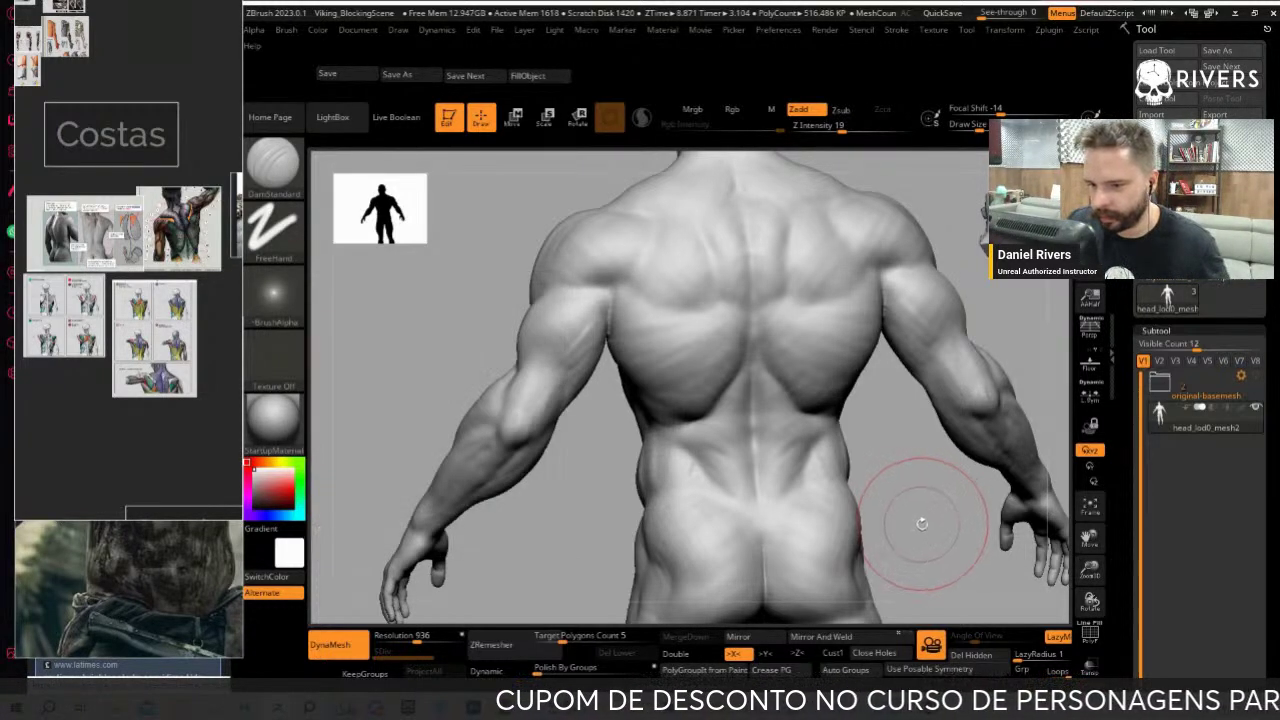
Square up a straight, symmetric back view with the head and left shoulder in frame
right_click_drag(920, 523, 919, 516)
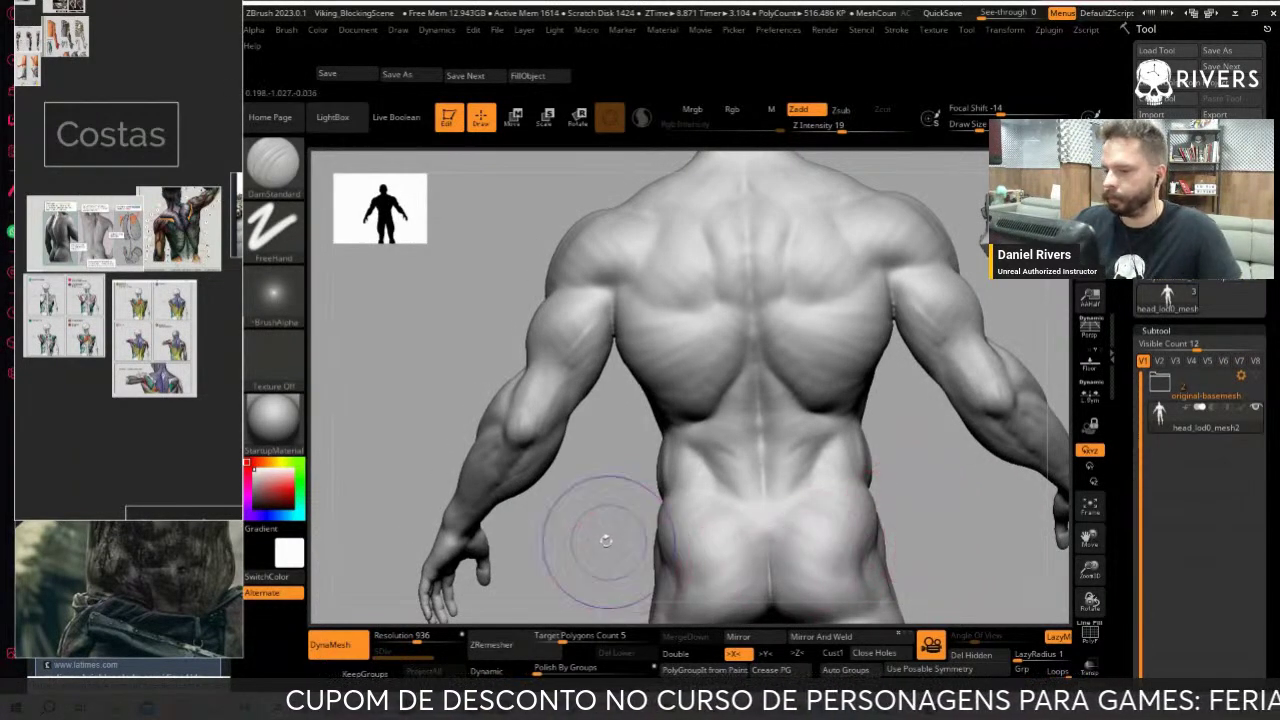
right_click_drag(586, 534, 586, 531)
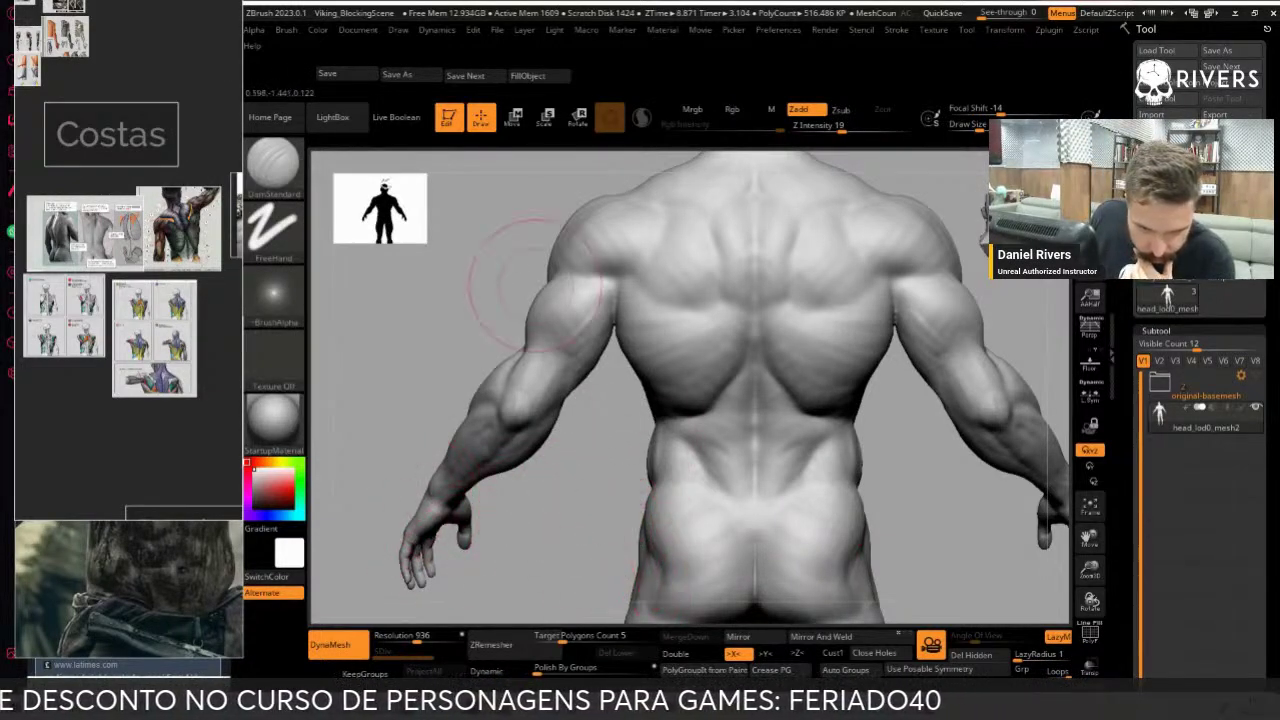
scroll(185, 245, "up", 3)
scroll(185, 245, "up", 3)
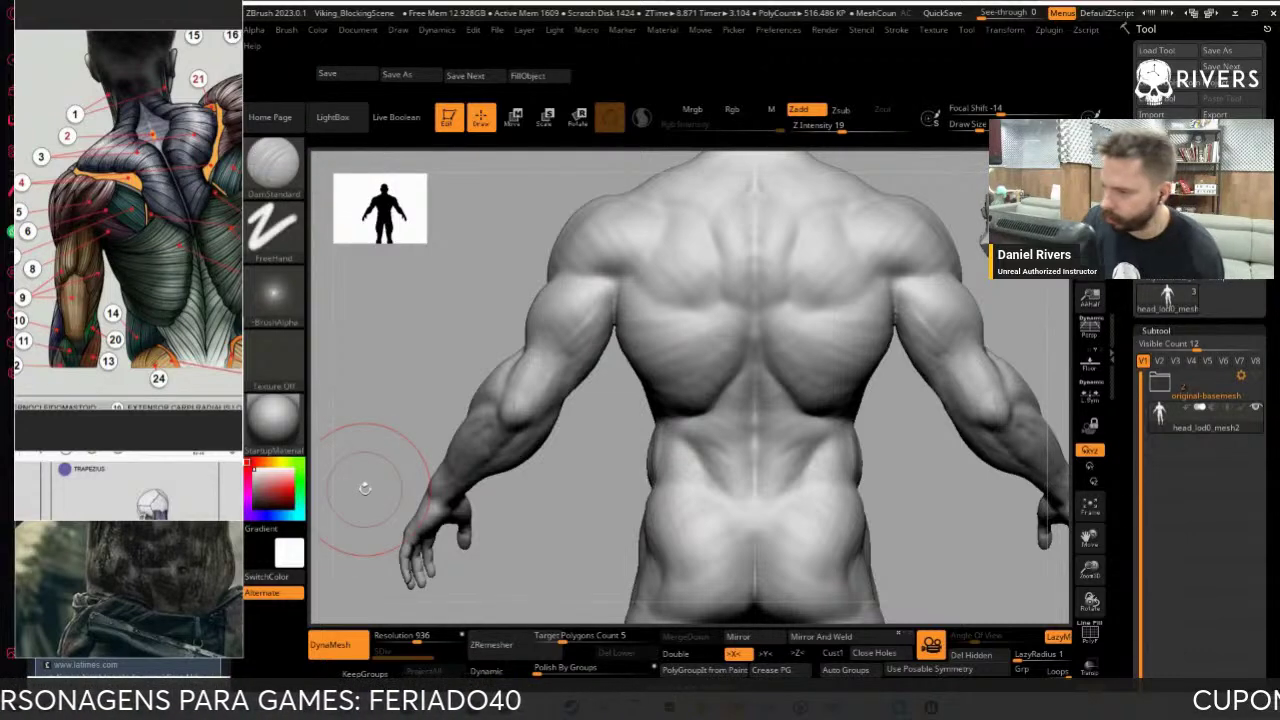
left_click_drag(927, 507, 920, 586, "alt")
key("b")
key("c")
key("b")
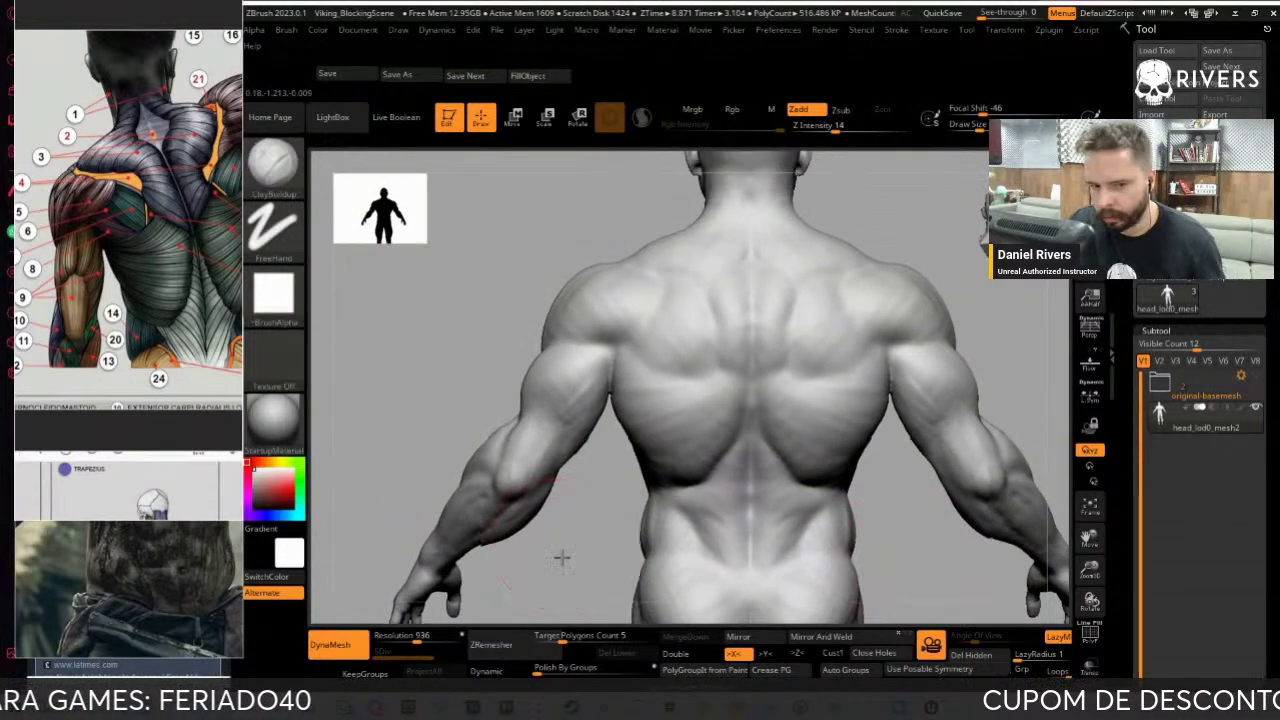
left_click_drag(560, 557, 564, 602, "alt")
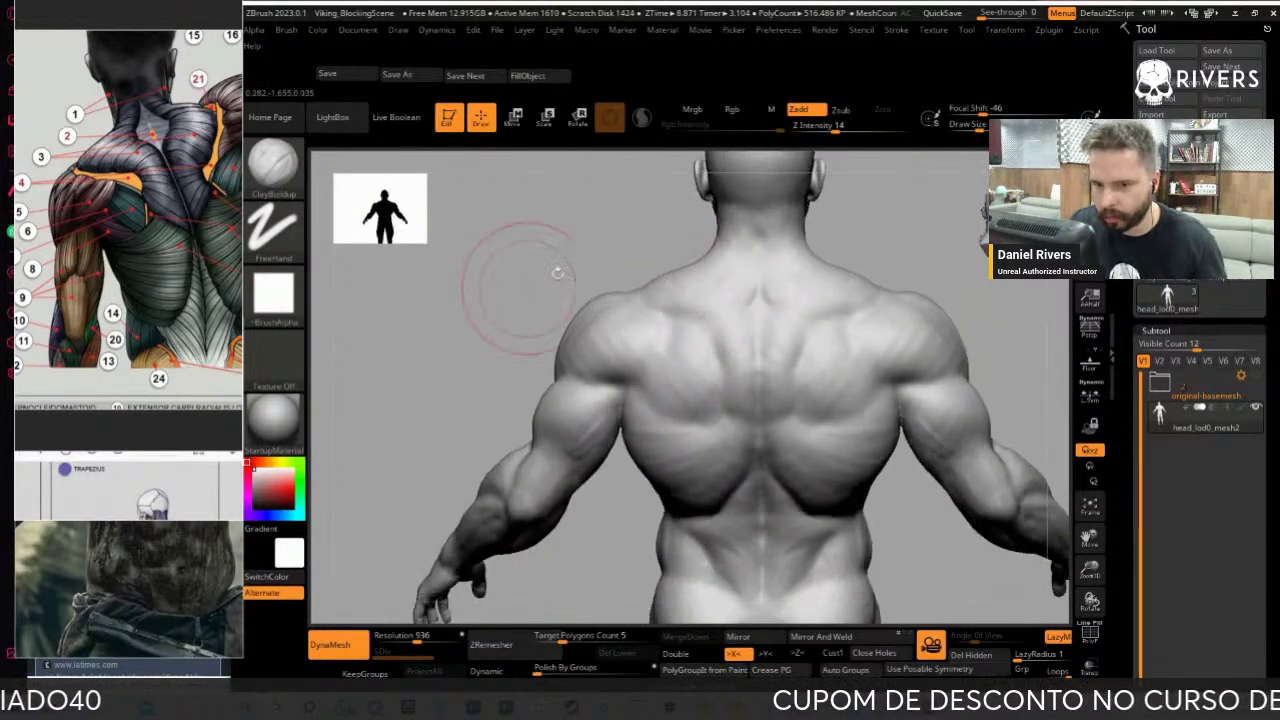
left_click_drag(500, 271, 694, 322)
left_click_drag(943, 286, 749, 386, "shift")
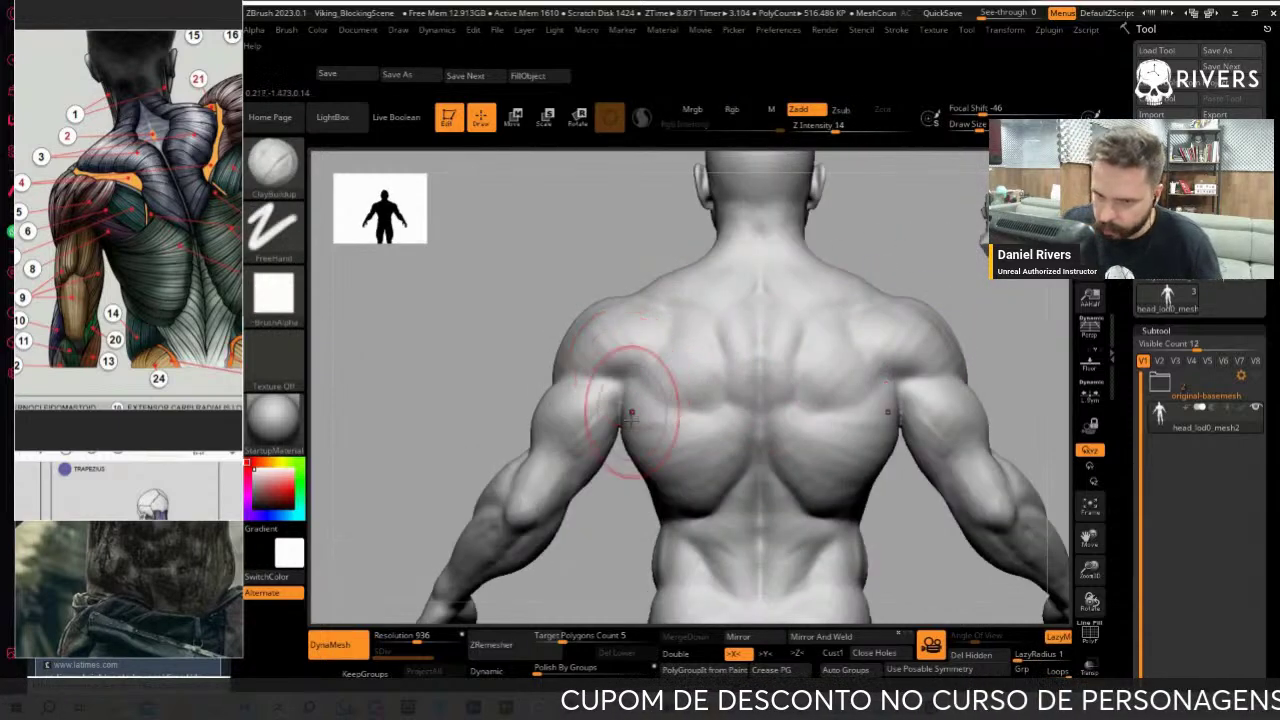
Alternate DamStandard and ClayBuildup to build mass on the left shoulder blade
key("b")
key("d")
key("s")
left_click_drag(590, 252, 643, 251)
key("b")
key("c")
key("b")
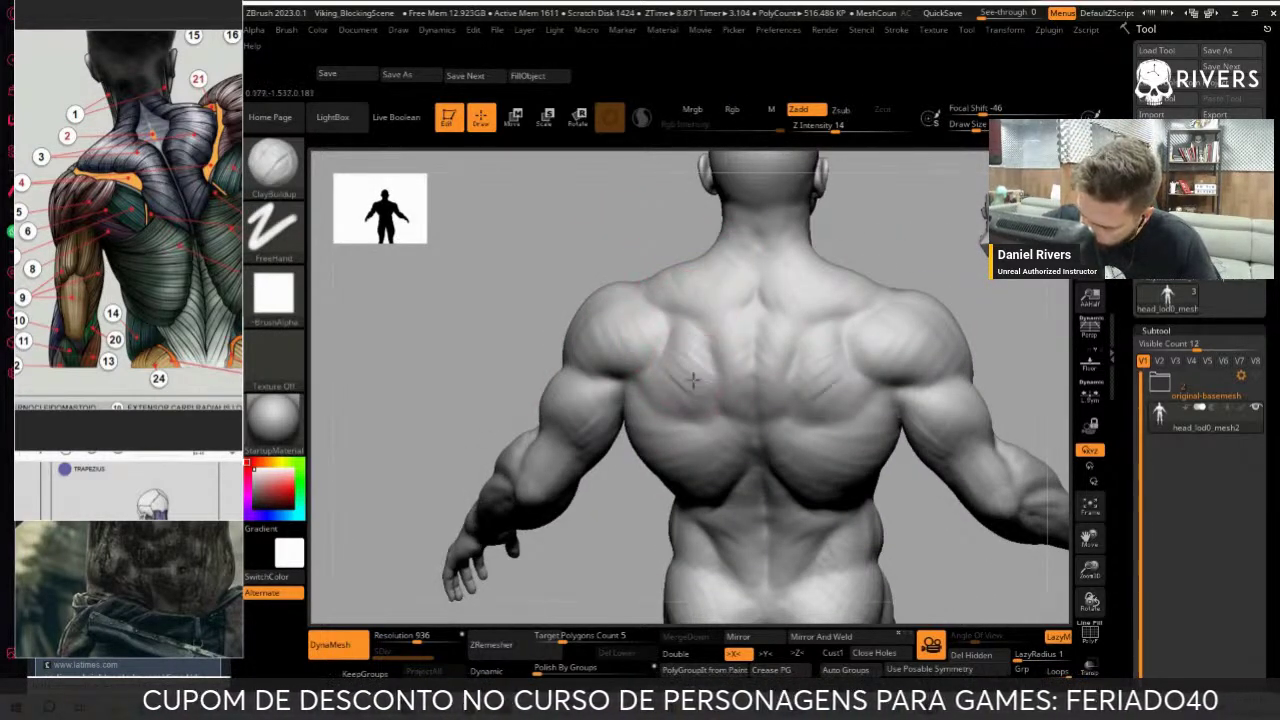
left_click_drag(630, 334, 662, 413)
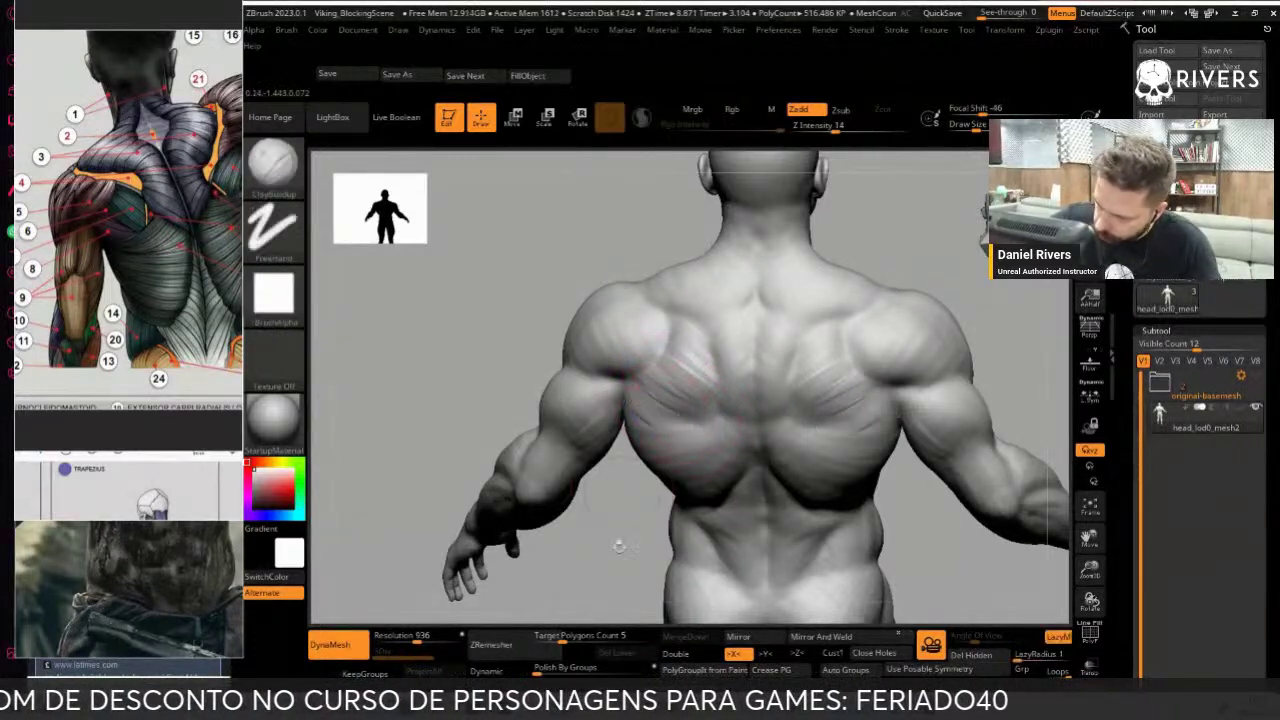
Smooth the left shoulder blade surface from a straighter back view
left_click_drag(619, 545, 646, 416)
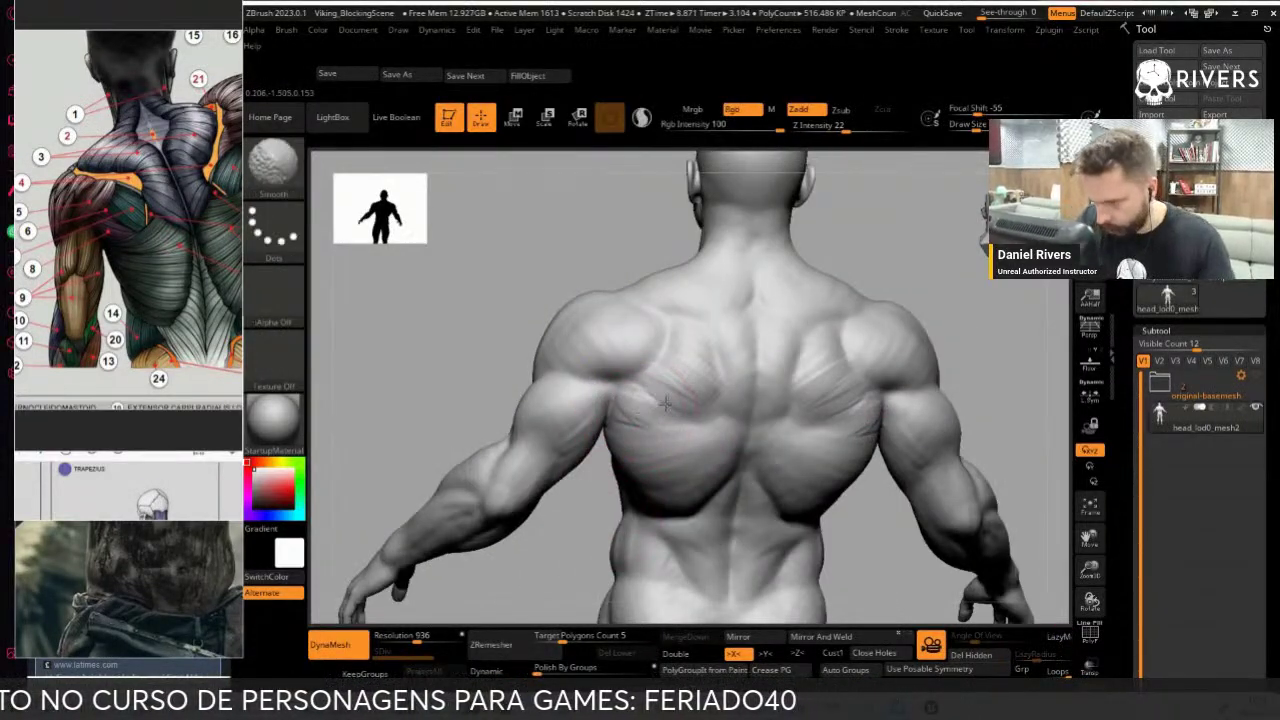
mouse_move(655, 423)
left_mouse_down("shift")
mouse_move(669, 420)
mouse_move(608, 383)
left_mouse_up("shift")
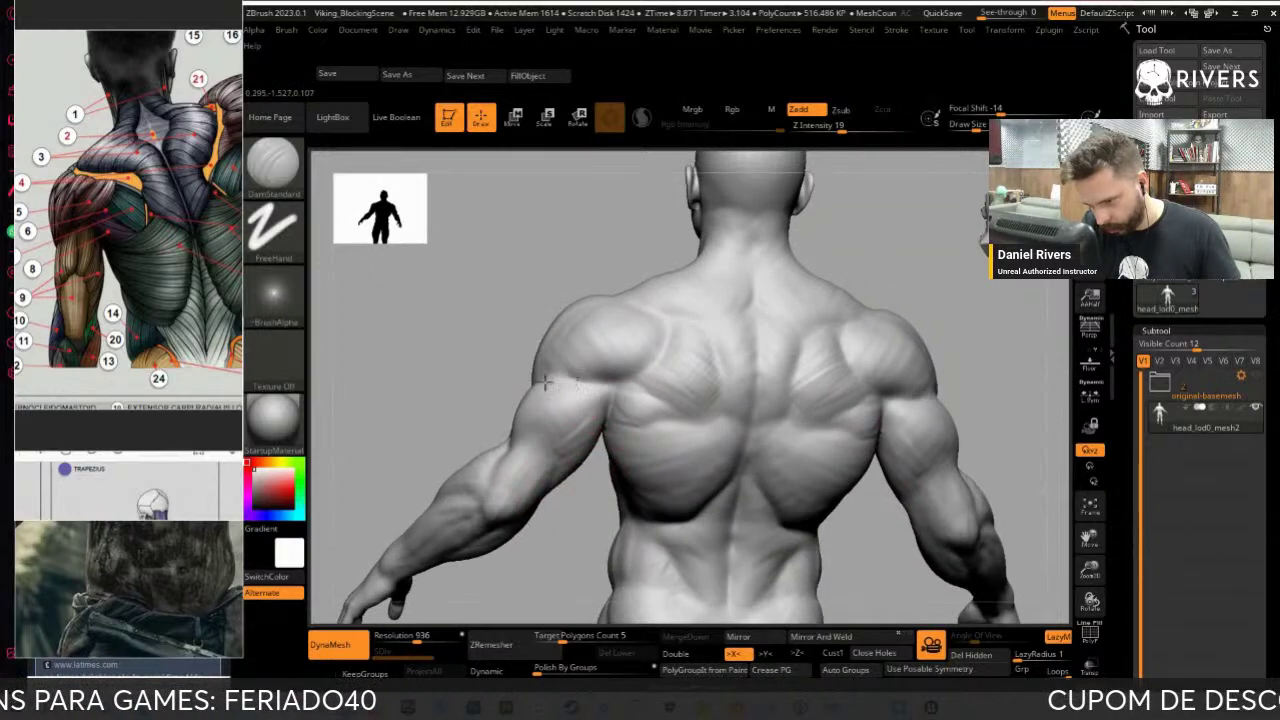
key("b")
key("c")
key("b")
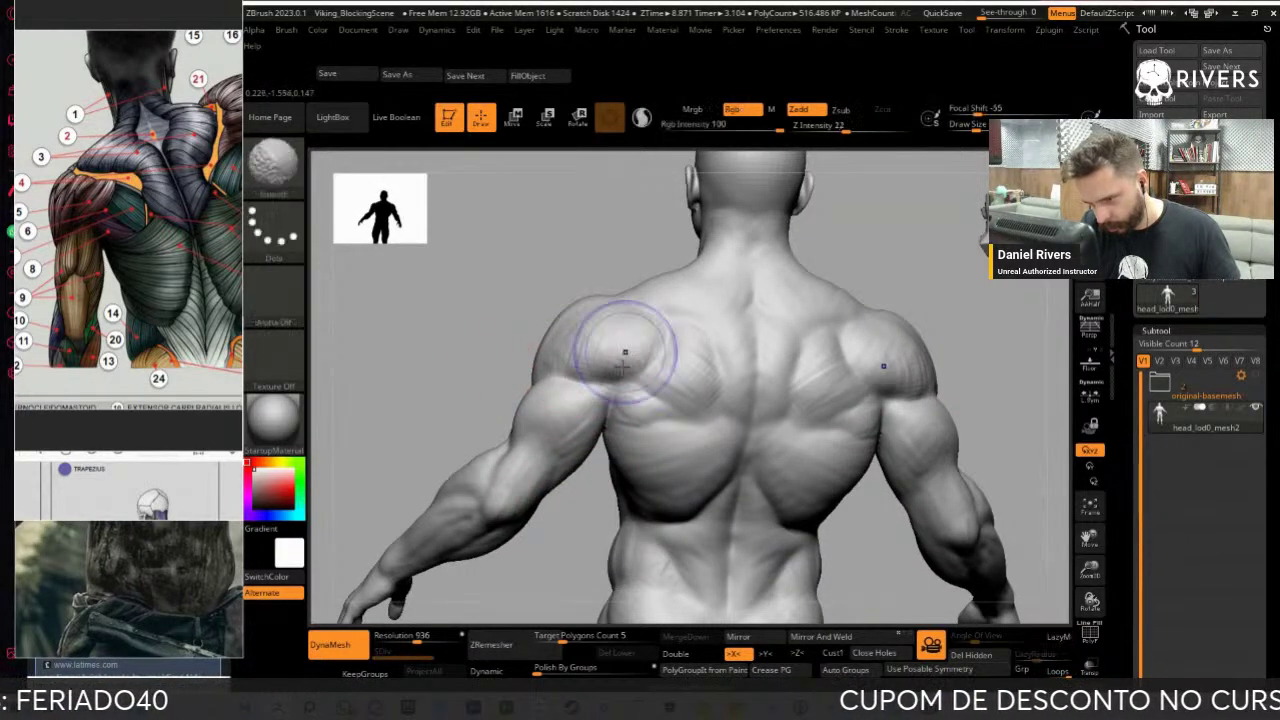
Orbit to the rear view and alternate ClayBuildup and DamStandard on the back
left_click_drag(474, 414, 471, 428, "shift")
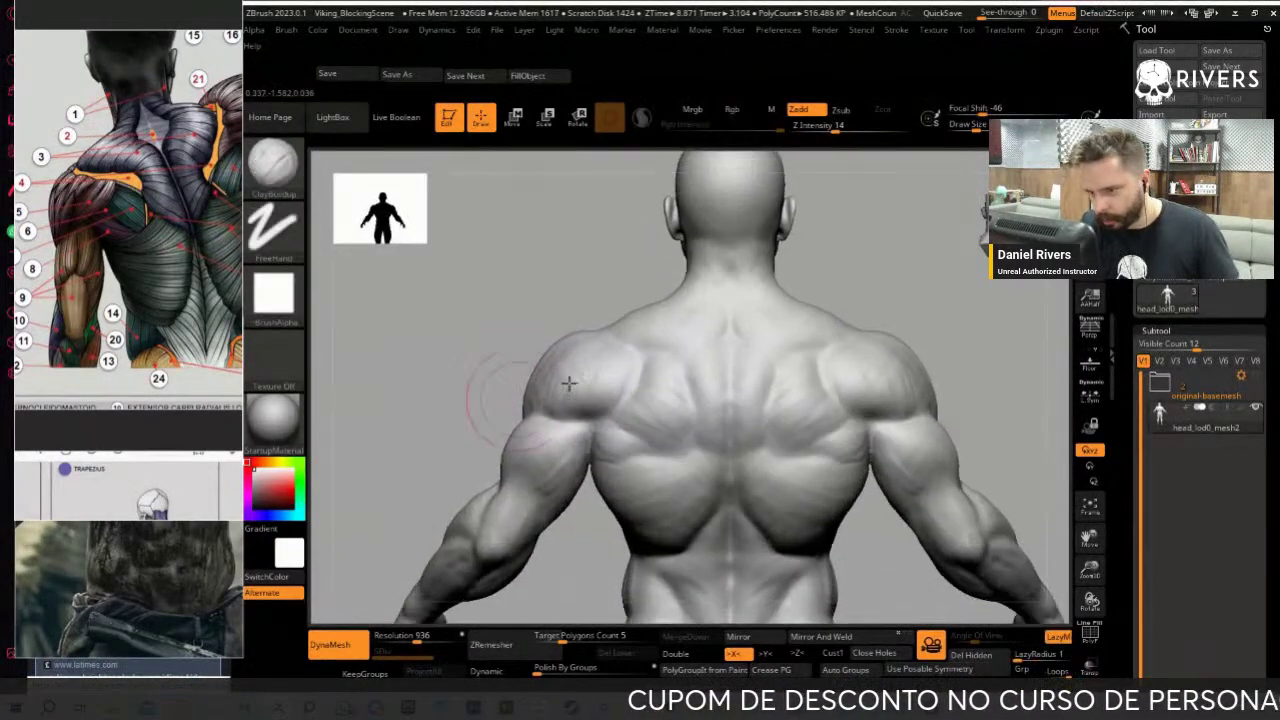
mouse_move(683, 349)
left_mouse_down()
mouse_move(609, 371)
mouse_move(700, 343)
mouse_move(697, 368)
mouse_move(649, 358)
mouse_move(643, 443)
left_mouse_up()
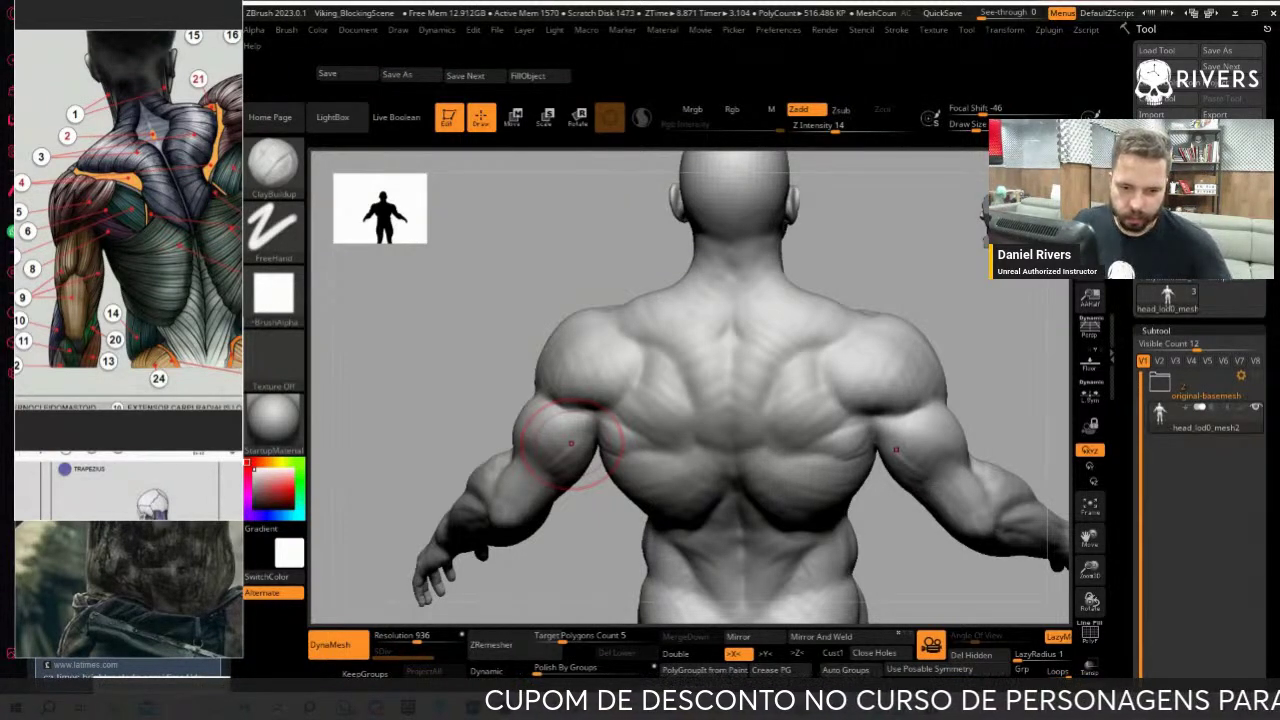
mouse_move(920, 311)
left_mouse_down()
mouse_move(929, 277)
mouse_move(943, 337)
mouse_move(923, 274)
mouse_move(697, 373)
left_mouse_up()
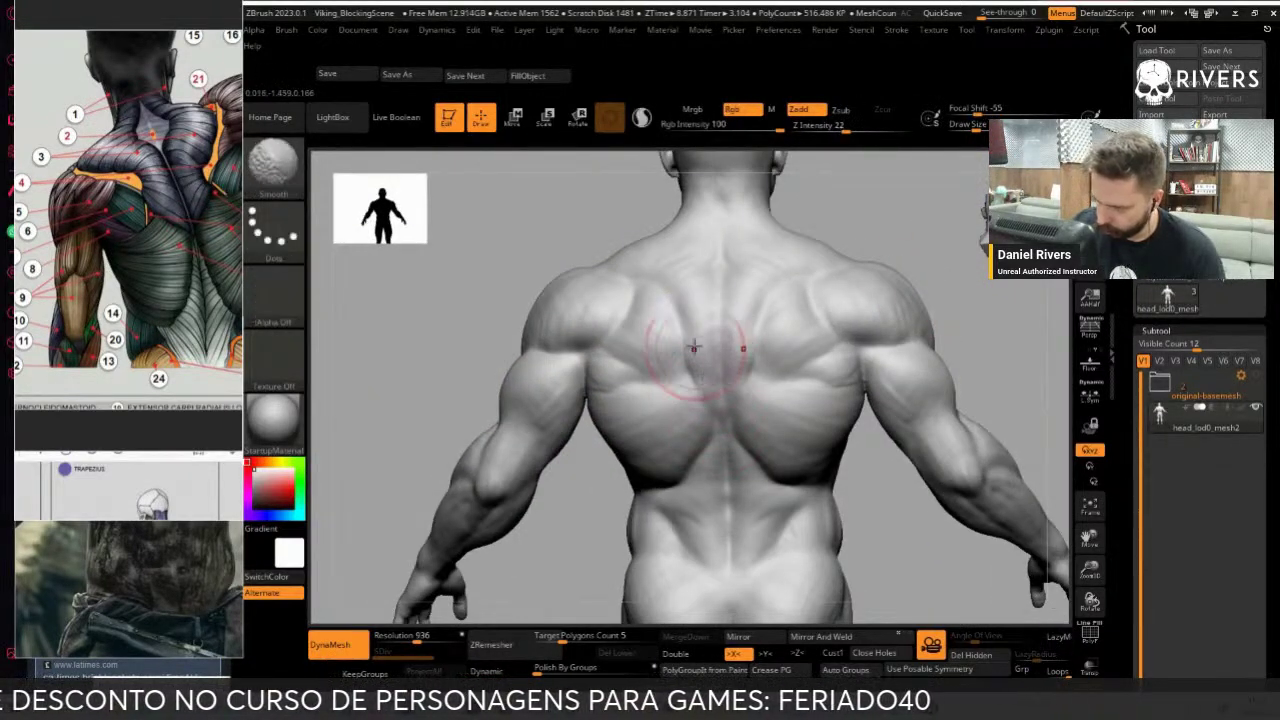
key("b")
key("c")
key("b")
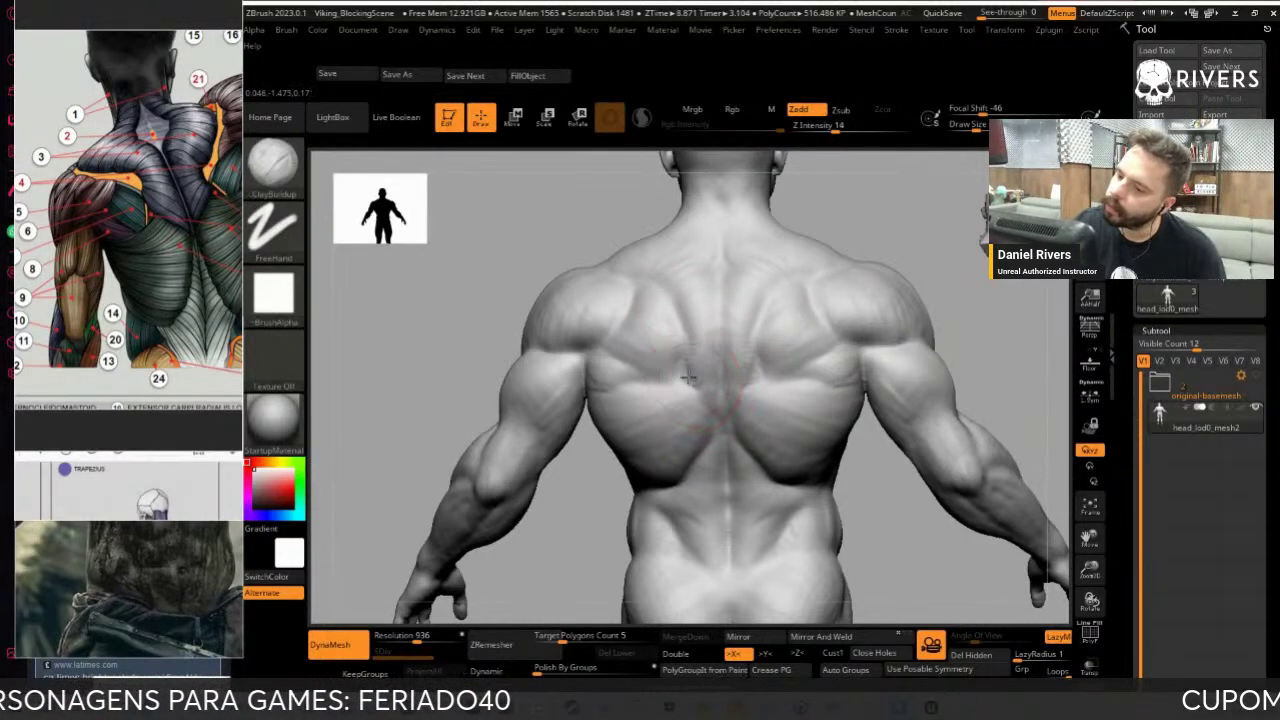
left_click_drag(886, 206, 886, 237)
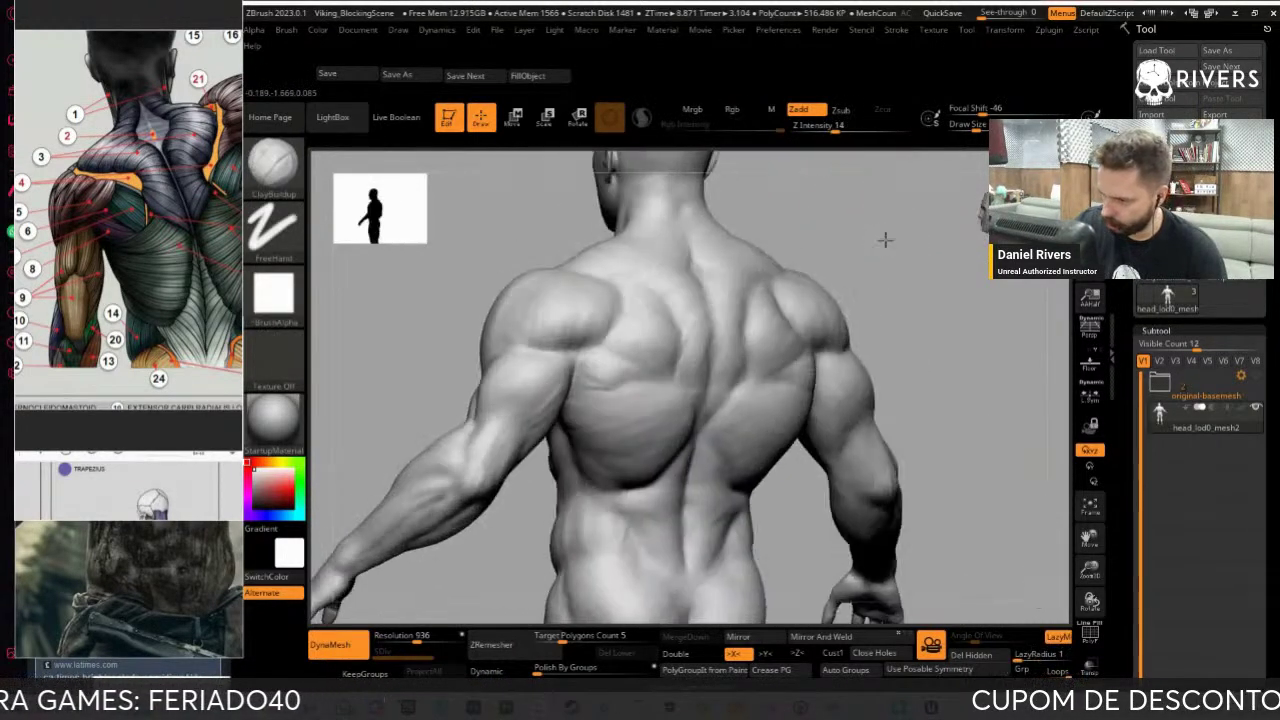
key("b")
key("d")
key("s")
key("b")
key("c")
key("b")
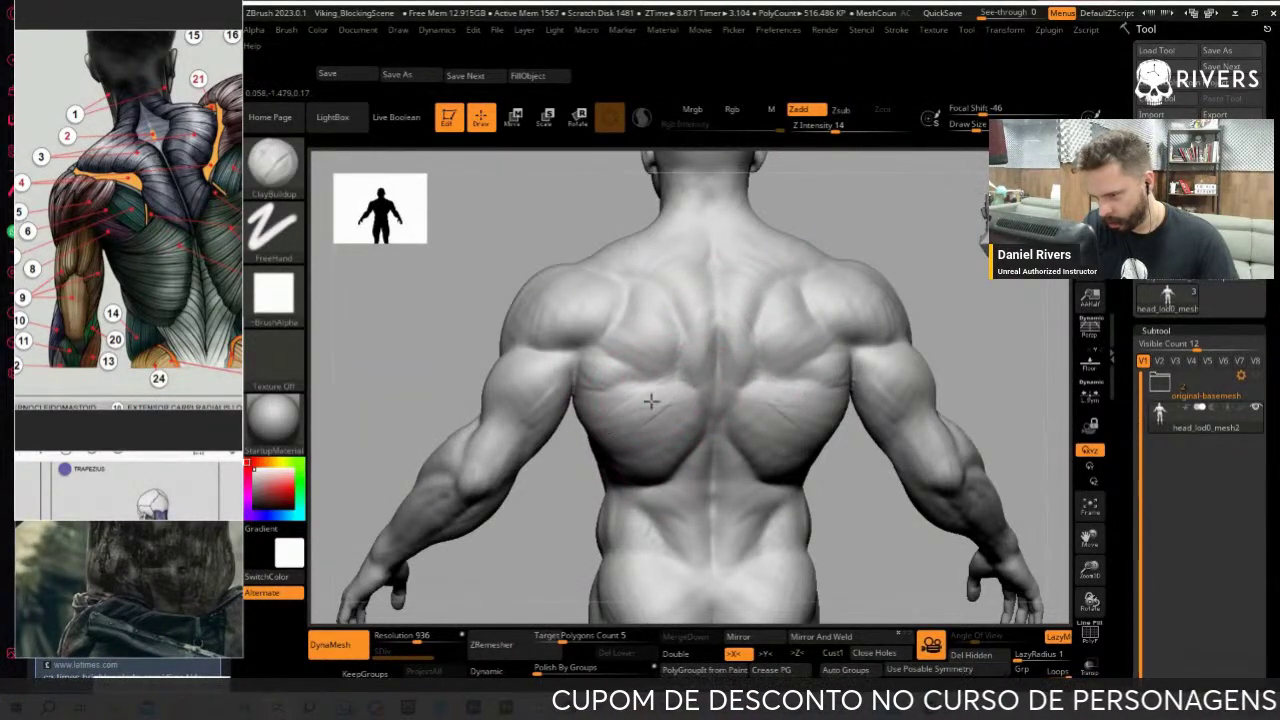
Smooth above the buttocks, then lay a ClayBuildup stroke across the lower back
mouse_move(551, 530)
right_mouse_down()
mouse_move(534, 529)
mouse_move(697, 370)
right_mouse_up()
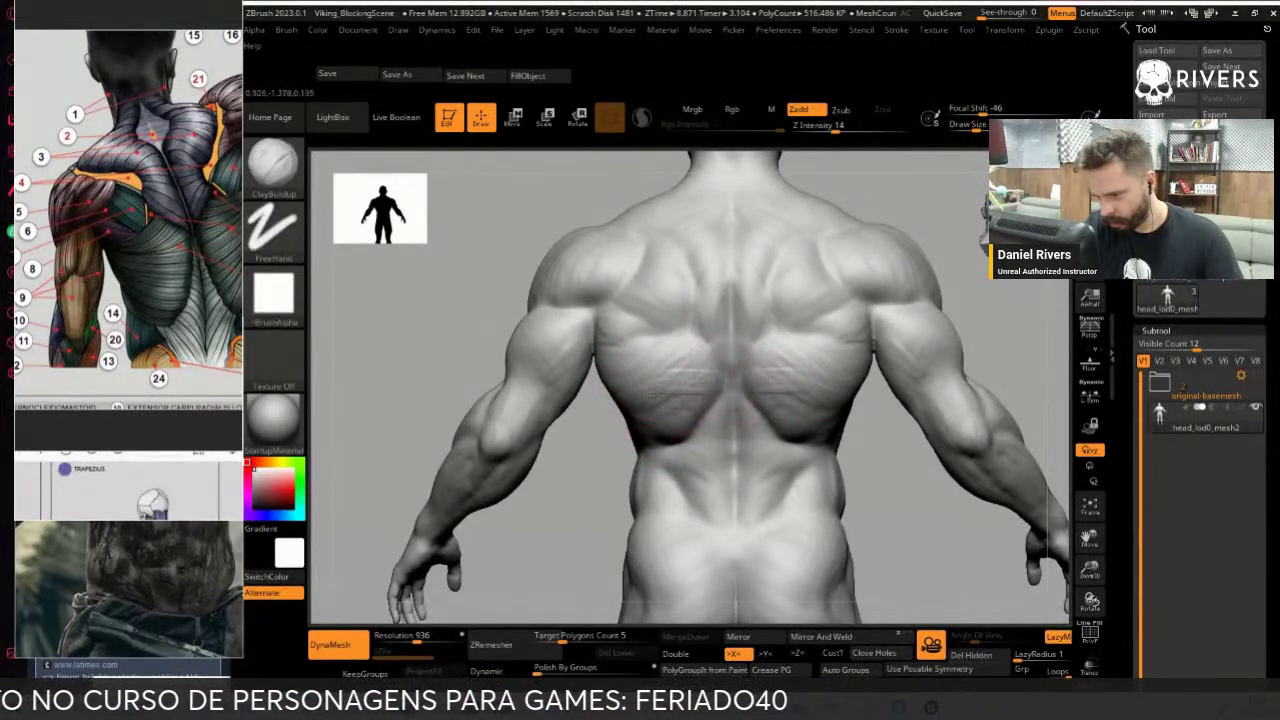
key("shift")
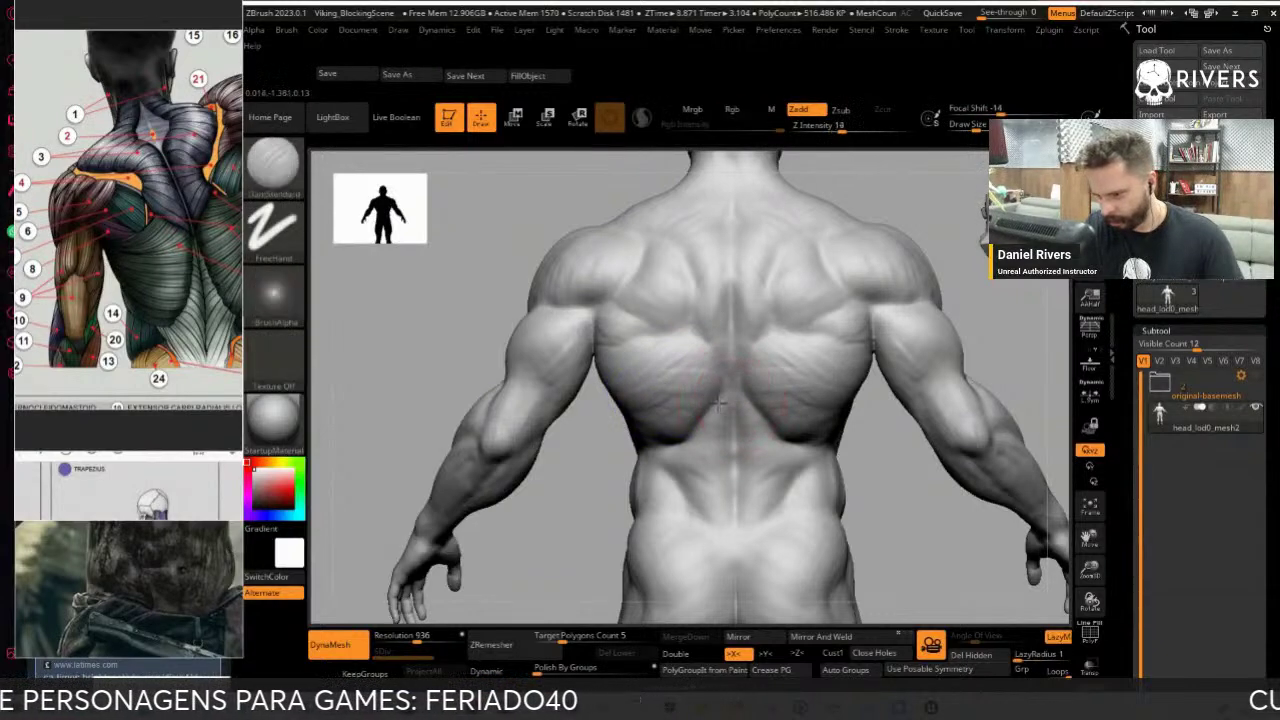
mouse_move(640, 470)
right_mouse_down()
mouse_move(529, 509)
mouse_move(534, 481)
right_mouse_up()
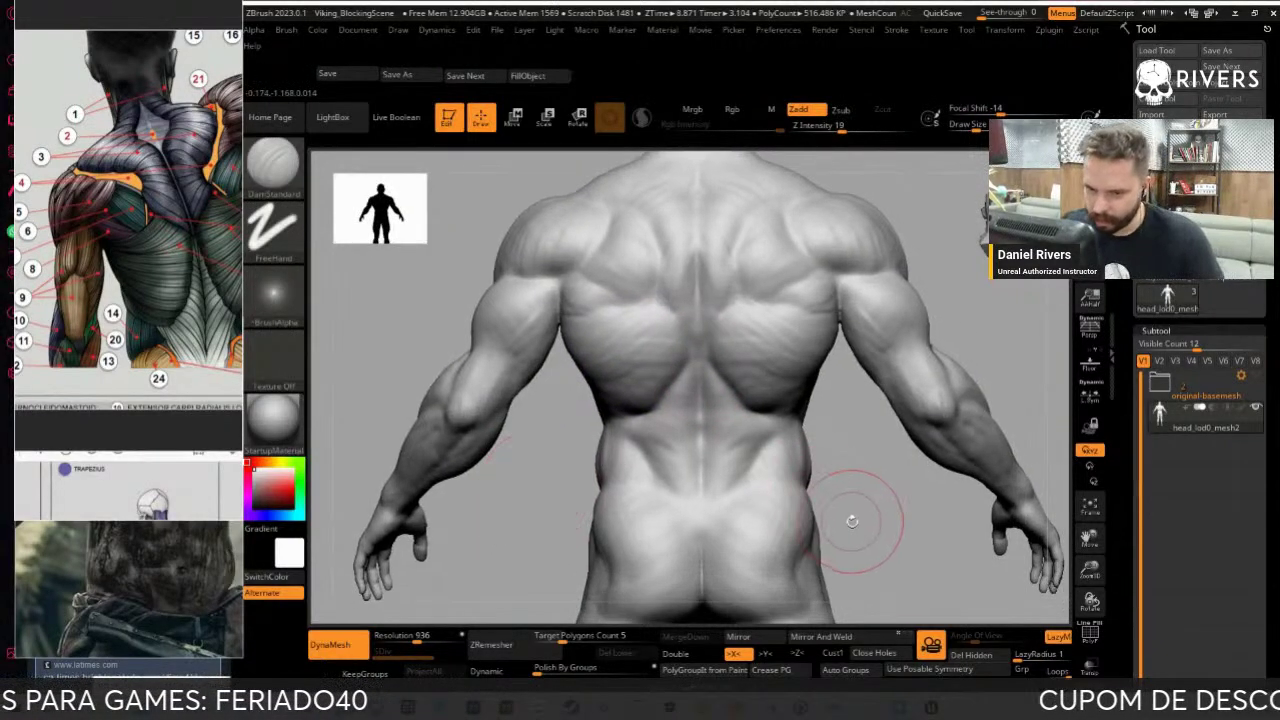
right_click_drag(857, 514, 831, 496)
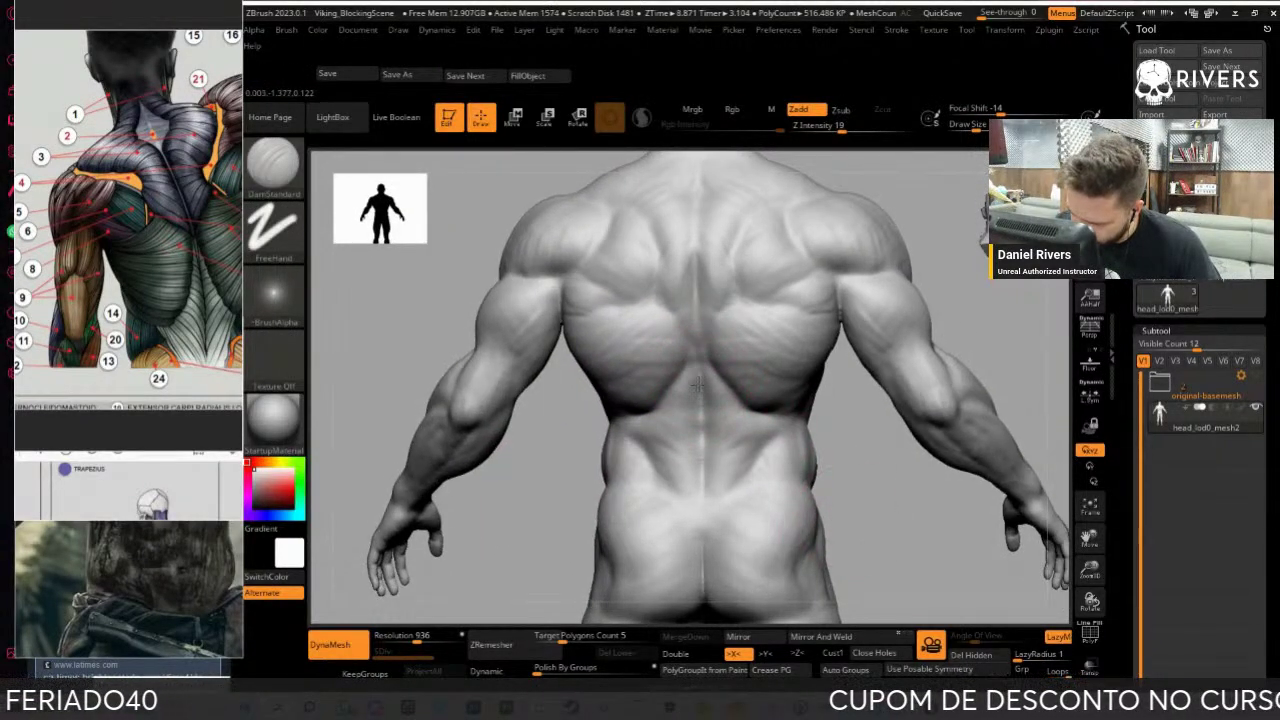
key("b")
key("c")
key("b")
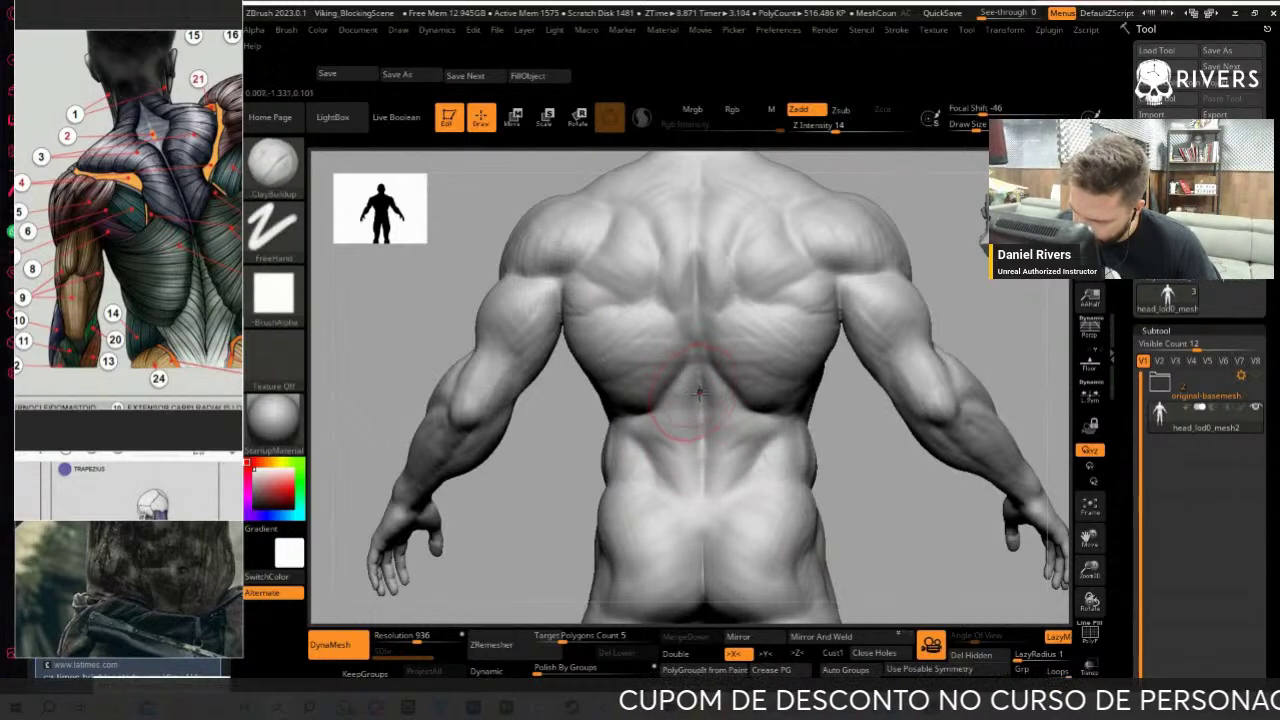
left_click_drag(680, 430, 735, 420)
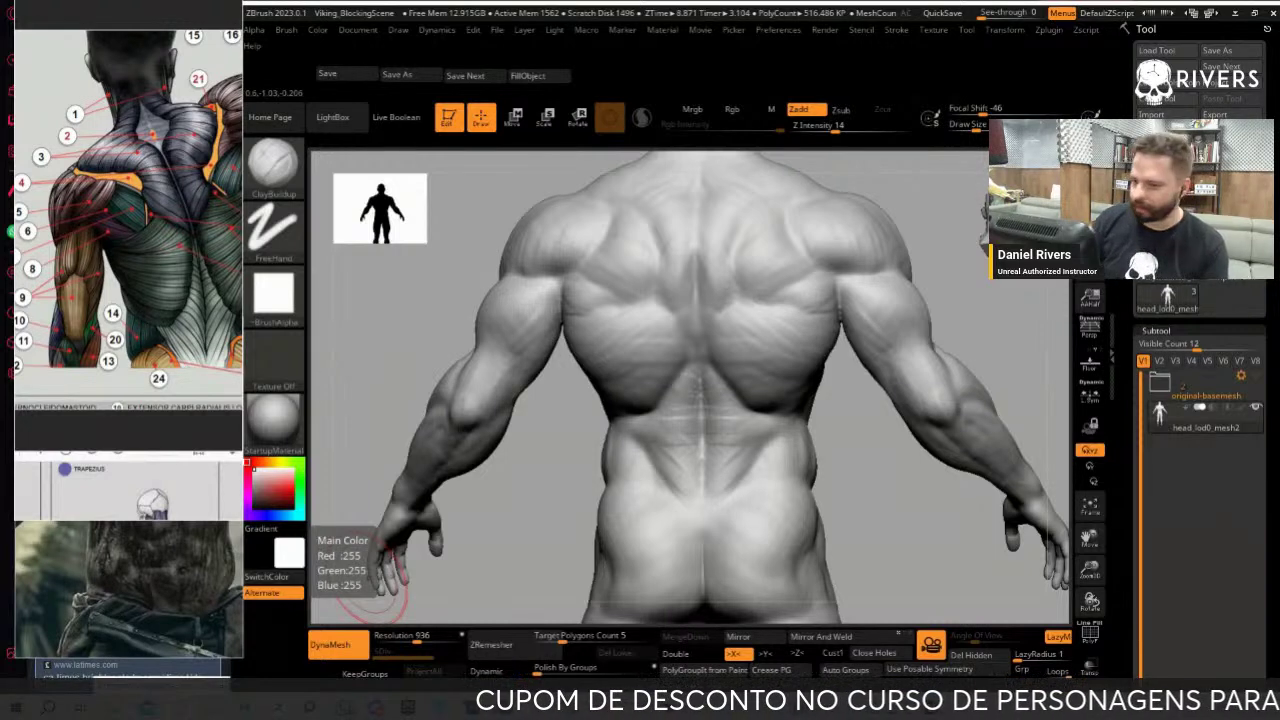
Check the back from three-quarters and crease the lower back with DamStandard
right_click_drag(685, 415, 796, 580)
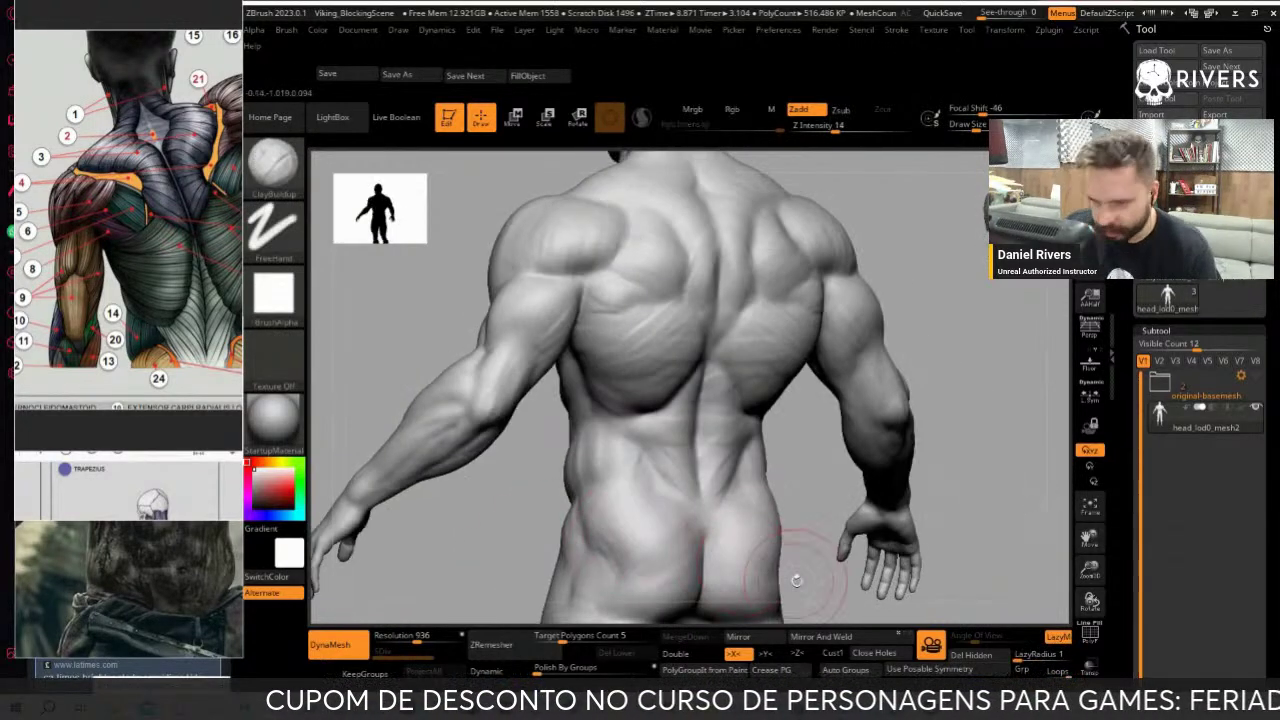
right_click_drag(631, 469, 508, 585)
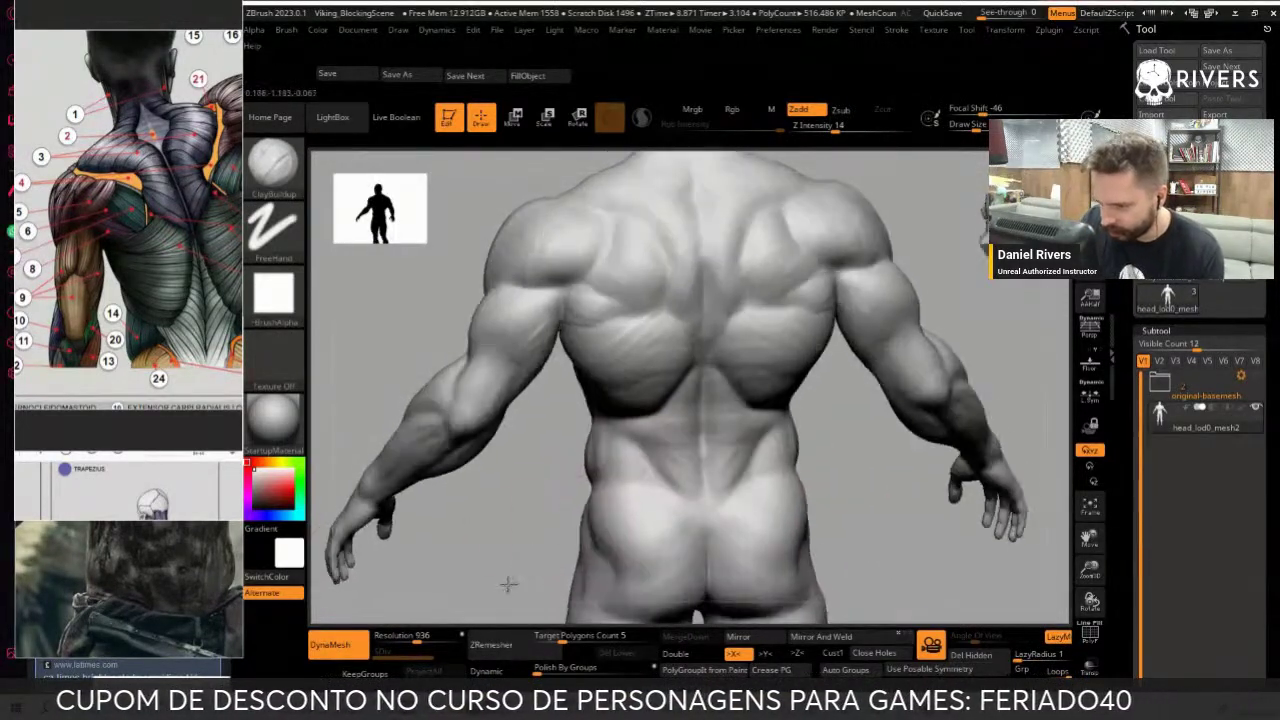
key("b")
key("d")
key("s")
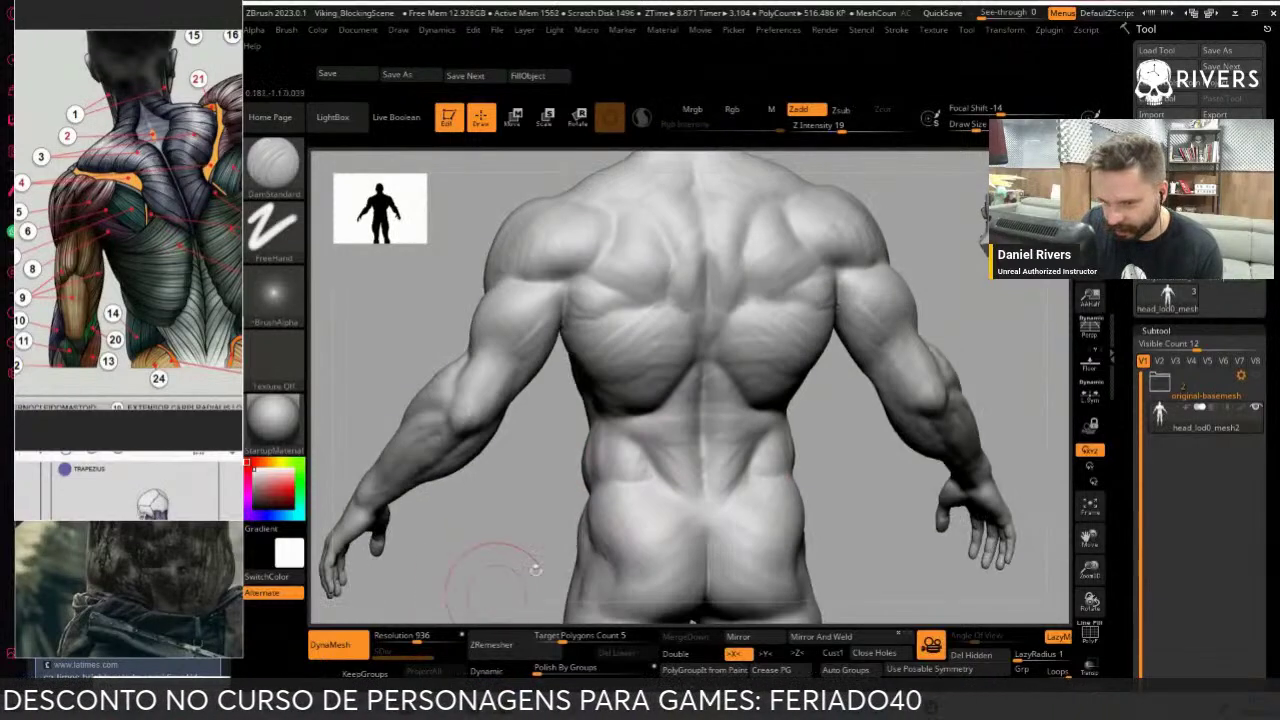
right_click_drag(535, 568, 640, 453)
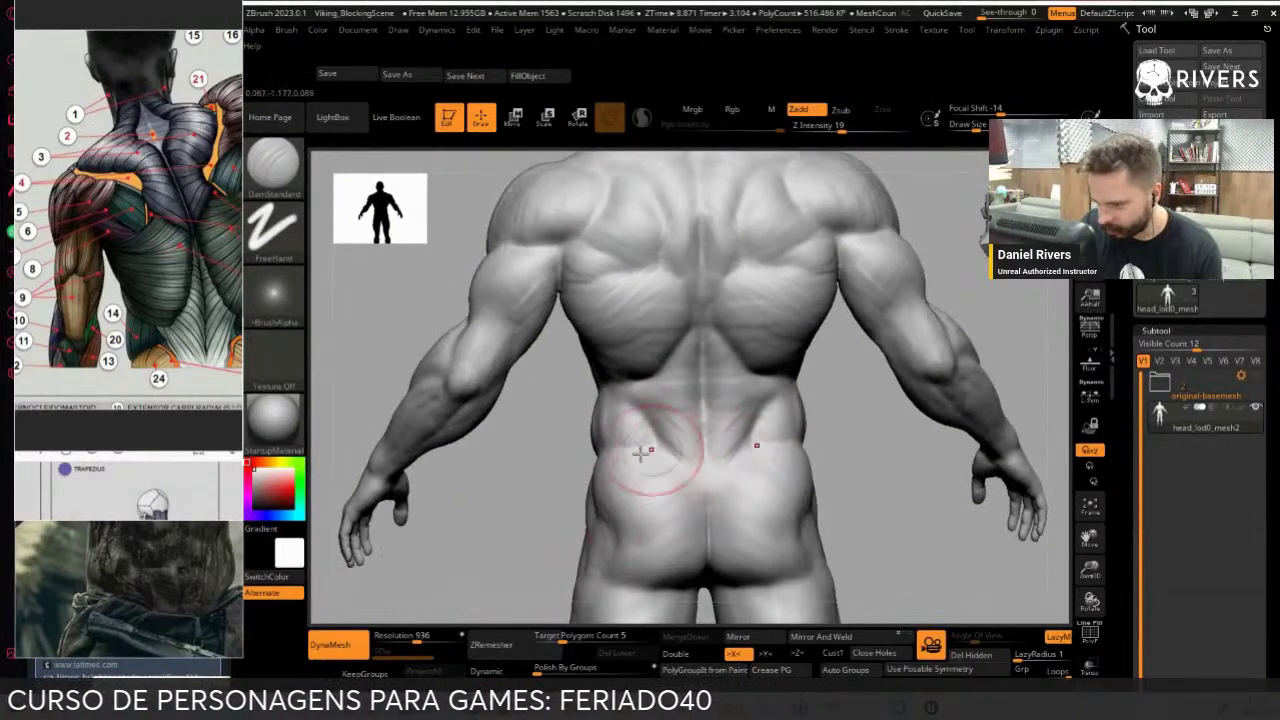
Smooth the lower back and the upper back near the neck
left_click_drag(630, 500, 659, 457, "shift")
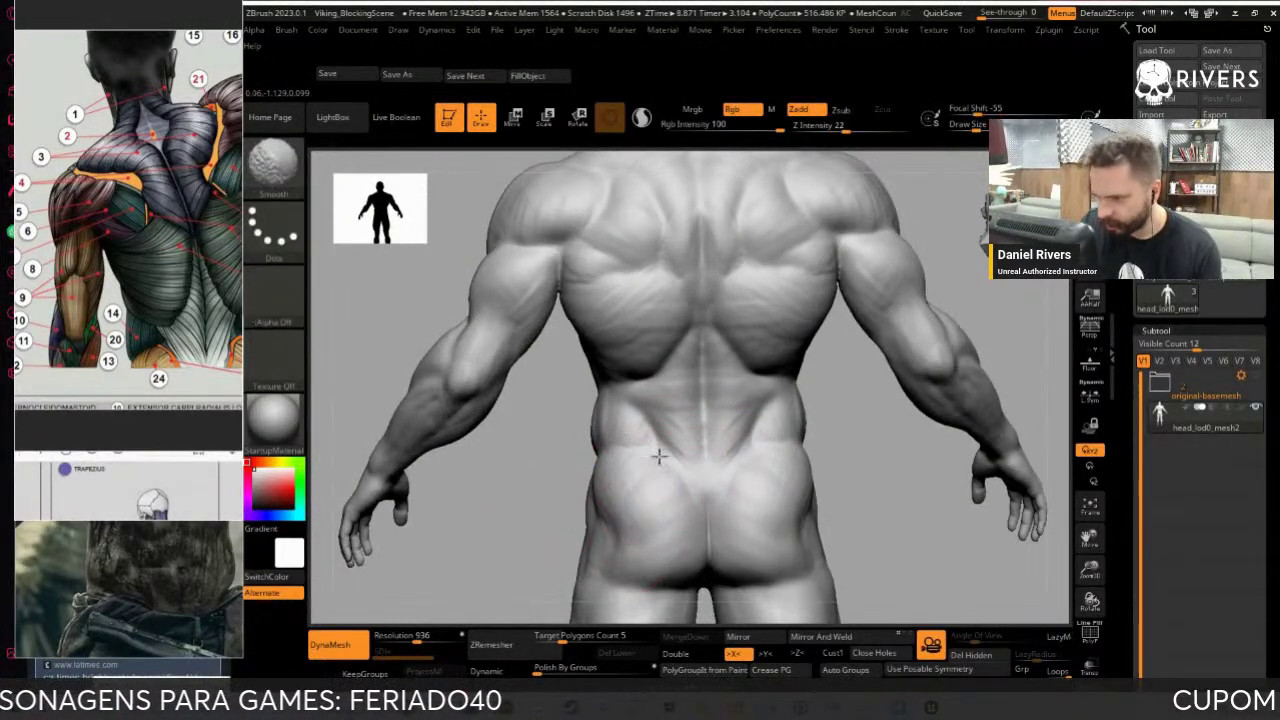
key("f")
mouse_move(943, 271)
right_mouse_down()
mouse_move(926, 414)
mouse_move(705, 415)
right_mouse_up()
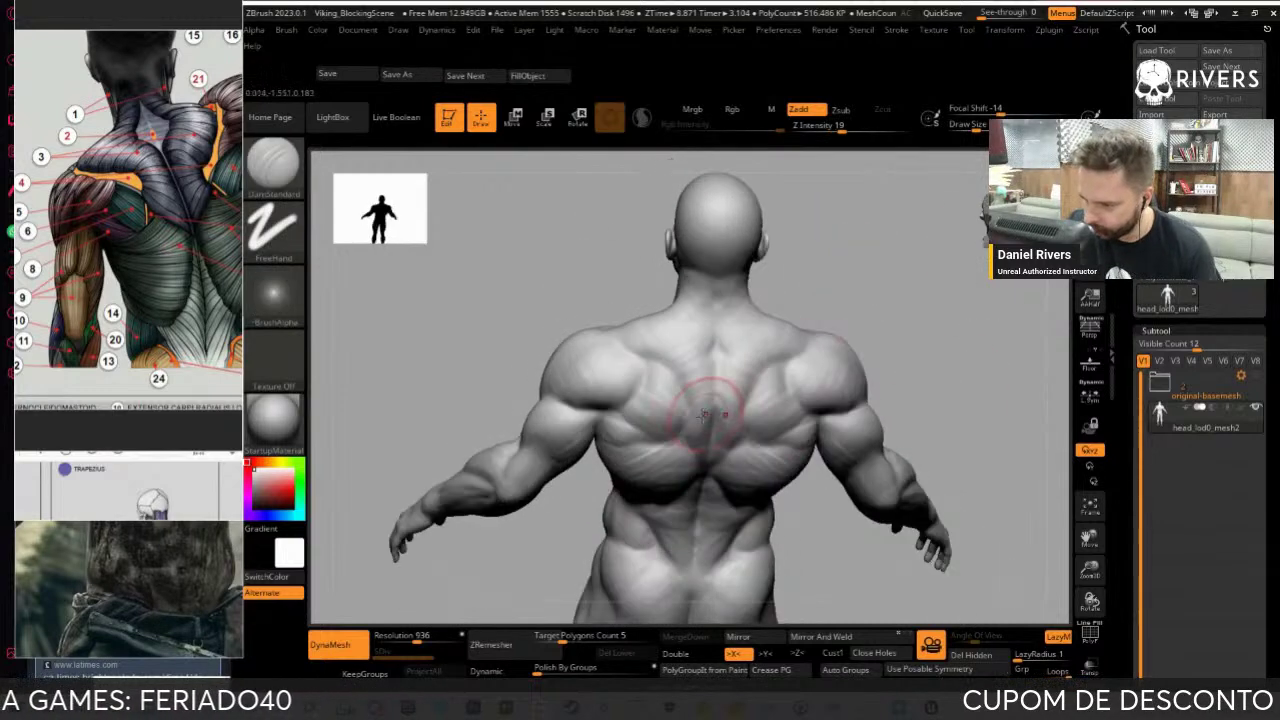
left_click_drag(700, 360, 745, 313, "shift")
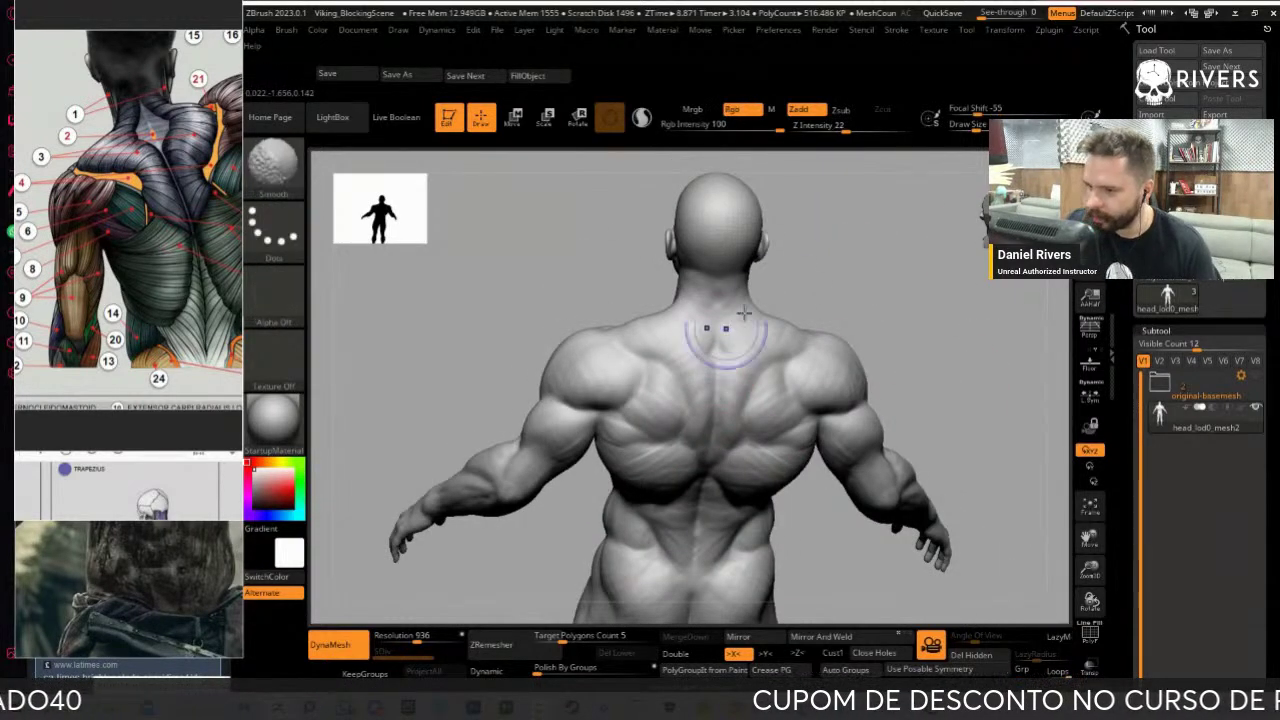
right_click_drag(745, 313, 846, 309, "ctrl")
right_click_drag(800, 371, 727, 408, "ctrl")
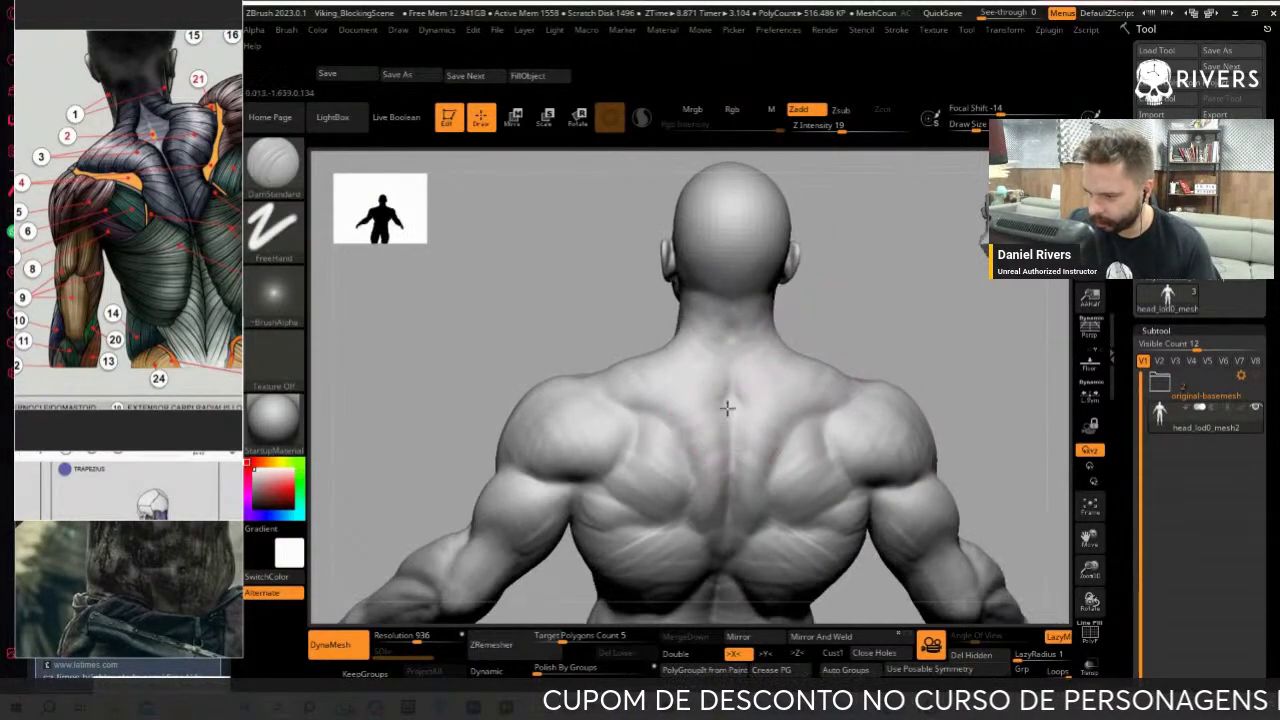
mouse_move(727, 336)
right_mouse_down("ctrl")
mouse_move(857, 300)
mouse_move(777, 371)
mouse_move(857, 291)
mouse_move(903, 332)
mouse_move(883, 371)
mouse_move(906, 374)
right_mouse_up("ctrl")
Add ClayBuildup strokes and Clay dabs across the back and right side
key("b")
key("c")
key("b")
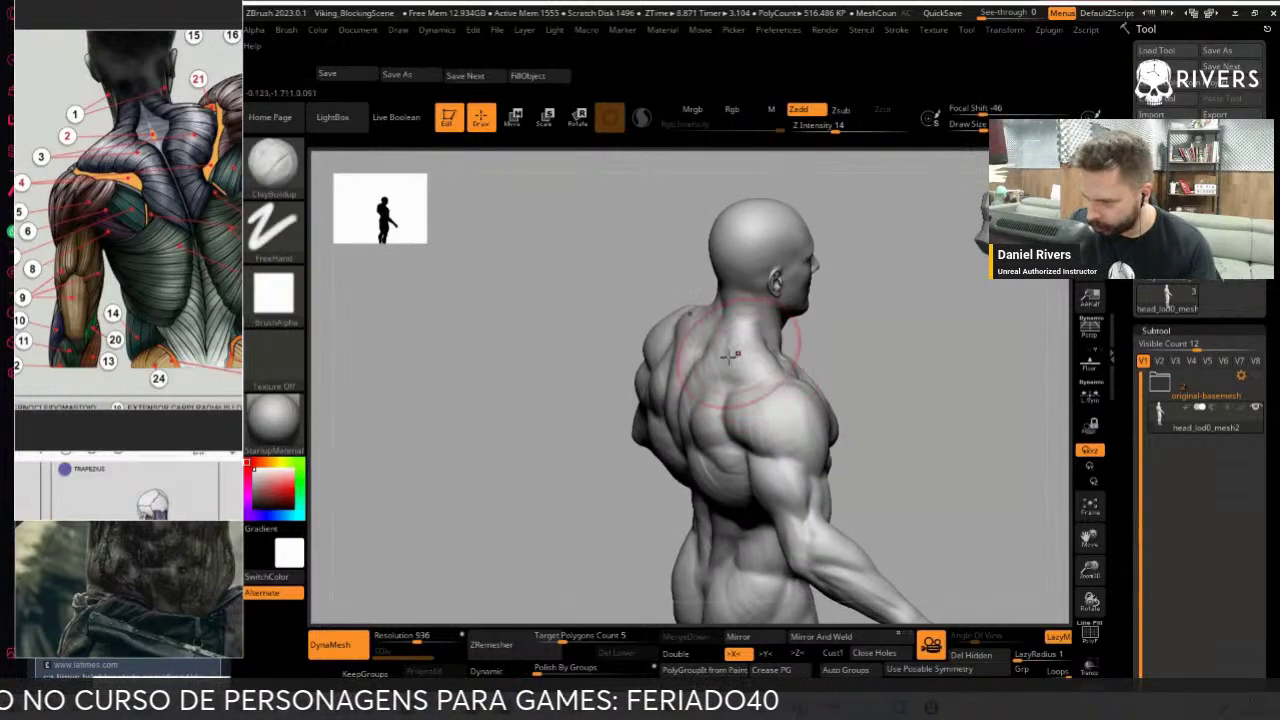
mouse_move(731, 354)
right_mouse_down()
mouse_move(786, 320)
mouse_move(757, 386)
right_mouse_up()
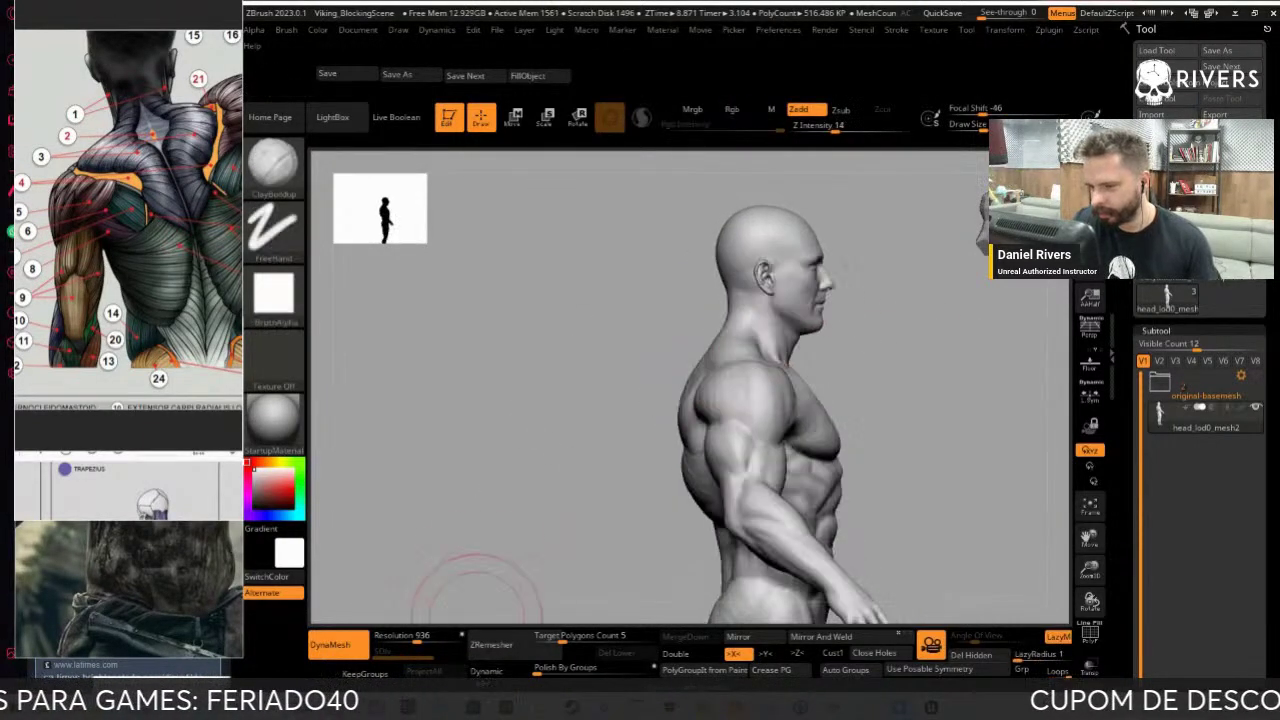
mouse_move(509, 500)
right_mouse_down()
mouse_move(531, 509)
mouse_move(749, 429)
right_mouse_up()
key("b")
key("c")
key("l")
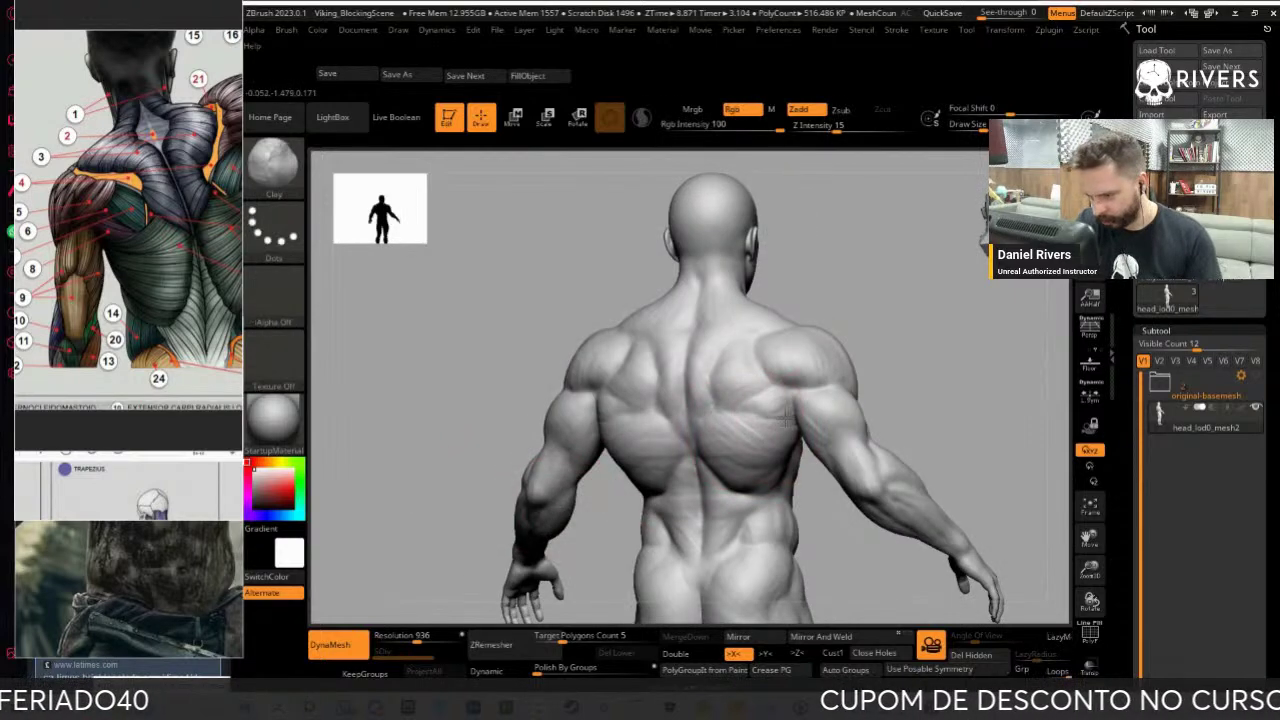
mouse_move(943, 349)
right_mouse_down()
mouse_move(966, 371)
mouse_move(693, 437)
right_mouse_up()
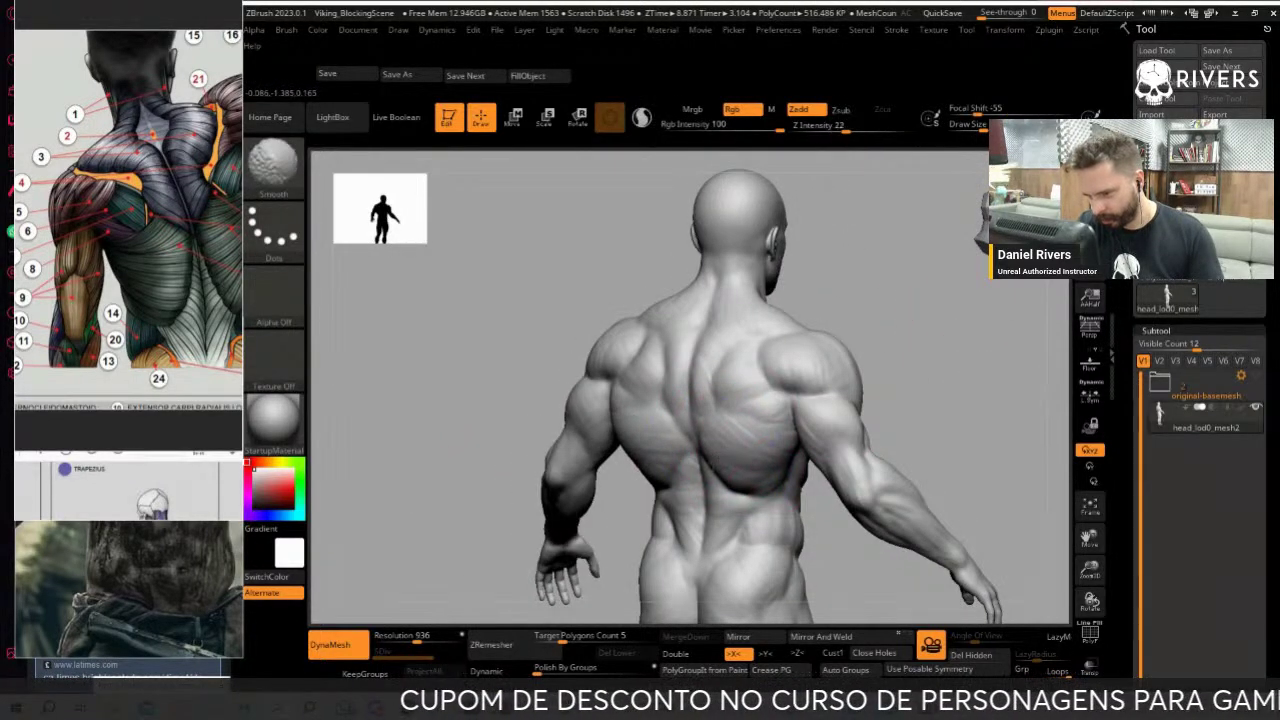
mouse_move(906, 424)
right_mouse_down()
mouse_move(934, 354)
mouse_move(925, 366)
mouse_move(1019, 351)
mouse_move(949, 374)
mouse_move(887, 419)
right_mouse_up()
Carve DamStandard creases across the back and shoulder
key("b")
key("c")
key("b")
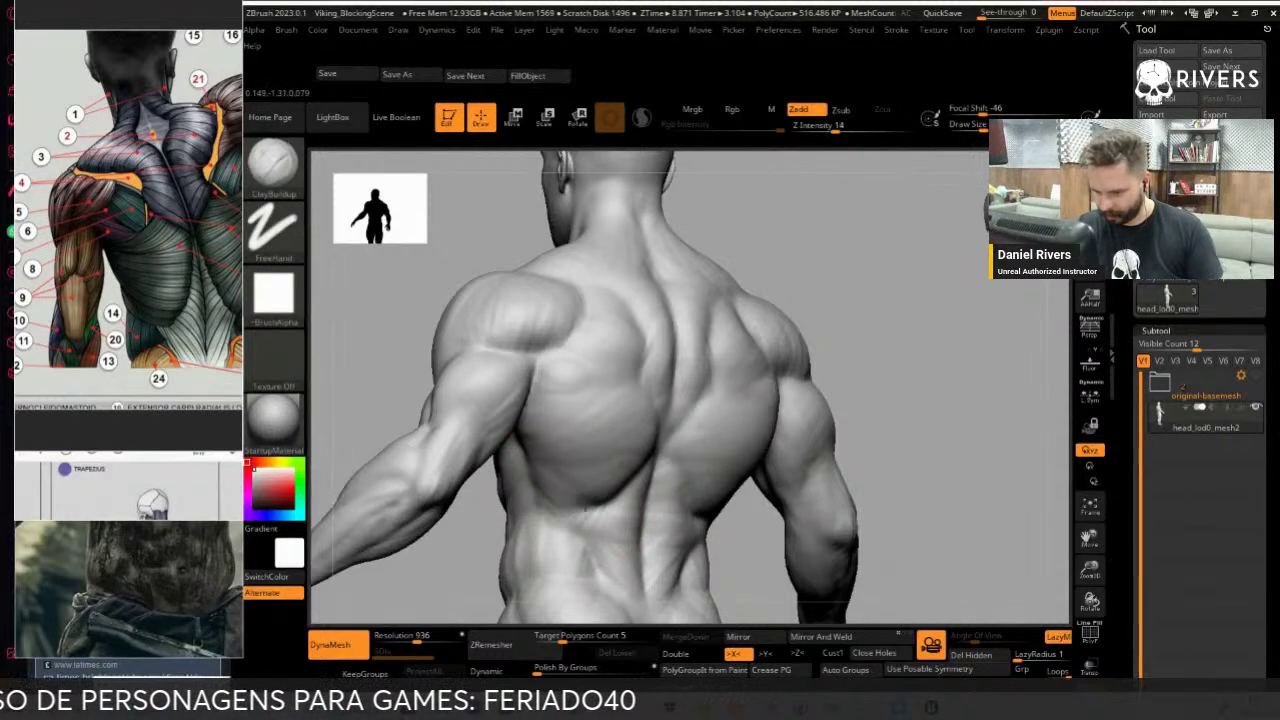
key("b")
key("d")
key("s")
mouse_move(943, 337)
right_mouse_down()
mouse_move(615, 499)
mouse_move(957, 344)
right_mouse_up()
mouse_move(571, 514)
right_mouse_down()
mouse_move(810, 391)
mouse_move(500, 529)
mouse_move(623, 471)
mouse_move(510, 507)
right_mouse_up()
mouse_move(478, 484)
left_mouse_down()
mouse_move(931, 424)
mouse_move(795, 503)
mouse_move(760, 503)
mouse_move(800, 286)
mouse_move(808, 434)
mouse_move(809, 286)
left_mouse_up()
Turn the torso side toward the view and crease lines along the ribcage
left_click_drag(801, 408, 785, 286)
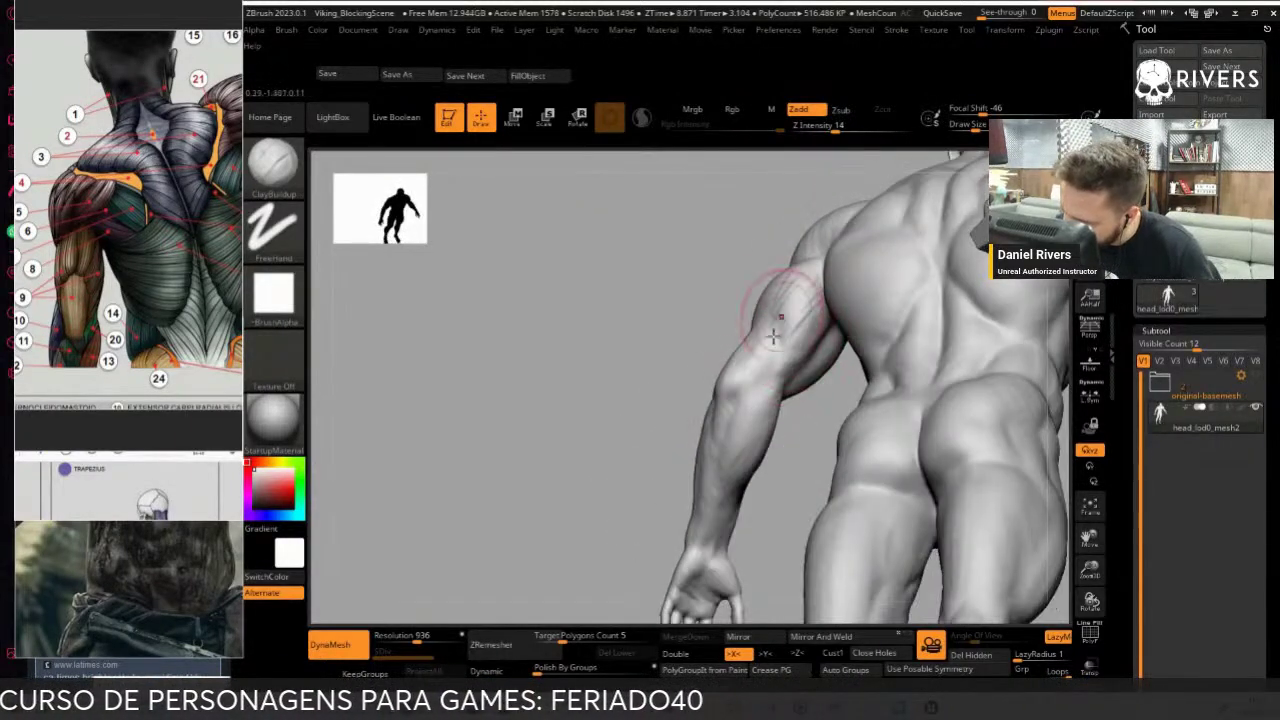
mouse_move(800, 386)
left_mouse_down()
mouse_move(814, 300)
mouse_move(726, 309)
mouse_move(776, 355)
left_mouse_up()
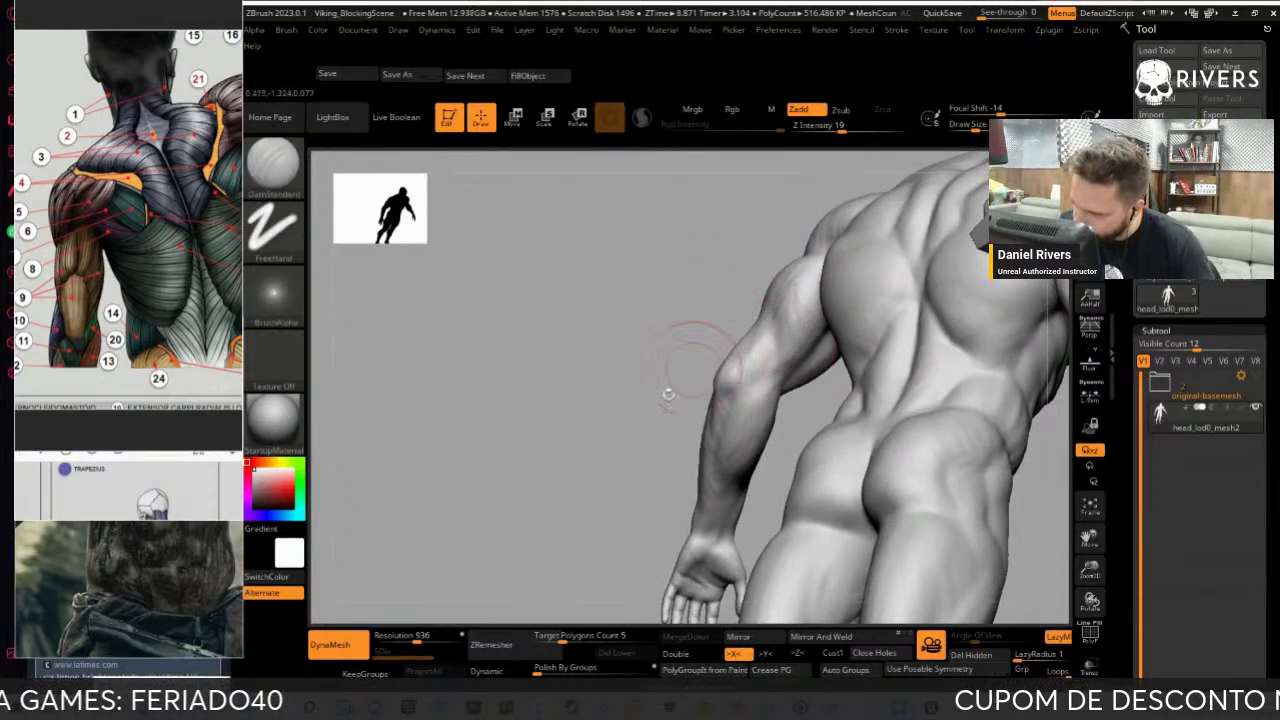
left_click_drag(686, 357, 701, 472)
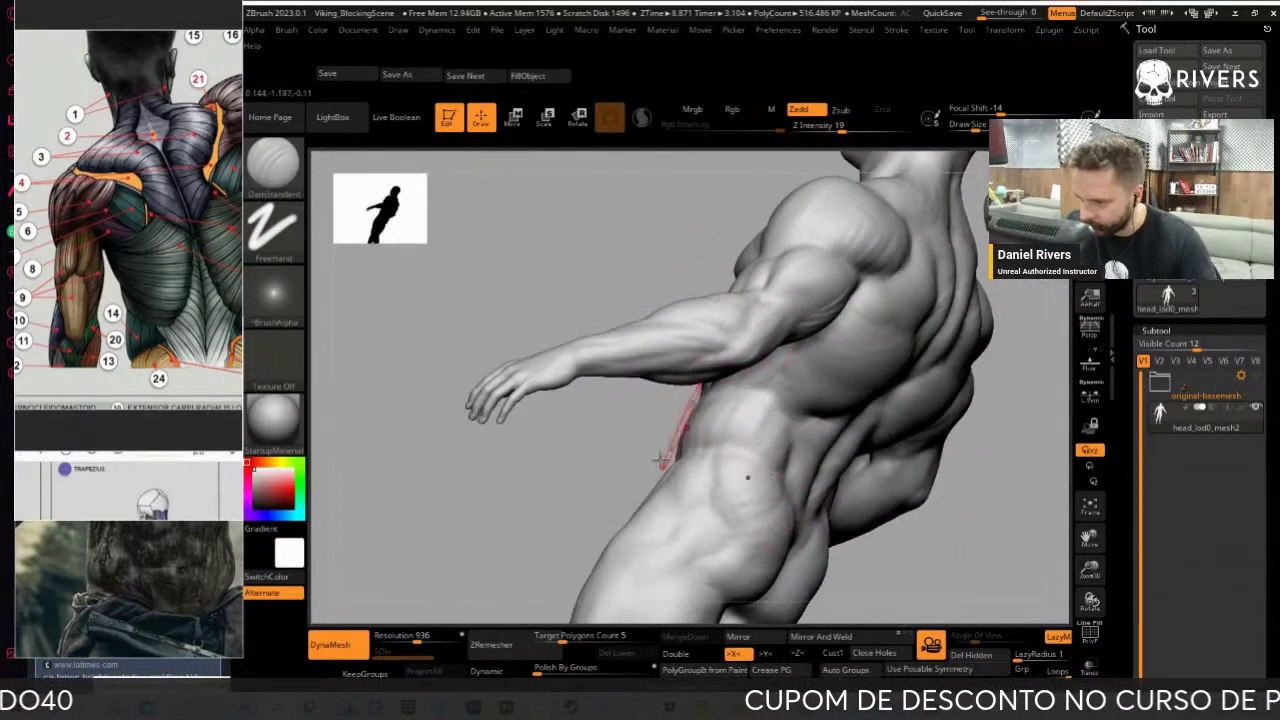
mouse_move(566, 471)
left_mouse_down()
mouse_move(698, 509)
mouse_move(725, 392)
left_mouse_up()
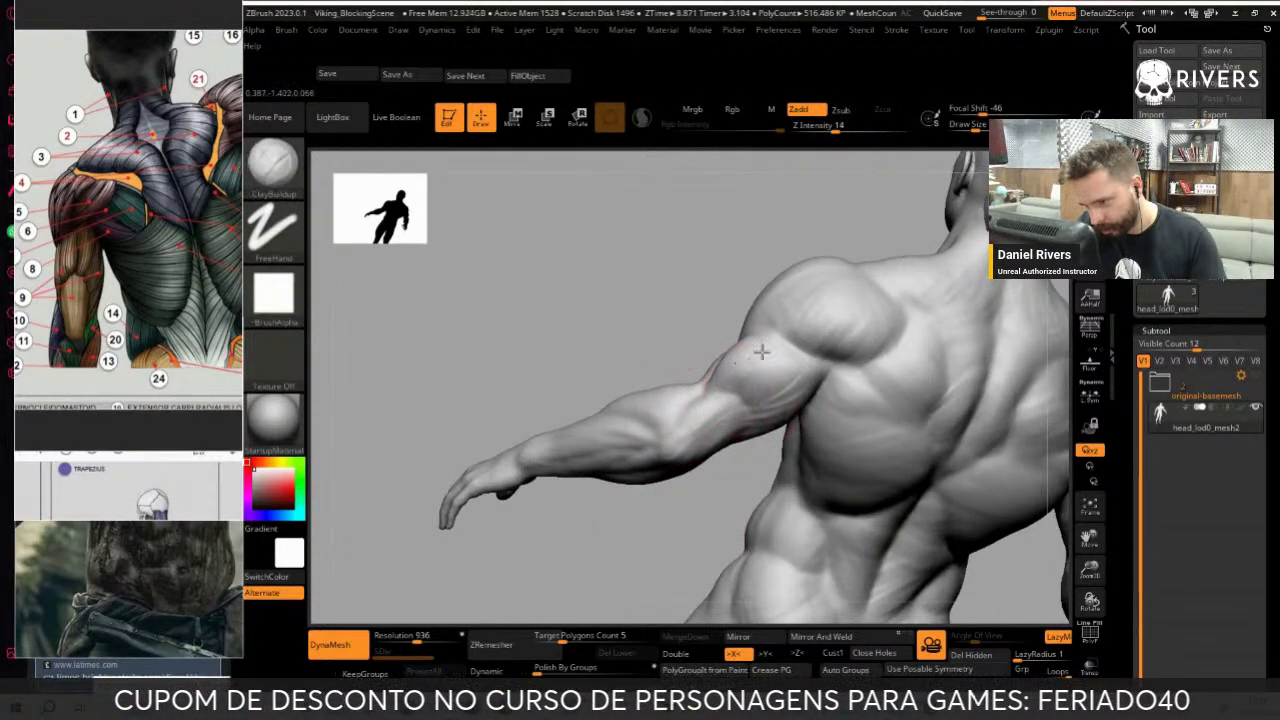
Smooth the shoulder and upper arm with the Smooth brush
key("shift")
mouse_move(787, 378)
left_mouse_down()
mouse_move(686, 537)
mouse_move(694, 400)
mouse_move(713, 396)
left_mouse_up()
mouse_move(772, 459)
left_mouse_down()
mouse_move(911, 500)
mouse_move(900, 529)
mouse_move(931, 471)
mouse_move(846, 374)
mouse_move(760, 340)
mouse_move(786, 374)
left_mouse_up()
key("shift")
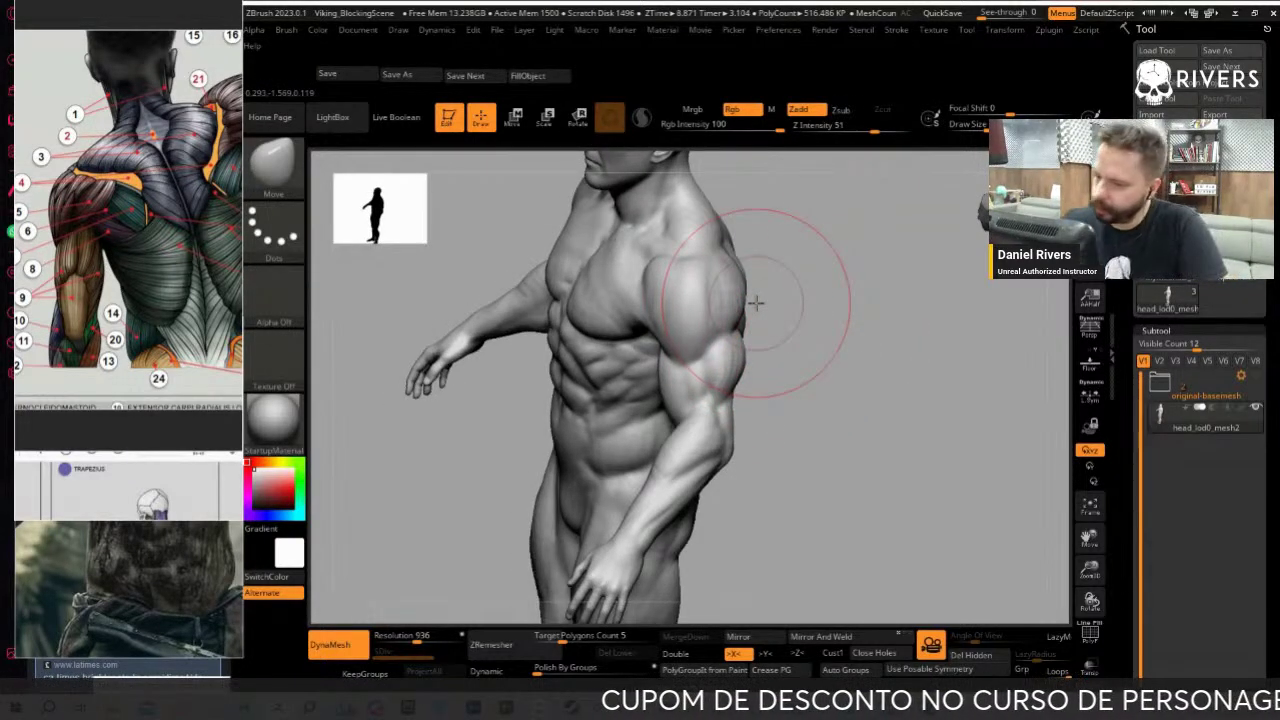
left_click_drag(733, 397, 757, 423)
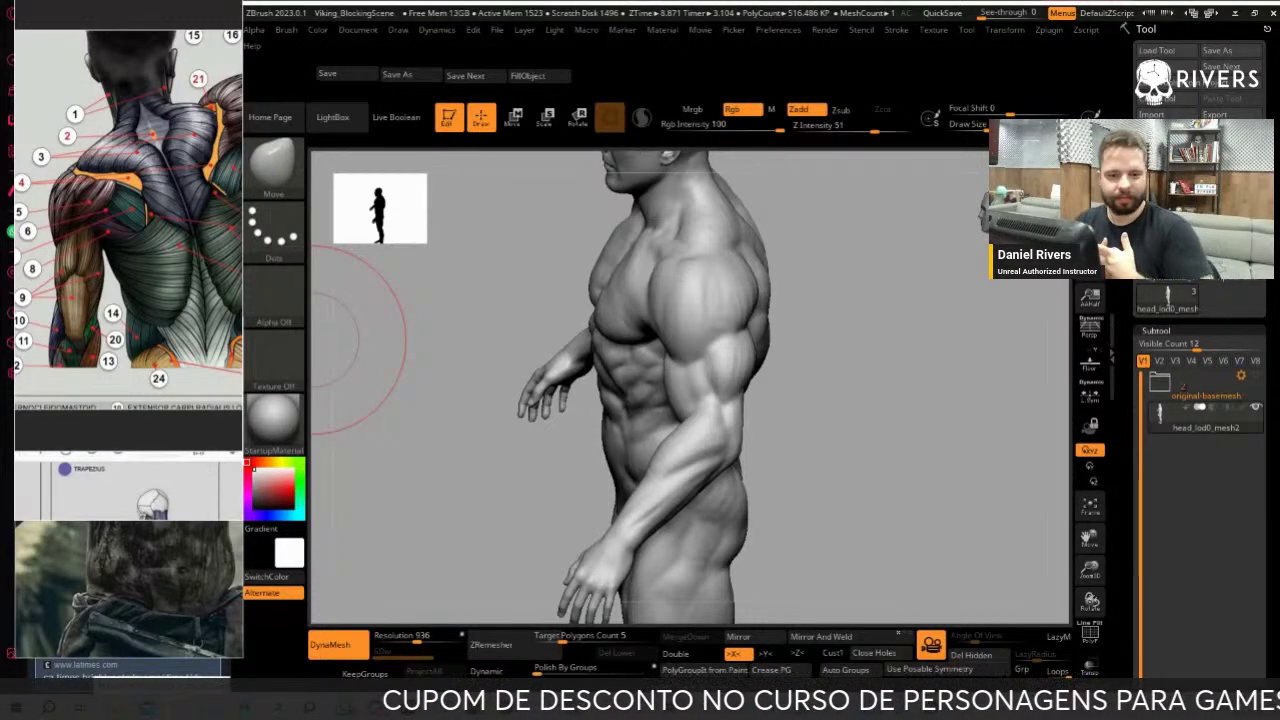
Build up the pectorals with ClayBuildup from a three-quarter chest view
mouse_move(891, 500)
left_mouse_down()
mouse_move(918, 440)
mouse_move(914, 371)
left_mouse_up()
key("b")
key("c")
key("b")
mouse_move(734, 297)
left_mouse_down()
mouse_move(912, 257)
mouse_move(951, 320)
left_mouse_up()
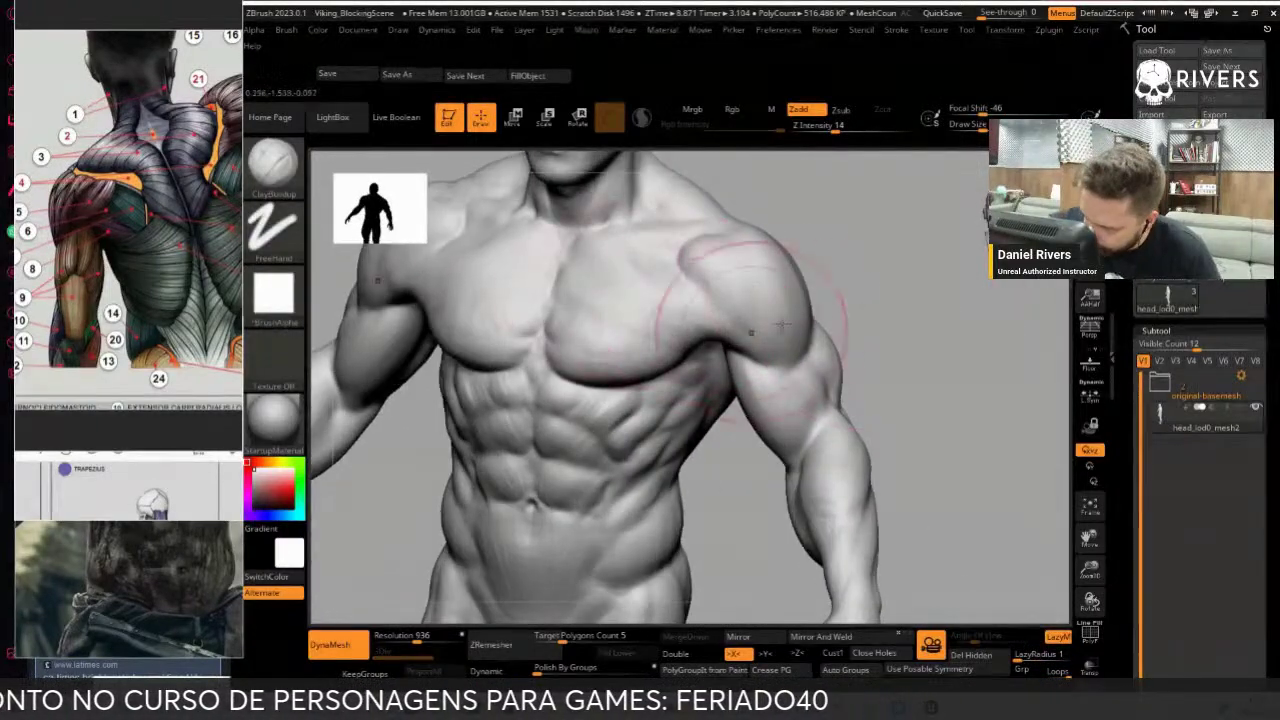
left_click_drag(700, 286, 653, 352)
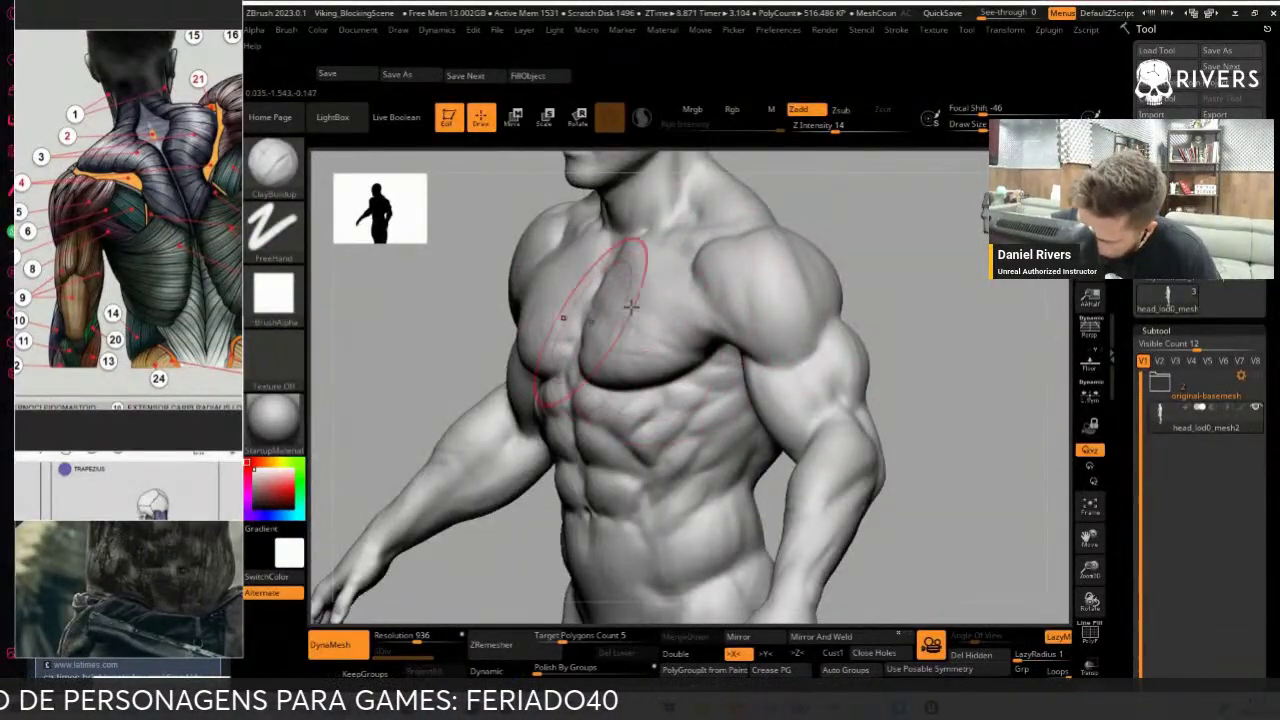
mouse_move(940, 280)
left_mouse_down()
mouse_move(917, 244)
mouse_move(900, 262)
mouse_move(927, 230)
mouse_move(909, 234)
mouse_move(635, 375)
left_mouse_up()
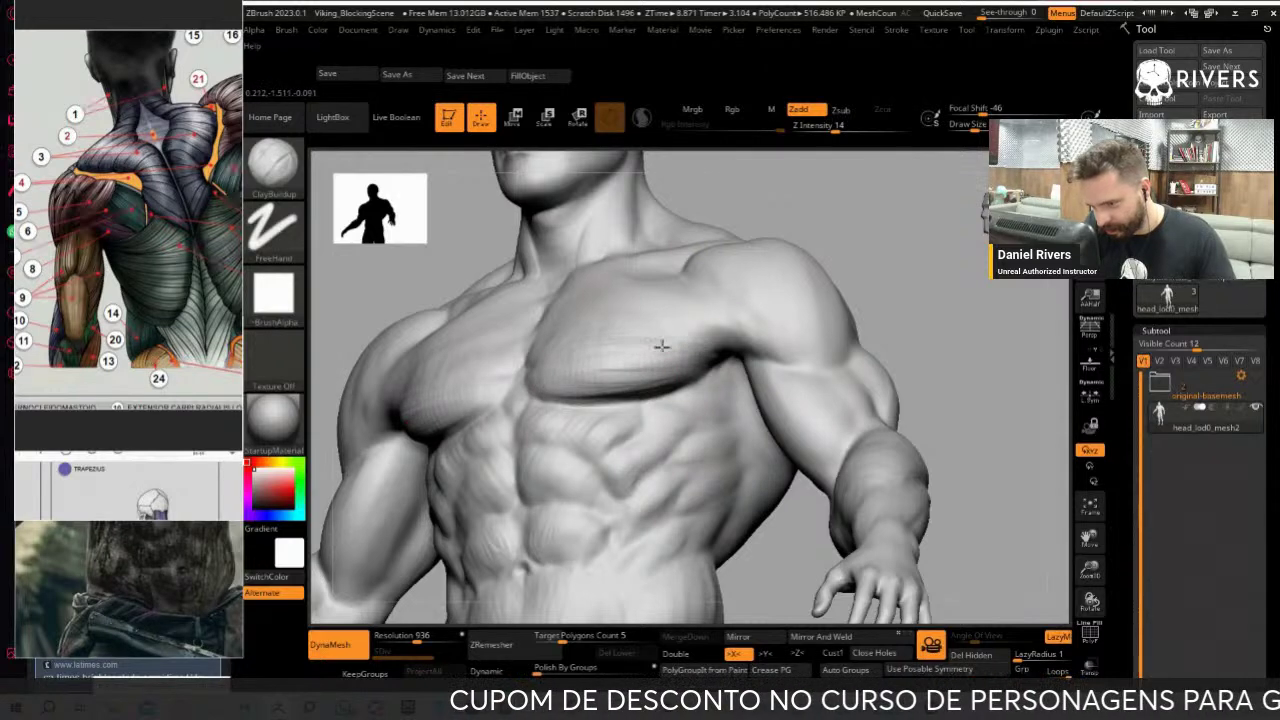
Refine the chest from the front, then smooth the chest and deltoid
left_click_drag(900, 280, 943, 277)
left_click_drag(737, 290, 534, 370)
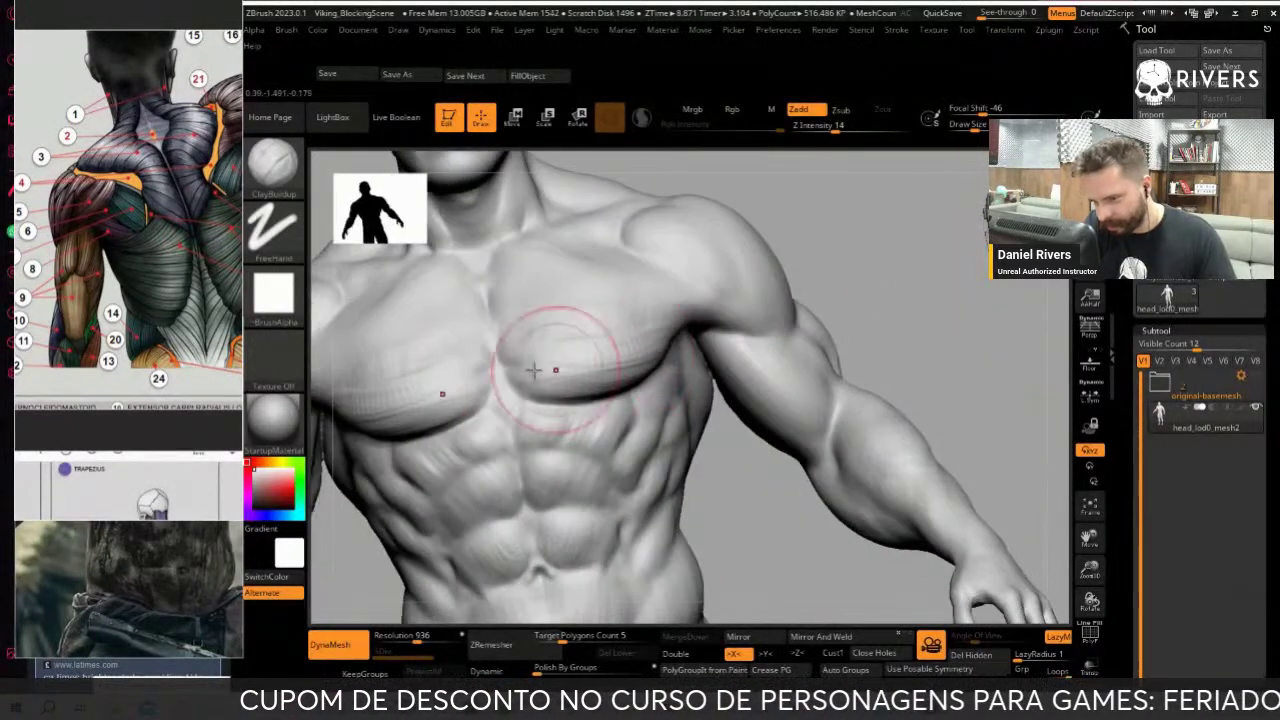
left_click_drag(700, 190, 694, 286)
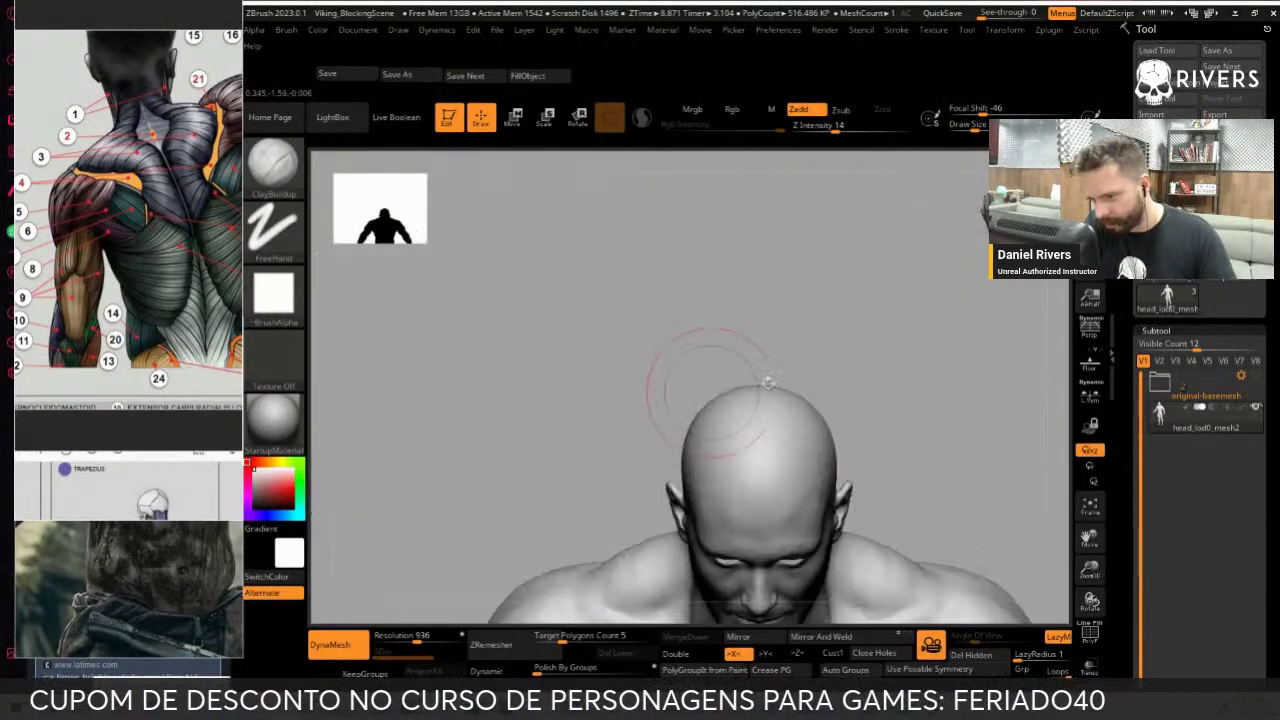
left_click_drag(920, 409, 829, 226)
left_click_drag(929, 349, 795, 265, "alt")
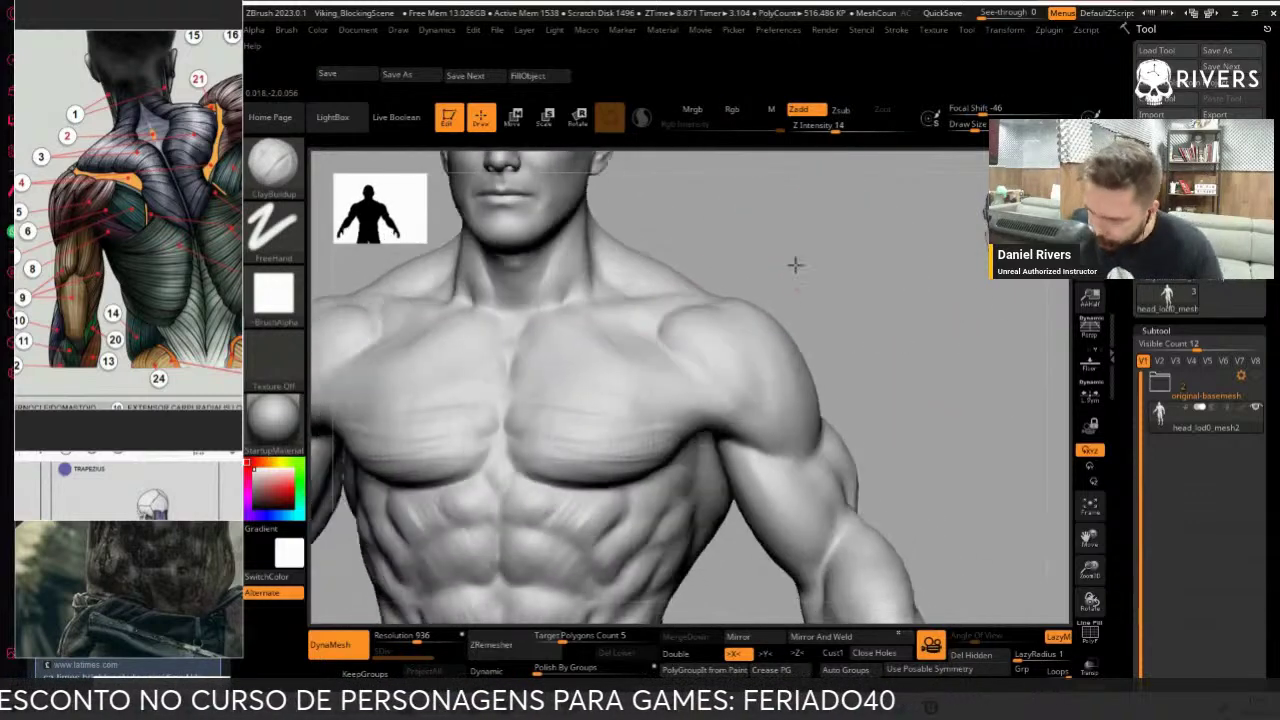
key("shift")
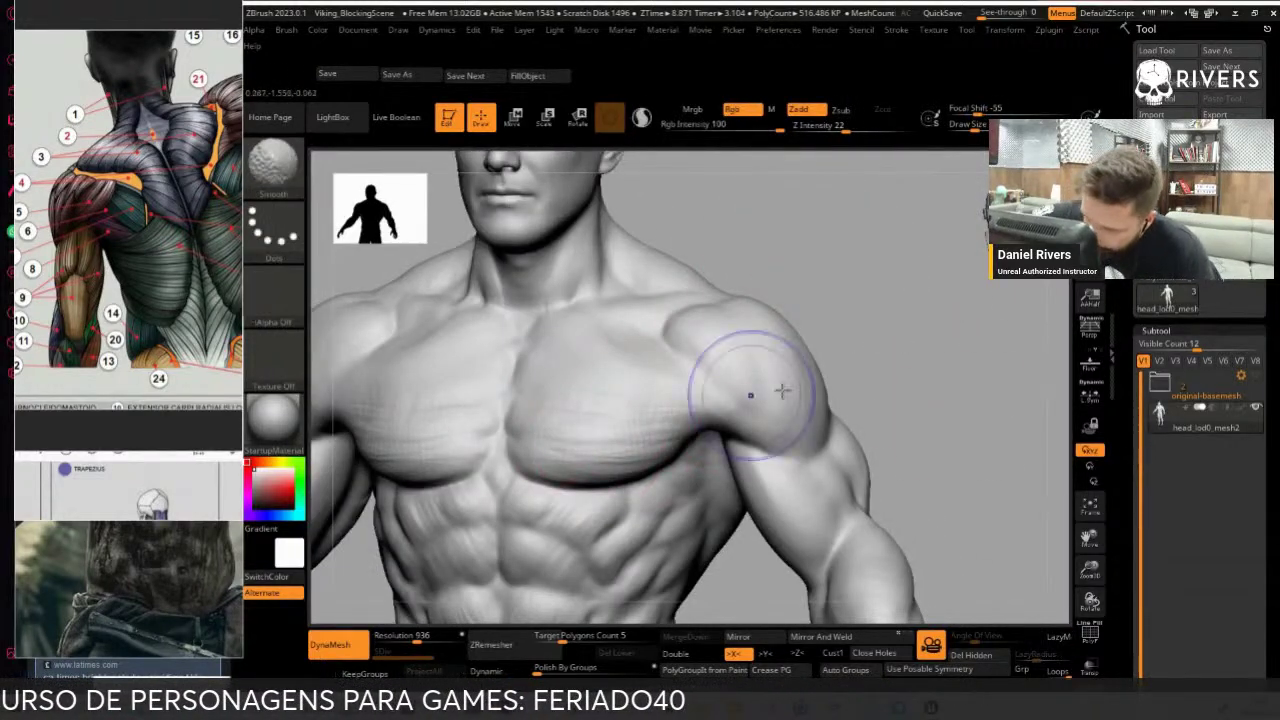
mouse_move(782, 392)
left_mouse_down("alt")
mouse_move(929, 337)
mouse_move(777, 389)
mouse_move(809, 386)
mouse_move(819, 437)
left_mouse_up("alt")
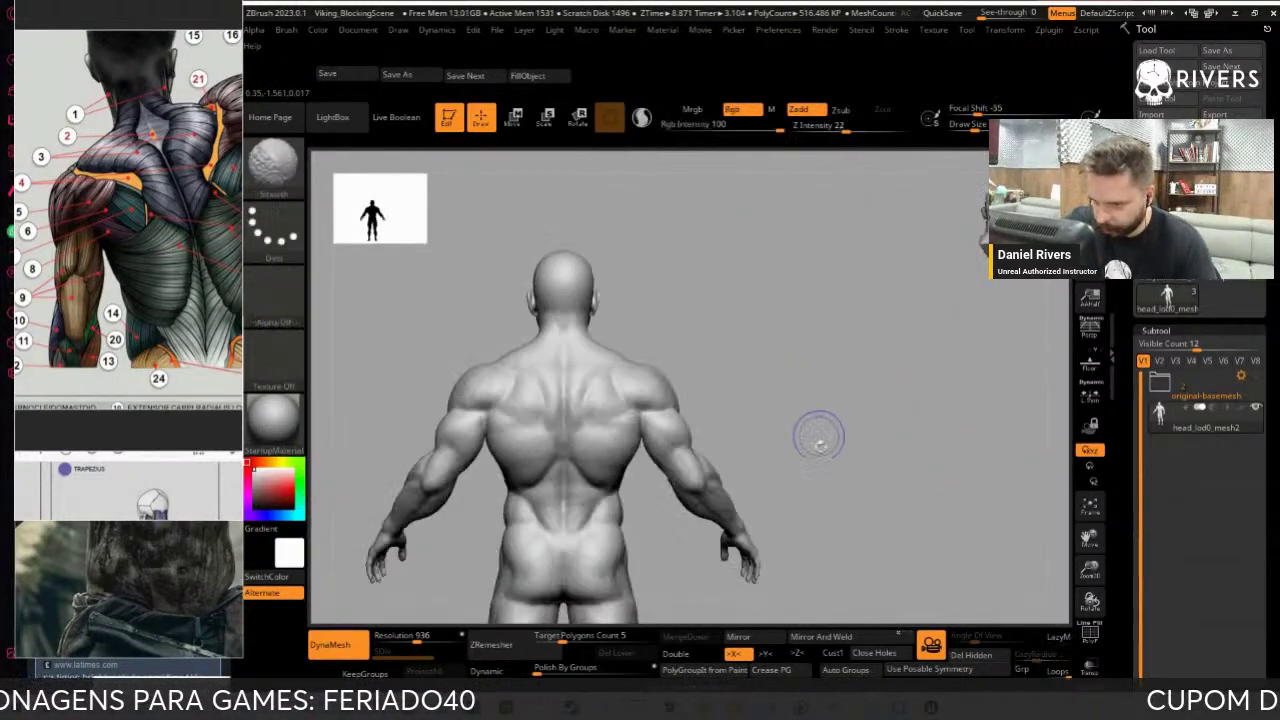
Restore the ZBrush window layout and save the Viking blocking scene project
left_click(1253, 13)
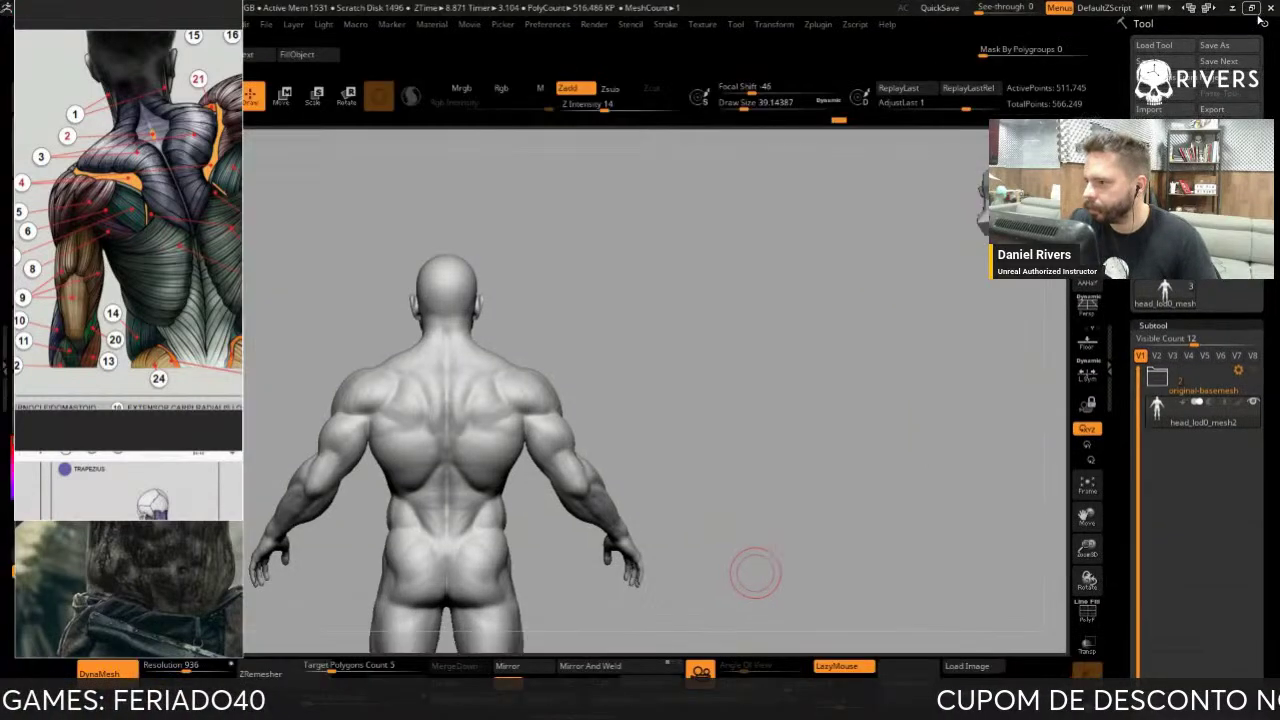
left_click(1251, 7)
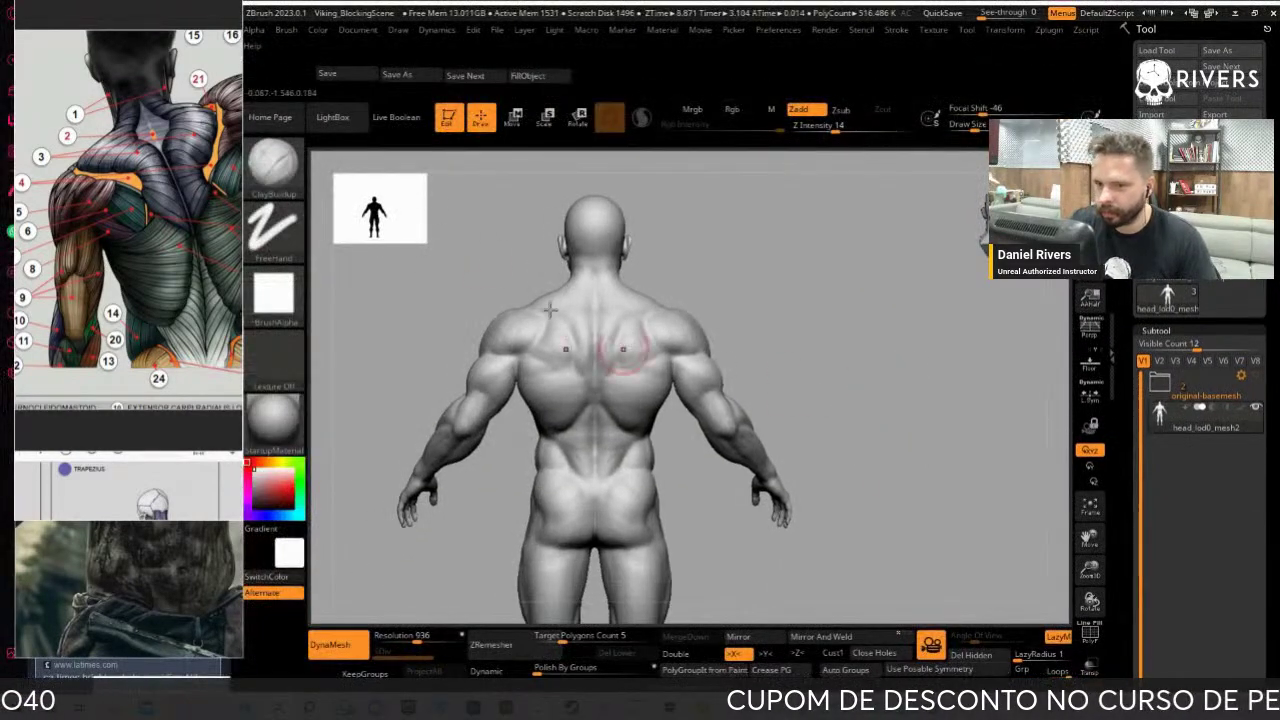
left_click(343, 77)
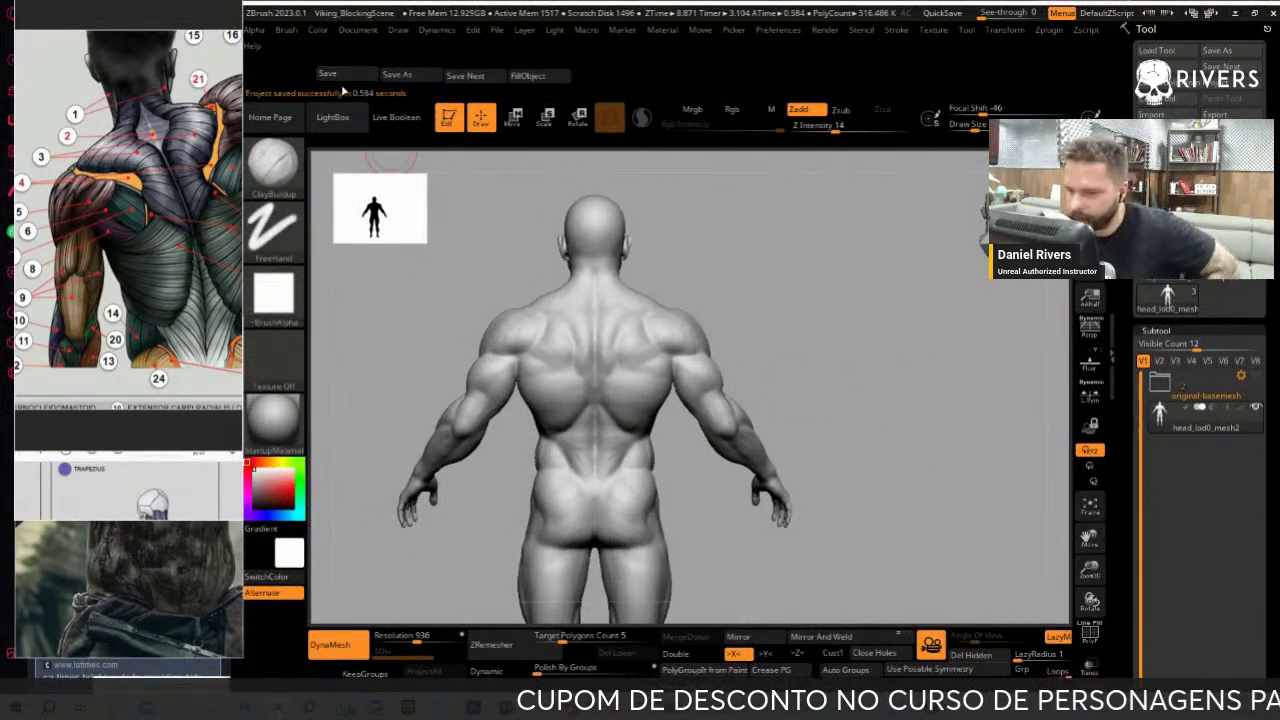
left_click_drag(905, 388, 923, 443, "shift")
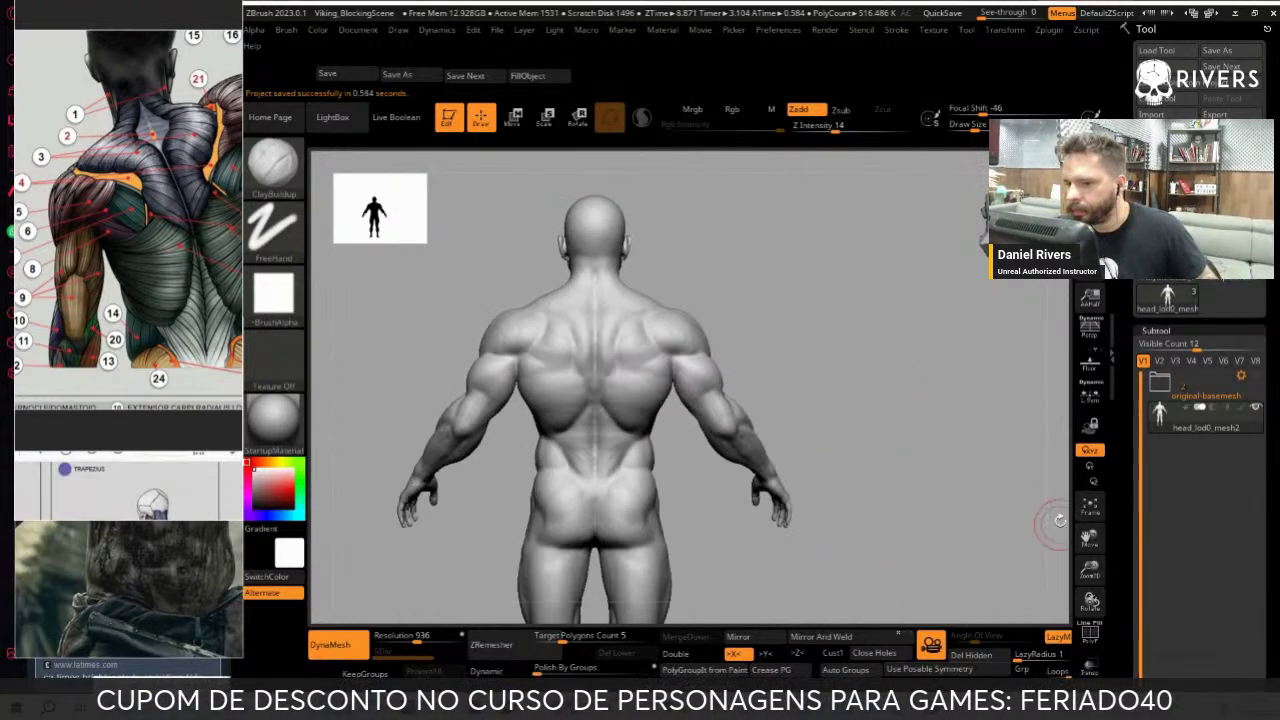
Duplicate the body subtool as head_lod0_mesh3
scroll(1127, 577, "down", 5)
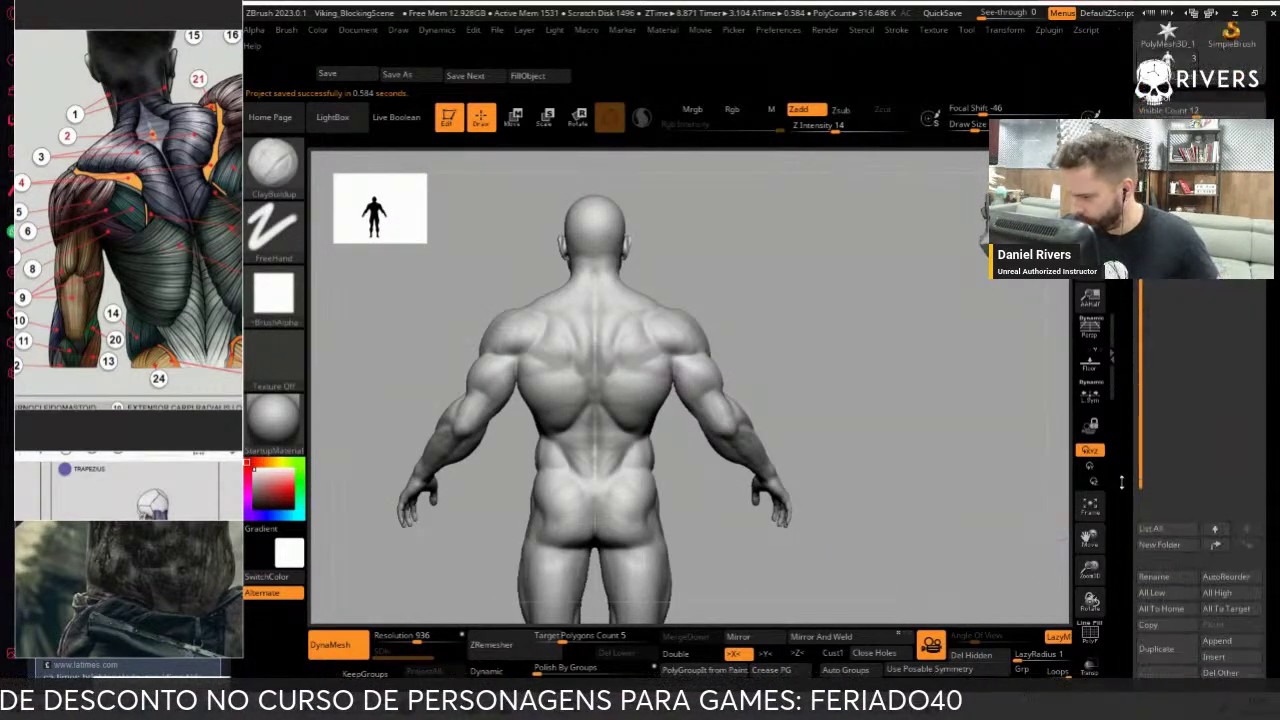
scroll(1180, 540, "down", 3)
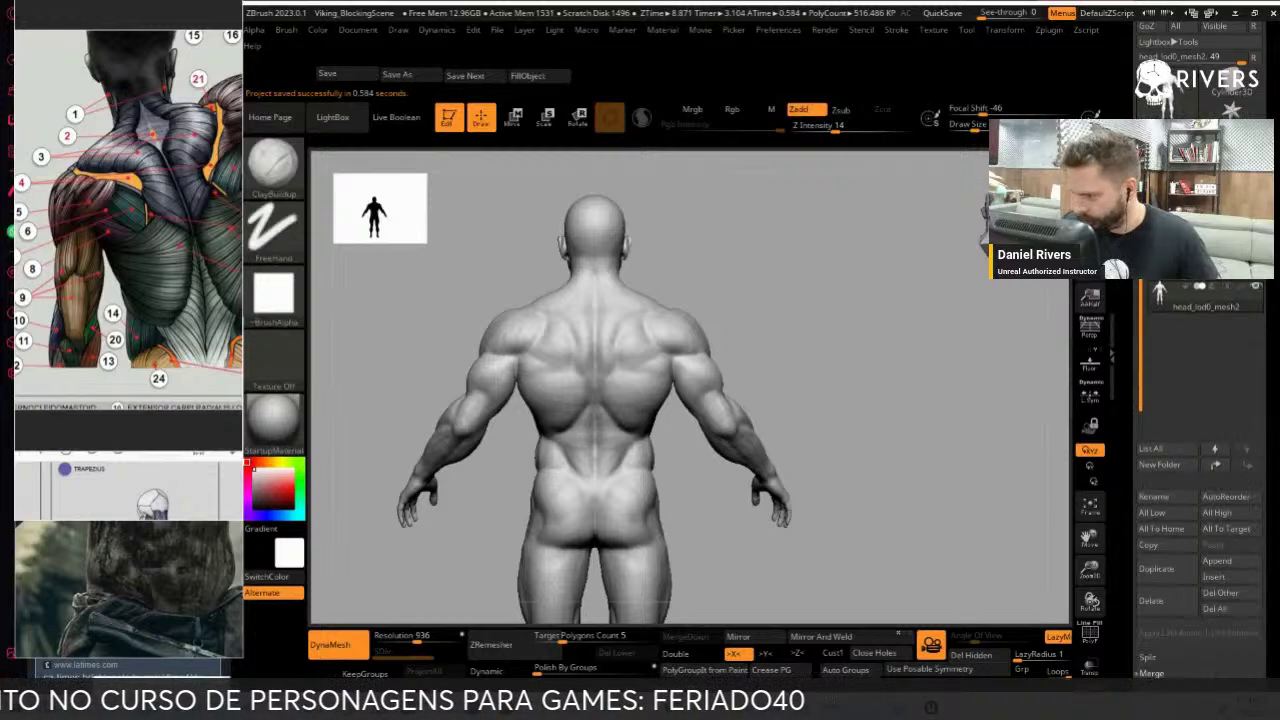
left_click(1178, 578)
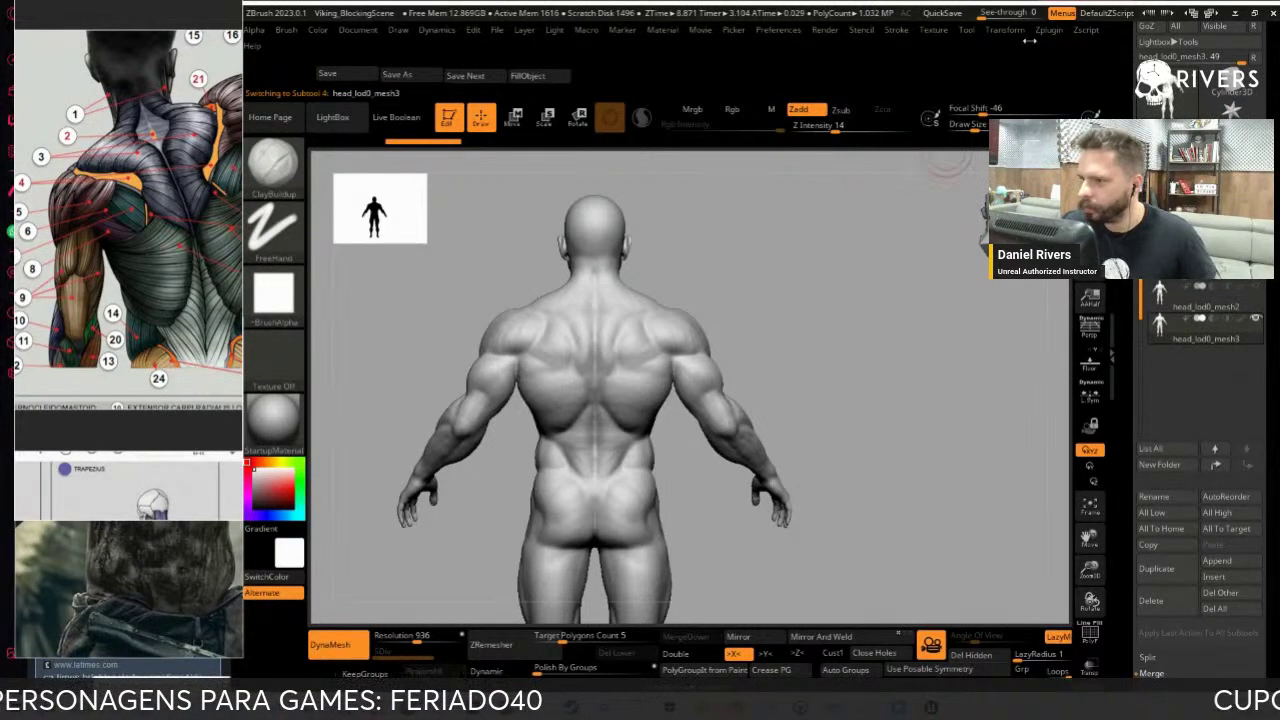
Pre-process and decimate the copy with Decimation Master to 20%, about 205K points
left_click(1050, 36)
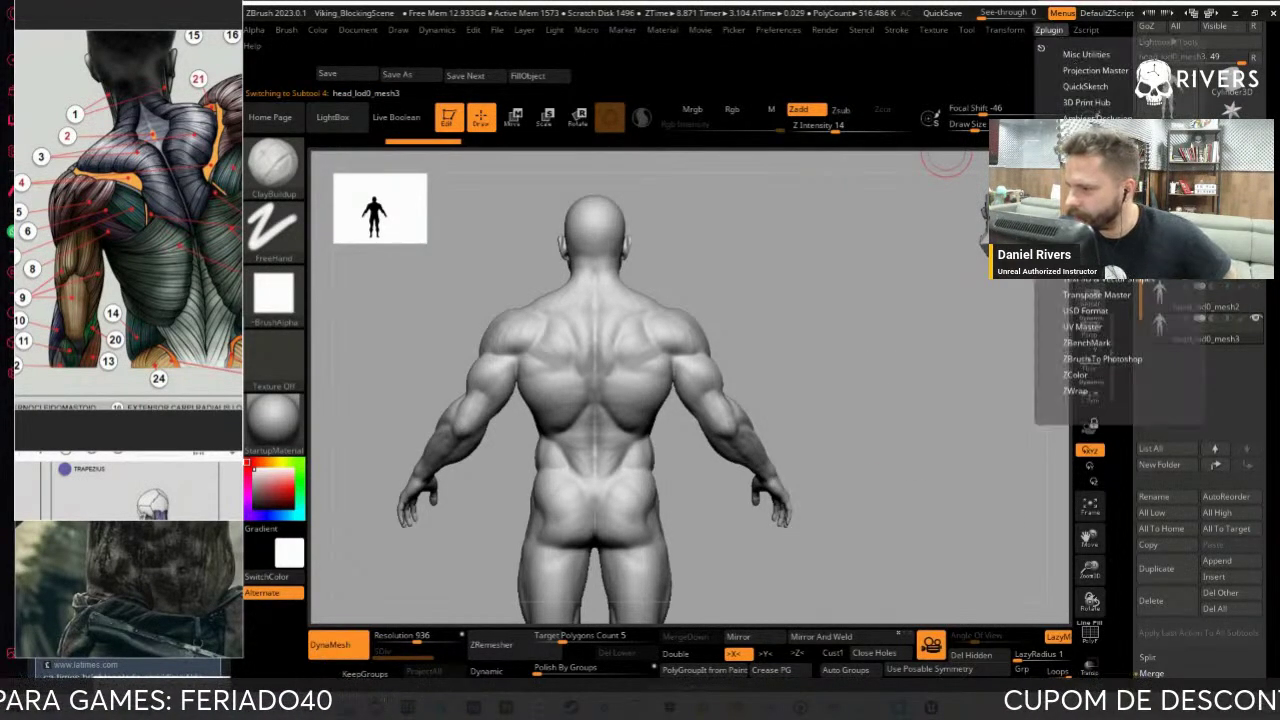
left_click(1107, 273)
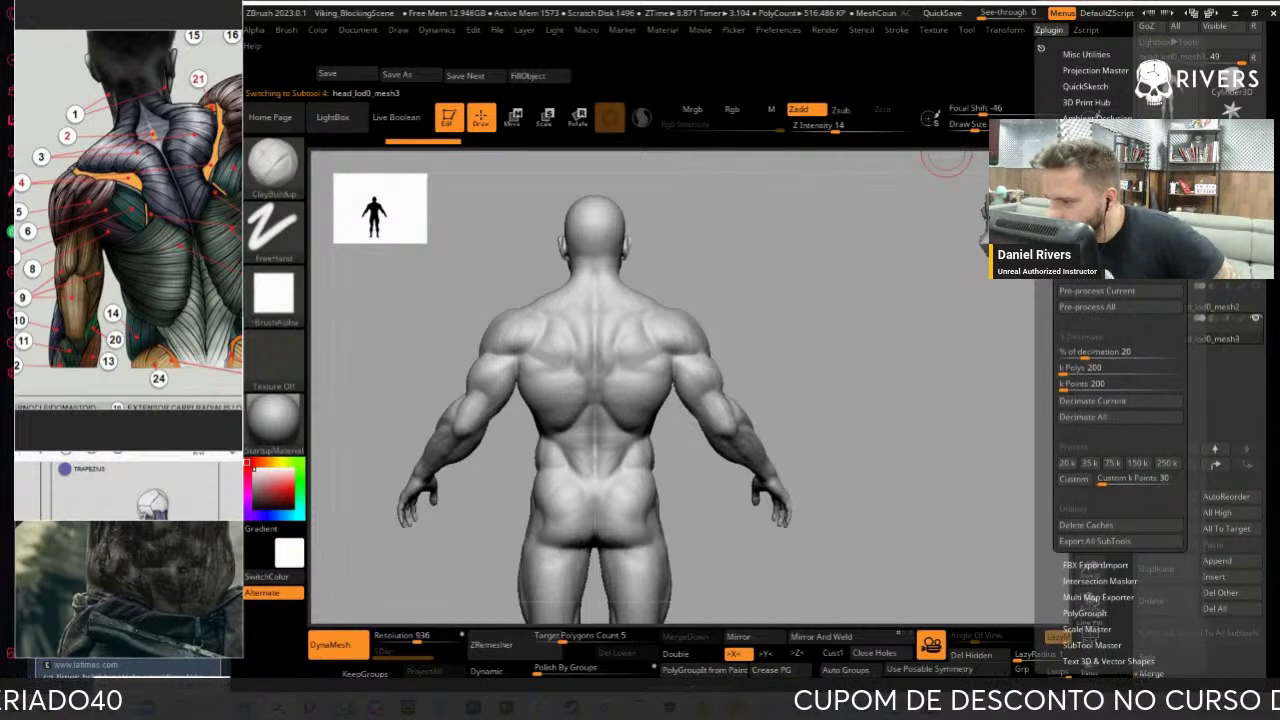
left_click(1135, 296)
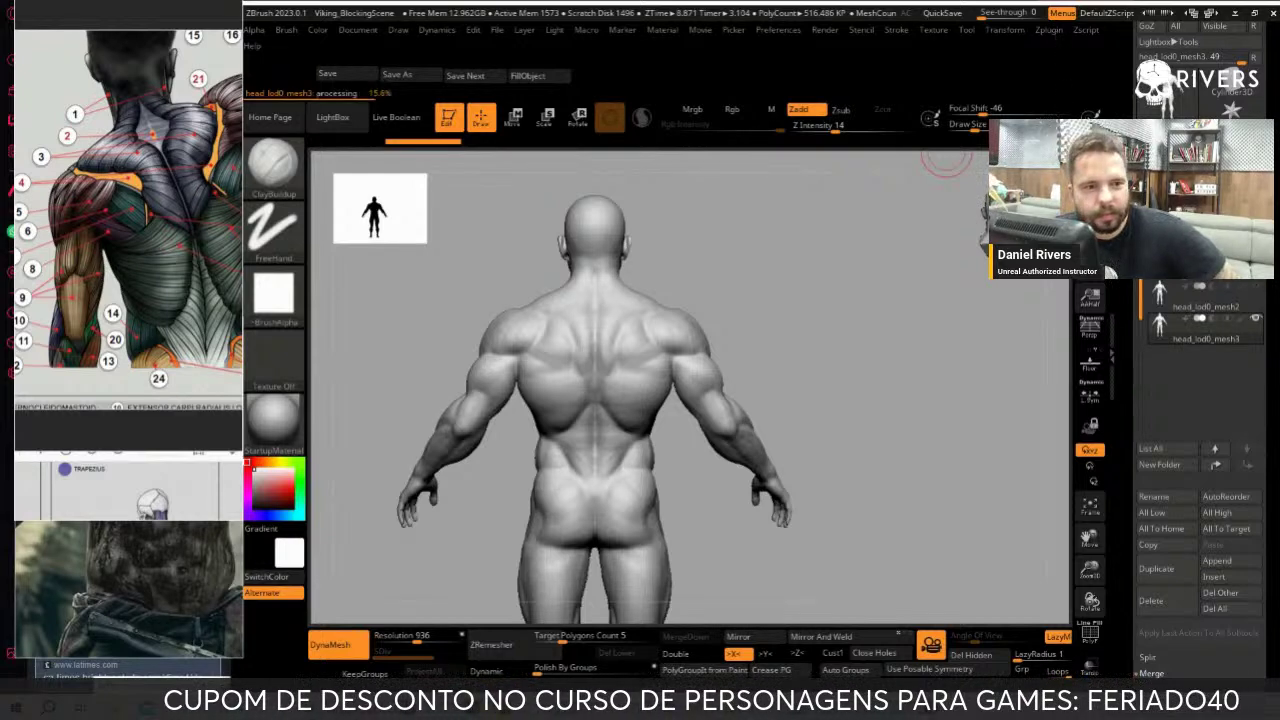
left_click(1050, 32)
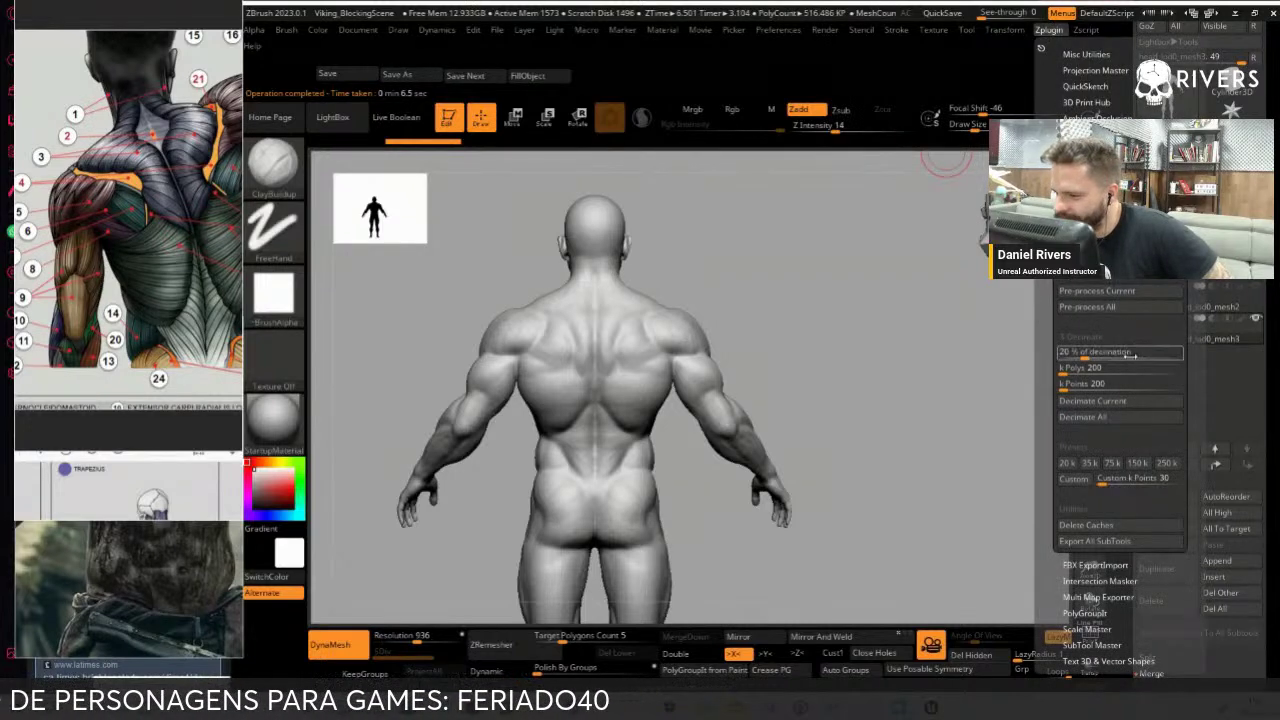
left_click(1133, 386)
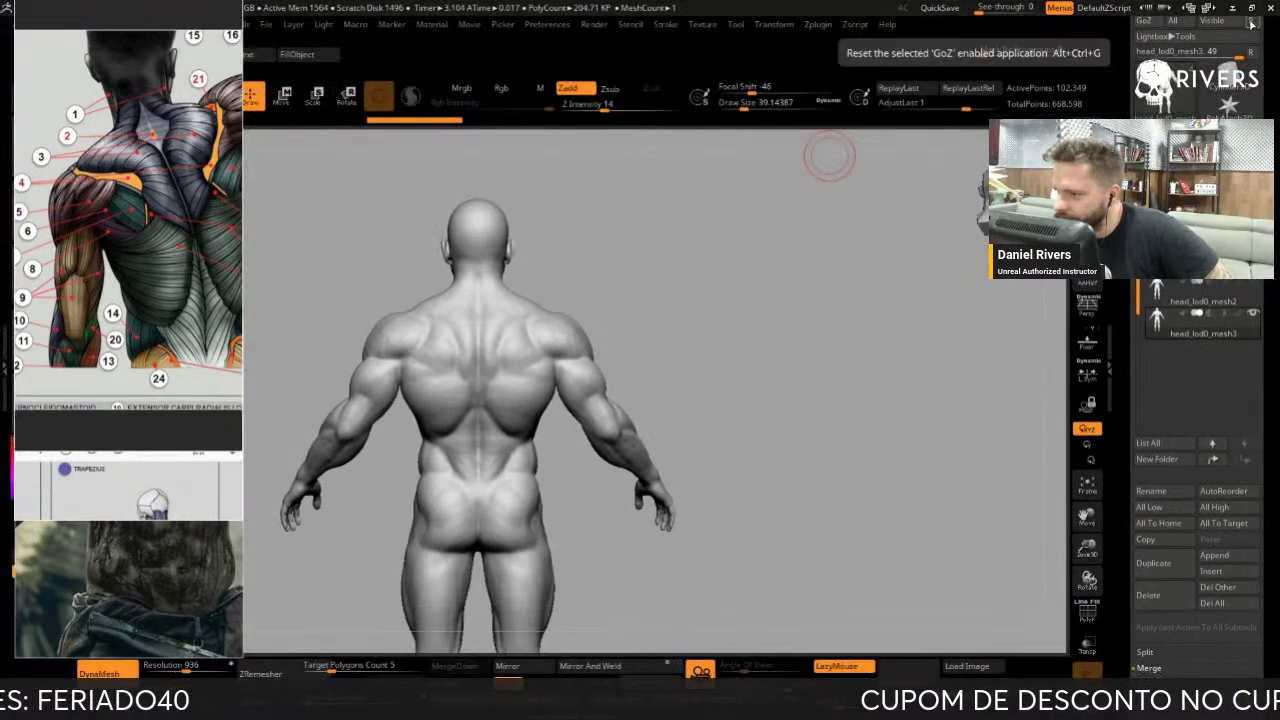
Export the subtool and point the save dialog at Viking_HackNSlash\DevScenes\Meshes
scroll(1200, 400, "up", 3)
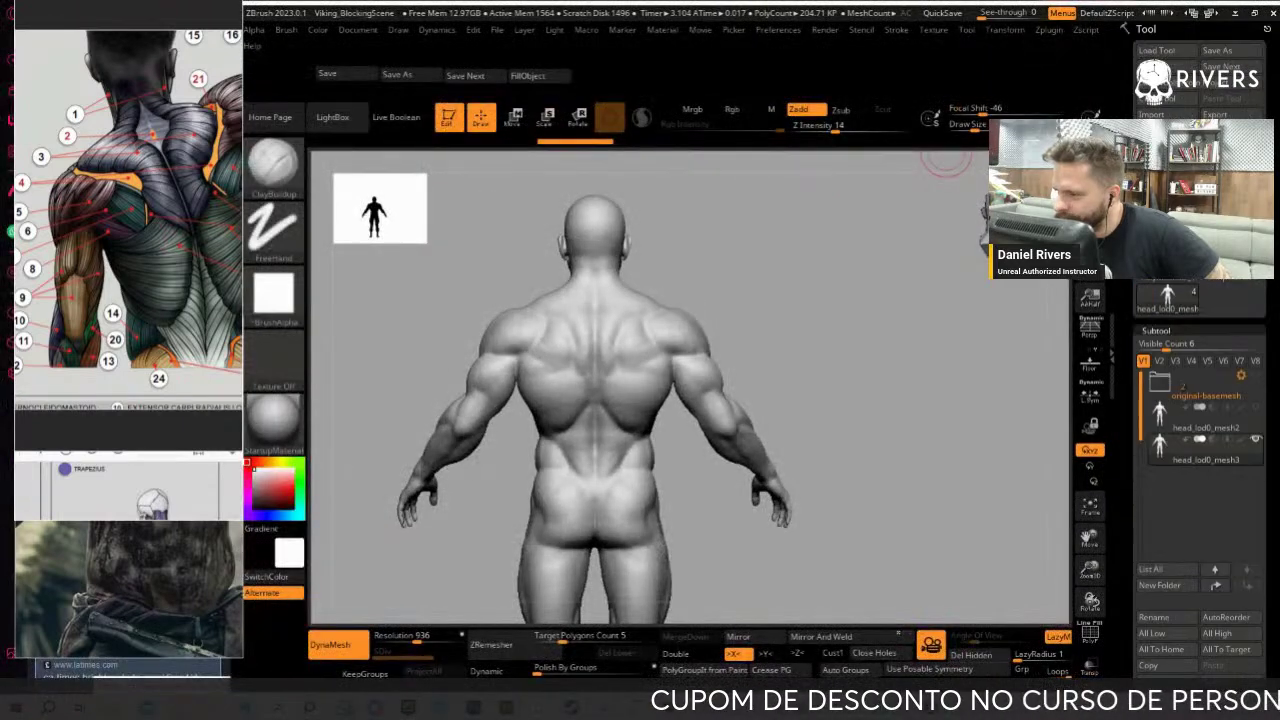
left_click(1240, 116)
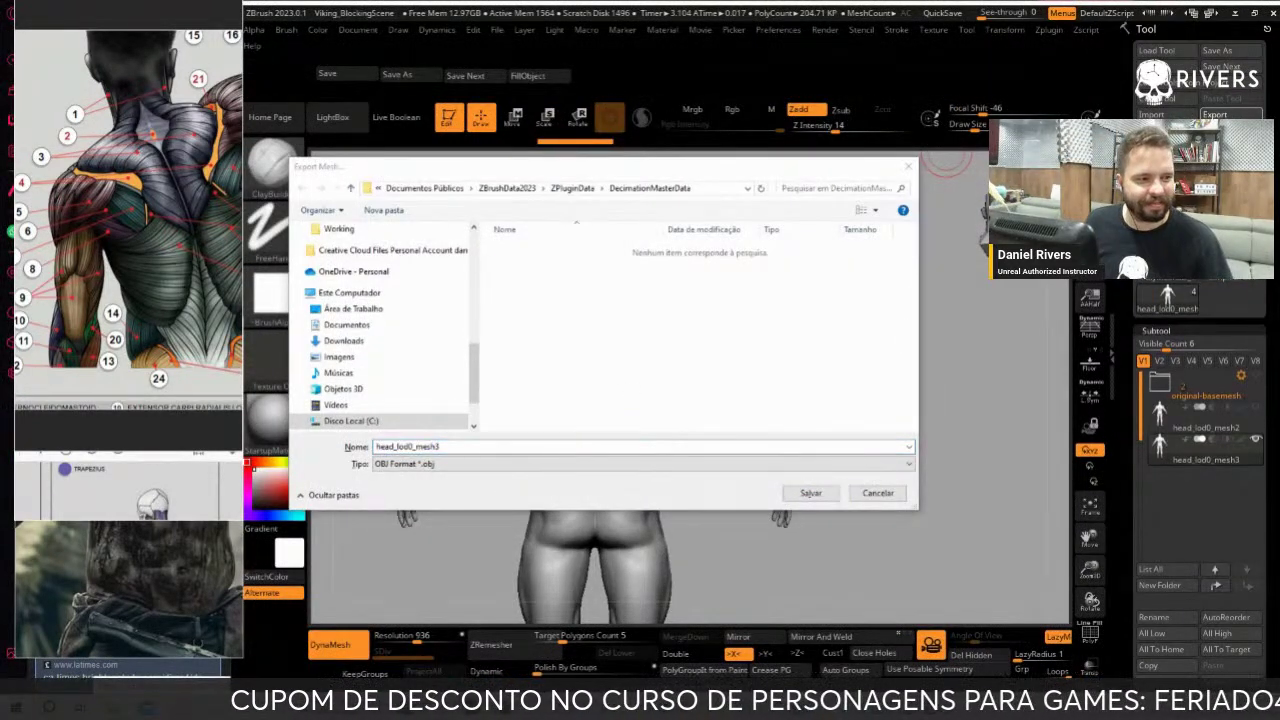
key("alt+Tab")
left_click(410, 157)
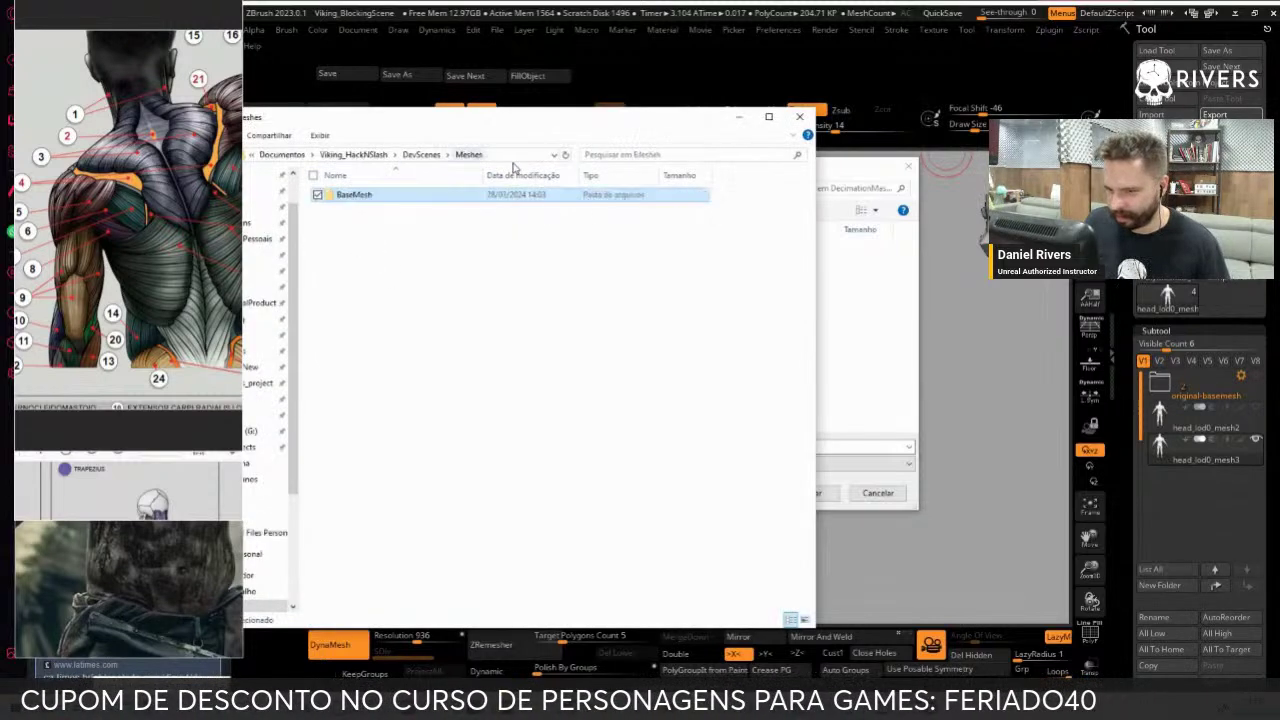
left_click(505, 157)
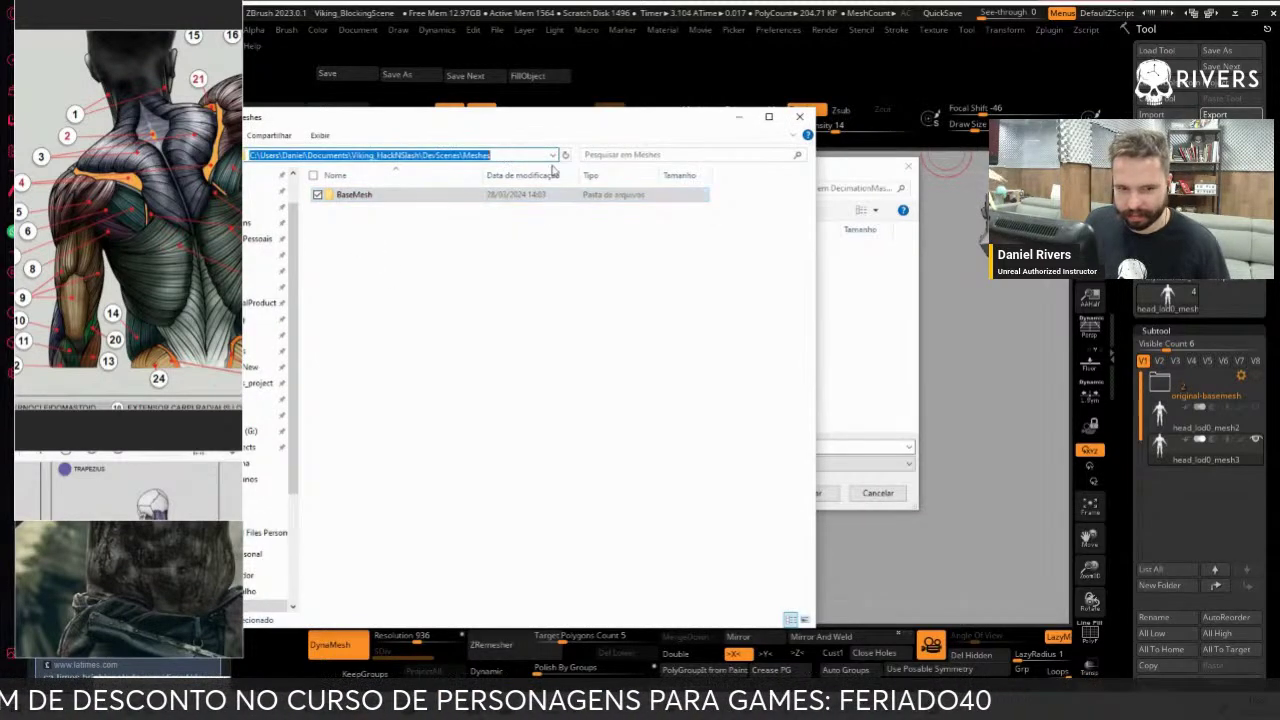
left_click(870, 314)
left_click(703, 191)
key("ctrl+v")
key("Return")
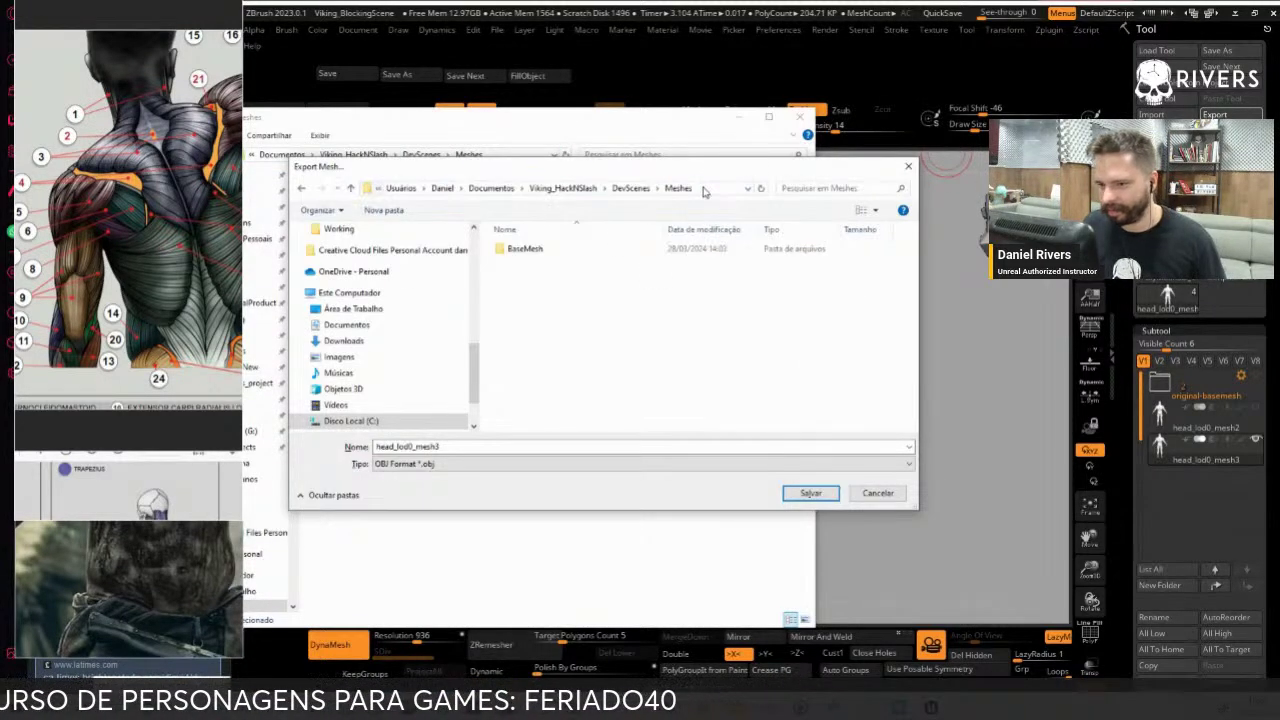
Save it as MeshTest in FBX format and accept the FBX export options
type("st")
left_click(459, 464)
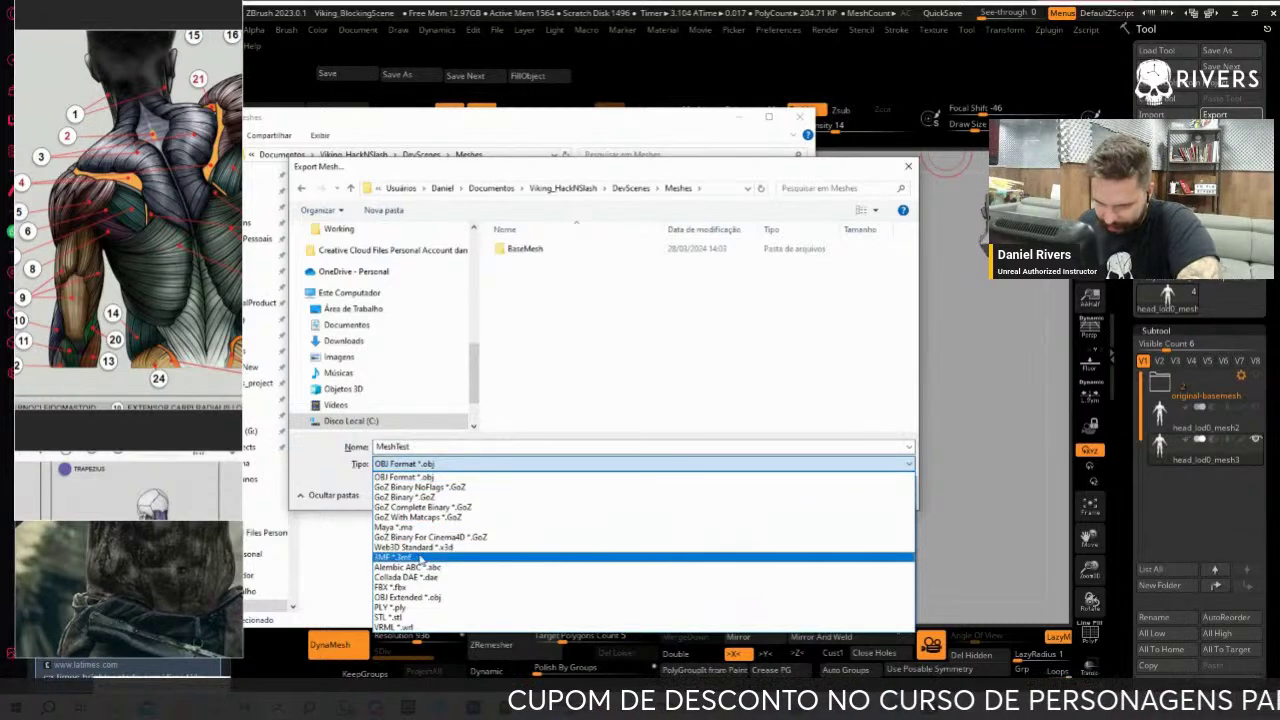
left_click(425, 590)
left_click(810, 491)
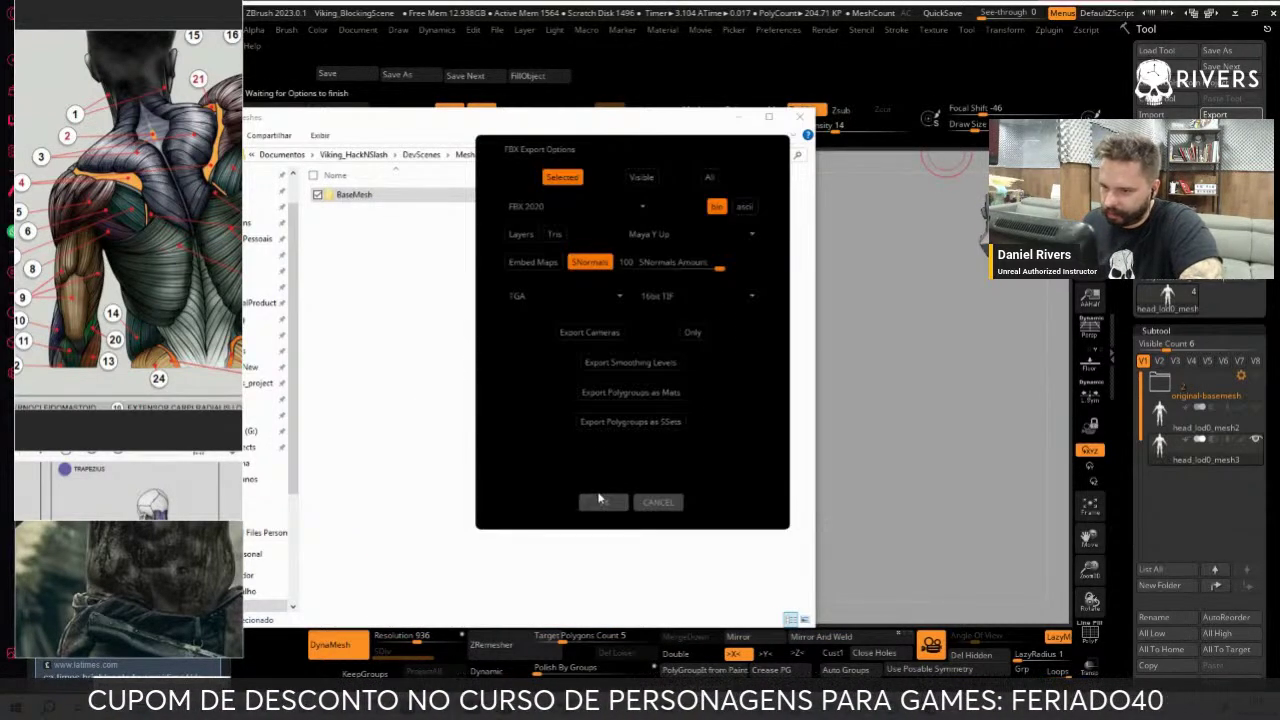
left_click(600, 498)
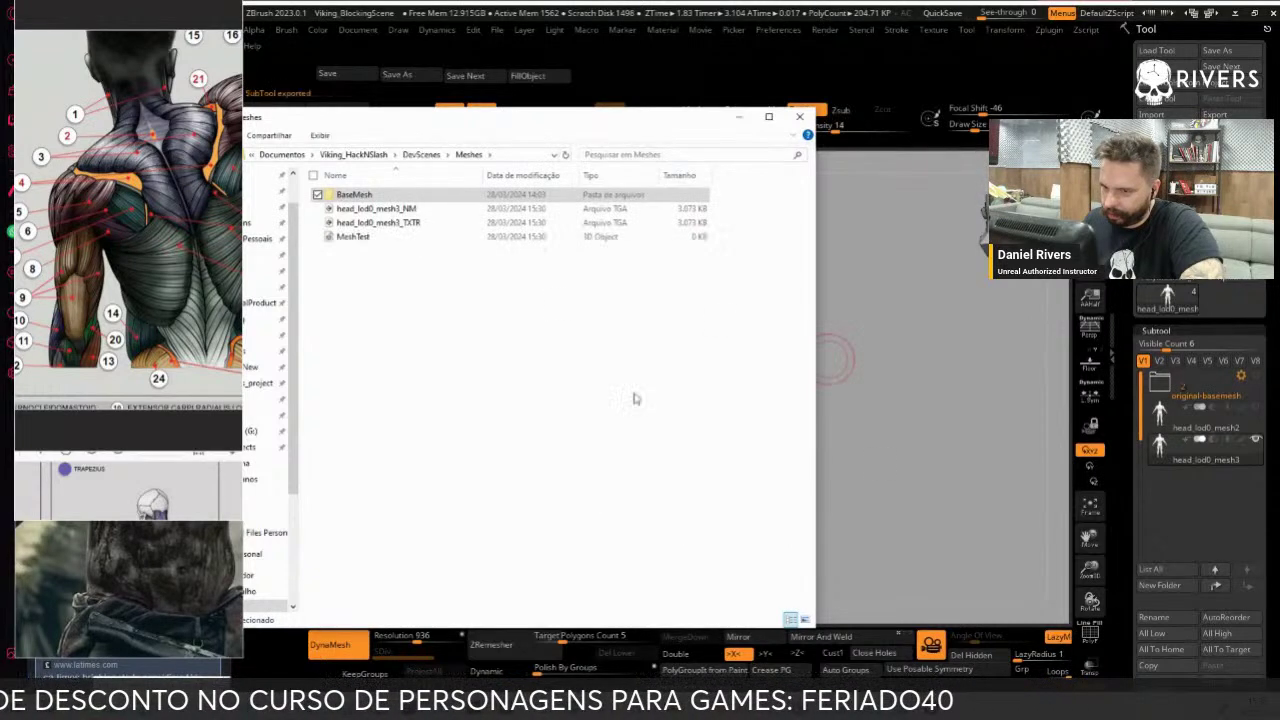
left_click(465, 370)
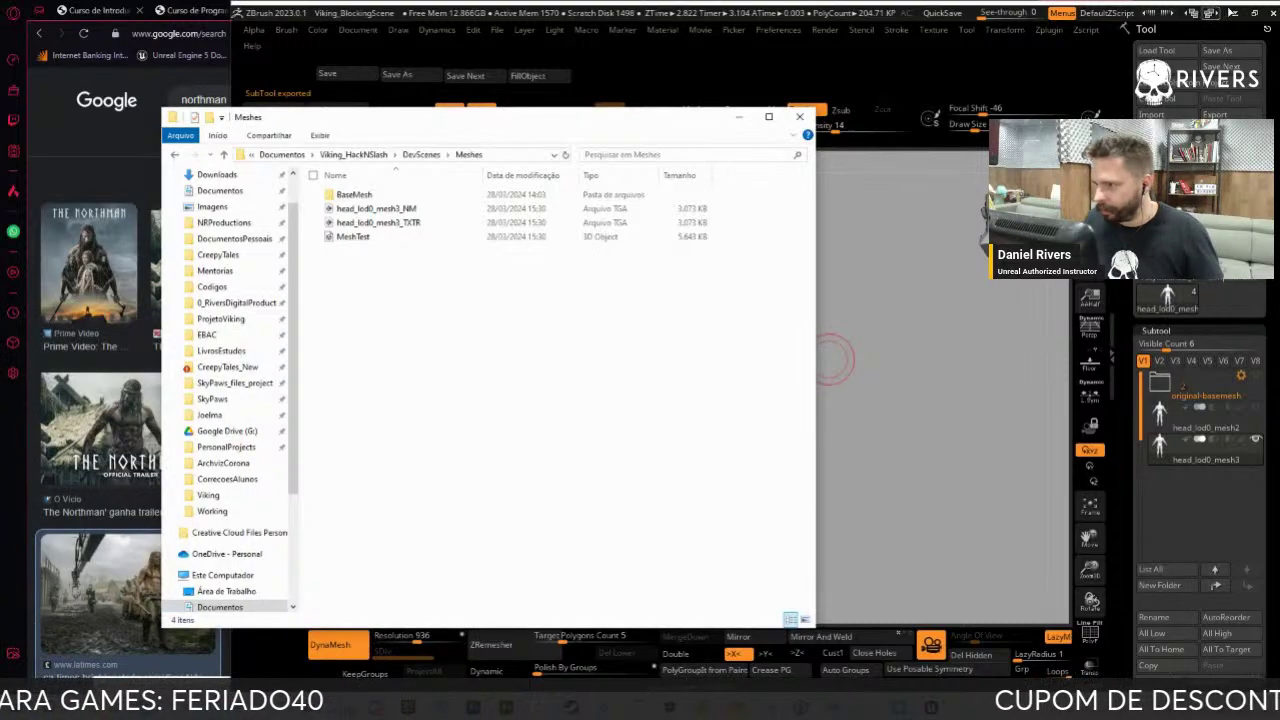
Minimize ZBrush, open Unreal's Content Drawer, and delete a stray new folder in Assets
left_click(1253, 15)
left_click(1237, 12)
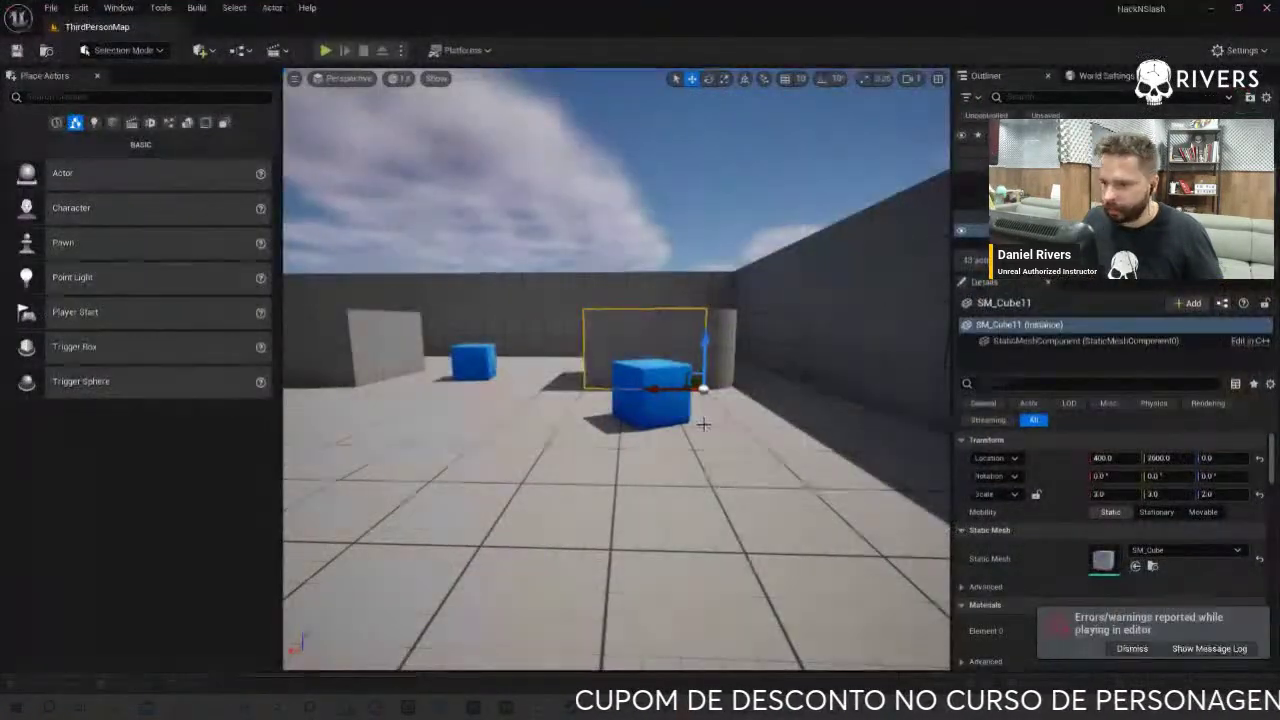
key("ctrl+space")
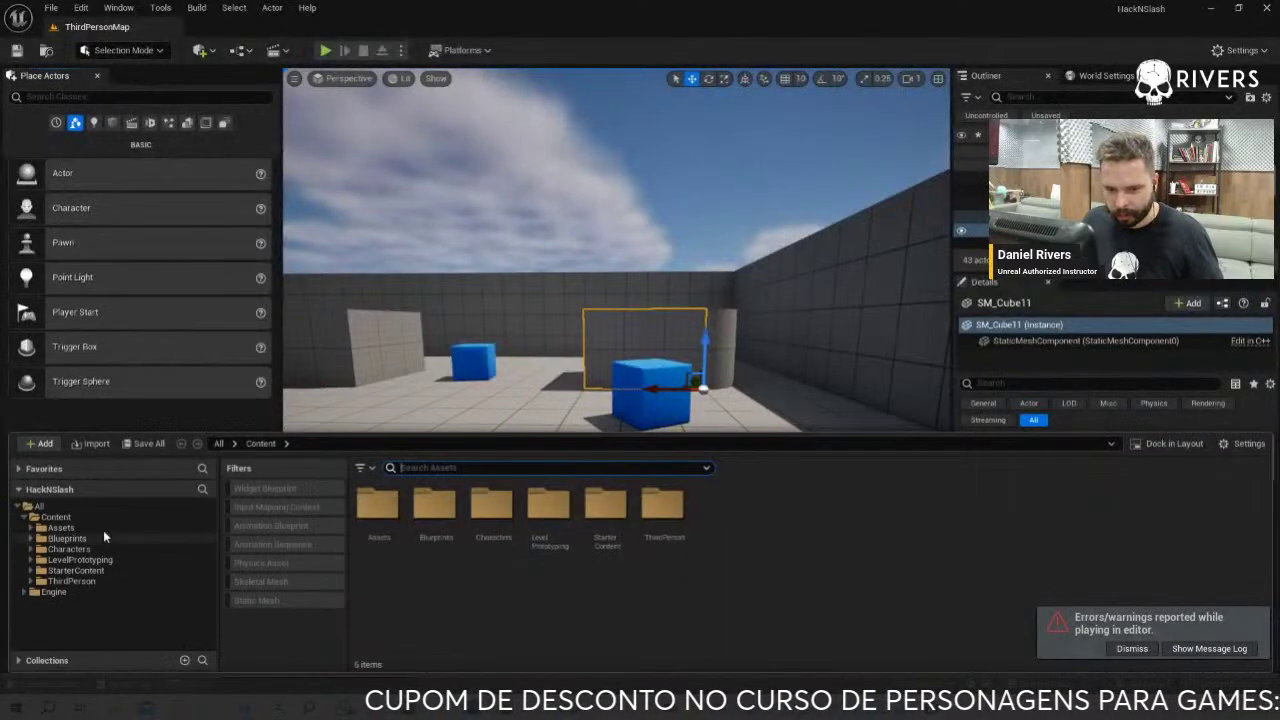
left_click(73, 526)
right_click(509, 607)
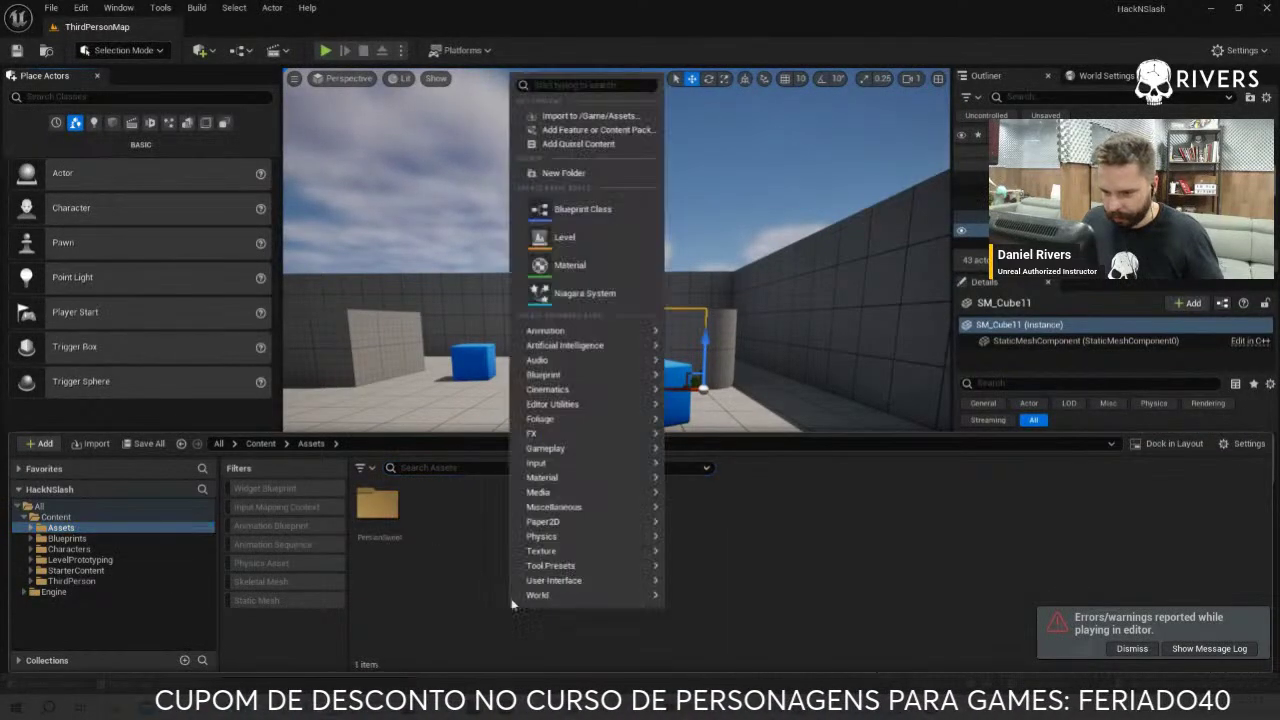
left_click(571, 173)
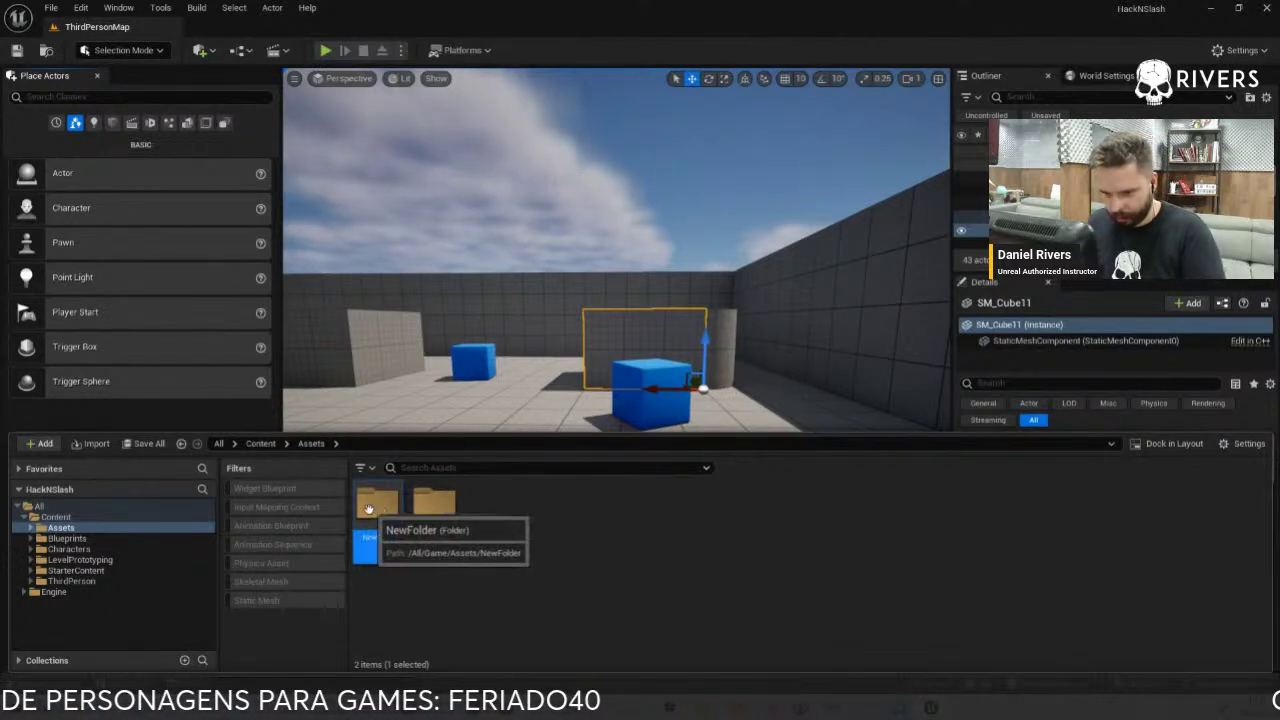
key("Delete")
left_click(405, 544)
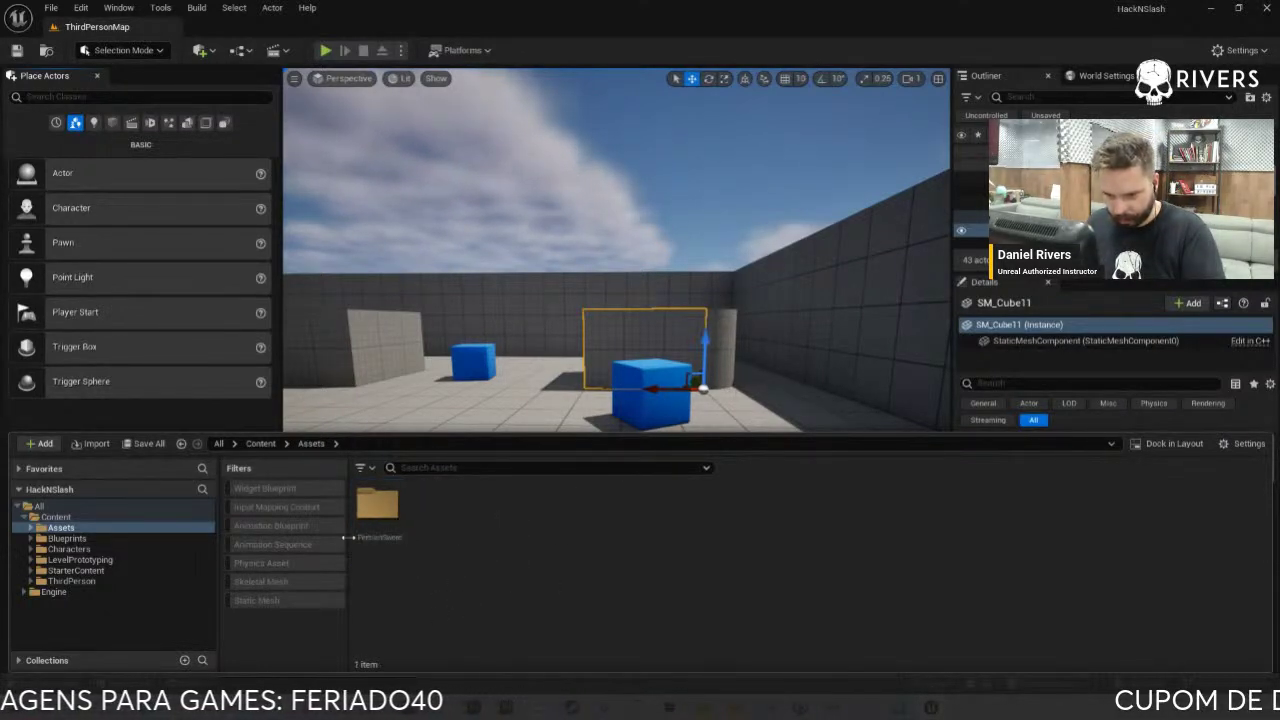
Create a new folder named Hero inside the Characters folder
left_click(67, 539)
left_click(68, 549)
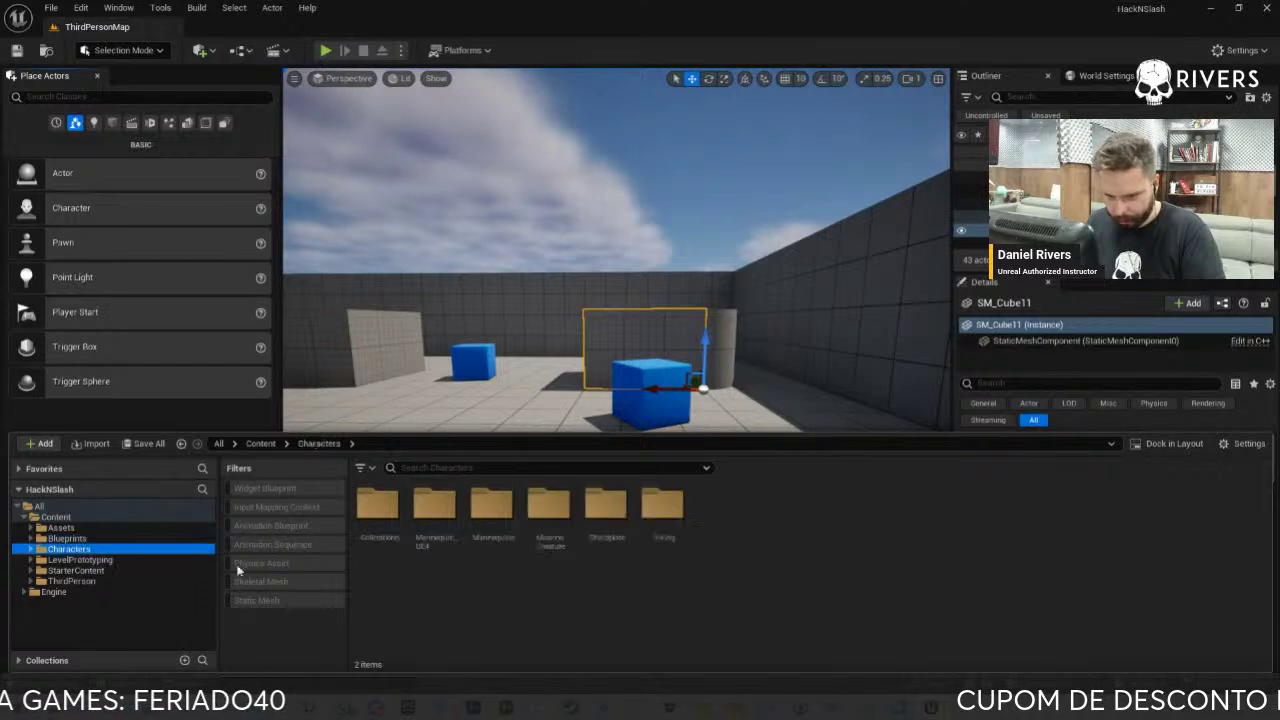
right_click(585, 617)
left_click(651, 176)
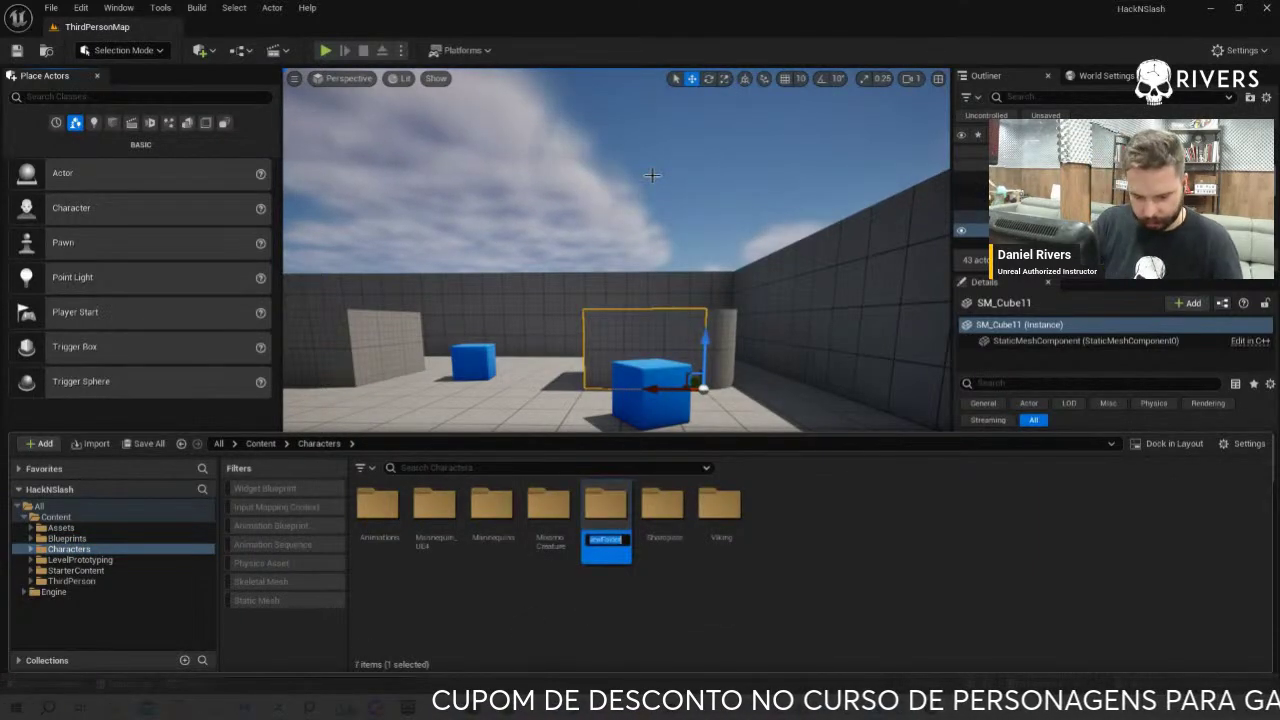
key("Return")
key("Return")
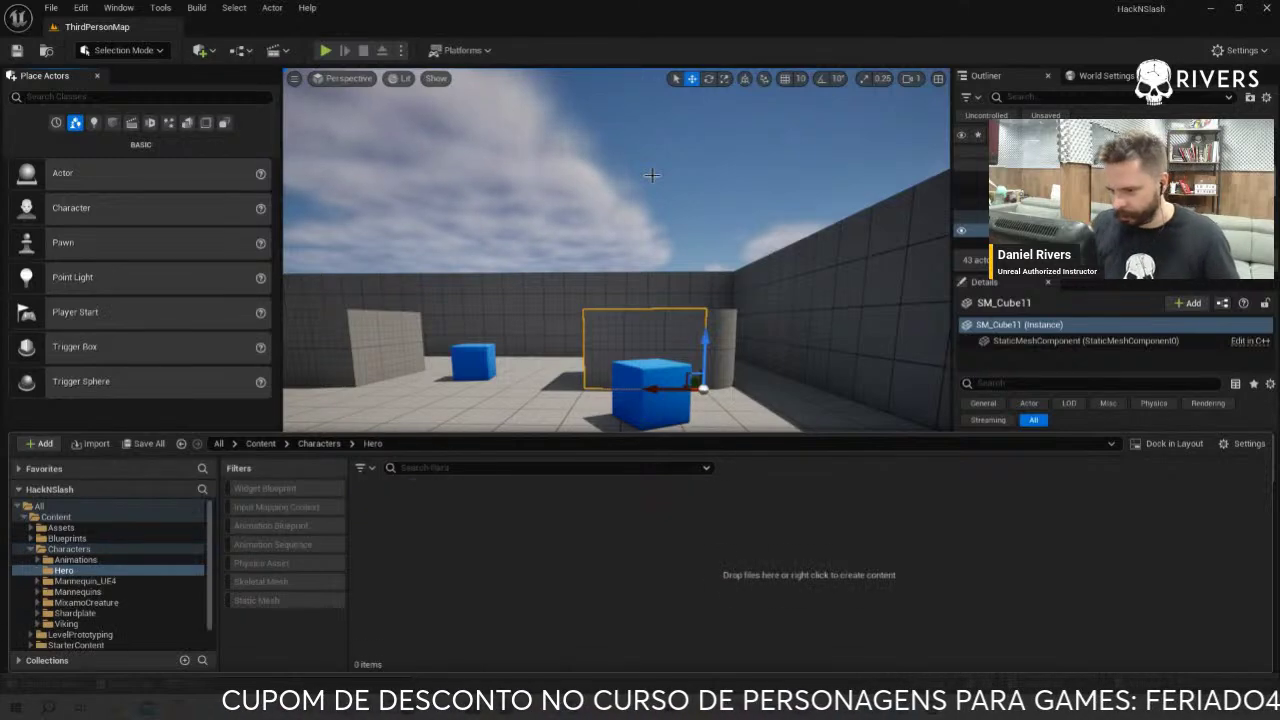
Add a StaticMesh folder inside Hero, then switch to the exported Meshes folder in File Explorer
right_click(457, 559)
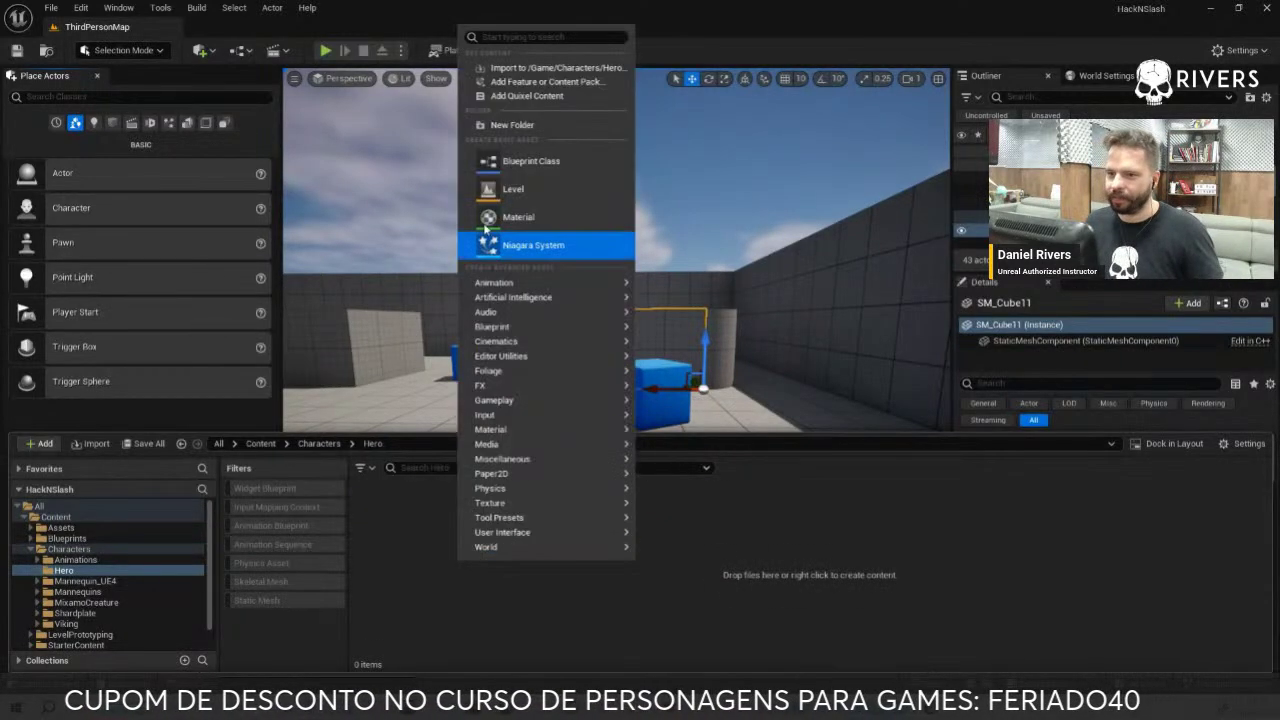
left_click(521, 126)
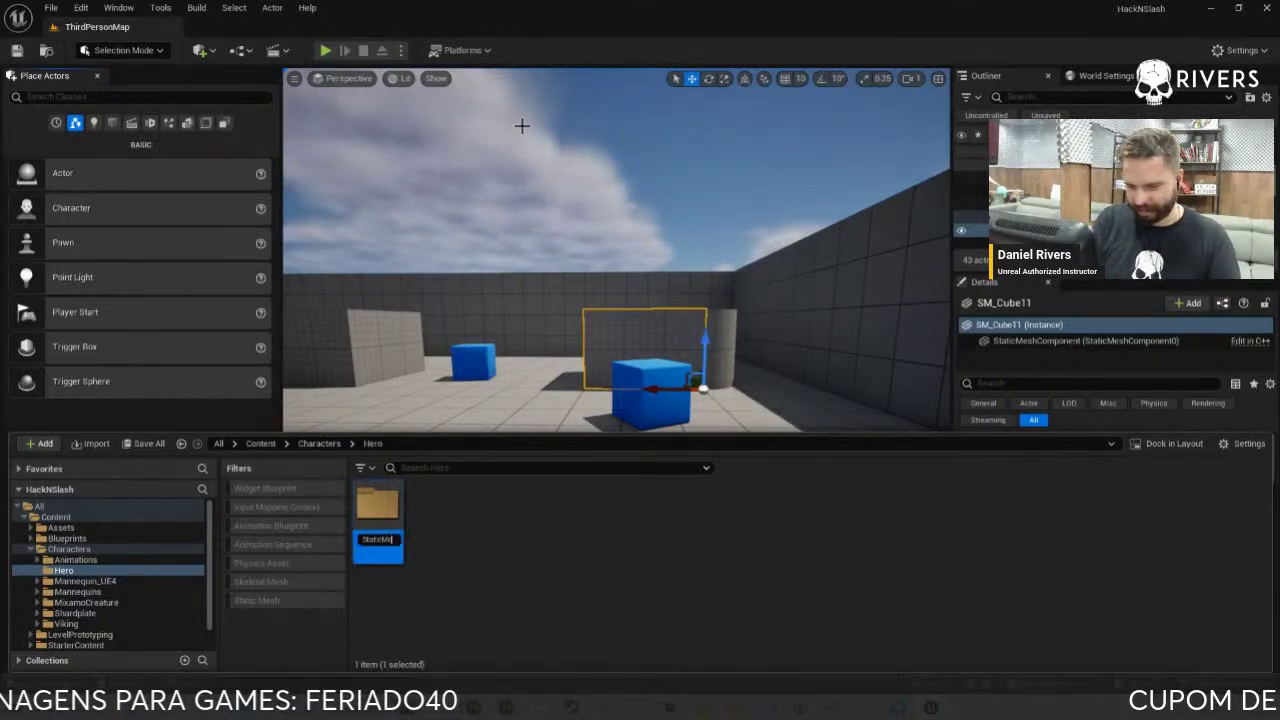
key("Return")
key("Return")
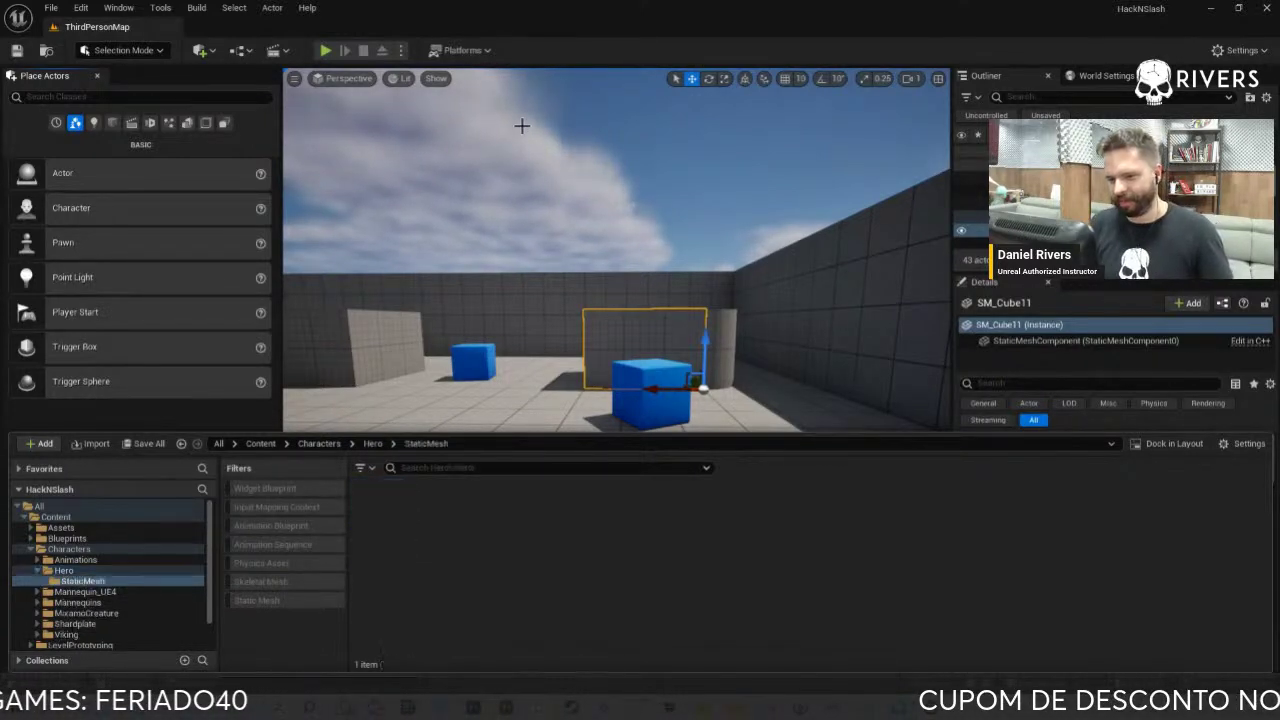
key("ctrl+space")
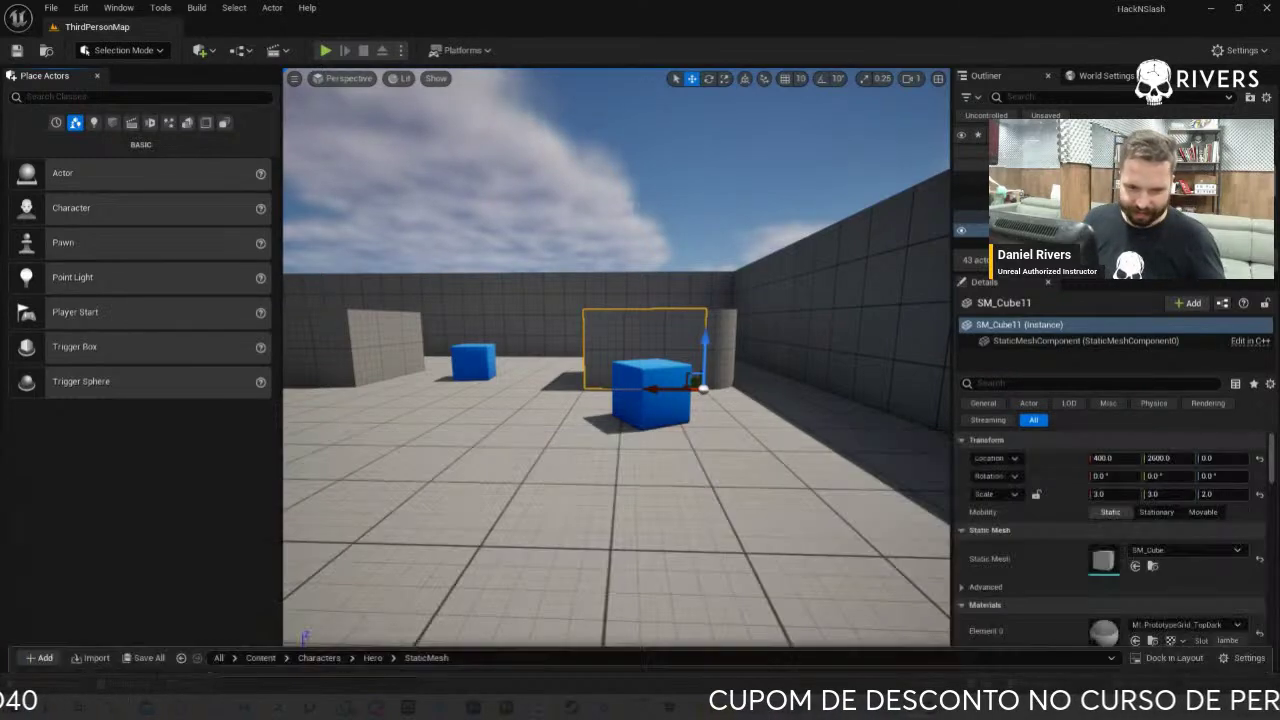
key("ctrl+space")
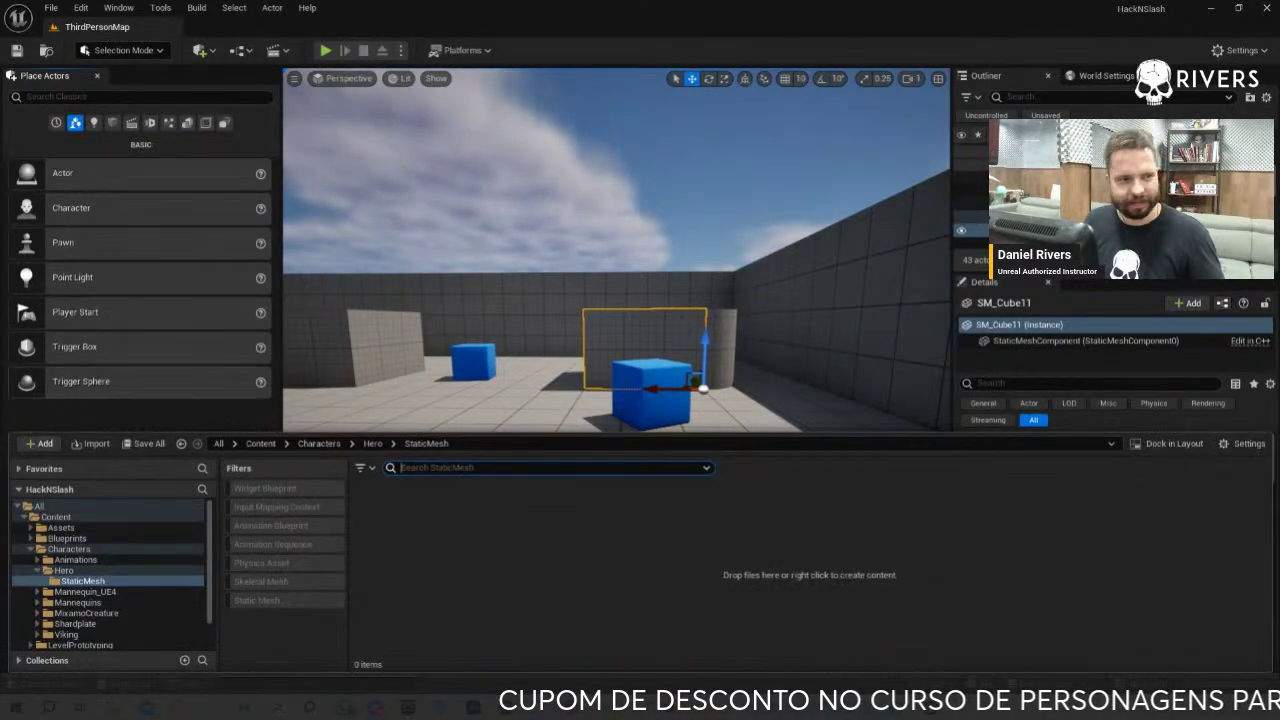
key("alt+Tab")
Drag MeshTest from Explorer into Hero/StaticMesh, import it with the FBX options, and reopen the Content Drawer
left_click(405, 238)
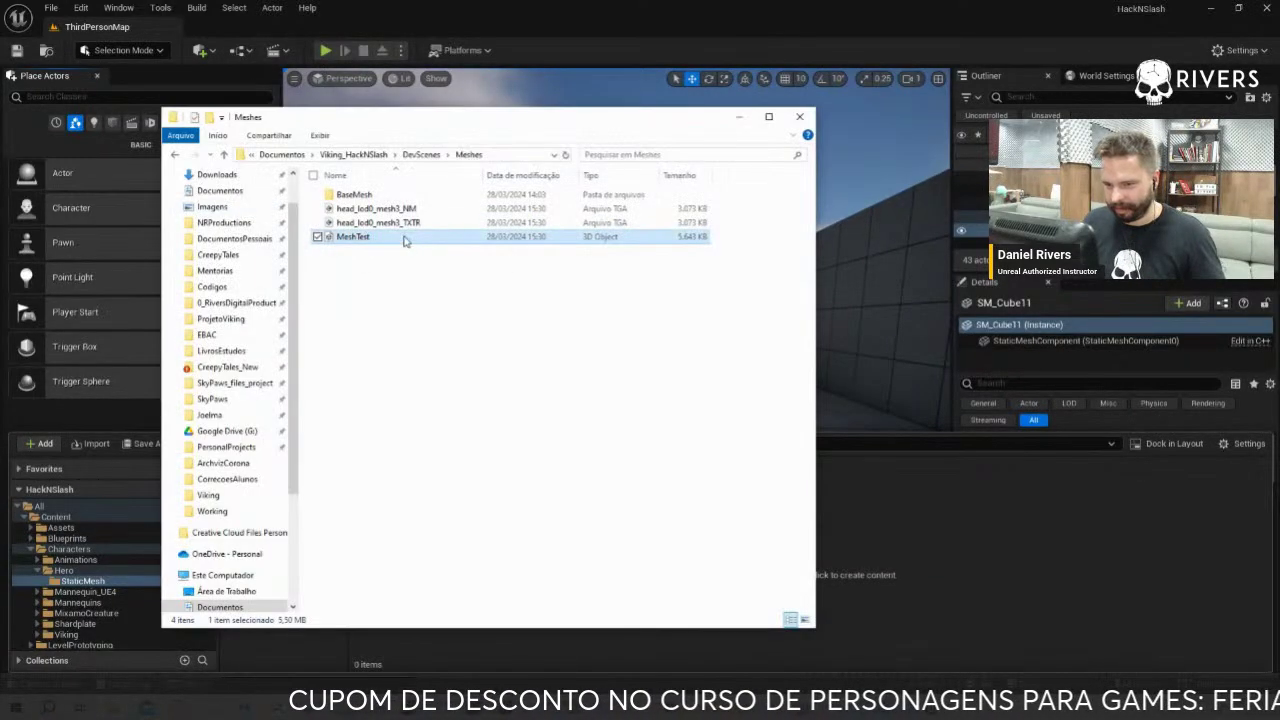
mouse_move(405, 240)
left_mouse_down()
mouse_move(968, 543)
mouse_move(940, 552)
left_mouse_up()
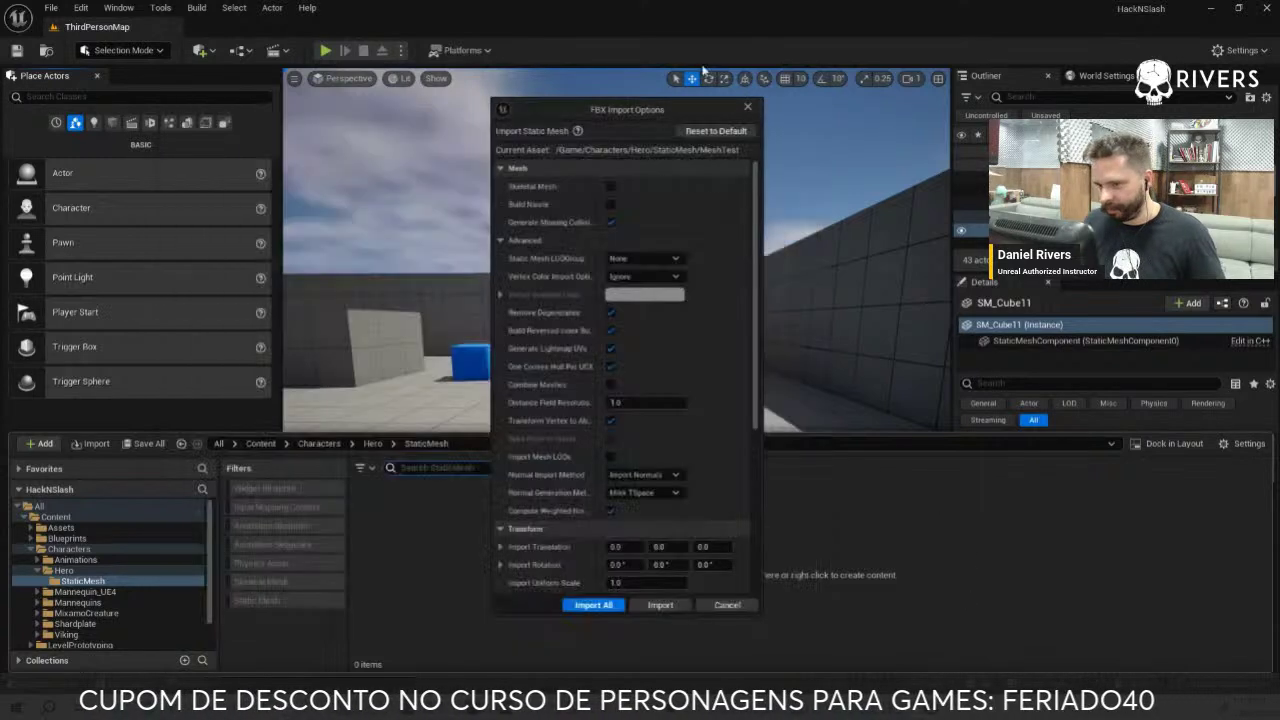
left_click(593, 606)
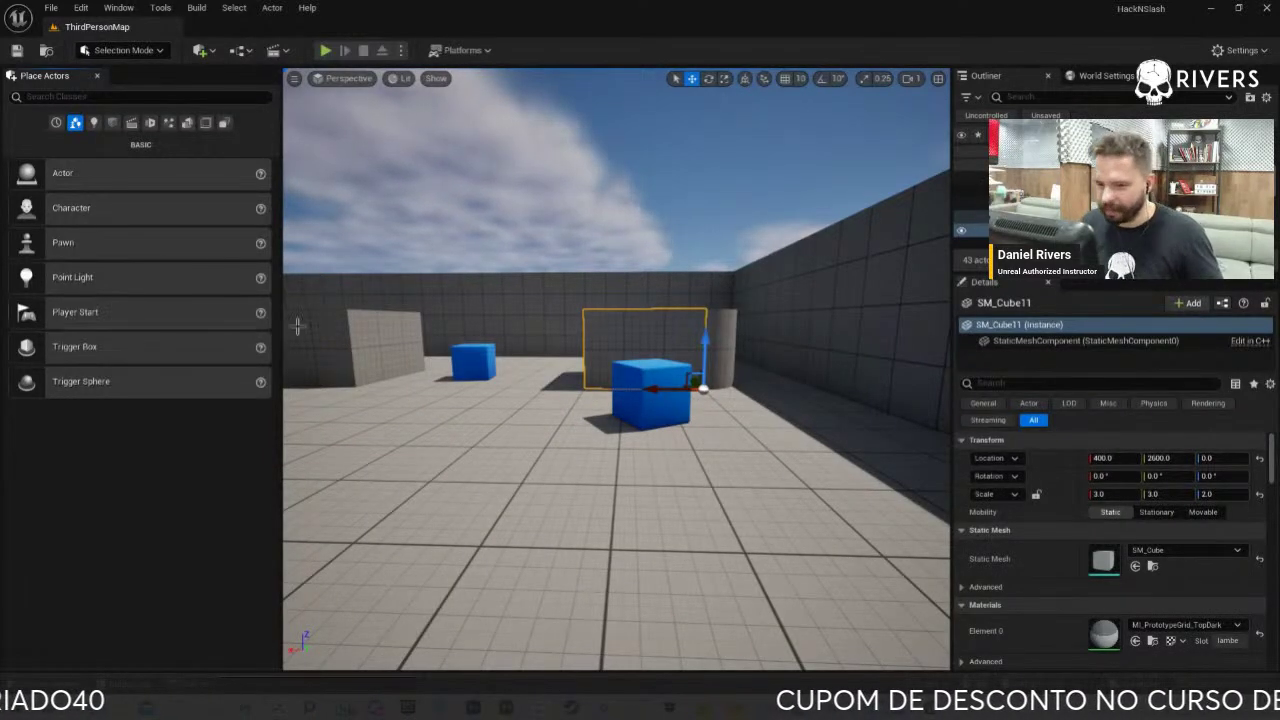
right_click_drag(297, 326, 237, 473)
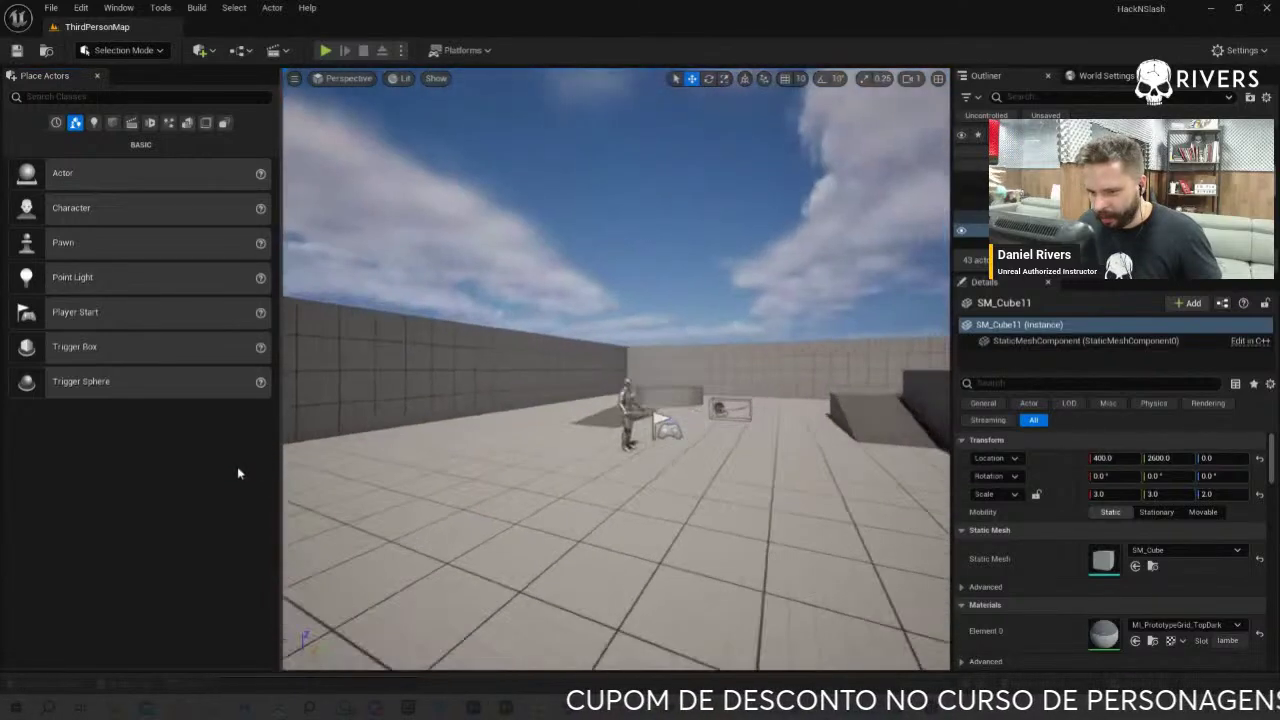
key("ctrl+space")
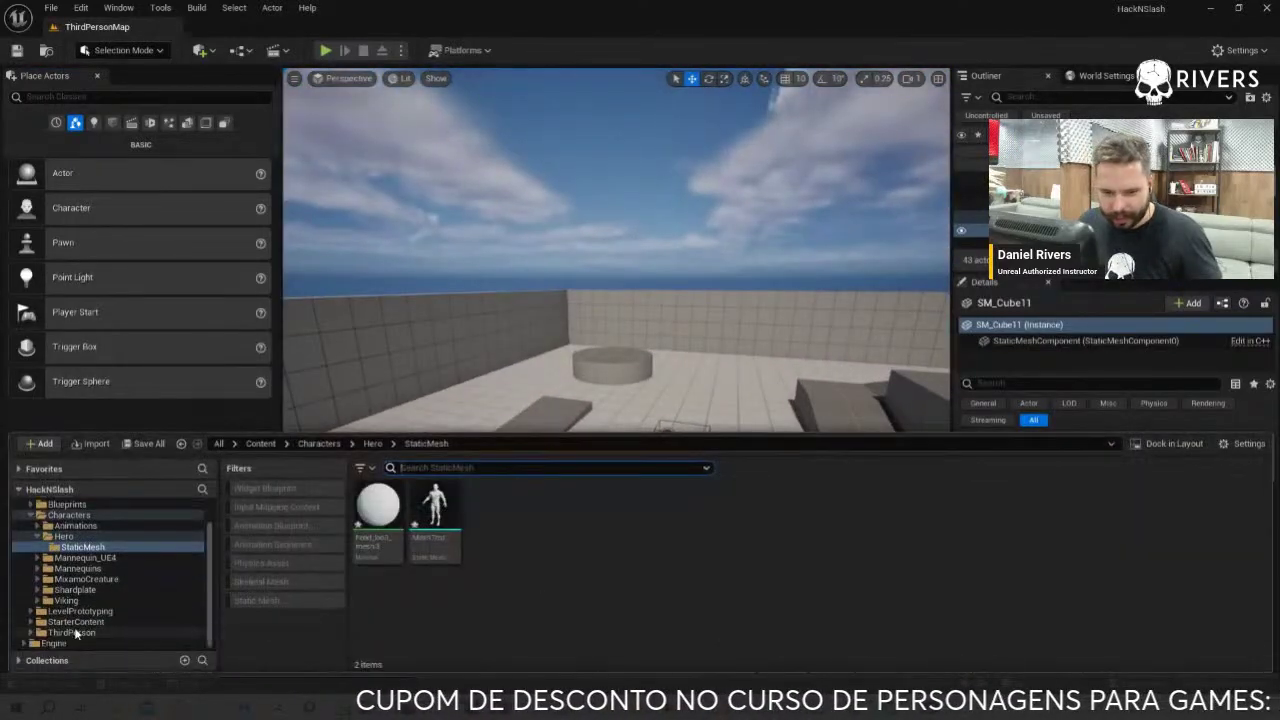
Go to ThirdPerson > Blueprints and open the BP_Hero blueprint
left_click(76, 633)
double_click(377, 505)
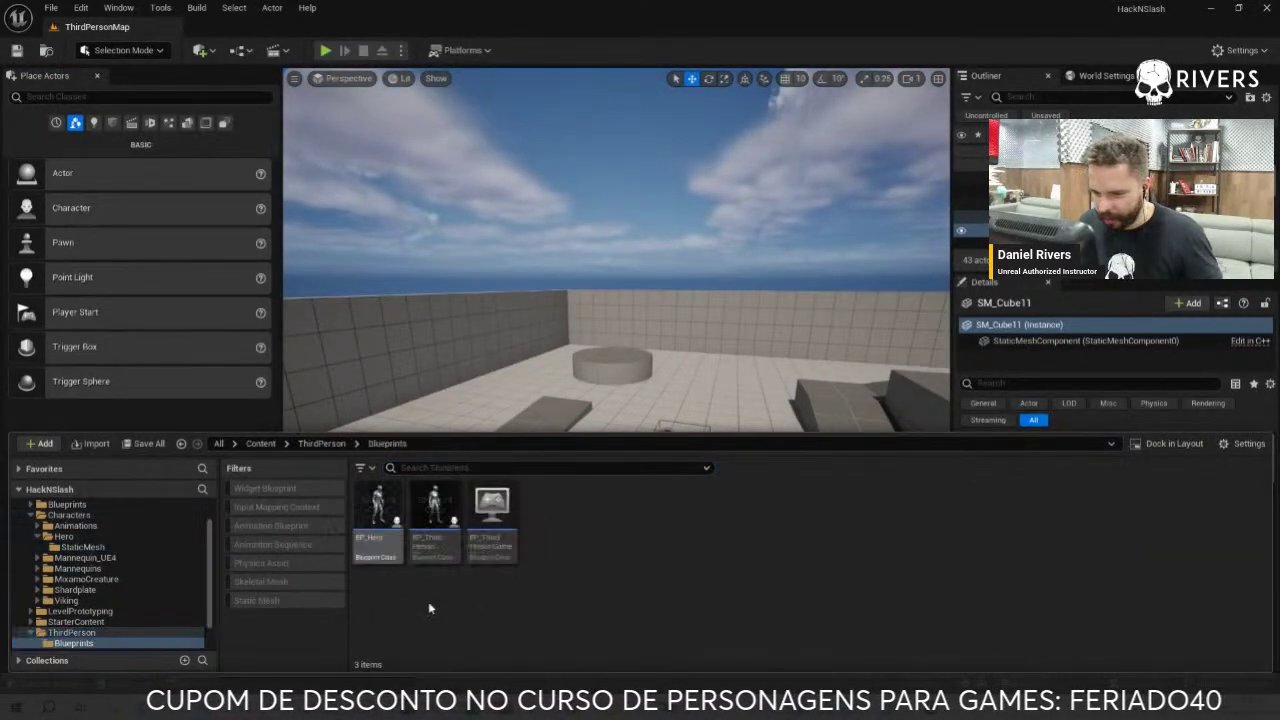
double_click(377, 507)
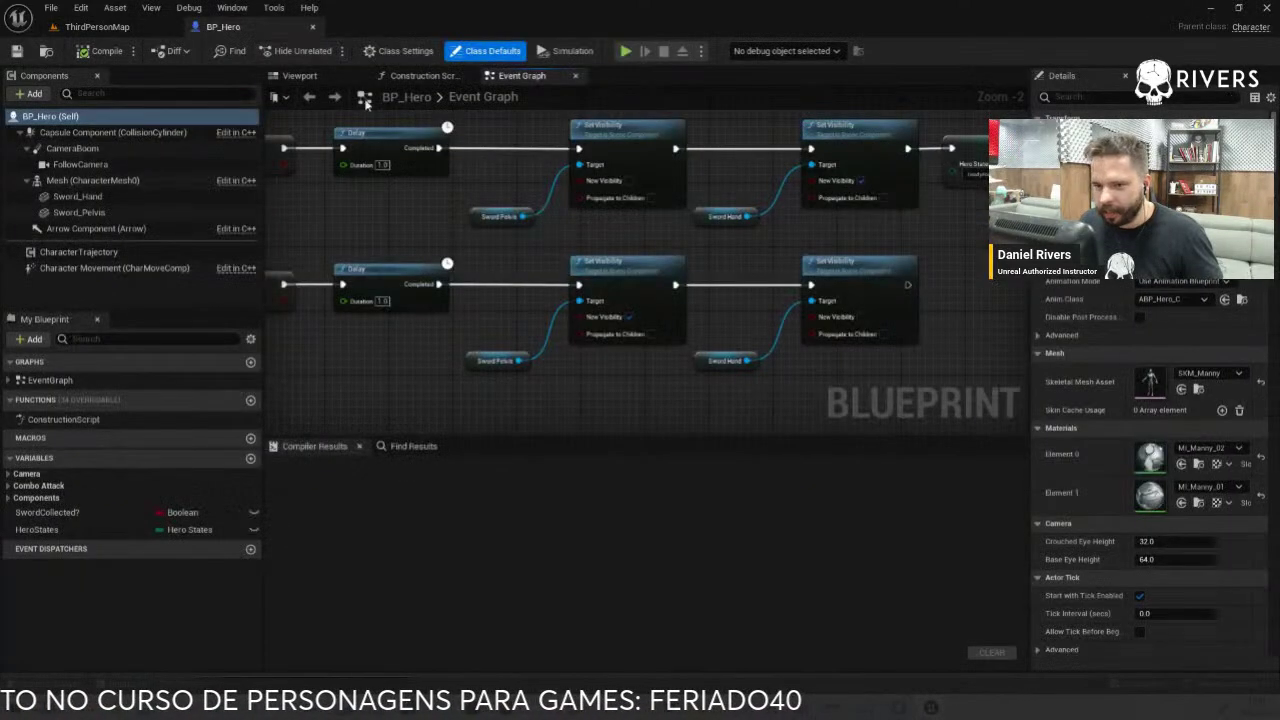
Look over BP_Hero's Event Graph, then show the Viewport and select the body mesh component
left_click(301, 77)
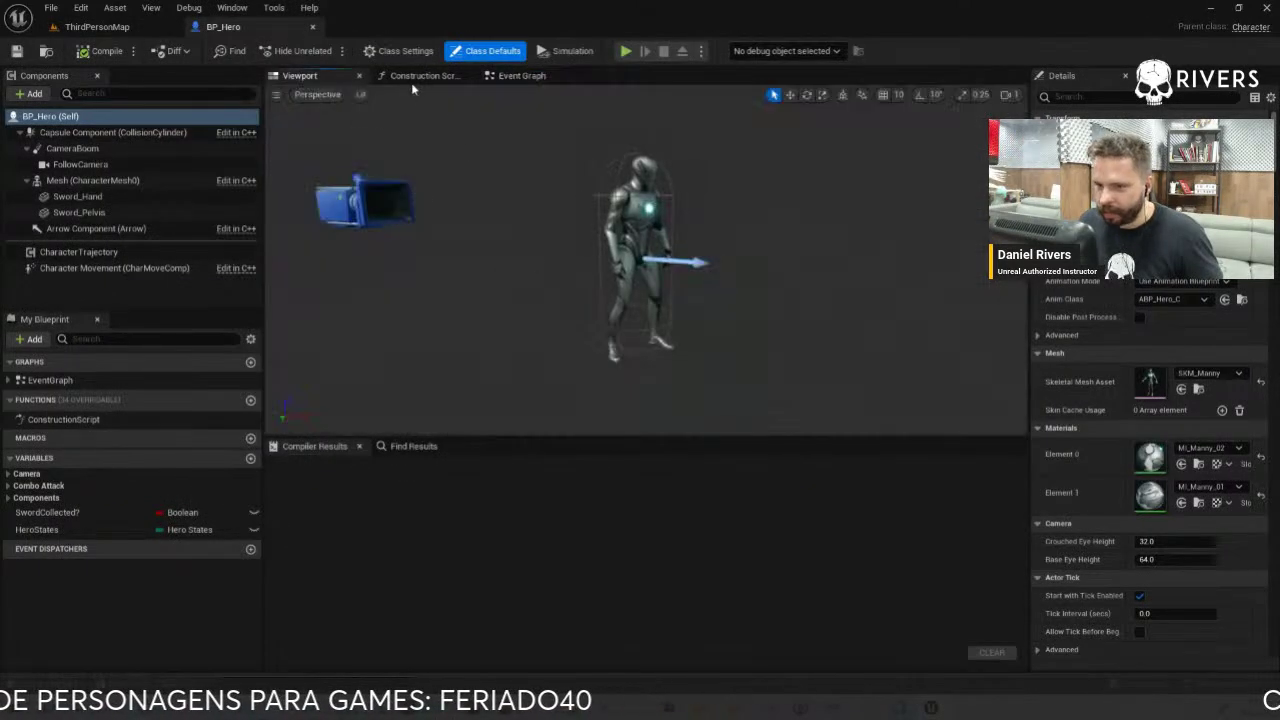
left_click(521, 77)
scroll(568, 272, "down", 4)
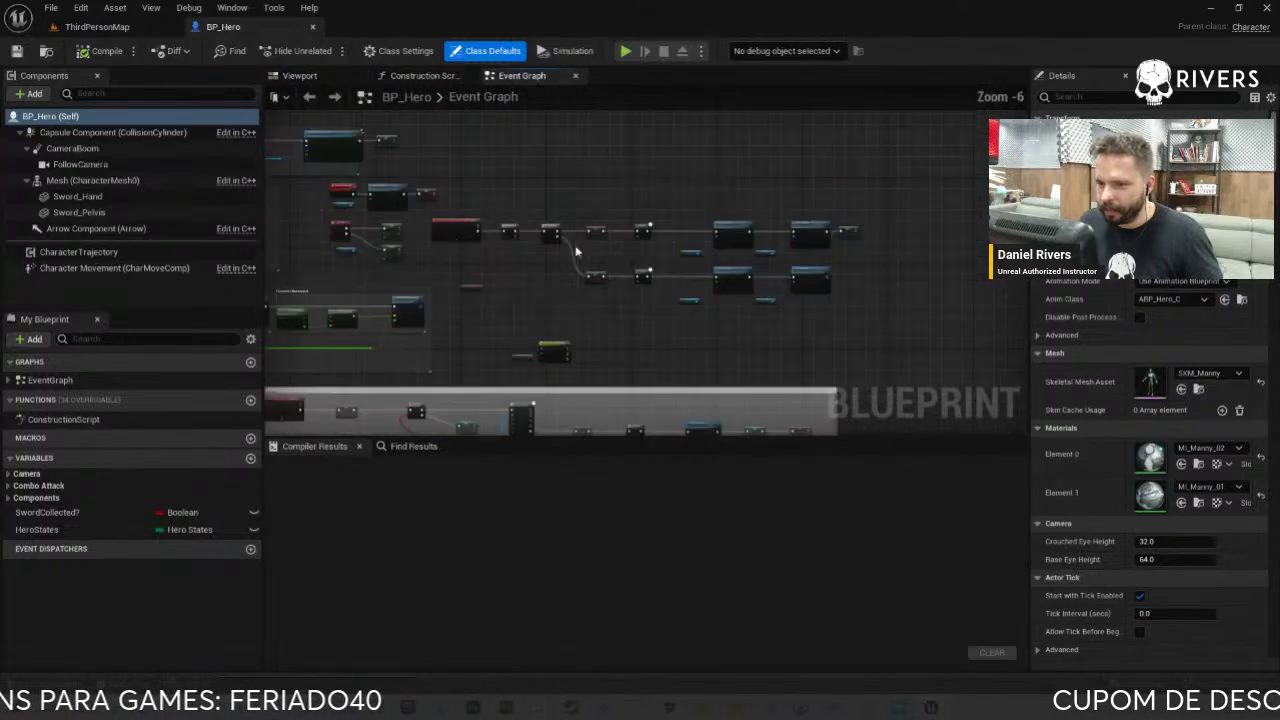
scroll(568, 272, "down", 2)
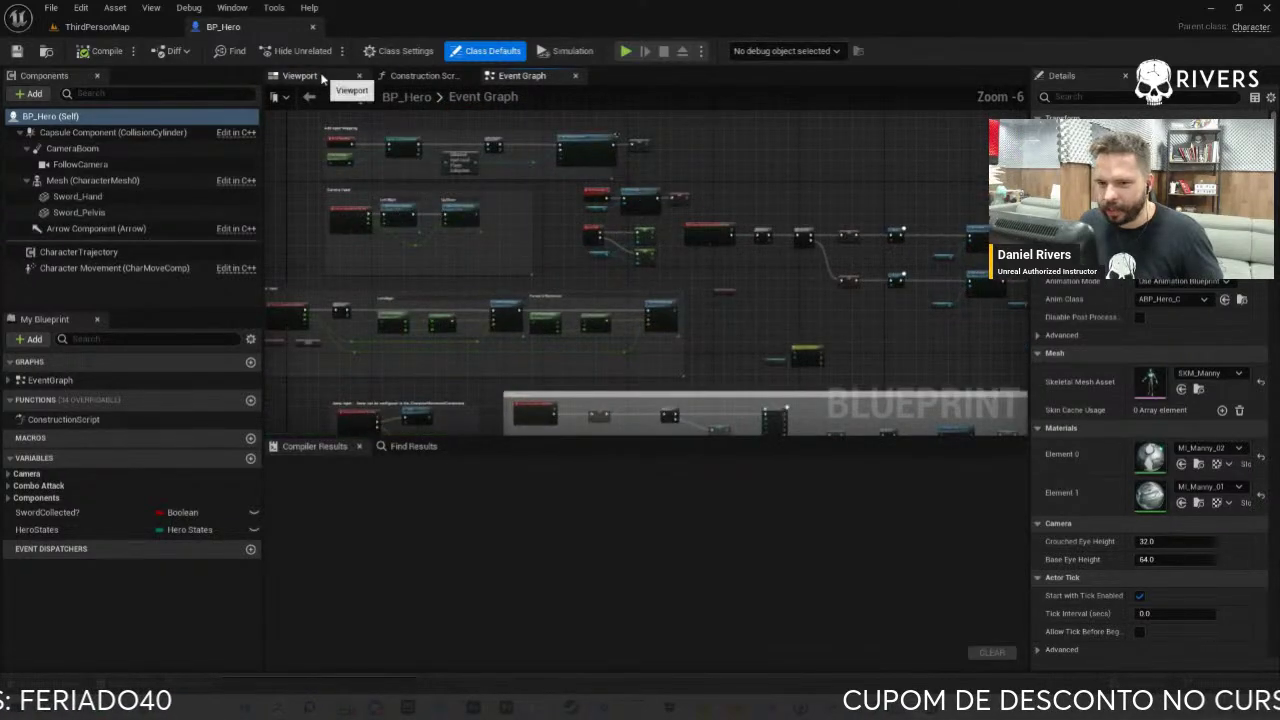
left_click(300, 76)
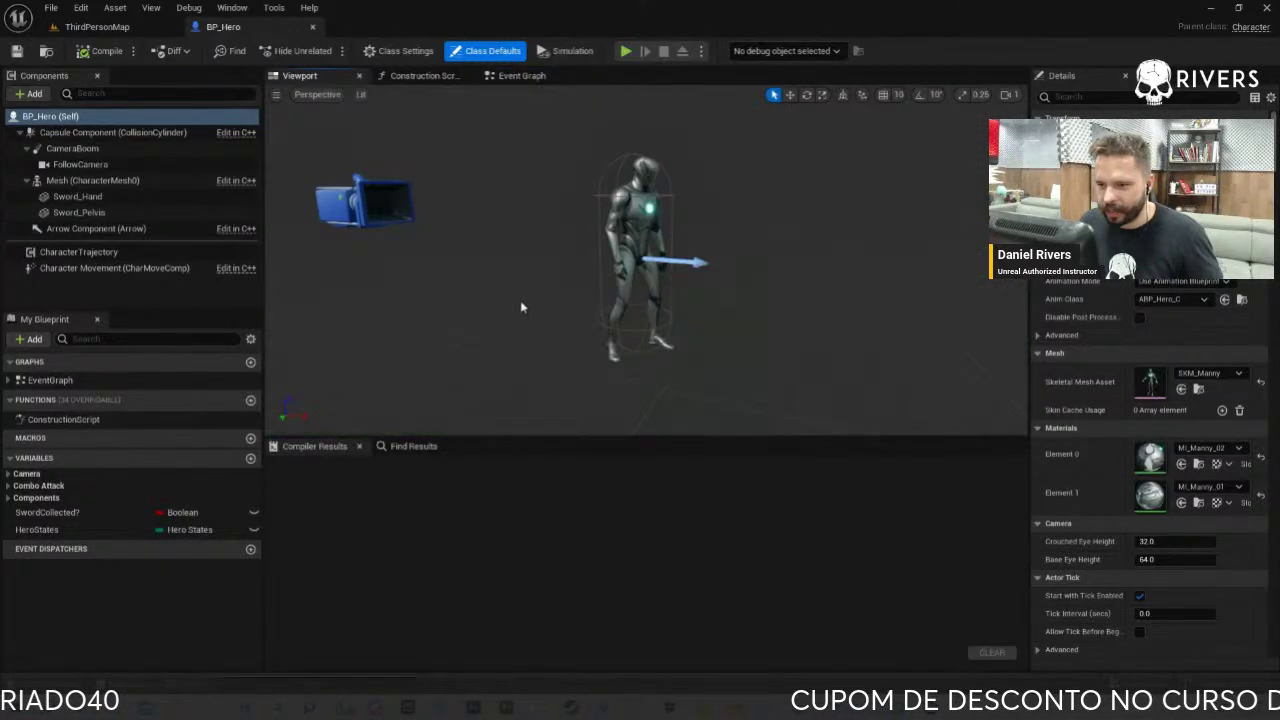
left_click(62, 180)
Add a Static Mesh component named Test under the hero's body mesh
left_click(30, 94)
type("s")
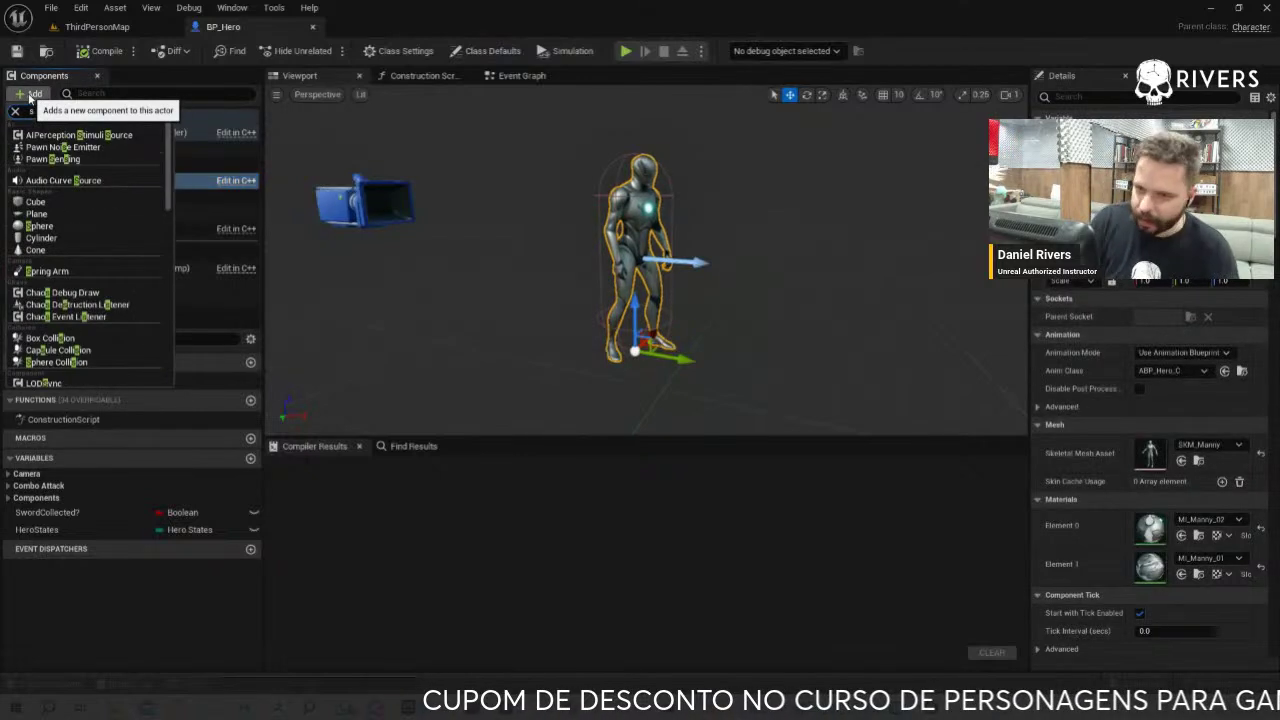
type("tatic")
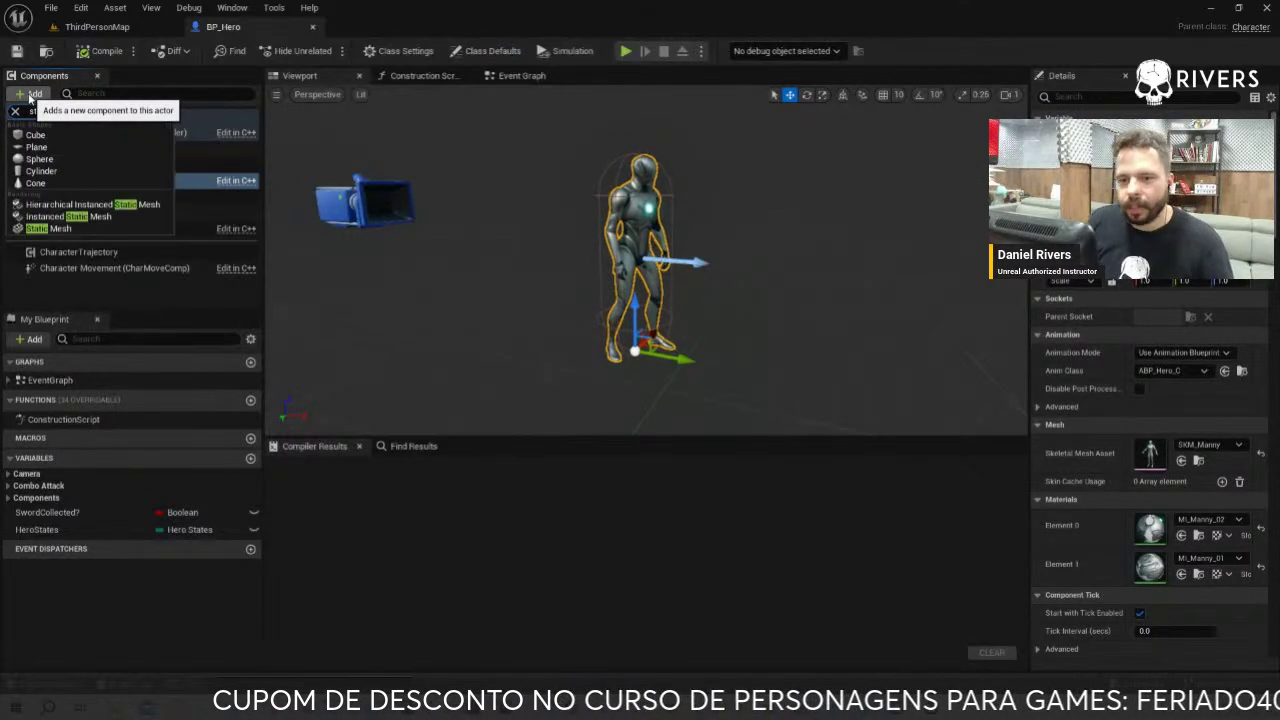
left_click(82, 229)
type("Test")
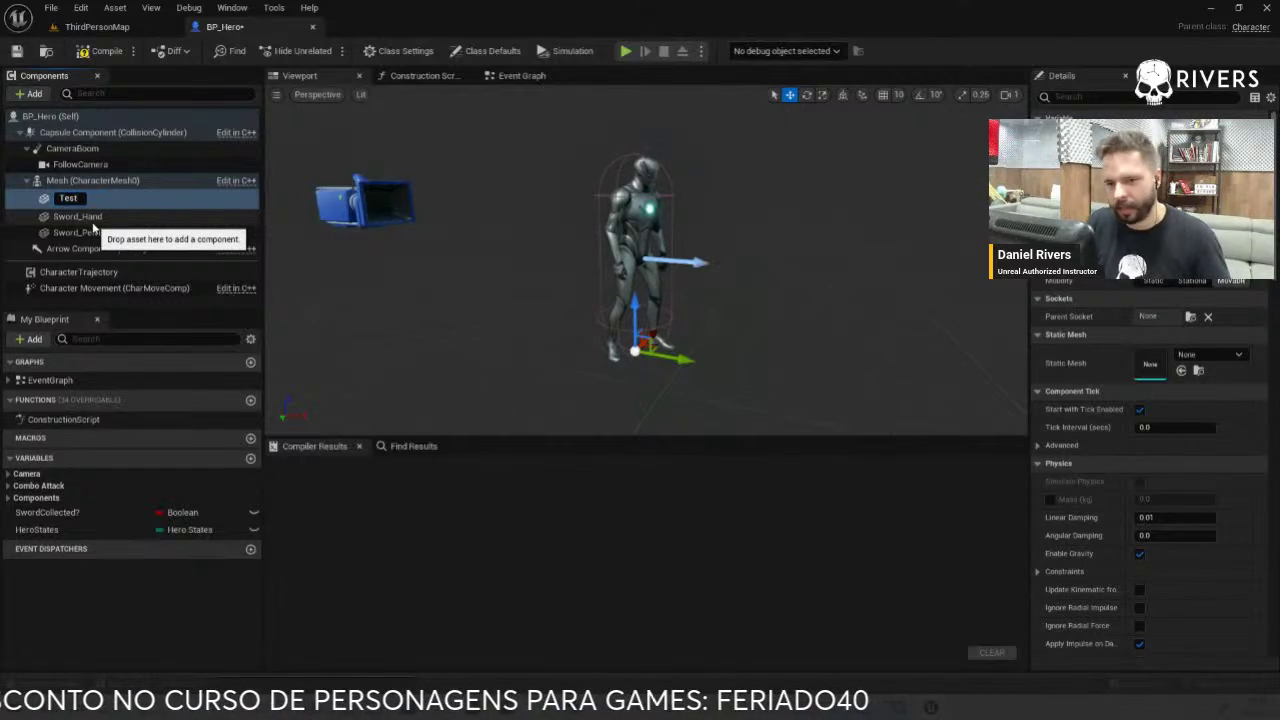
key("Return")
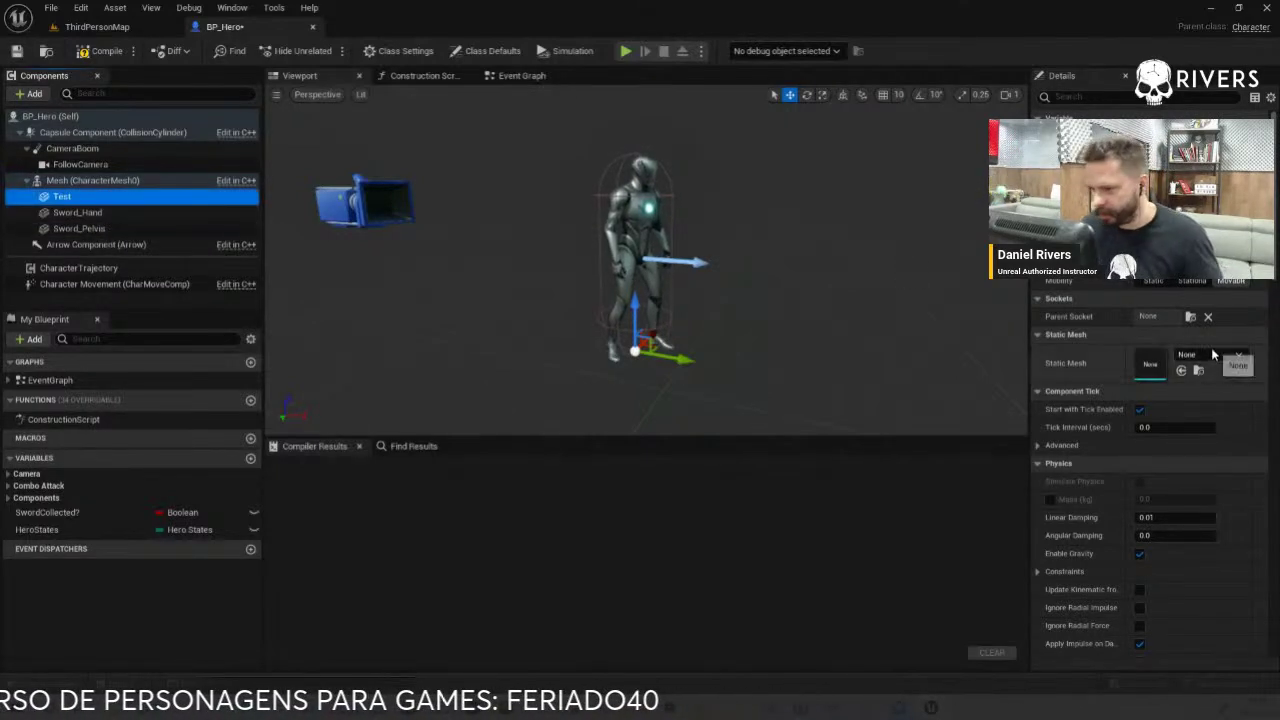
Set the Test component's Static Mesh to MeshTest
left_click(1213, 355)
type("g")
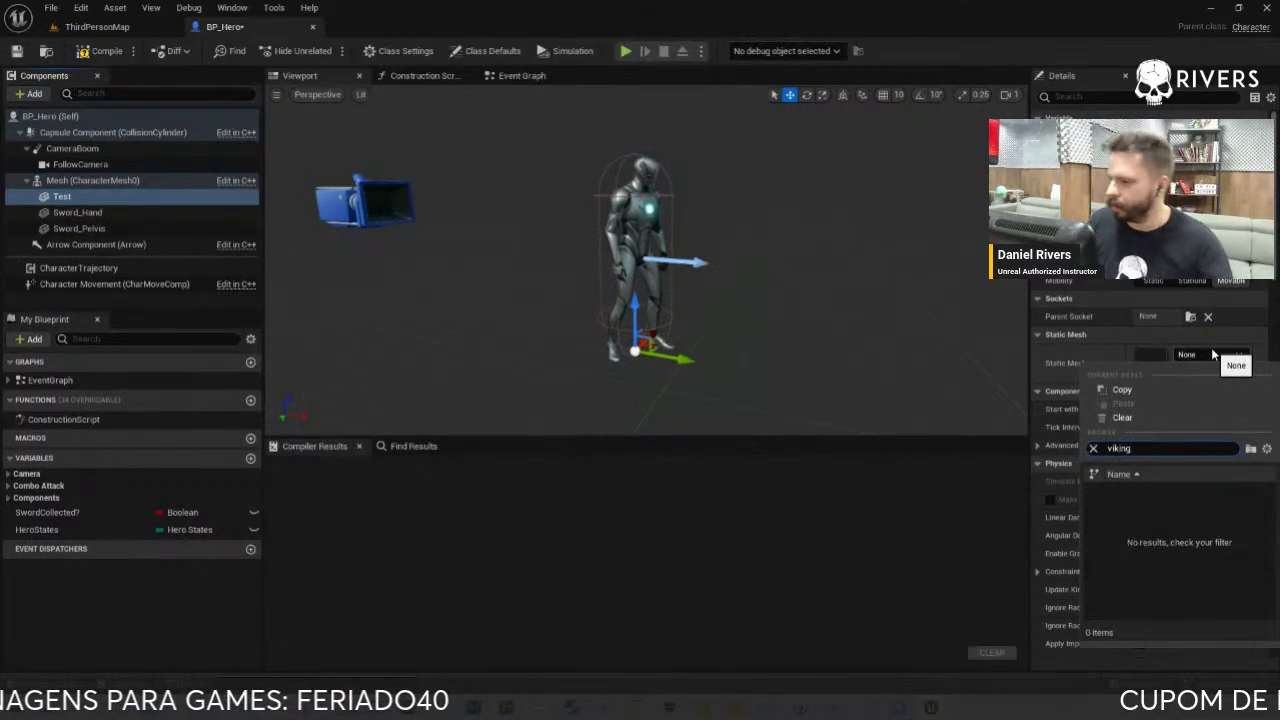
key("alt+Tab")
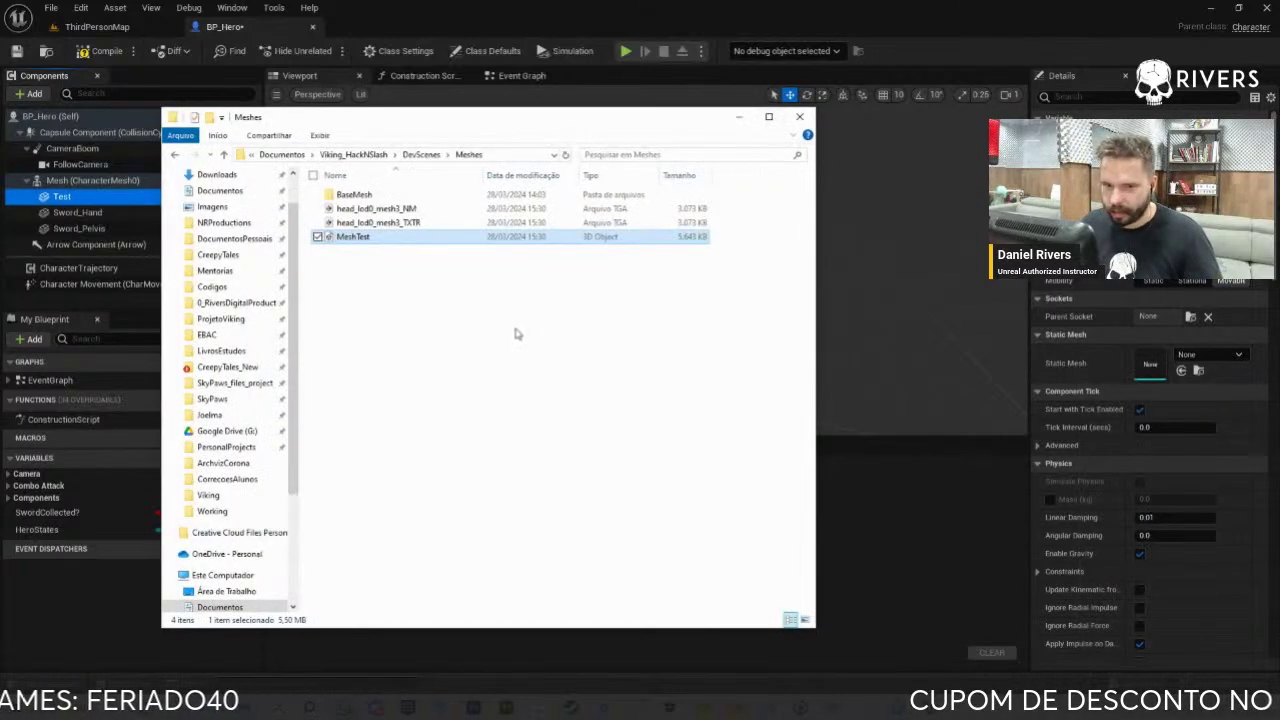
key("alt+Tab")
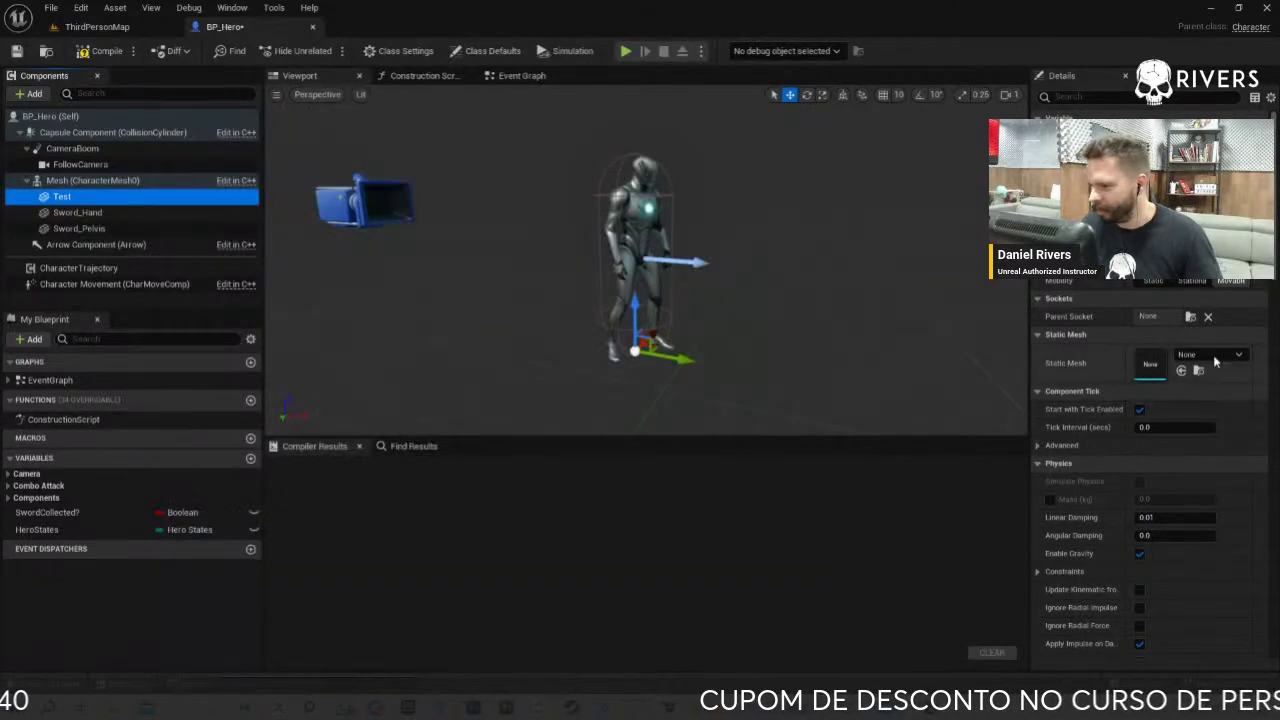
left_click(1220, 356)
type("mesh")
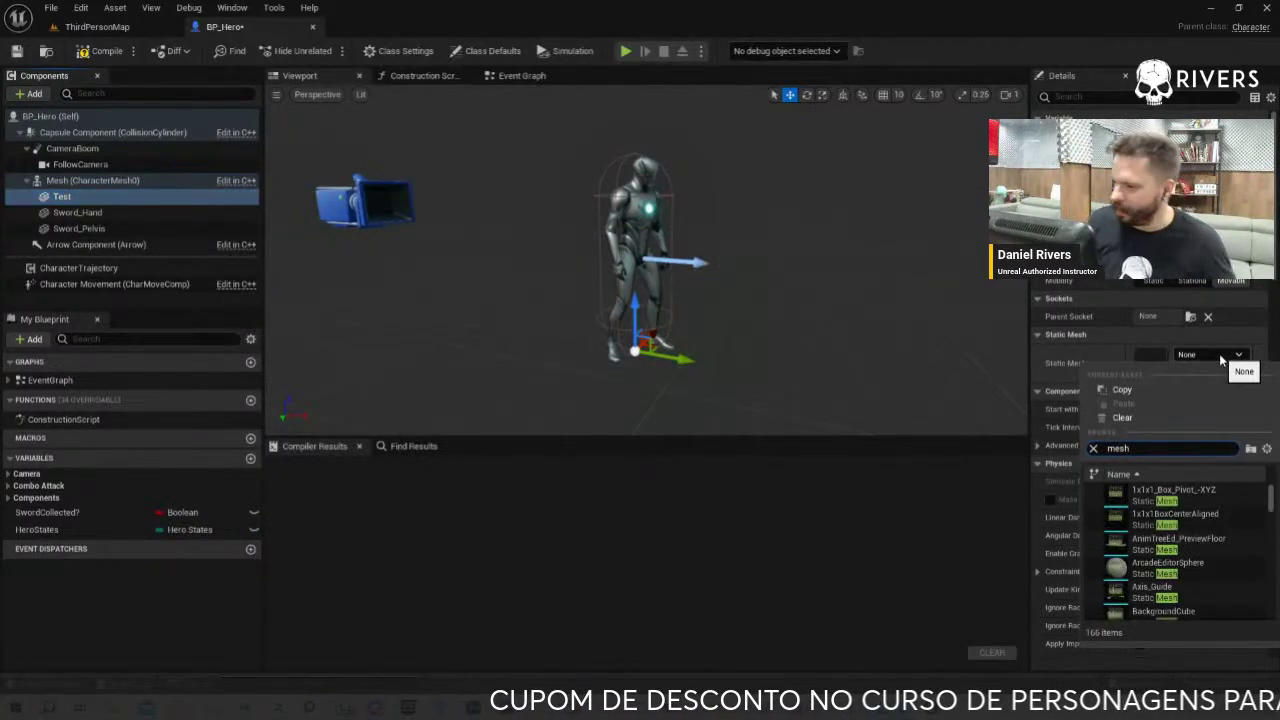
type("test")
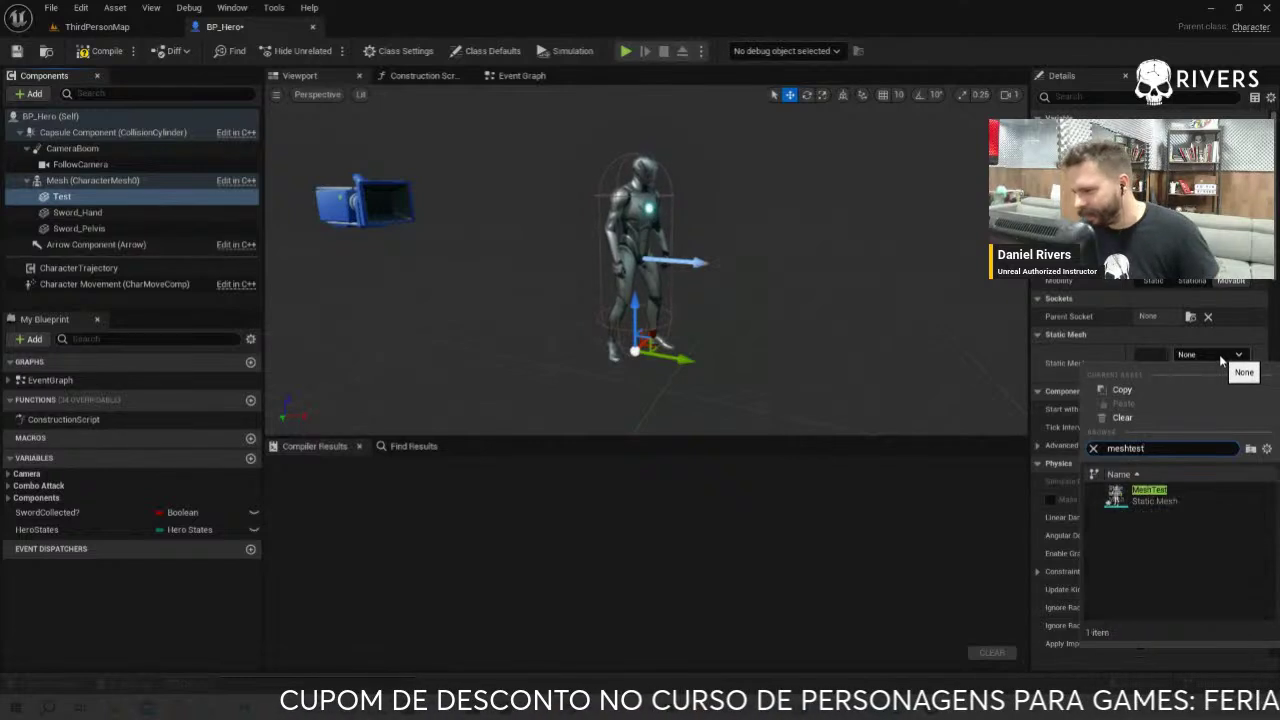
left_click(1184, 497)
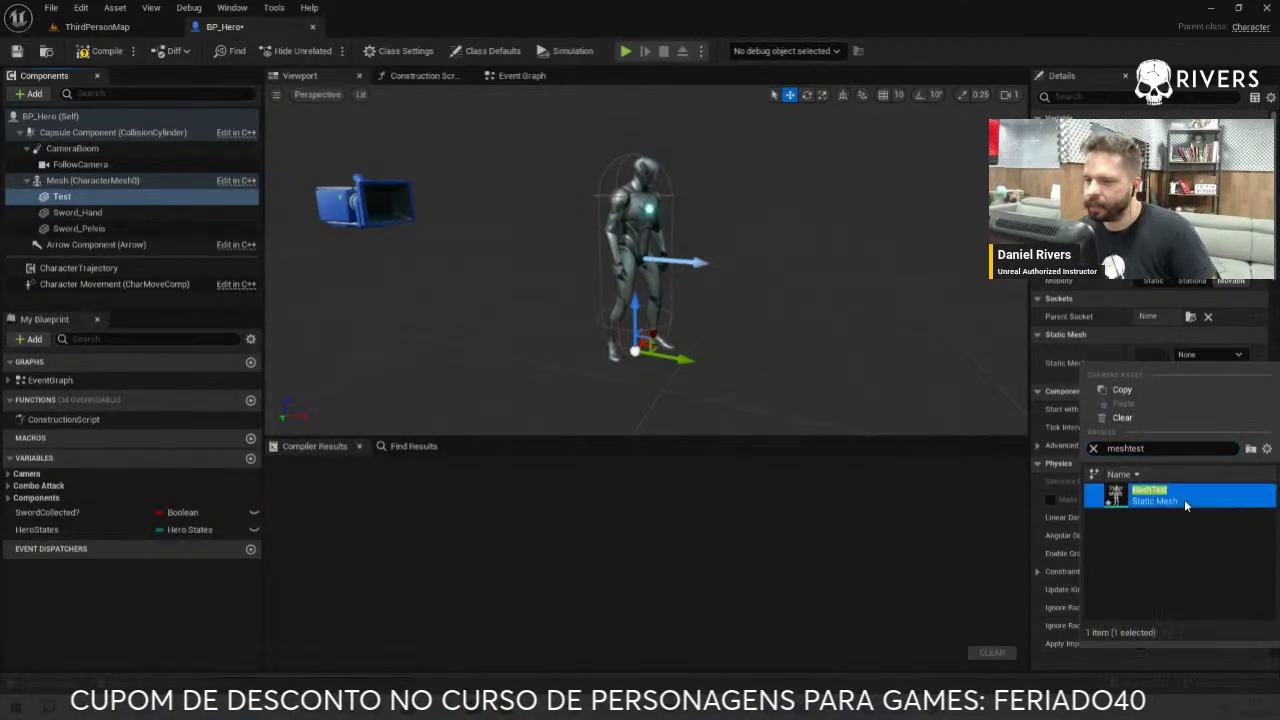
Untick Visible on CharacterMesh0, then compile and save BP_Hero
left_click(100, 181)
type("vi")
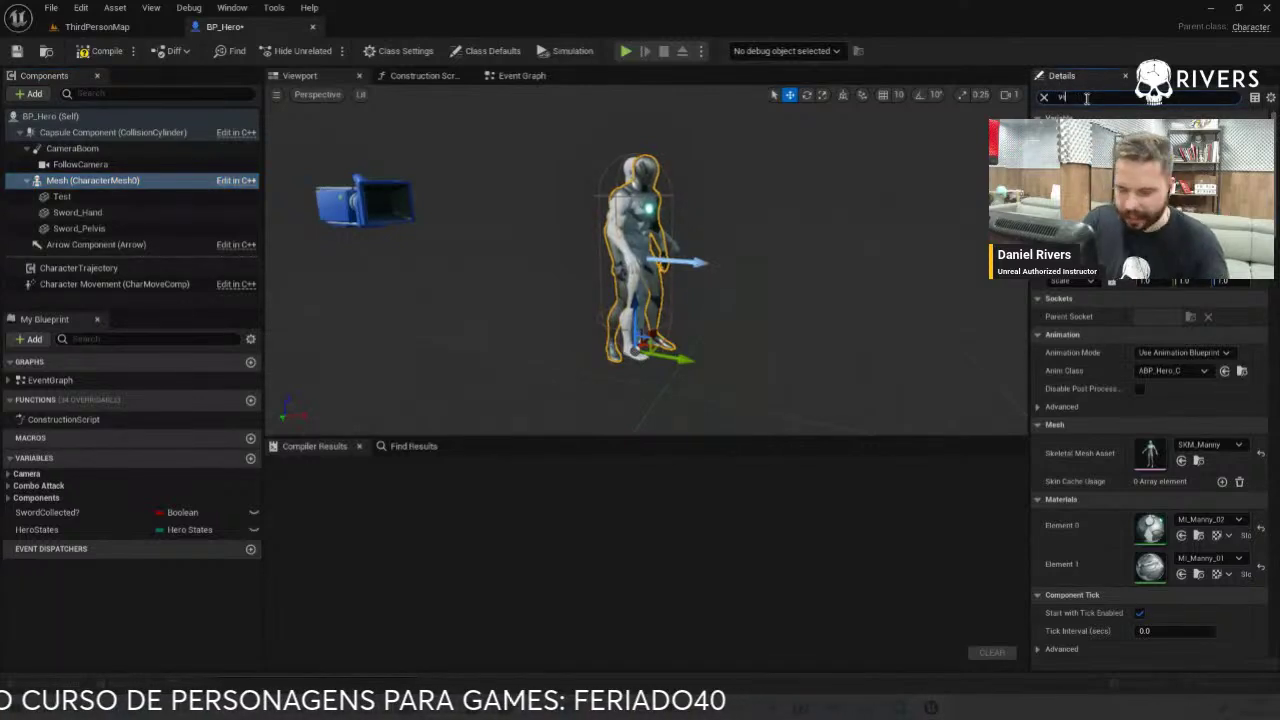
type("s")
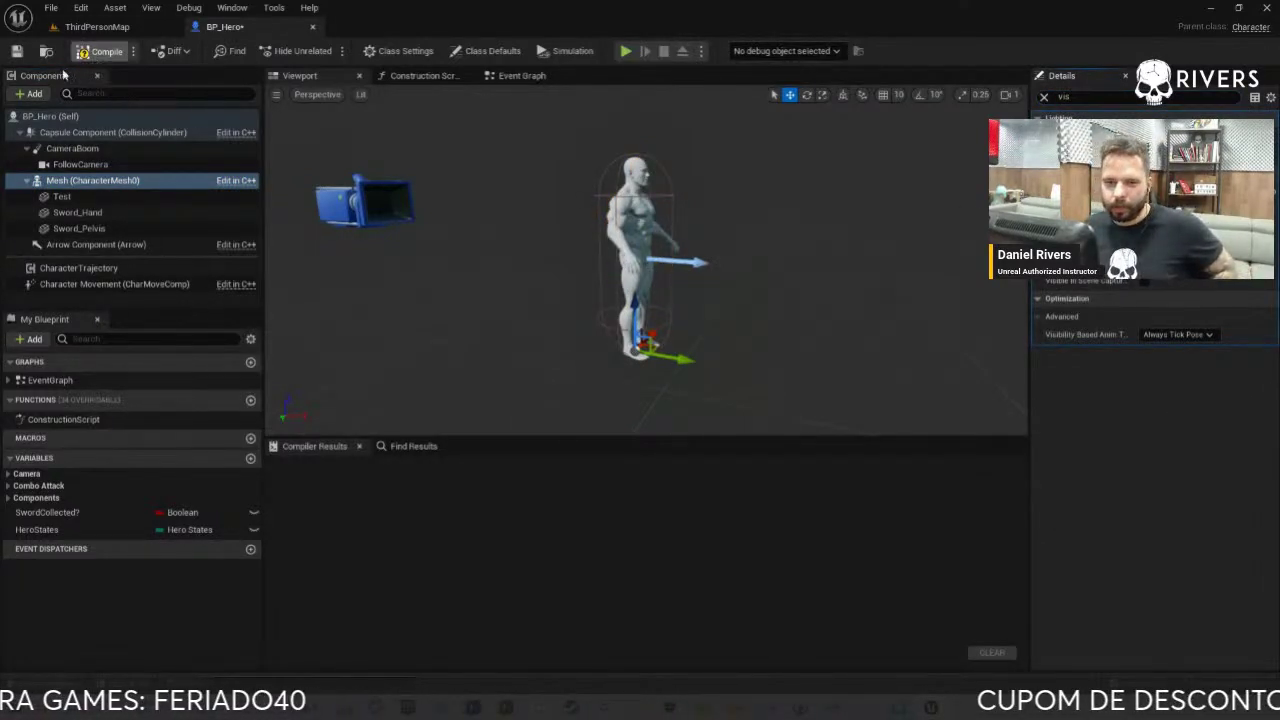
left_click(100, 51)
left_click(16, 51)
Return to ThirdPersonMap and play the level in full screen
left_click(97, 27)
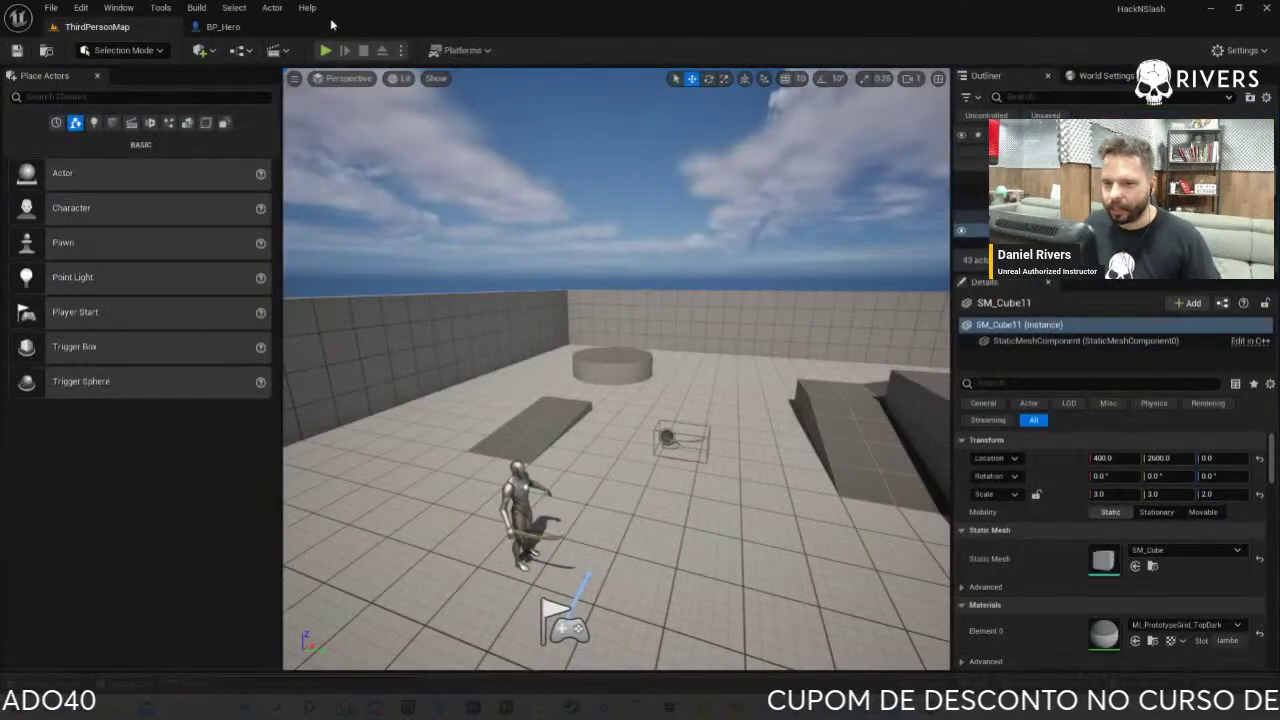
key("alt+p")
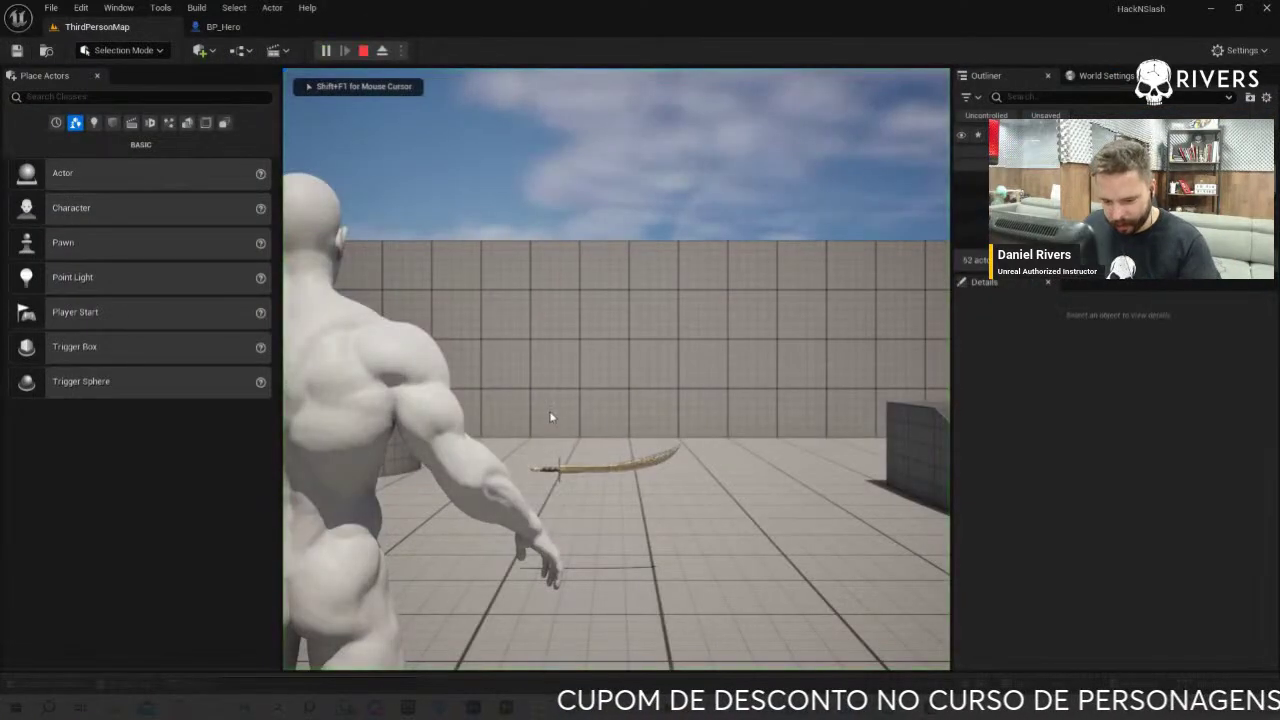
key("F11")
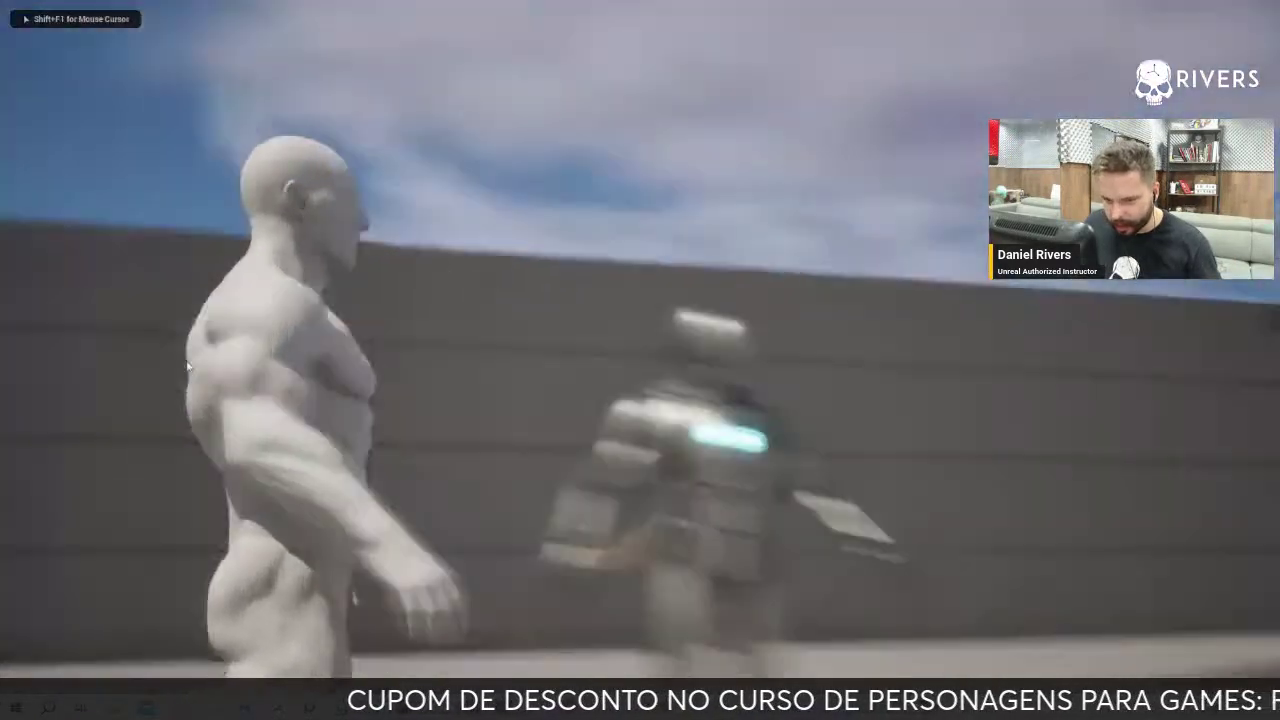
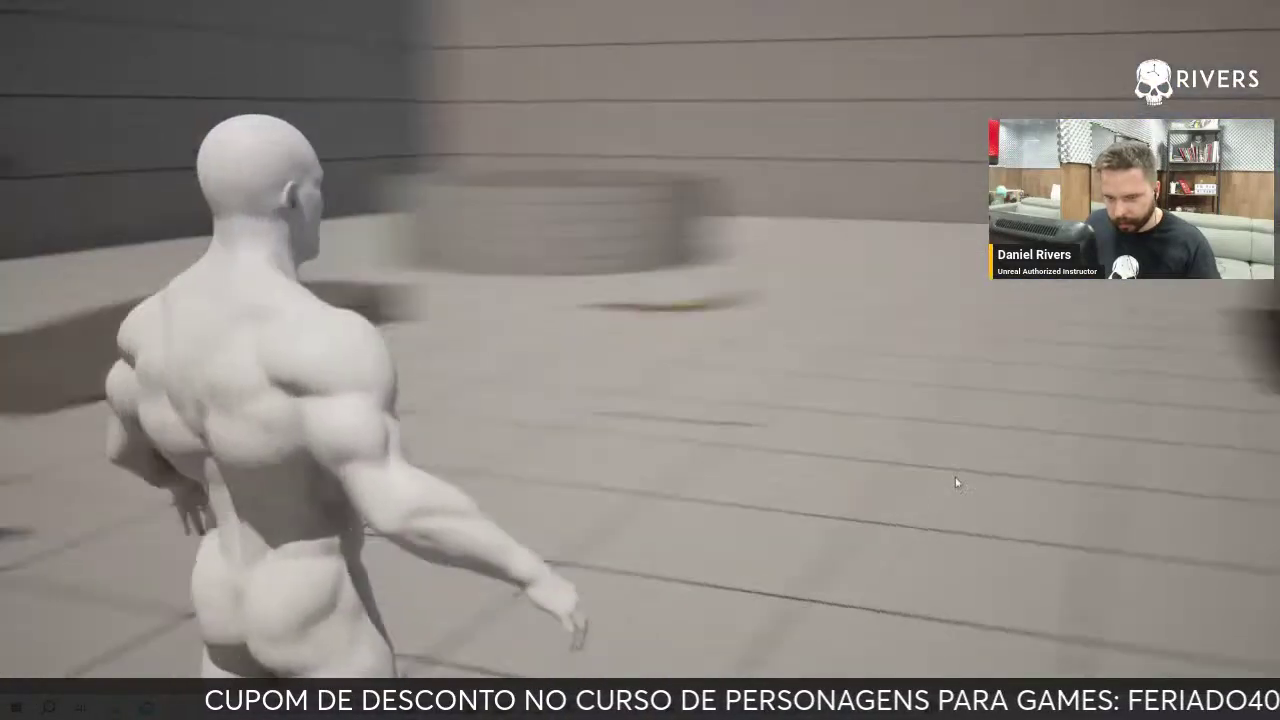
Stop the running game, leave full screen, and open the Hero StaticMesh folder in the Content Browser
key("Escape")
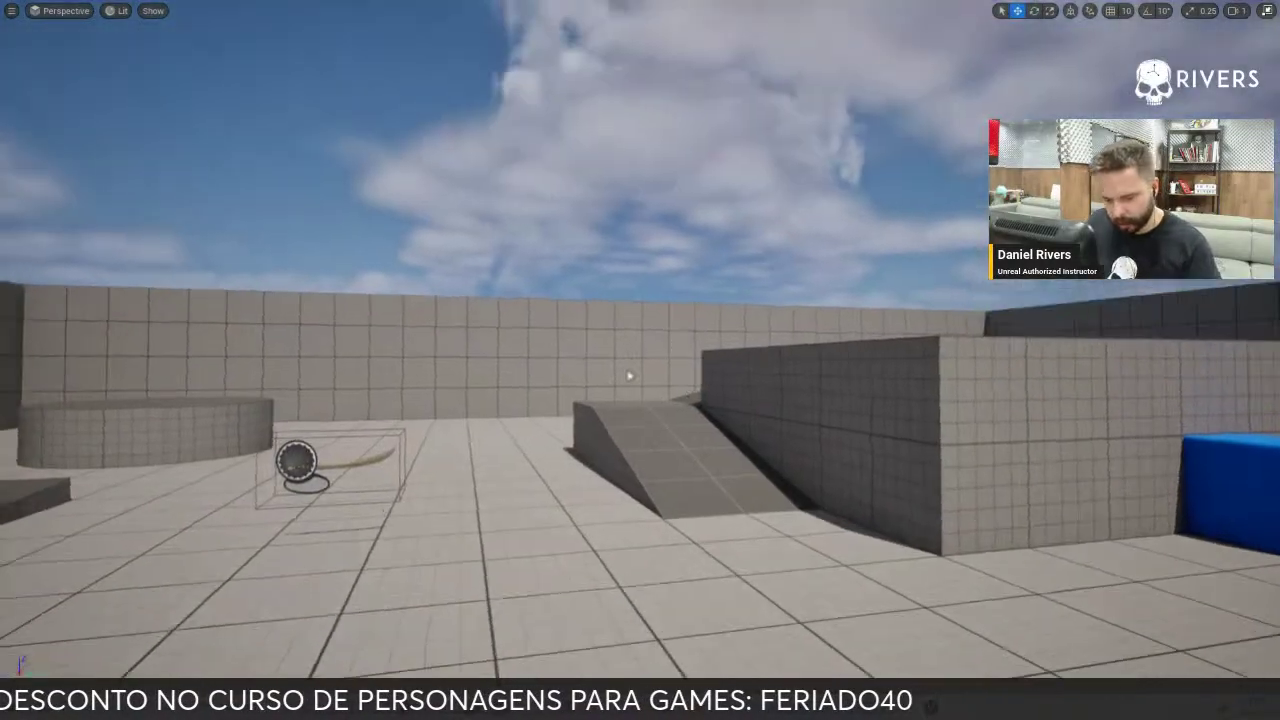
right_click_drag(726, 457, 657, 424)
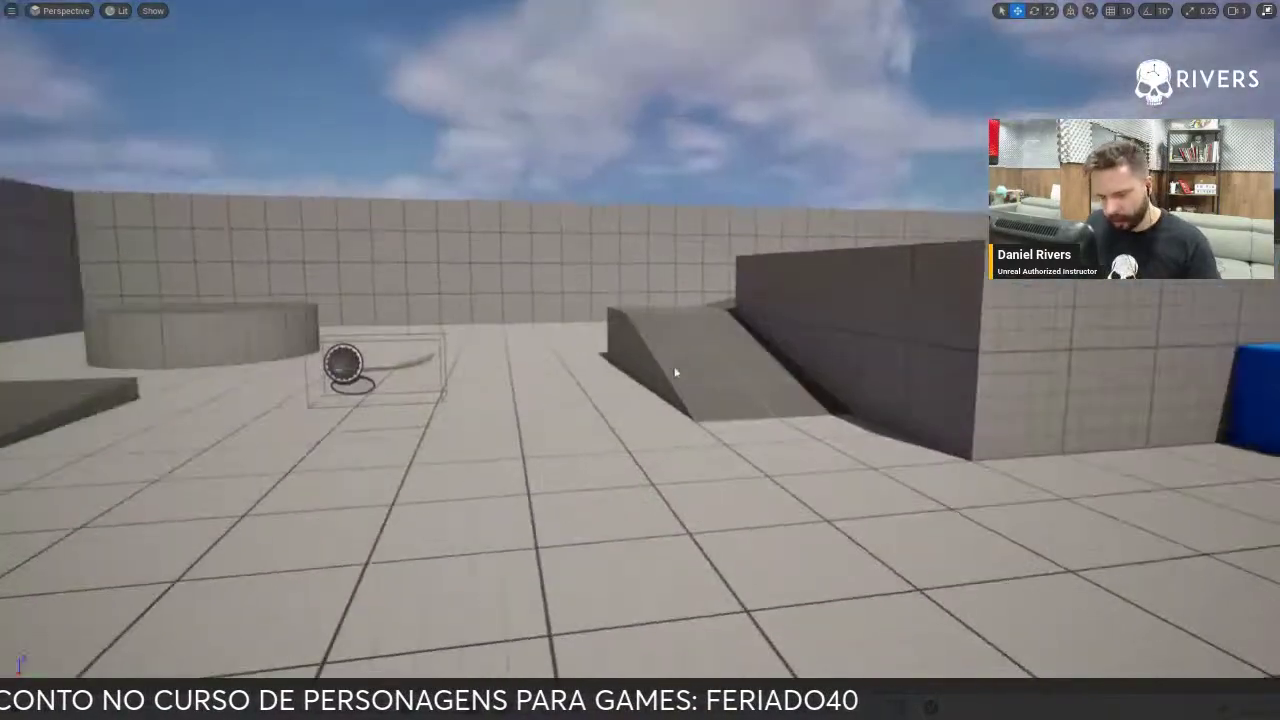
scroll(657, 424, "down", 3)
key("F11")
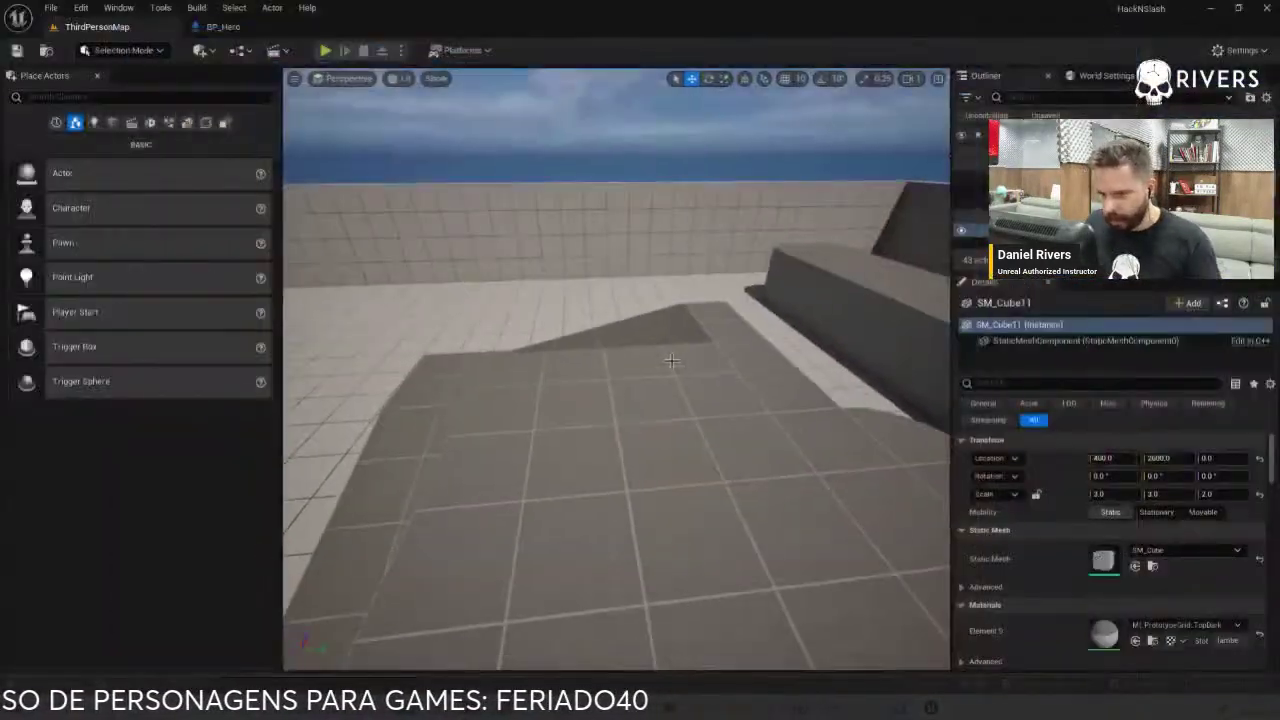
key("ctrl+space")
scroll(72, 628, "down", 2)
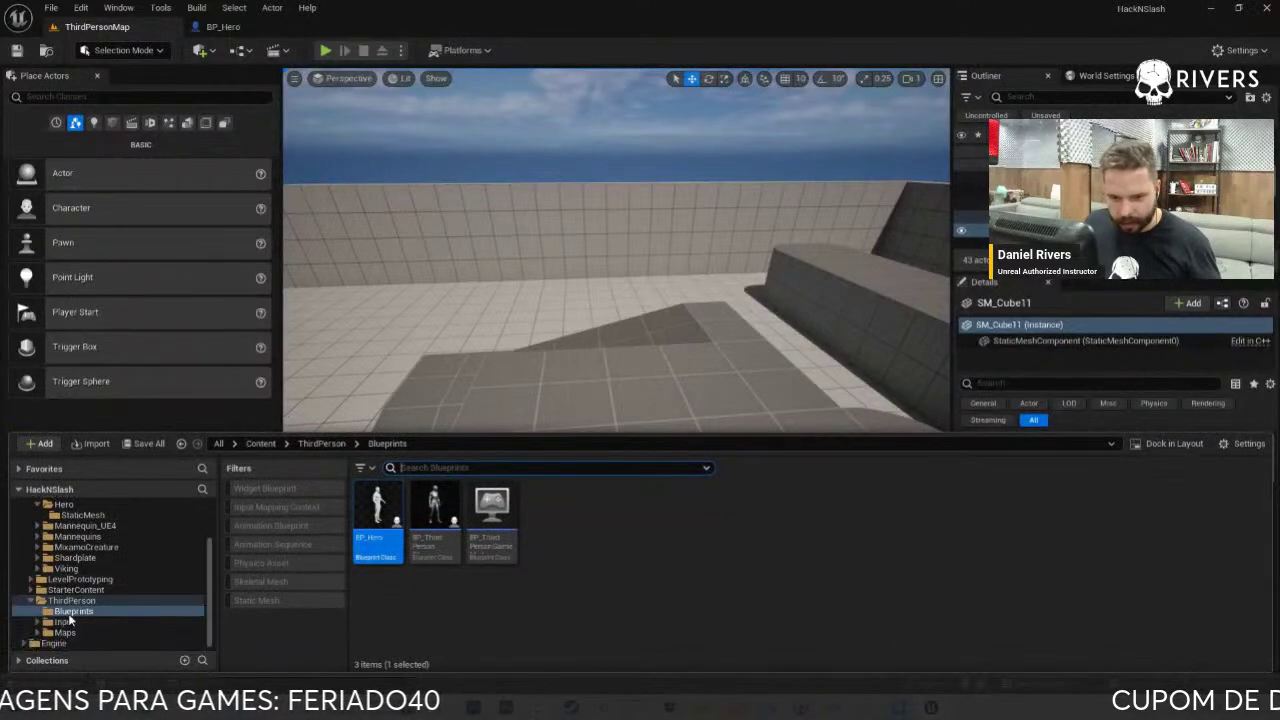
scroll(67, 640, "up", 4)
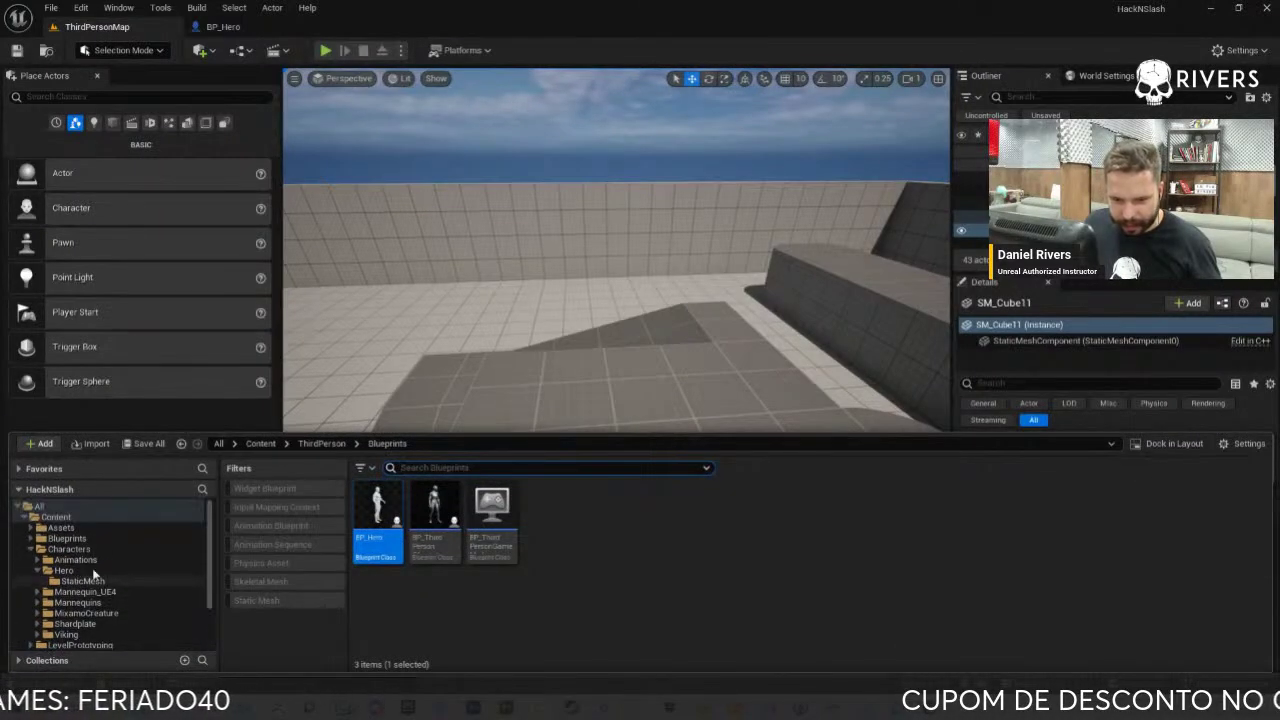
left_click(82, 581)
Drag MeshTest onto the level floor and frame it up close with F
left_click_drag(434, 510, 543, 400)
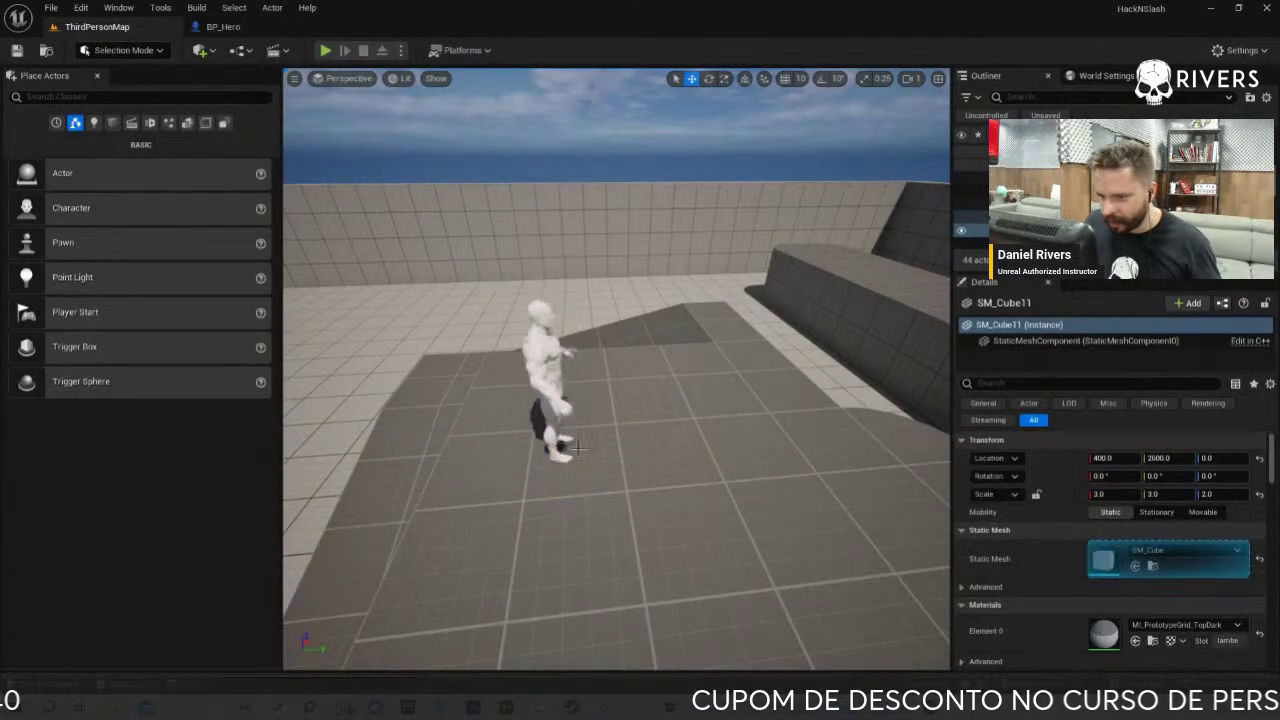
right_click_drag(543, 400, 353, 352)
key("f")
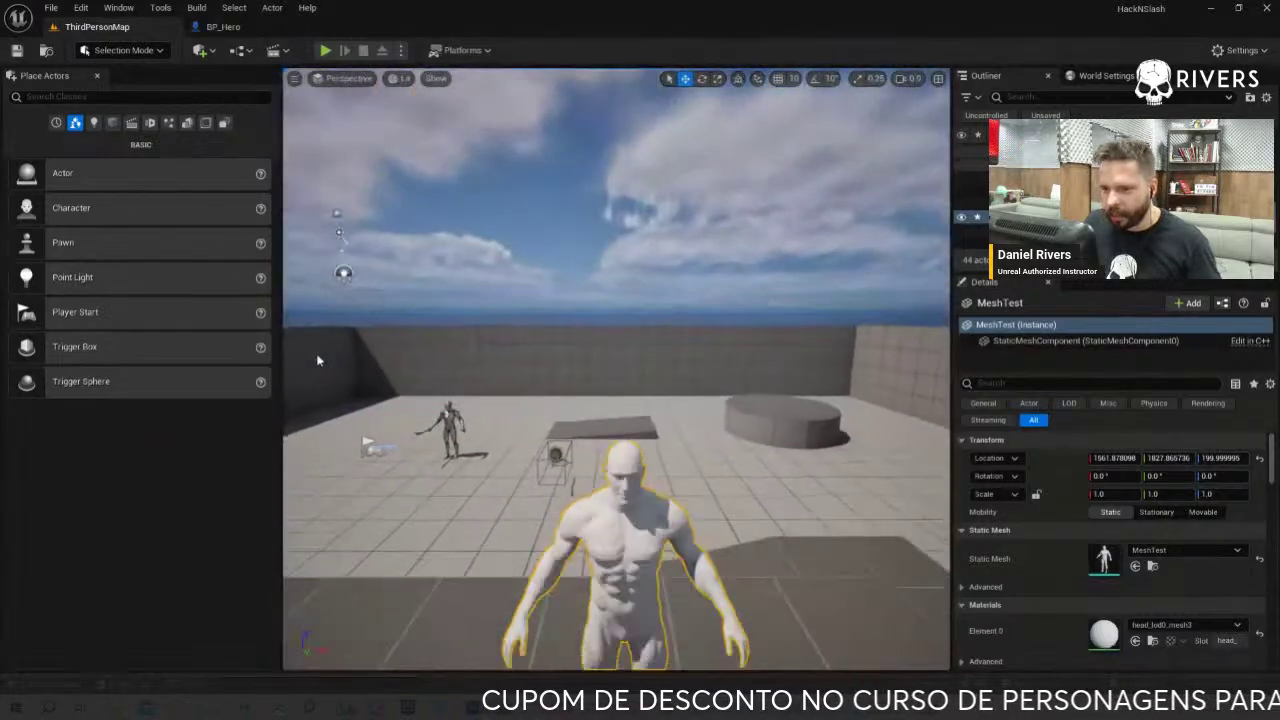
scroll(317, 362, "up", 2)
scroll(320, 360, "up", 2)
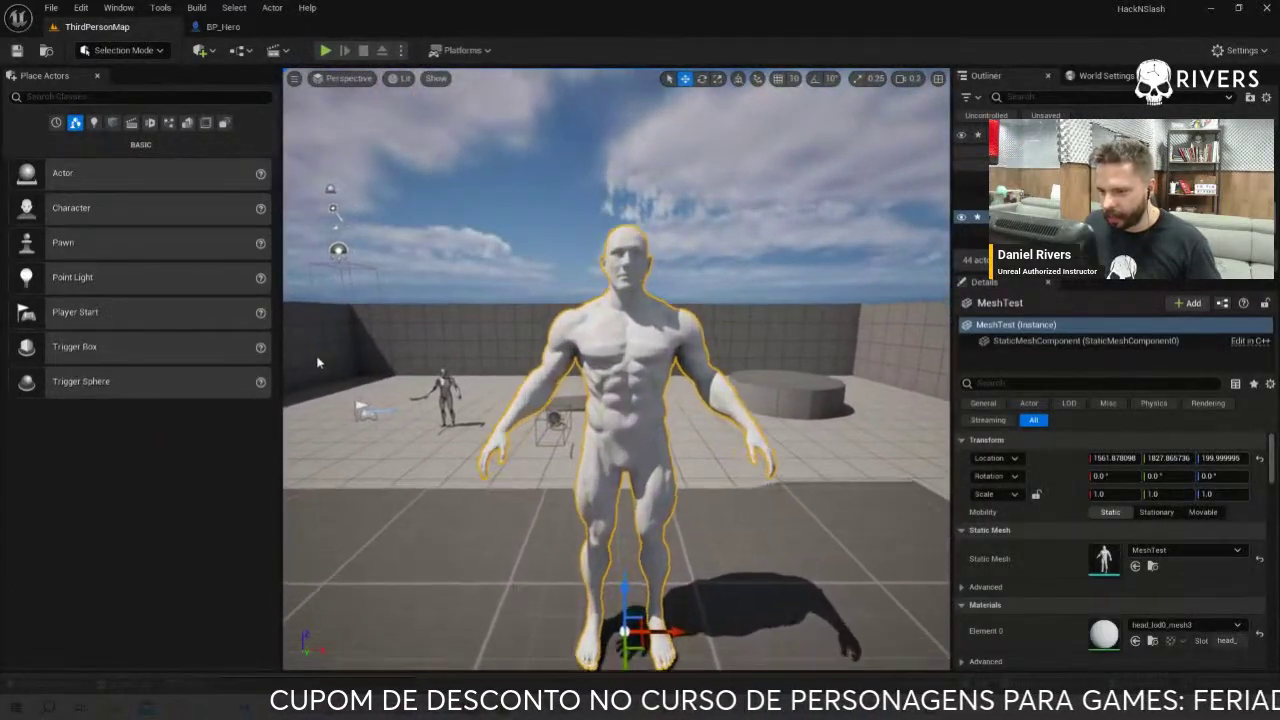
scroll(322, 358, "up", 2)
scroll(345, 370, "up", 3)
left_click_drag(345, 370, 370, 366, "alt")
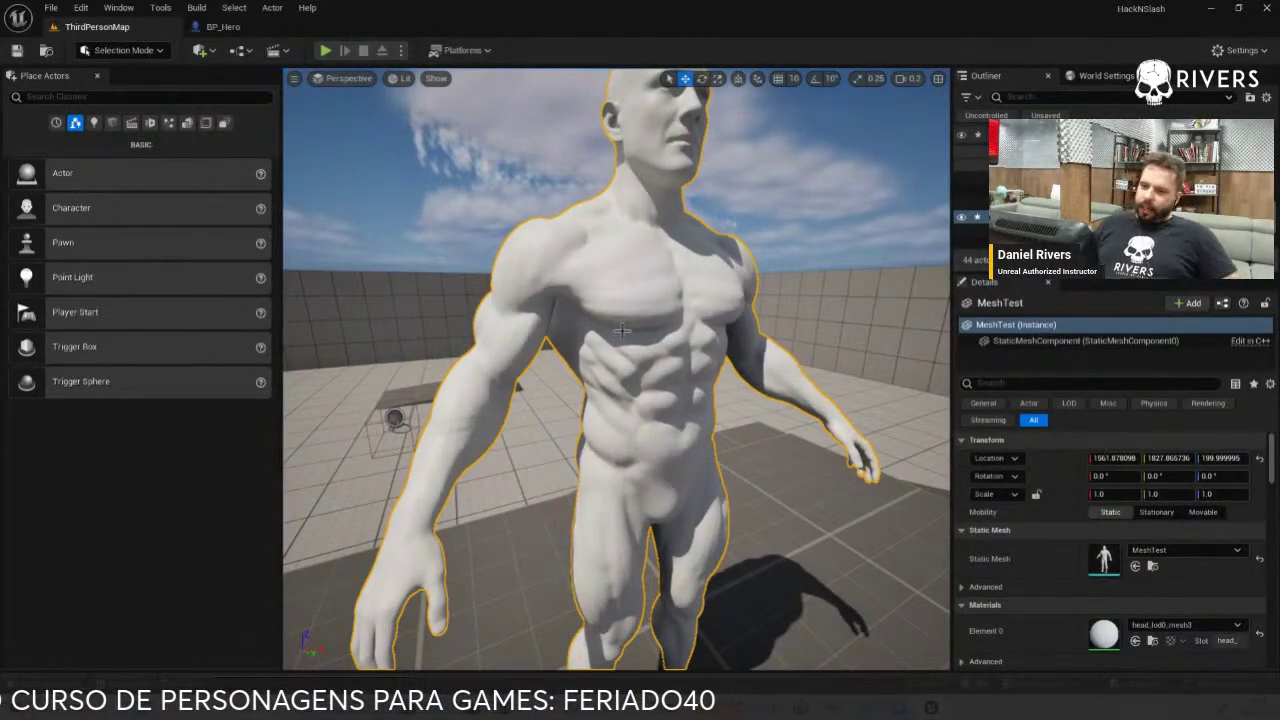
Set the viewport Field of View to 40 and sweep the view over the body's torso
left_click(295, 78)
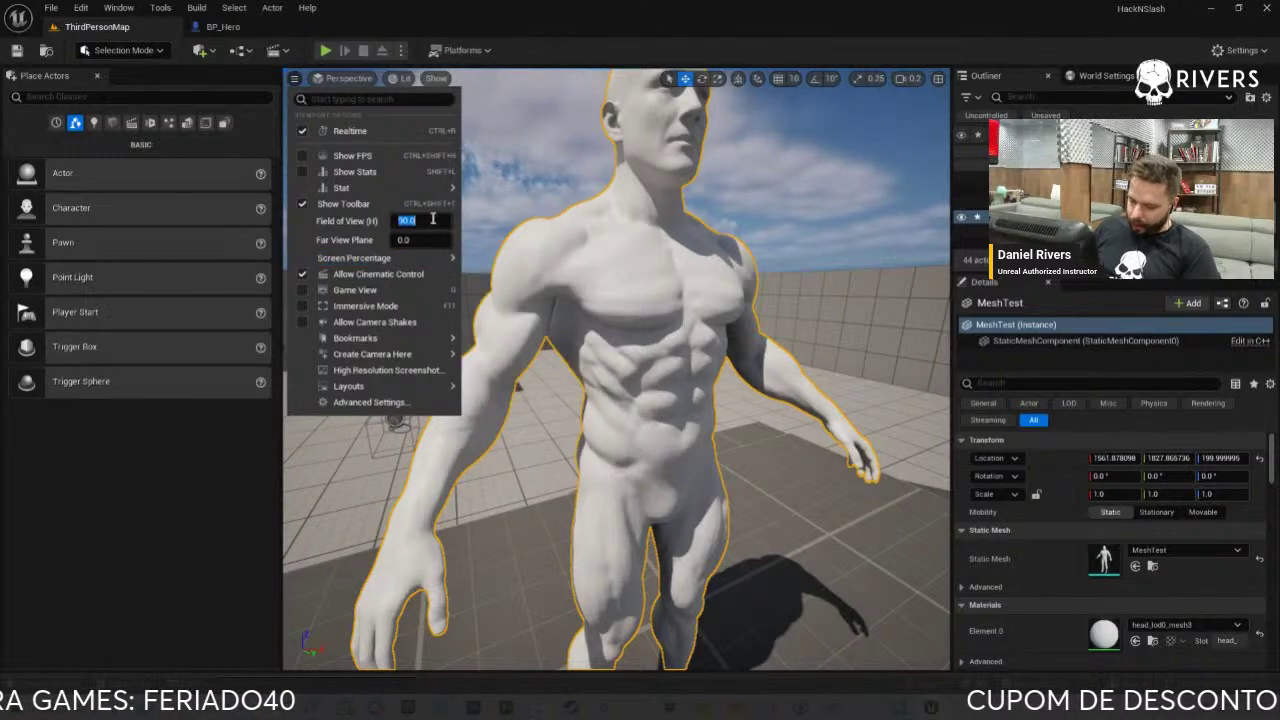
type("40")
key("Return")
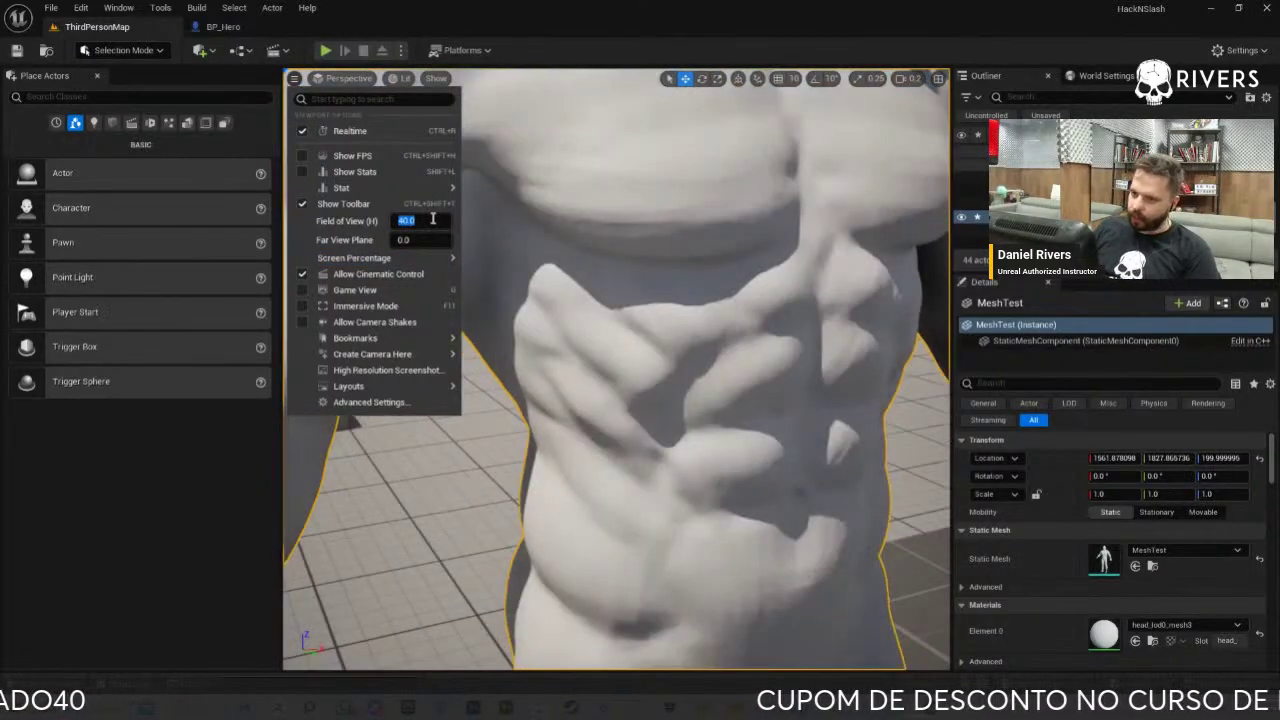
mouse_move(805, 424)
right_mouse_down()
mouse_move(733, 415)
mouse_move(1025, 408)
mouse_move(1053, 385)
mouse_move(1008, 403)
mouse_move(499, 415)
mouse_move(618, 432)
mouse_move(585, 182)
right_mouse_up()
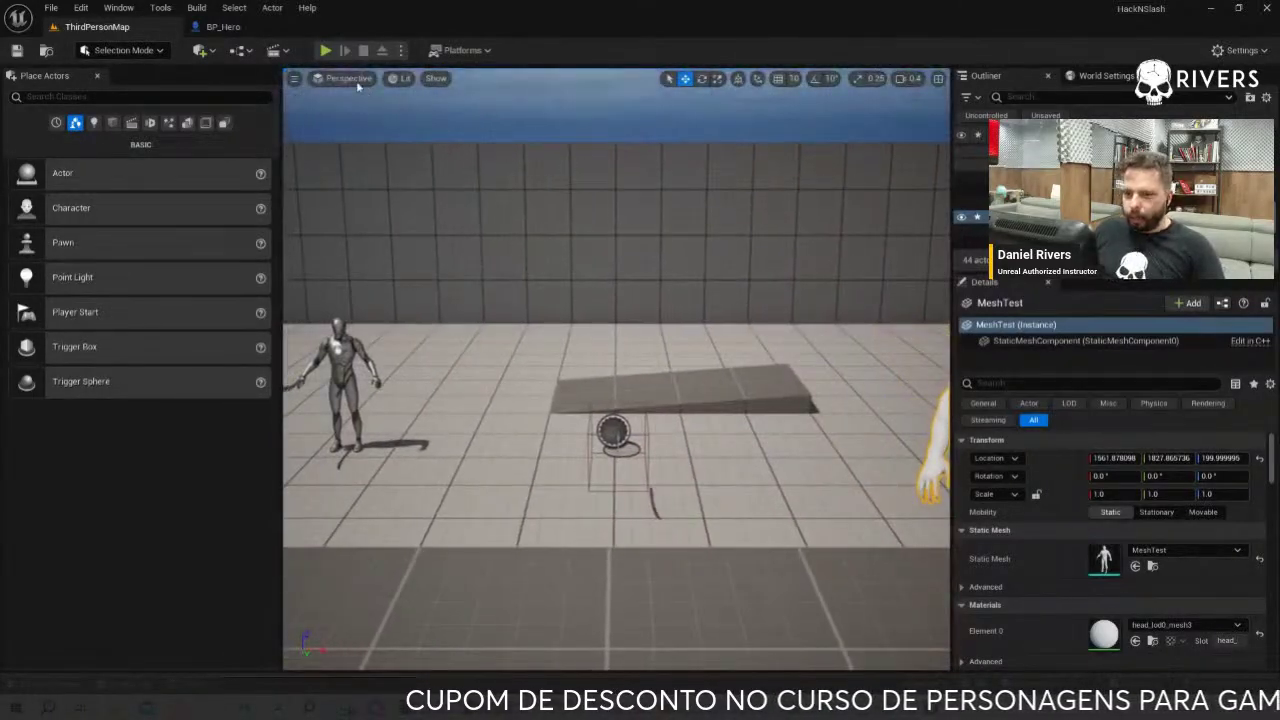
Hide the Test body component in BP_Hero, then return to ThirdPersonMap
left_click(325, 50)
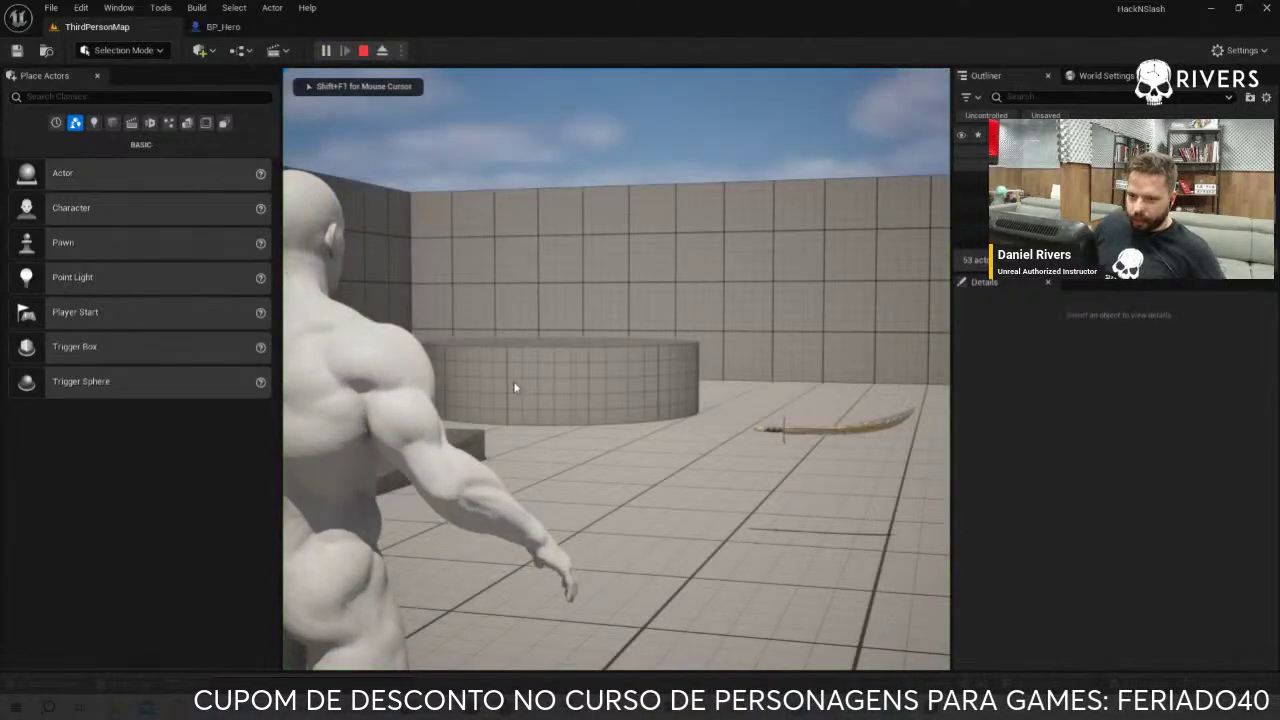
key("Escape")
left_click(223, 27)
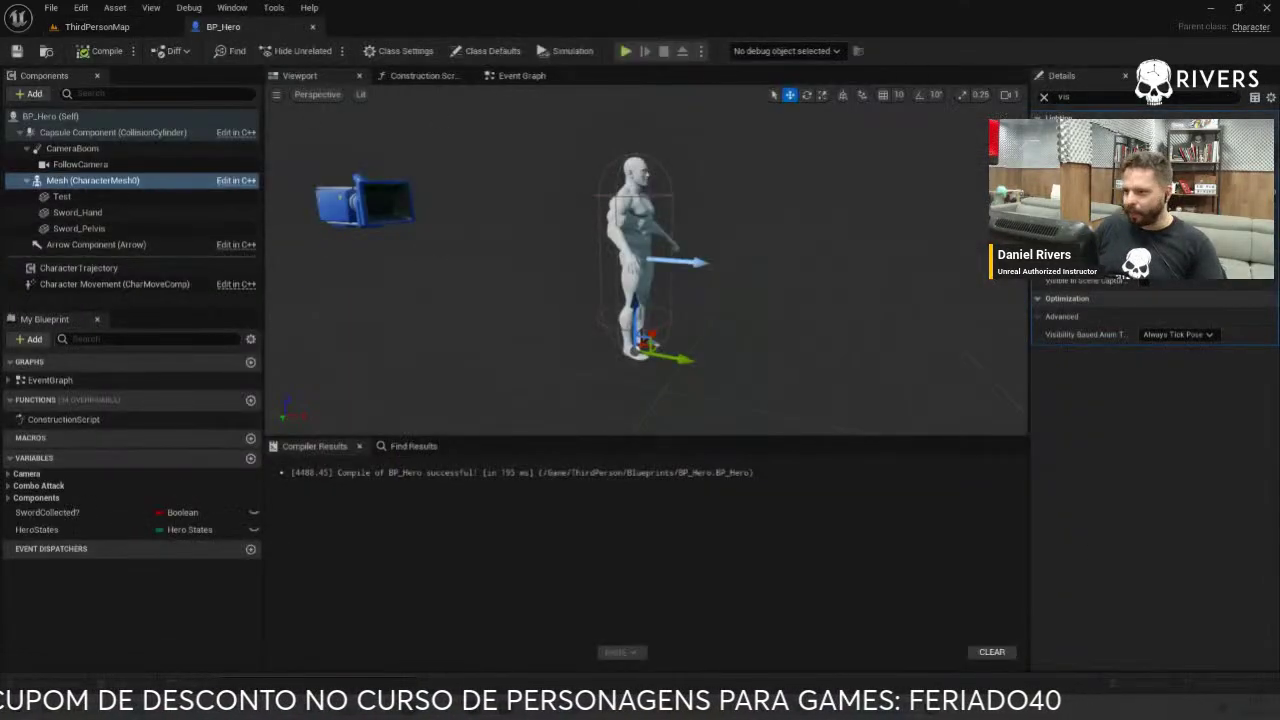
left_click(62, 196)
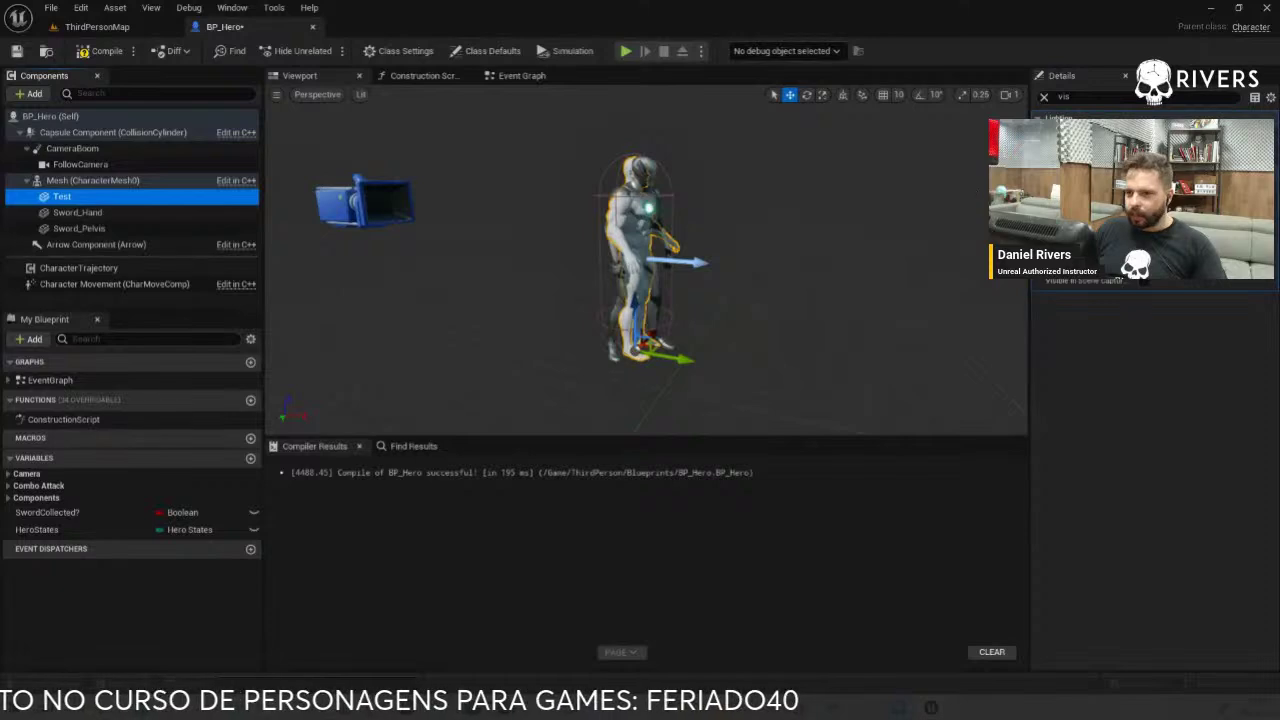
left_click(108, 27)
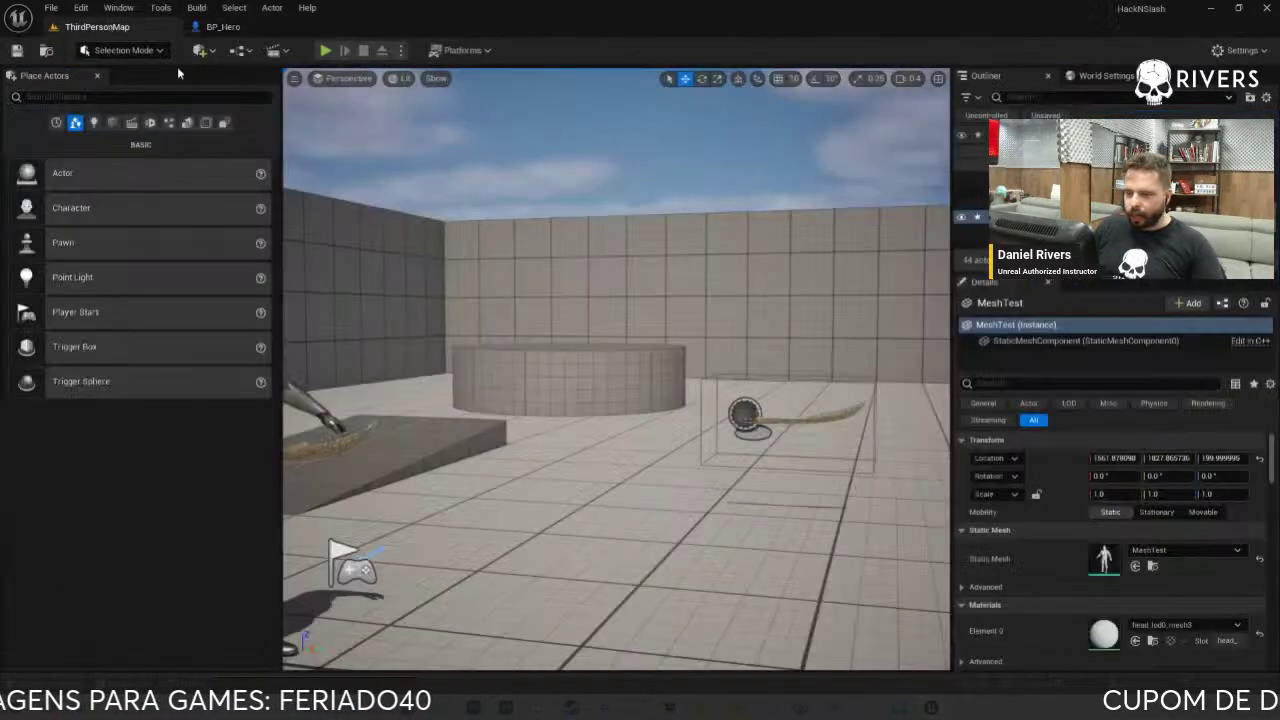
left_click(511, 305)
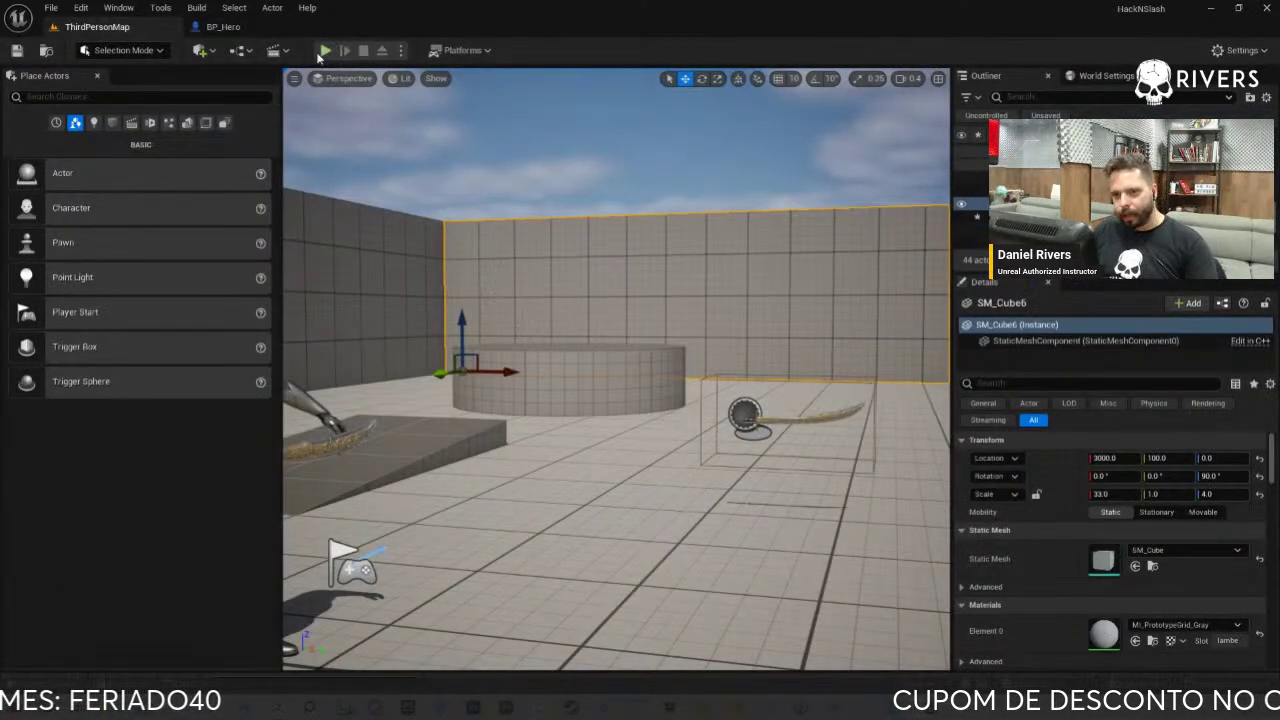
Playtest the level: run the hero to the sword, chain several slashes, then stop
left_click(325, 50)
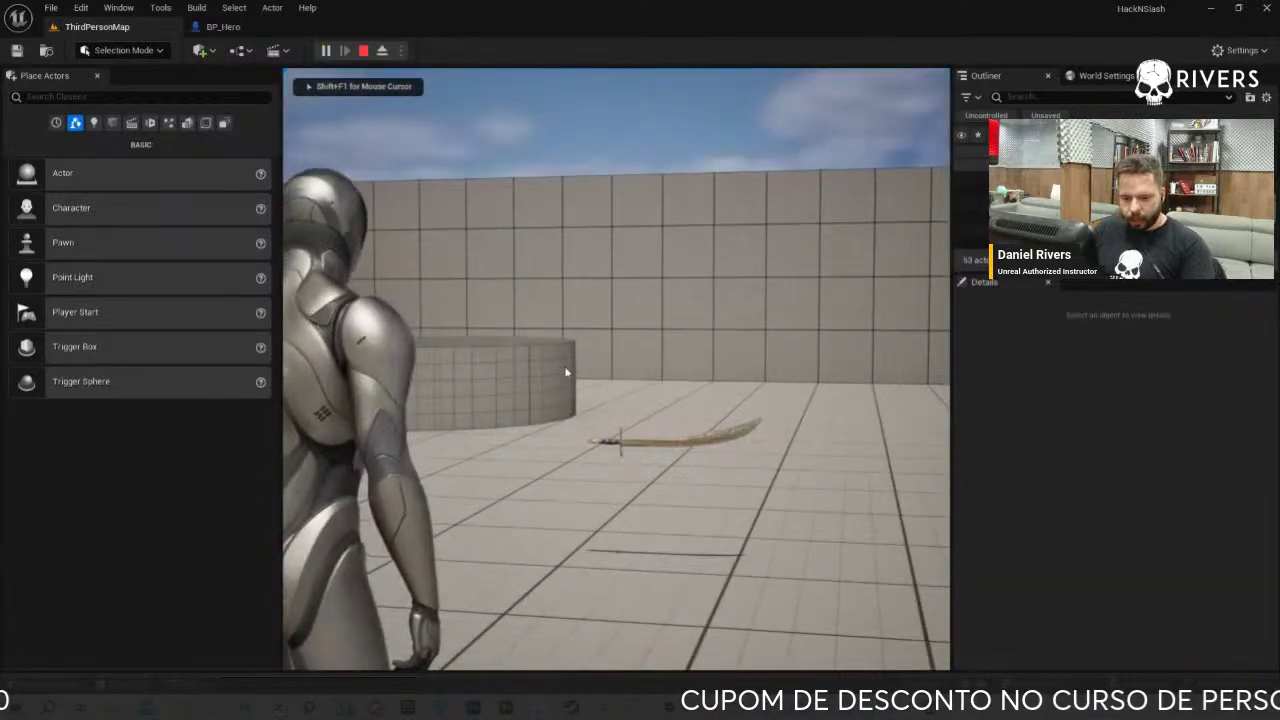
key("F11")
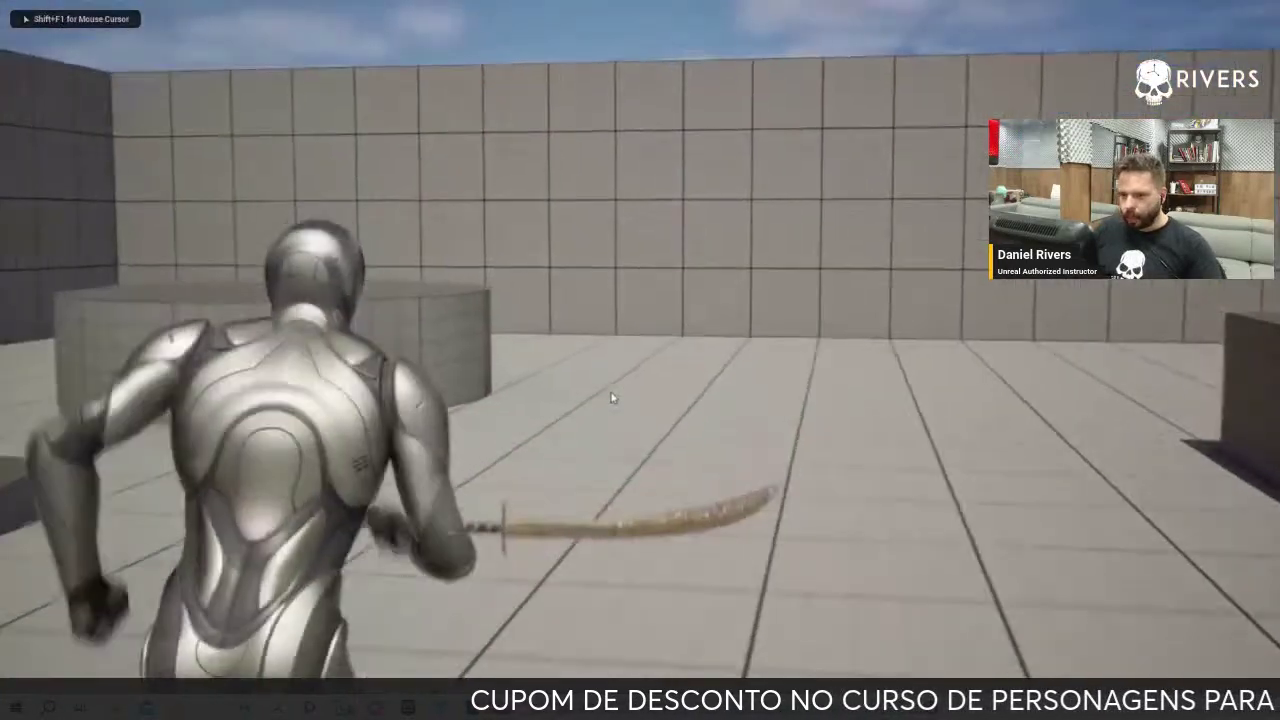
key("s")
key("w")
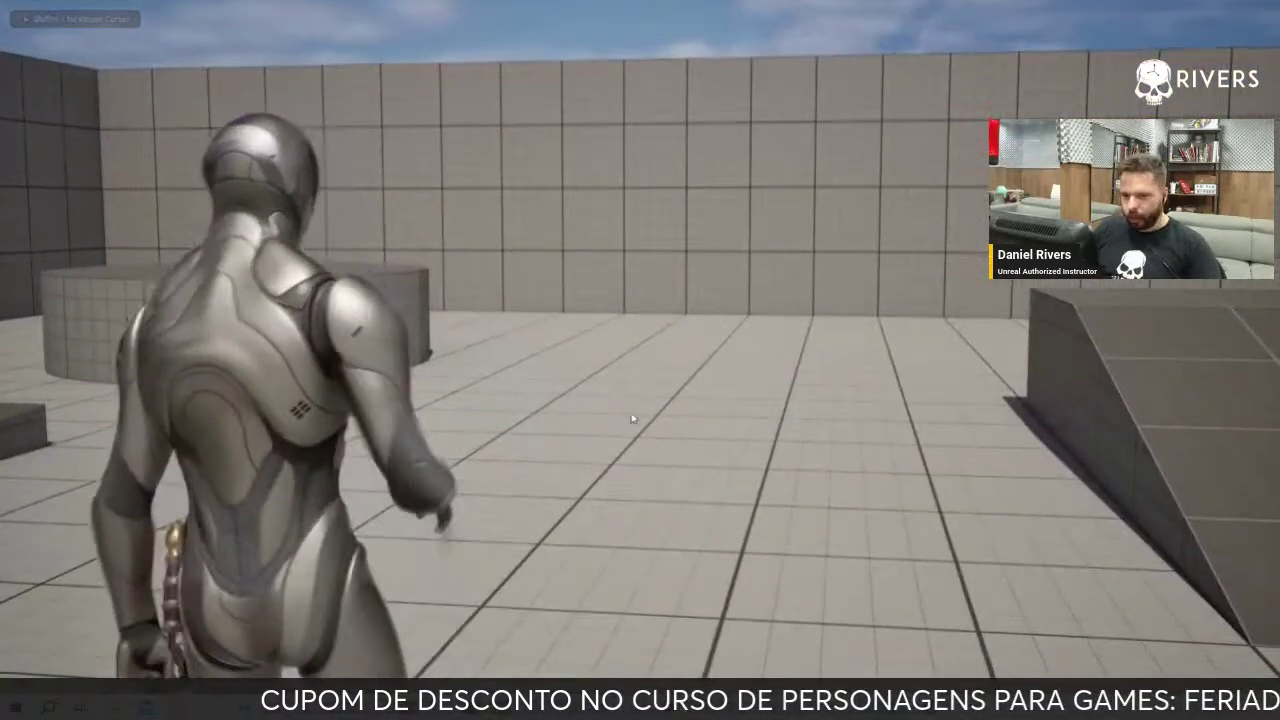
key("w")
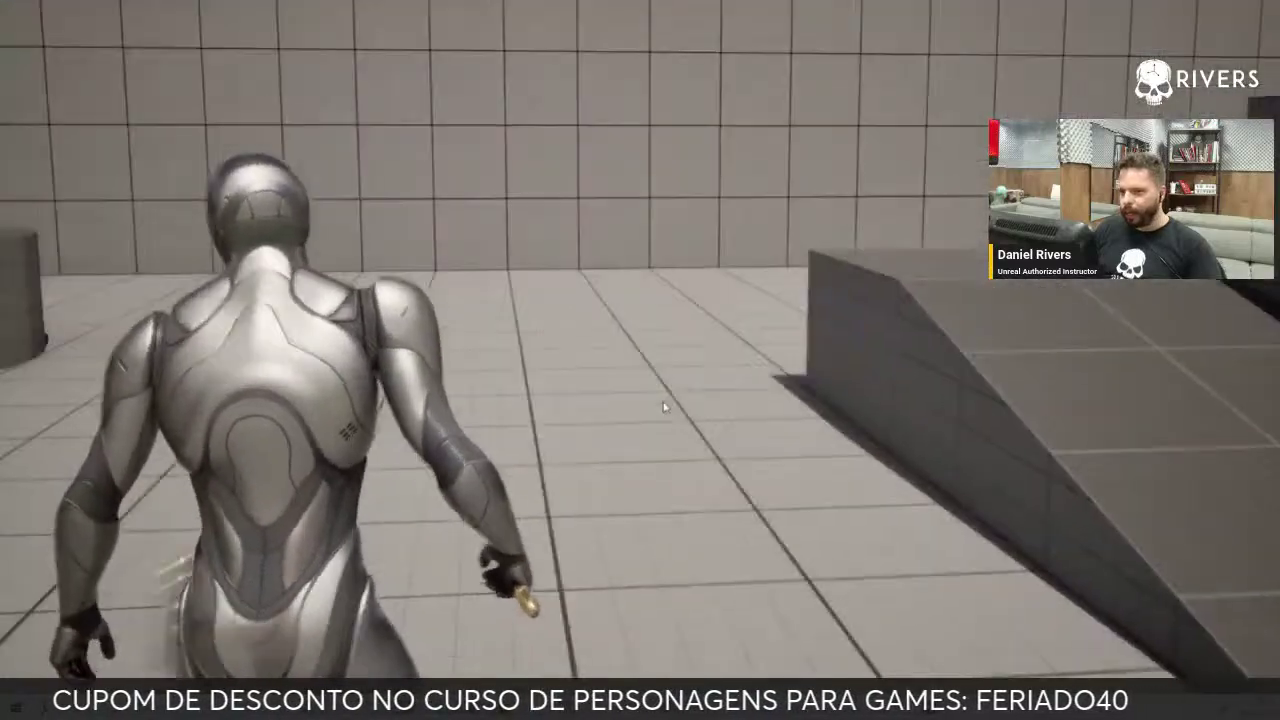
key("w")
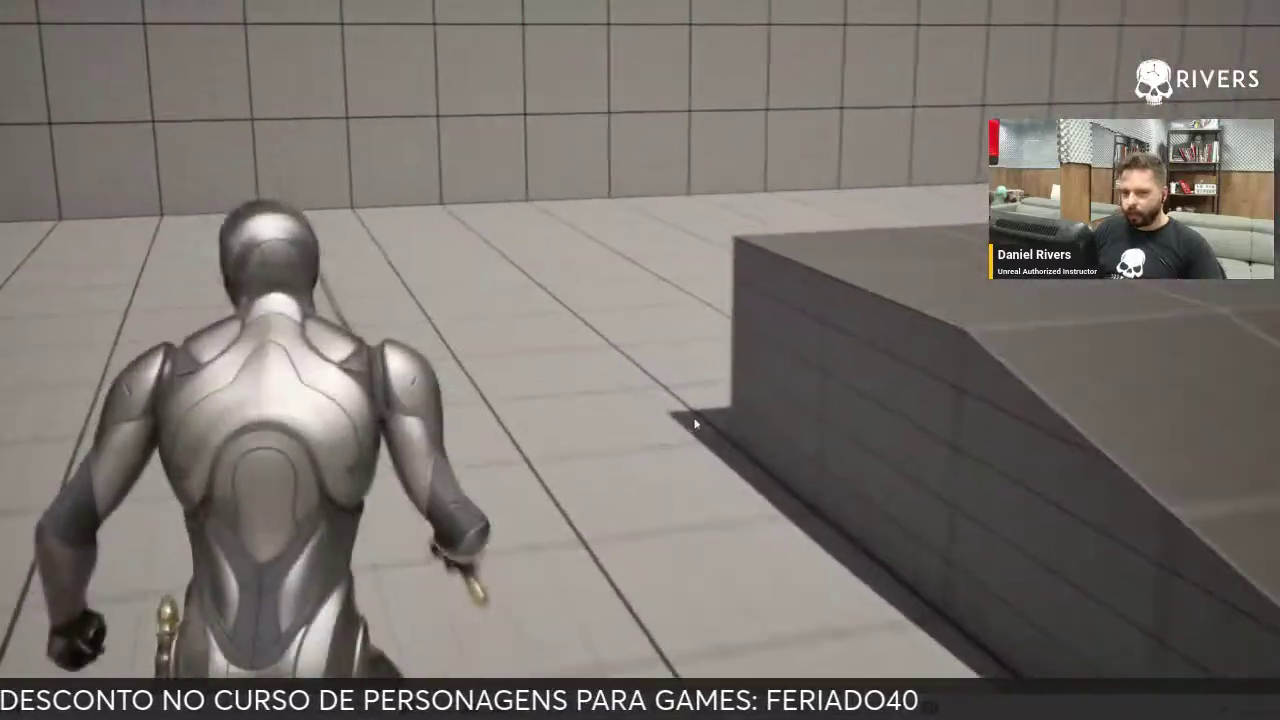
left_click(695, 425)
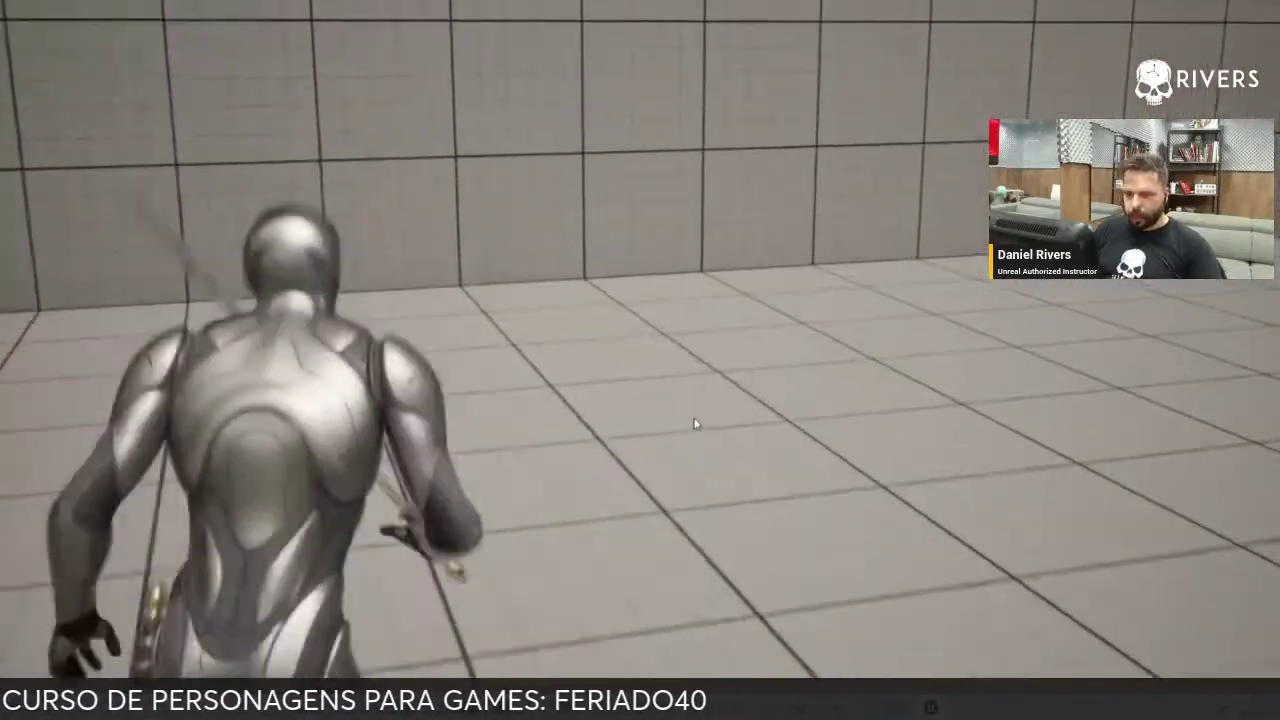
left_click(695, 425)
left_click(695, 425)
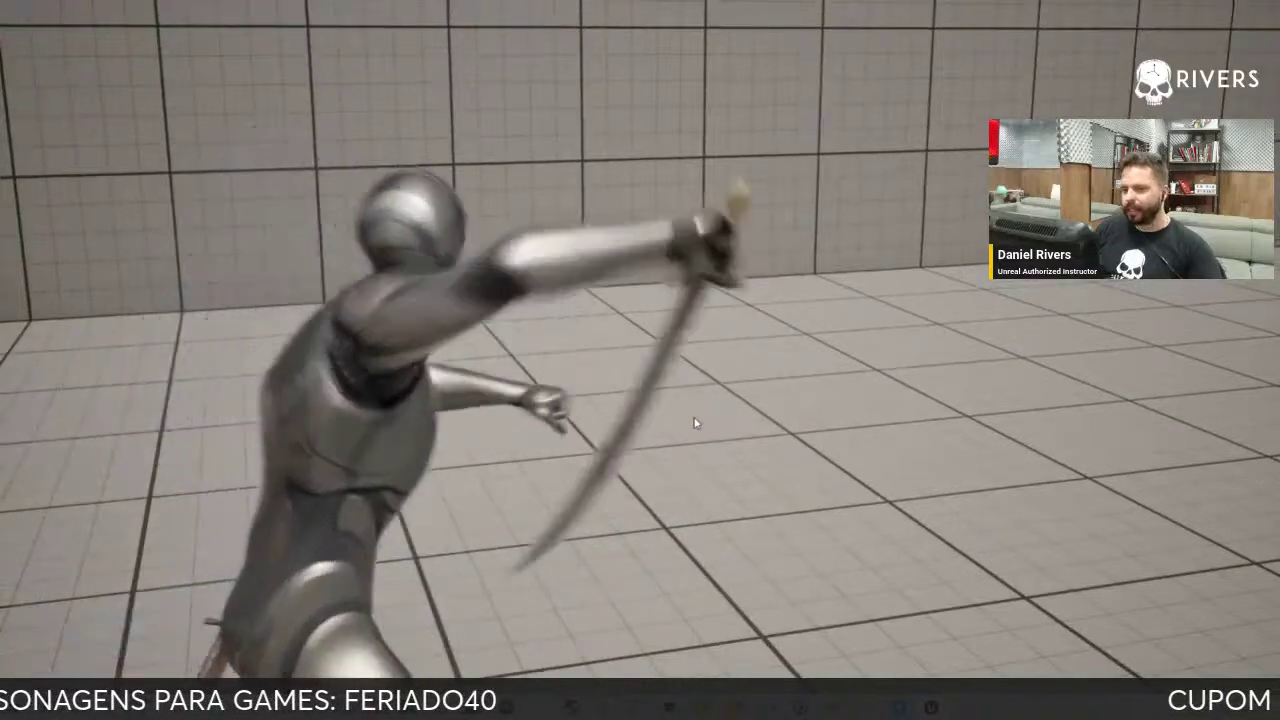
key("Escape")
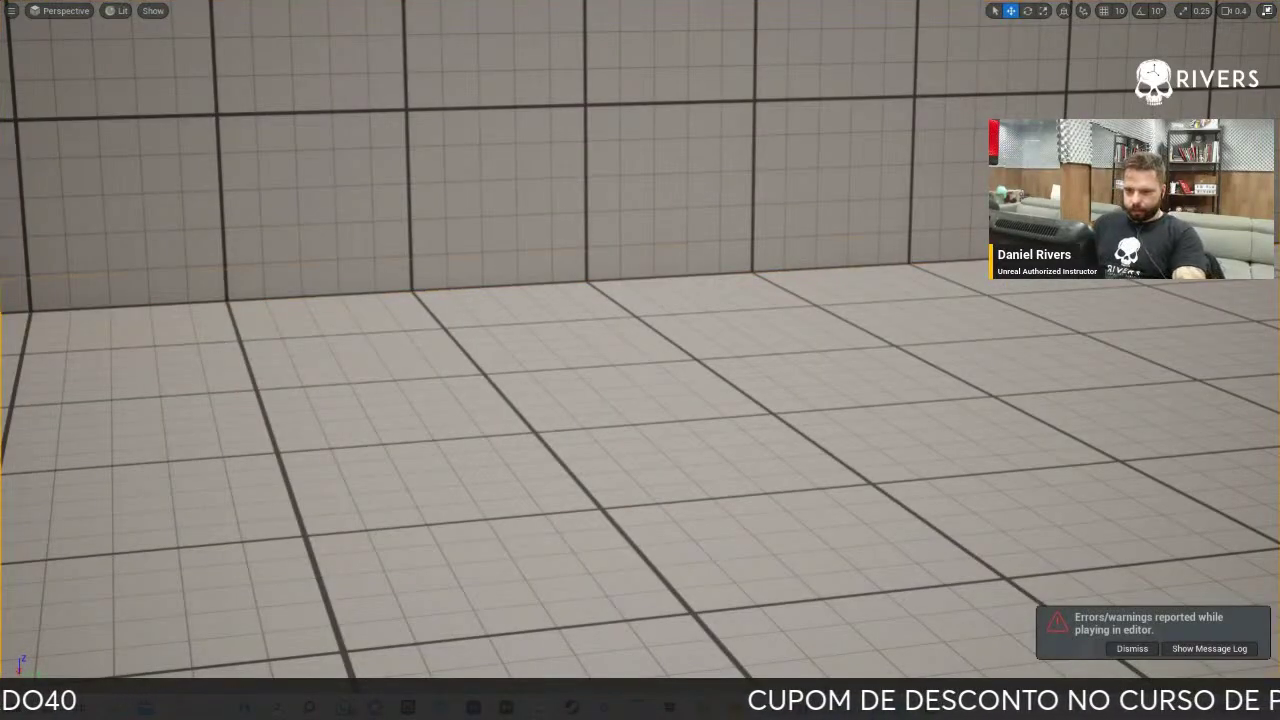
key("F11")
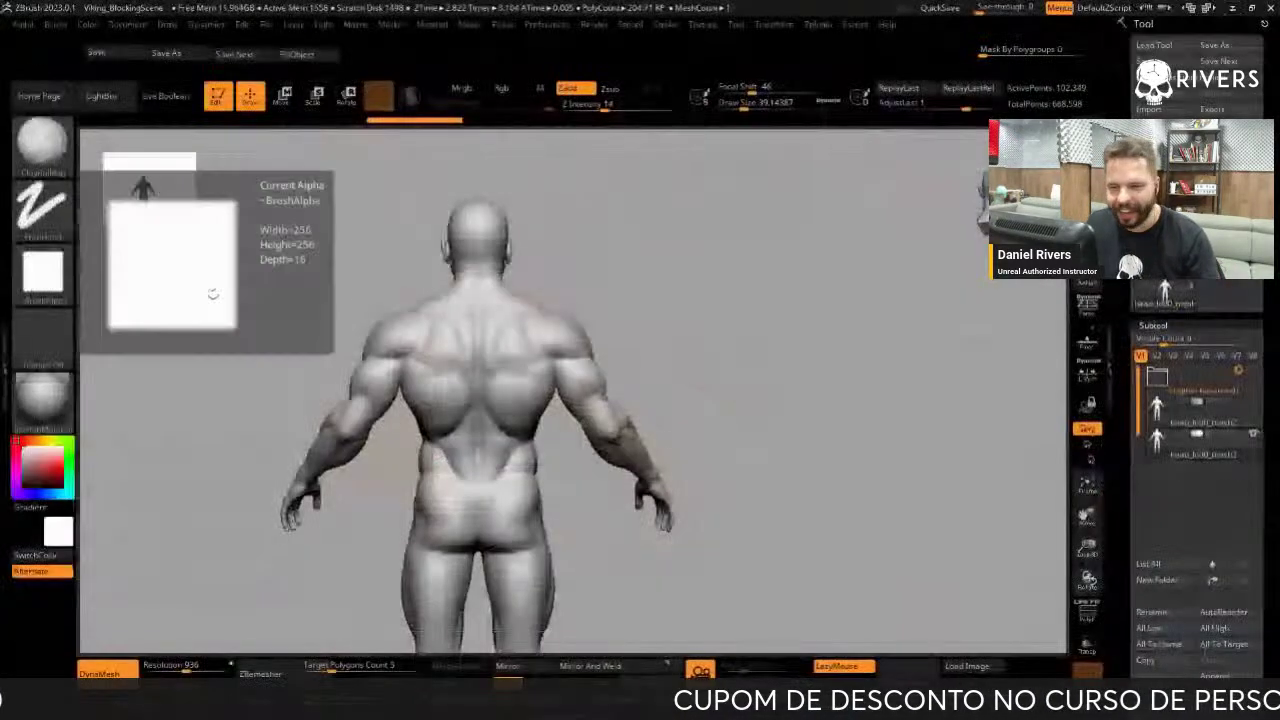
mouse_move(646, 257)
left_mouse_down()
mouse_move(766, 269)
mouse_move(734, 312)
left_mouse_up()
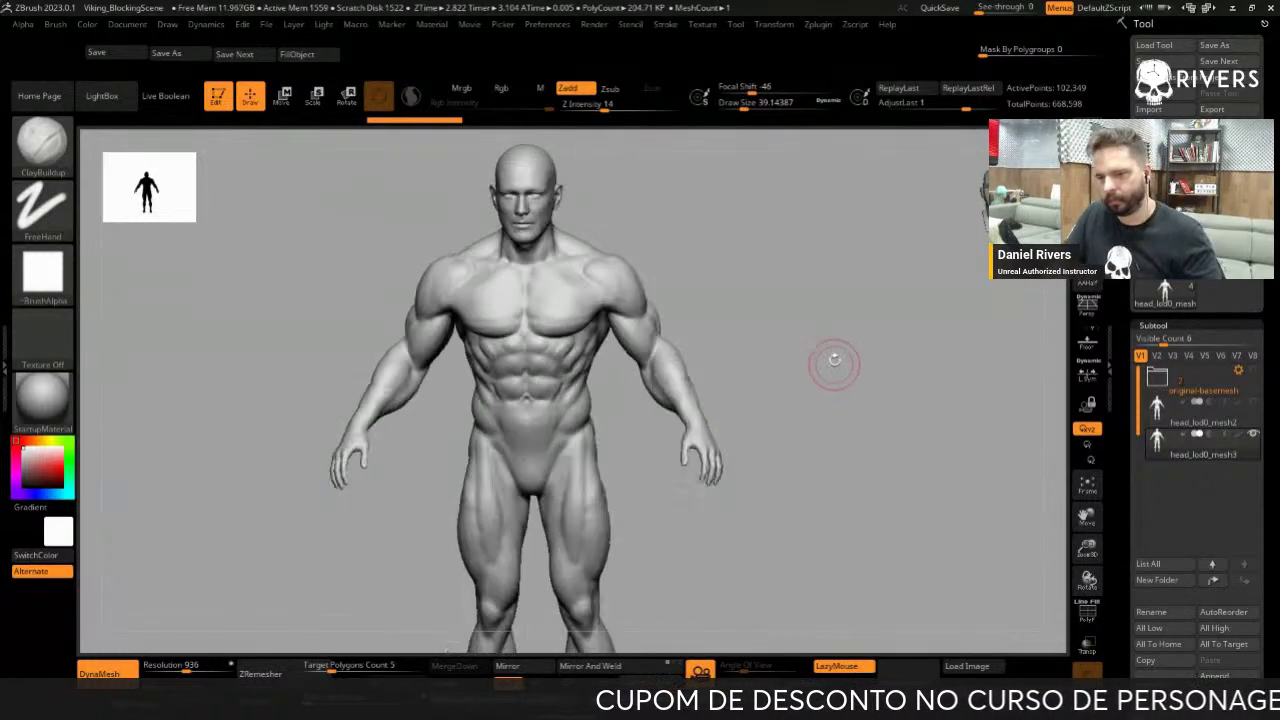
key("shift")
Rotate the ZBrush body sculpt to a three-quarter view
mouse_move(843, 364)
left_mouse_down("alt")
mouse_move(666, 354)
mouse_move(640, 375)
left_mouse_up("alt")
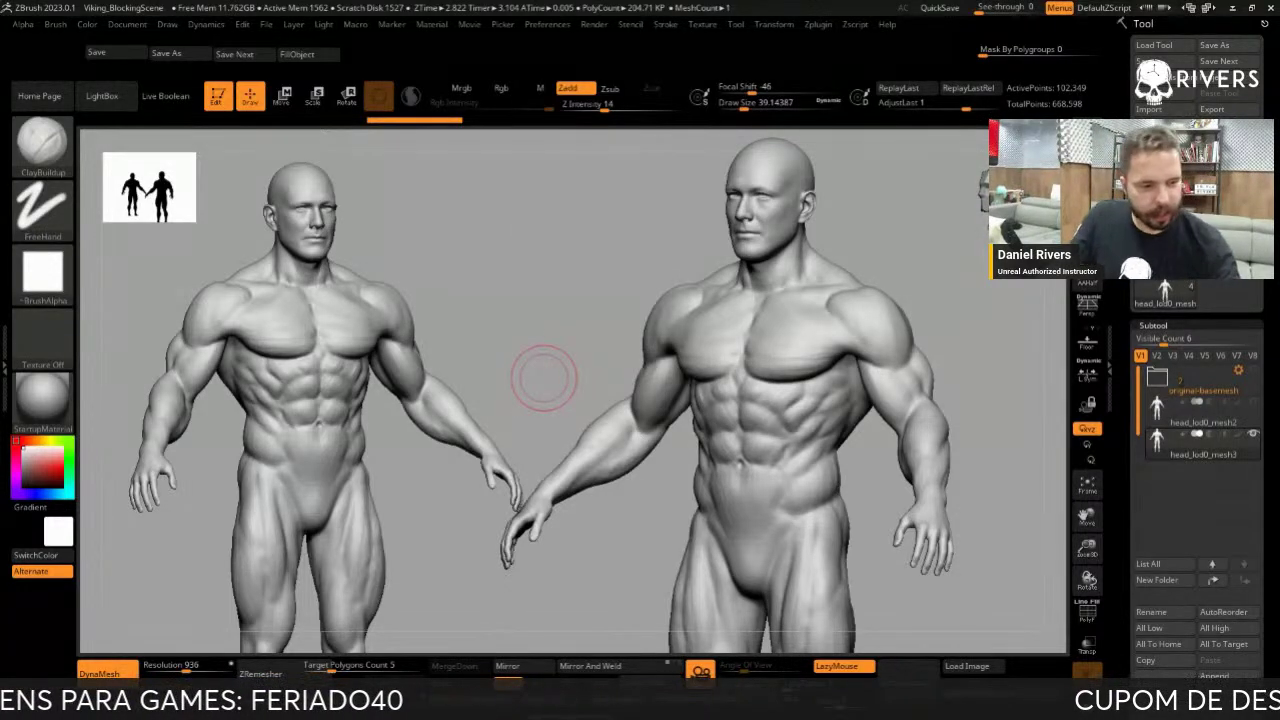
Switch to Chrome and bring up the Escola Rivers Odyssey course page
key("alt+Tab")
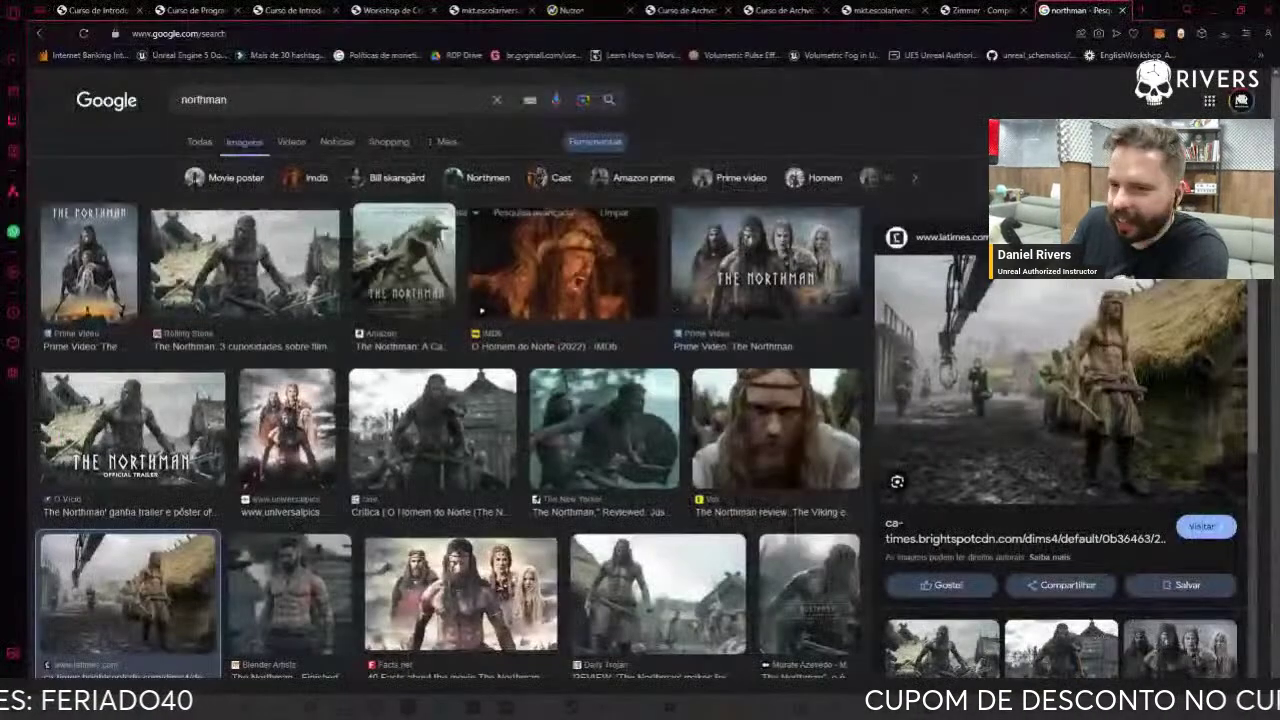
left_click(490, 10)
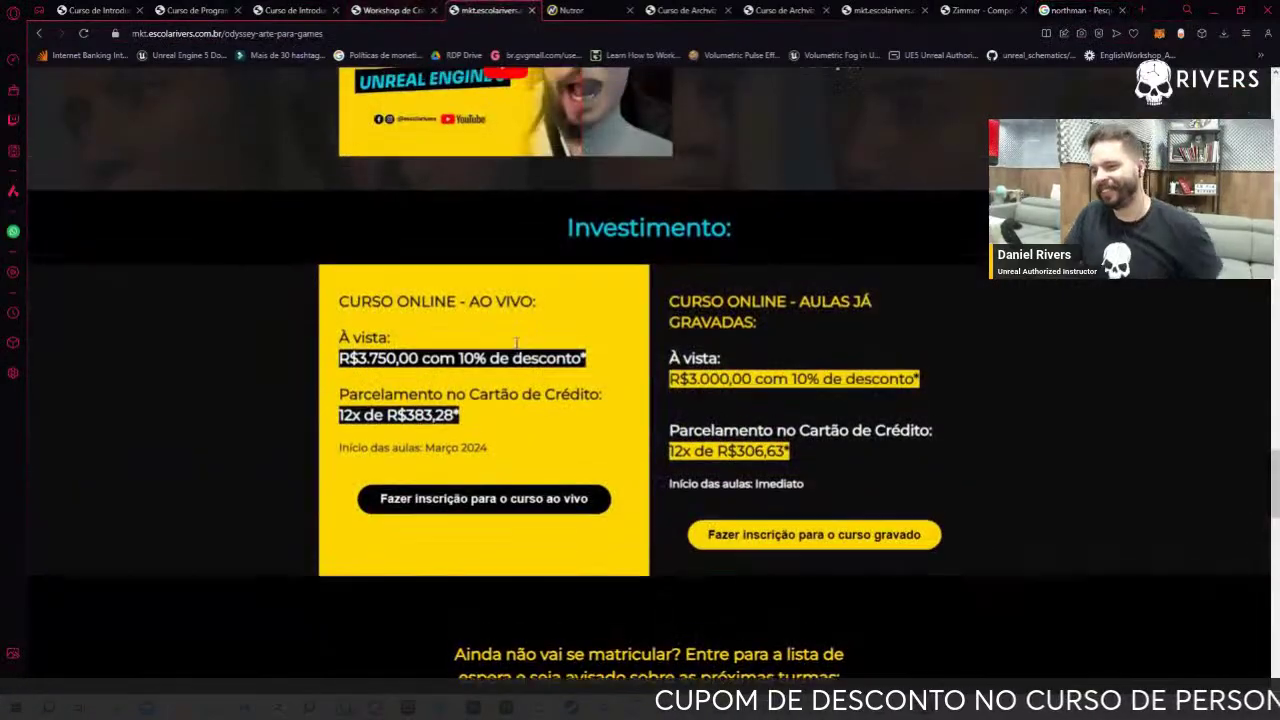
scroll(456, 383, "up", 10)
scroll(450, 400, "up", 5)
scroll(450, 410, "up", 5)
scroll(440, 410, "up", 5)
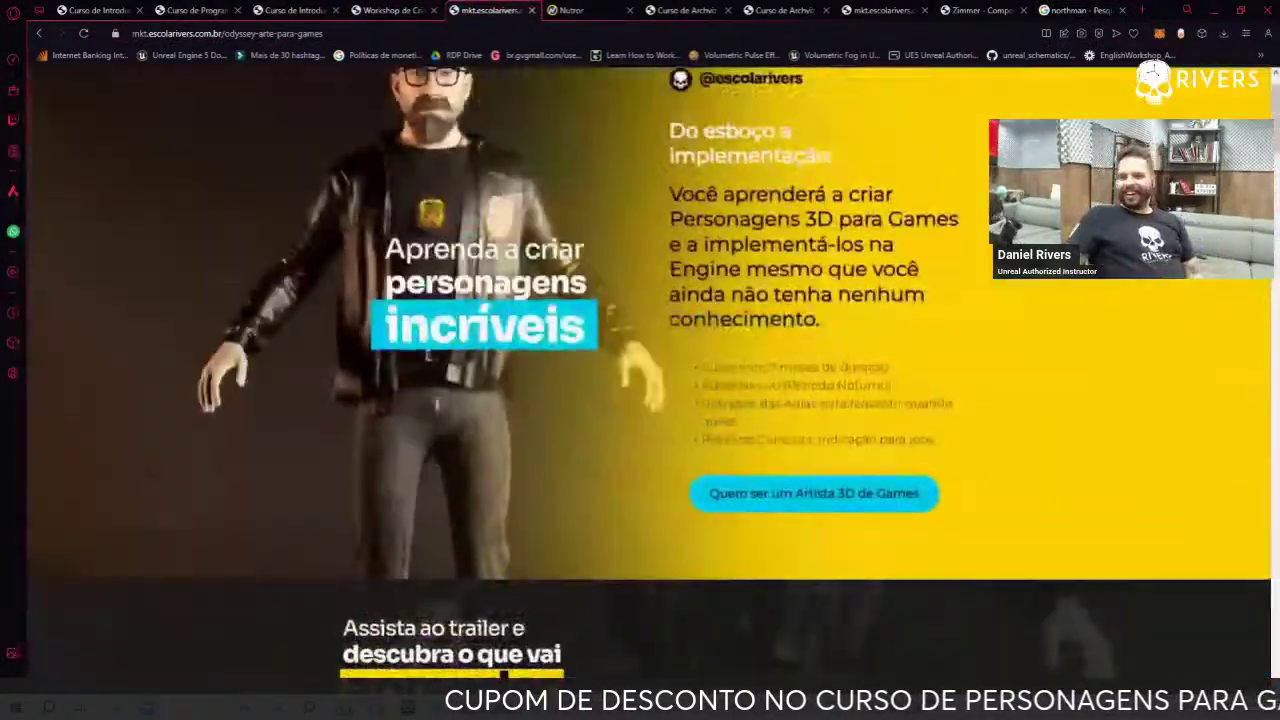
scroll(438, 410, "up", 3)
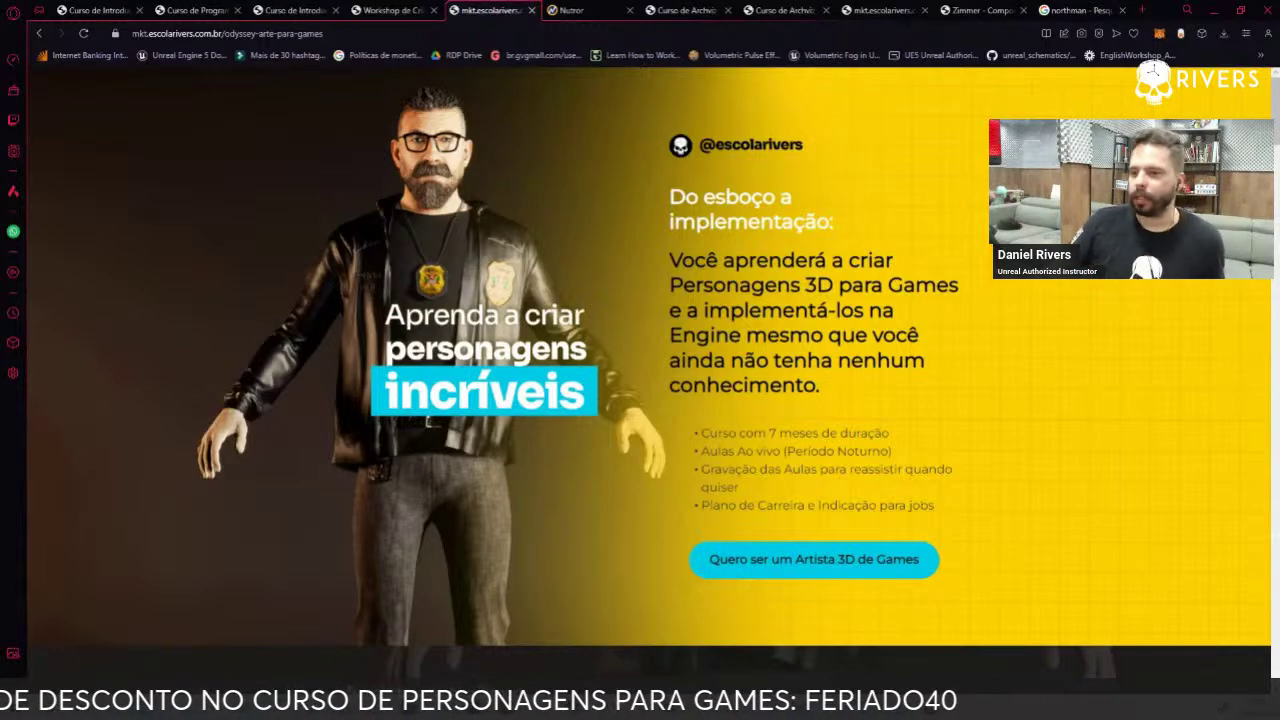
Scroll to the trailer section and start the Odyssey trailer
scroll(542, 452, "down", 5)
scroll(160, 380, "down", 2)
scroll(166, 399, "up", 4)
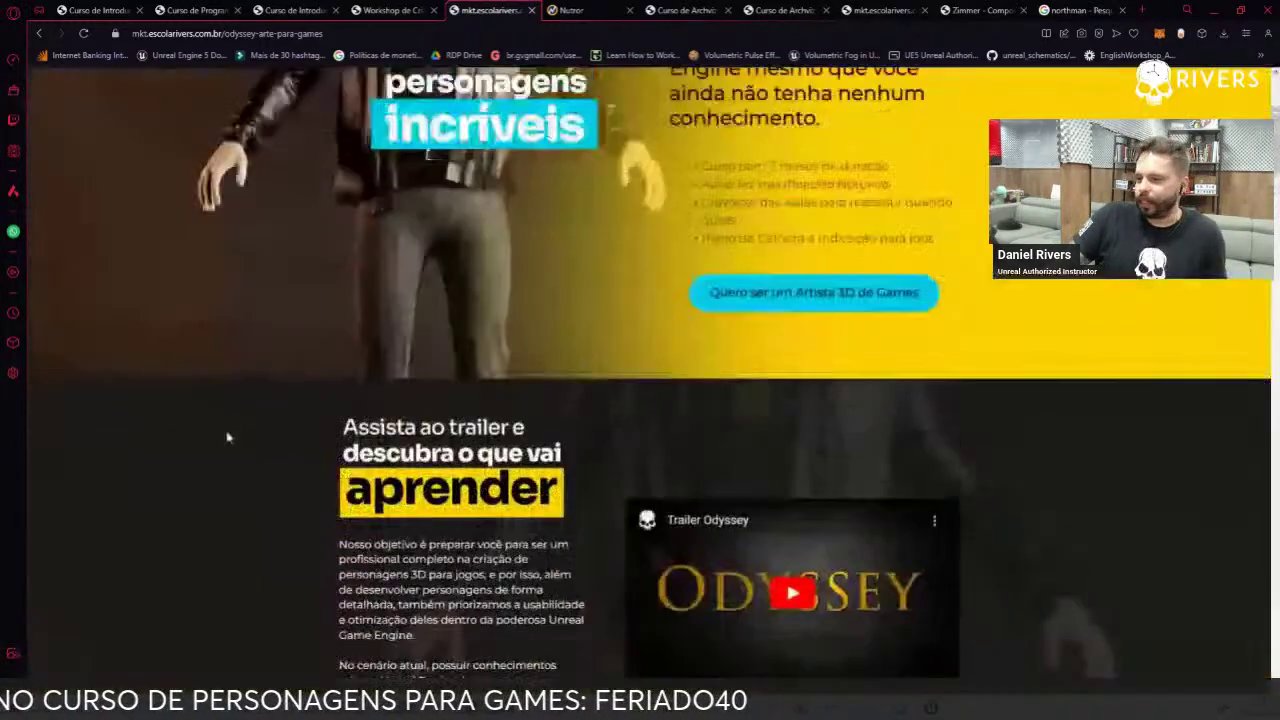
scroll(229, 434, "up", 3)
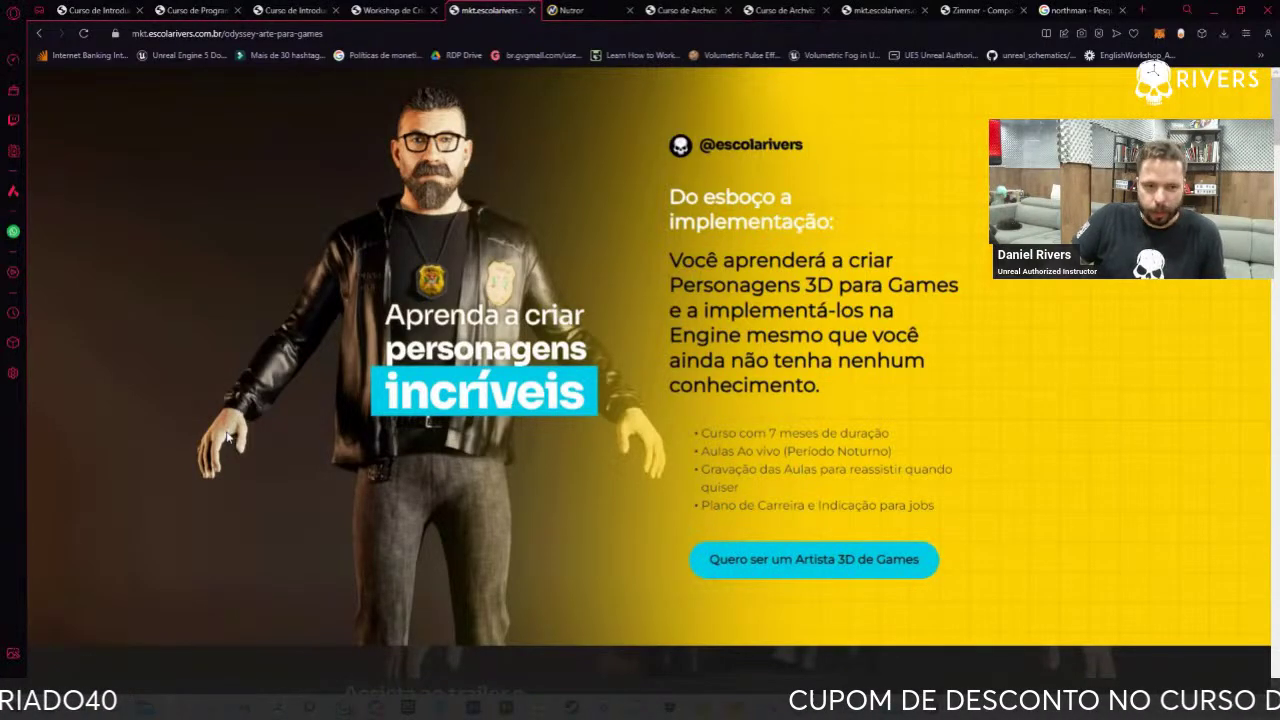
scroll(304, 372, "down", 3)
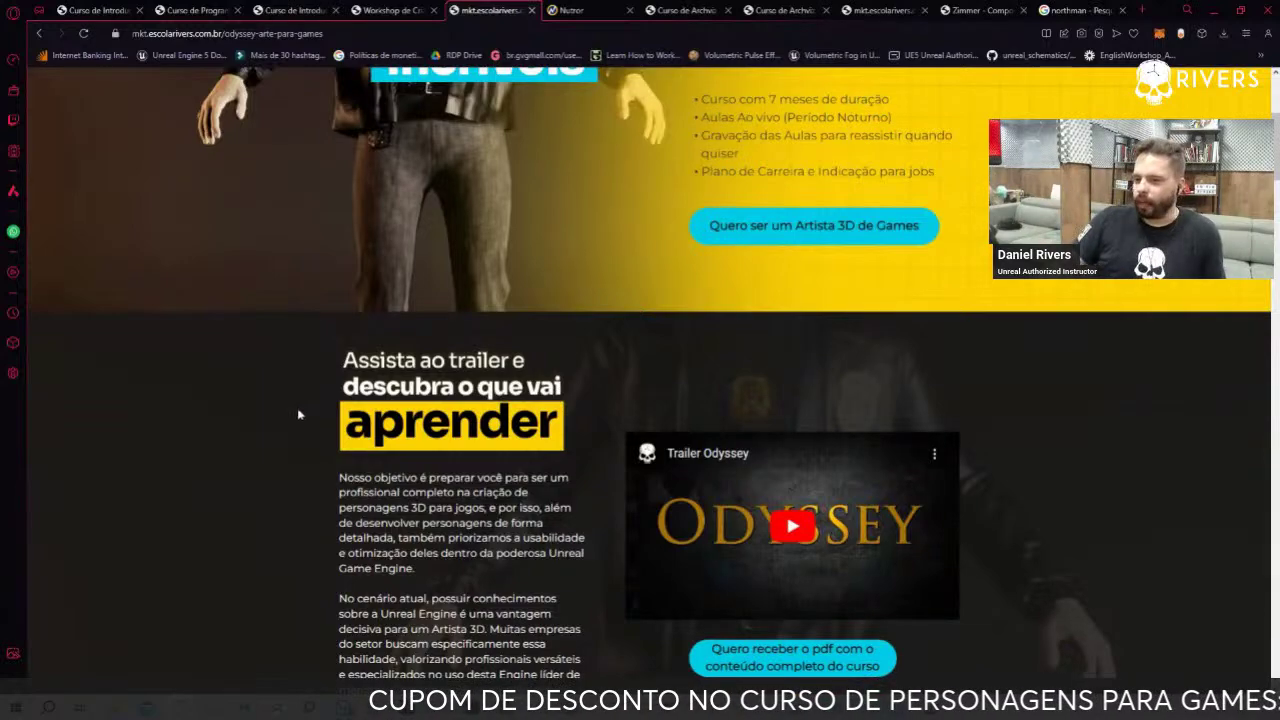
scroll(294, 414, "down", 3)
scroll(237, 443, "up", 4)
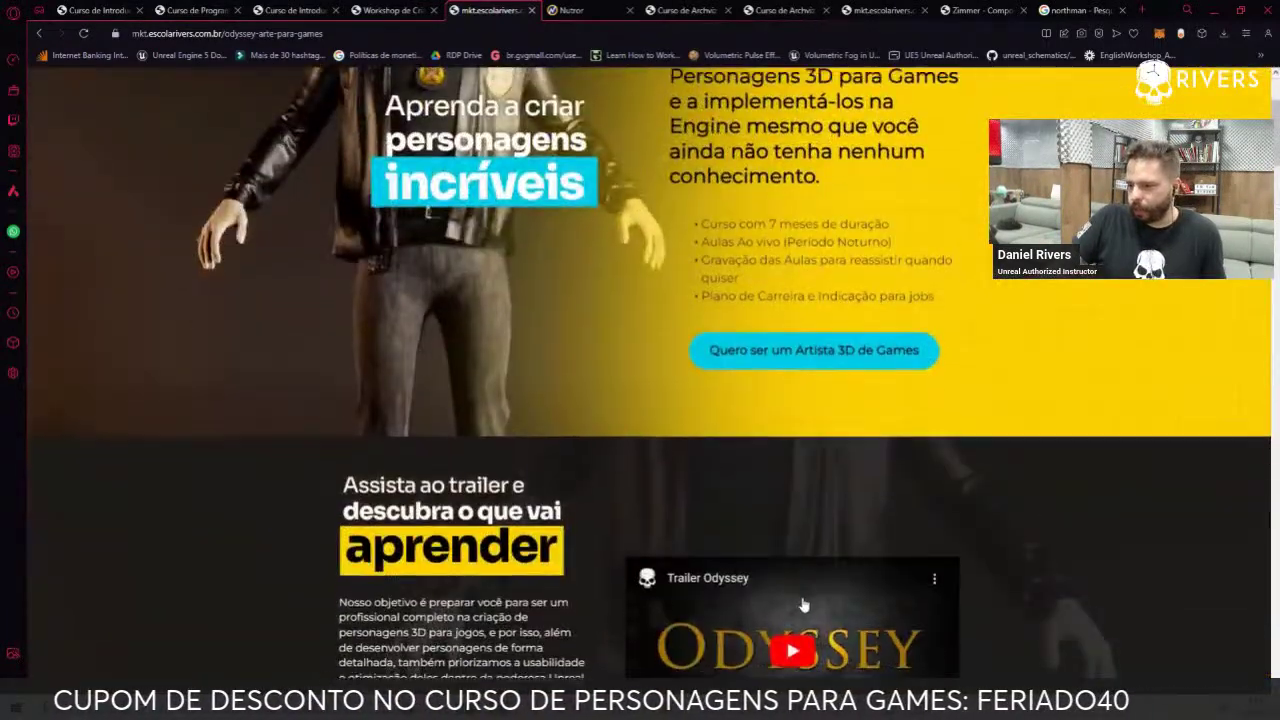
scroll(838, 655, "down", 3)
left_click(795, 459)
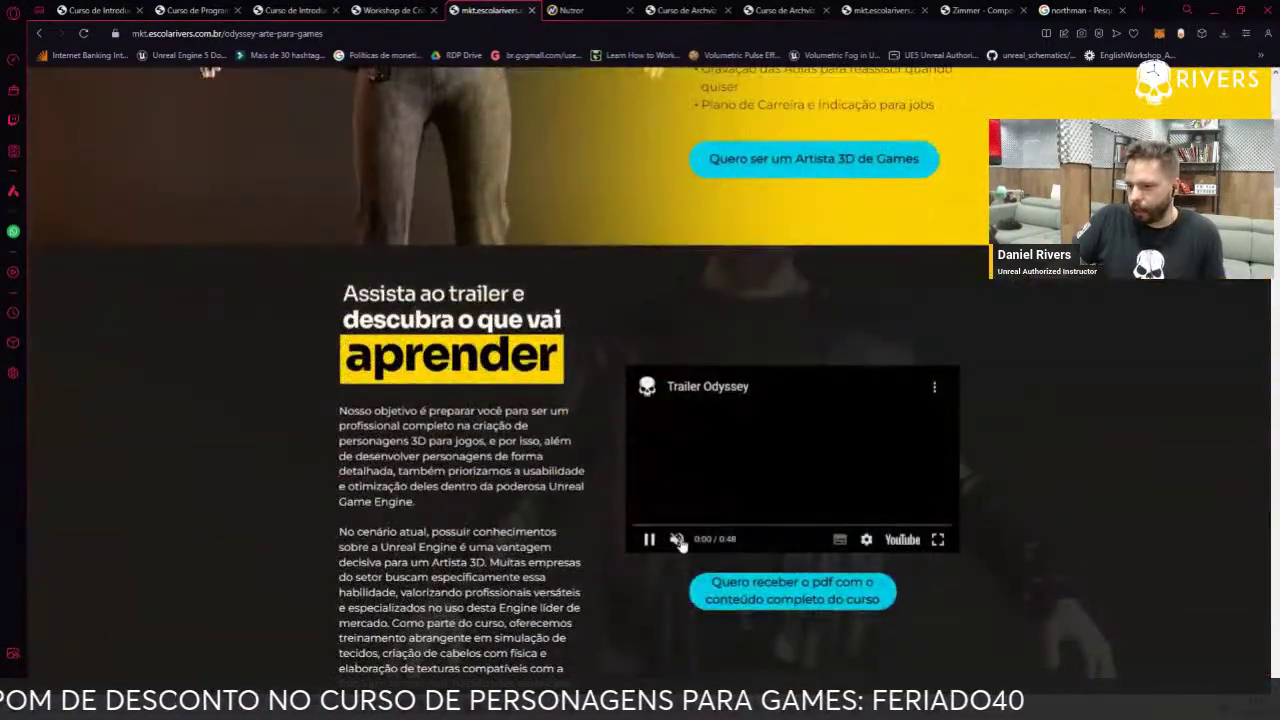
Watch the Odyssey trailer full screen, exit full screen, and pause it at 0:41
left_click(938, 539)
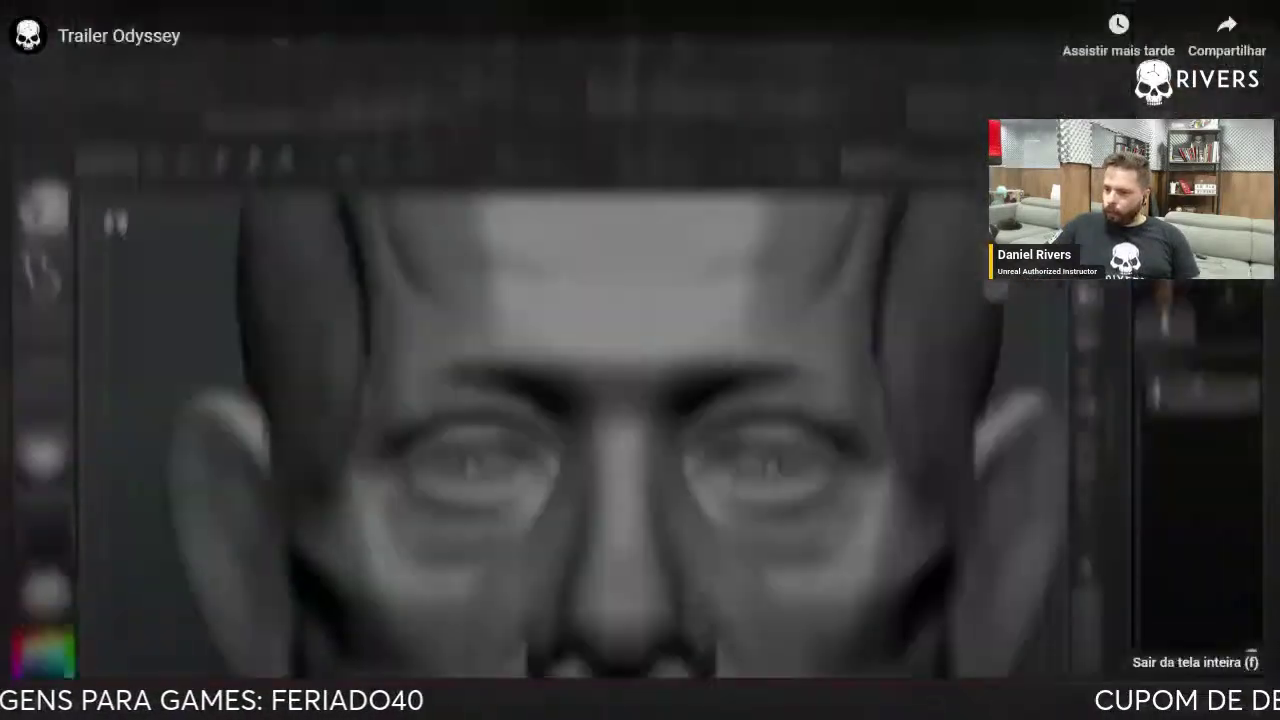
left_click(1250, 697)
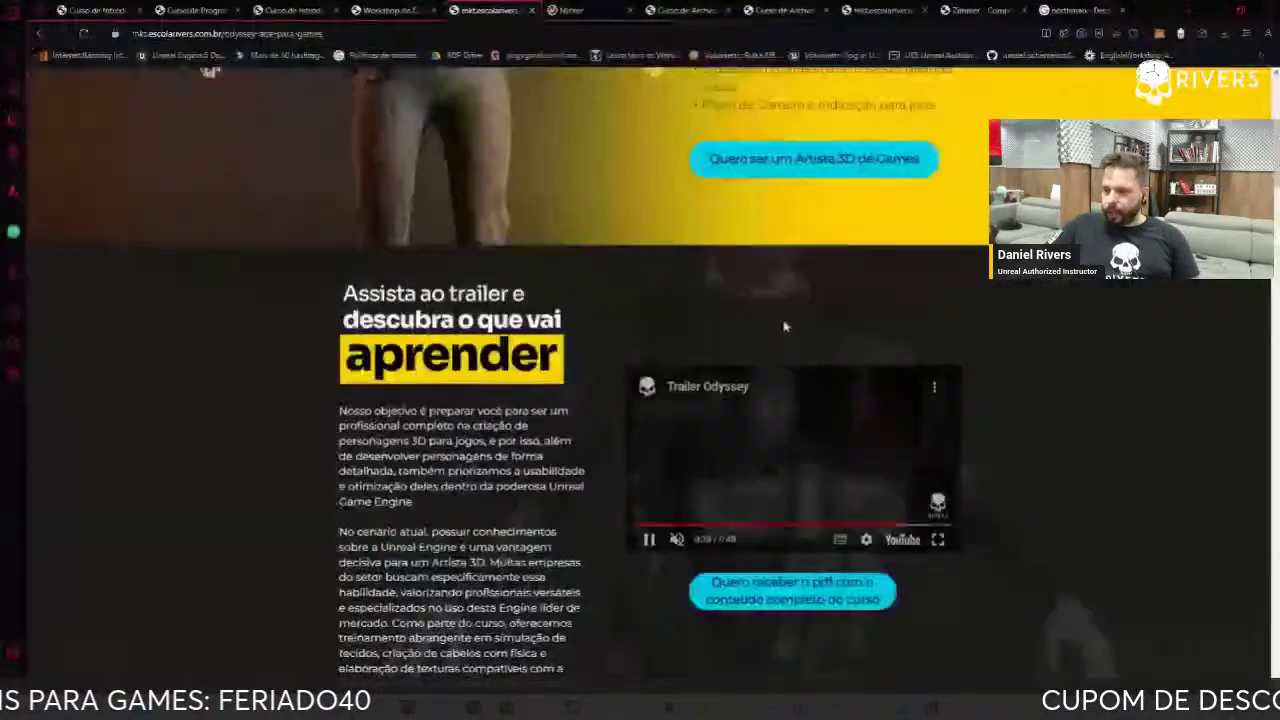
left_click(797, 487)
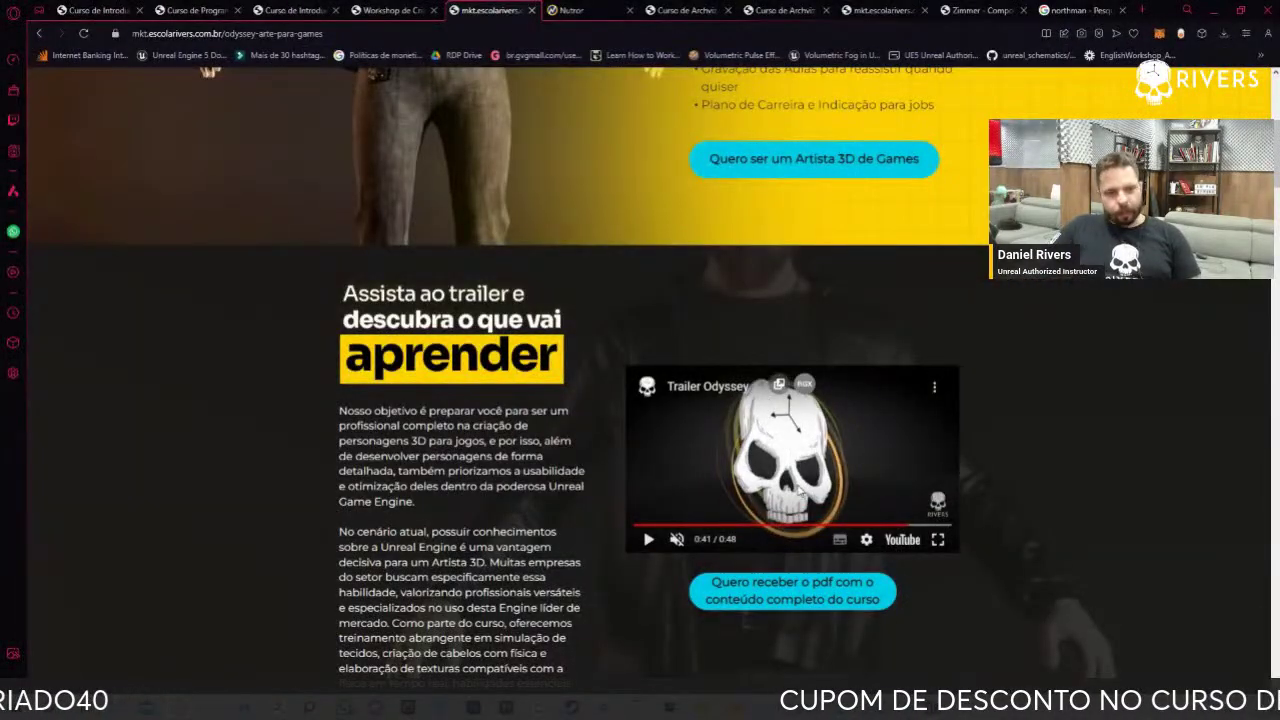
Scroll down through modules, salary, instructor, student work and pricing to the signup form
scroll(387, 243, "down", 3)
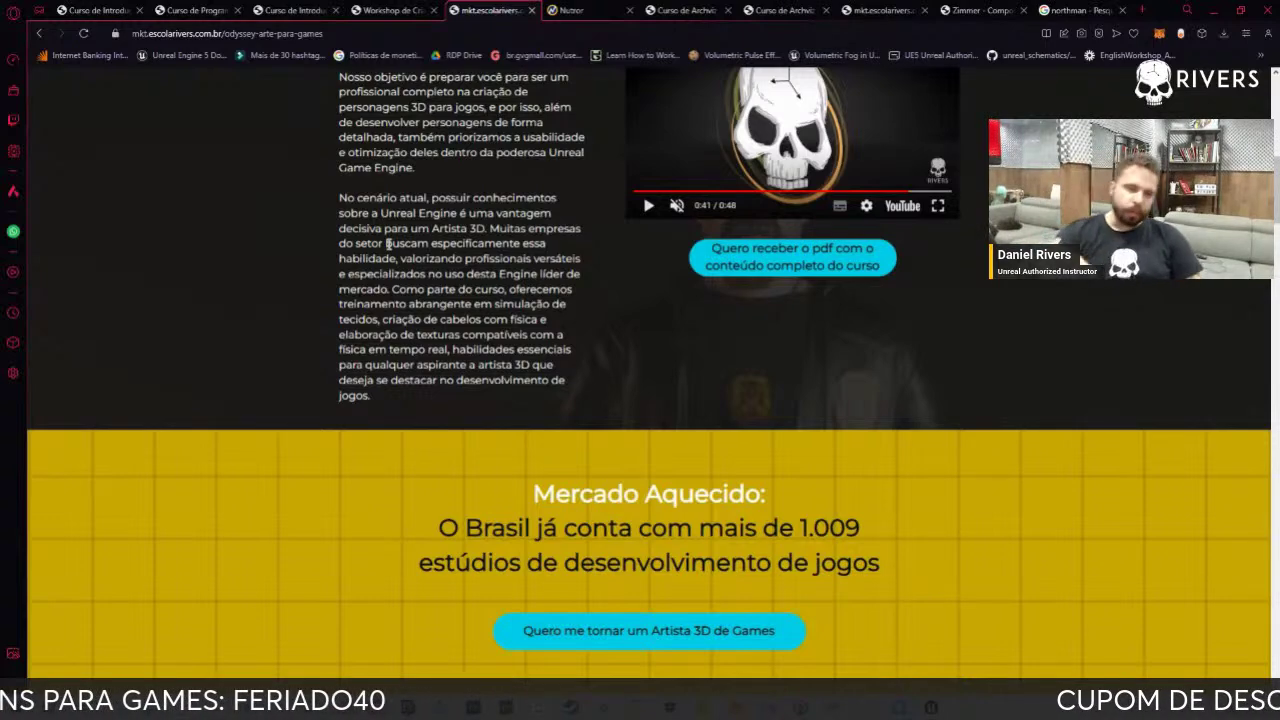
scroll(414, 230, "down", 3)
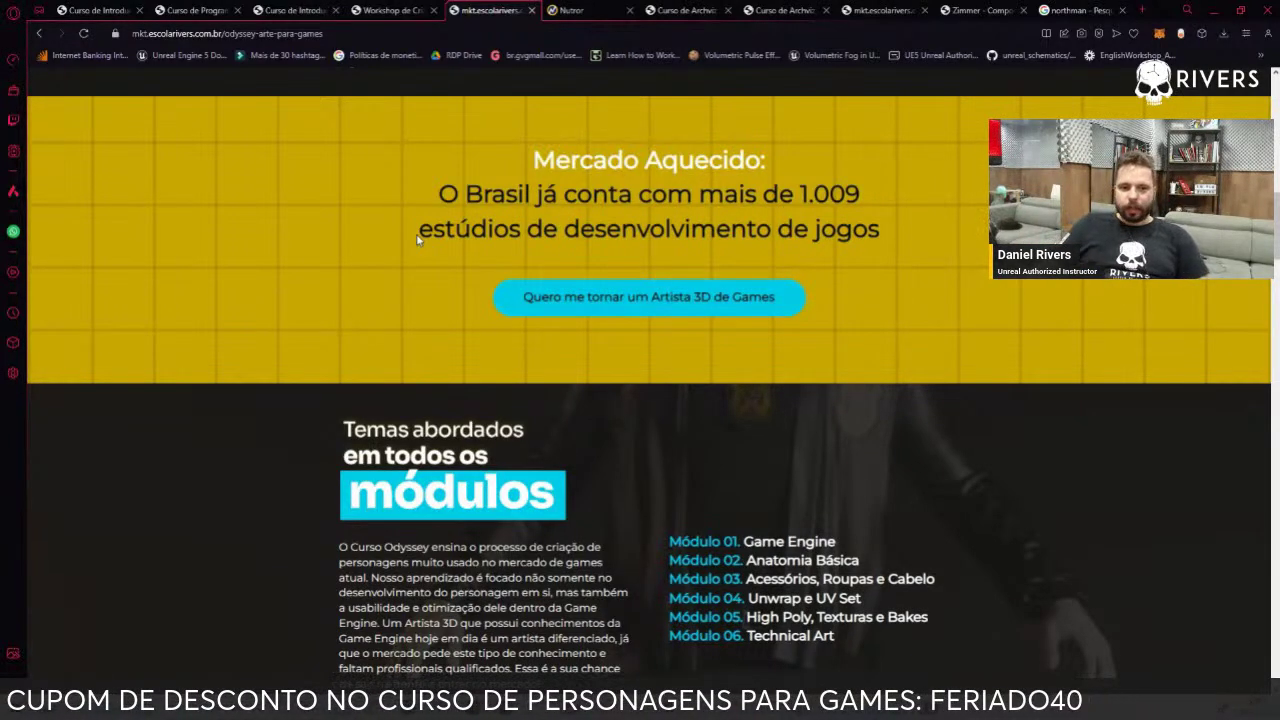
scroll(300, 350, "down", 1)
scroll(255, 392, "down", 1)
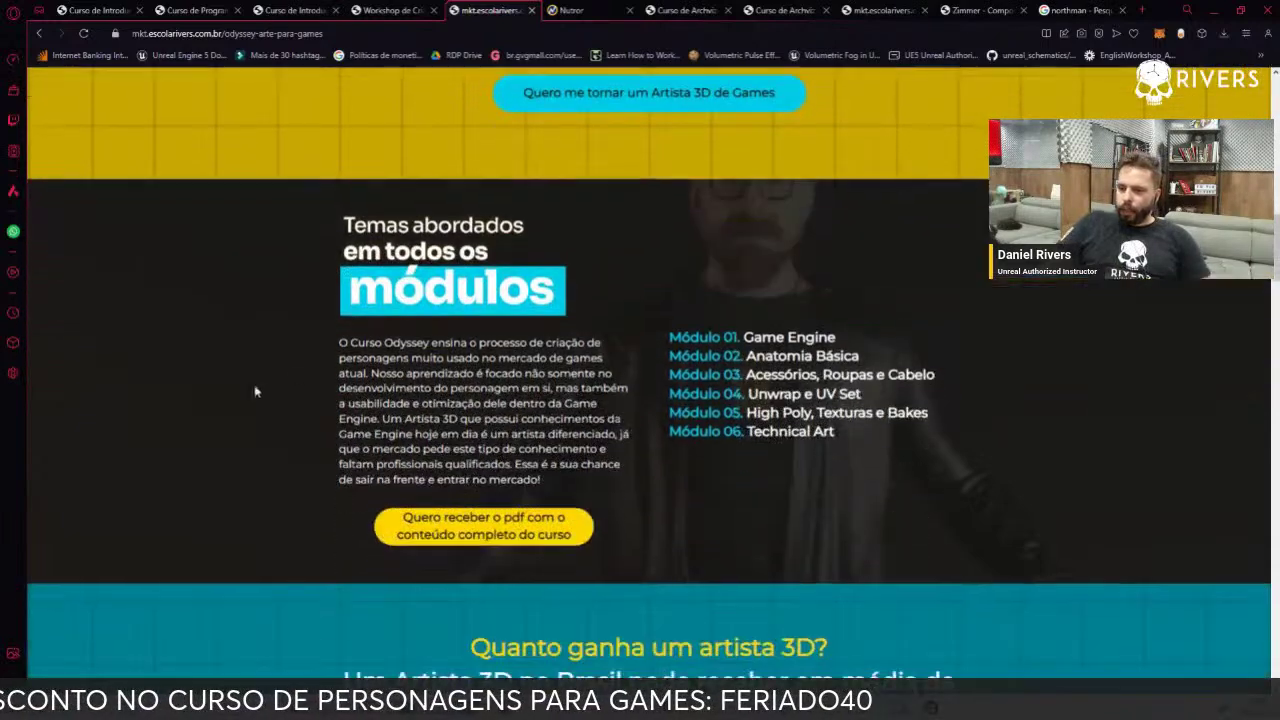
scroll(255, 392, "down", 2)
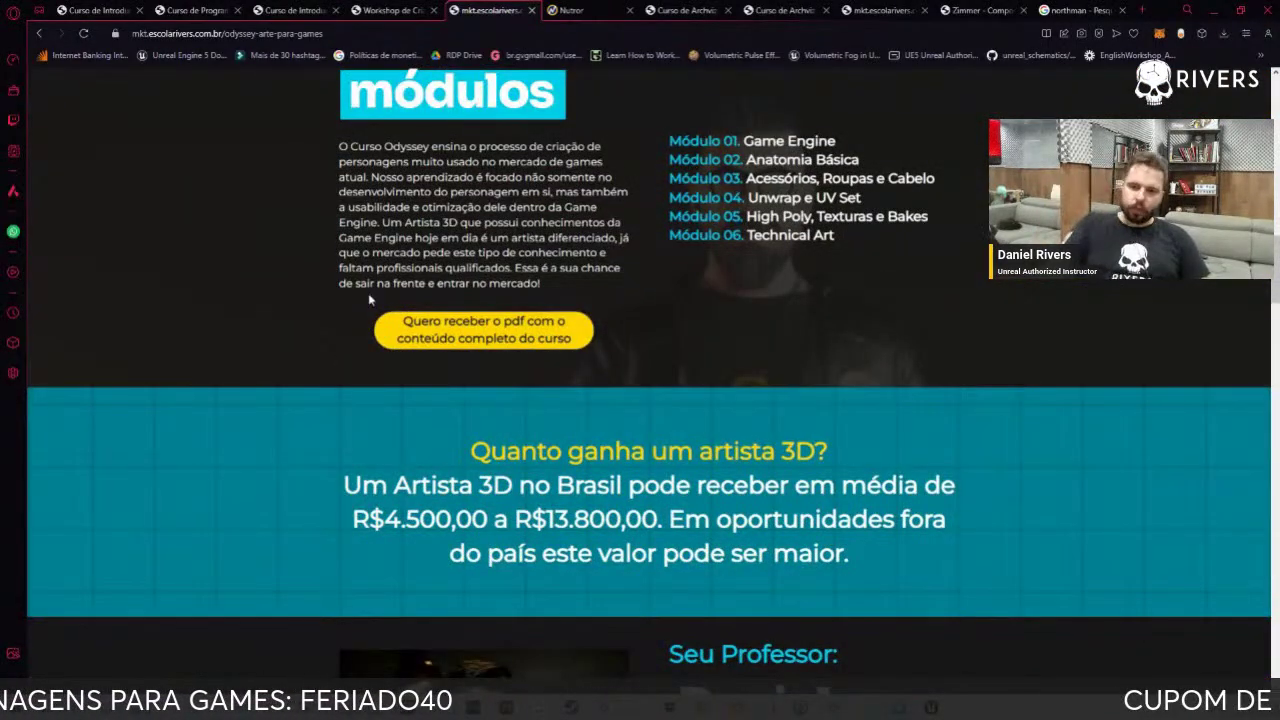
scroll(305, 396, "down", 2)
scroll(290, 402, "down", 2)
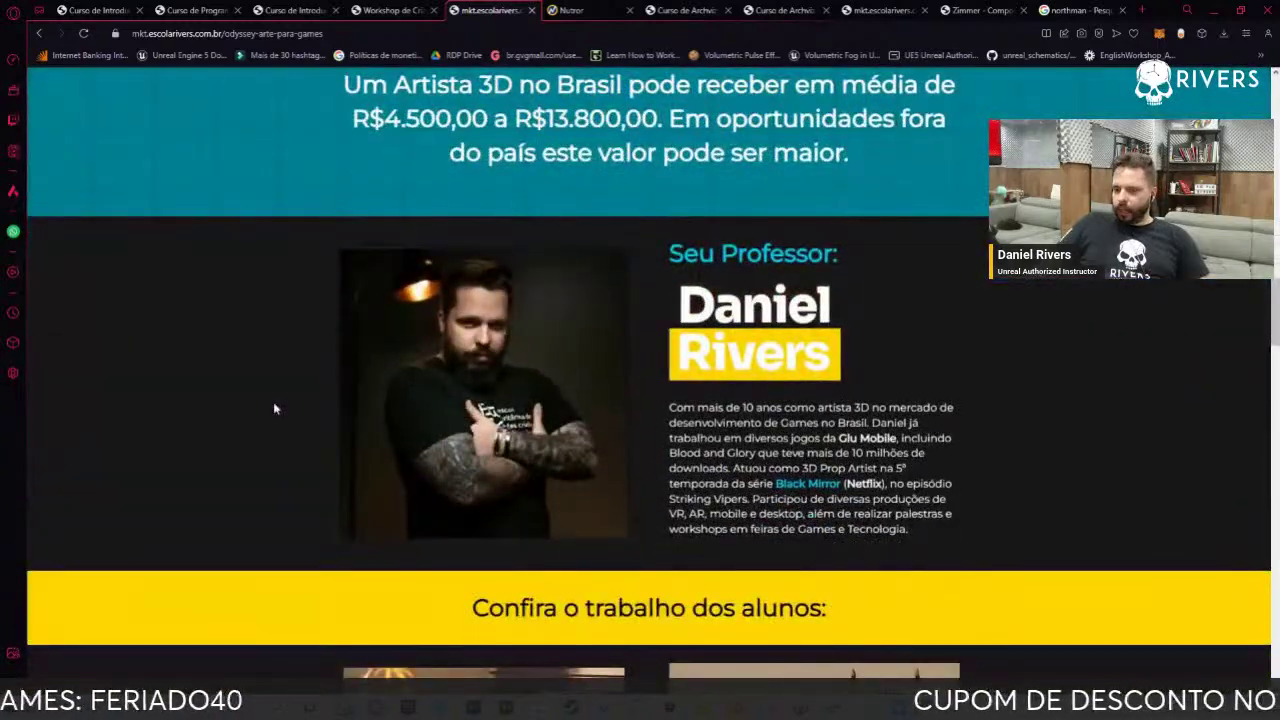
scroll(275, 408, "down", 2)
scroll(276, 430, "down", 3)
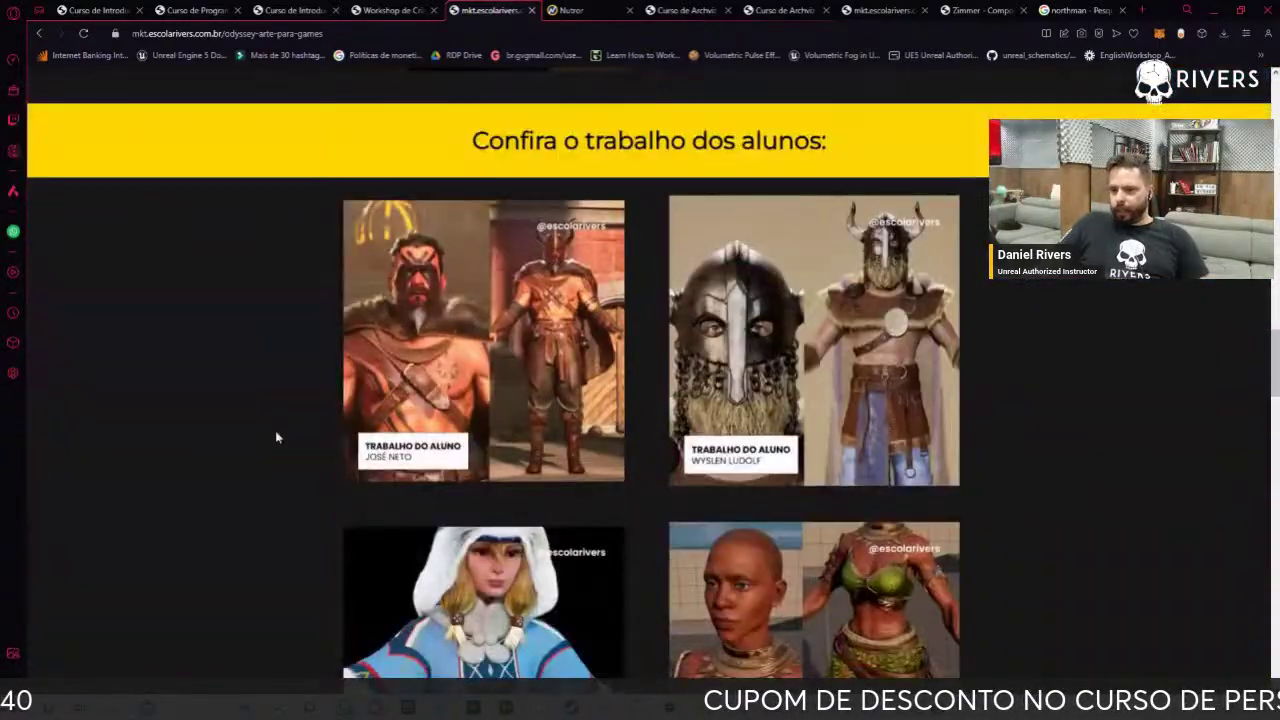
scroll(277, 437, "down", 1)
scroll(283, 440, "down", 1)
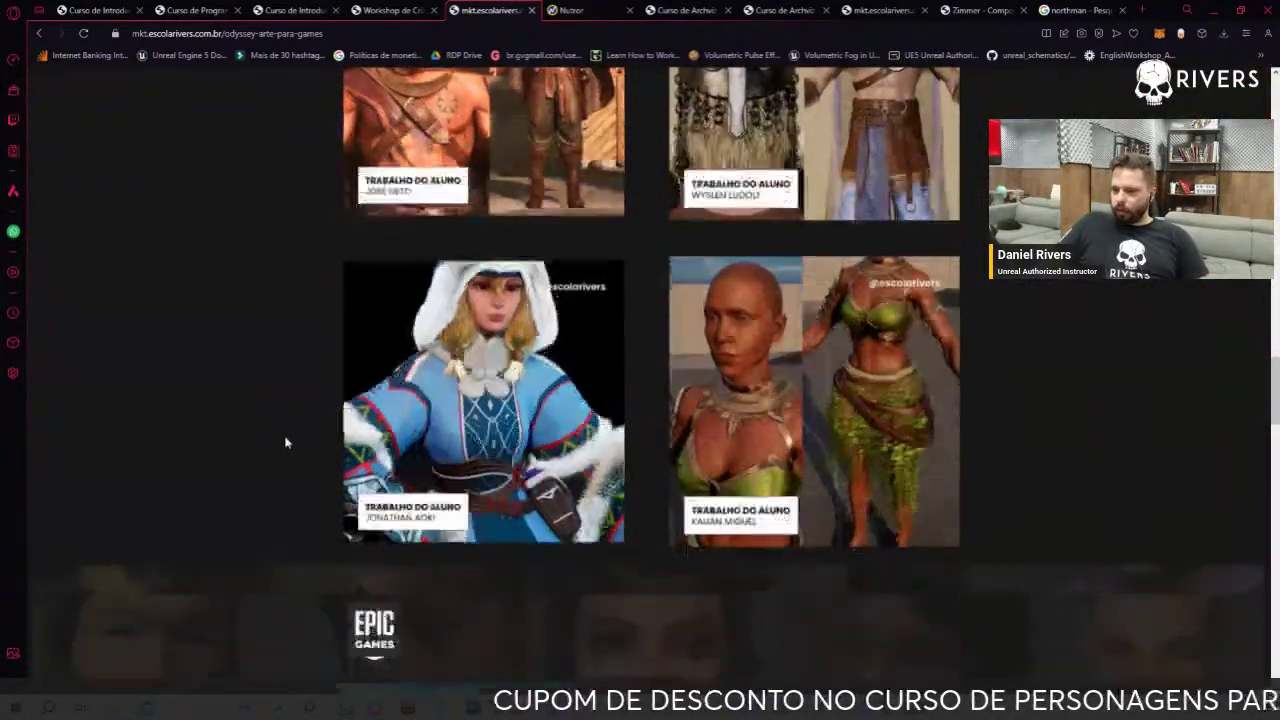
scroll(285, 442, "down", 3)
scroll(280, 440, "down", 3)
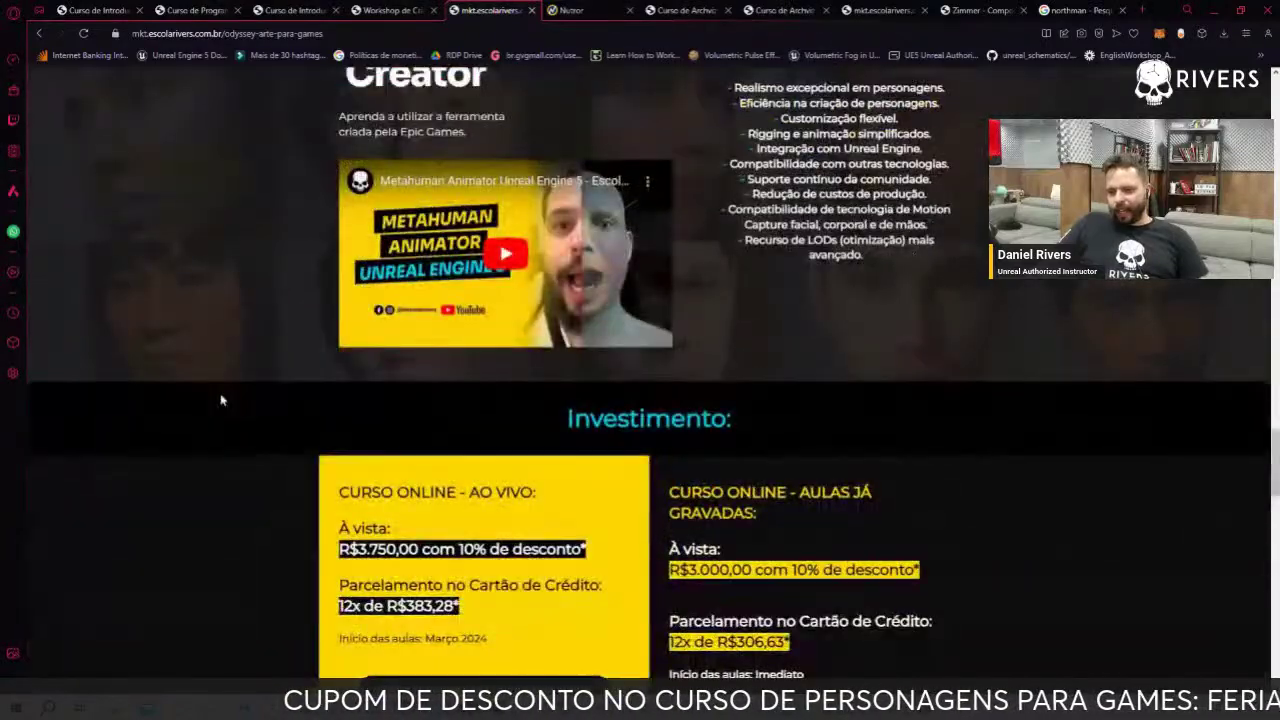
scroll(226, 415, "down", 1)
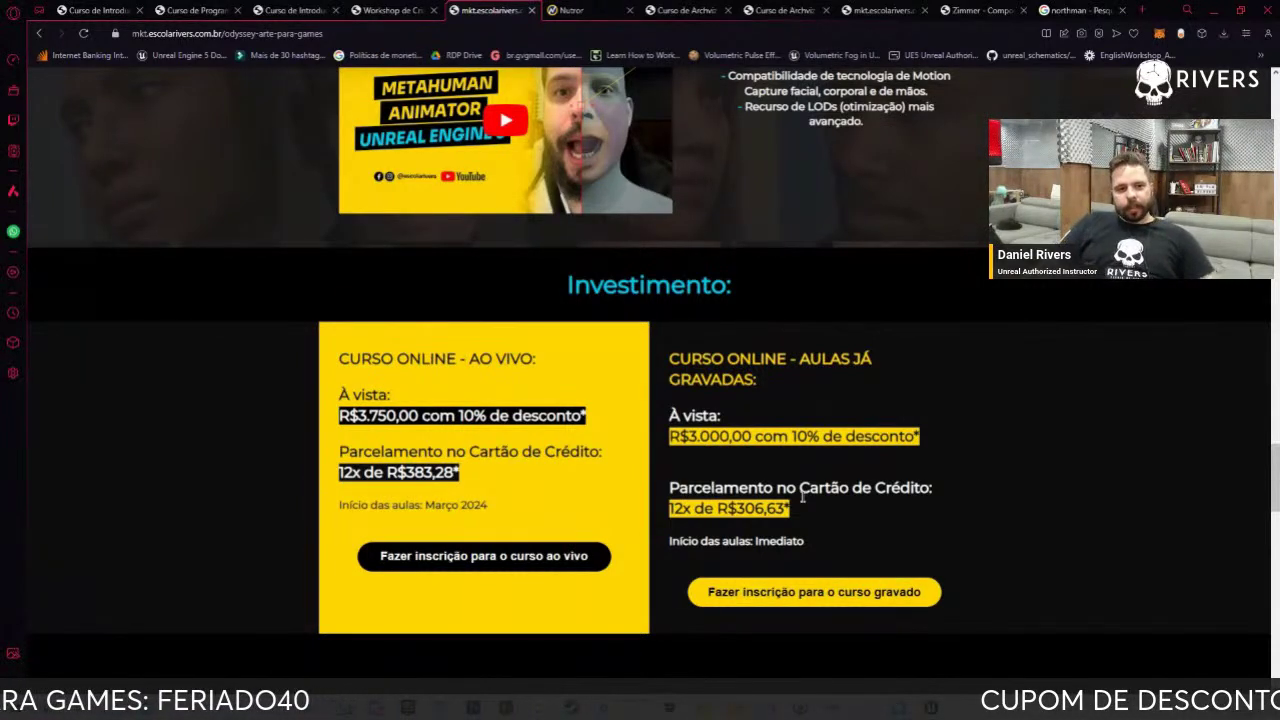
scroll(1040, 411, "down", 2)
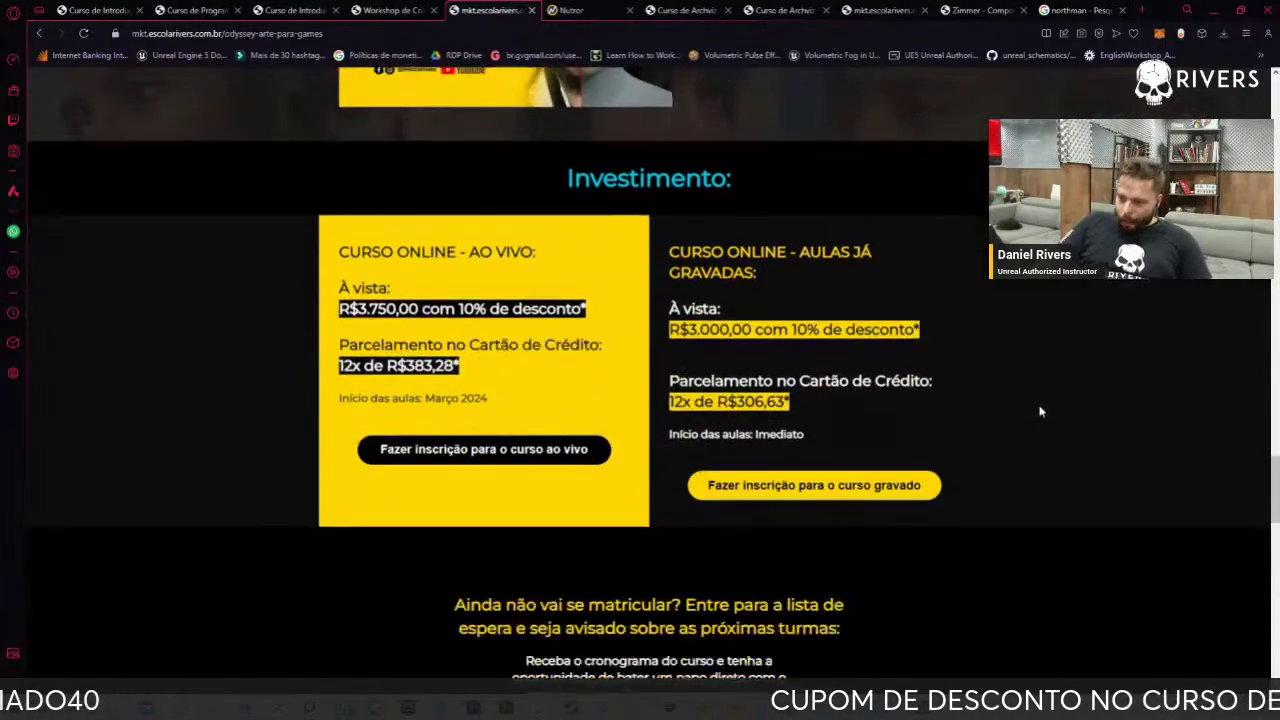
scroll(1040, 411, "down", 2)
scroll(1040, 411, "down", 3)
scroll(1040, 411, "down", 4)
Scroll back up to the Odyssey hero banner at the top of the page
scroll(986, 451, "up", 5)
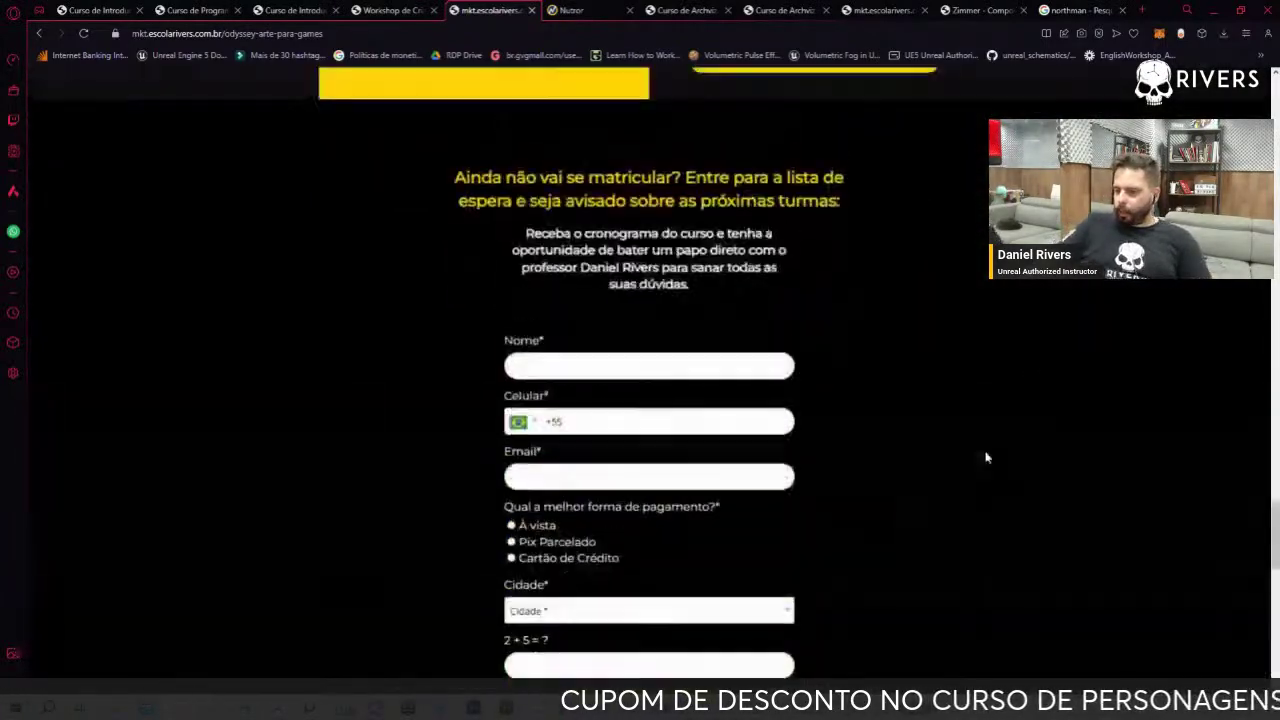
scroll(986, 451, "up", 5)
scroll(985, 458, "up", 5)
scroll(985, 458, "up", 5)
scroll(1060, 359, "up", 5)
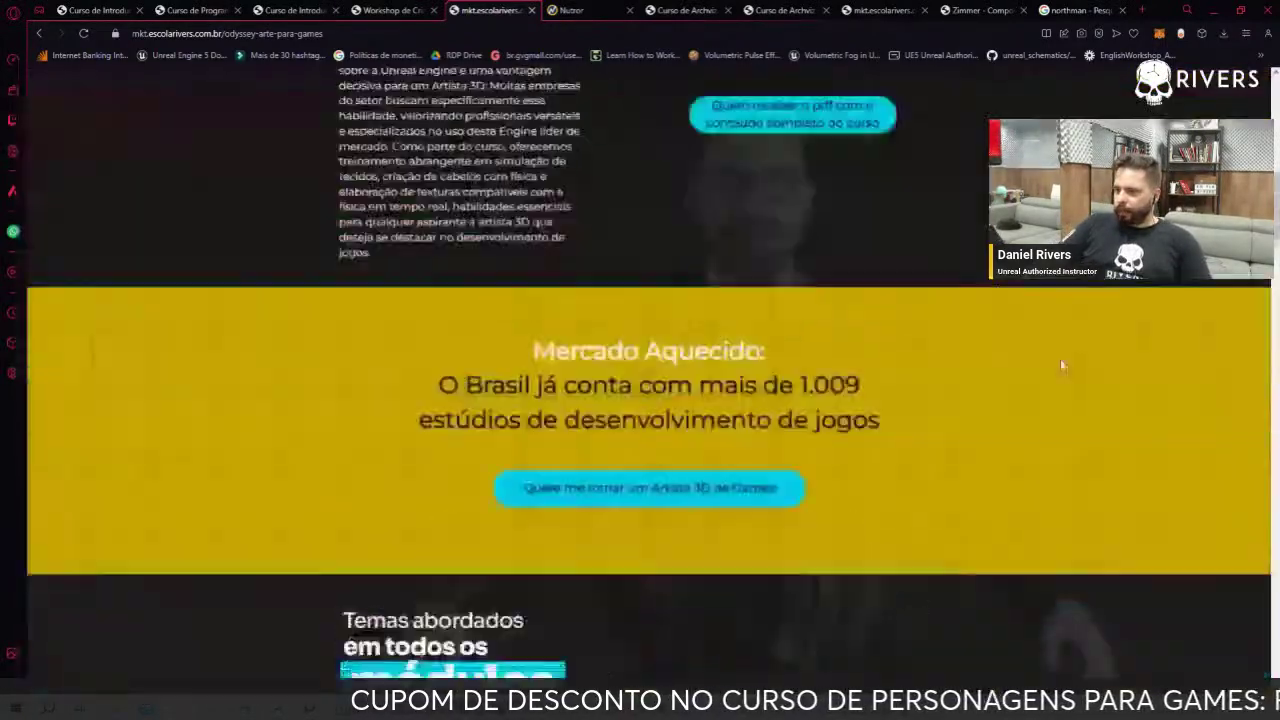
scroll(1060, 359, "up", 5)
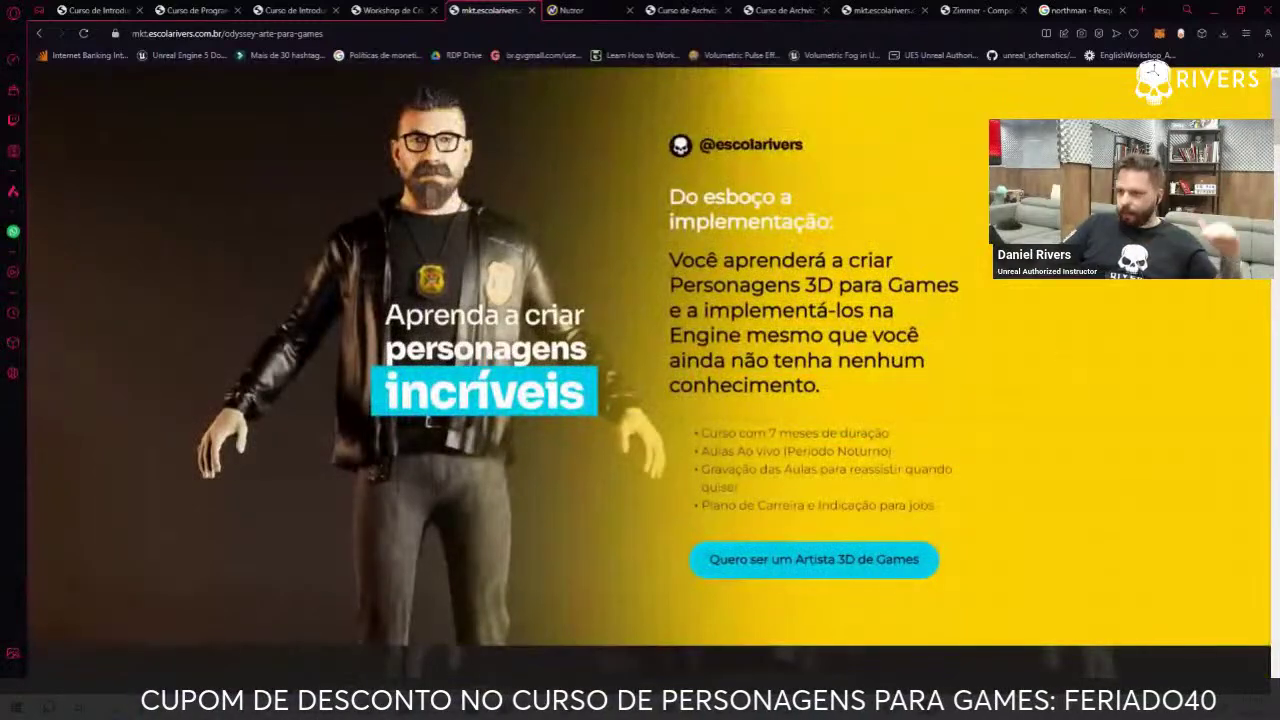
Minimize the browser, then switch via the Nutror tab to the Workshop de Criaturas para Games page
left_click(1219, 9)
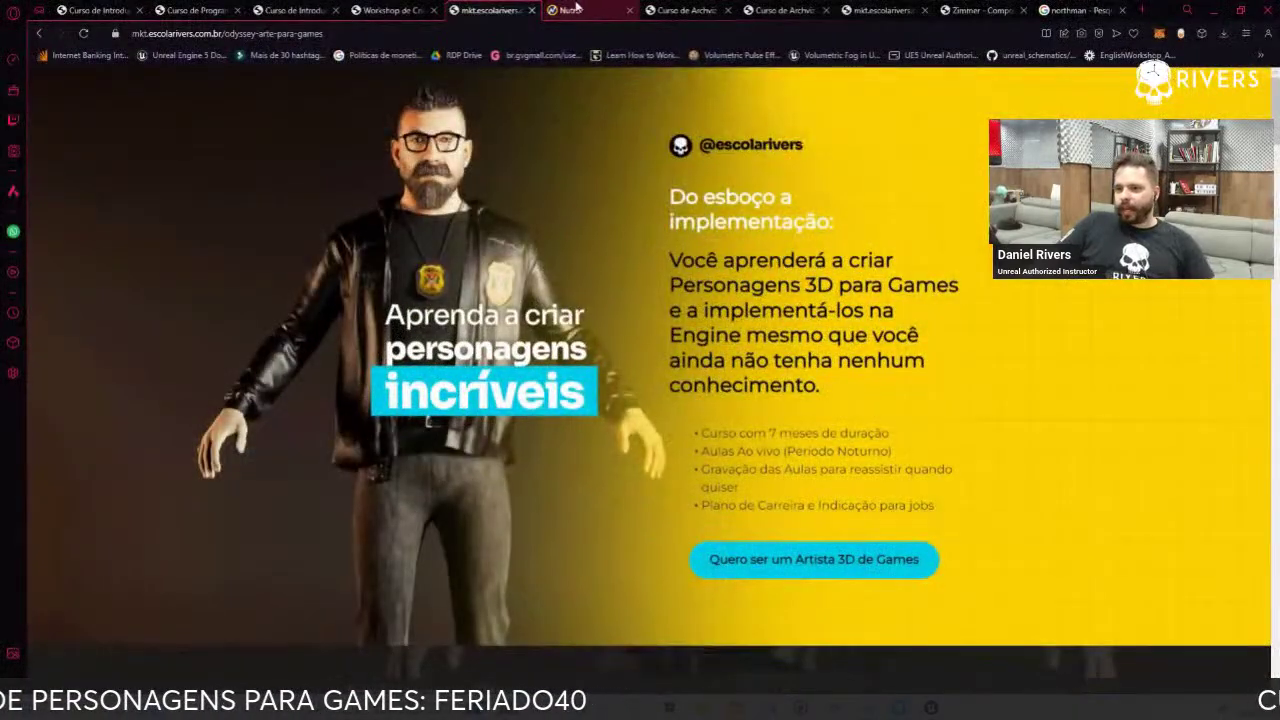
left_click(575, 10)
left_click(388, 10)
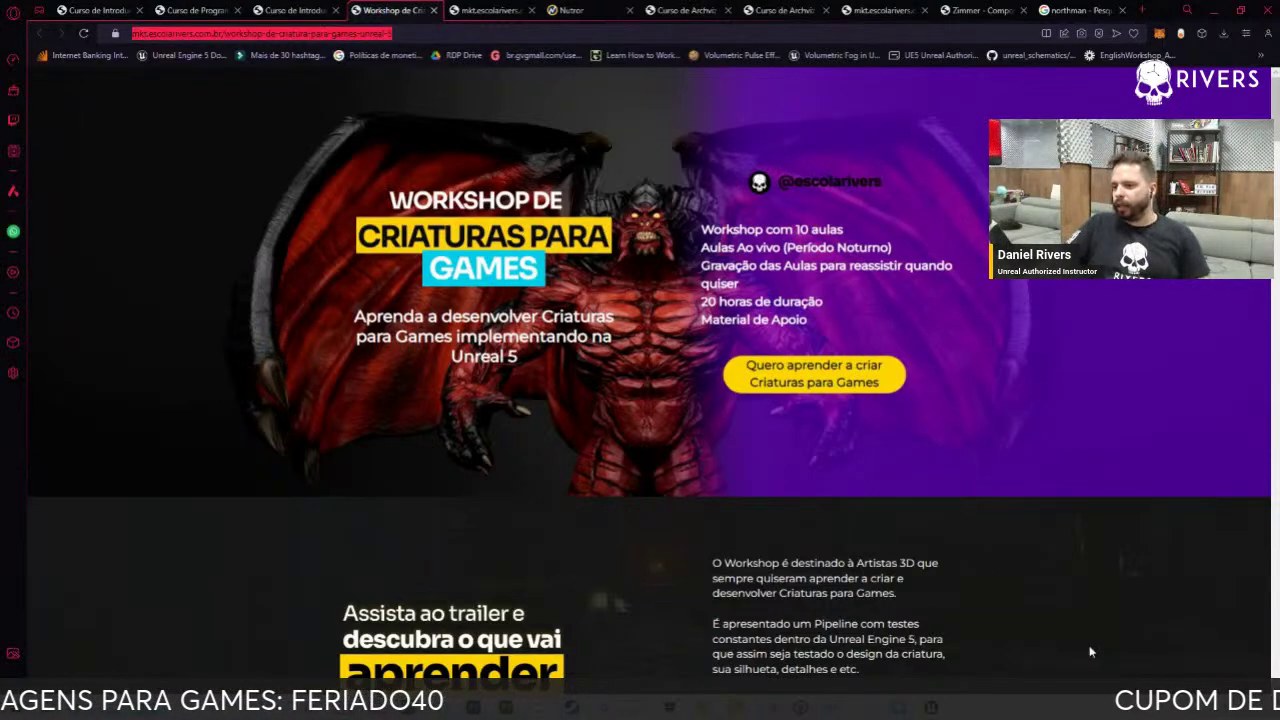
left_click(1240, 708)
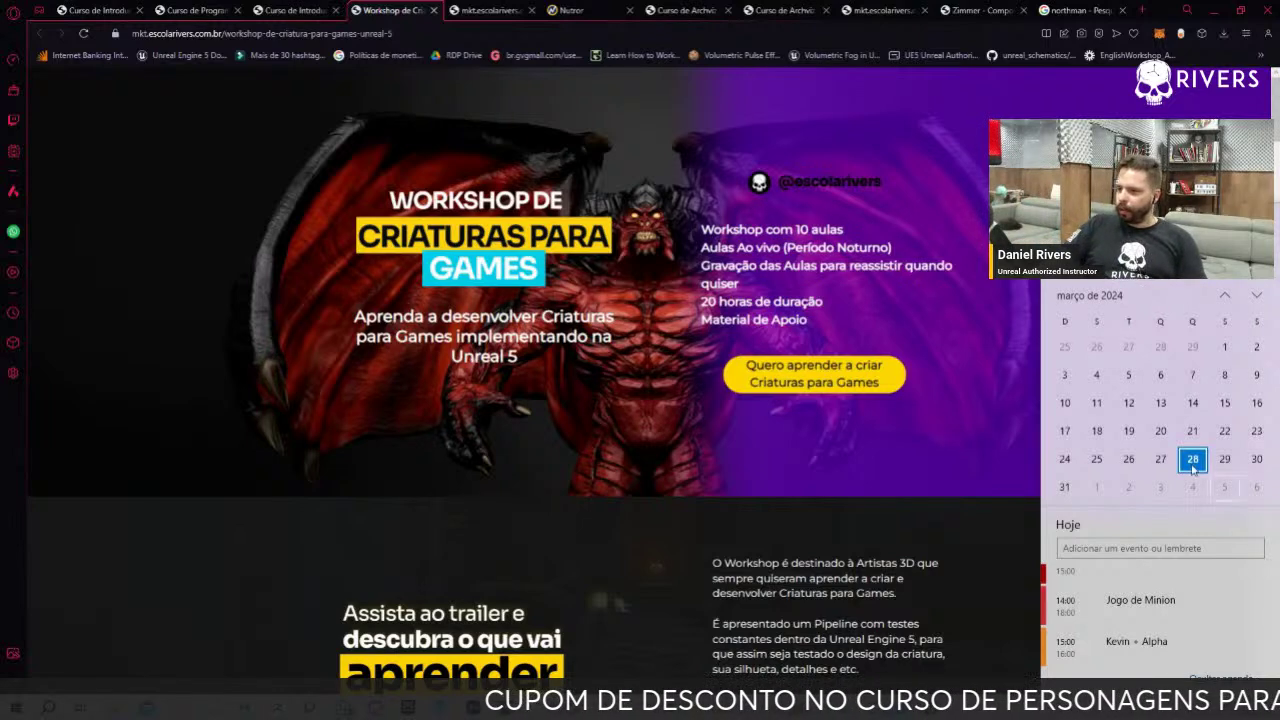
scroll(1165, 360, "down", 1)
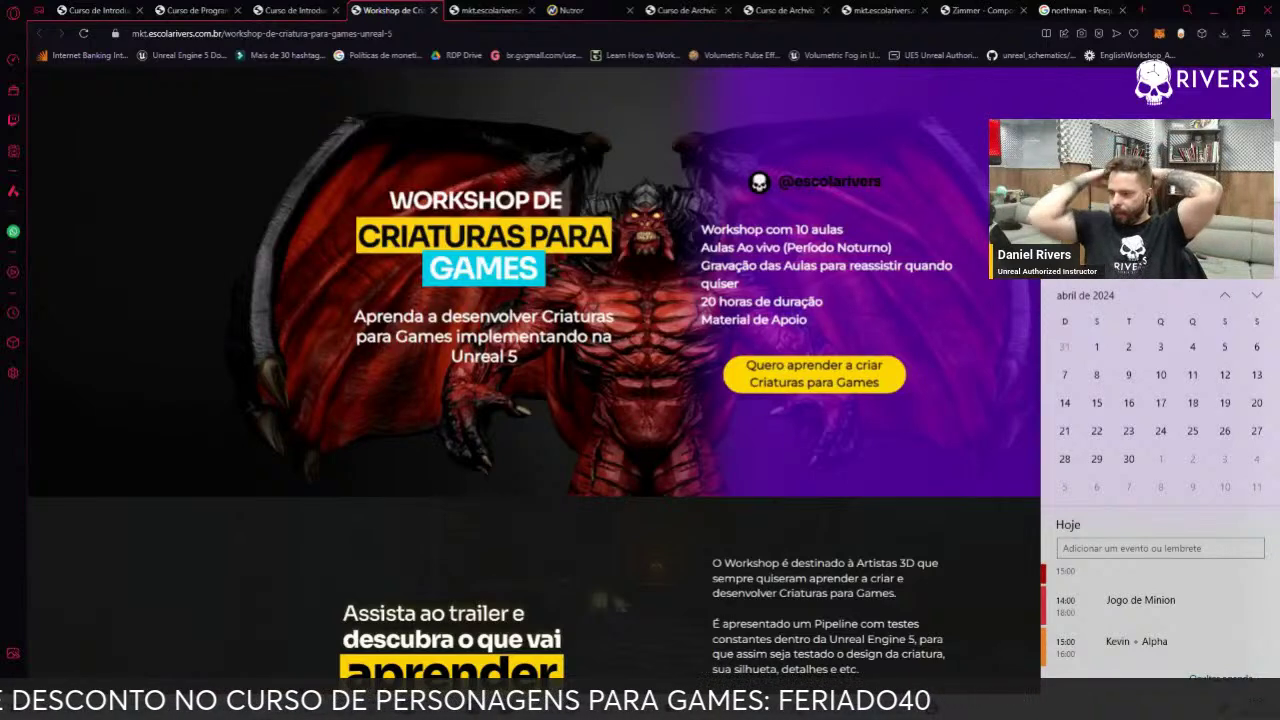
left_click(1200, 348)
left_click(1222, 348)
left_click(1193, 376)
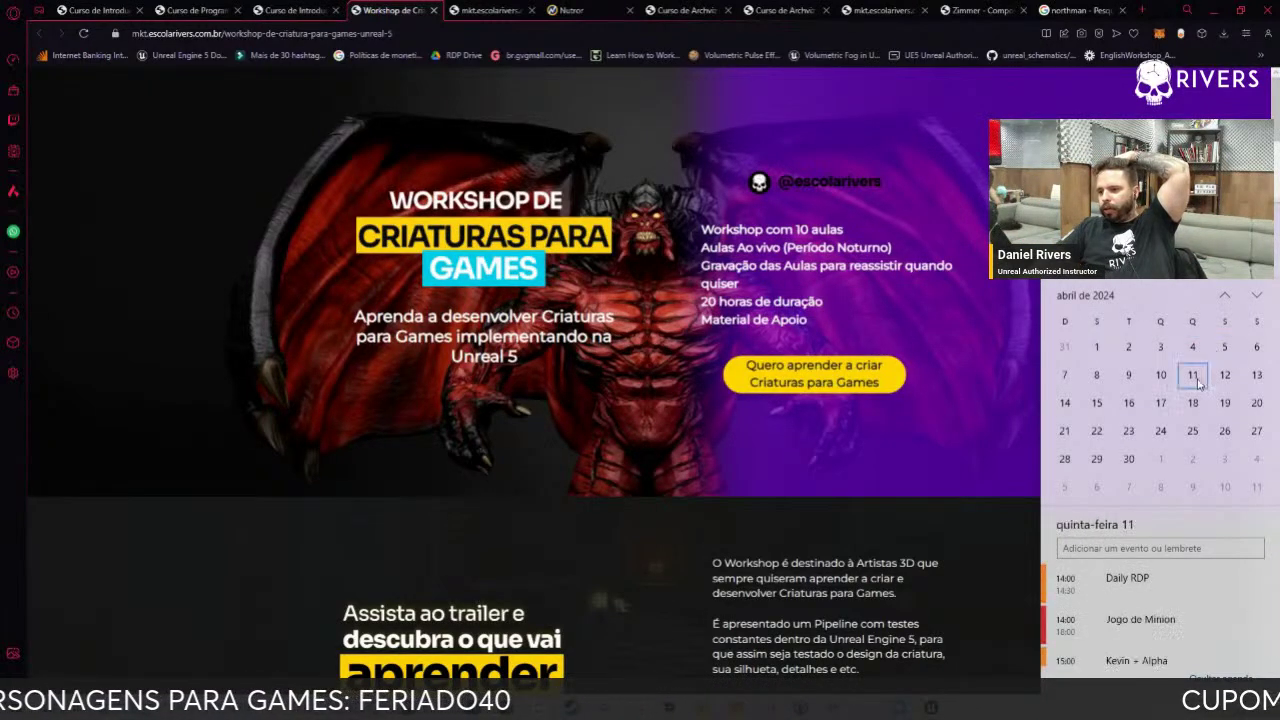
left_click(1222, 376)
left_click(1193, 403)
left_click(1224, 403)
left_click(1193, 431)
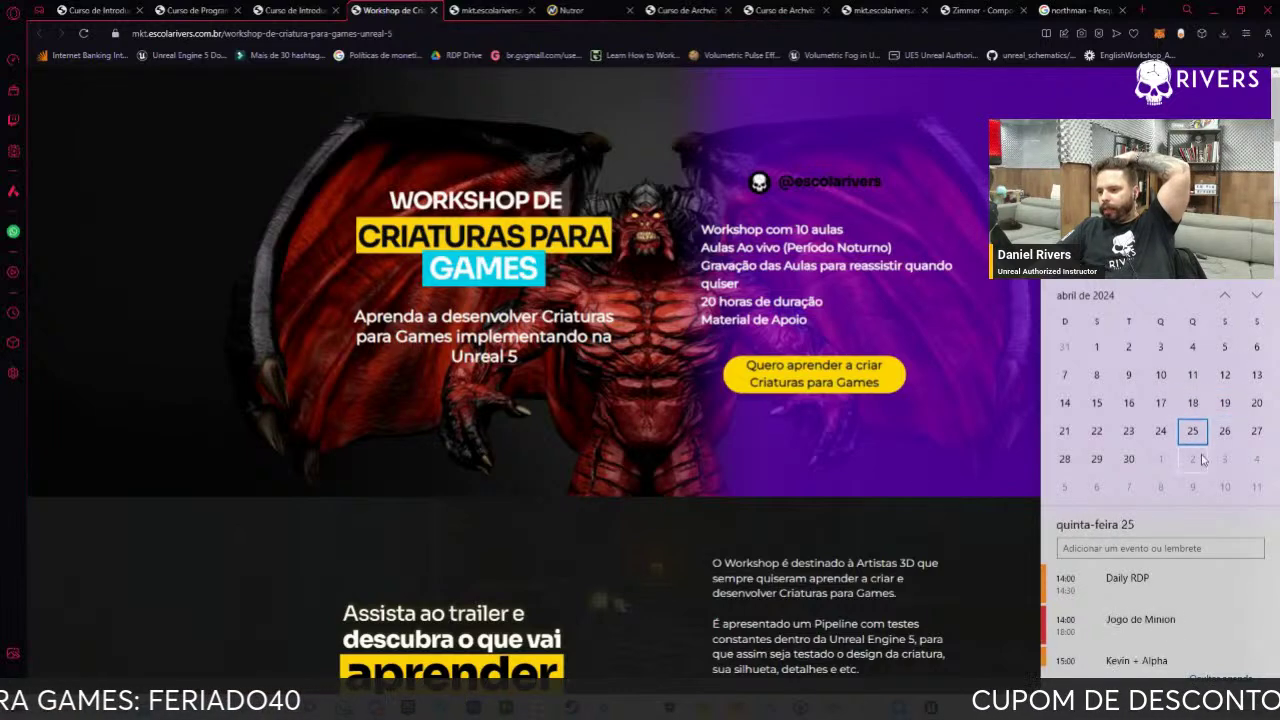
left_click(1193, 459)
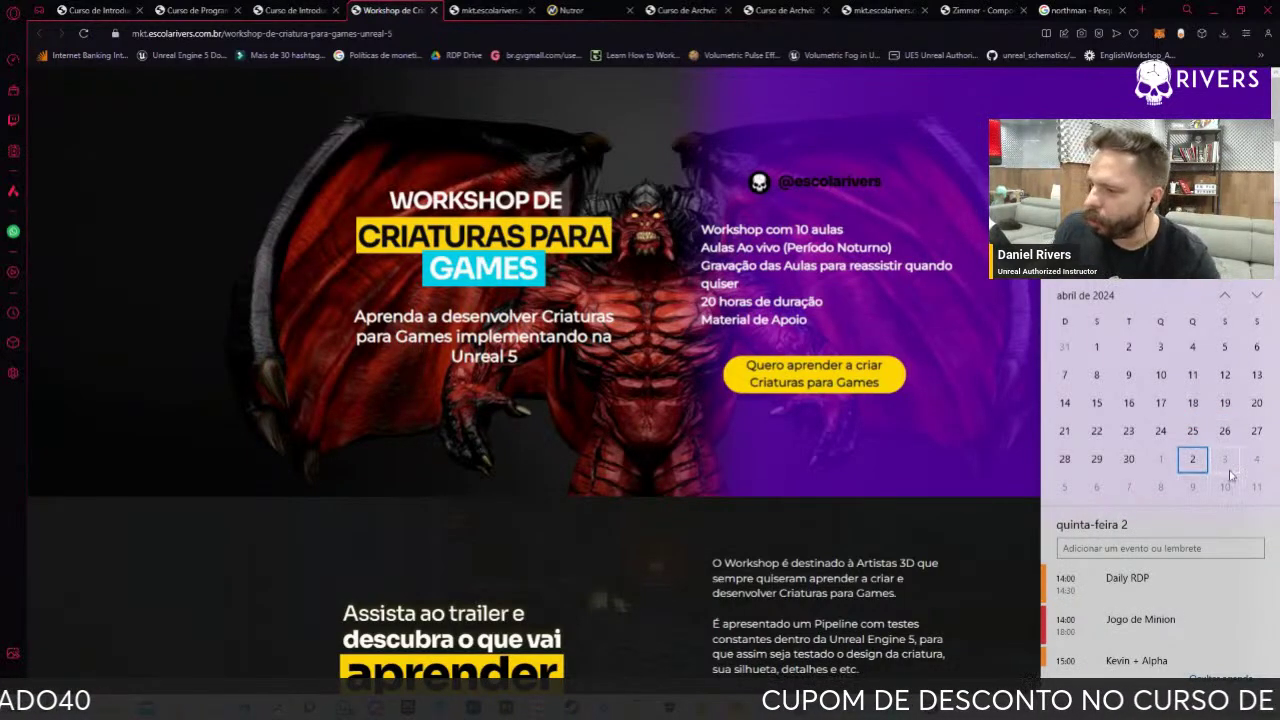
left_click(1225, 459)
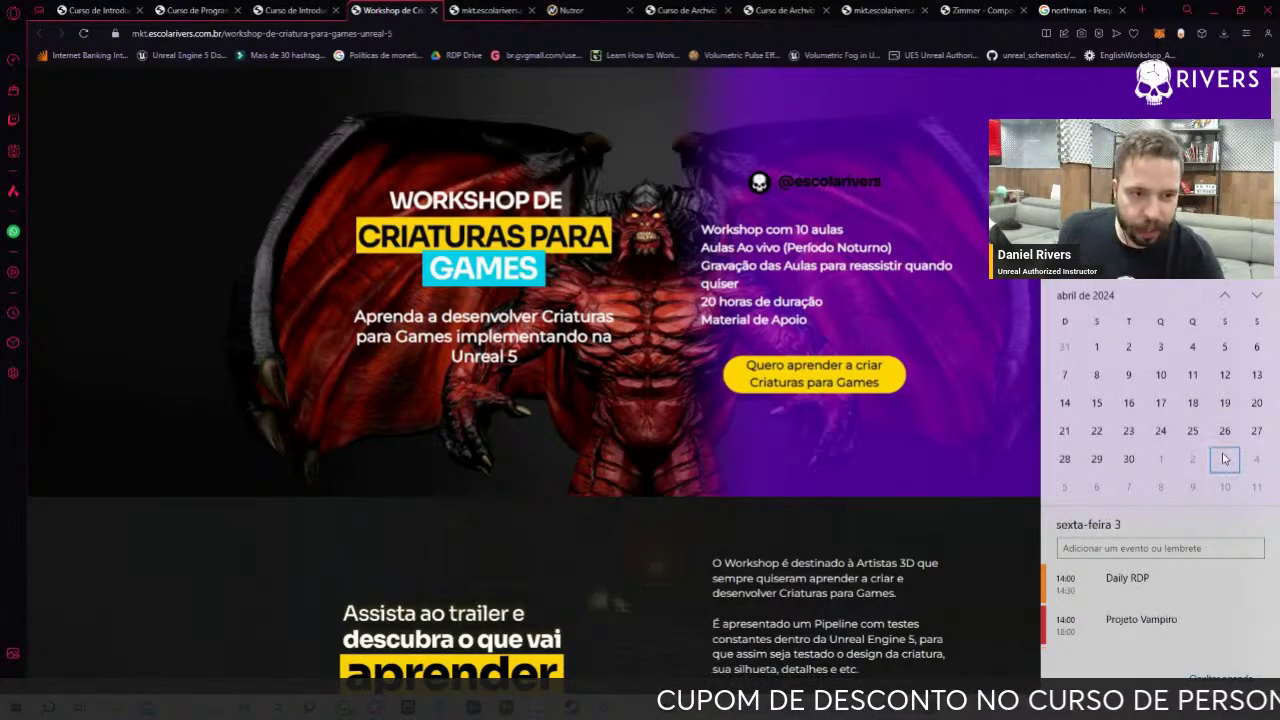
left_click(1193, 348)
left_click(1226, 459)
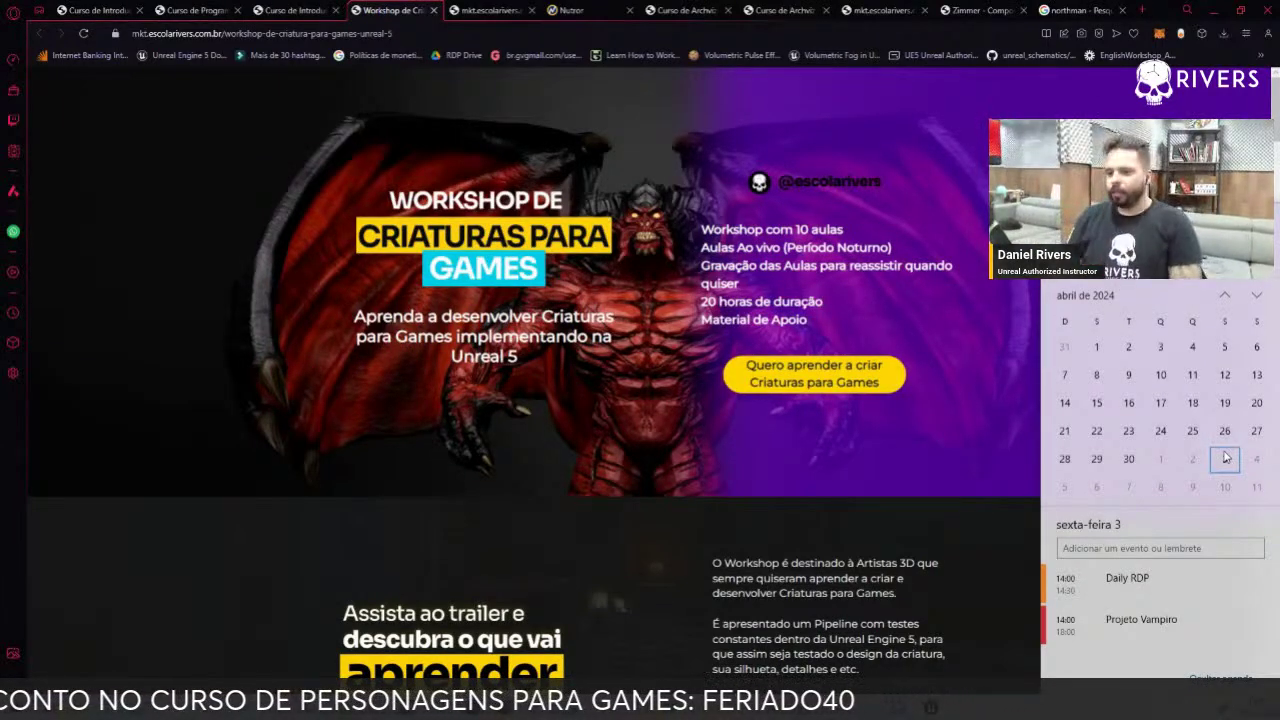
left_click(213, 315)
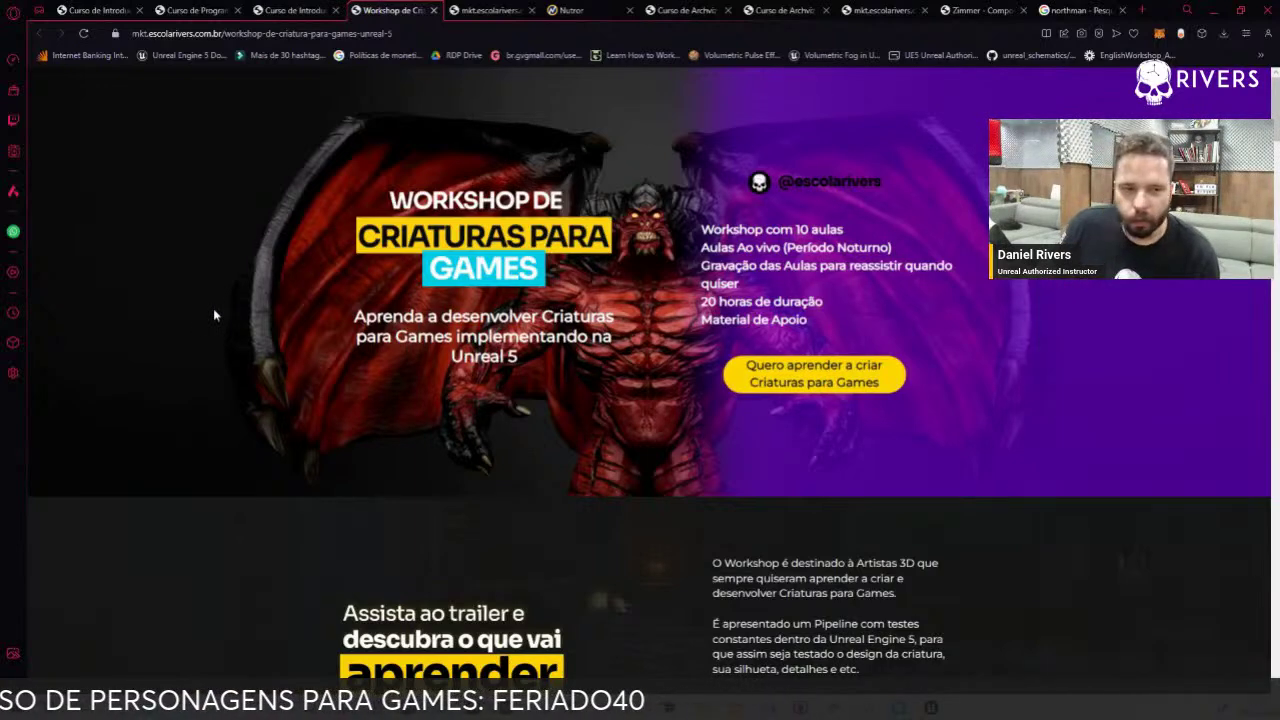